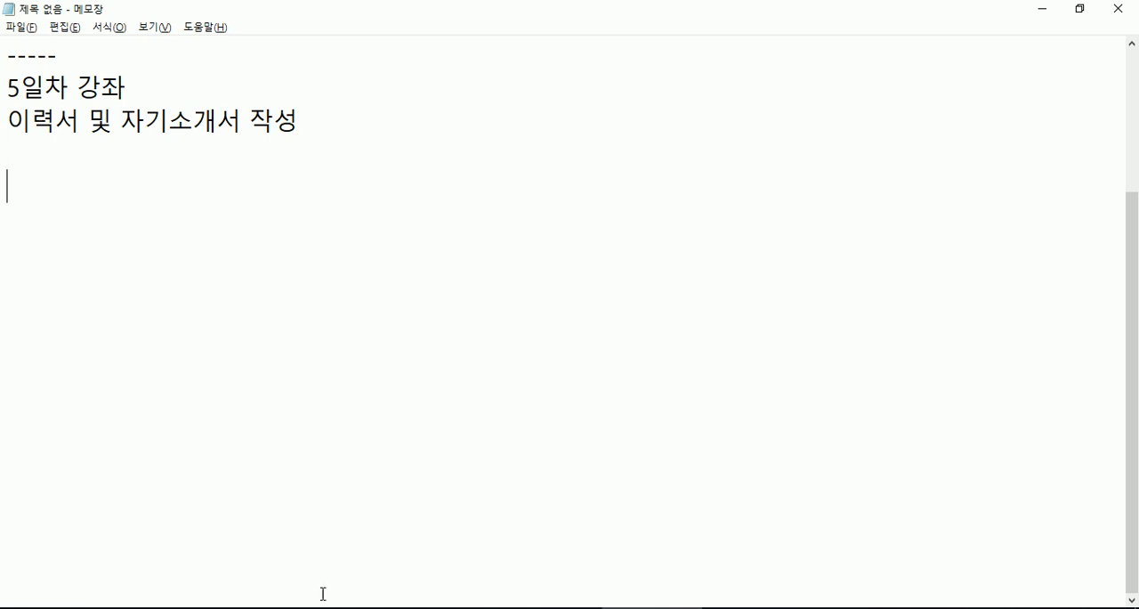
- Review the lesson notes from the beginning, then switch to File Explorer and examine the résumé form files in the 이력서관련 folder
scroll(241, 415, "up", 2)
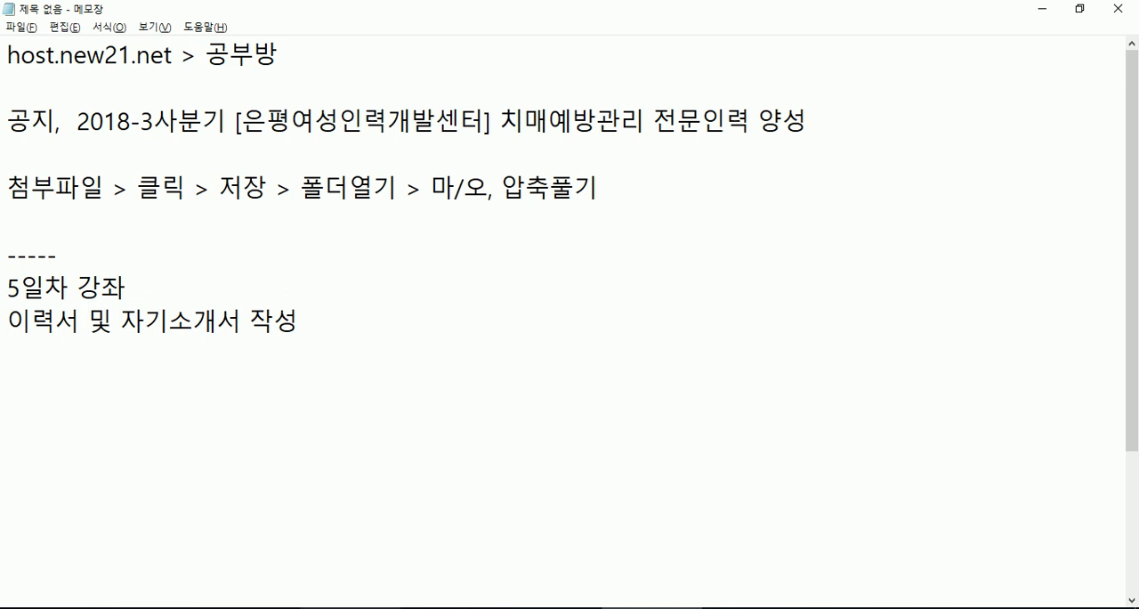
left_click(350, 608)
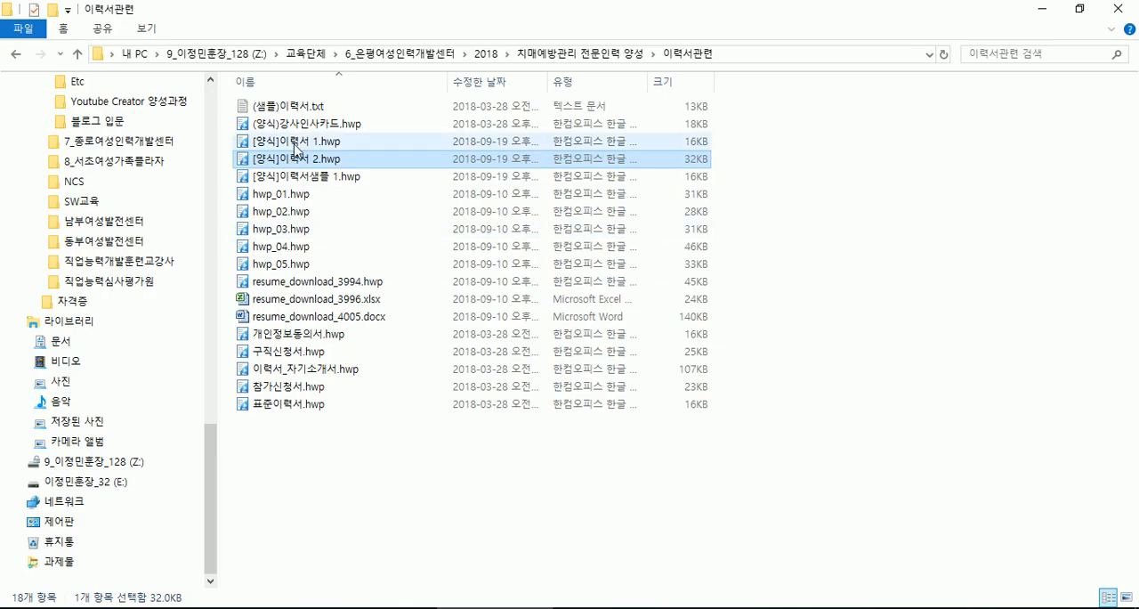
left_click(300, 108)
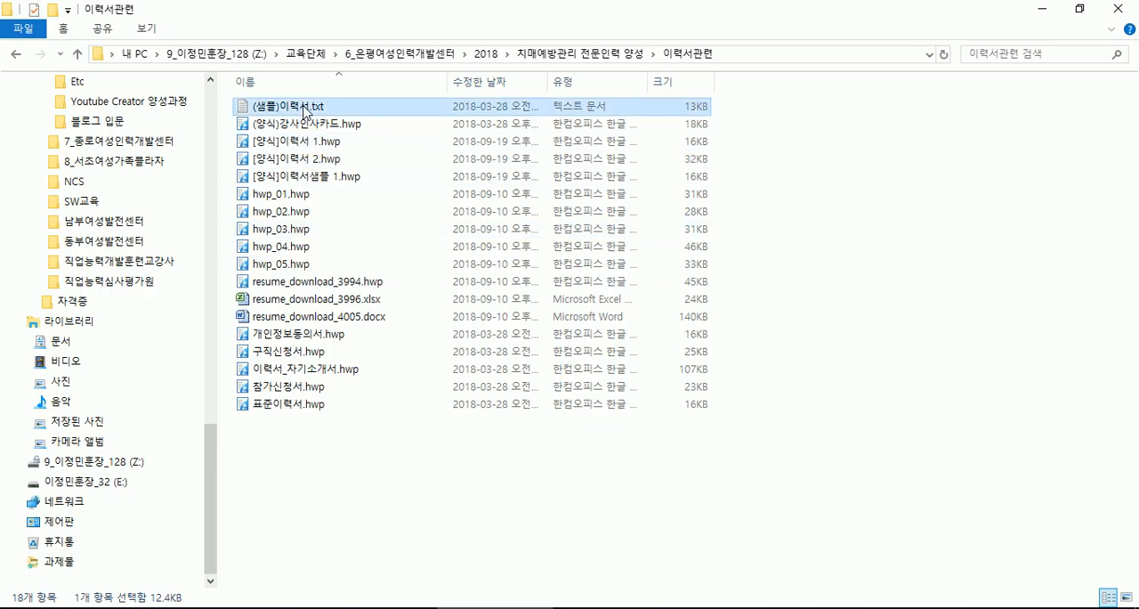
left_click(305, 125)
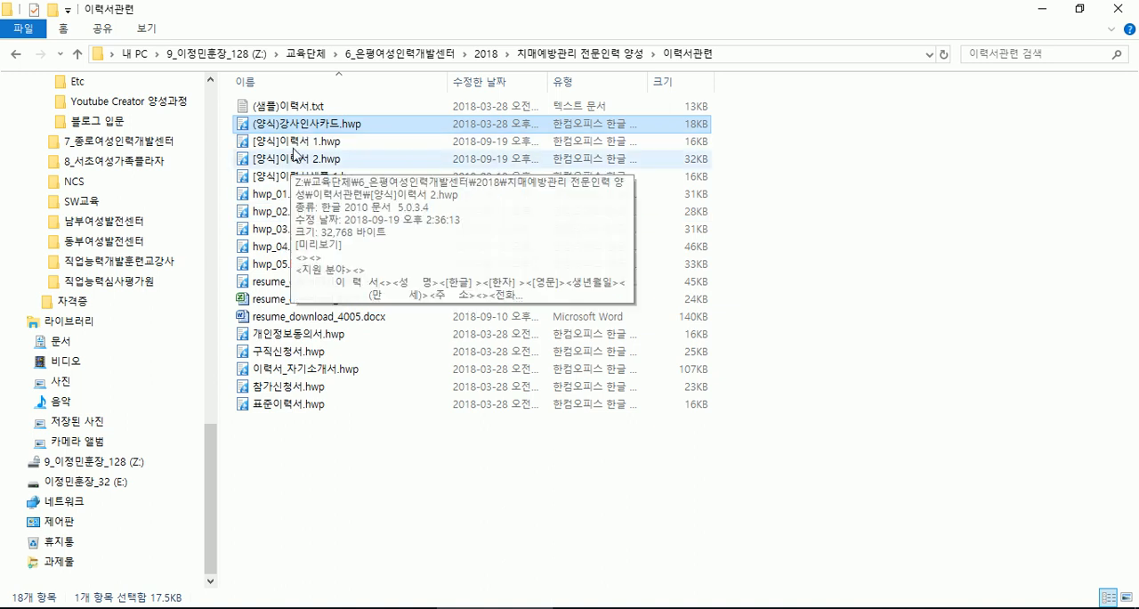
left_click(302, 143)
left_click(294, 177, "shift")
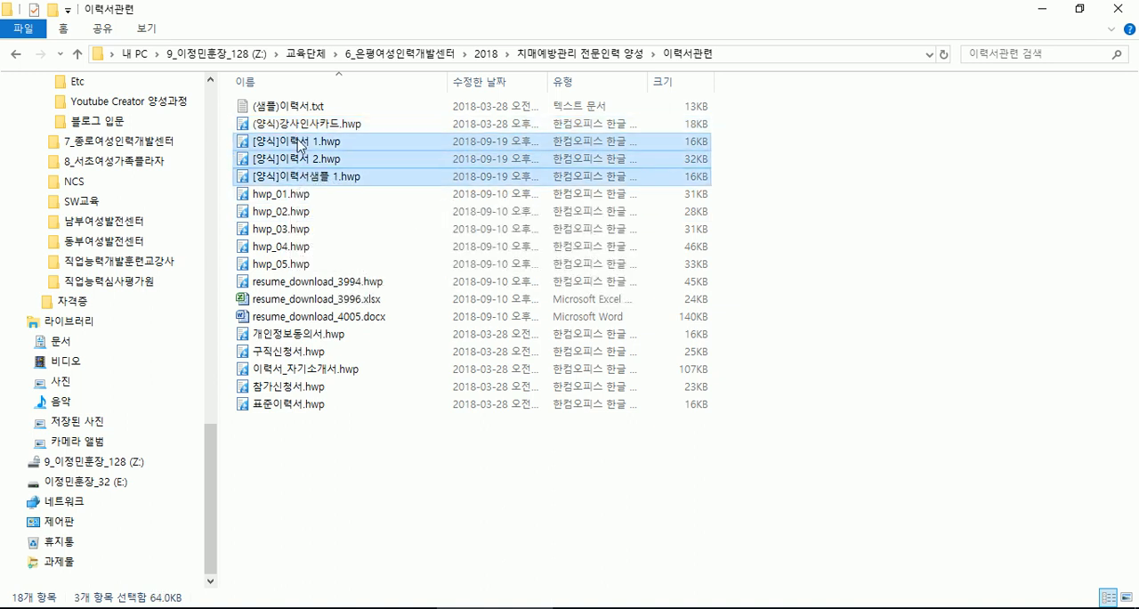
left_click(292, 440)
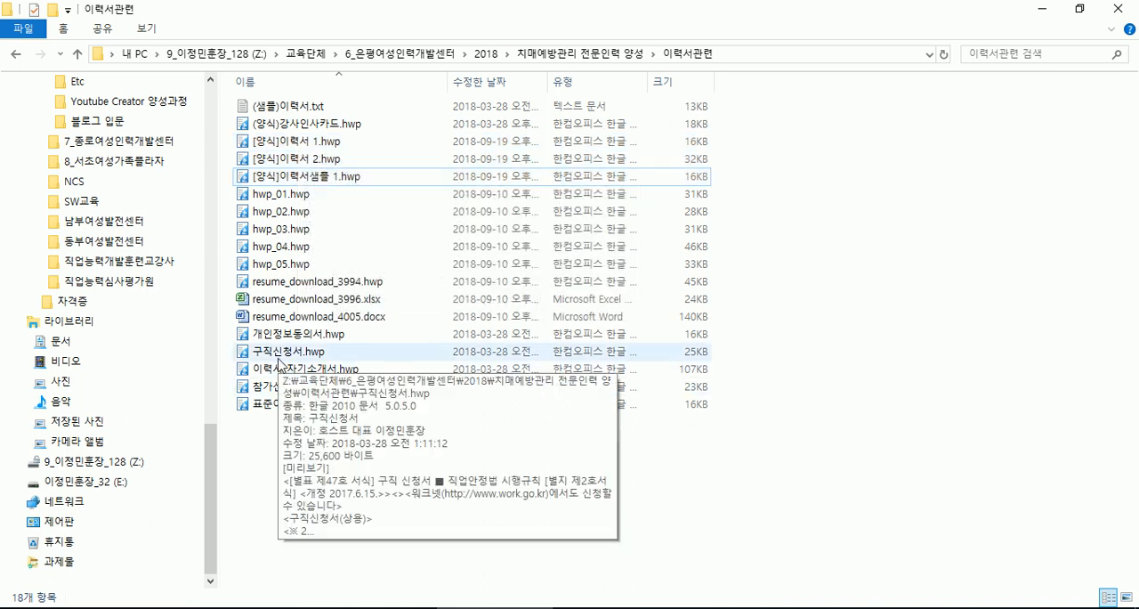
mouse_move(284, 415)
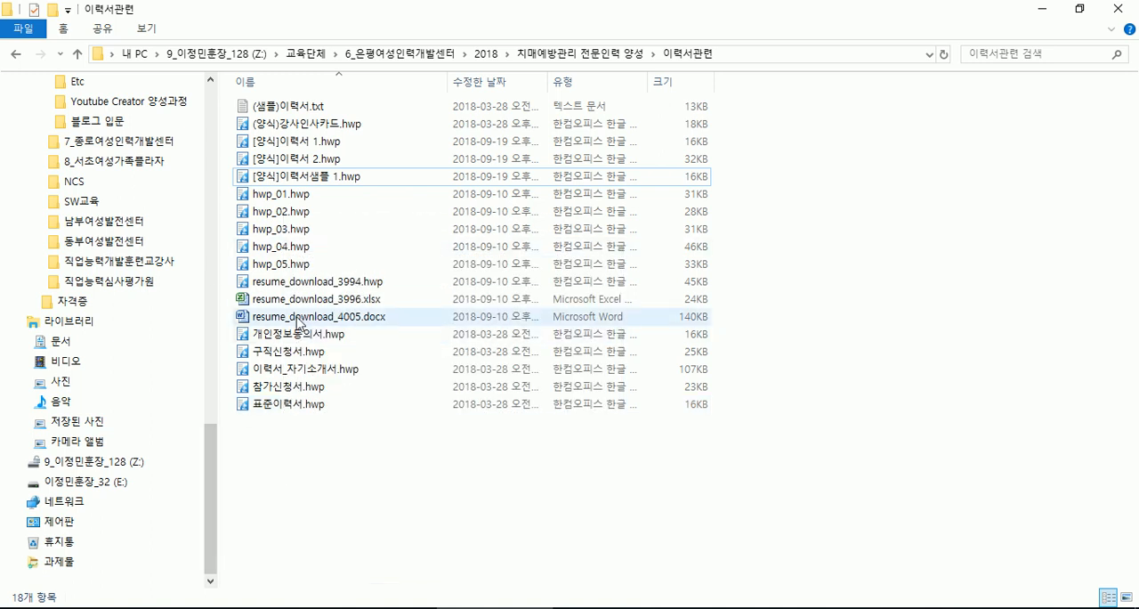
- Open the résumé form [양식]이력서 1.hwp in Hangul and place the cursor in its empty photo cell
double_click(286, 142)
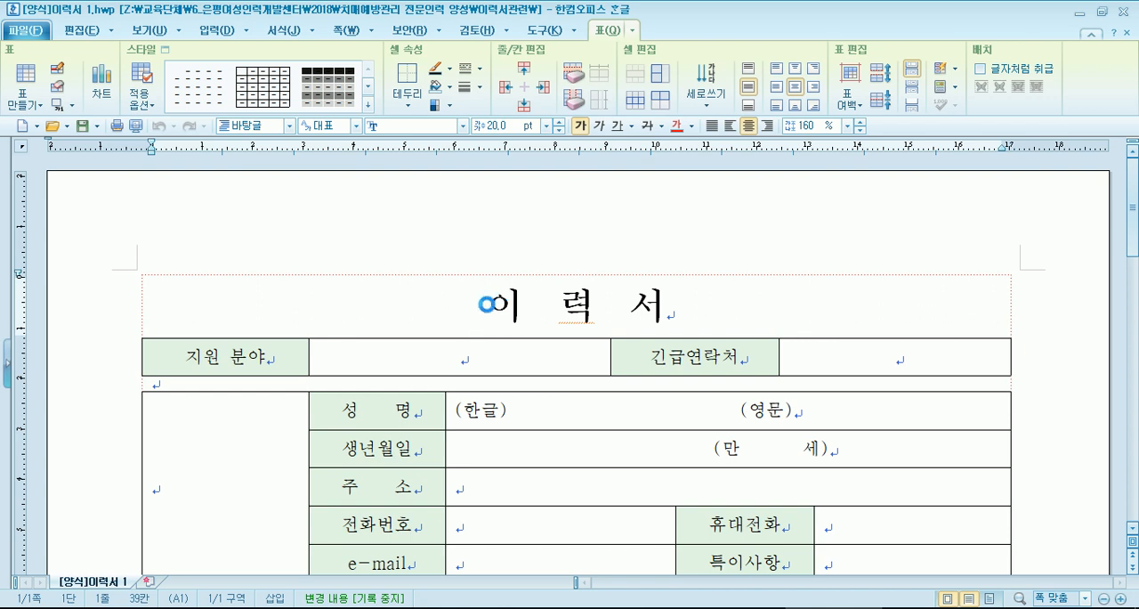
key("alt+Tab")
key("alt+Tab")
scroll(196, 389, "down", 3)
left_click(198, 344)
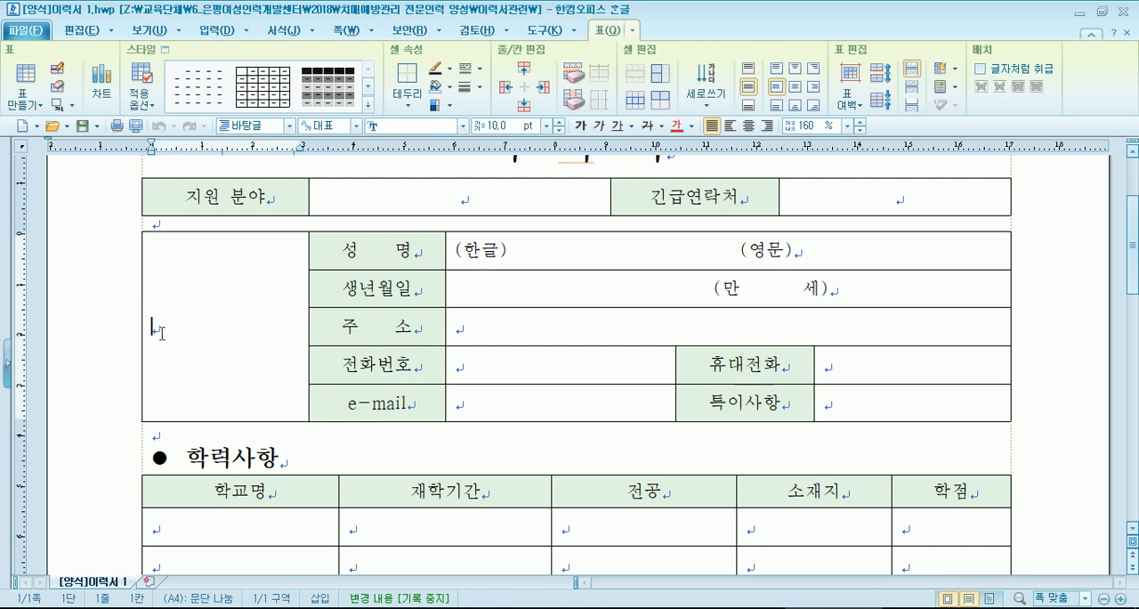
- Open the second résumé form, [양식]이력서 2.hwp, from the folder and look at its layout before returning to the first form
key("alt+Tab")
left_click(323, 159)
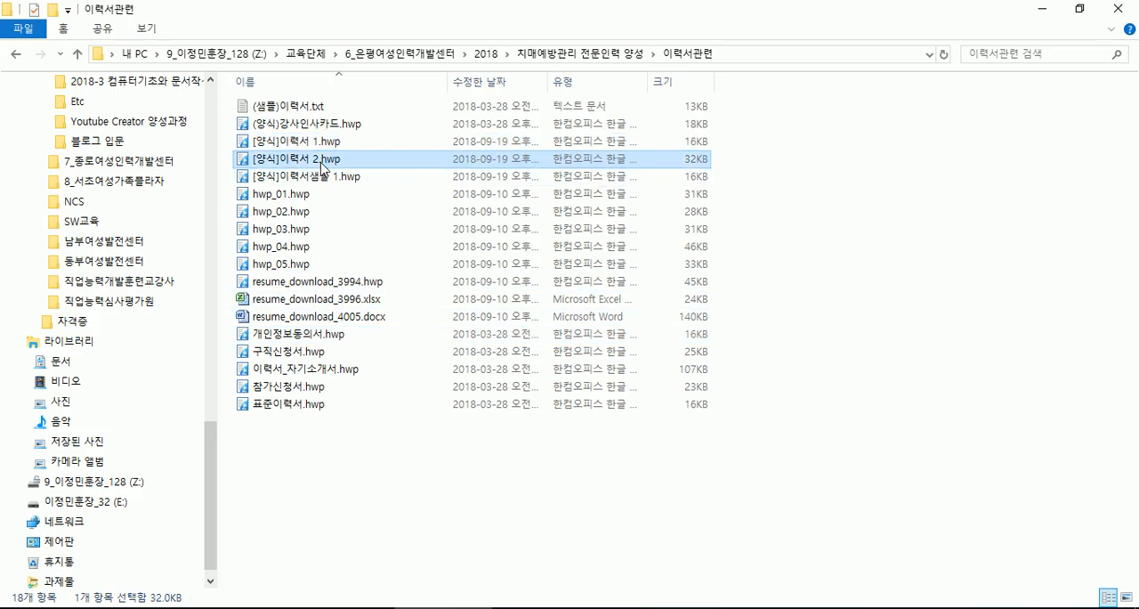
double_click(323, 159)
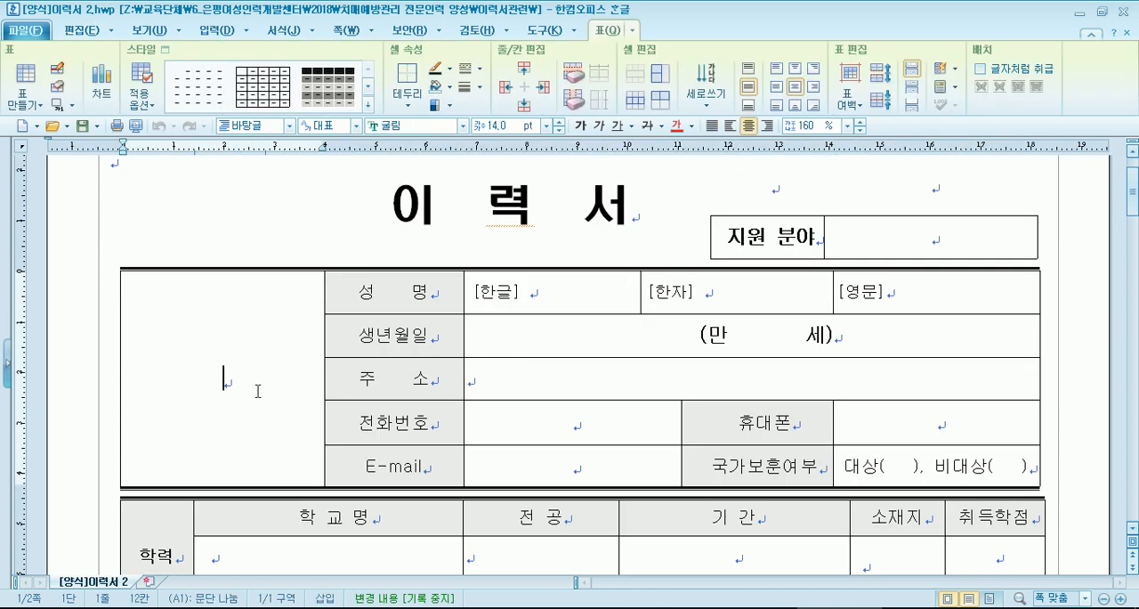
key("alt+Tab")
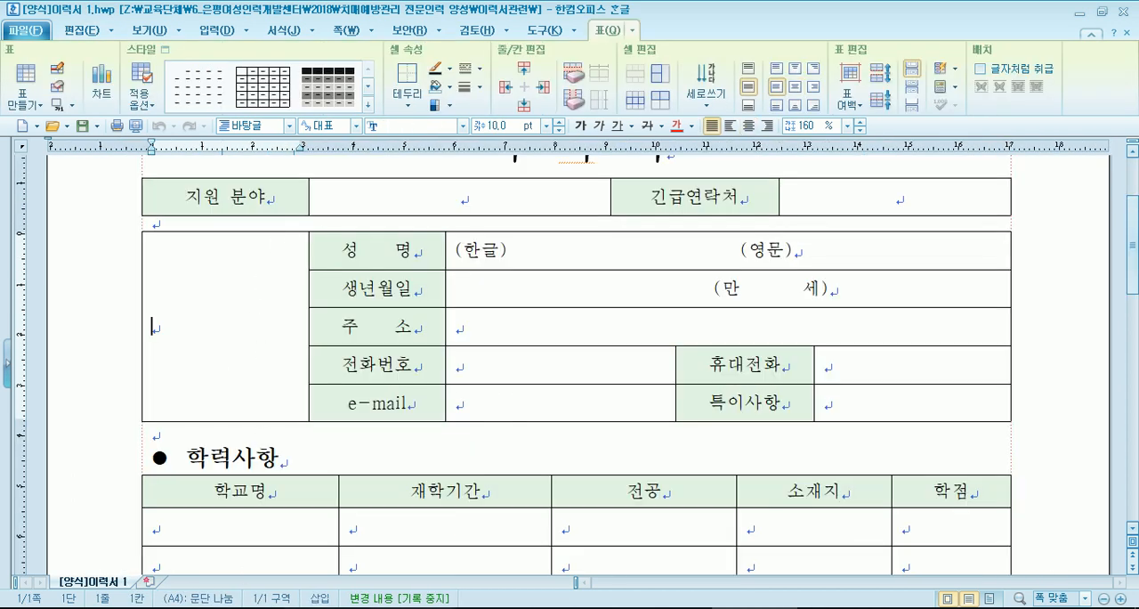
- Open [양식]이력서샘플 1.hwp from the folder and view its photo and personal details table
left_click(409, 608)
double_click(317, 176)
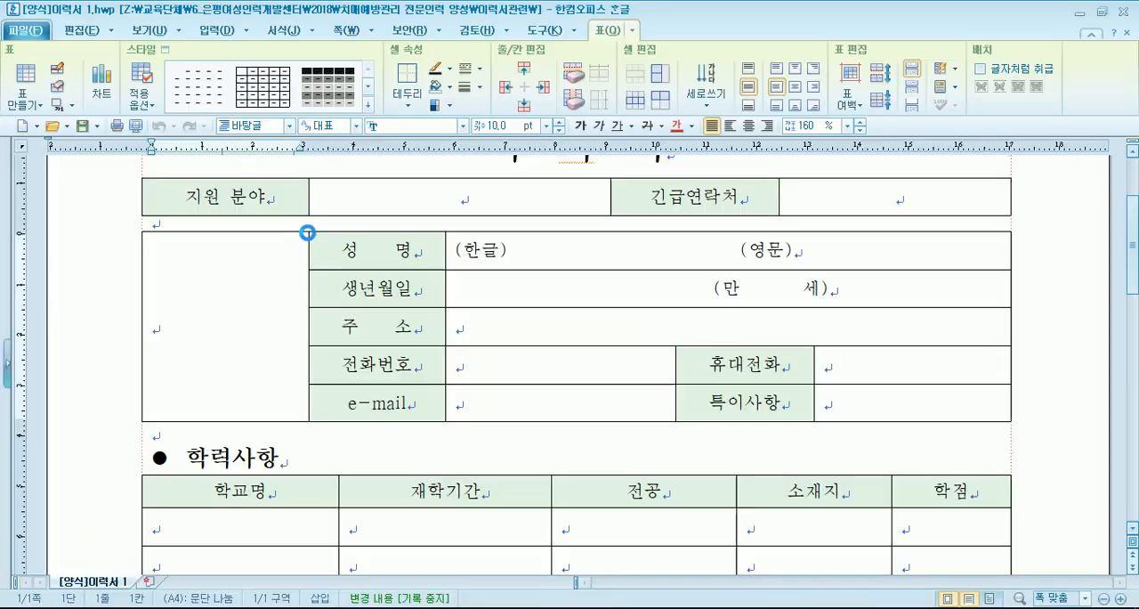
scroll(381, 492, "down", 4)
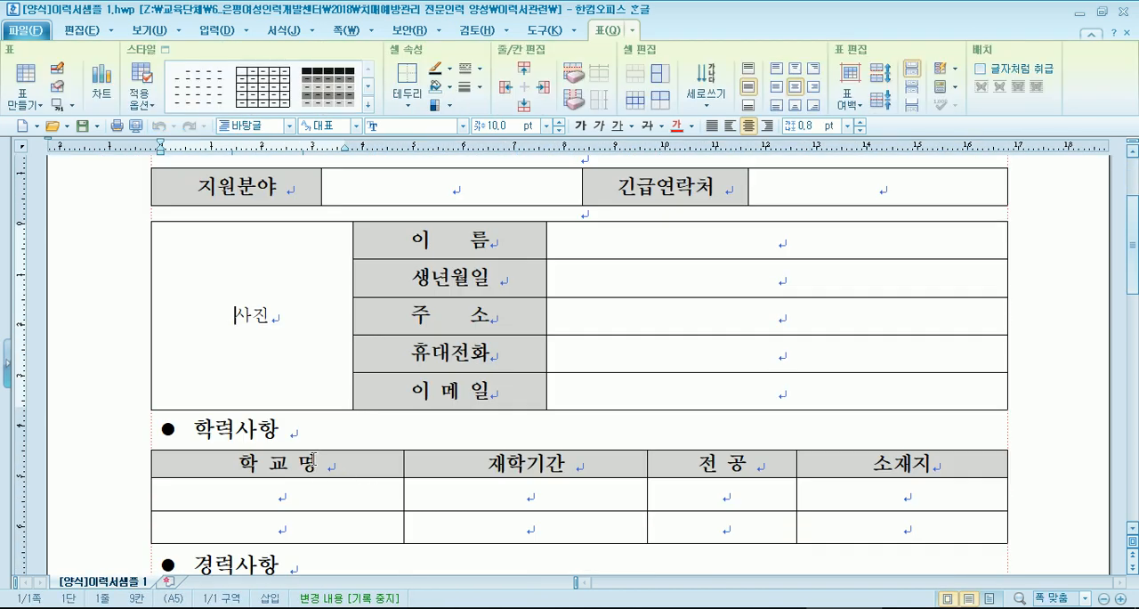
- Open 표준이력서.hwp from the folder, accept the version notice, examine its education and career tables, and close it
left_click(326, 553)
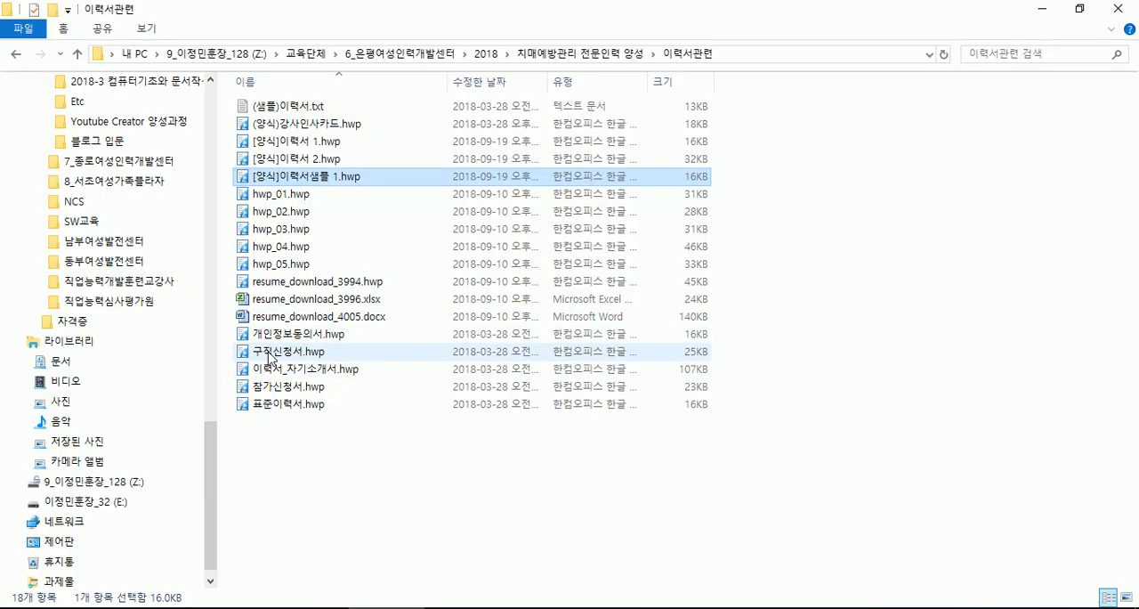
double_click(288, 405)
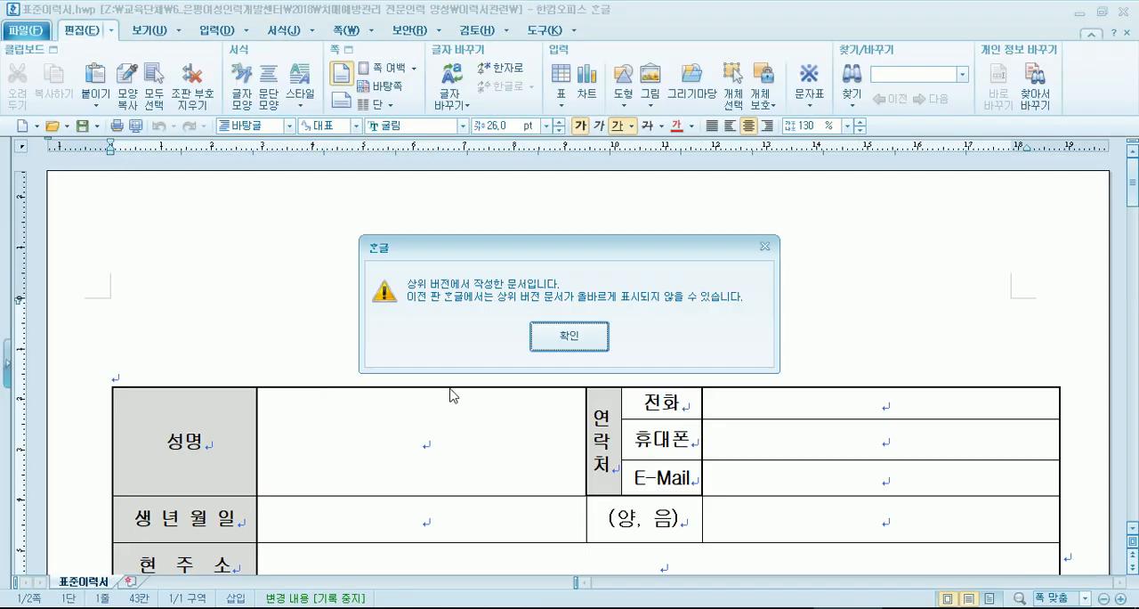
left_click(569, 334)
scroll(294, 380, "down", 5)
scroll(295, 381, "down", 3)
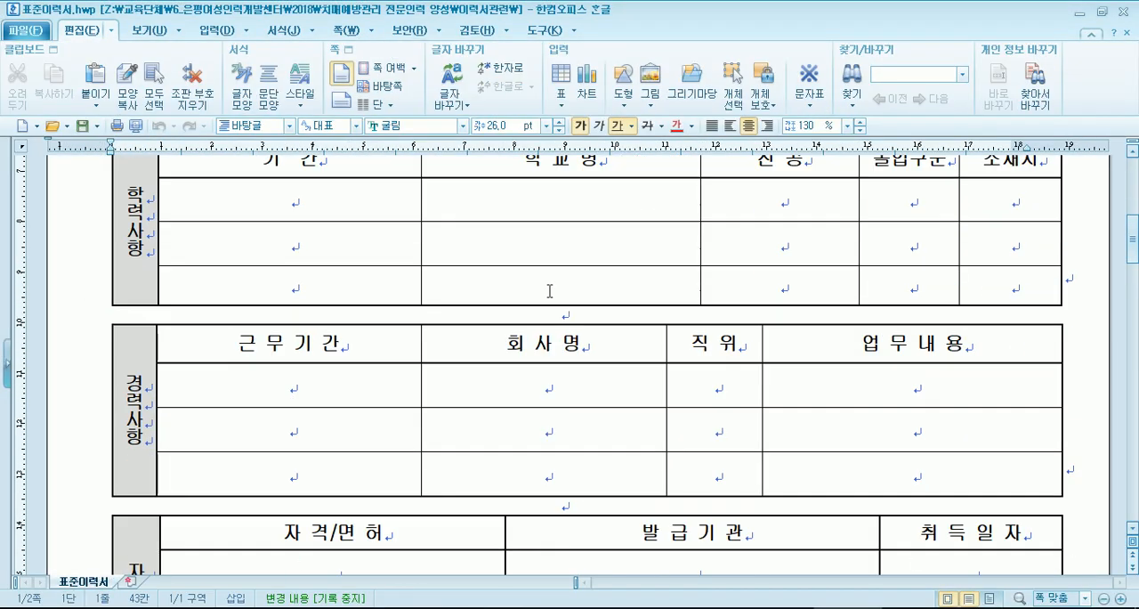
left_click(1124, 12)
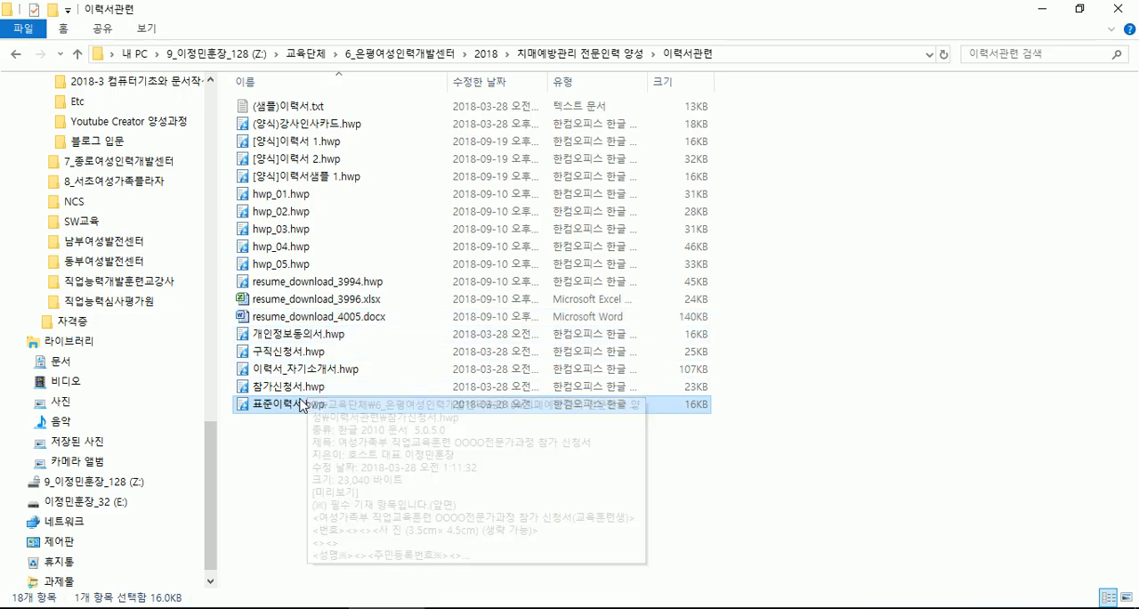
- Open 이력서_자기소개서.hwp, accept the version notice, look through its career and qualification sections, and close it
left_click(294, 372)
double_click(294, 370)
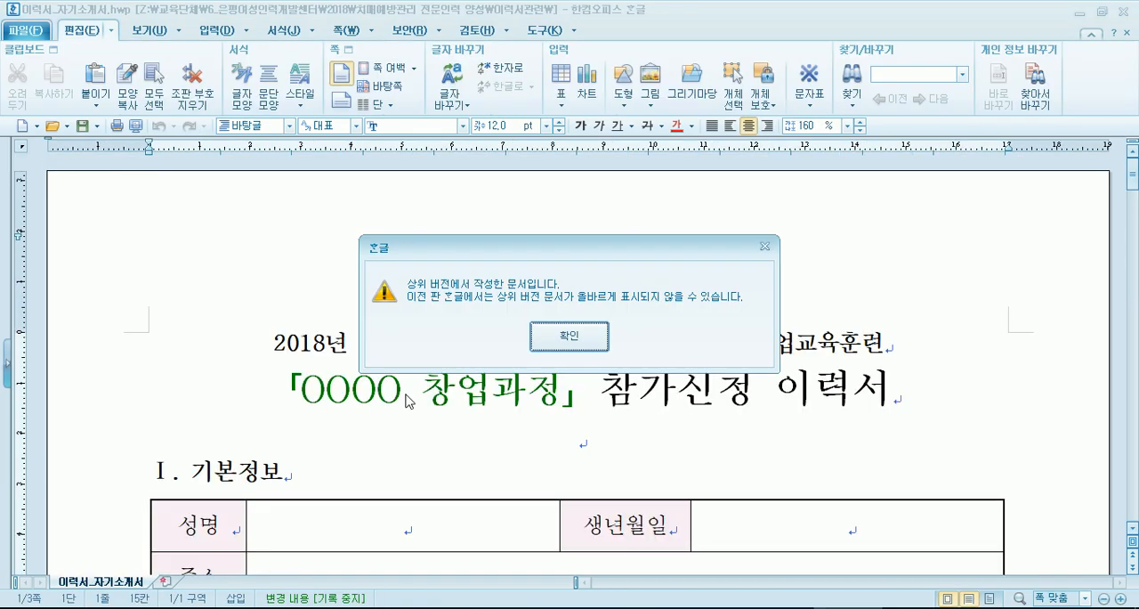
left_click(570, 338)
scroll(452, 342, "down", 10)
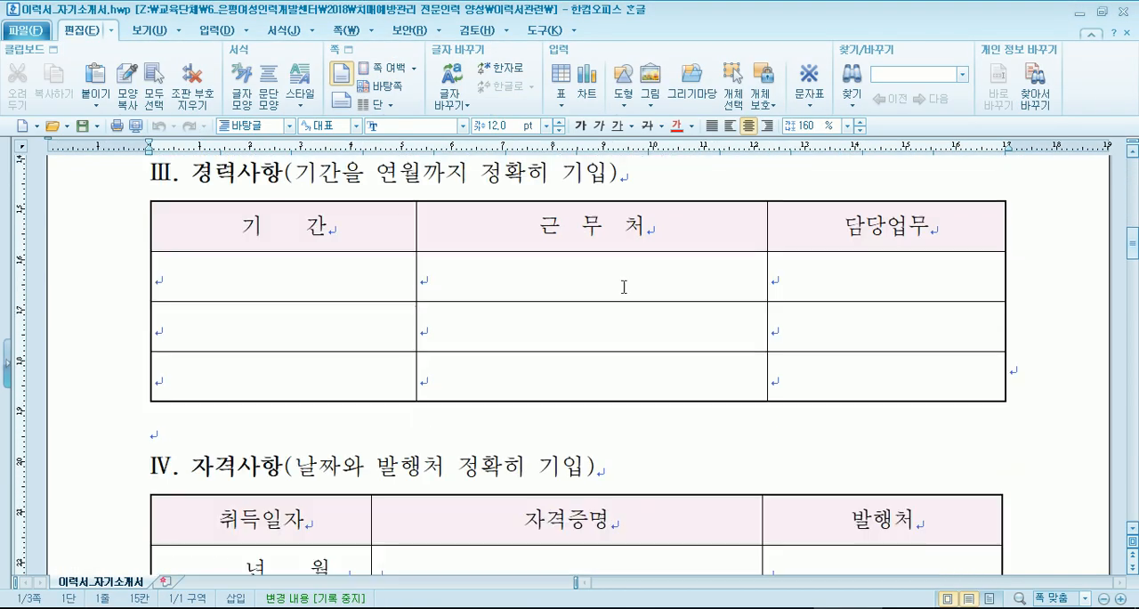
left_click(1124, 11)
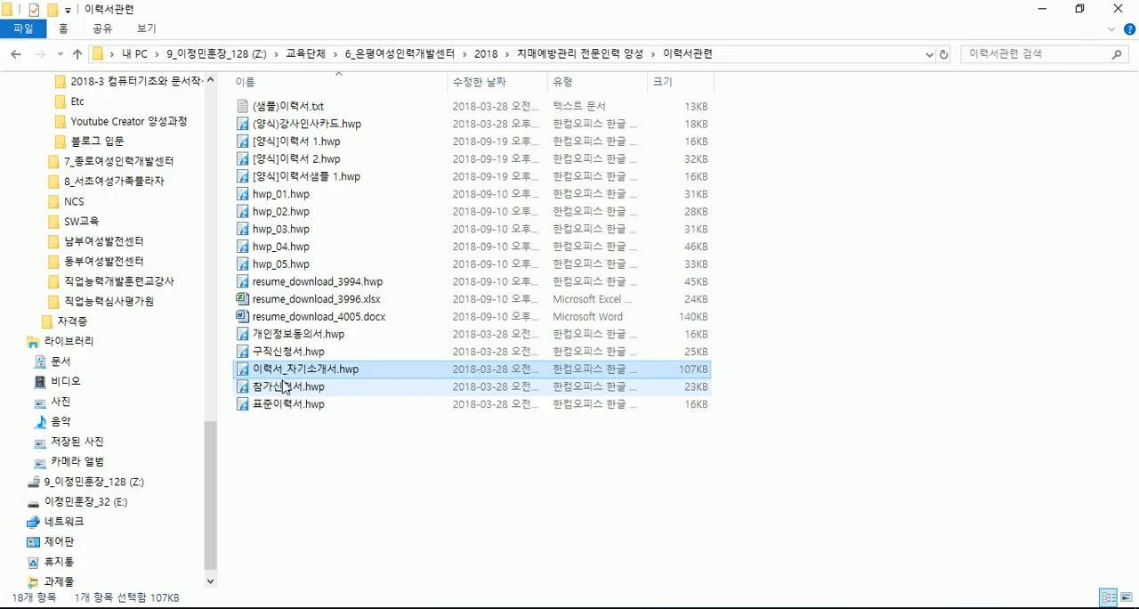
- Open 구직신청서.hwp and examine its personal information, education and desired job sections
double_click(300, 353)
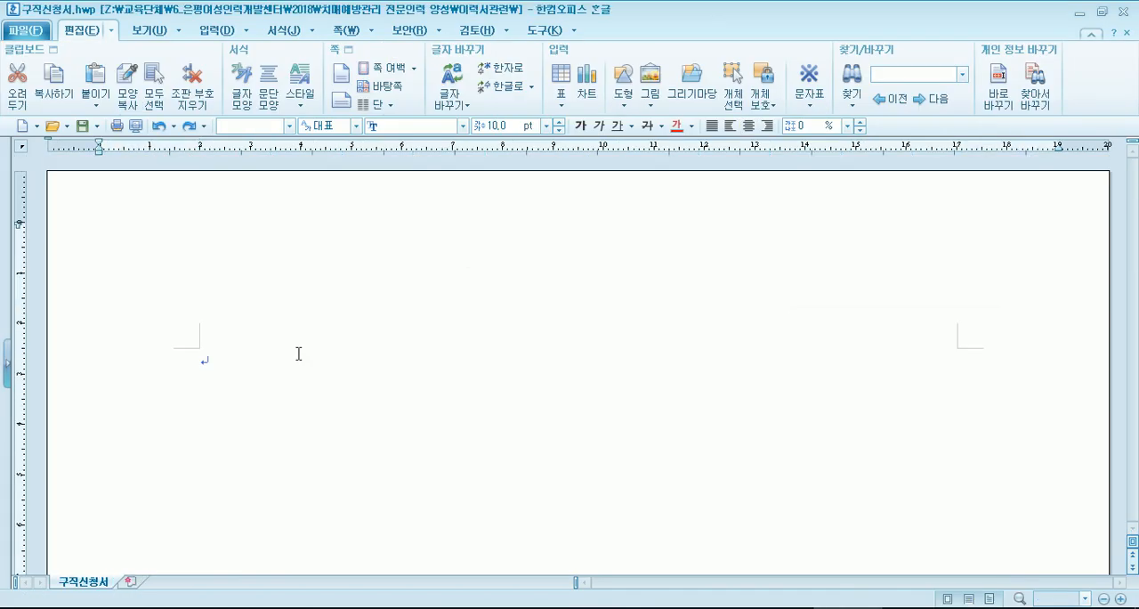
left_click(569, 337)
scroll(81, 279, "down", 5)
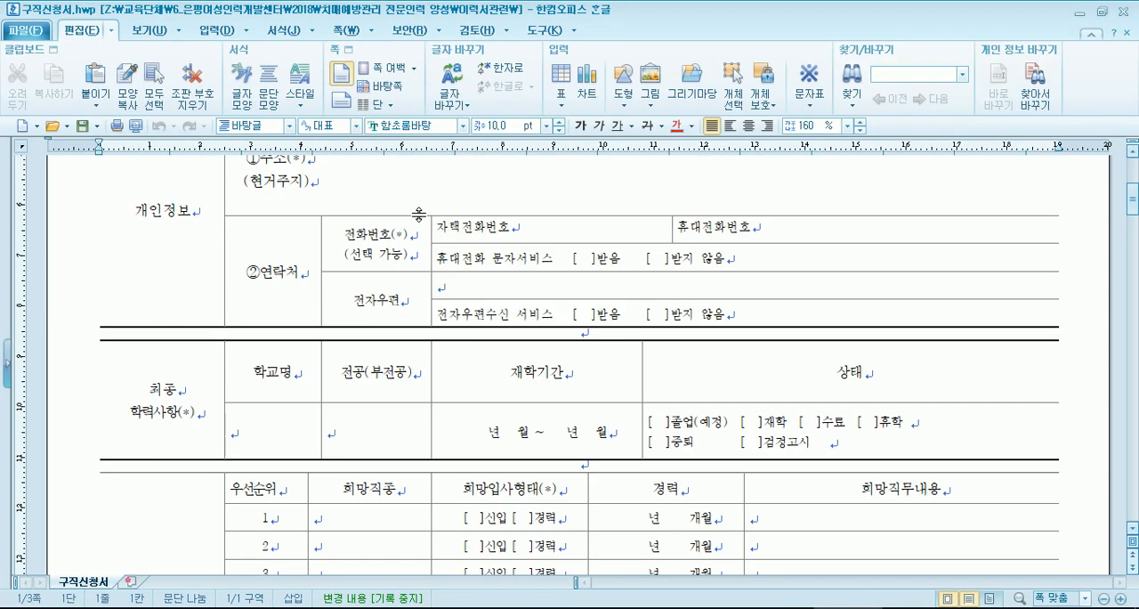
scroll(81, 279, "up", 2)
scroll(94, 289, "down", 10)
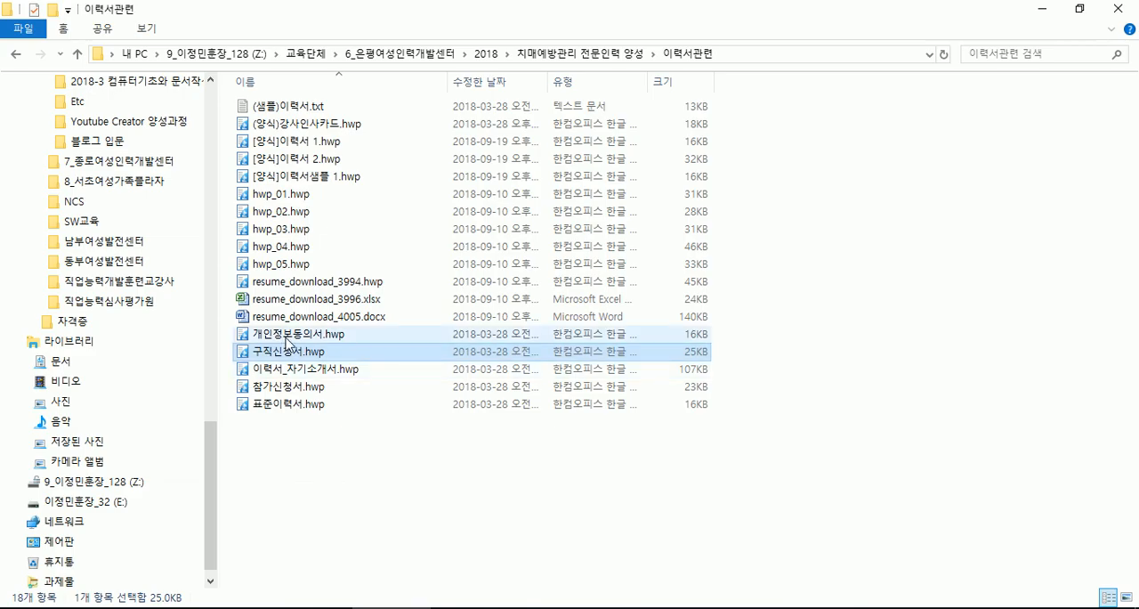
- Open hwp_01.hwp, inspect the [사 진] photo cell under 신상자료, and close the document
double_click(270, 195)
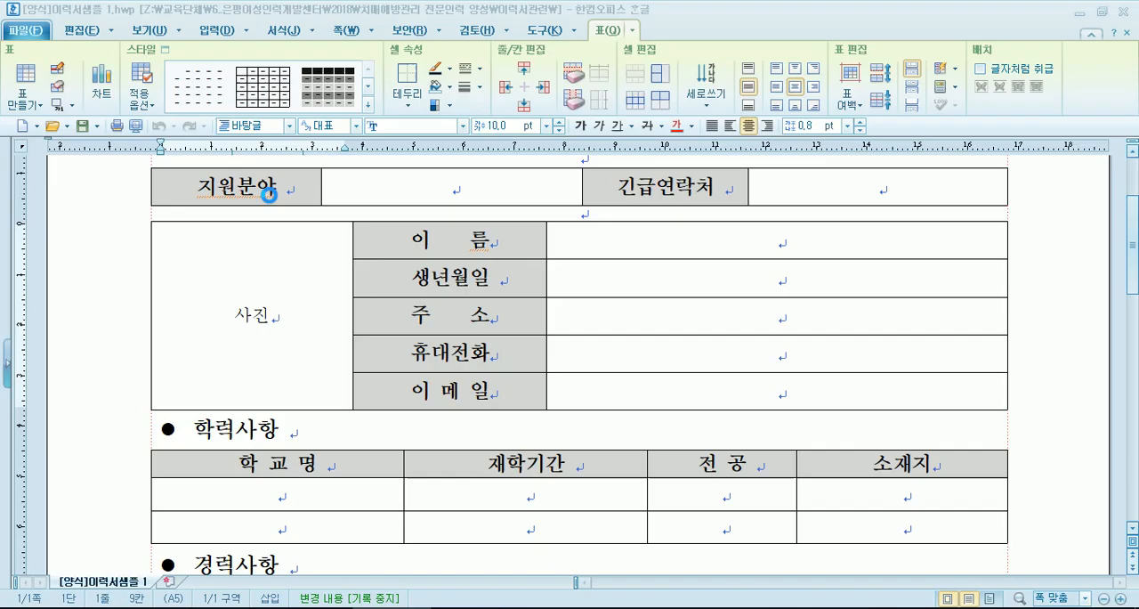
left_click(569, 334)
scroll(513, 345, "down", 5)
left_click(218, 427)
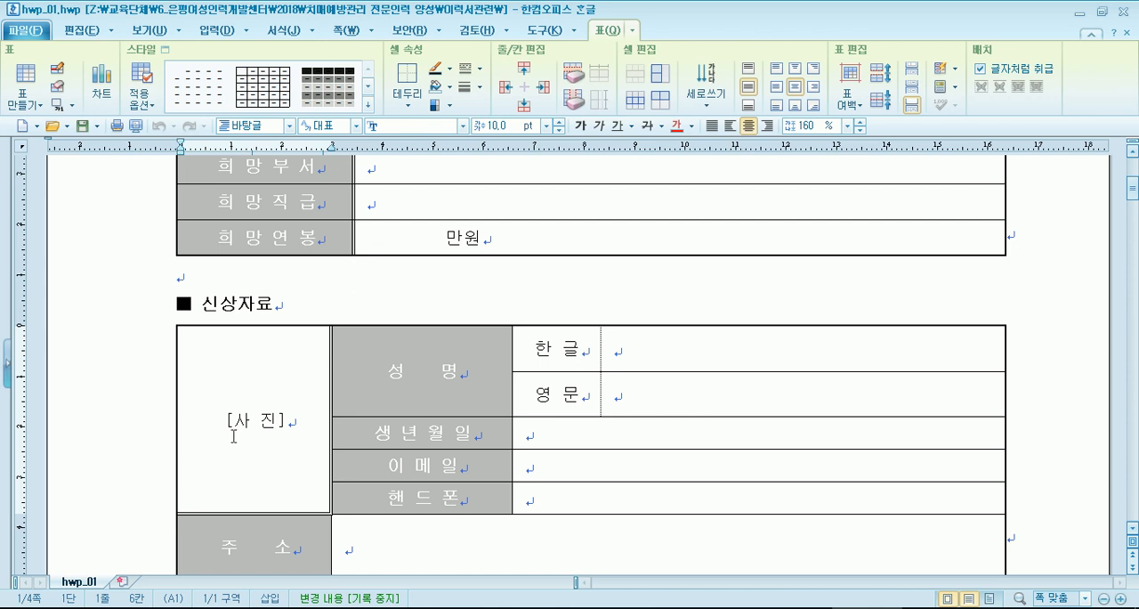
left_click(300, 426, "shift")
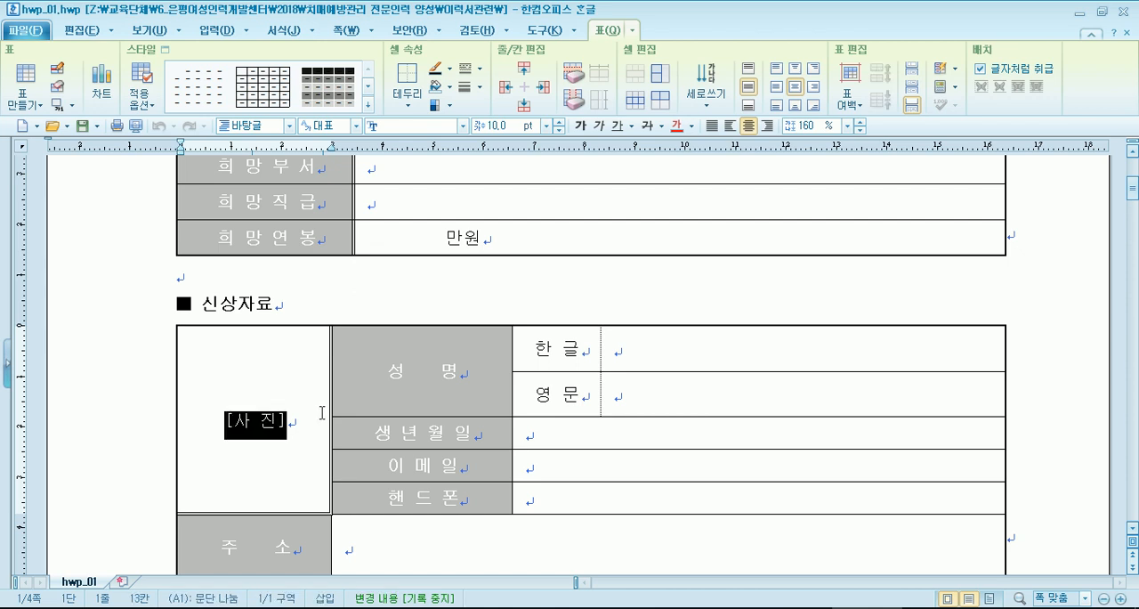
left_click(1123, 12)
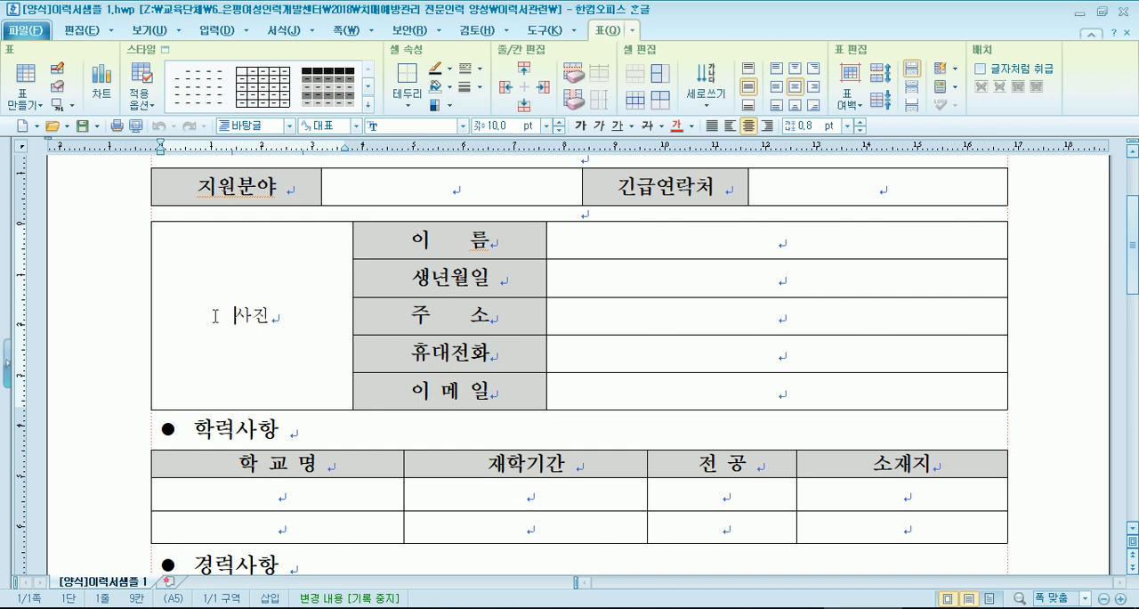
- Toggle the paragraph marks (문단 부호) in [양식]이력서샘플 1.hwp off and on to compare the display, leaving them shown
left_click(146, 36)
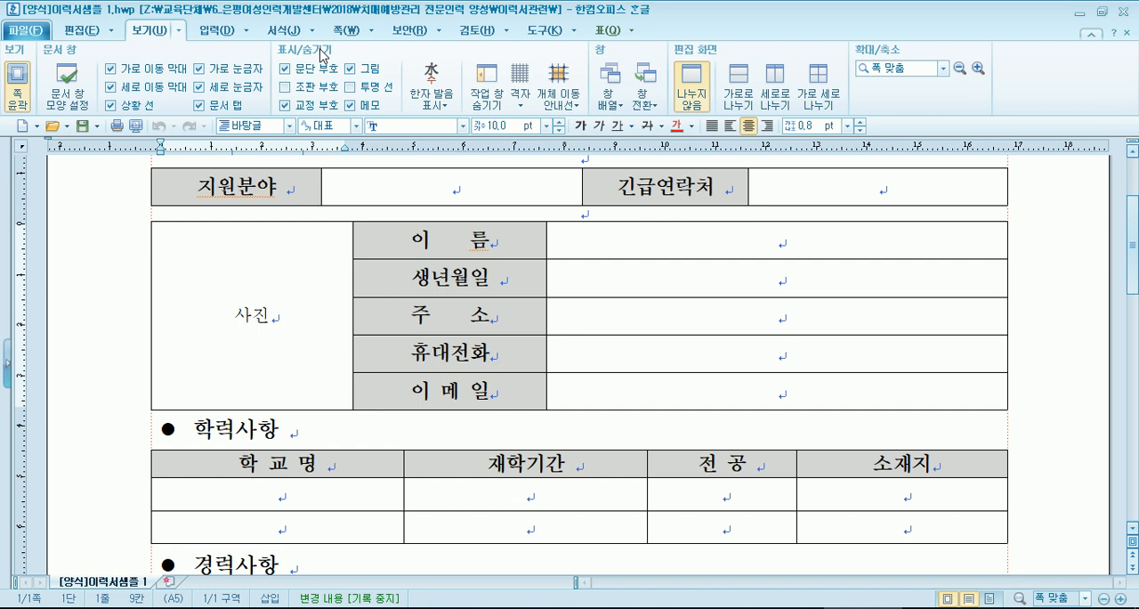
left_click(286, 69)
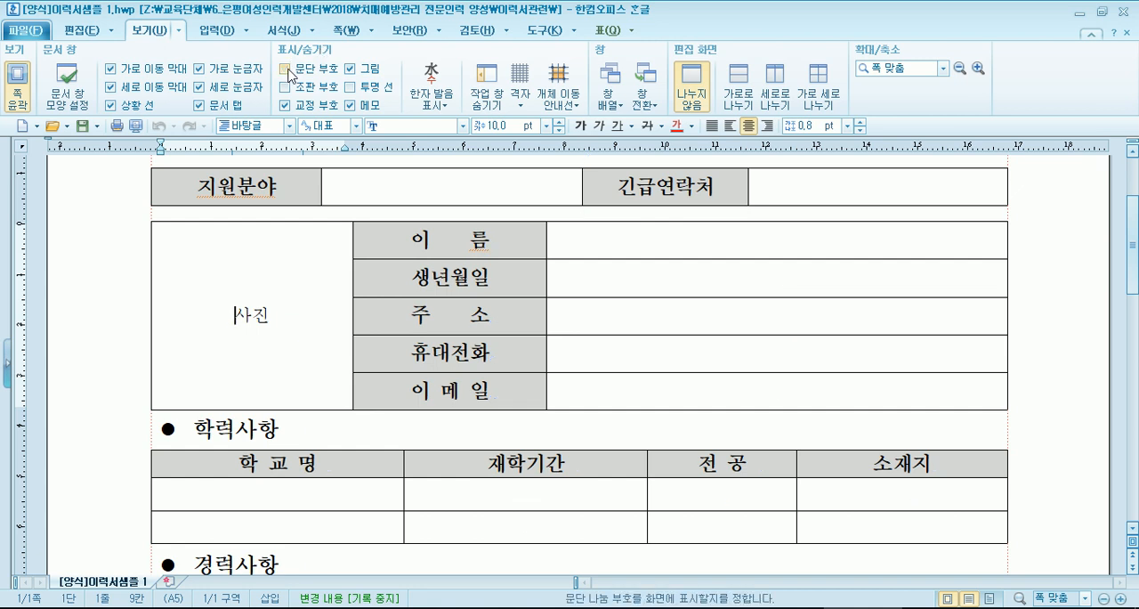
left_click(287, 71)
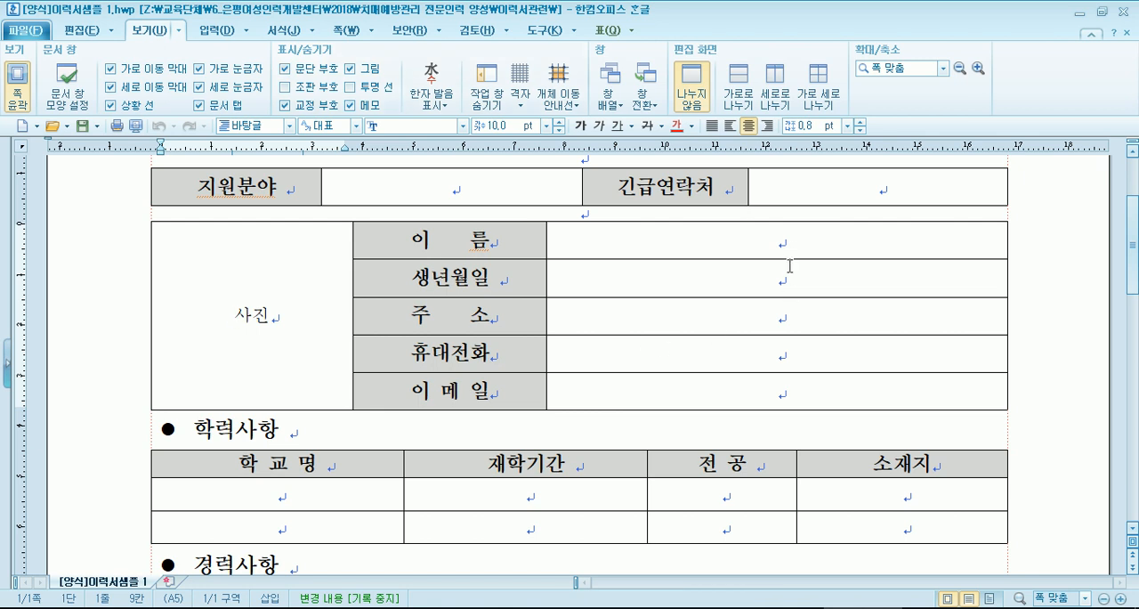
left_click(286, 71)
left_click(286, 71)
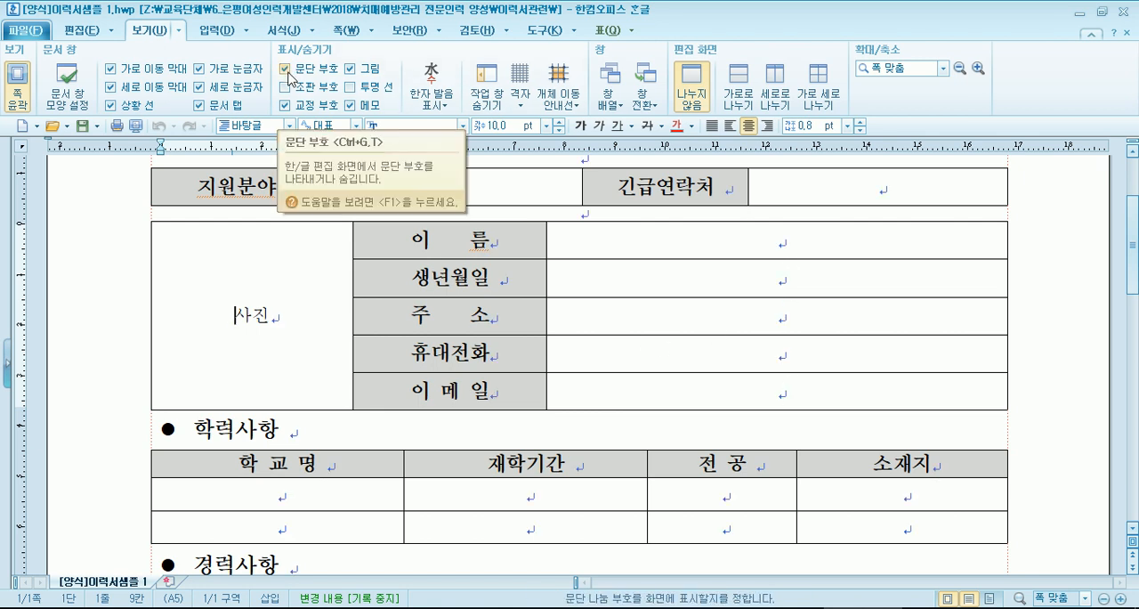
- Toggle the picture display option (그림) off and on, leaving pictures shown in the document
left_click(349, 71)
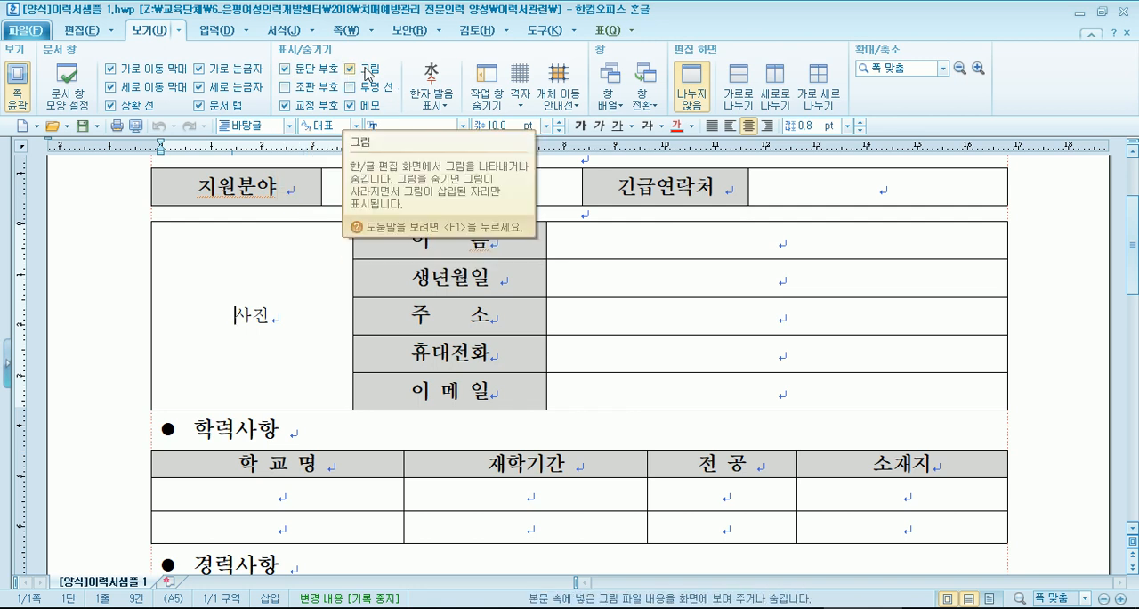
left_click(363, 73)
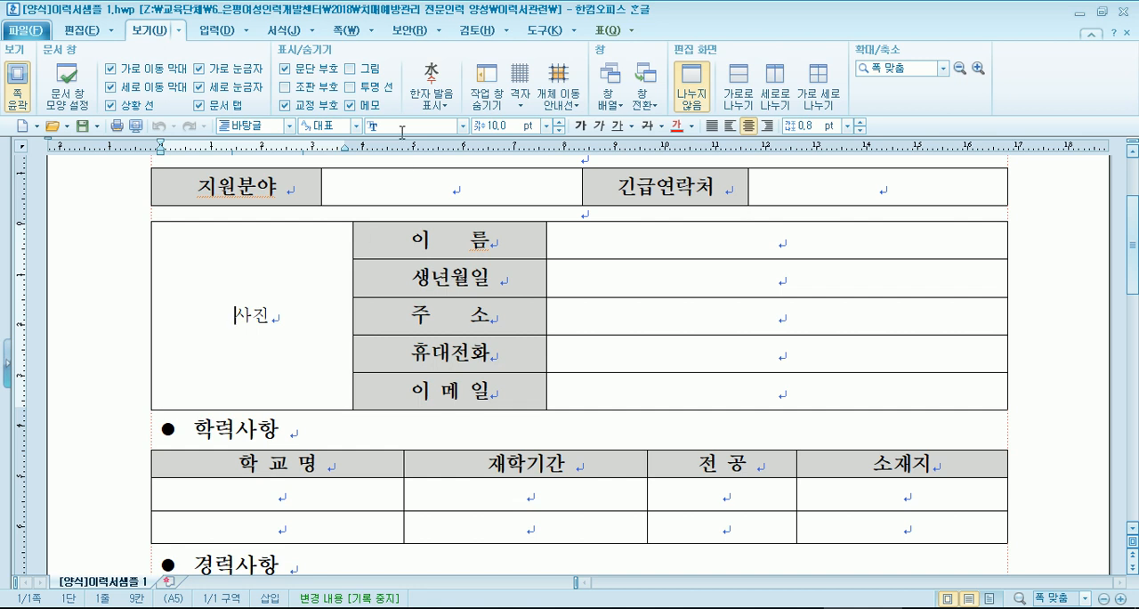
left_click(351, 69)
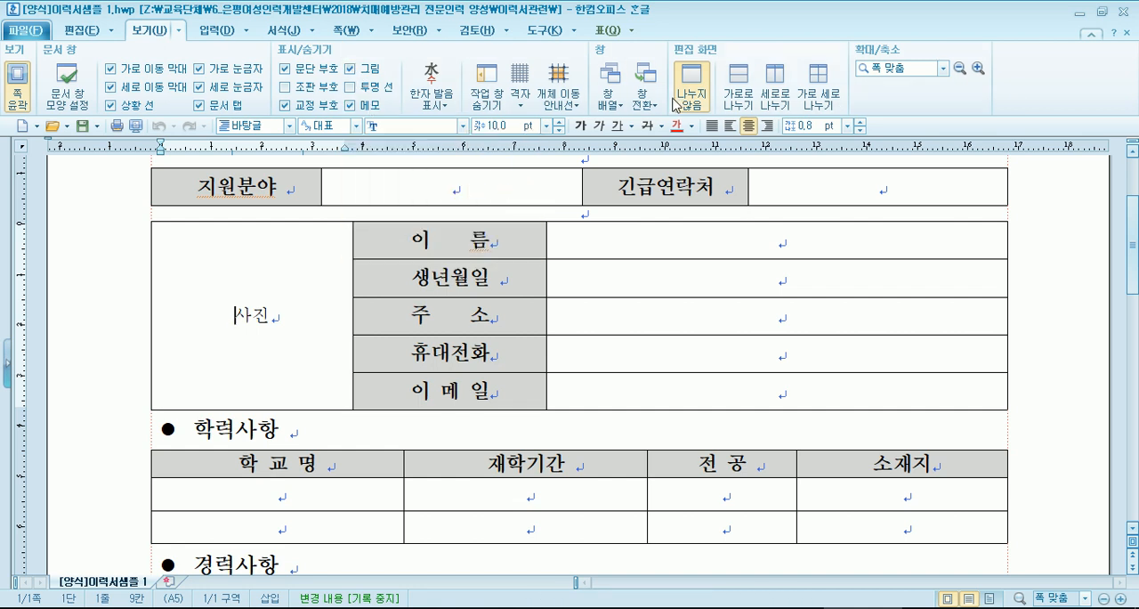
- Compare the résumé at 100 % and 150 % zoom and return the view to 폭 맞춤
left_click(943, 68)
left_click(895, 113)
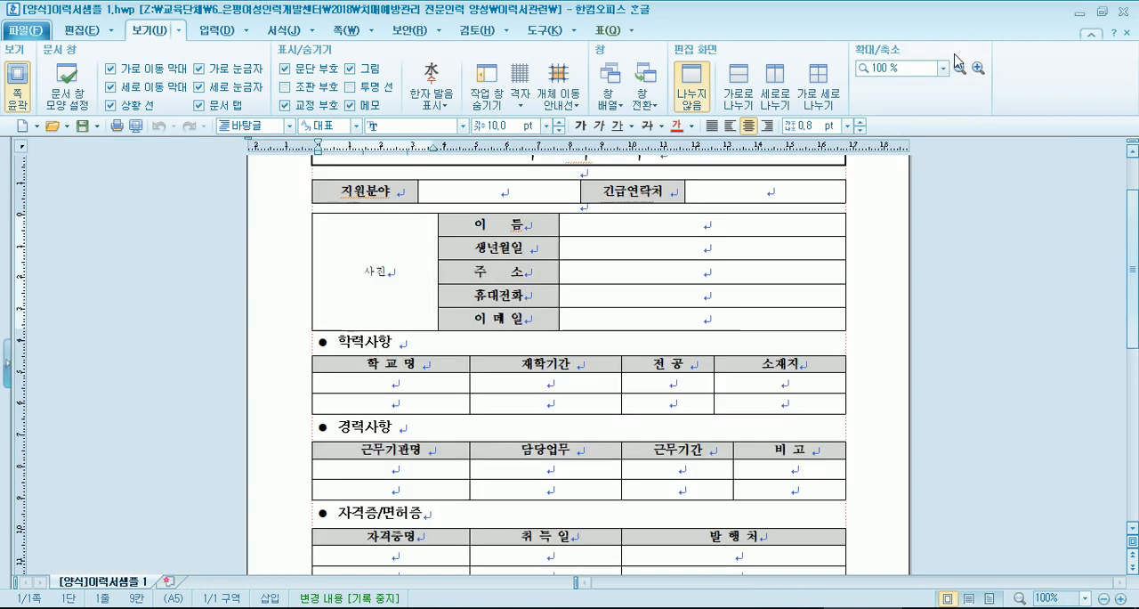
left_click(943, 69)
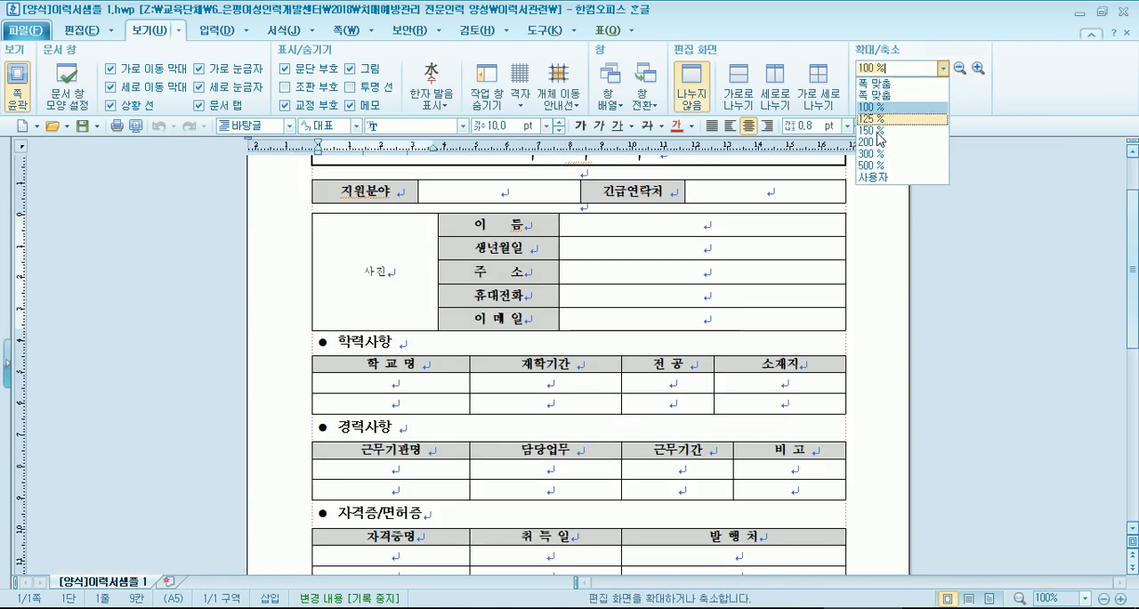
left_click(879, 131)
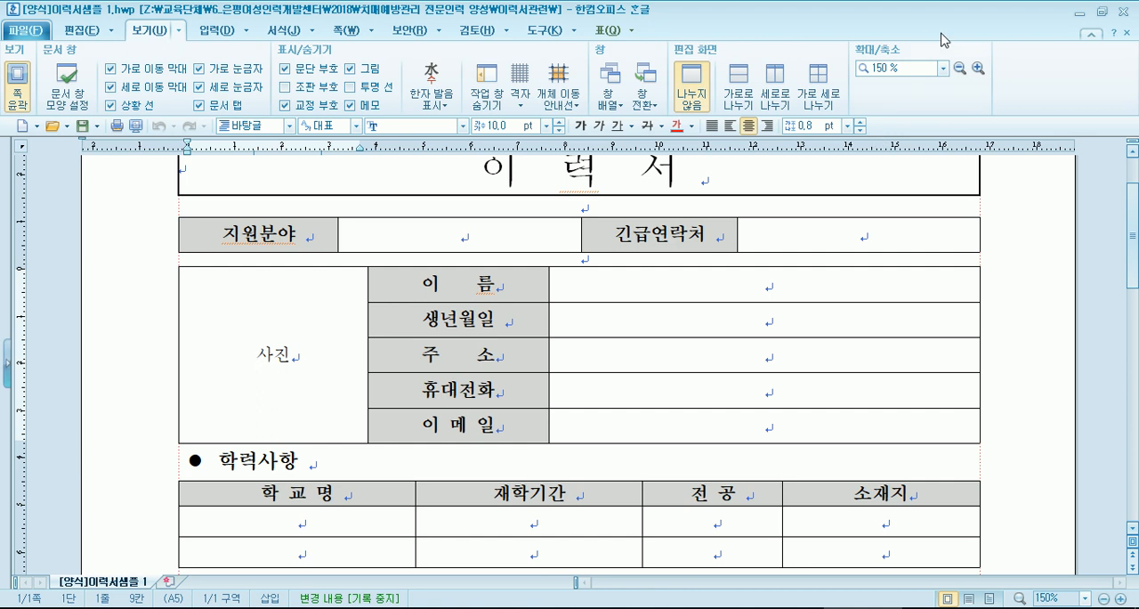
left_click(943, 69)
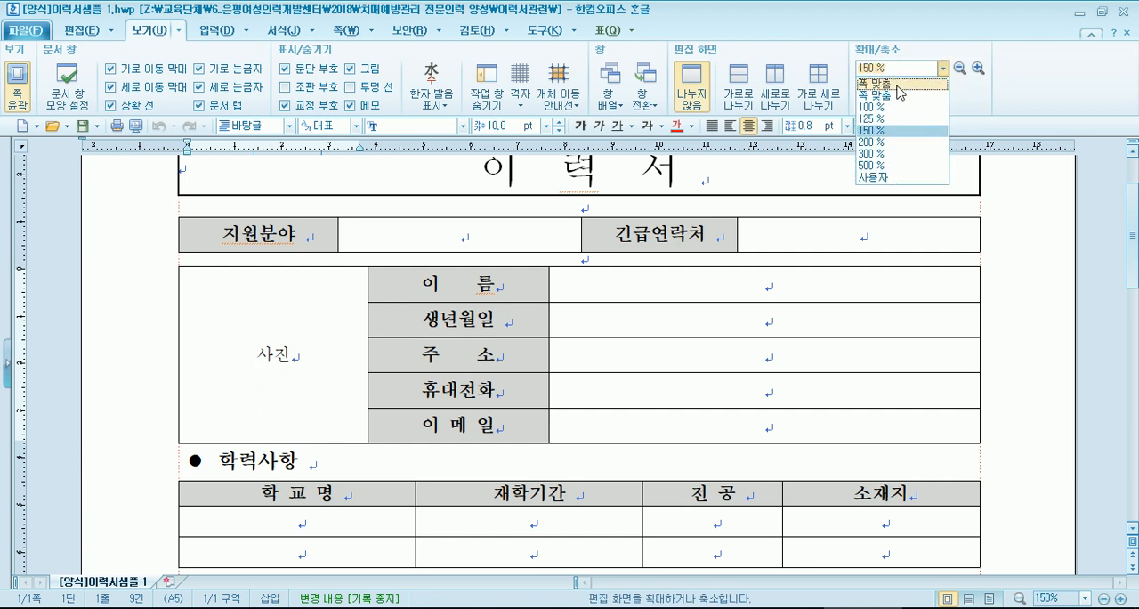
left_click(898, 87)
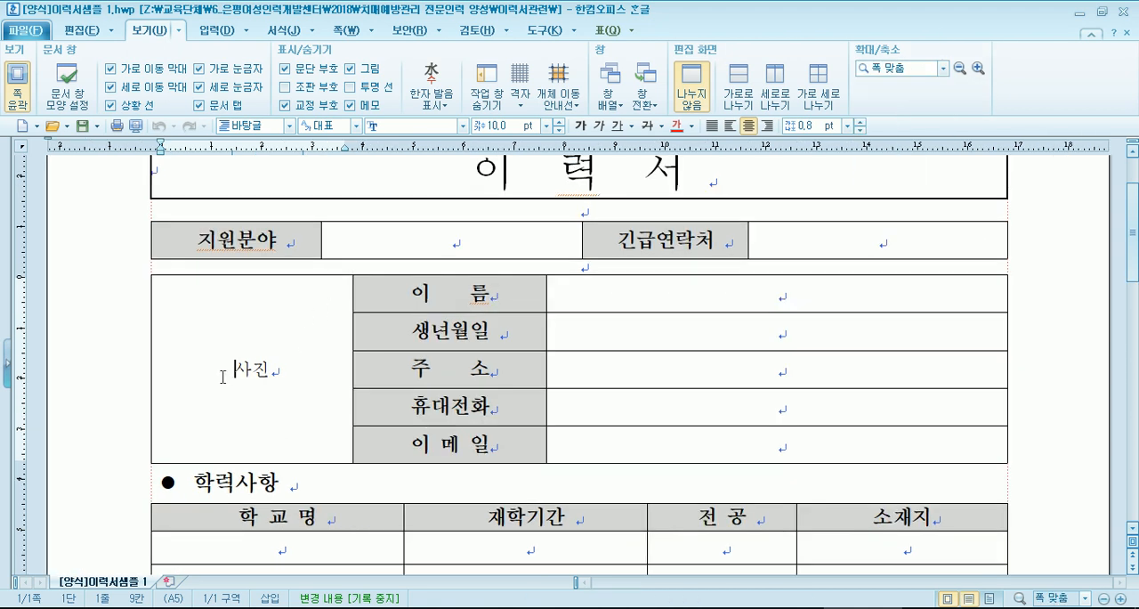
- Delete the 사진 placeholder text from the photo cell and compare it with the photo cells in [양식]이력서 2.hwp and [양식]이력서 1.hwp
left_click_drag(222, 375, 304, 374)
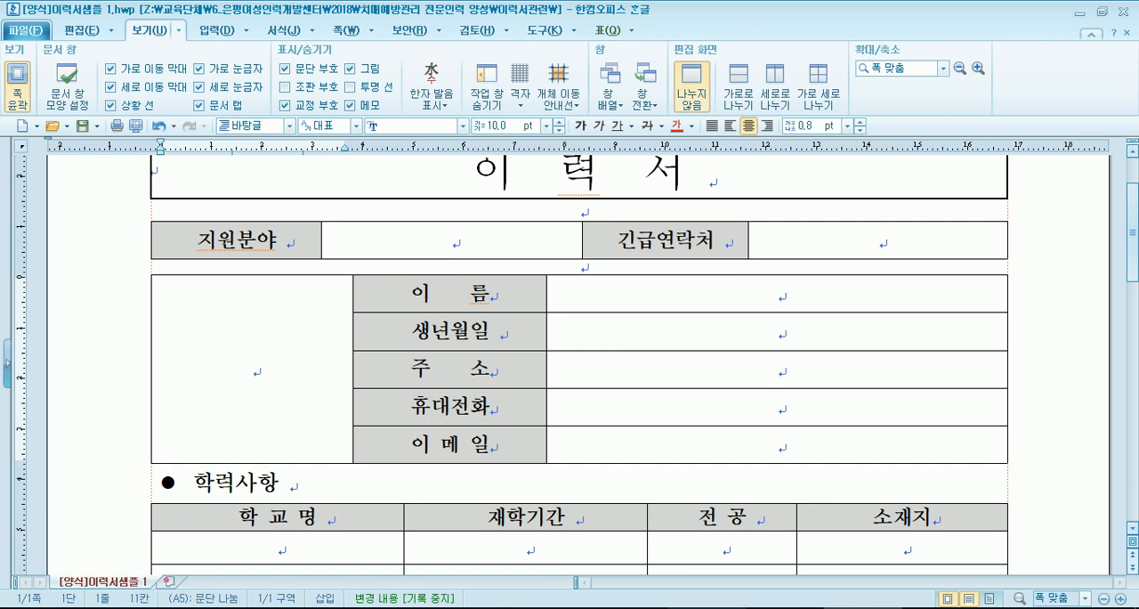
mouse_move(785, 607)
left_click(785, 556)
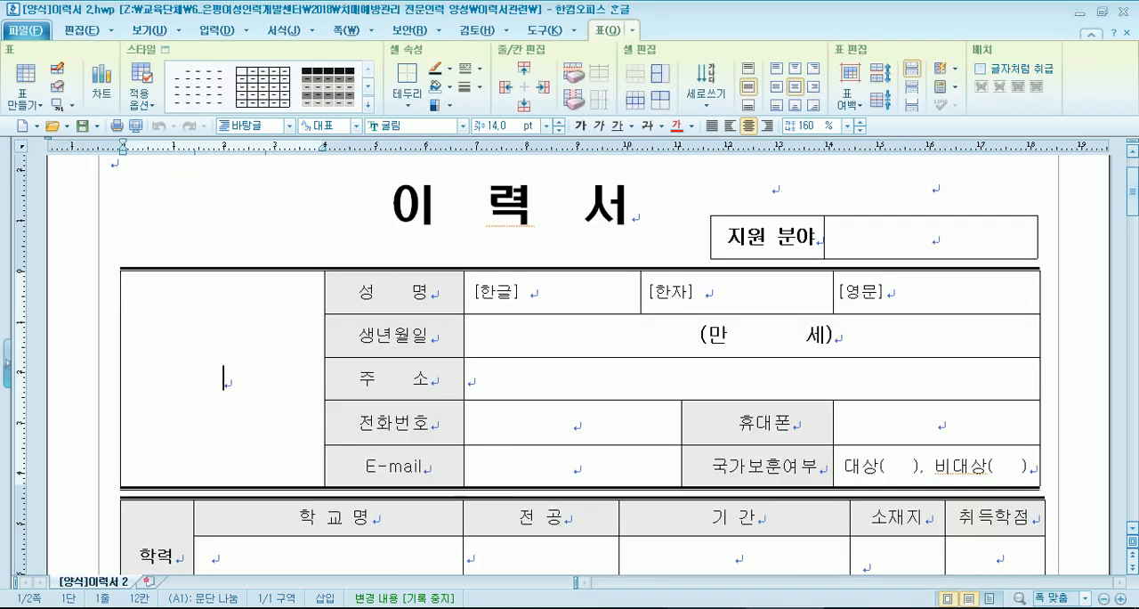
left_click(699, 608)
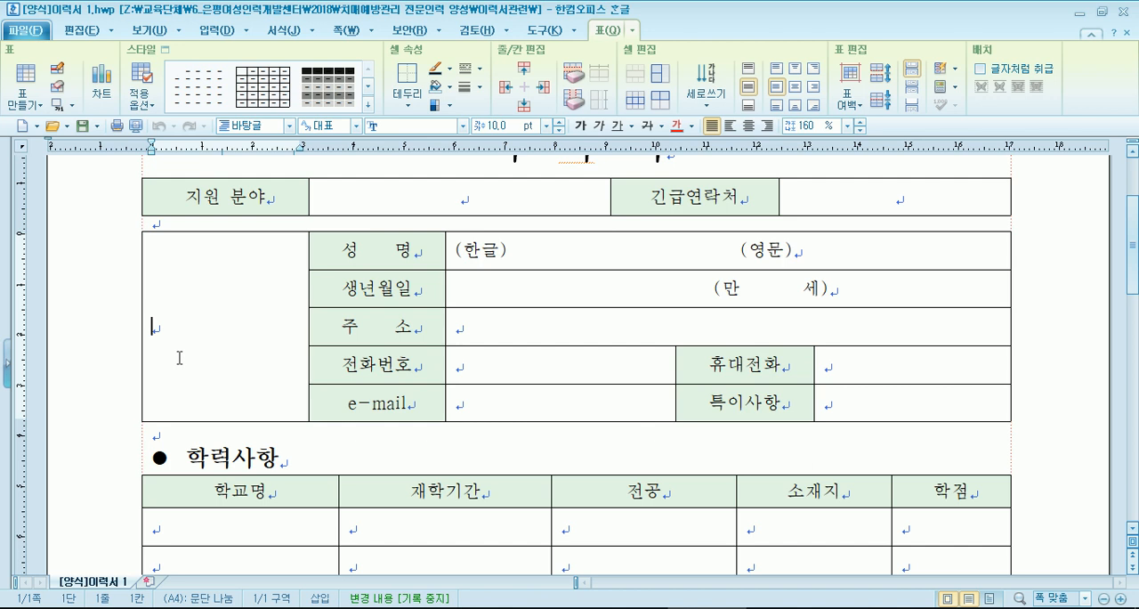
left_click(863, 607)
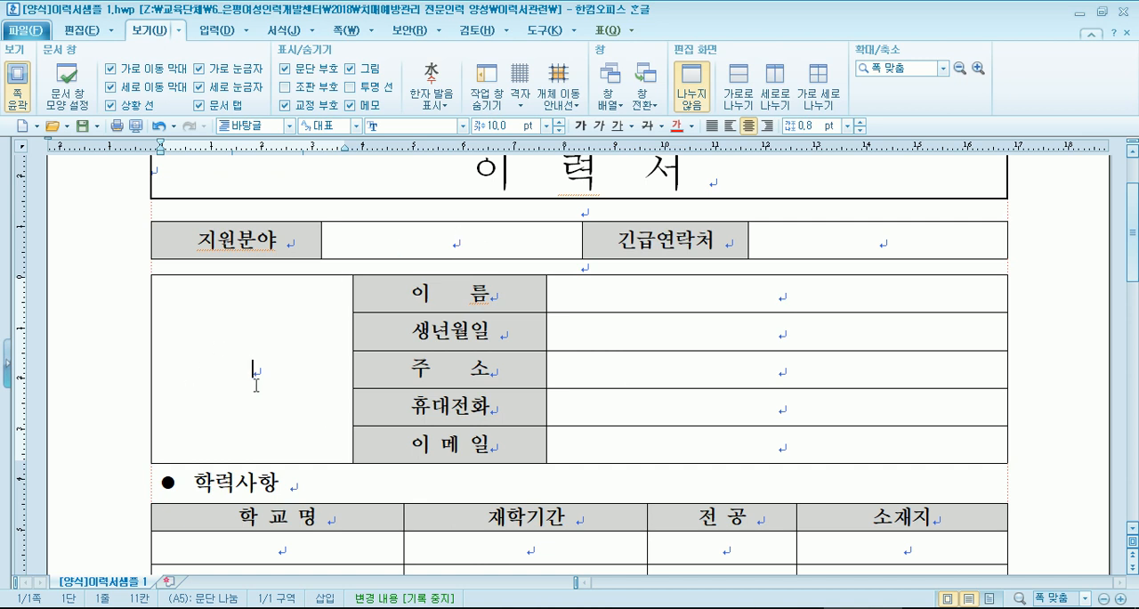
- Start inserting a picture into the empty photo cell and browse to the personal folder on the Z: drive
left_click(214, 39)
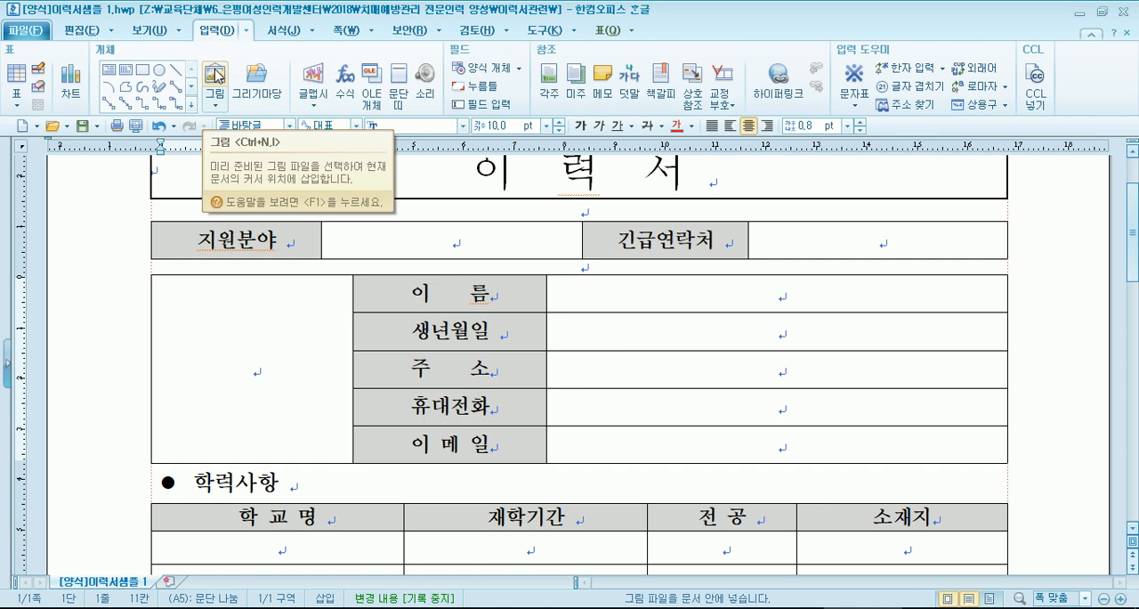
left_click(84, 30)
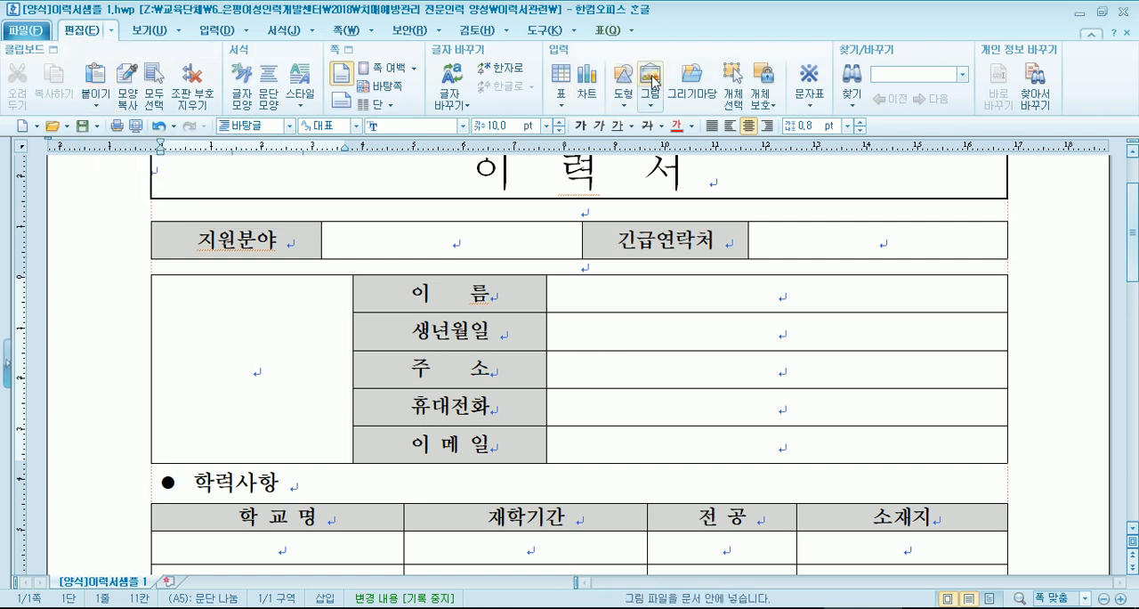
left_click(221, 32)
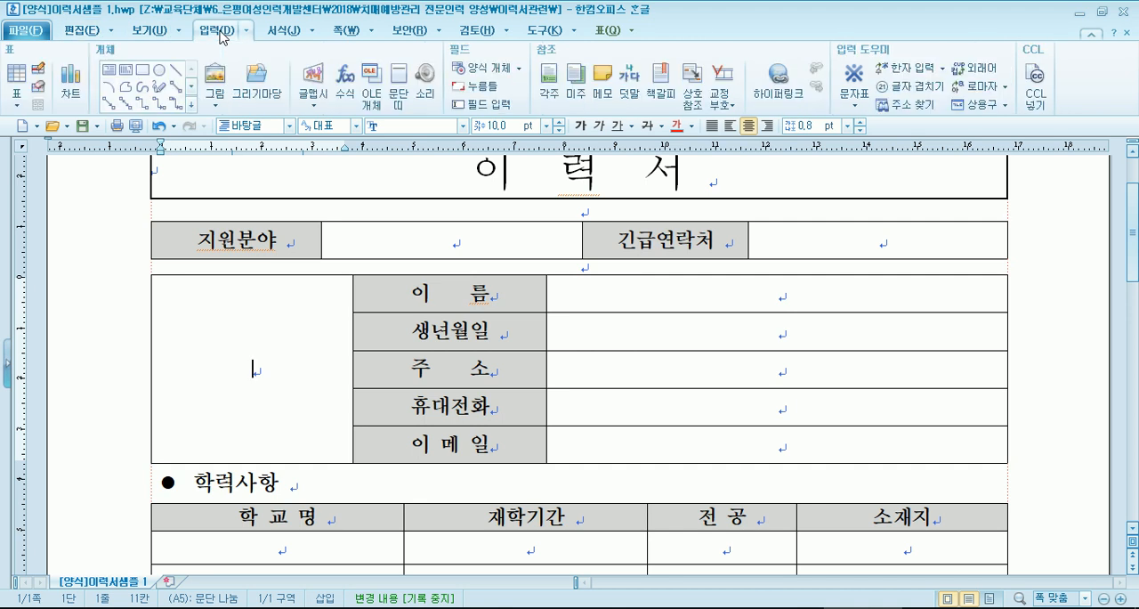
left_click(215, 82)
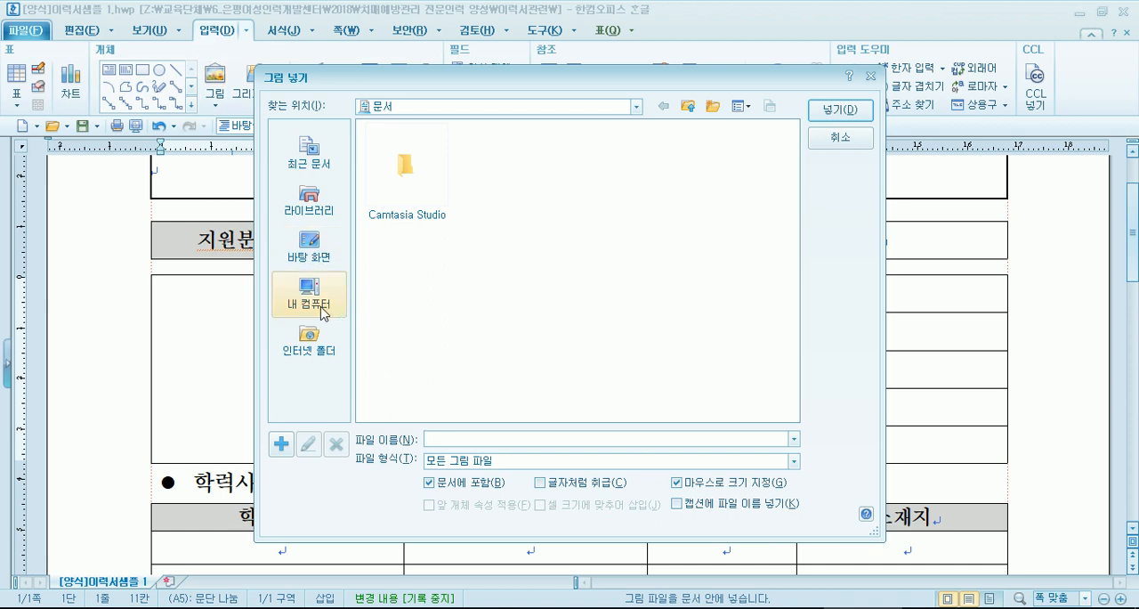
left_click(322, 311)
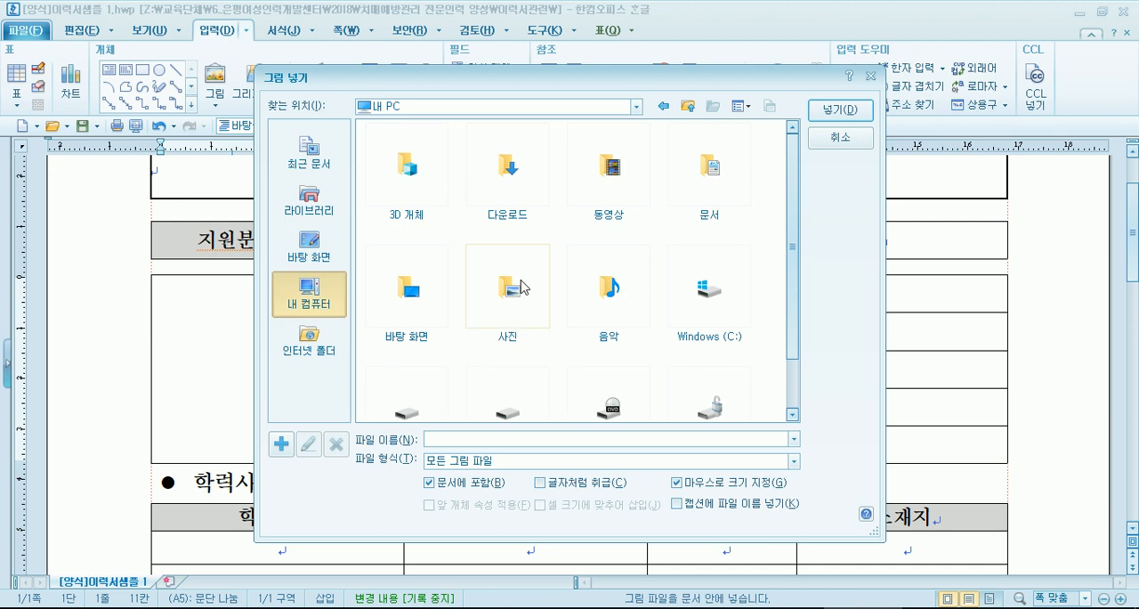
left_click_drag(804, 271, 797, 344)
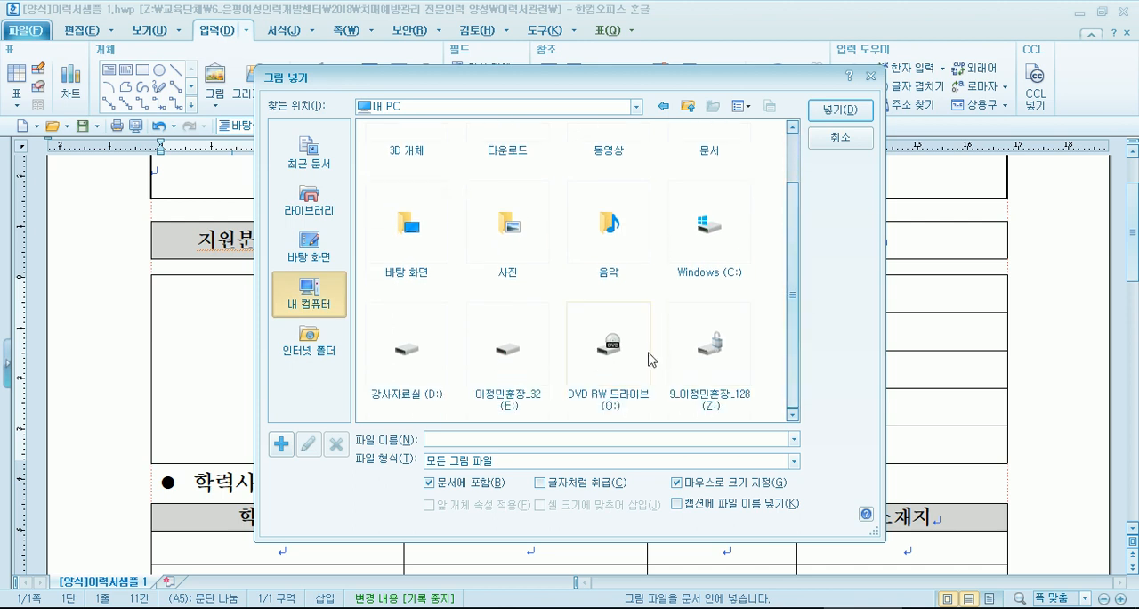
double_click(711, 343)
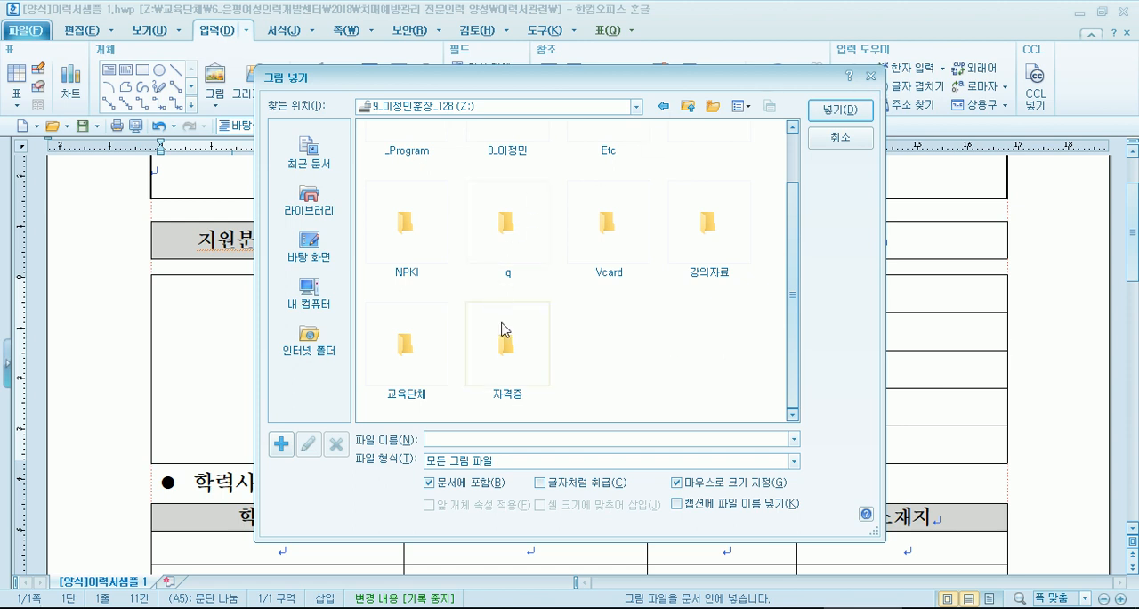
scroll(523, 160, "up", 1)
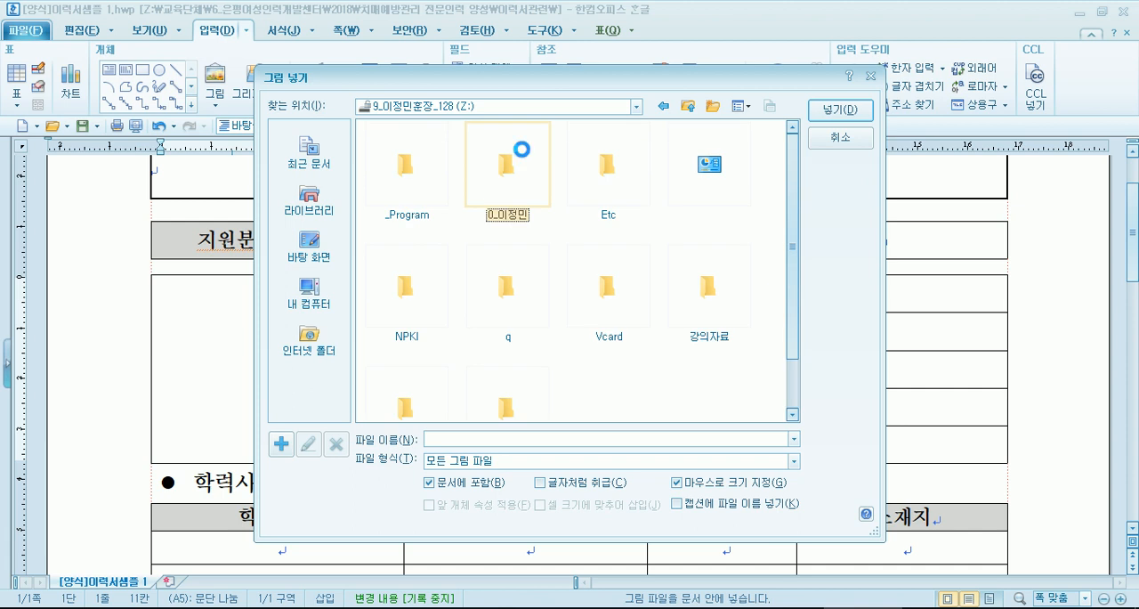
double_click(523, 168)
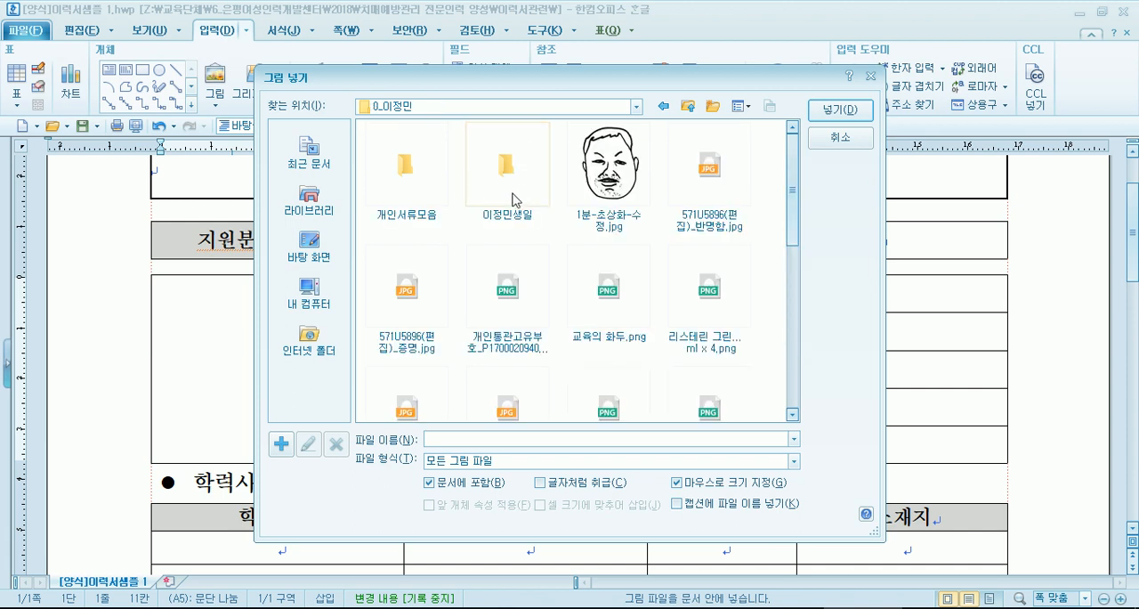
- Select the 반명함 and 증명 photos in turn and open the 가족 folder inside 개인서류모음
left_click(699, 195)
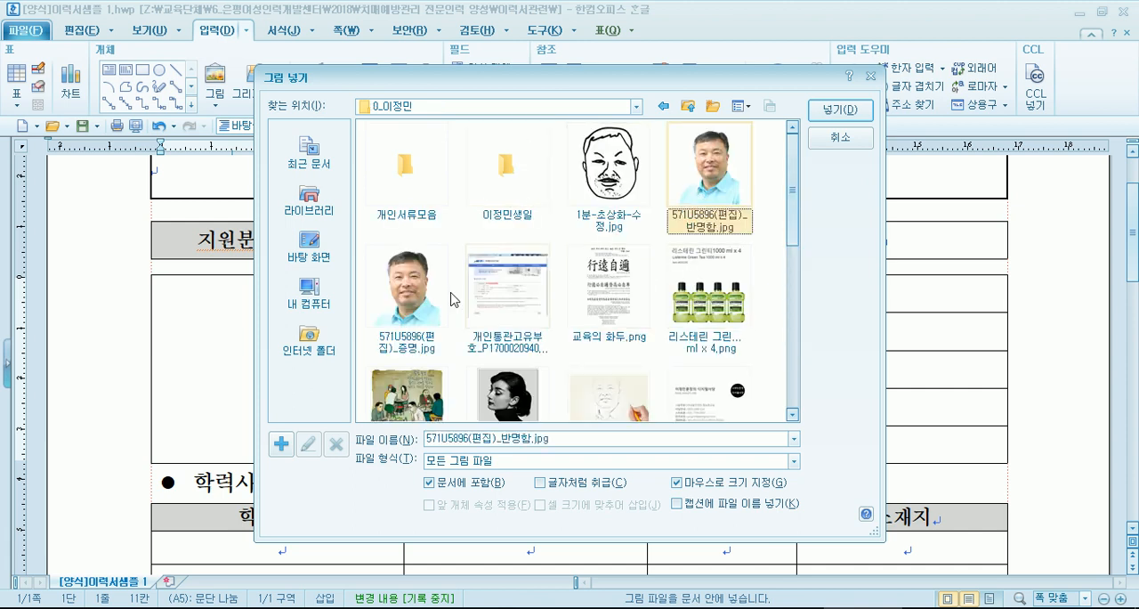
left_click(424, 306)
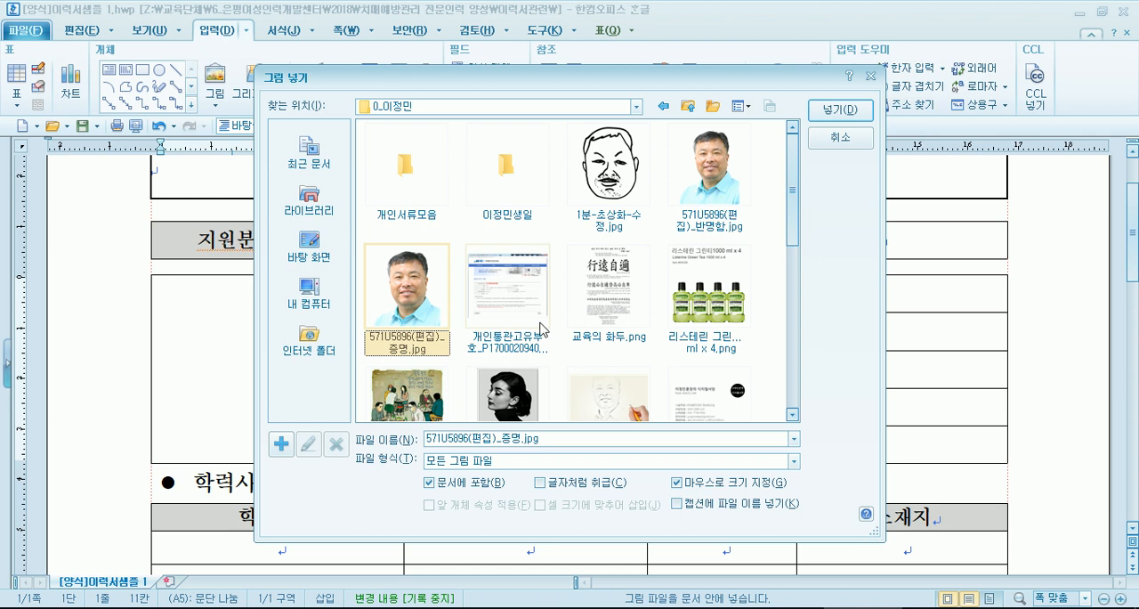
double_click(407, 173)
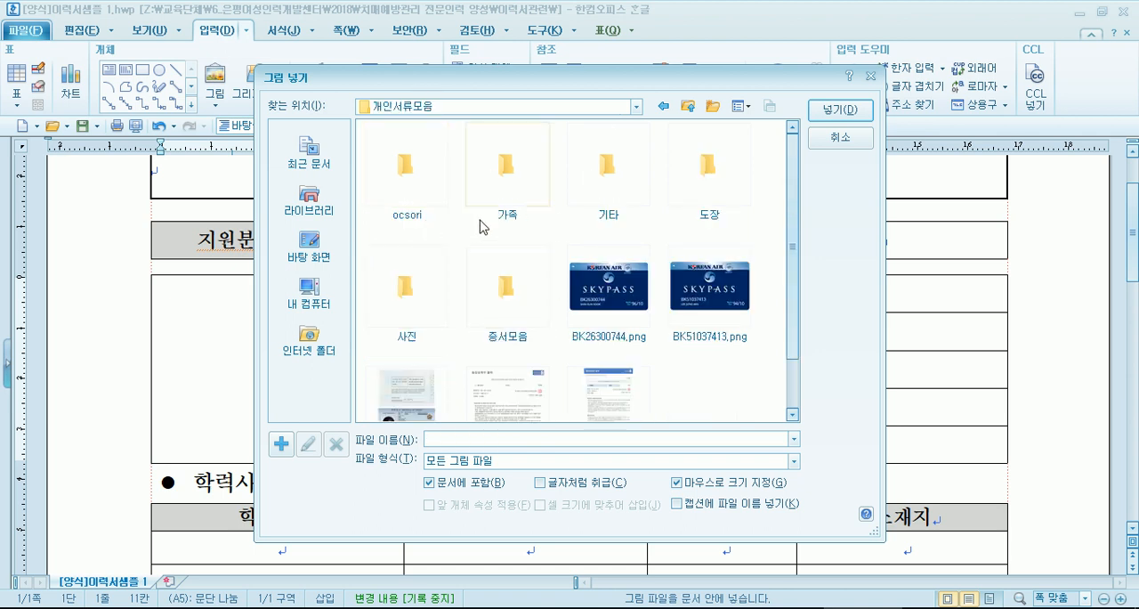
double_click(521, 193)
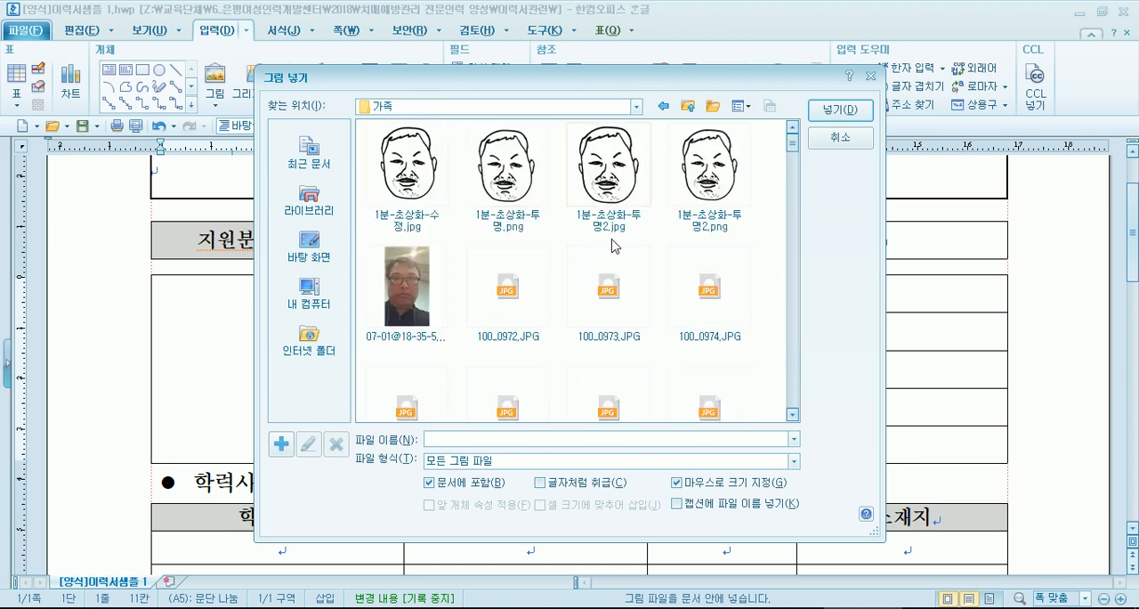
- Look through the 가족 folder for the 571U5896(편집) portraits and select the 반명함 and 증명 versions in turn
scroll(612, 245, "down", 3)
scroll(612, 249, "up", 3)
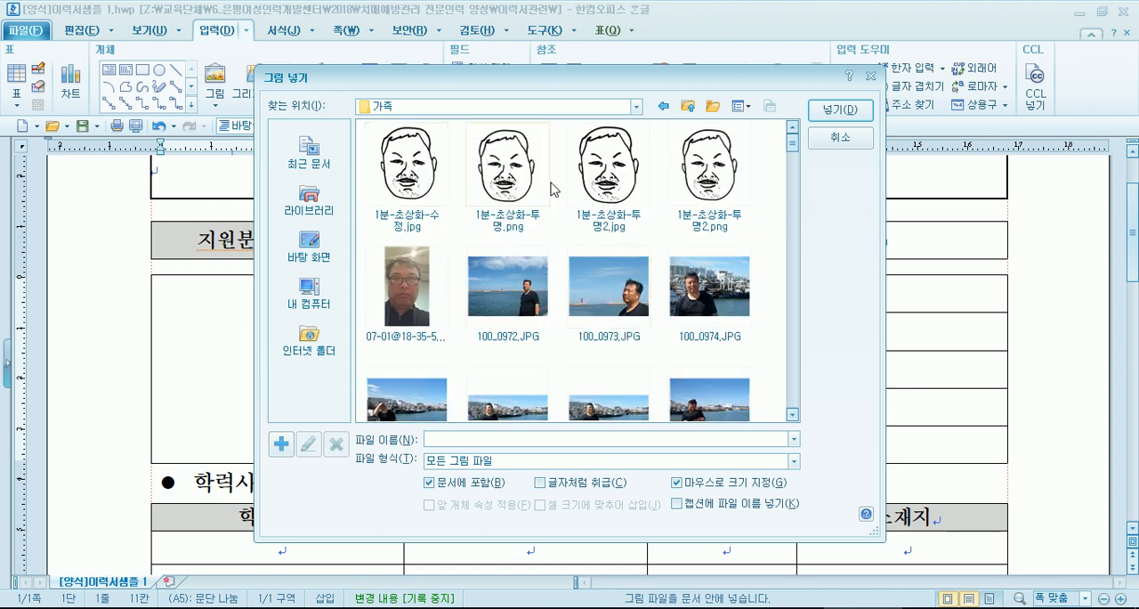
scroll(603, 222, "down", 5)
scroll(607, 223, "down", 2)
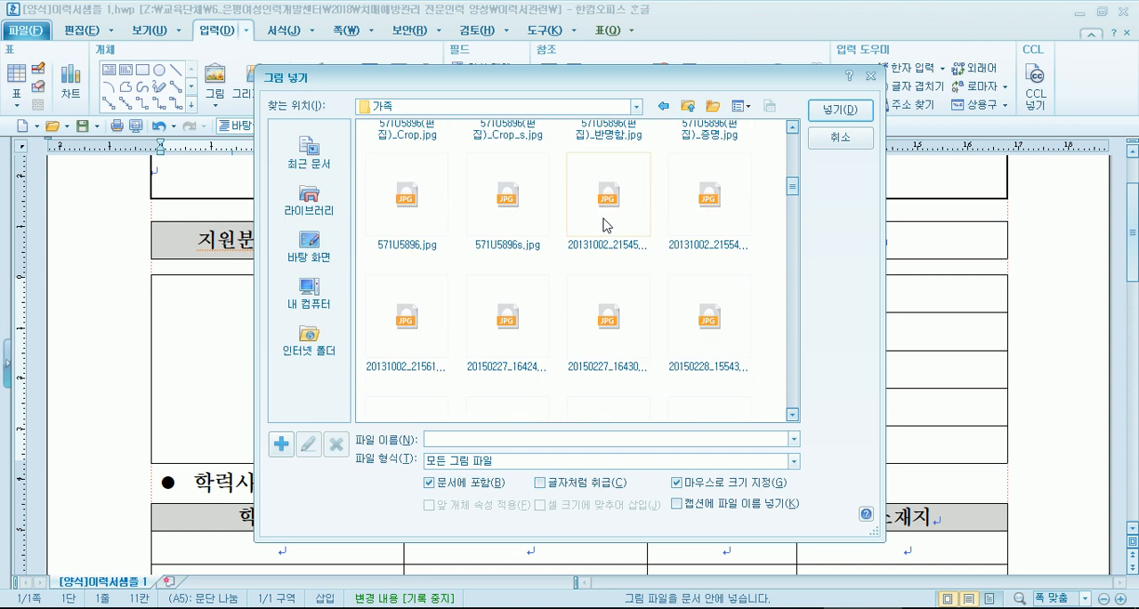
scroll(690, 251, "up", 2)
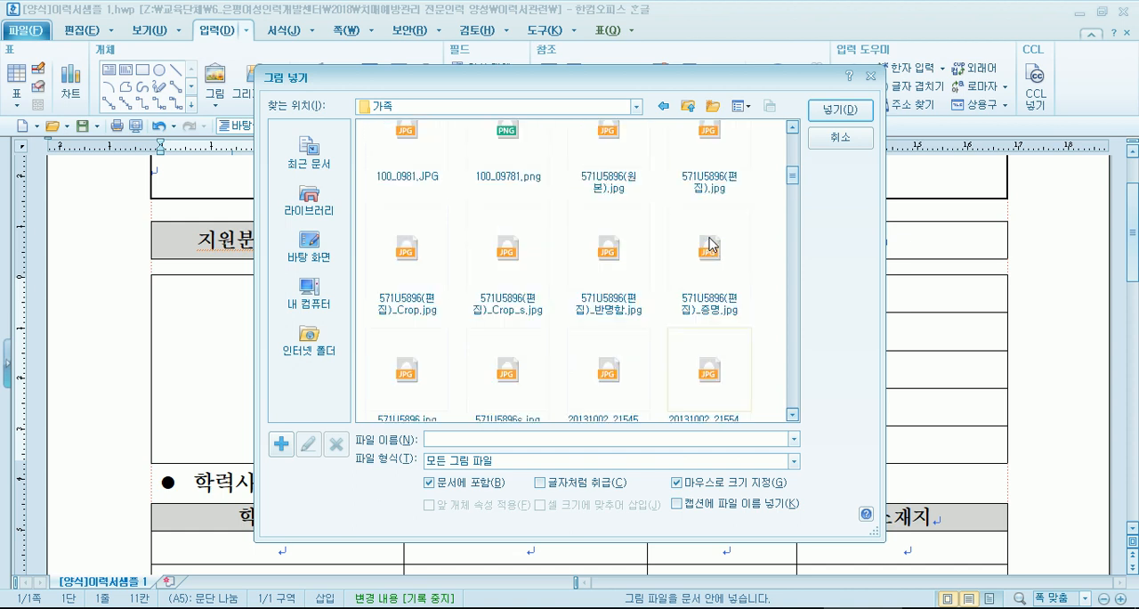
left_click(614, 313)
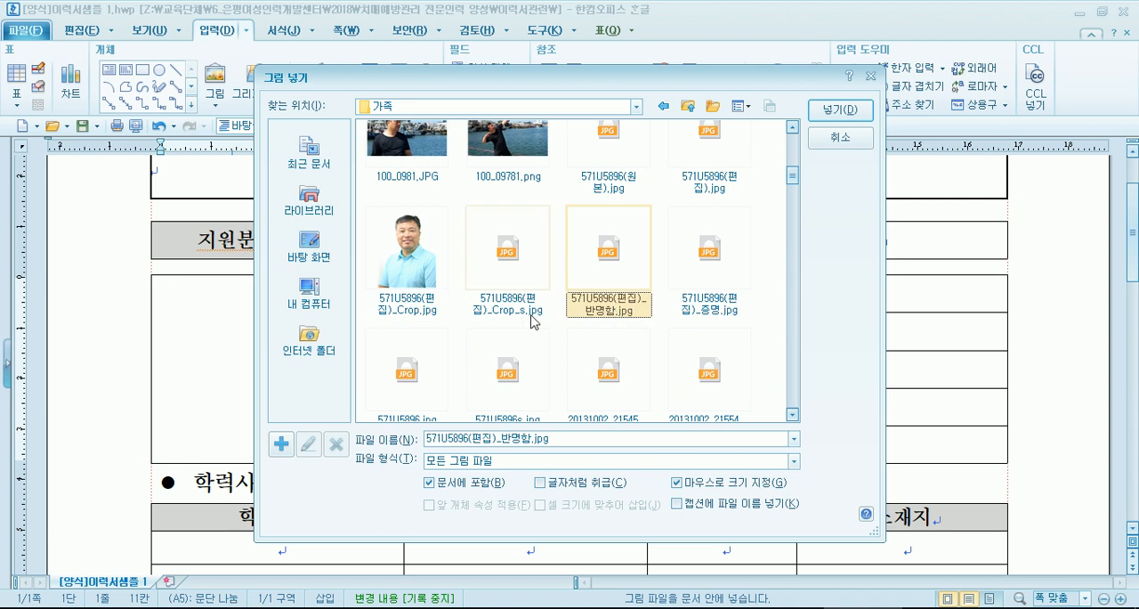
left_click(710, 279)
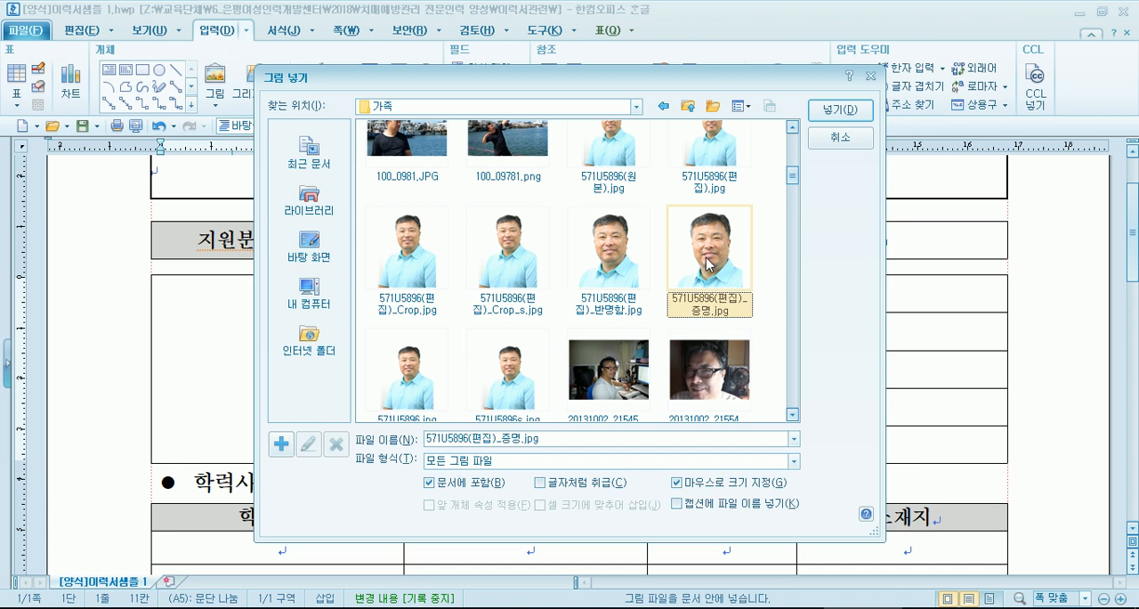
- Insert 571U5896(편집)_Crop_s.jpg into the photo cell with 글자처럼 취급 and 셀 크기에 맞추어 삽입 enabled
left_click_drag(712, 83, 725, 41)
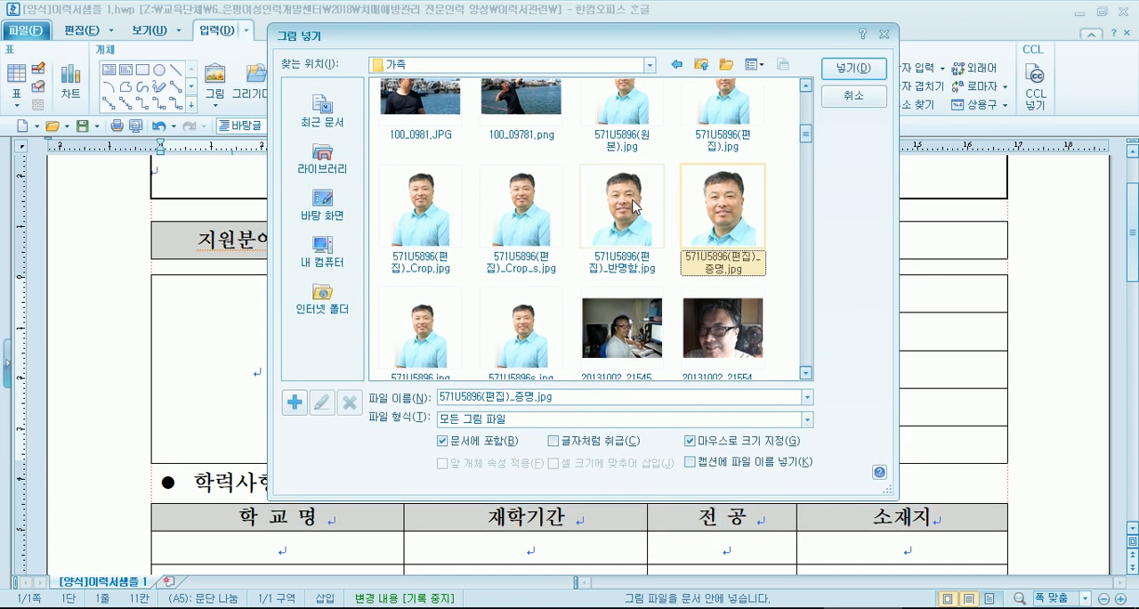
left_click(630, 207)
left_click(532, 226)
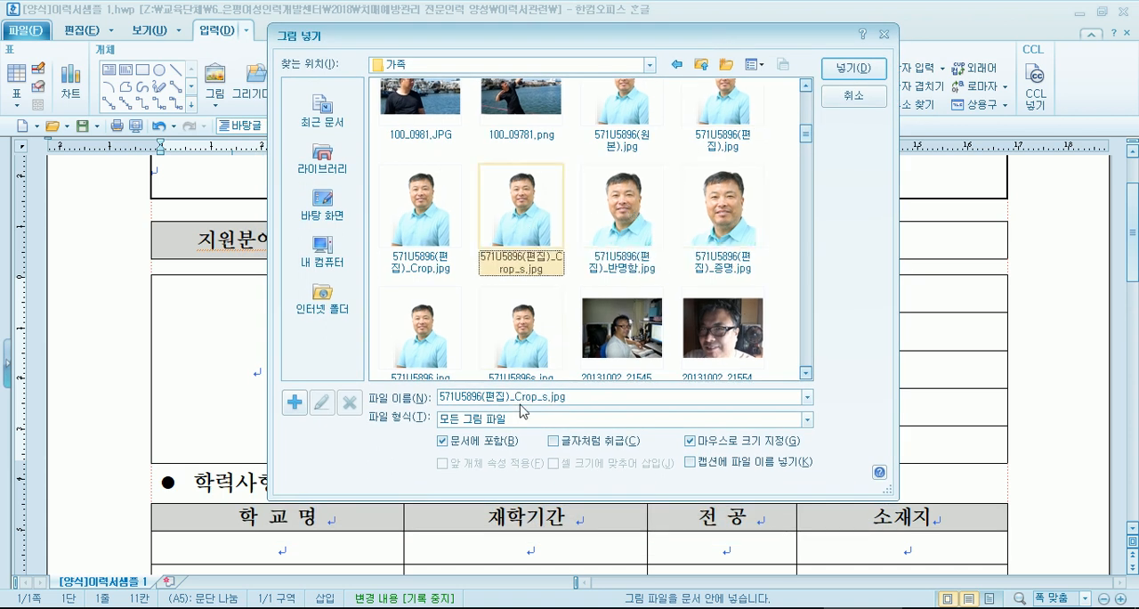
left_click(559, 443)
left_click_drag(702, 40, 763, 18)
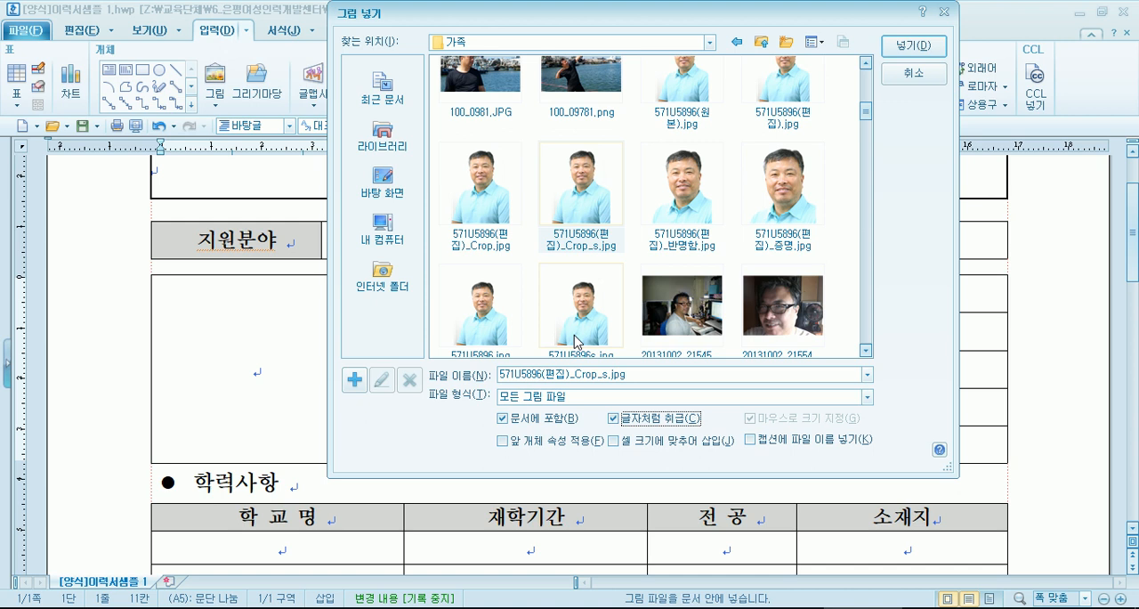
left_click(661, 439)
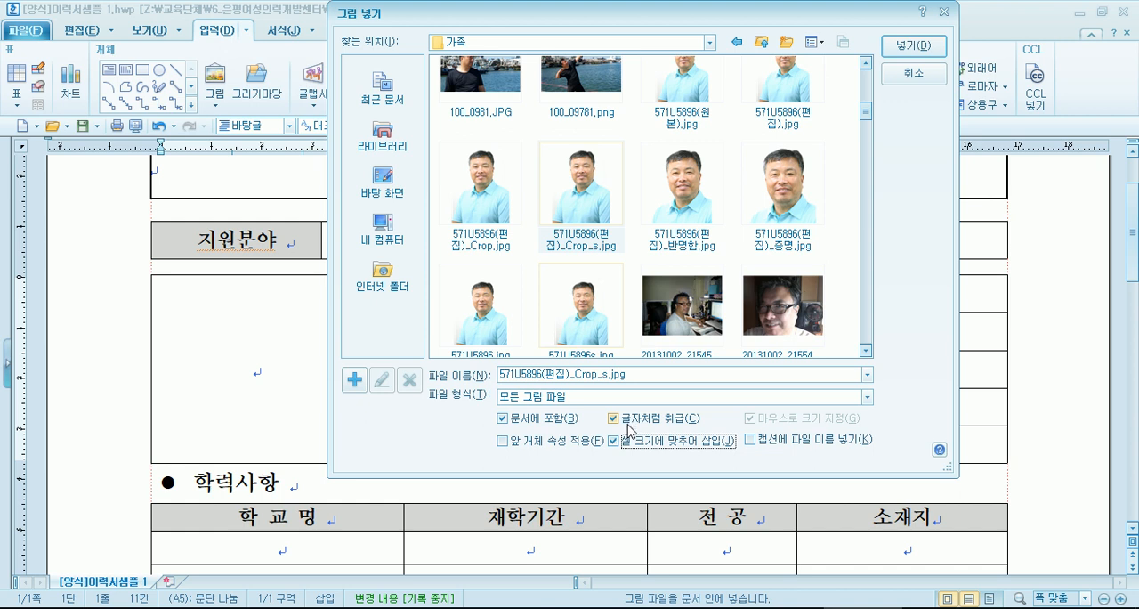
left_click(913, 45)
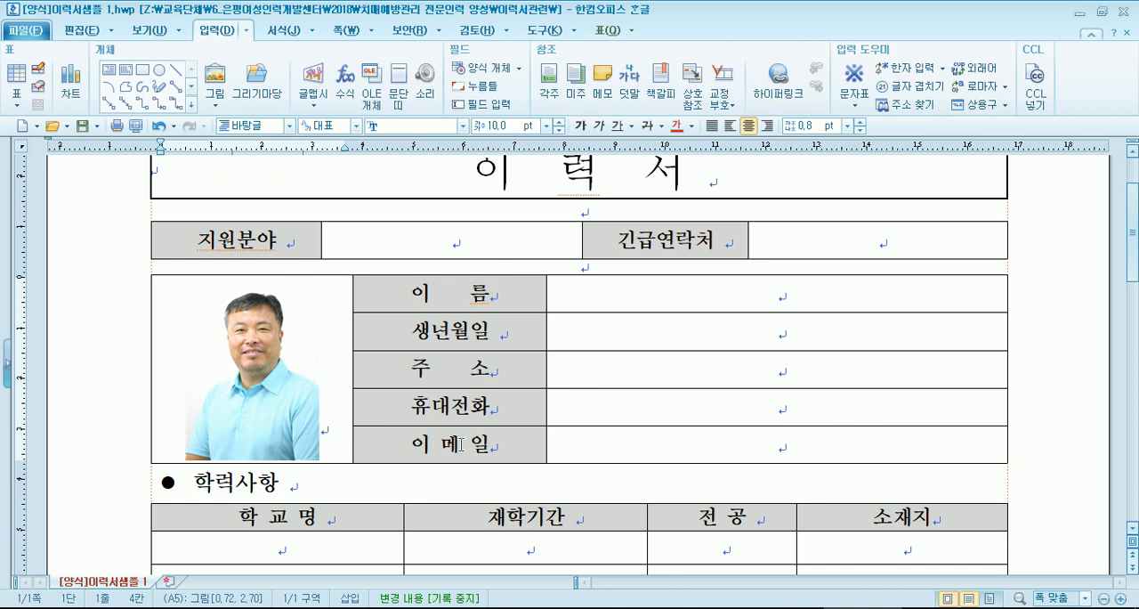
- Delete the inserted portrait from the photo cell
left_click(252, 358)
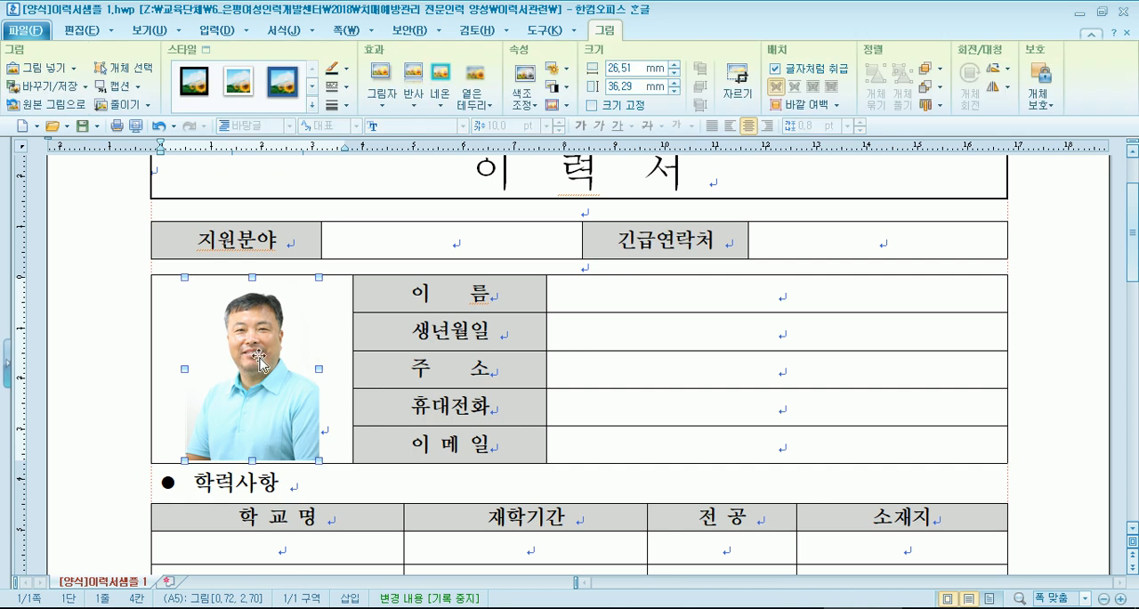
key("Delete")
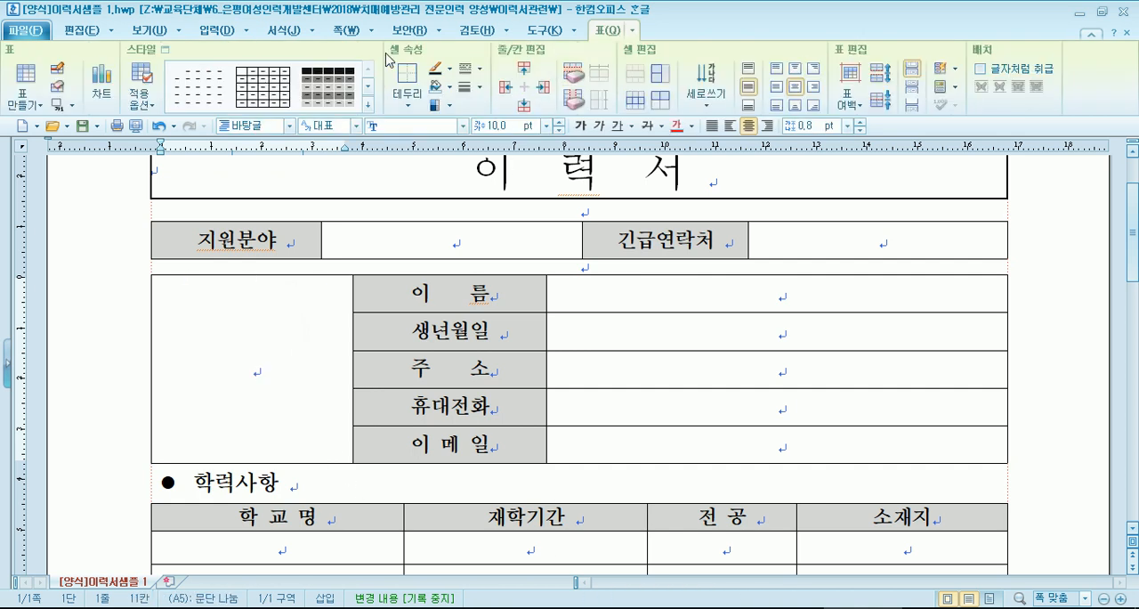
- Open the picture insertion dialog and select the 571U5896(편집)_증명.jpg portrait in the 가족 folder
left_click(216, 30)
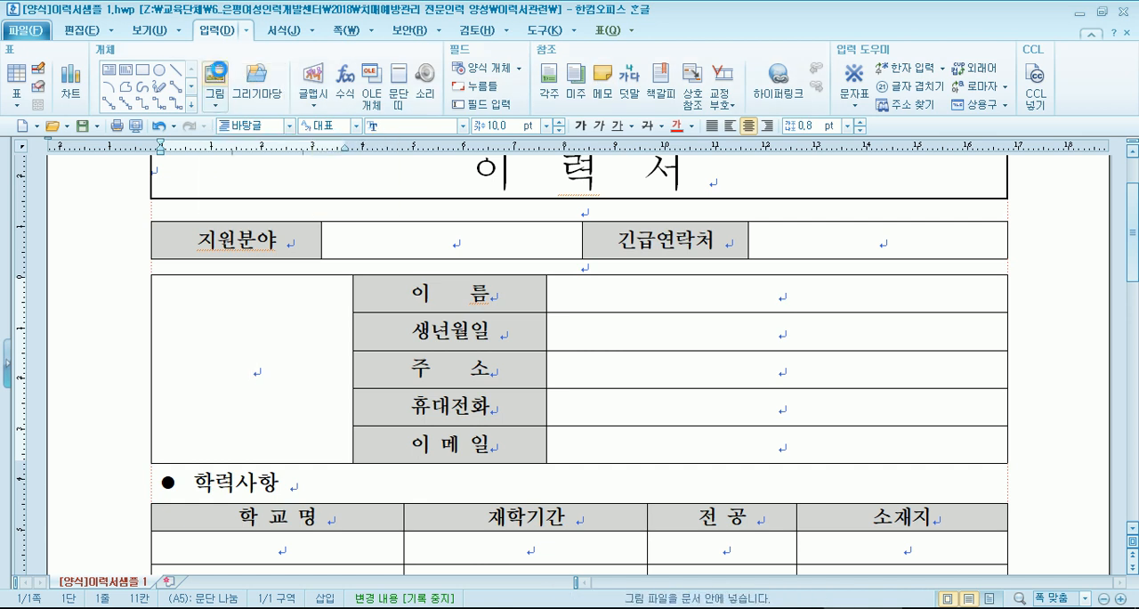
left_click(216, 73)
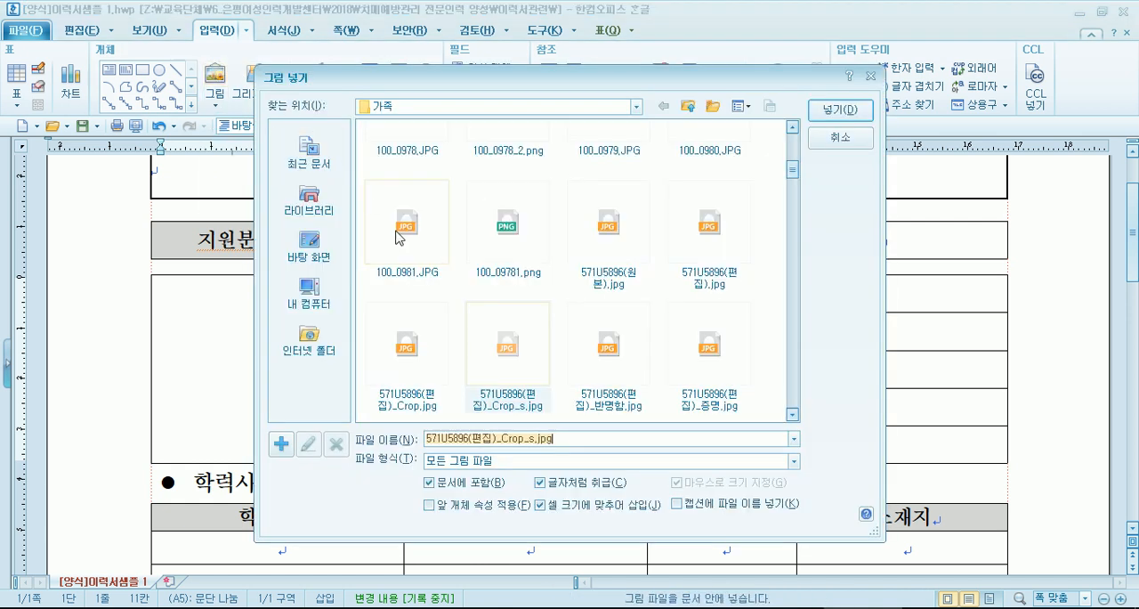
left_click(606, 378)
left_click(682, 365)
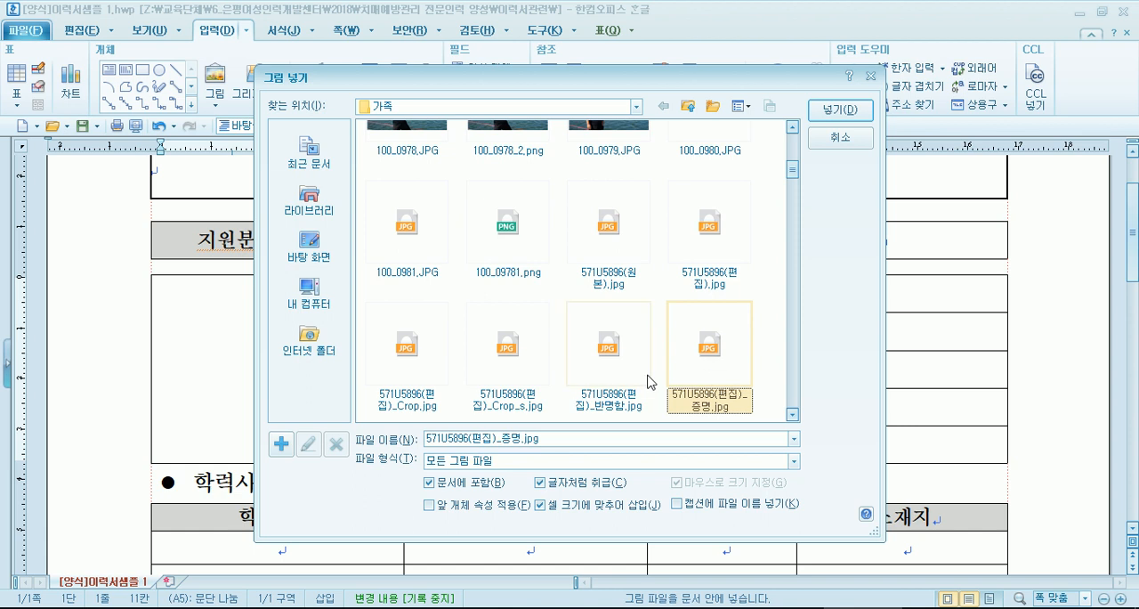
- Toggle 글자처럼 취급 to compare the dependent options, clear 셀 크기에 맞추어 삽입, and dismiss the picture dialog
left_click(564, 486)
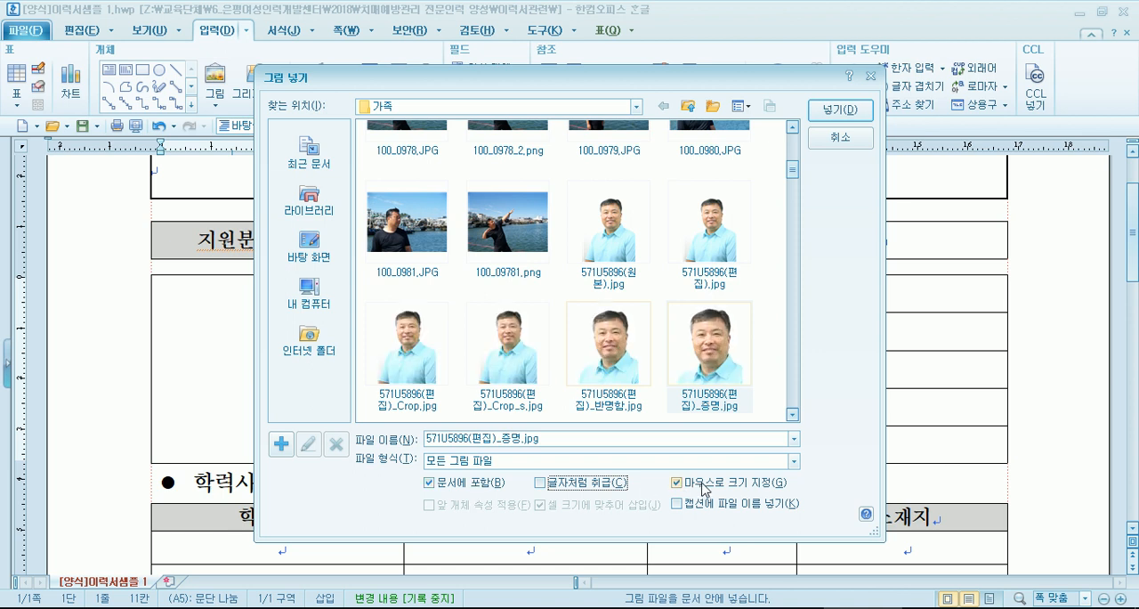
left_click(565, 488)
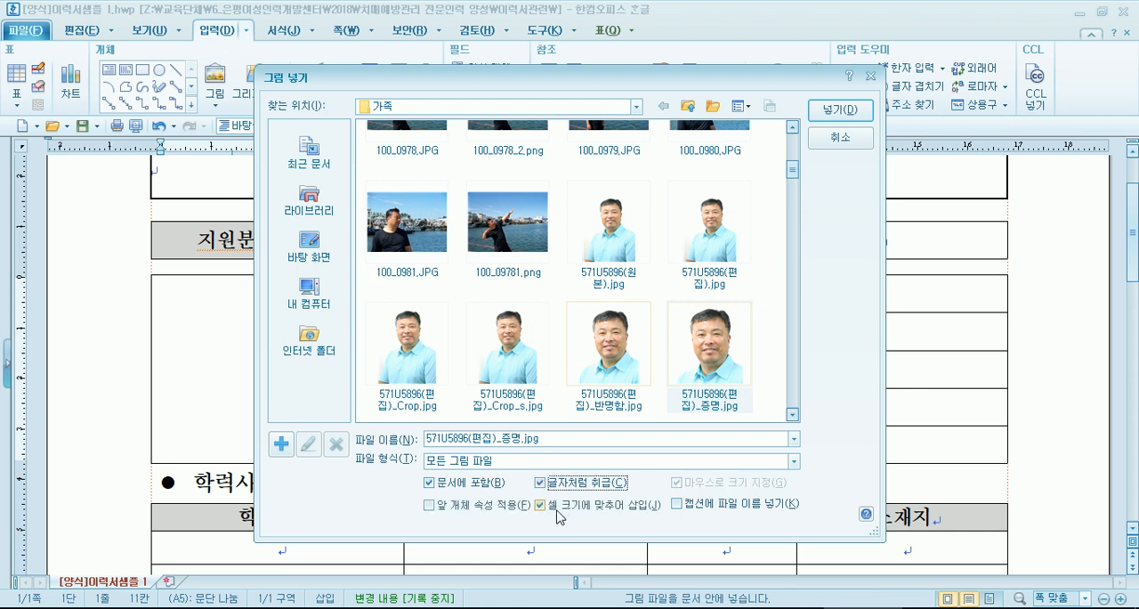
left_click(560, 514)
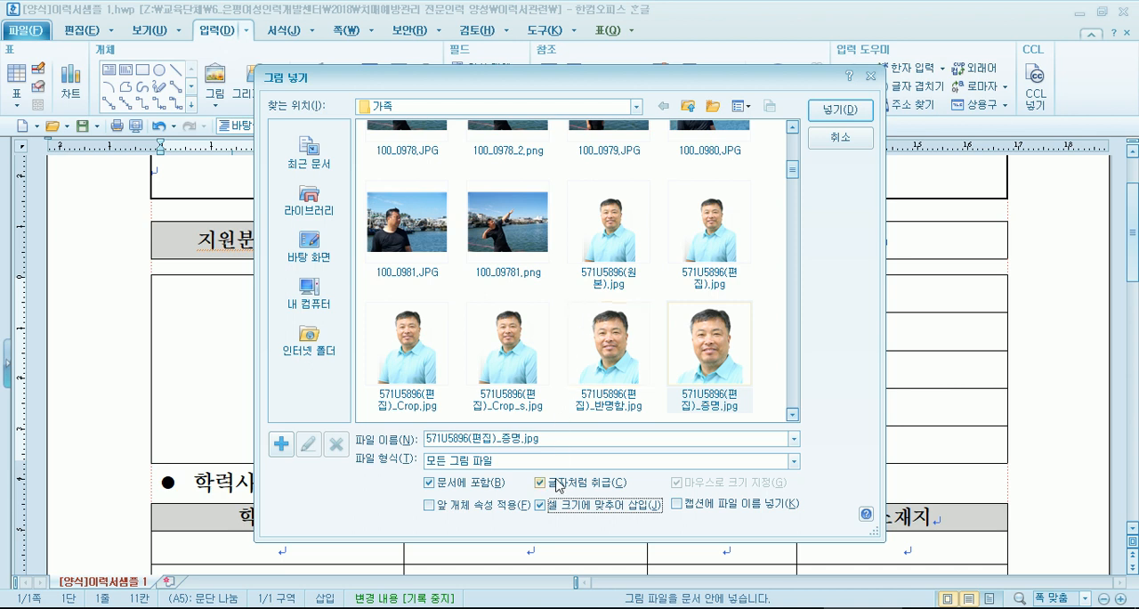
left_click(559, 486)
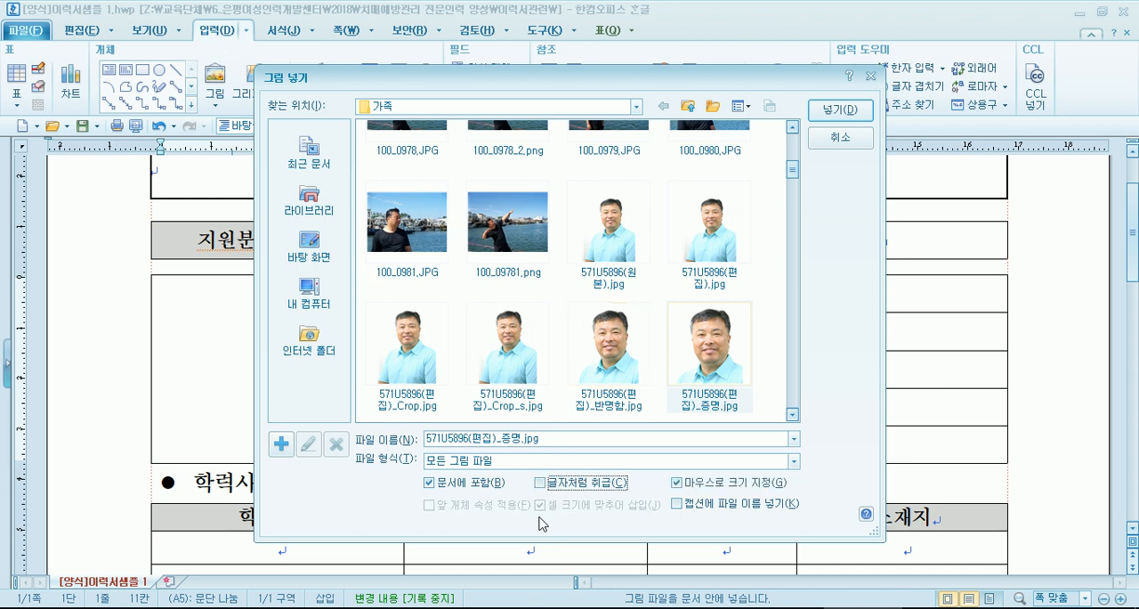
left_click(558, 485)
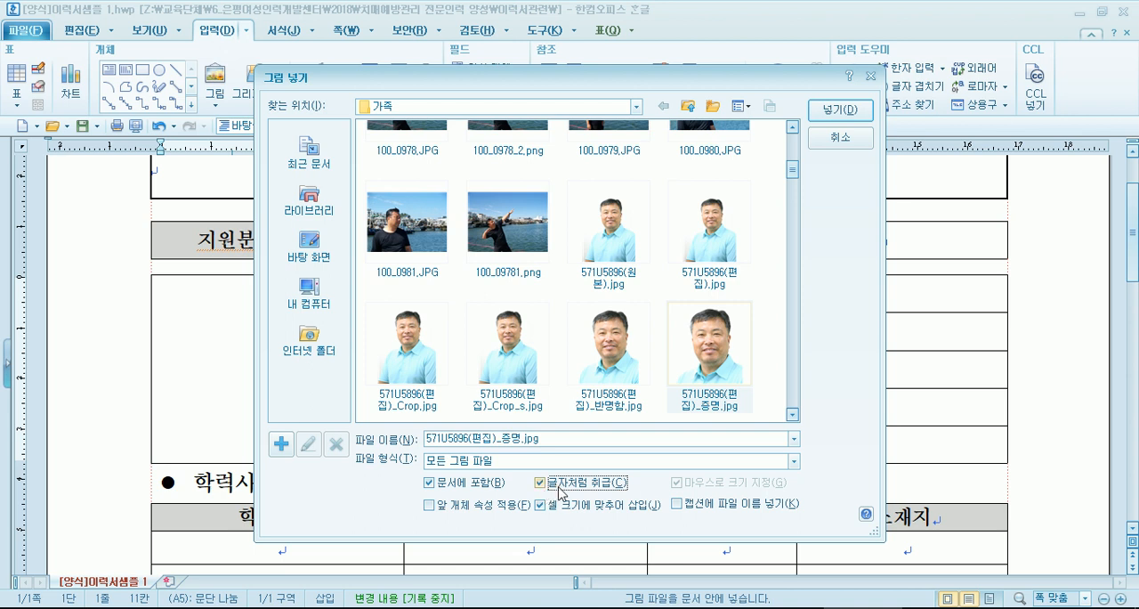
left_click(620, 512)
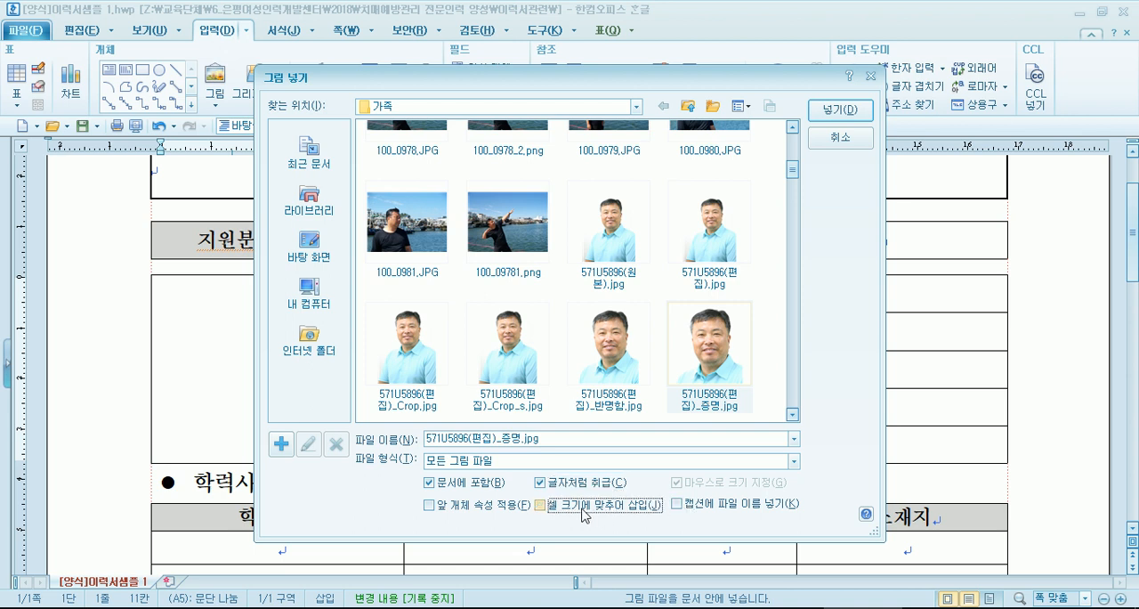
key("Escape")
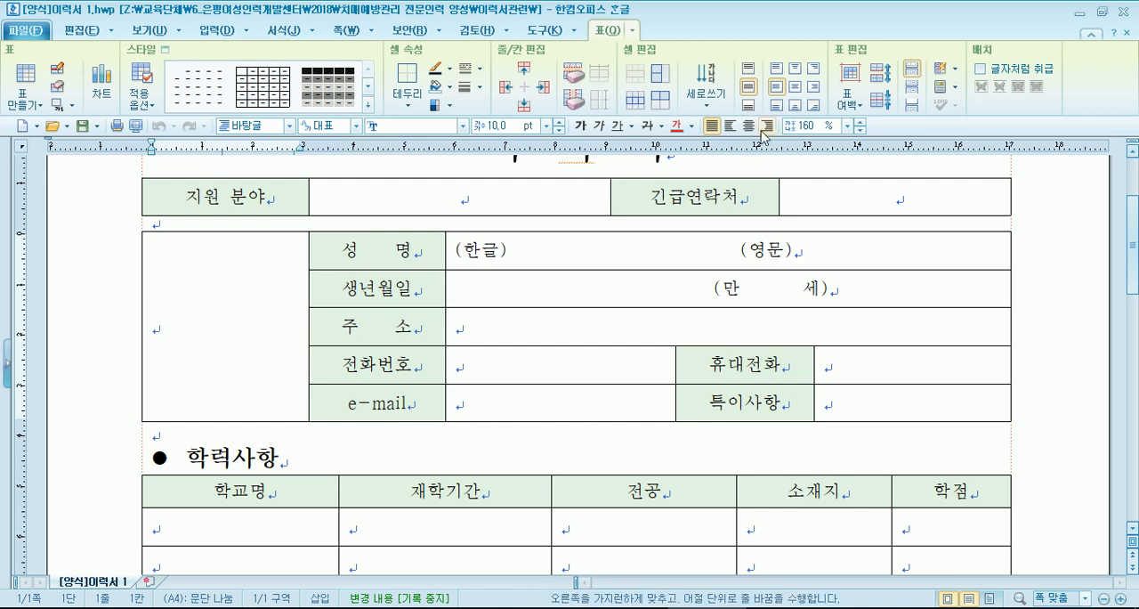
- Centre the paragraph in the empty photo cell of [양식]이력서 1.hwp, comparing it with justified alignment and with the form in [양식]이력서 2.hwp
key("ctrl+shift+c")
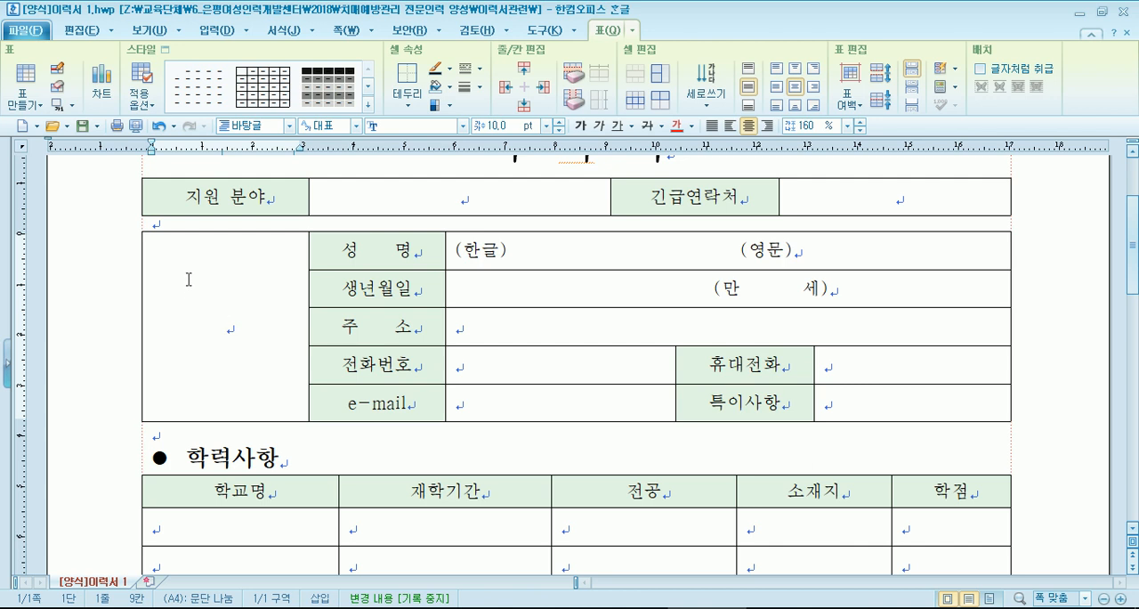
left_click(765, 608)
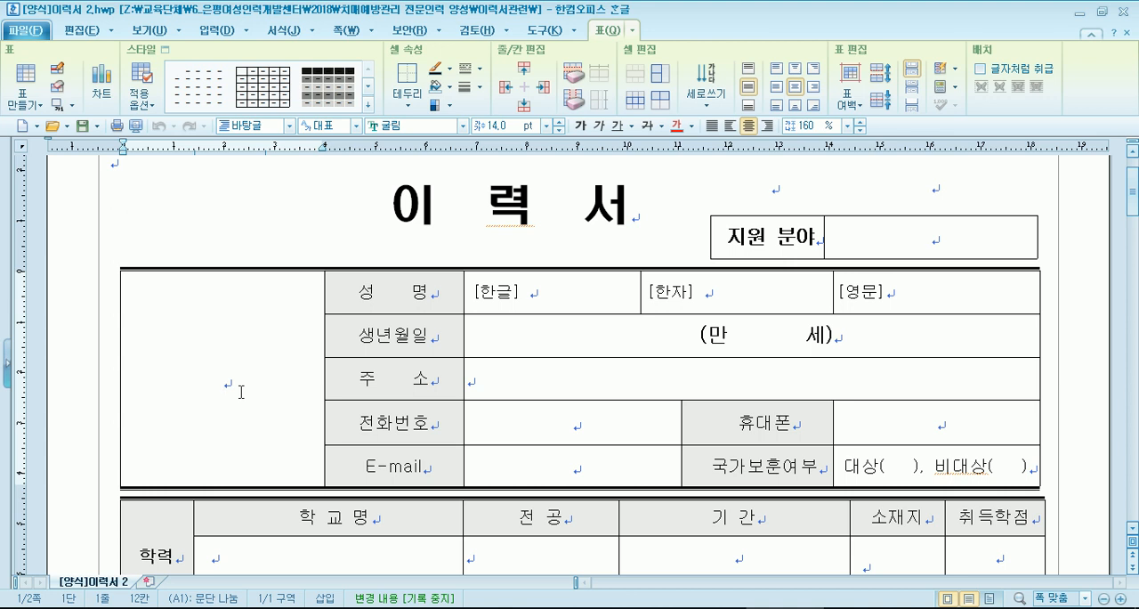
left_click(706, 608)
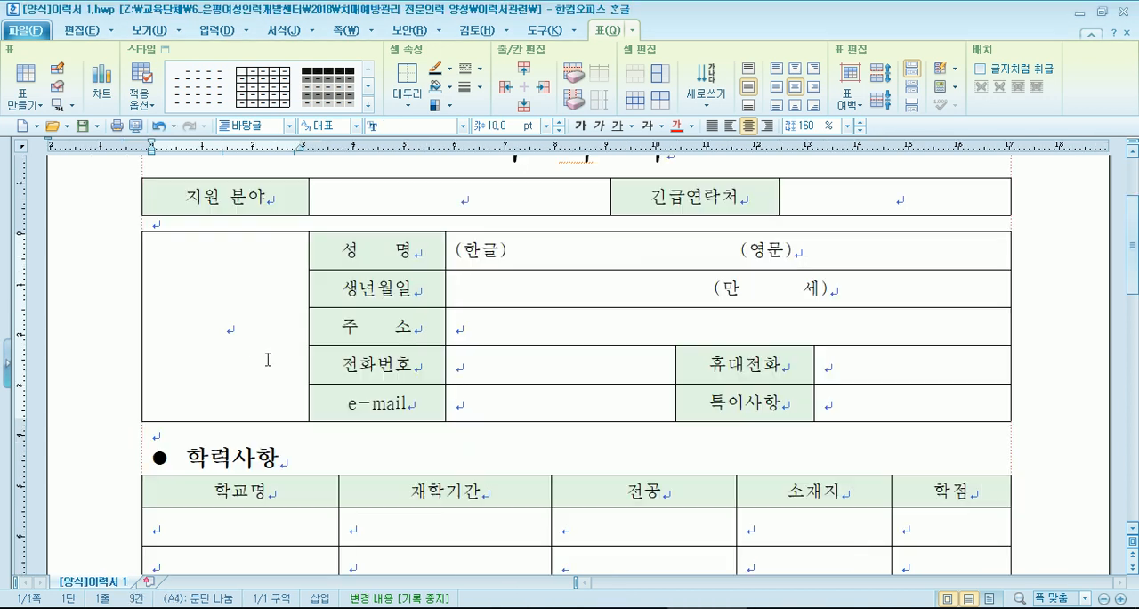
left_click(712, 127)
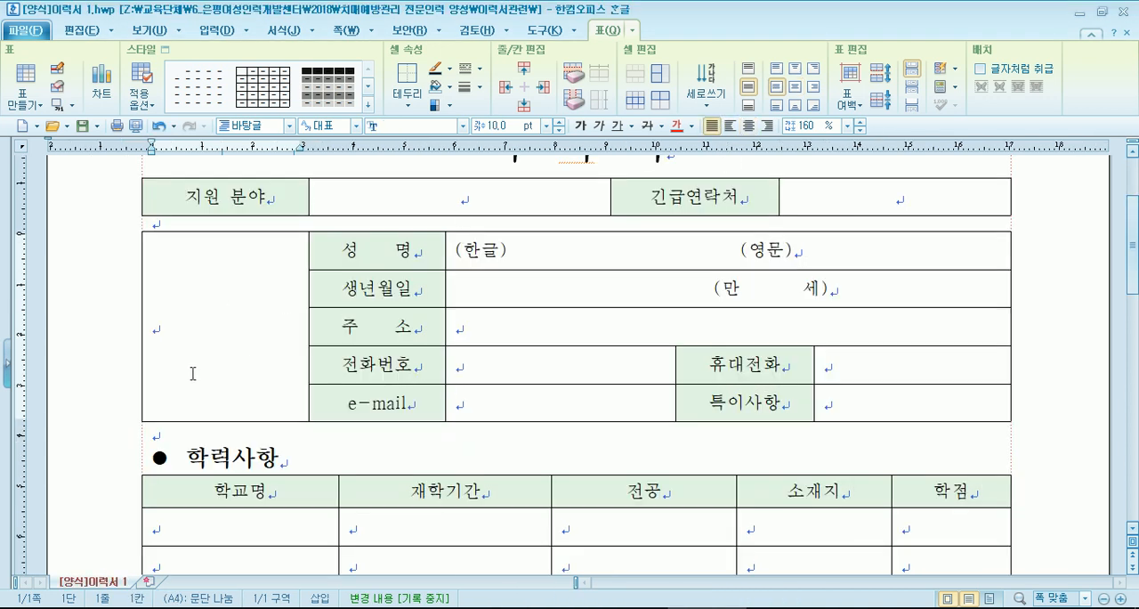
left_click(748, 128)
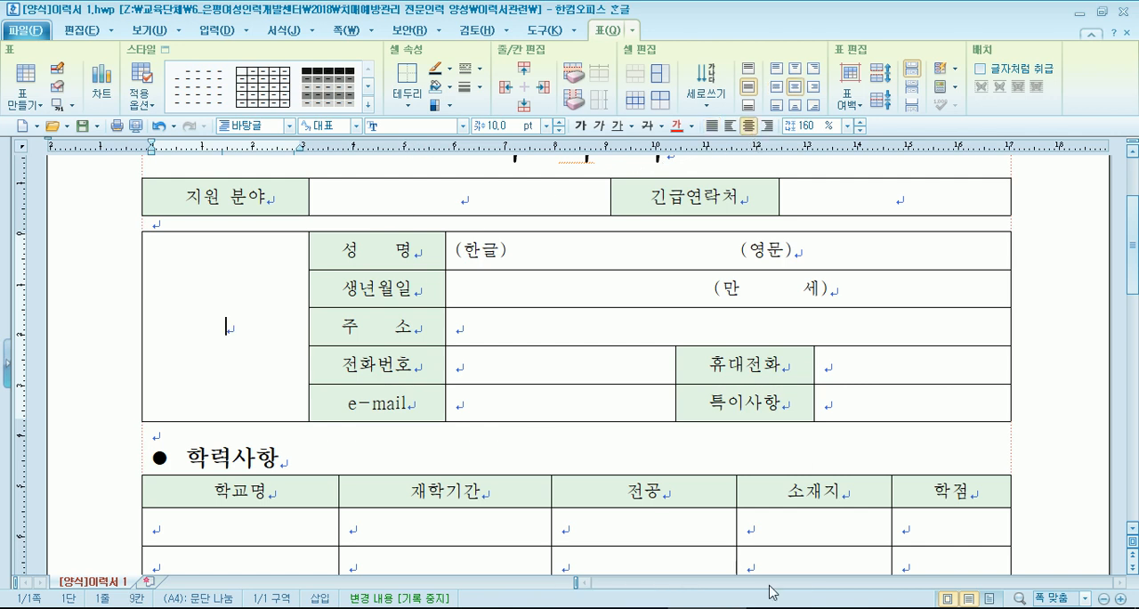
- Insert 571U5896(편집)_Crop_s.jpg into the photo cell of [양식]이력서샘플 1.hwp with 글자처럼 취급 enabled and 셀 크기에 맞추어 삽입 disabled
left_click(864, 607)
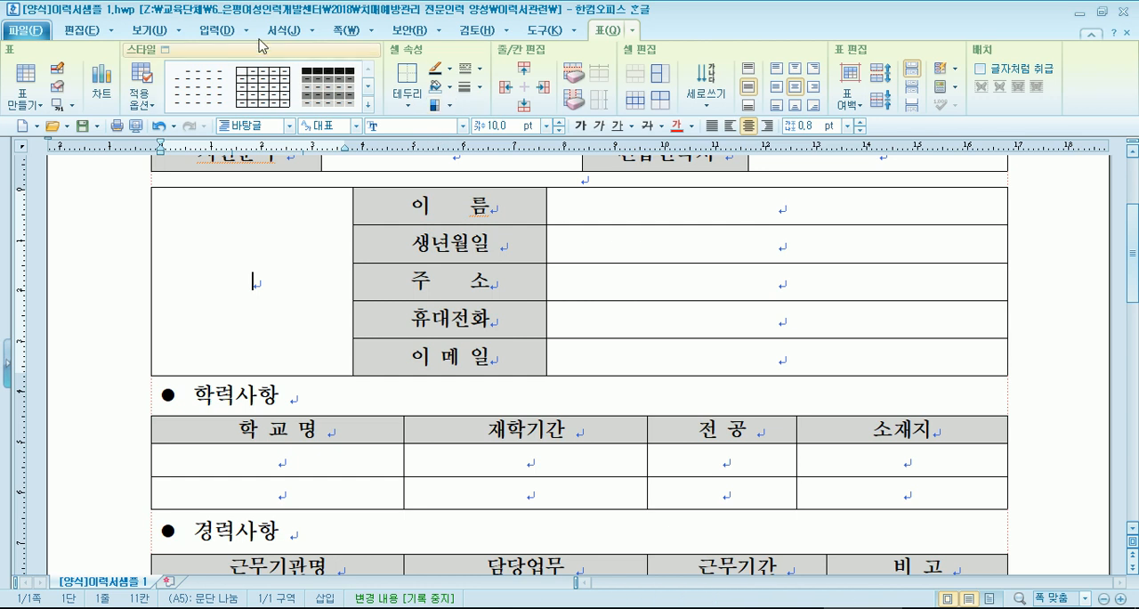
left_click(197, 32)
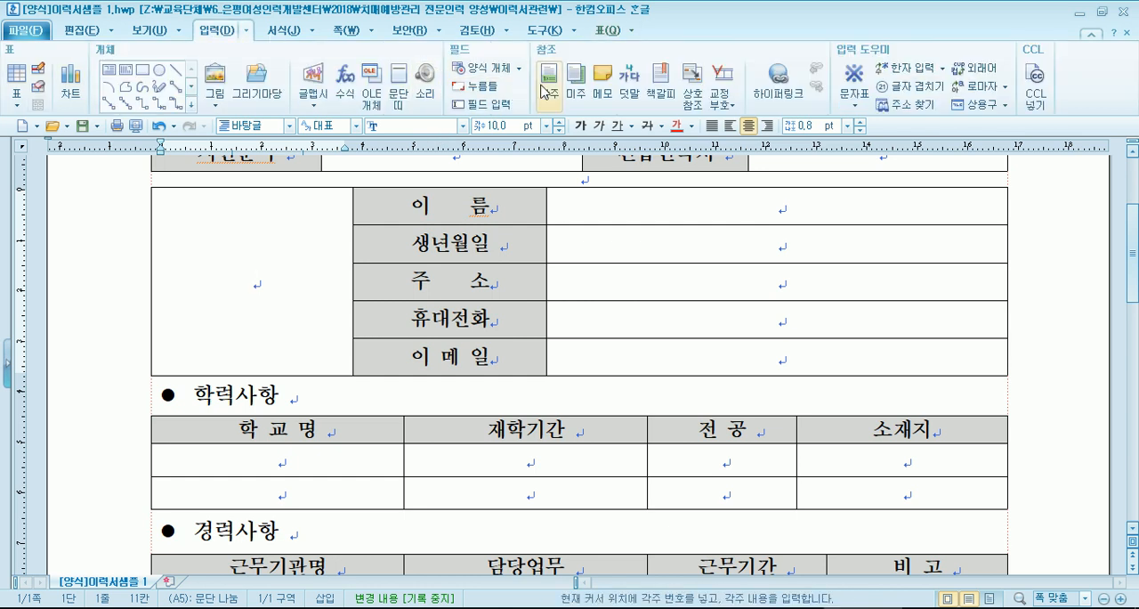
left_click(215, 79)
left_click_drag(400, 31, 653, 43)
left_click(760, 322)
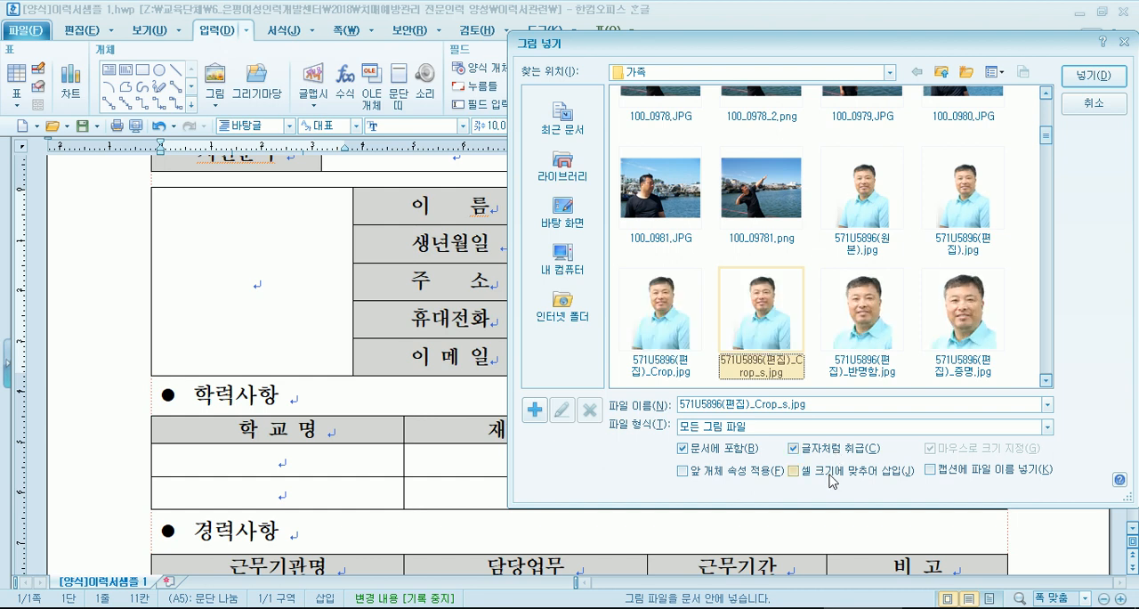
left_click(1093, 77)
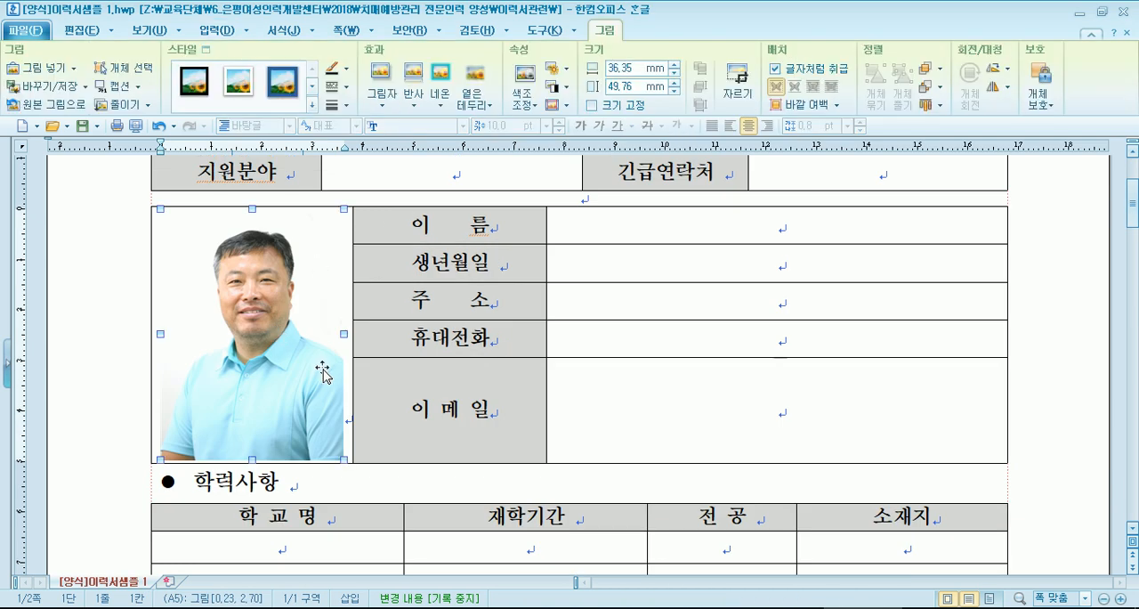
- Try to even out the rows beside the photo by enlarging the 휴대전화 and 주소 rows
left_click(753, 416)
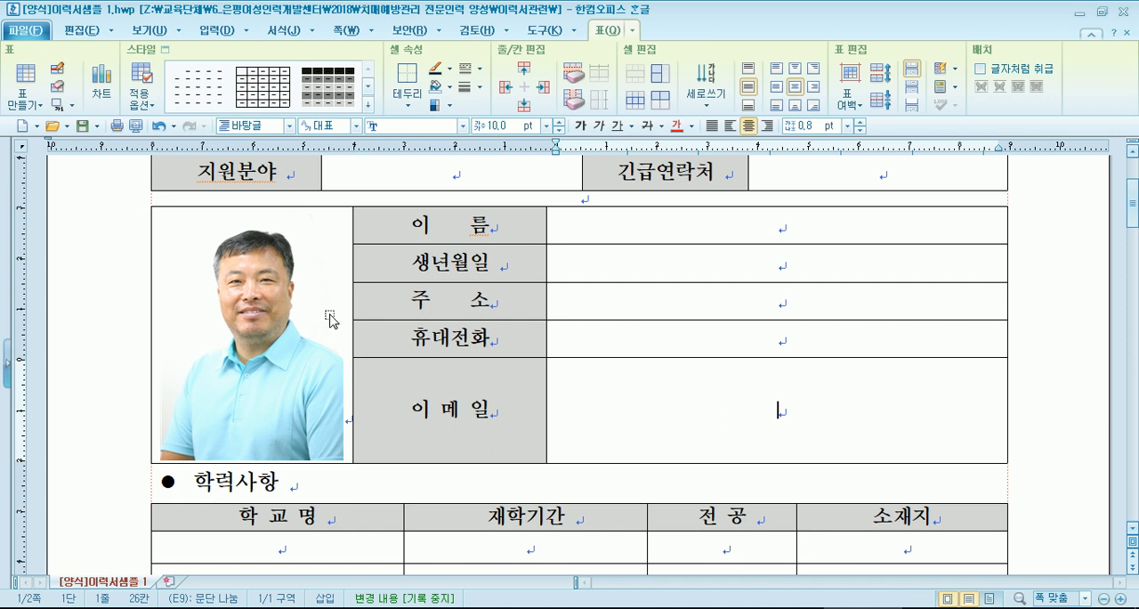
left_click_drag(593, 373, 593, 392)
left_click_drag(596, 317, 597, 335)
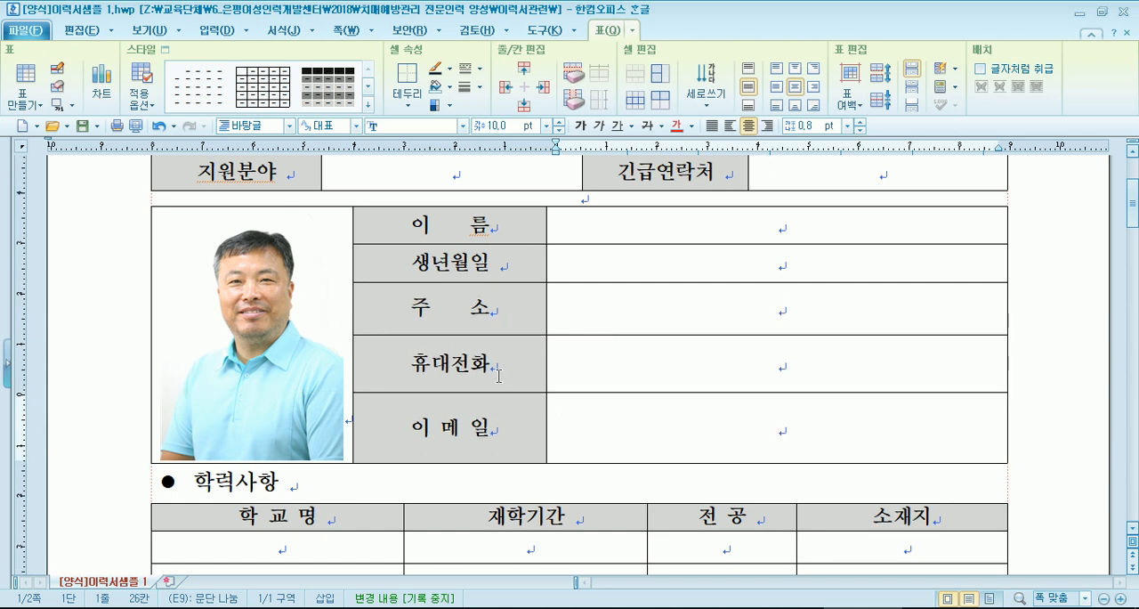
- Undo the row height changes and the photo insertion
key("ctrl+z")
key("ctrl+z")
key("ctrl+z")
key("ctrl+z")
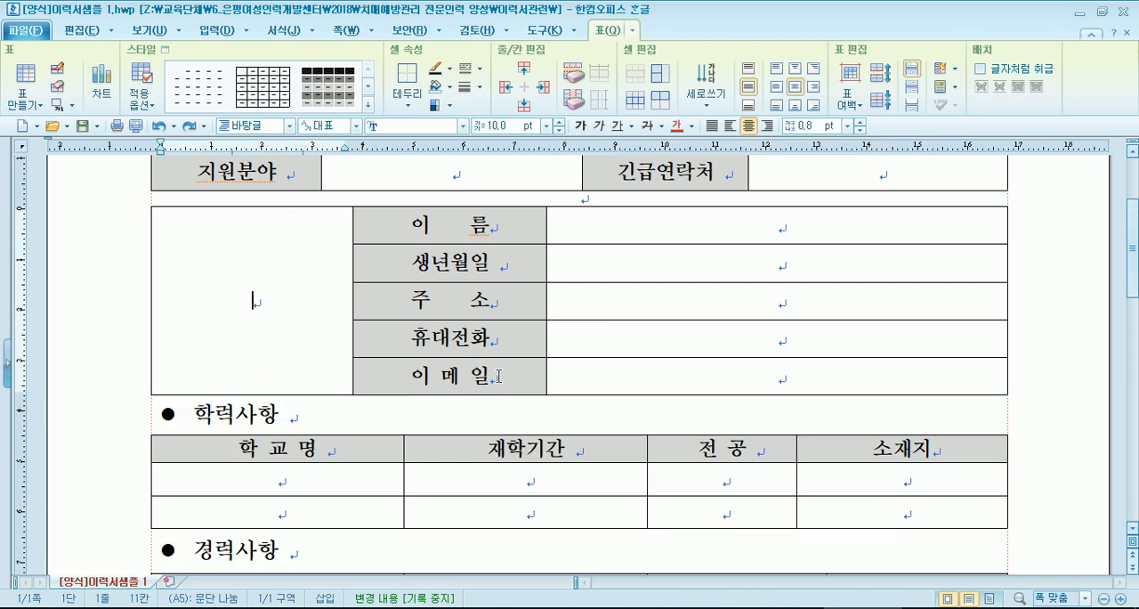
- Insert 571U5896(편집)_Crop_s.jpg into the photo cell with both 글자처럼 취급 and 셀 크기에 맞추어 삽입 enabled
left_click(216, 30)
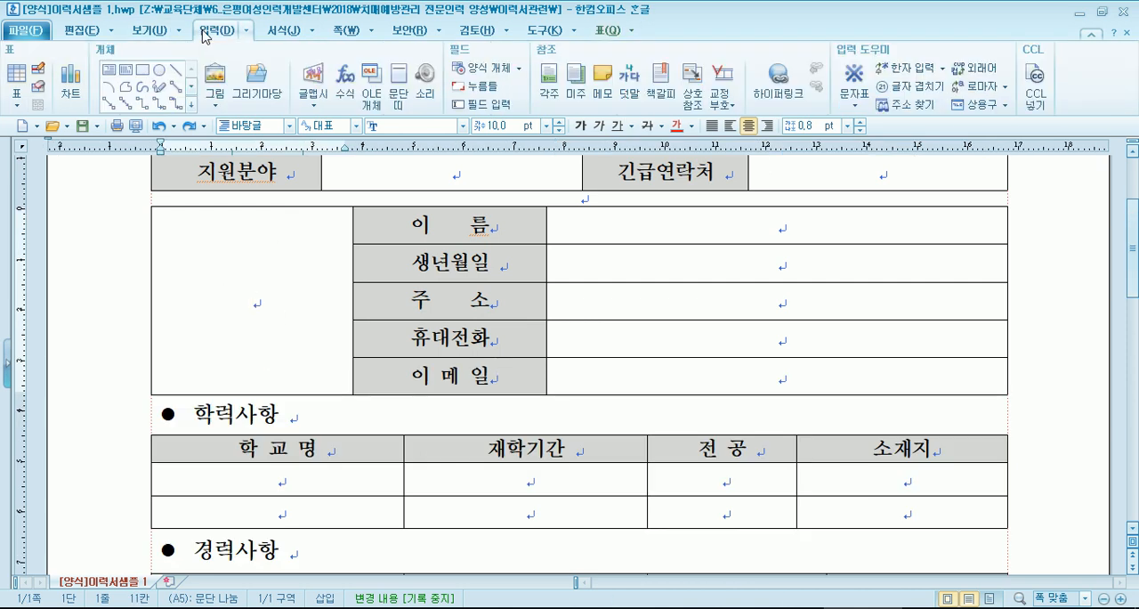
left_click(214, 80)
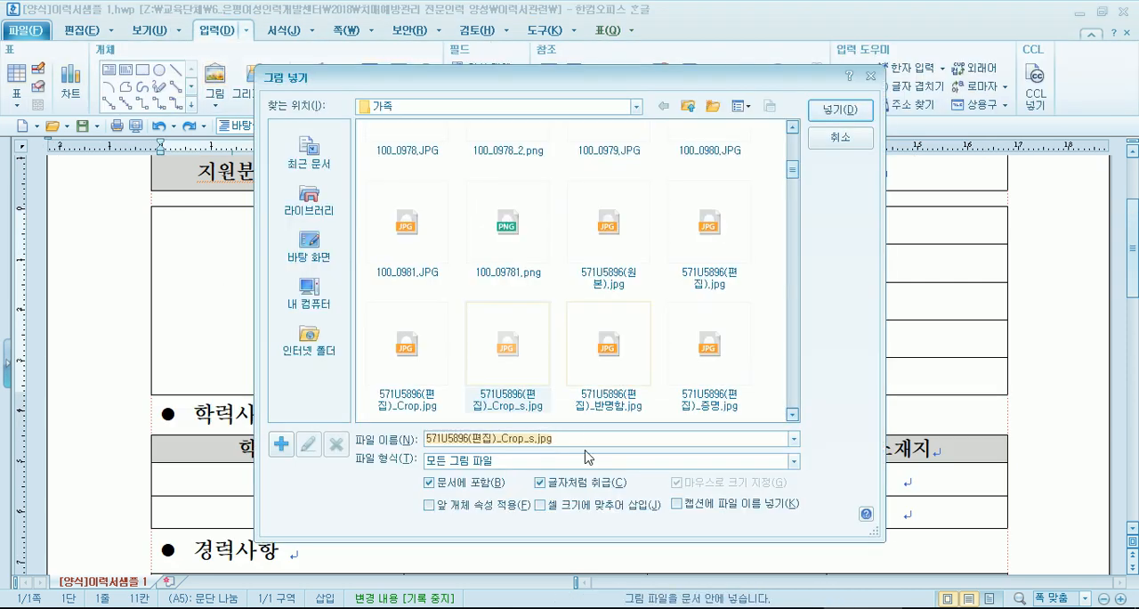
left_click(561, 509)
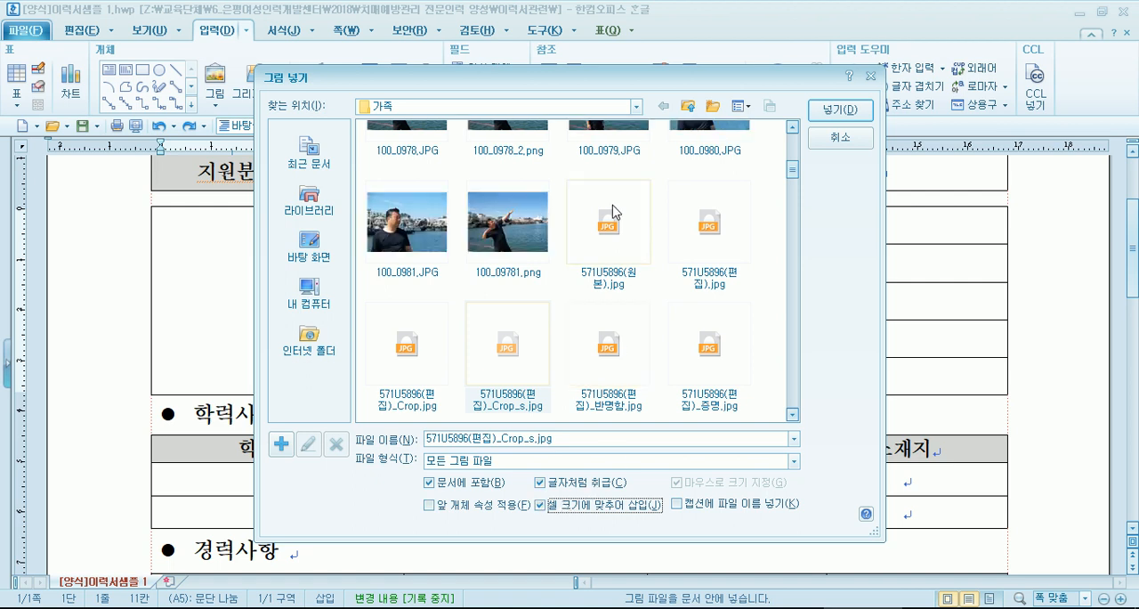
left_click(817, 110)
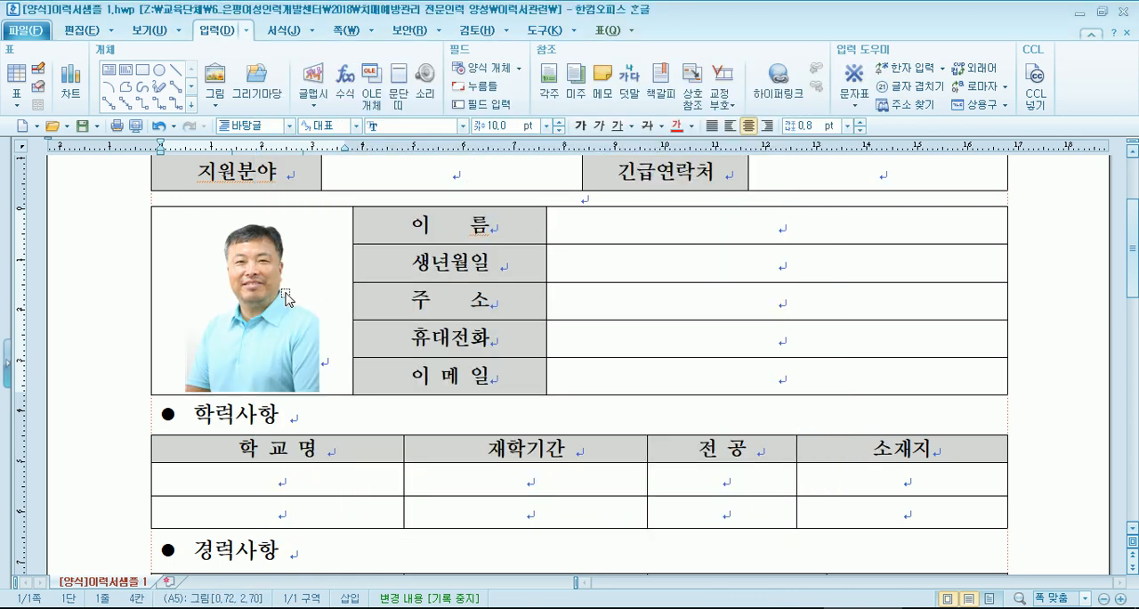
- Narrow the photo column to fit the portrait more closely and reduce the width of the label column beside it
left_click(175, 334)
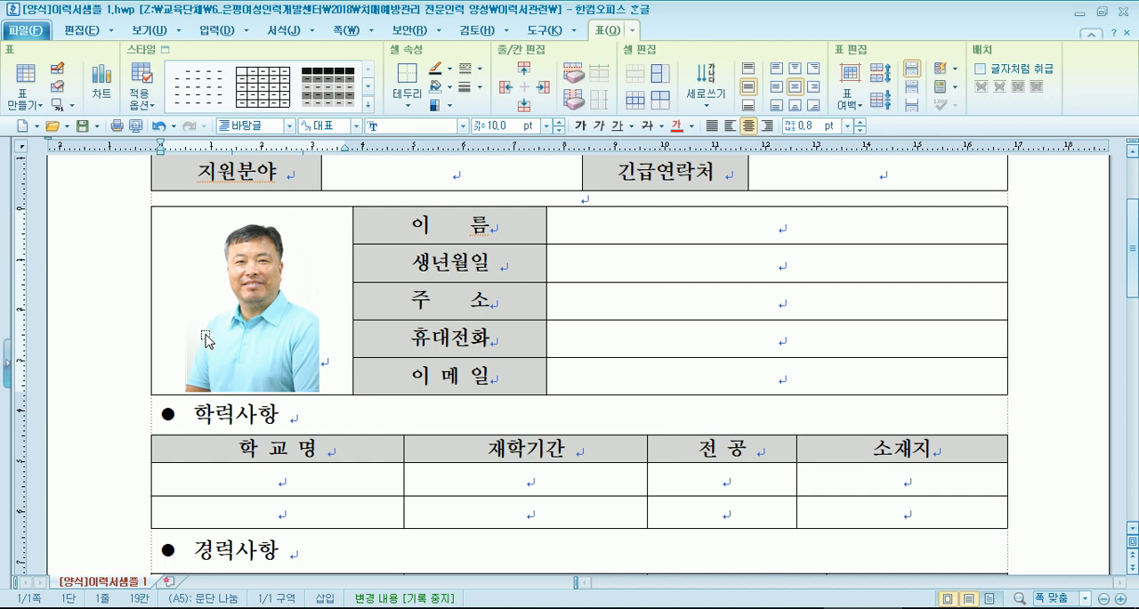
left_click(276, 339)
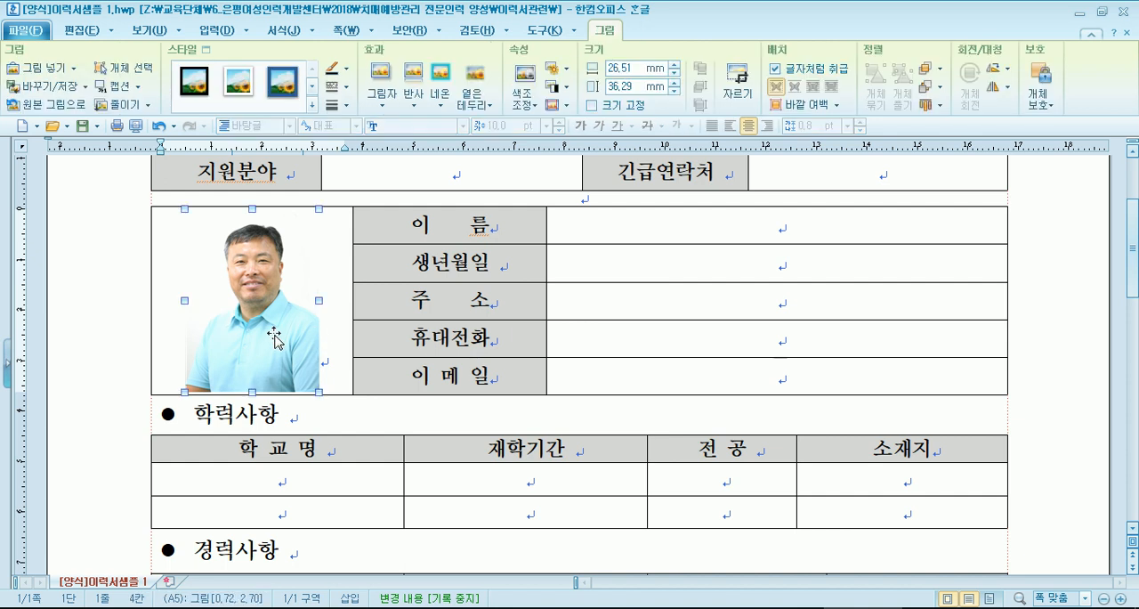
left_click(346, 292)
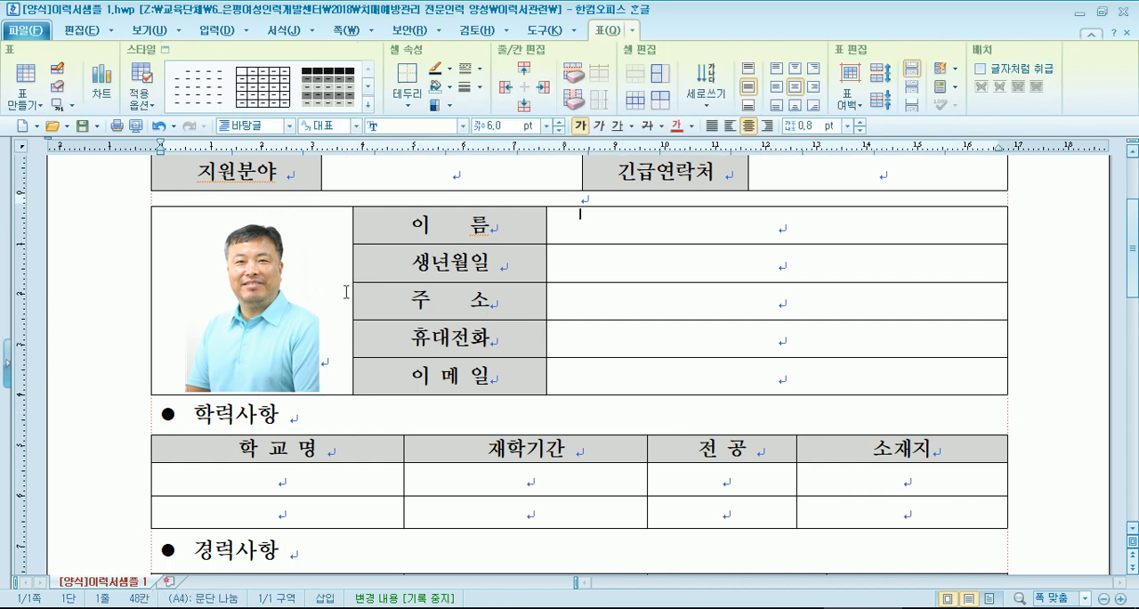
left_click_drag(353, 289, 321, 289)
left_click_drag(545, 304, 501, 306)
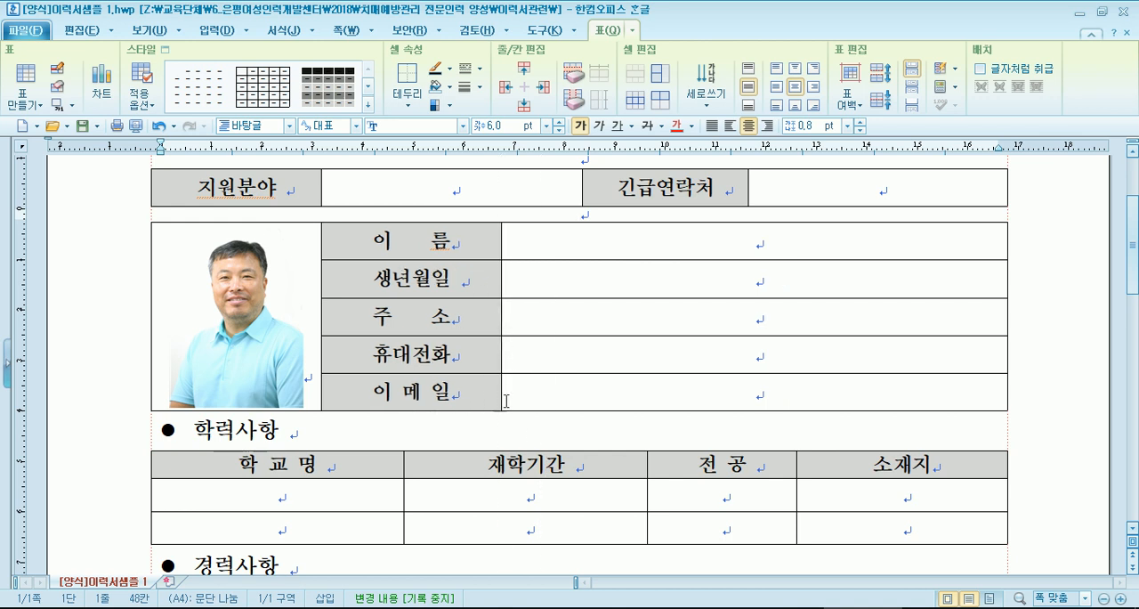
- Try cropping the lower edge of the portrait to a height of about 30.33 mm, and undo the crop
left_click(252, 327)
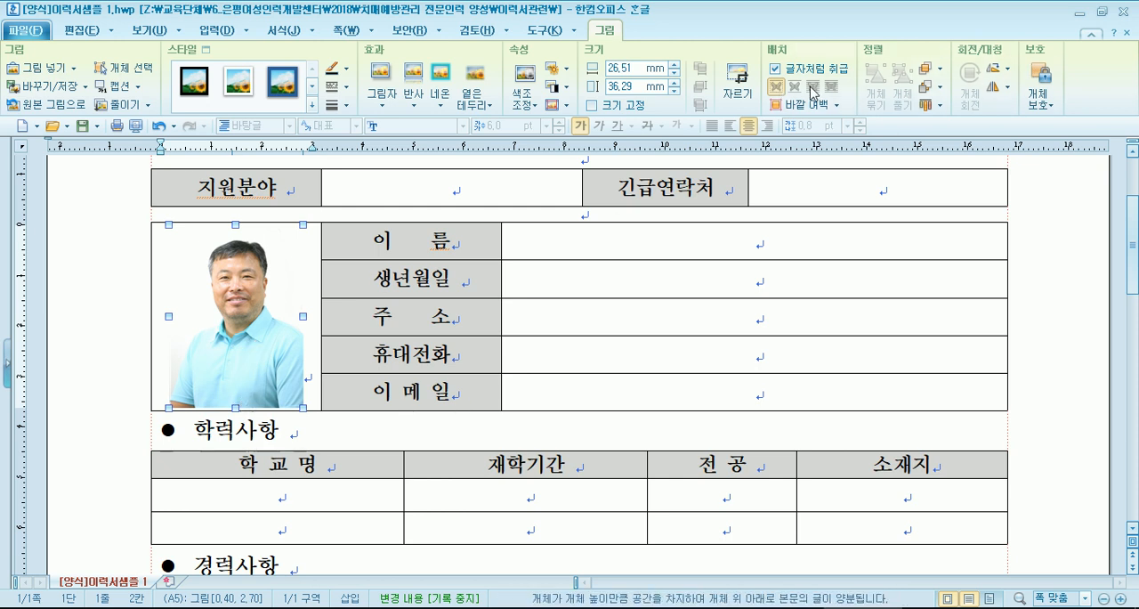
left_click(737, 80)
left_click_drag(234, 403, 238, 381)
left_click(240, 352)
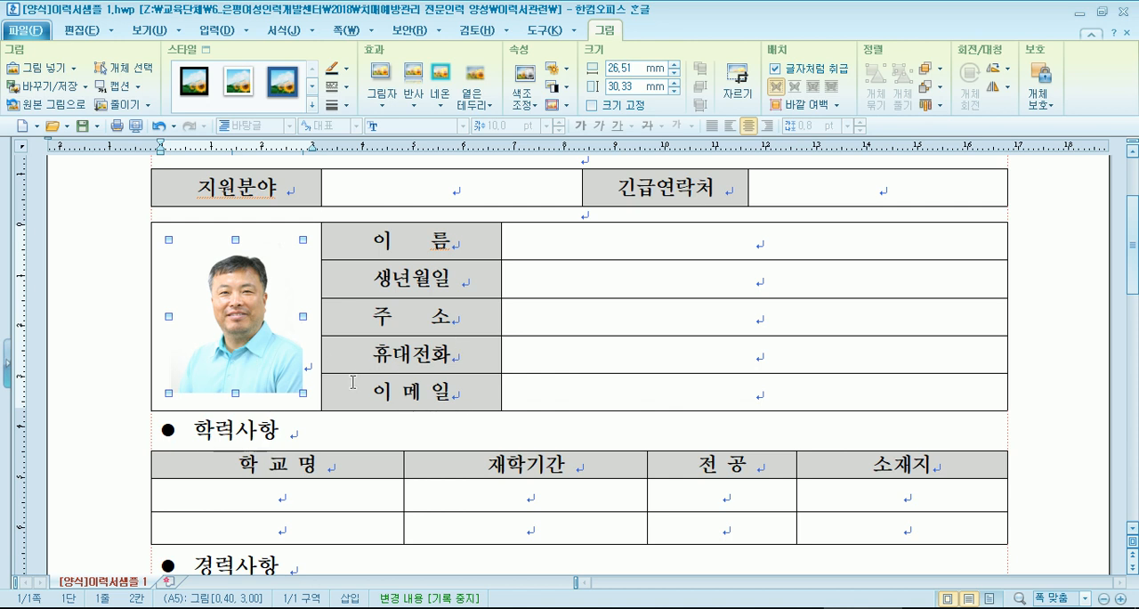
key("ctrl+z")
key("Escape")
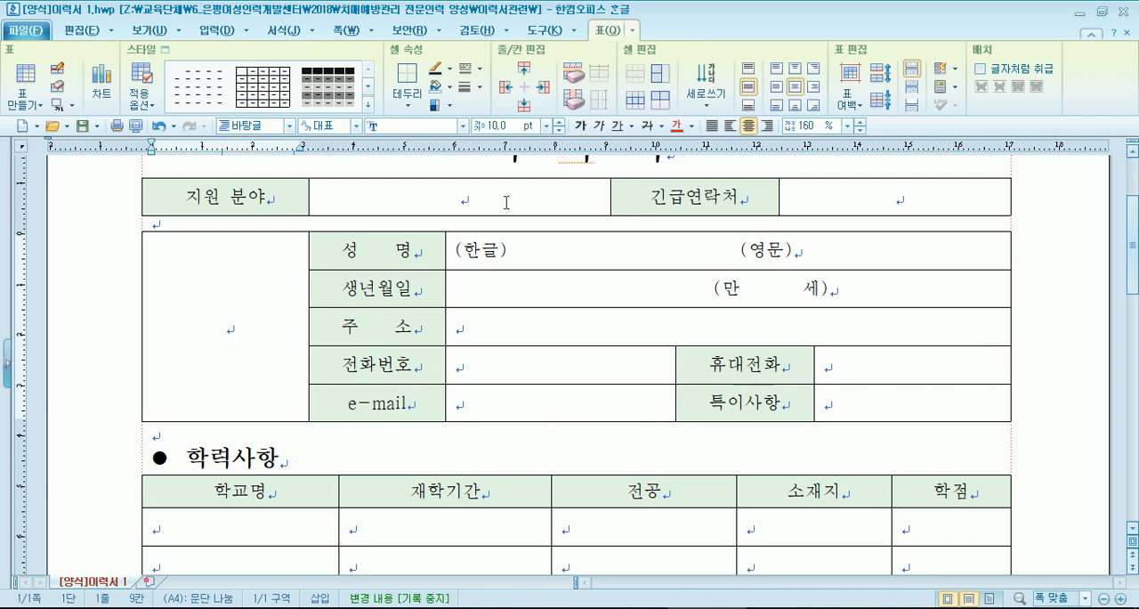
- Insert 571U5896(편집)_Crop_s.jpg into the photo cell, keeping 글자처럼 취급 and 셀 크기에 맞추어 삽입 enabled
left_click(216, 30)
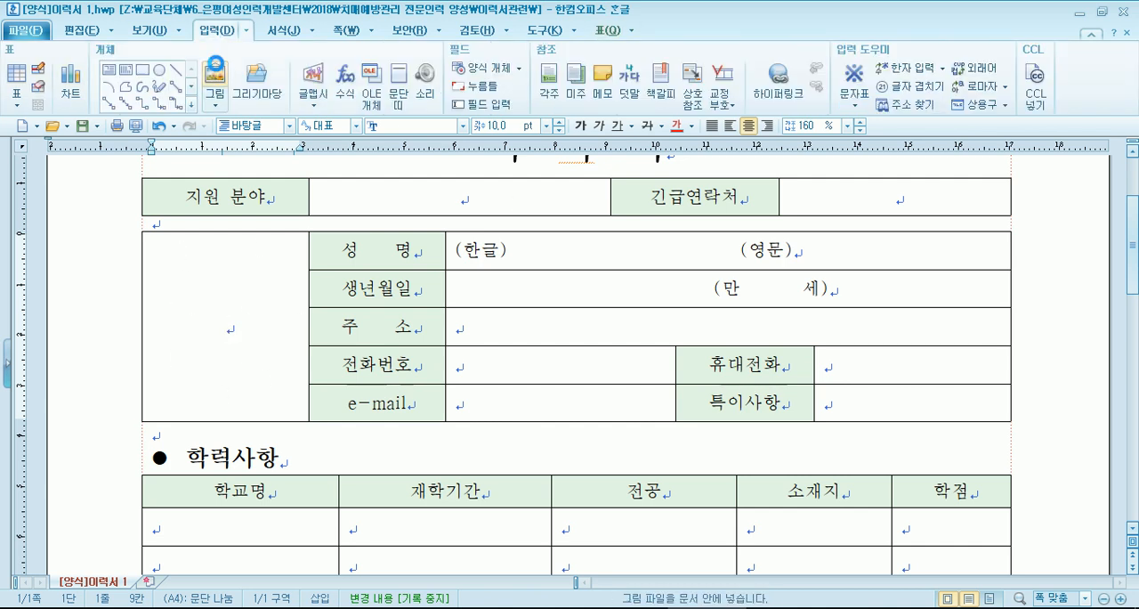
left_click(216, 71)
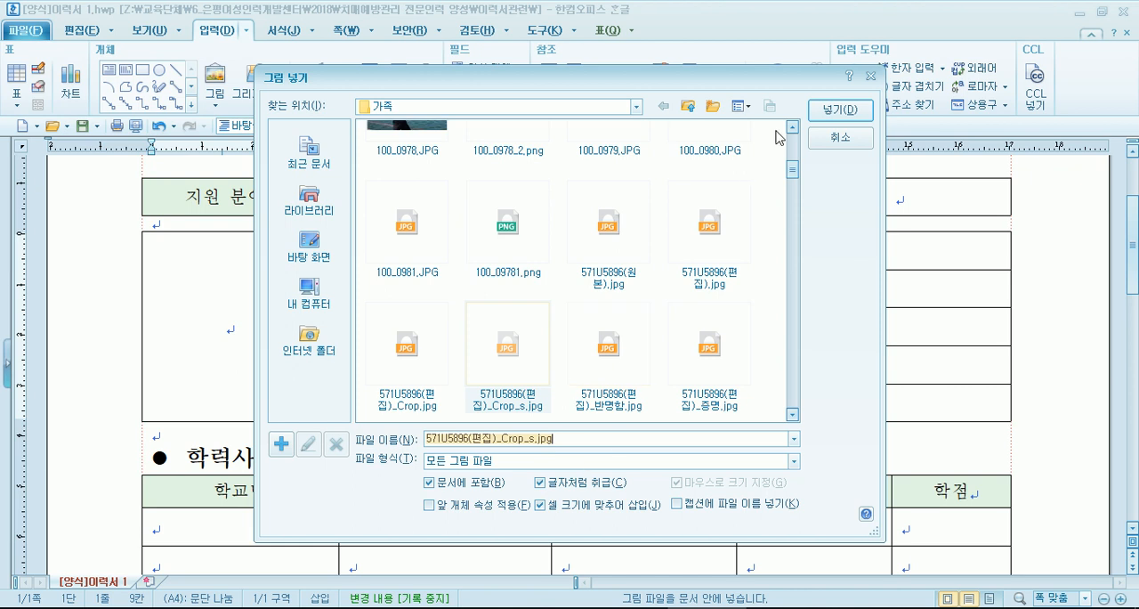
left_click(830, 111)
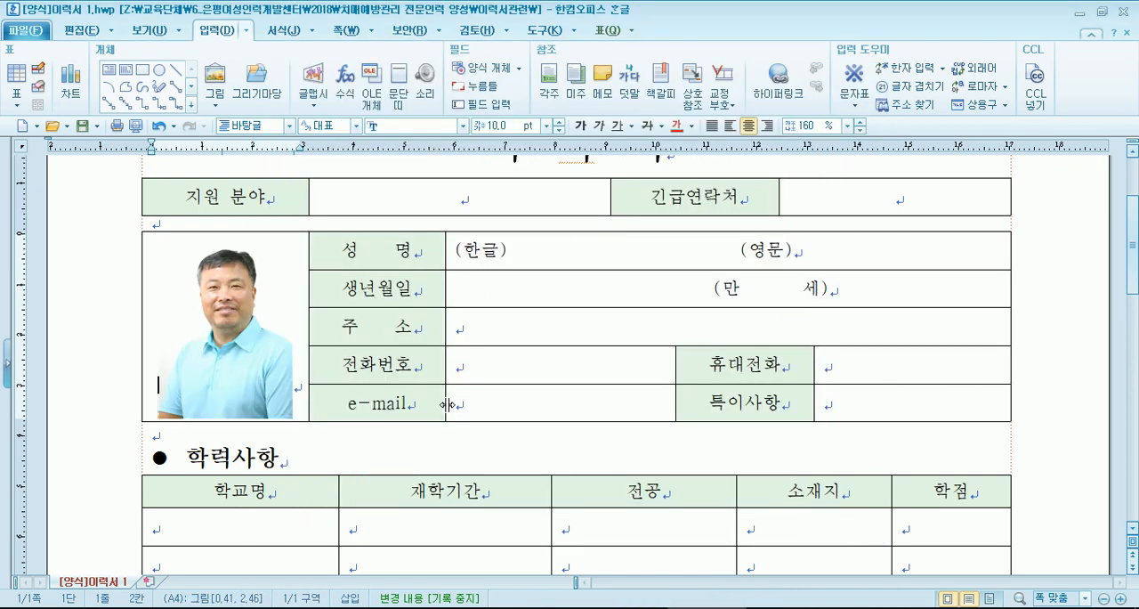
- Switch to [양식]이력서 2.hwp and insert 571U5896(편집)_증명.jpg into its photo cell, fitted to the cell size
left_click(706, 606)
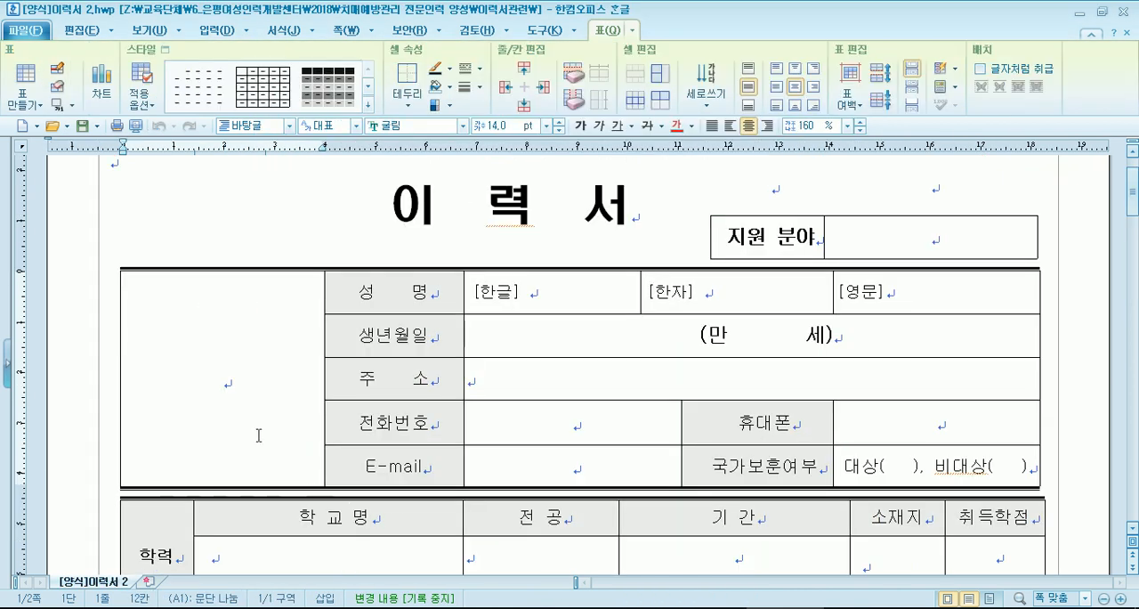
left_click(216, 29)
left_click(214, 85)
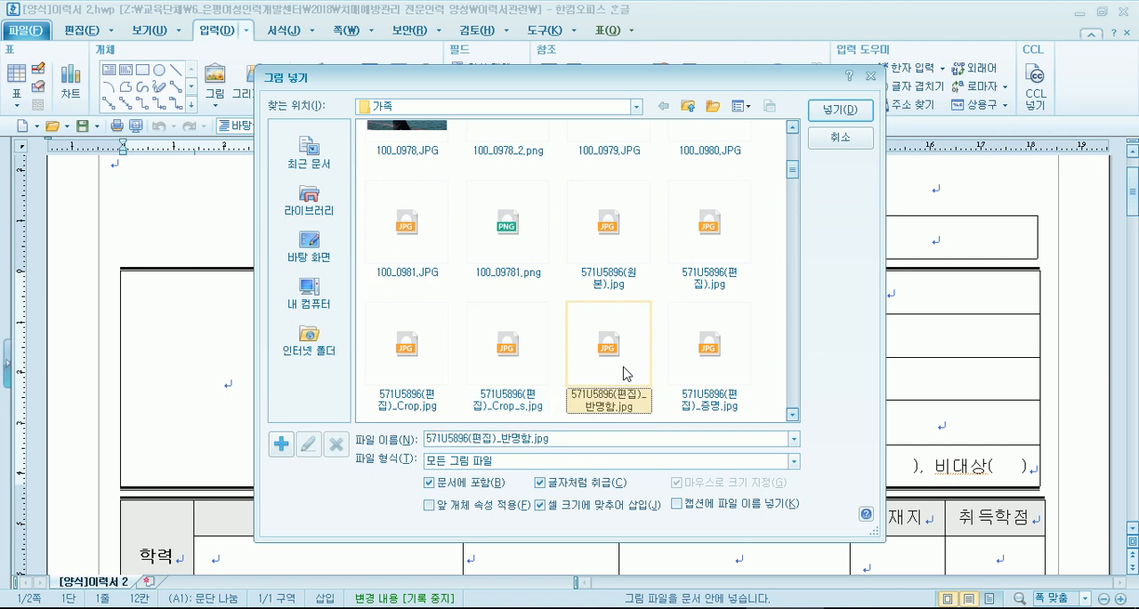
left_click(708, 356)
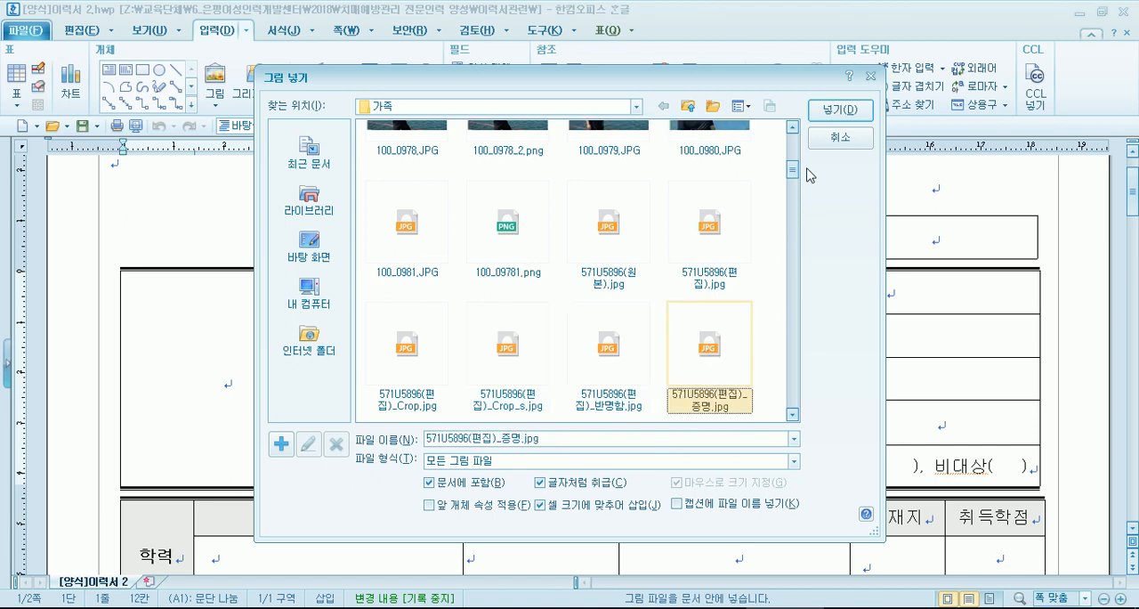
left_click(819, 113)
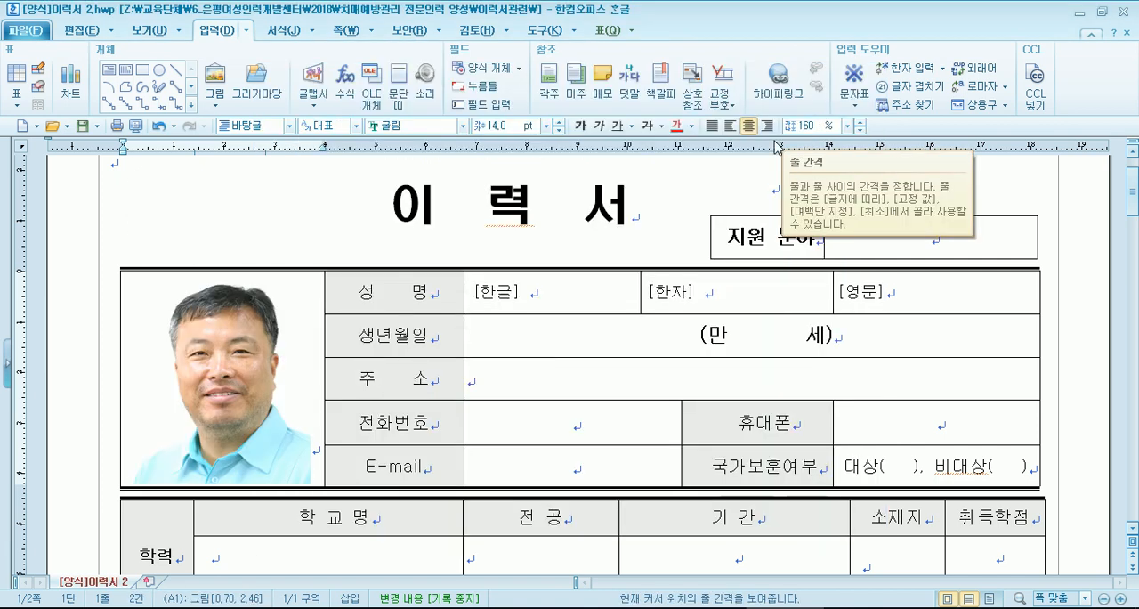
- Try turning the 문서에 포함 picture insertion option off and on again, and cancel the insertion
left_click(548, 300)
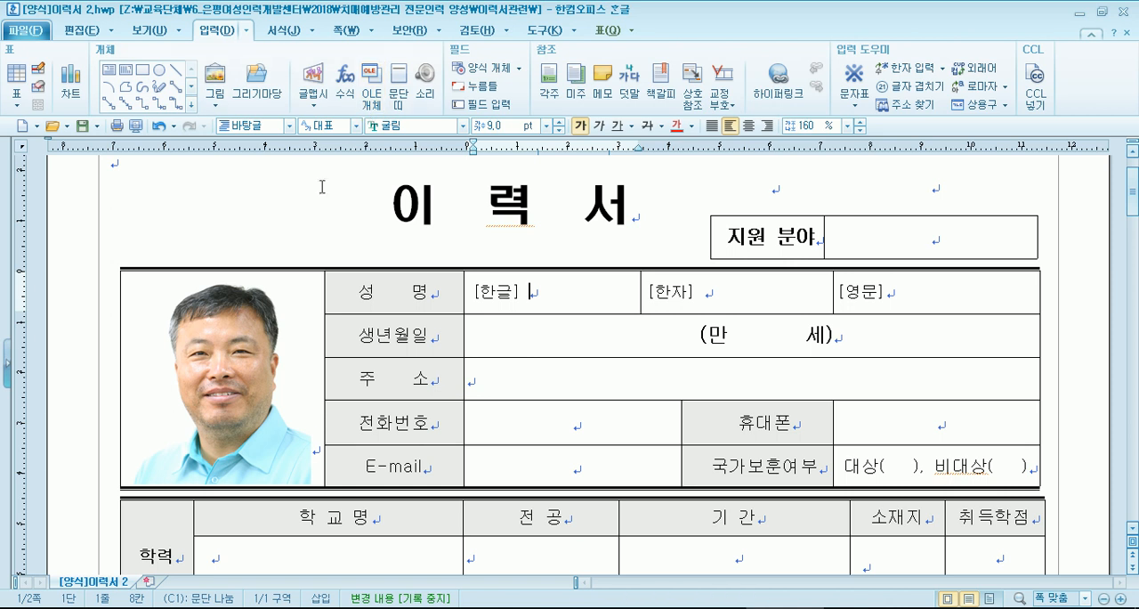
left_click(215, 82)
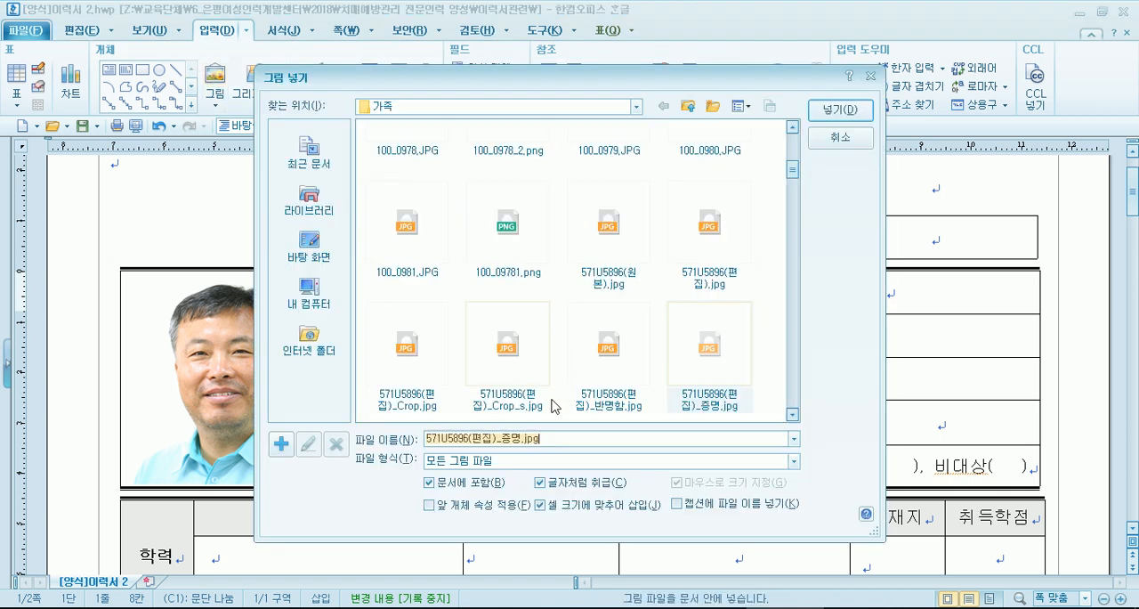
left_click(480, 486)
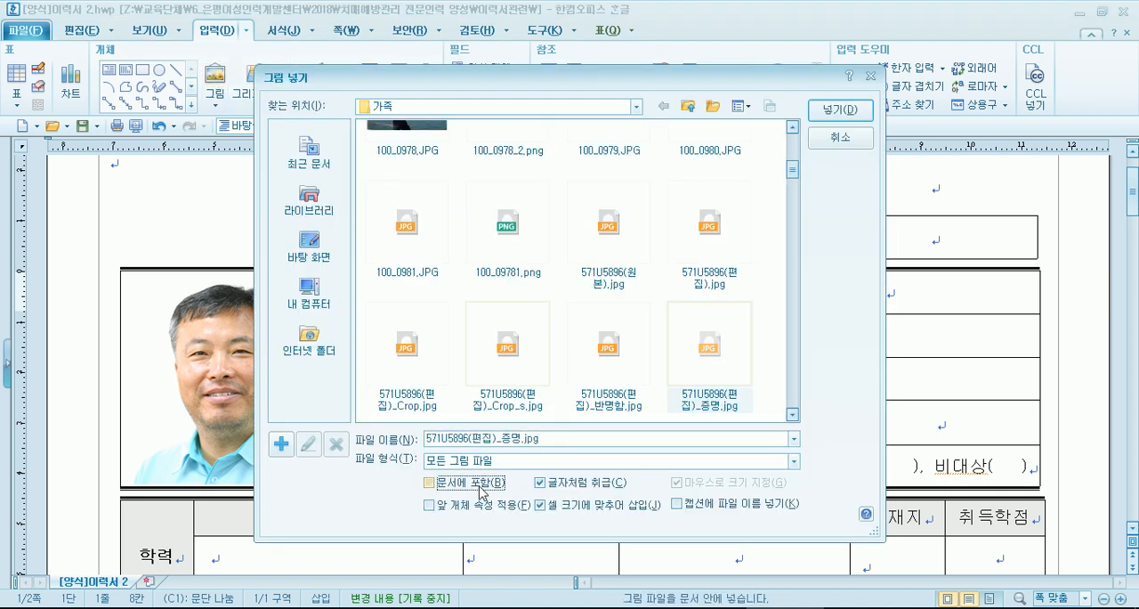
left_click_drag(588, 85, 621, 26)
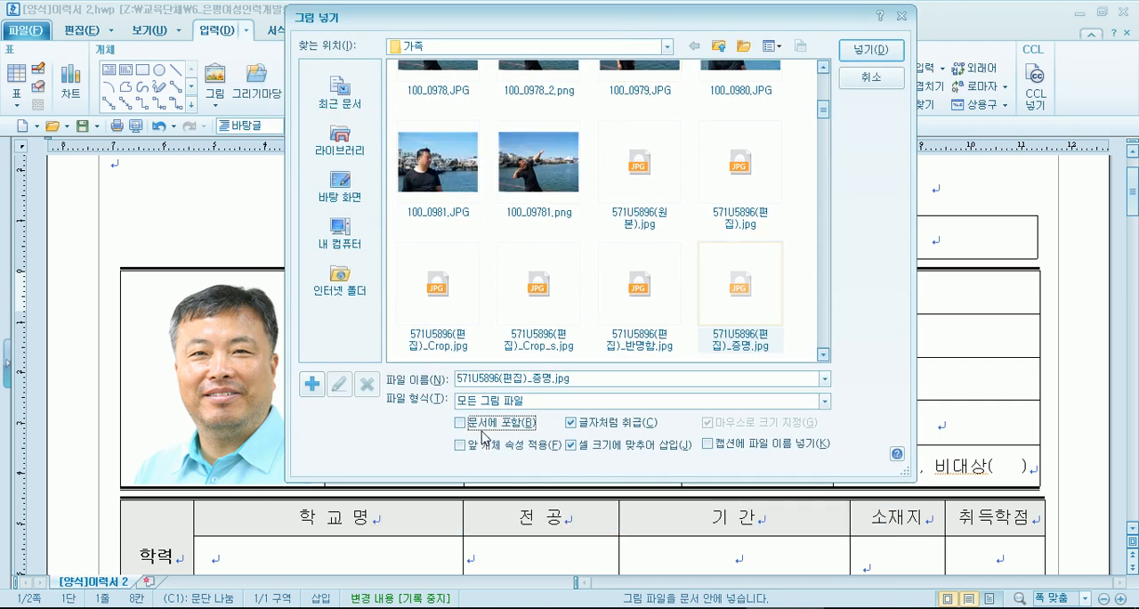
left_click(482, 432)
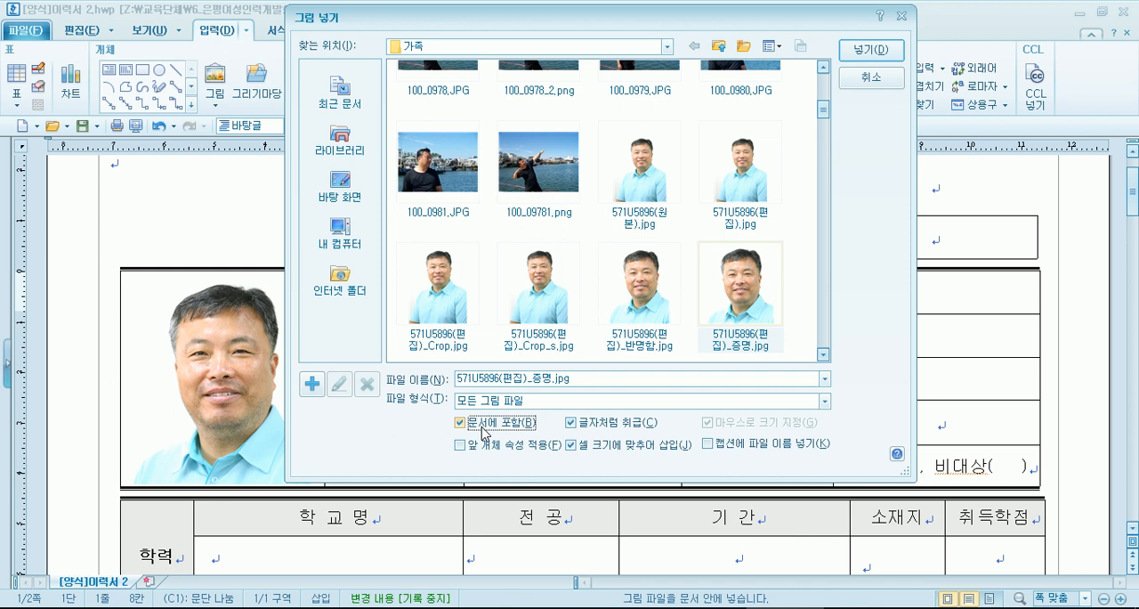
left_click(871, 77)
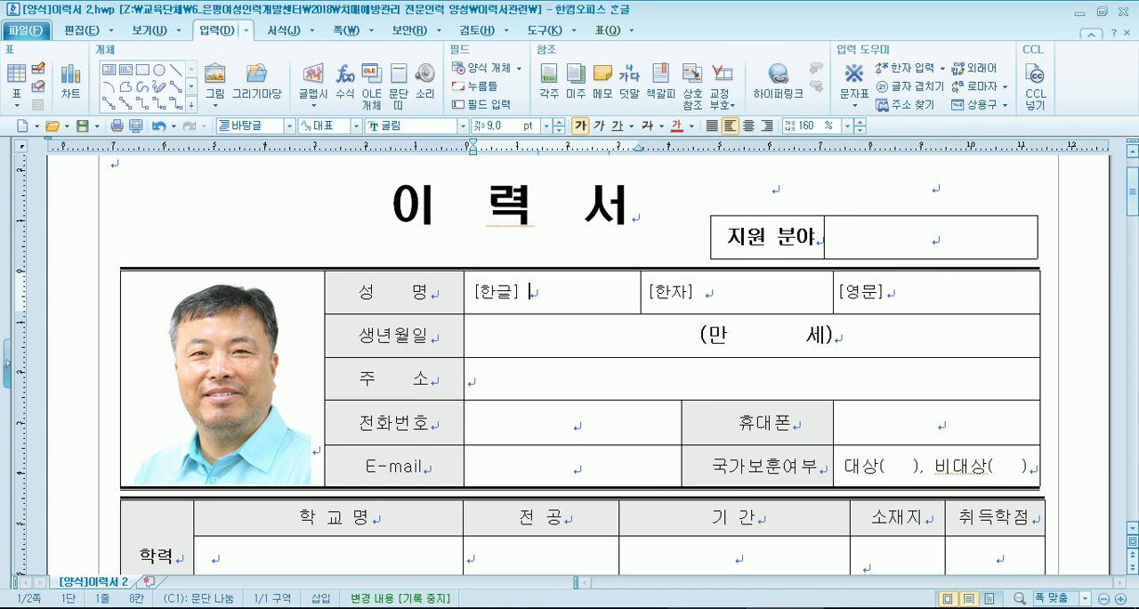
- Switch back to [양식]이력서 1.hwp and look over the 지원 분야 and 긴급연락처 cells above the personal details table
left_click(623, 607)
scroll(478, 274, "up", 3)
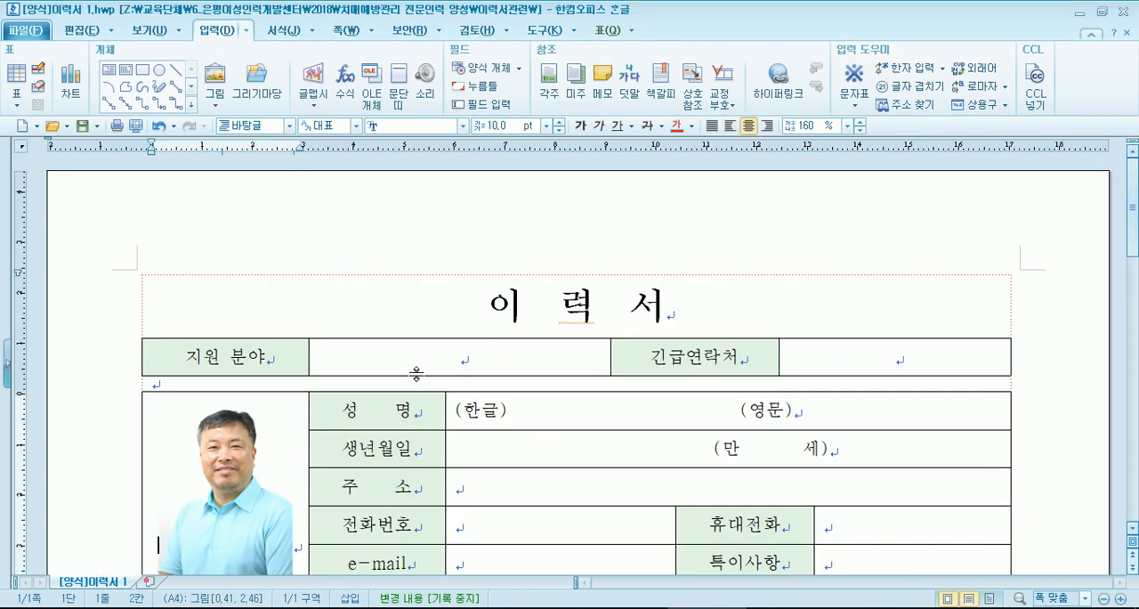
left_click(444, 354)
left_click(872, 353)
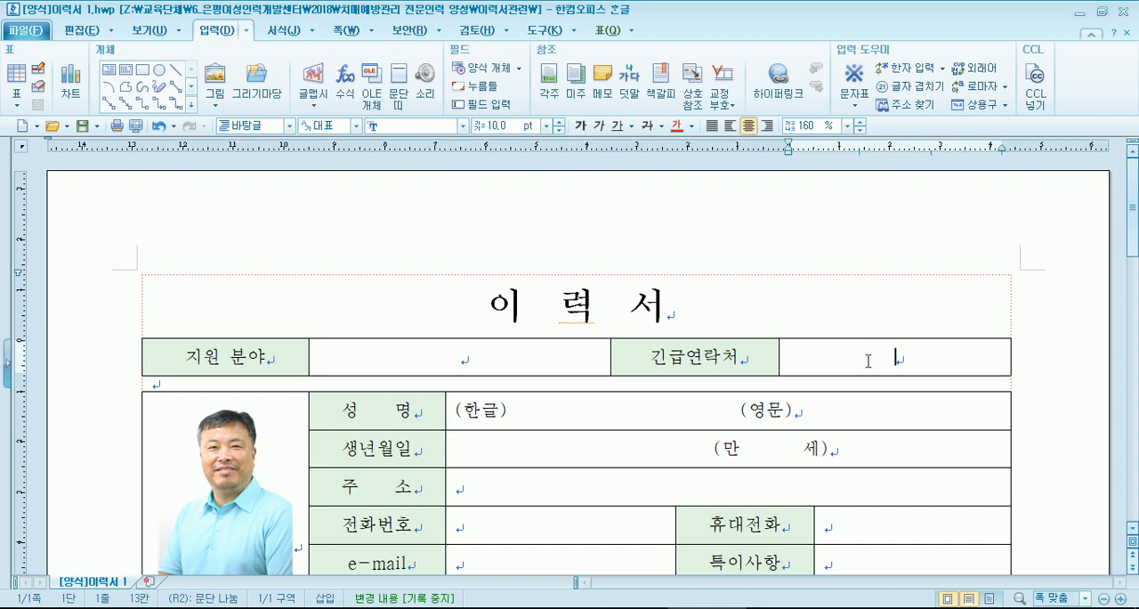
scroll(715, 298, "down", 1)
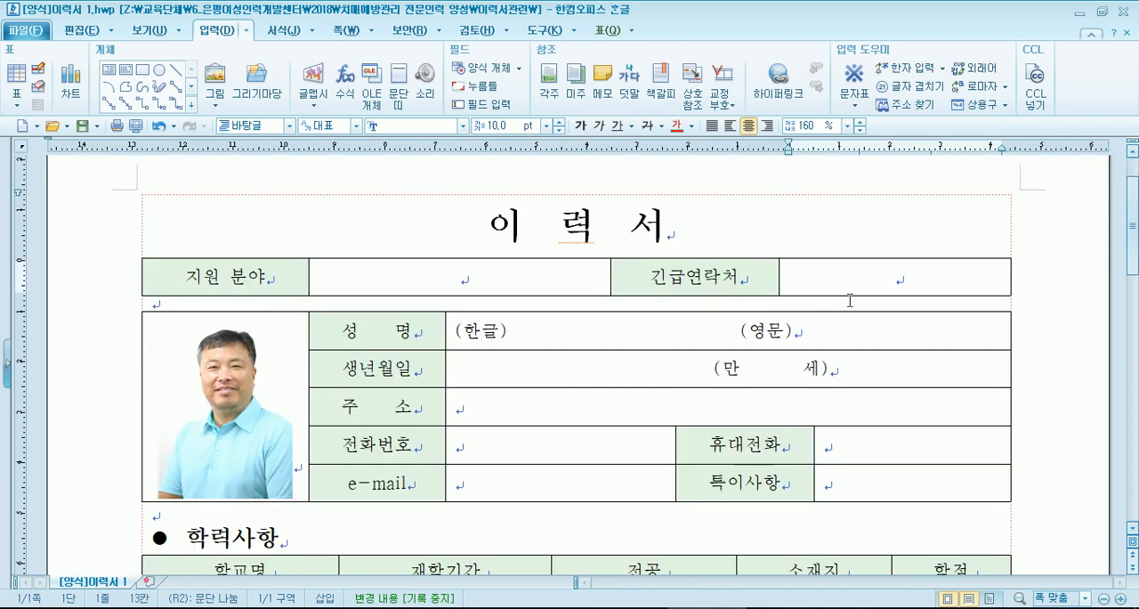
- Enter the applicant's Korean name after (한글) in the 성명 row and remove surplus spaces before (영문)
left_click_drag(517, 334, 738, 335)
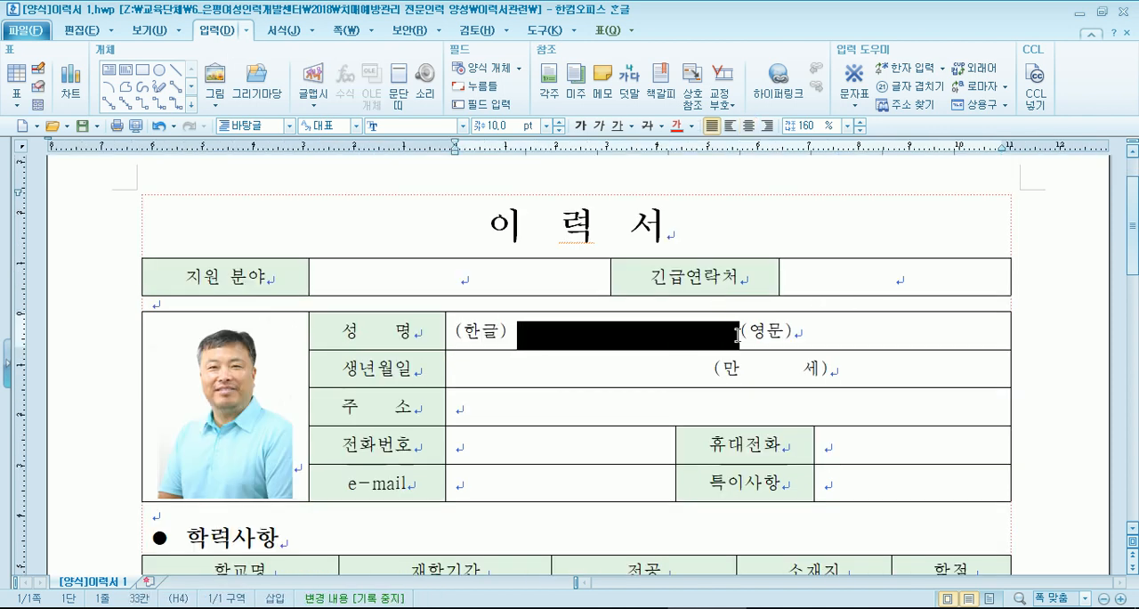
left_click(555, 335)
left_click(513, 332)
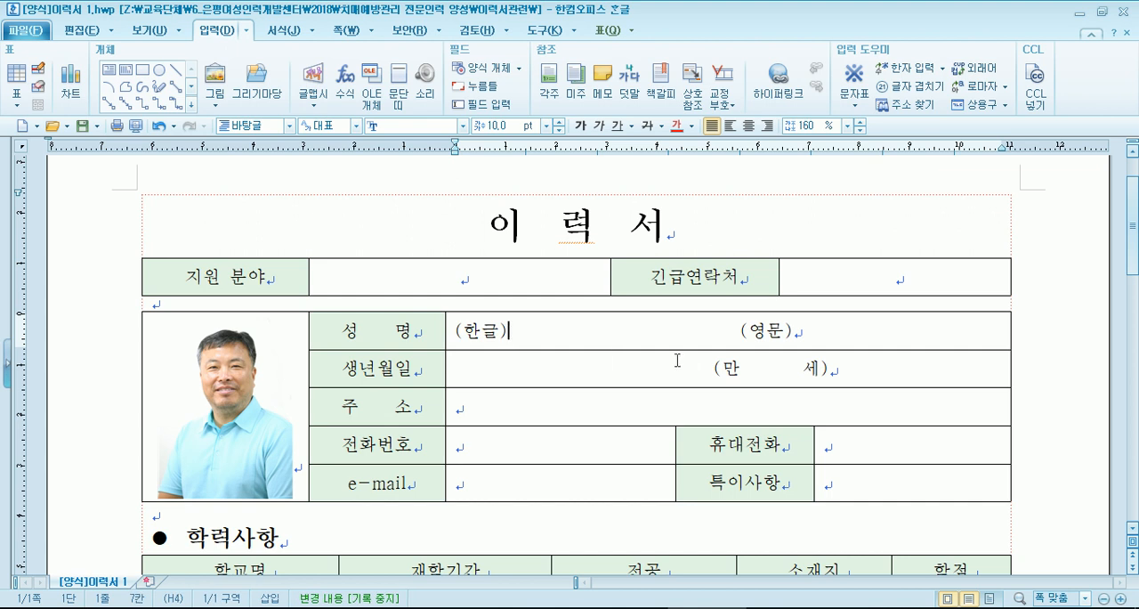
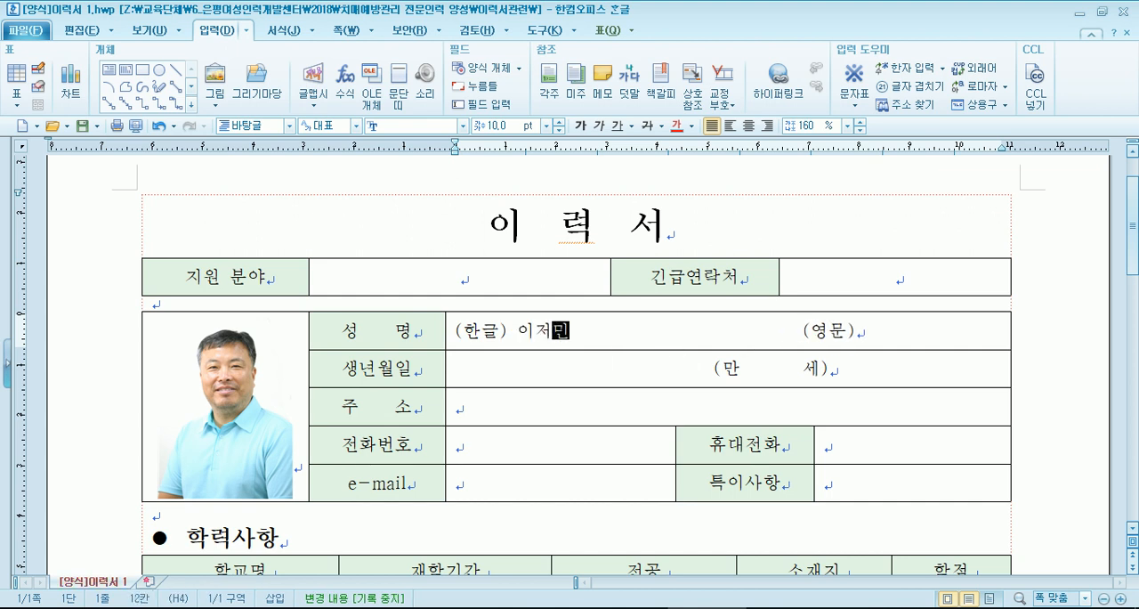
key("Delete")
key("Delete")
key("Delete")
key("Delete")
key("Delete")
key("Delete")
key("Delete")
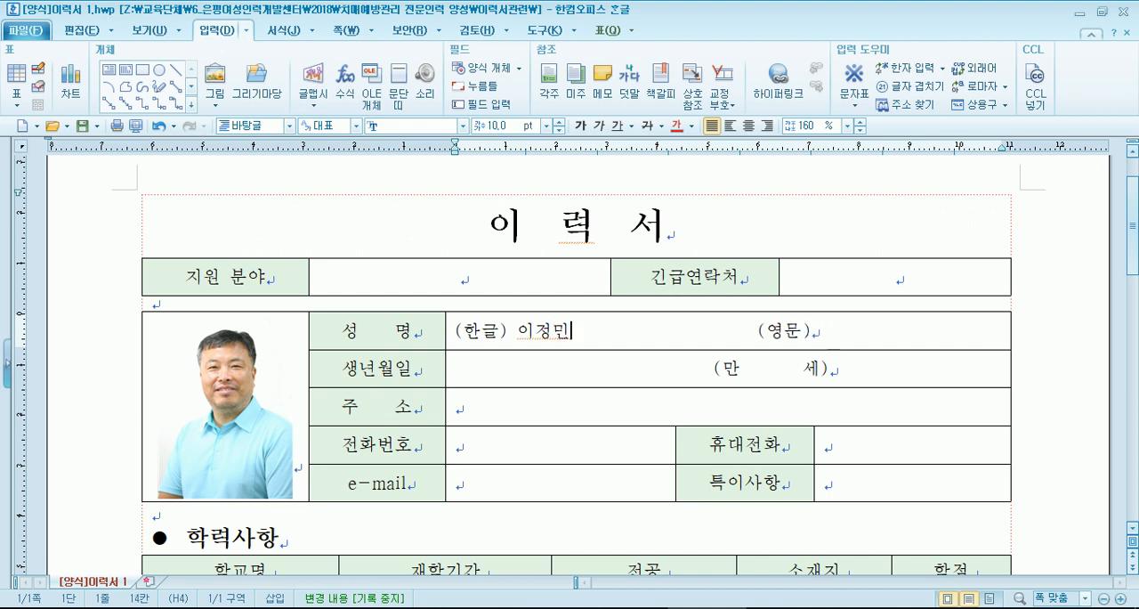
key("Delete")
key("Delete")
key("Delete")
key("Delete")
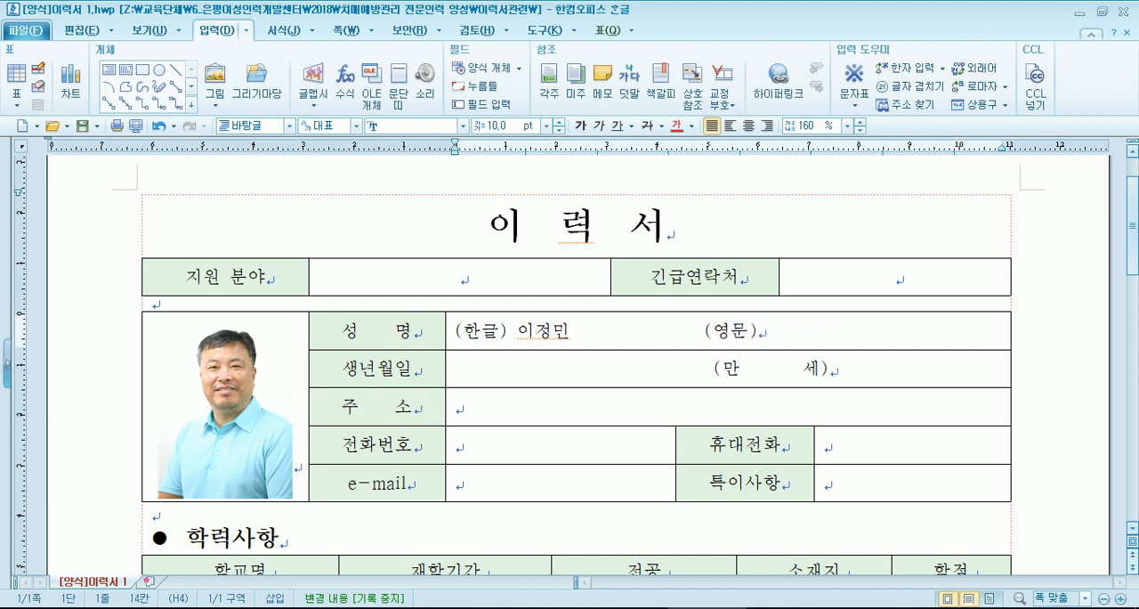
- Enter the applicant's English name after (영문), separating and capitalizing the two parts of the given name
left_click(761, 336)
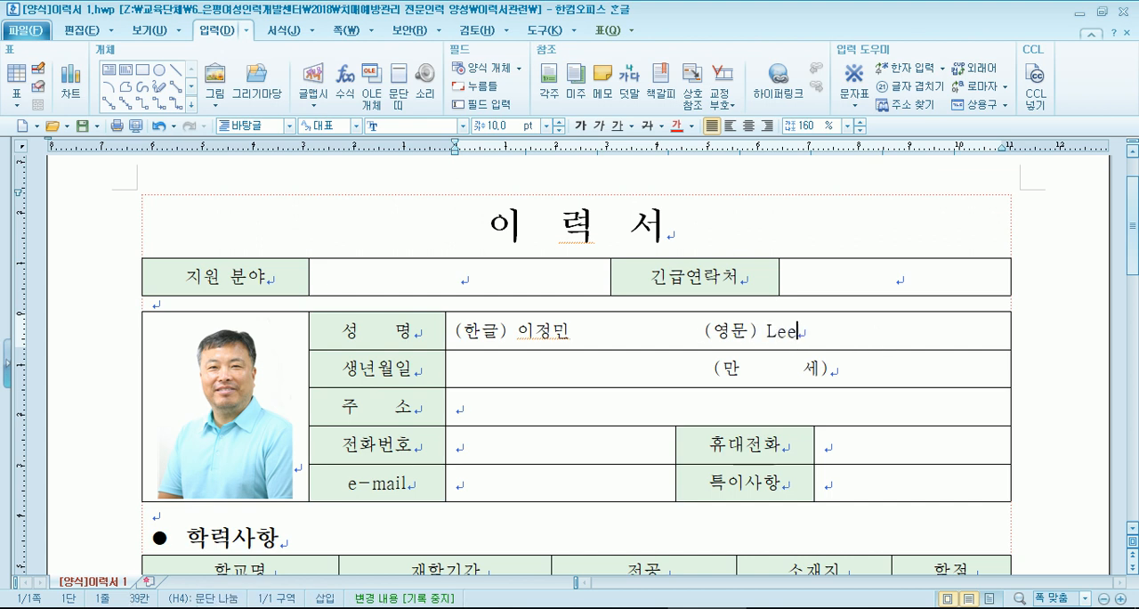
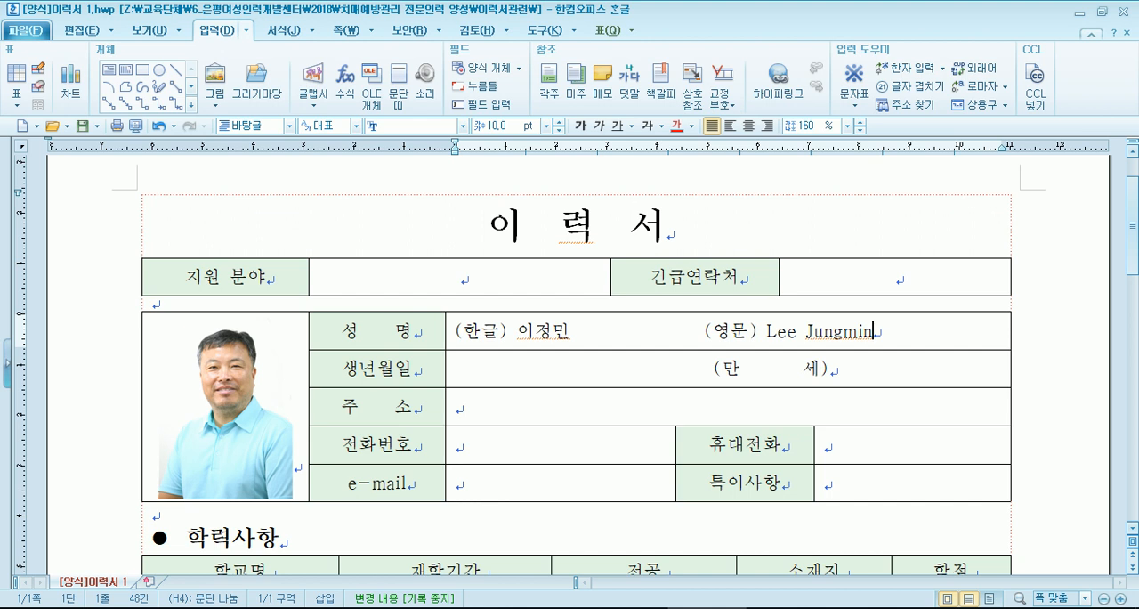
key("Left")
key("Left")
key("BackSpace")
type("M")
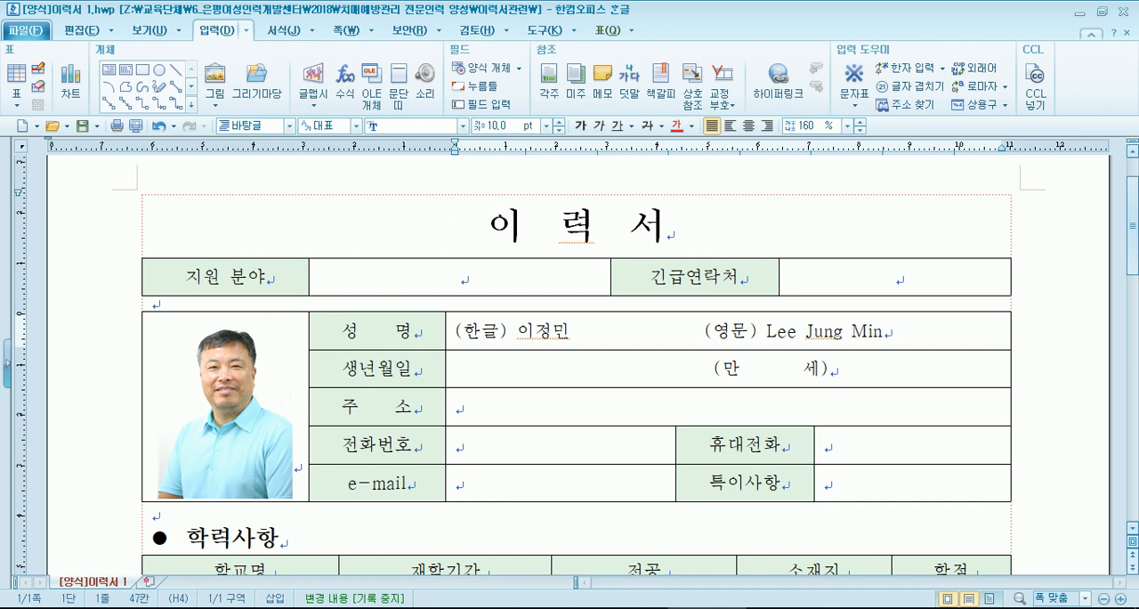
- Enter the birth date with dot separators in the 생년월일 row and remove surplus spaces before the age bracket
left_click(499, 370)
left_click(461, 367)
type("1900.00.00")
key("Delete")
key("Delete")
key("Delete")
key("Delete")
key("Delete")
key("Delete")
key("Delete")
key("Delete")
key("Delete")
key("Delete")
key("Delete")
key("Delete")
key("Delete")
key("Delete")
key("Delete")
key("Delete")
key("Delete")
key("Delete")
key("Delete")
key("Delete")
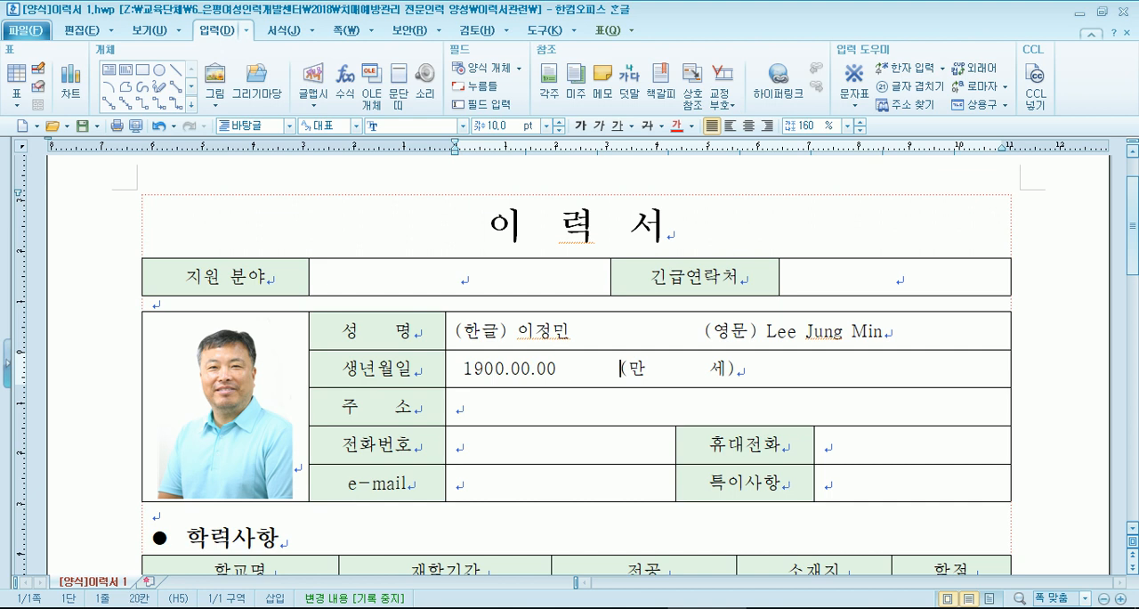
type("00")
- Enter 00 as the age between 만 and 세 and delete the surplus spaces around it
key("Delete")
key("Delete")
key("Delete")
key("BackSpace")
key("BackSpace")
key("BackSpace")
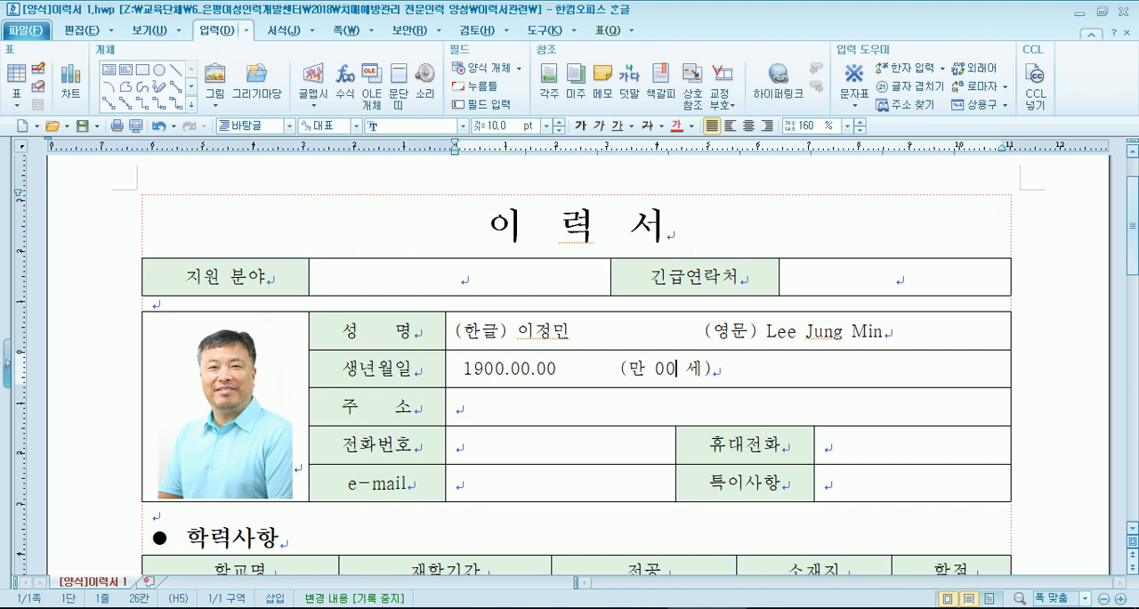
- Replace the dot after the birth year with 년
key("Left")
key("Left")
key("Left")
key("Left")
key("Left")
key("Left")
key("Left")
key("Left")
key("Left")
key("Left")
key("Left")
key("Left")
key("Left")
key("Left")
key("Left")
key("Left")
key("Left")
key("BackSpace")
type("sus")
key("BackSpace")
key("BackSpace")
key("BackSpace")
type("년")
- Replace the dot after the birth month with 월 and add 일 after the day
key("Right")
key("Right")
type("ㅇ월")
key("Delete")
key("Right")
key("Right")
type("이ㄹ")
- Rewrite the month in the birth date as a single digit
key("Left")
key("Left")
key("Left")
key("Left")
key("Left")
key("Left")
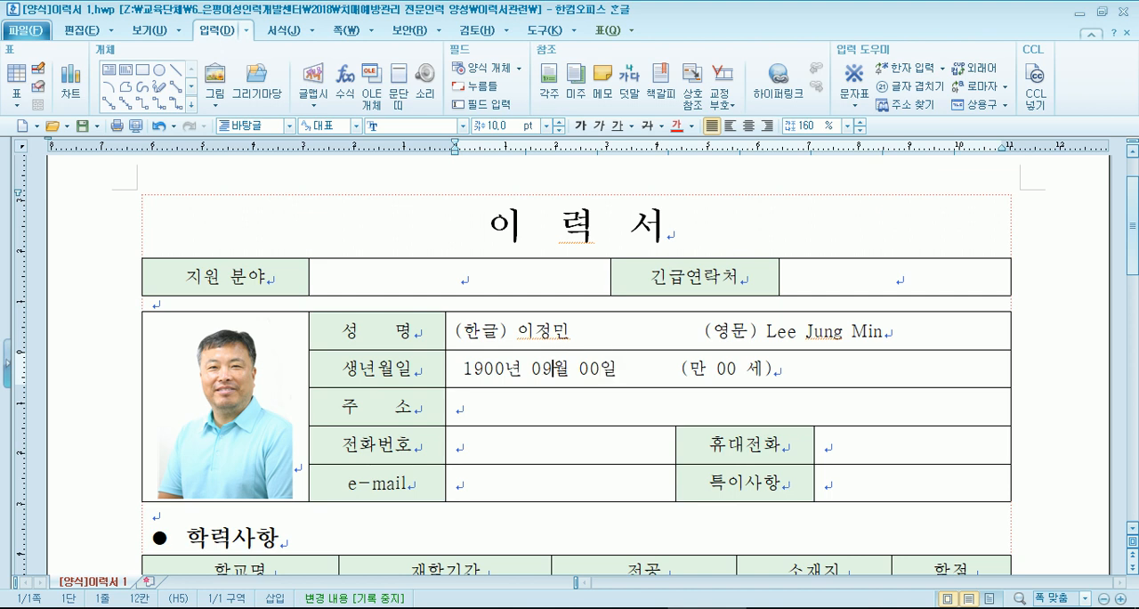
key("Left")
key("Delete")
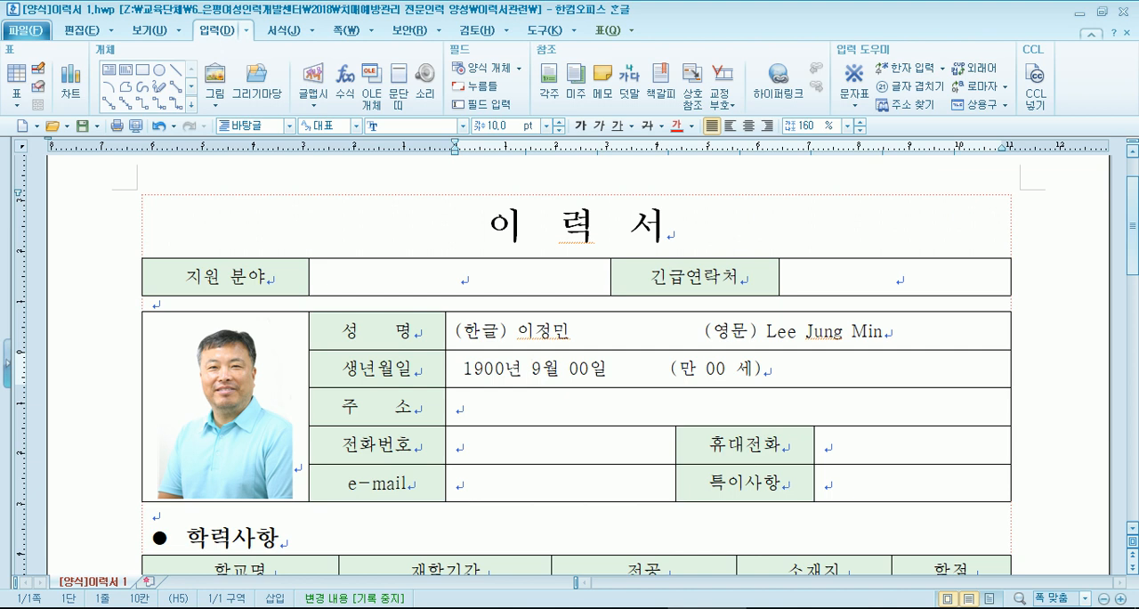
key("Delete")
type("10")
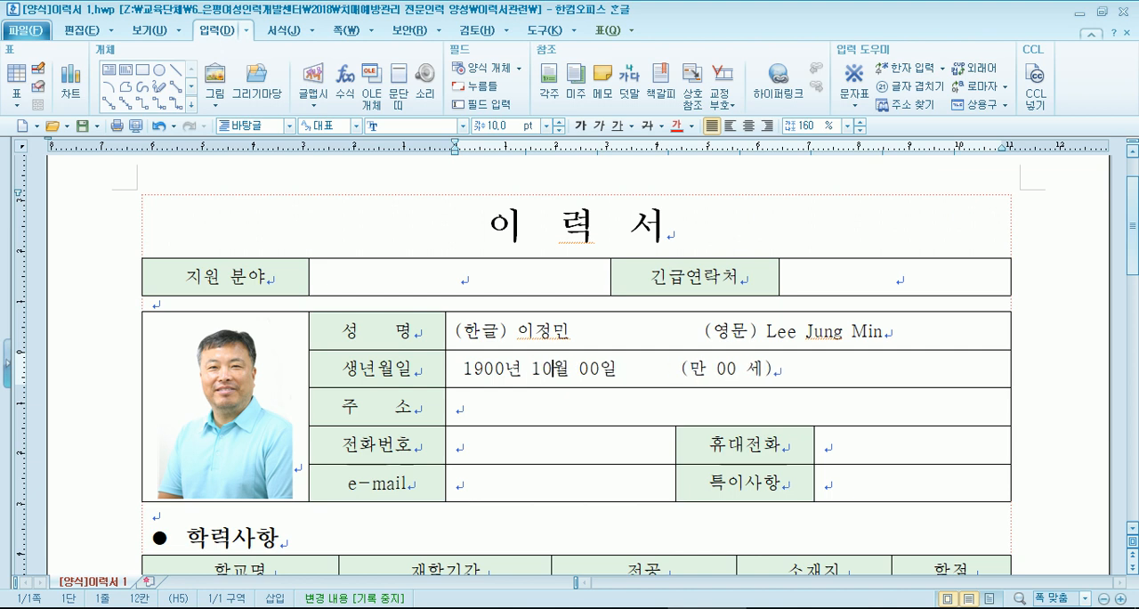
key("BackSpace")
- Rewrite the day in the birth date as a single digit
key("Right")
key("Right")
key("Right")
key("Delete")
type("1")
key("Delete")
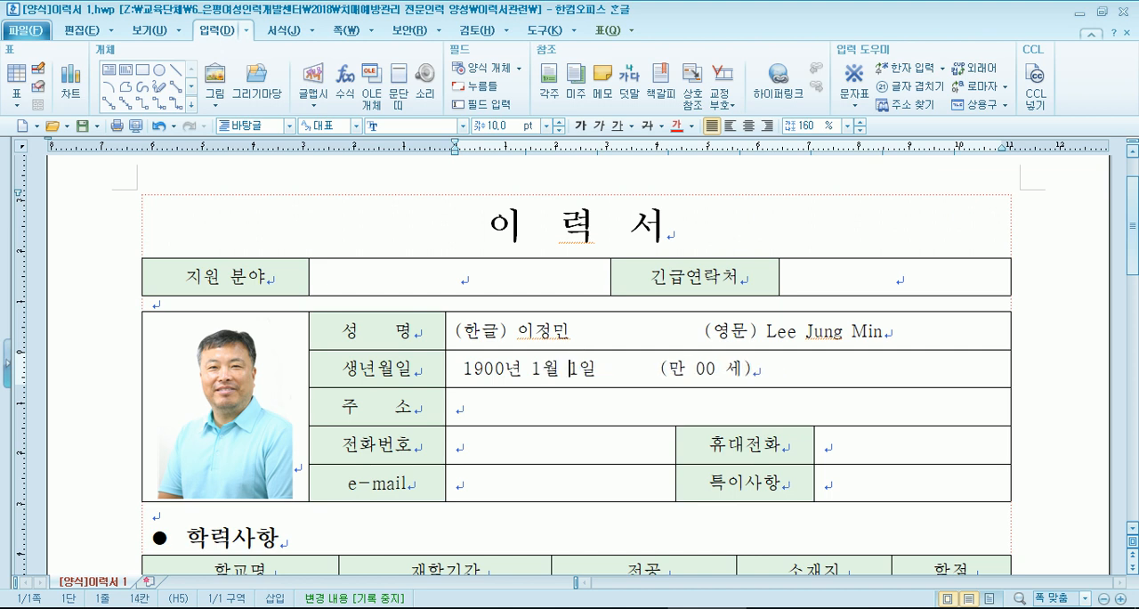
- Add a leading zero to both the month and the day of the birth date
key("Left")
key("Left")
key("Left")
type("0")
key("Right")
key("Right")
key("Right")
type("0")
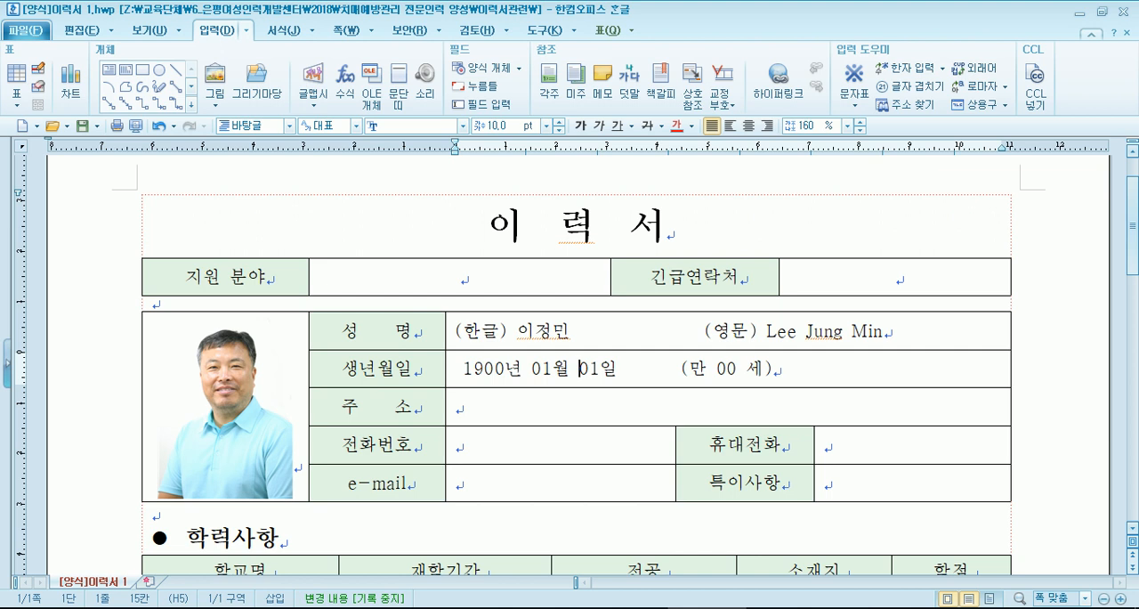
- Fill in the applicant's postal code and street address in the 주소 row
scroll(572, 419, "down", 3)
left_click(476, 245)
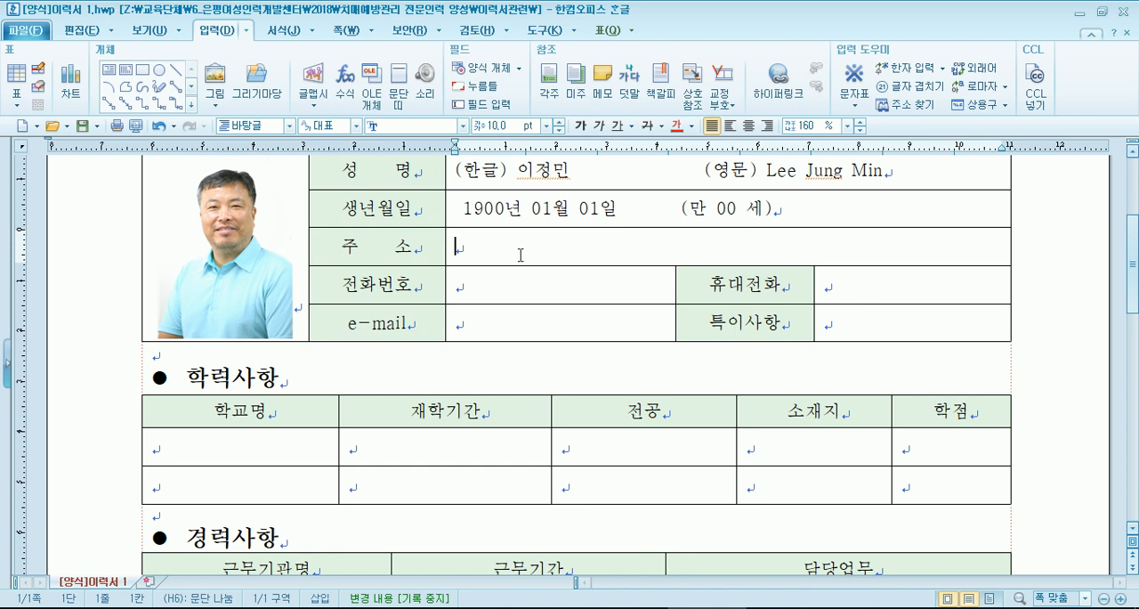
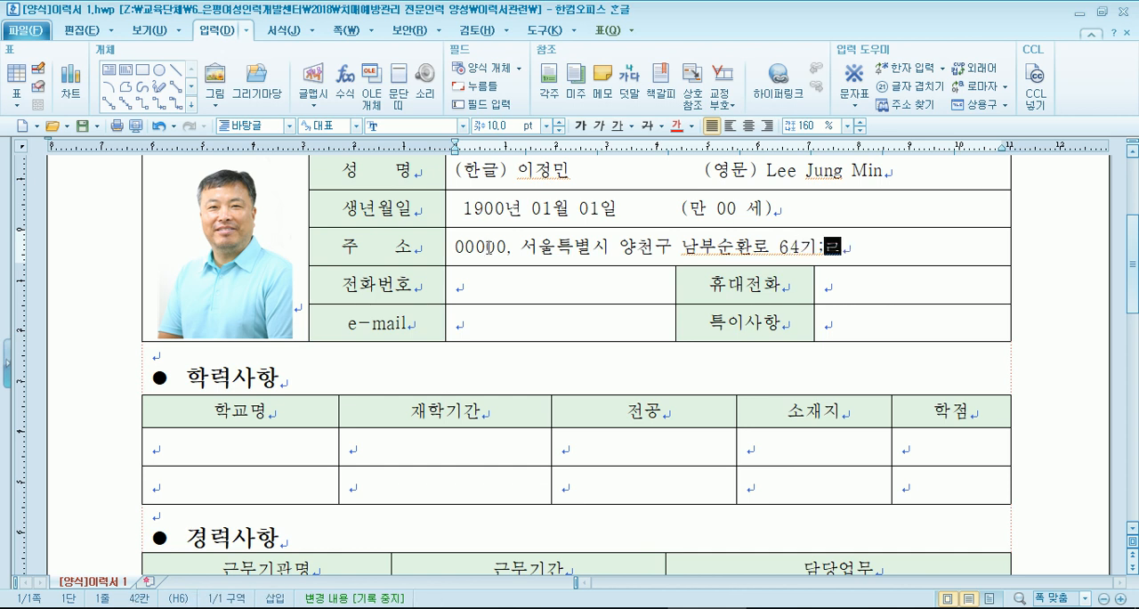
- Correct the mistyped 길 in the street name of the address
key("Down")
key("Left")
key("Left")
key("Up")
key("Right")
key("Right")
key("Right")
key("Right")
key("Delete")
type("길")
key("Delete")
key("Delete")
key("End")
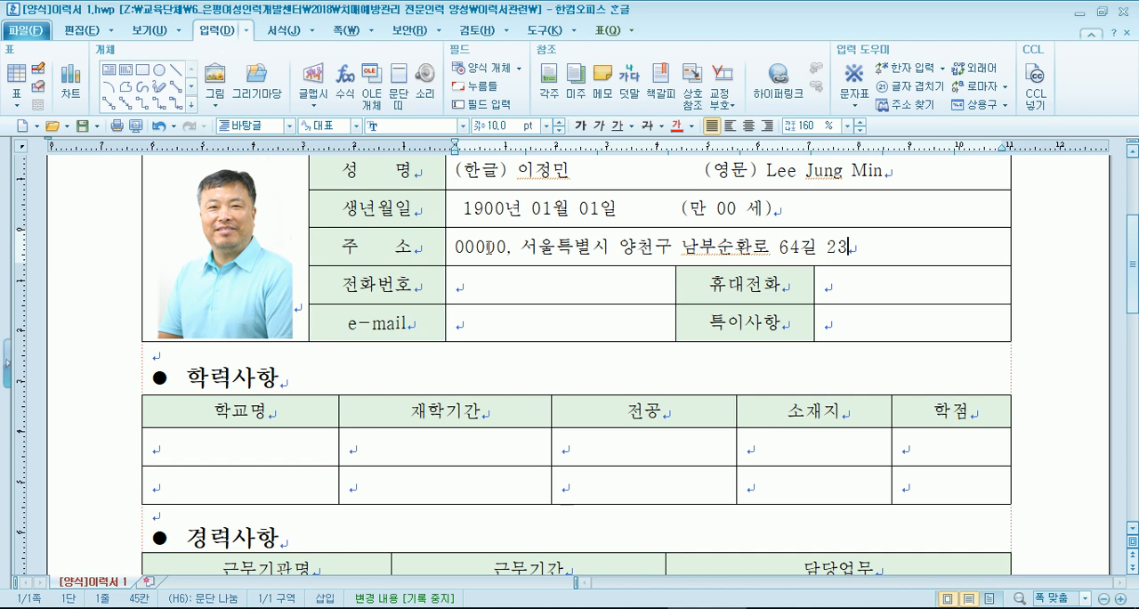
- Delete the building number and the space before it from the end of the address
key("Left")
key("Left")
key("Left")
key("Delete")
key("Delete")
key("Delete")
- Enter the applicant's e-mail address in the e-mail row
left_click(476, 330)
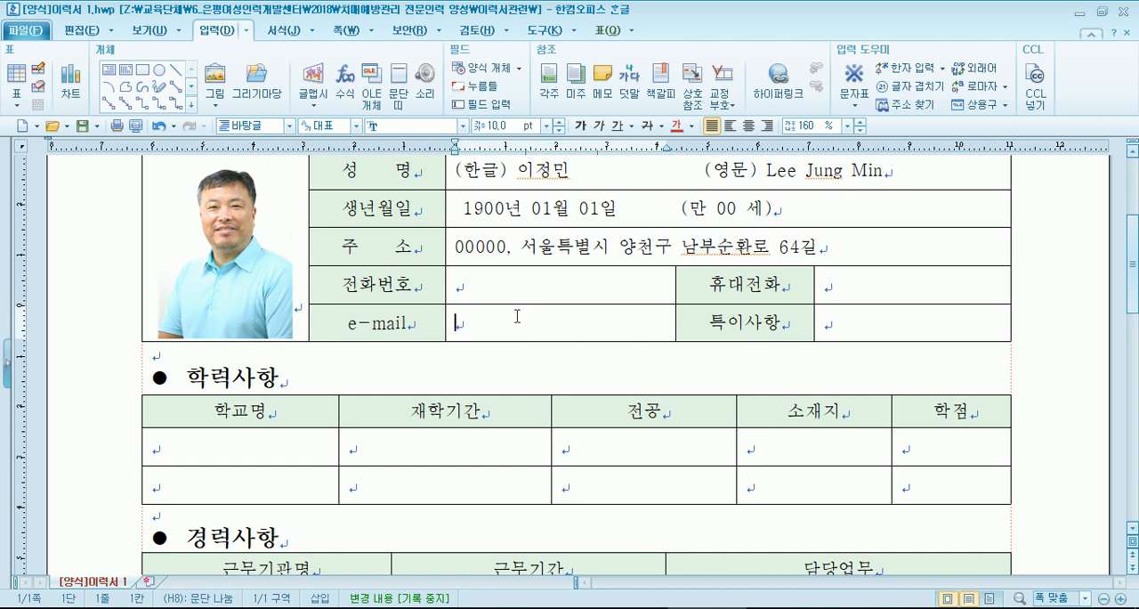
scroll(499, 313, "down", 1)
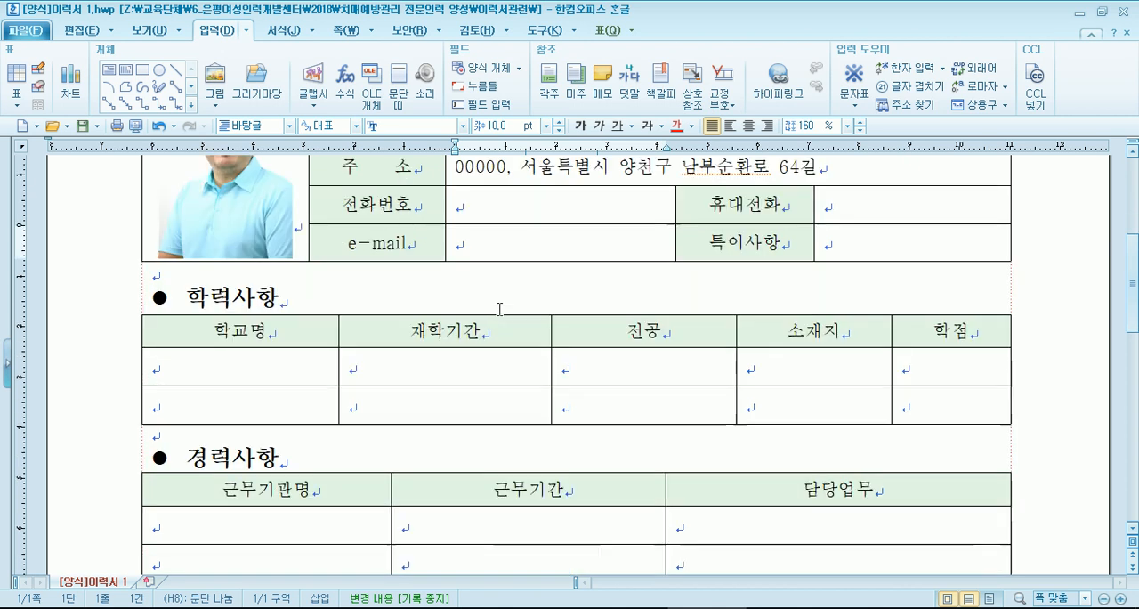
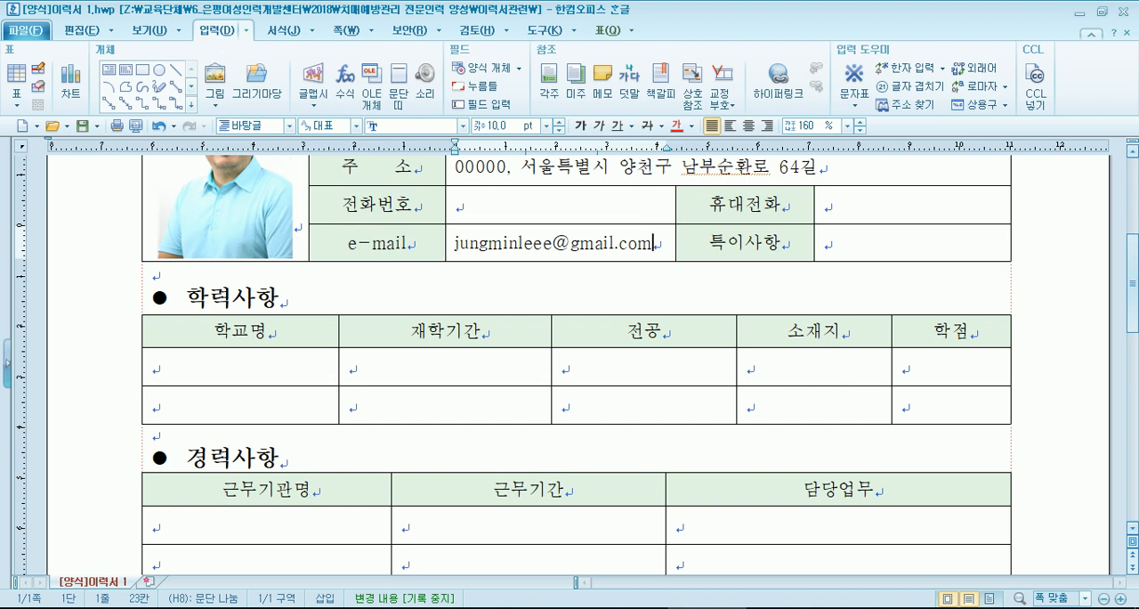
- Add a line break after the e-mail address, remove it, and undo these changes and the automatic link
key("Return")
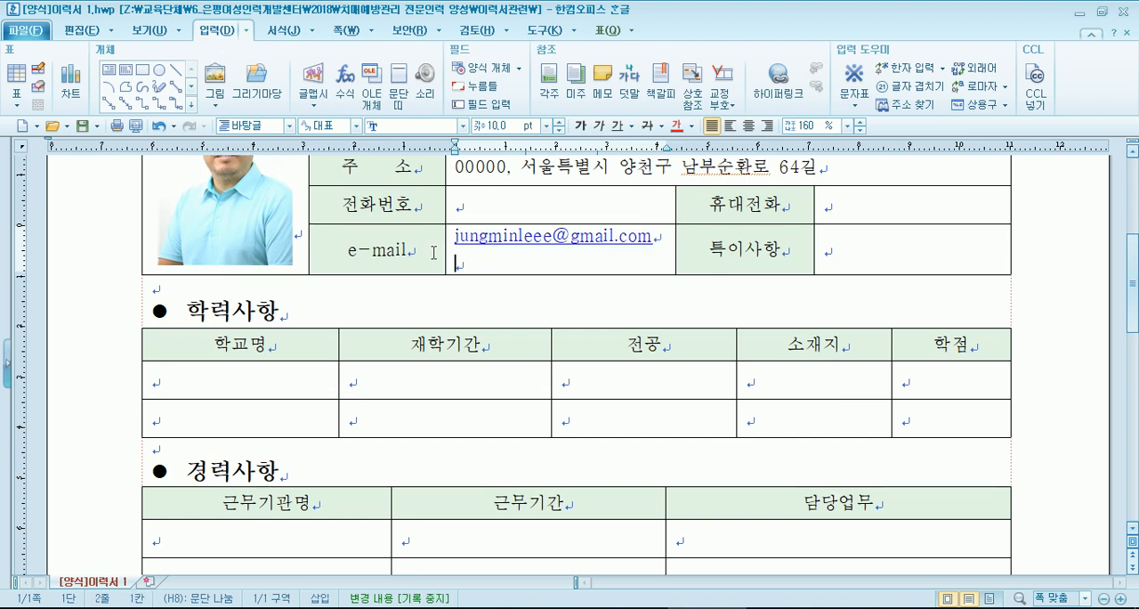
key("BackSpace")
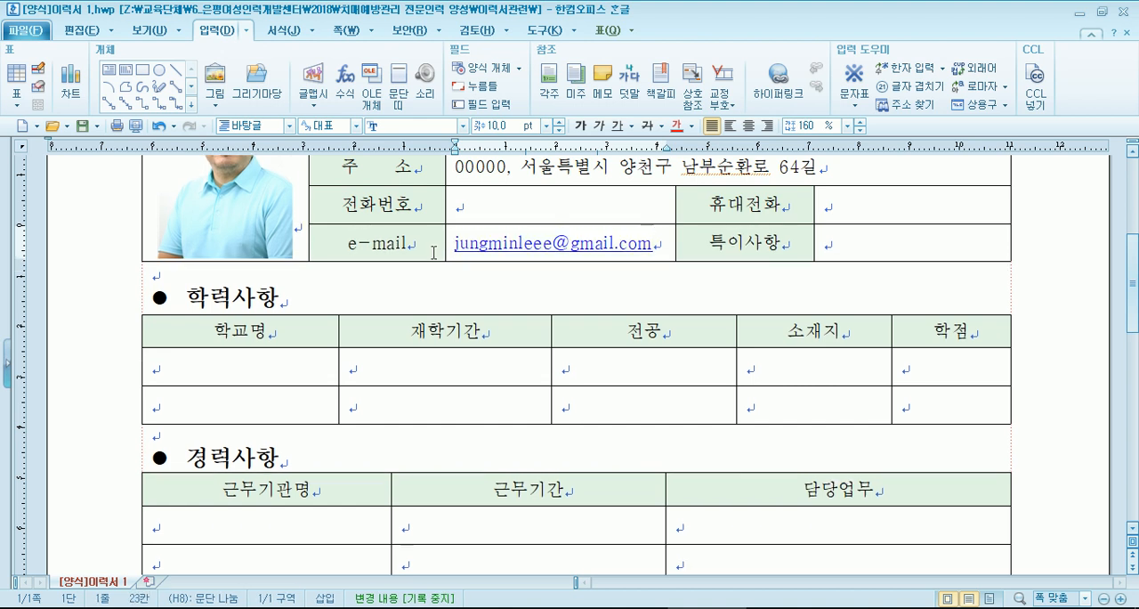
key("ctrl+z")
key("ctrl+z")
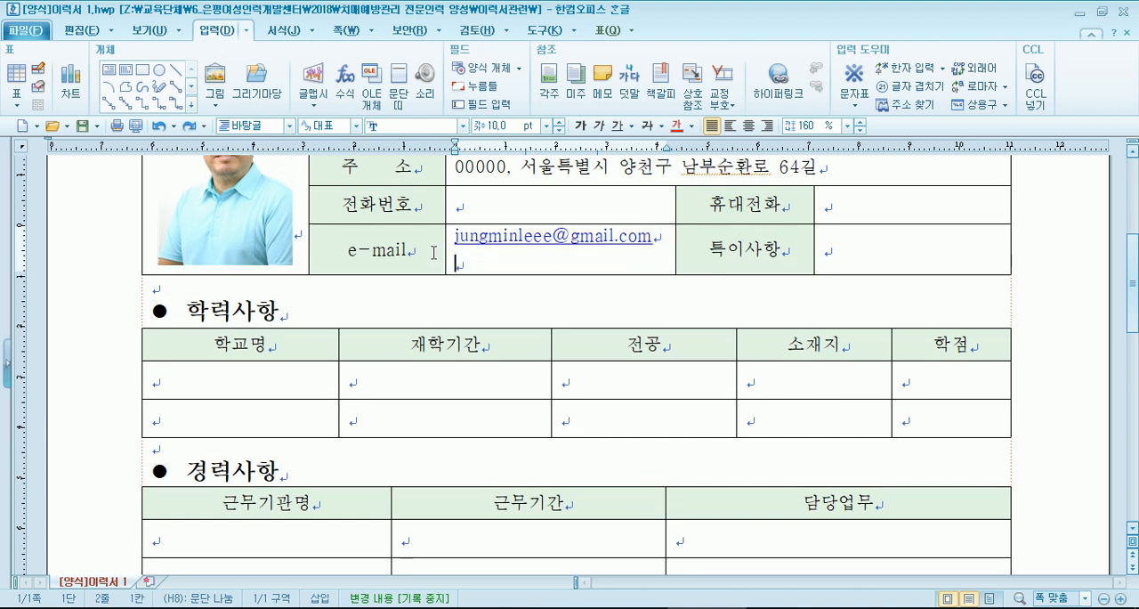
- Turn the e-mail address into a link without an extra line, try opening the link, and cancel the security warning
left_click(674, 246)
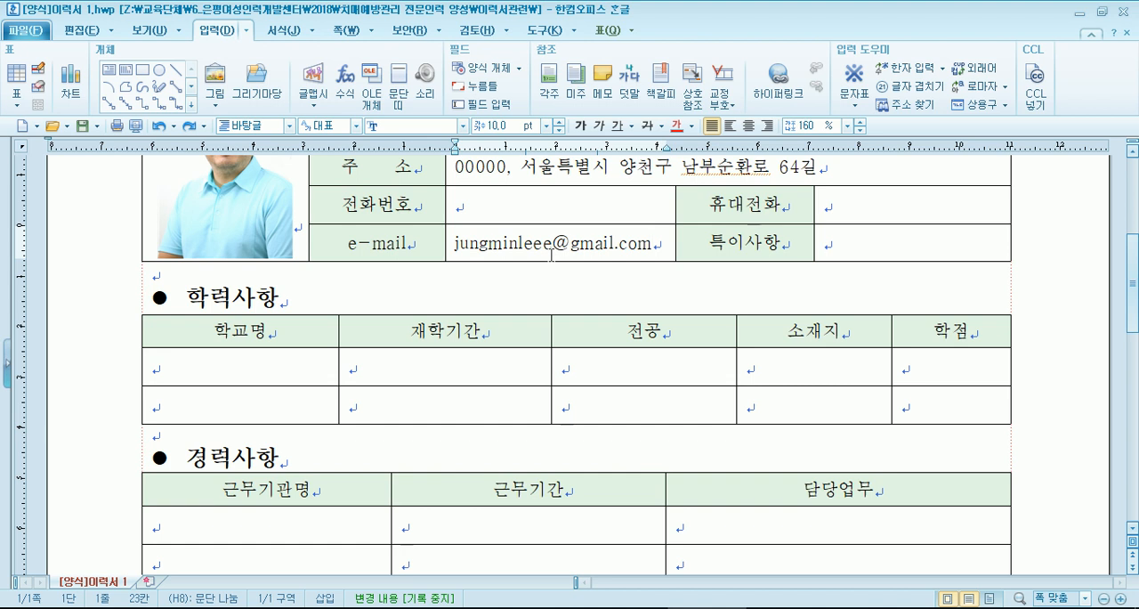
key("BackSpace")
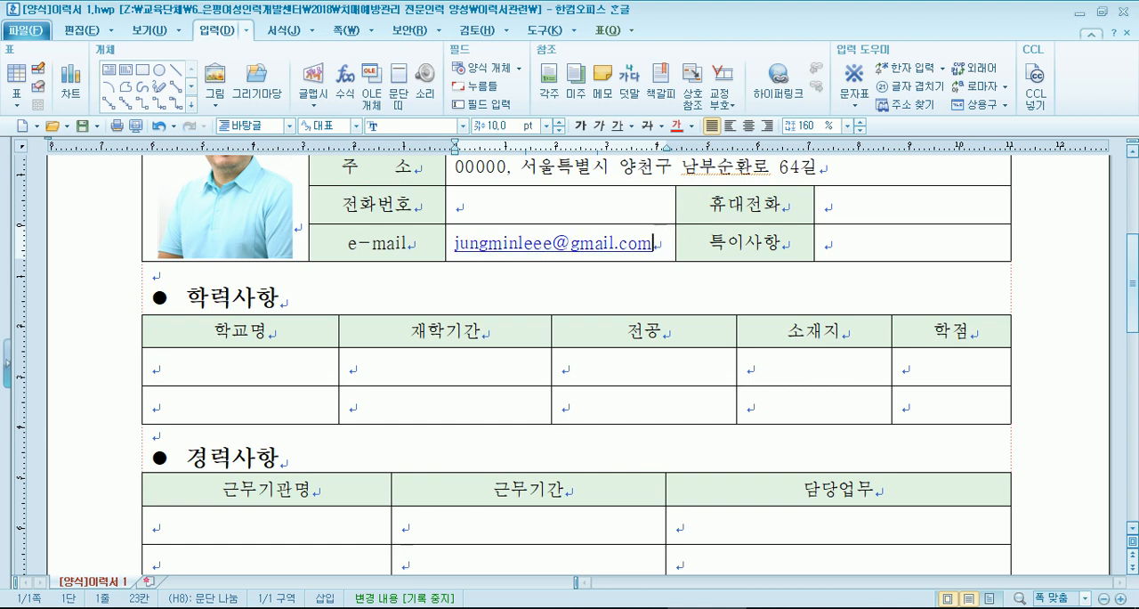
right_click(620, 248)
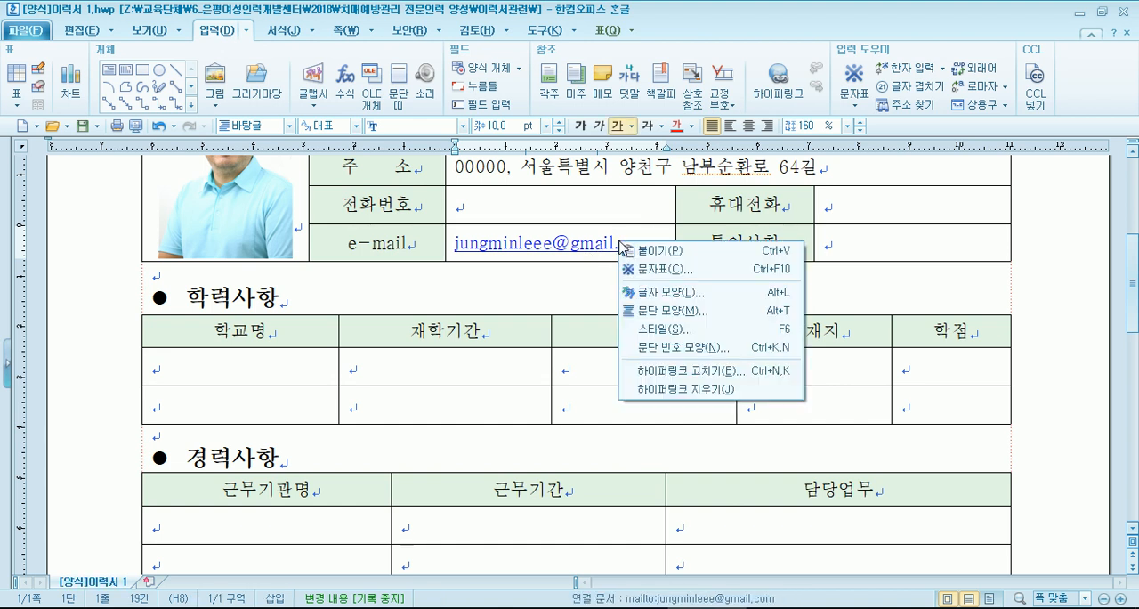
left_click(602, 258)
left_click(602, 258)
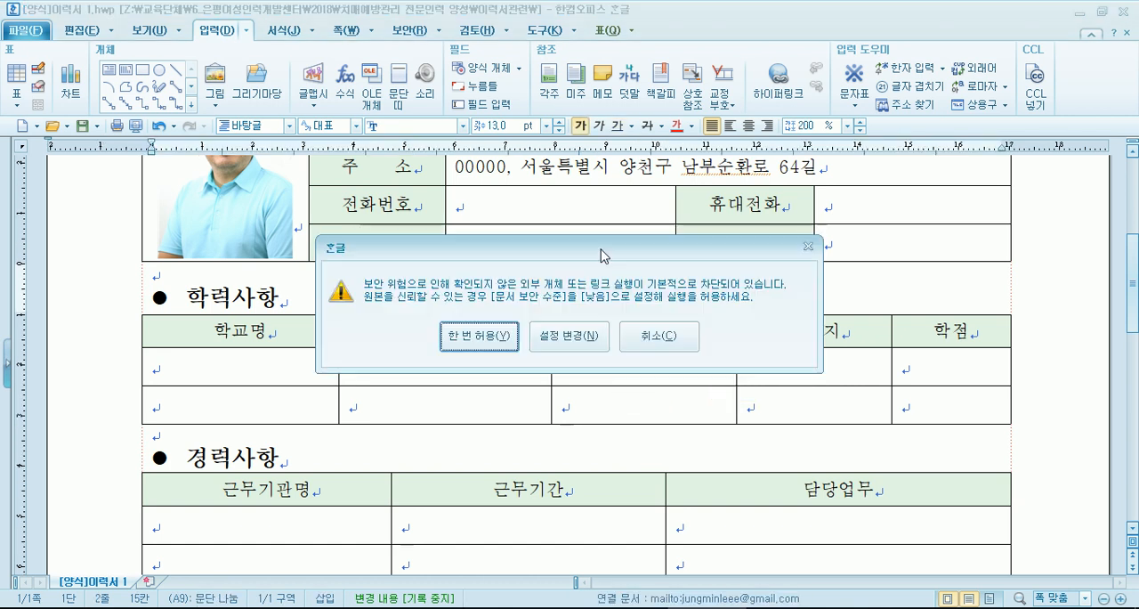
left_click(657, 335)
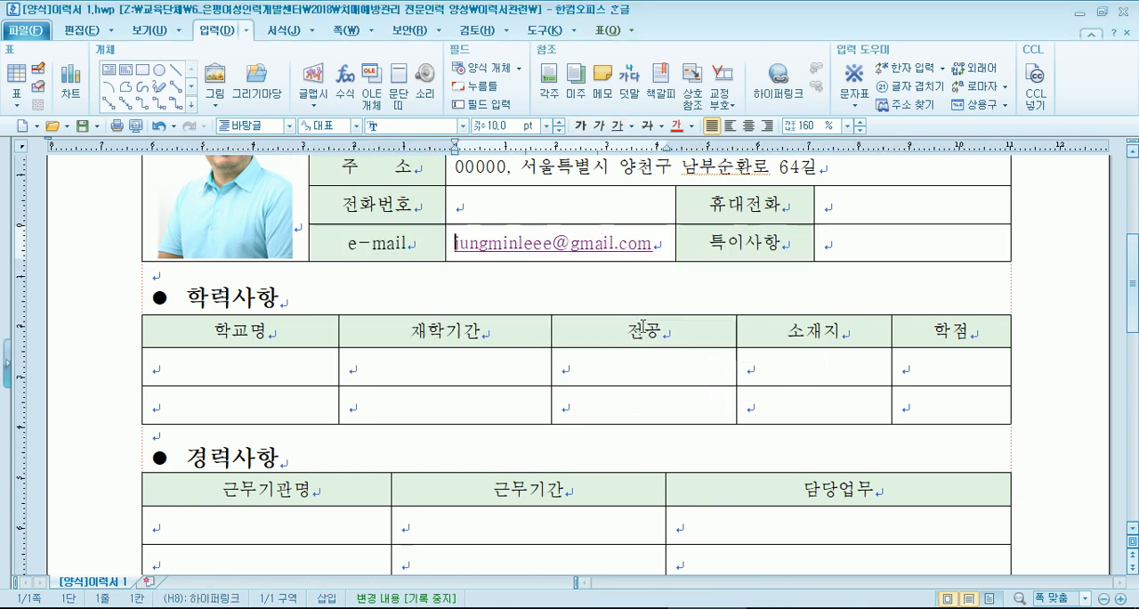
- Remove the hyperlink from the e-mail address
right_click(551, 252)
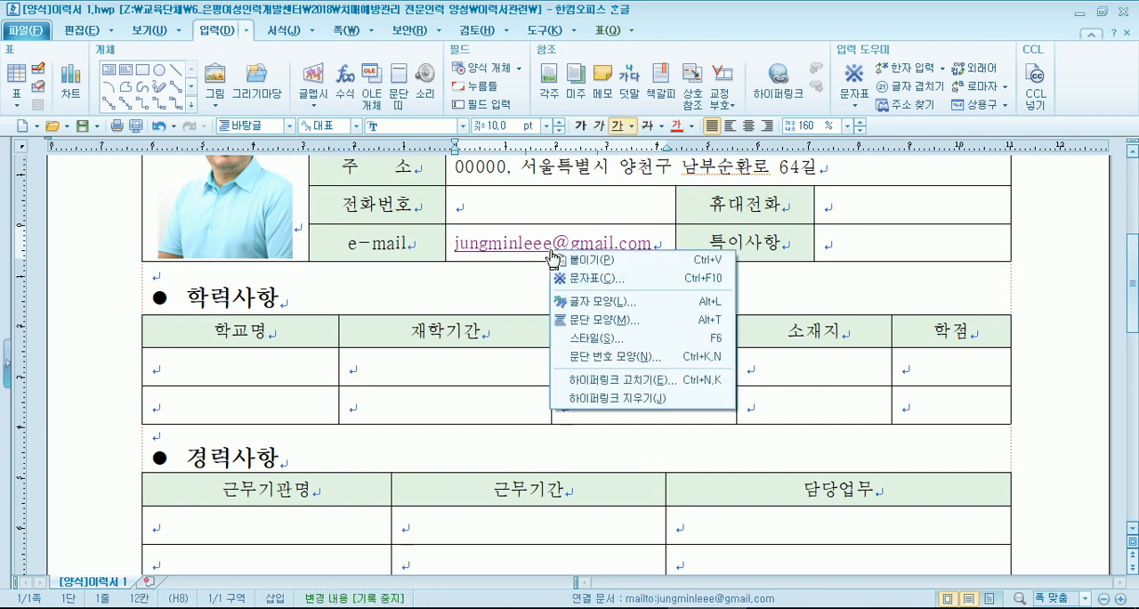
left_click(613, 398)
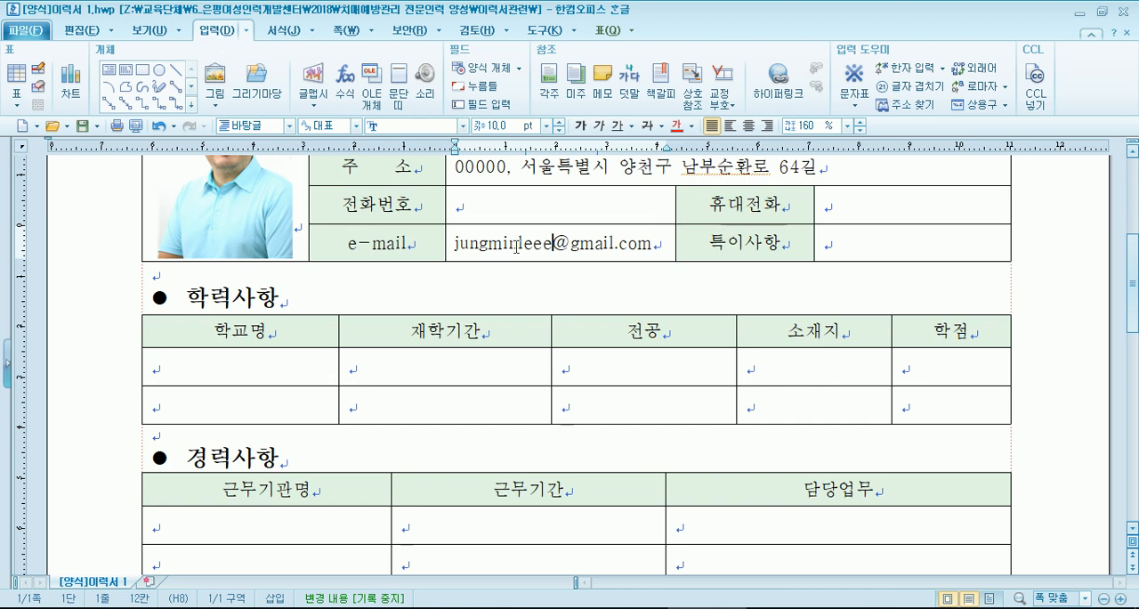
left_click(653, 242)
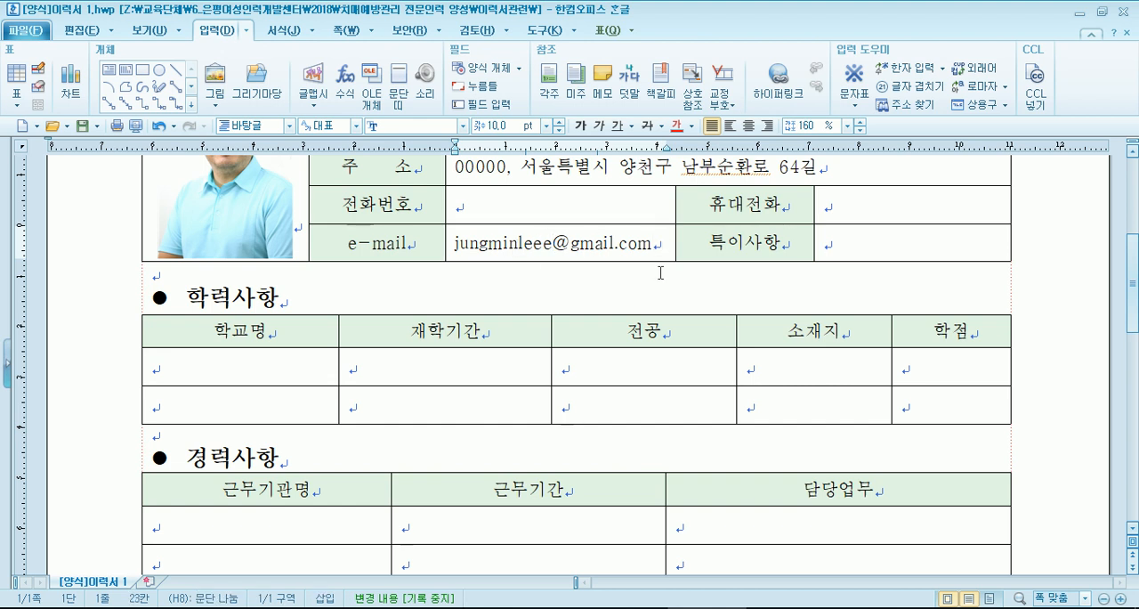
left_click(518, 242)
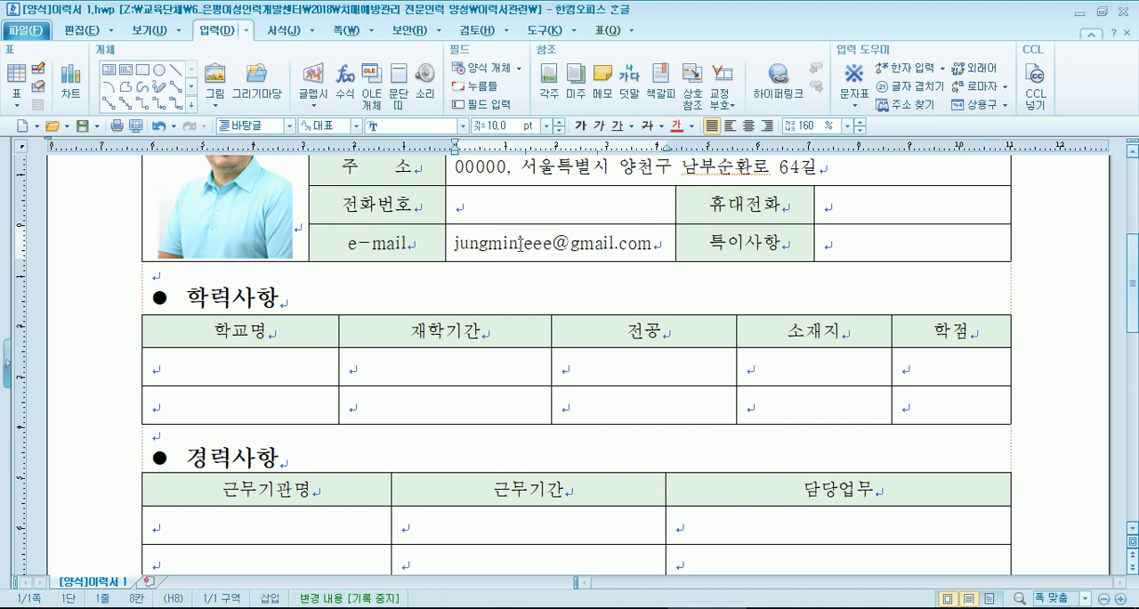
left_click(659, 240)
left_click(553, 243)
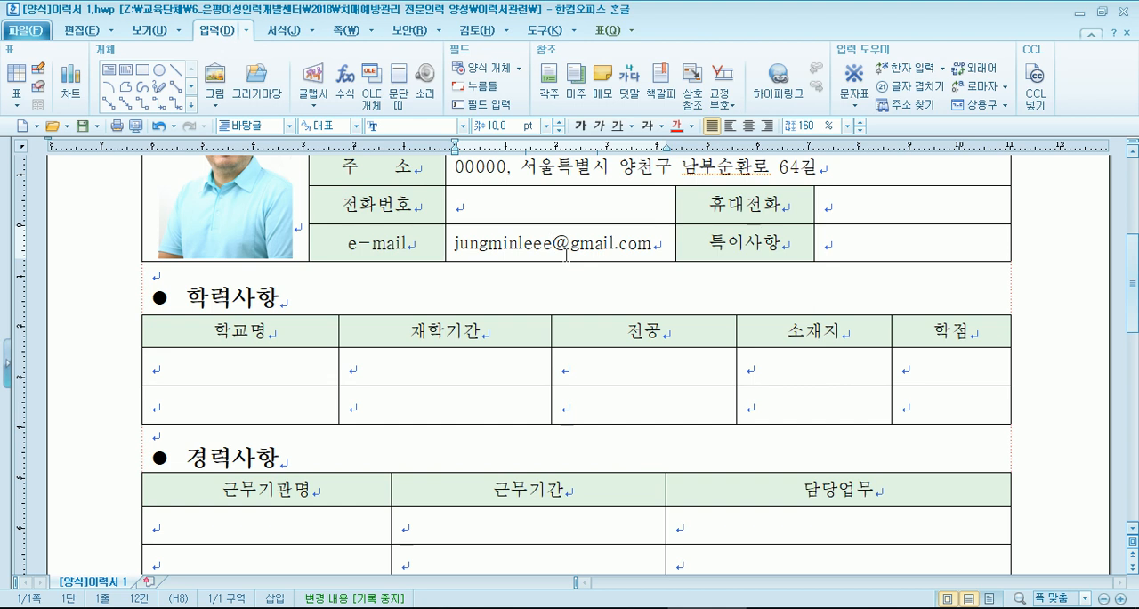
key("Tab")
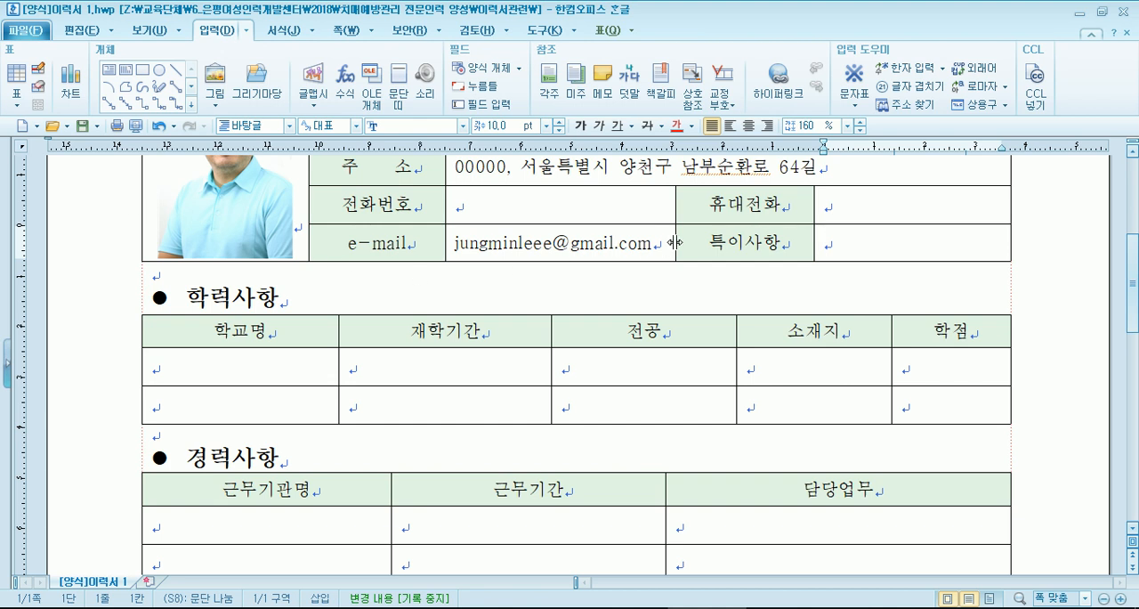
key("Down")
type("ㄴ무")
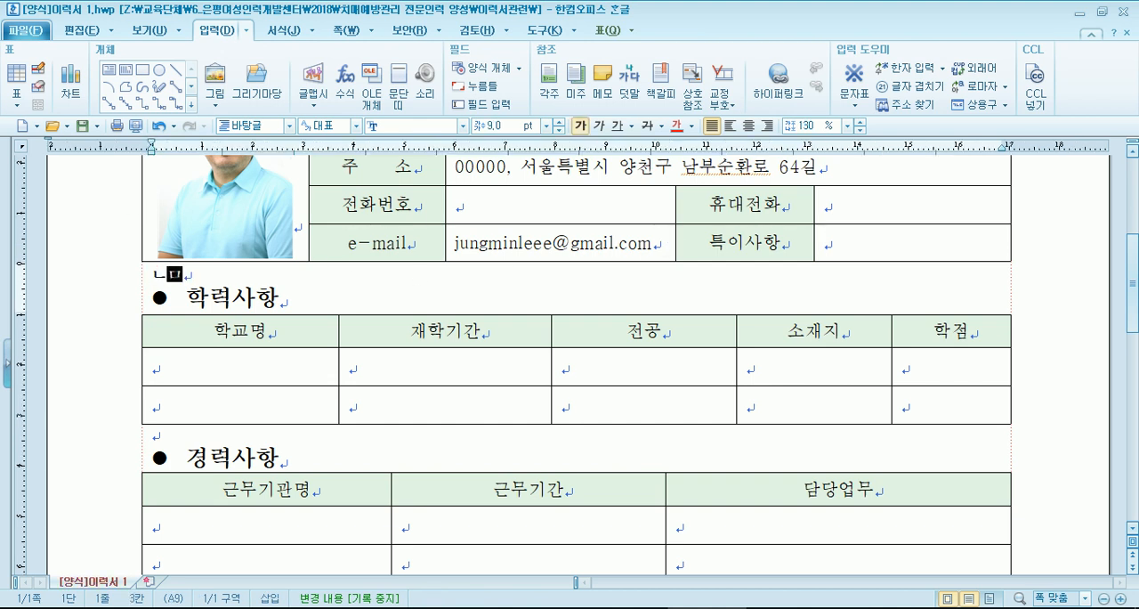
key("ctrl+z")
key("ctrl+z")
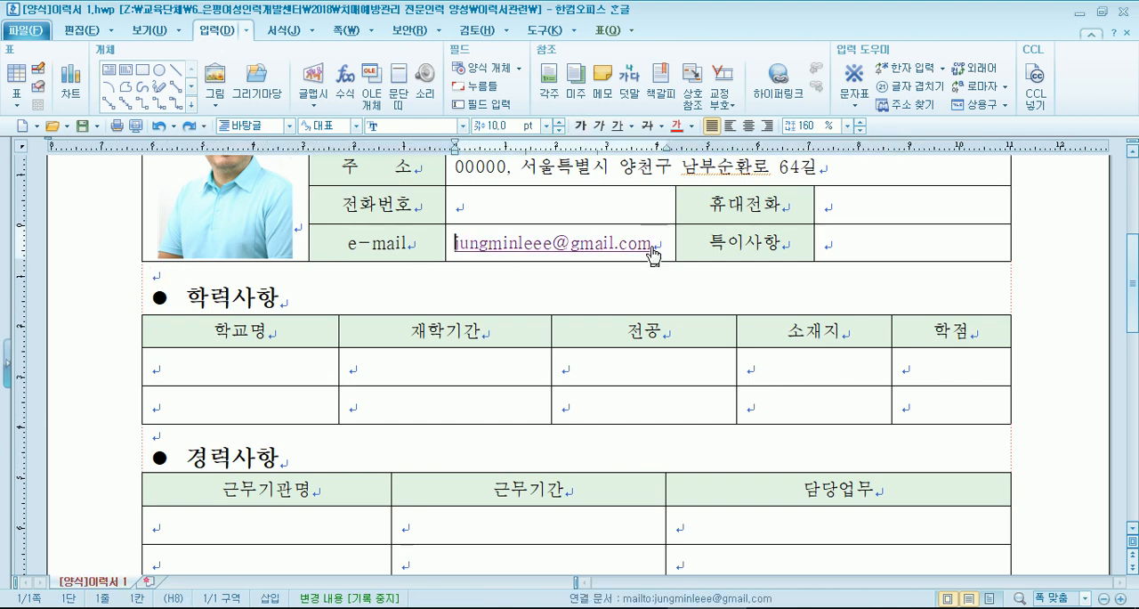
- Delete the linked e-mail address and enter a different account name followed by the @ sign
key("shift+End")
key("Delete")
type("ㄴ")
key("BackSpace")
key("Hangul")
type("sn")
key("BackSpace")
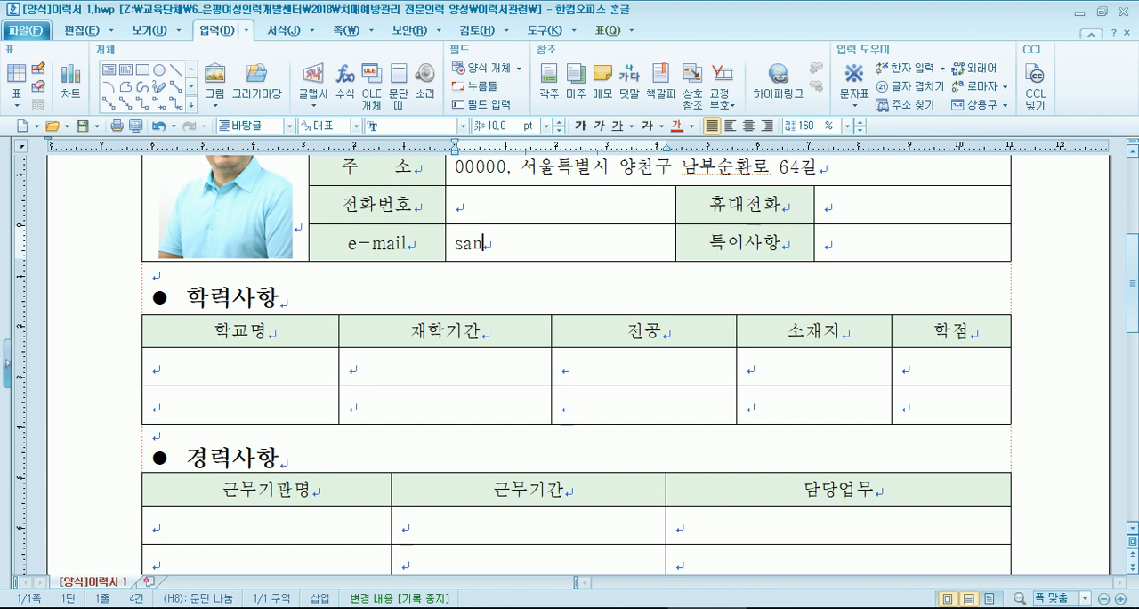
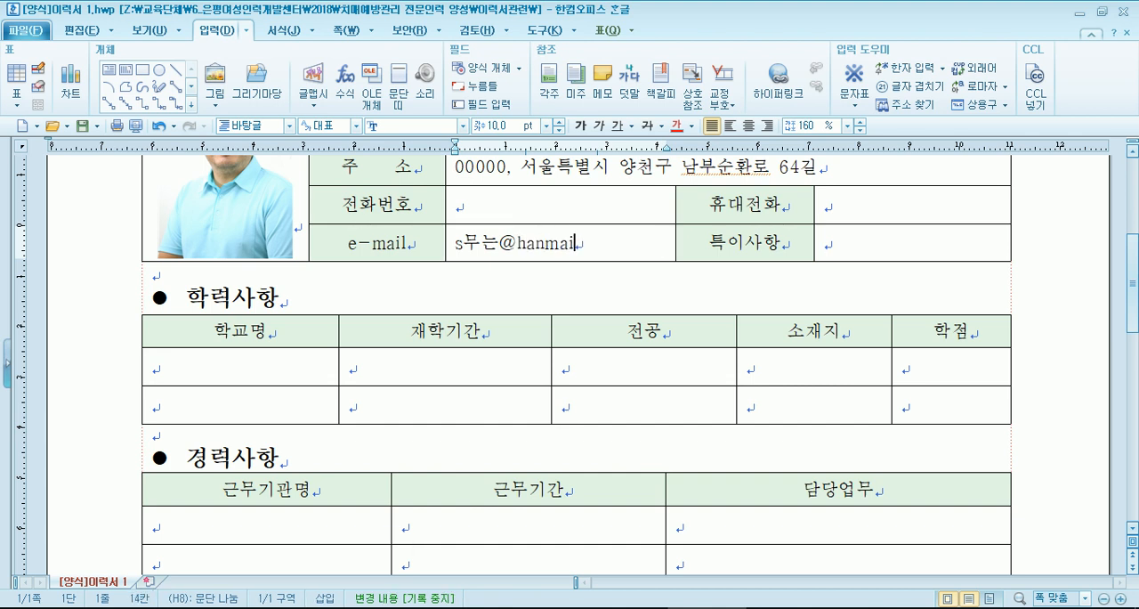
- Complete the e-mail address with the domain naver.com
key("BackSpace")
key("BackSpace")
key("BackSpace")
key("BackSpace")
key("BackSpace")
key("BackSpace")
key("BackSpace")
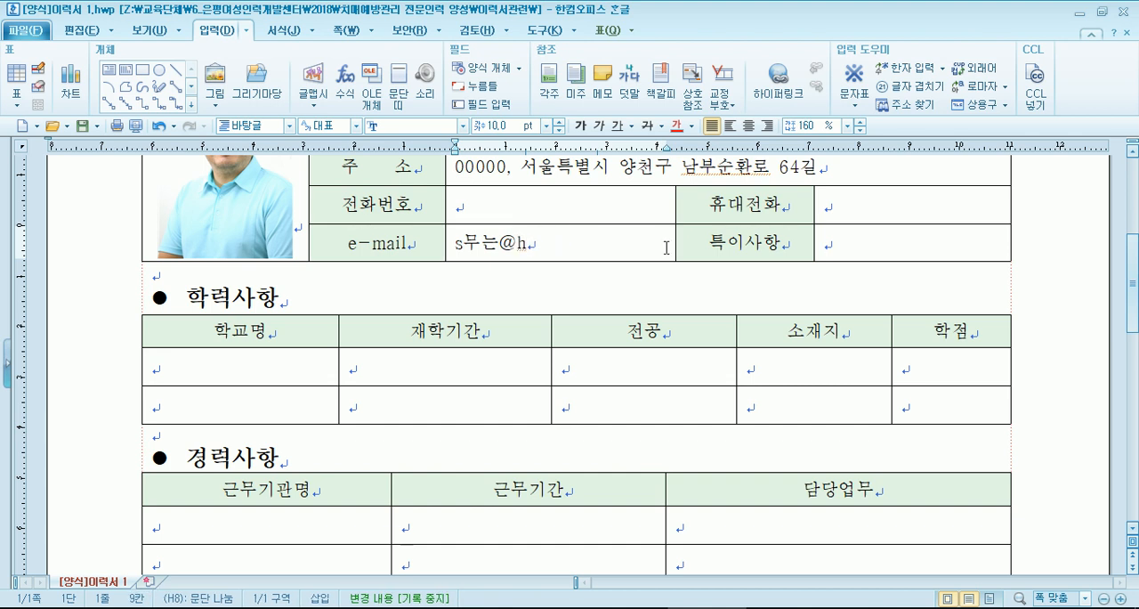
type("naver.com")
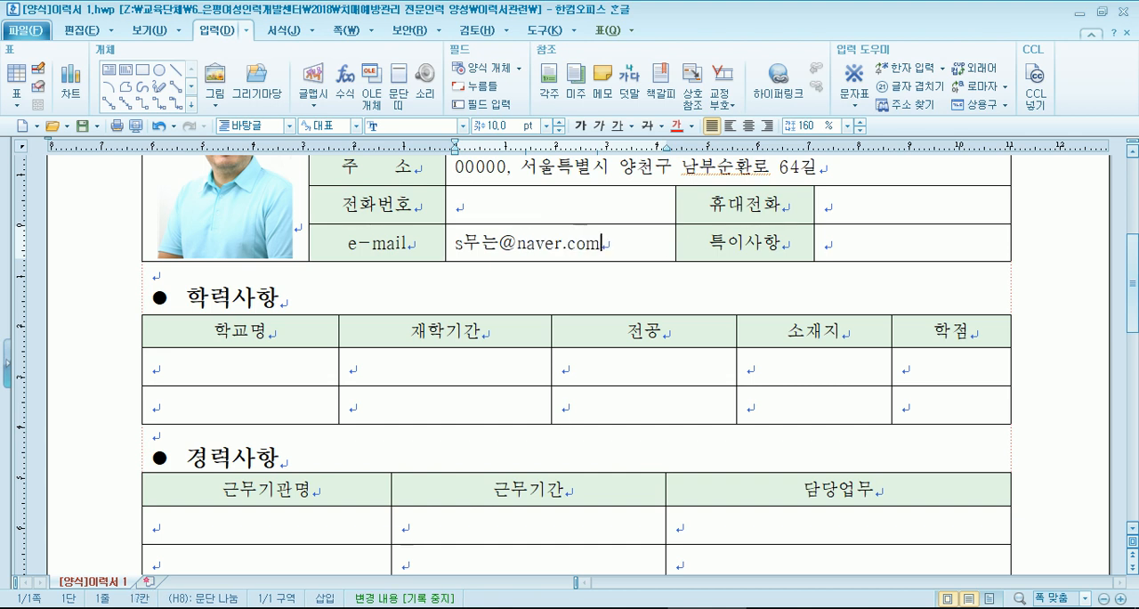
- Replace the account name before the @ sign in the e-mail address and remove the duplicate @ sign
left_click_drag(499, 243, 517, 244)
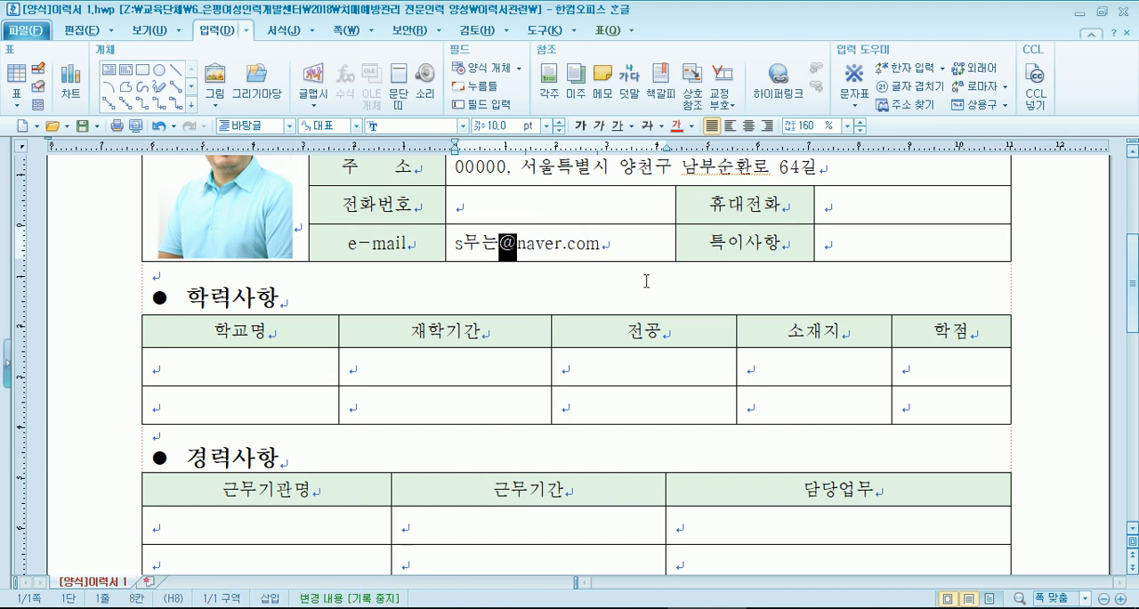
key("Left")
key("Left")
key("BackSpace")
key("BackSpace")
key("BackSpace")
type("s")
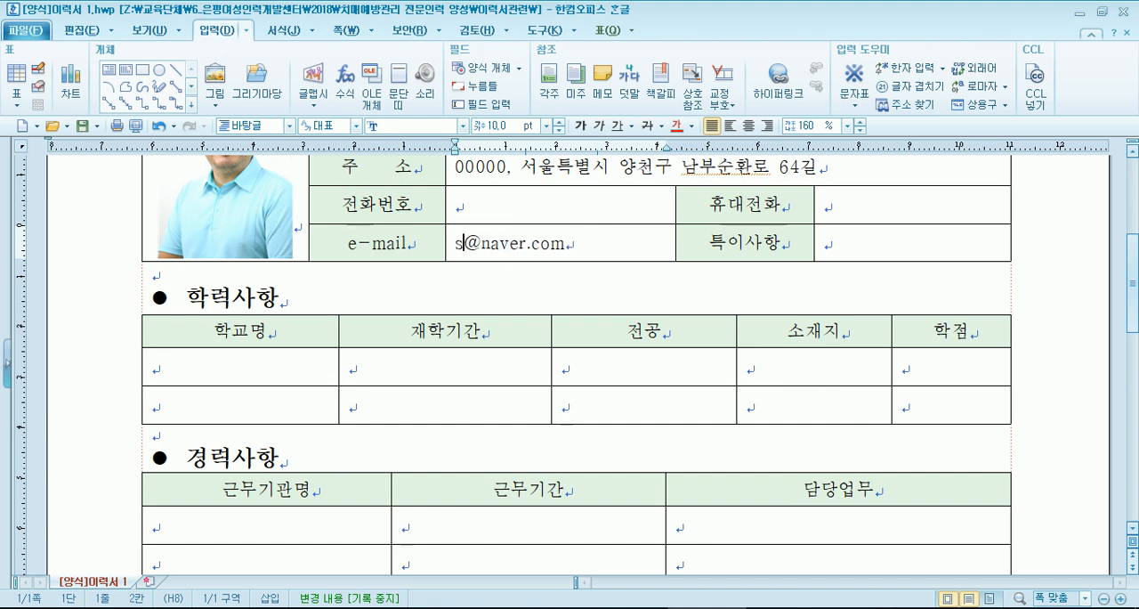
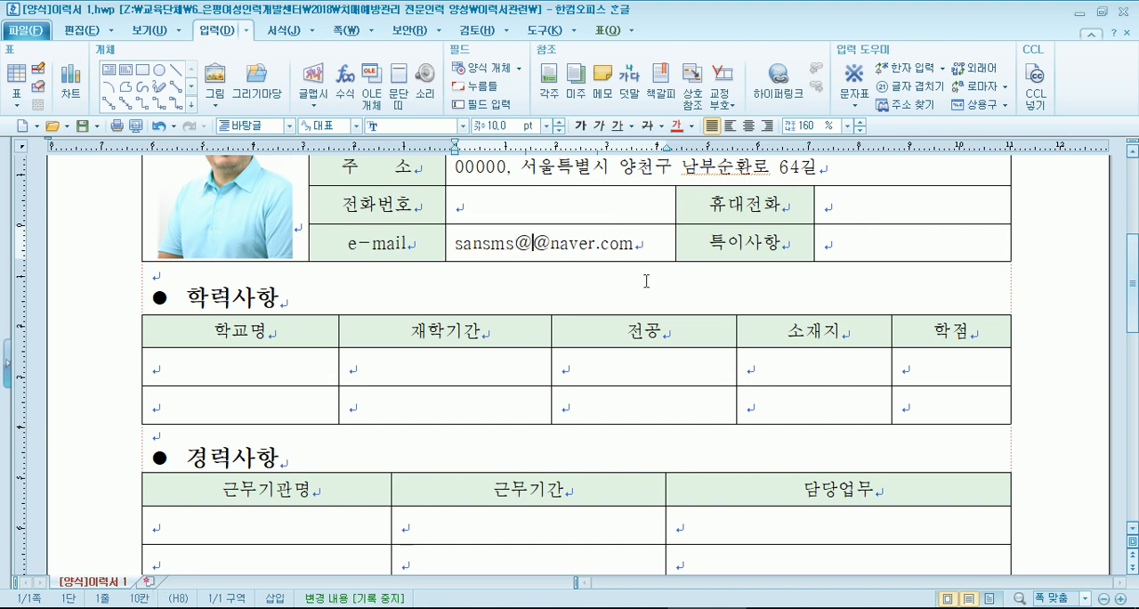
key("Left")
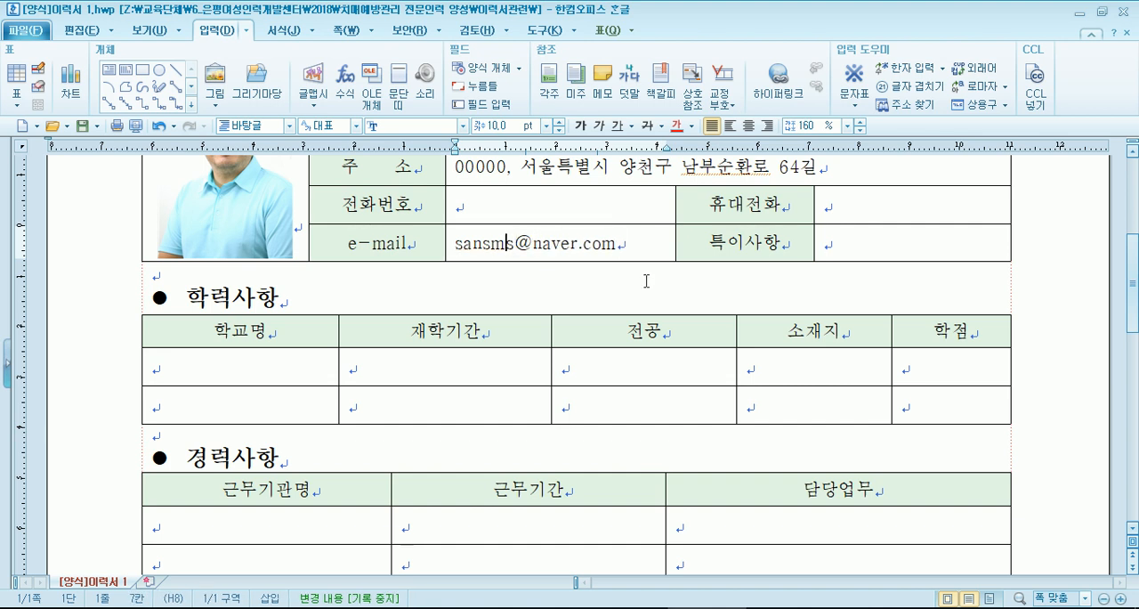
left_click(855, 249)
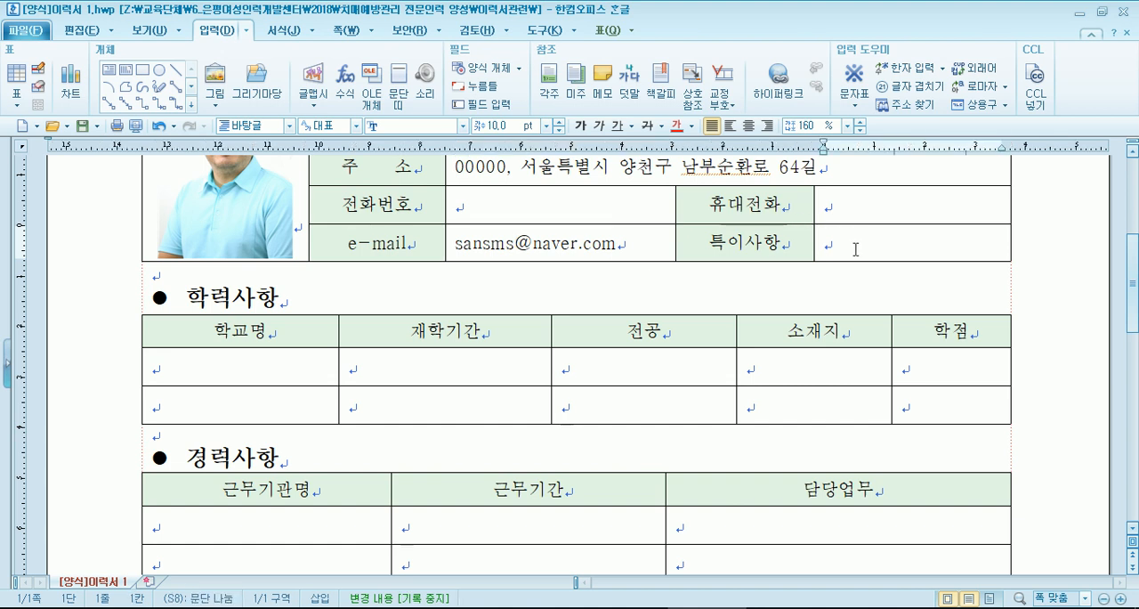
left_click(627, 246)
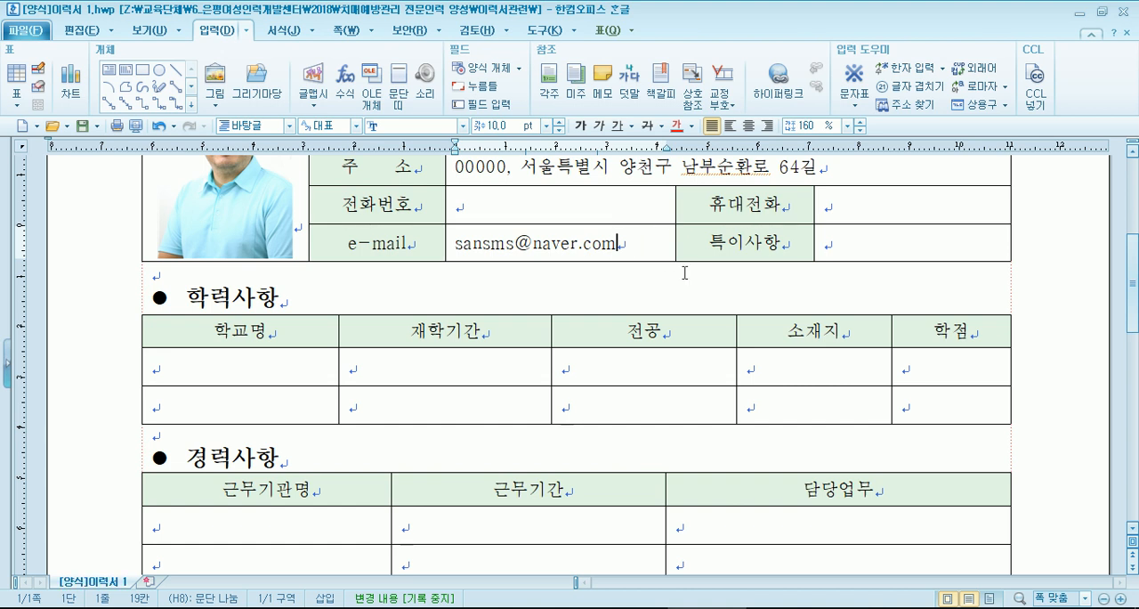
- Try entering "친구야 good" in the 특이사항 cell and clear the cell
left_click(875, 247)
type("clsrndi")
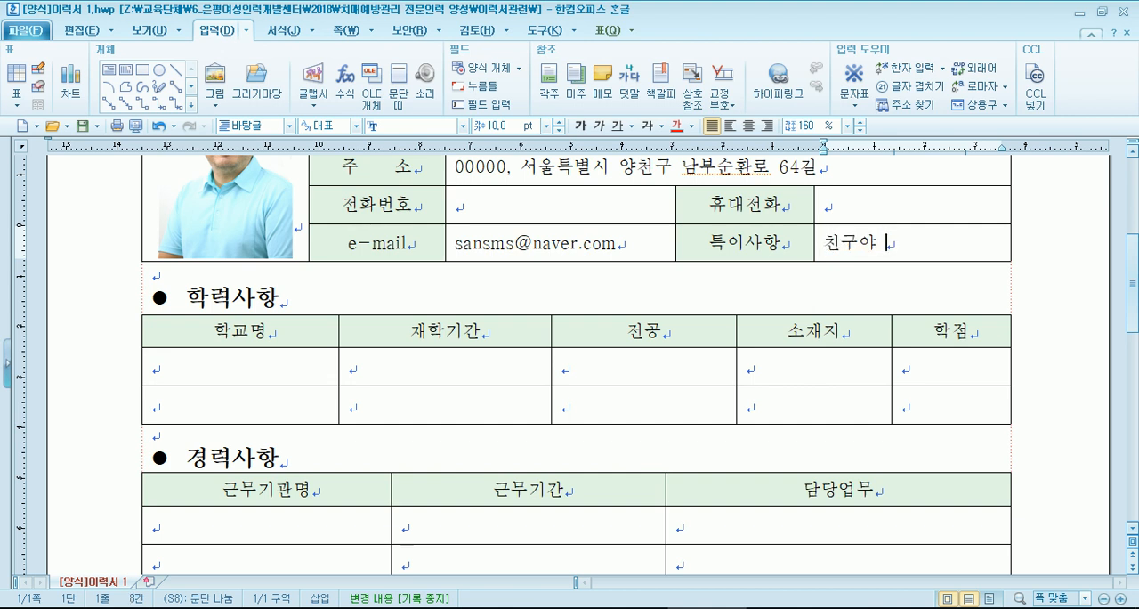
type(" 해ㅇ")
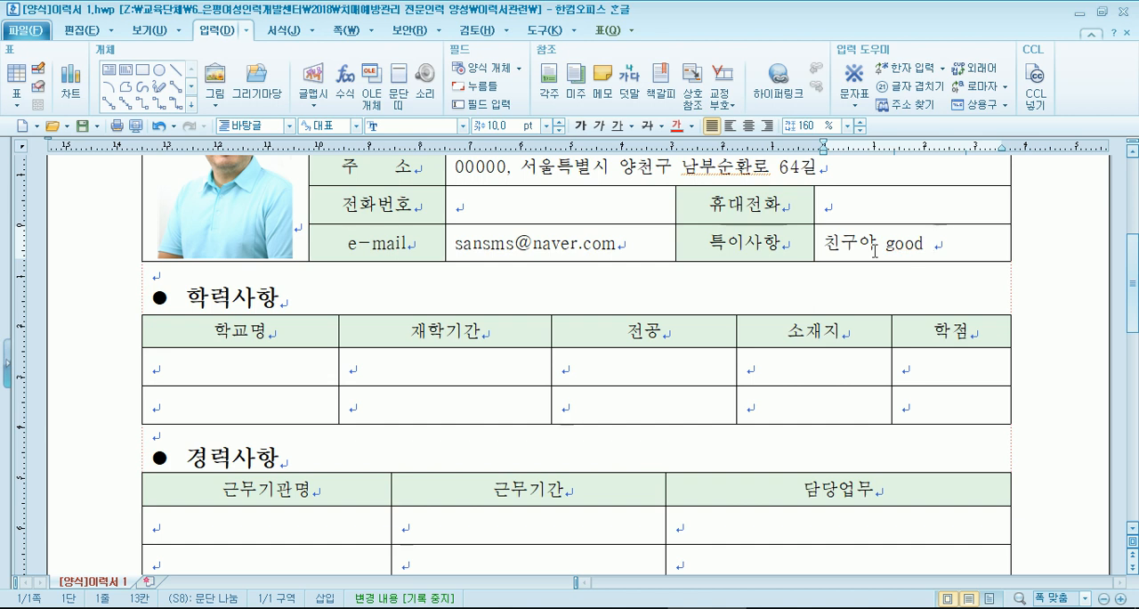
key("shift+Home")
key("BackSpace")
- Replace the account name in the e-mail cell with the applicant's new e-mail account name, keeping the naver.com domain
key("Left")
key("Left")
key("Left")
key("Left")
key("Left")
key("Left")
key("Home")
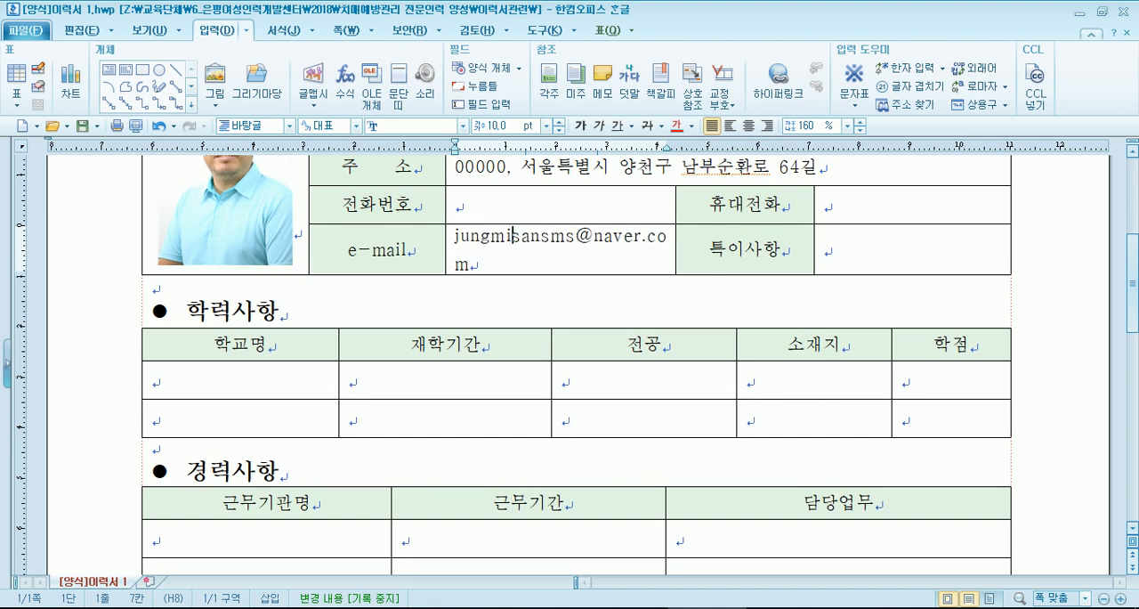
key("Delete")
key("Delete")
key("Delete")
key("Delete")
key("Delete")
key("Delete")
type("eee")
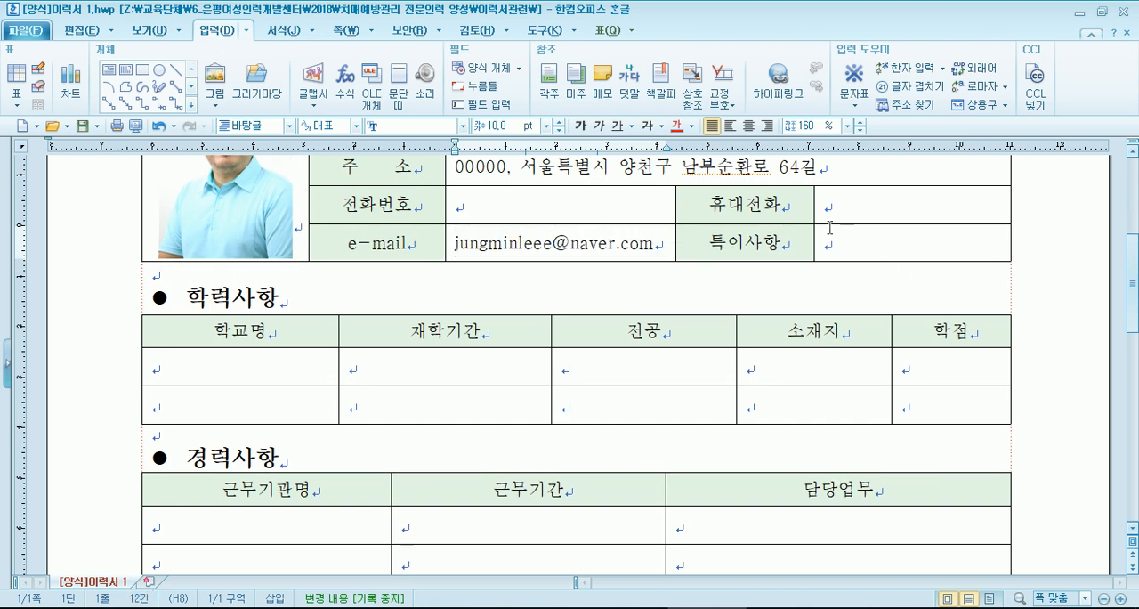
- Enter the applicant's landline number in the 전화번호 cell
left_click(567, 201)
left_click(870, 218)
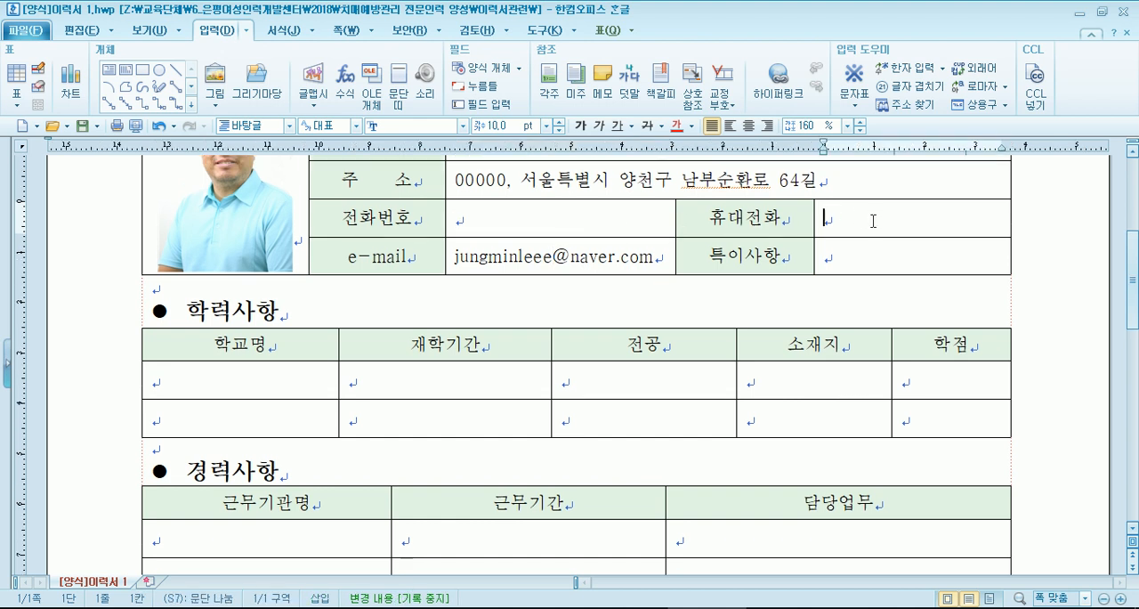
left_click(555, 225)
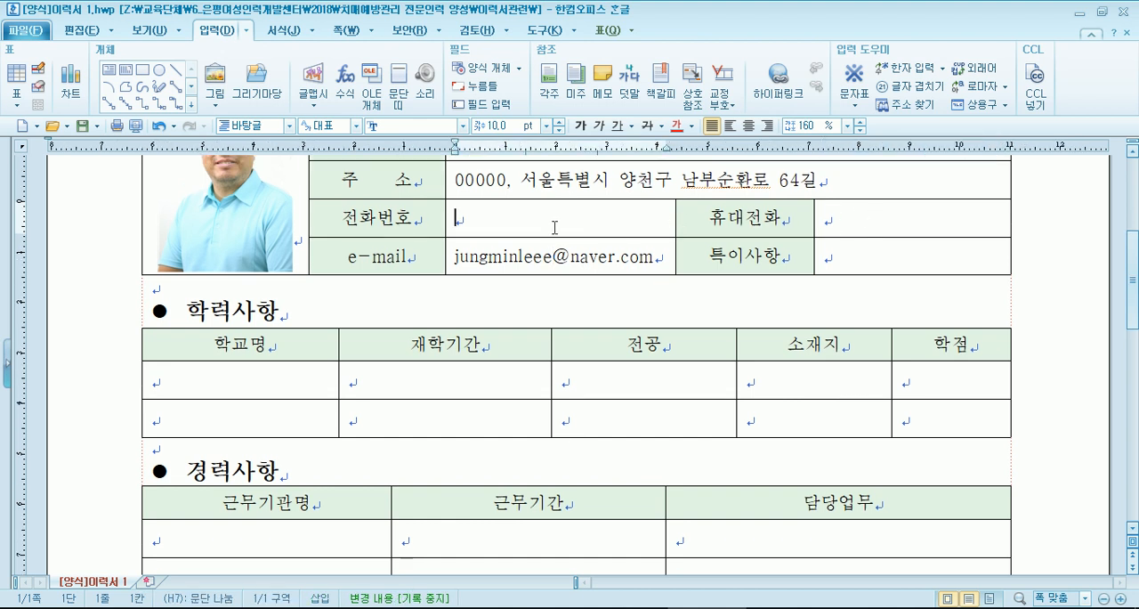
type("02-0000-1111")
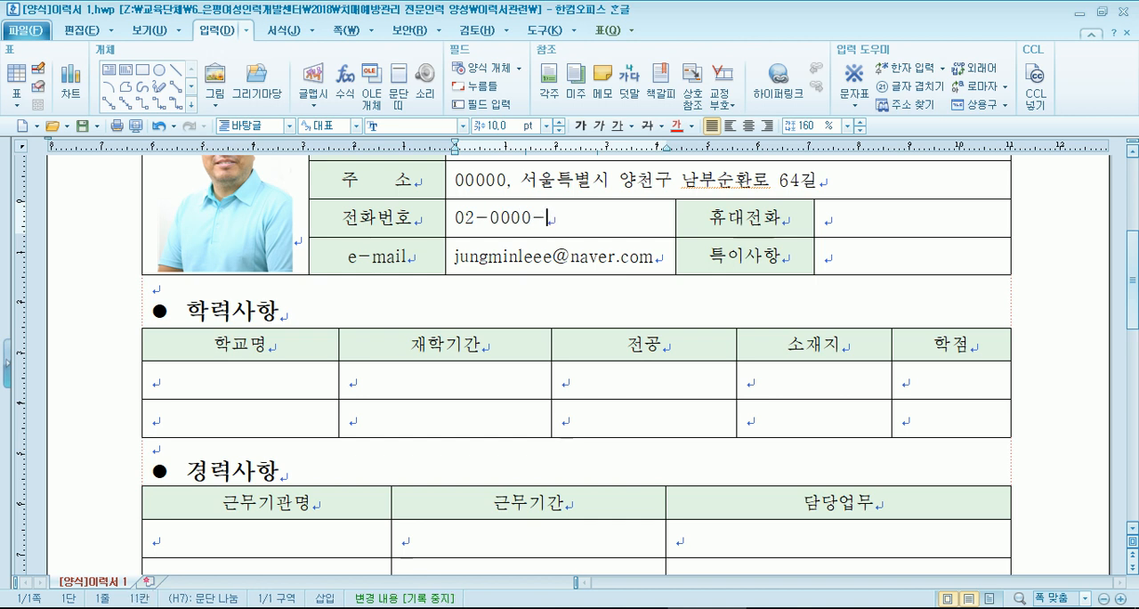
- Enter the applicant's mobile number in the 휴대전화 cell
key("Tab")
key("Tab")
type("010-1234-0000")
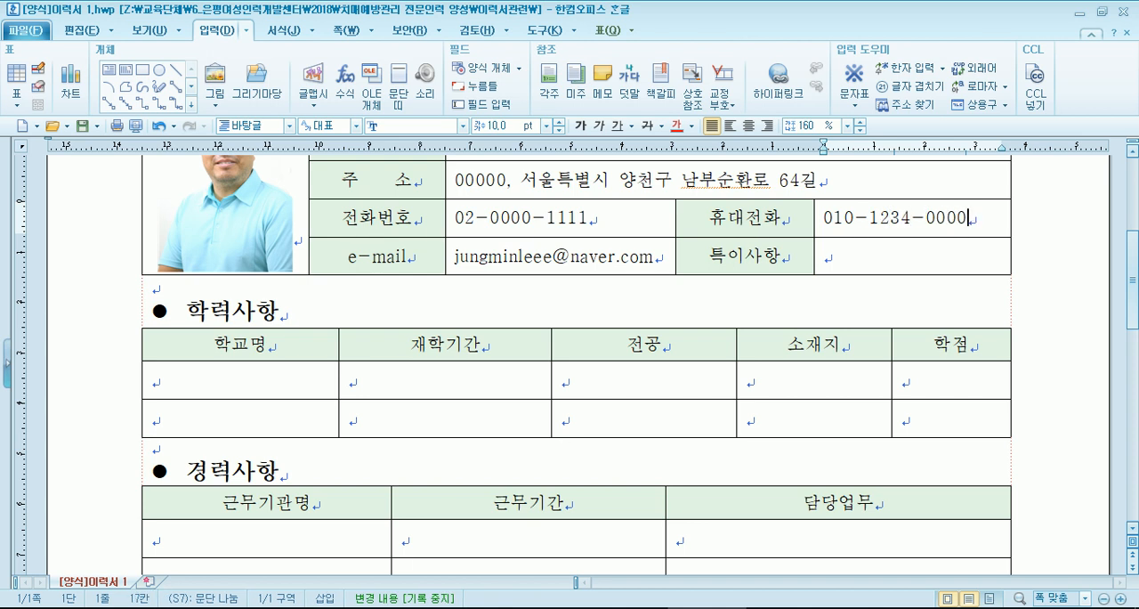
- Try entering "전직 발레리노" as the 특이사항 entry and delete the text
key("Down")
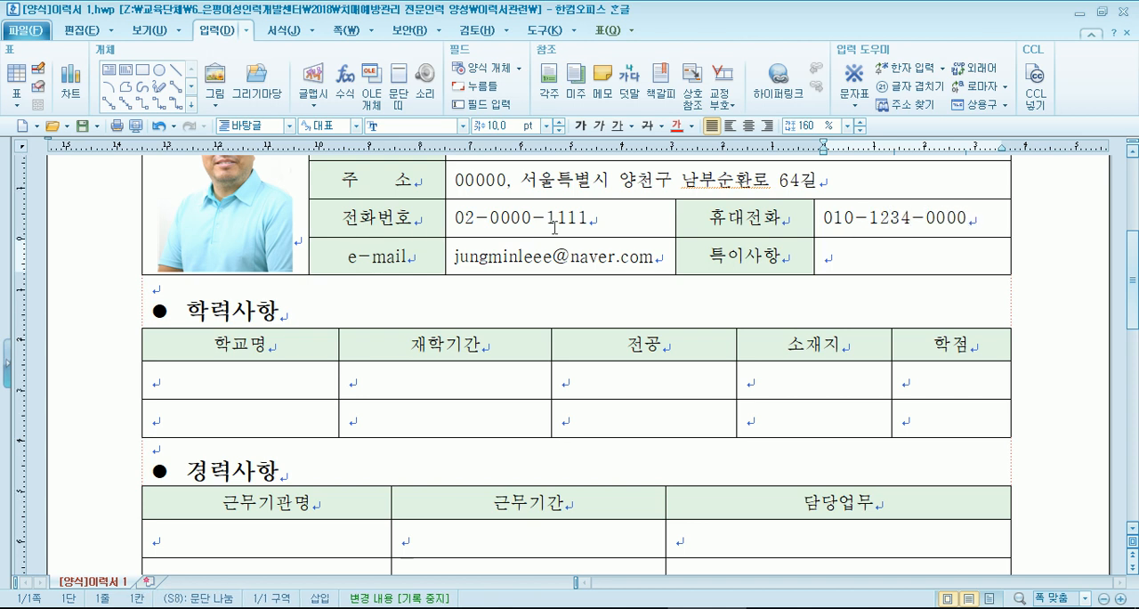
type("wjswl")
type("직 발레")
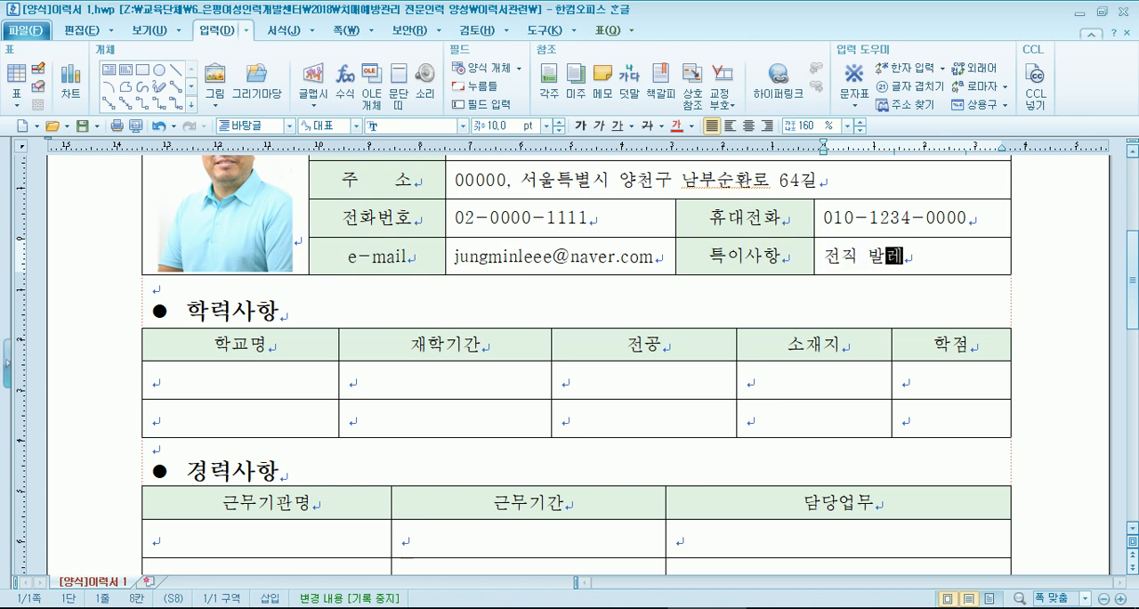
type("리노")
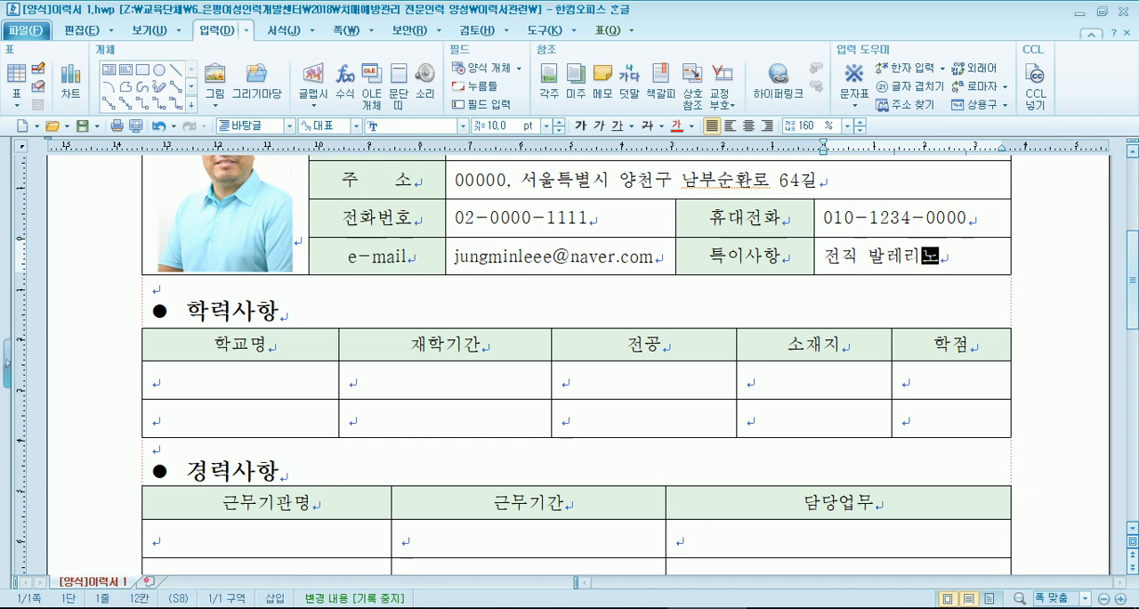
key("shift+Home")
key("Delete")
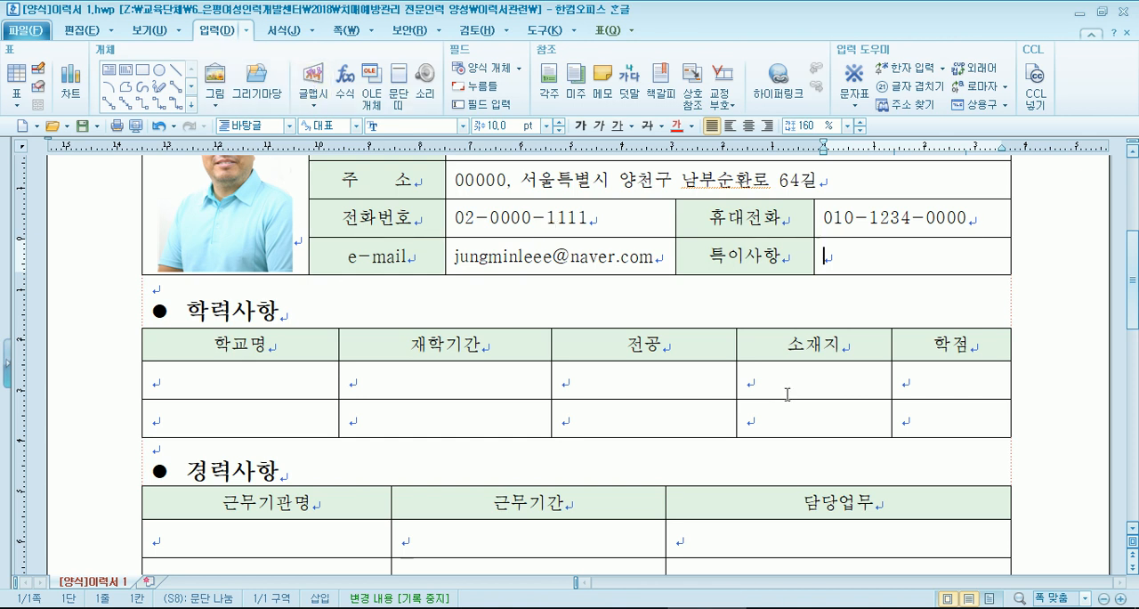
- Enter OO고등학교 as the school name in the first row of the 학력사항 table
left_click(920, 383)
scroll(885, 380, "down", 1)
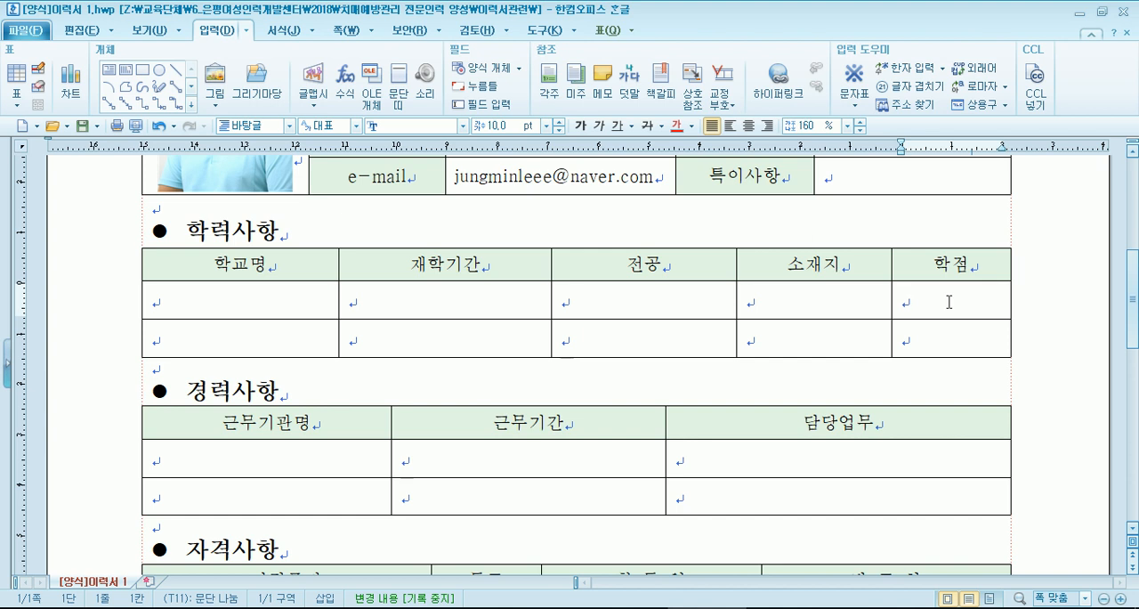
left_click(232, 294)
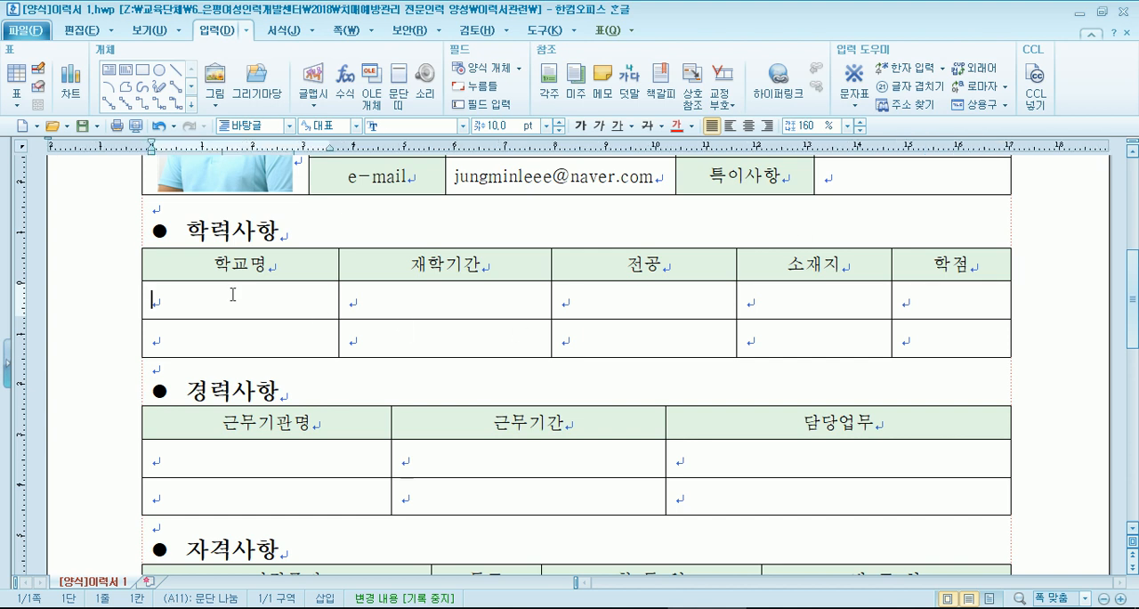
type("OO고등")
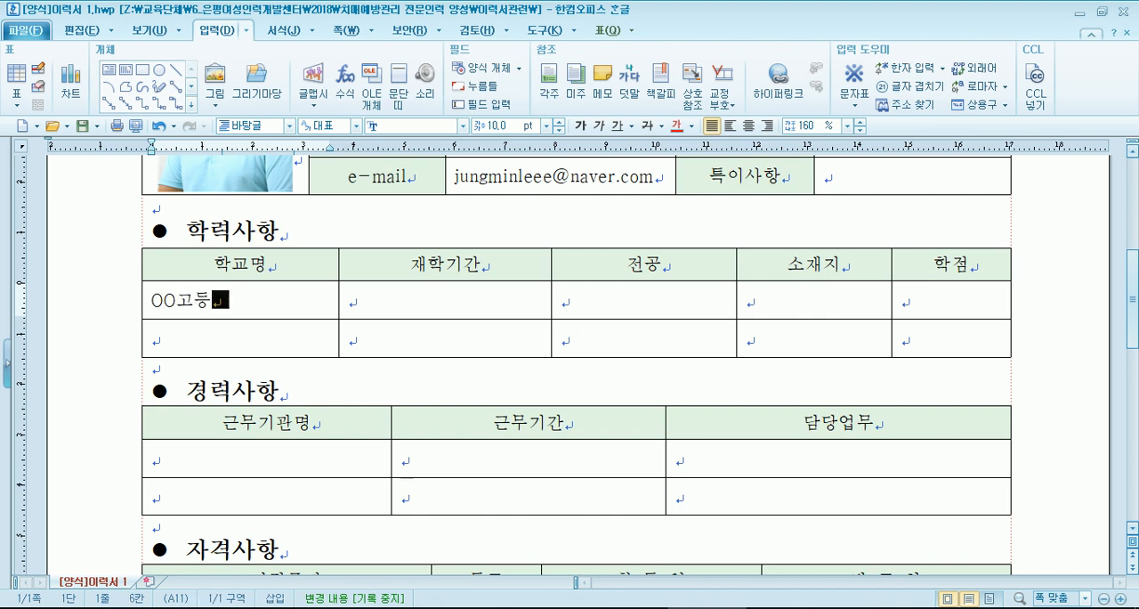
type("학교")
- Enter 1980~1983 as the high school's attendance period (재학기간)
key("Tab")
type("1980")
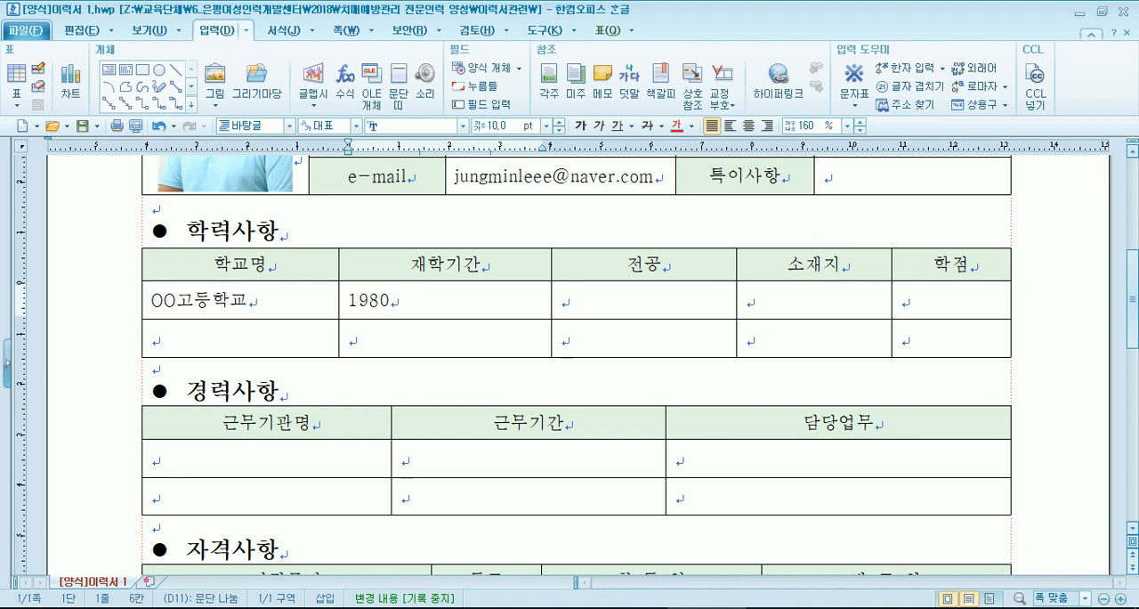
type("-.")
key("BackSpace")
type("~1983")
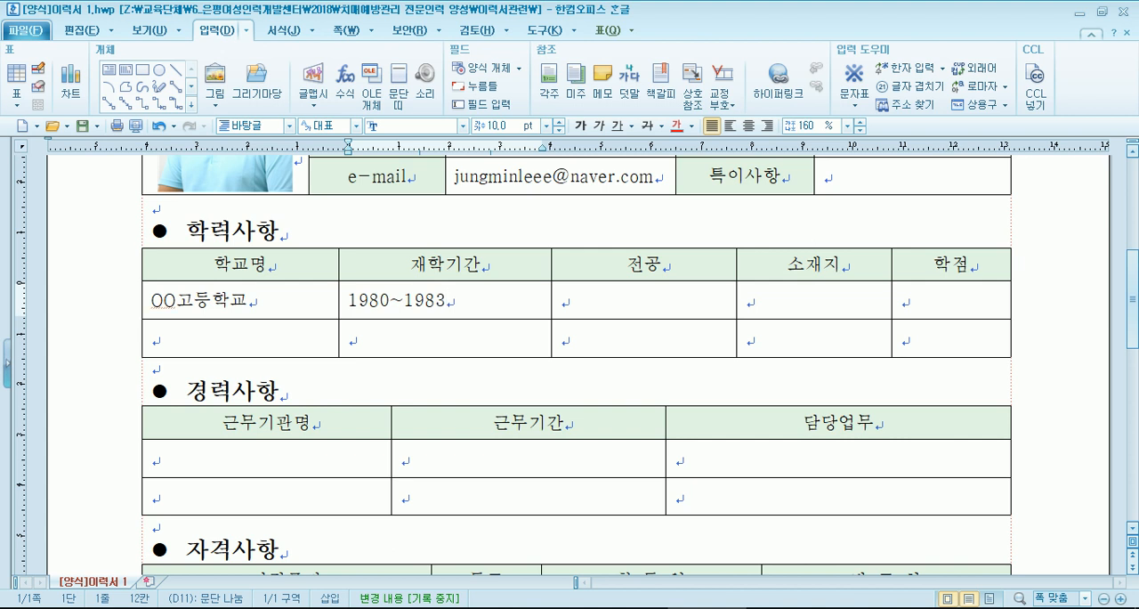
- Change the high school's attendance period to 1990~1993
key("Home")
key("Right")
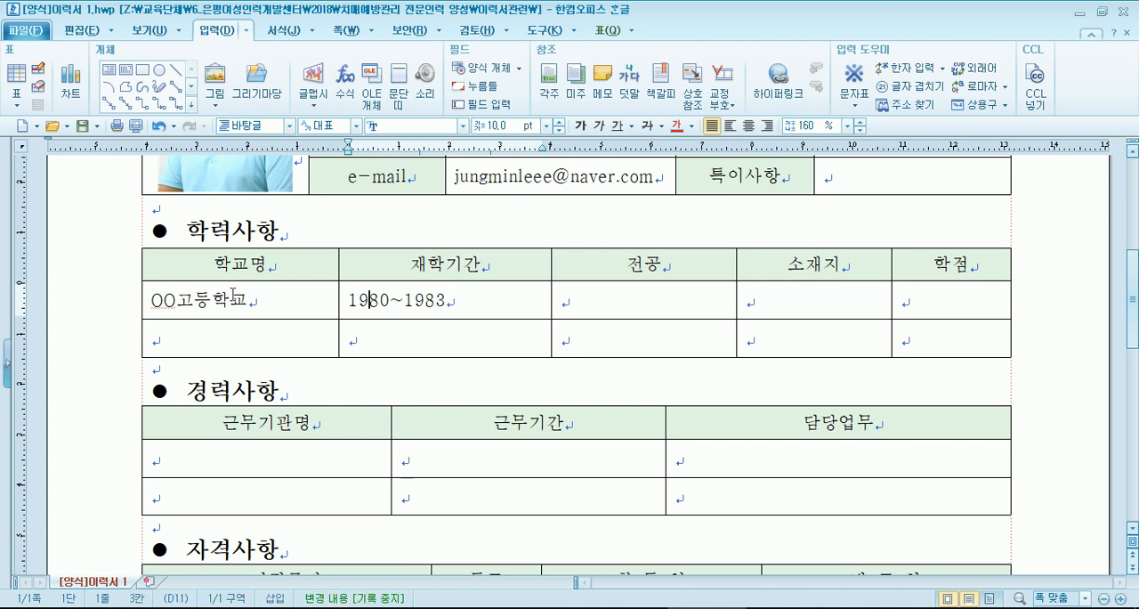
key("Delete")
type("9")
key("Right")
key("Right")
key("Right")
key("Right")
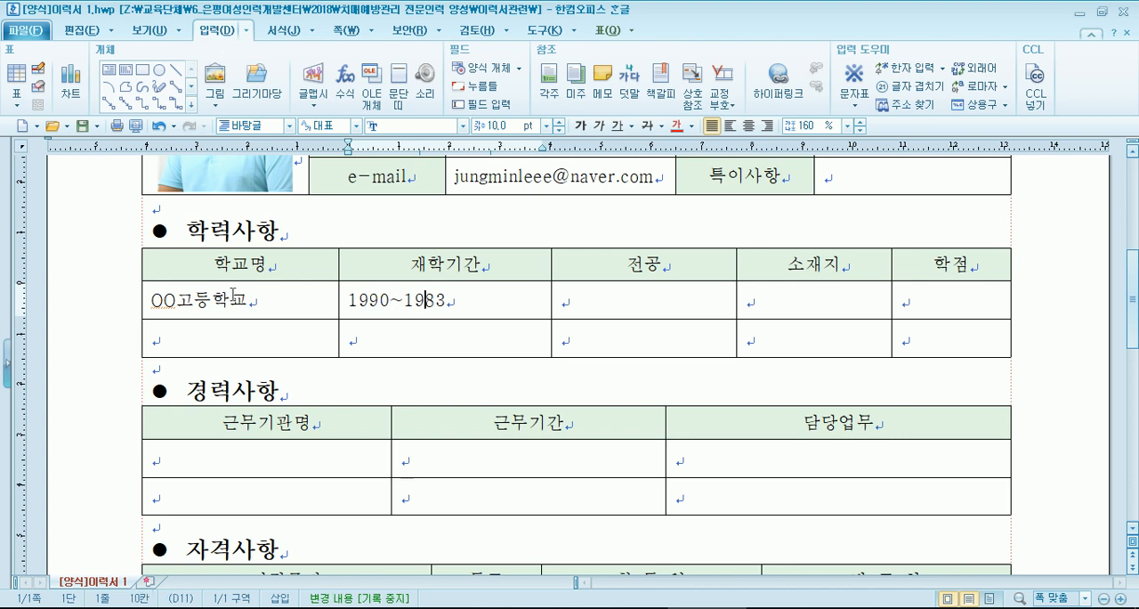
key("Delete")
type("9")
- Leave the high school's major blank and enter 서울시 마포구 as its location (소재지)
key("Tab")
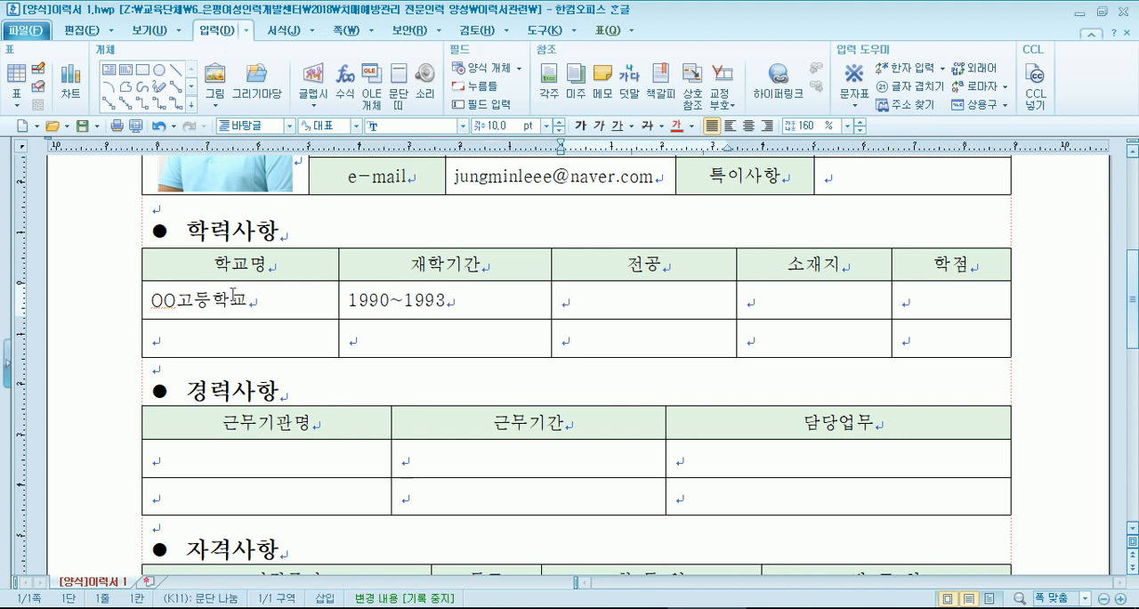
key("Tab")
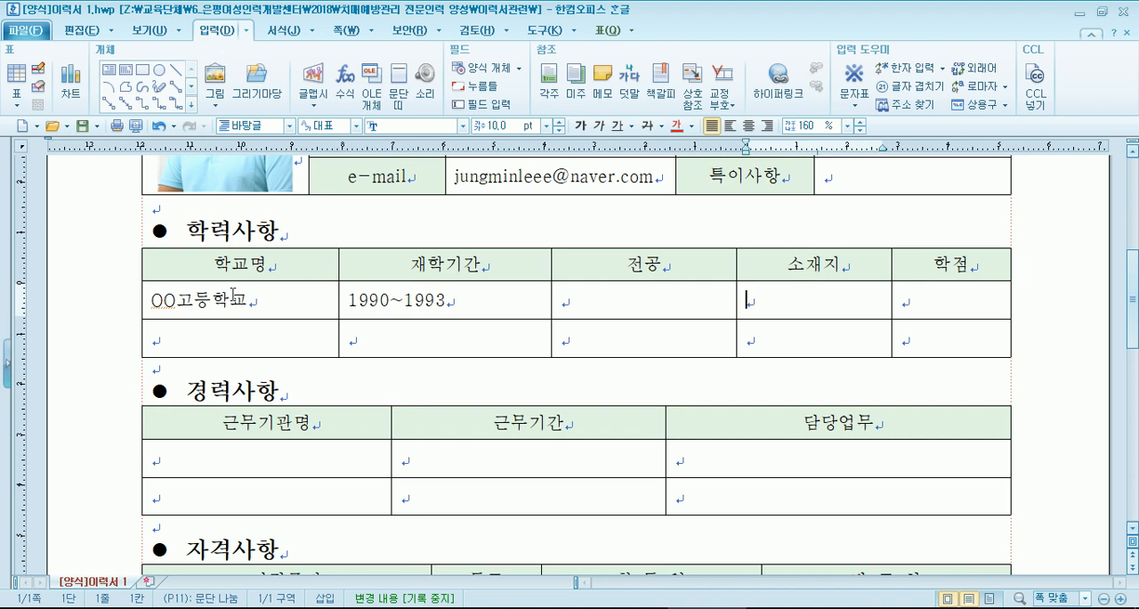
type("마포구")
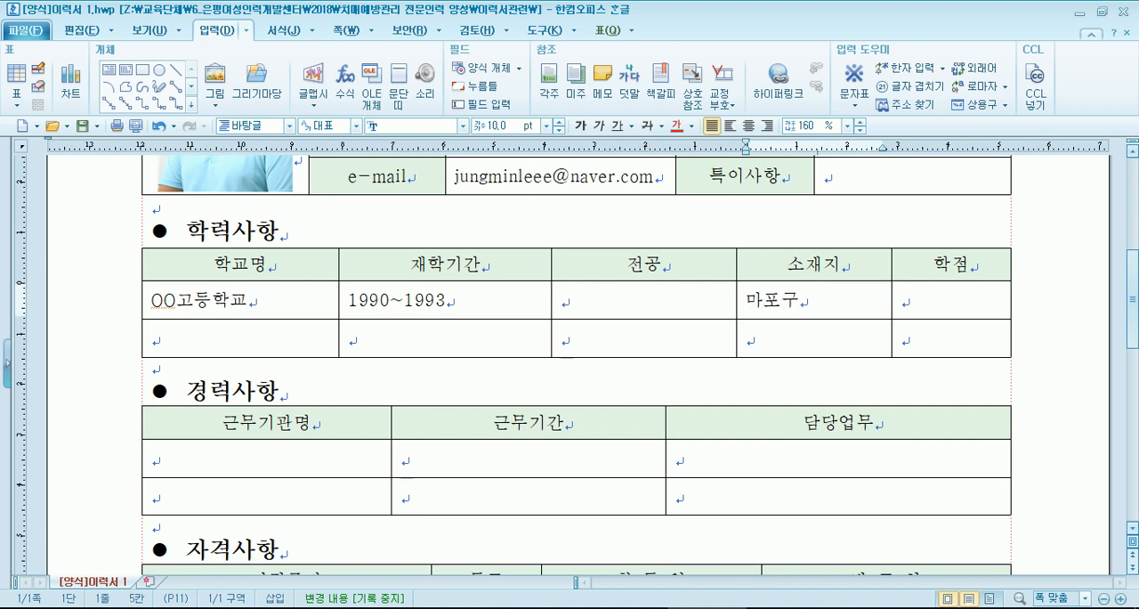
key("Home")
type("서울시")
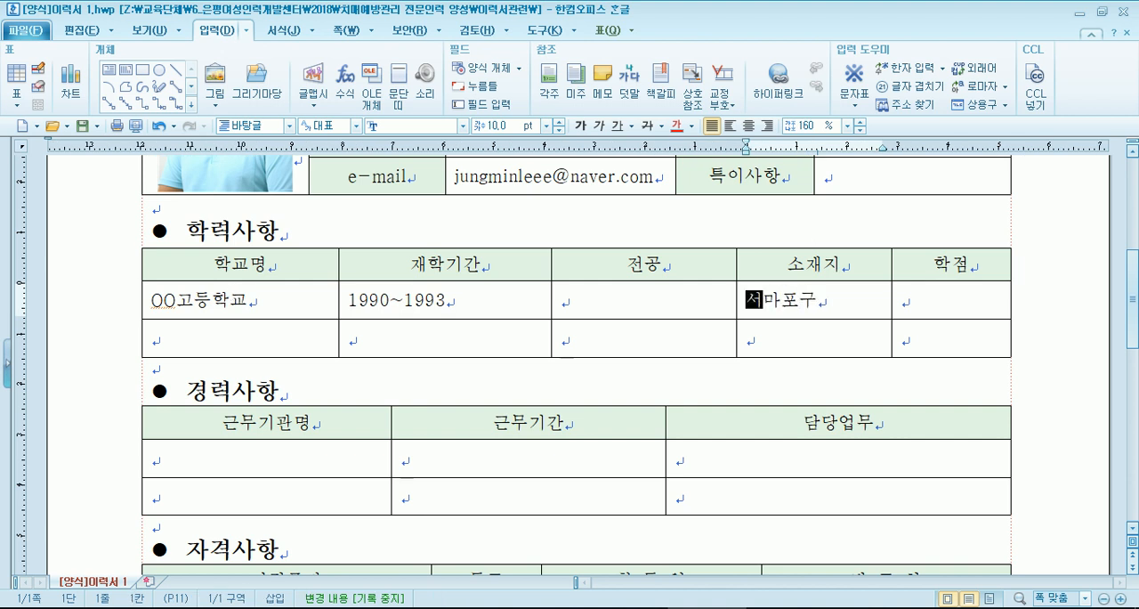
- Enter OO대학교 as the school name in the second row of the 학력사항 table
key("Down")
key("Left")
key("Left")
key("Left")
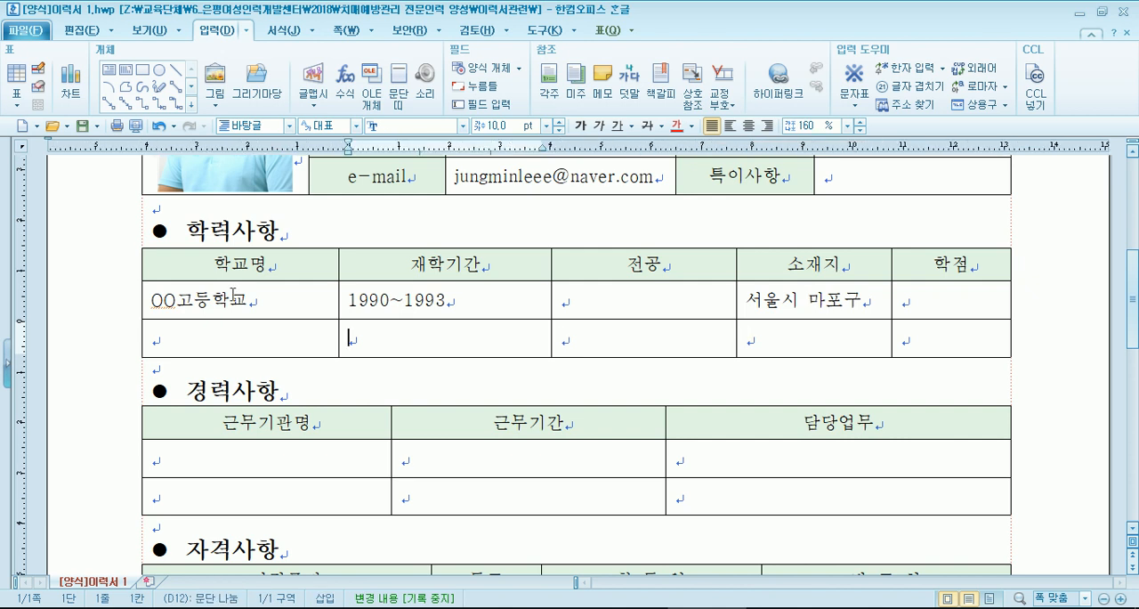
type("OO")
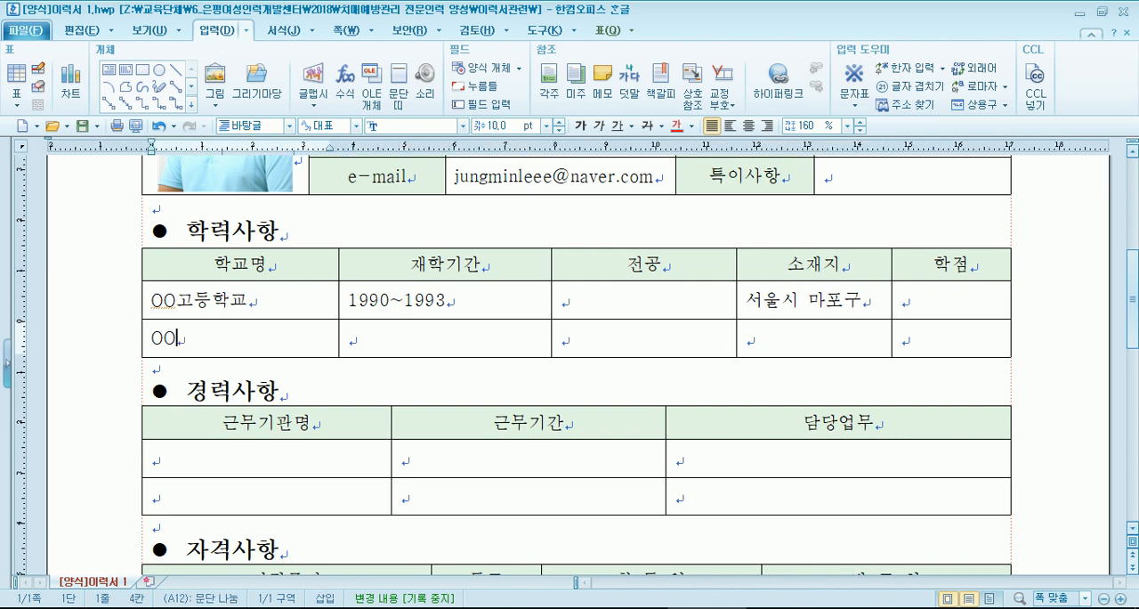
type("대학교")
- Enter 2000~2005 as the university's attendance period and 심리학 as the major (전공)
key("Tab")
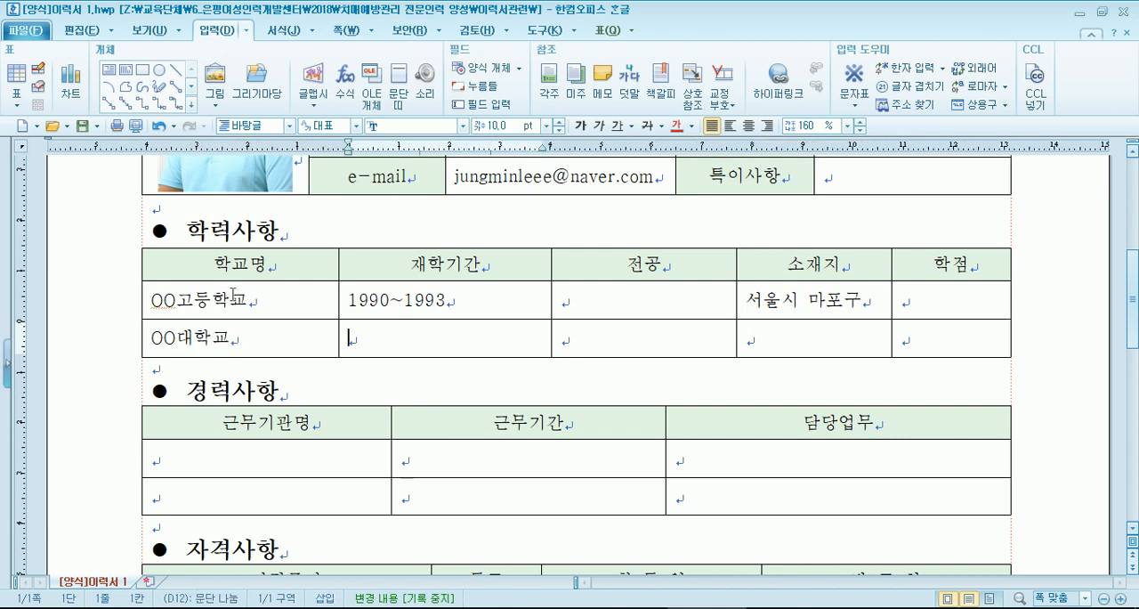
type("2000~2")
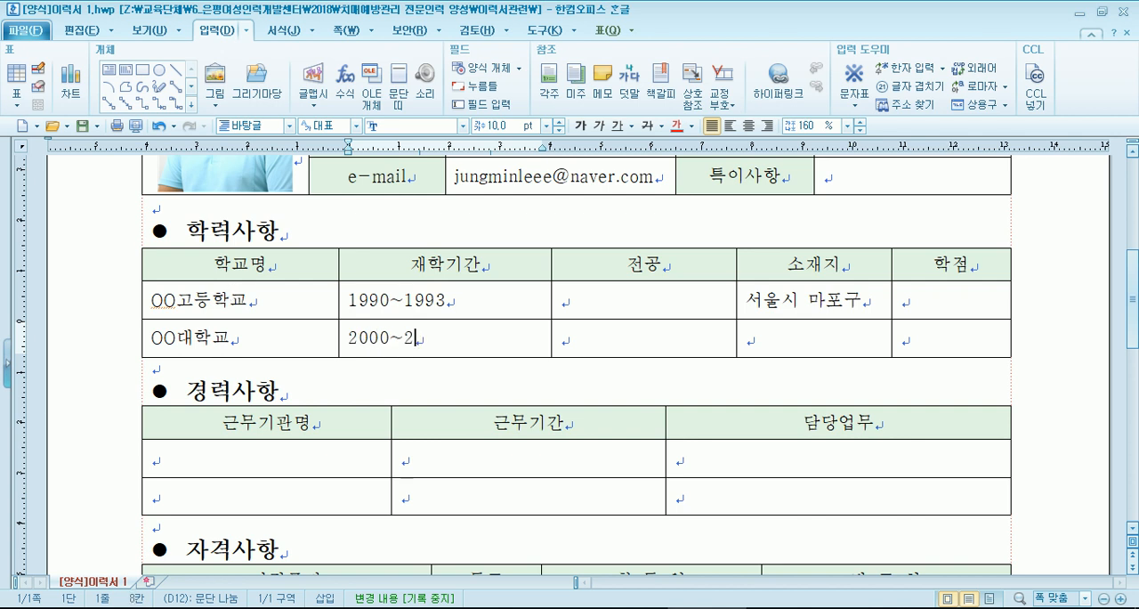
type("00")
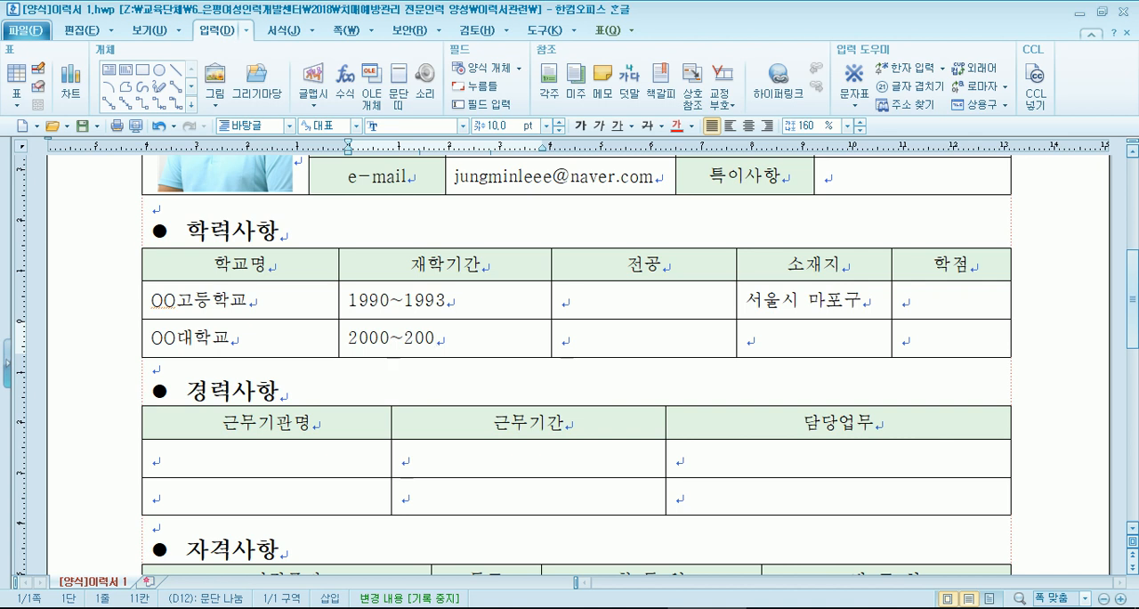
type("5")
key("Tab")
type("심리학")
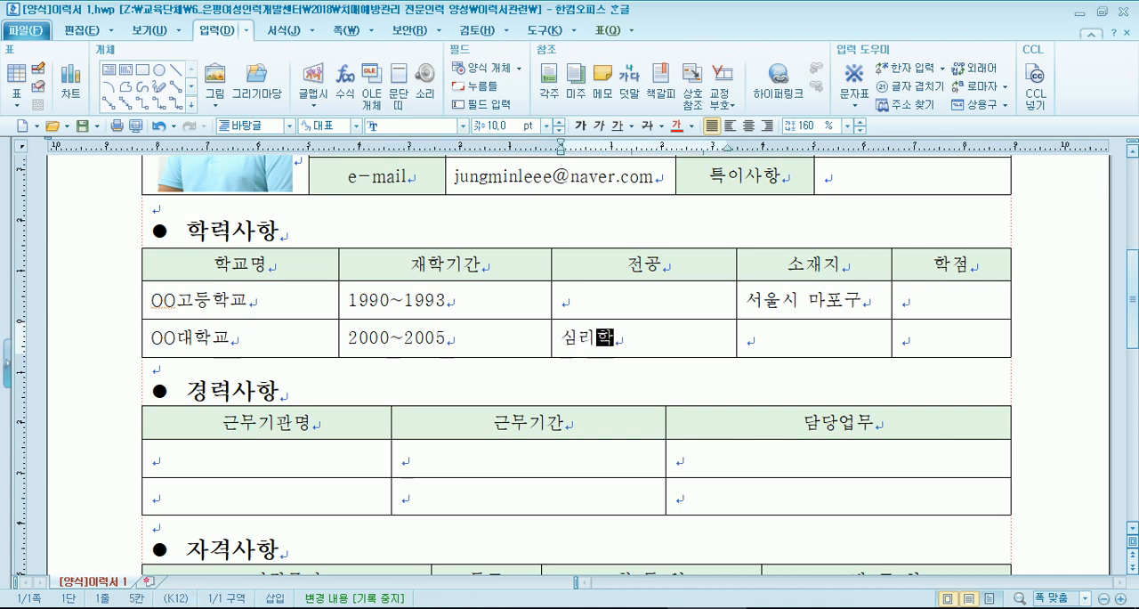
- Enter 서울시 관악구 as the university's location (소재지)
key("Tab")
type("서울시")
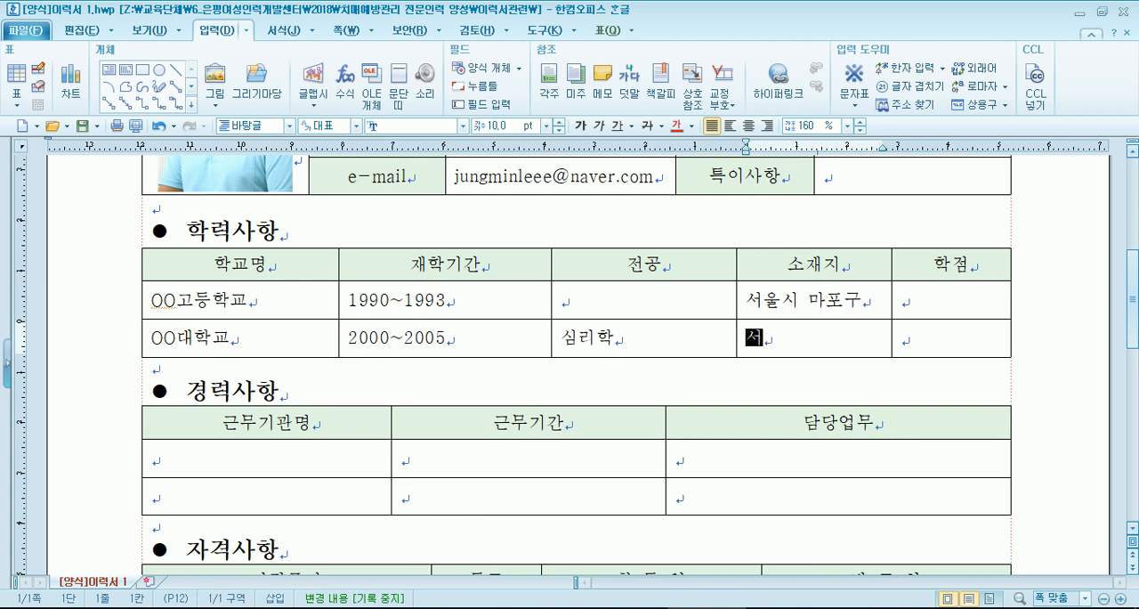
type("ㅇ")
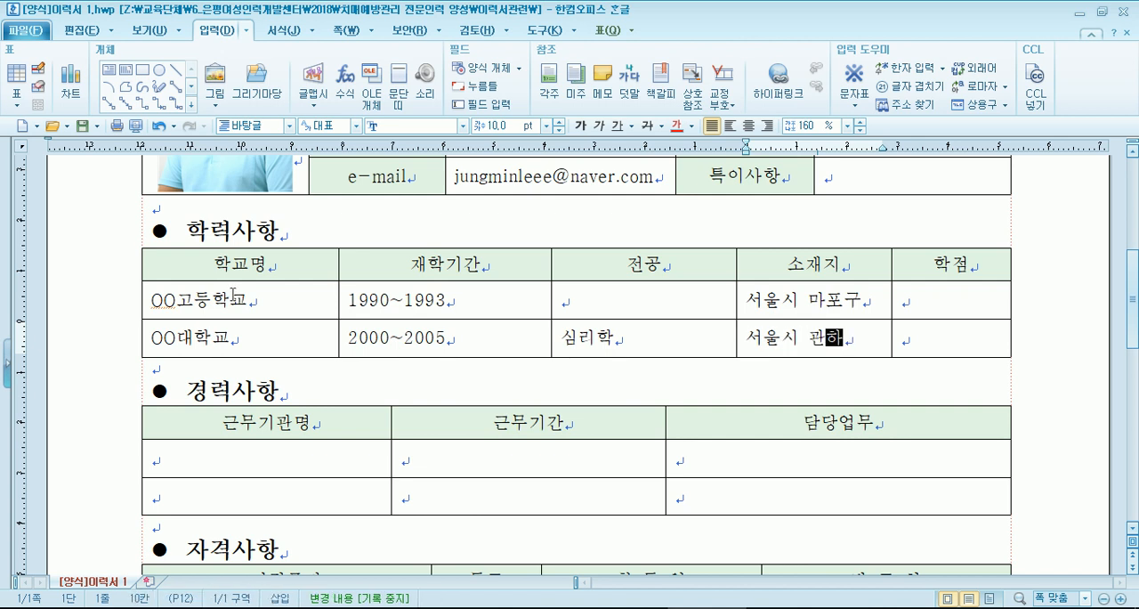
type("악구")
key("Tab")
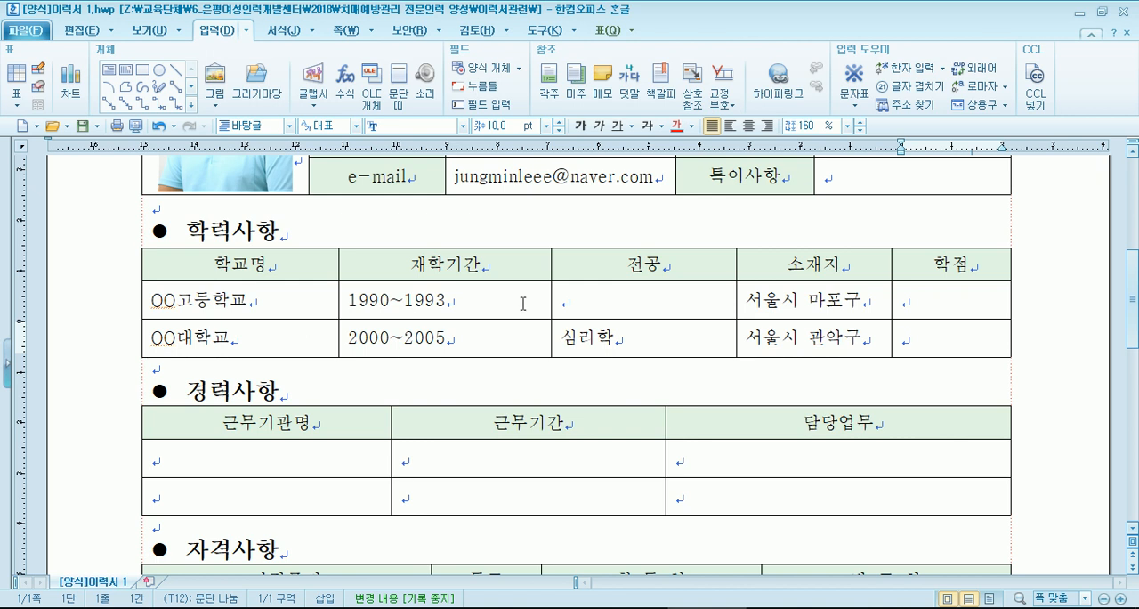
- Add a row below the OO대학교 row in the 학력사항 table
left_click(618, 37)
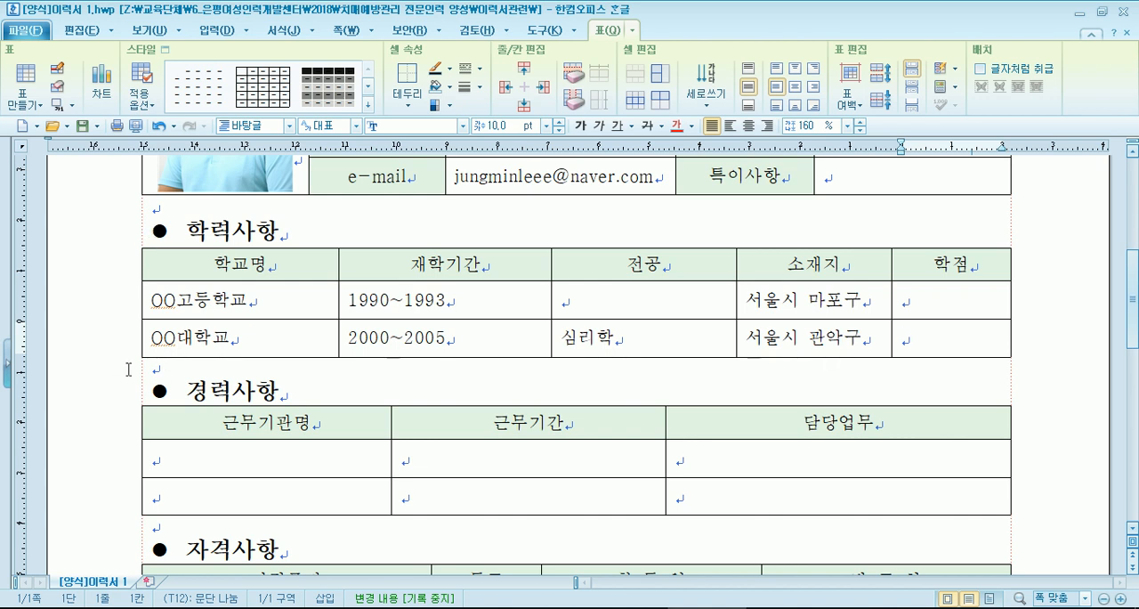
left_click(468, 298)
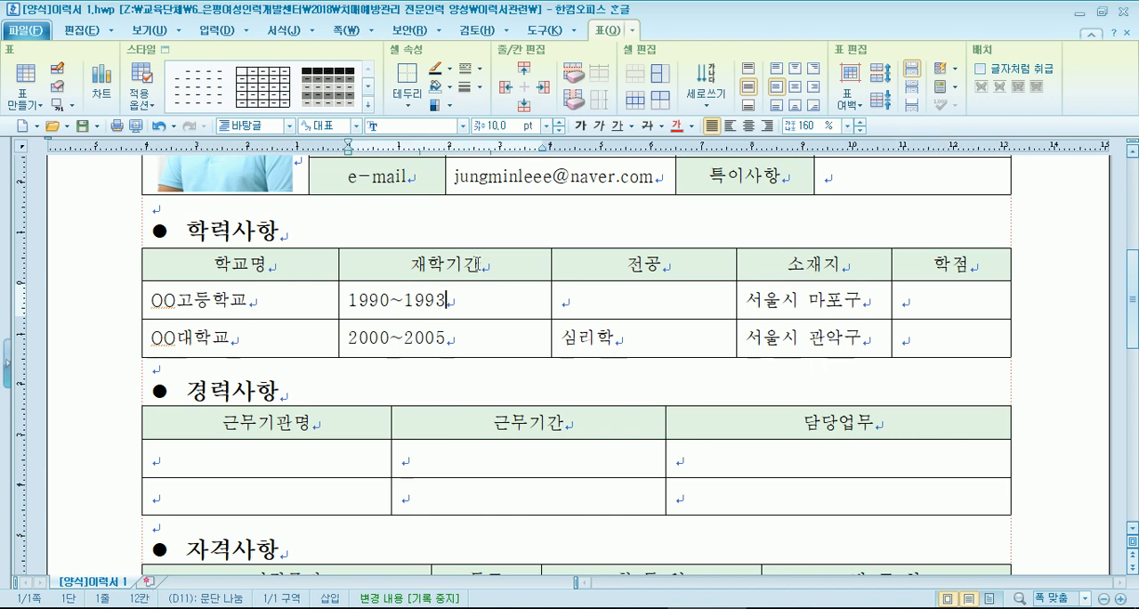
left_click(119, 294)
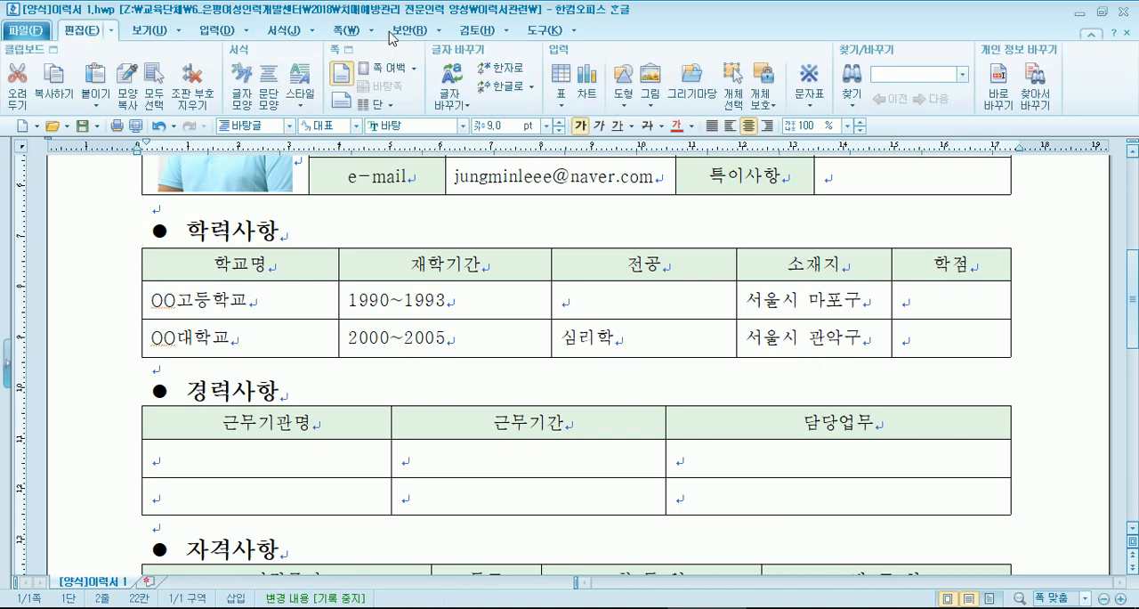
left_click(691, 340)
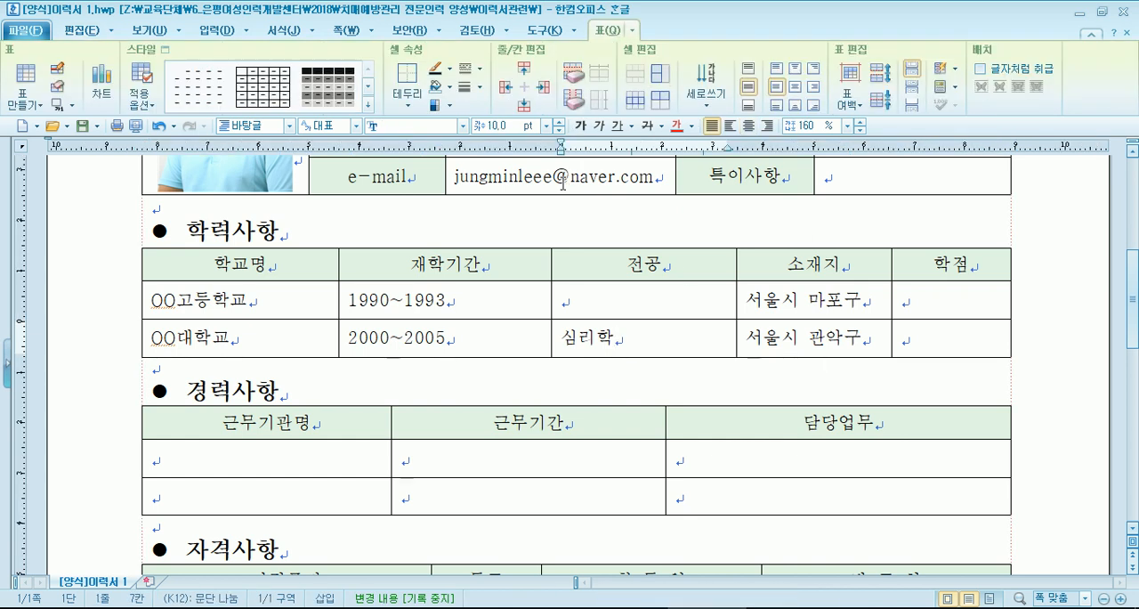
left_click(525, 104)
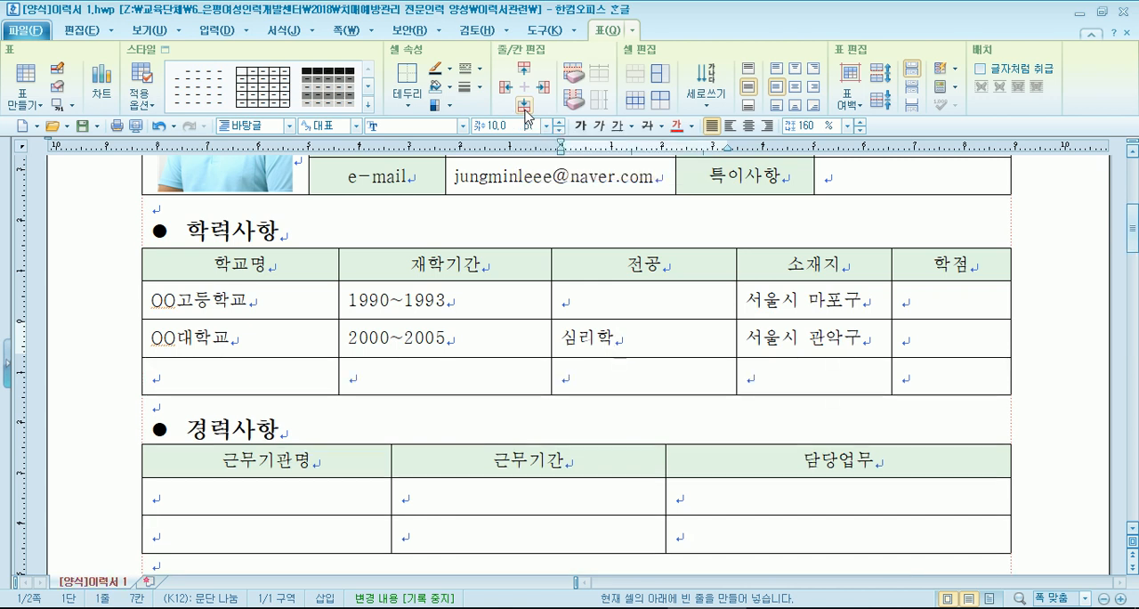
- Enter OO대학원 as the school name in the new third row of the 학력사항 table
left_click(218, 385)
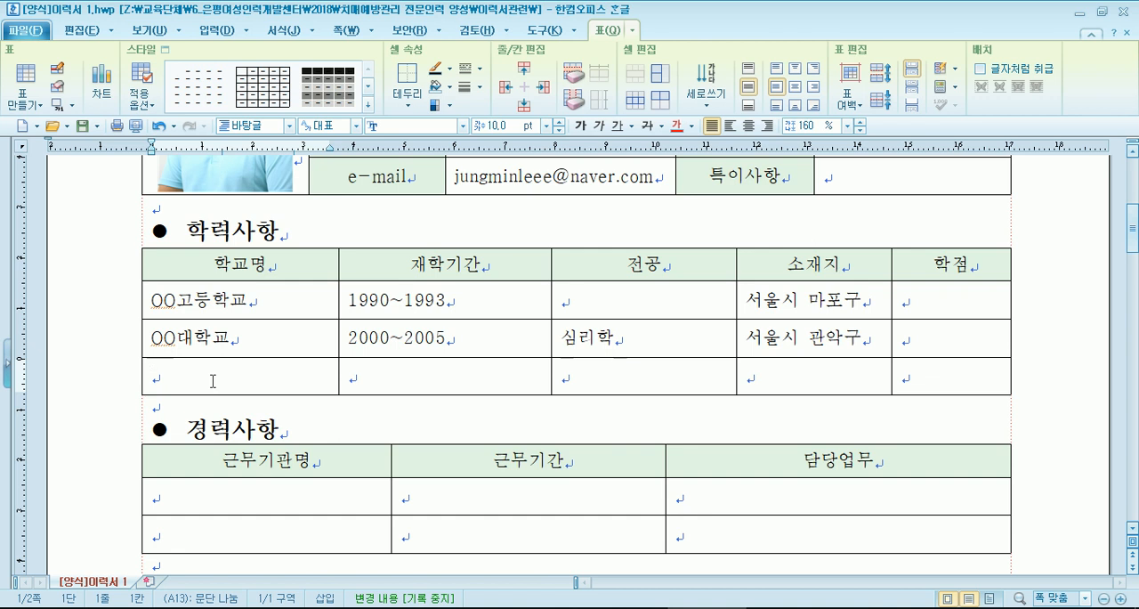
type("OOㄷ")
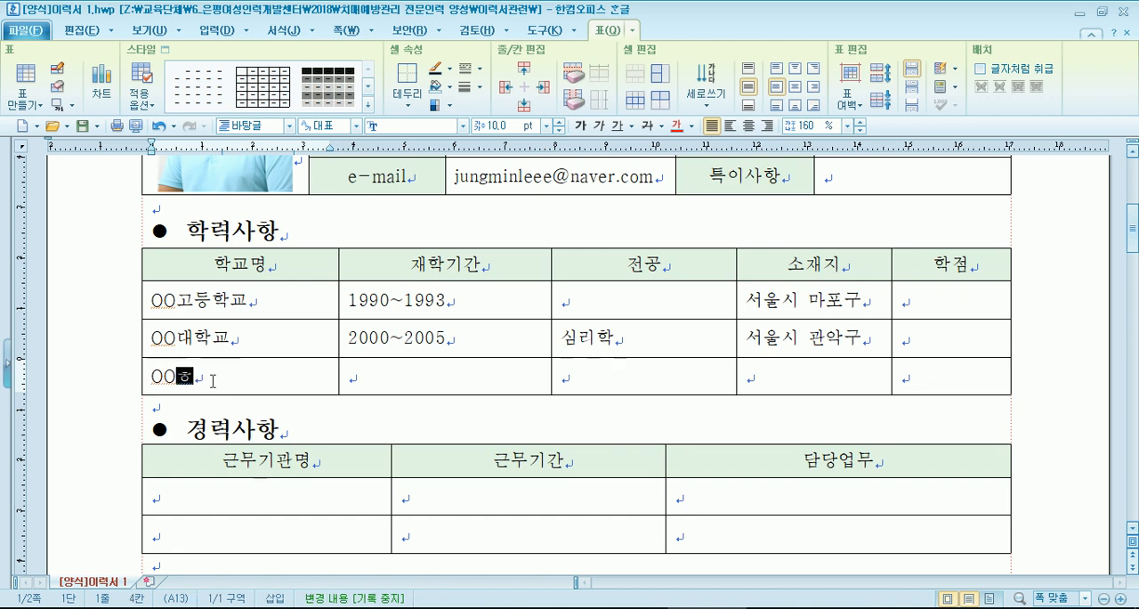
type("ㅐ학우")
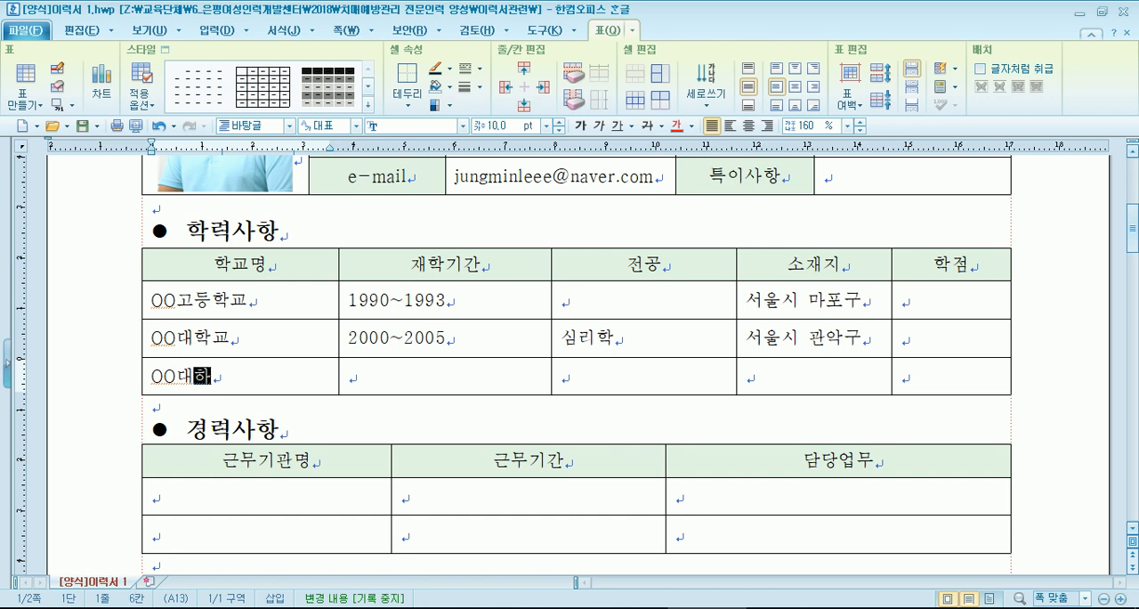
type("ㄴ")
- Enter 2000~2000 as the graduate school's attendance period and 심리학 as its major (전공)
key("Tab")
type("2")
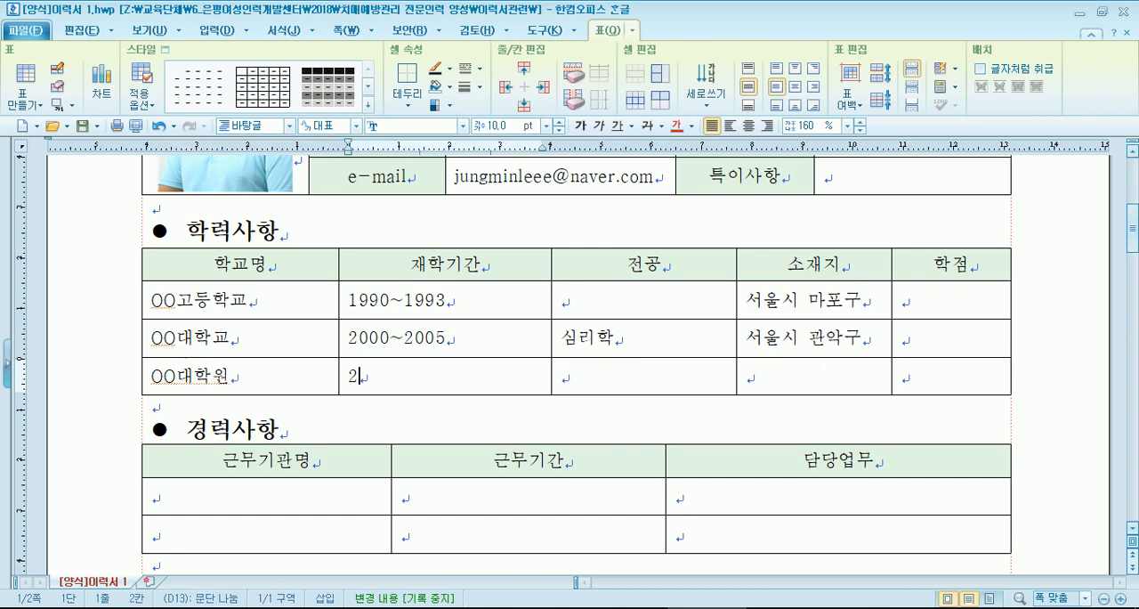
type("000~2000")
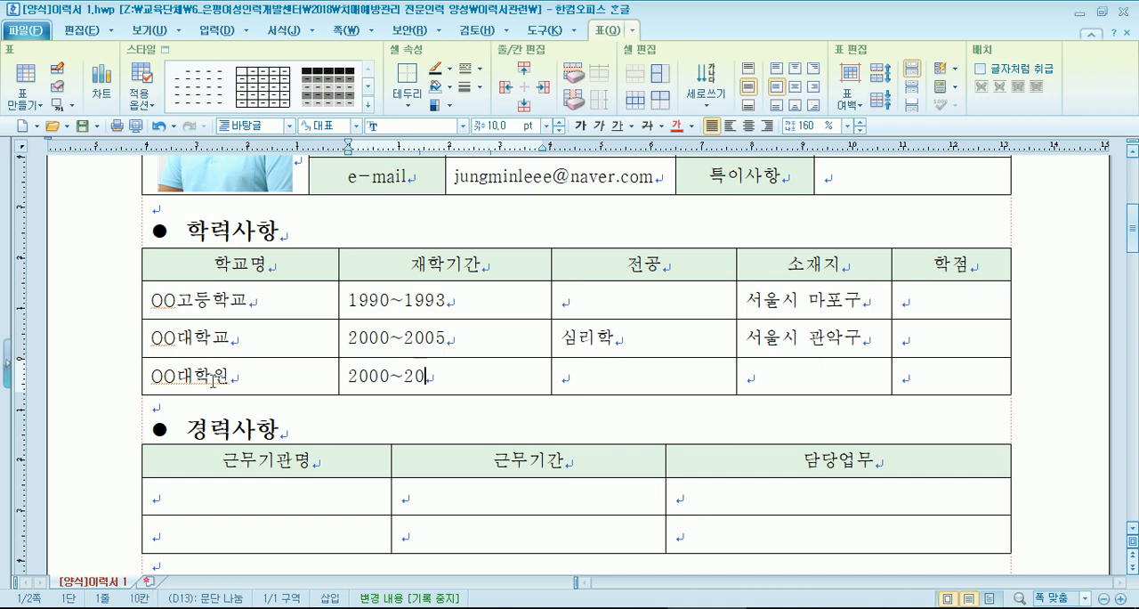
key("Tab")
type("심리하")
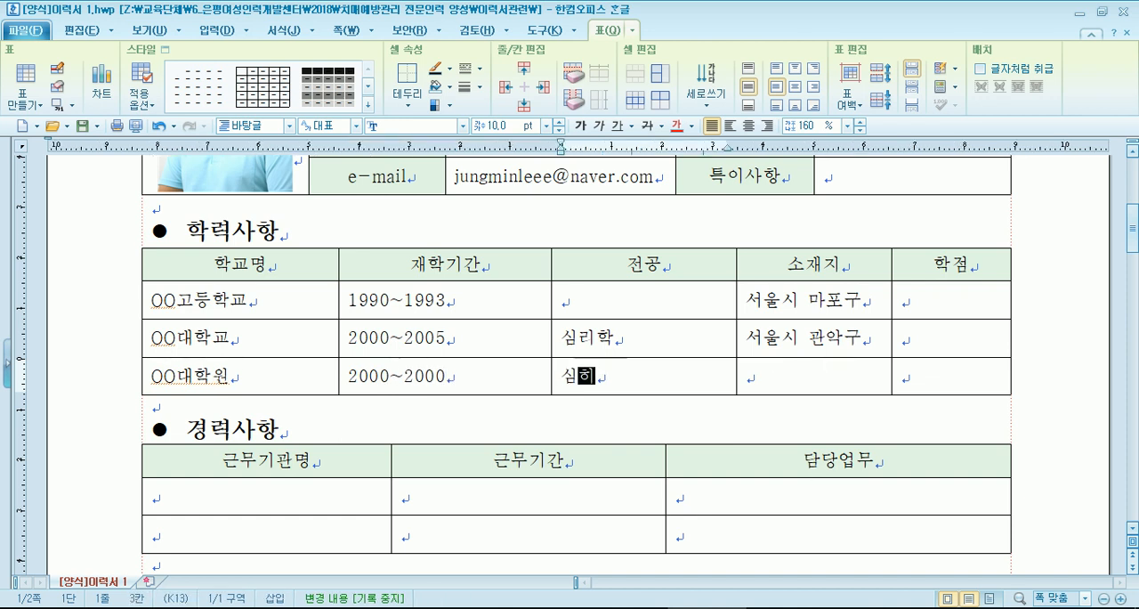
type("ㄱ")
key("Tab")
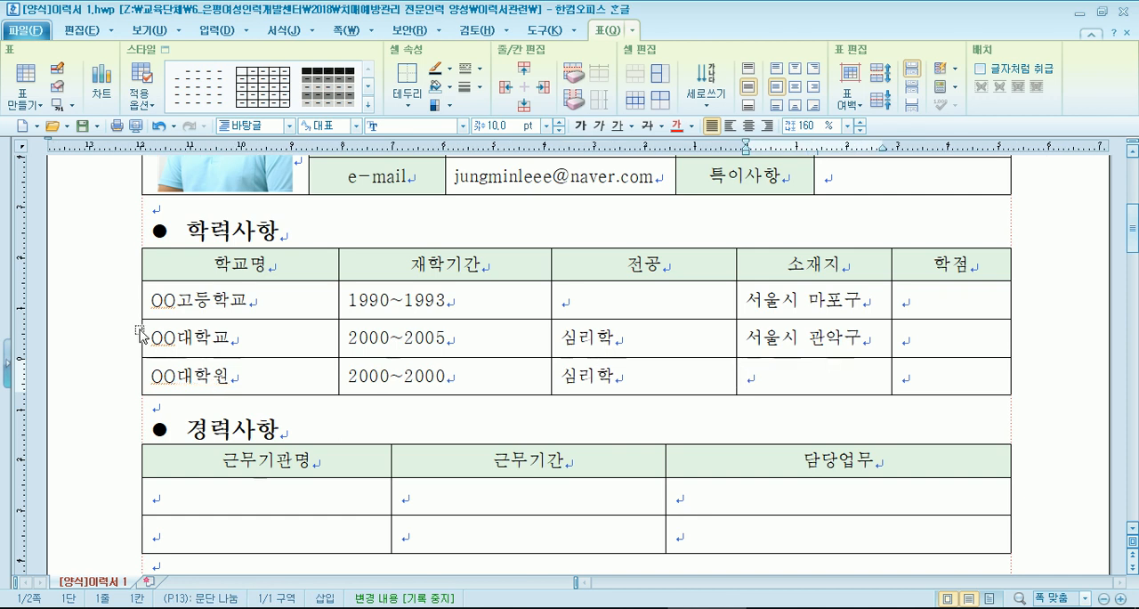
- Add two rows below the second entry row of the 경력사항 table
scroll(97, 338, "down", 3)
scroll(98, 338, "down", 15)
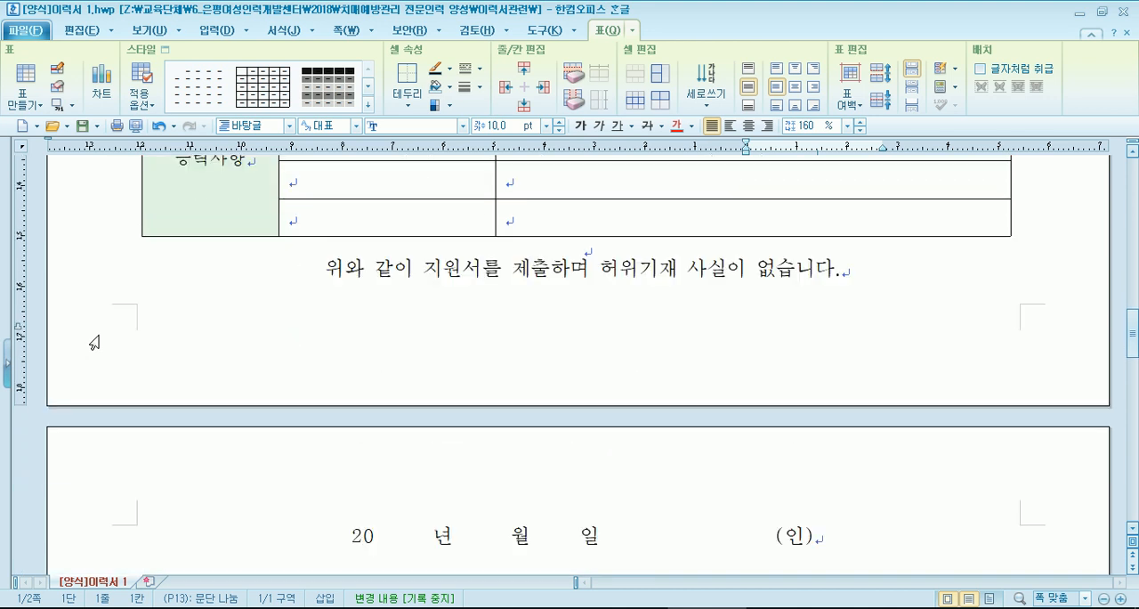
scroll(94, 342, "up", 18)
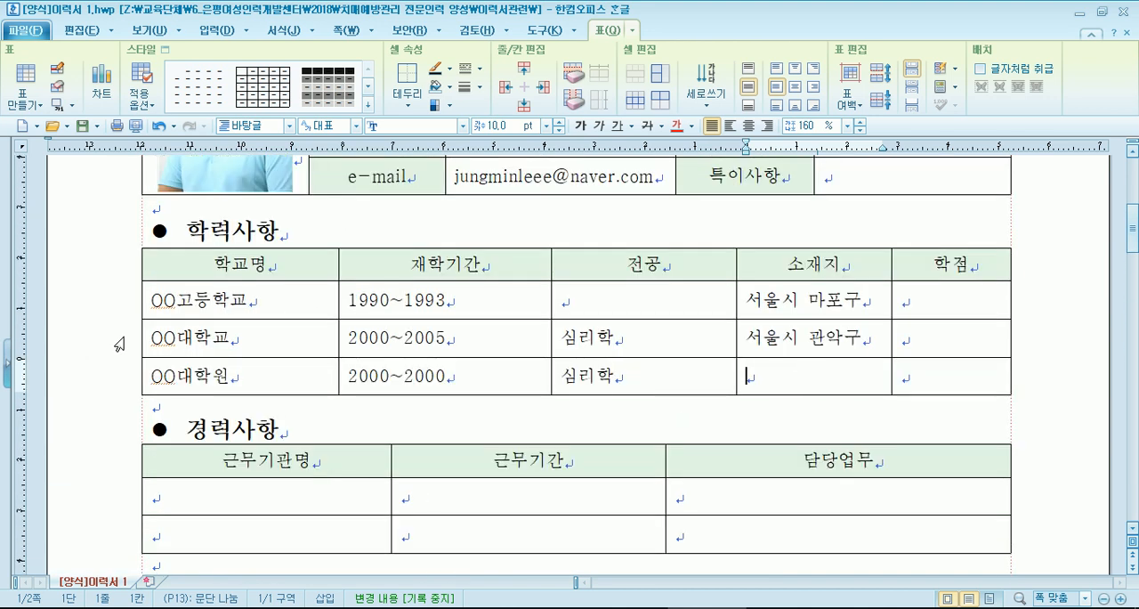
scroll(119, 344, "down", 3)
left_click(226, 336)
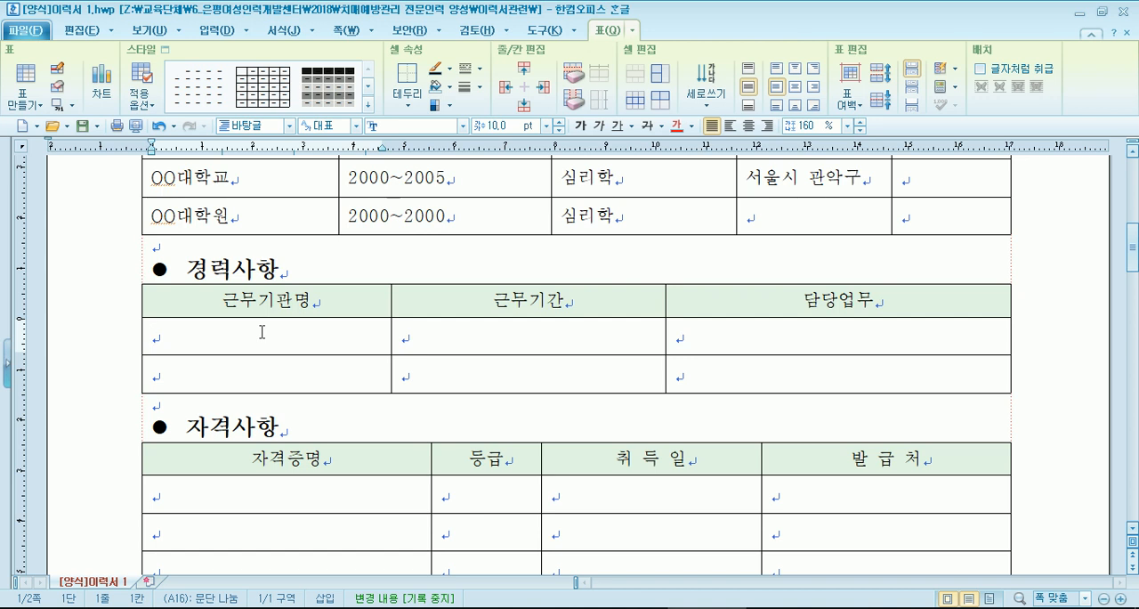
left_click(555, 376)
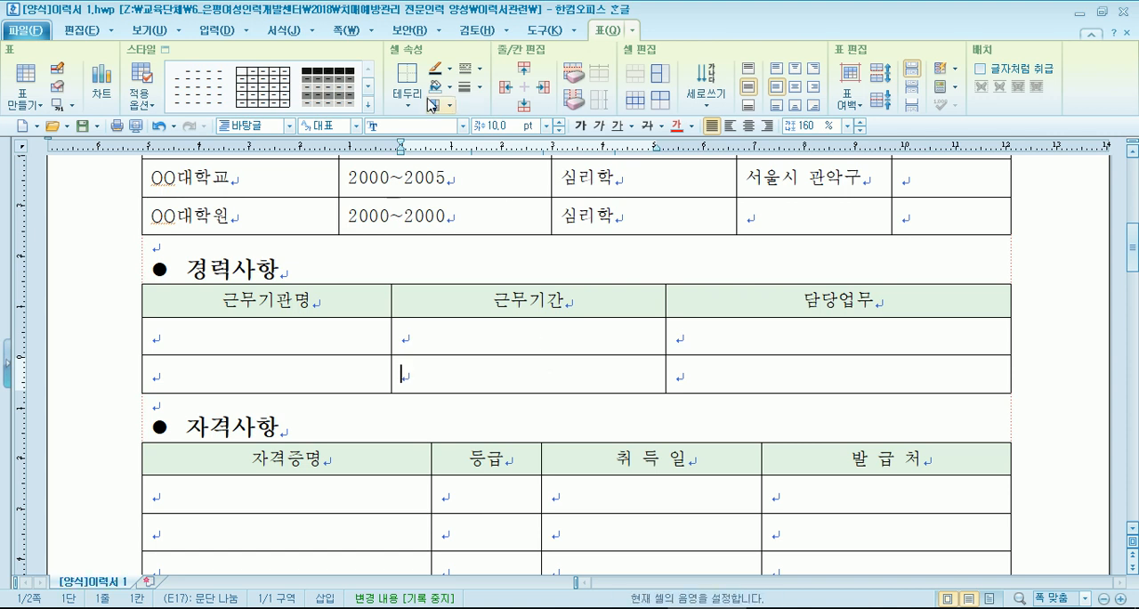
left_click(522, 113)
left_click(522, 113)
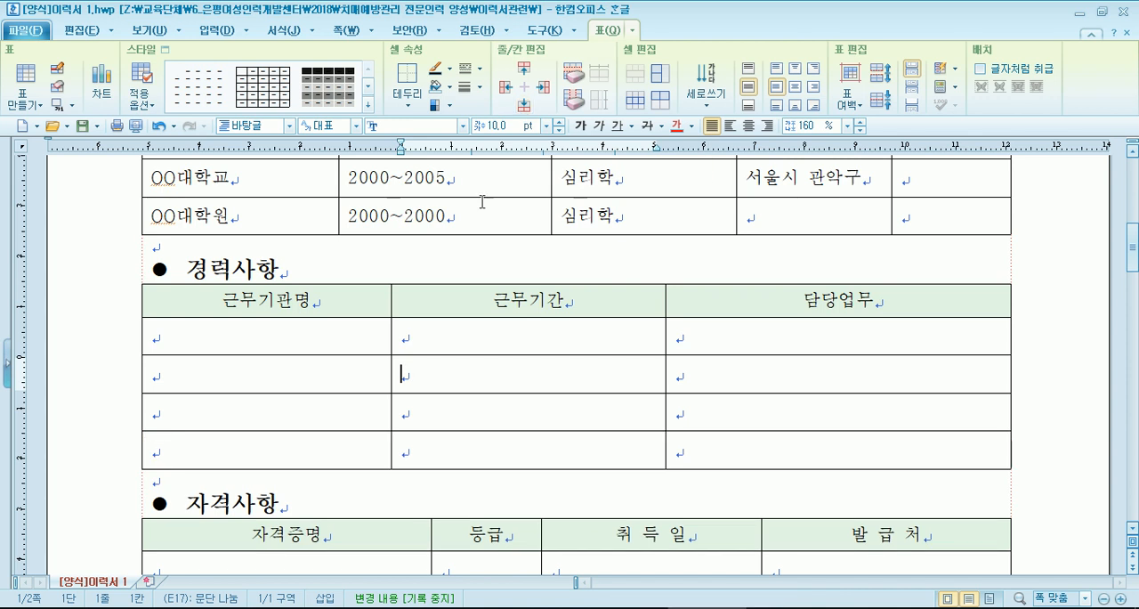
- Add three rows below the last row of the 자격사항 table
scroll(382, 399, "down", 1)
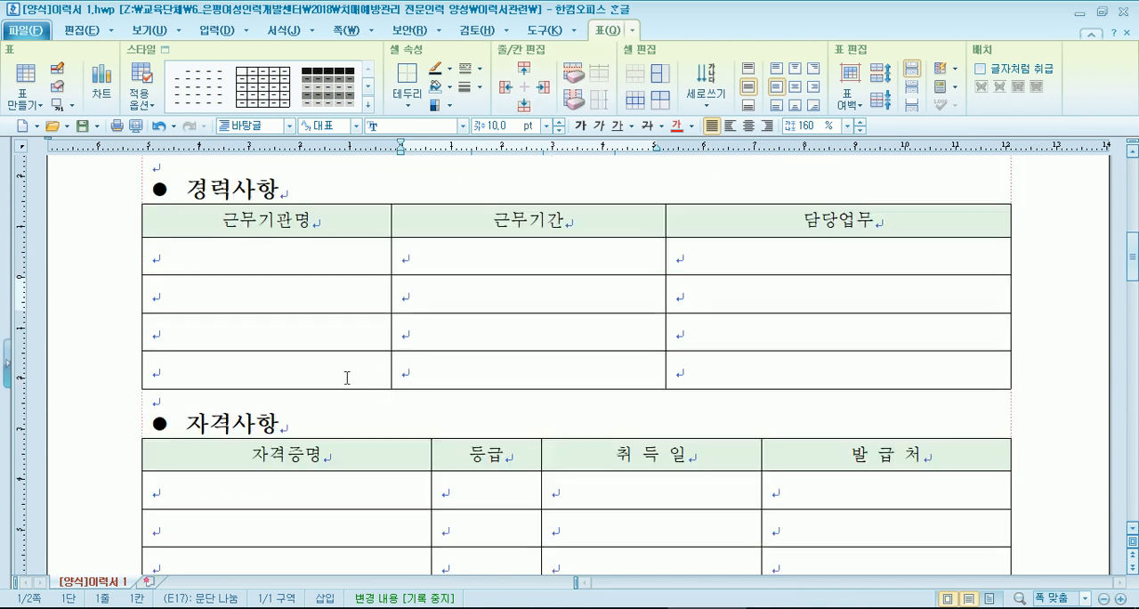
scroll(347, 378, "down", 2)
left_click(489, 406)
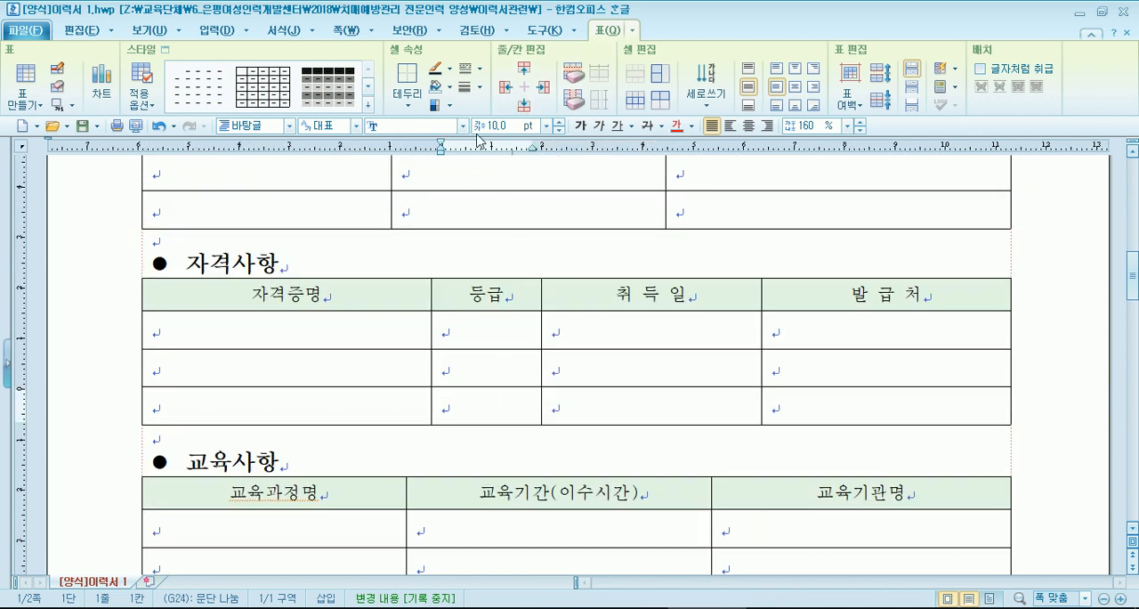
left_click(530, 107)
left_click(531, 107)
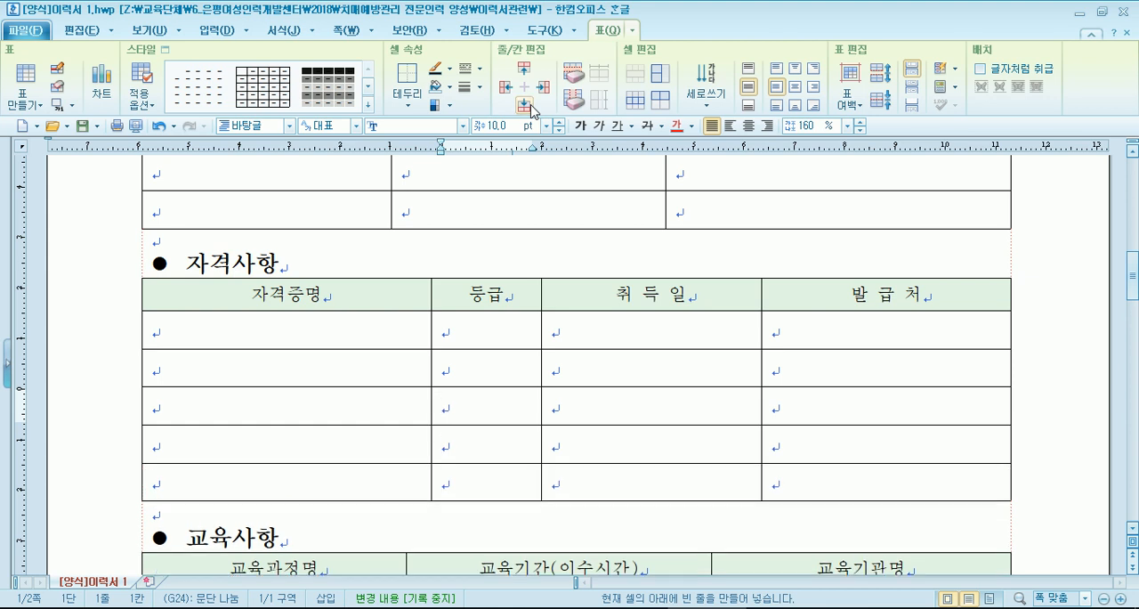
left_click(531, 107)
- Add two rows below the first entry row of the 교육사항 table
scroll(402, 287, "down", 1)
left_click(447, 442)
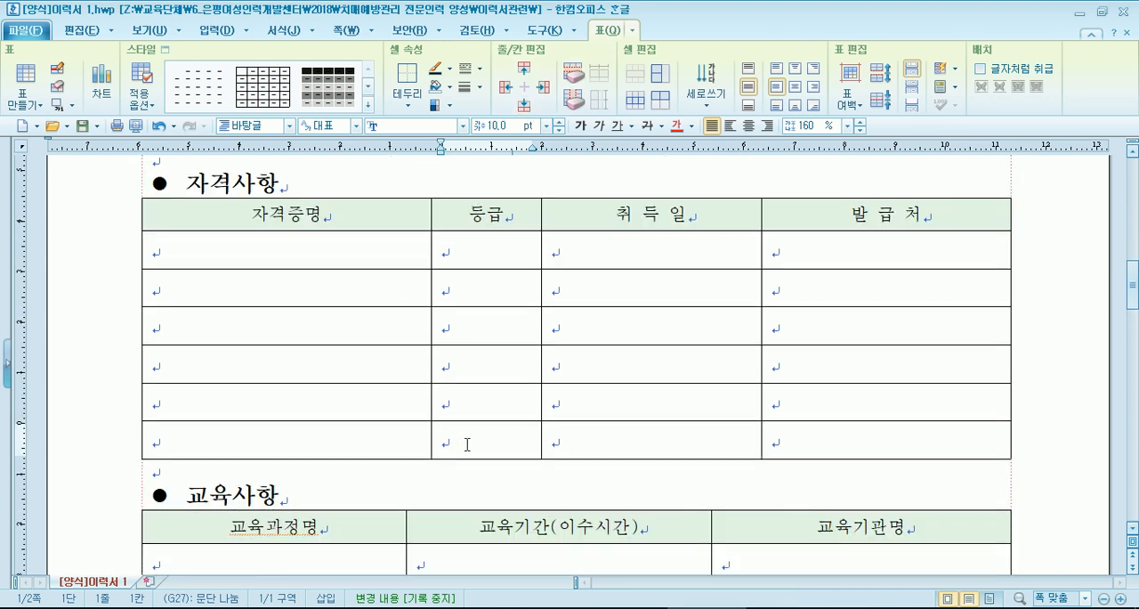
scroll(466, 443, "down", 2)
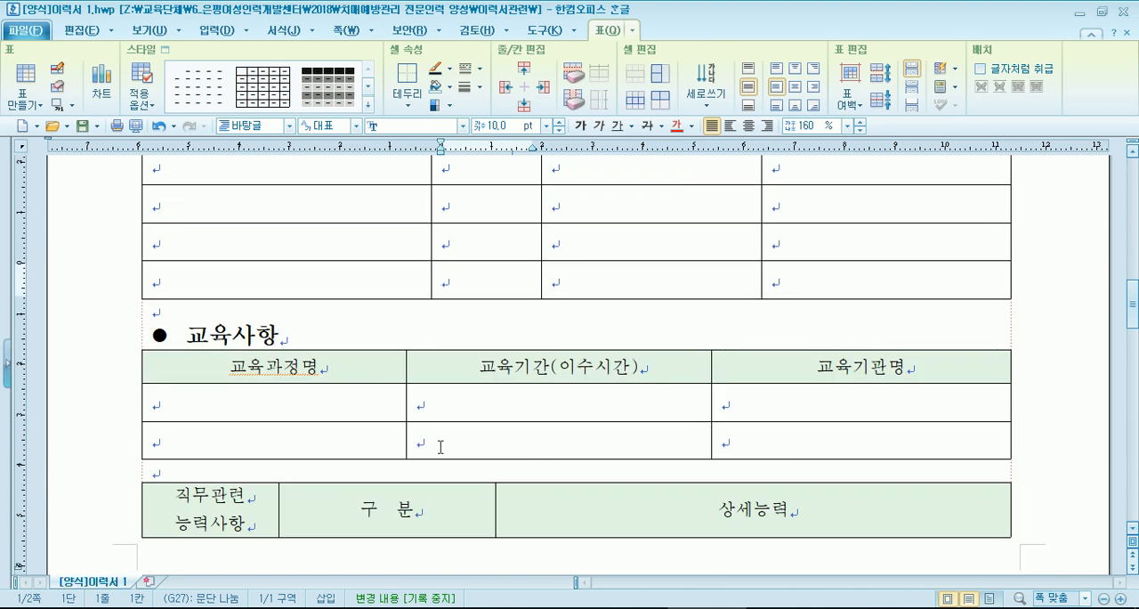
left_click(303, 404)
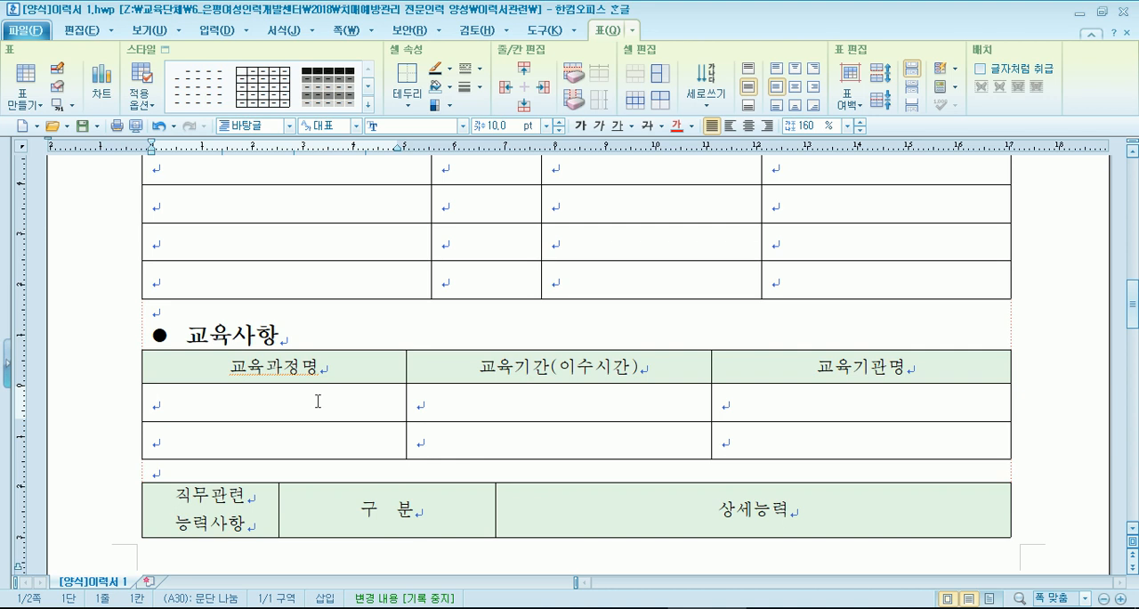
scroll(311, 400, "up", 3)
scroll(310, 400, "down", 2)
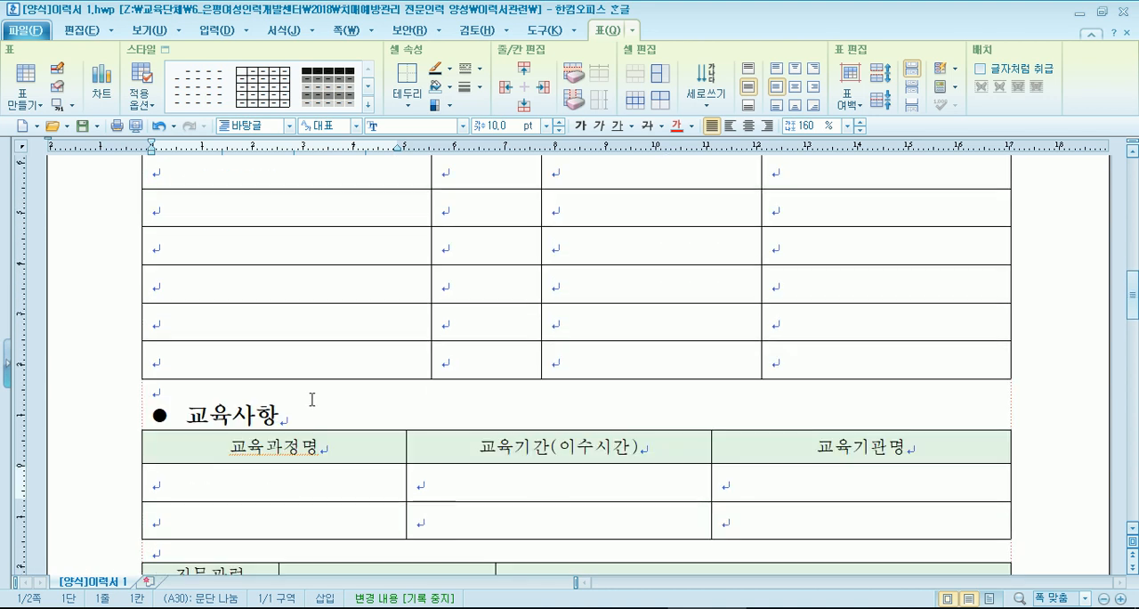
scroll(348, 422, "down", 2)
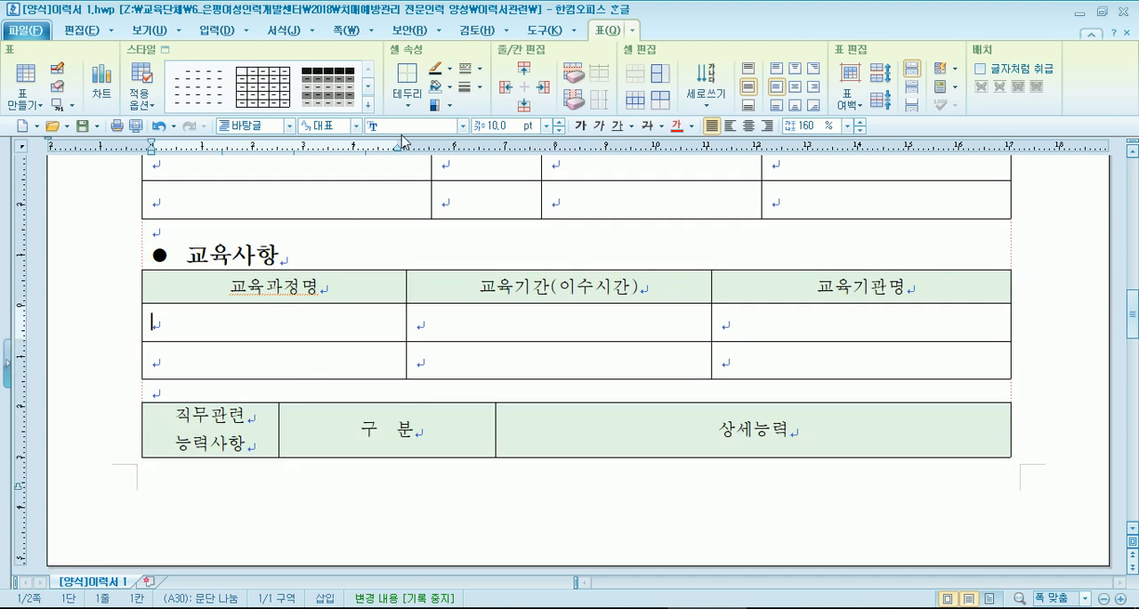
left_click(524, 106)
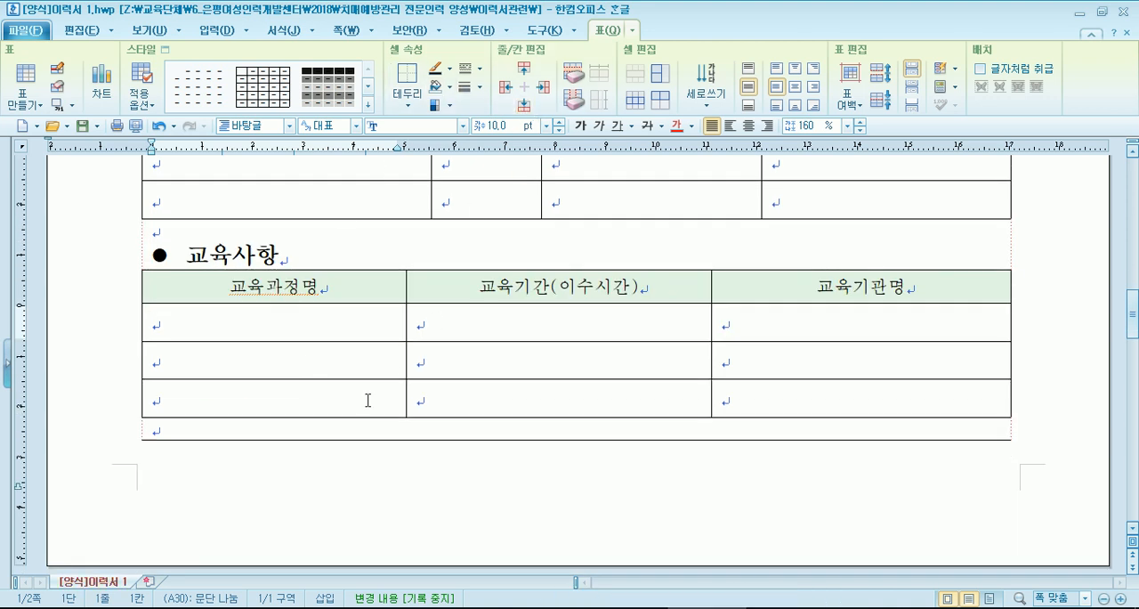
left_click(524, 104)
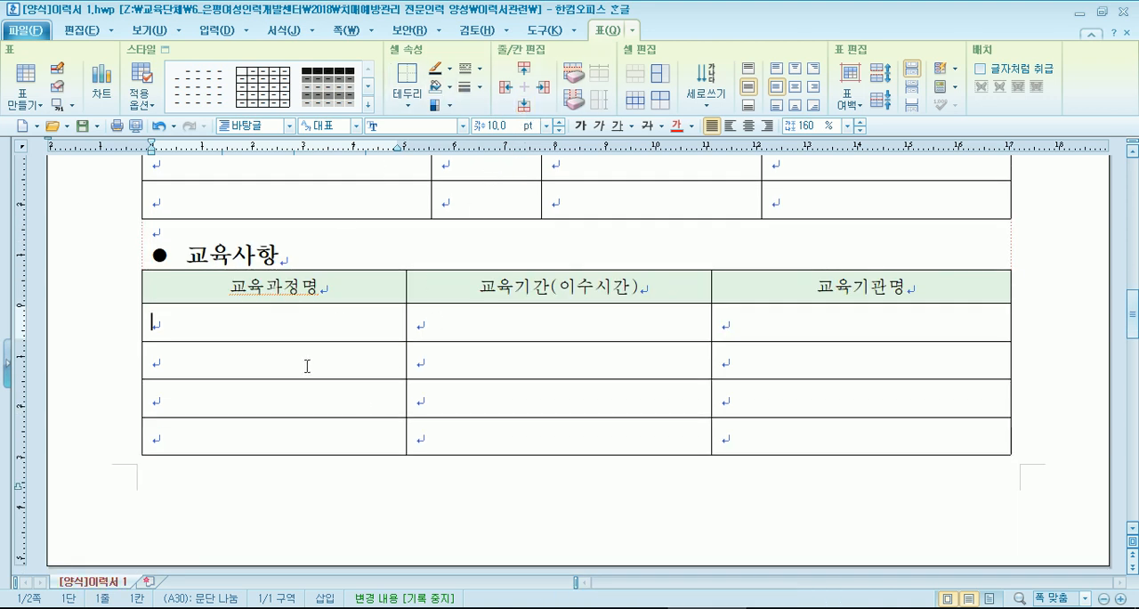
- Review the 직무관련 능력사항 table and the closing declaration and signature line at the end of the form
scroll(292, 367, "down", 5)
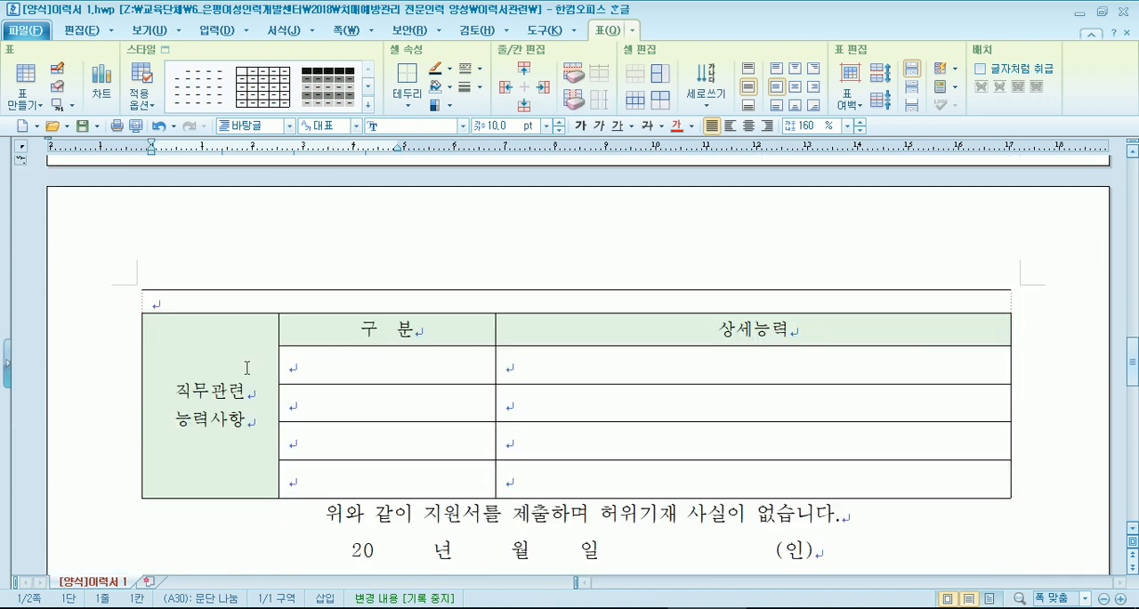
scroll(246, 368, "down", 1)
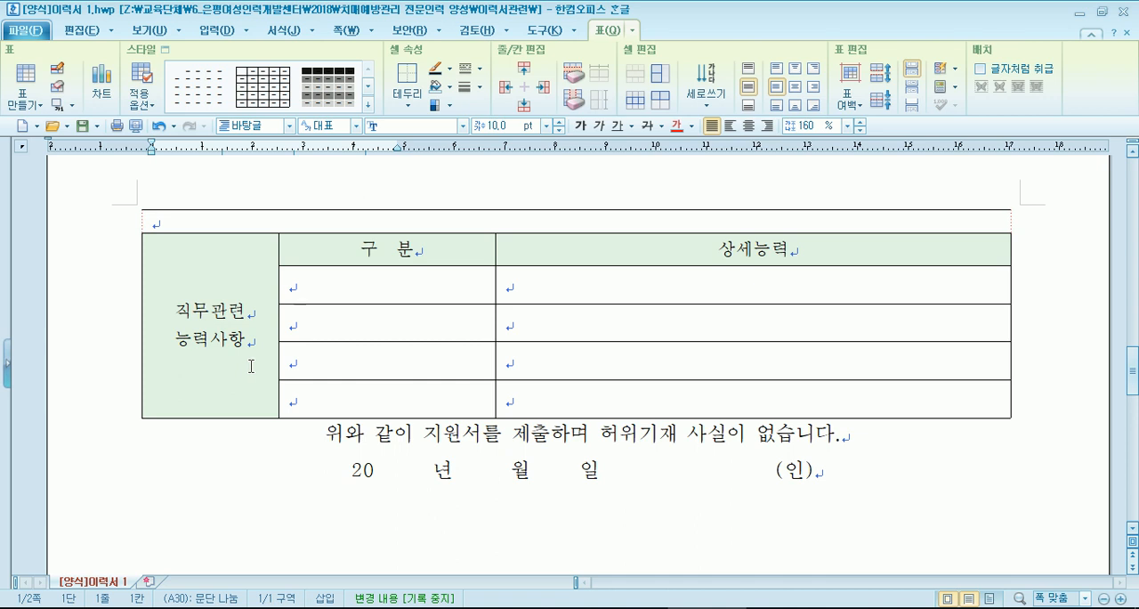
scroll(250, 365, "up", 8)
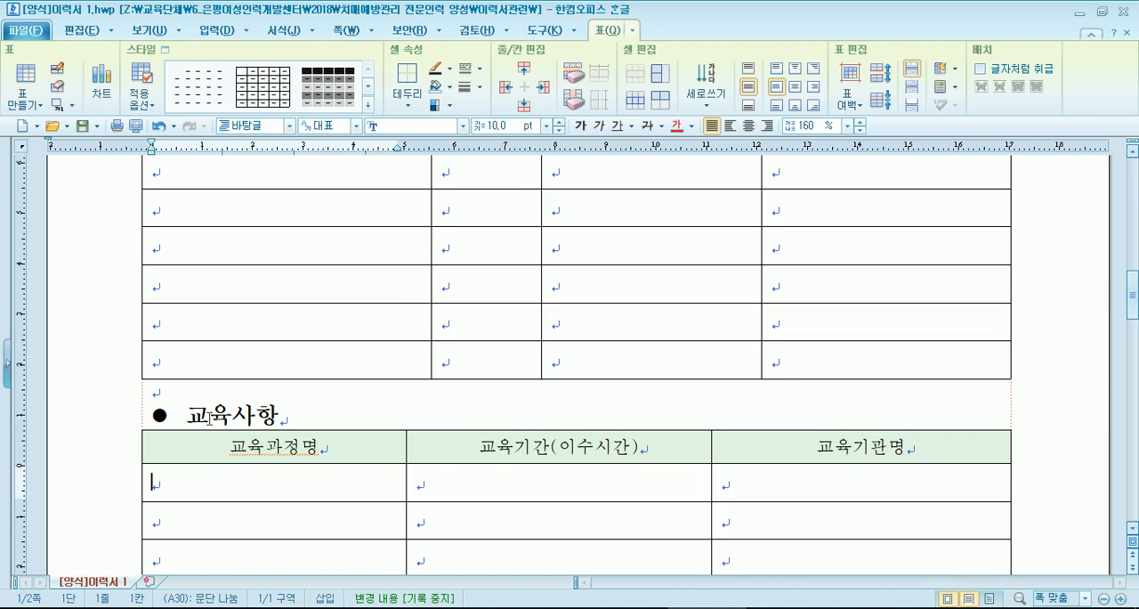
scroll(214, 418, "down", 3)
scroll(205, 293, "down", 4)
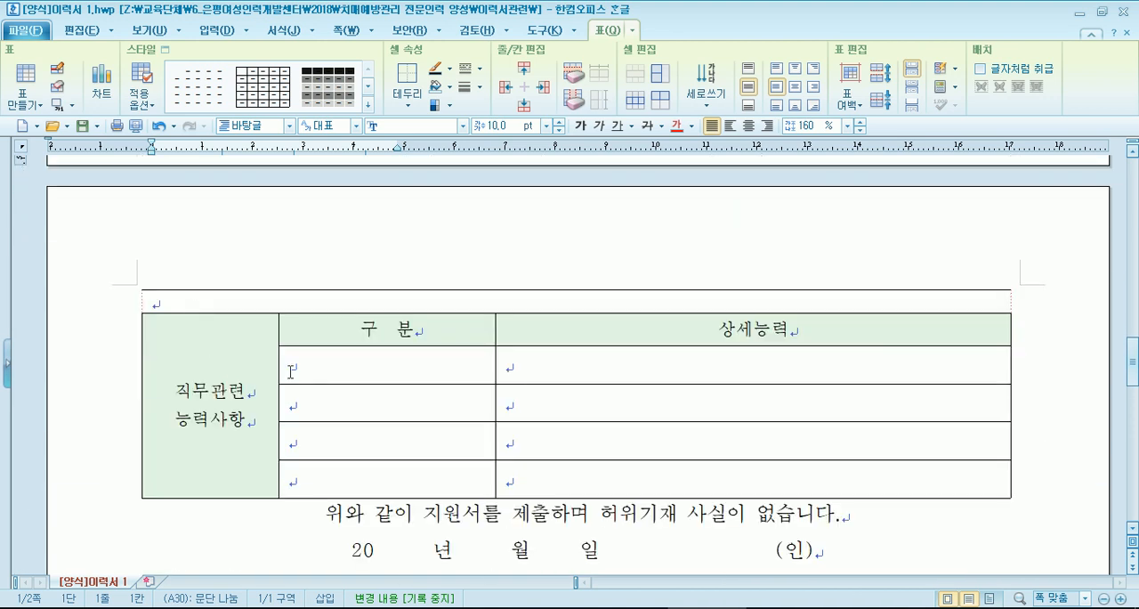
scroll(180, 325, "down", 2)
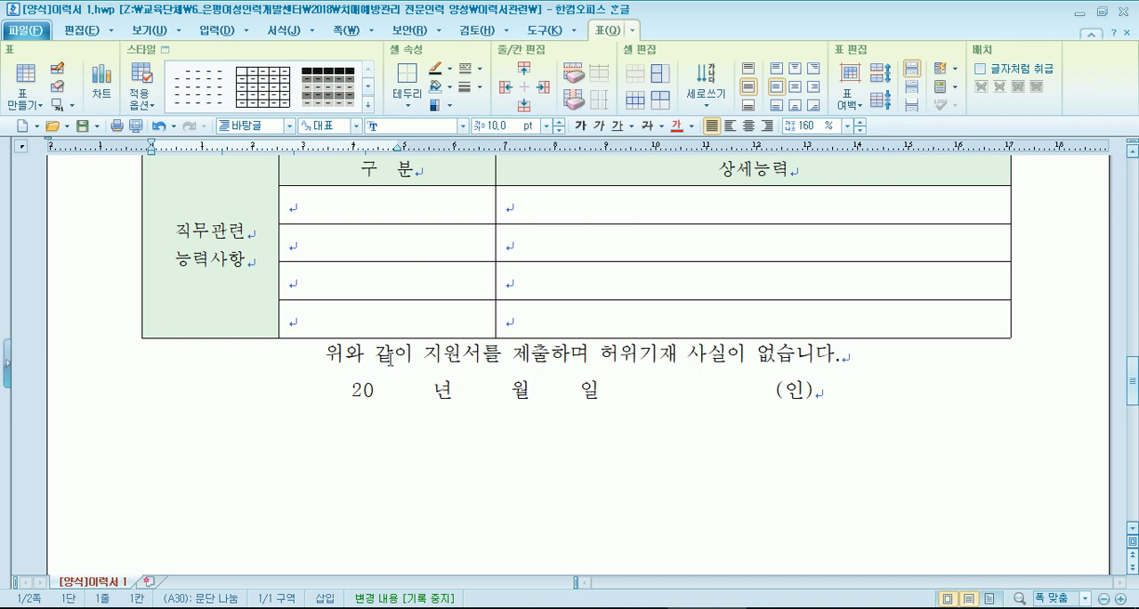
- Switch to the [양식]이력서 2 document and examine its 주소 and 전화번호 fields in the personal details table
scroll(389, 360, "up", 6)
scroll(389, 360, "down", 2)
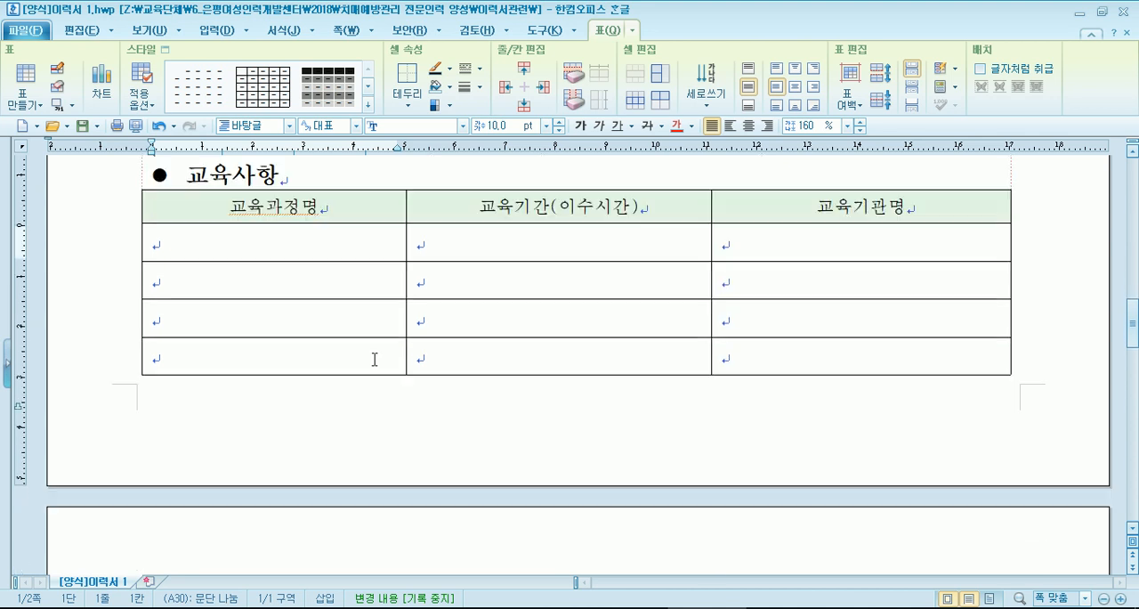
scroll(365, 356, "up", 10)
scroll(364, 353, "down", 3)
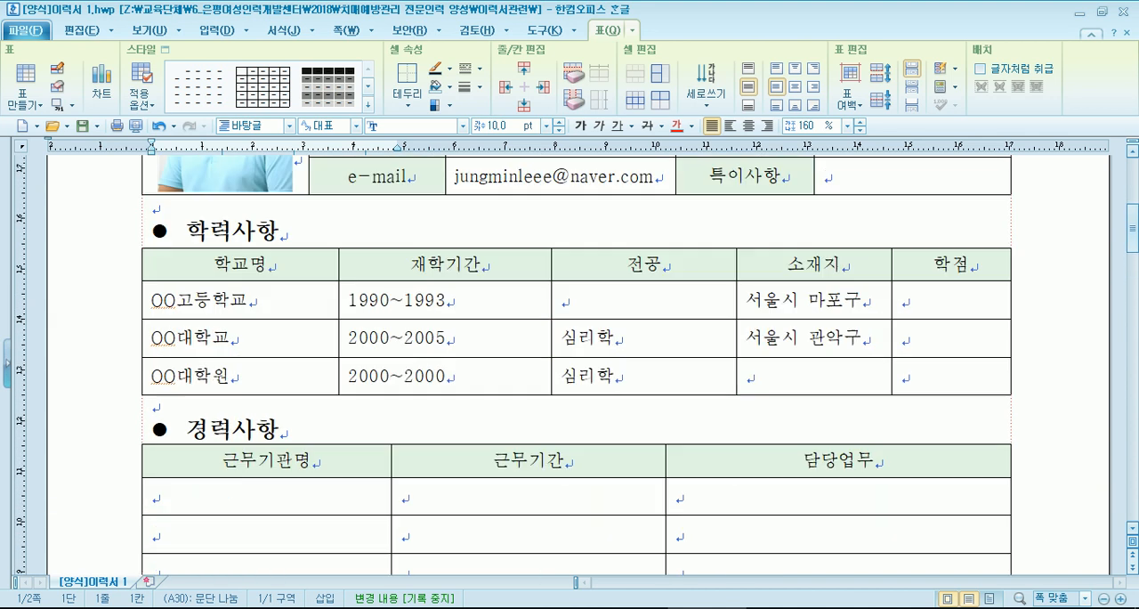
left_click(784, 607)
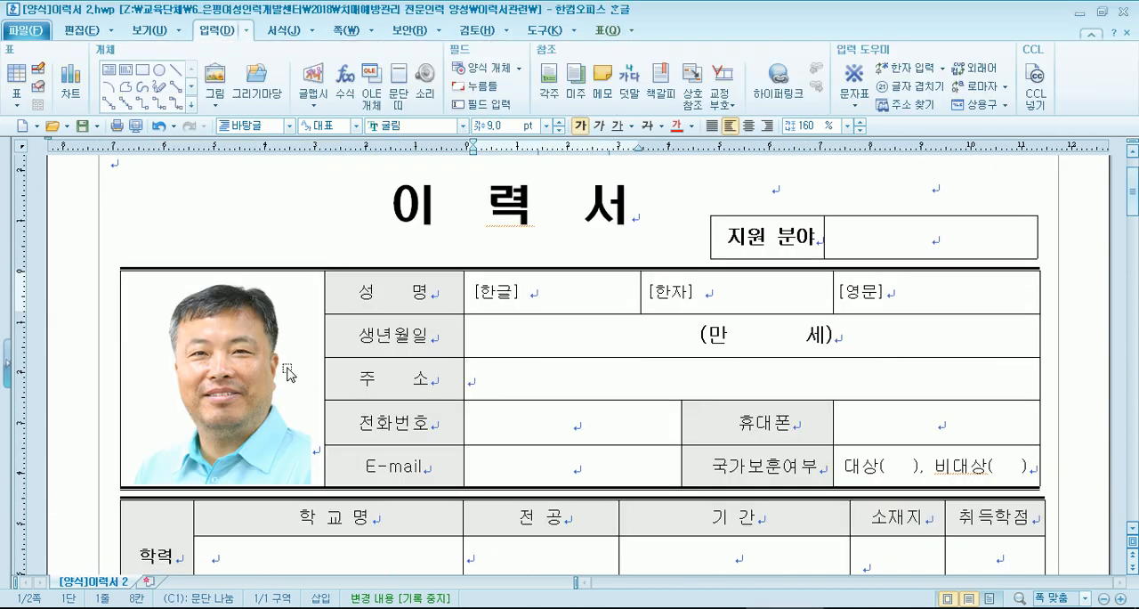
scroll(514, 385, "down", 2)
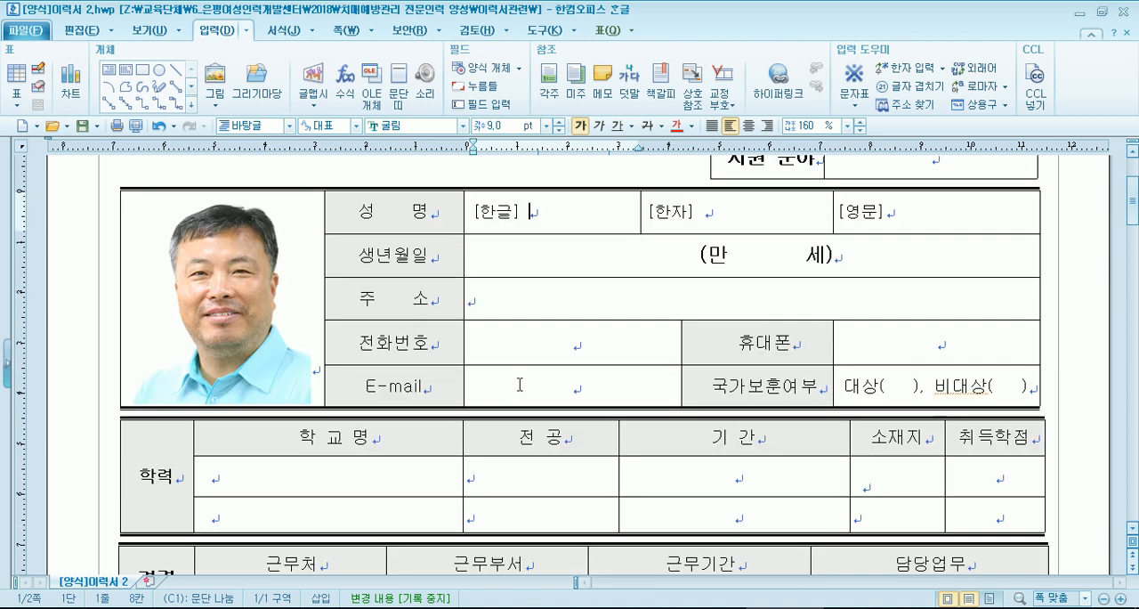
left_click(488, 303)
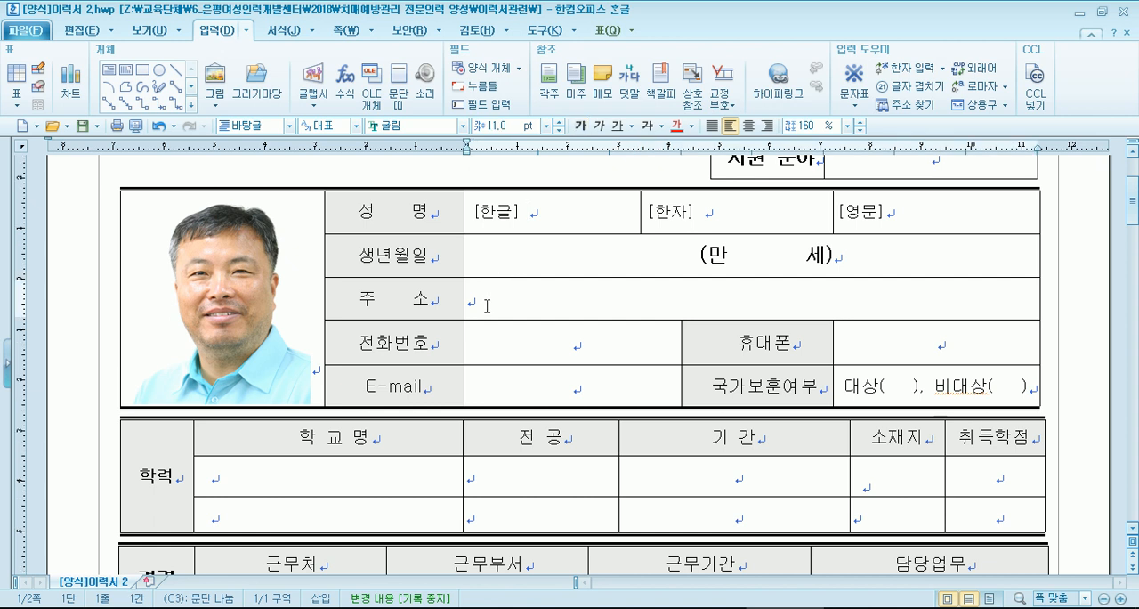
left_click(522, 352)
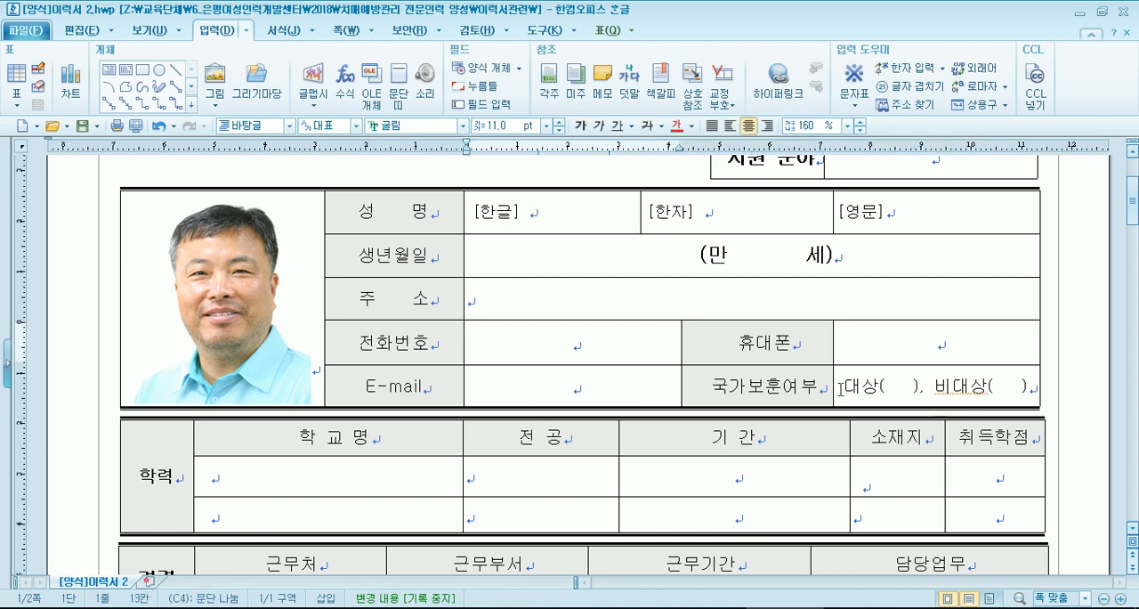
- Reduce the 국가보훈여부 cell to just 비대상 by deleting the 대상 option, the comma and all brackets
left_click(888, 396)
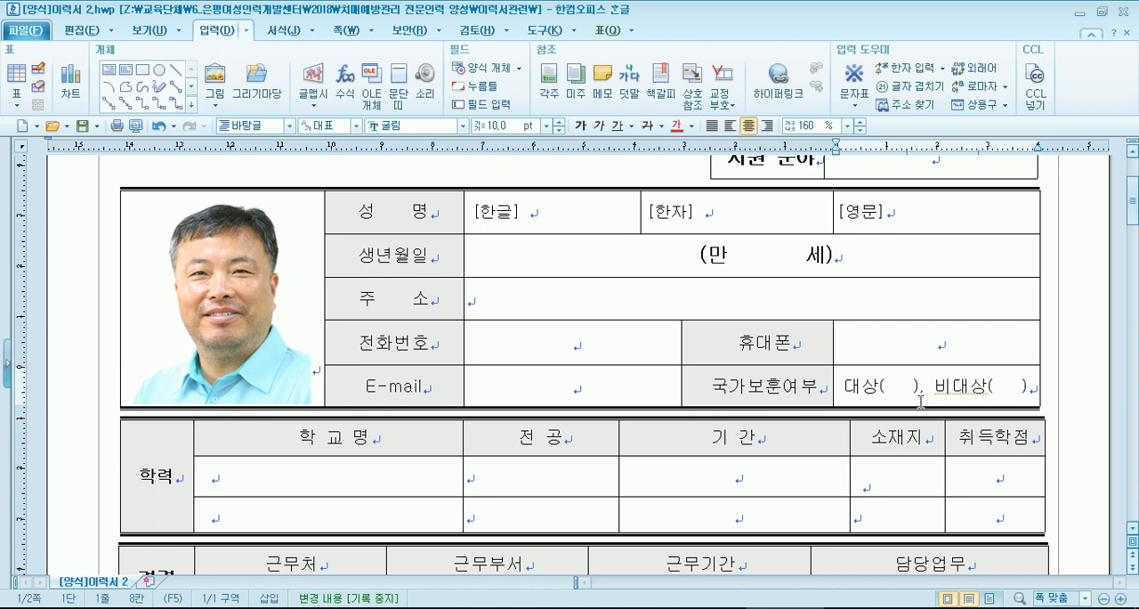
key("BackSpace")
key("BackSpace")
key("BackSpace")
key("BackSpace")
key("Delete")
key("Delete")
key("Delete")
key("Delete")
key("Right")
key("Right")
key("Right")
key("Delete")
key("Delete")
key("Delete")
key("Delete")
key("Delete")
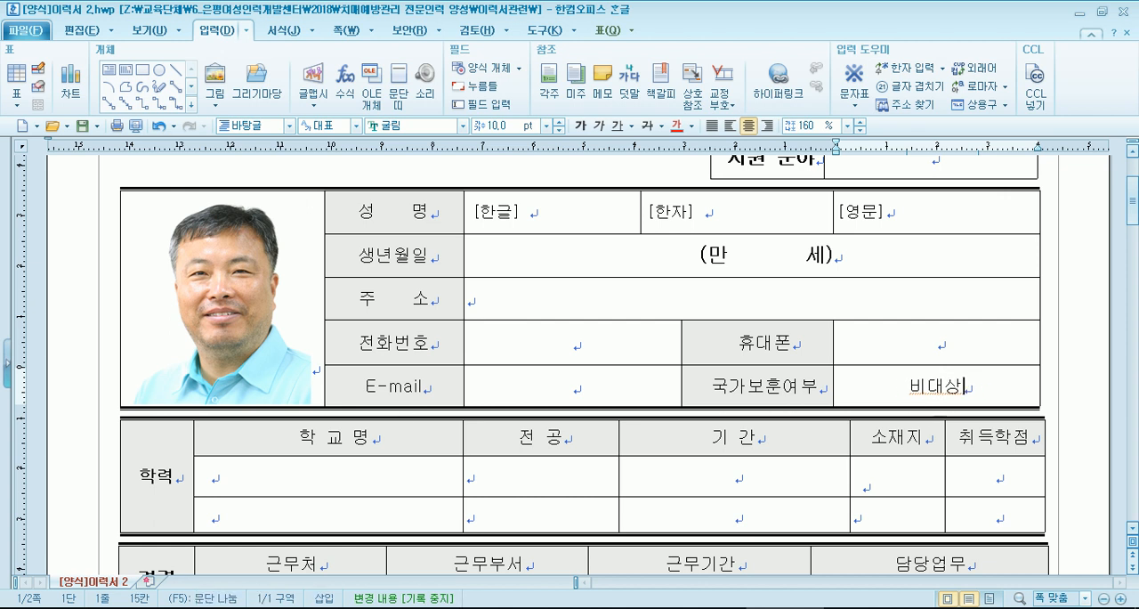
- Undo the deletions in the 국가보훈여부 cell to restore both options with their brackets
key("ctrl+z")
key("ctrl+z")
key("ctrl+z")
key("ctrl+z")
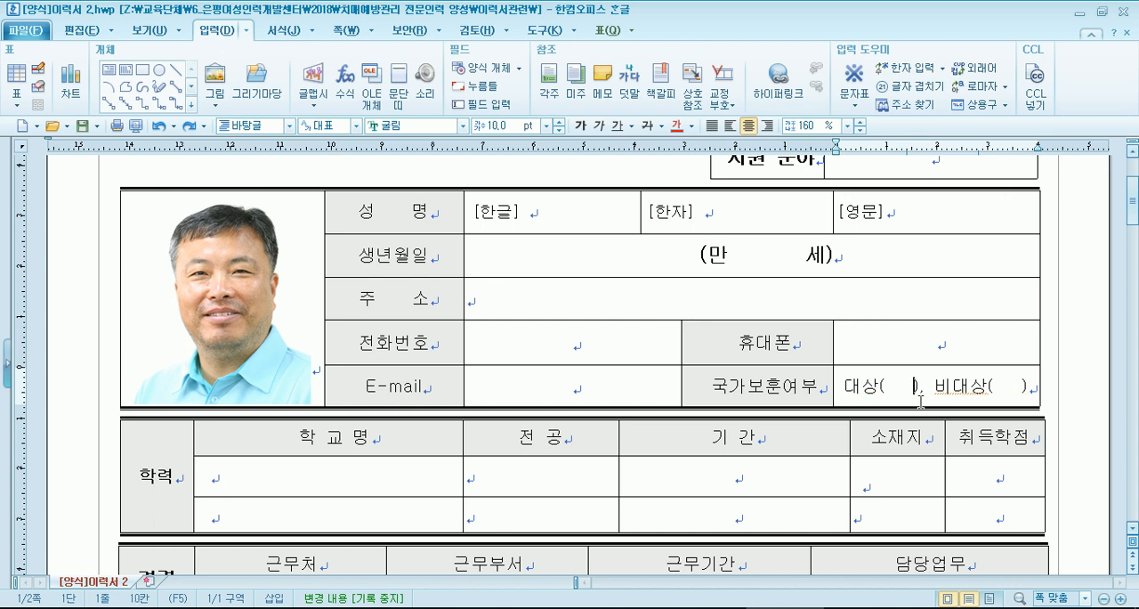
- Try reducing the 국가보훈여부 cell to just 대상 without brackets, and undo that deletion
key("Delete")
key("Delete")
key("Delete")
key("Delete")
key("Delete")
key("Delete")
key("Delete")
key("Delete")
key("Delete")
key("Delete")
key("Delete")
key("Delete")
key("Delete")
key("Delete")
key("Delete")
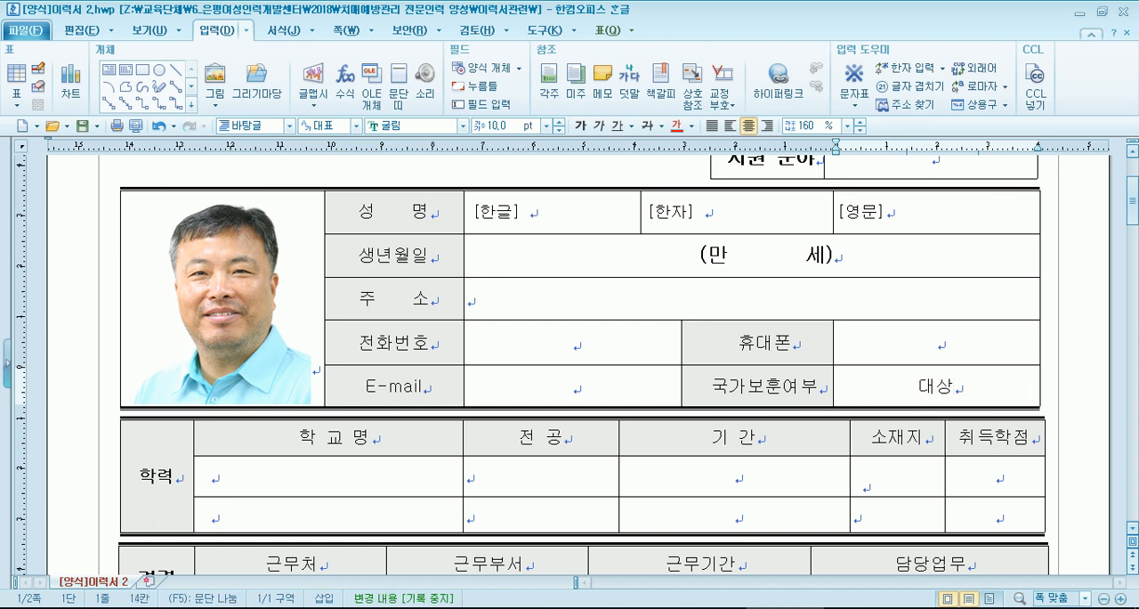
key("ctrl+z")
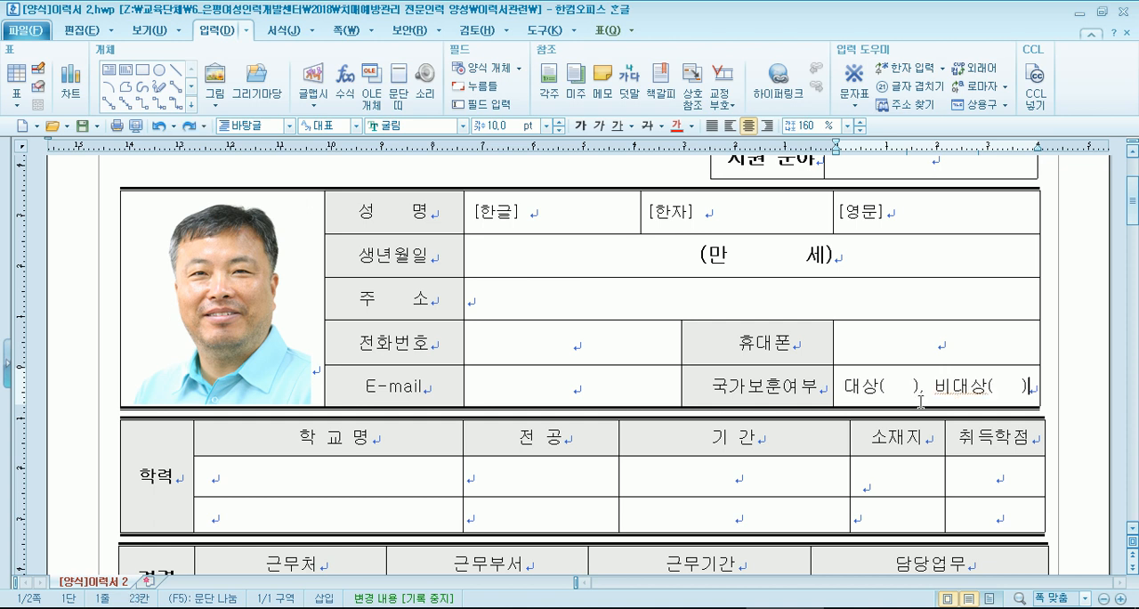
- Place the text cursor inside the brackets after 대상 in the 국가보훈여부 cell
left_click(899, 386)
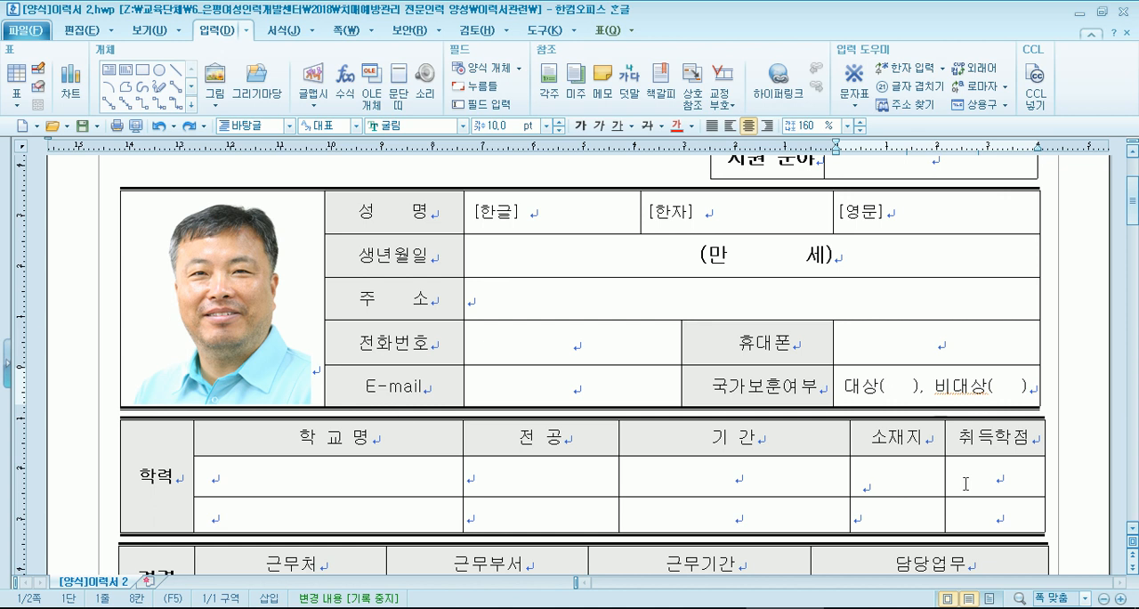
- Mark the 대상 option with a V inside its brackets in the 국가보훈여부 cell, adjusting the spacing after it
type("V")
key("Right")
key("BackSpace")
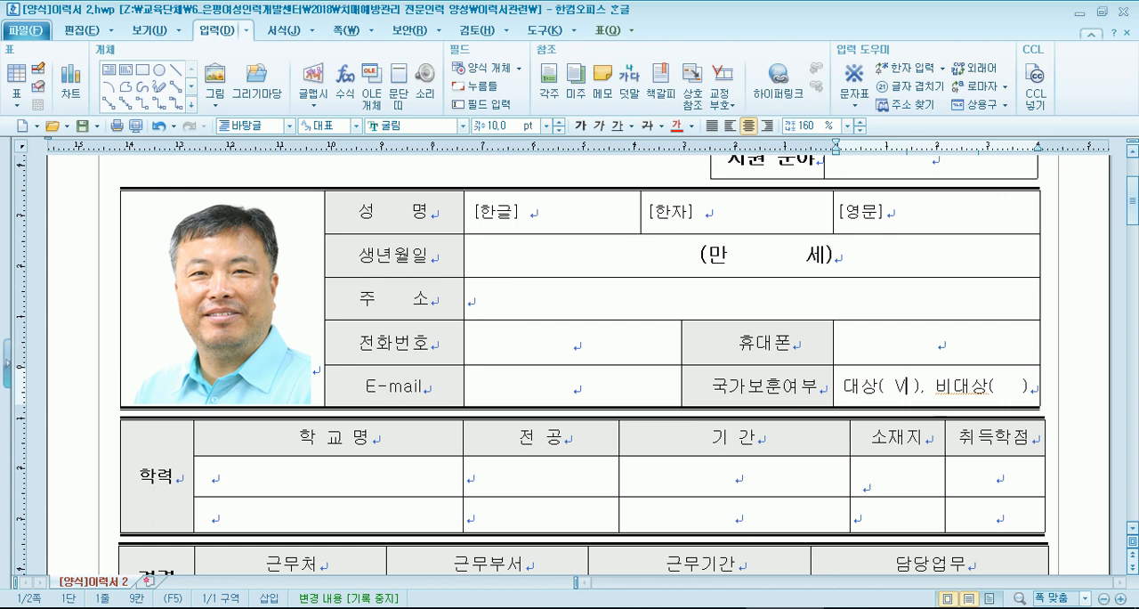
- Insert the √ symbol from the 전각 기호(일반) area of the 한글(HNC) character table into the 휴대폰 cell
left_click(946, 343)
left_click(853, 104)
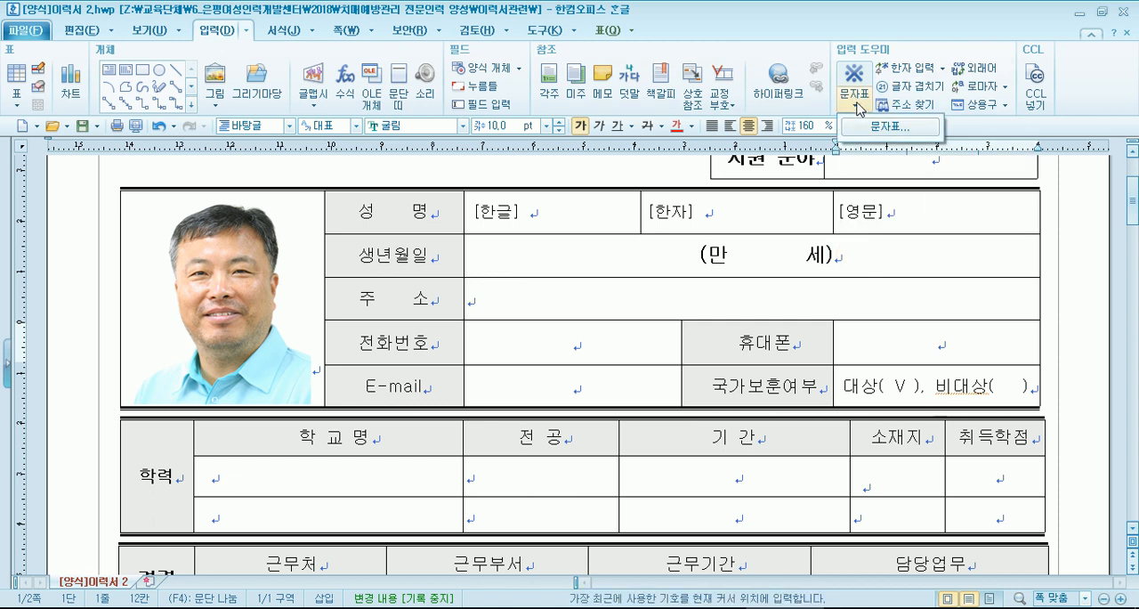
left_click(856, 105)
left_click(856, 105)
left_click(853, 106)
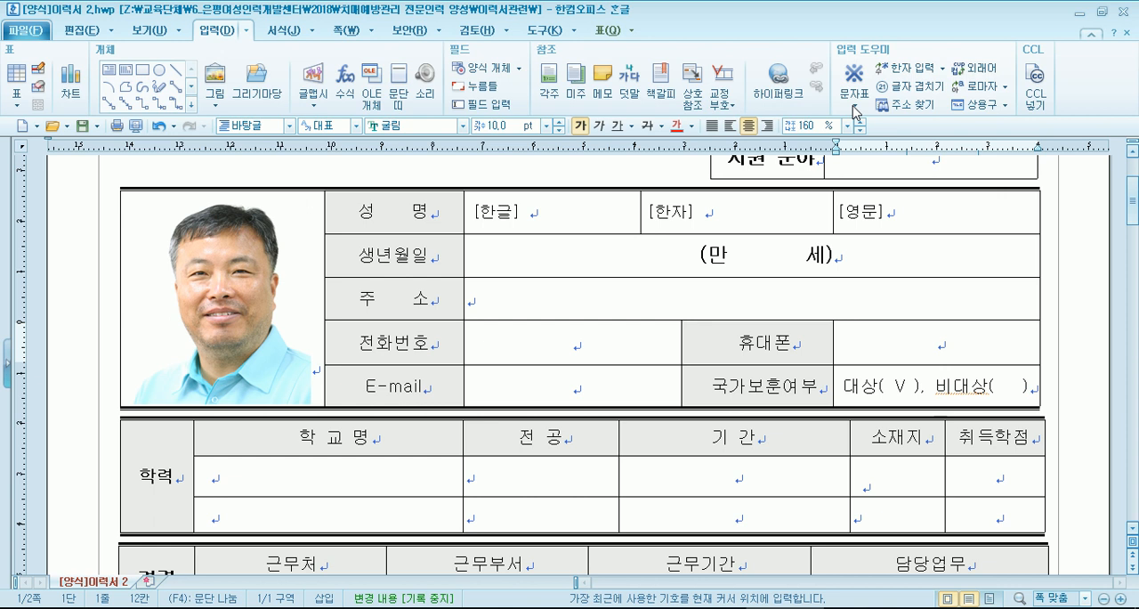
left_click(855, 108)
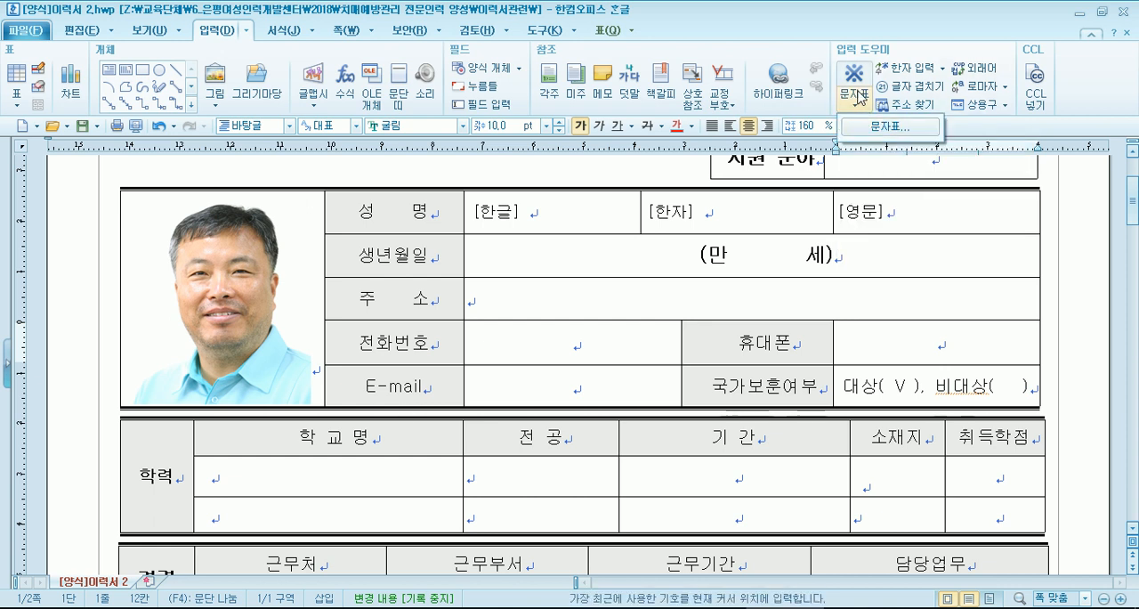
left_click(889, 127)
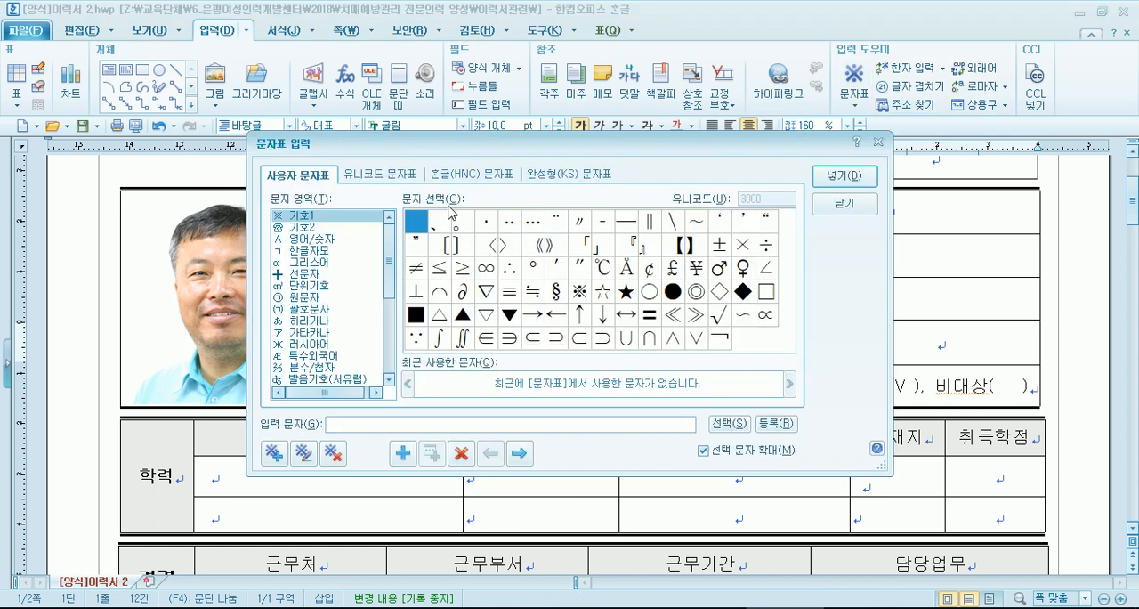
left_click(492, 178)
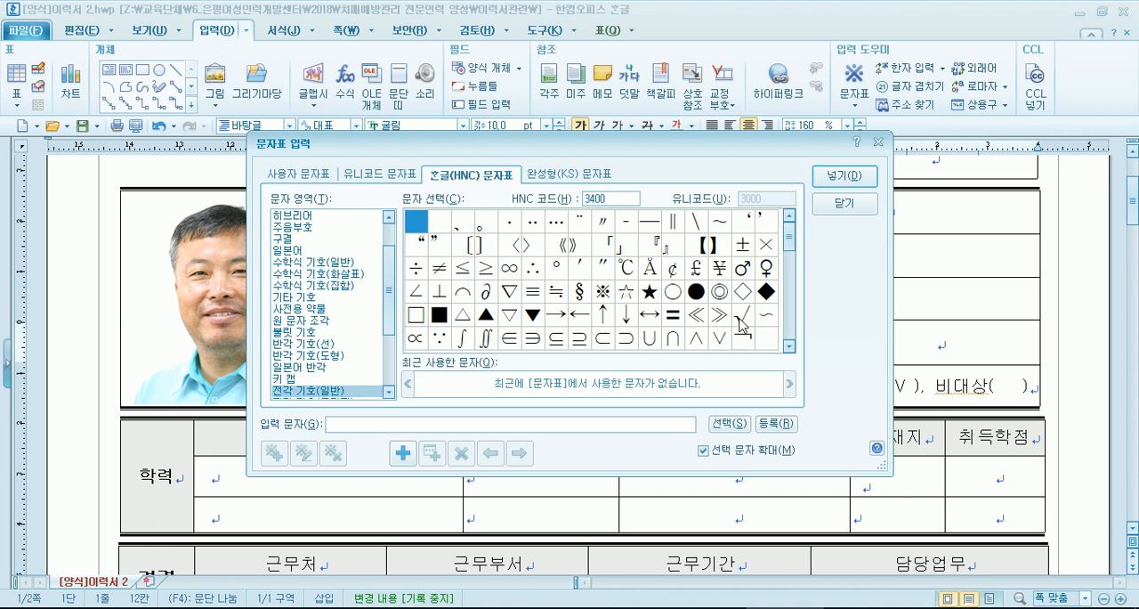
left_click(740, 322)
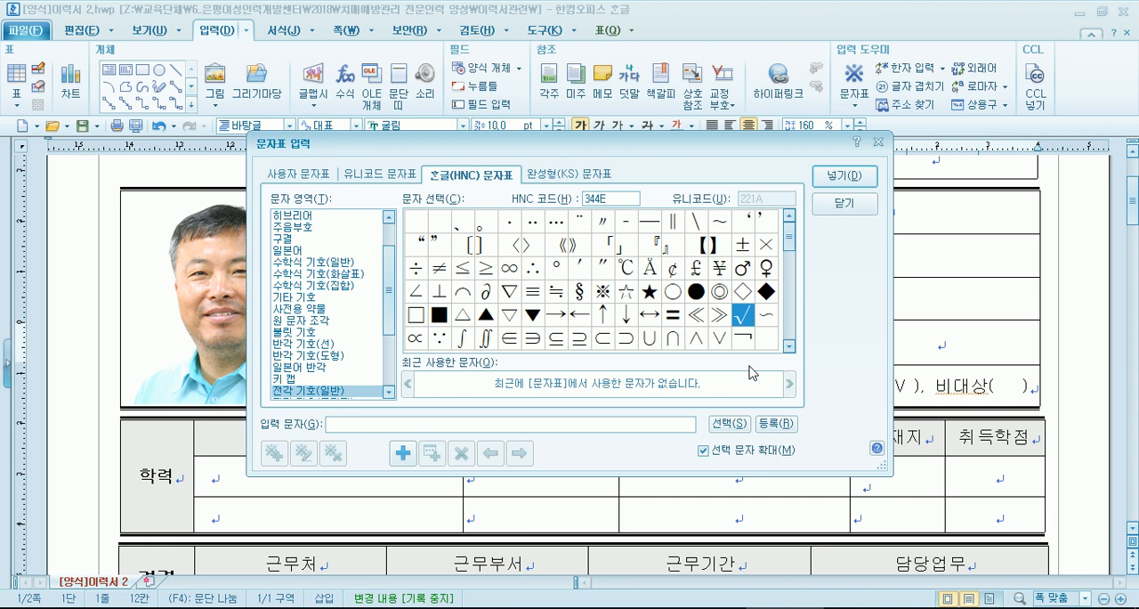
left_click(852, 178)
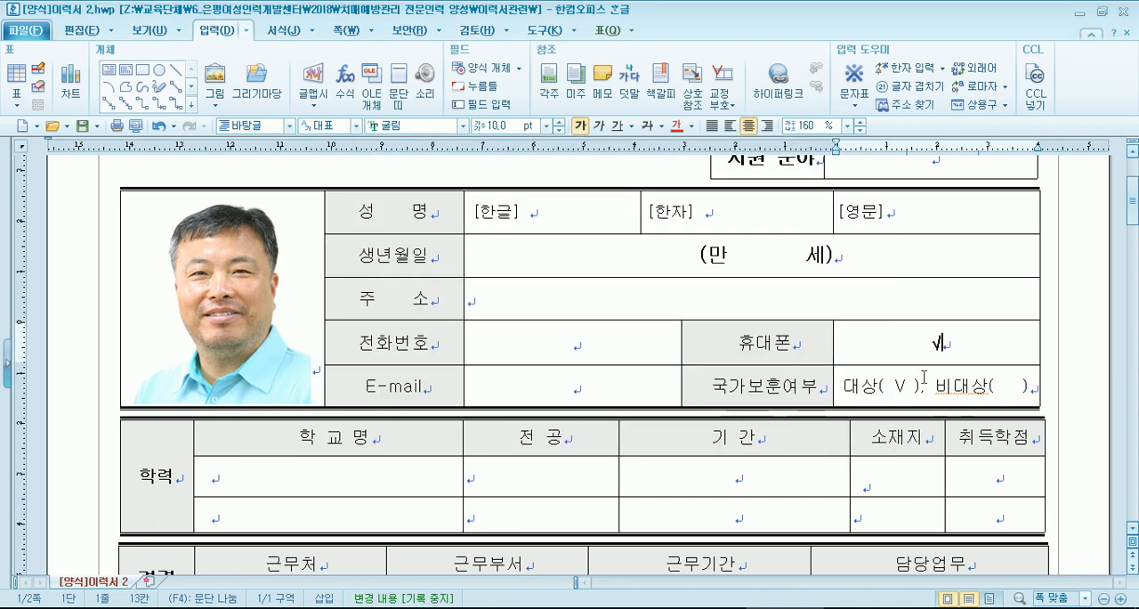
- Replace the V inside the 대상 brackets with the √ symbol from the character table
left_click(896, 382)
key("ctrl+F10")
key("Return")
key("Delete")
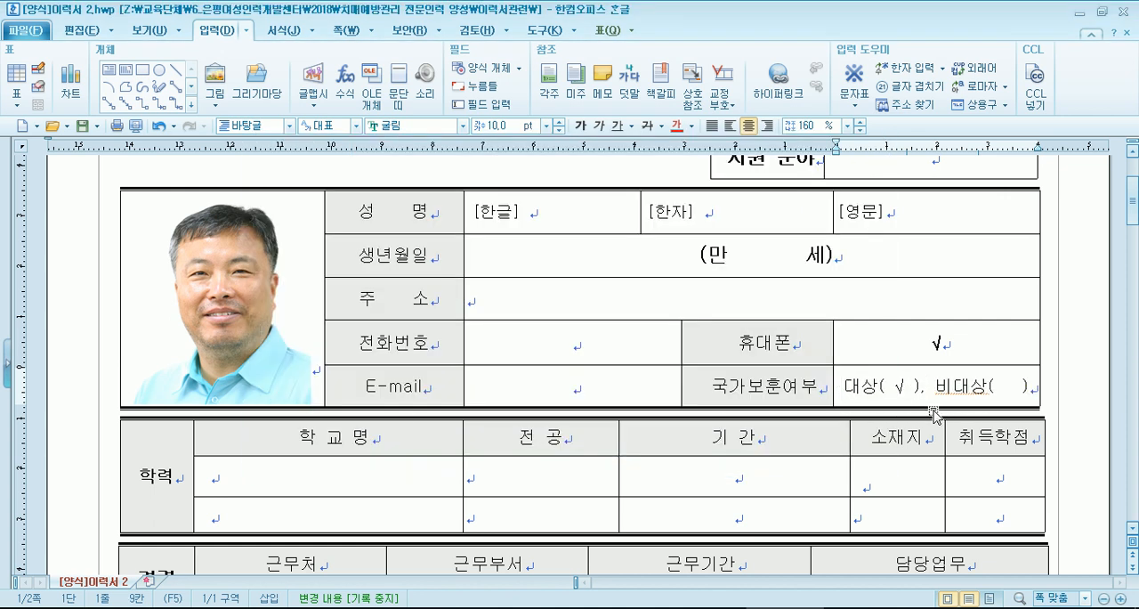
- Replace the √ inside the 대상 brackets with the filled circle ● from the character table
key("BackSpace")
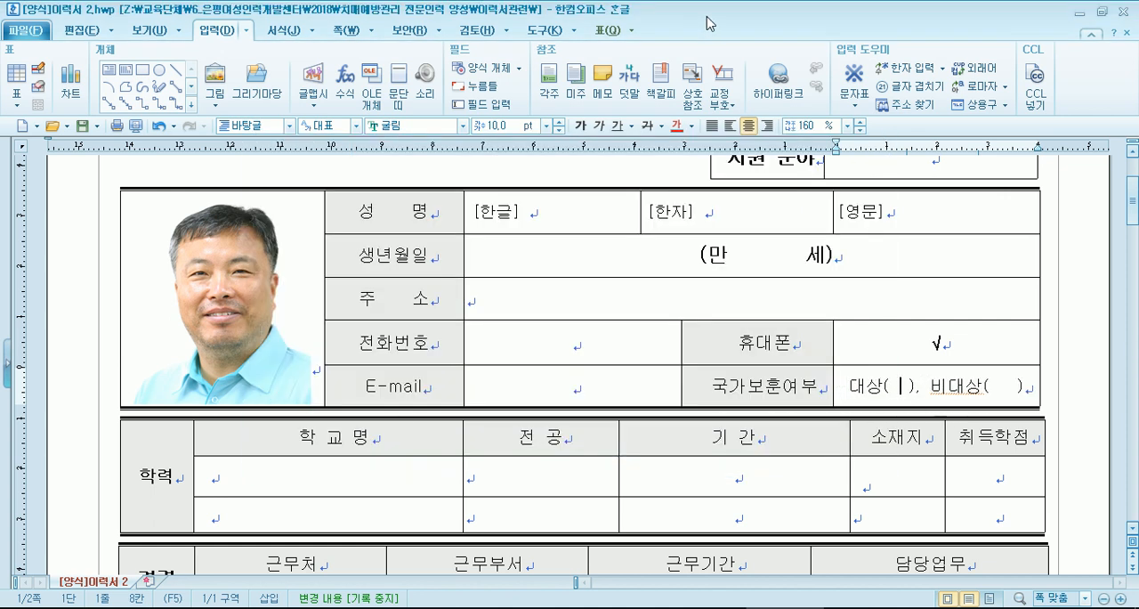
key("ctrl+F10")
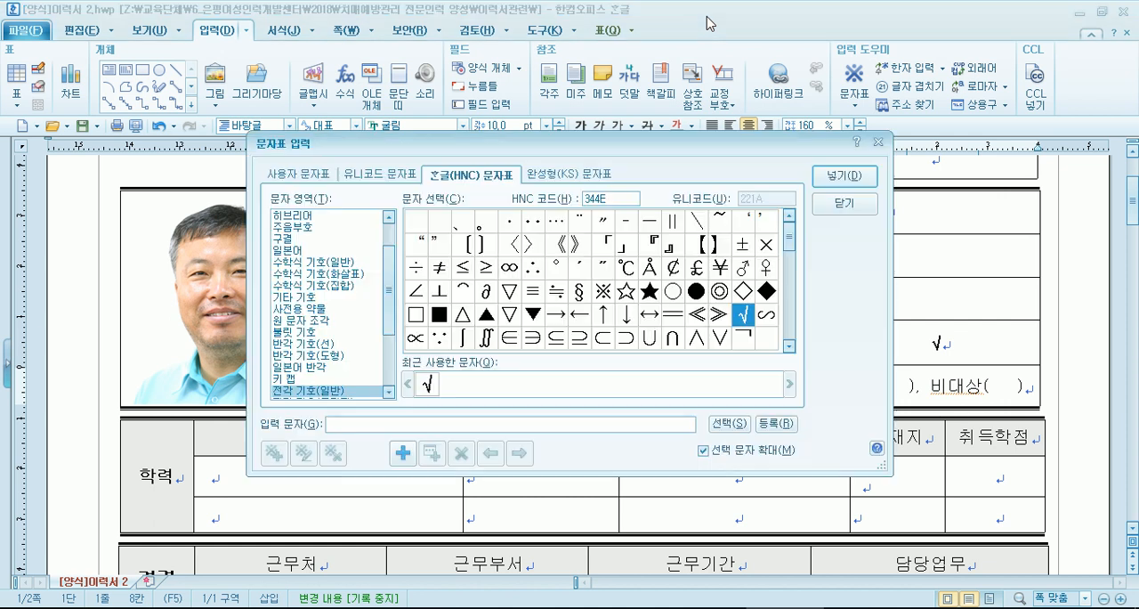
left_click(696, 292)
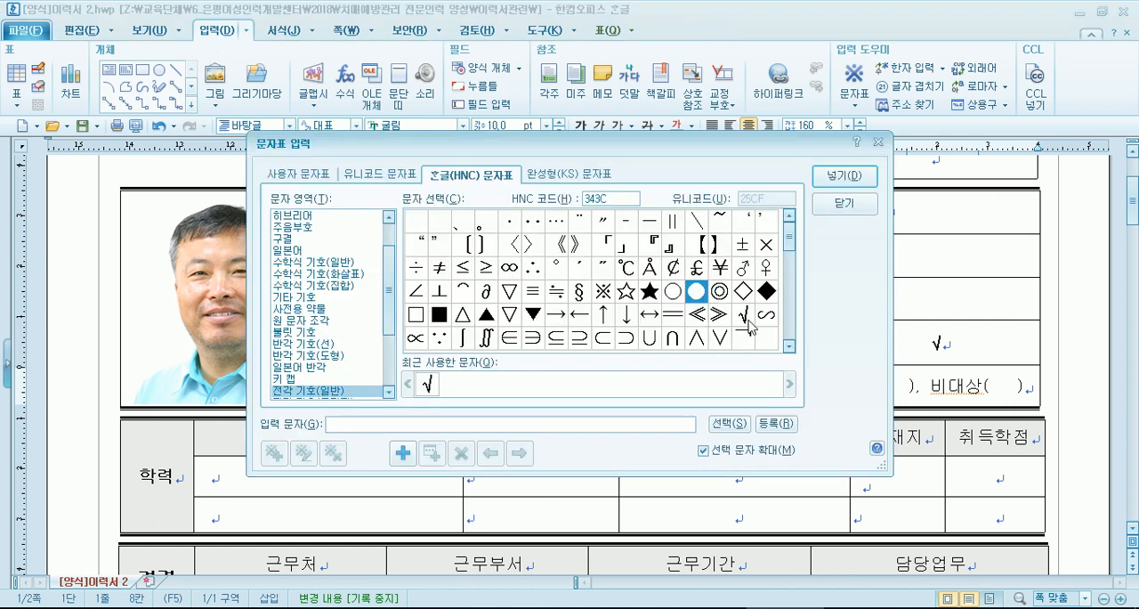
left_click(843, 175)
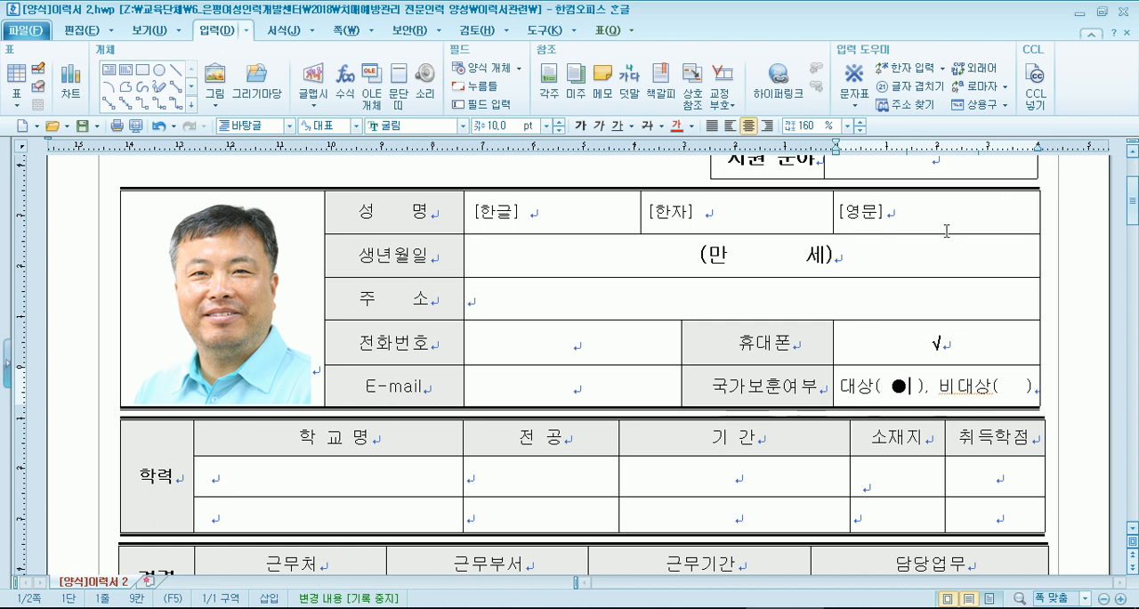
- Clear the √ from the 휴대폰 cell and change the ● inside the 대상 brackets to V
left_click(936, 338)
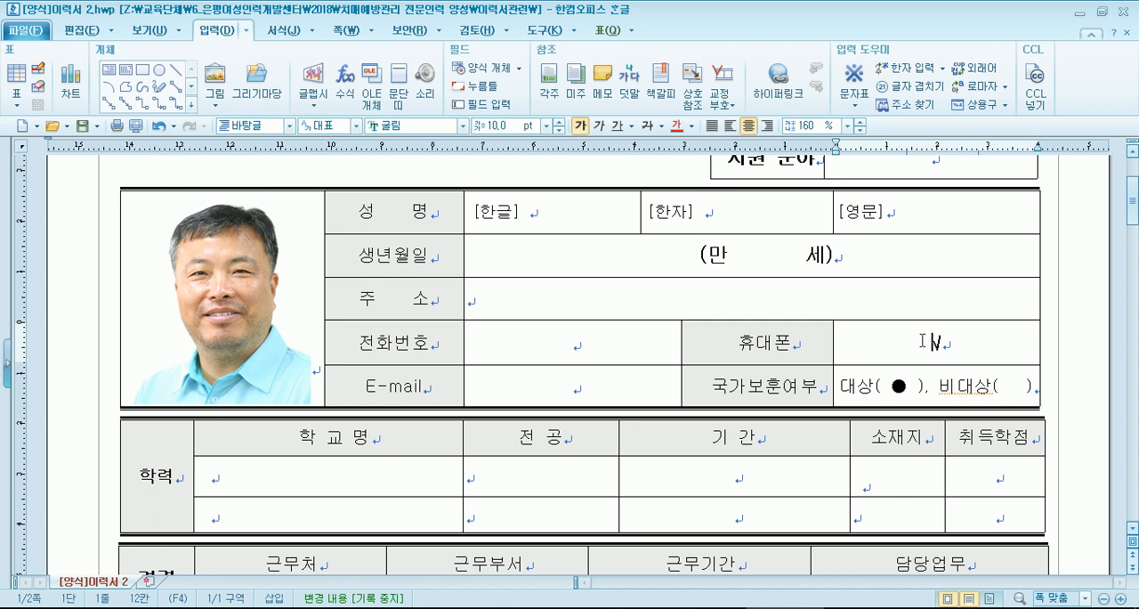
left_click(890, 390)
type("V")
key("Delete")
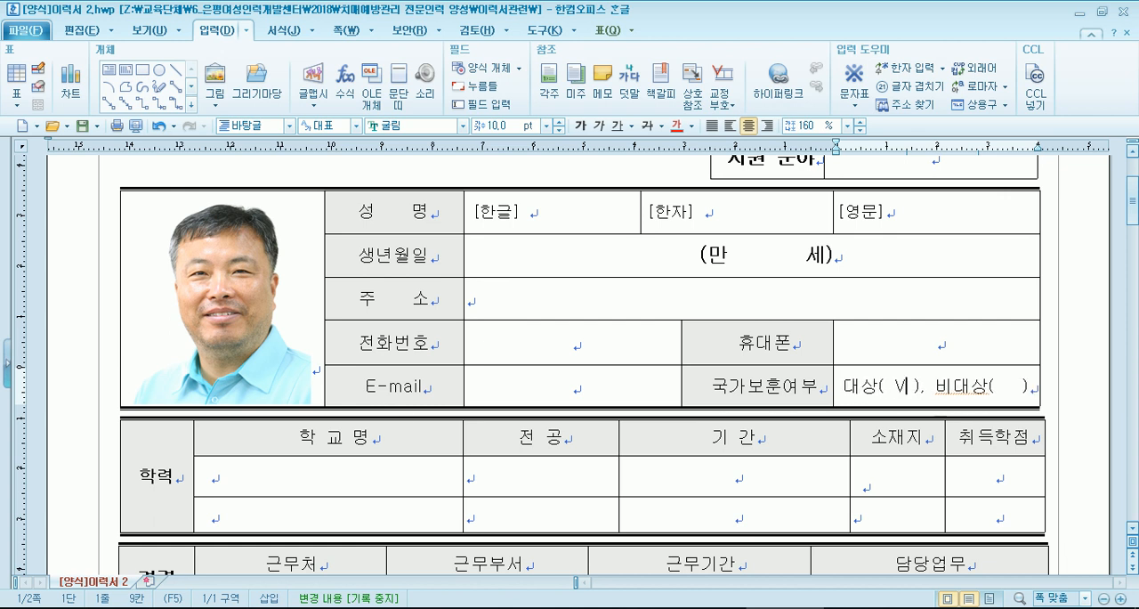
- Replace the V inside the 대상 brackets of the 국가보훈여부 cell with ㅇ
key("BackSpace")
type("이ㅣㅣ")
- Try inserting a blank row below the last row of the 학력 table, and undo the insertion
scroll(724, 329, "down", 3)
left_click(712, 356)
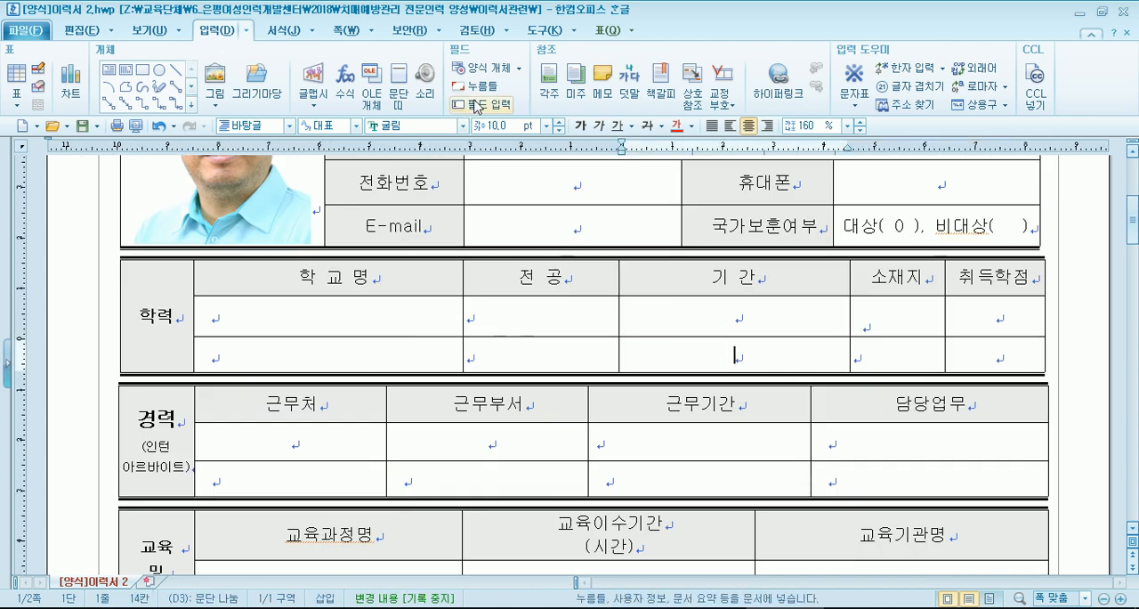
left_click(608, 29)
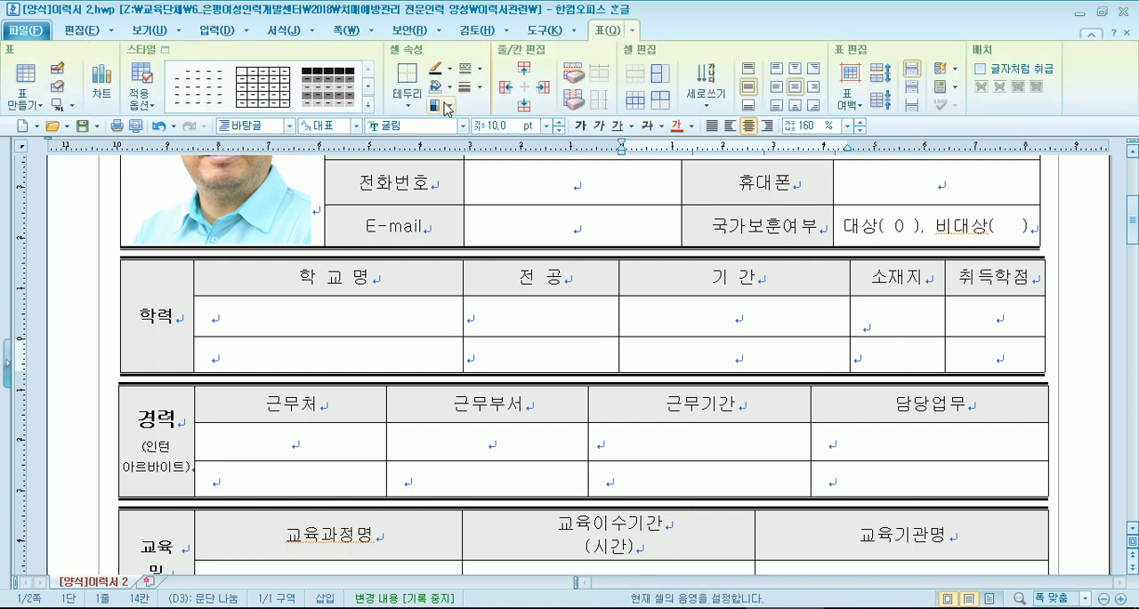
left_click(525, 105)
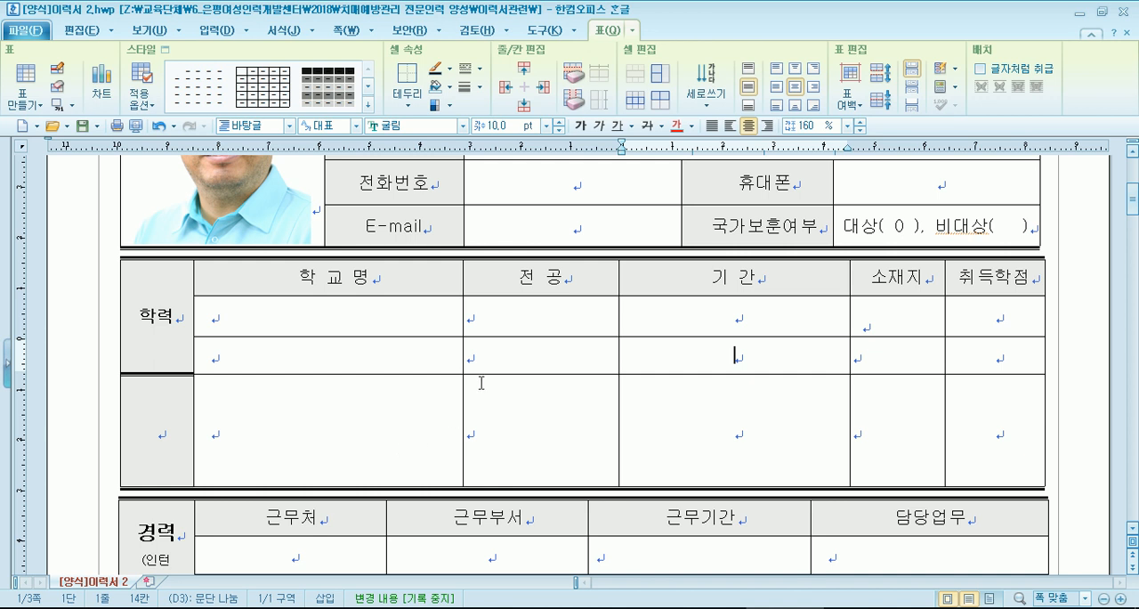
key("ctrl+z")
- Insert the row below the last 학력 row again and place the cursor in its empty label cell
left_click(656, 352)
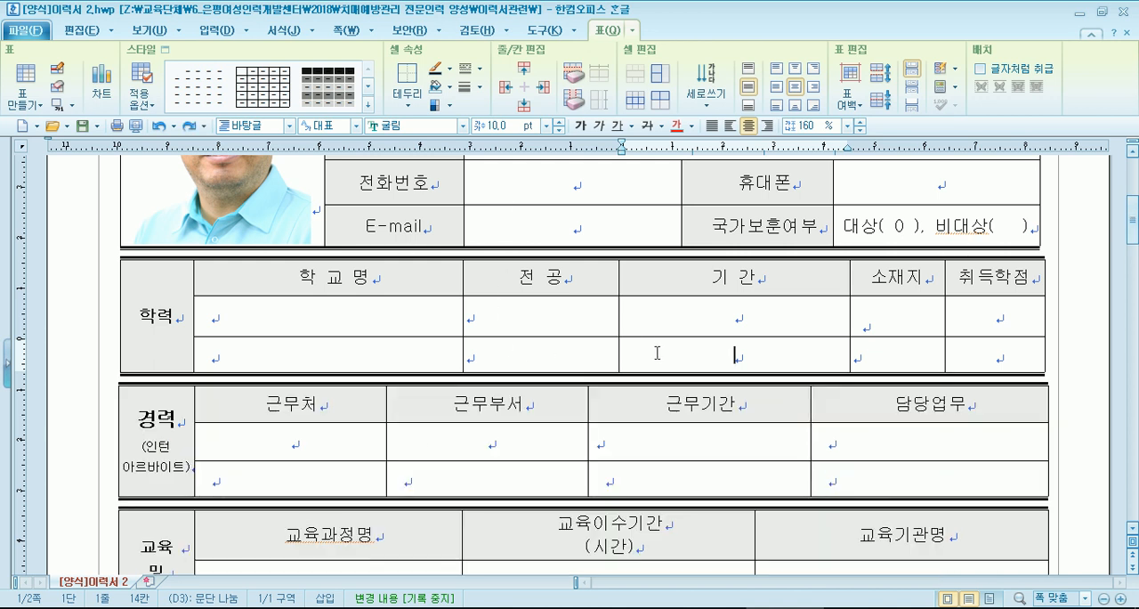
left_click(524, 105)
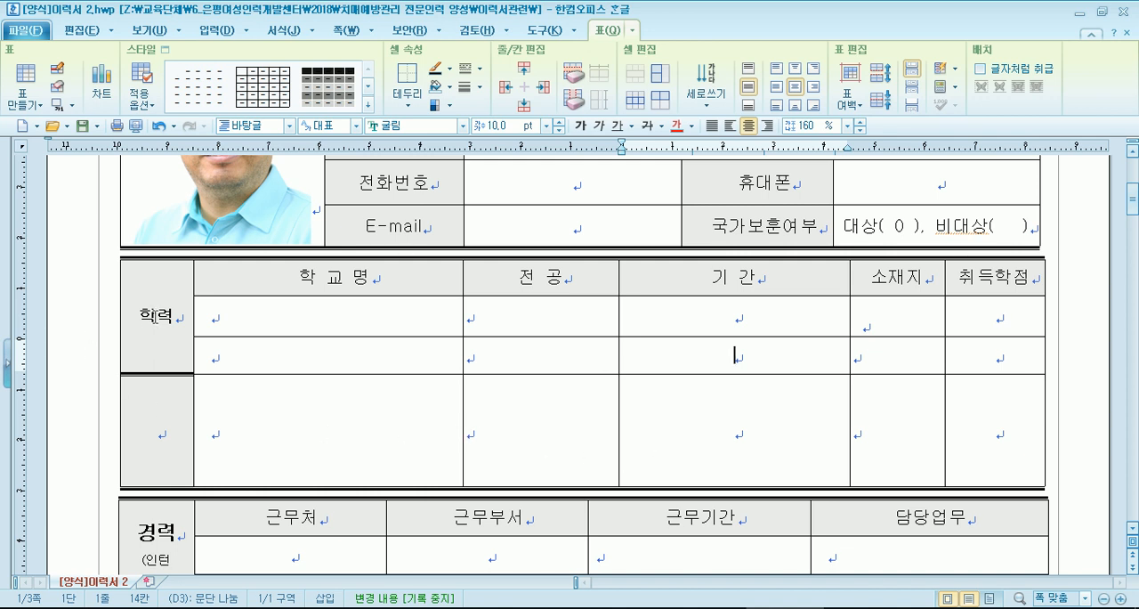
left_click_drag(154, 316, 149, 421)
left_click(148, 422)
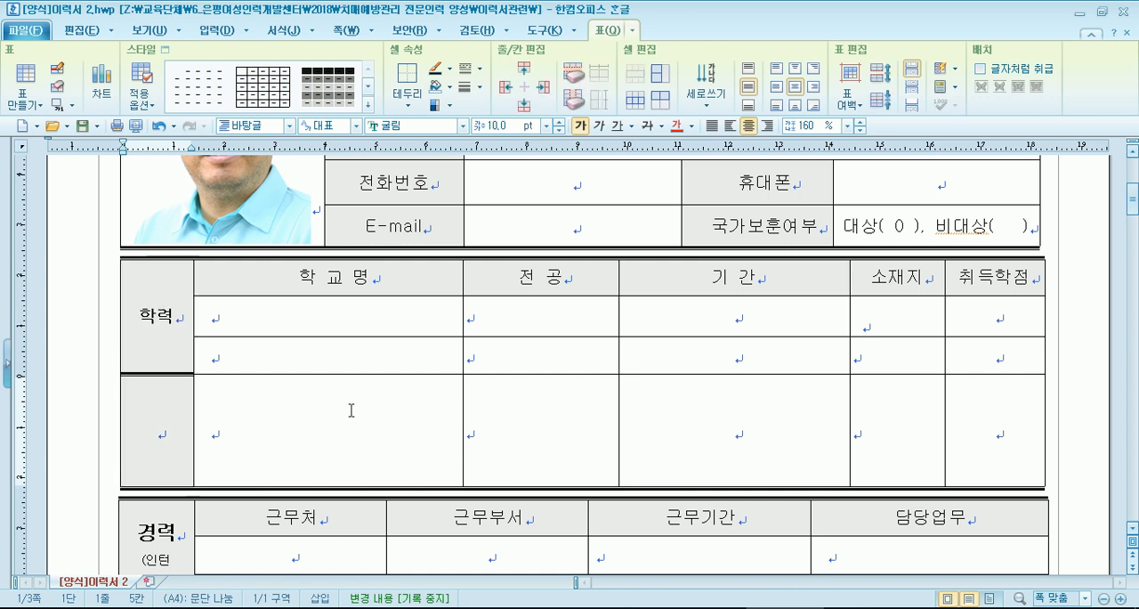
- Switch to [양식]이력서 1, add a blank row below the OO대학원 row of the 학력사항 table, and return to [양식]이력서 2
left_click(707, 608)
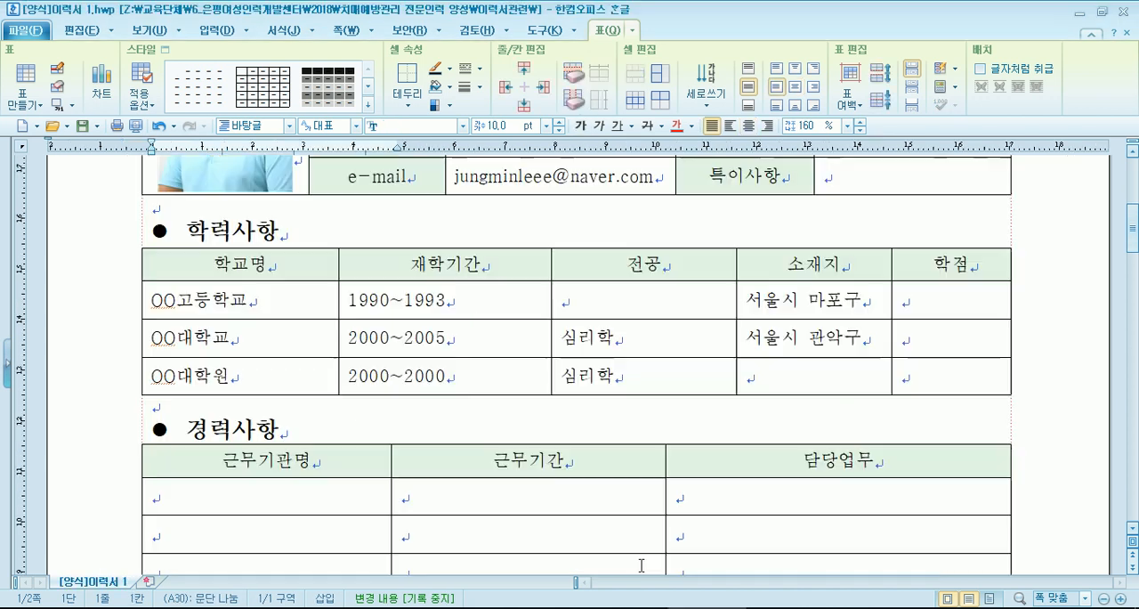
left_click(798, 375)
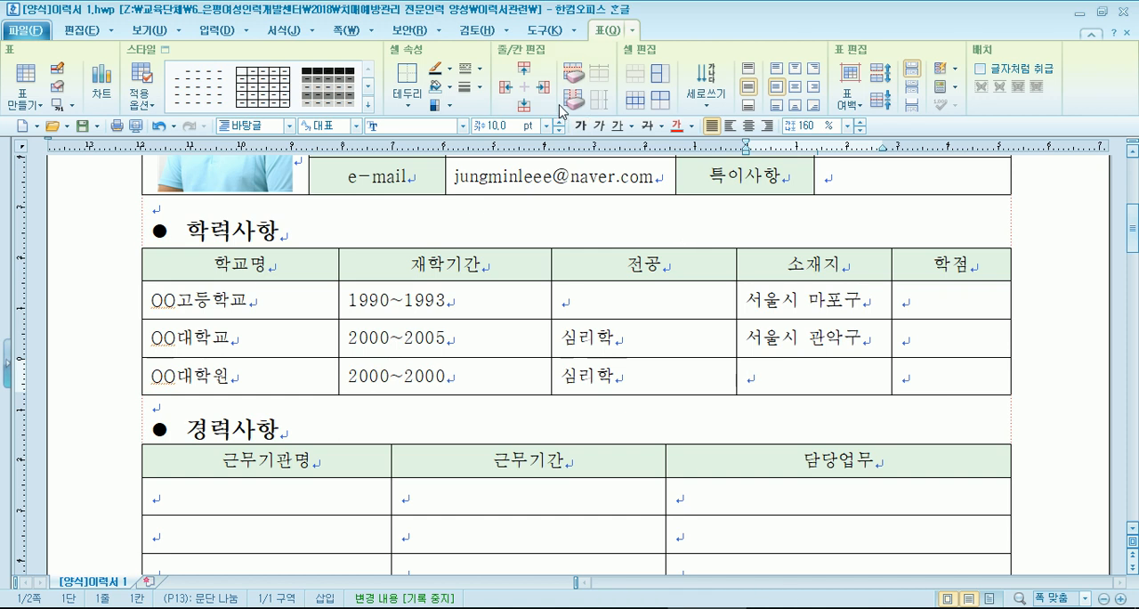
left_click(524, 104)
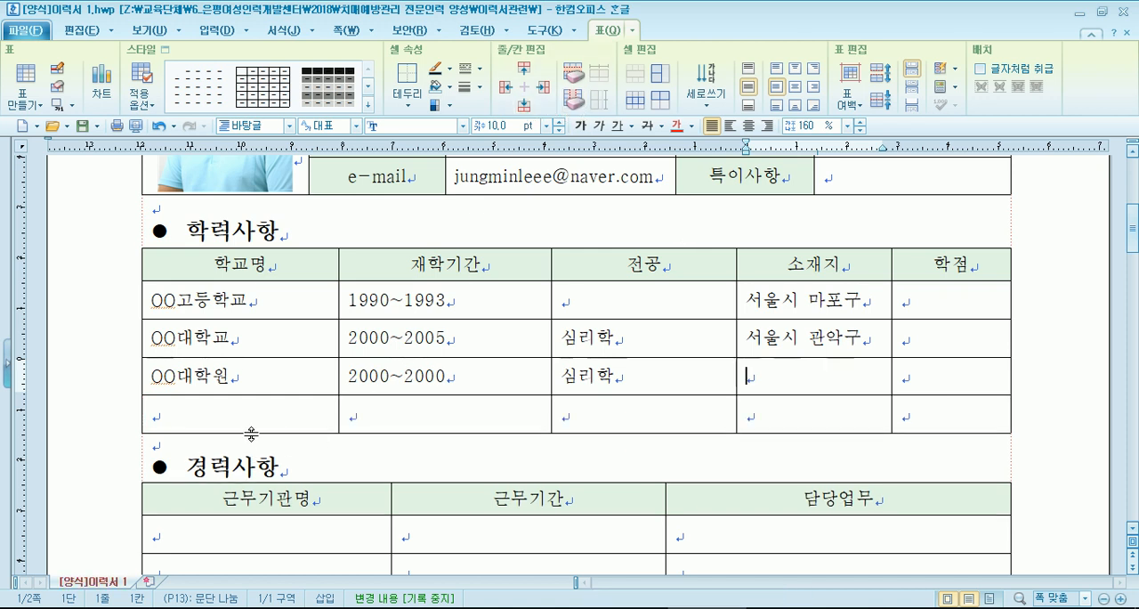
key("alt+Tab")
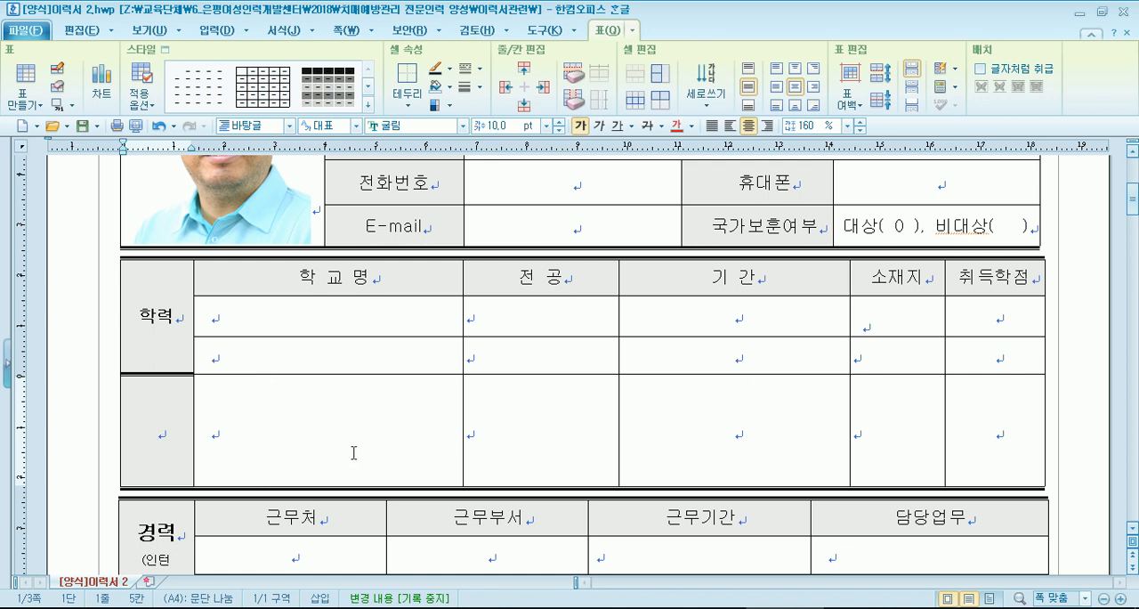
- Undo the row added to the 학력 table, restoring it once in between to compare both versions
key("ctrl+z")
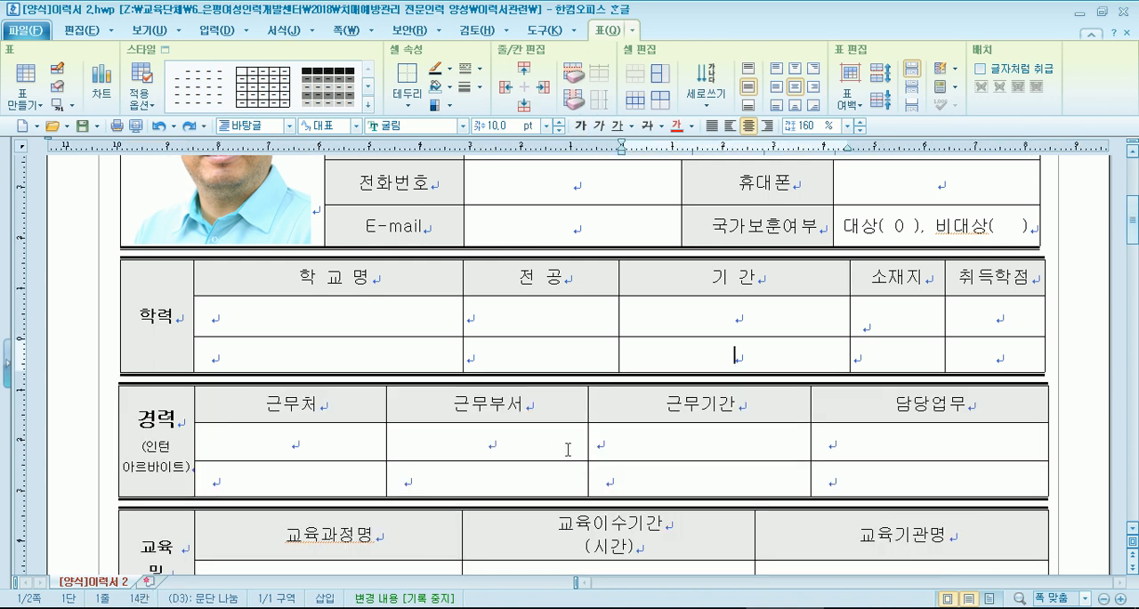
left_click(967, 348)
key("ctrl+shift+z")
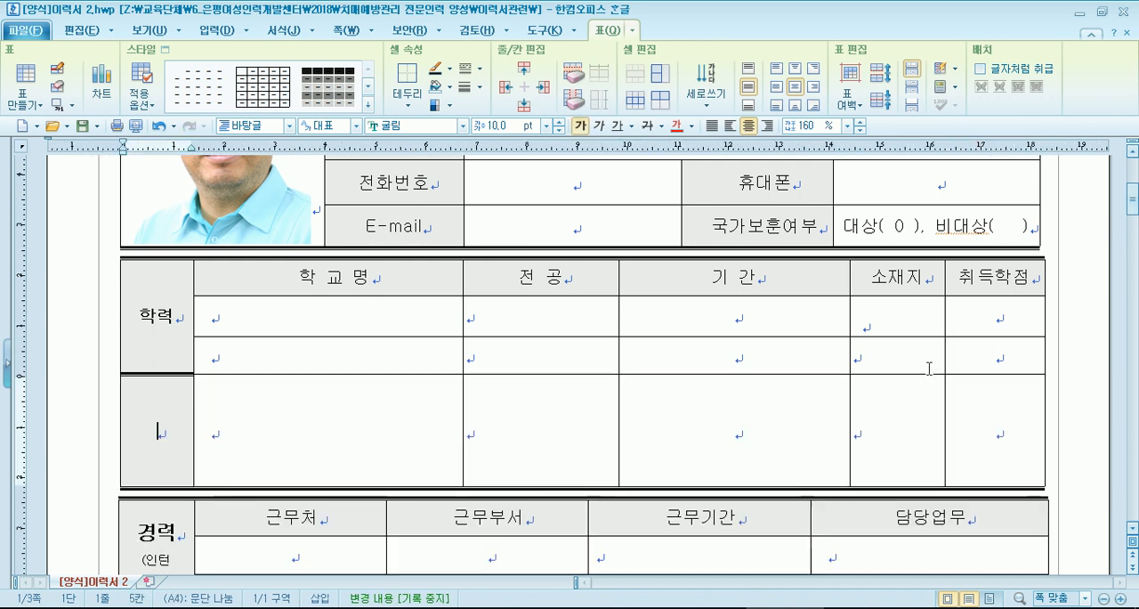
key("ctrl+z")
- Add a blank row at the end of the 학력 table and reduce its height to about that of the rows above
left_click(659, 347)
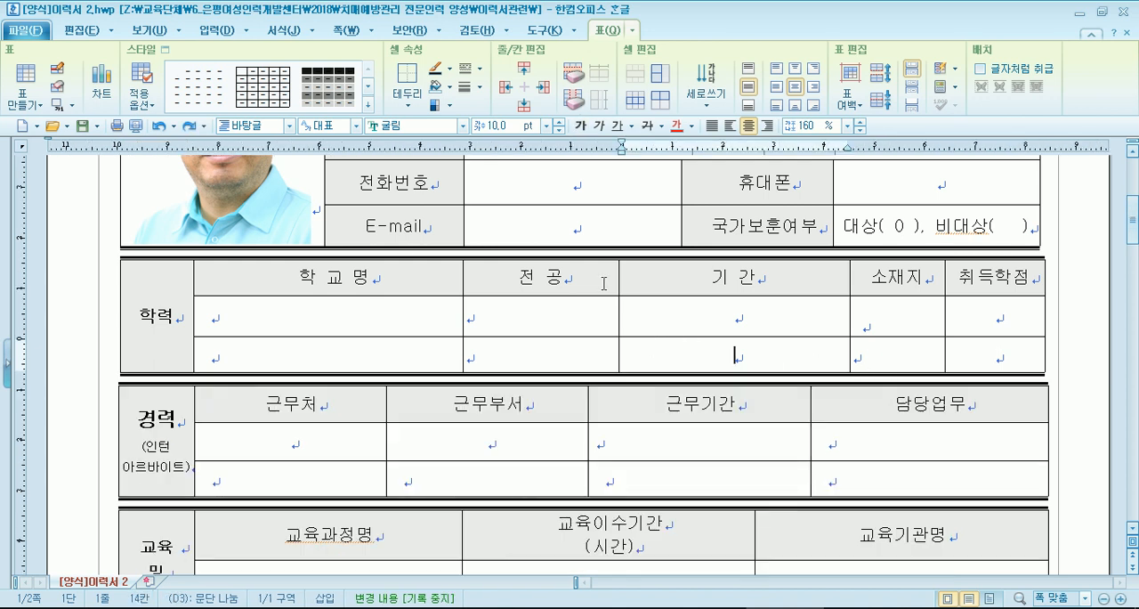
key("ctrl+shift+z")
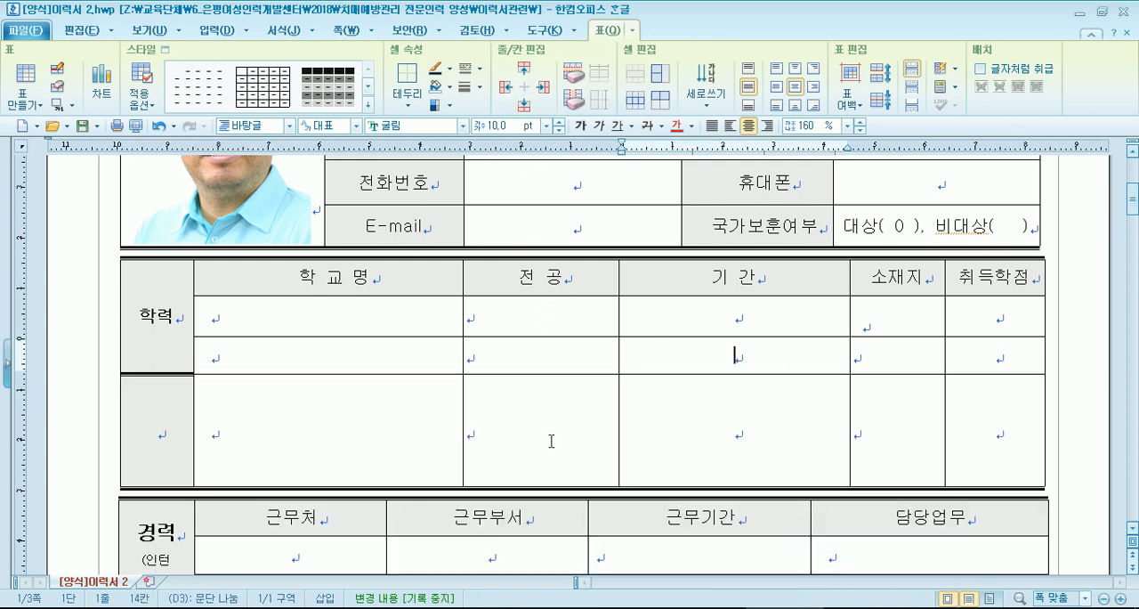
scroll(598, 390, "down", 1)
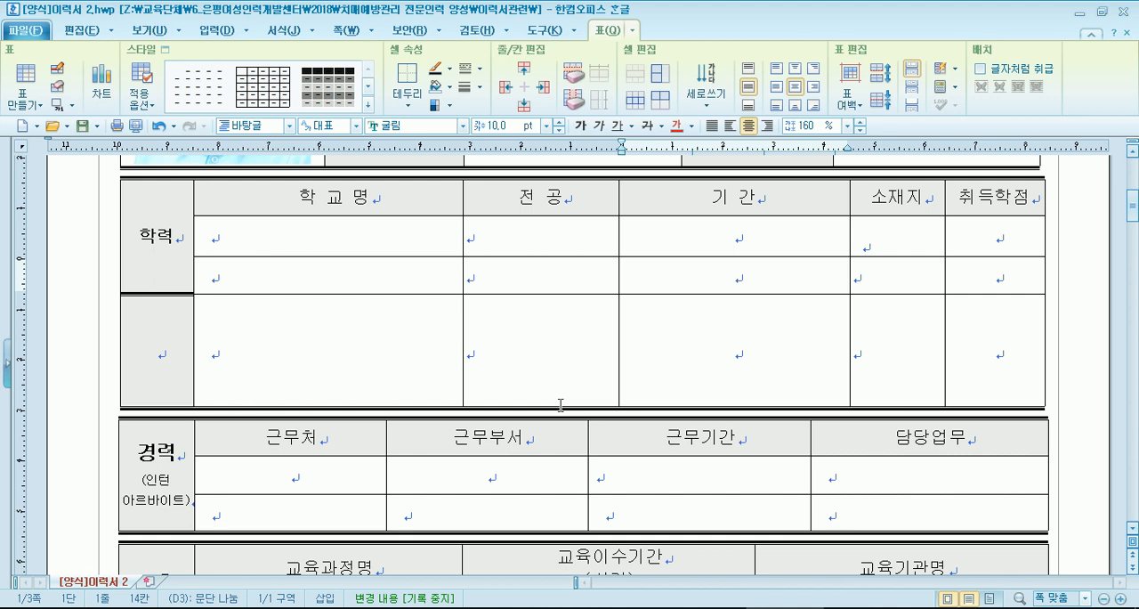
left_click_drag(414, 351, 729, 344)
key("Escape")
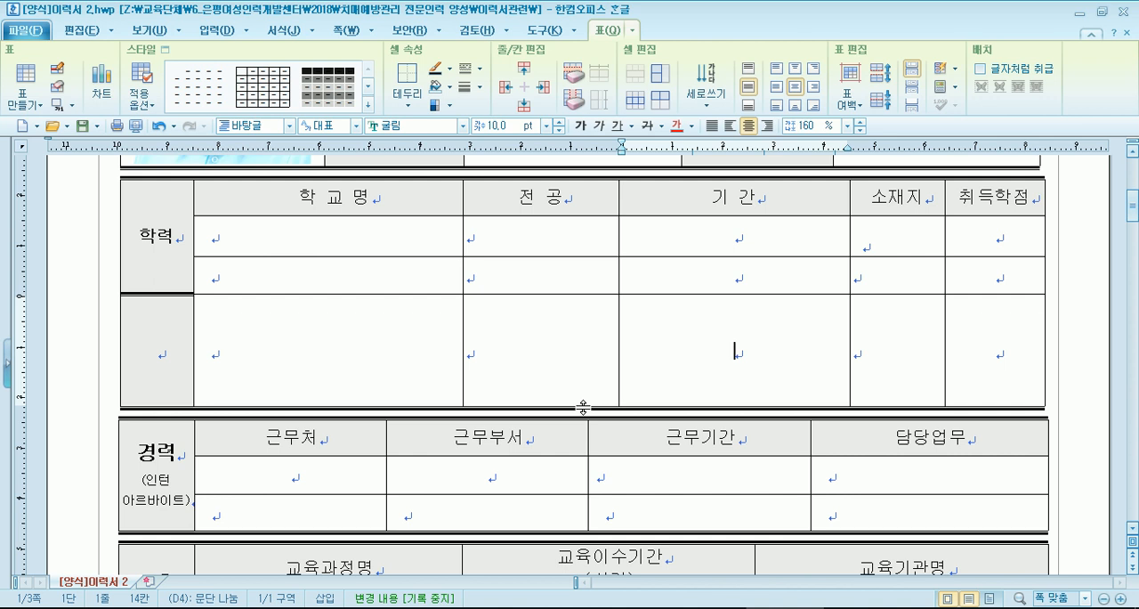
left_click_drag(583, 407, 593, 331)
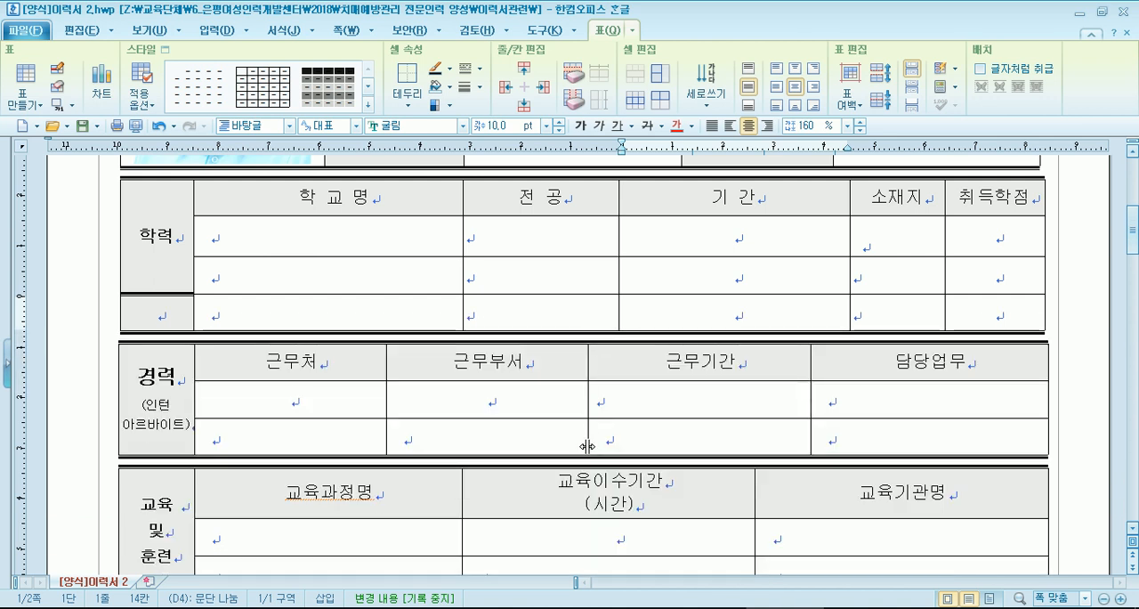
left_click_drag(178, 245, 161, 316)
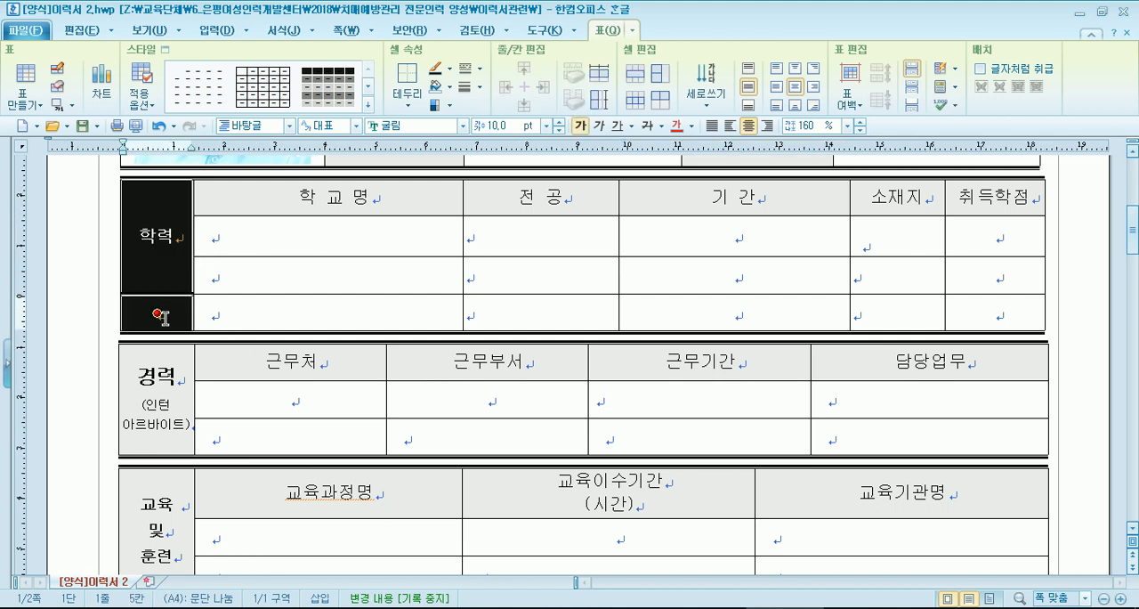
left_click(327, 312)
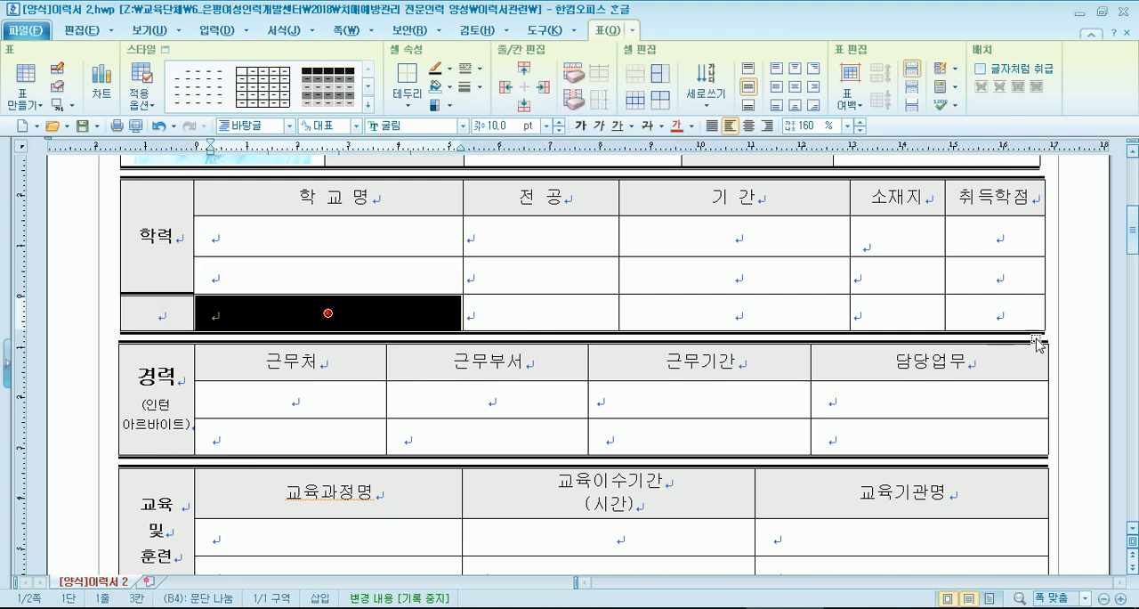
left_click(1079, 330)
scroll(618, 372, "down", 5)
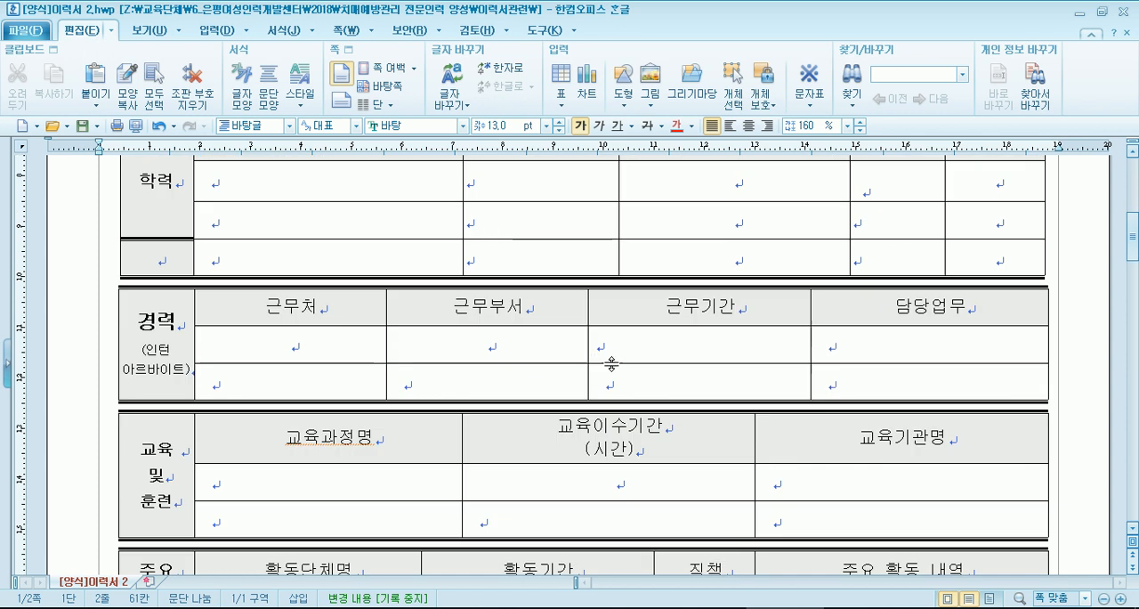
- Merge the 학력 label cell with the blank label cell beneath it in the 학력 table
scroll(587, 351, "up", 3)
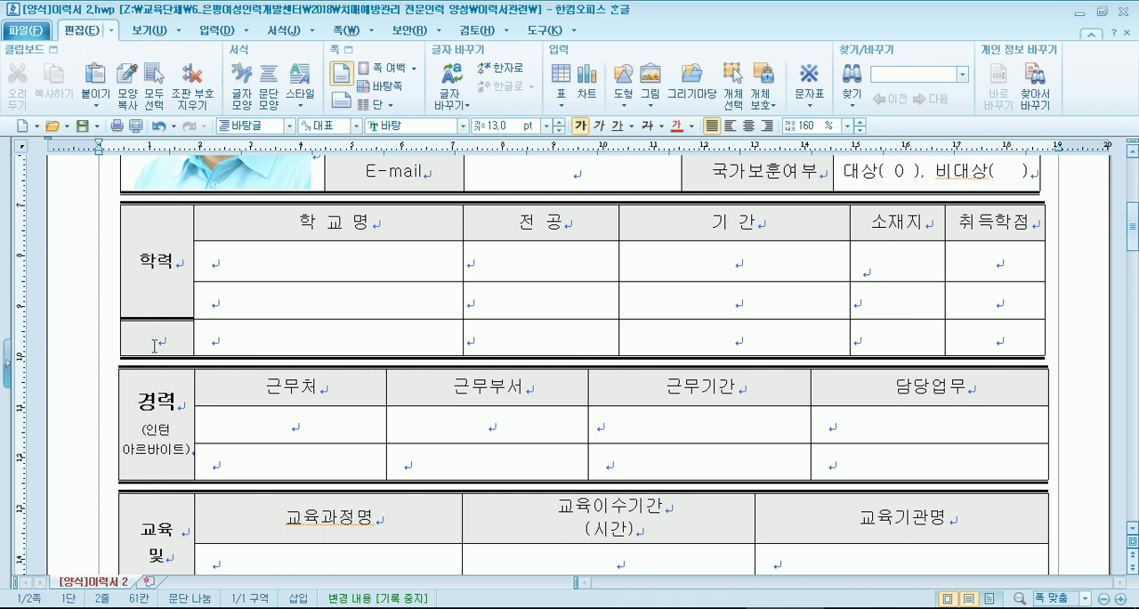
left_click_drag(168, 276, 163, 338)
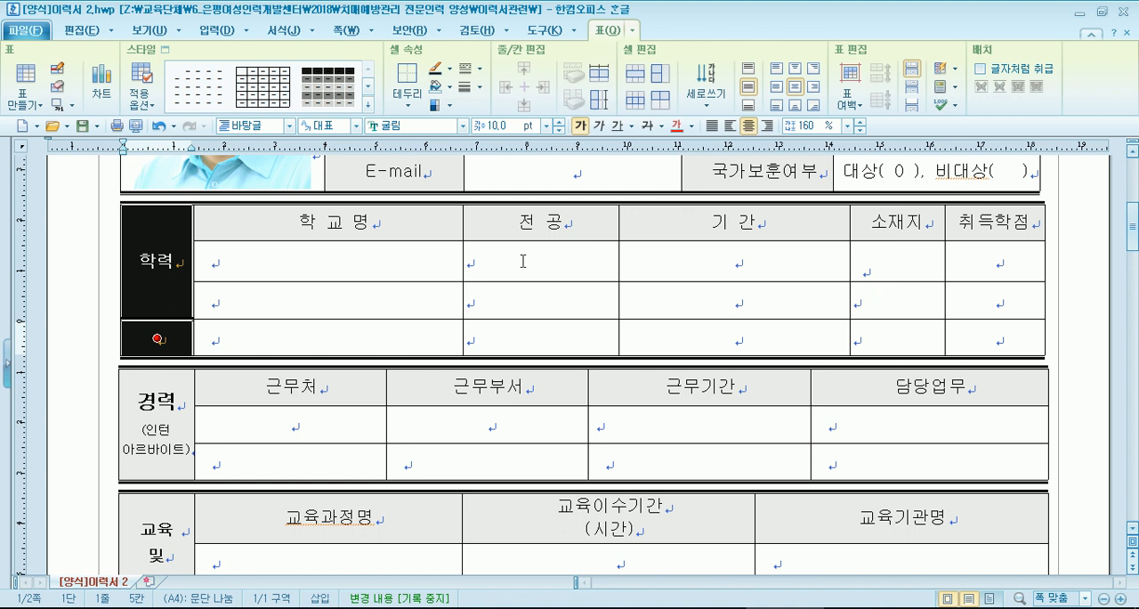
left_click(633, 71)
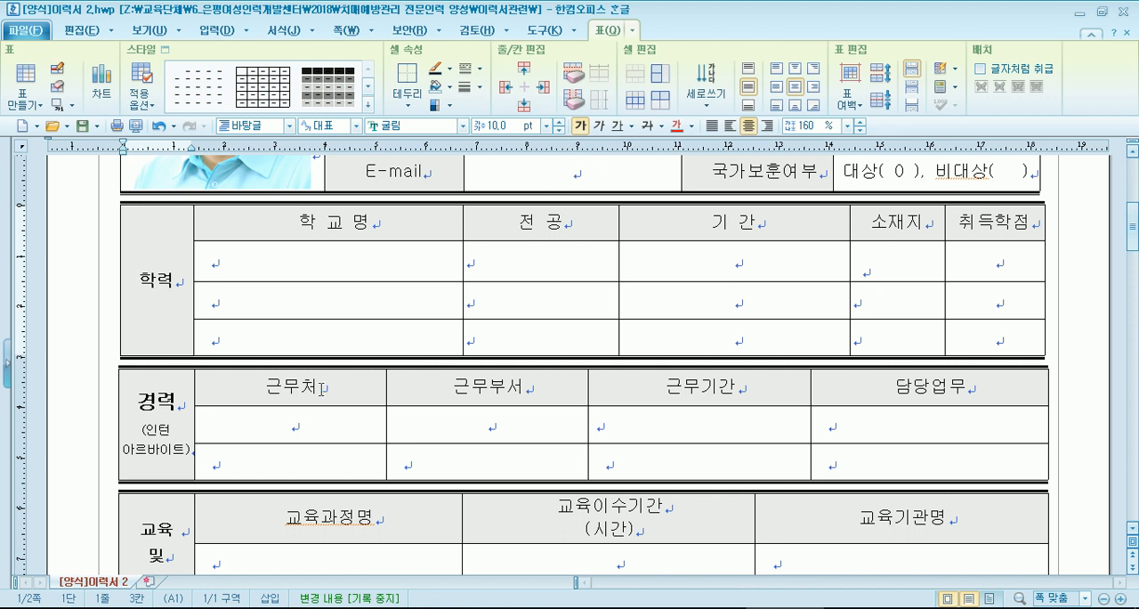
- Add four blank rows below the last row of the 경력 table
scroll(313, 390, "down", 2)
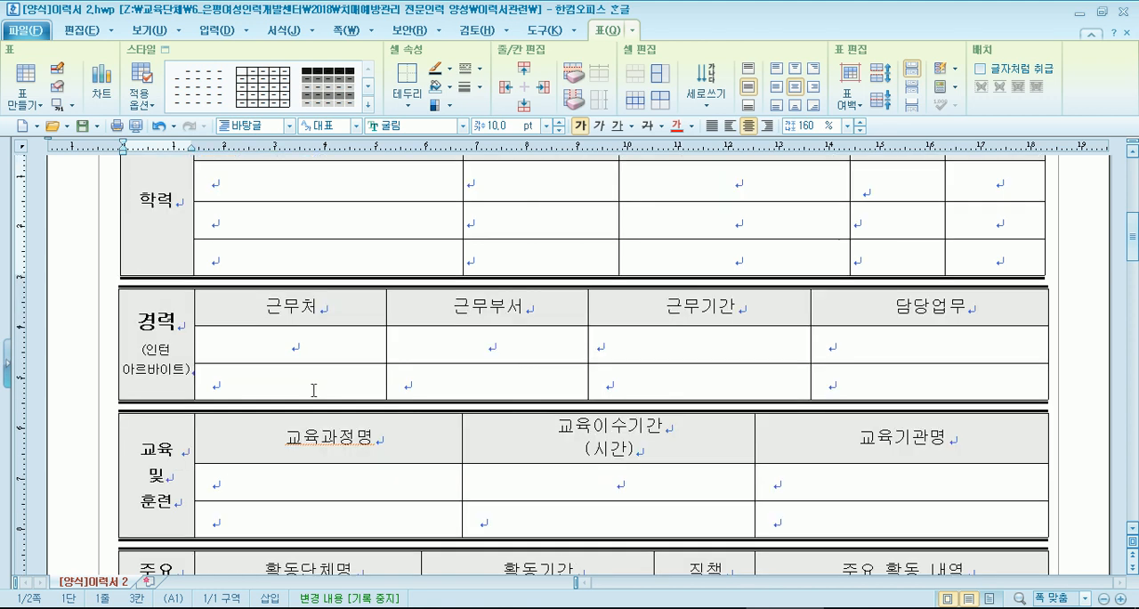
left_click(296, 345)
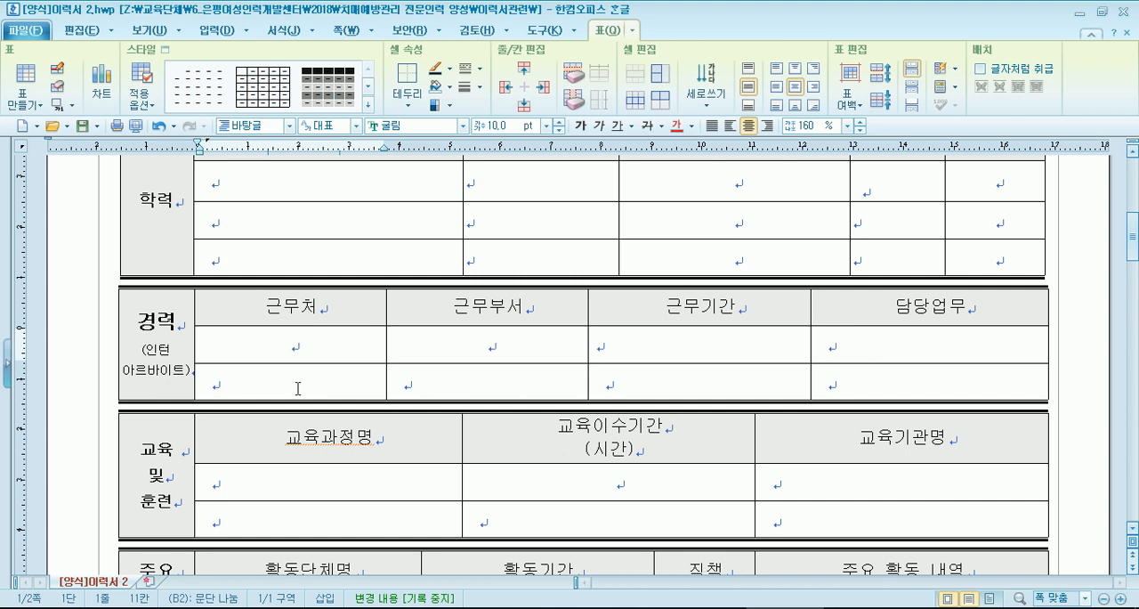
left_click(683, 372)
left_click(526, 106)
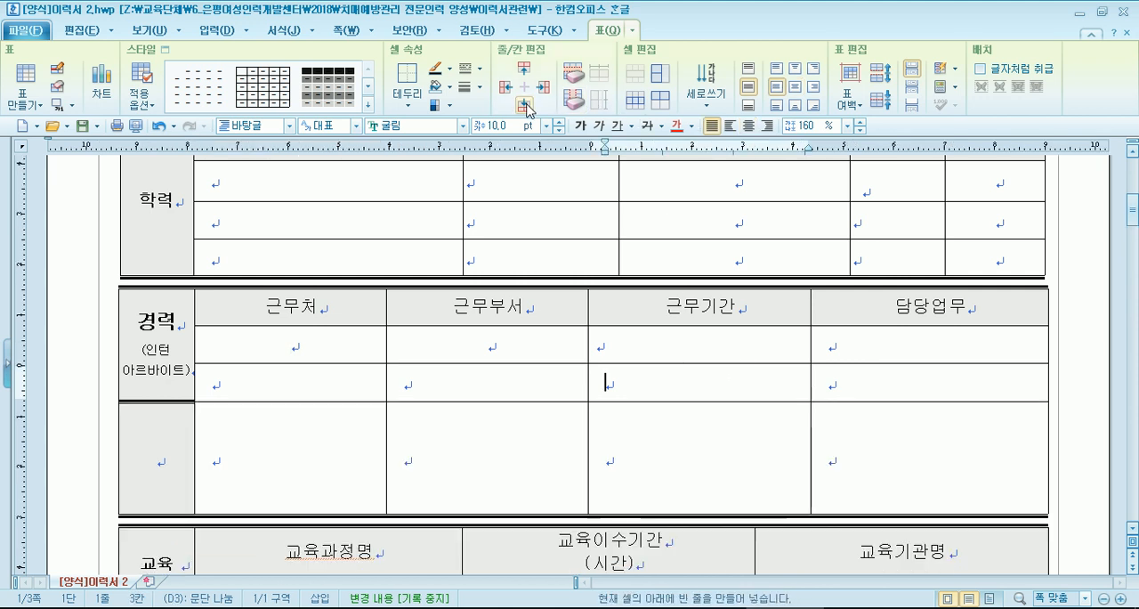
left_click(526, 106)
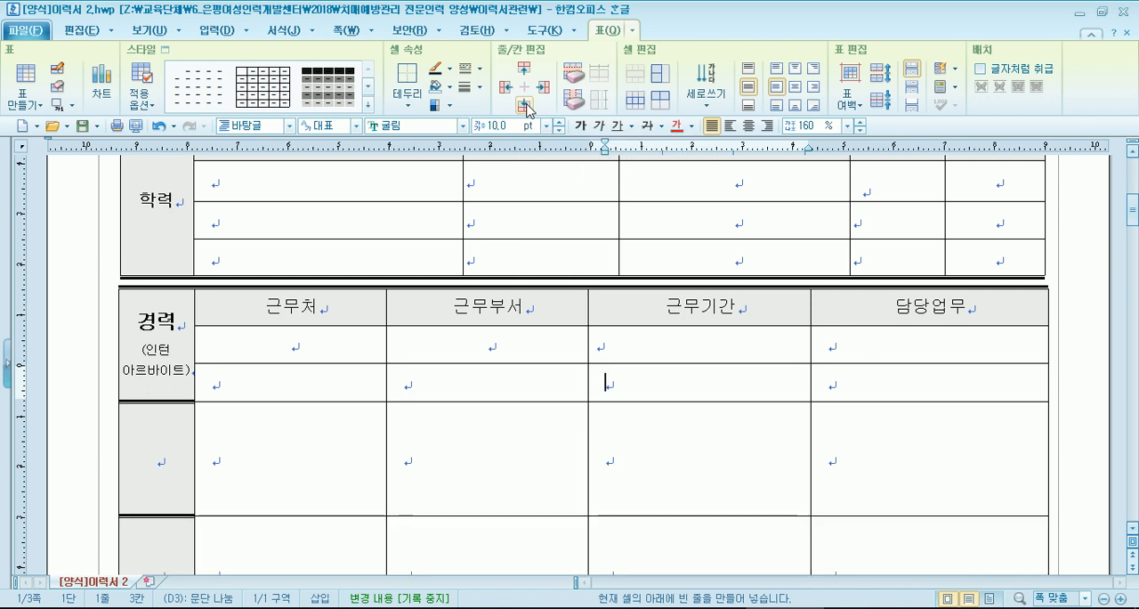
- Try shrinking the four added 경력 rows one by one to about the height of the rows above, and undo those height changes
scroll(646, 350, "down", 2)
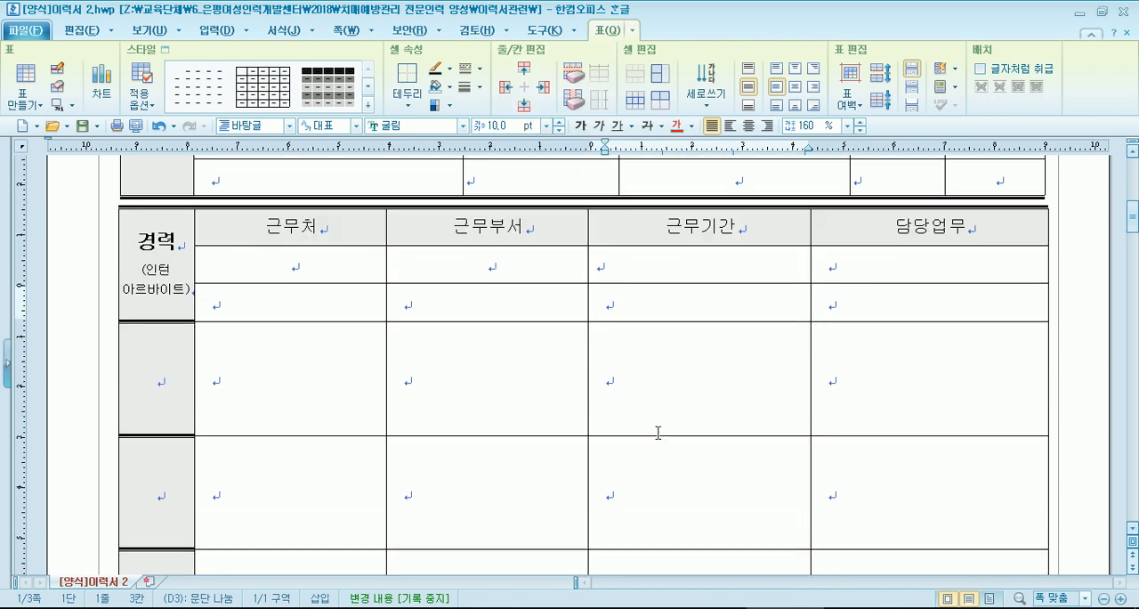
left_click_drag(658, 435, 659, 360)
scroll(656, 373, "down", 2)
left_click_drag(656, 468, 658, 331)
scroll(659, 325, "down", 3)
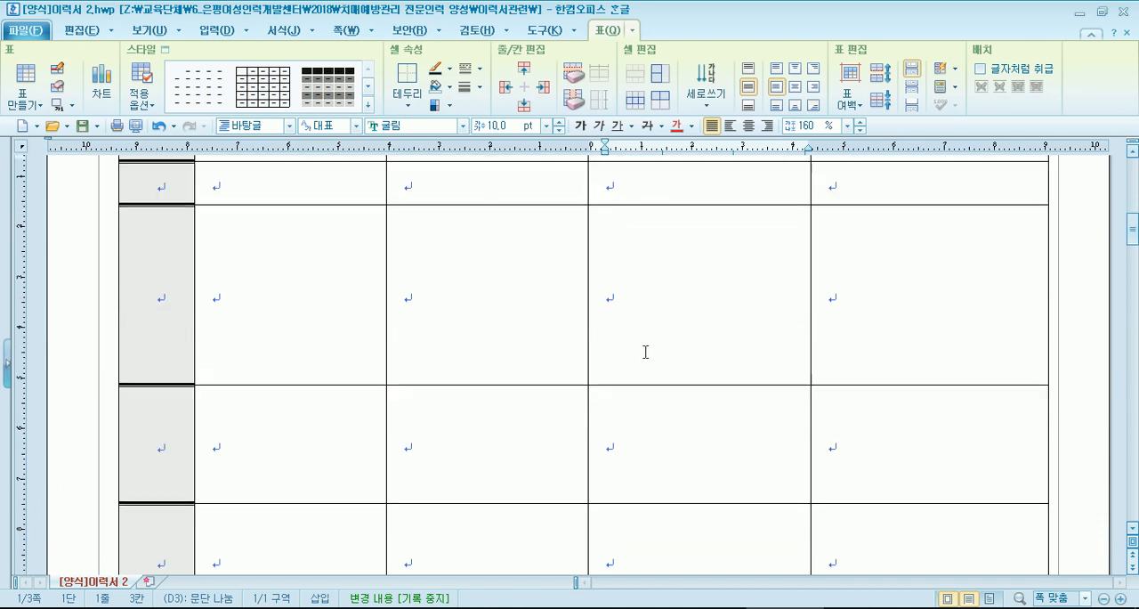
left_click_drag(645, 382, 642, 358)
left_click_drag(647, 392, 672, 250)
scroll(669, 258, "down", 3)
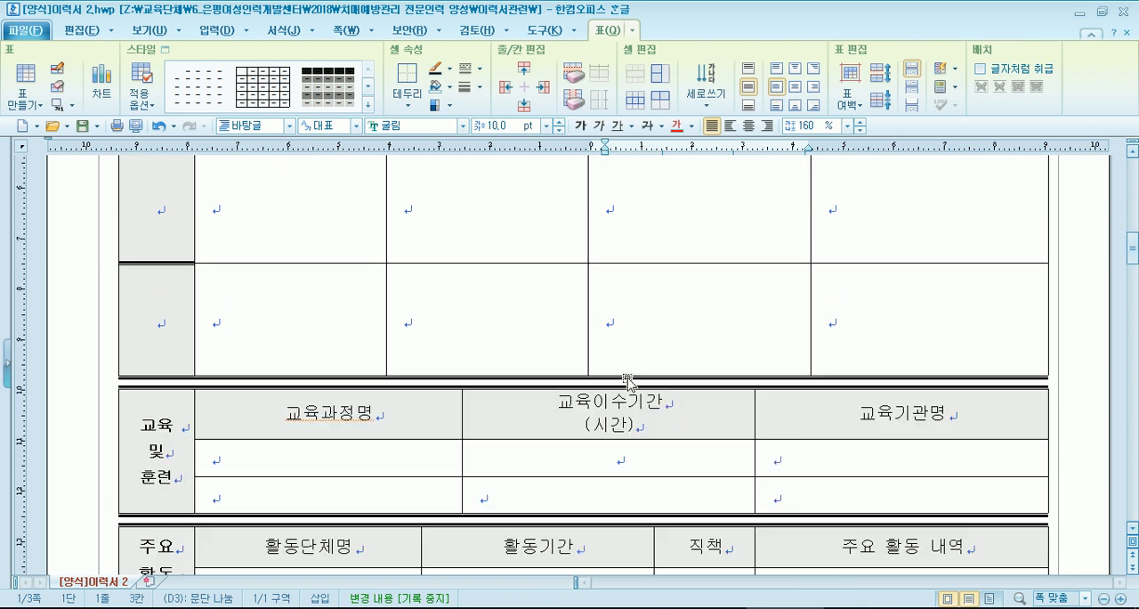
left_click_drag(629, 377, 652, 207)
scroll(641, 245, "up", 3)
left_click_drag(635, 306, 649, 223)
scroll(632, 255, "up", 3)
left_click_drag(638, 383, 644, 324)
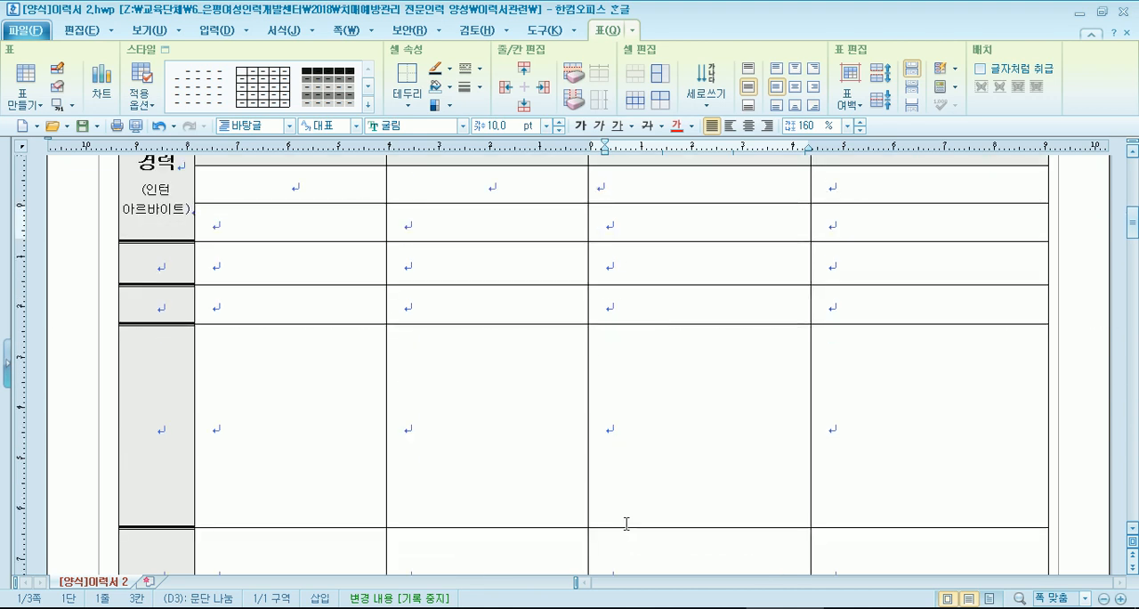
left_click_drag(639, 376, 639, 363)
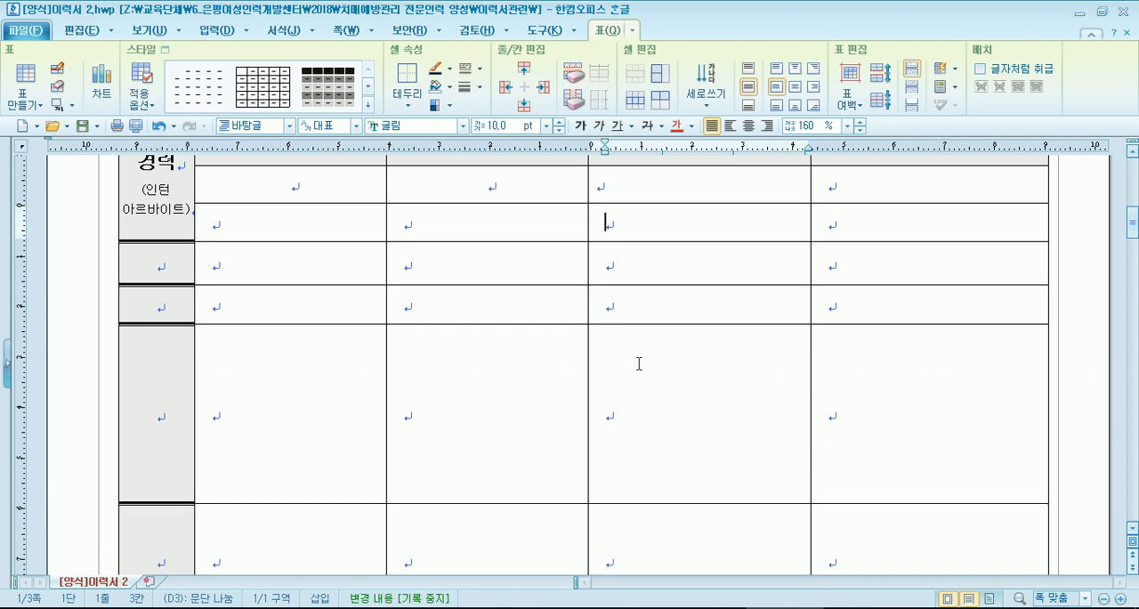
scroll(645, 481, "down", 1)
left_click_drag(647, 527, 667, 286)
left_click_drag(656, 447, 665, 328)
scroll(465, 347, "up", 4)
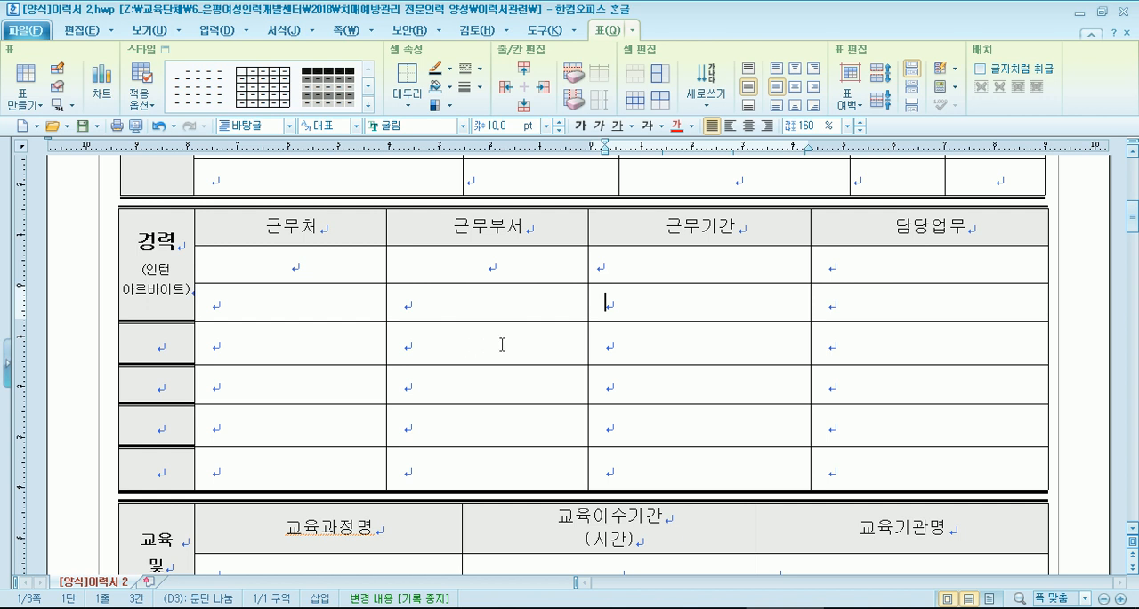
key("ctrl+z")
- Reduce each of the four added 경력 rows to slightly more than the height of the existing entry rows
left_click_drag(646, 389, 647, 320)
left_click_drag(658, 501, 677, 367)
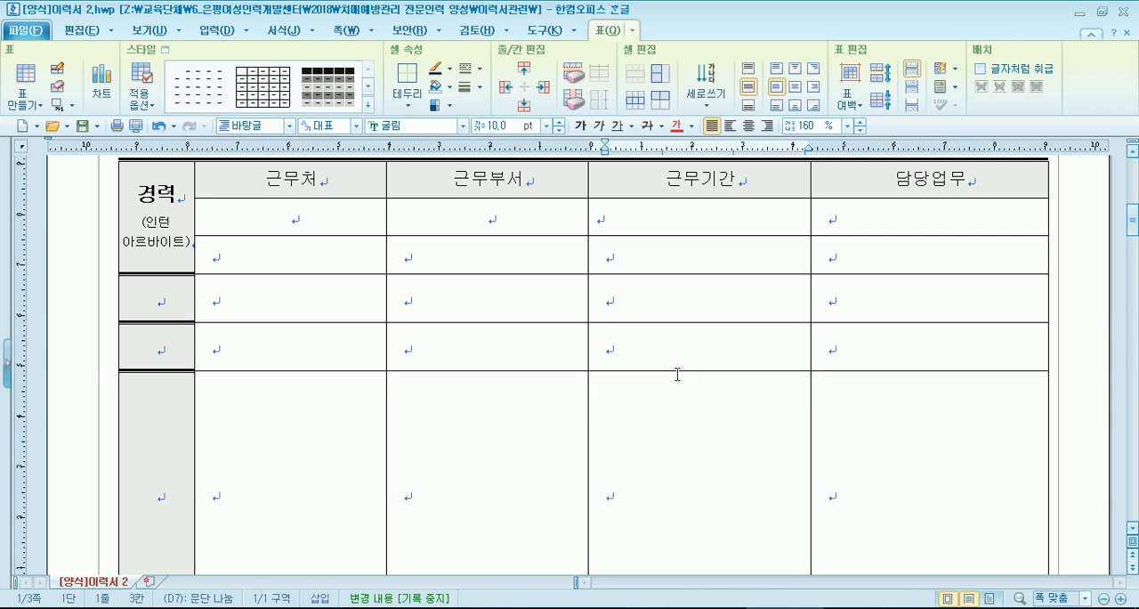
scroll(659, 427, "down", 3)
left_click_drag(646, 455, 679, 254)
scroll(633, 472, "down", 2)
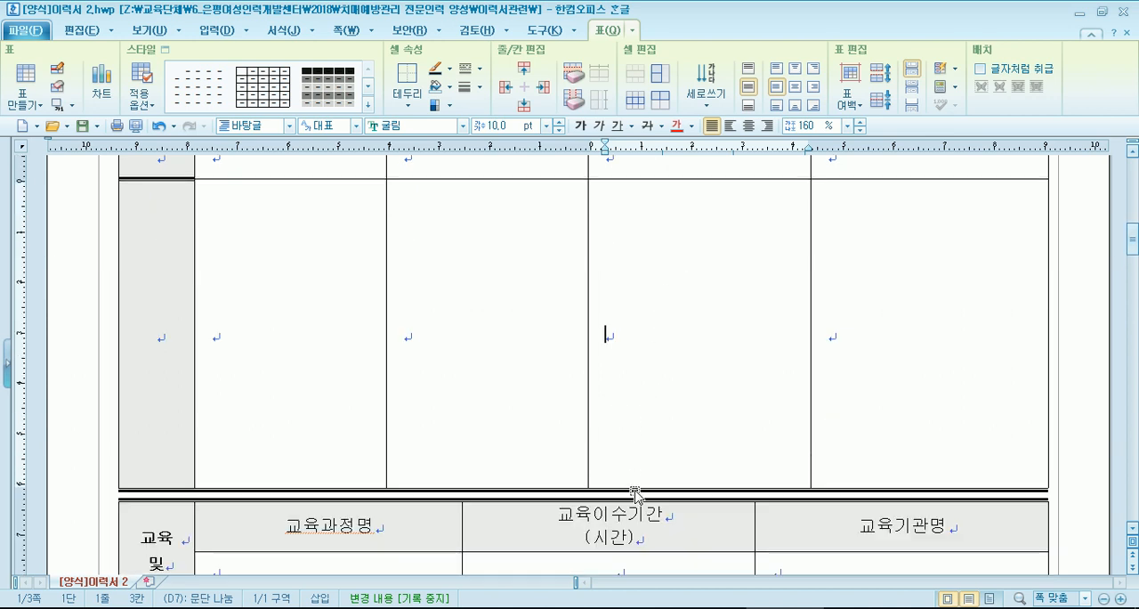
left_click_drag(635, 485, 659, 437)
scroll(658, 330, "up", 3)
- Using the six 근무기간 entry cells, shrink all 경력 entry rows together and enlarge them again until their heights roughly match
left_click(652, 213)
left_click_drag(651, 240, 648, 437)
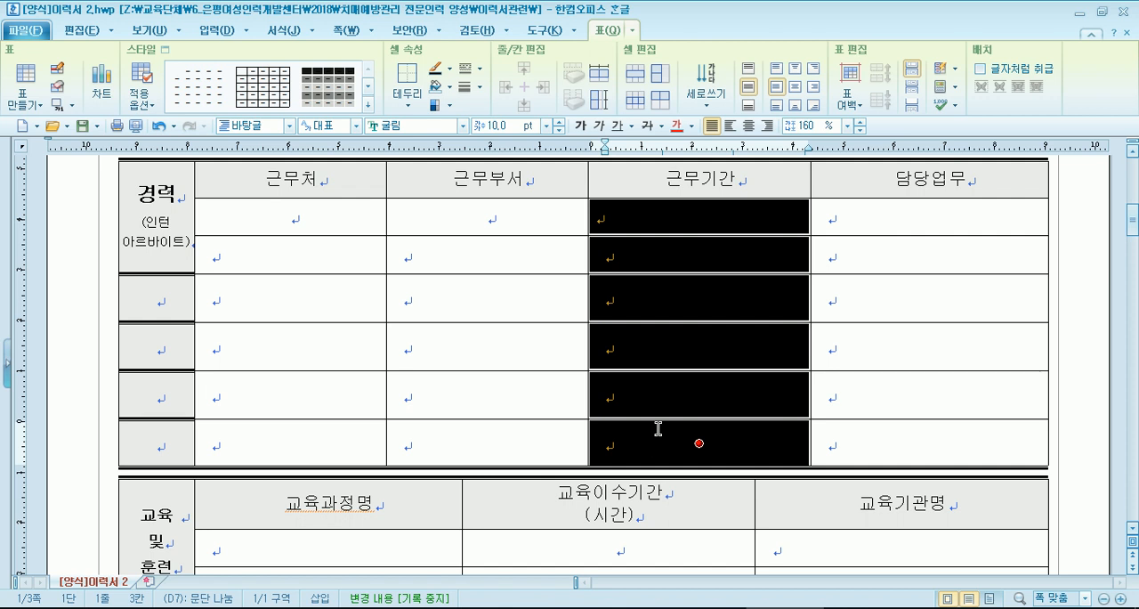
key("ctrl+Up")
key("ctrl+Up")
key("ctrl+Up")
key("ctrl+Up")
key("ctrl+Up")
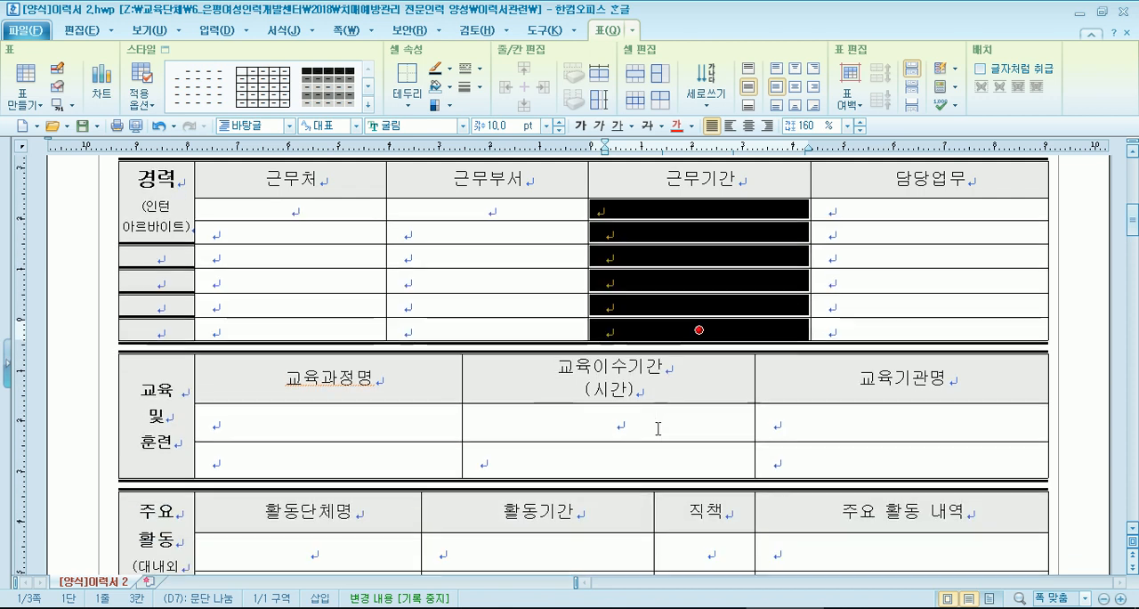
key("ctrl+Down")
key("ctrl+Down")
key("ctrl+Down")
key("ctrl+Down")
key("ctrl+Down")
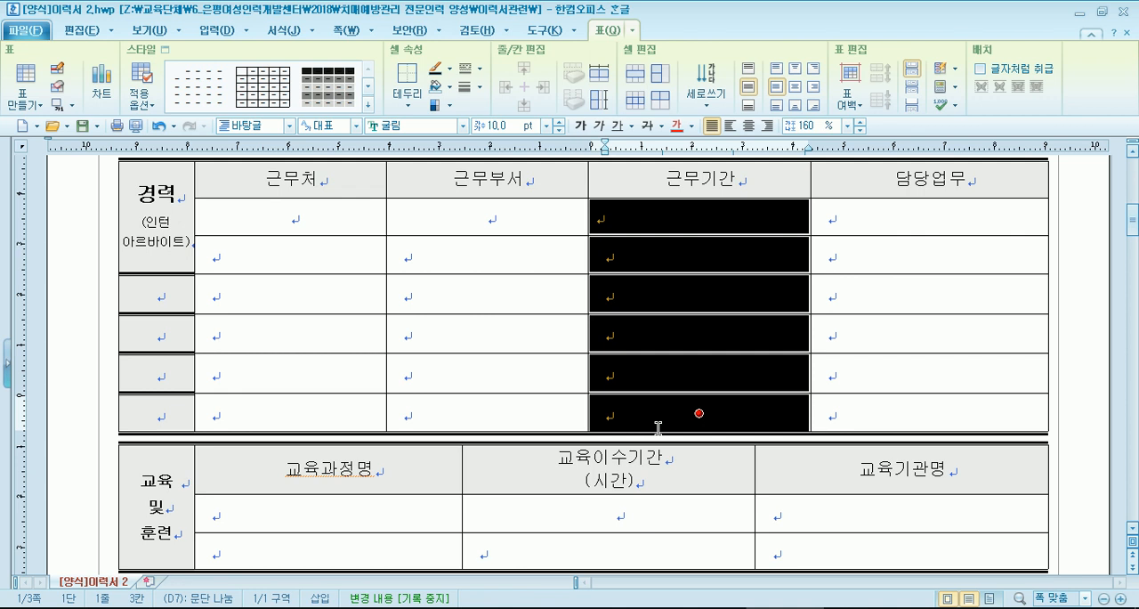
key("Escape")
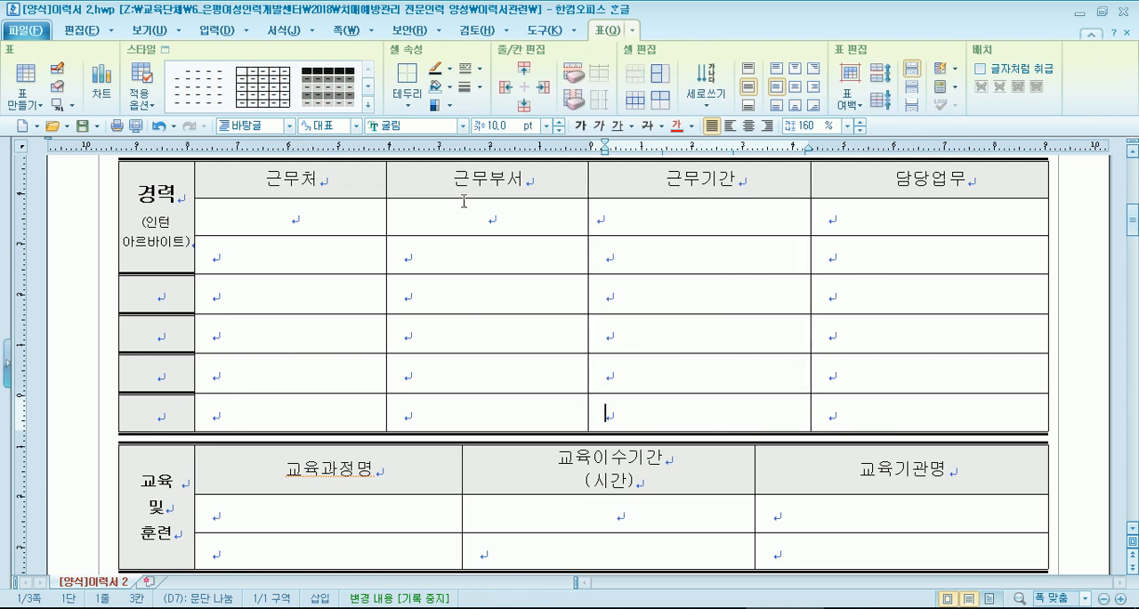
- Try selecting different cell blocks in the 경력 entry rows and across the 교육 및 훈련 table
left_click_drag(279, 221, 717, 407)
left_click_drag(702, 223, 717, 418)
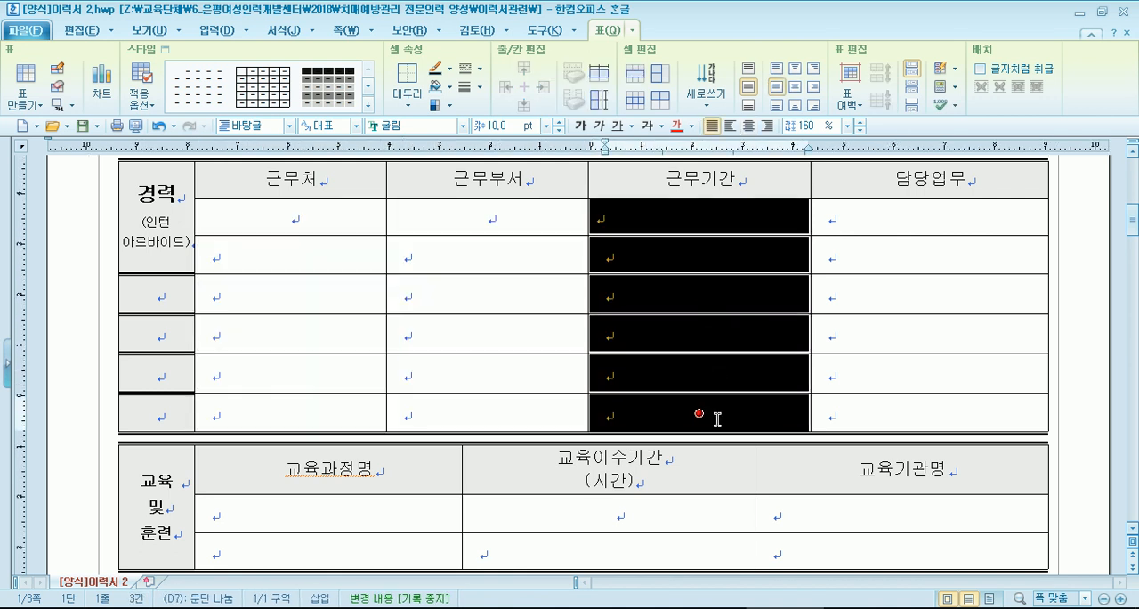
left_click_drag(694, 218, 756, 401)
left_click_drag(886, 218, 827, 374)
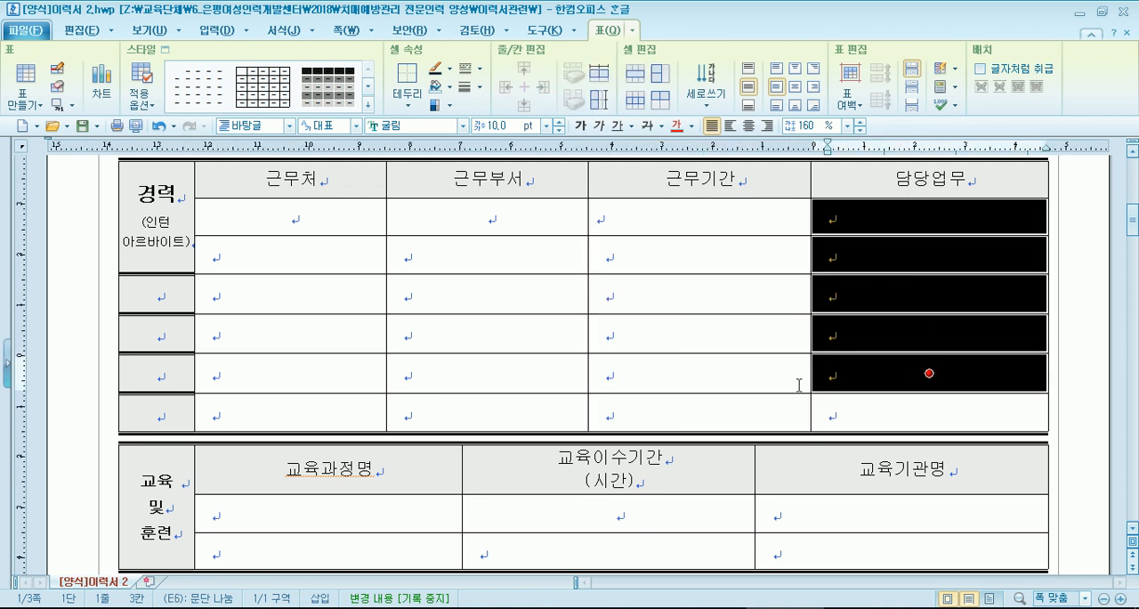
key("Escape")
left_click_drag(638, 214, 872, 216)
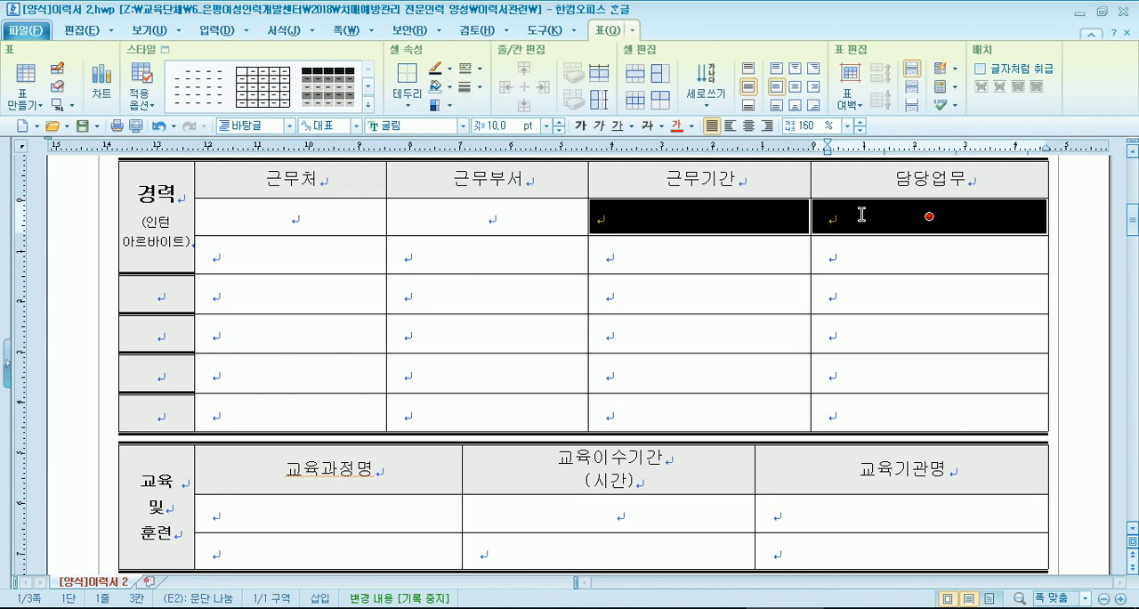
left_click_drag(639, 212, 672, 427)
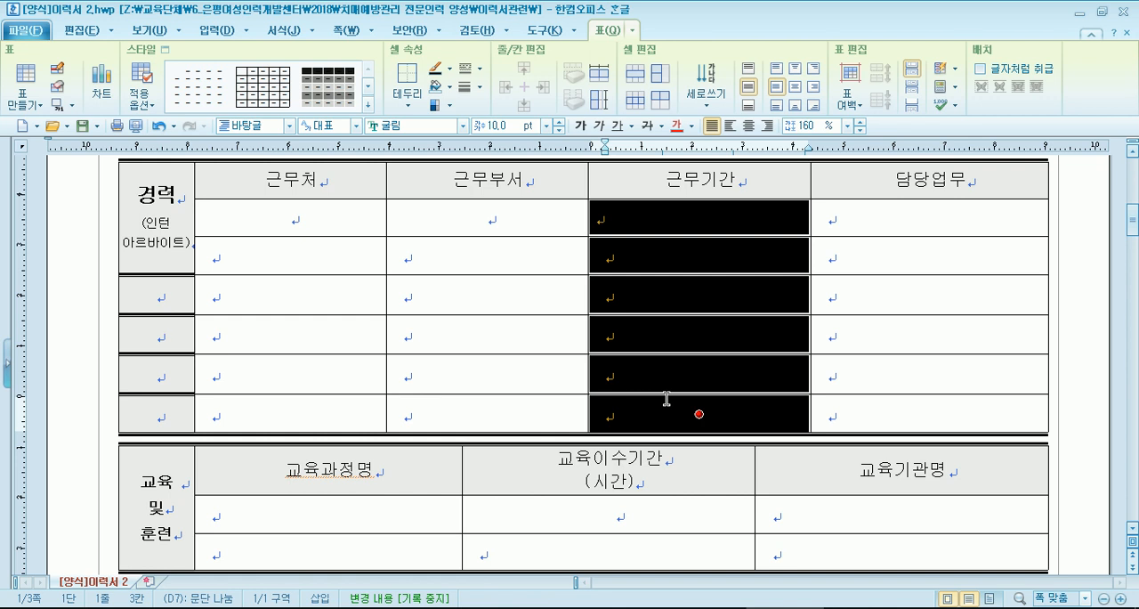
scroll(667, 398, "down", 1)
left_click_drag(167, 390, 876, 440)
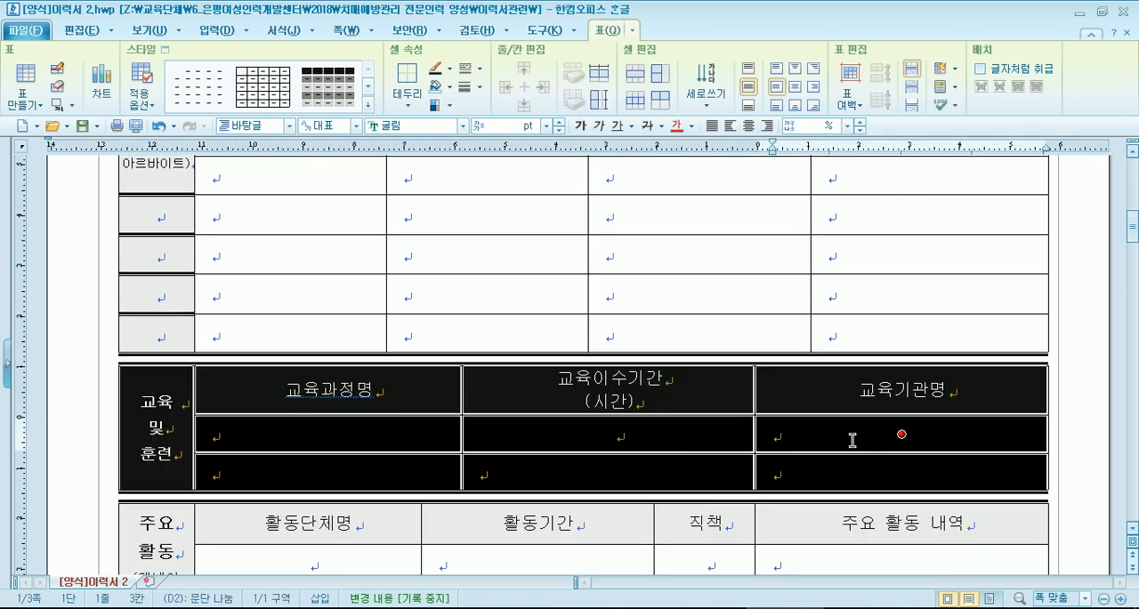
left_click(851, 439)
- Merge the 경력 label cell with the four blank label cells beneath it into one cell
scroll(732, 407, "up", 5)
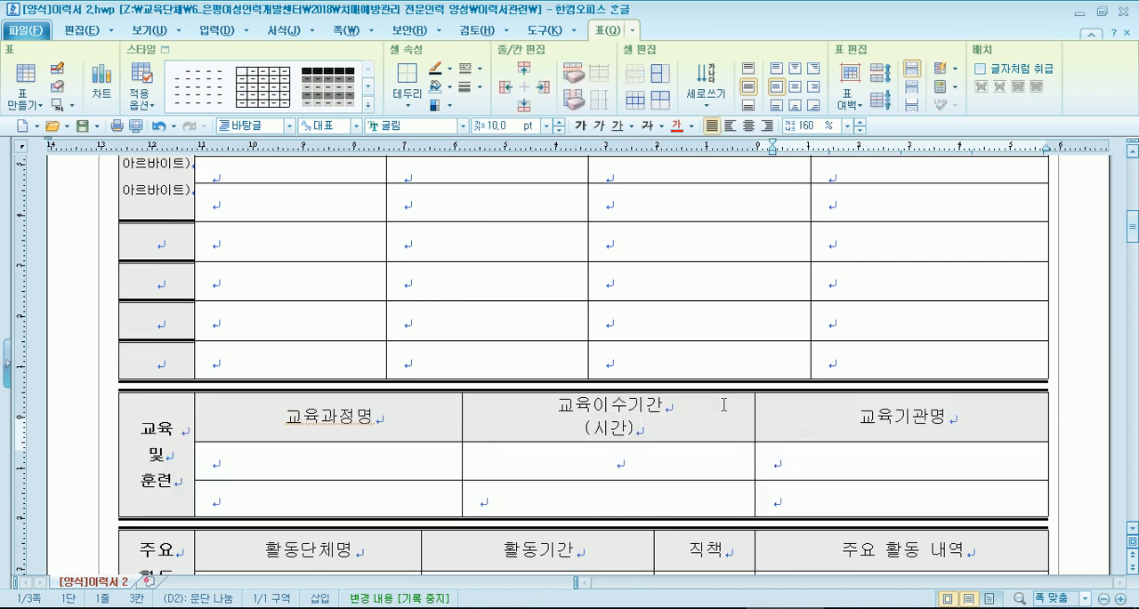
scroll(641, 400, "down", 3)
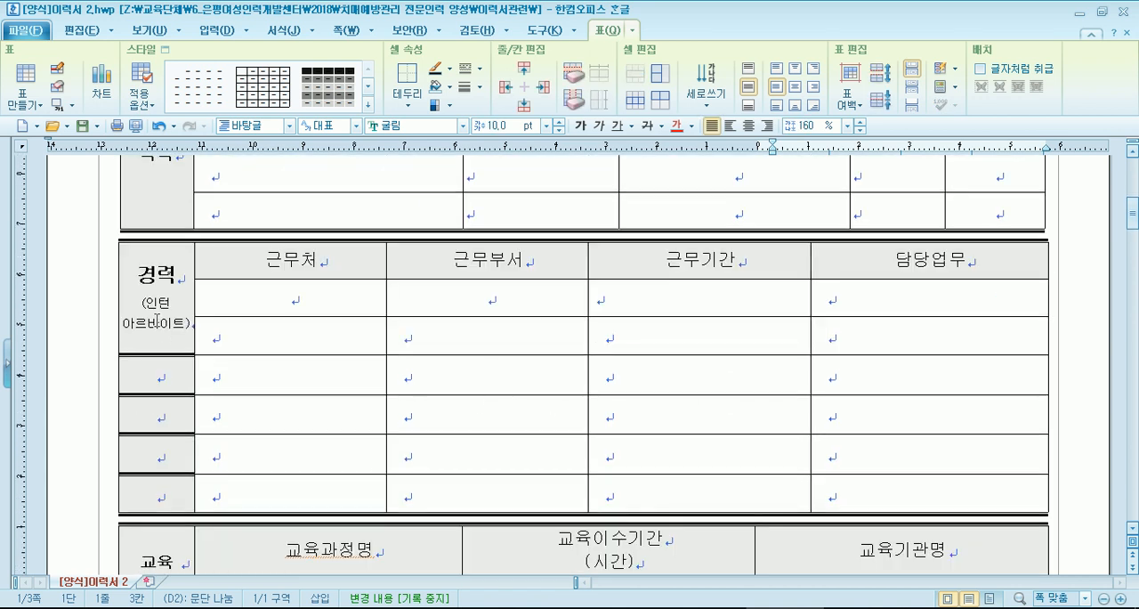
left_click_drag(157, 307, 166, 485)
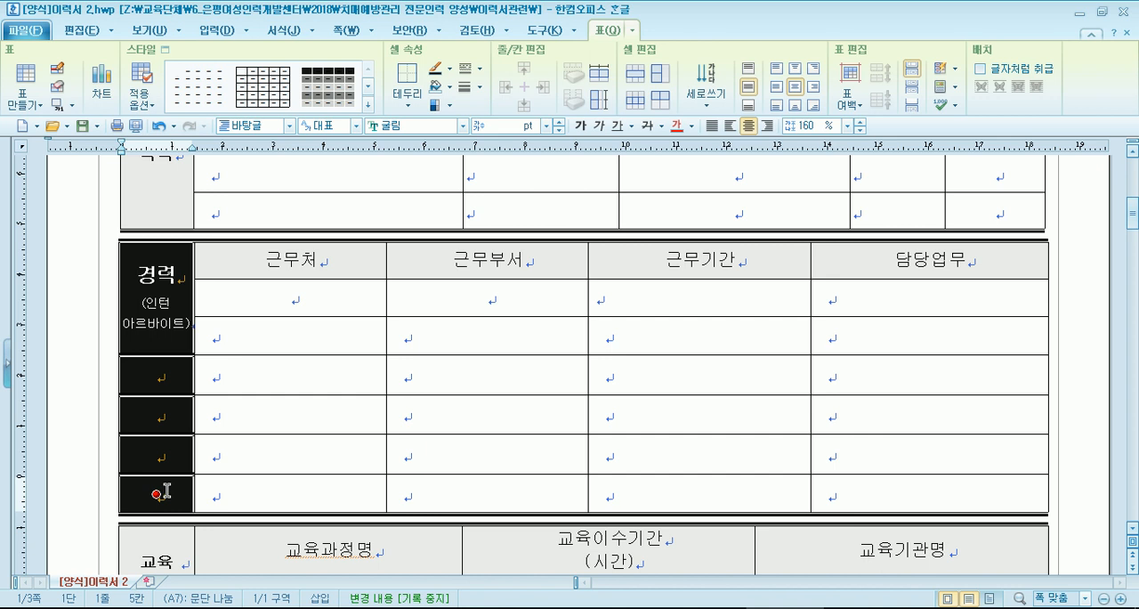
left_click(637, 80)
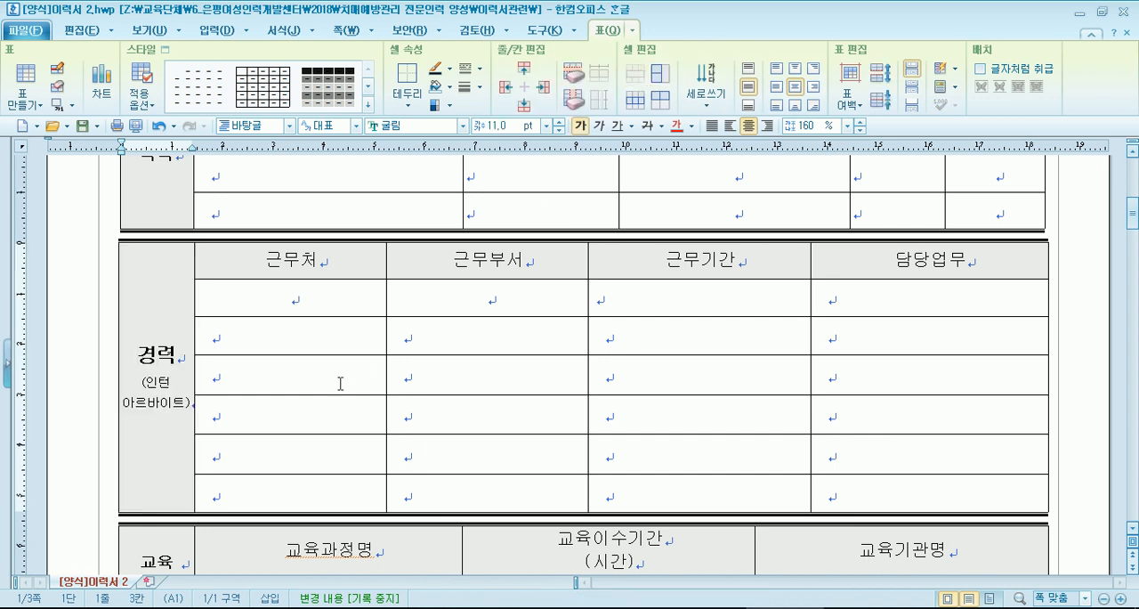
- Look through the pages after the 경력 table to check the layout and return to that table
scroll(340, 383, "down", 3)
scroll(340, 382, "down", 10)
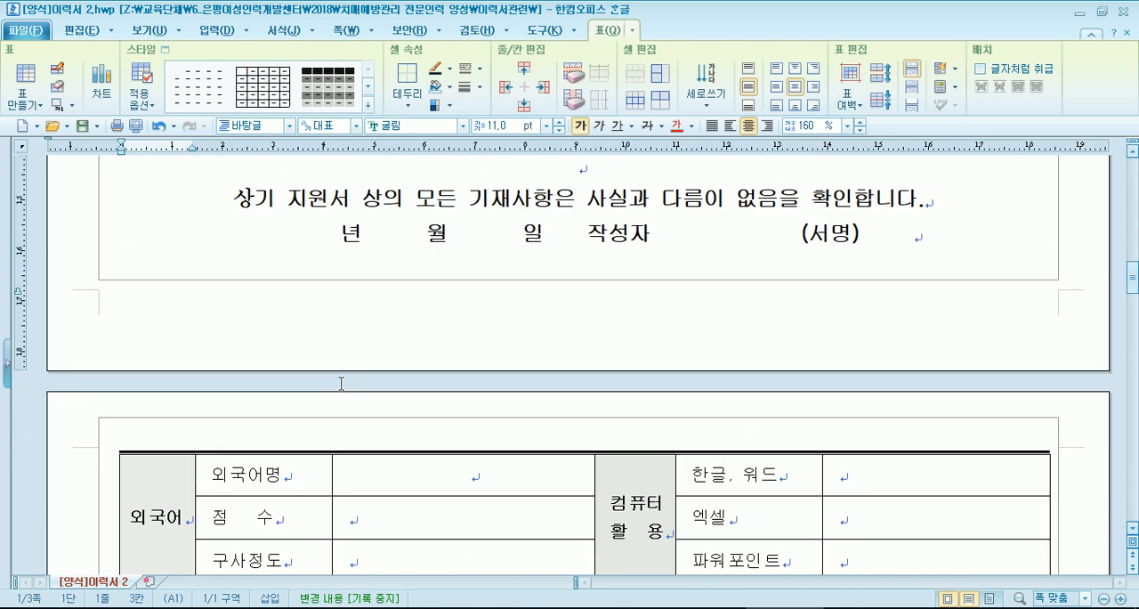
scroll(341, 383, "down", 8)
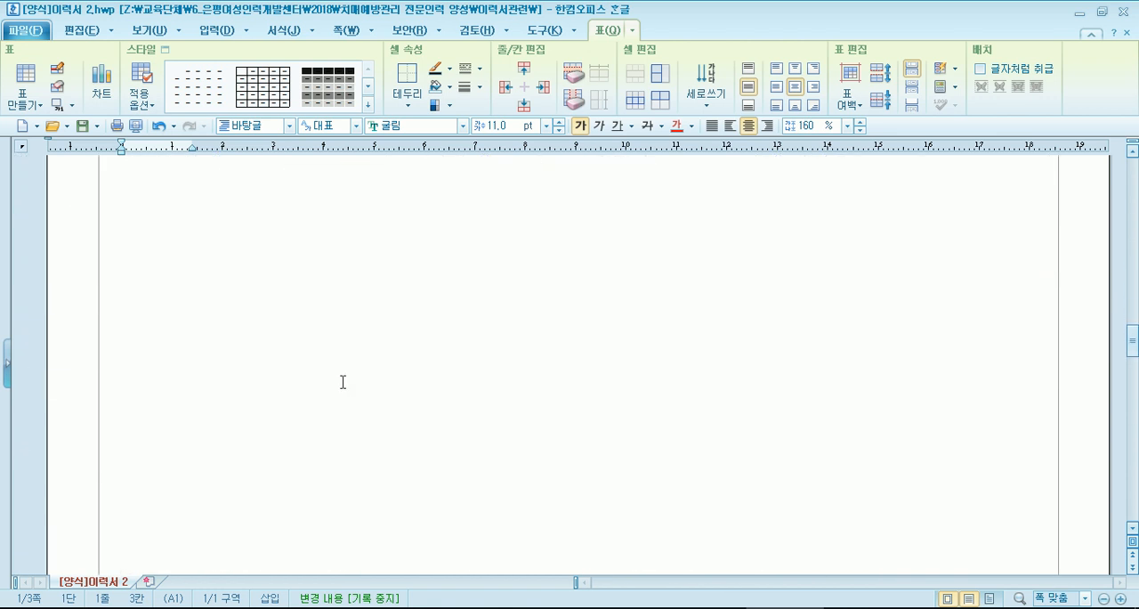
scroll(342, 381, "down", 4)
scroll(352, 373, "up", 10)
scroll(359, 366, "up", 4)
scroll(356, 364, "down", 2)
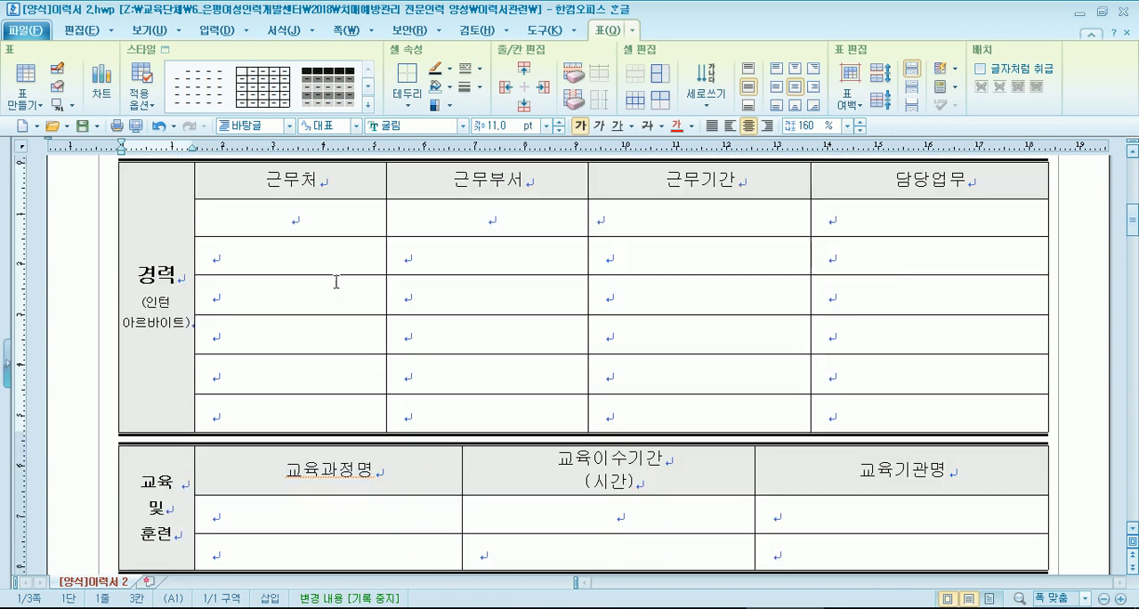
- Center the text in all six entry rows of the 경력 table and place the cursor in the first 근무부서 cell
left_click(323, 219)
left_click_drag(301, 221, 928, 413)
left_click(748, 125)
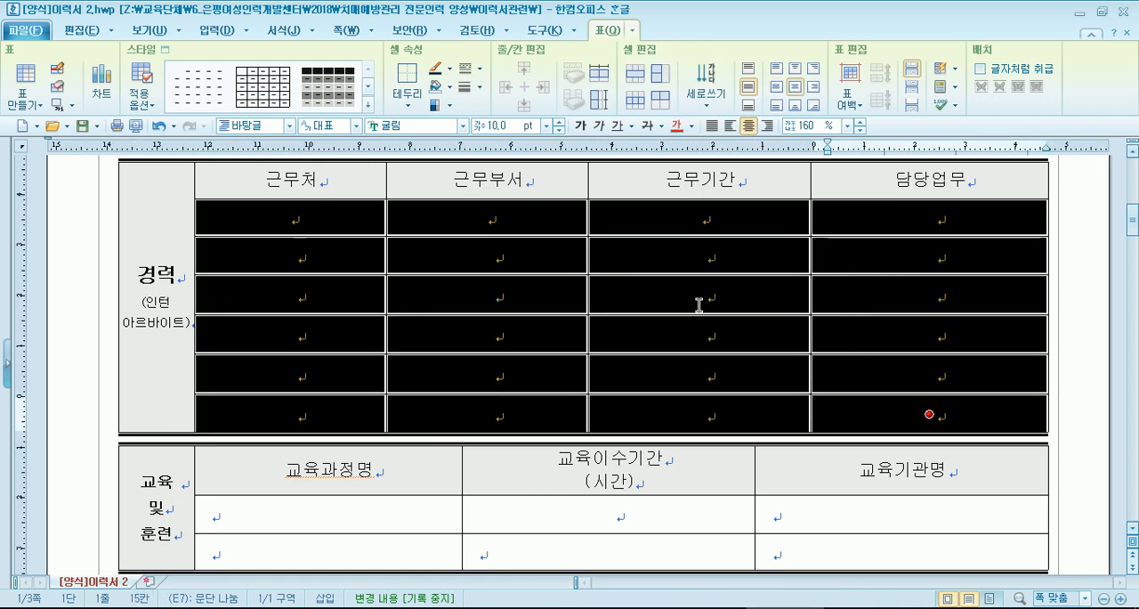
key("Escape")
left_click(415, 256)
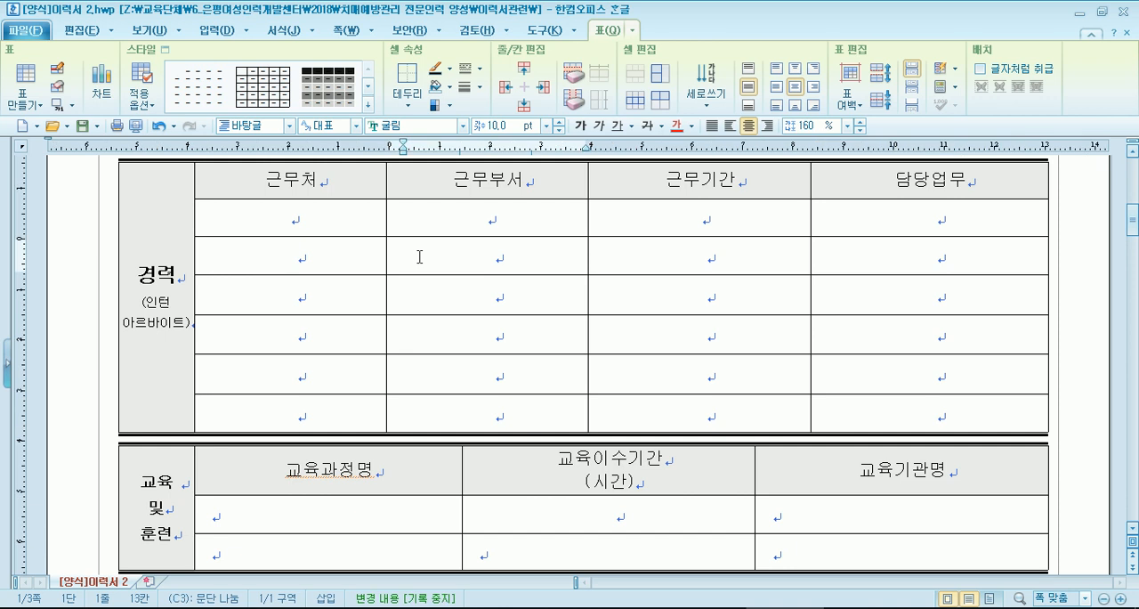
left_click(377, 233)
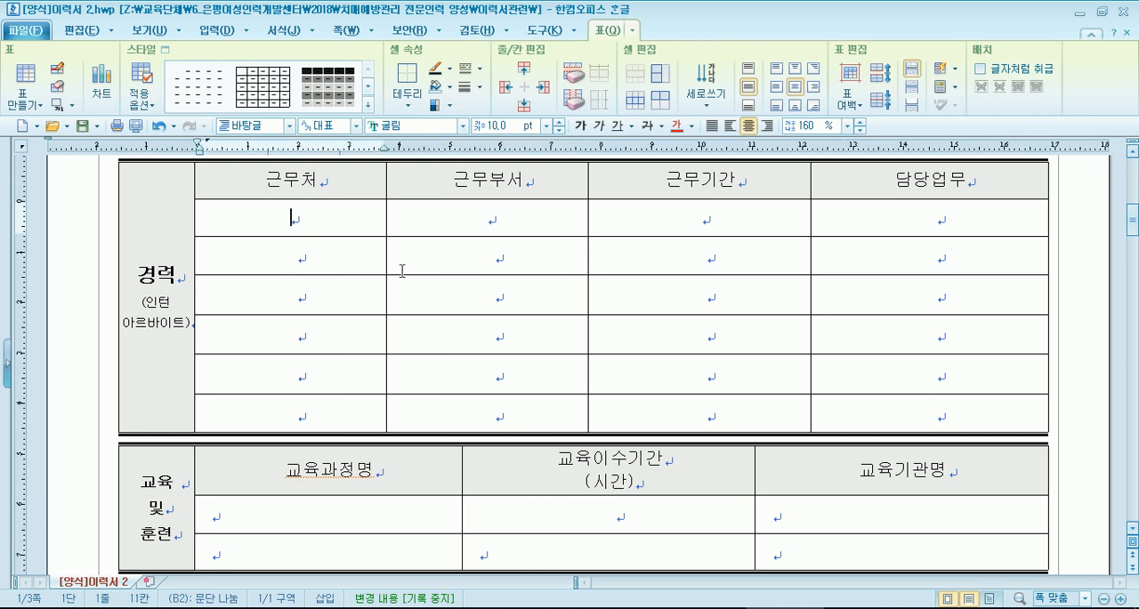
left_click(503, 220)
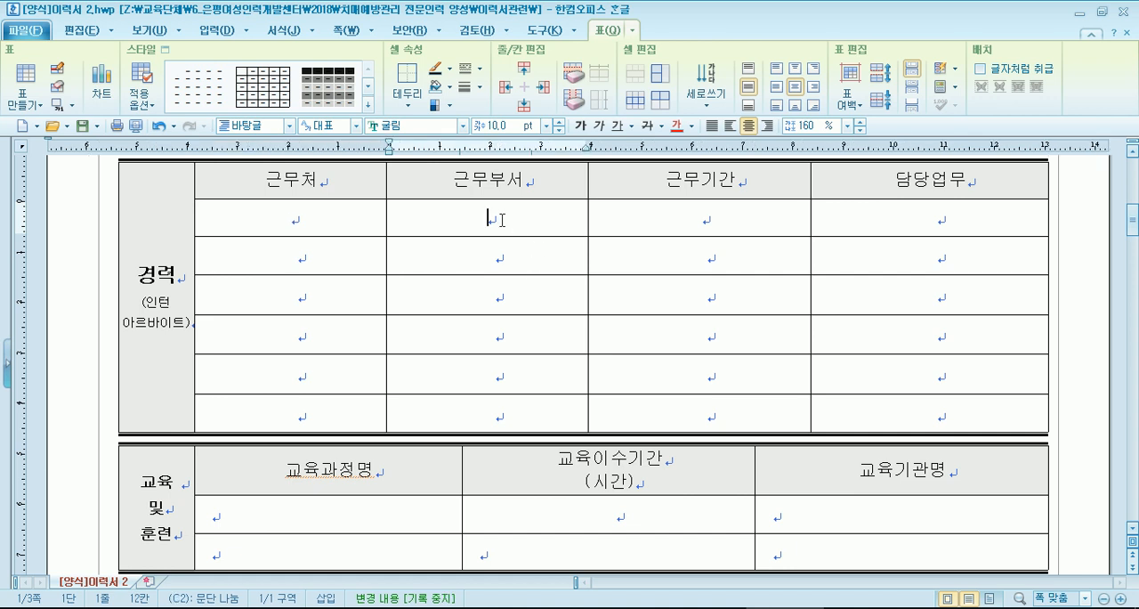
left_click(712, 214)
left_click(925, 214)
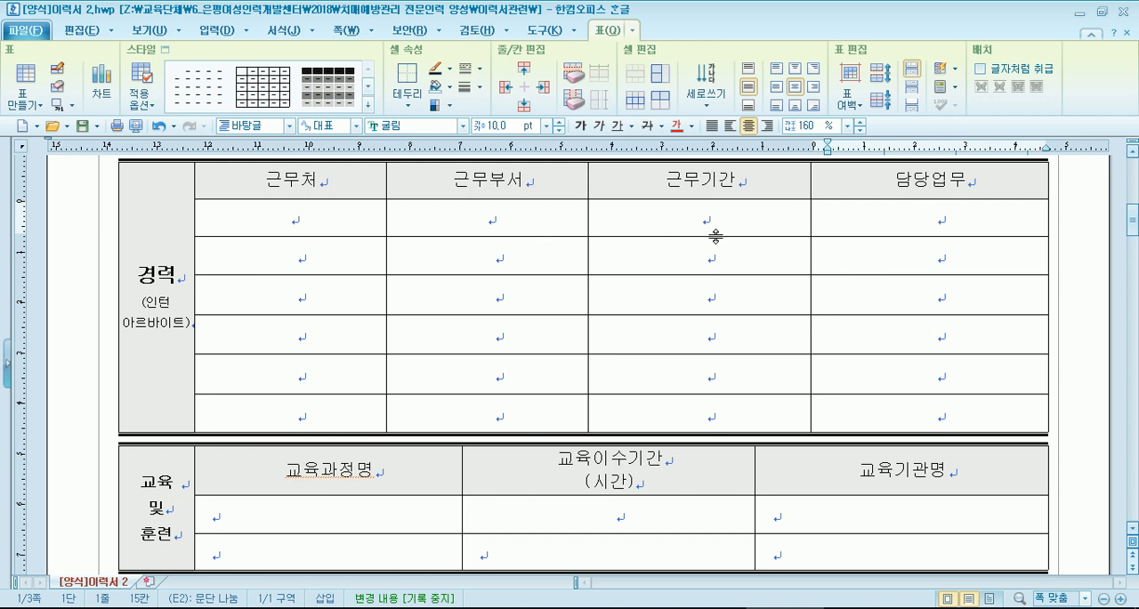
left_click(689, 223)
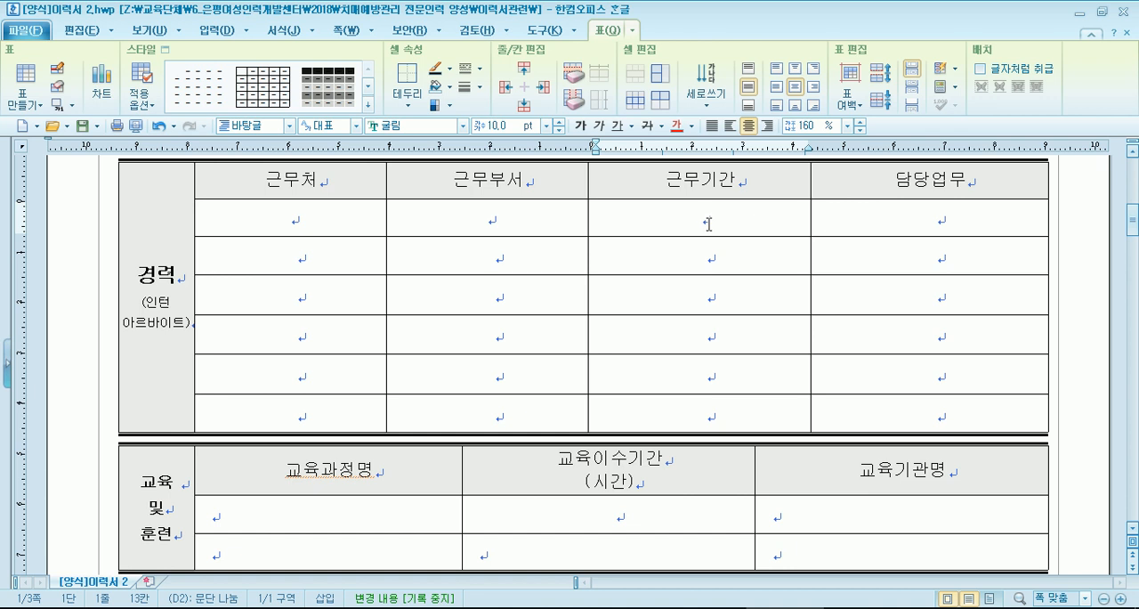
- Try adding a blank row beneath the last row of the 교육 및 훈련 table, and undo the insertion
scroll(709, 223, "down", 3)
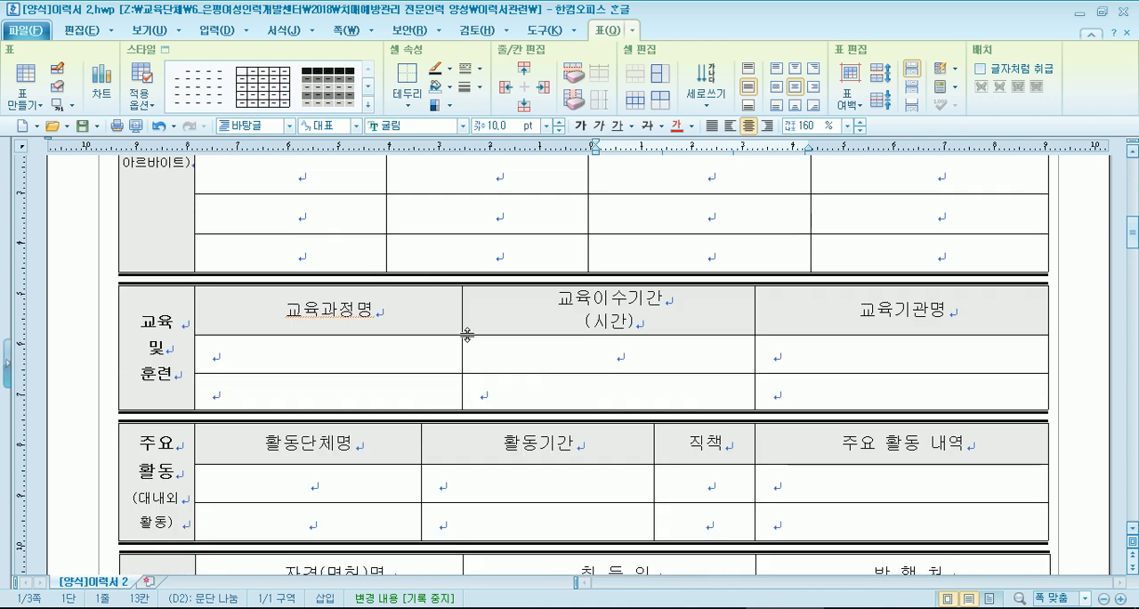
left_click(389, 358)
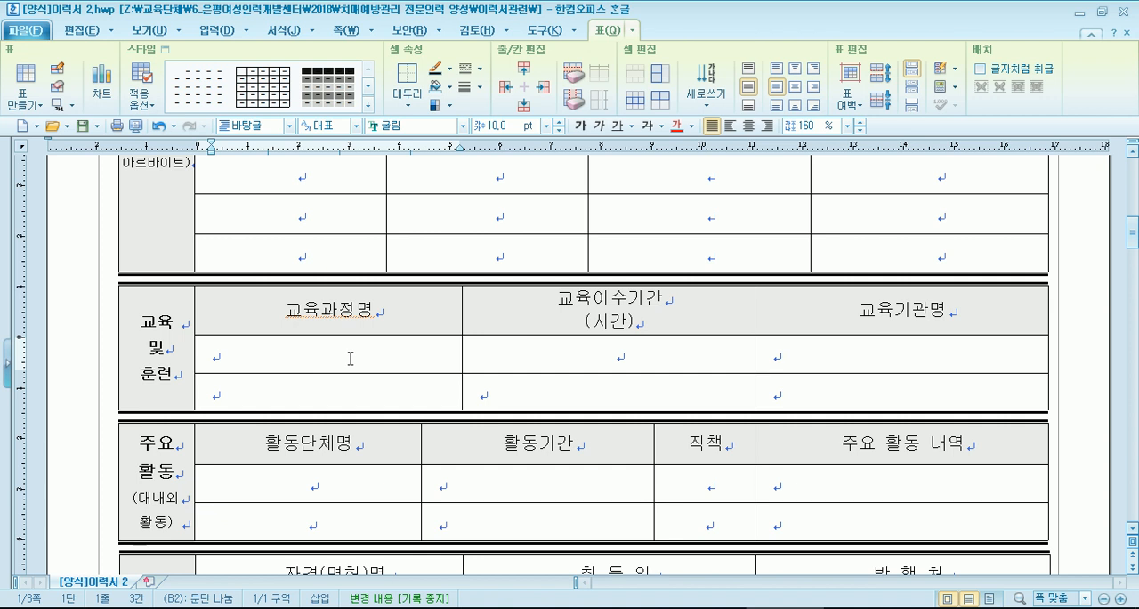
left_click_drag(319, 352, 834, 361)
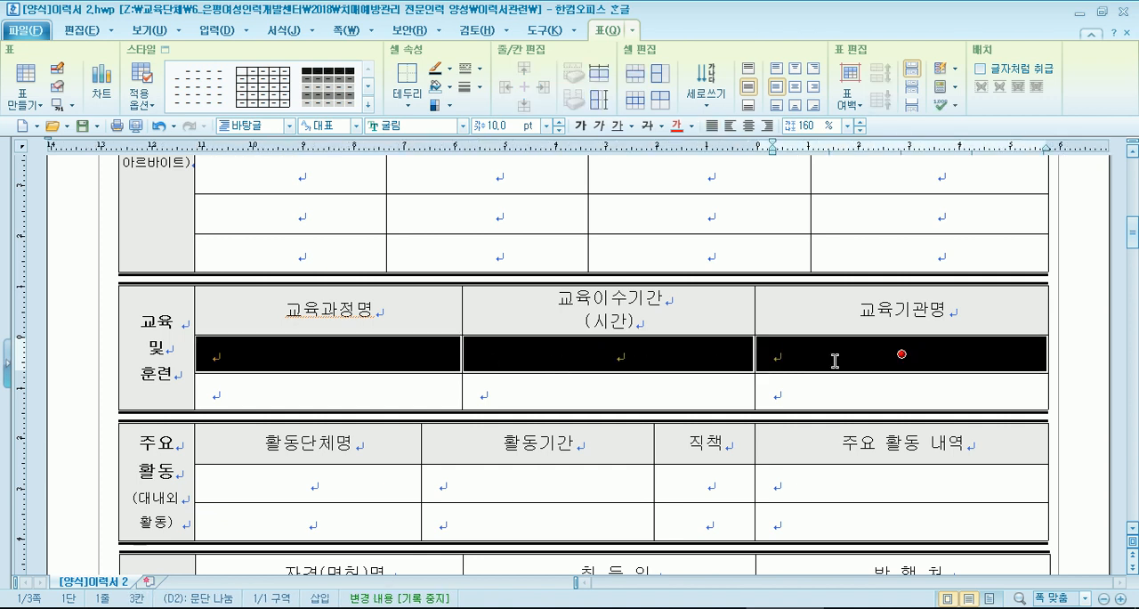
left_click(652, 388)
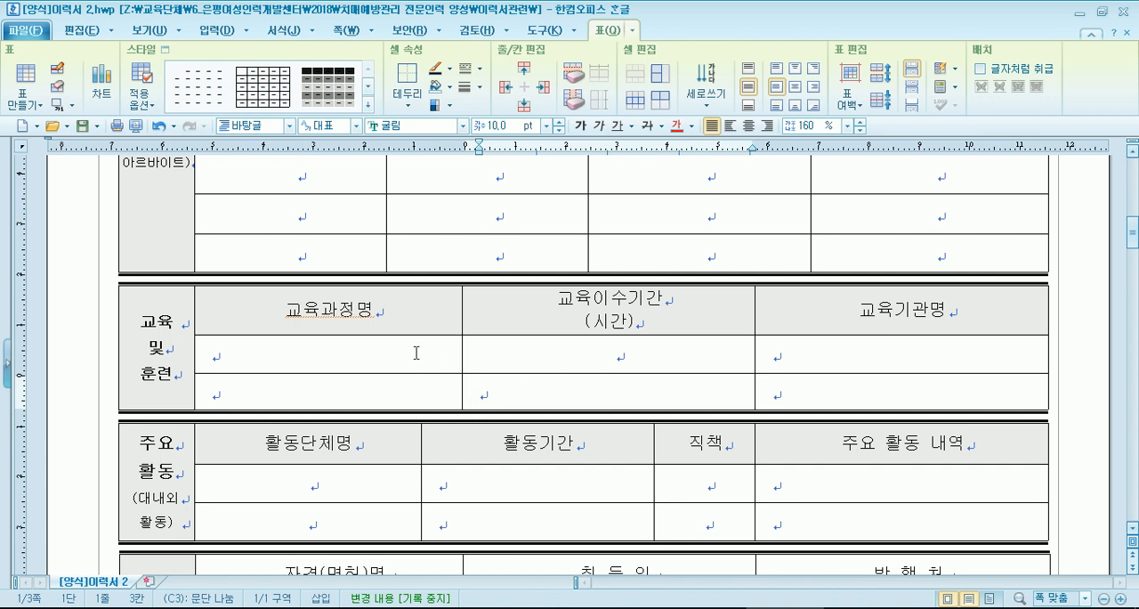
left_click(523, 105)
key("ctrl+z")
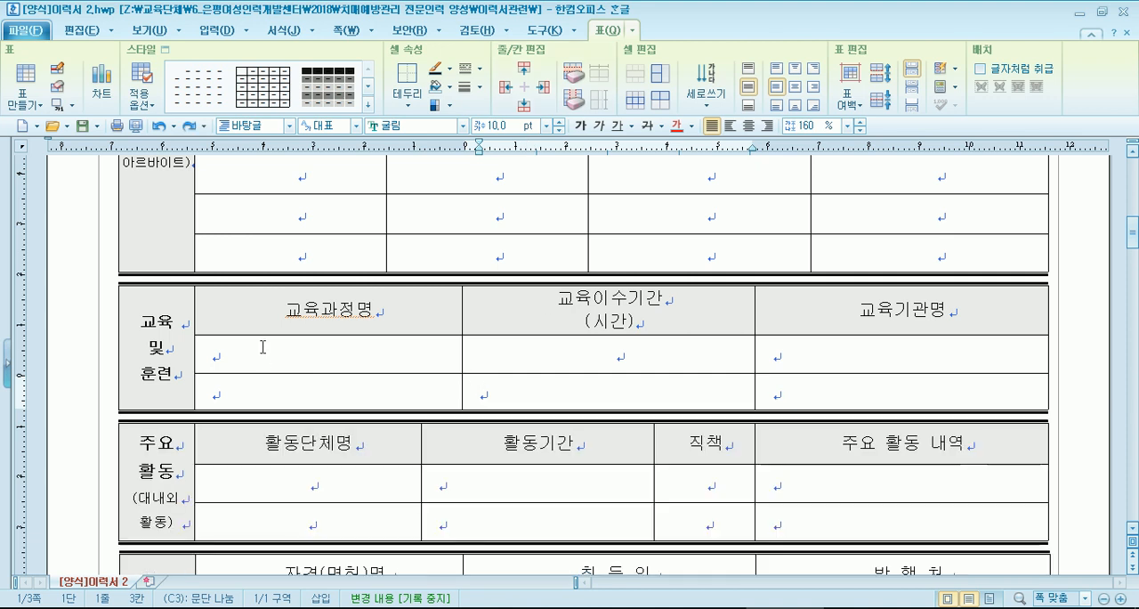
- Split the three cells of the first blank row in the 교육 및 훈련 table into two rows
left_click_drag(272, 349, 802, 341)
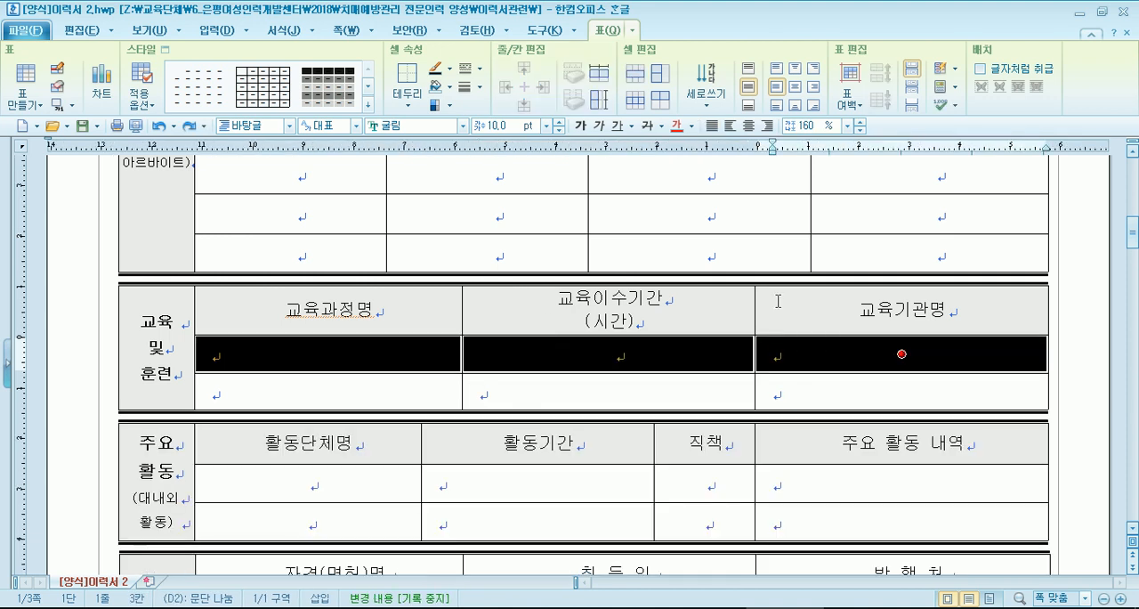
left_click(660, 80)
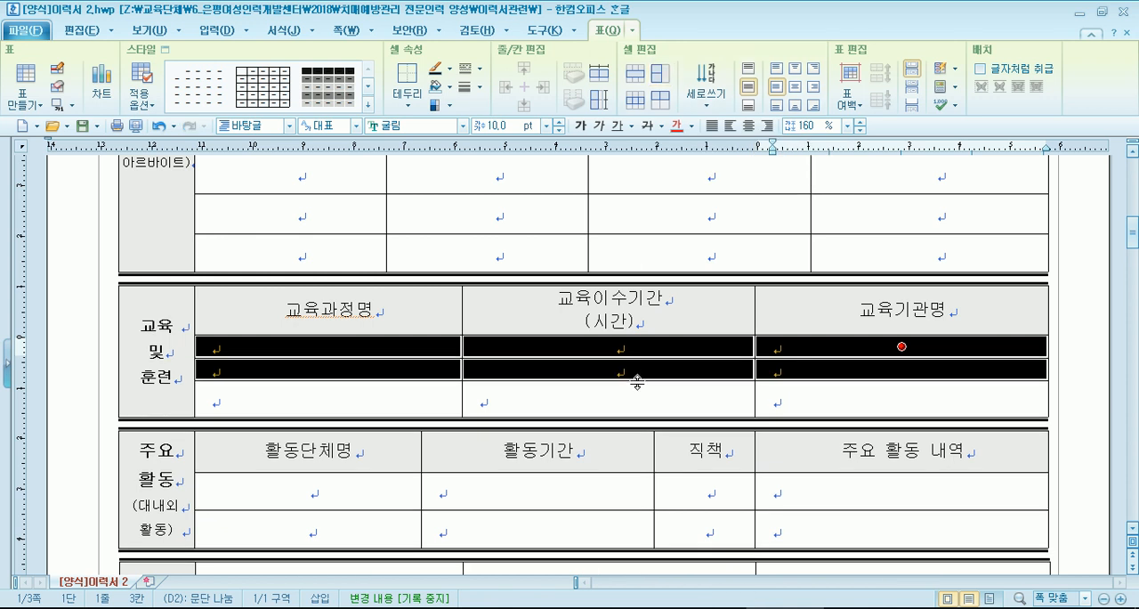
key("Escape")
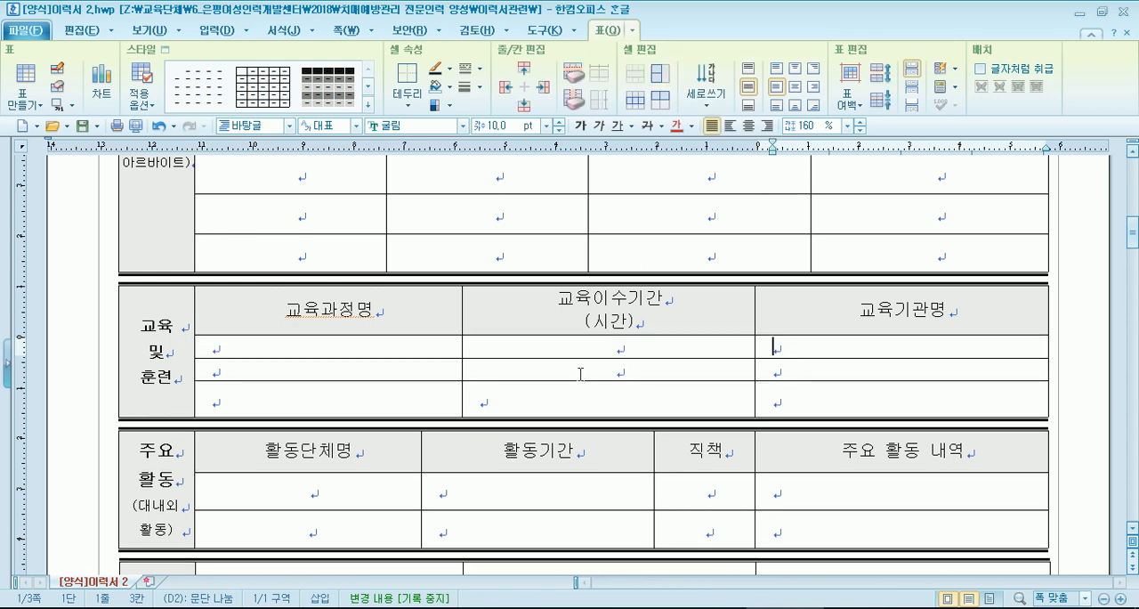
- Adjust the heights of the three blank rows in the 교육 및 훈련 table so they are taller and roughly even
left_click_drag(584, 381, 580, 429)
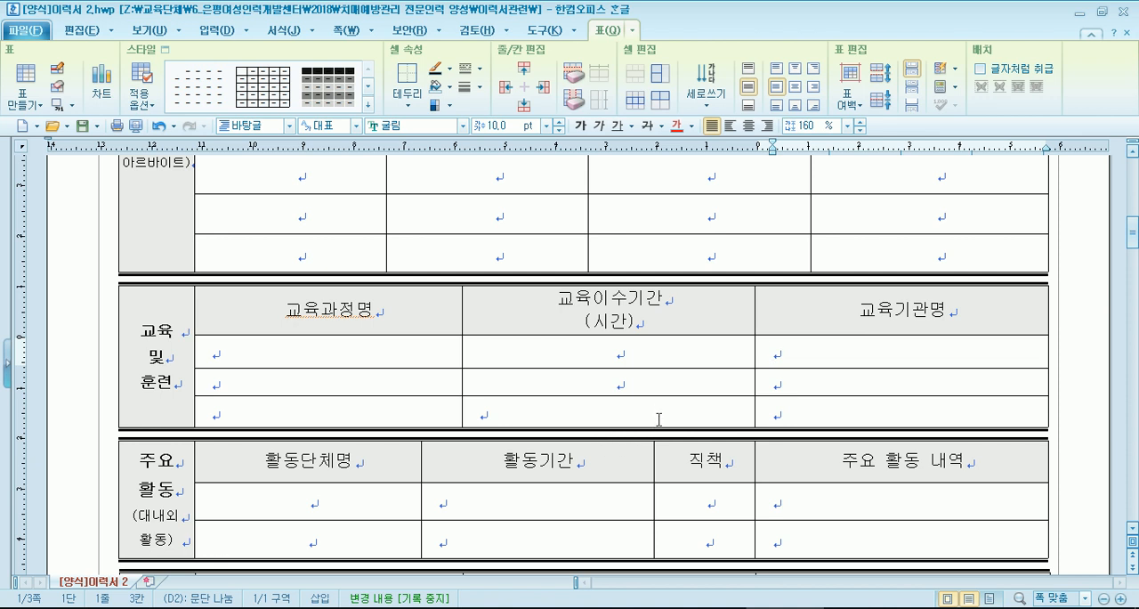
left_click_drag(567, 357, 554, 420)
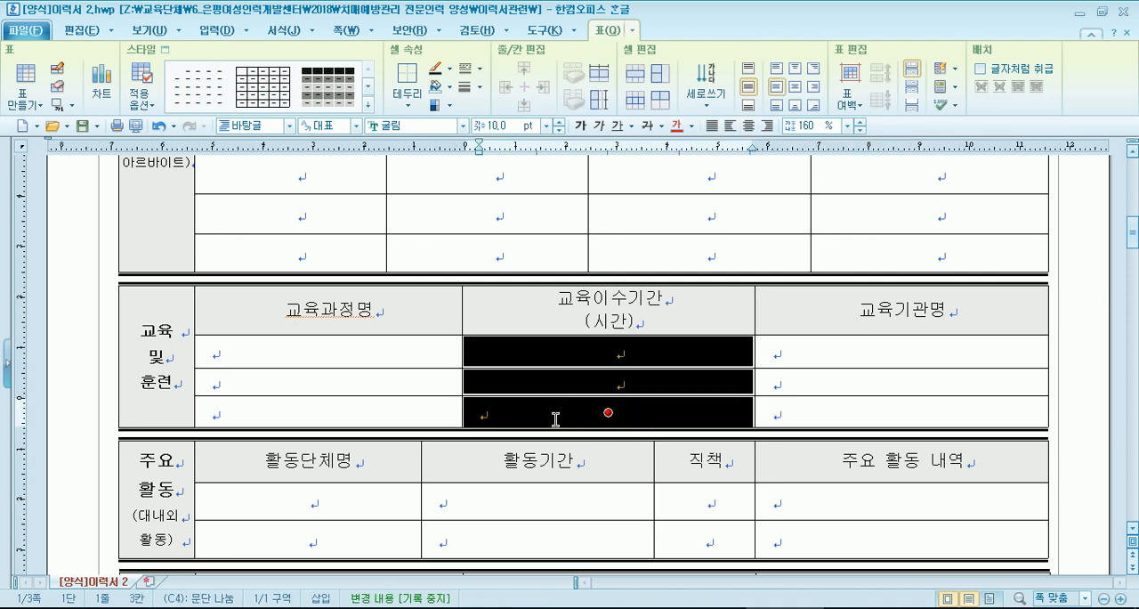
key("ctrl+Up")
key("ctrl+Down")
key("ctrl+Down")
key("ctrl+Down")
key("ctrl+Down")
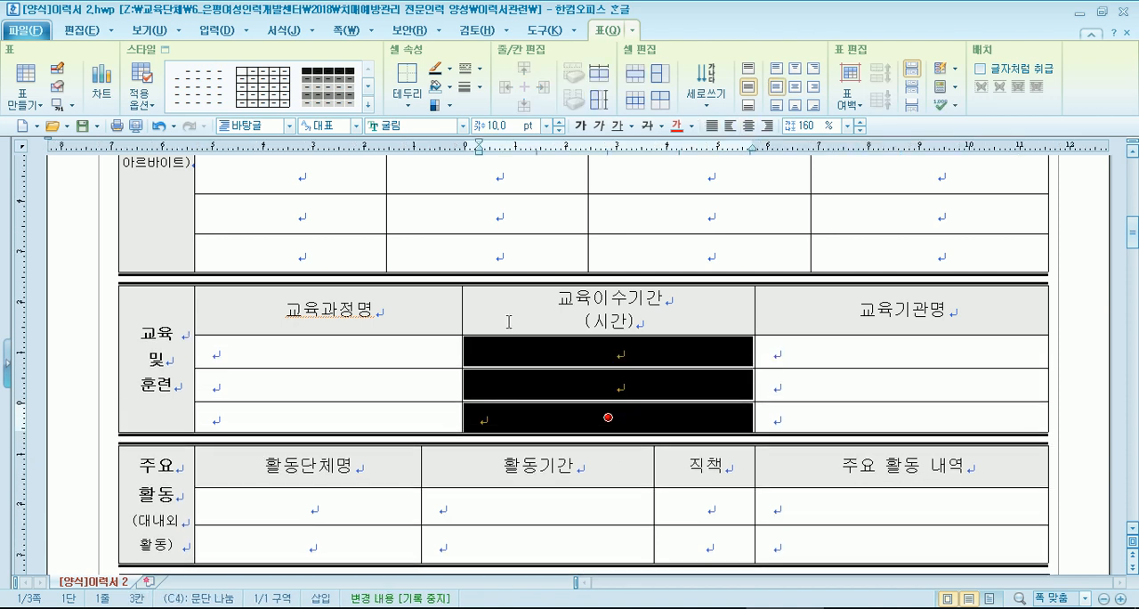
key("ctrl+Up")
key("ctrl+Up")
key("ctrl+Up")
key("Escape")
- Split the four cells of the first blank row in the 주요 활동 table into two rows
scroll(524, 345, "down", 3)
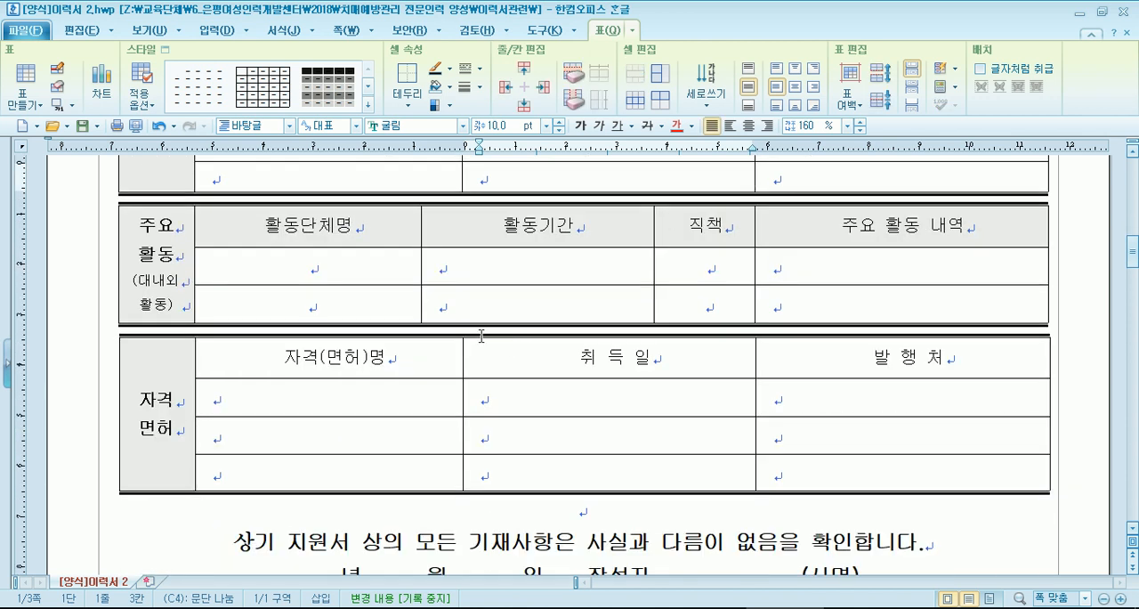
left_click_drag(294, 260, 867, 264)
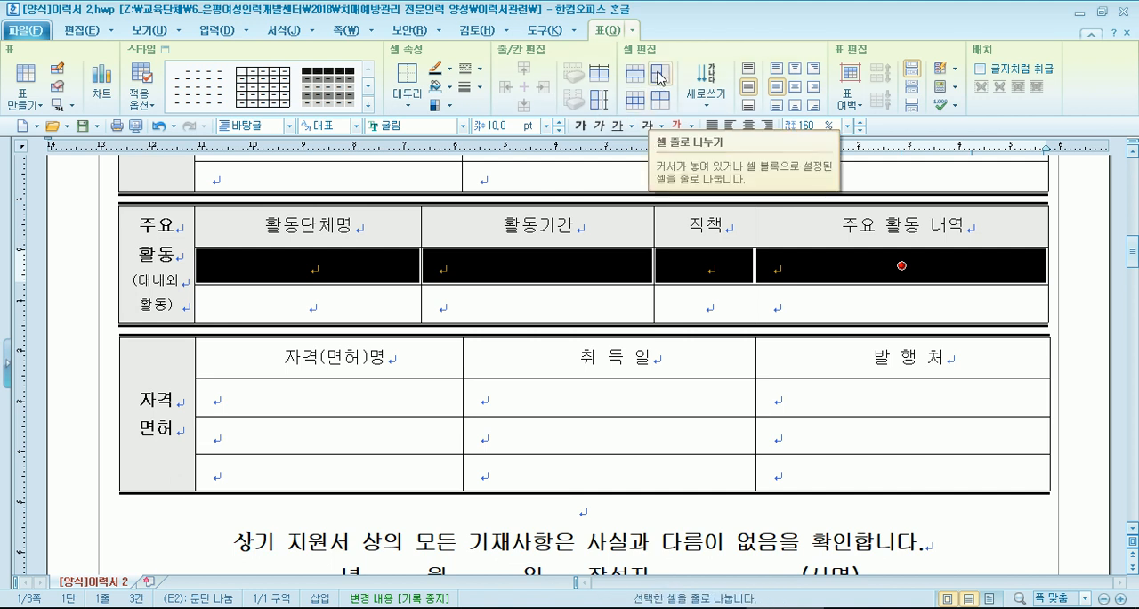
left_click(659, 101)
- Make the three blank rows of the 주요 활동 table equal in height and enlarge them together
left_click_drag(580, 260, 579, 311)
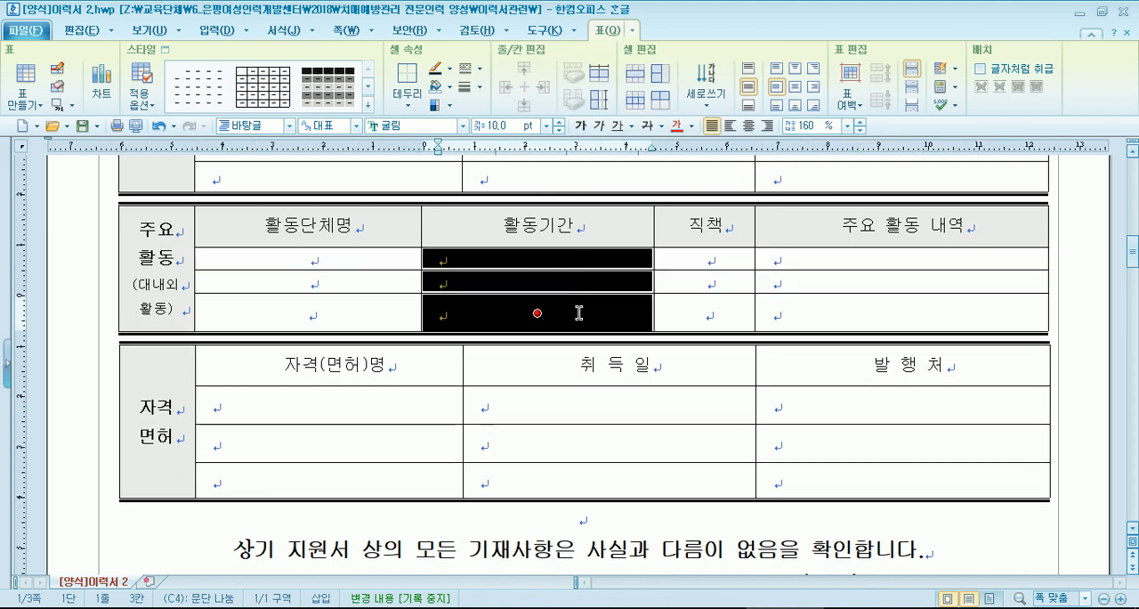
key("h")
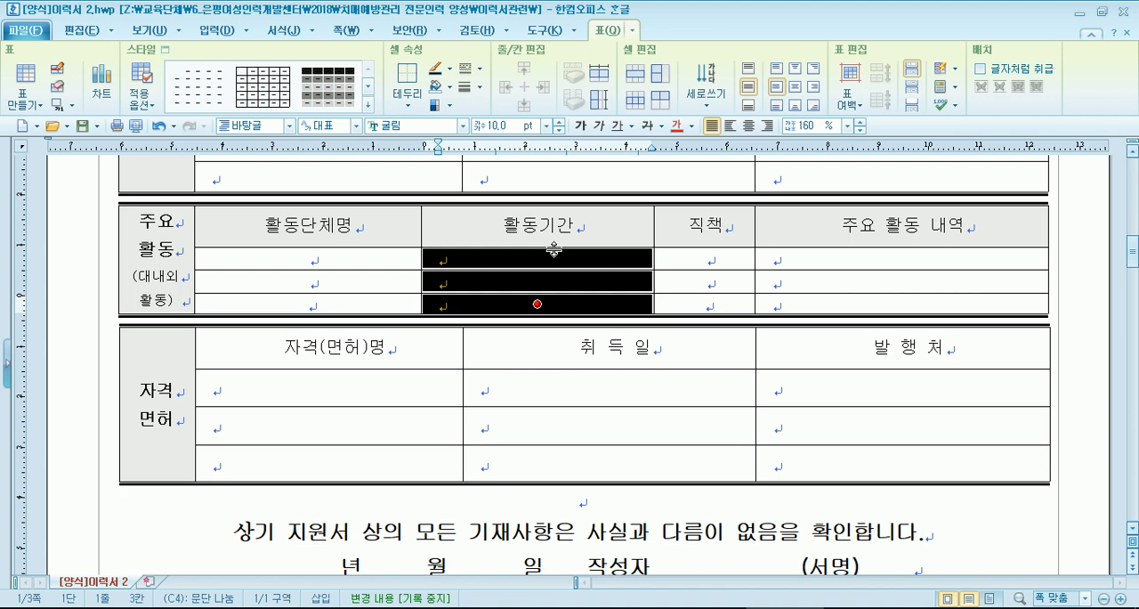
key("ctrl+Down")
key("ctrl+Down")
key("ctrl+Down")
key("ctrl+Down")
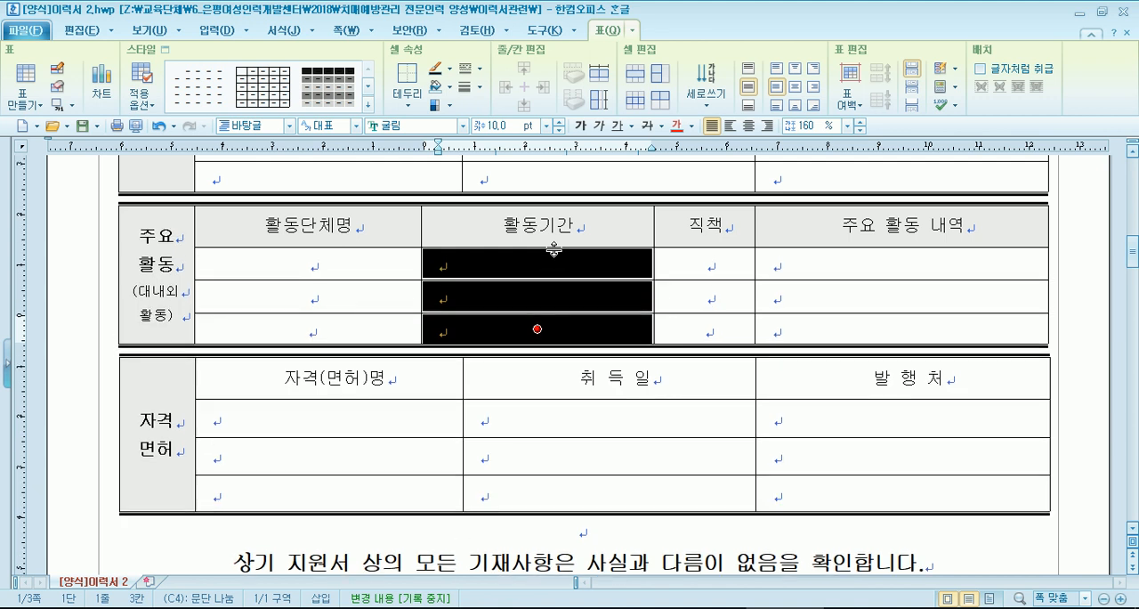
key("Escape")
- Look through the whole résumé to check how the tables, the 상기 지원서 statement and the signature line fall across the pages
scroll(549, 244, "up", 6)
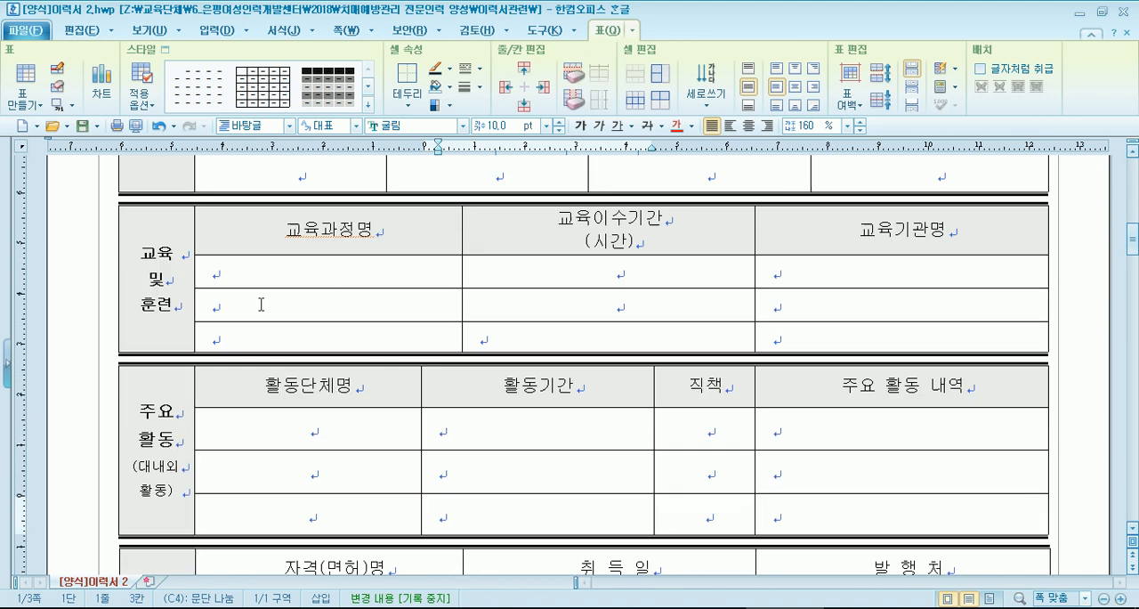
scroll(375, 395, "down", 3)
scroll(375, 395, "down", 6)
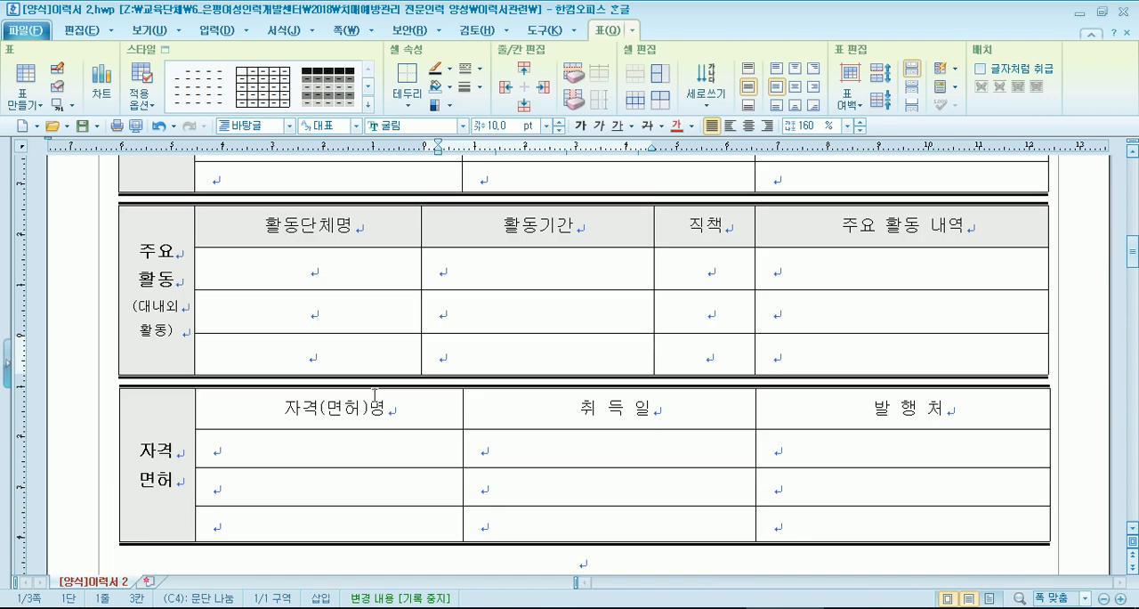
left_click(274, 292)
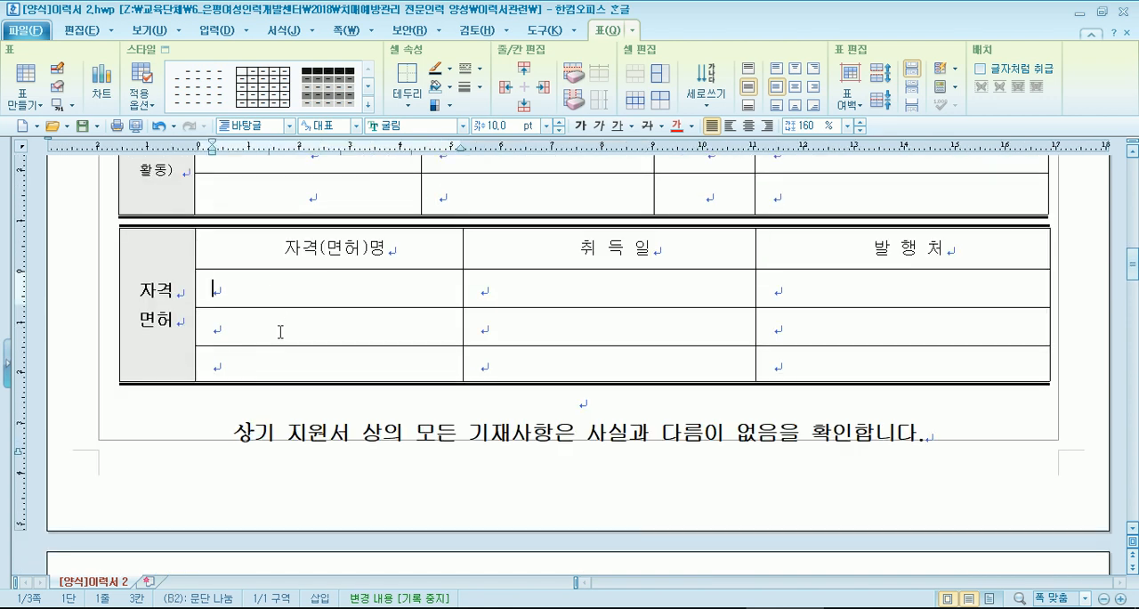
scroll(281, 330, "down", 5)
scroll(279, 335, "up", 6)
scroll(279, 335, "down", 5)
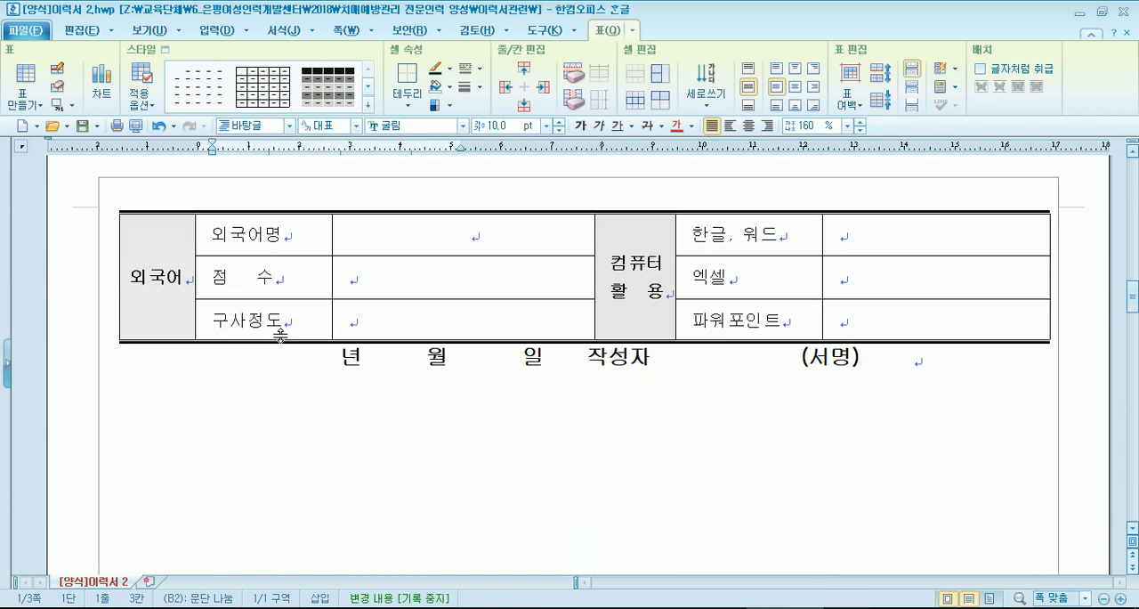
scroll(279, 333, "up", 4)
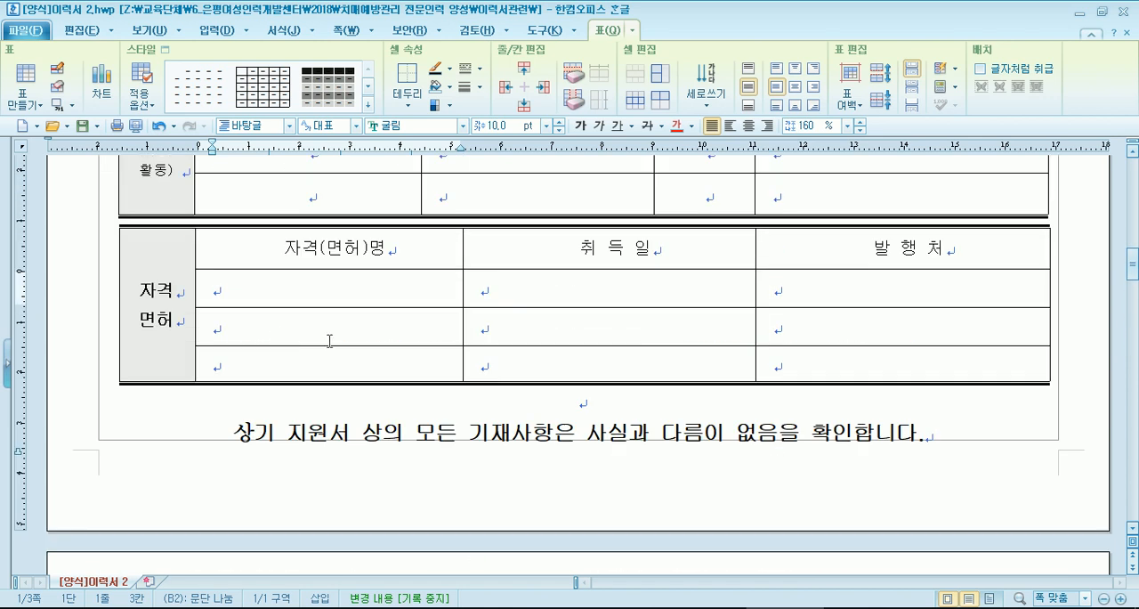
scroll(487, 366, "down", 5)
scroll(487, 366, "down", 5)
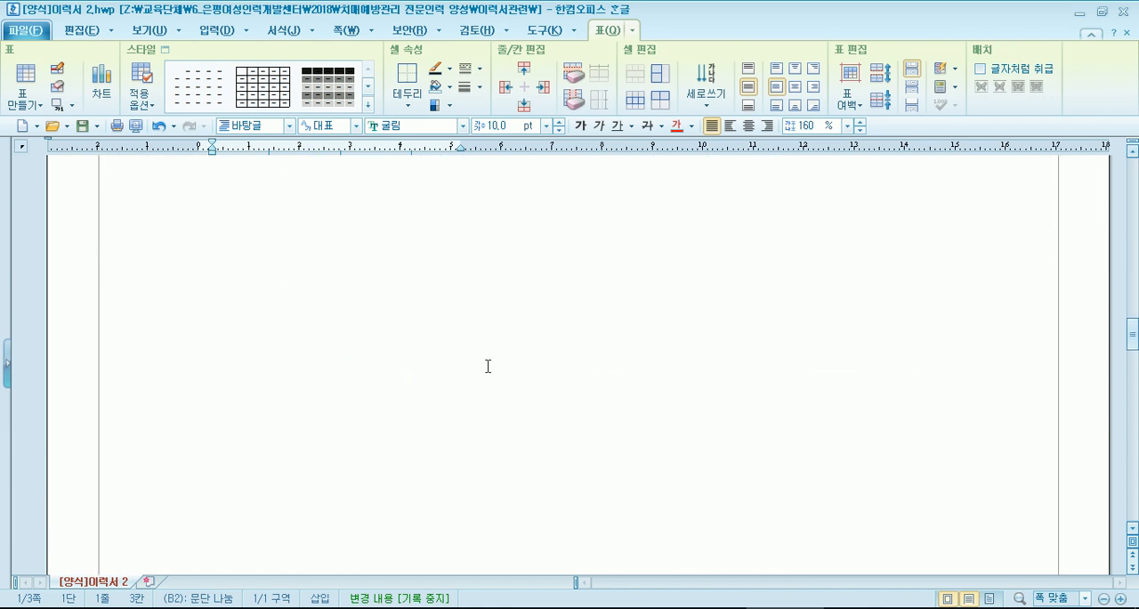
scroll(462, 362, "up", 7)
scroll(461, 361, "up", 3)
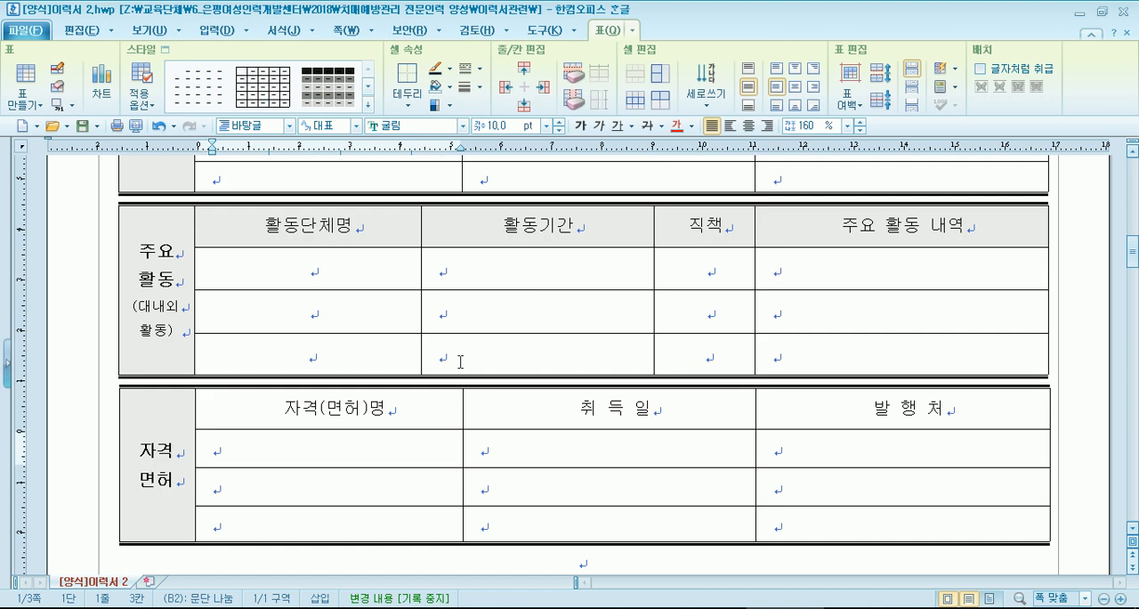
scroll(325, 347, "down", 2)
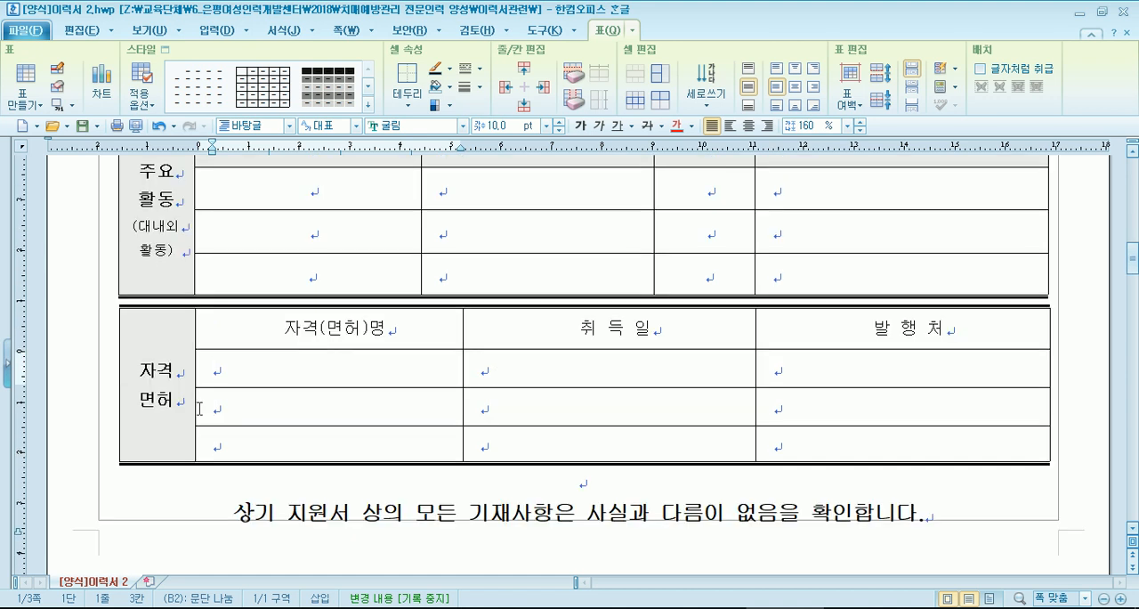
scroll(202, 401, "down", 2)
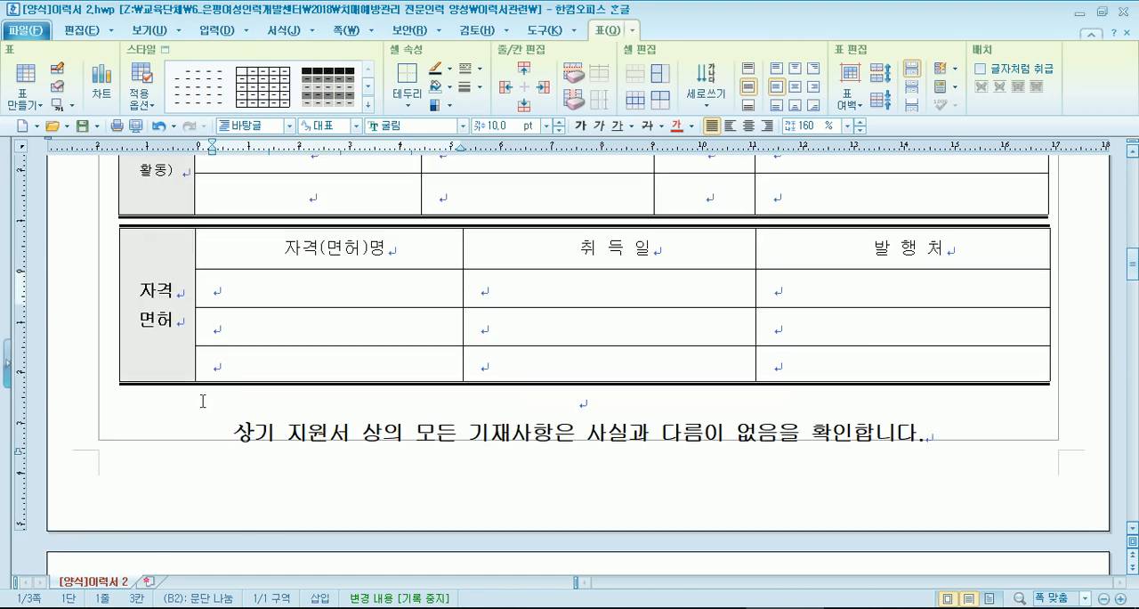
scroll(202, 402, "down", 2)
scroll(203, 402, "down", 4)
scroll(203, 402, "down", 2)
scroll(202, 402, "up", 2)
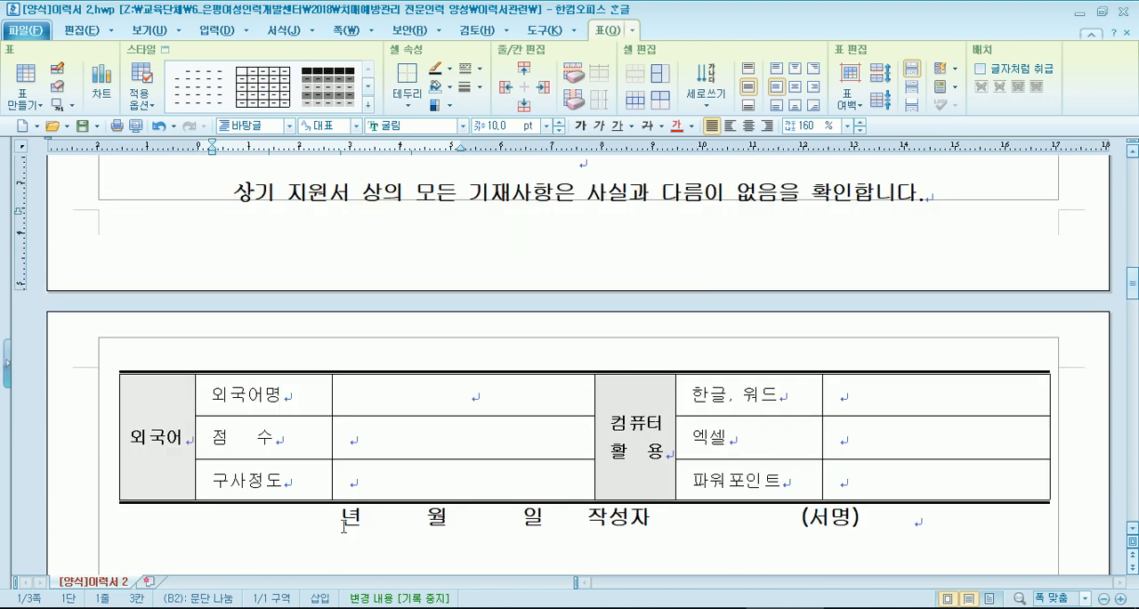
scroll(292, 514, "up", 4)
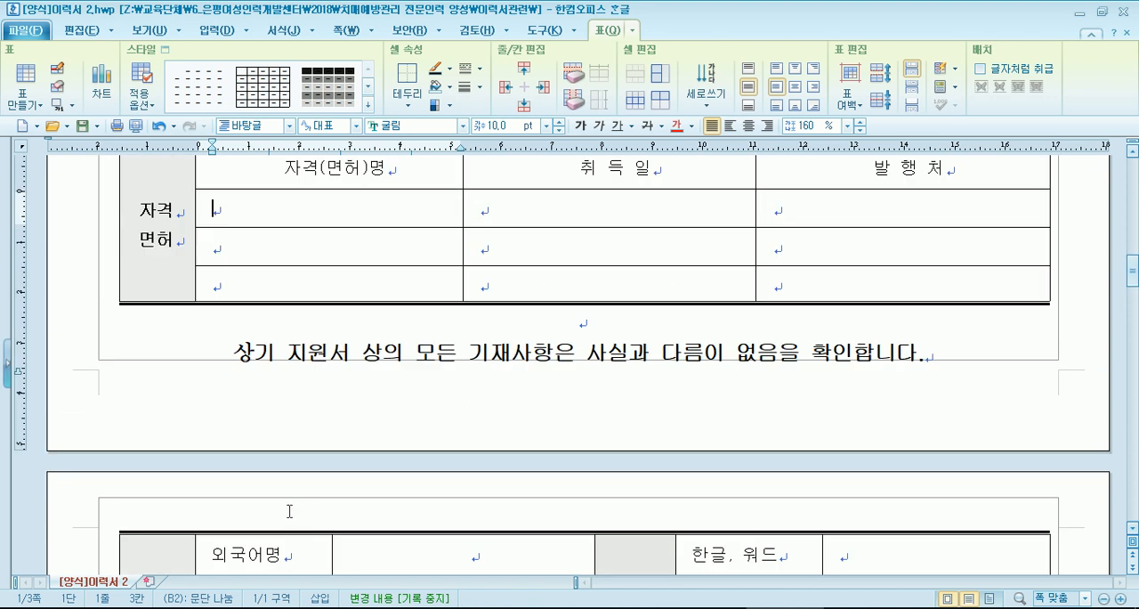
scroll(289, 511, "up", 20)
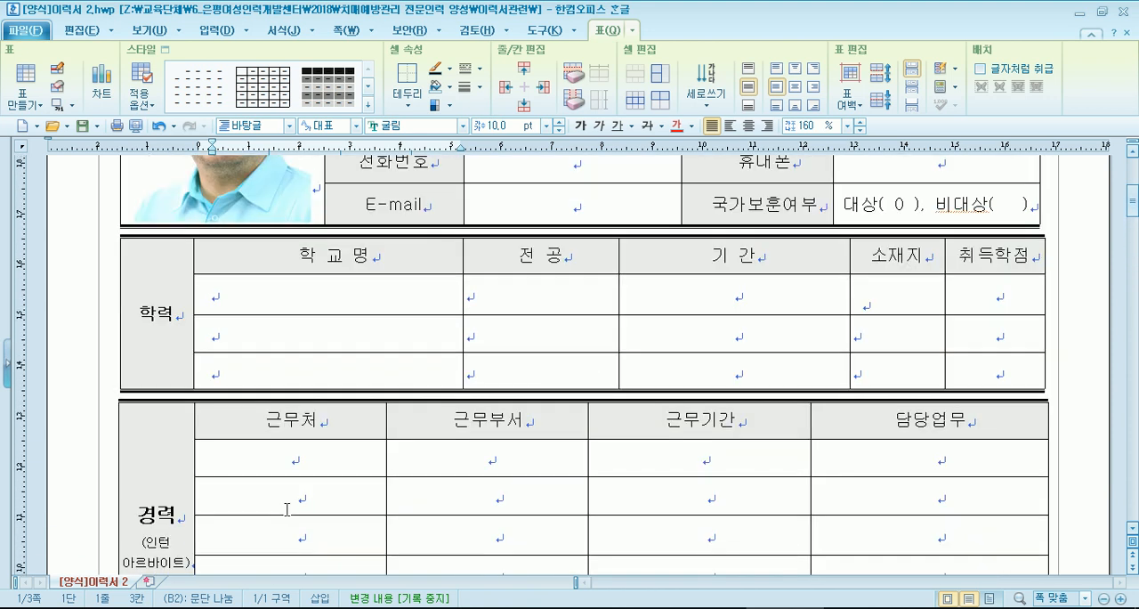
scroll(287, 509, "up", 8)
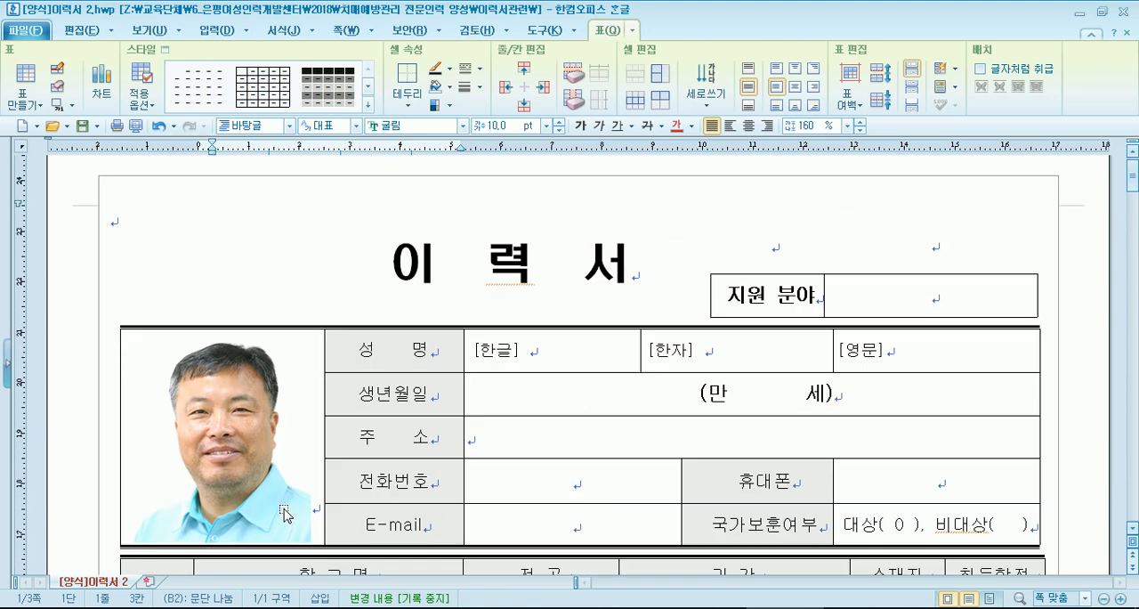
scroll(285, 500, "down", 20)
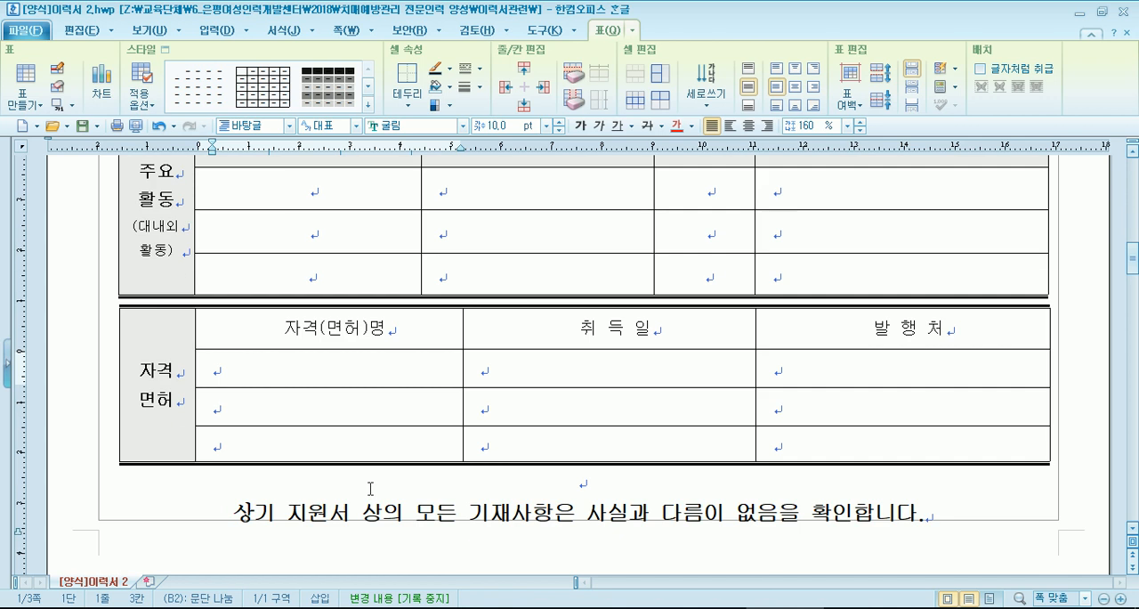
scroll(365, 485, "down", 2)
- Highlight the 년 월 일 작성자 line beneath the 외국어 table, and place the cursor just before (서명)
left_click(272, 431)
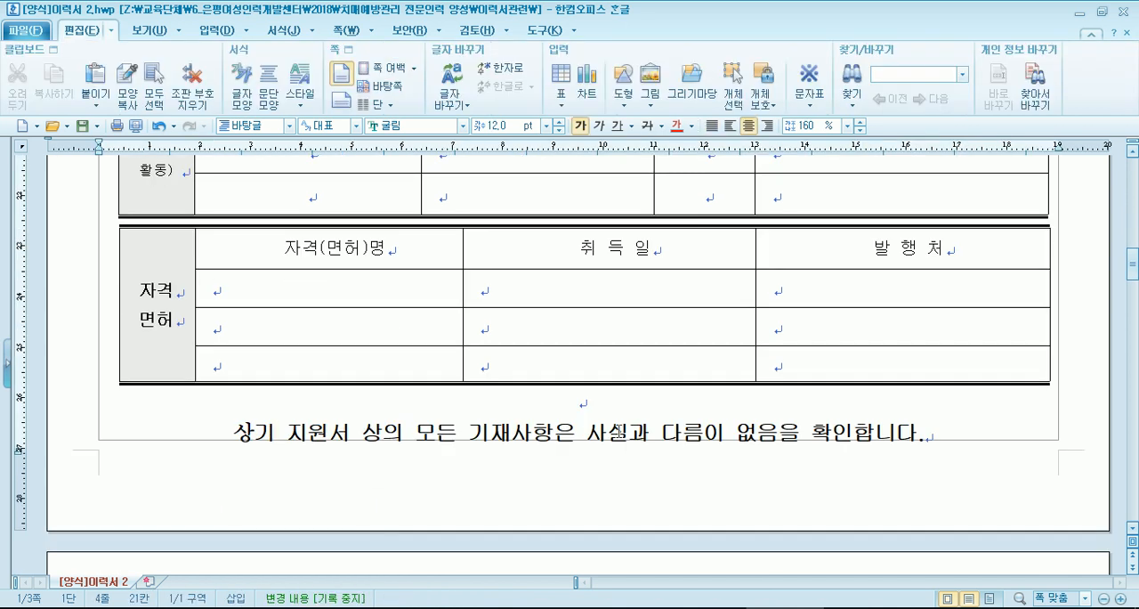
scroll(607, 426, "down", 3)
scroll(608, 426, "down", 3)
left_click_drag(326, 359, 882, 380)
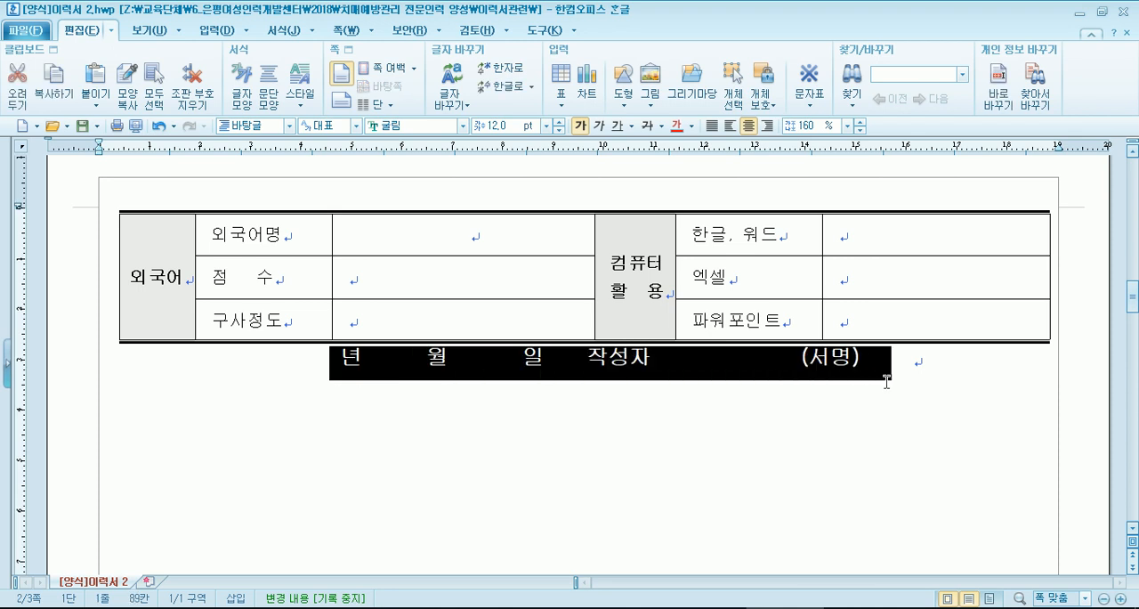
left_click(795, 374)
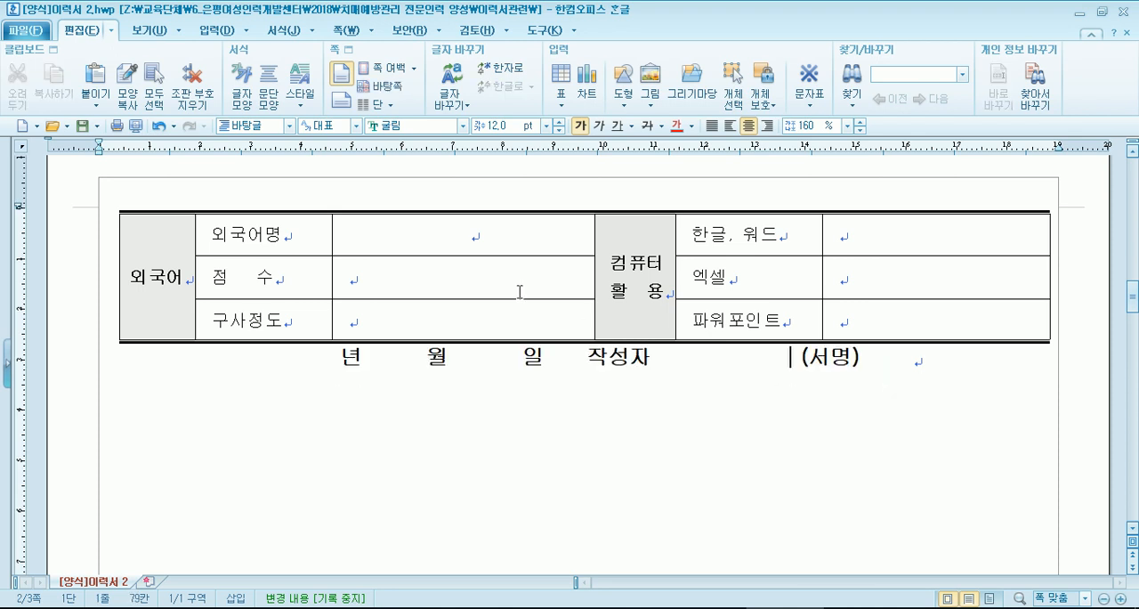
- Add a line break before the 상기 지원서 statement to push it onto the signature line's page, and check both pages
left_click(394, 214)
scroll(394, 300, "up", 3)
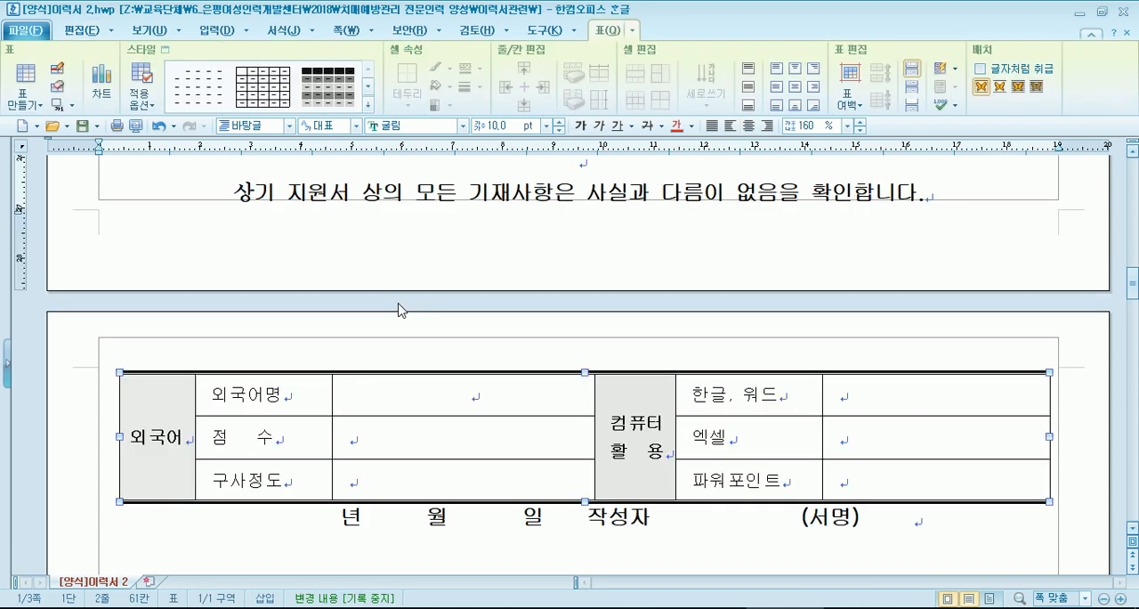
scroll(398, 307, "up", 3)
scroll(399, 307, "down", 4)
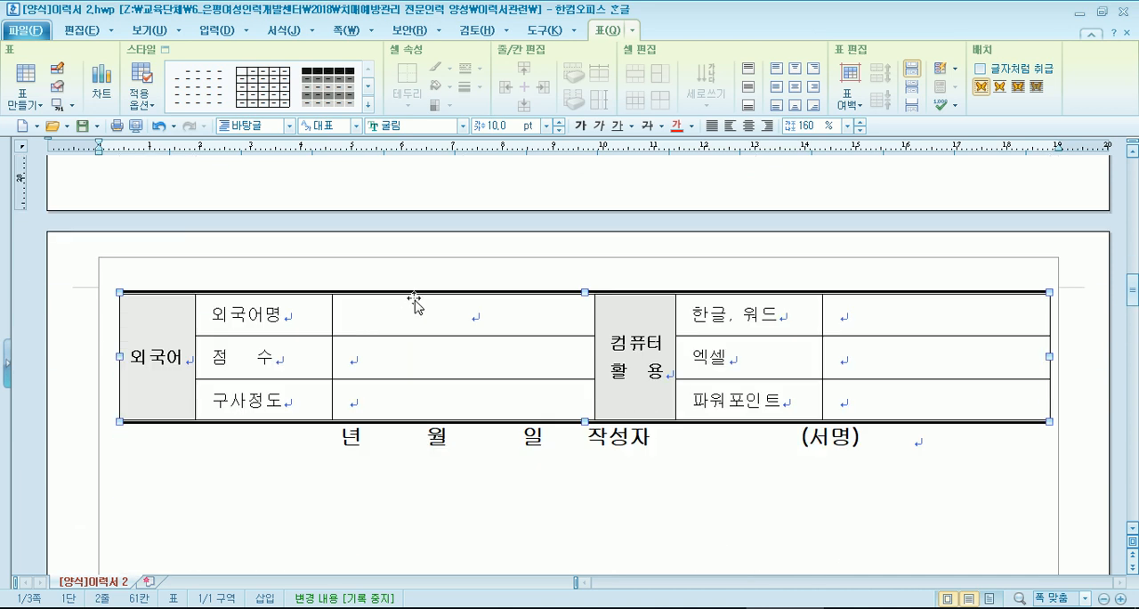
scroll(415, 306, "up", 4)
left_click(242, 353)
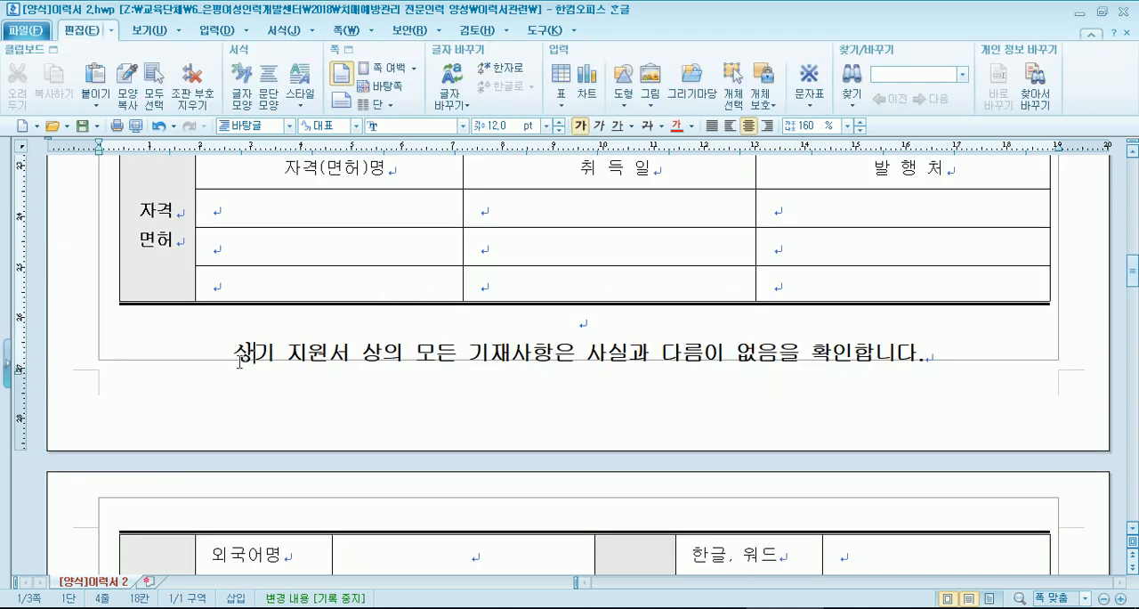
left_click(231, 354)
key("Return")
scroll(234, 354, "down", 2)
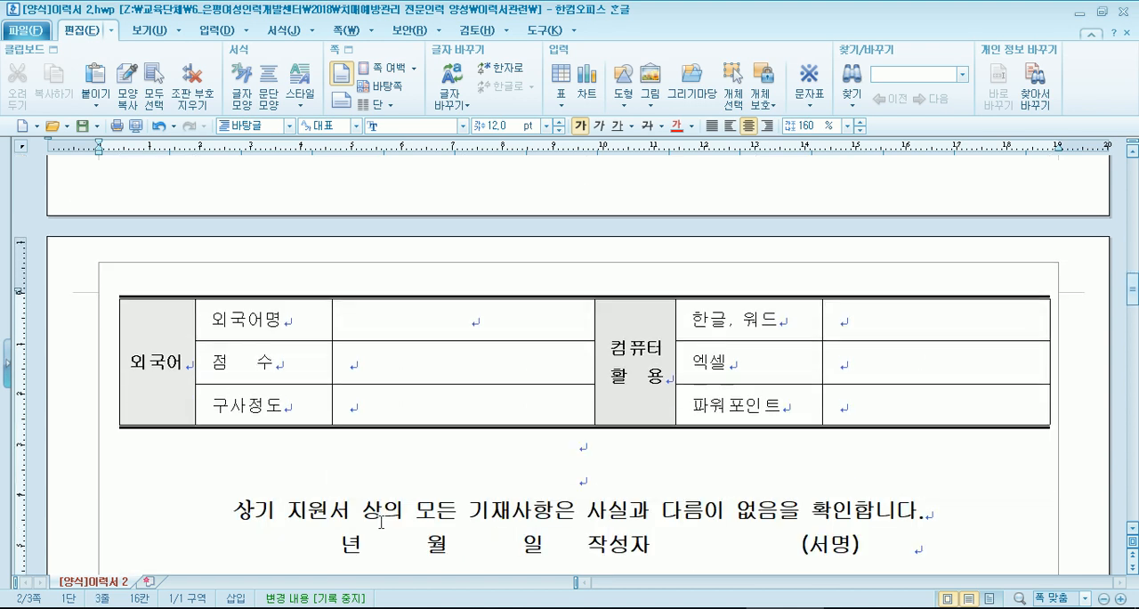
scroll(381, 521, "up", 3)
scroll(381, 522, "up", 2)
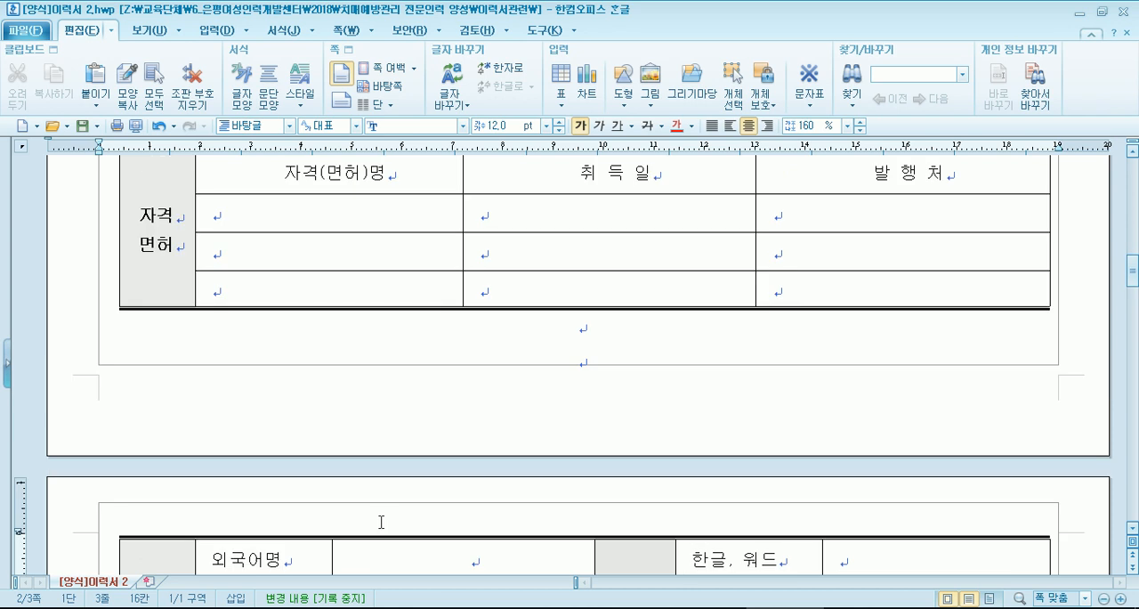
scroll(381, 522, "down", 2)
scroll(381, 521, "up", 3)
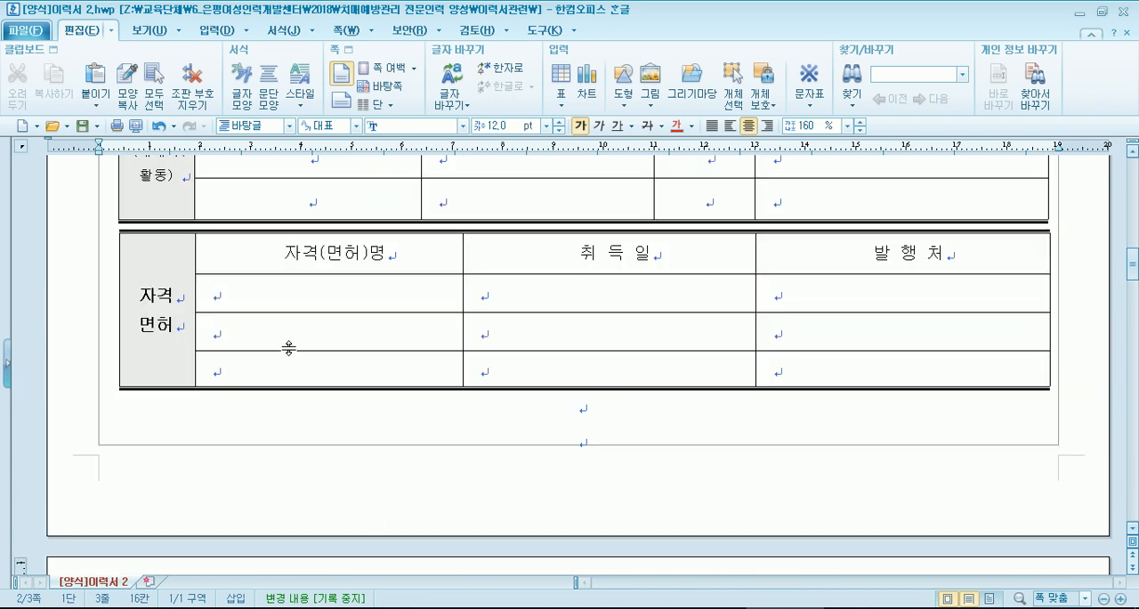
- Highlight the second blank row of the 자격 면허 table, and place the cursor in the first blank 자격(면허)명 cell
left_click_drag(280, 329, 791, 339)
left_click(303, 320)
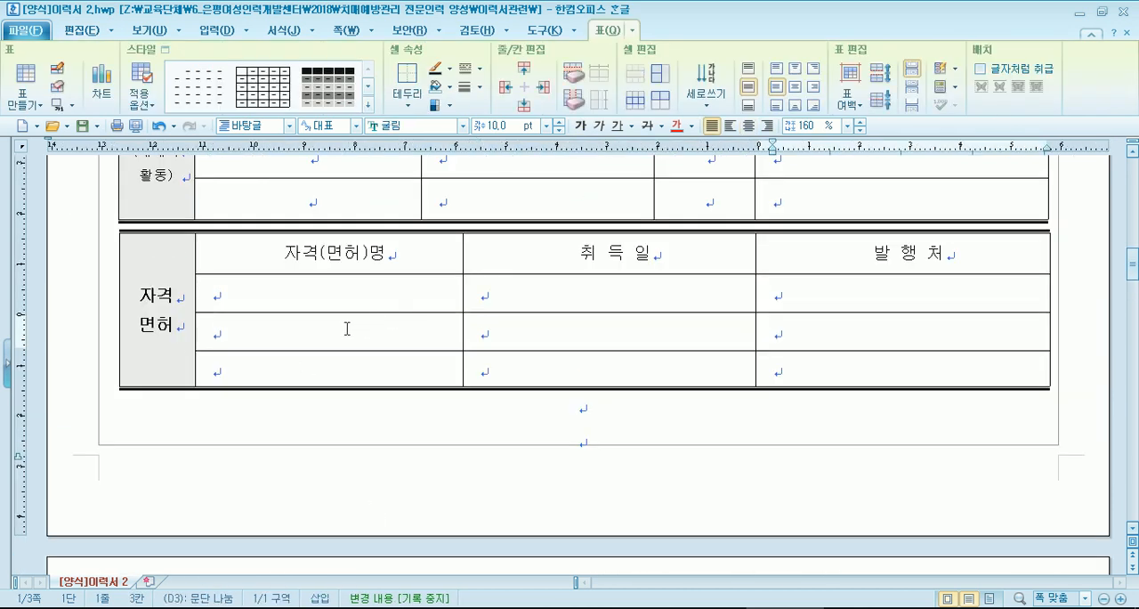
left_click_drag(338, 328, 770, 334)
key("Escape")
left_click(314, 334)
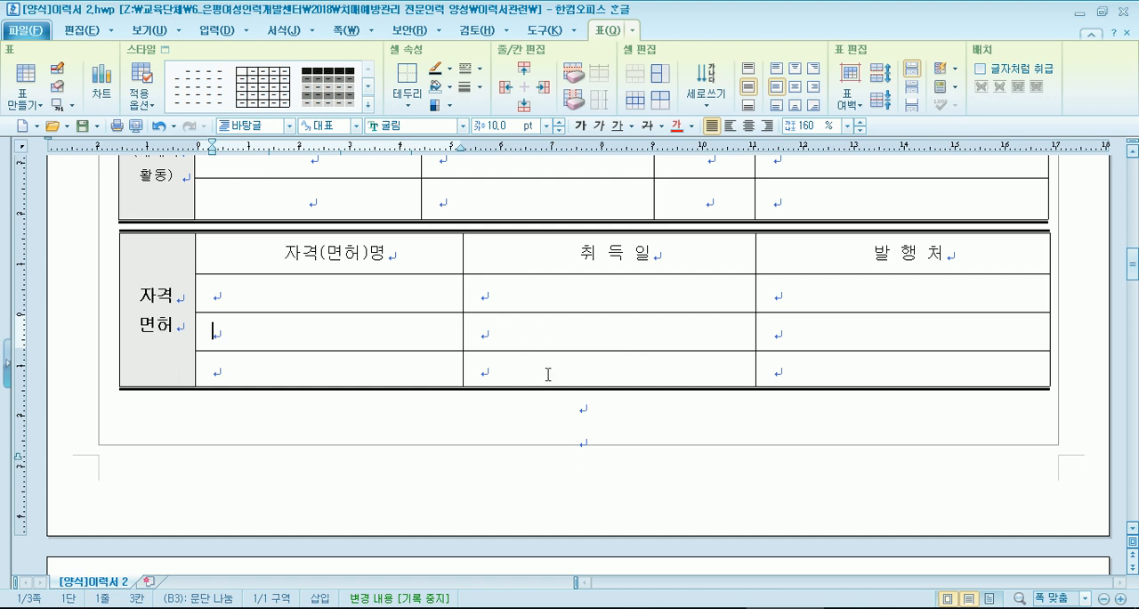
left_click(398, 299)
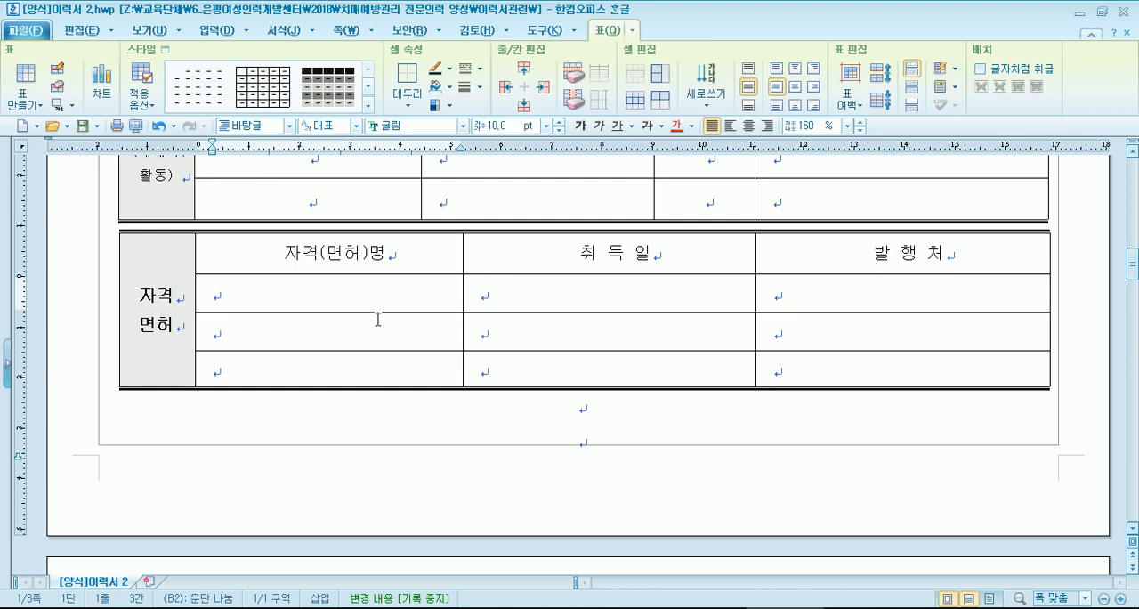
left_click(521, 416)
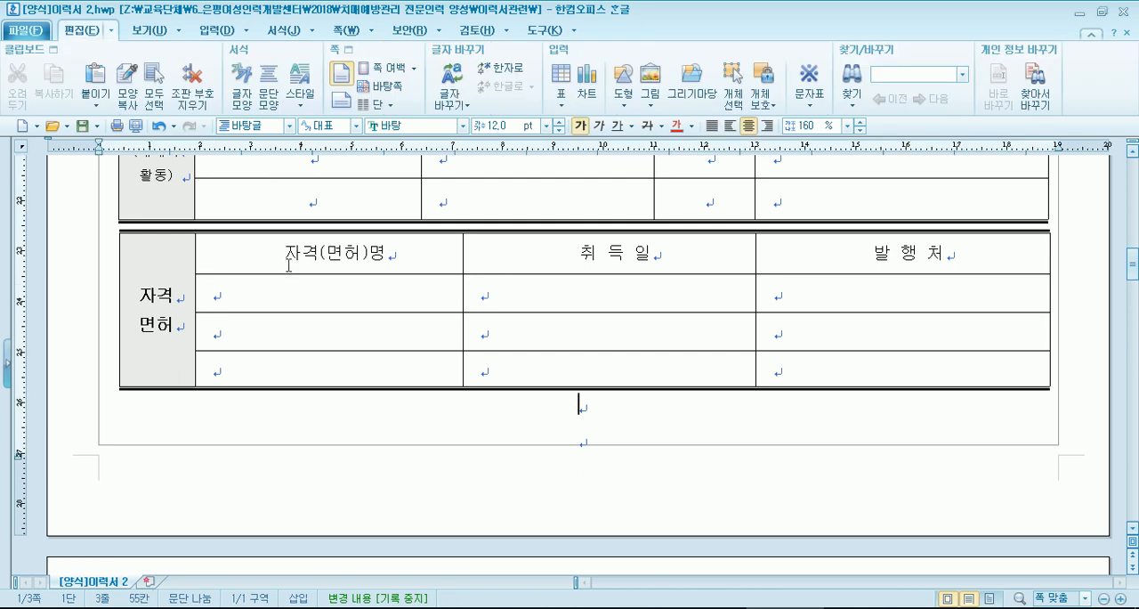
left_click(376, 292)
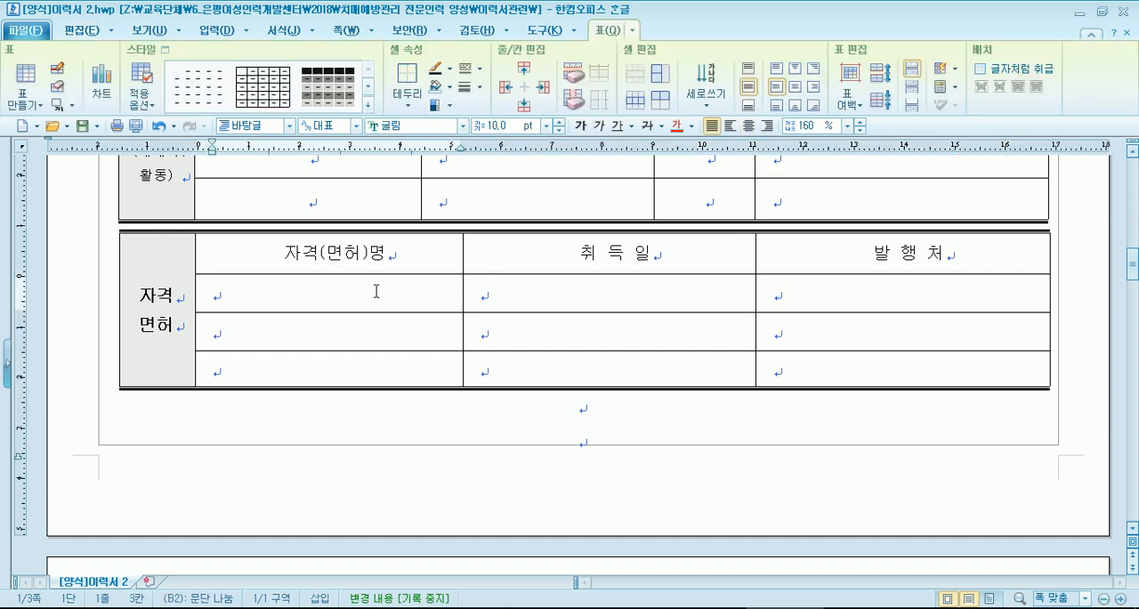
left_click(360, 334)
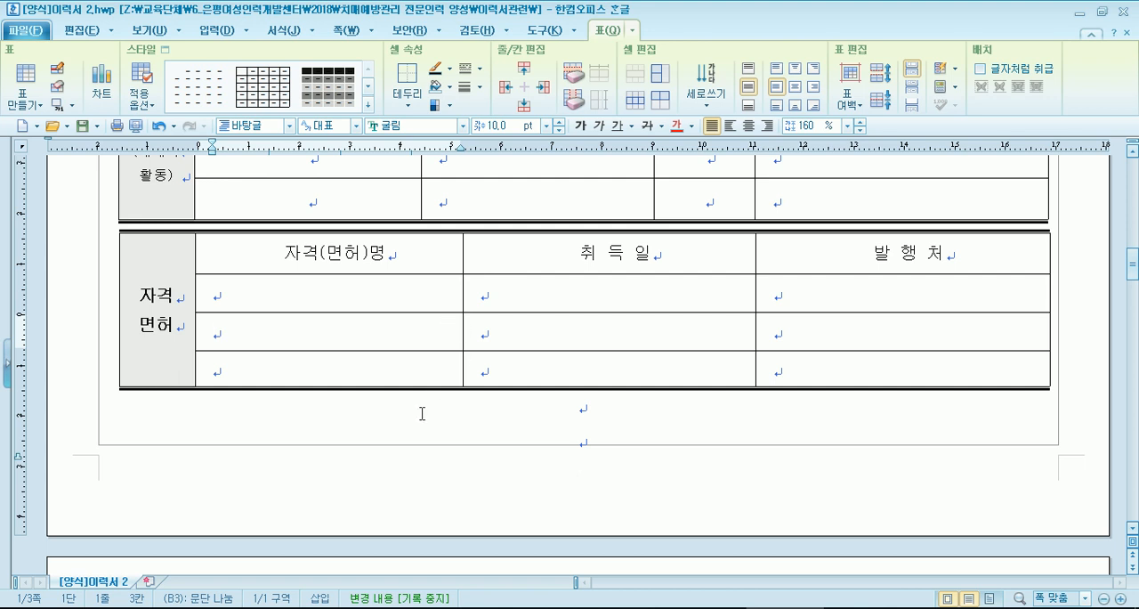
left_click(265, 304)
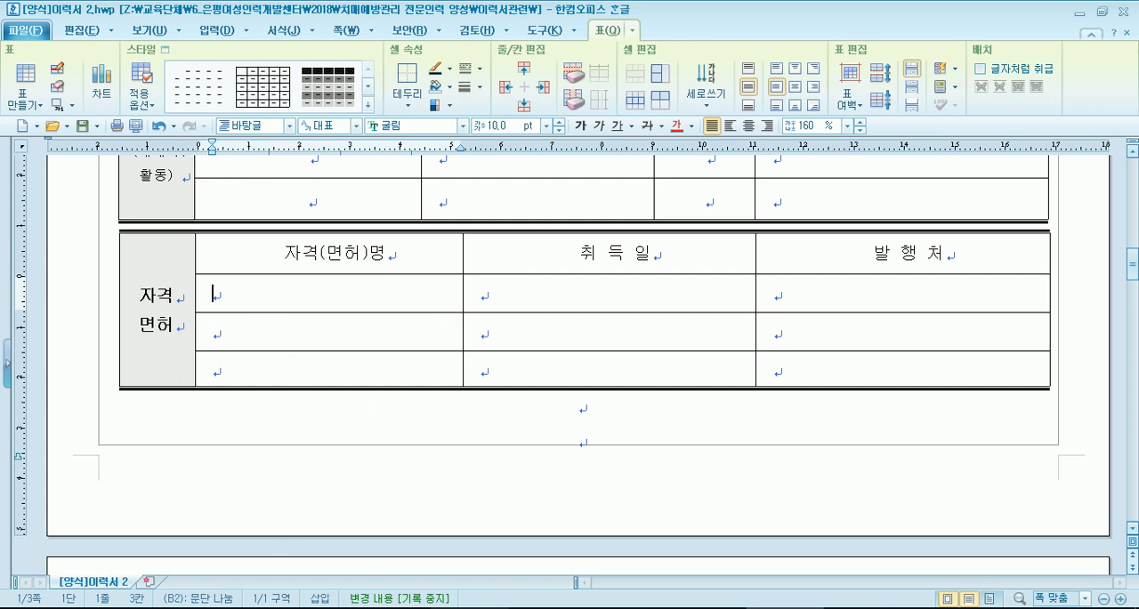
- Switch to the 이력서관련 folder in File Explorer, open (샘플)이력서.txt and maximize its window
left_click(391, 607)
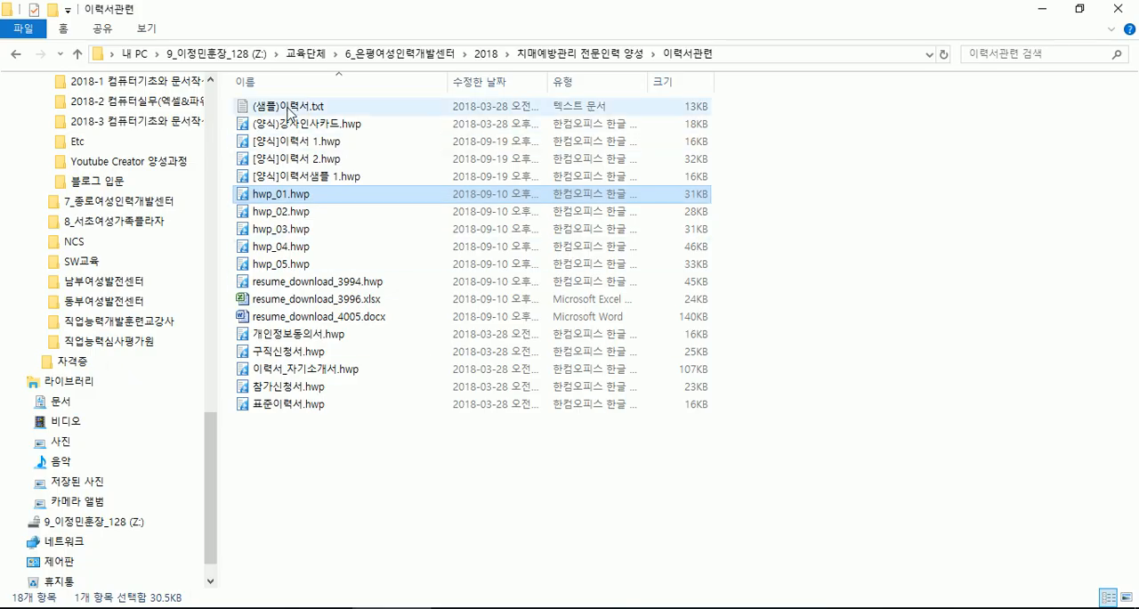
left_click(290, 109)
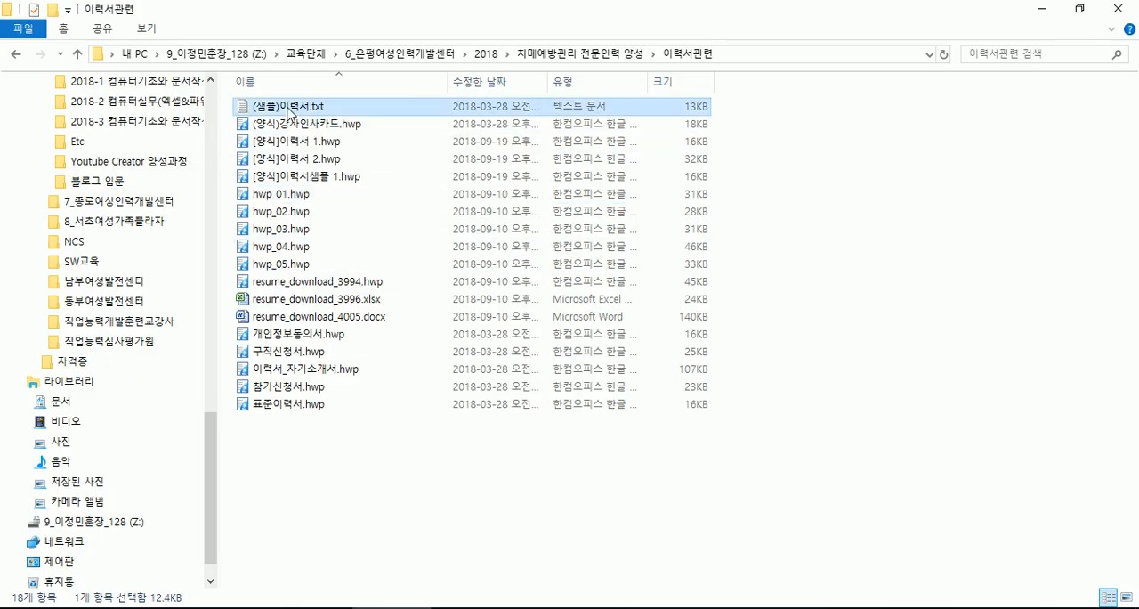
double_click(300, 113)
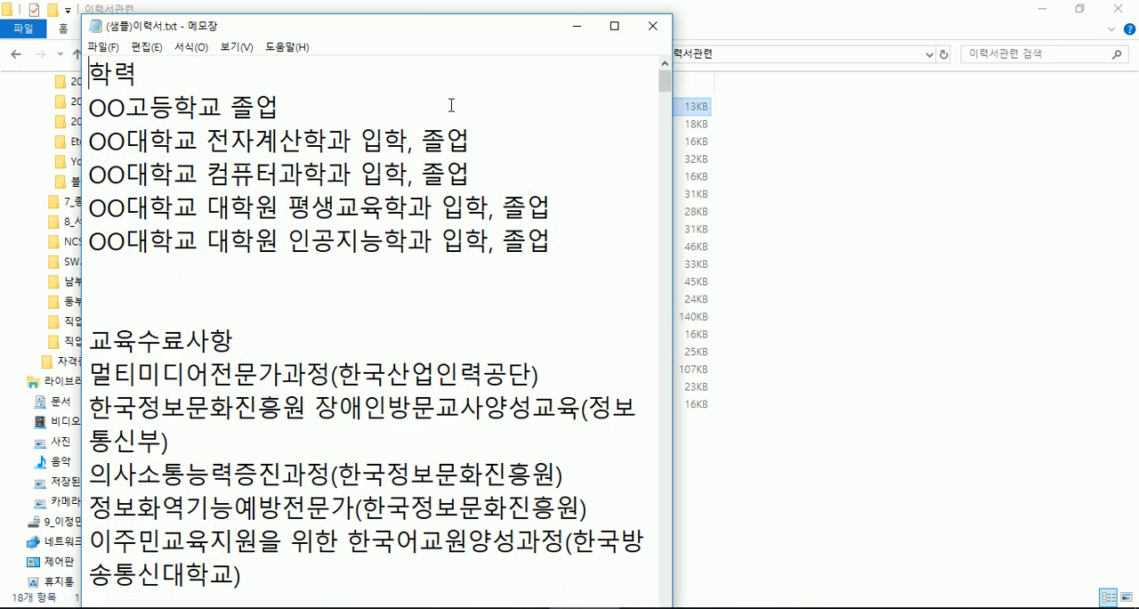
double_click(434, 32)
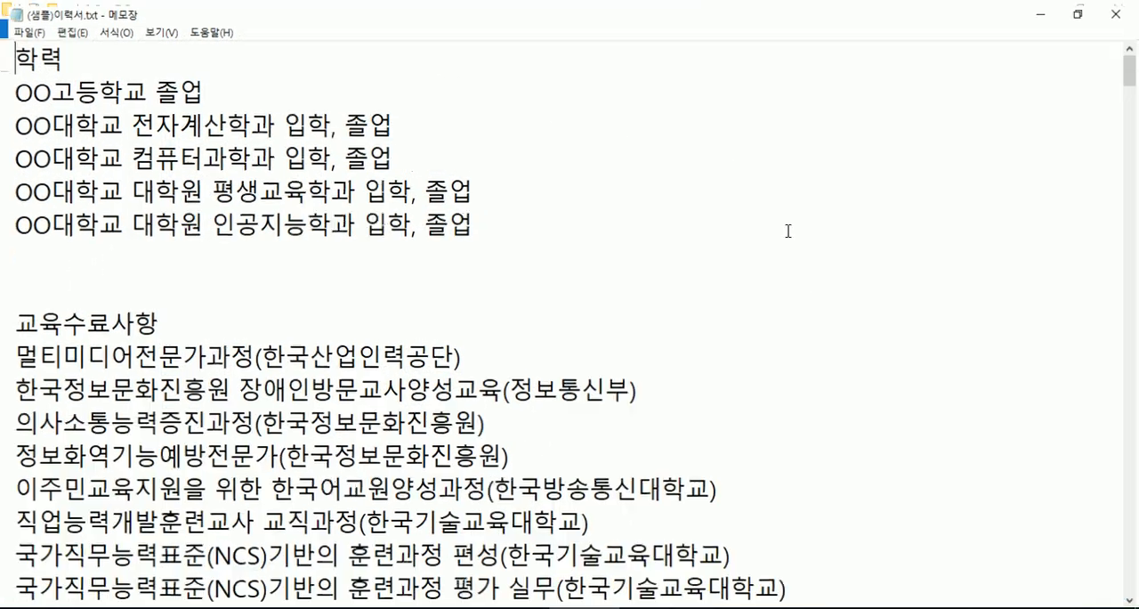
- Skim the whole sample résumé text to see which sections it contains, and return to its beginning
scroll(546, 356, "down", 6)
scroll(525, 378, "down", 5)
scroll(516, 381, "up", 11)
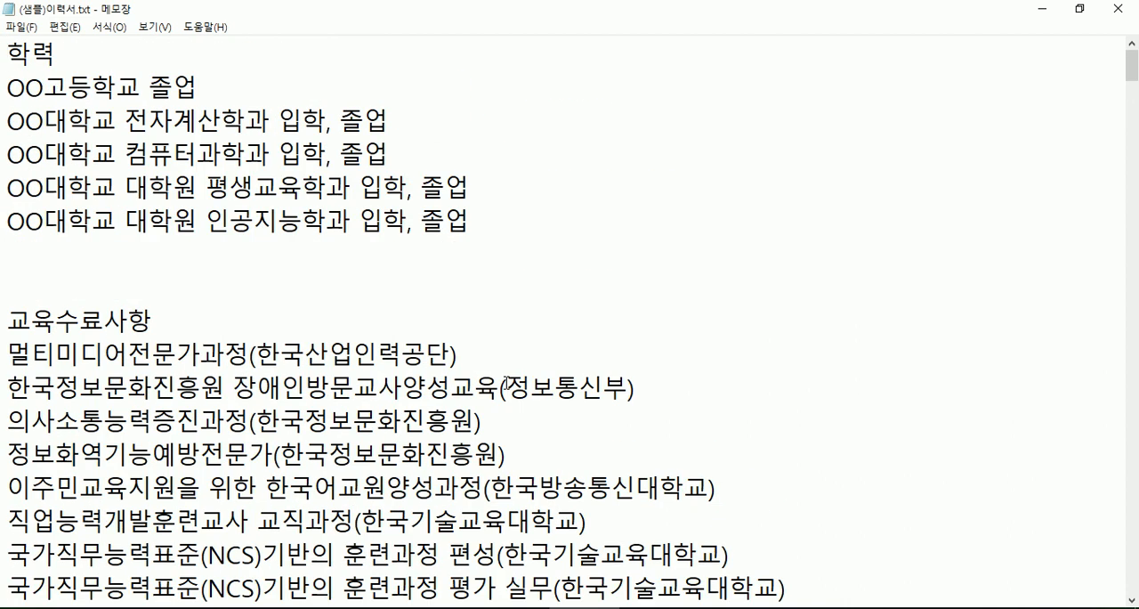
scroll(506, 382, "down", 10)
scroll(507, 382, "down", 20)
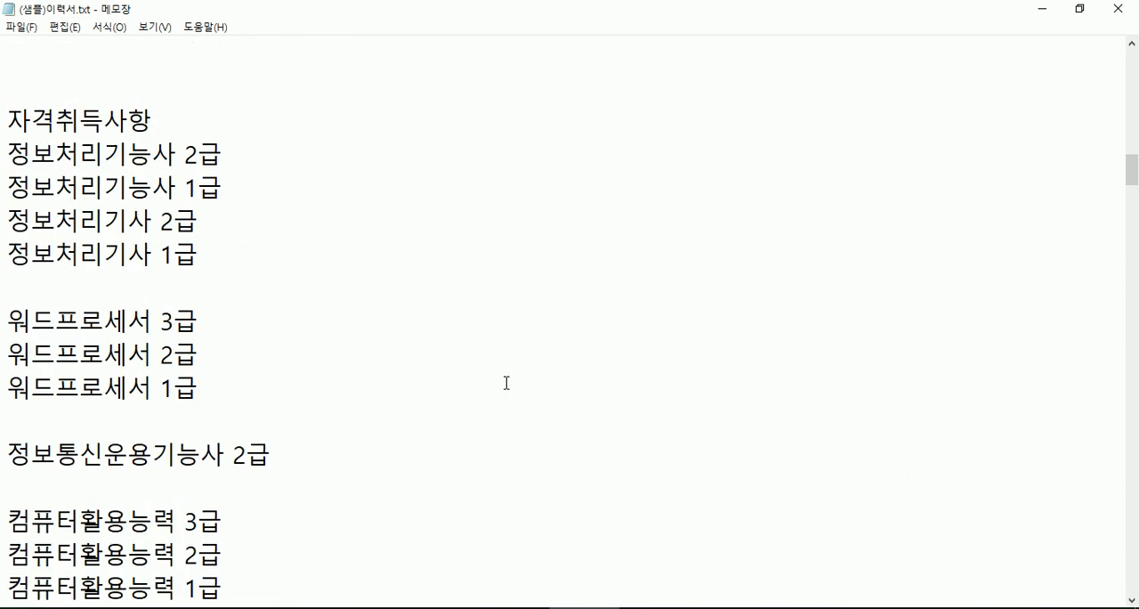
scroll(506, 385, "down", 20)
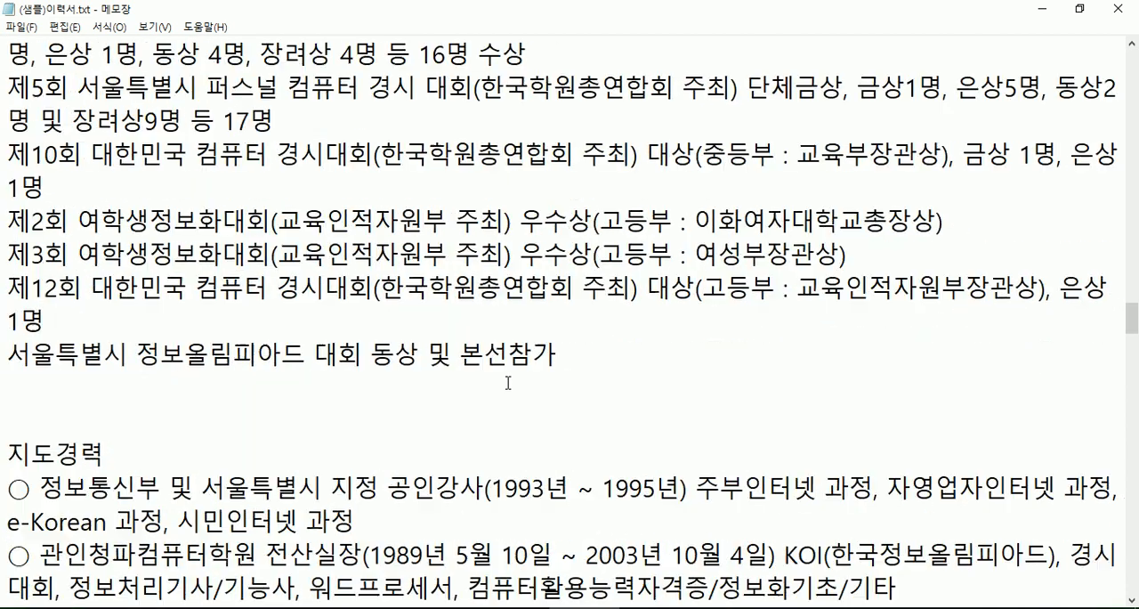
scroll(507, 385, "down", 20)
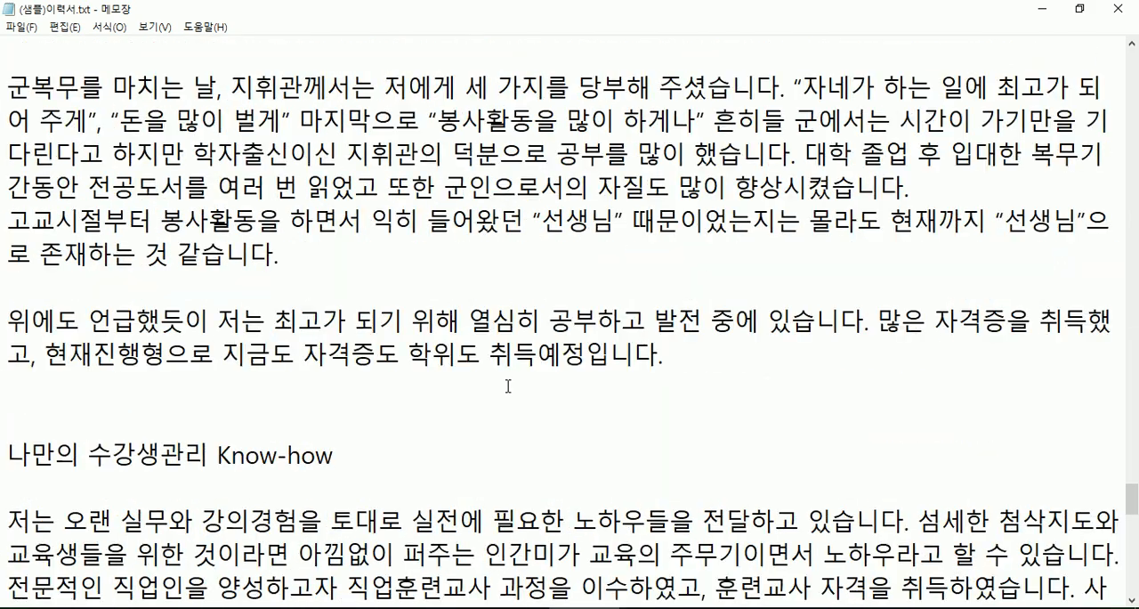
key("ctrl+Home")
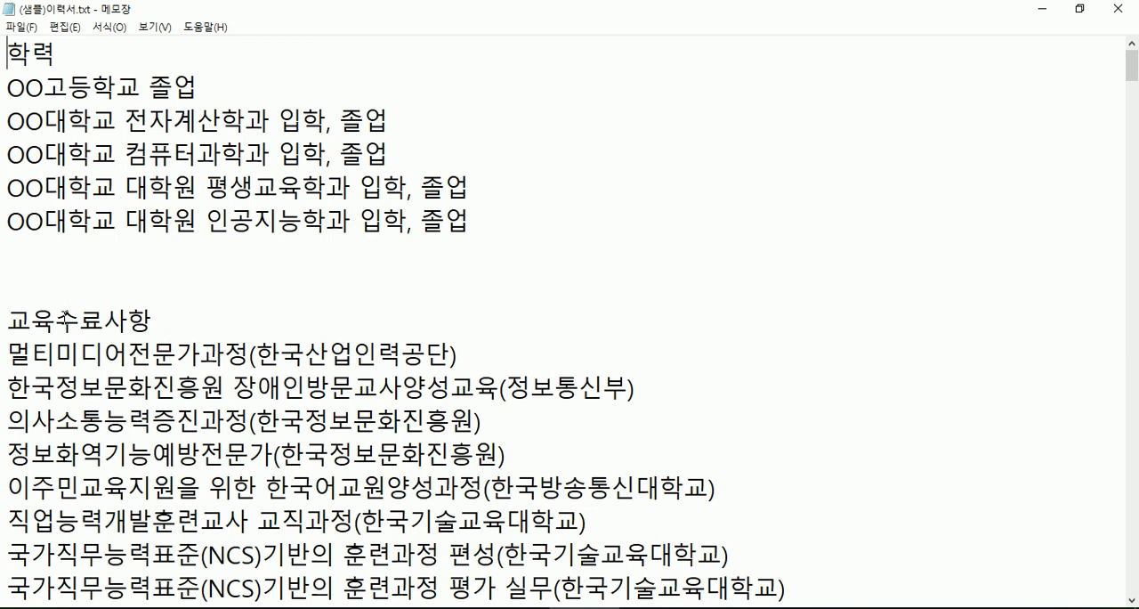
- Highlight the 교육수료사항 heading and read through the training courses listed beneath it
left_click_drag(4, 319, 151, 322)
scroll(160, 343, "down", 3)
scroll(165, 347, "up", 1)
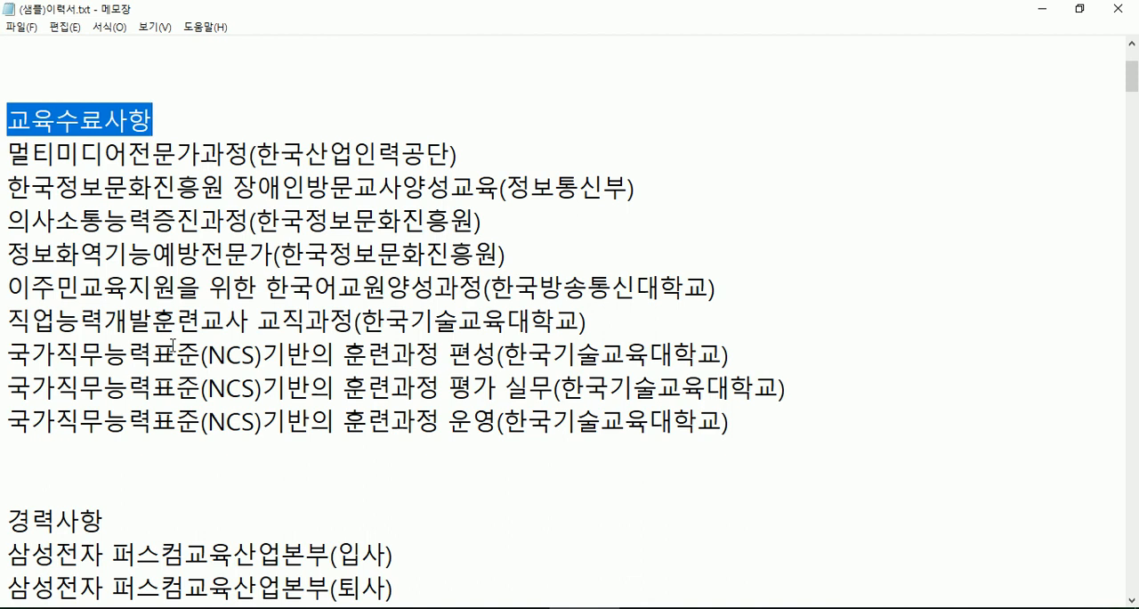
scroll(172, 346, "down", 1)
left_click(71, 354)
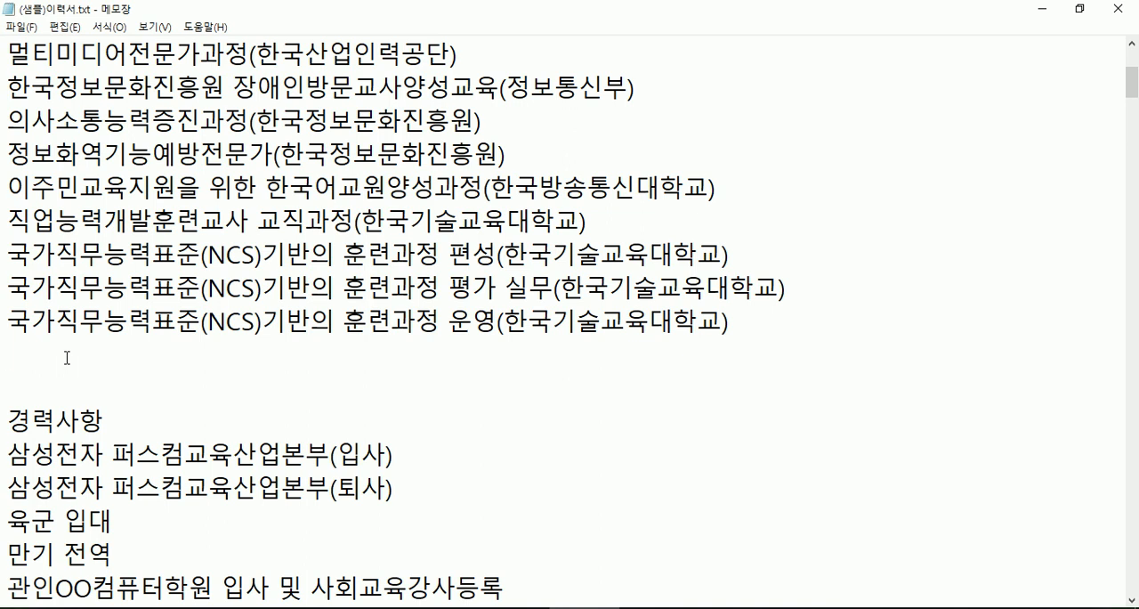
- Review the 경력사항 section, highlighting the 만기 전역 and 관인OO컴퓨터학원 입사 및 사회교육강사등록 entries
scroll(71, 358, "down", 2)
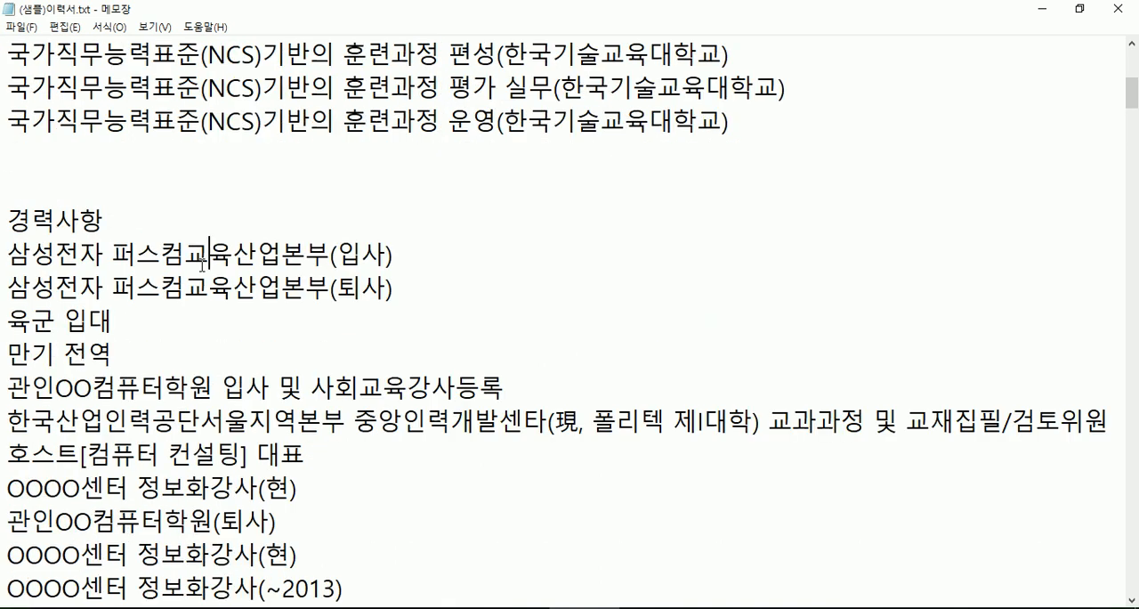
left_click(186, 287)
left_click_drag(10, 322, 7, 354)
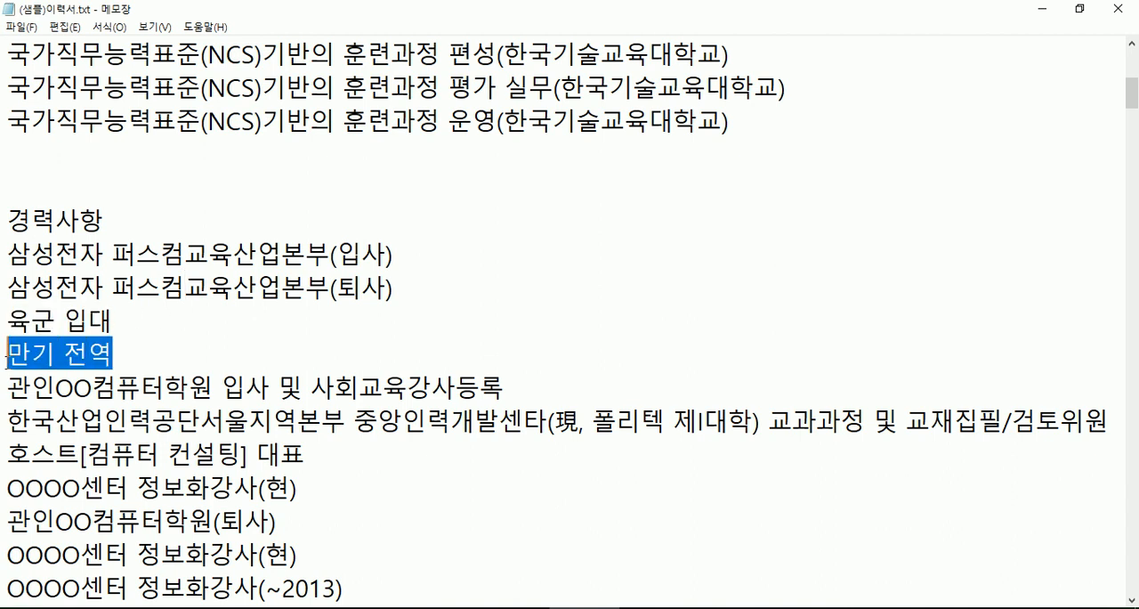
scroll(25, 382, "down", 2)
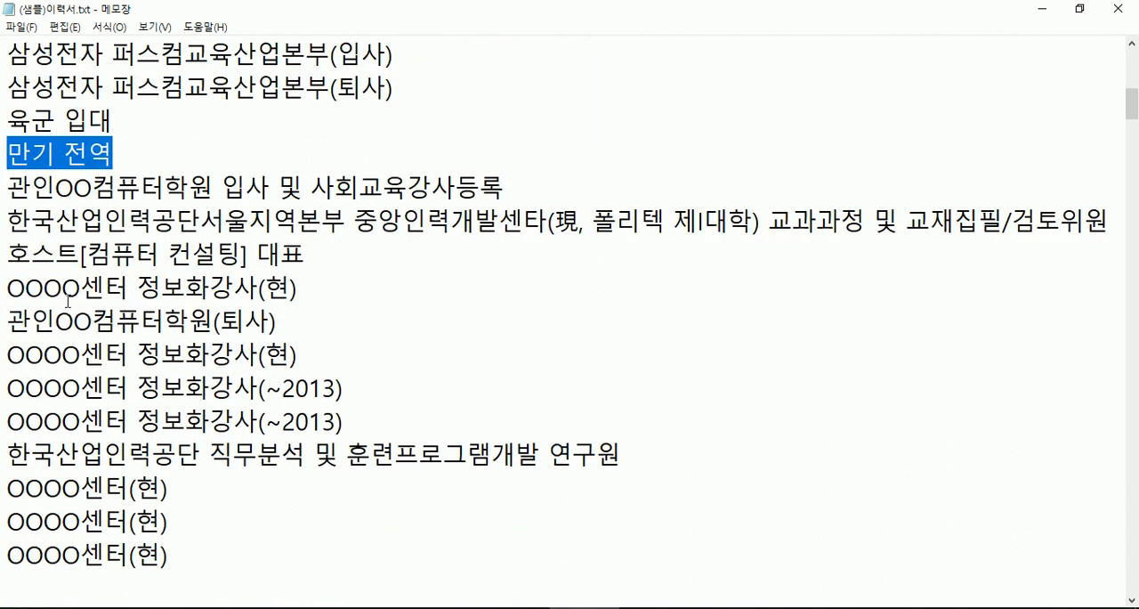
left_click_drag(11, 187, 508, 186)
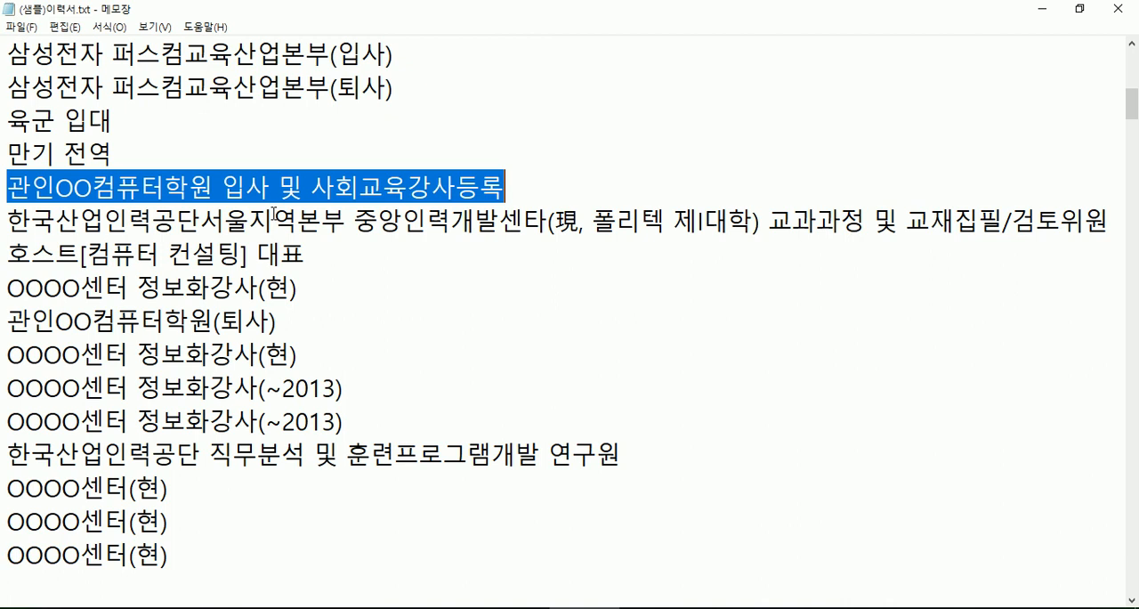
left_click(320, 190)
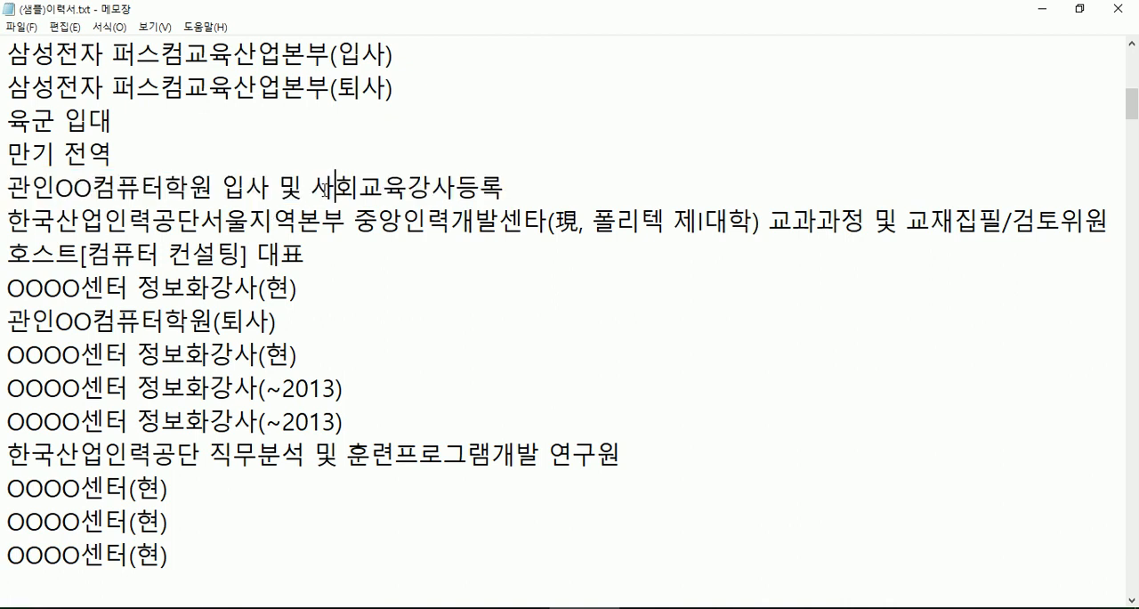
left_click(312, 186)
scroll(316, 200, "down", 2)
left_click(191, 385)
scroll(182, 373, "down", 1)
scroll(174, 369, "down", 1)
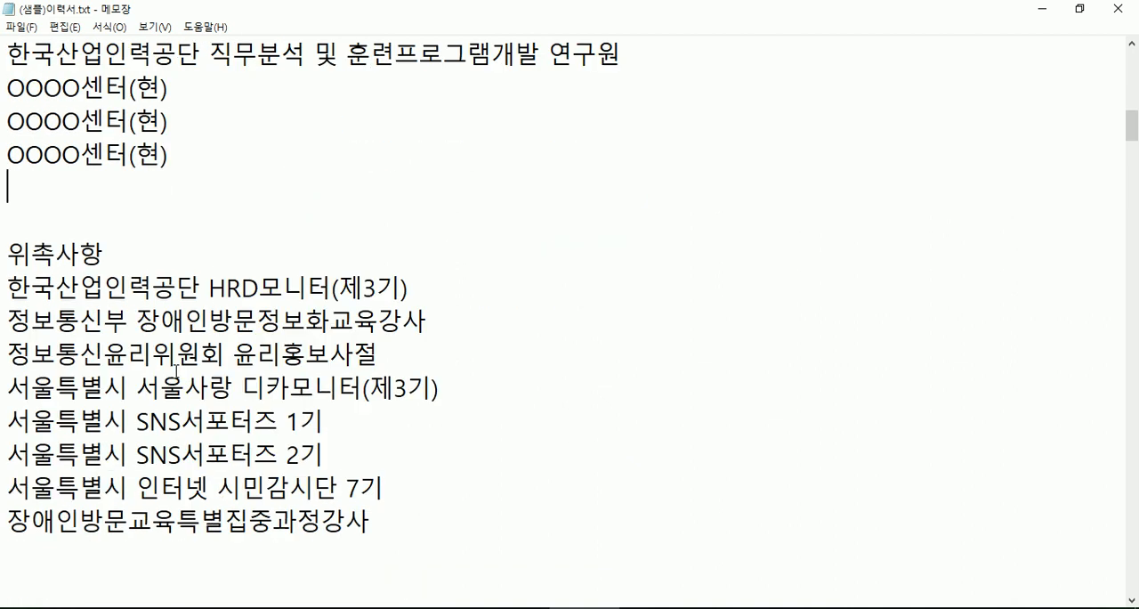
- Review the 위촉사항 and 상벌사항 sections, highlighting the 정보통신윤리위원회 윤리홍보사절 entry and several of the awards
scroll(110, 286, "down", 2)
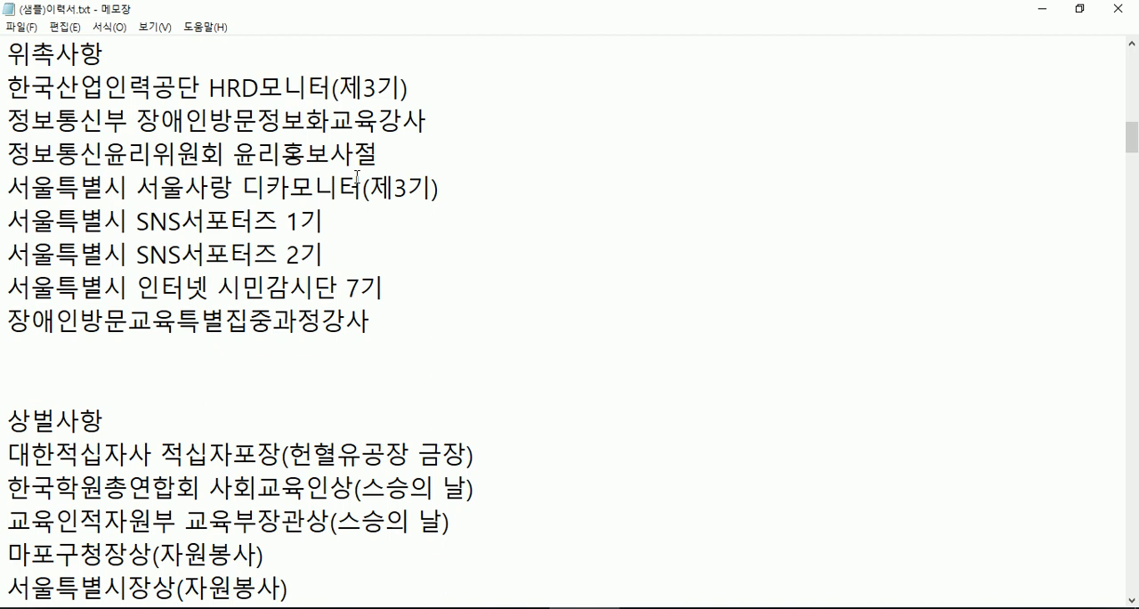
left_click_drag(8, 153, 397, 148)
left_click(397, 152)
left_click(75, 347)
scroll(8, 296, "down", 3)
scroll(8, 296, "down", 1)
scroll(8, 297, "up", 1)
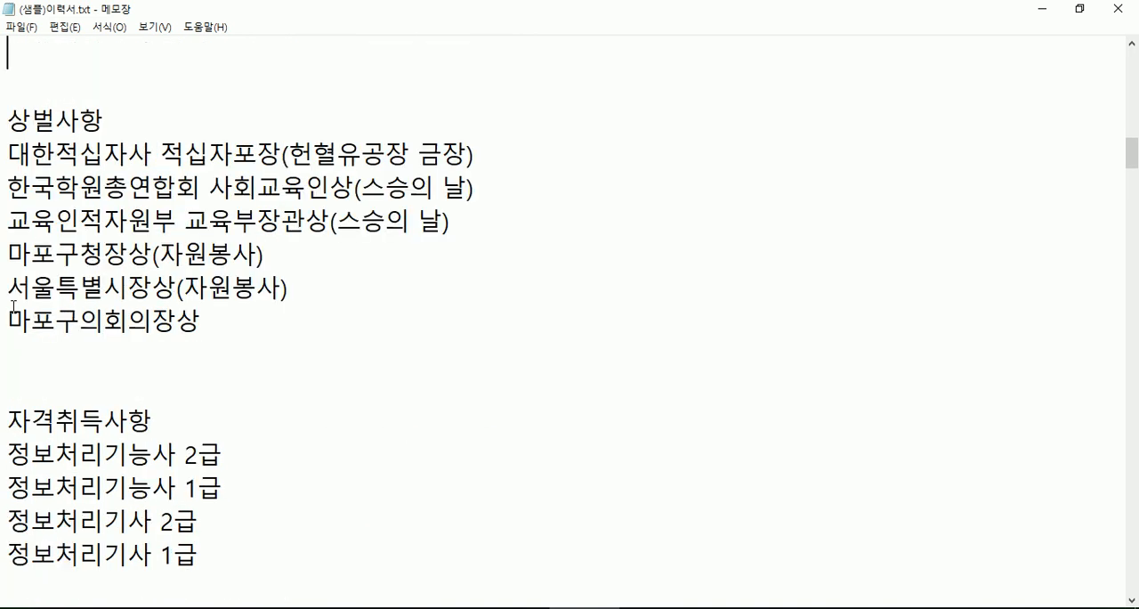
left_click_drag(22, 188, 34, 256)
- Read through the certificates in the 자격취득사항 section, and place the cursor on the blank line after COS 1급
scroll(71, 274, "down", 7)
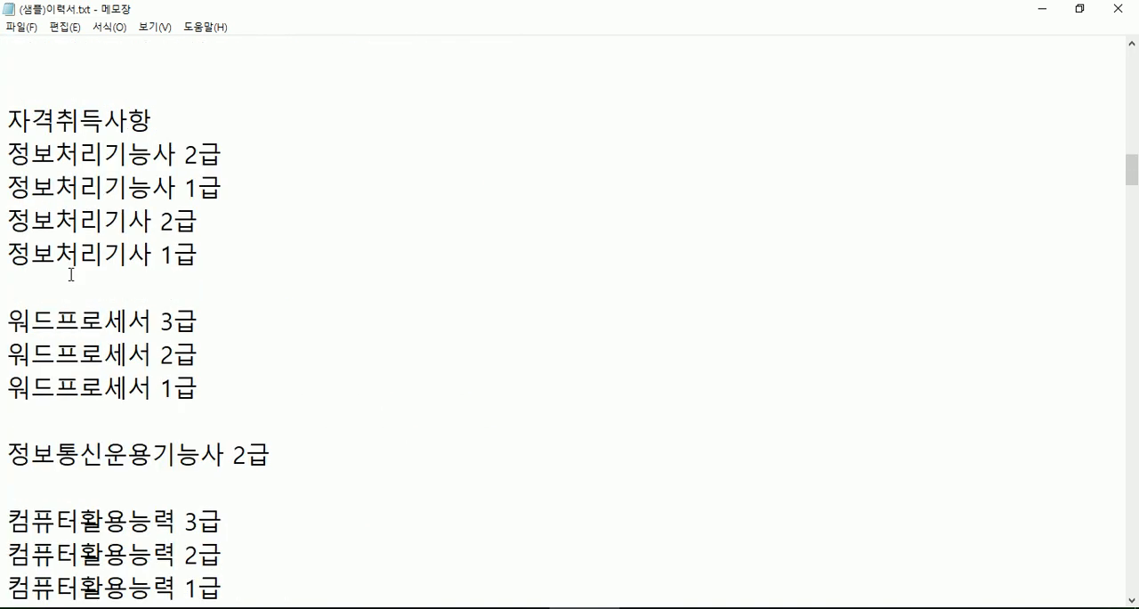
scroll(71, 274, "down", 9)
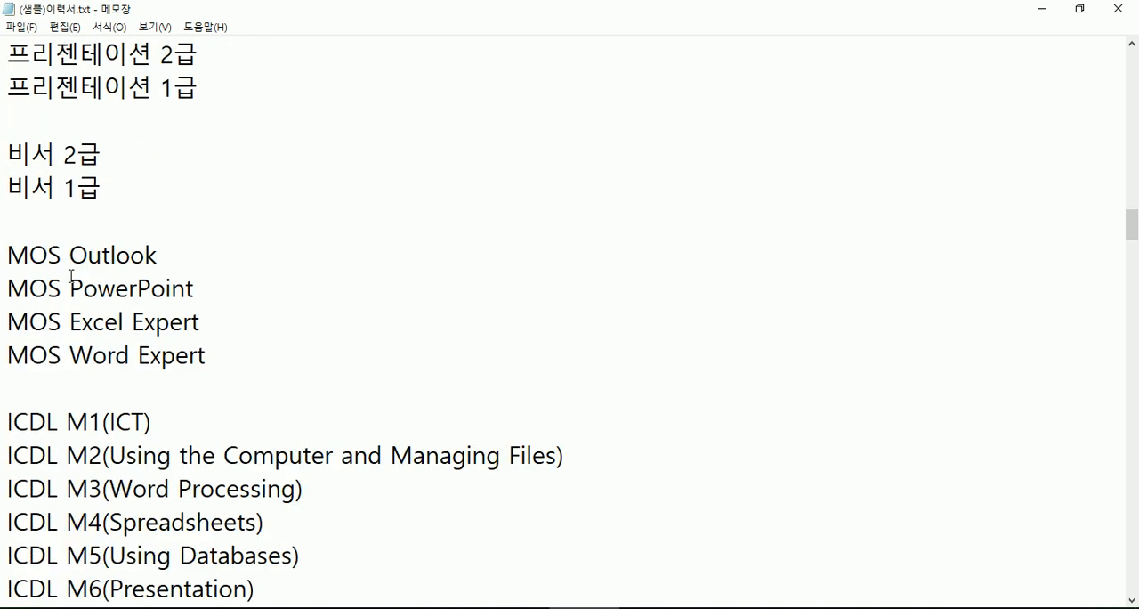
scroll(71, 274, "down", 3)
scroll(71, 275, "down", 5)
left_click(25, 265)
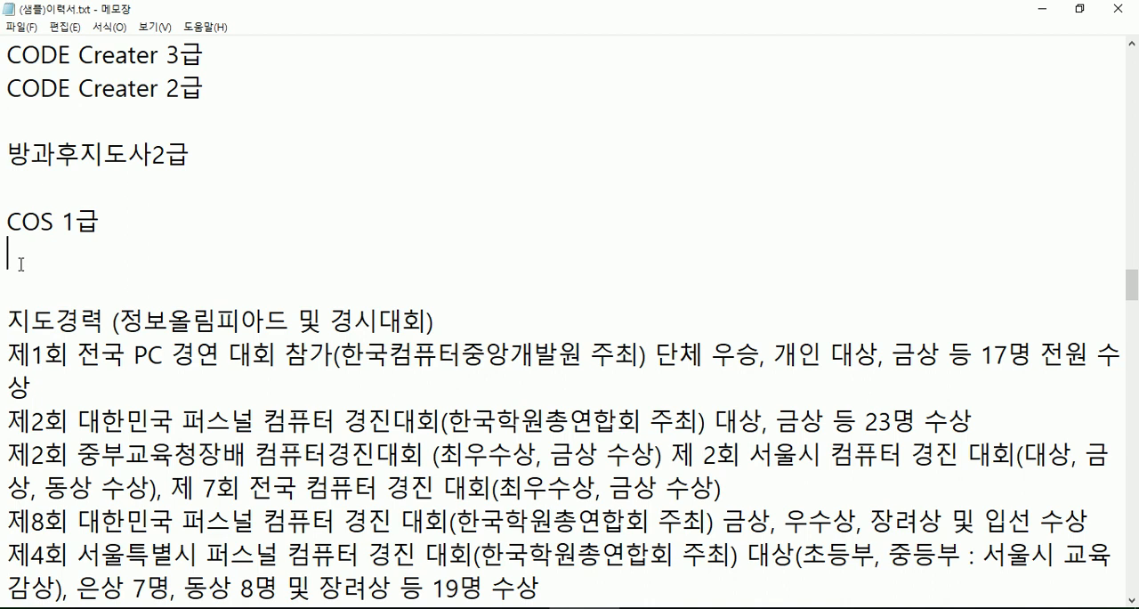
- Read through the 지도경력 (정보올림피아드 및 경시대회) section and highlight its competition results down to the 서울특별시 정보올림피아드 line
scroll(76, 273, "down", 3)
scroll(77, 273, "up", 2)
left_click_drag(12, 224, 41, 388)
scroll(42, 389, "down", 6)
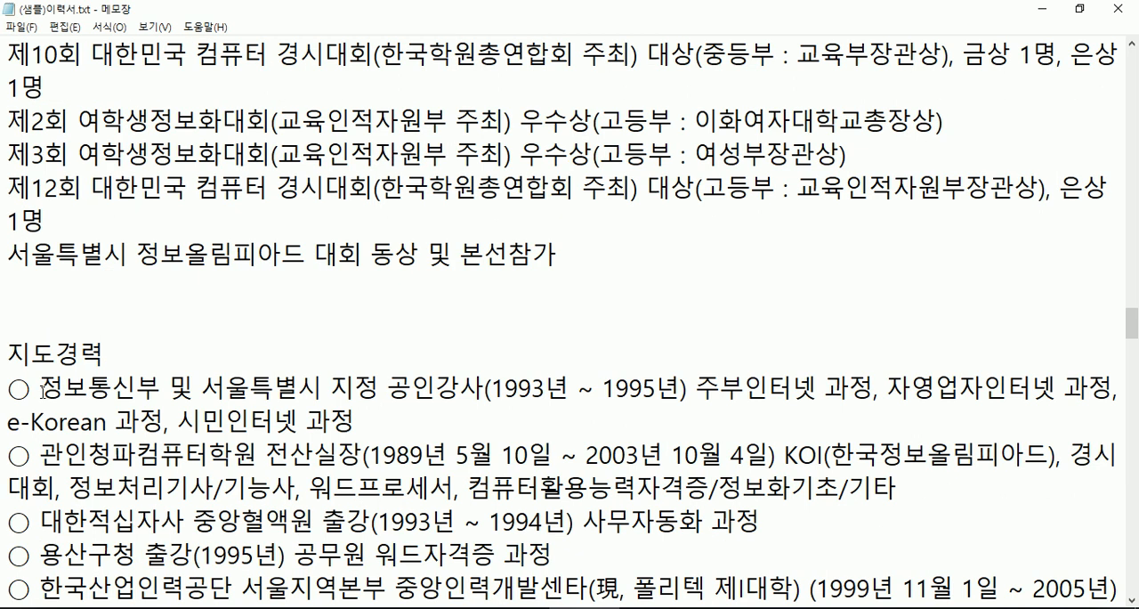
left_click(16, 285, "shift")
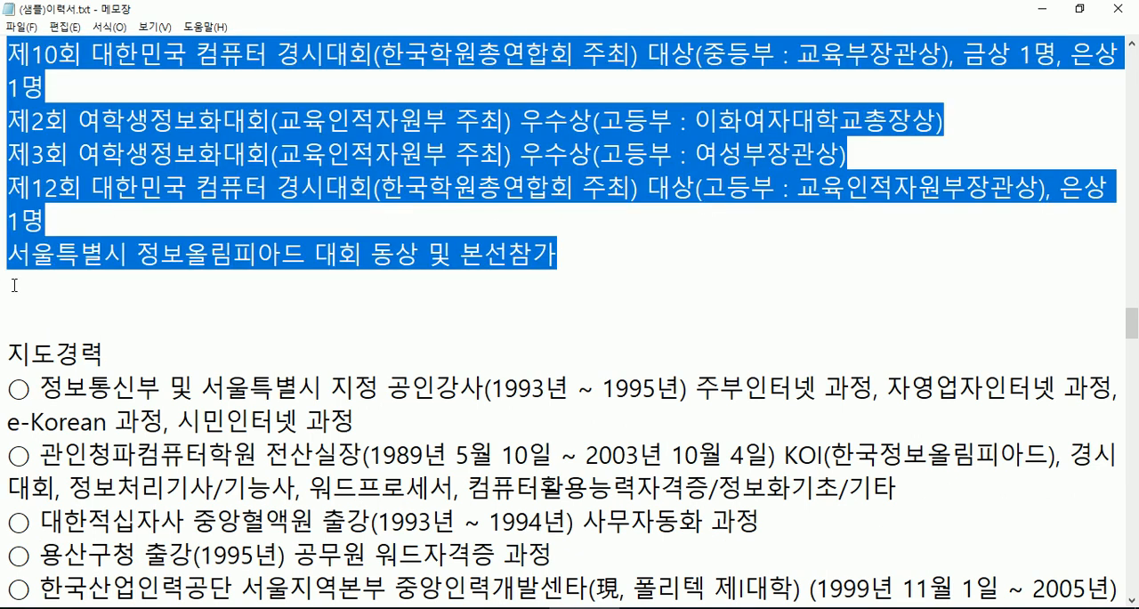
scroll(16, 284, "up", 2)
- Switch to Chrome, review the 수상경력 section of the host.new21.net profile page, and return to the sample résumé text
left_click(300, 608)
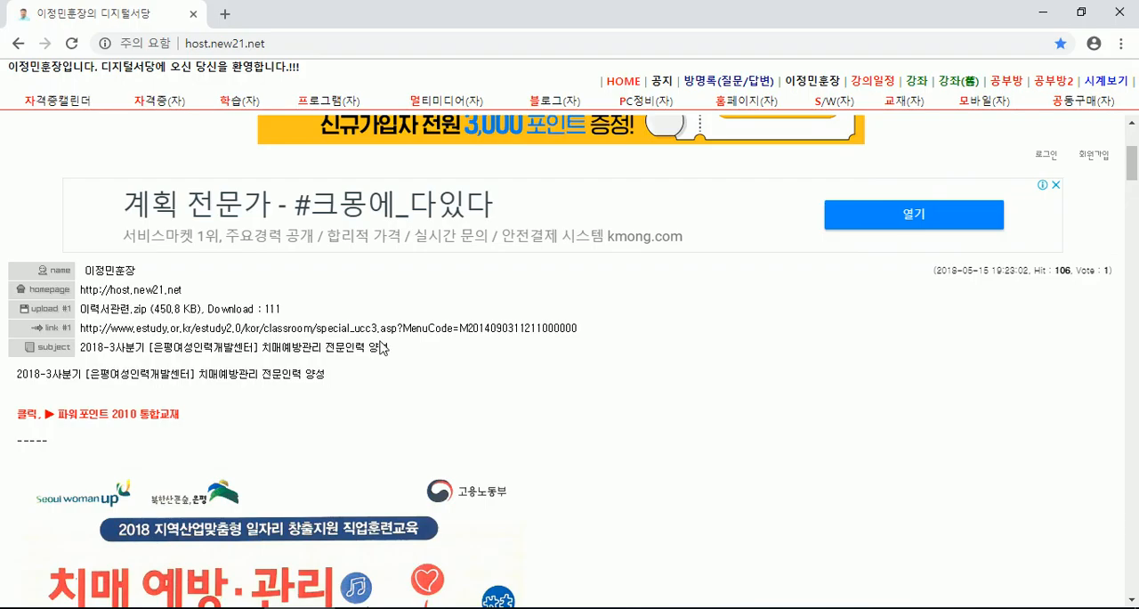
left_click(811, 86)
scroll(325, 388, "down", 15)
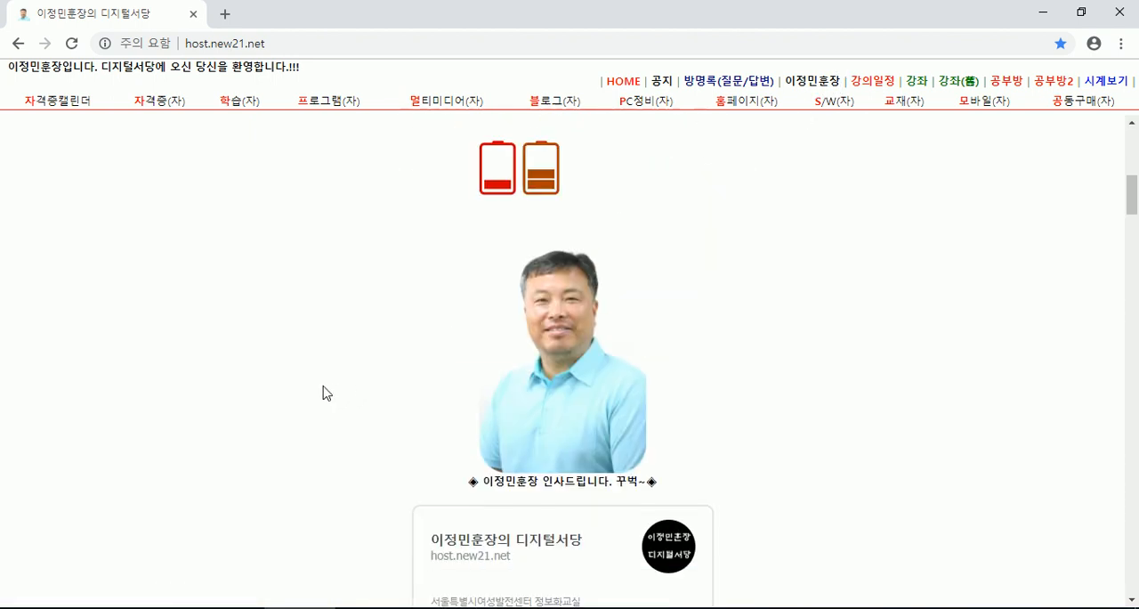
scroll(326, 375, "down", 20)
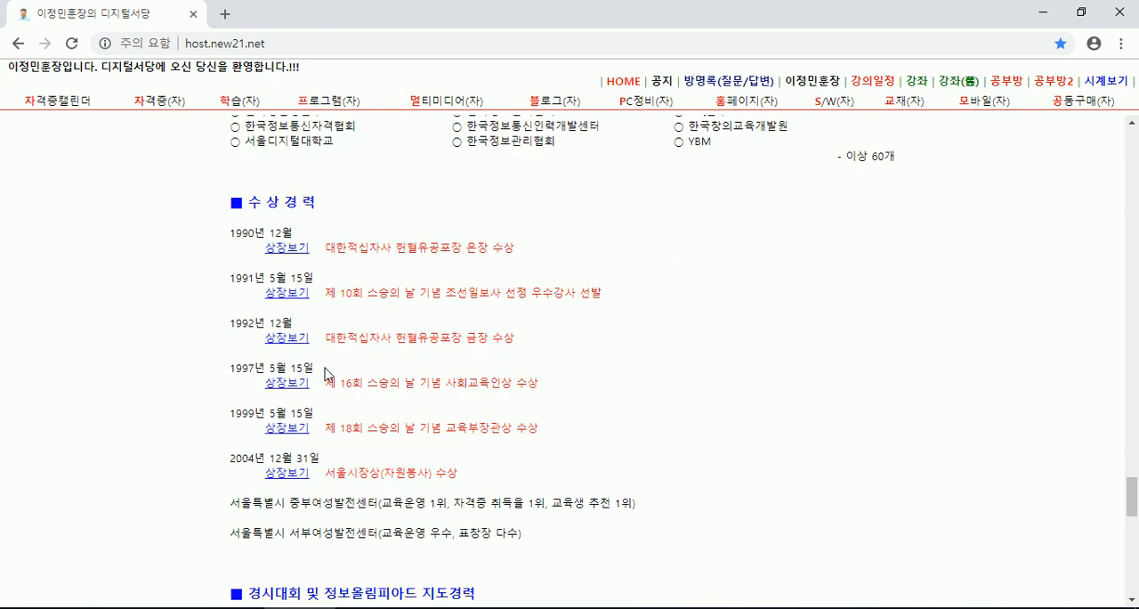
key("alt+Tab")
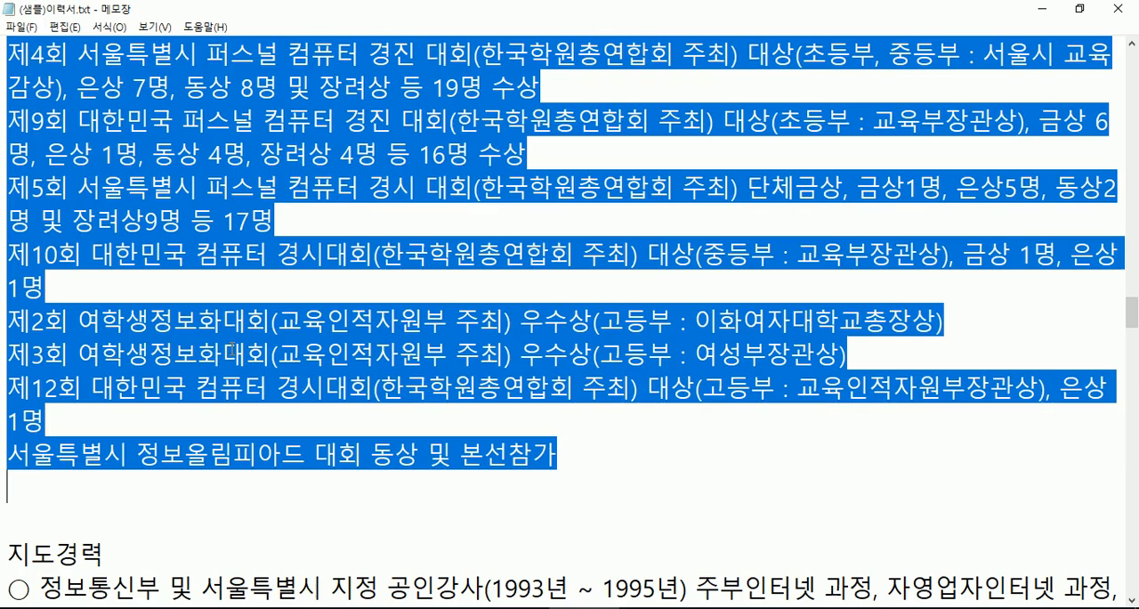
- Read the second 지도경력 section listing teaching posts, and look back over the competition results above it
scroll(278, 324, "down", 5)
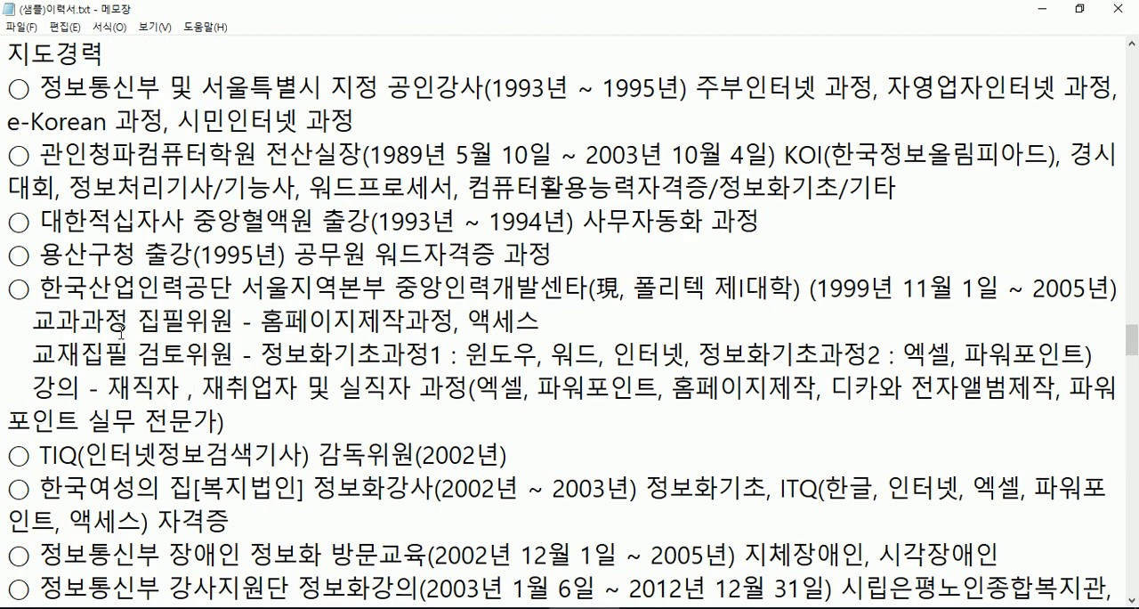
scroll(59, 161, "up", 1)
left_click_drag(9, 157, 152, 186)
left_click(160, 192)
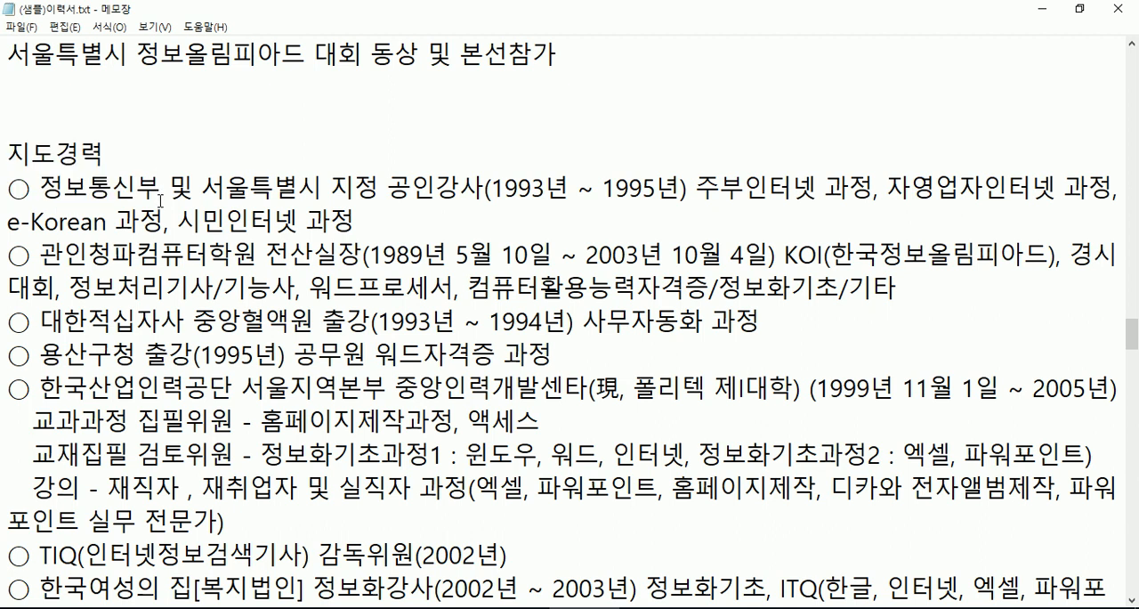
scroll(160, 200, "up", 6)
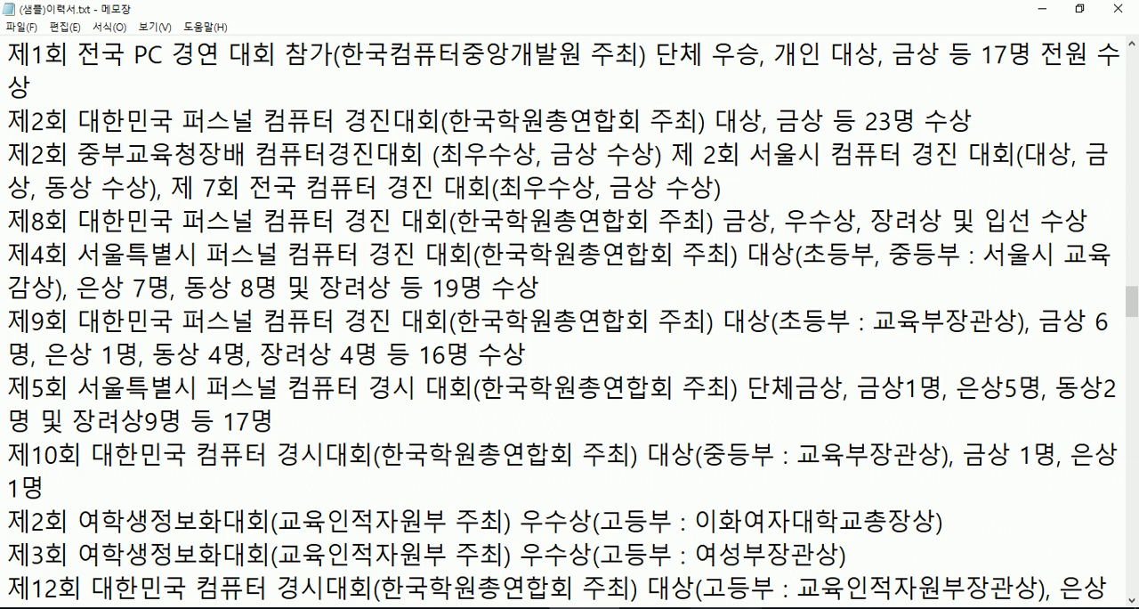
- Switch to the Hangul forms and look over the lower sections of 이력서 1, 이력서 2 and 이력서샘플 1
key("alt+Tab")
scroll(452, 410, "down", 10)
scroll(452, 415, "down", 10)
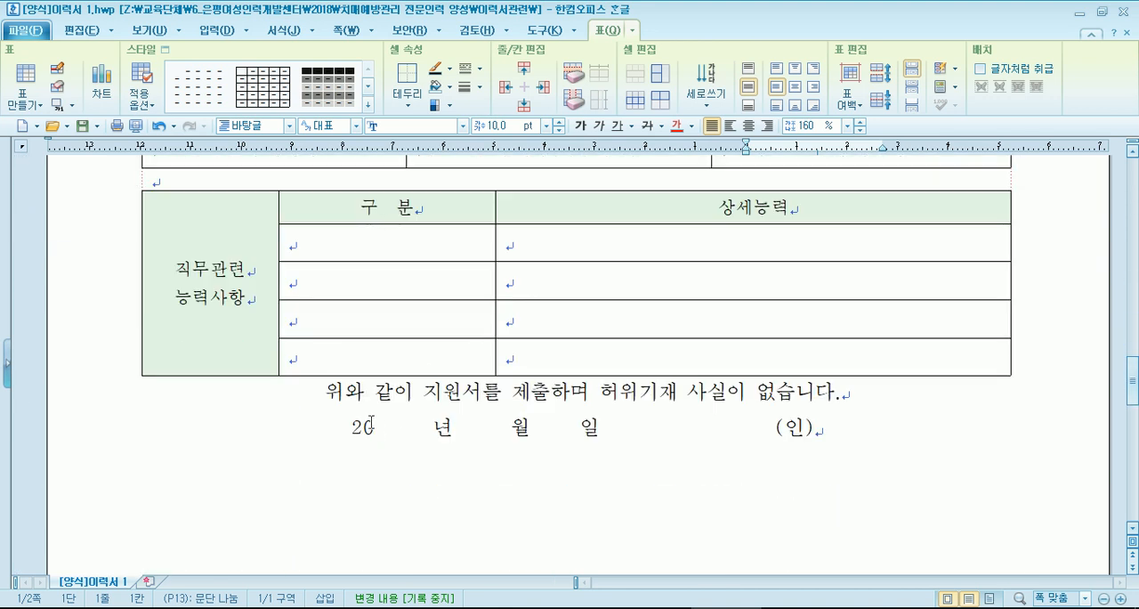
left_click(797, 608)
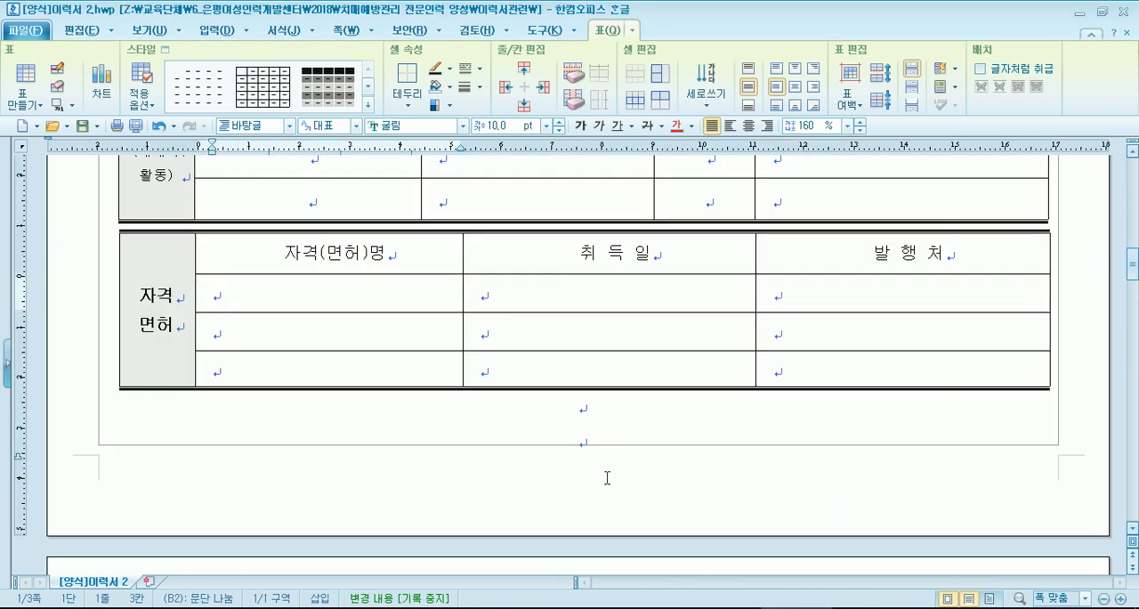
scroll(594, 469, "down", 5)
left_click(867, 607)
scroll(441, 412, "down", 8)
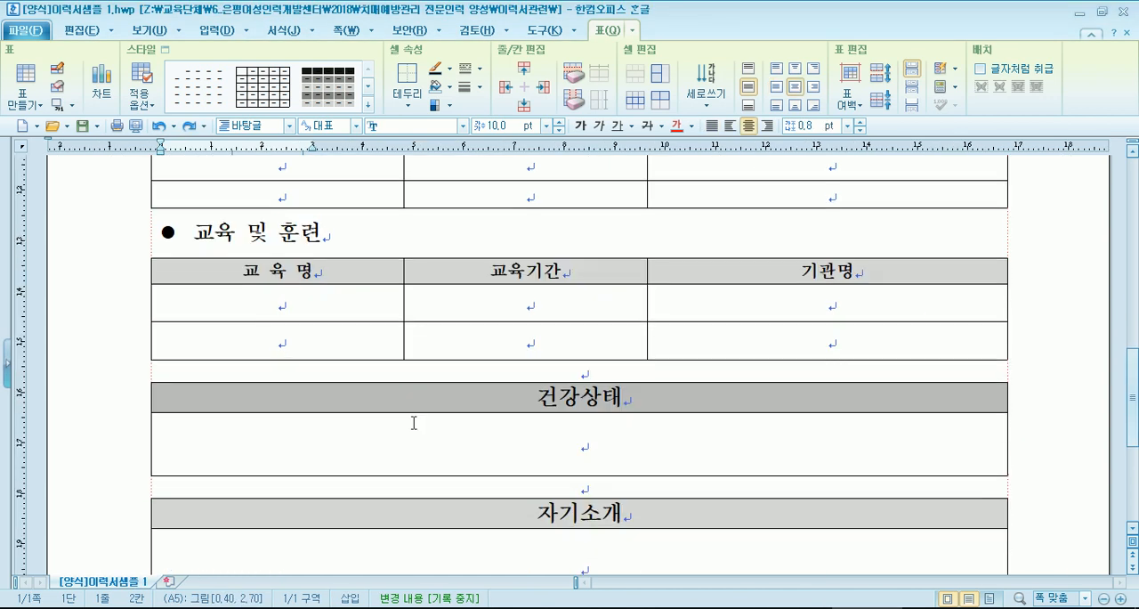
- Examine the 자기소개 and 건강상태 boxes in 이력서샘플 1, and highlight the 건강상태 heading
left_click(559, 275)
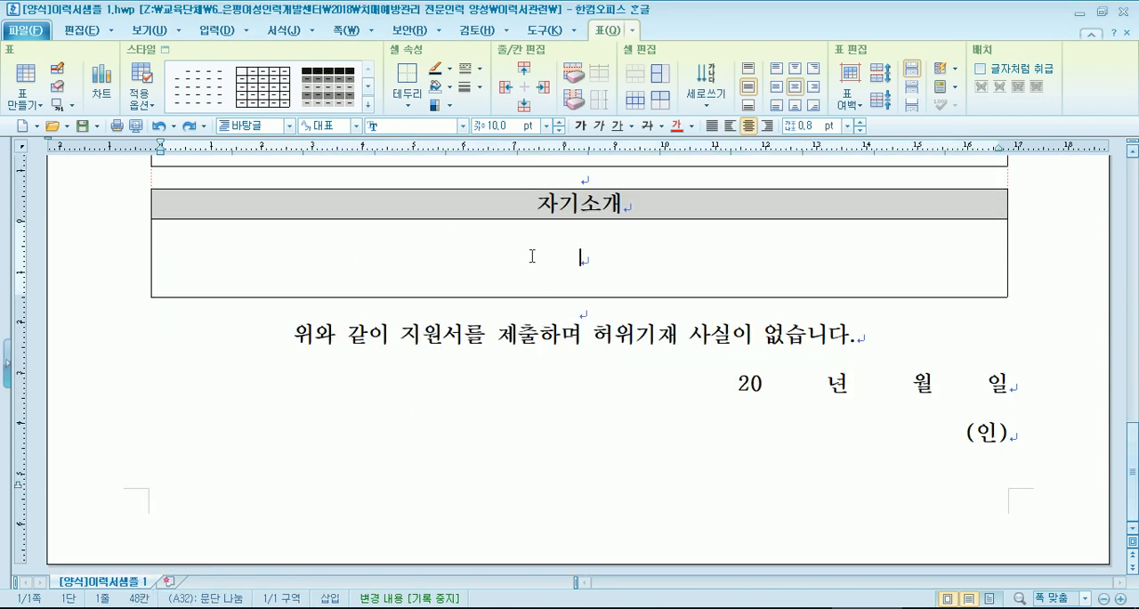
scroll(532, 257, "up", 2)
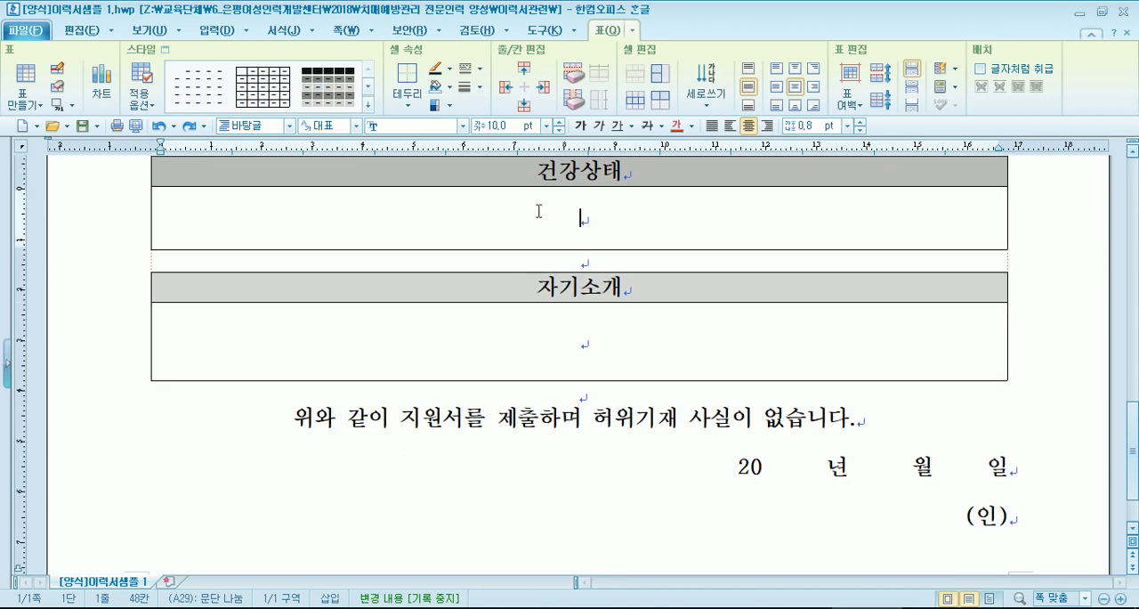
left_click_drag(532, 171, 647, 171)
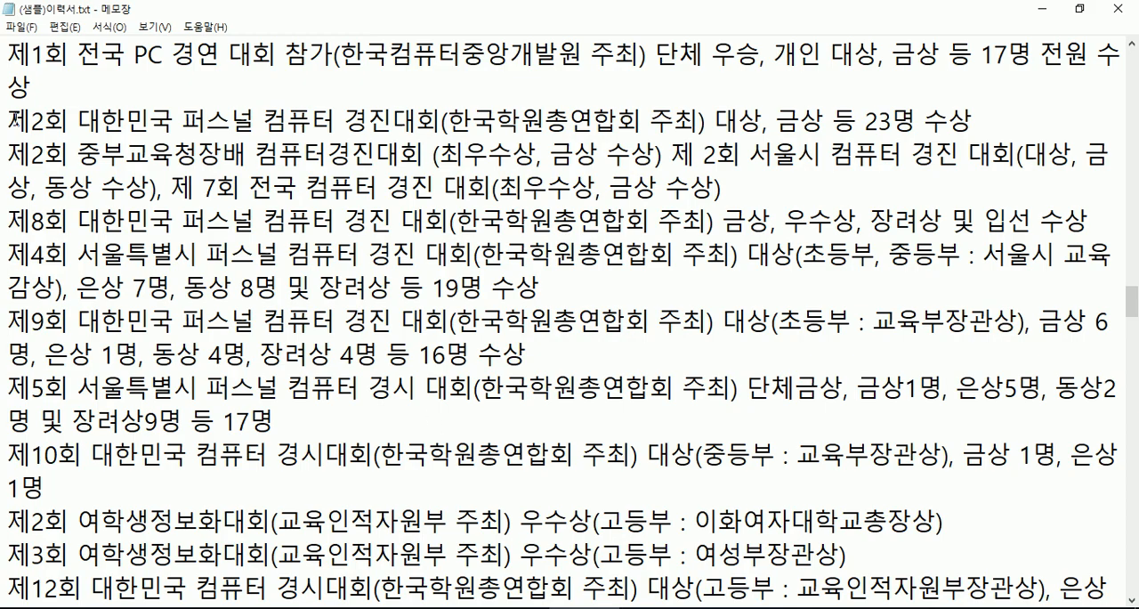
- Return to the sample résumé text and review the remaining teaching and multimedia production career, highlighting the 촬영 및 멀티미디어 작품집 제작 entries
scroll(25, 114, "up", 1)
left_click_drag(9, 124, 29, 419)
scroll(196, 388, "down", 5)
scroll(196, 388, "down", 14)
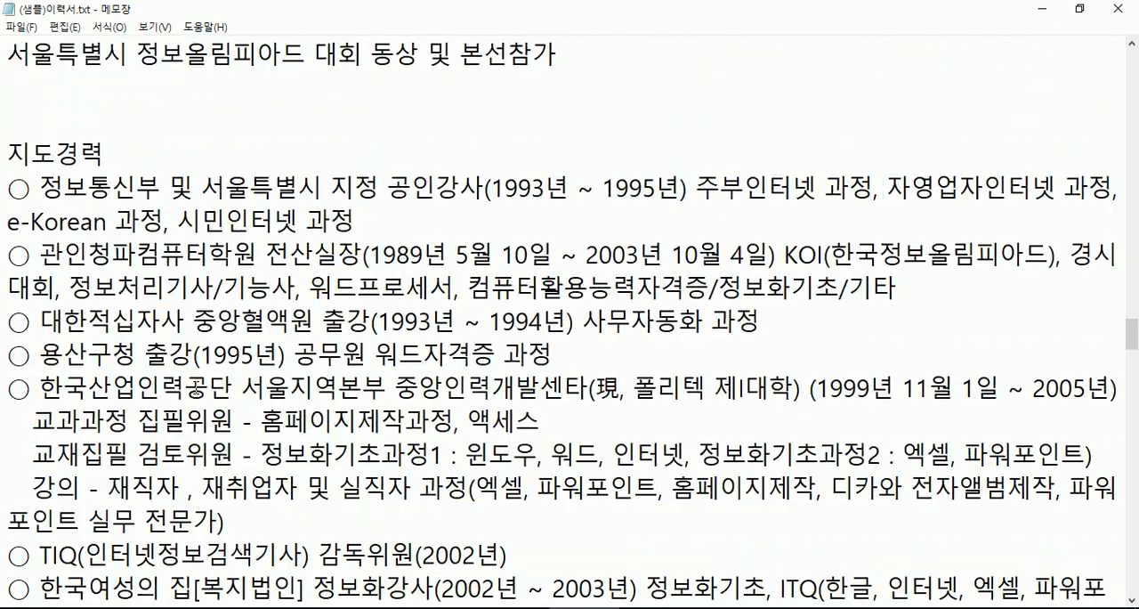
scroll(197, 397, "down", 10)
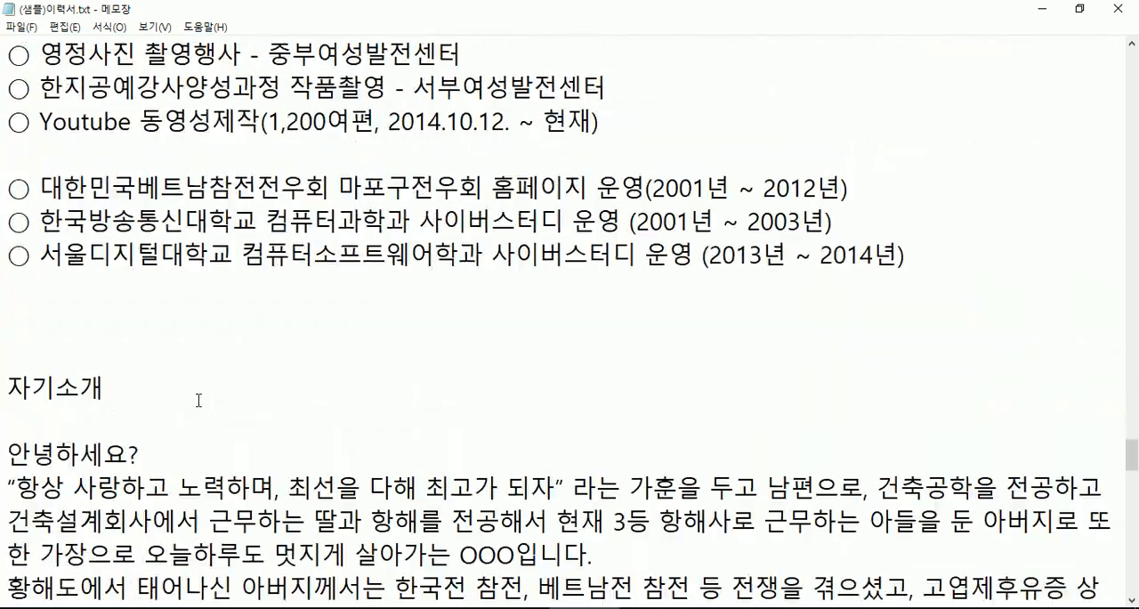
scroll(197, 399, "up", 4)
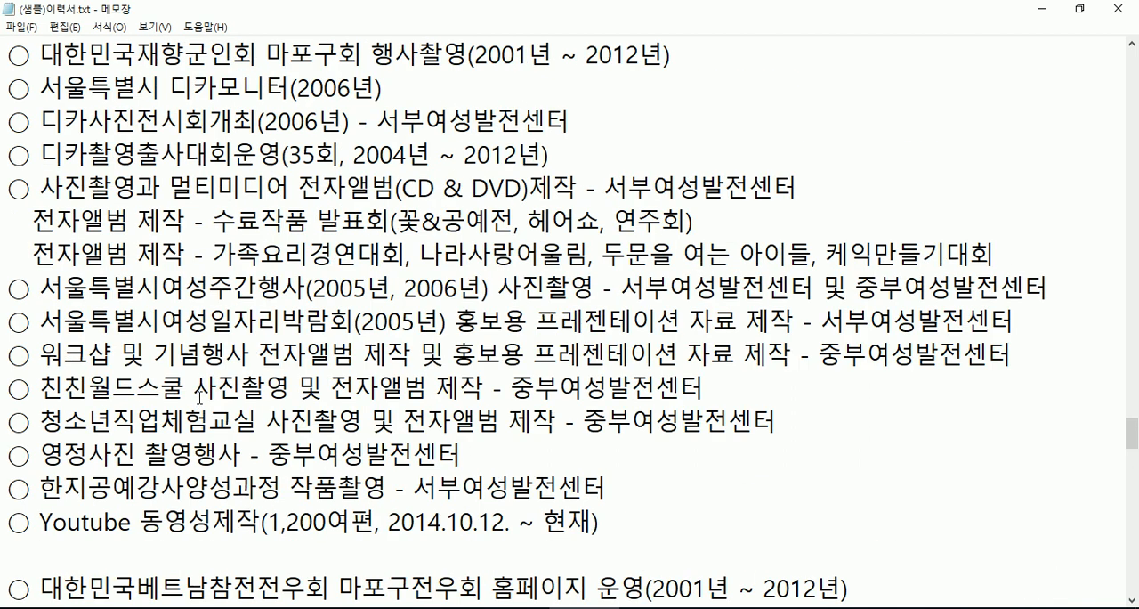
scroll(199, 396, "up", 2)
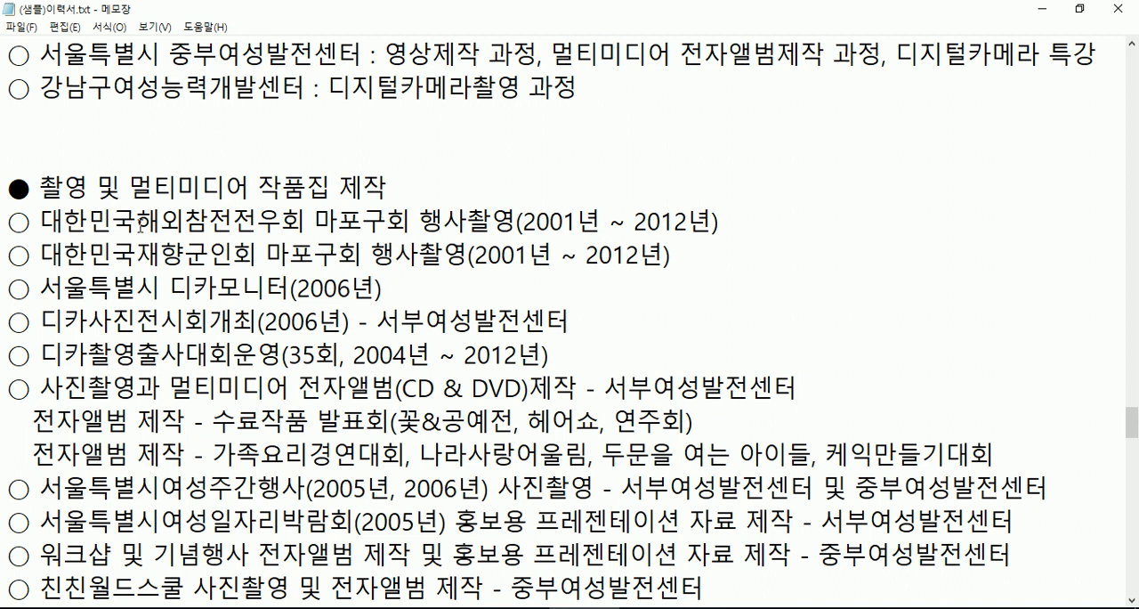
left_click_drag(107, 220, 246, 488)
scroll(229, 452, "up", 3)
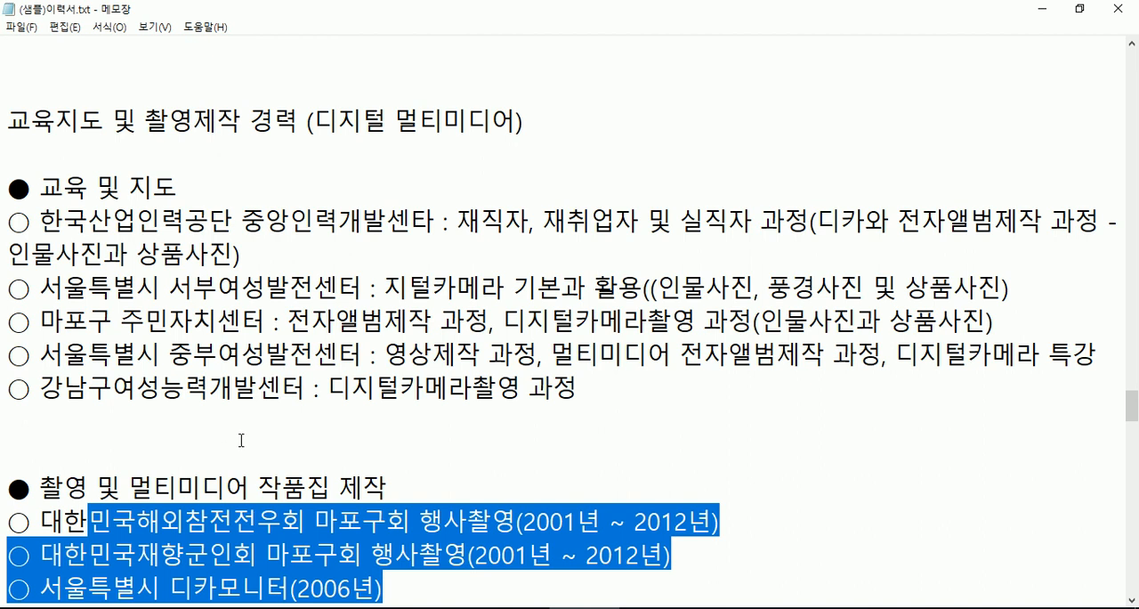
scroll(226, 432, "down", 8)
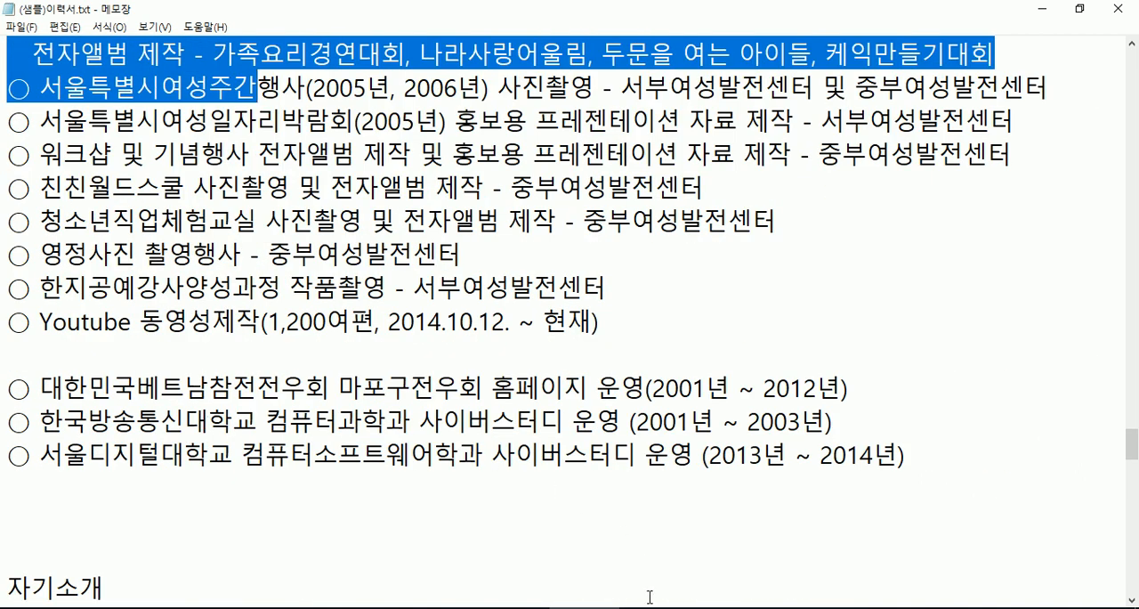
- Switch to the 이력서샘플 1 form and place the cursor in the empty 자기소개 cell
mouse_move(796, 608)
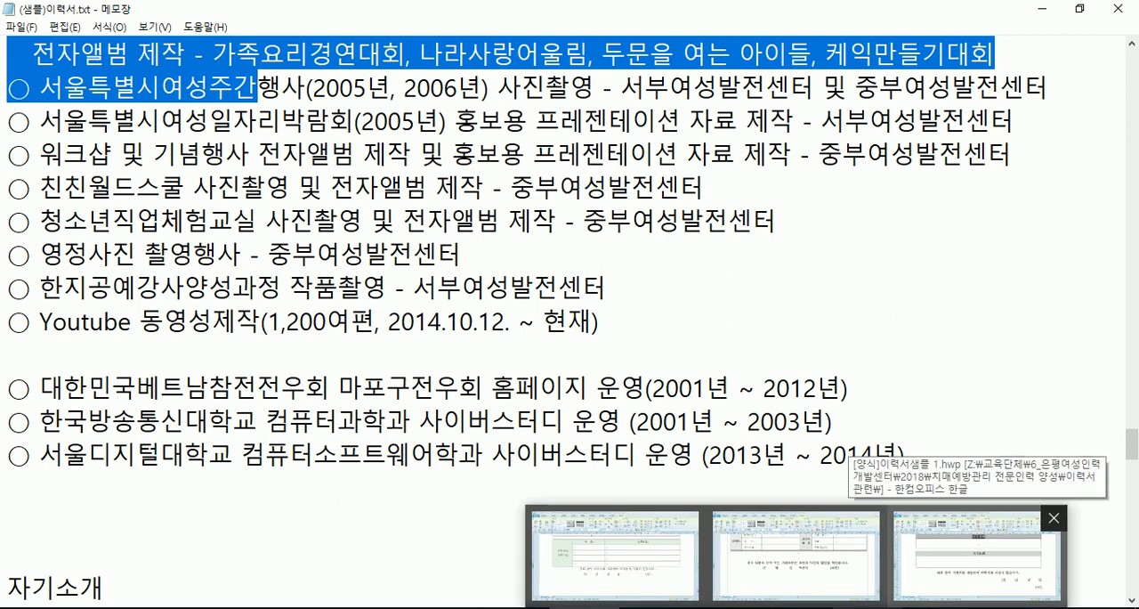
left_click(979, 556)
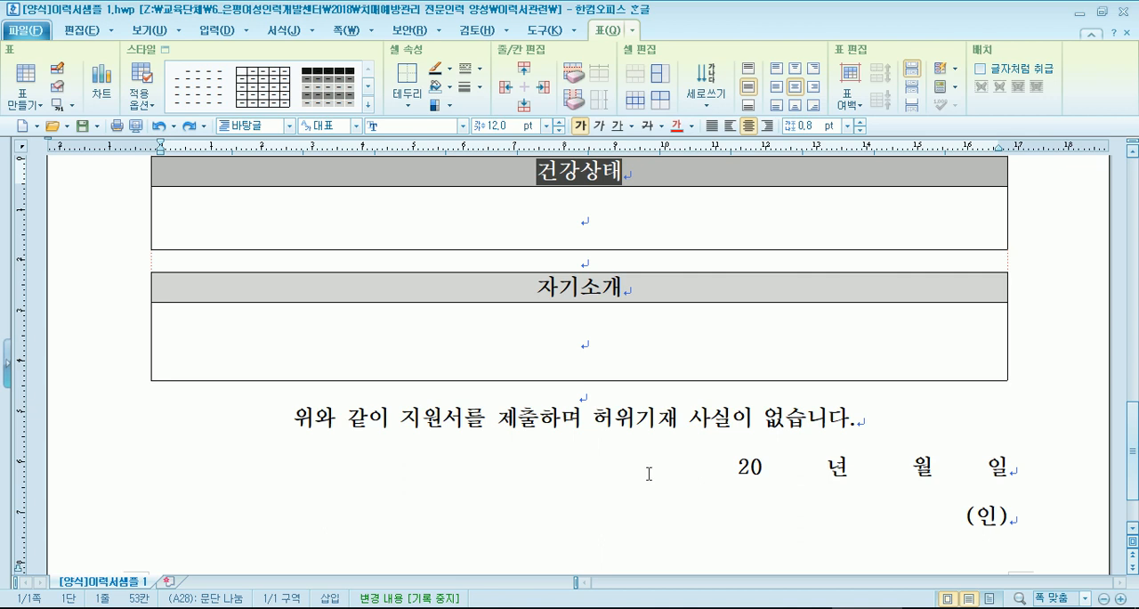
left_click(580, 355)
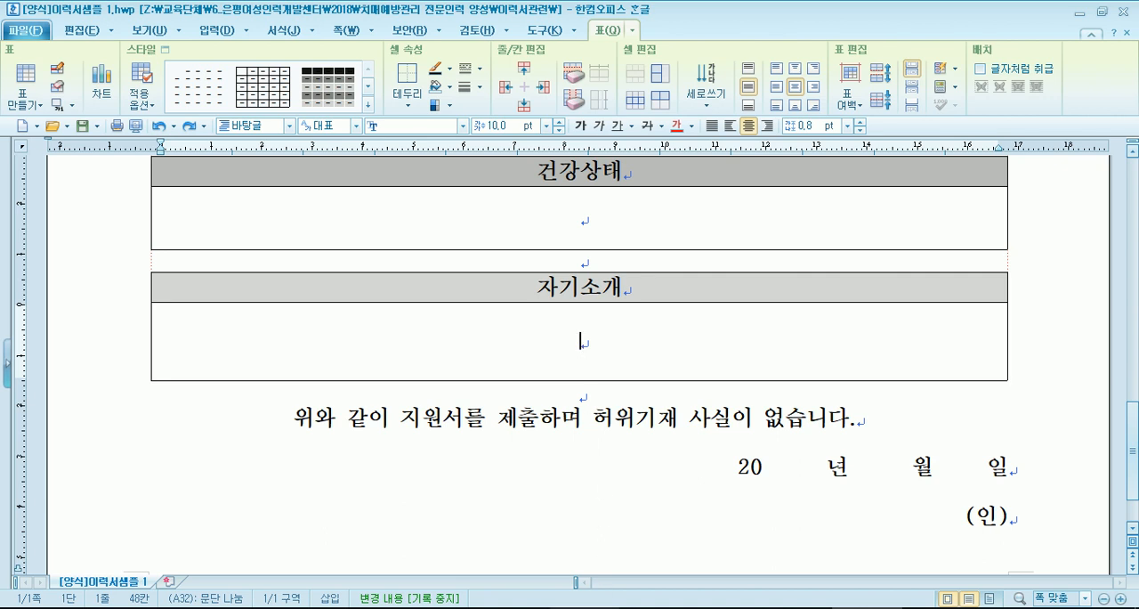
- Close the extra File Explorer window, bring up the 이력서관련 folder, and clear its file selection
mouse_move(549, 606)
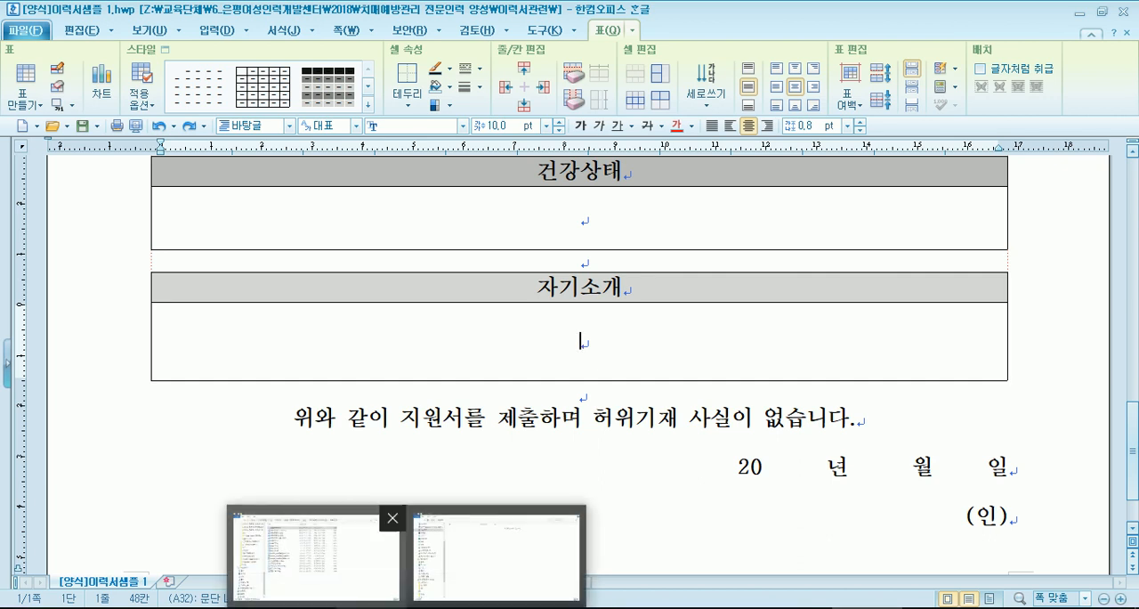
left_click(427, 533)
left_click(1118, 11)
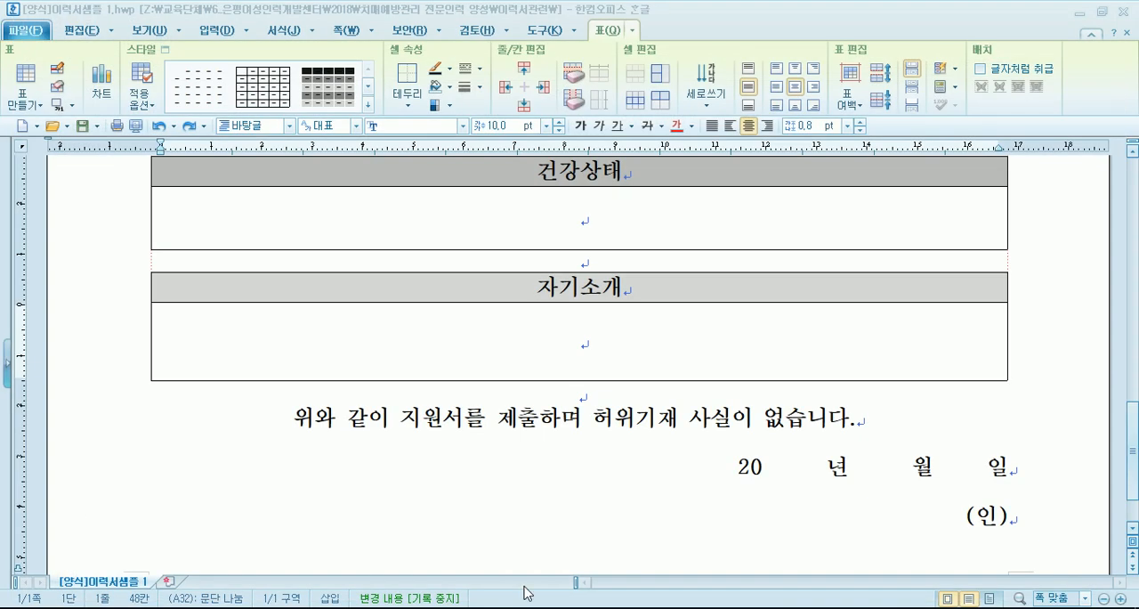
left_click(392, 606)
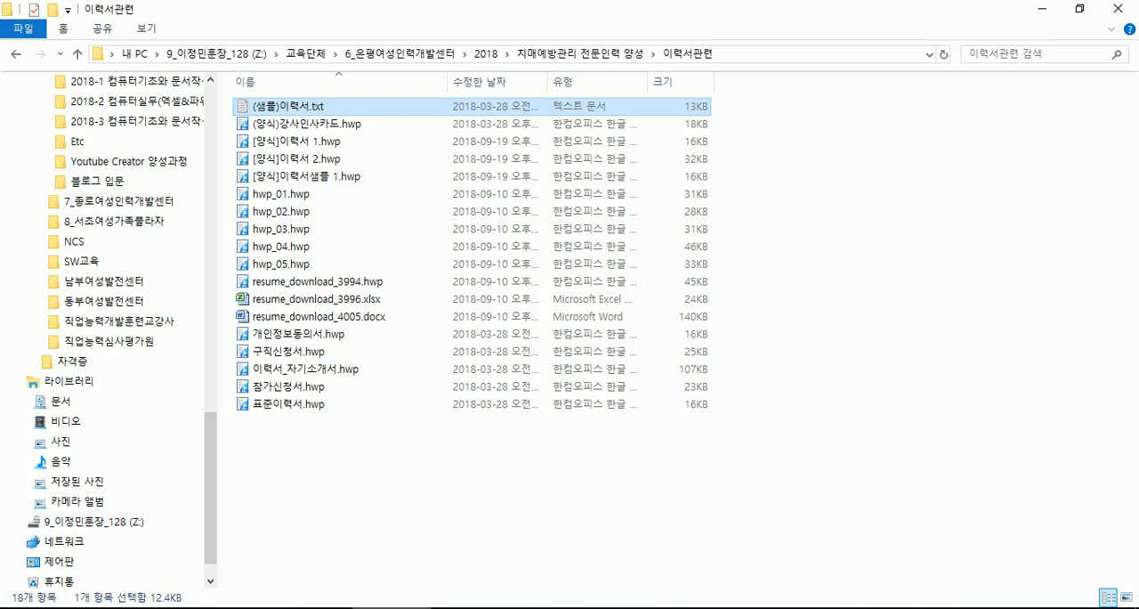
left_click(378, 468)
- Review the career and certificate tables in 이력서샘플 1 and the 교육사항 and 직무관련 능력사항 tables in 이력서 1
left_click(863, 607)
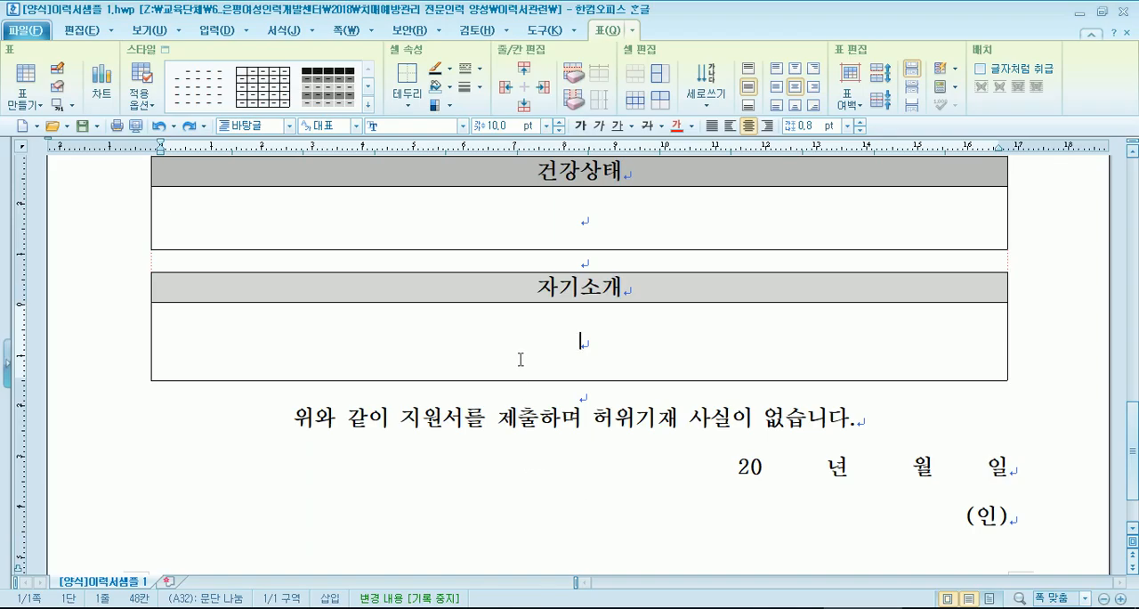
scroll(520, 360, "up", 3)
scroll(521, 360, "up", 8)
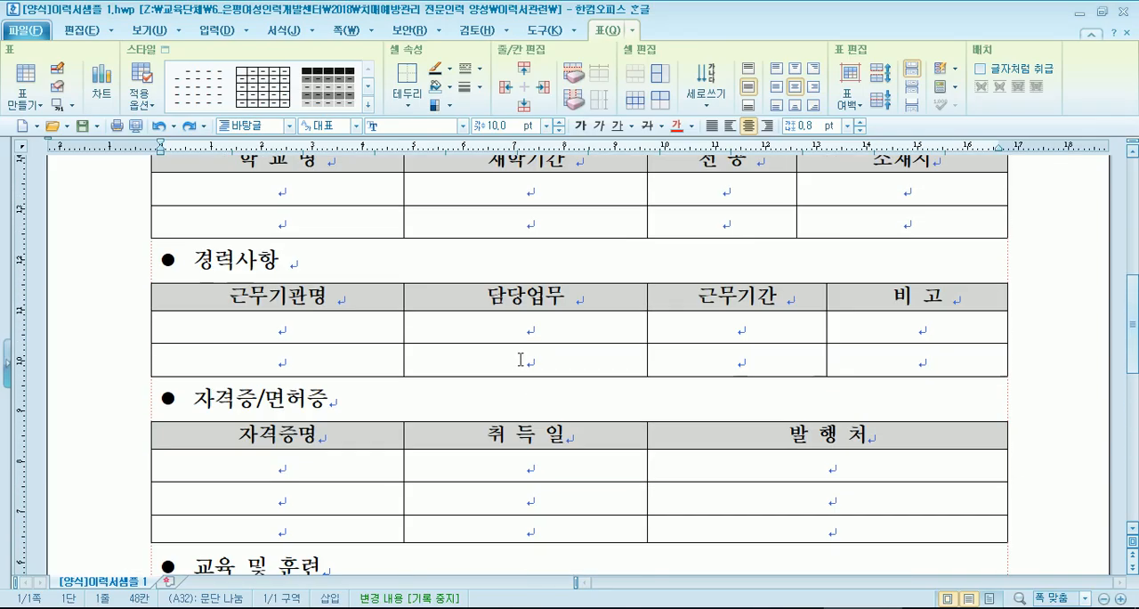
left_click(699, 607)
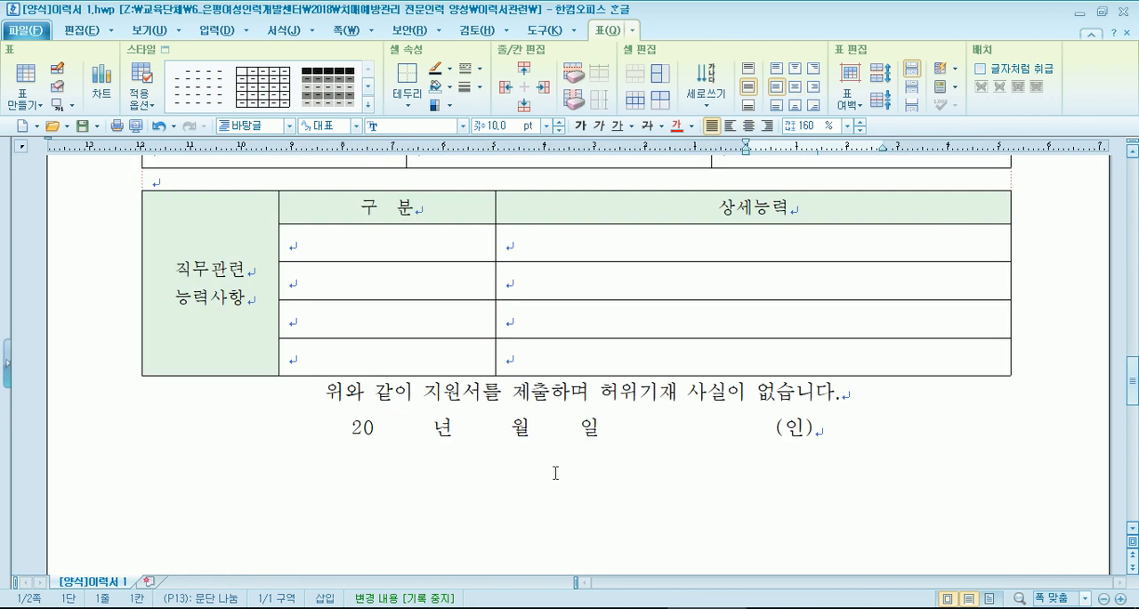
scroll(555, 473, "down", 2)
scroll(556, 472, "down", 2)
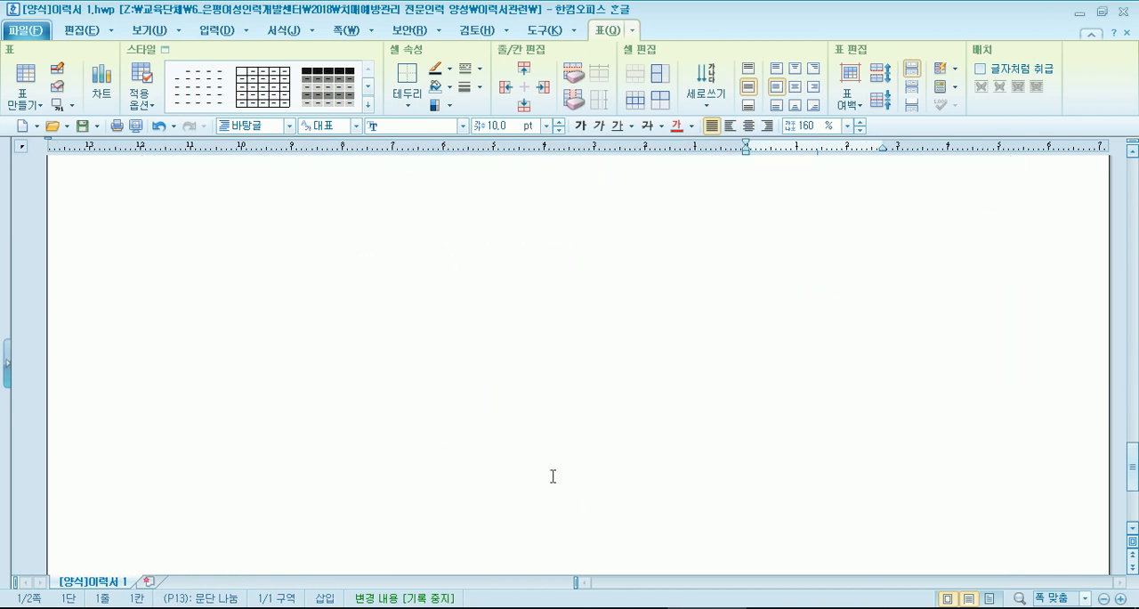
scroll(555, 473, "up", 10)
scroll(426, 427, "up", 3)
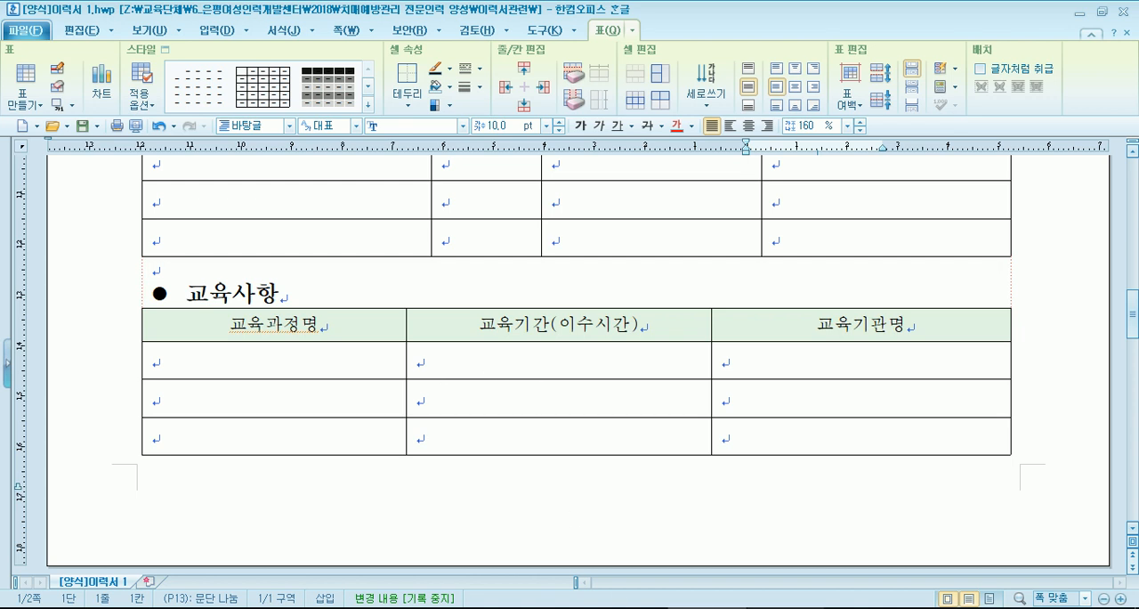
- Switch to the 이력서 2 form, split the second blank row of the 자격면허 table into two rows, and increase their height
left_click(709, 608)
scroll(449, 422, "up", 3)
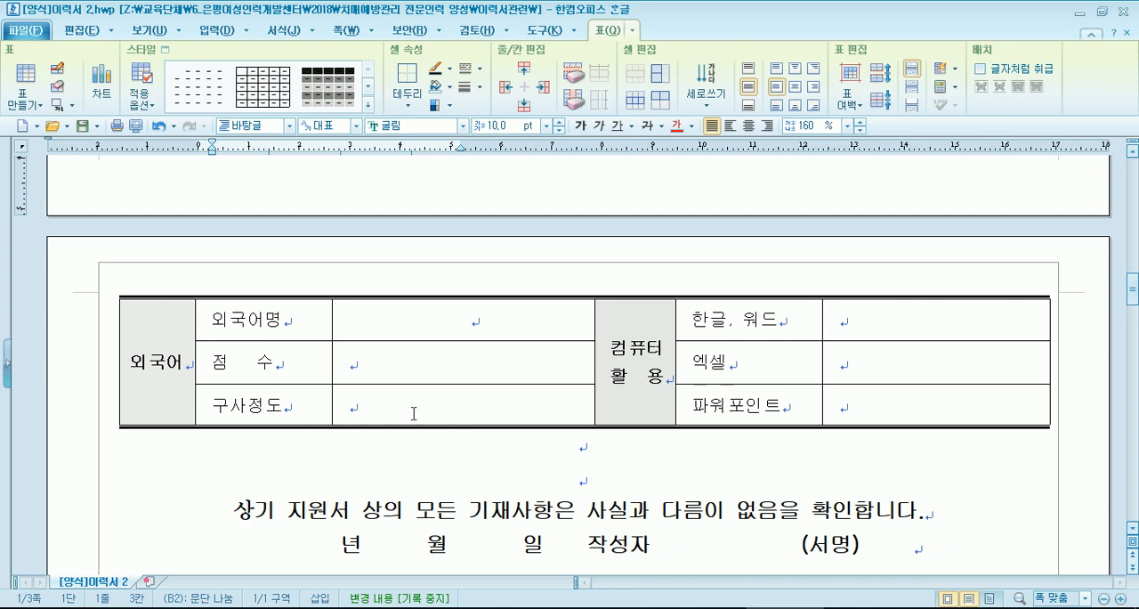
scroll(386, 406, "up", 6)
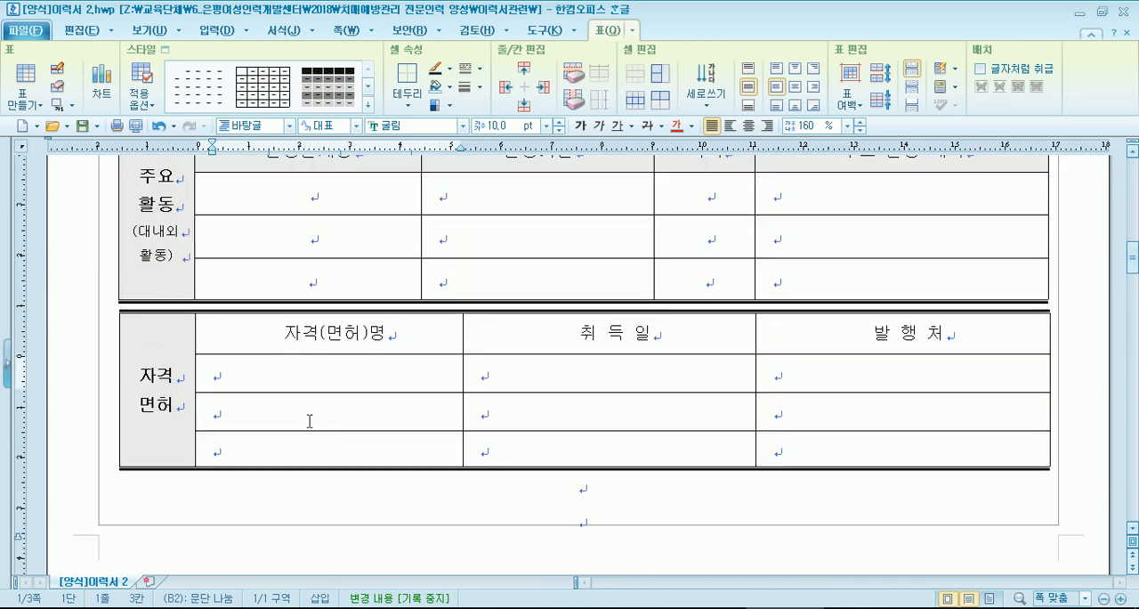
left_click_drag(322, 414, 902, 411)
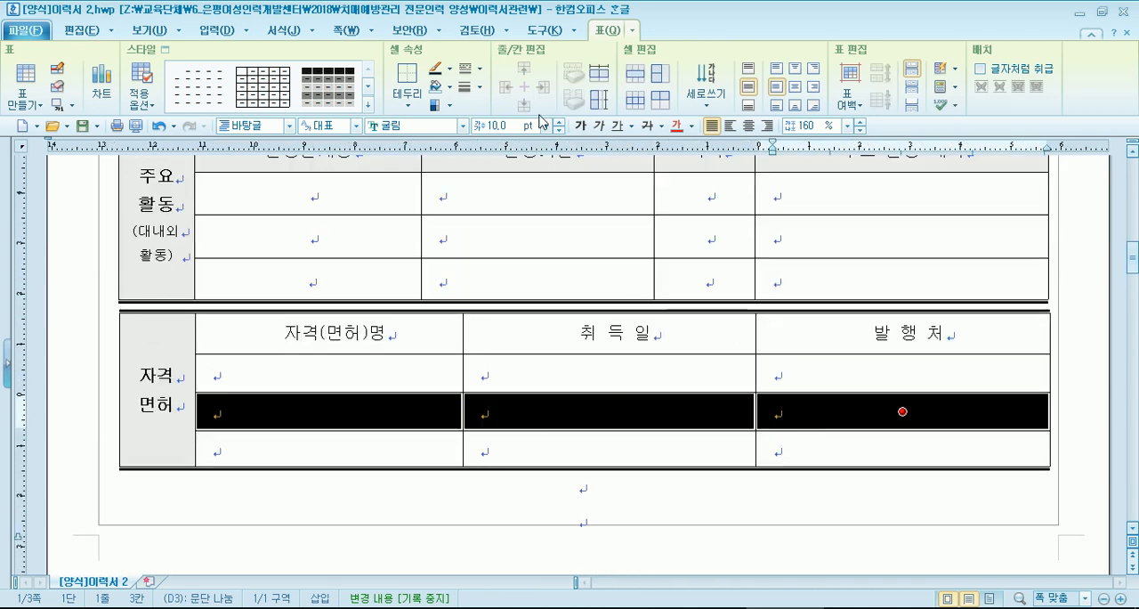
left_click(635, 75)
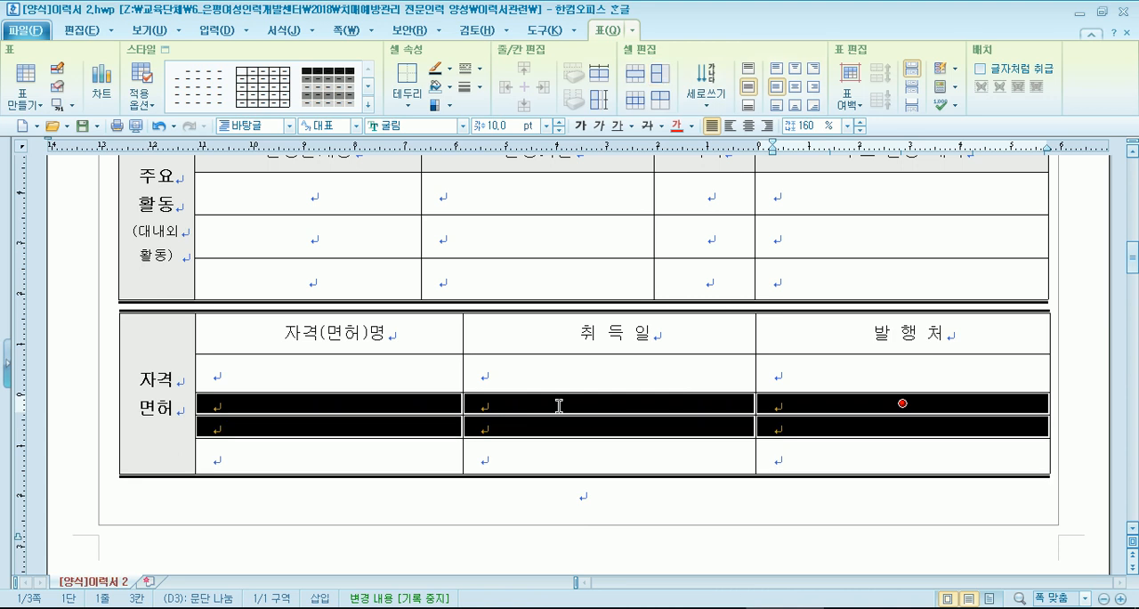
key("ctrl+Down")
key("ctrl+Down")
key("ctrl+Down")
key("ctrl+Down")
key("ctrl+Down")
key("ctrl+Down")
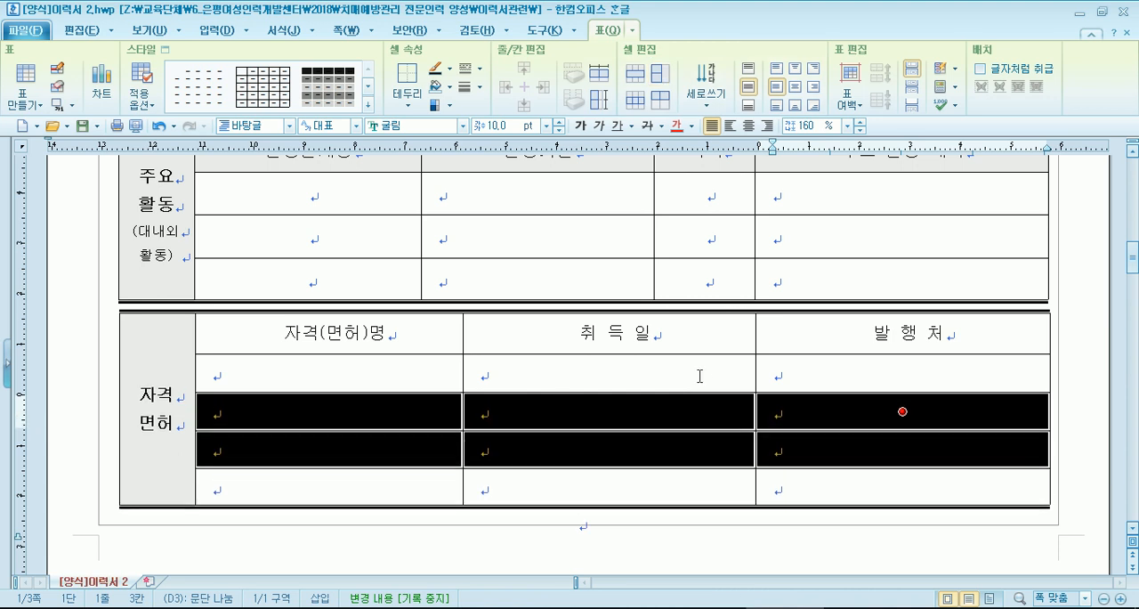
scroll(663, 366, "down", 10)
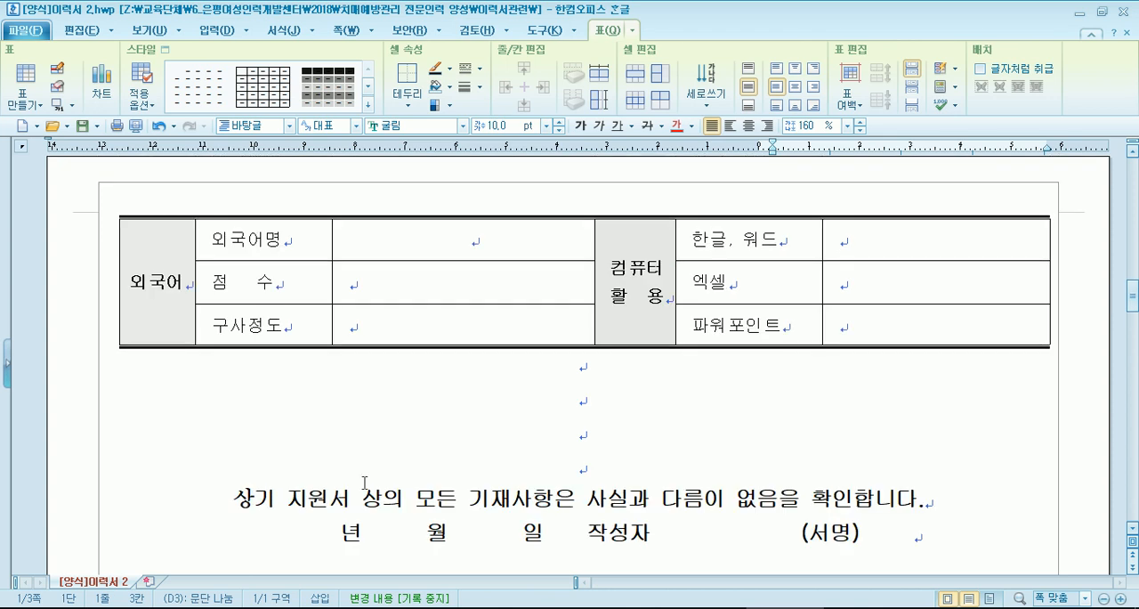
- Adjust the spacing between the 외국어 table and the confirmation statement to five blank lines
left_click(564, 379)
scroll(417, 412, "down", 2)
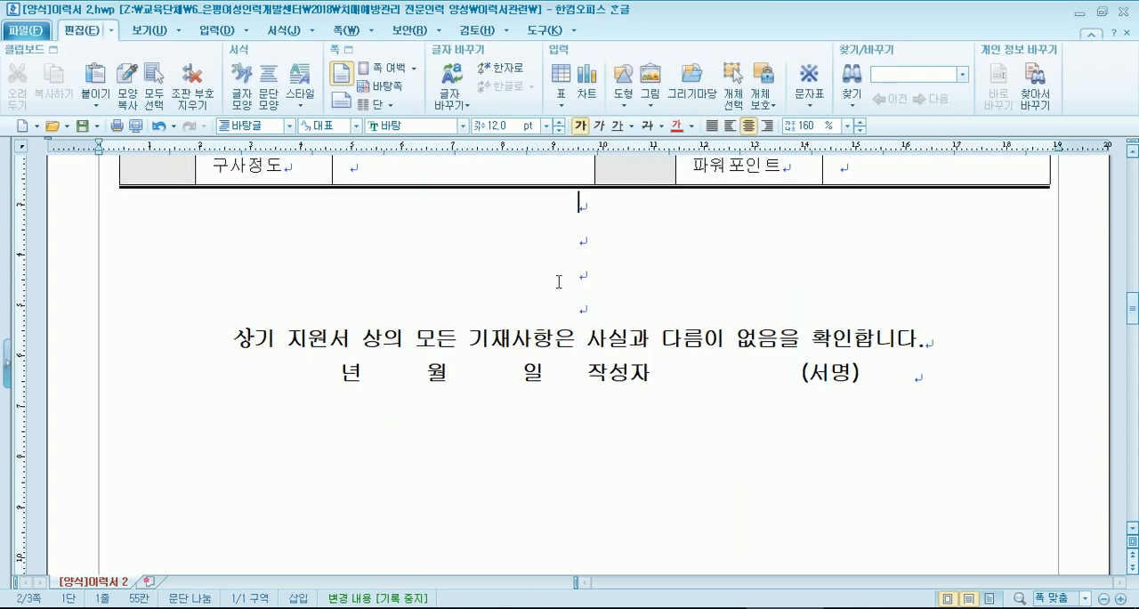
key("Delete")
key("Delete")
key("Return")
key("Return")
key("Return")
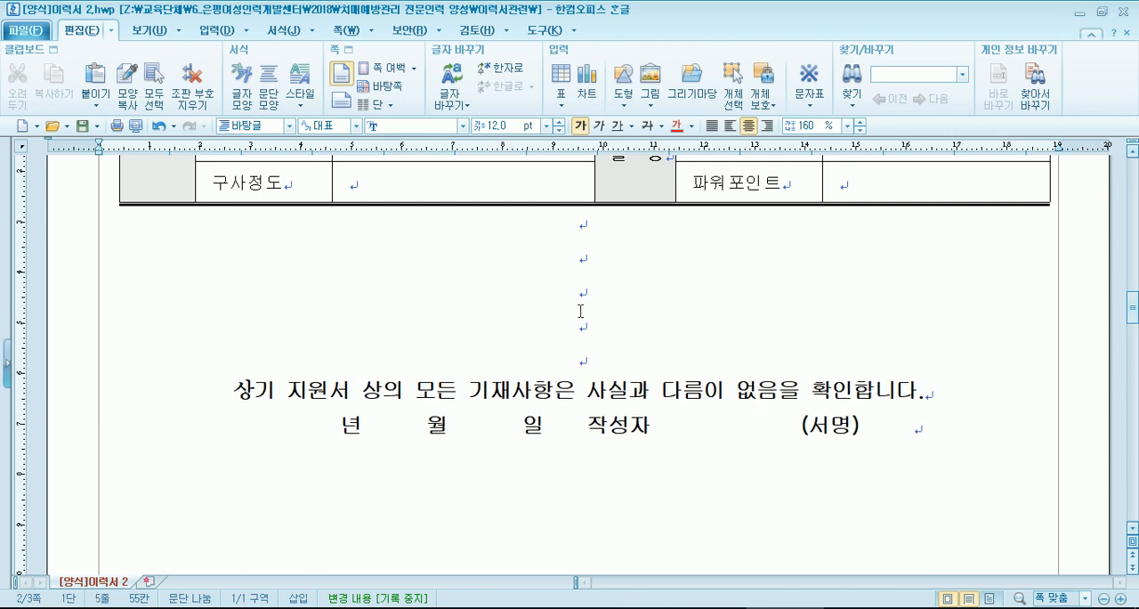
- Try taller heights for the last three 취득일 cells of the 자격면허 table and clear the cell selection
scroll(541, 354, "up", 3)
scroll(547, 378, "up", 2)
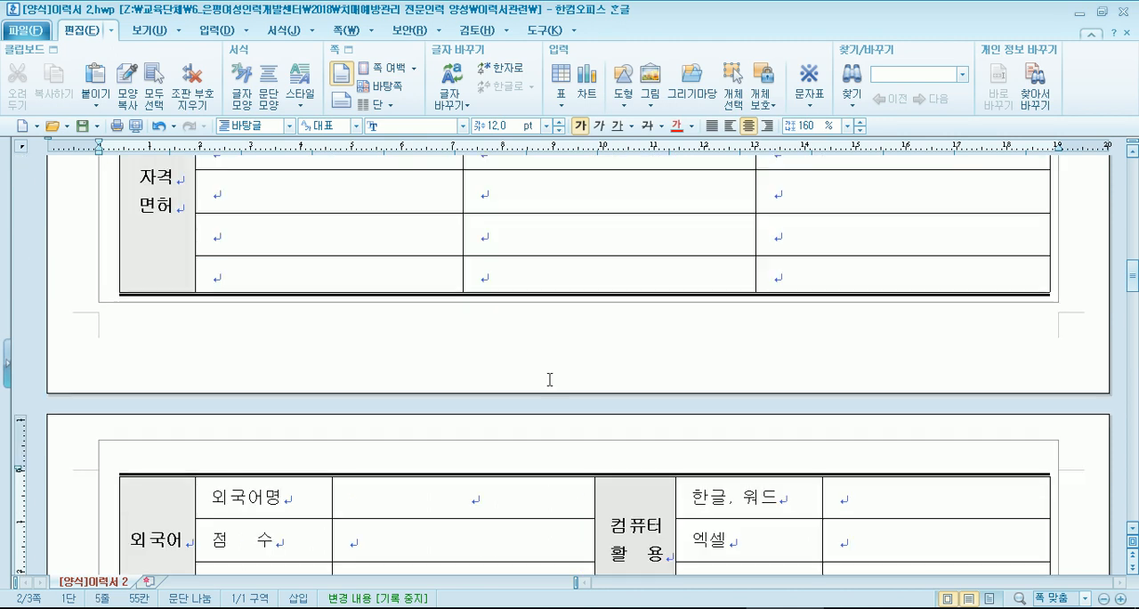
left_click_drag(540, 192, 534, 262)
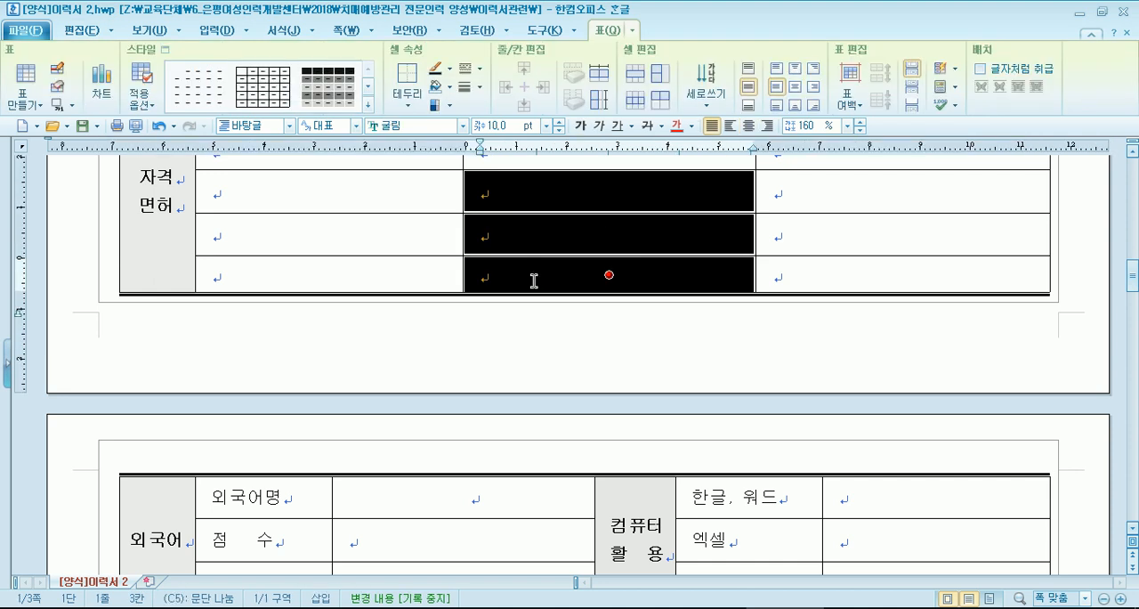
scroll(531, 250, "up", 3)
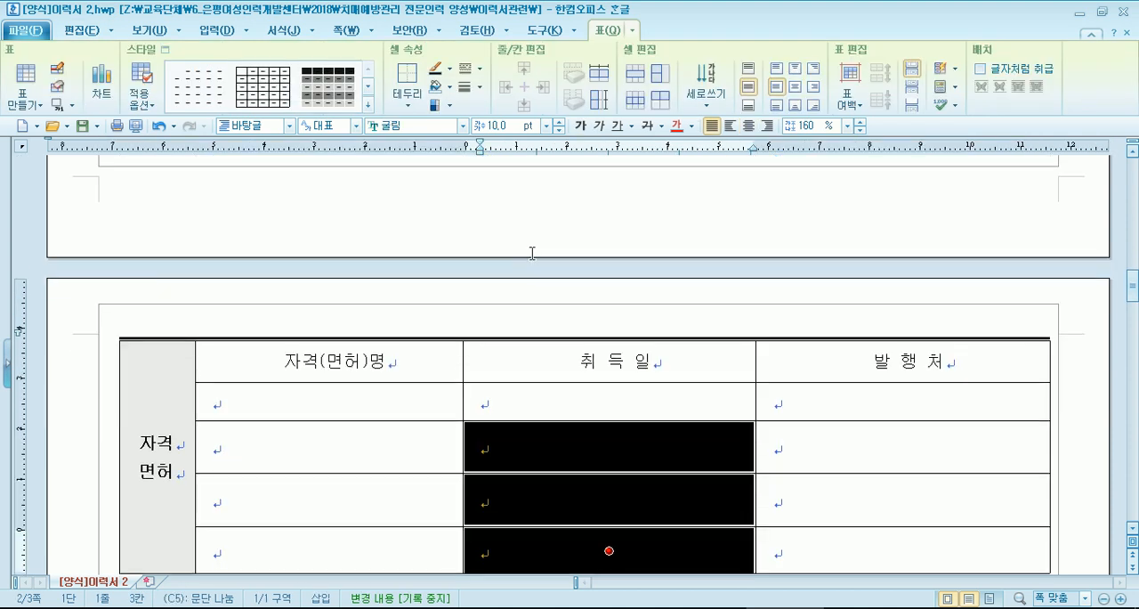
scroll(532, 253, "down", 3)
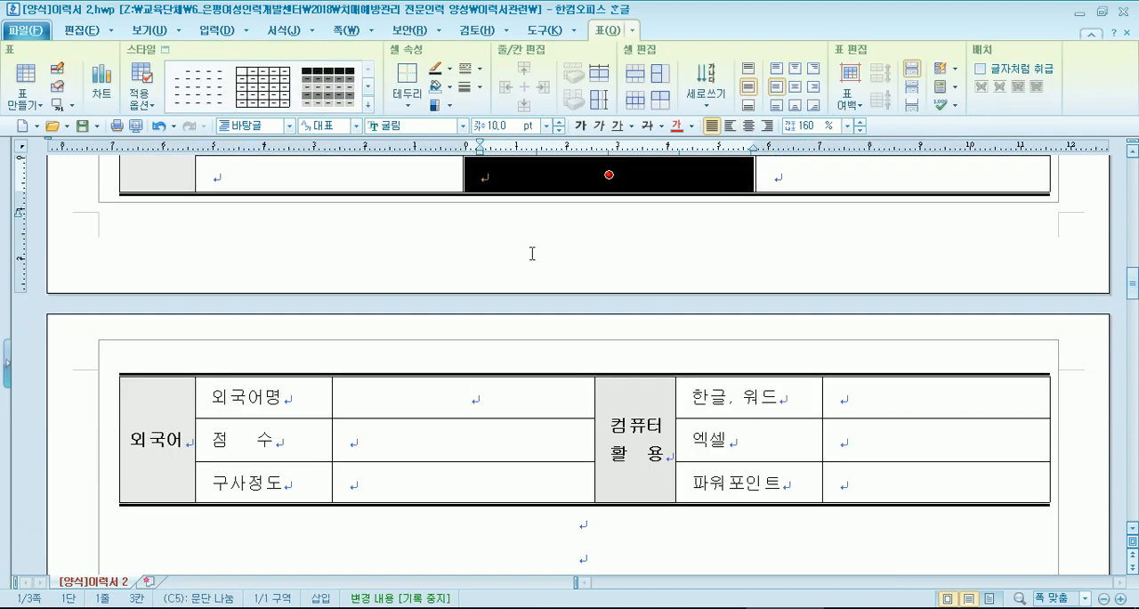
key("Escape")
scroll(534, 256, "up", 3)
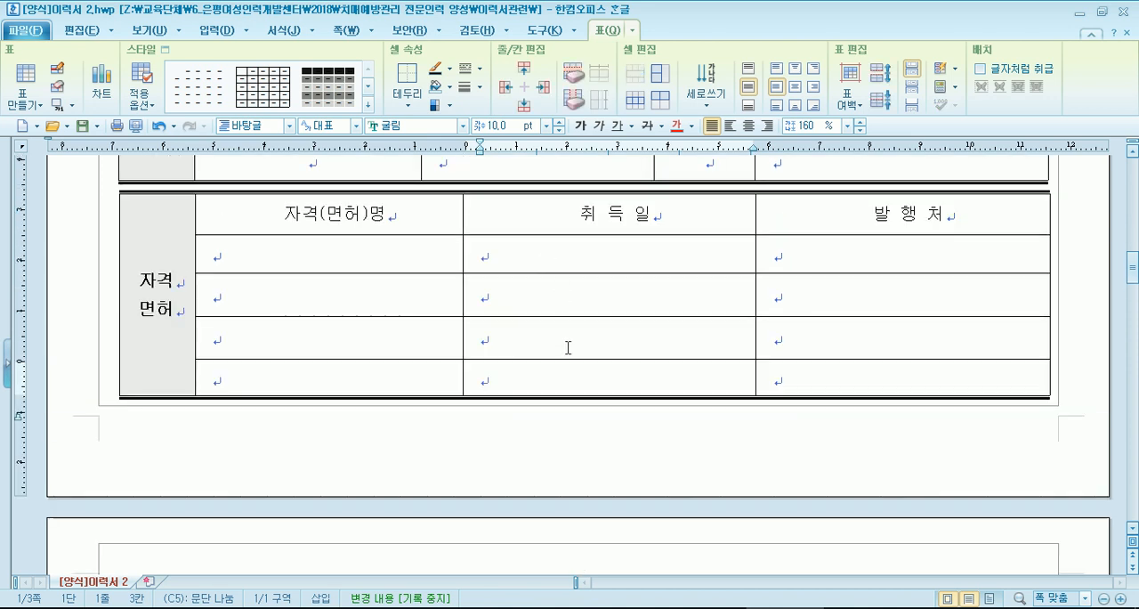
- Split the third blank row of the 자격면허 table into two rows and increase their height
left_click_drag(343, 346, 890, 338)
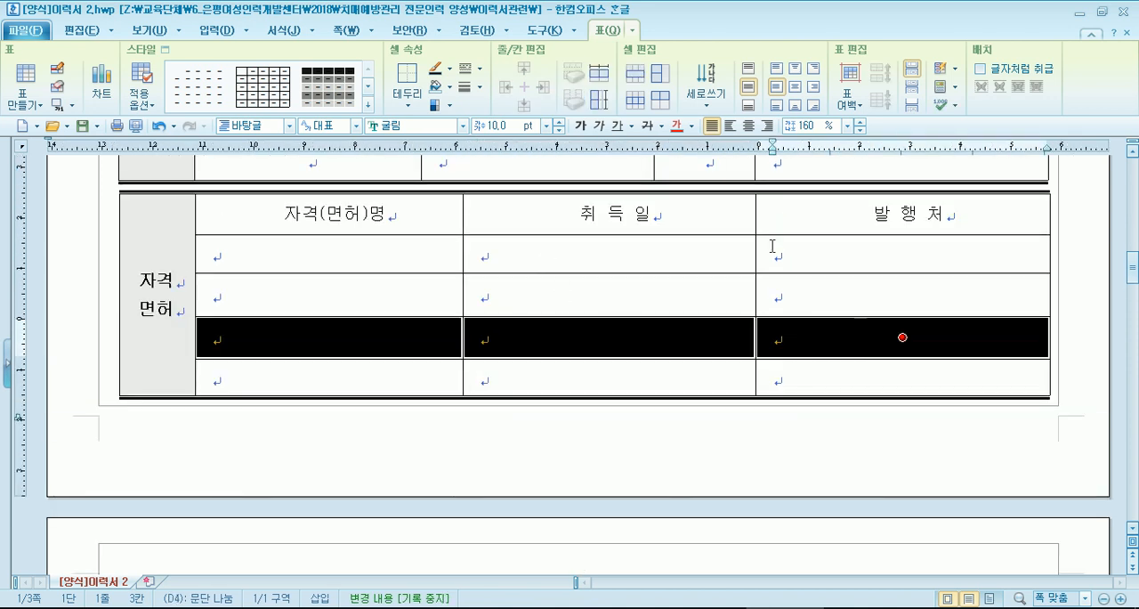
left_click(663, 85)
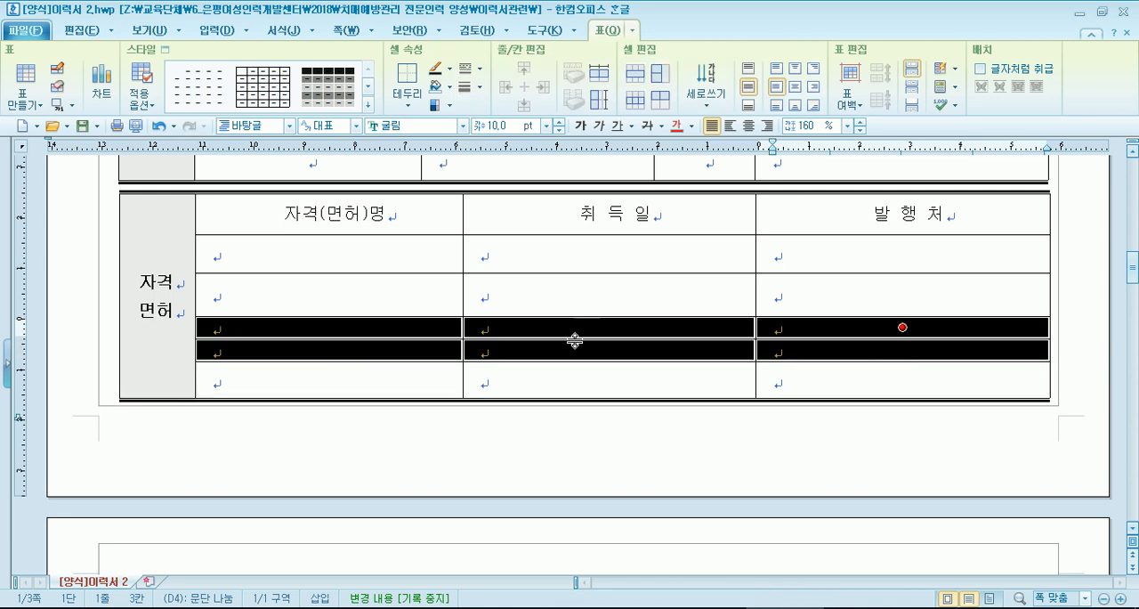
key("ctrl+Down")
key("ctrl+Down")
key("ctrl+Down")
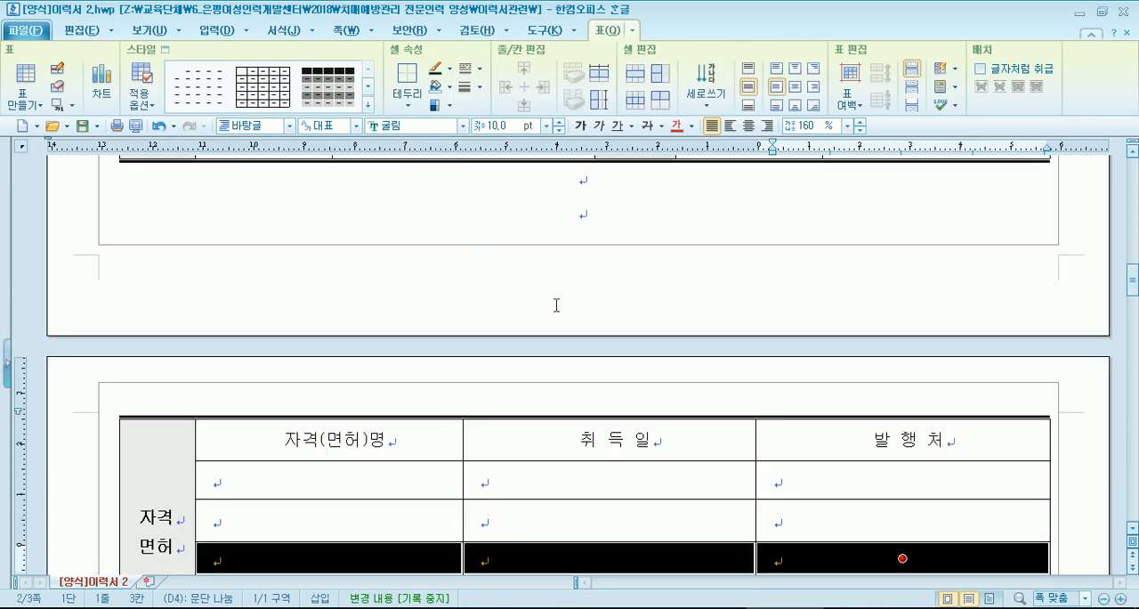
key("ctrl+Down")
key("Escape")
- Examine how the 주요활동, 외국어 and 자격면허 tables are ordered and placed across the page break
scroll(567, 373, "down", 5)
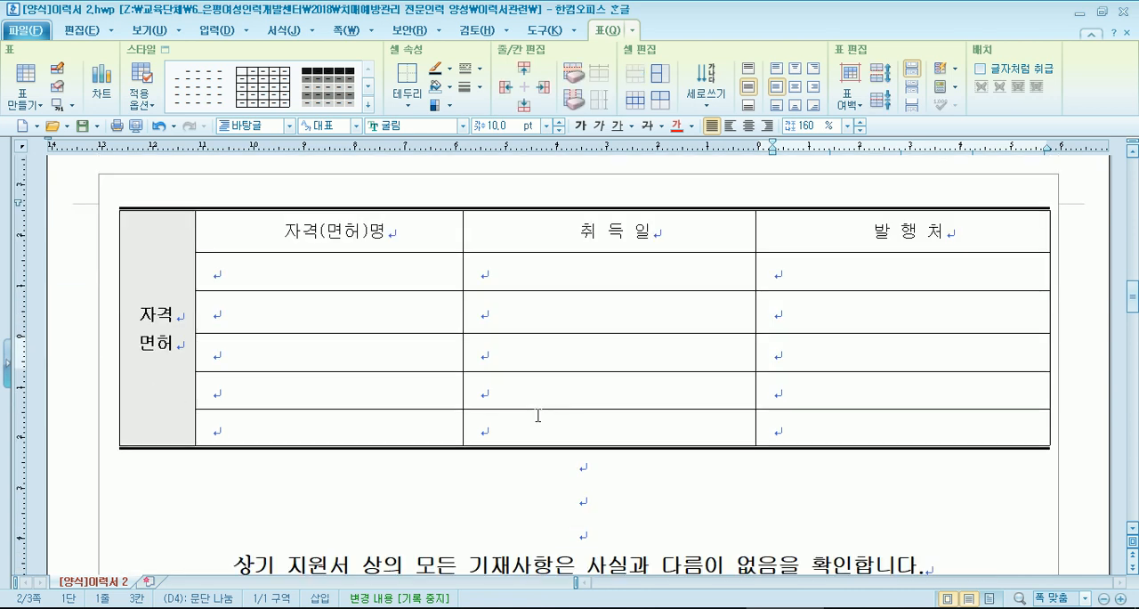
scroll(497, 425, "down", 3)
scroll(498, 424, "up", 15)
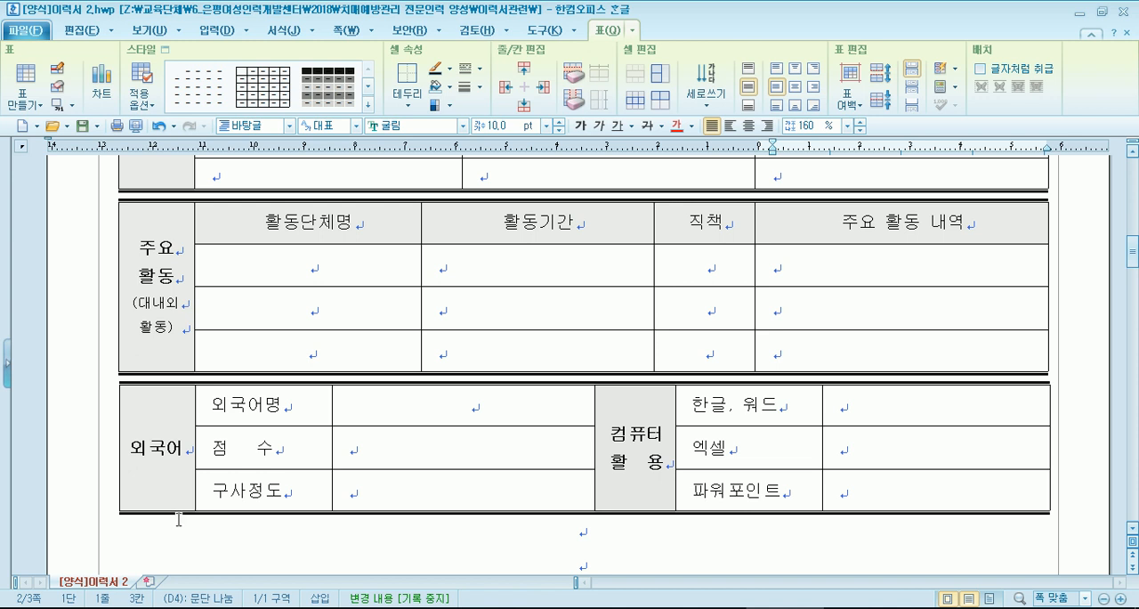
scroll(179, 519, "down", 10)
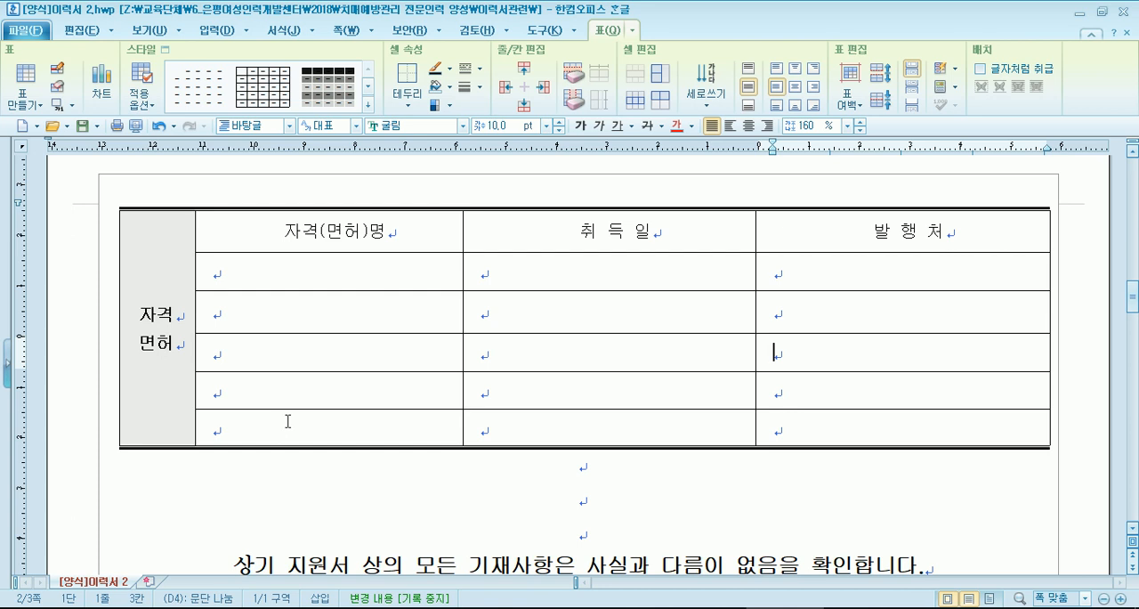
scroll(290, 422, "up", 6)
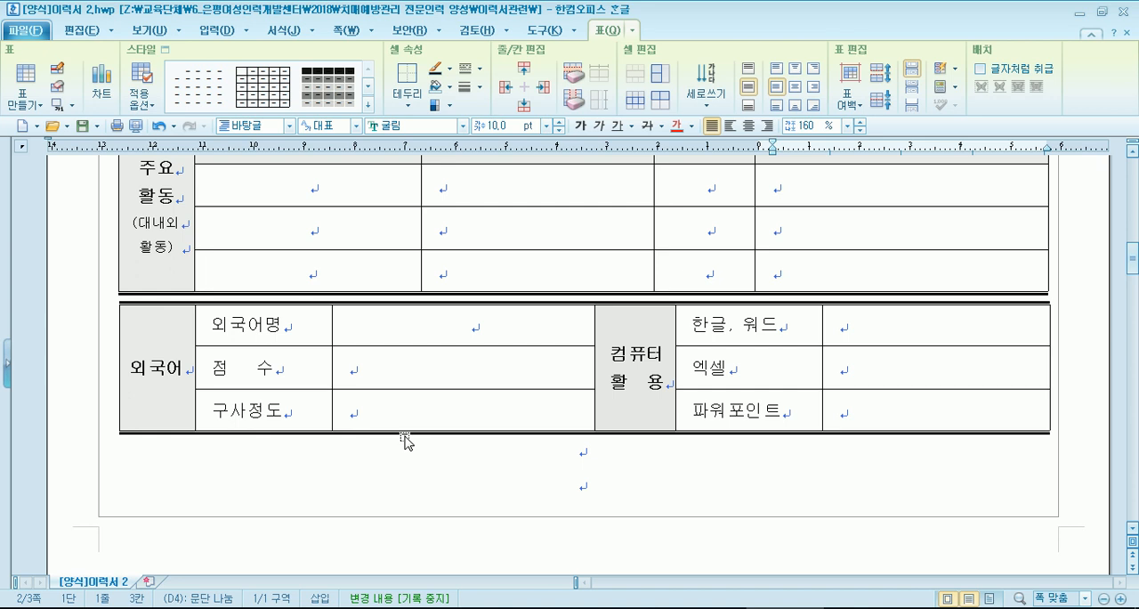
scroll(405, 440, "down", 3)
- Reopen [양식]이력서 2.hwp from the 이력서관련 folder and revert it to its last saved state
left_click(430, 607)
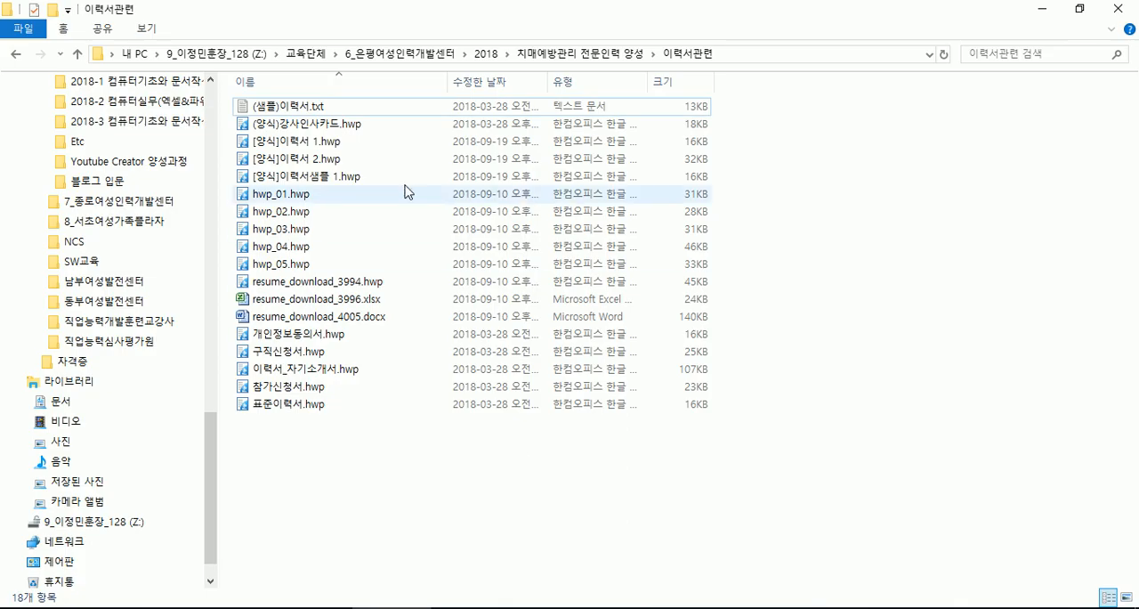
key("alt+Tab")
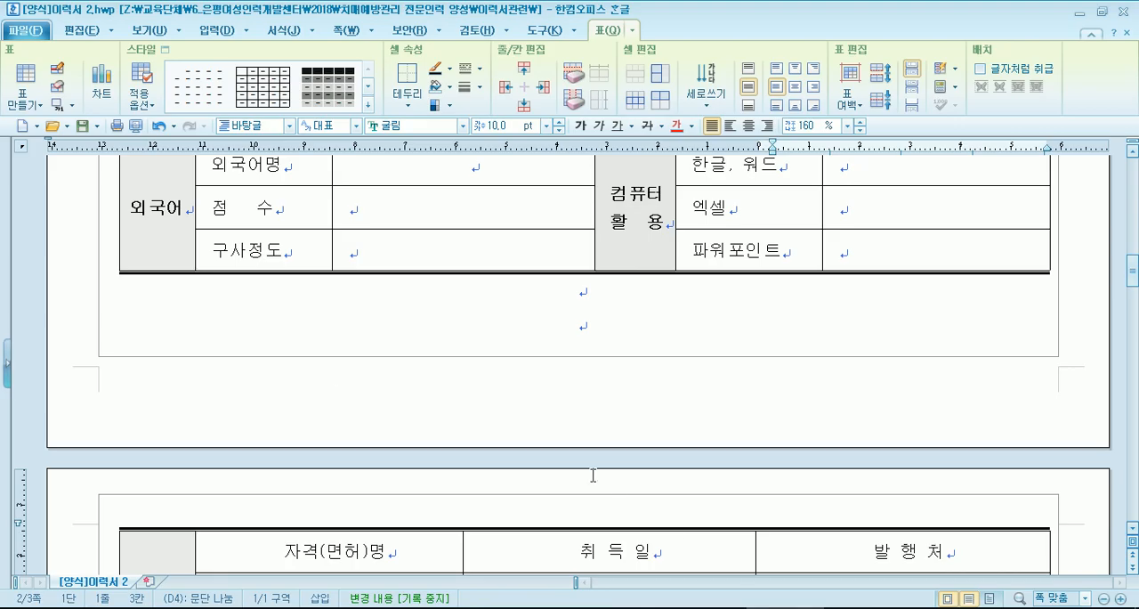
key("alt+F4")
double_click(299, 158)
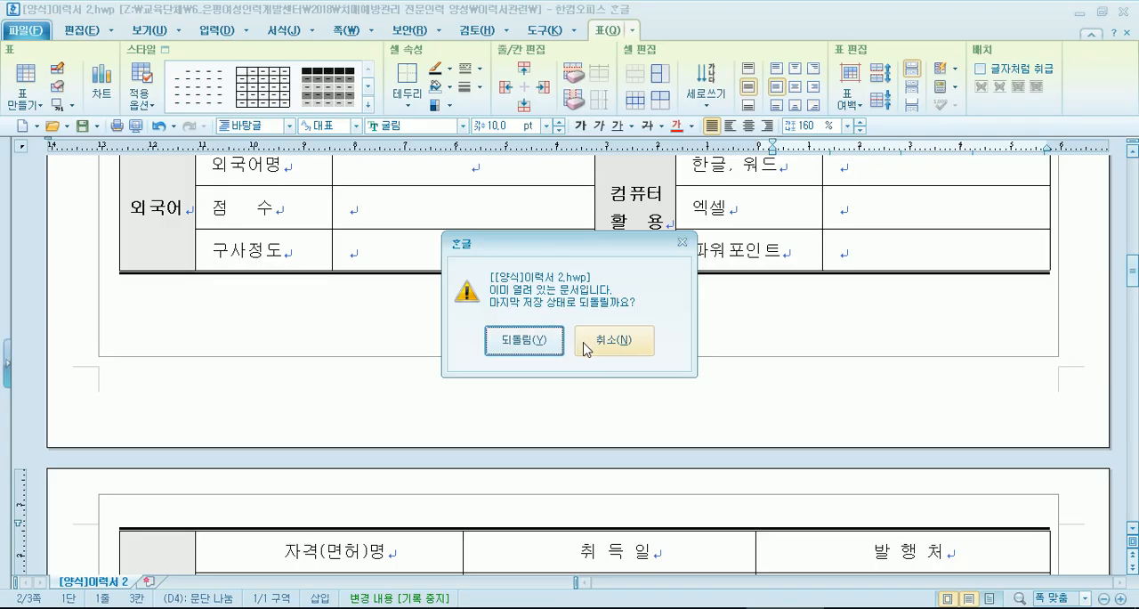
left_click(524, 339)
- Review the 이력서 2 tables from 학력 and 경력 down to 외국어 and the closing confirmation statement
scroll(388, 519, "down", 10)
scroll(388, 520, "down", 10)
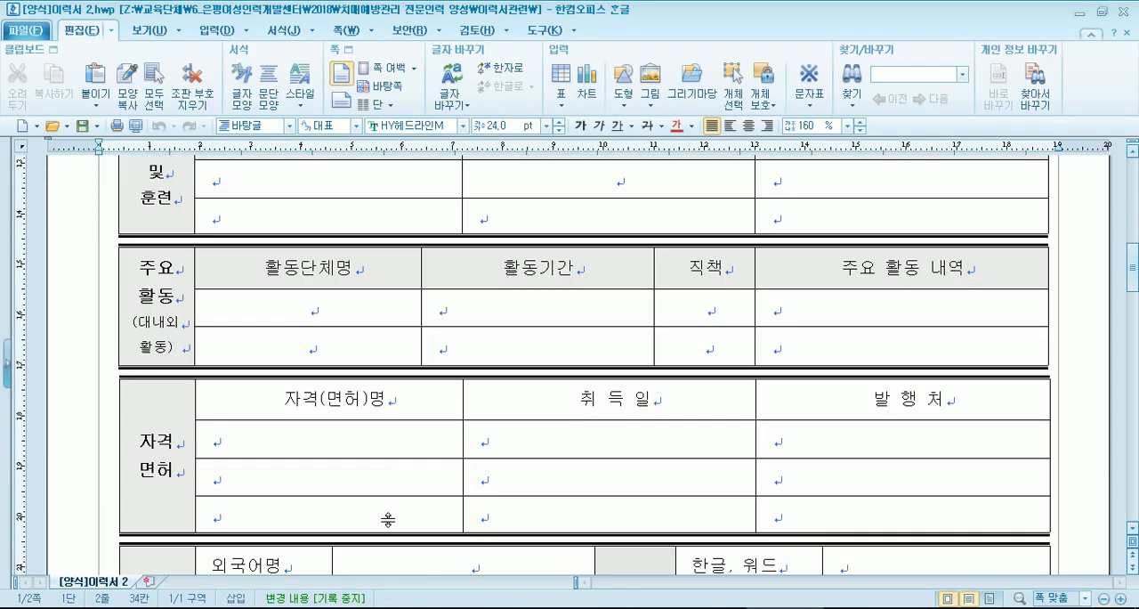
scroll(388, 520, "down", 3)
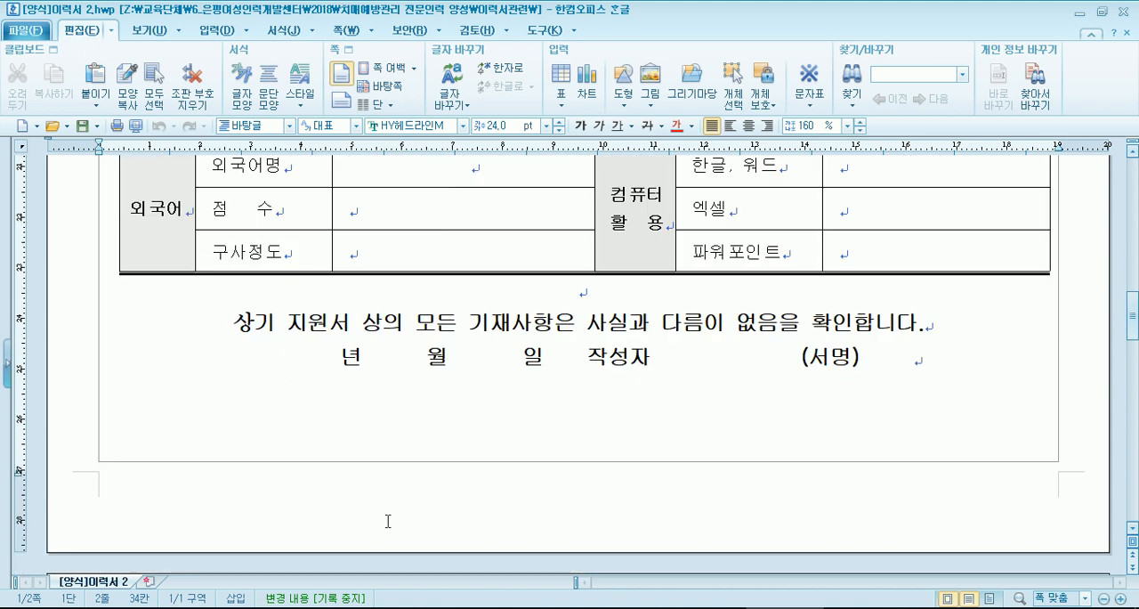
scroll(334, 501, "up", 3)
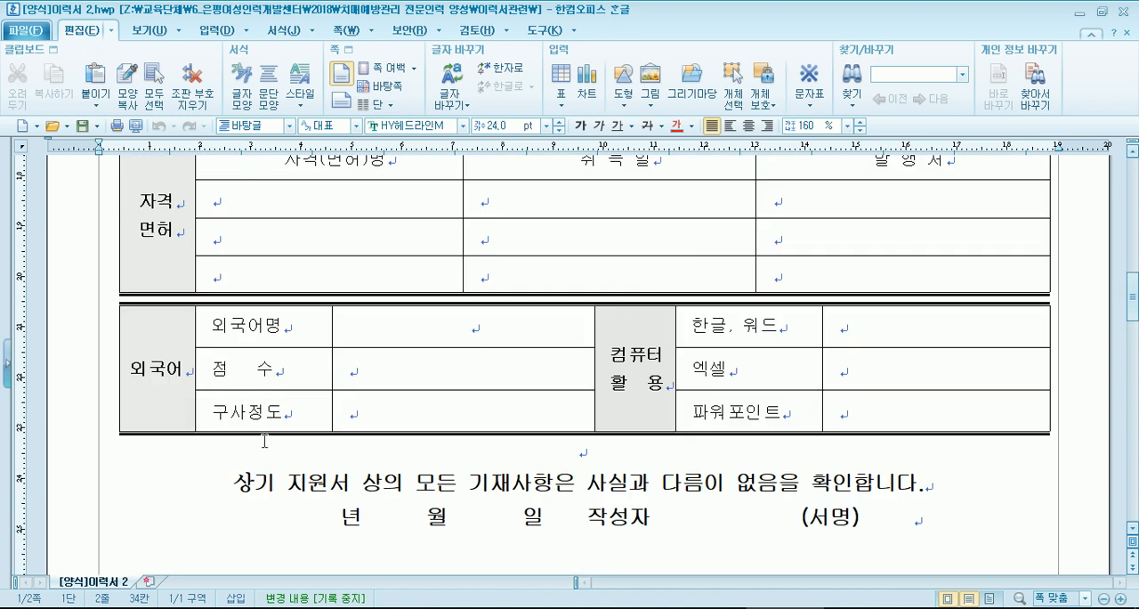
scroll(250, 415, "up", 3)
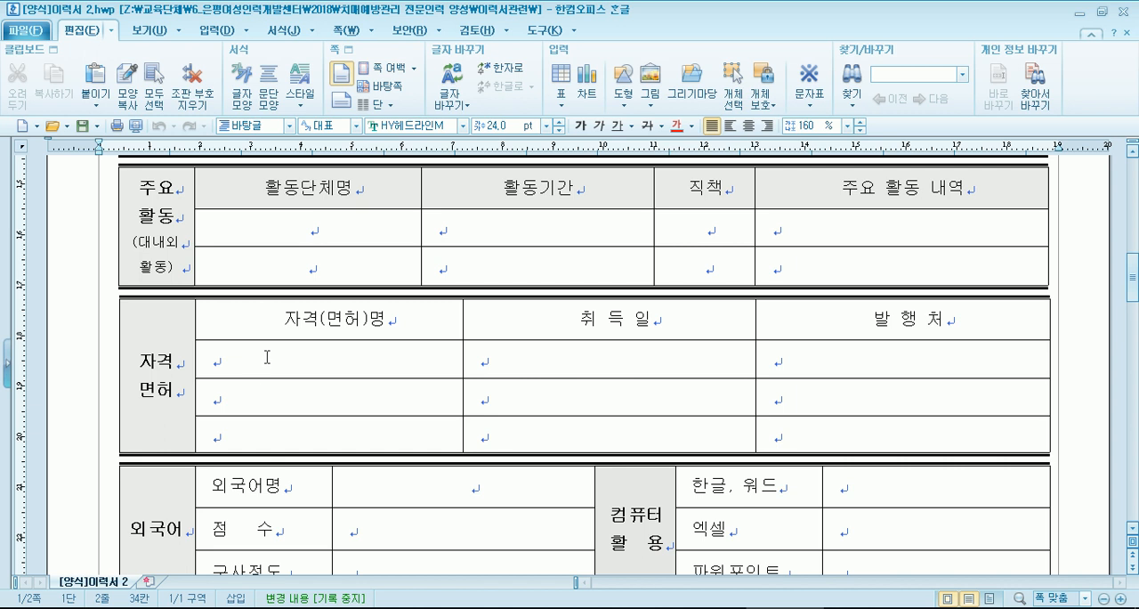
scroll(266, 357, "up", 8)
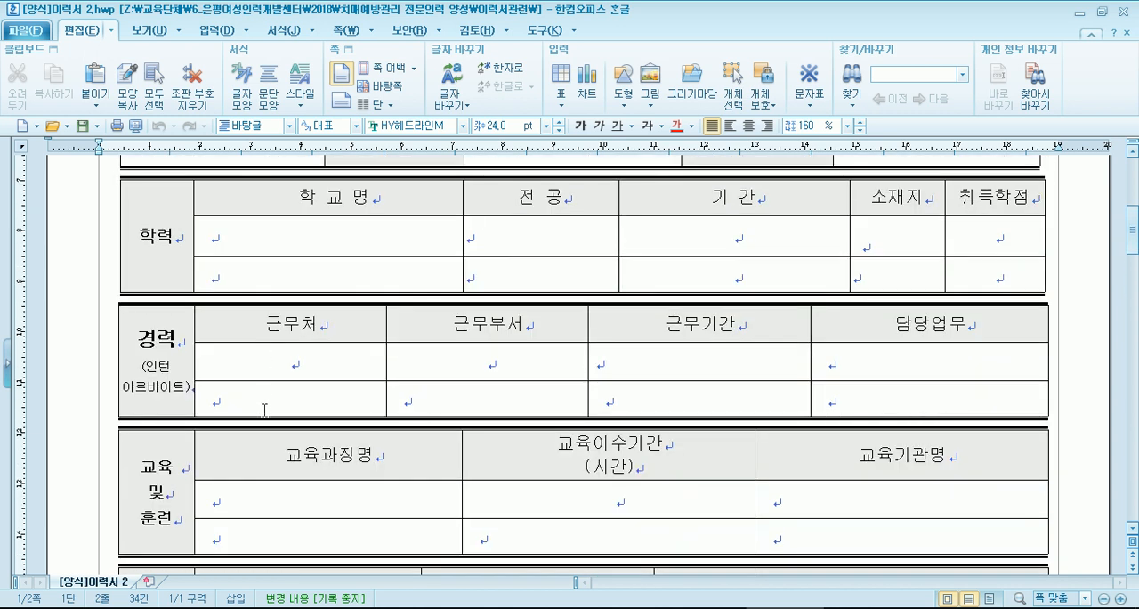
scroll(266, 411, "down", 8)
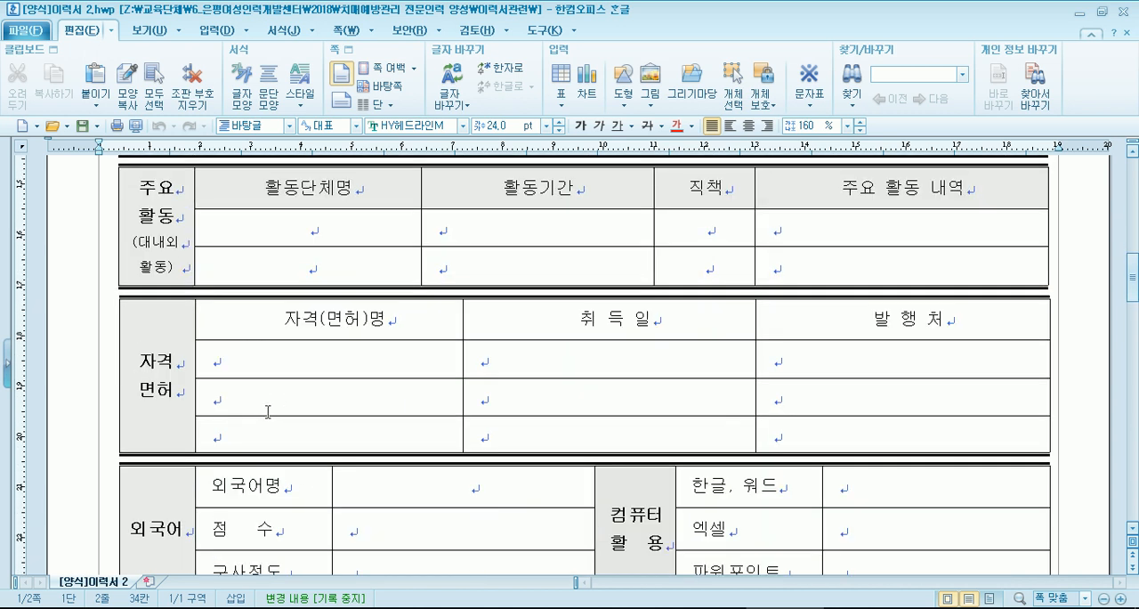
scroll(294, 412, "down", 5)
scroll(336, 405, "up", 5)
- Split each of the three blank rows in the 자격면허 table into two rows and increase the height of all six
left_click_drag(308, 367, 849, 445)
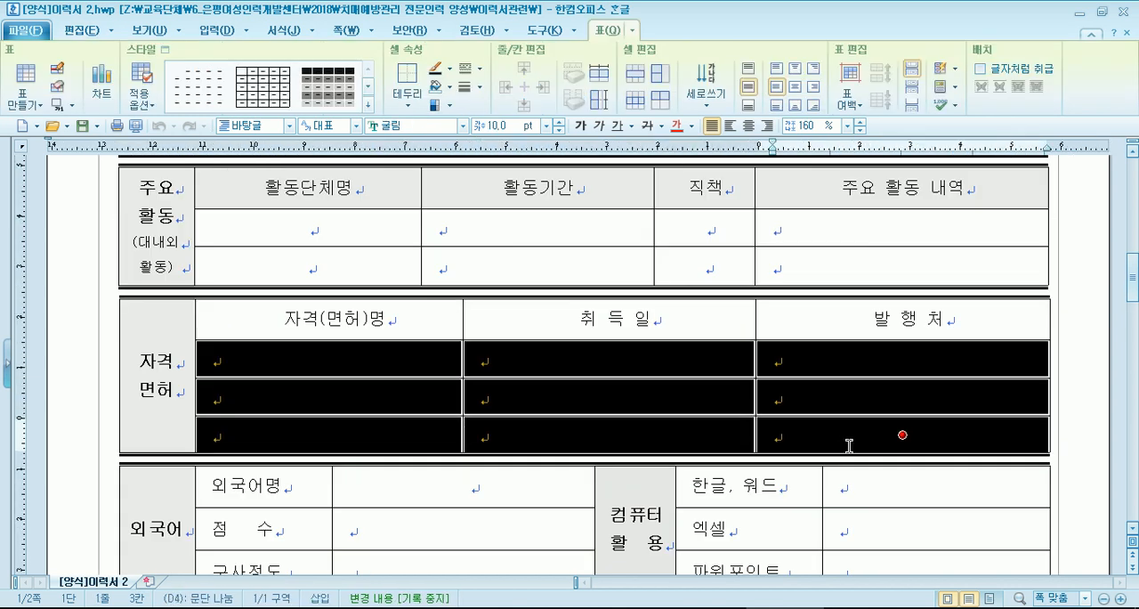
left_click(660, 74)
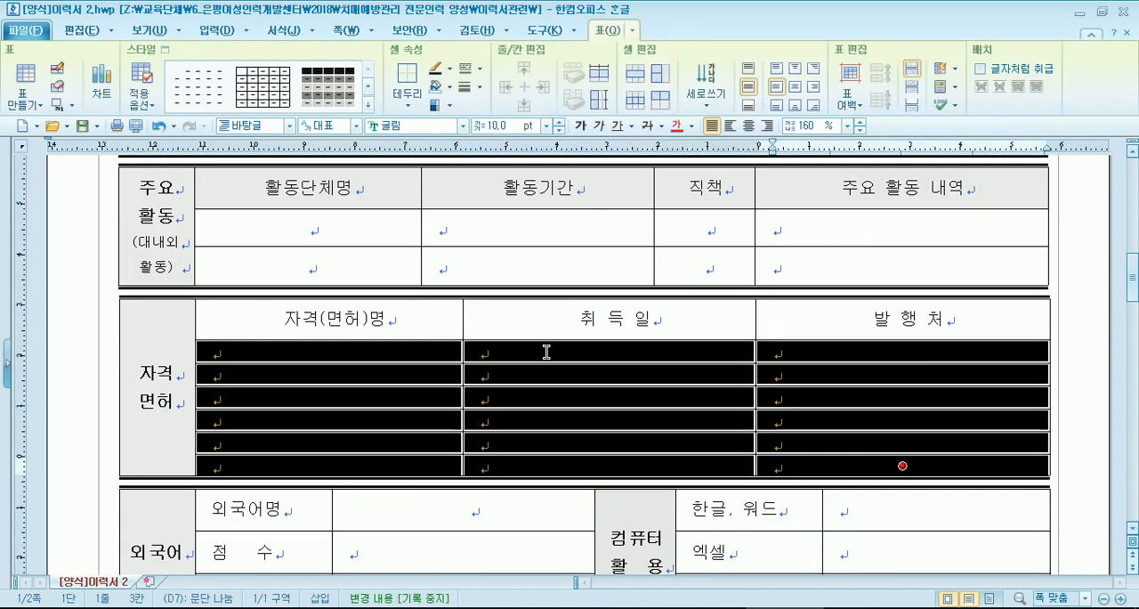
key("ctrl+Down")
key("ctrl+Down")
key("ctrl+Down")
key("ctrl+Down")
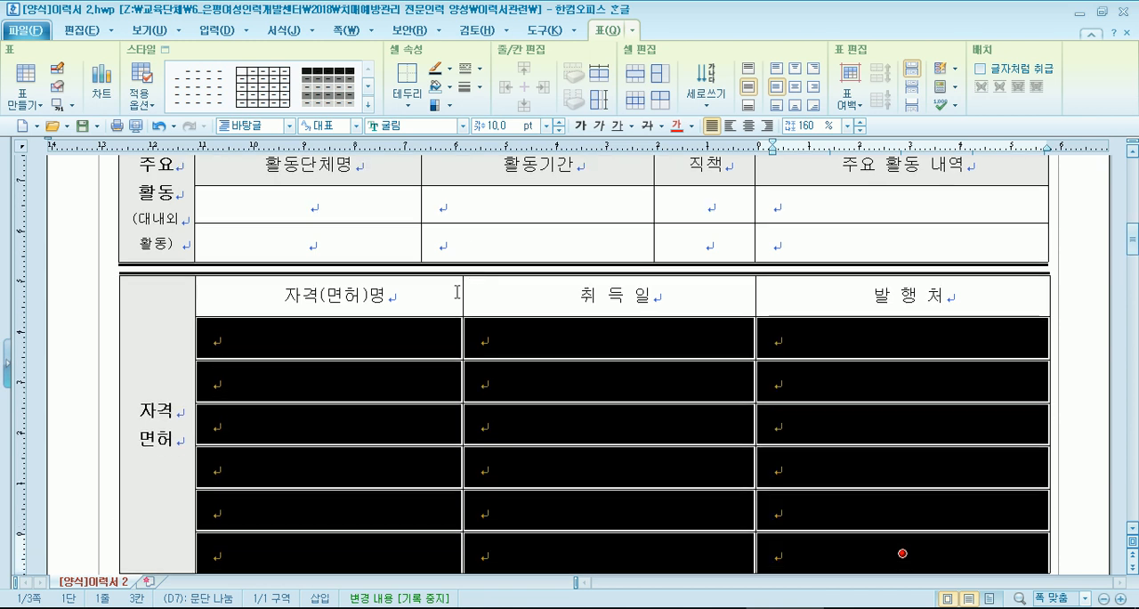
scroll(335, 401, "down", 3)
scroll(304, 400, "down", 3)
scroll(294, 391, "up", 9)
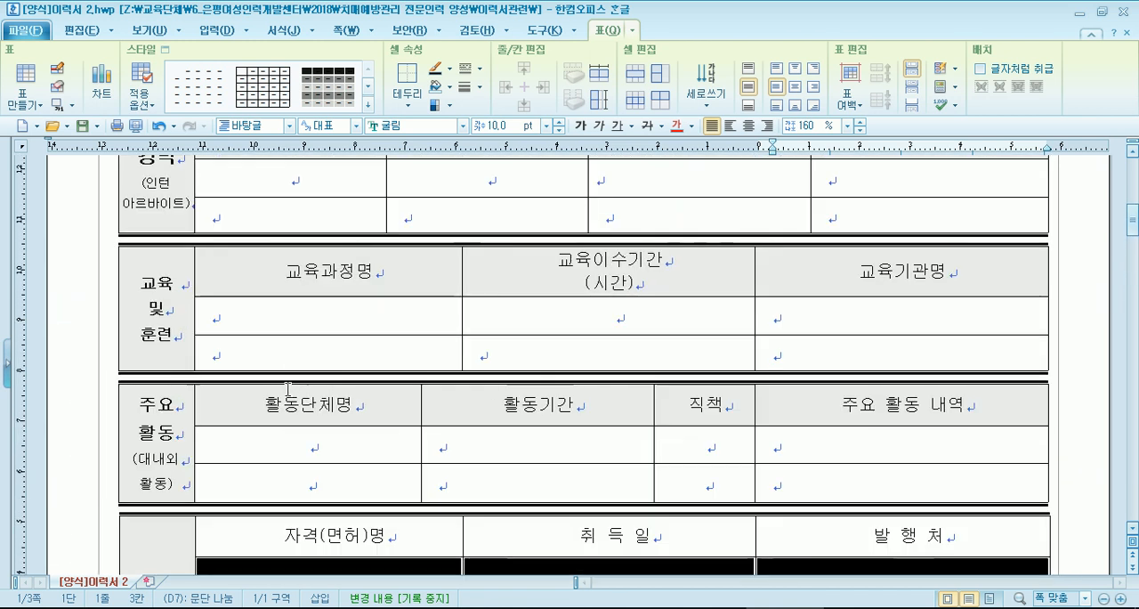
- Split each of the two blank rows in the 주요활동 table into two rows and increase the height of all four
left_click_drag(305, 451, 901, 483)
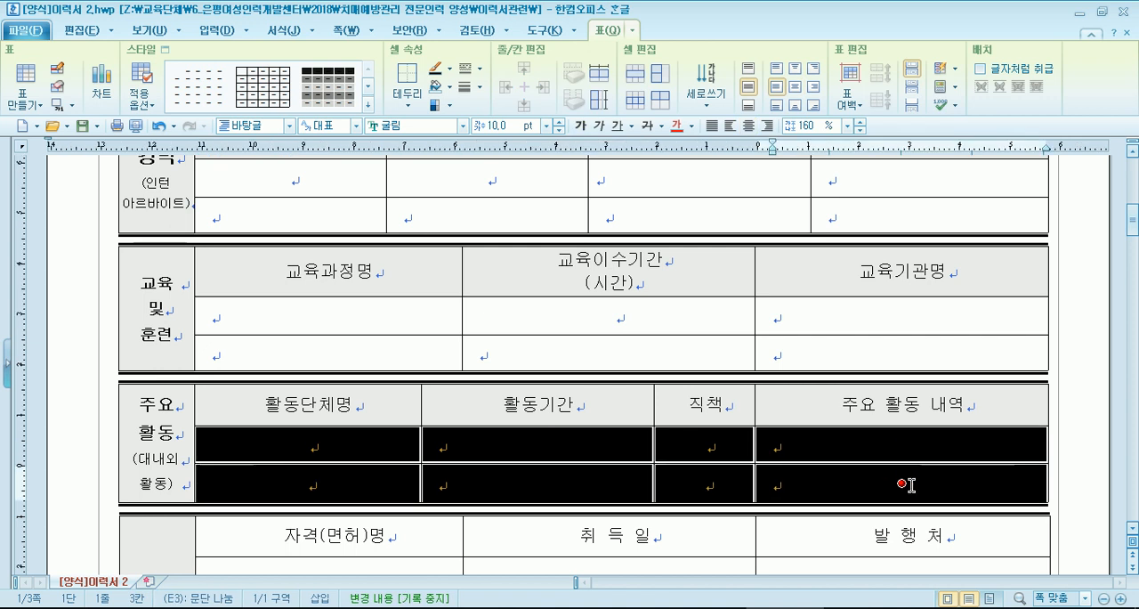
left_click(655, 83)
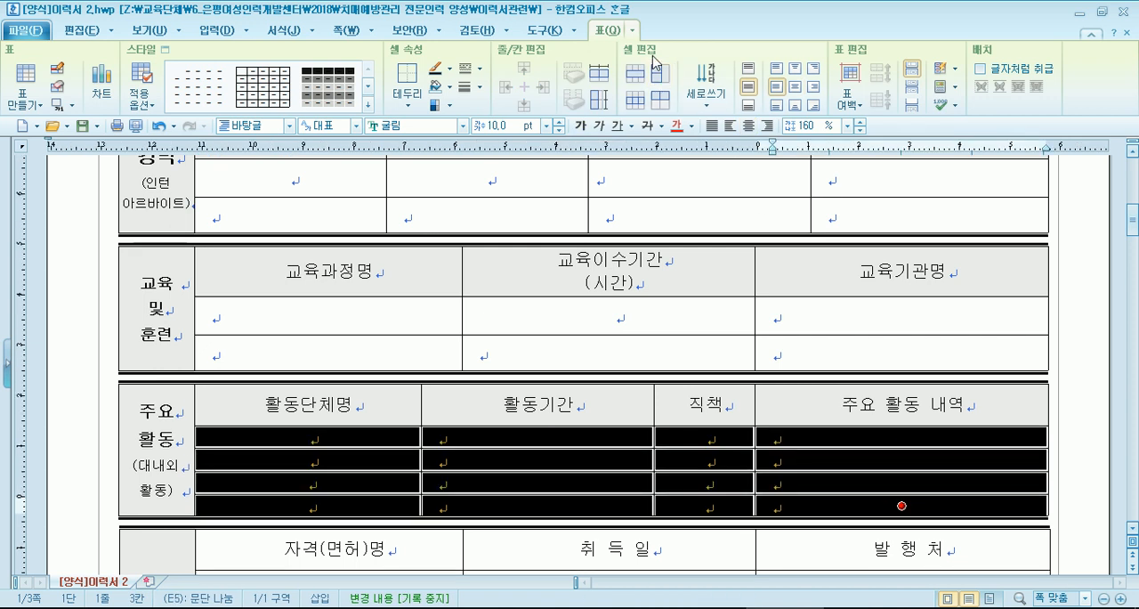
key("ctrl+Down")
key("ctrl+Down")
key("ctrl+Down")
key("ctrl+Down")
key("ctrl+Down")
scroll(396, 451, "down", 3)
scroll(395, 451, "down", 10)
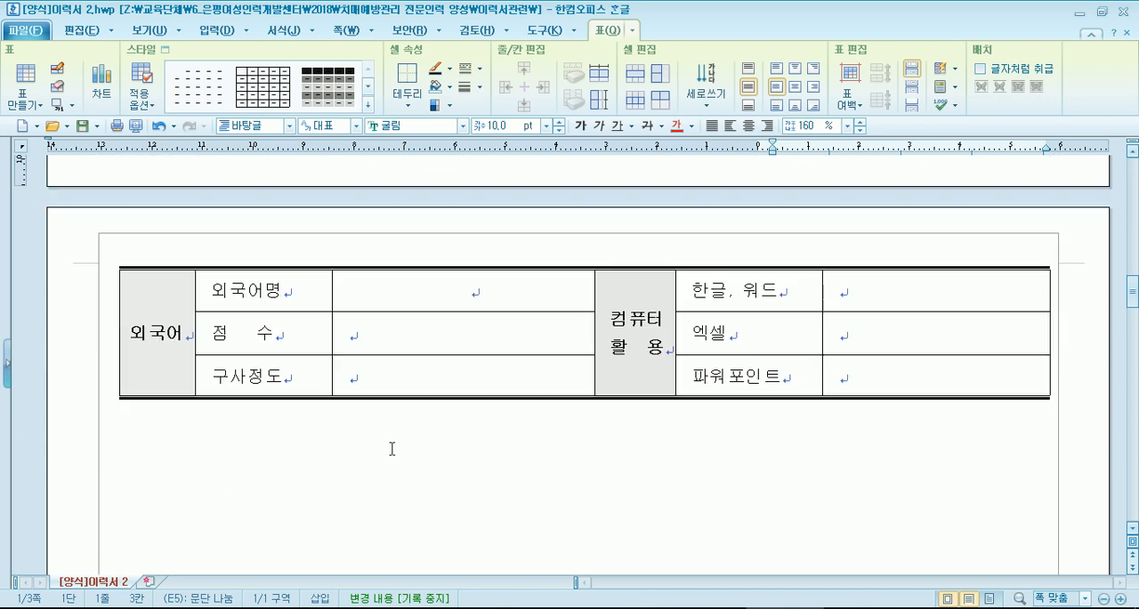
- Insert blank lines above the closing confirmation statement so that it moves down onto the second page
scroll(392, 448, "up", 5)
left_click(247, 363)
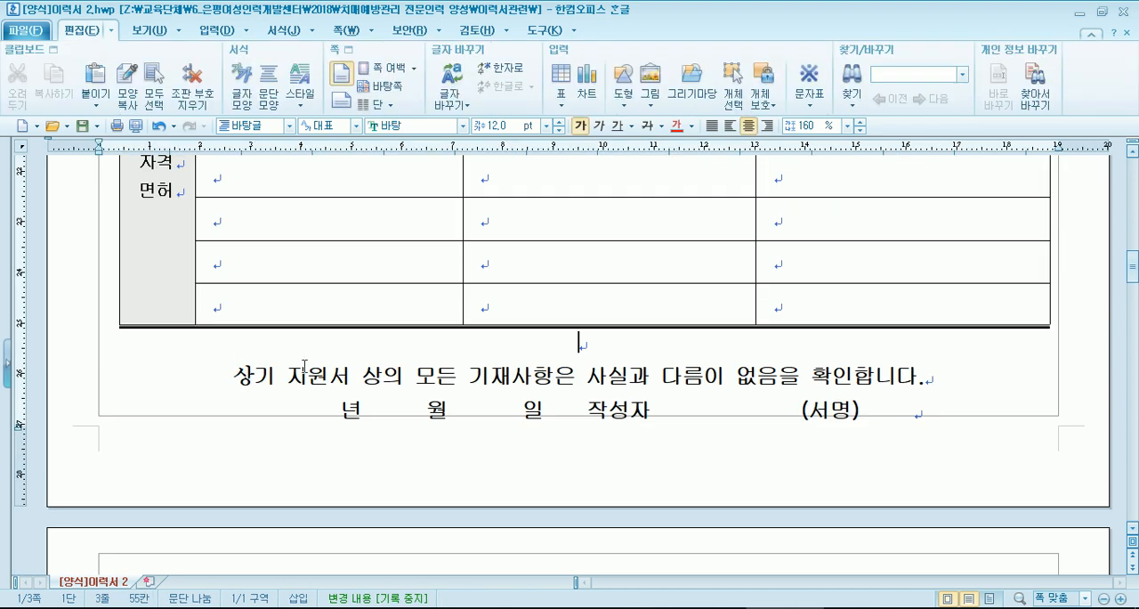
key("Return")
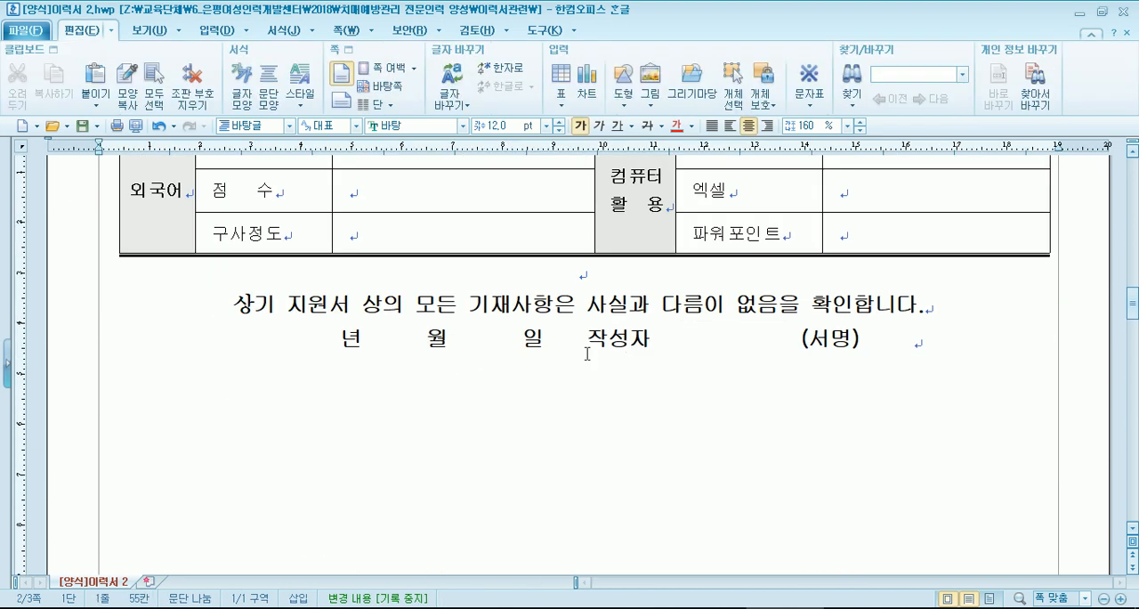
scroll(556, 380, "up", 2)
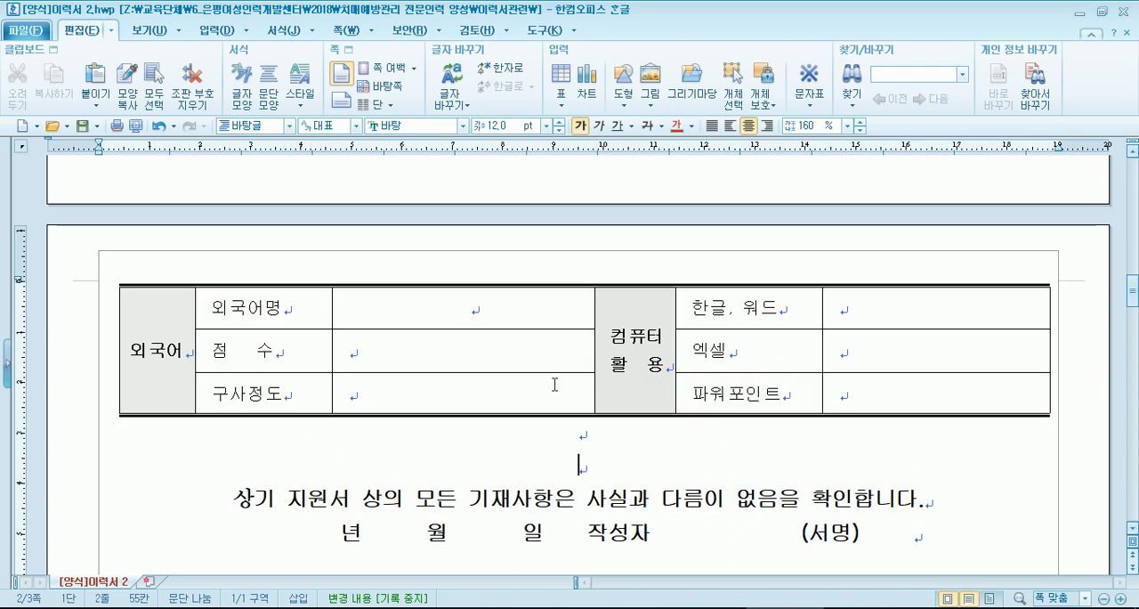
- Split each of the two blank rows in the 교육 및 훈련 table into two rows and make all four taller
scroll(555, 384, "up", 12)
left_click_drag(331, 227, 901, 267)
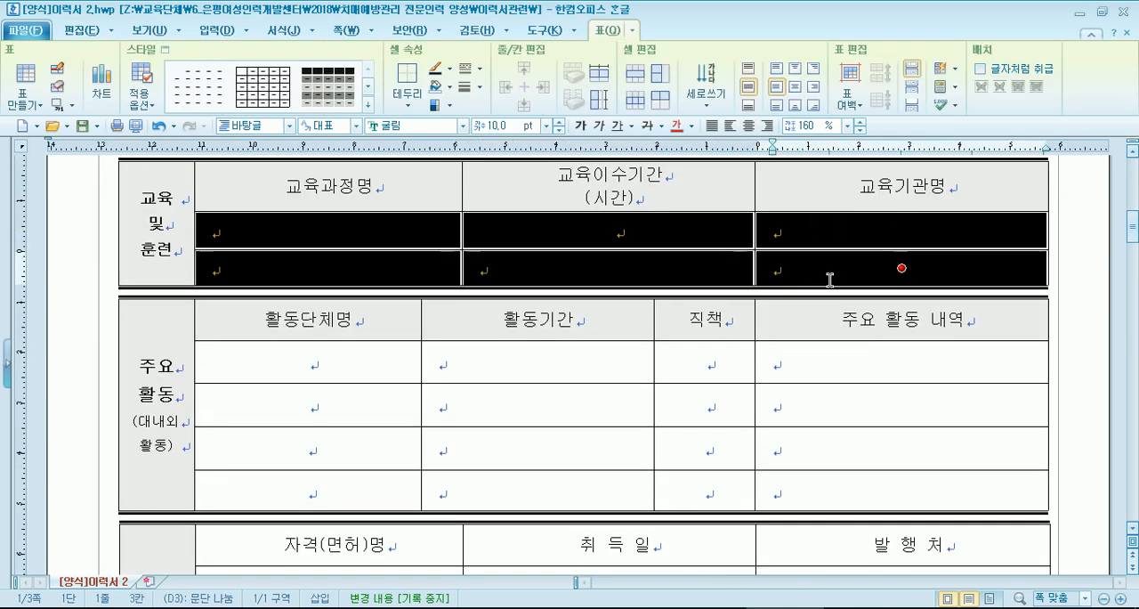
left_click(654, 76)
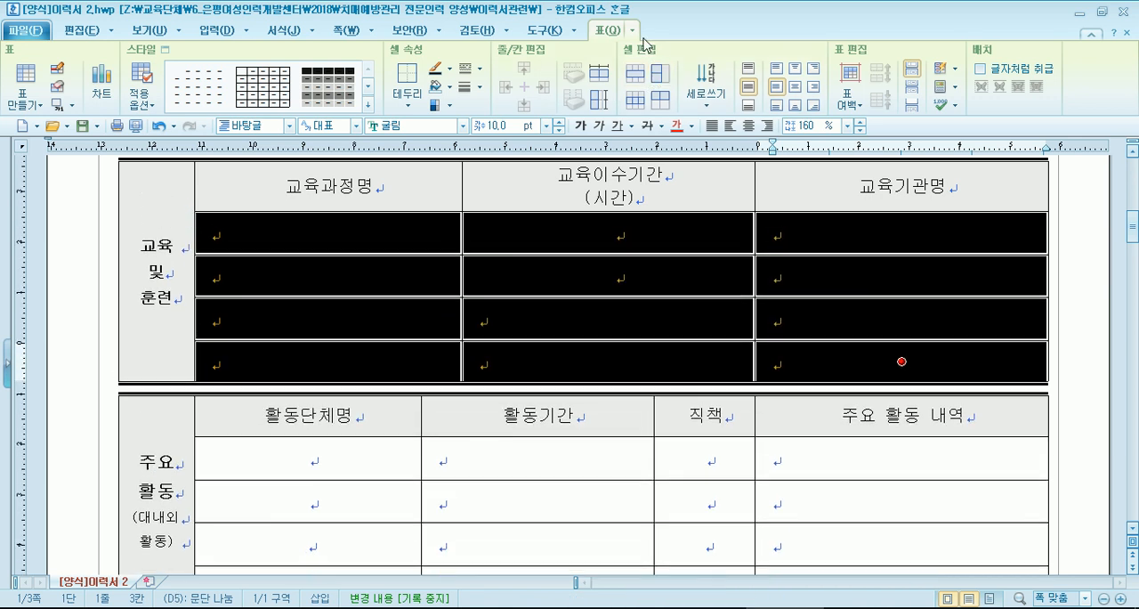
scroll(572, 305, "down", 5)
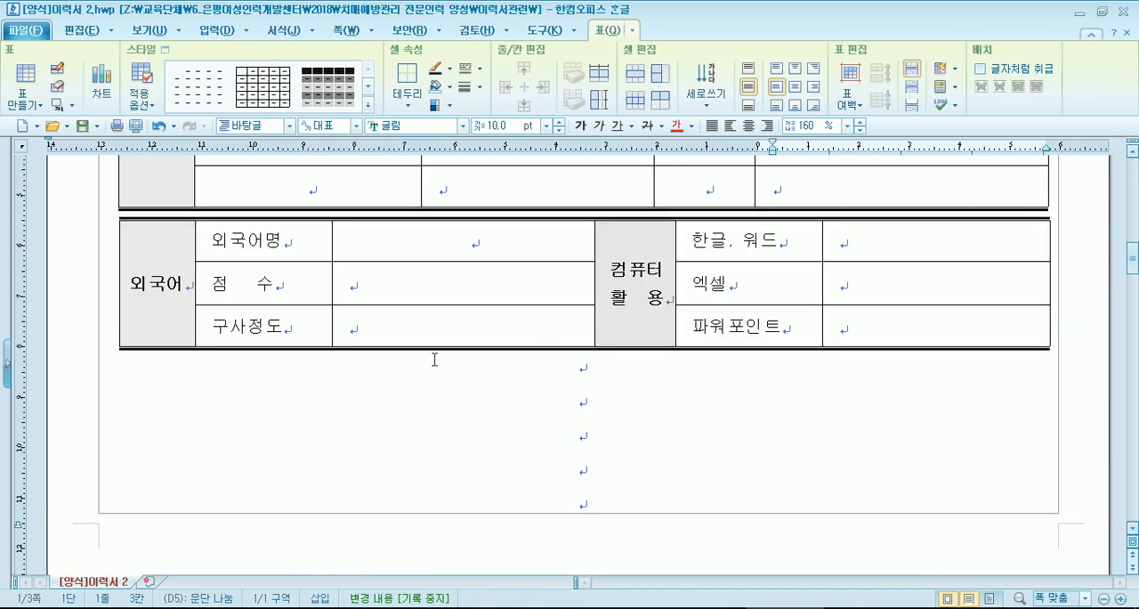
scroll(436, 364, "down", 3)
scroll(442, 384, "up", 4)
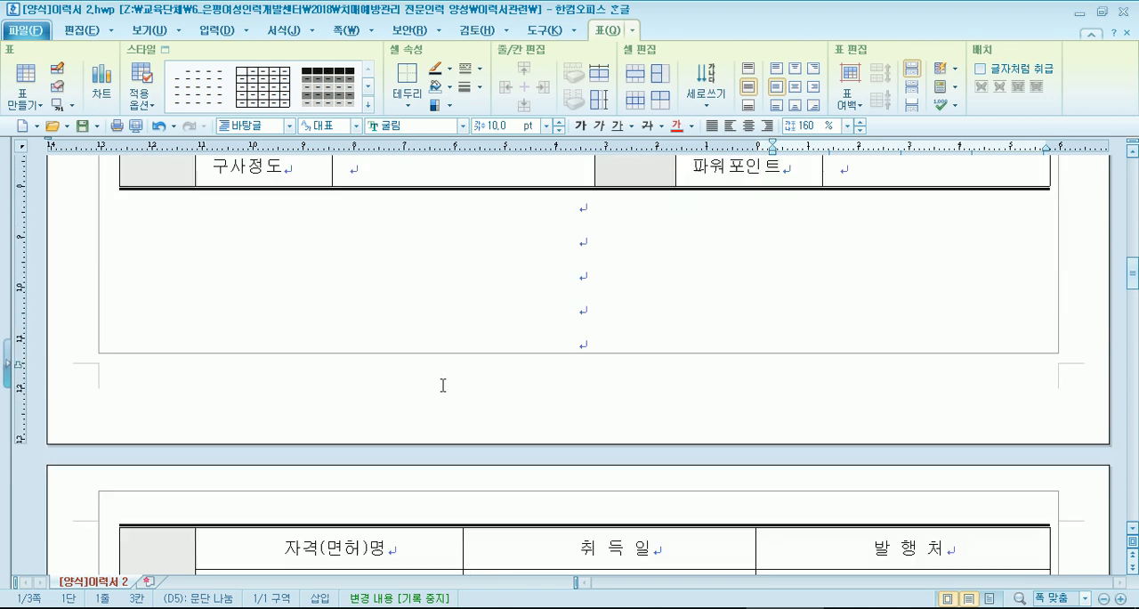
- Try to move the 외국어 table from directly beneath the 주요활동 table down towards the closing confirmation statement
left_click(479, 269)
left_click_drag(479, 269, 475, 583)
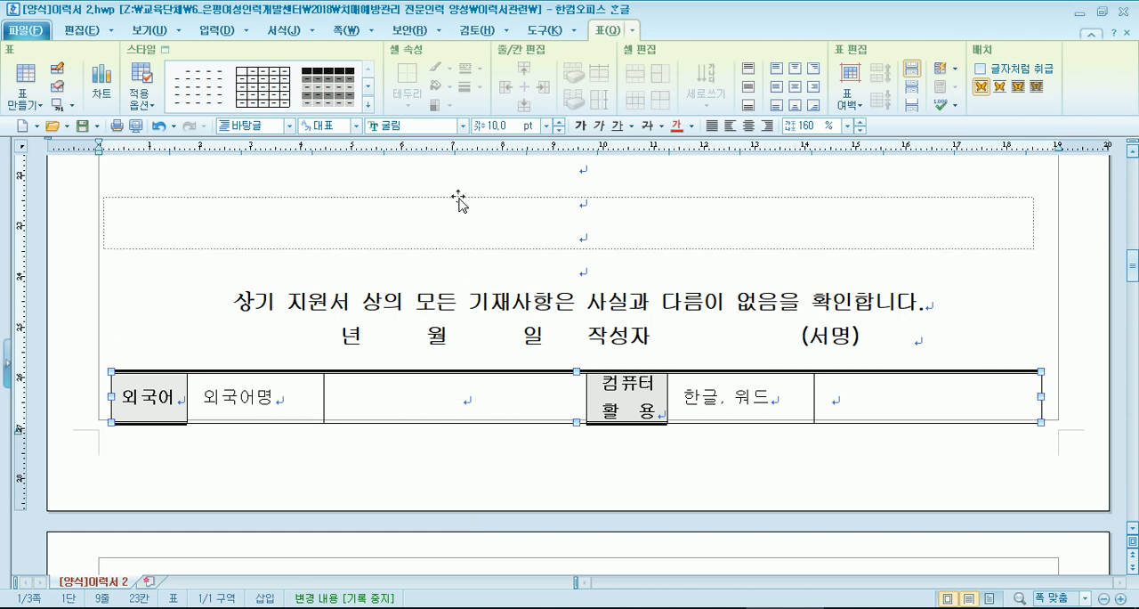
key("ctrl+z")
scroll(453, 320, "up", 5)
scroll(441, 442, "down", 10)
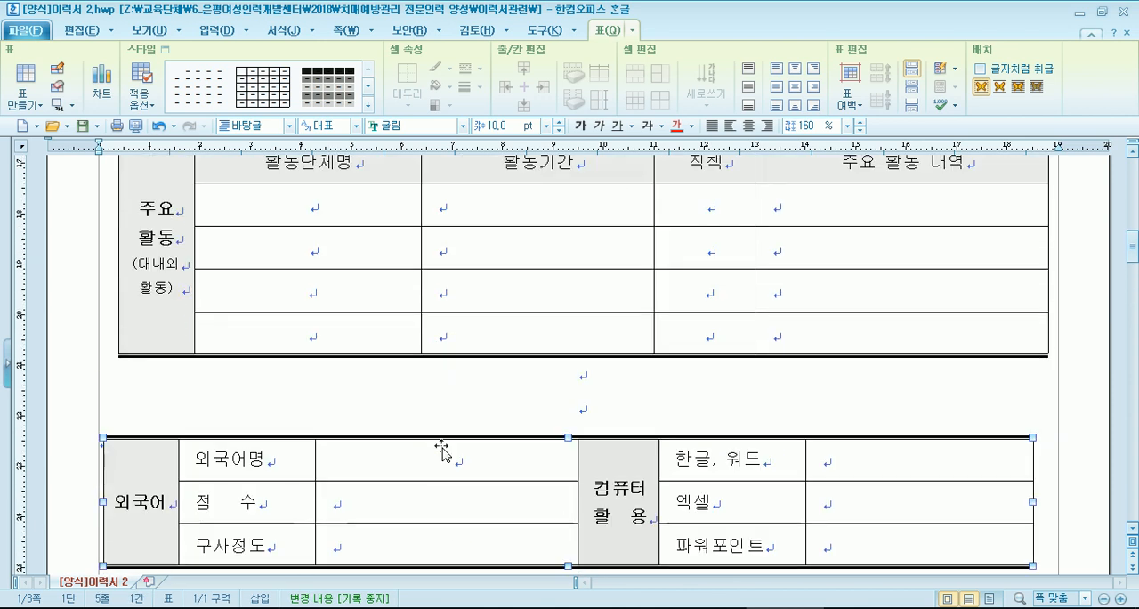
scroll(441, 445, "up", 3)
scroll(441, 446, "up", 5)
- Try to move the 외국어 table further down, past the page break
left_click(460, 331)
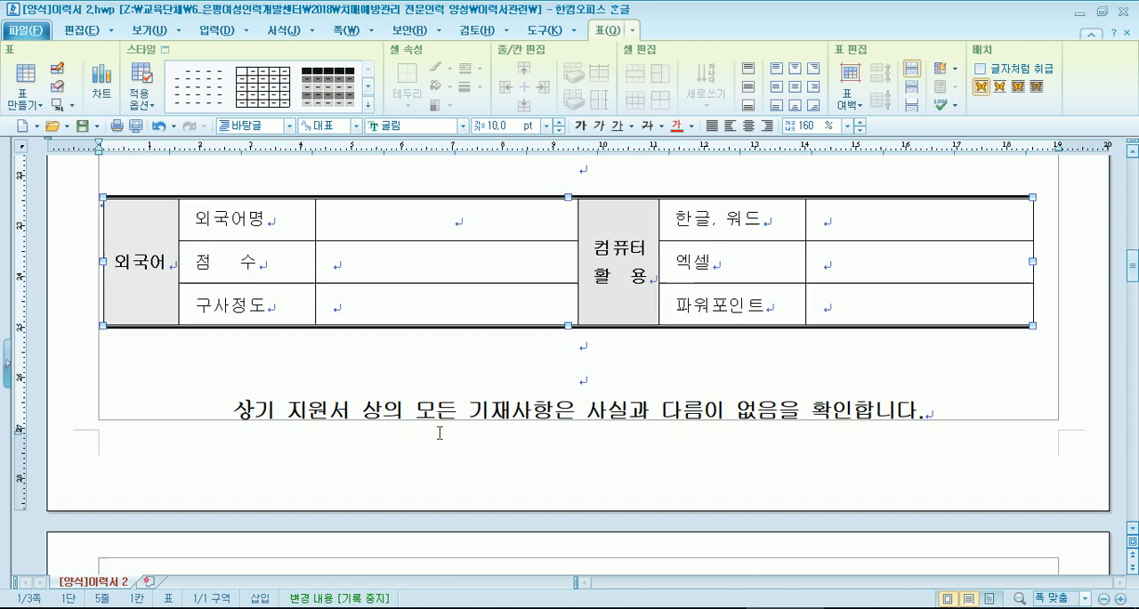
left_click_drag(465, 325, 485, 456)
scroll(507, 503, "up", 6)
scroll(503, 512, "up", 4)
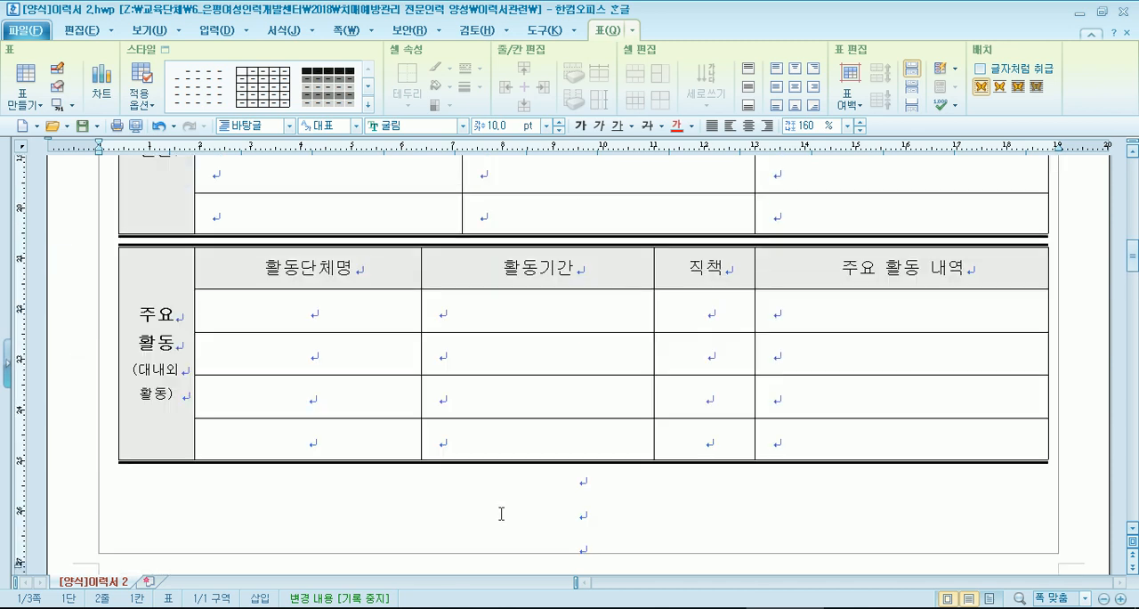
scroll(500, 515, "up", 5)
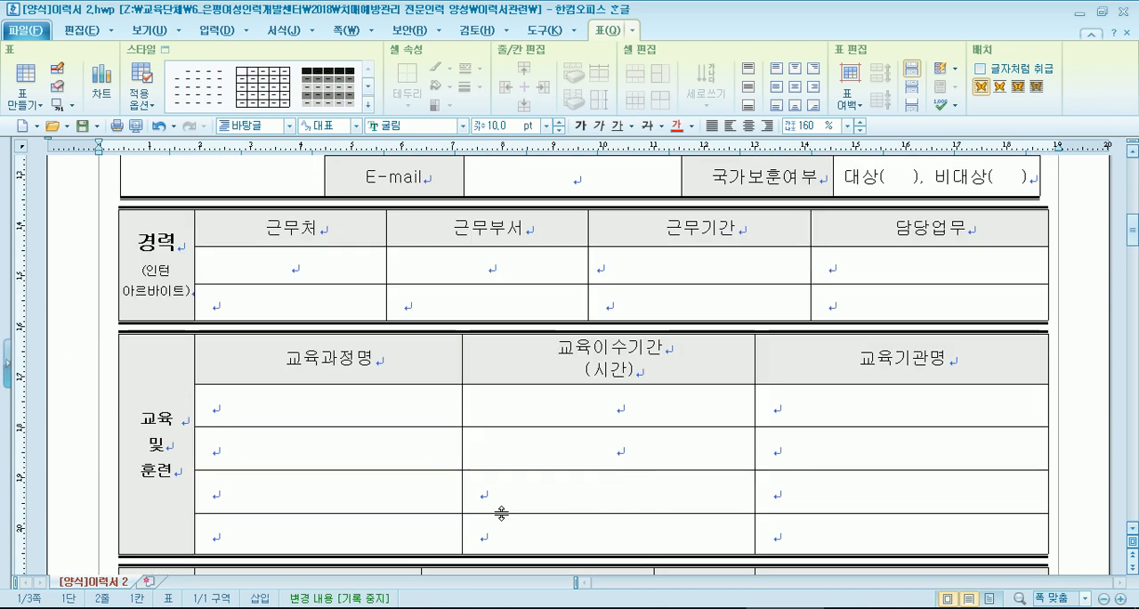
scroll(500, 514, "up", 12)
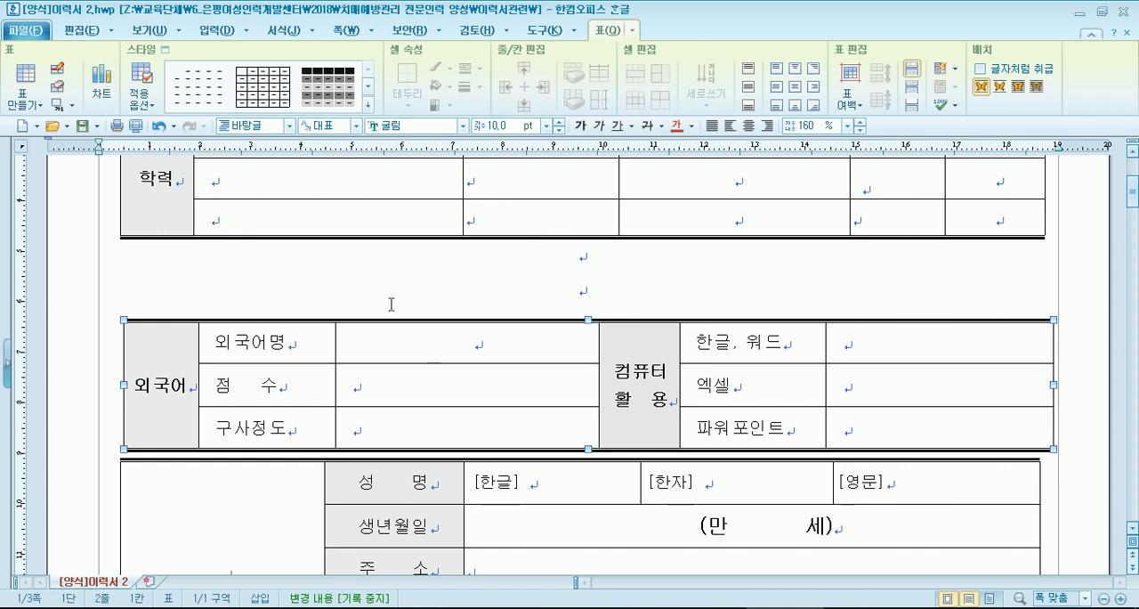
- Undo the moves of the 외국어 table and the height increase of the 교육 및 훈련 rows
left_click(160, 127)
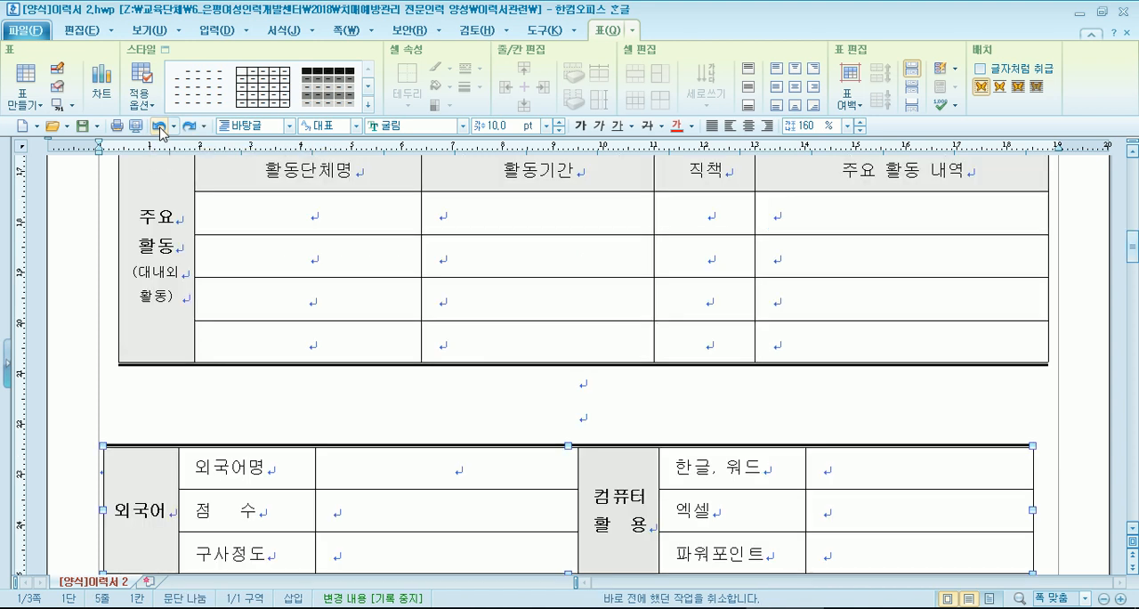
left_click(160, 127)
left_click(160, 127)
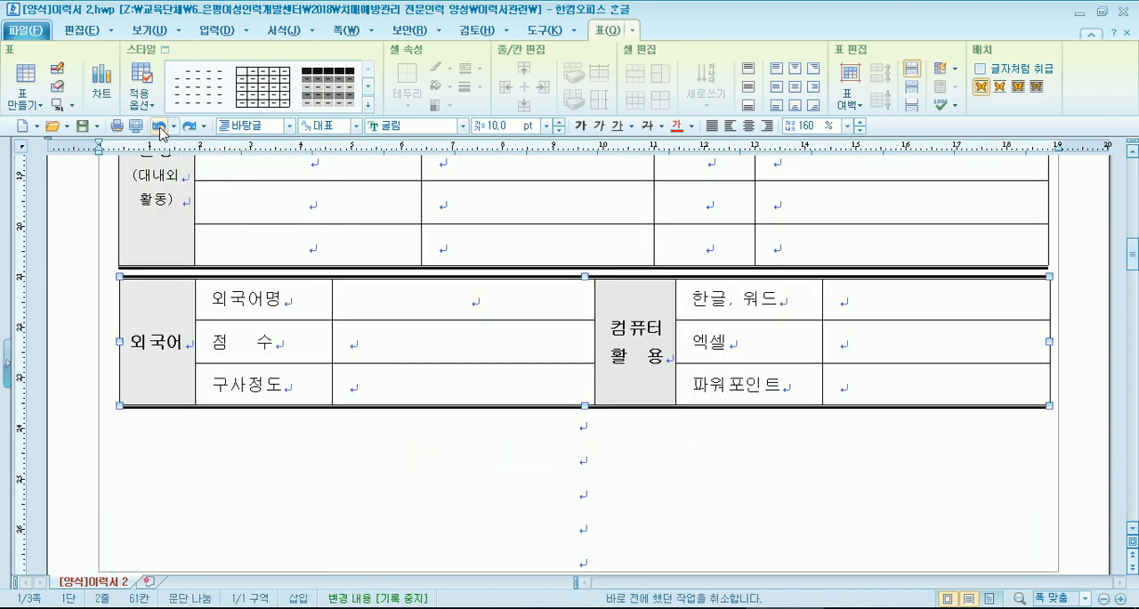
left_click(161, 128)
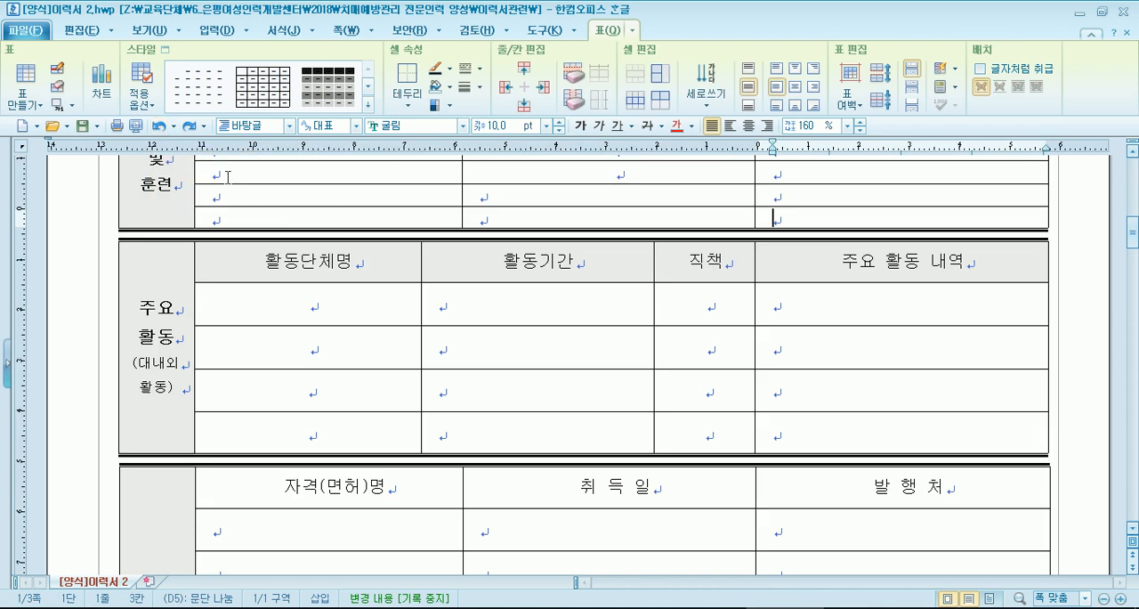
- Increase the height of the four blank rows in the 교육 및 훈련 table
scroll(241, 231, "down", 5)
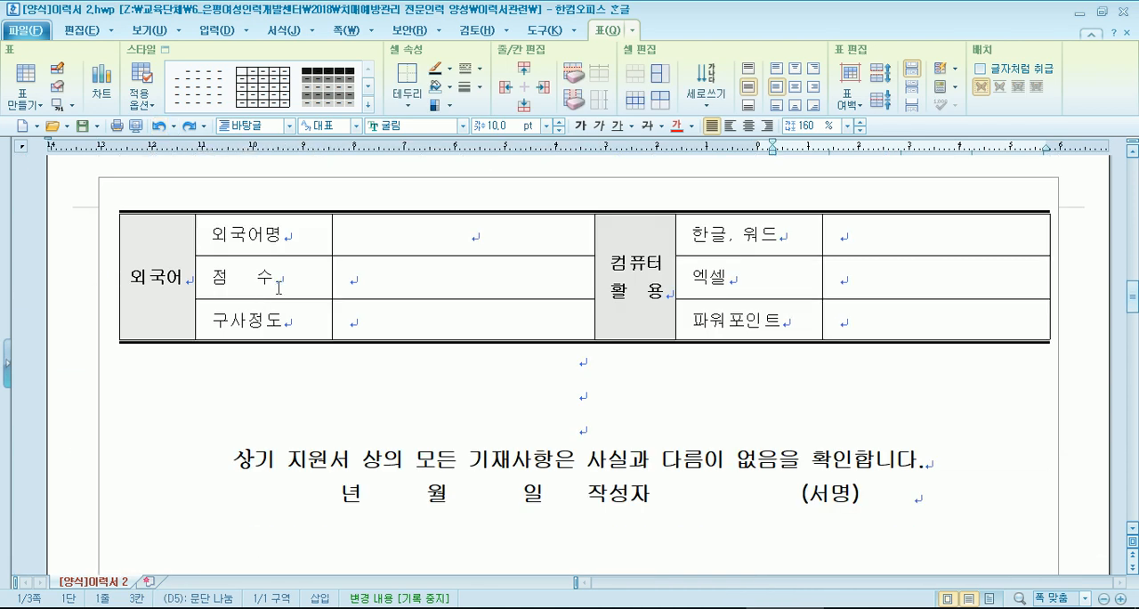
scroll(280, 289, "up", 8)
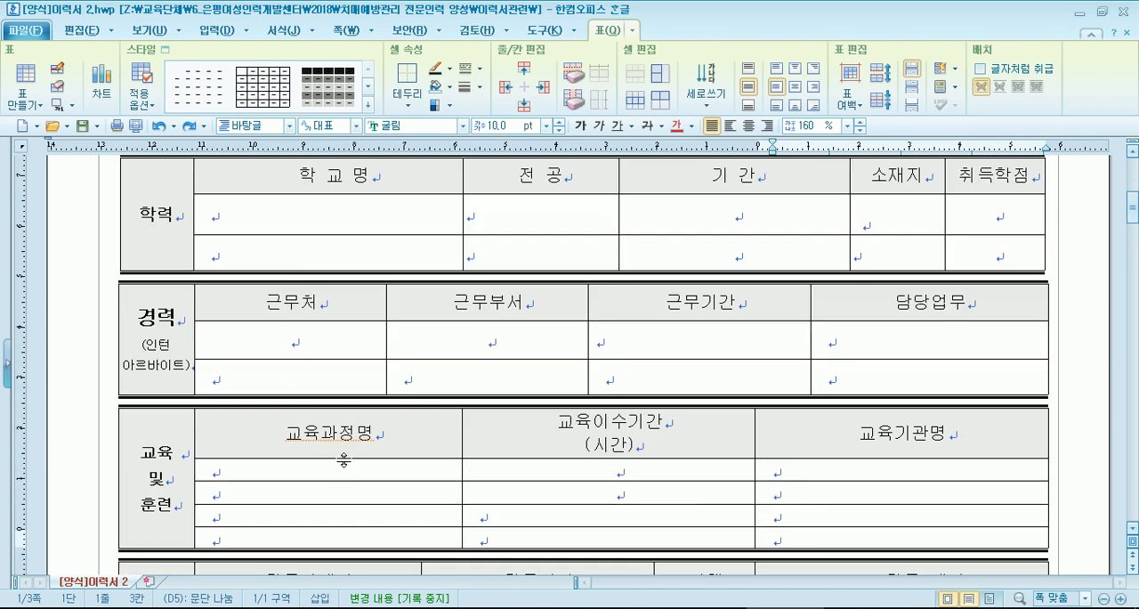
scroll(738, 503, "down", 1)
left_click_drag(488, 448, 496, 517)
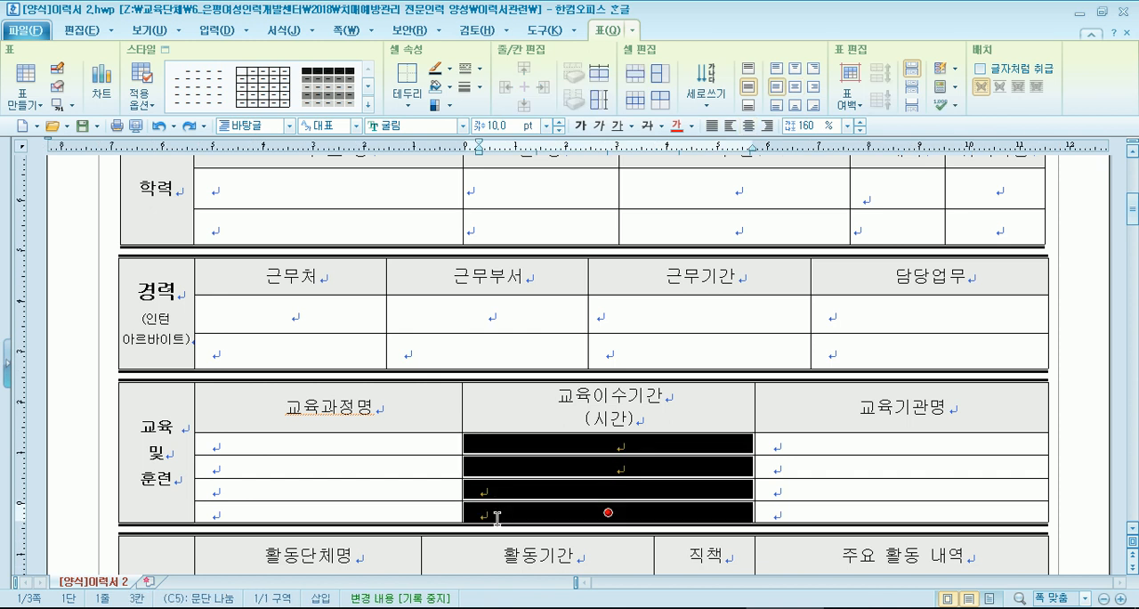
scroll(442, 449, "down", 5)
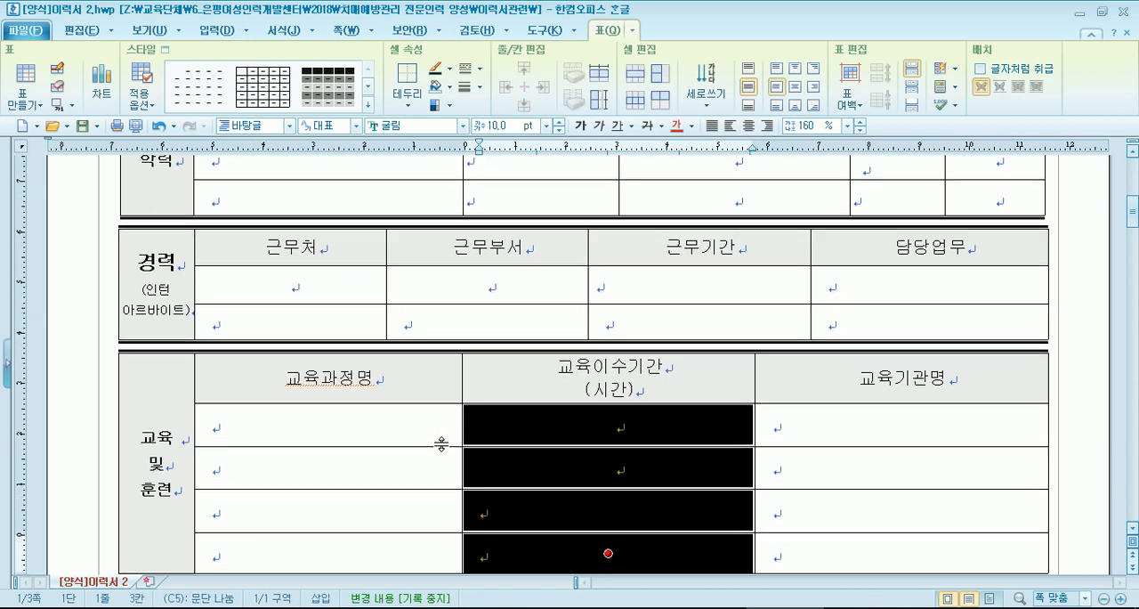
scroll(443, 464, "down", 2)
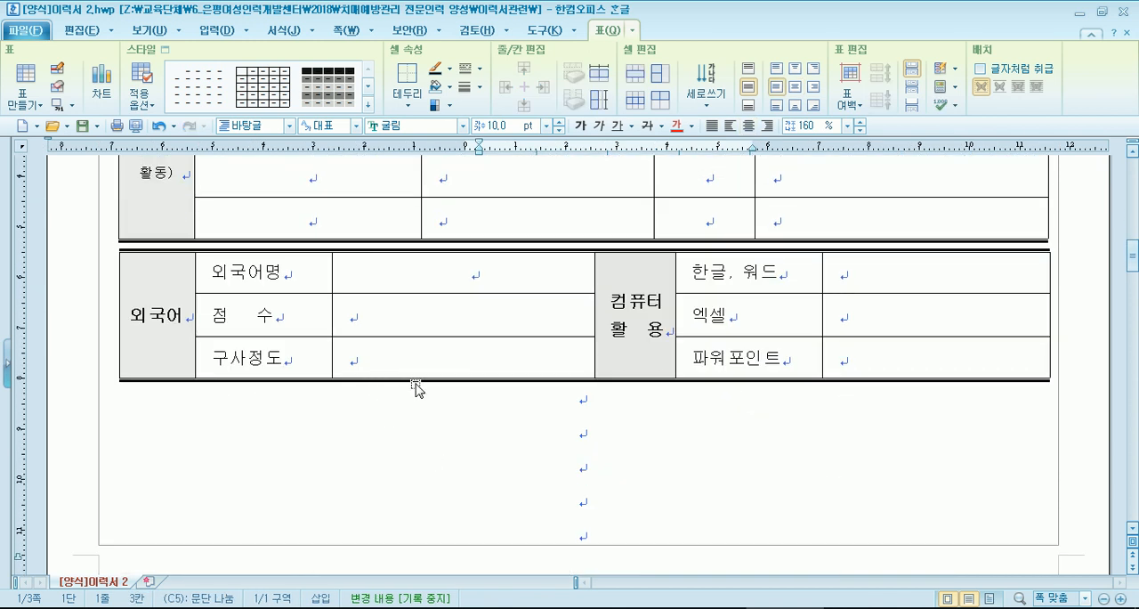
scroll(416, 389, "down", 1)
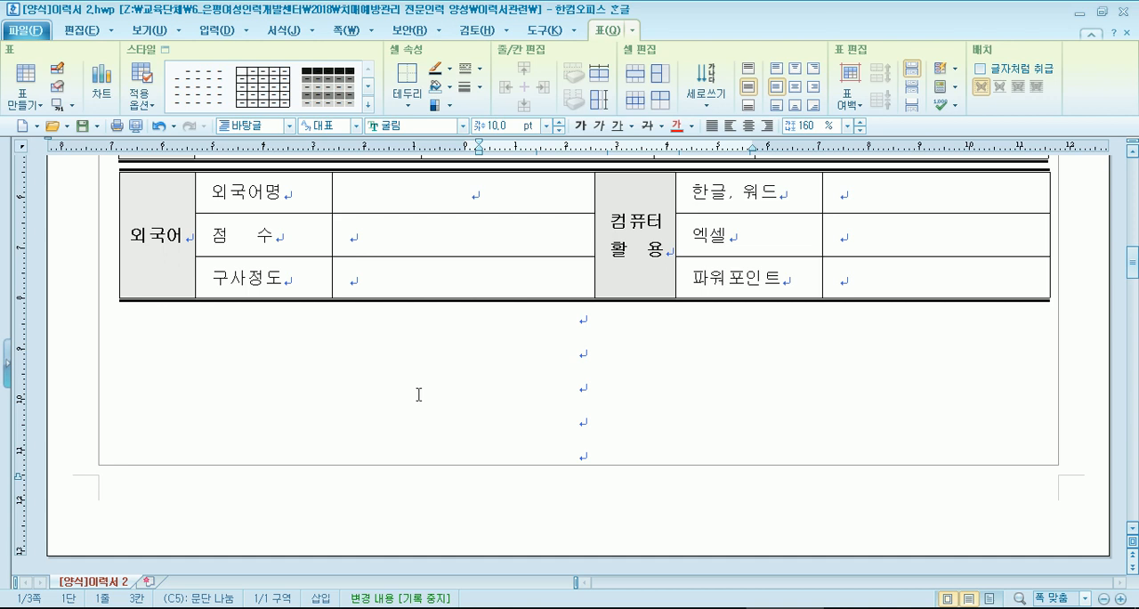
- Place the text cursor after 작성자 in the signature line below the closing confirmation statement
left_click(480, 398)
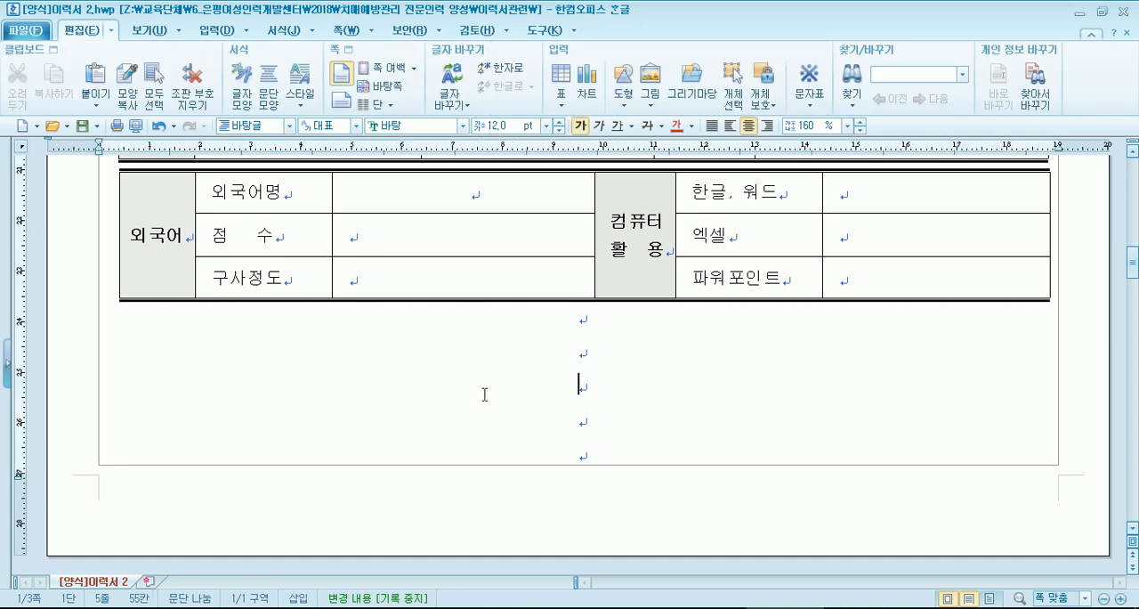
scroll(483, 394, "down", 6)
scroll(437, 325, "up", 6)
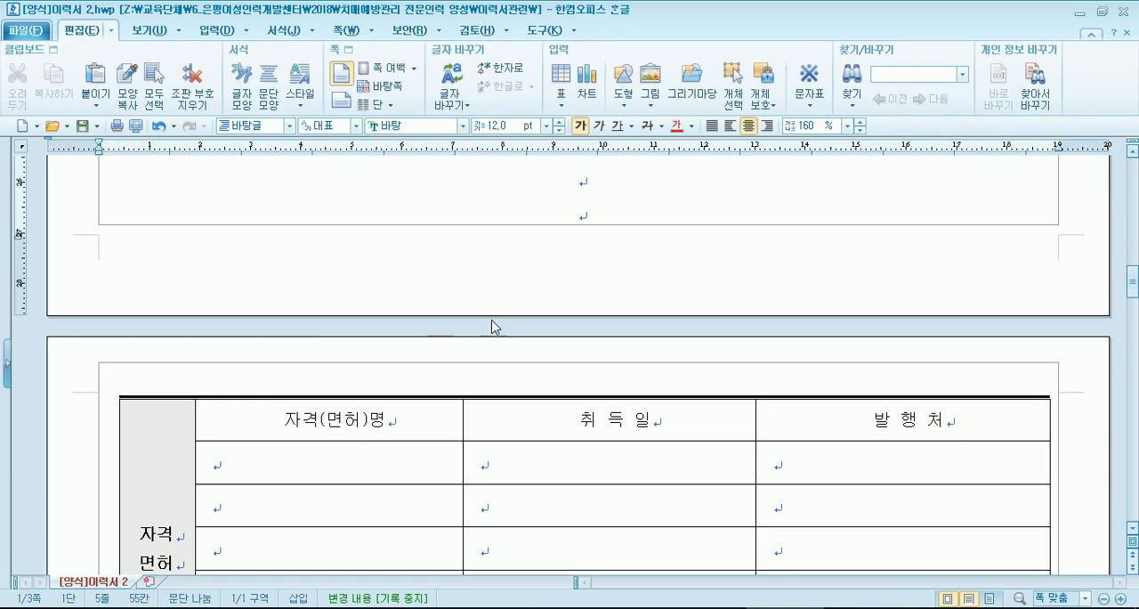
scroll(605, 374, "down", 6)
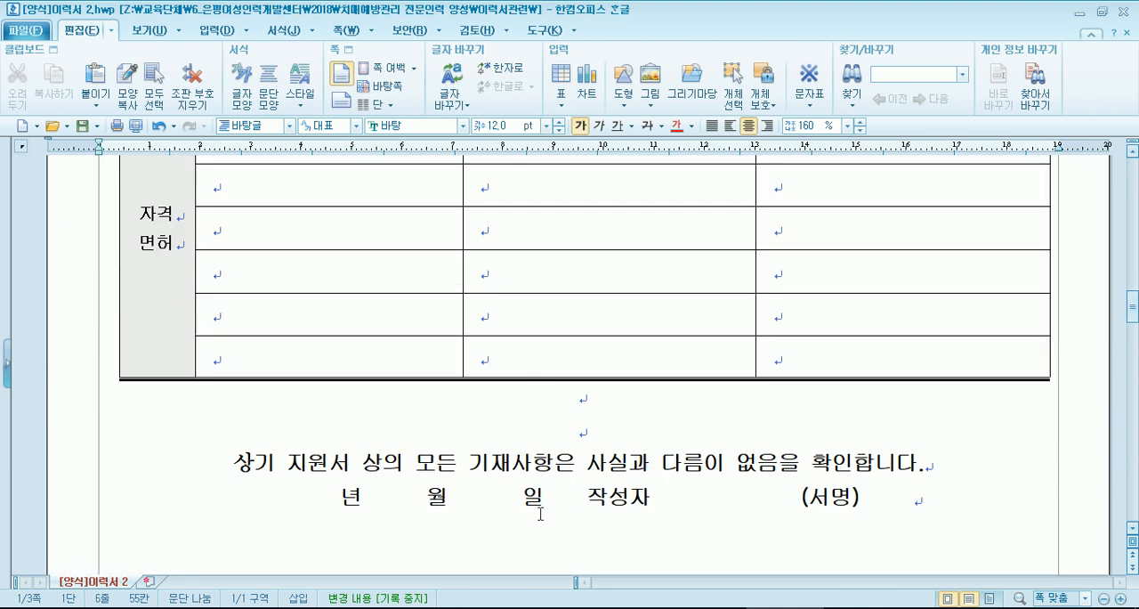
scroll(540, 514, "down", 3)
left_click(670, 336)
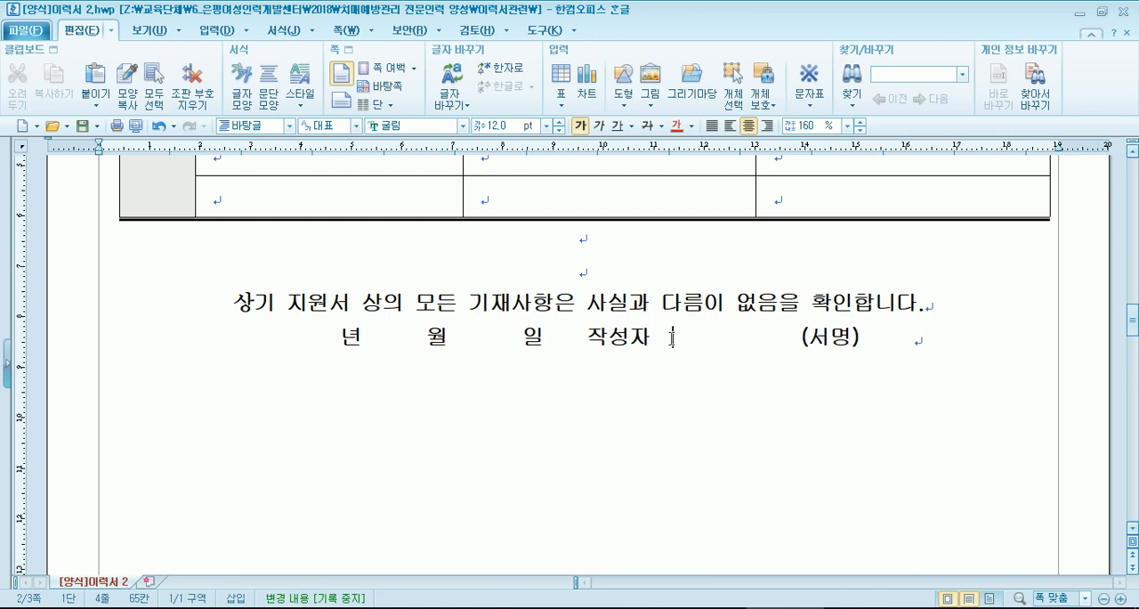
type("dlwdj")
key("BackSpace")
key("BackSpace")
key("BackSpace")
key("BackSpace")
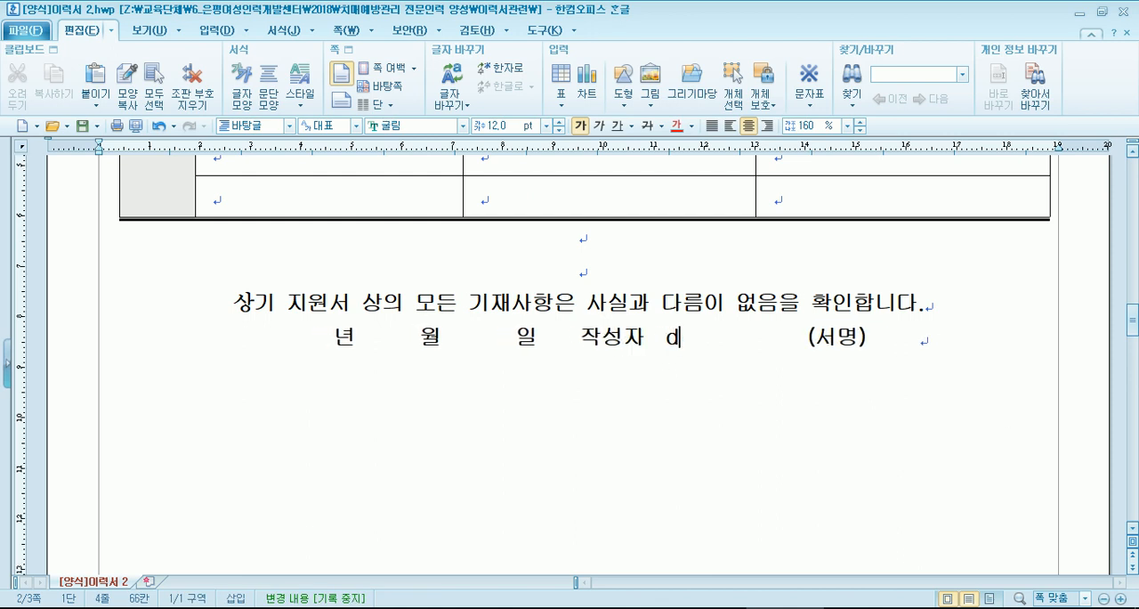
key("BackSpace")
- Enter the author's full name in Hangul after 작성자 in the signature line
key("Hangul")
type("ㅇ;")
key("BackSpace")
key("BackSpace")
type("ㅇ;ㅣ")
key("BackSpace")
key("BackSpace")
key("BackSpace")
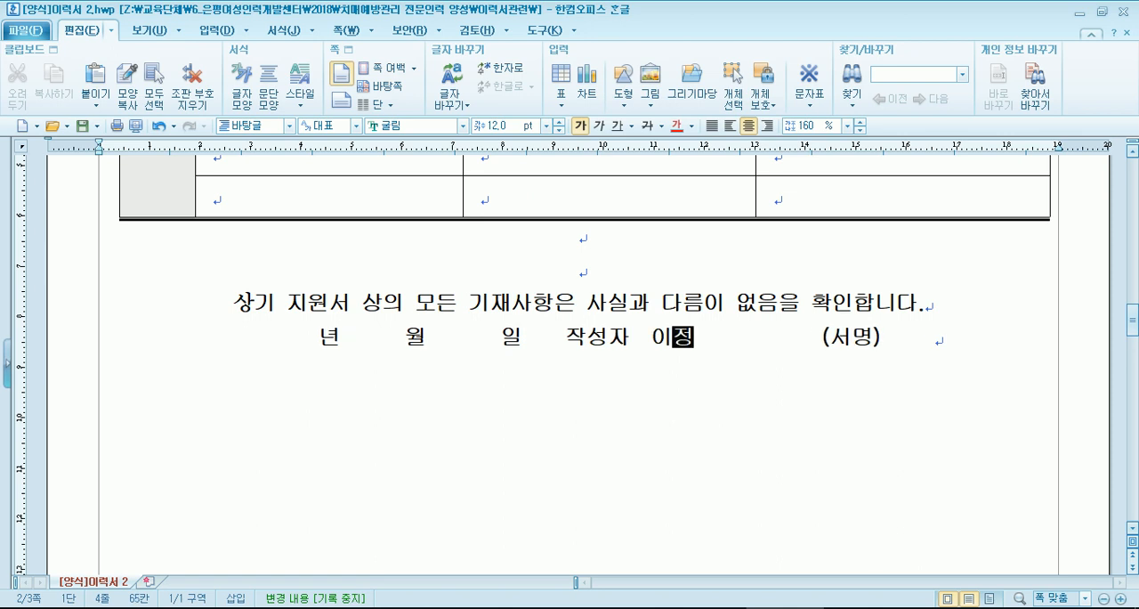
- Remove the extra spaces between the author's name and (서명), and enter the same name after 서명 inside the parentheses
key("Delete")
key("Delete")
key("Delete")
key("Delete")
key("Delete")
key("Delete")
key("Delete")
key("Delete")
key("Delete")
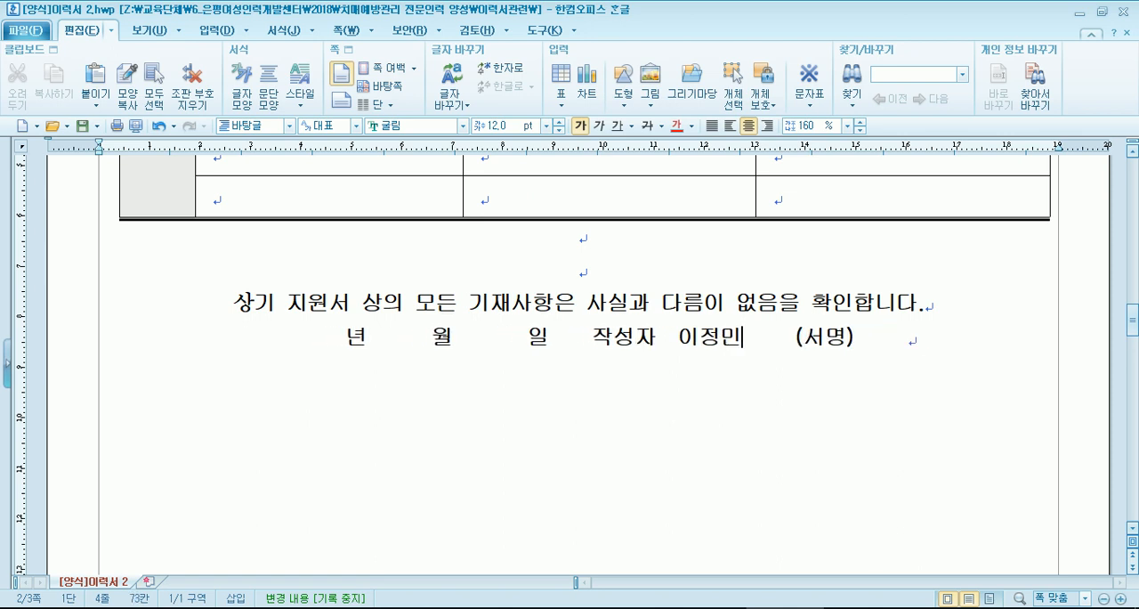
key("Delete")
key("Delete")
key("Delete")
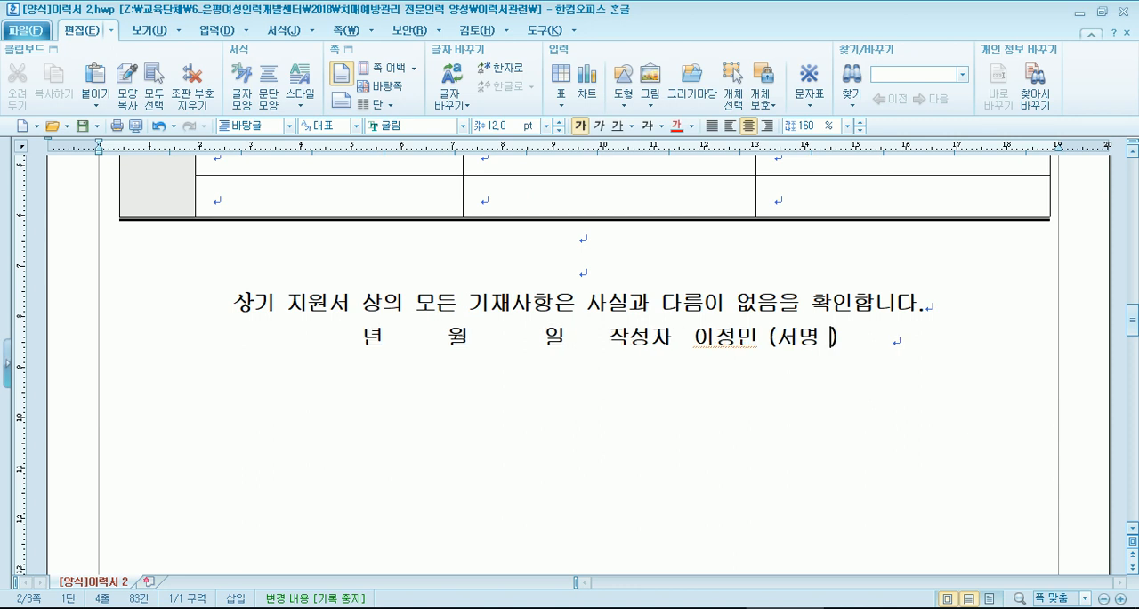
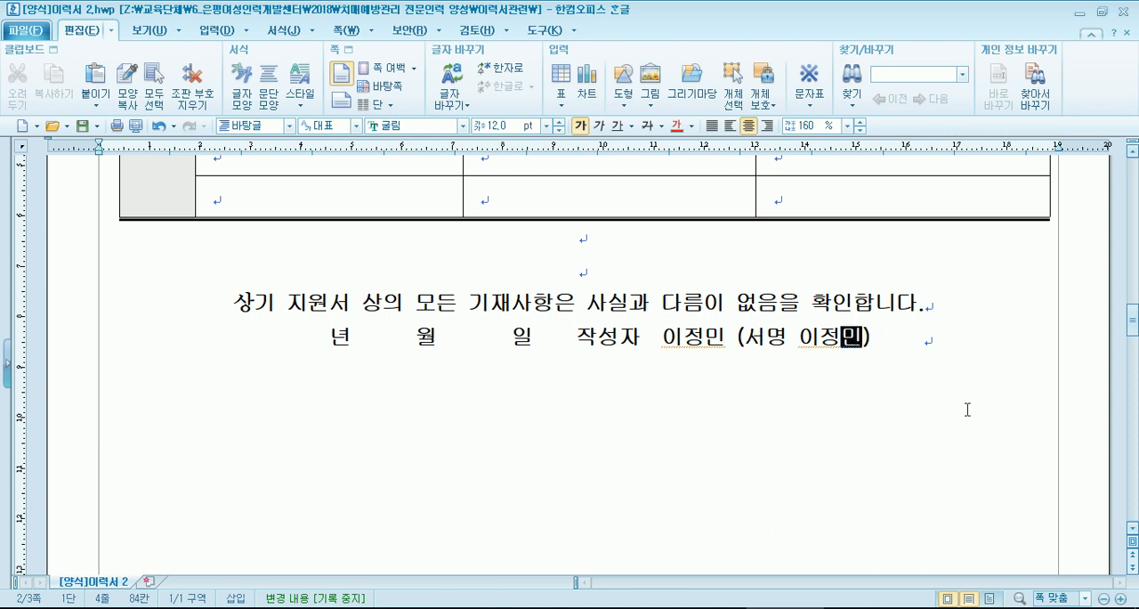
- Insert a space between each syllable of the author's name after 작성자
left_click(701, 336)
key("Left")
key("Right")
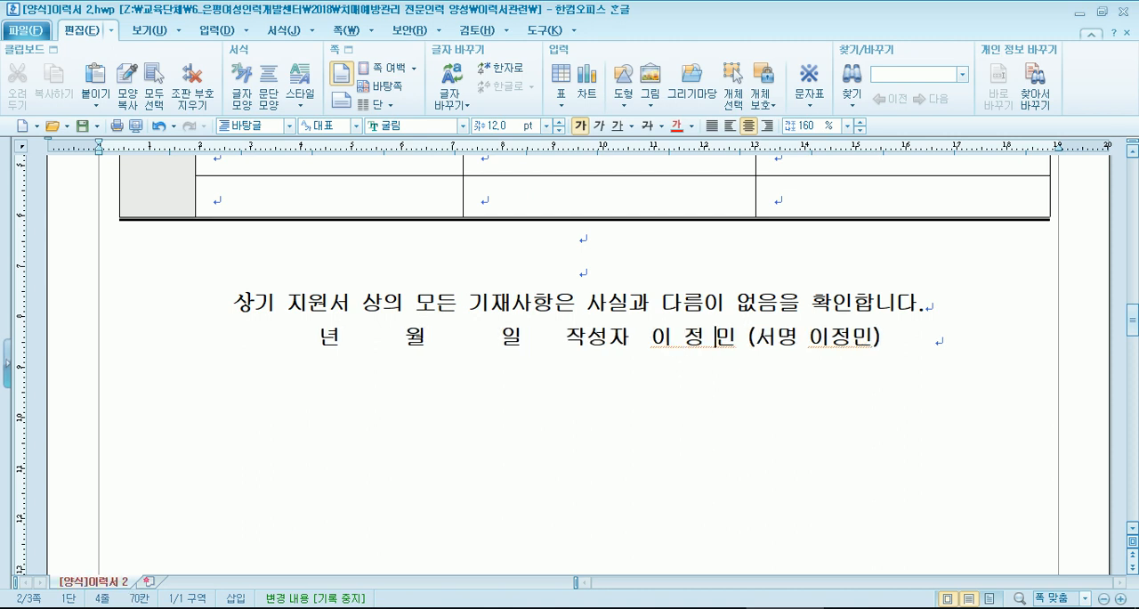
- Remove the spaces between the syllables of the author's name after 작성자 in the signature line
key("Left")
key("Left")
key("BackSpace")
key("Right")
key("Delete")
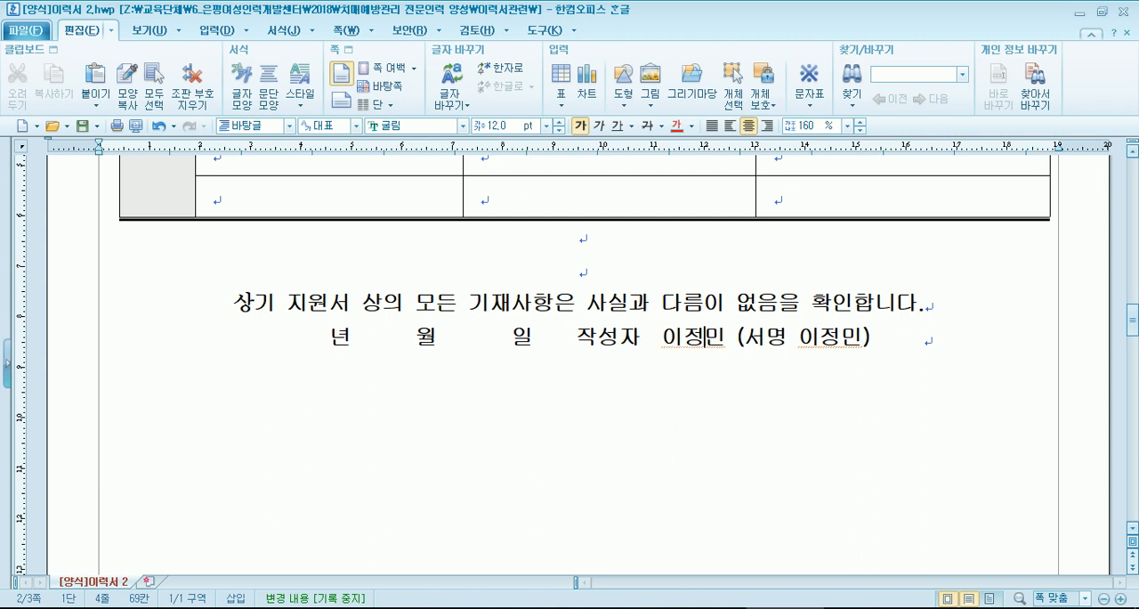
- Switch to [양식]이력서샘플 1.hwp and examine its 자격증/면허증, 교육 및 훈련 and closing sections
scroll(445, 343, "up", 3)
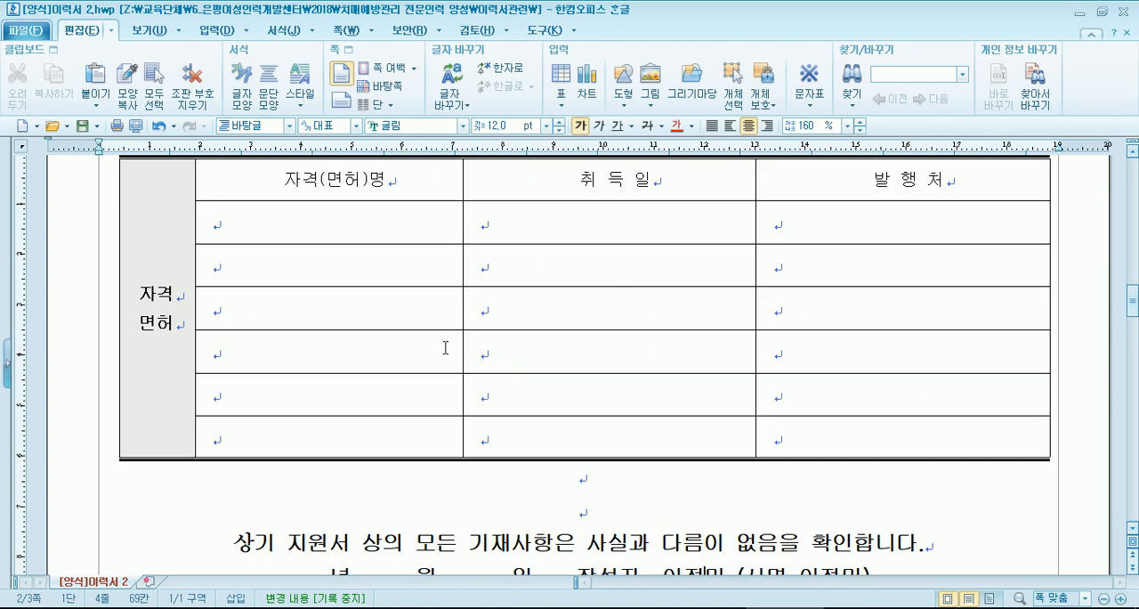
scroll(445, 348, "down", 1)
left_click(862, 608)
scroll(216, 311, "down", 3)
scroll(255, 331, "down", 5)
scroll(261, 333, "up", 2)
left_click(584, 301)
scroll(584, 303, "down", 3)
scroll(584, 302, "up", 4)
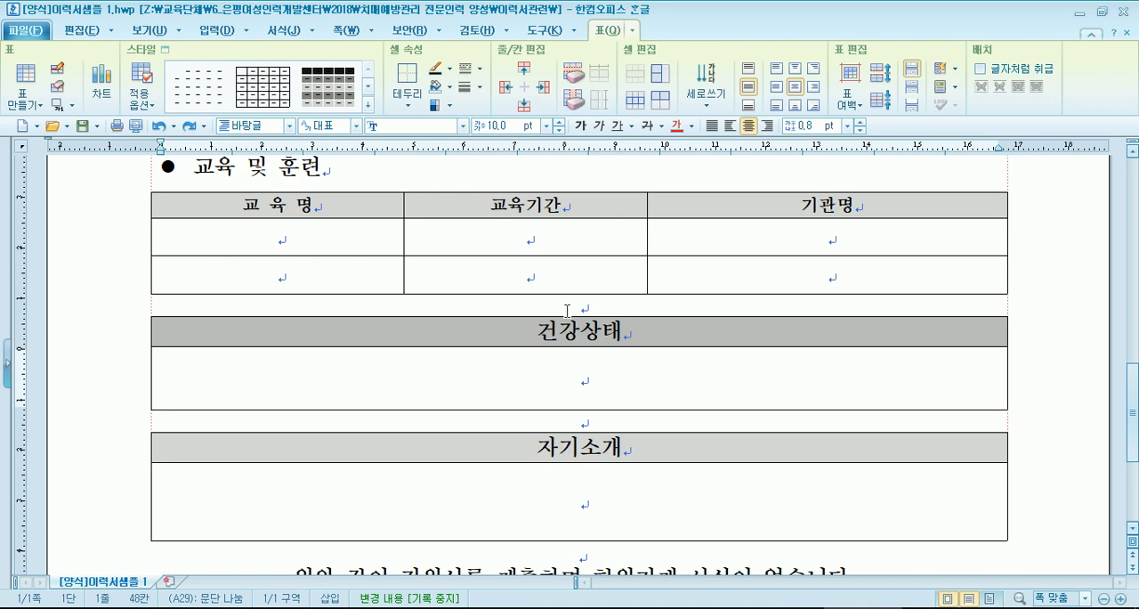
scroll(360, 291, "up", 2)
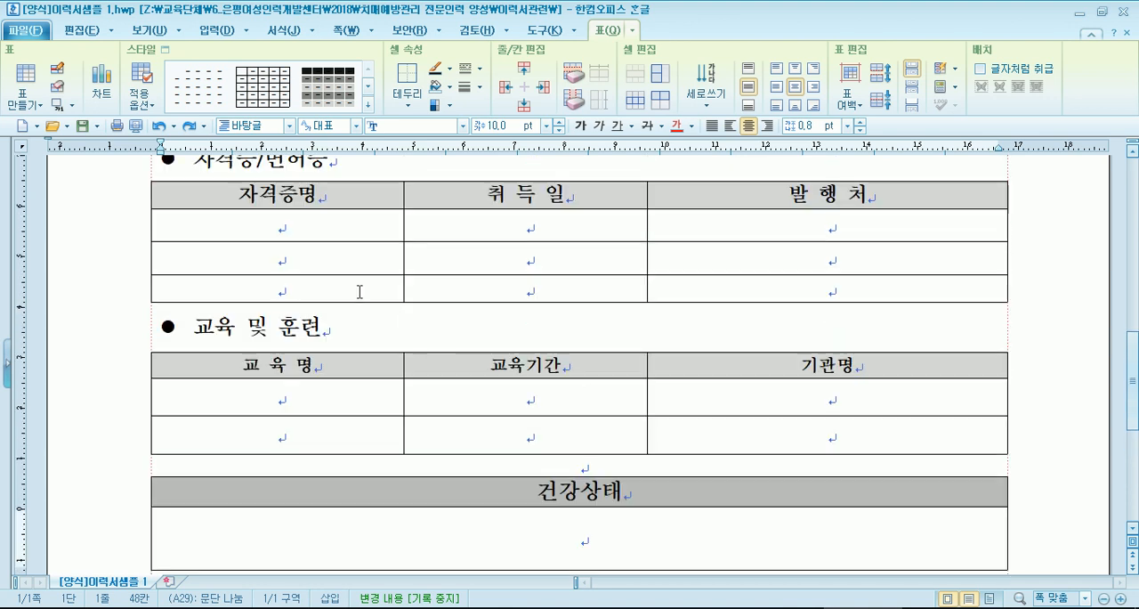
- Return to [양식]이력서 2.hwp and check the author's name after 작성자 and inside the 서명 parentheses
left_click(783, 608)
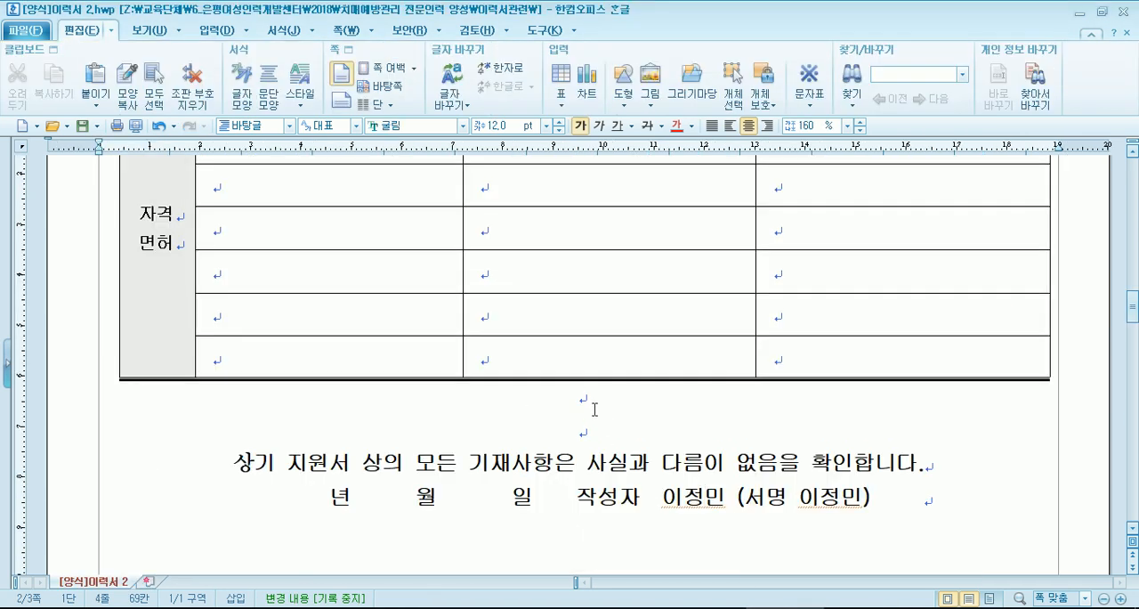
scroll(594, 409, "down", 1)
left_click_drag(663, 416, 734, 414)
left_click_drag(819, 415, 852, 414)
left_click(817, 419)
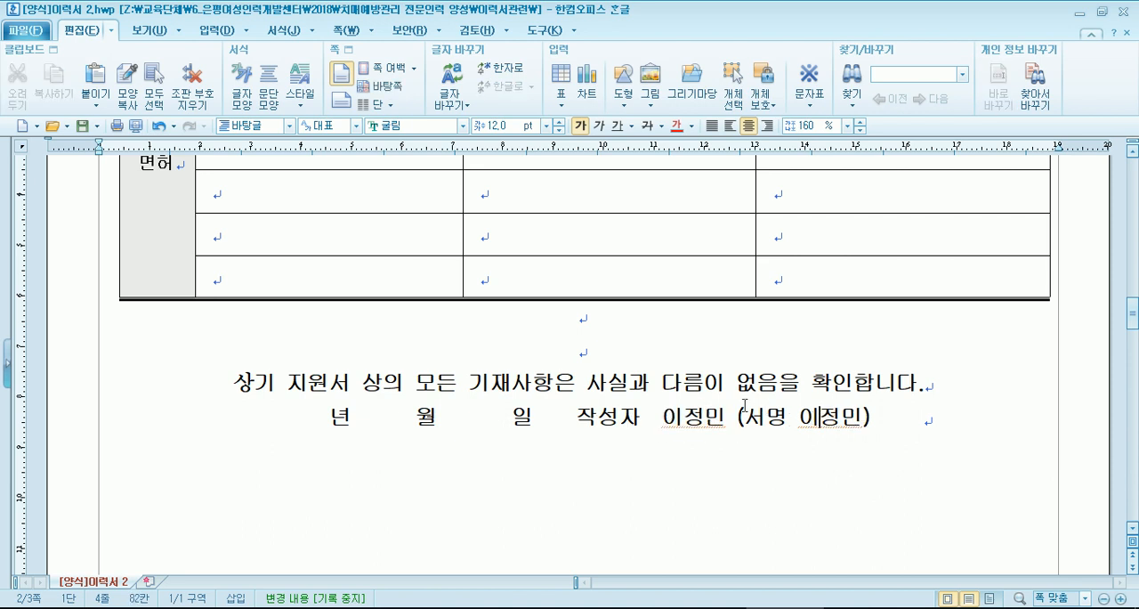
- Switch to the file explorer, open (양식)강사인사카드.hwp from the 이력서관련 folder, and look over its form table
key("alt+Tab")
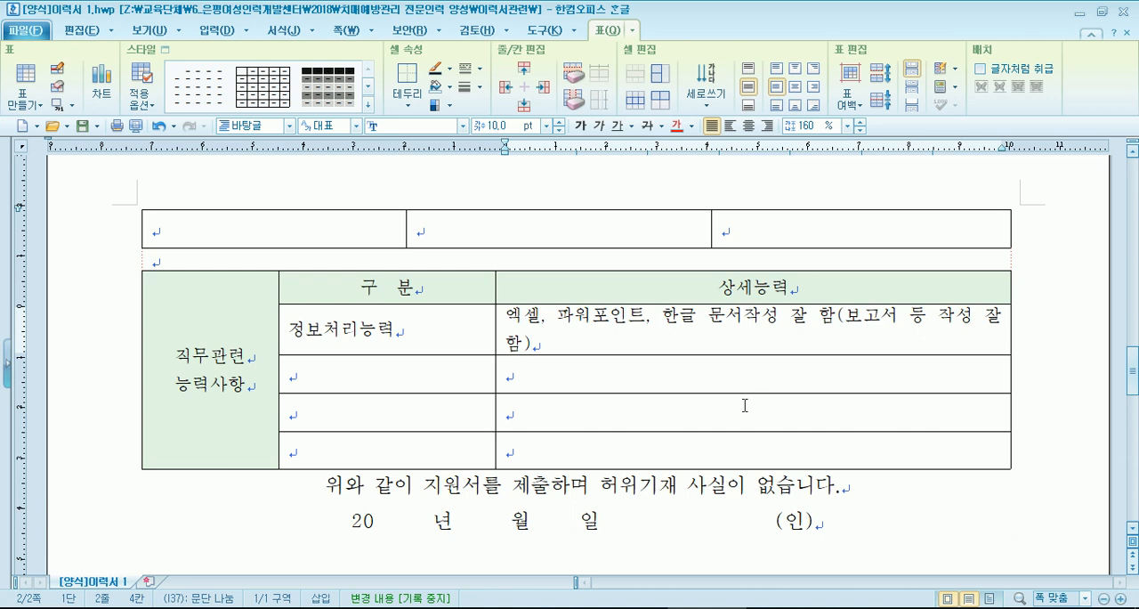
key("alt+Tab")
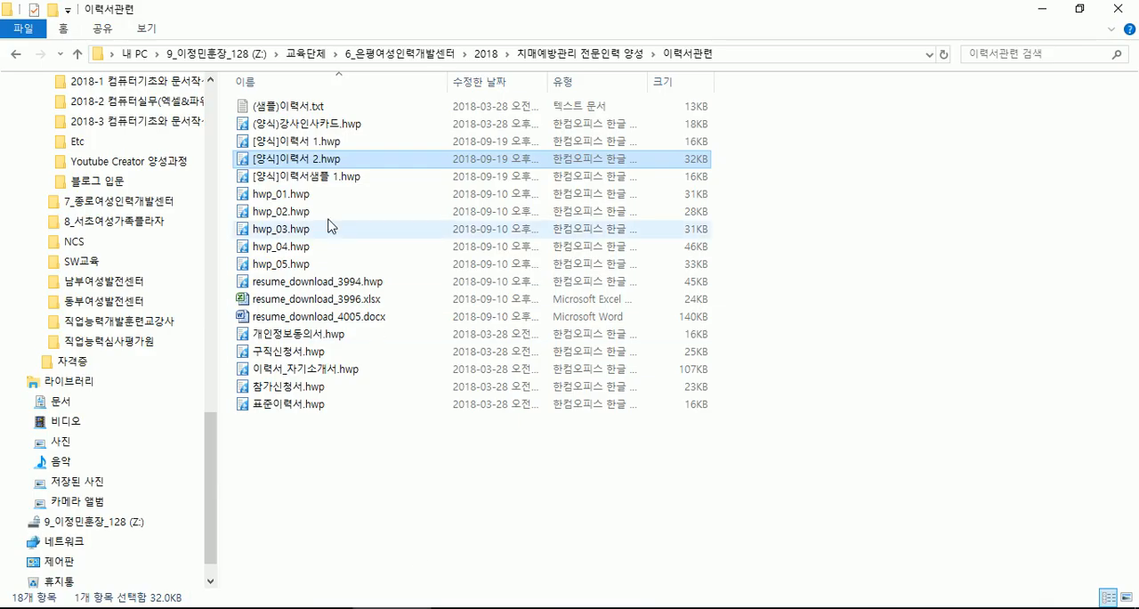
mouse_move(300, 133)
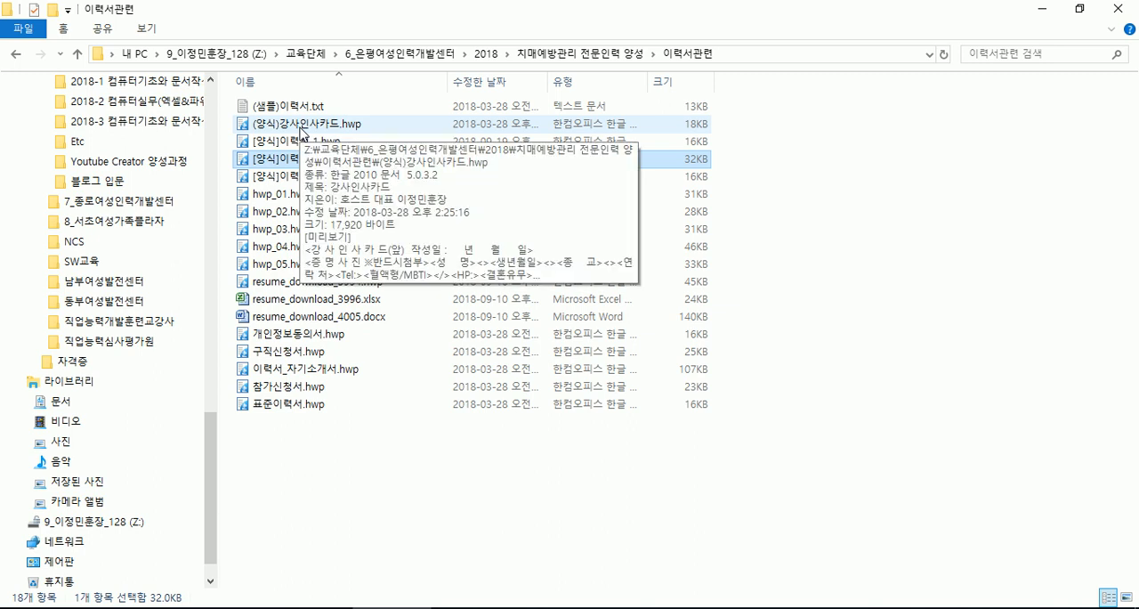
double_click(301, 129)
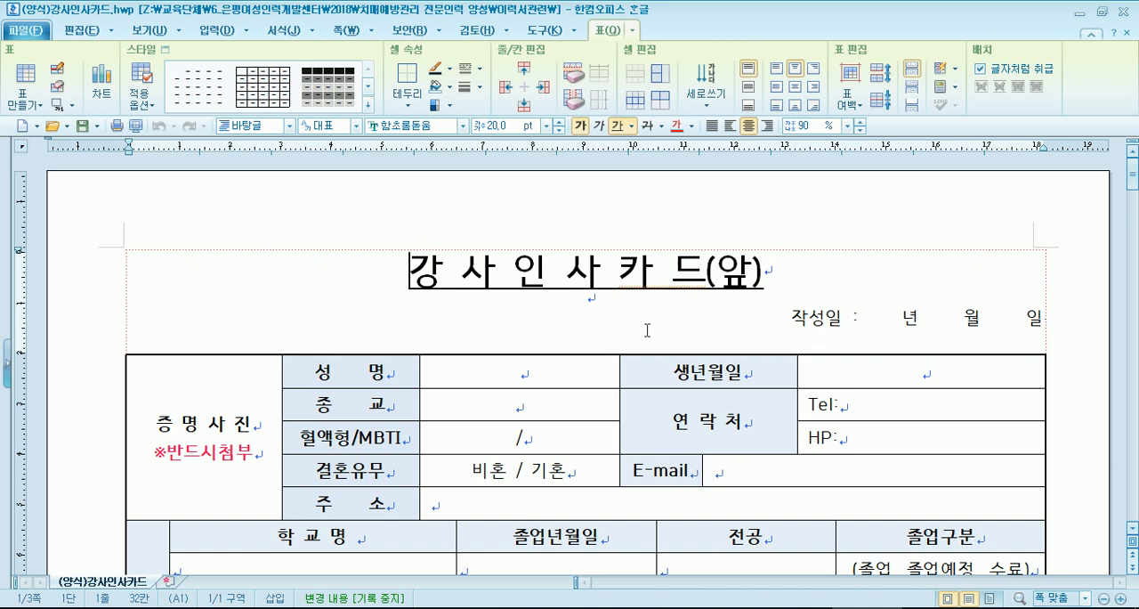
scroll(645, 329, "down", 5)
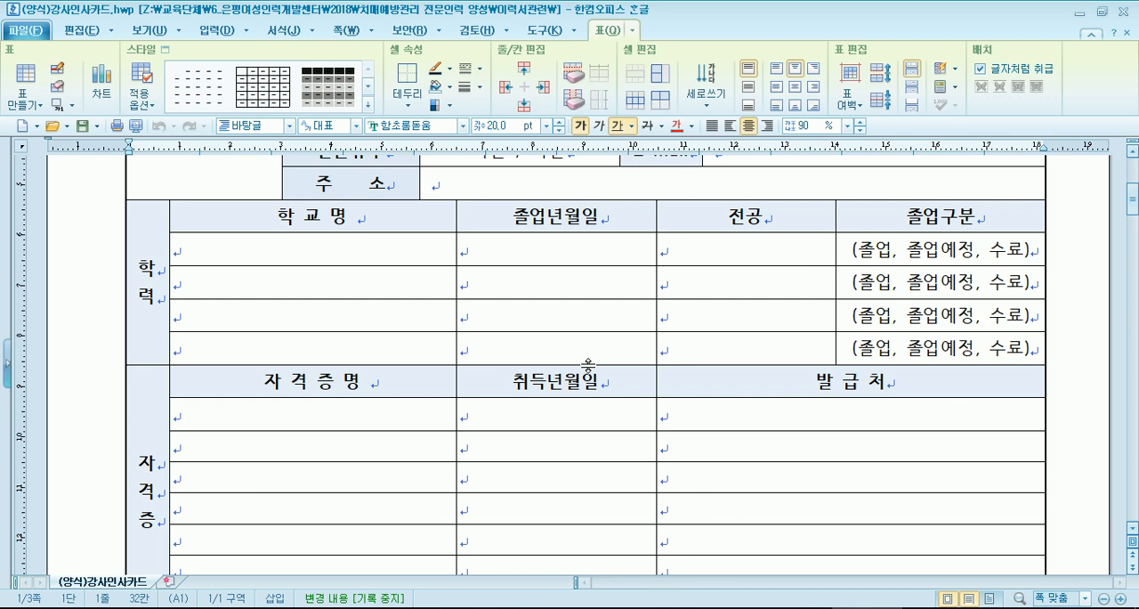
scroll(587, 364, "up", 3)
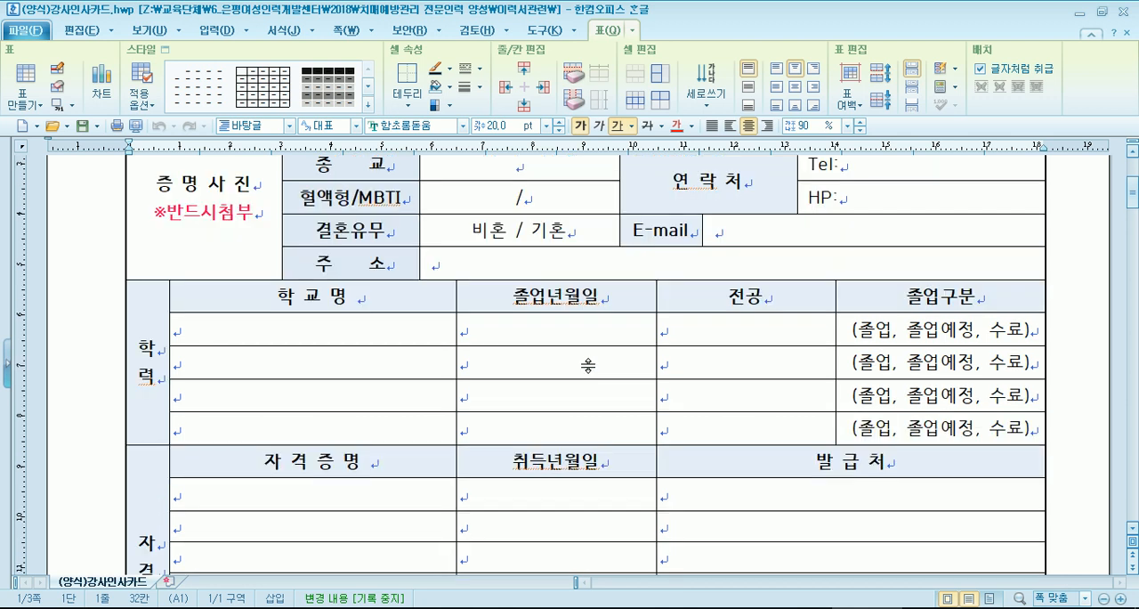
left_click(589, 352)
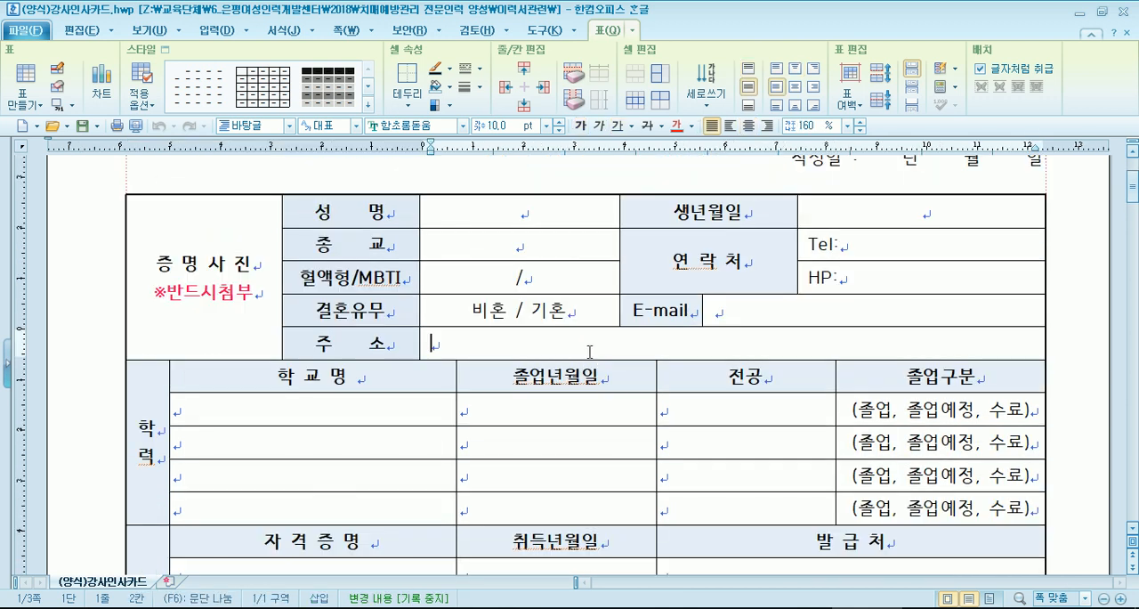
- Insert the picture 571U5896(편집)_증명.jpg in front of the 증명사진 placeholder text in the photo cell
left_click_drag(142, 264, 264, 317)
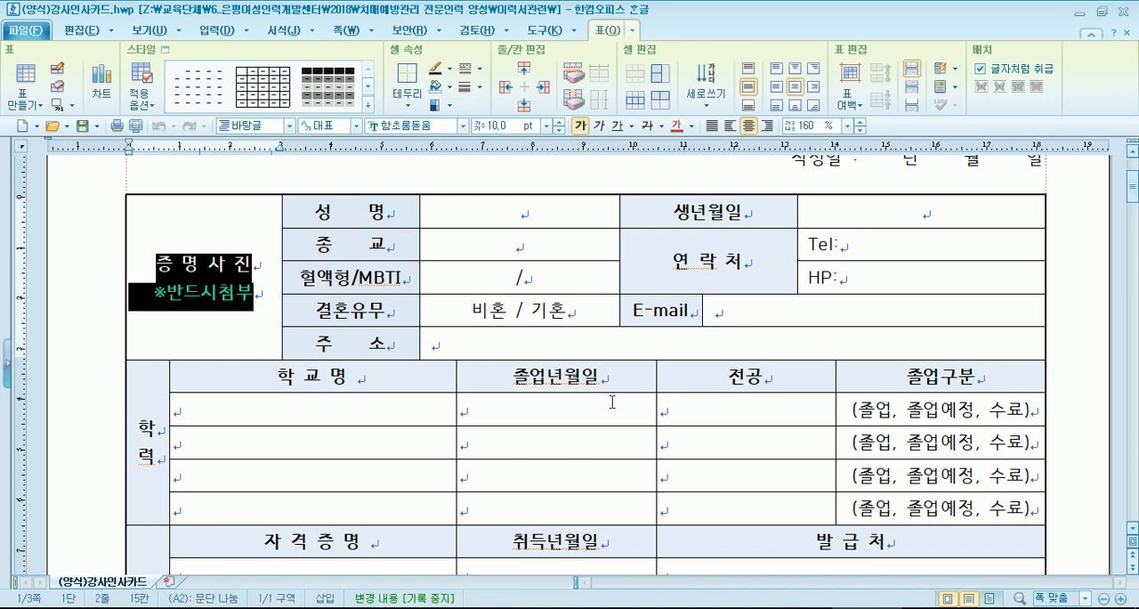
left_click(256, 330)
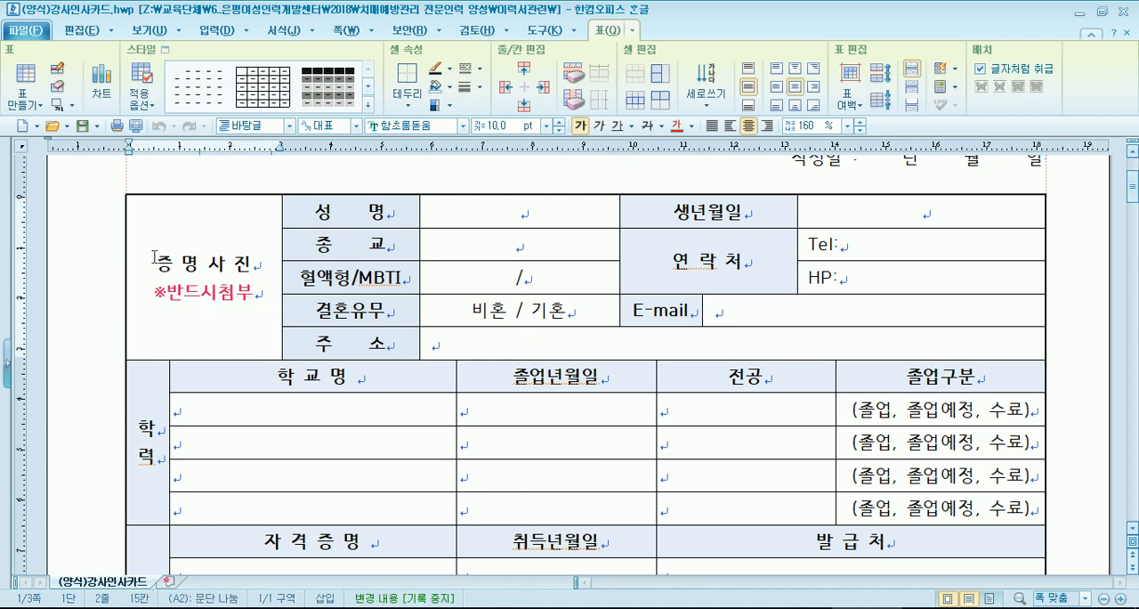
left_click_drag(153, 258, 265, 300)
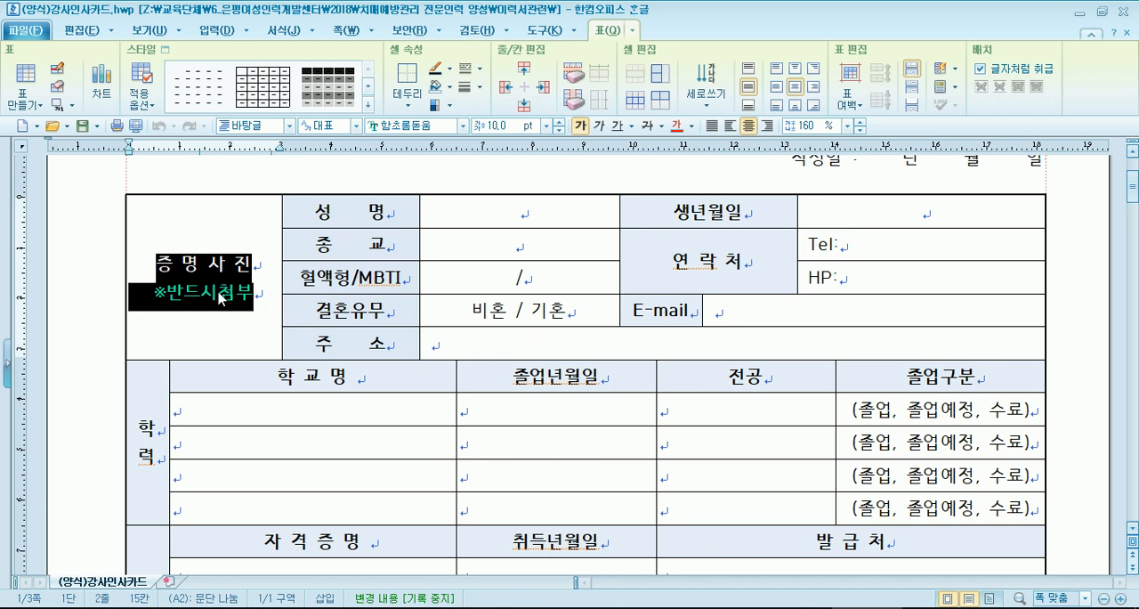
left_click(155, 263)
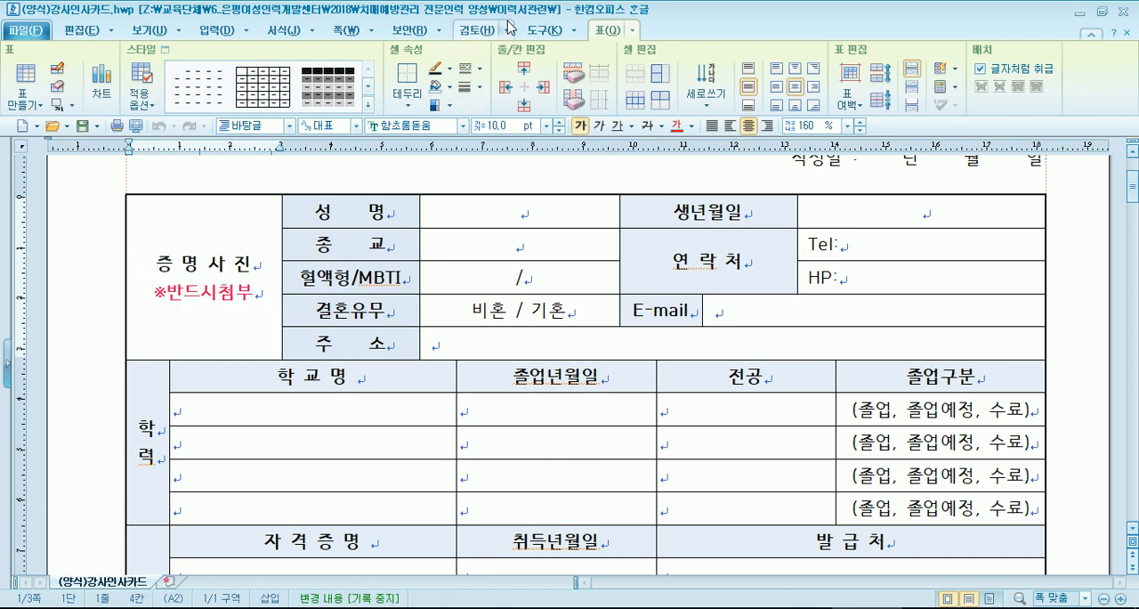
left_click(216, 30)
left_click(265, 103)
left_click(708, 354)
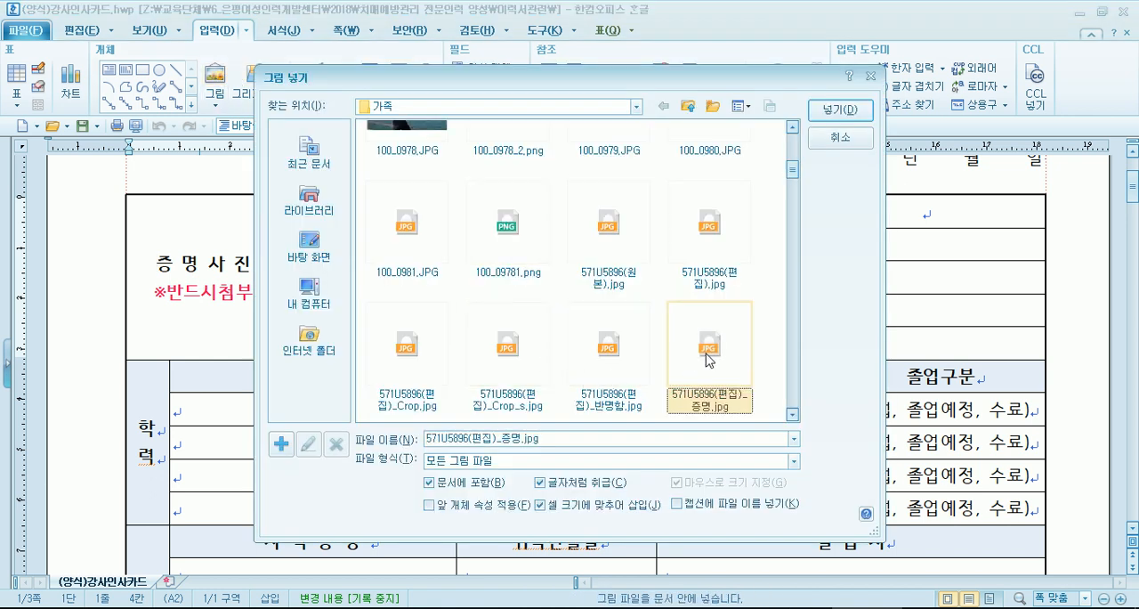
left_click(837, 110)
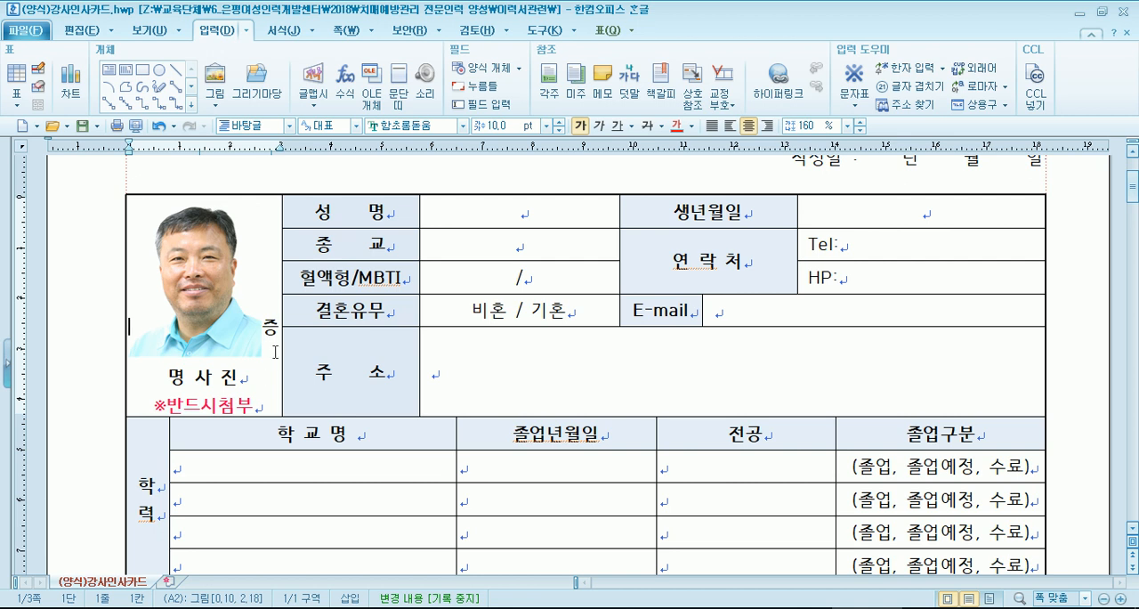
- Delete the 증명사진 and ※반드시첨부 placeholder text from the photo cell
left_click(275, 327)
key("BackSpace")
key("Delete")
key("Delete")
key("Delete")
key("Delete")
key("Delete")
key("Delete")
key("Delete")
key("Delete")
key("Delete")
key("Delete")
key("Delete")
key("Delete")
key("Delete")
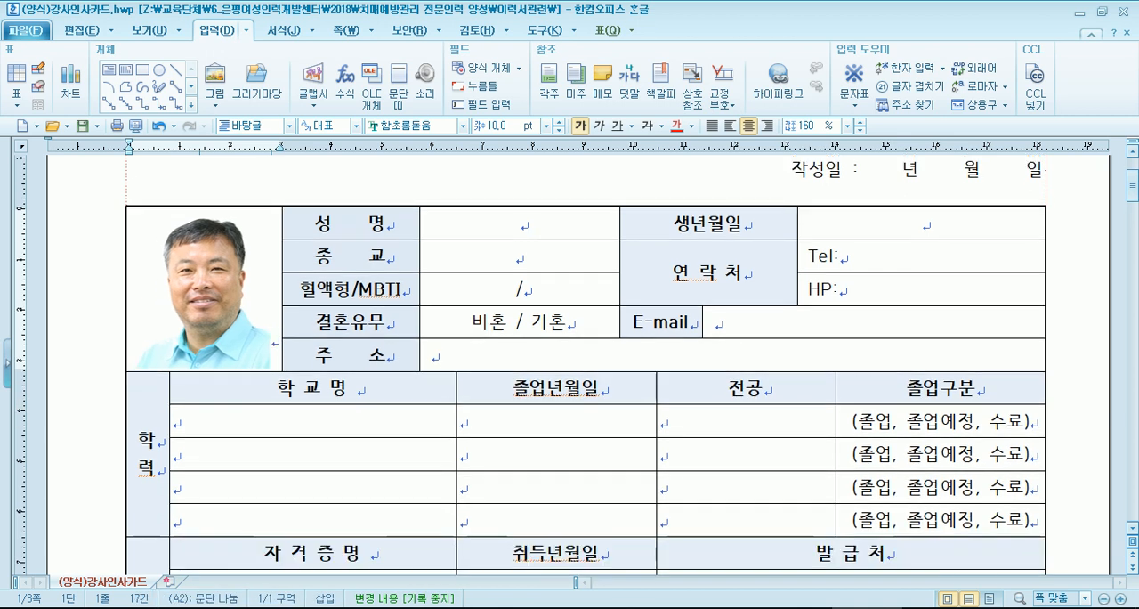
- Delete the photo from its cell and insert 571U5896(편집)_증명.jpg again into the empty cell, fitted to the cell size
left_click(235, 315)
key("Delete")
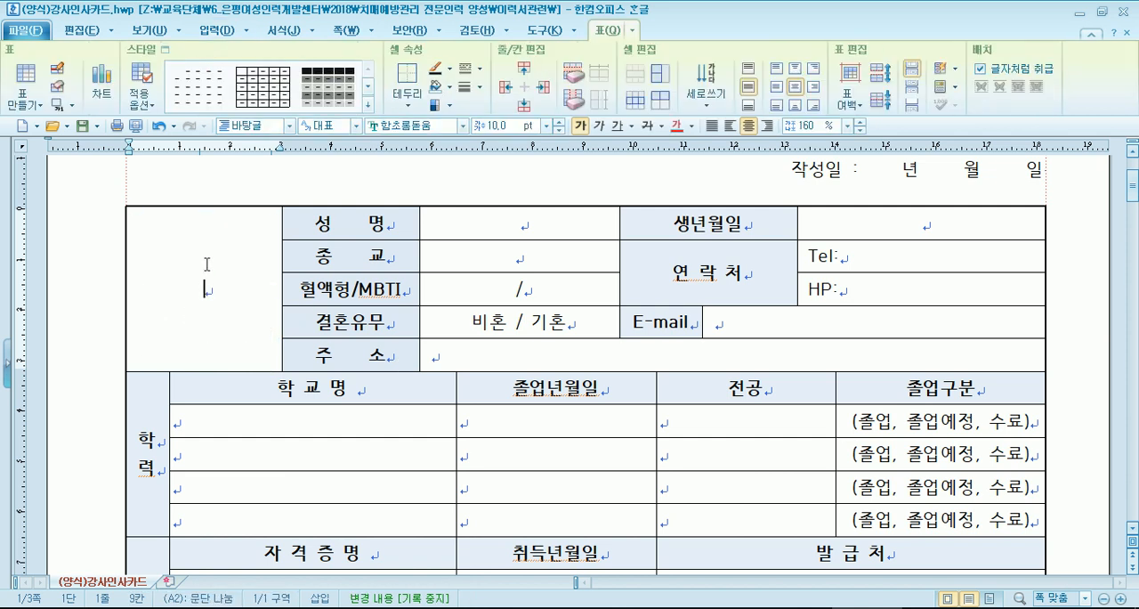
left_click(215, 29)
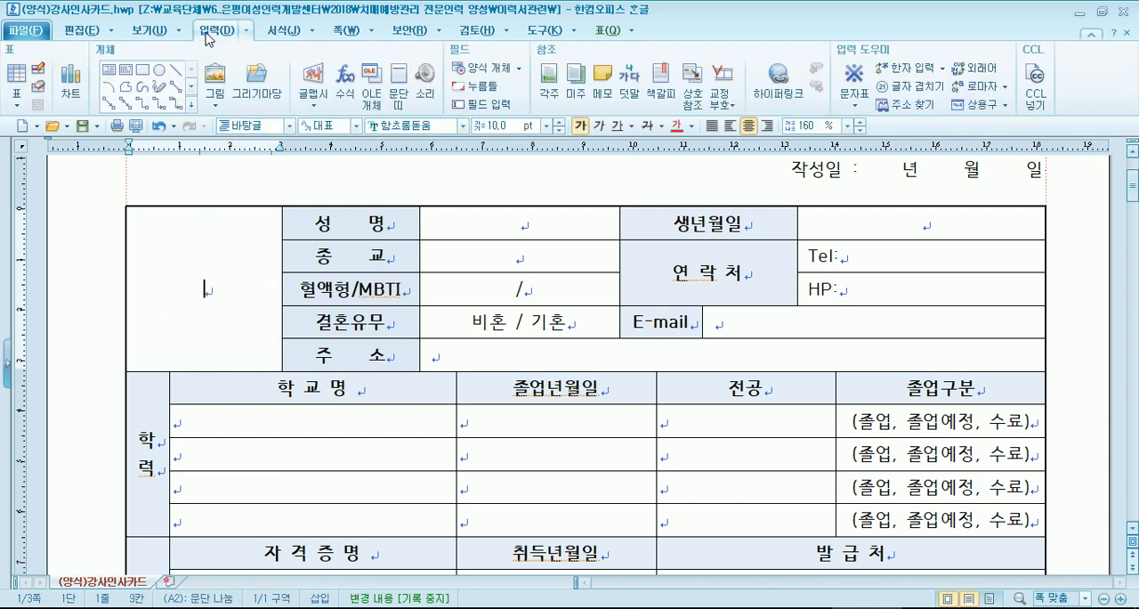
left_click(222, 80)
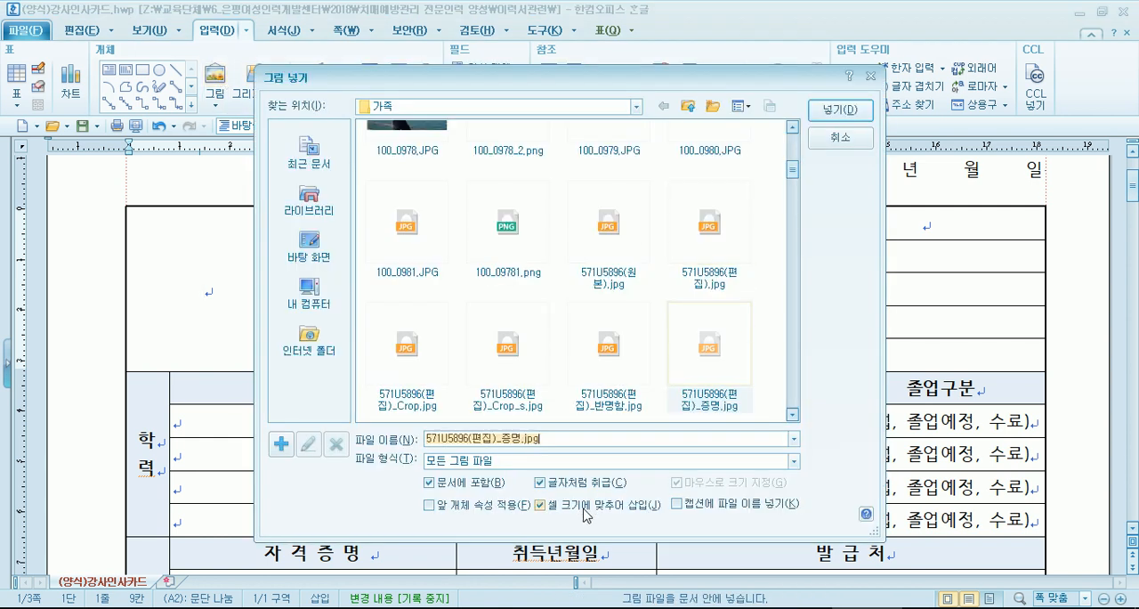
left_click(710, 352)
double_click(710, 352)
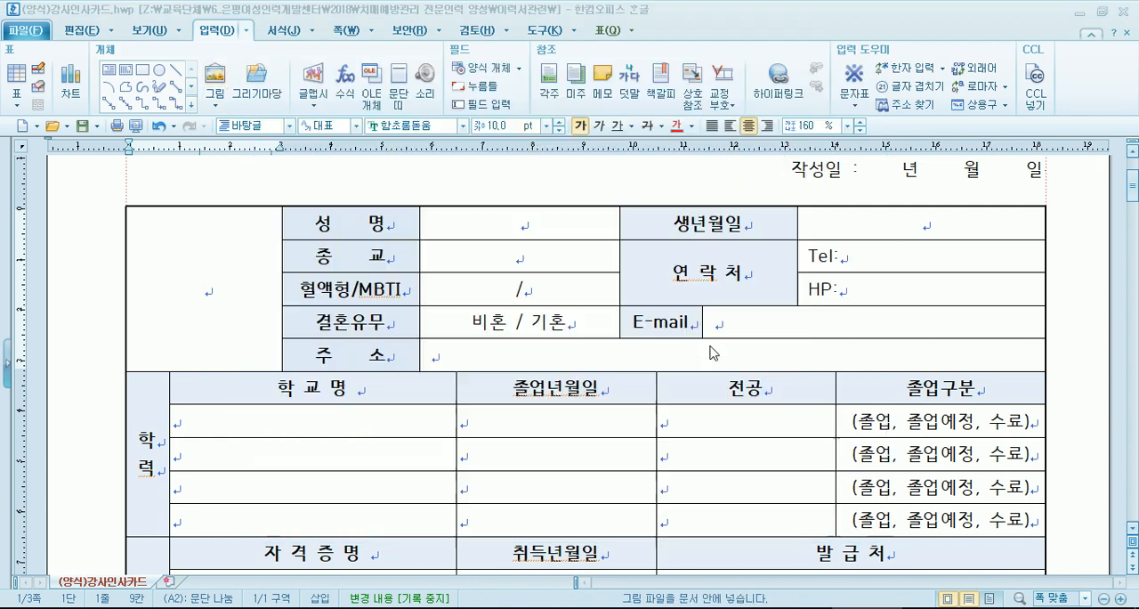
- Enter 기독교 in the 종교 cell of the personal details table
left_click(516, 229)
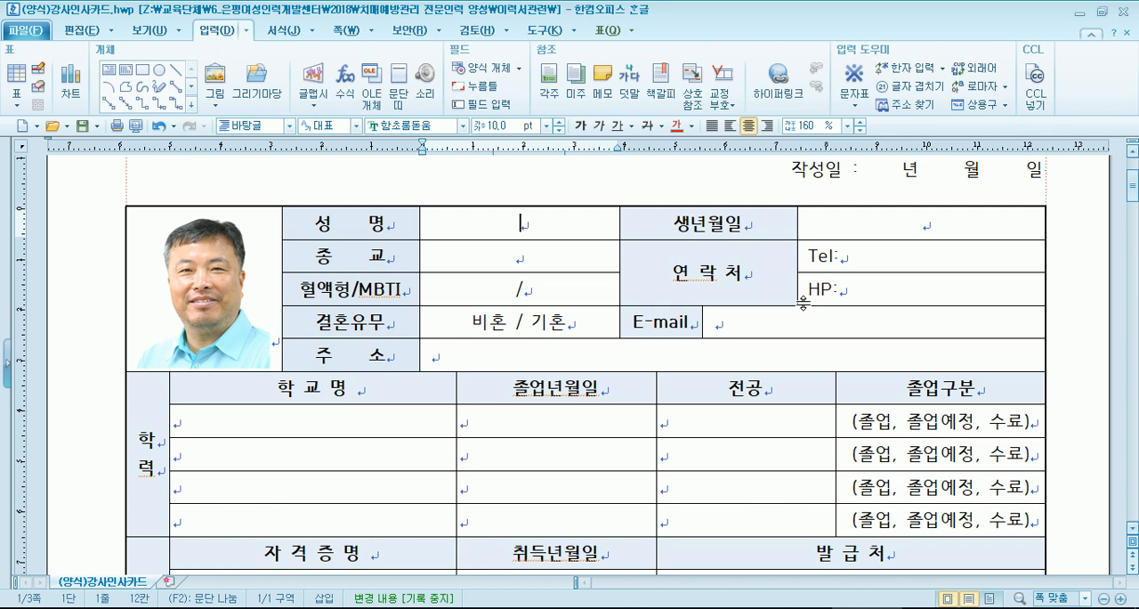
key("Down")
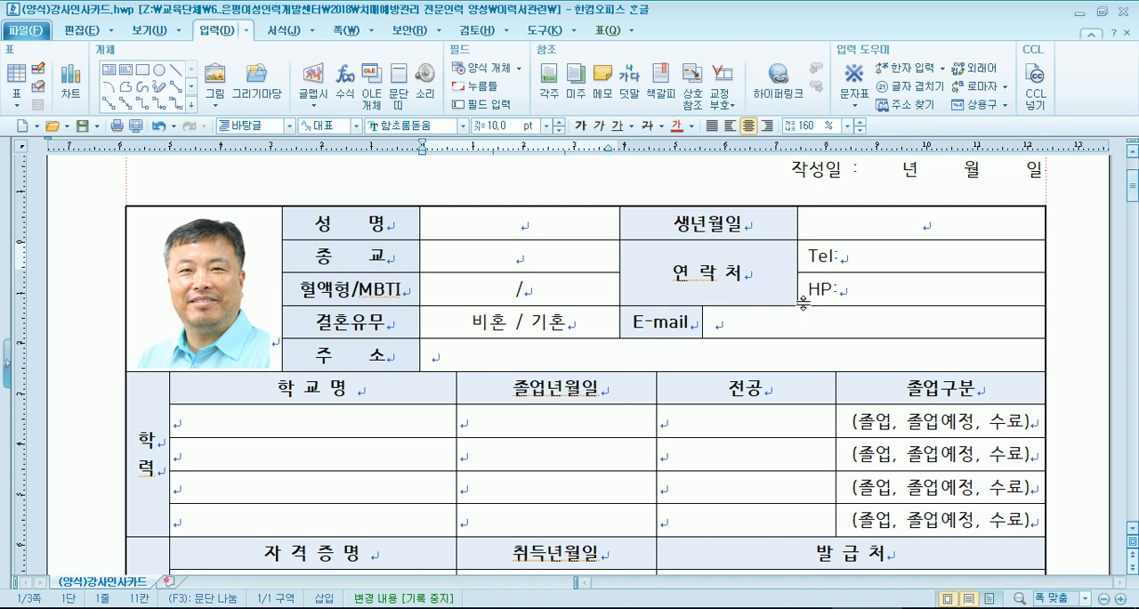
type("기독교")
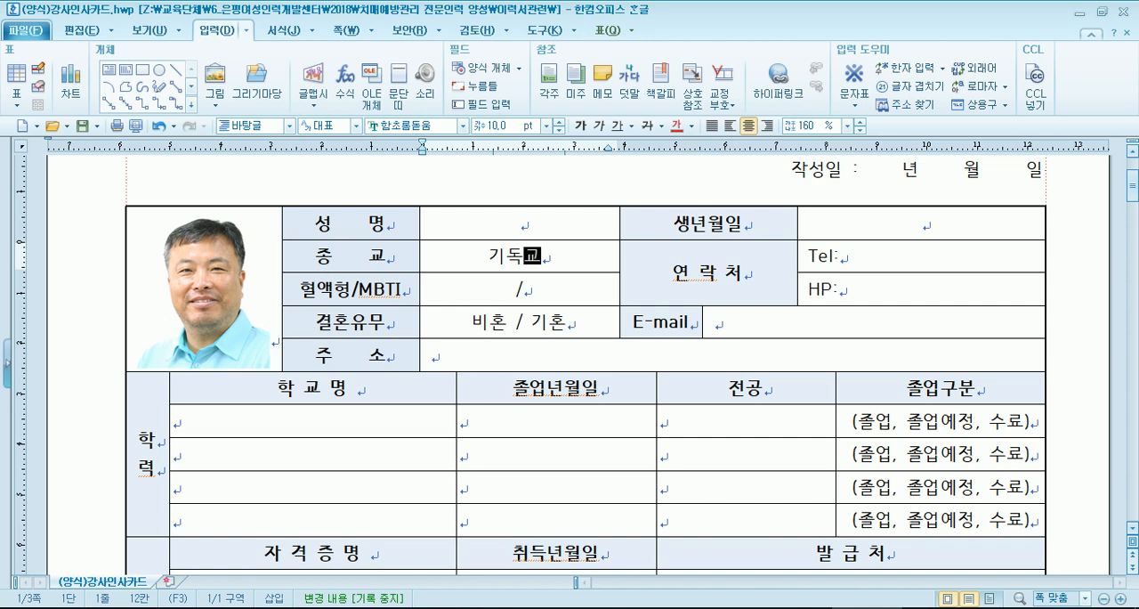
- Enter the blood type RH+A before the slash in the 혈액형/MBTI cell
key("Down")
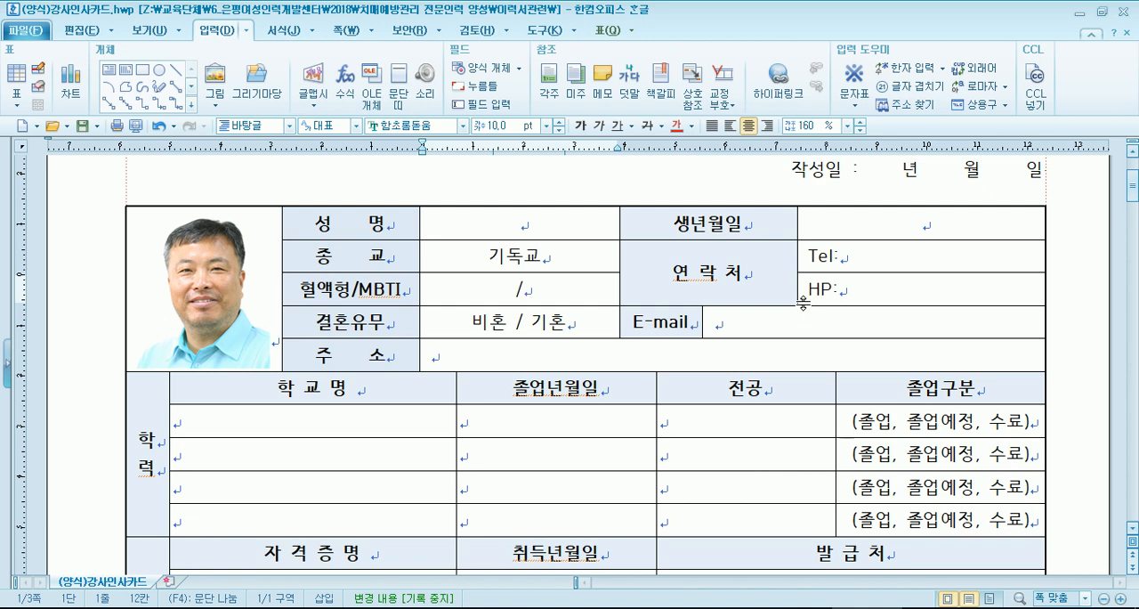
type("ㄲ")
key("BackSpace")
type("RH")
type("+A")
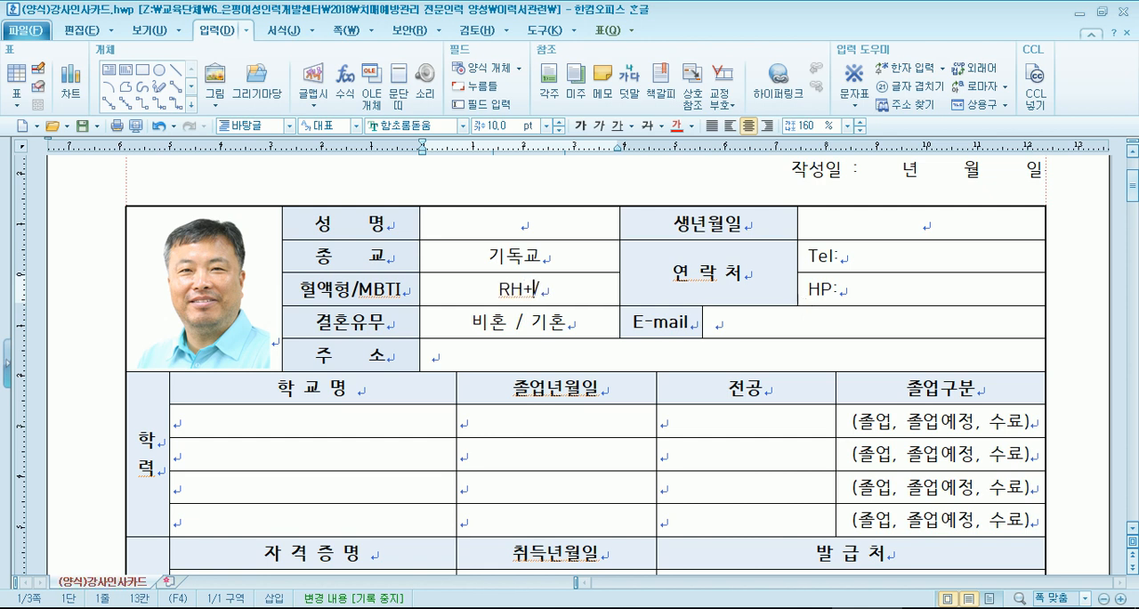
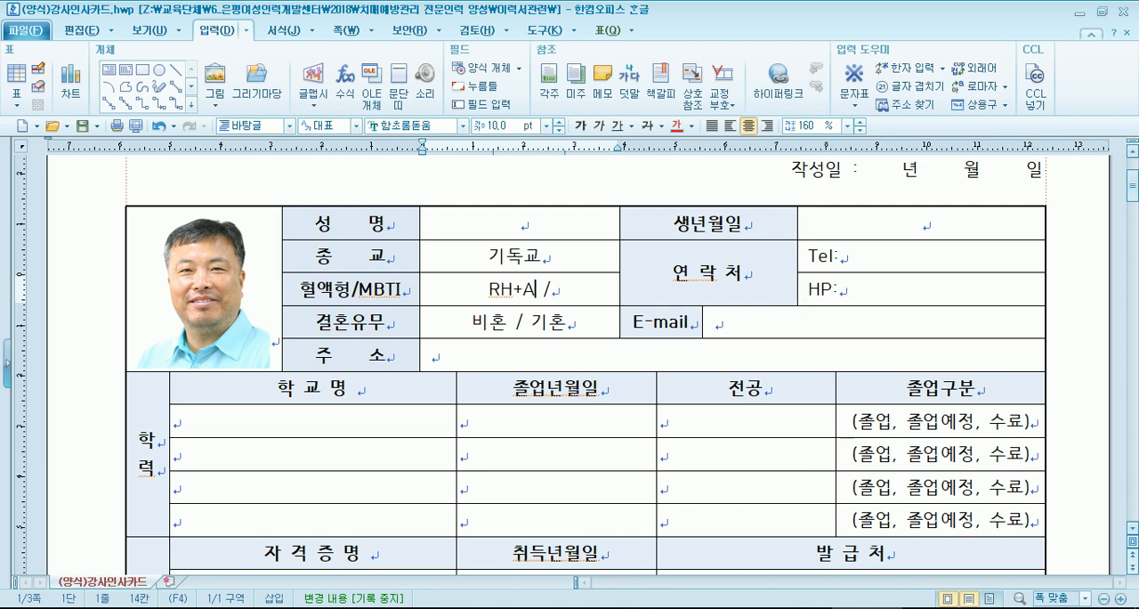
- Enter 모름 after the slash in the 혈액형/MBTI cell of the personal details table
type("ahd")
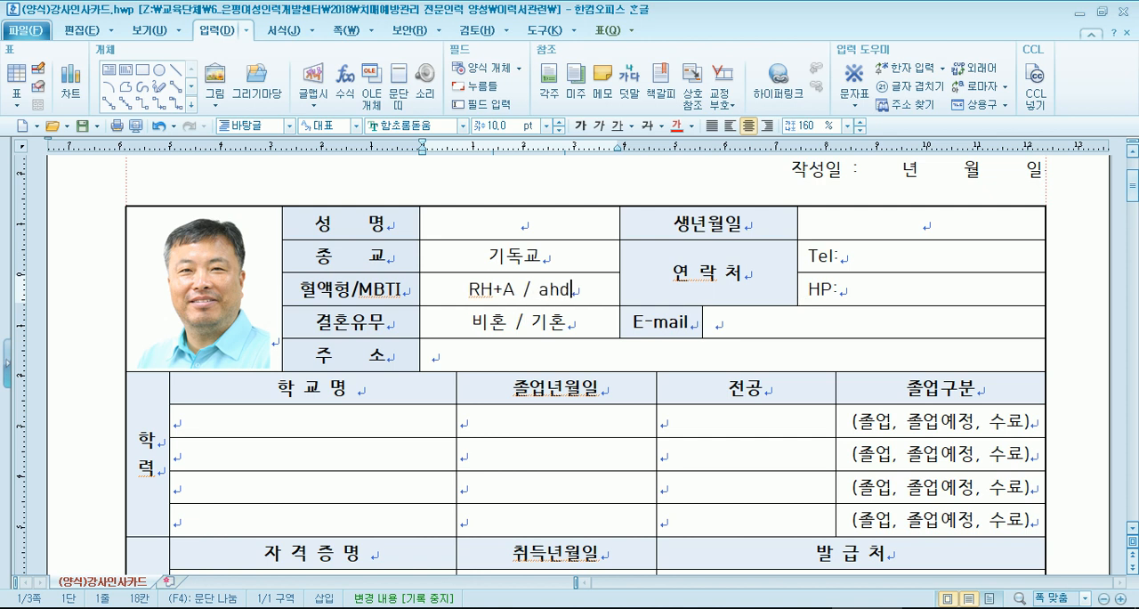
key("BackSpace")
key("BackSpace")
key("BackSpace")
type("ajh")
key("BackSpace")
key("BackSpace")
type("모음")
key("BackSpace")
key("BackSpace")
key("BackSpace")
type("름")
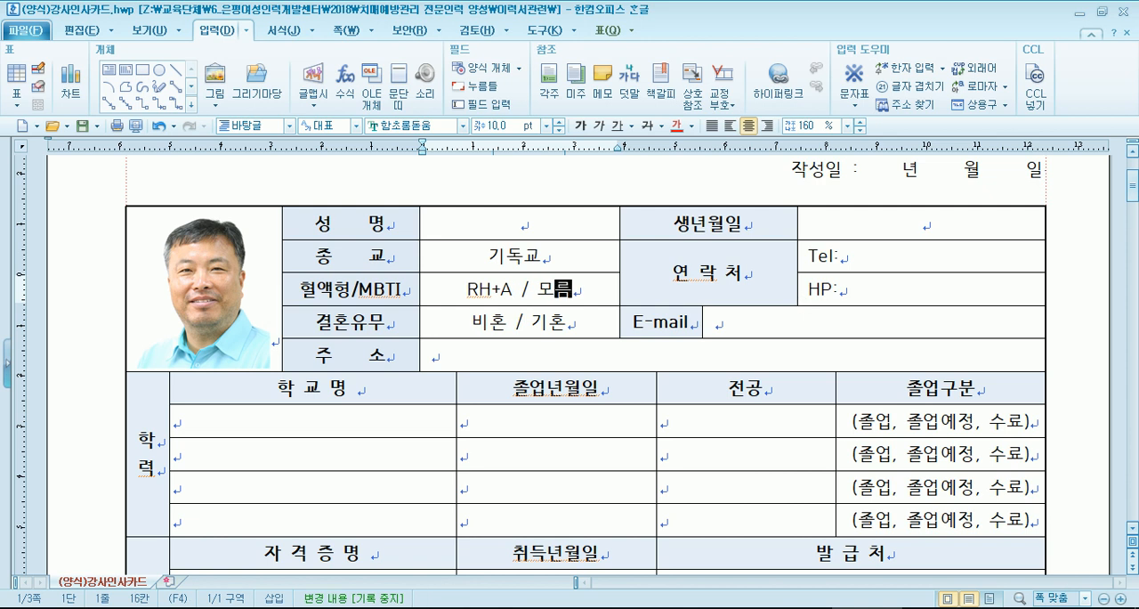
- Reduce the 결혼유무 cell's options to 기혼 only, removing 비혼 and the slash
key("Down")
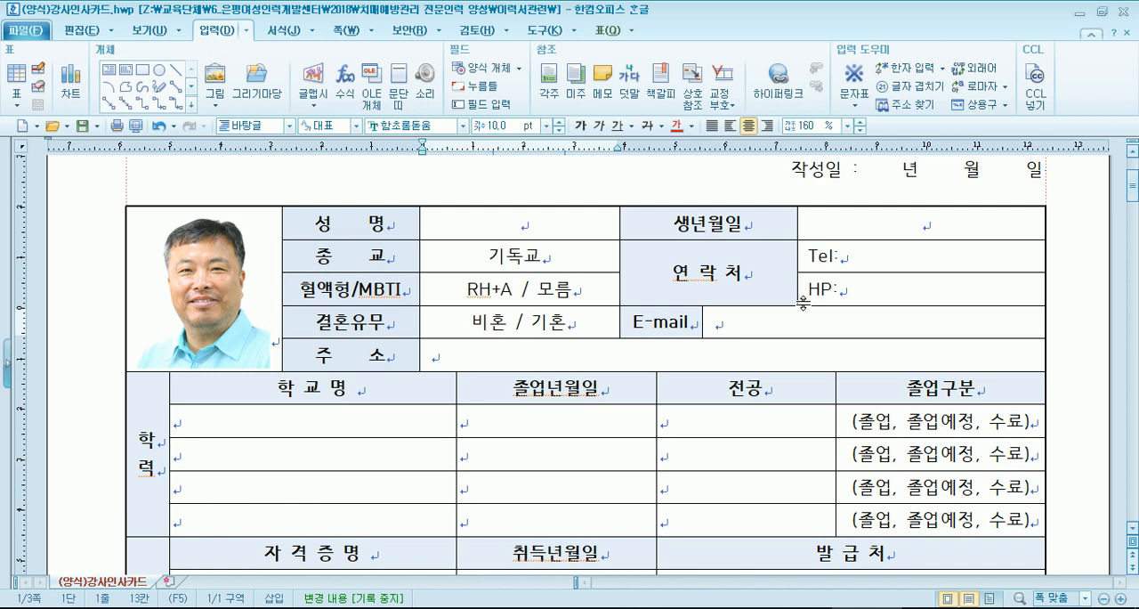
key("Home")
key("Delete")
key("Delete")
key("Delete")
key("Delete")
key("Delete")
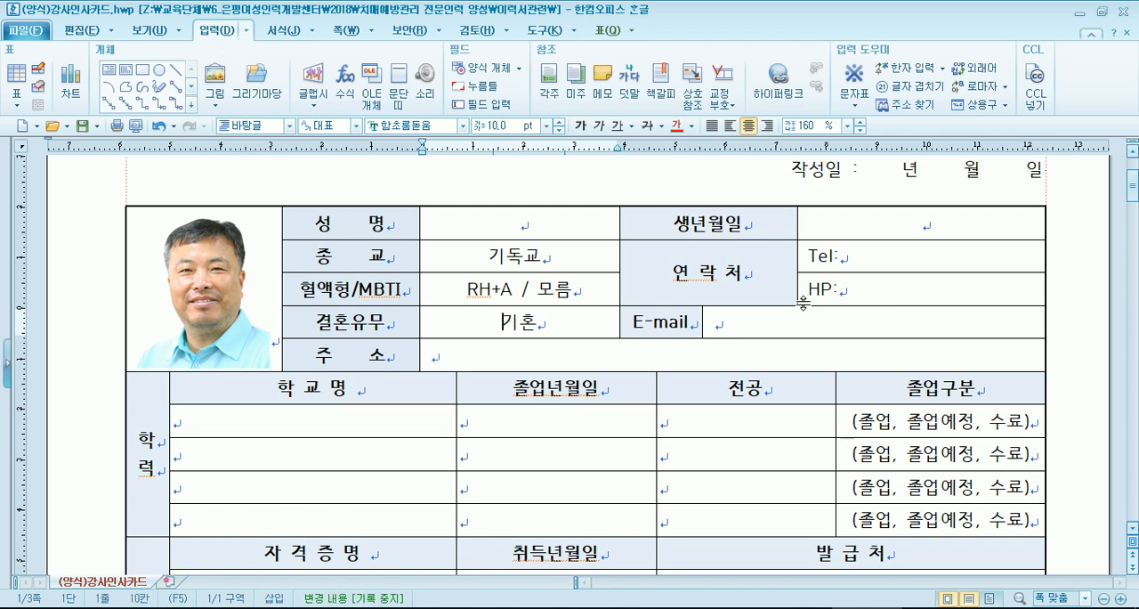
key("shift+Right")
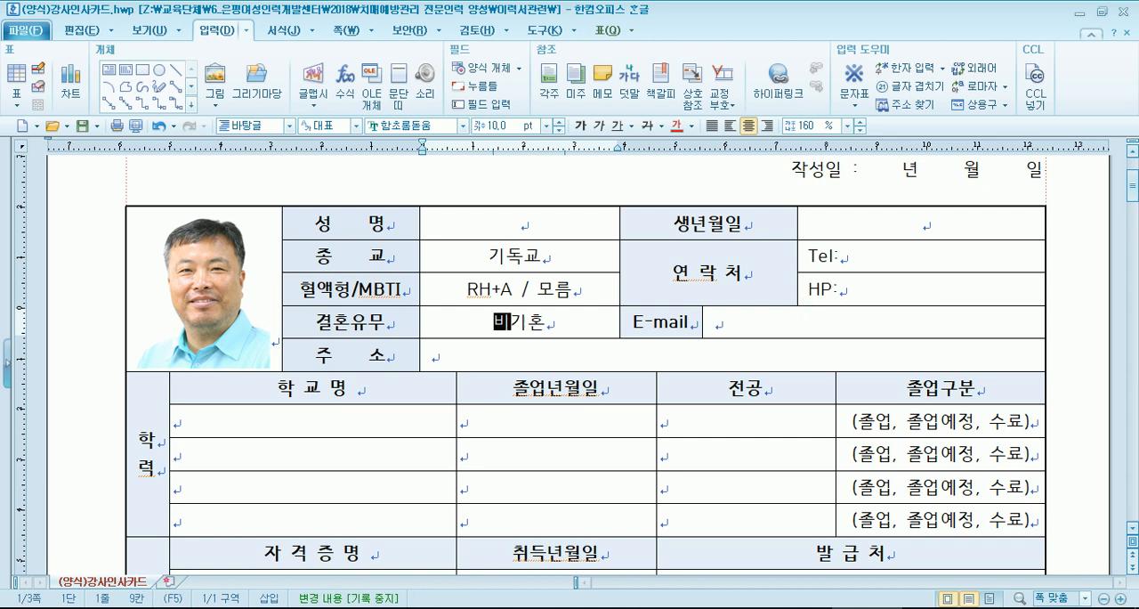
type("비")
key("BackSpace")
type("기")
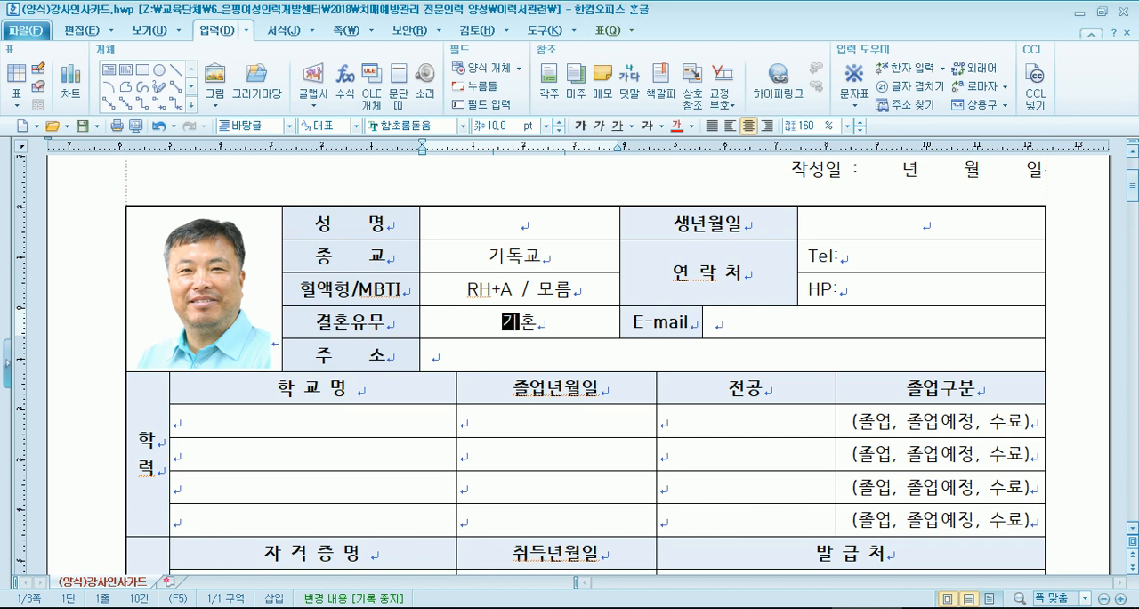
- Examine the 학력, 자격증 and 강의 및 경력사항 sections of the 강사인사카드 and their empty rows
scroll(801, 300, "down", 6)
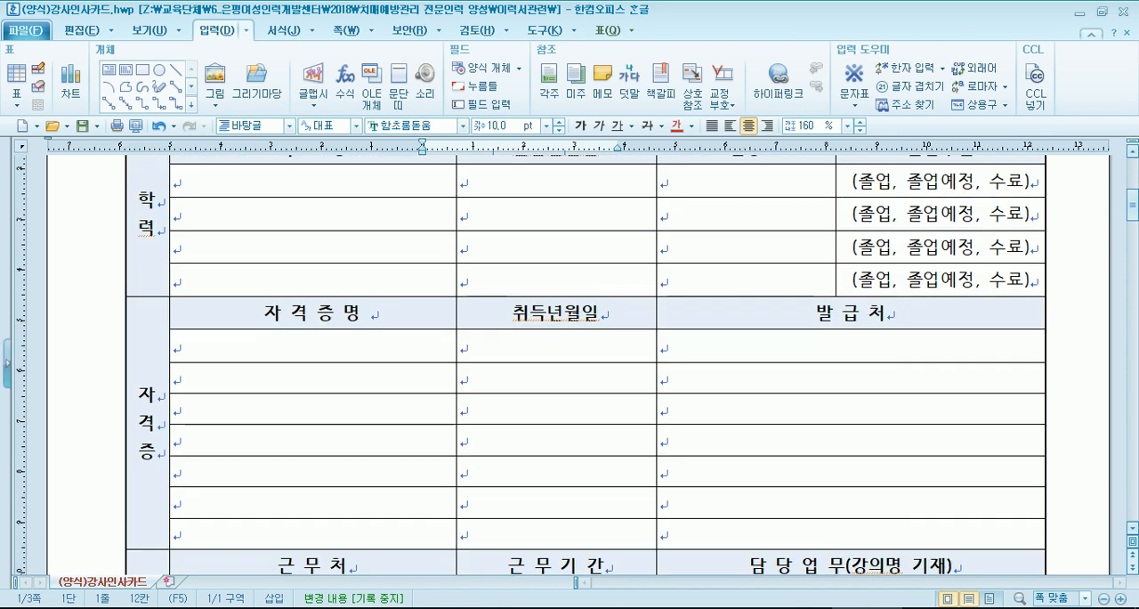
scroll(765, 295, "up", 3)
left_click(332, 263)
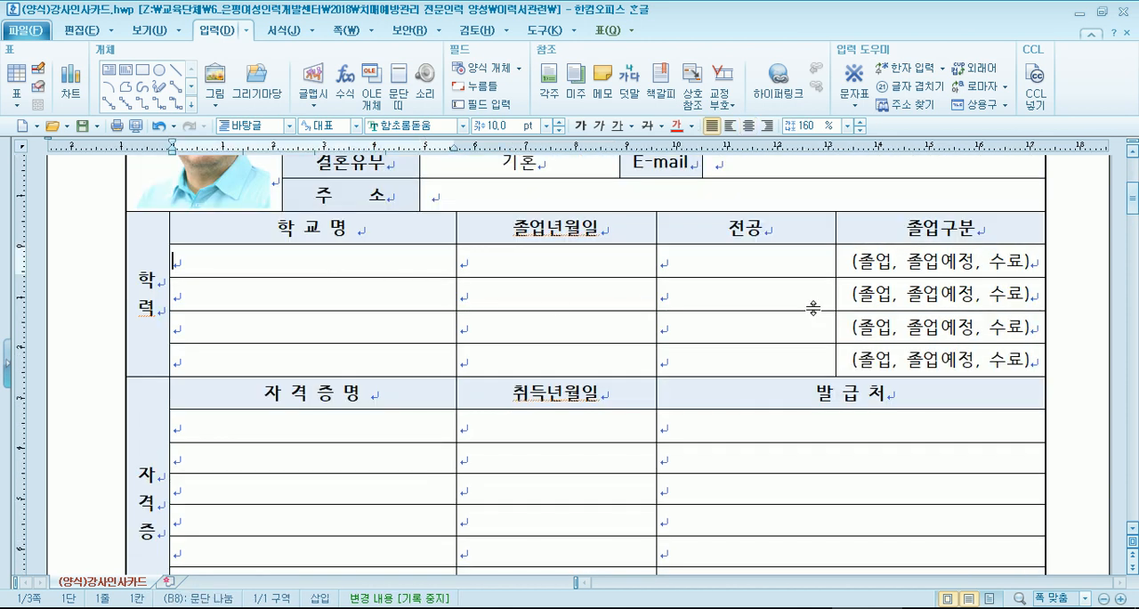
scroll(815, 290, "down", 3)
left_click(282, 275)
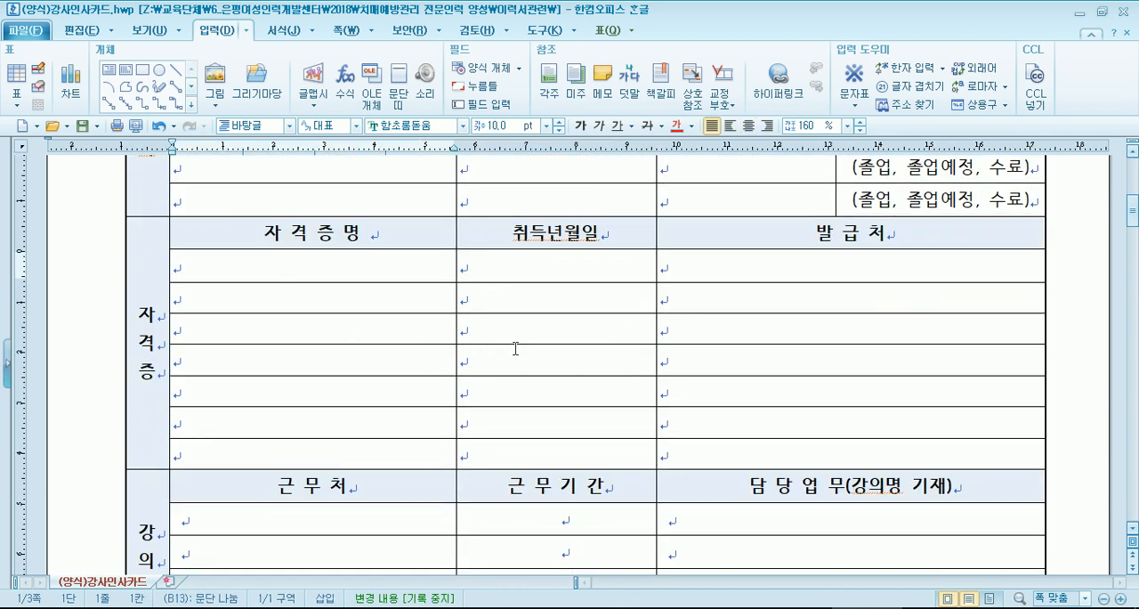
scroll(498, 349, "down", 2)
scroll(346, 365, "down", 3)
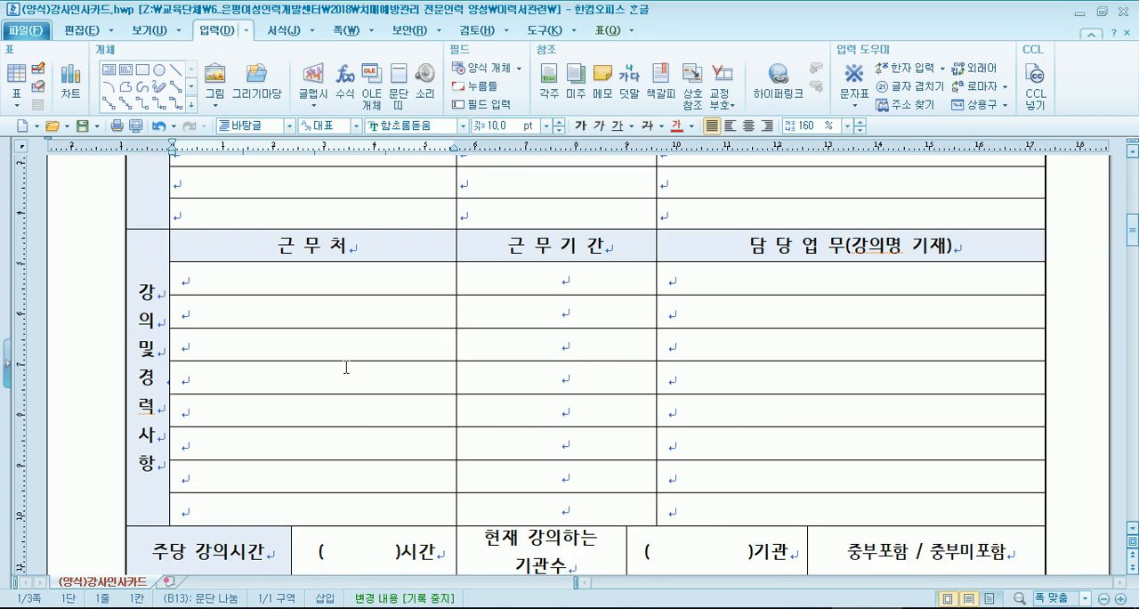
left_click(306, 281)
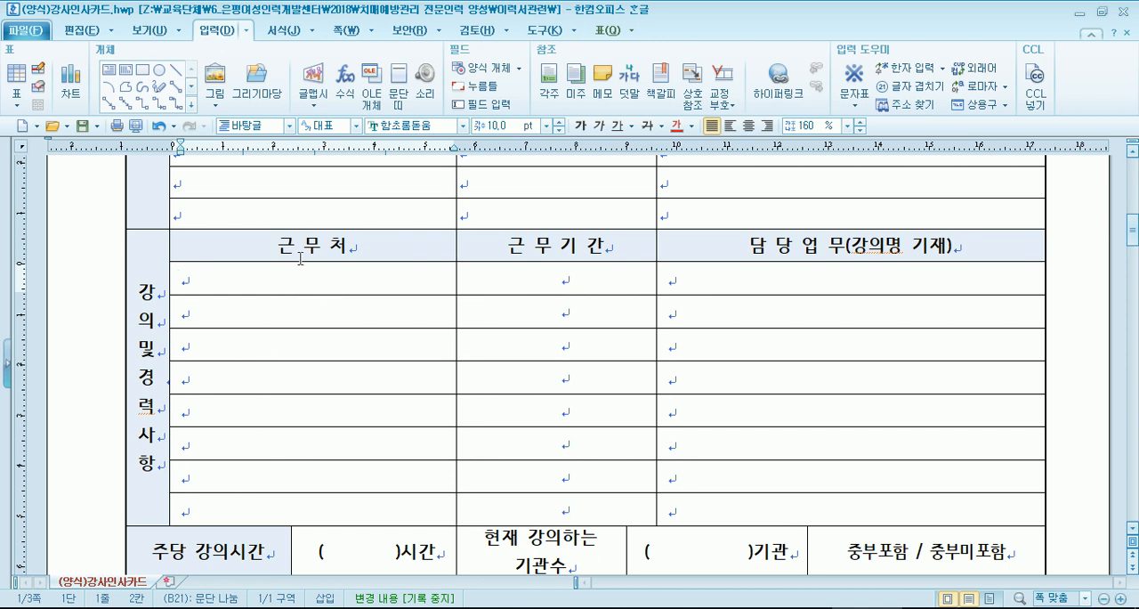
scroll(215, 437, "down", 3)
scroll(295, 460, "up", 3)
scroll(350, 485, "down", 6)
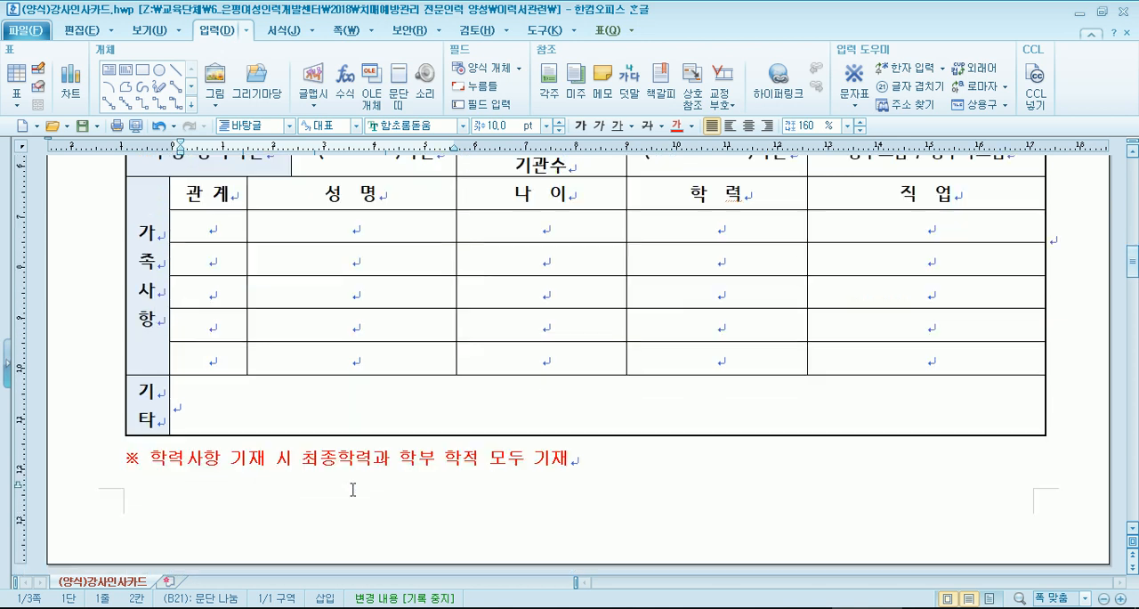
scroll(340, 473, "up", 10)
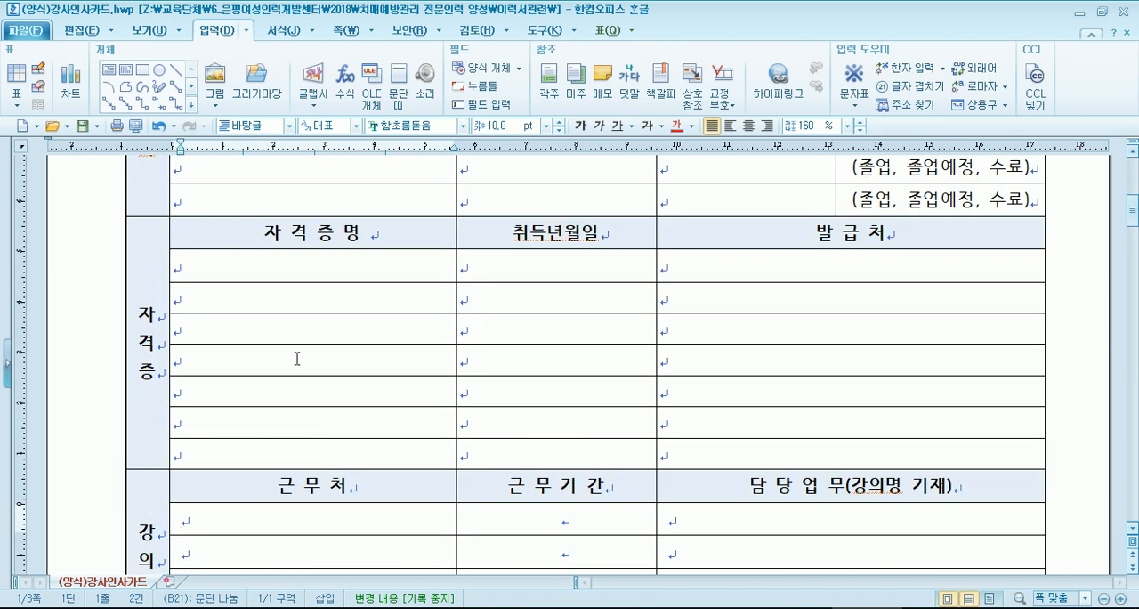
scroll(283, 339, "down", 1)
scroll(311, 422, "up", 2)
left_click(255, 346)
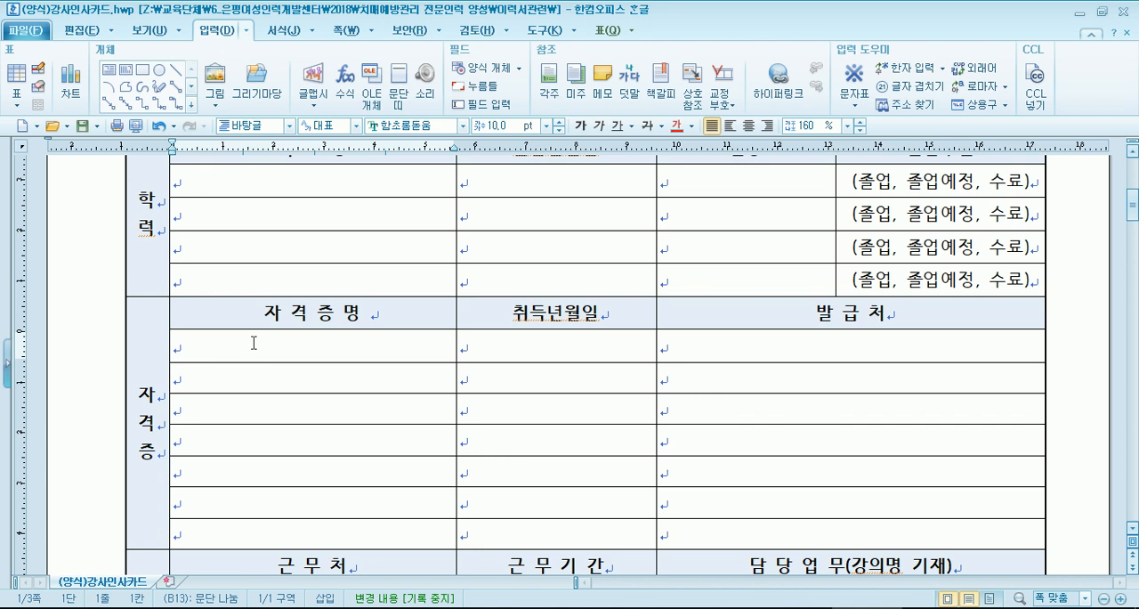
- Look through the lecture hours and 가족사항 sections, continuing to the 자기소개 cell on the back page
scroll(392, 364, "down", 5)
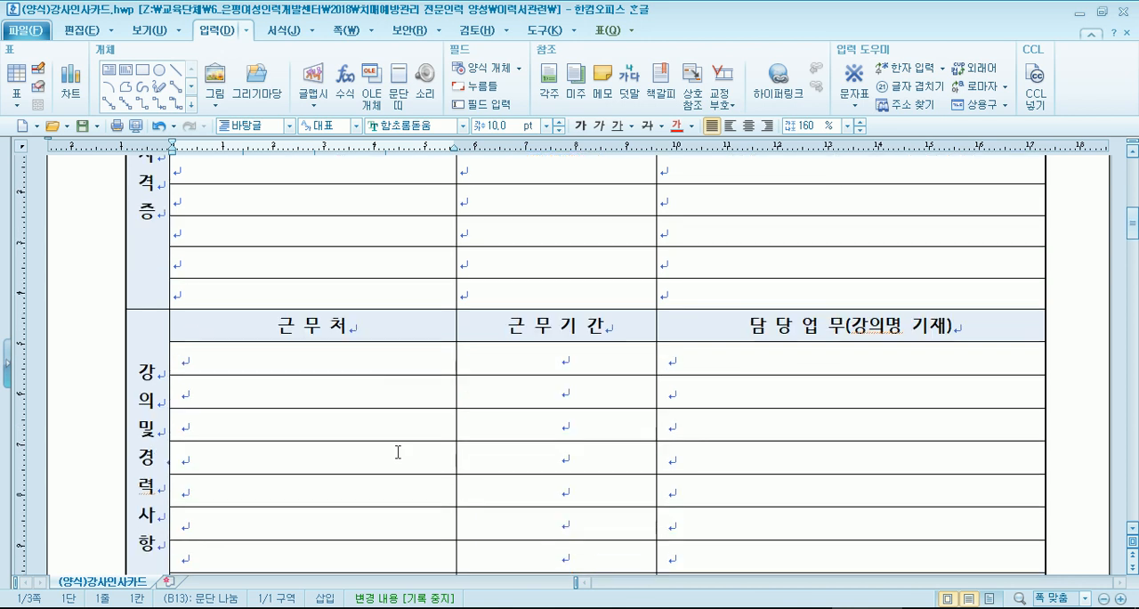
scroll(398, 452, "down", 6)
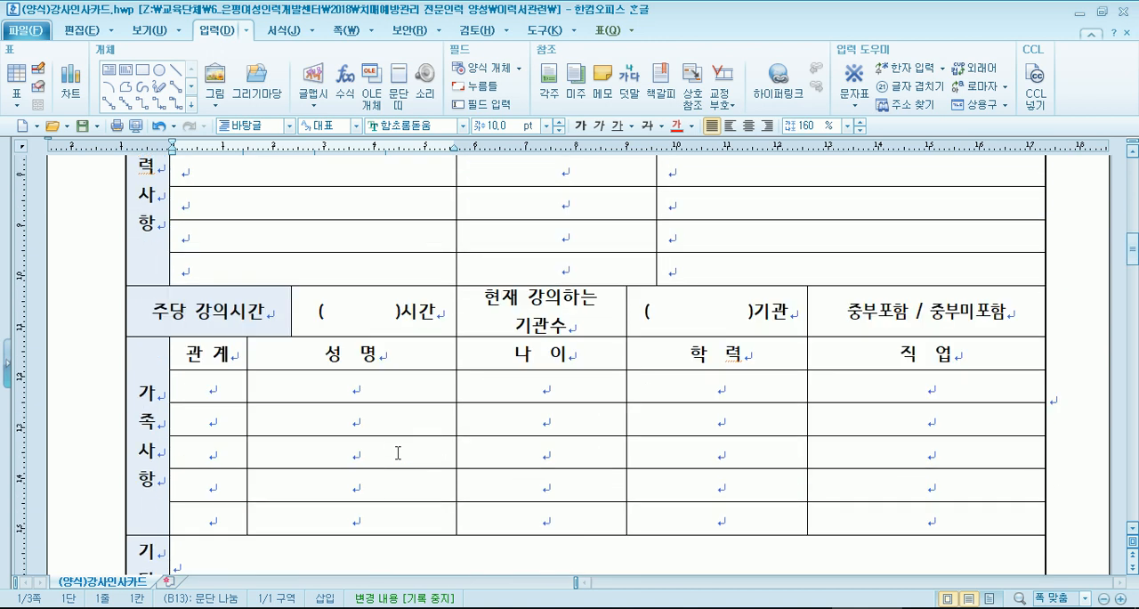
scroll(272, 373, "down", 2)
left_click(296, 305)
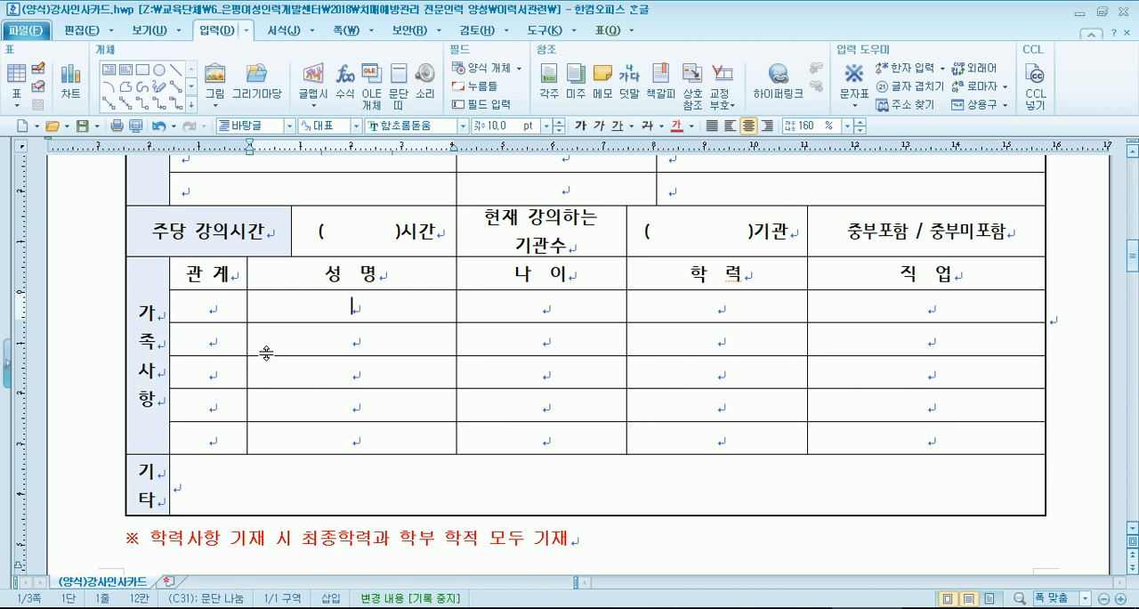
scroll(388, 325, "down", 5)
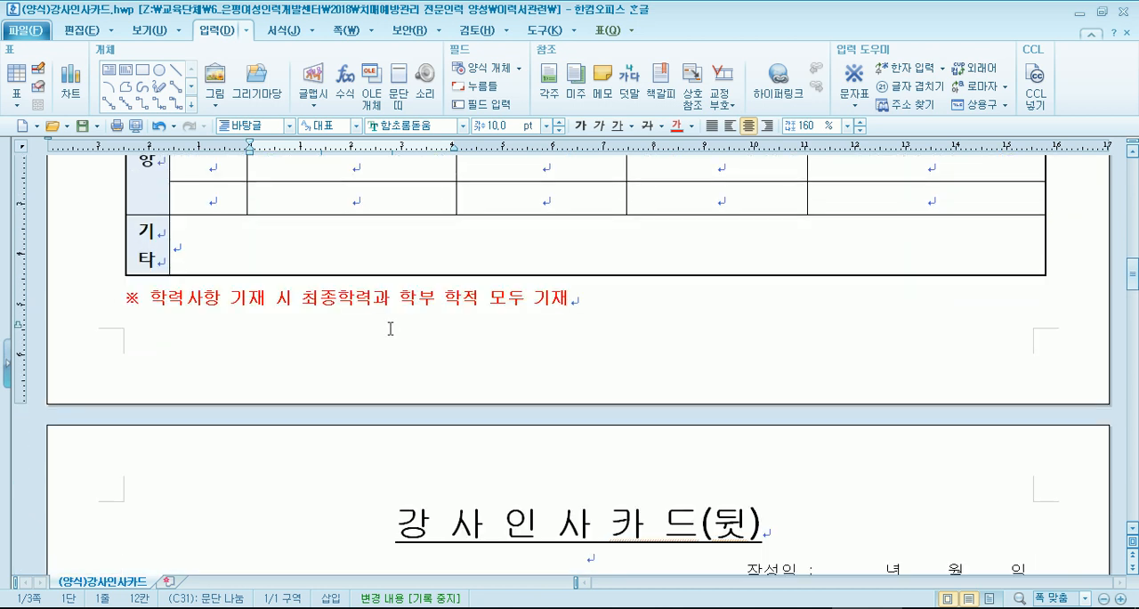
scroll(389, 328, "down", 6)
left_click(635, 423)
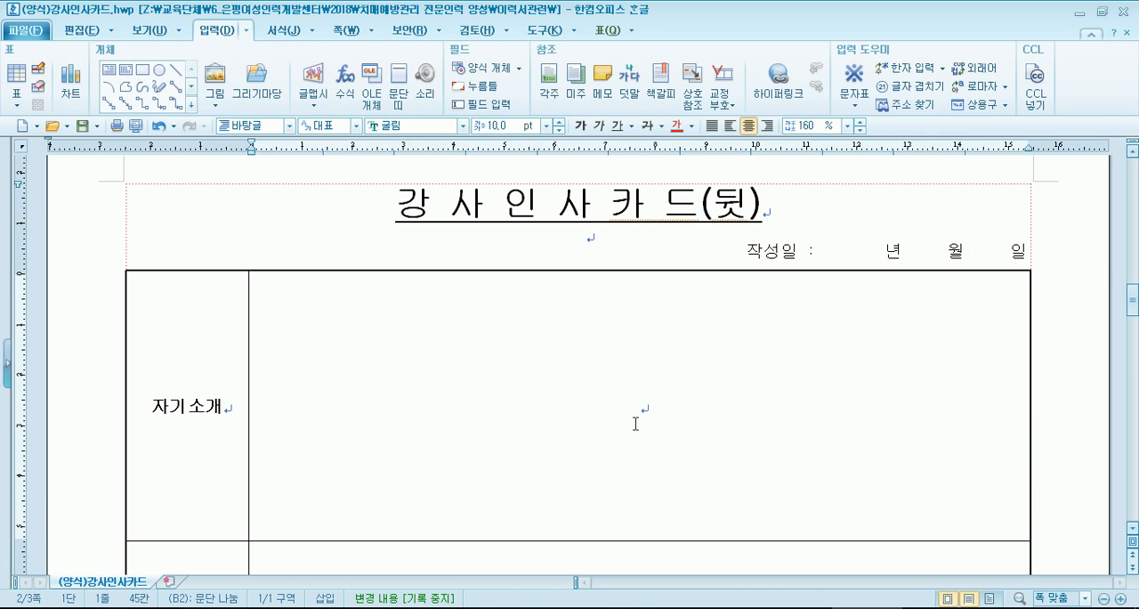
- Switch to the document [양식]이력서샘플 1.hwp and place the cursor in the empty 자기소개 cell
left_click(841, 607)
left_click(847, 564)
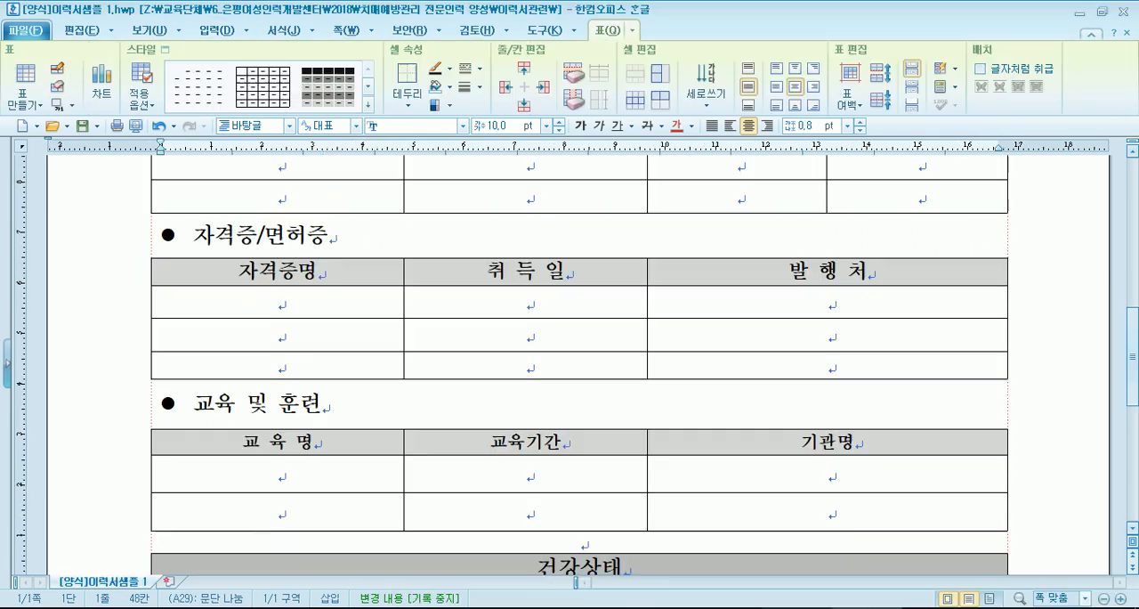
scroll(628, 532, "down", 6)
scroll(587, 480, "up", 2)
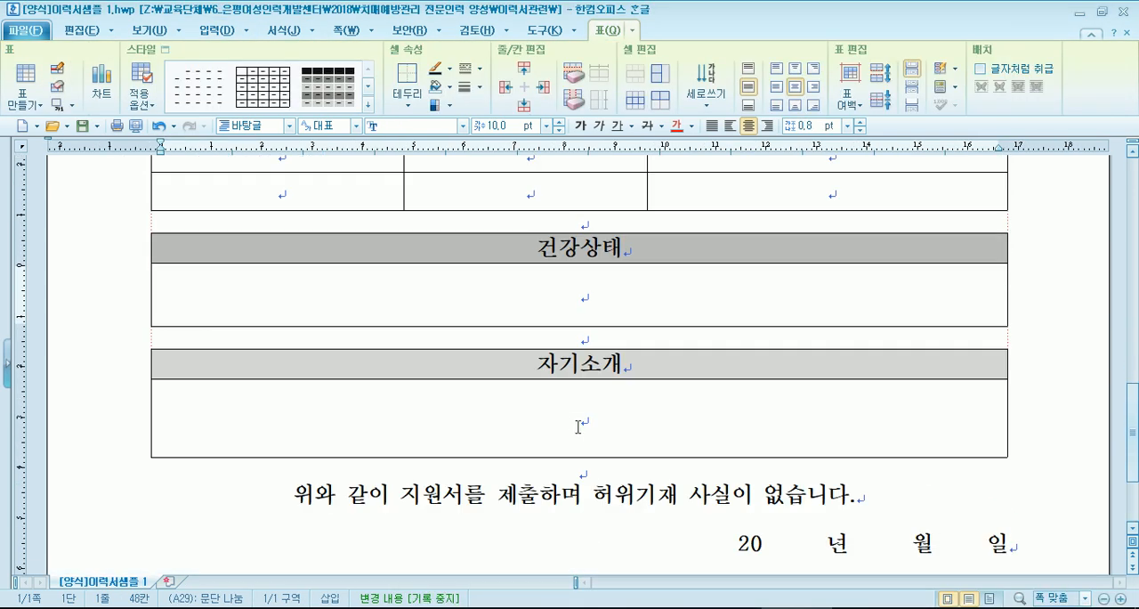
scroll(662, 427, "down", 2)
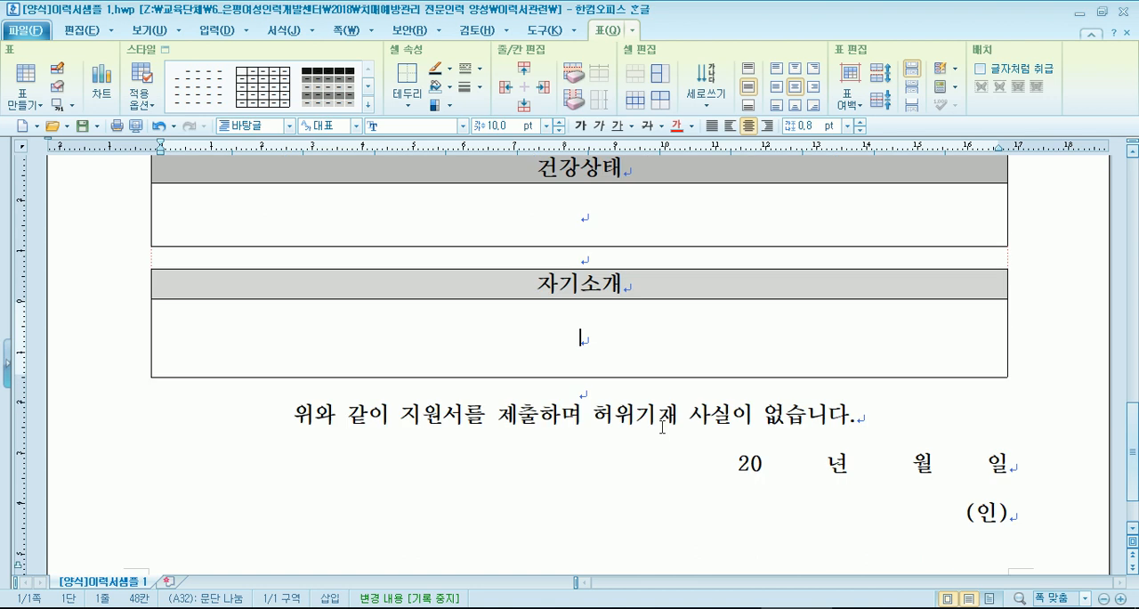
- Fill the 자기소개 cell with the numbers 1 to 20, each on its own line
type("1")
key("Return")
type("2")
key("Return")
type("3")
key("Return")
type("4 5 6 7 8 9")
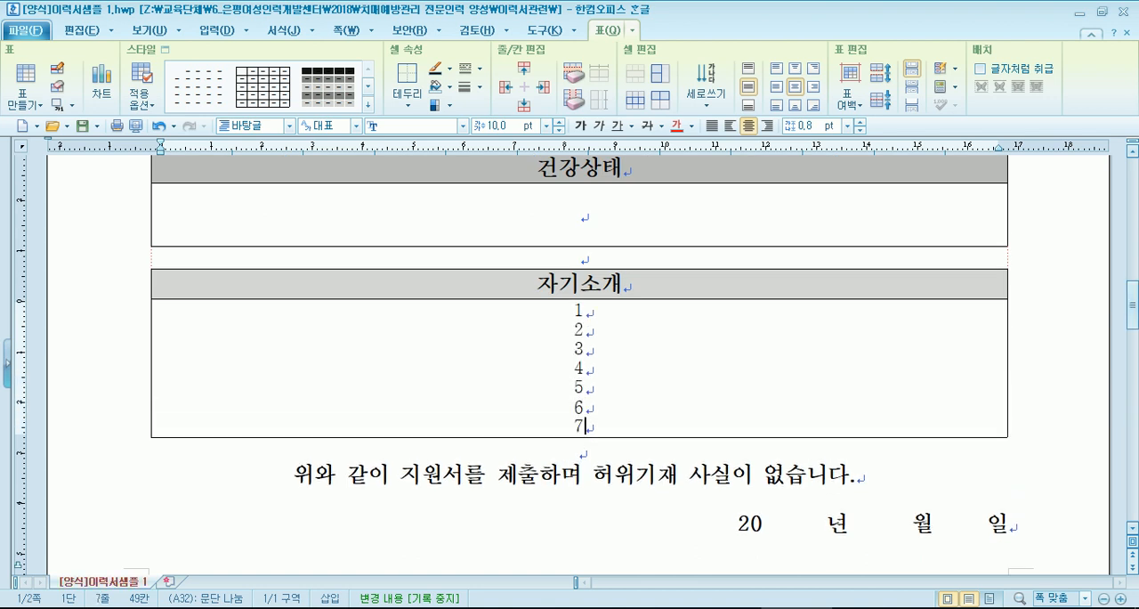
key("Return")
type("`")
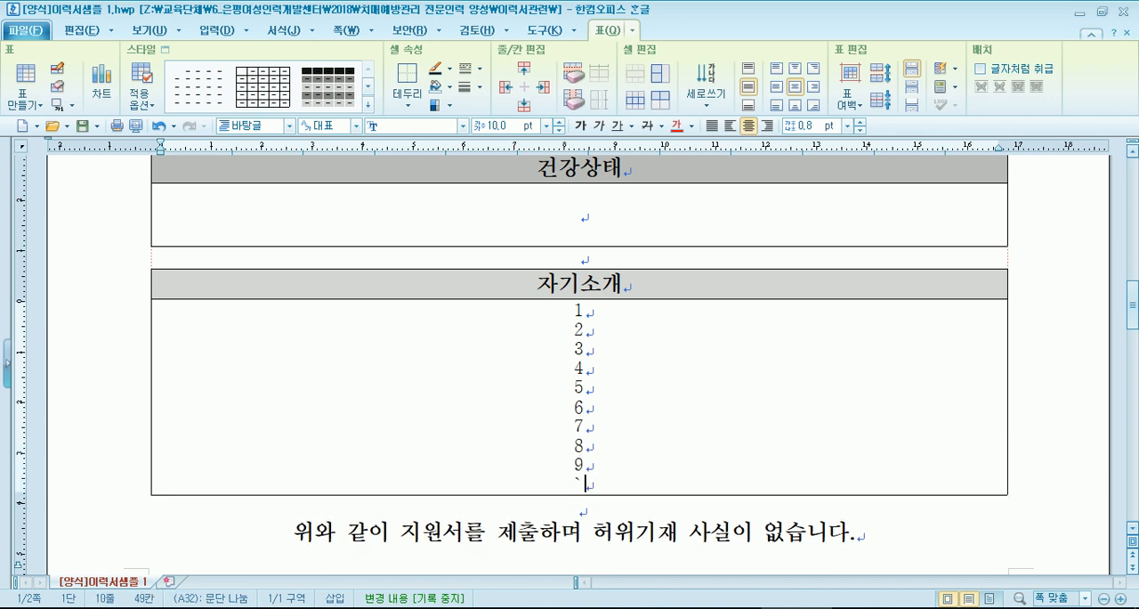
type("1`")
key("BackSpace")
type("0")
key("Return")
type("11")
key("Return")
type("12")
key("Return")
type("13")
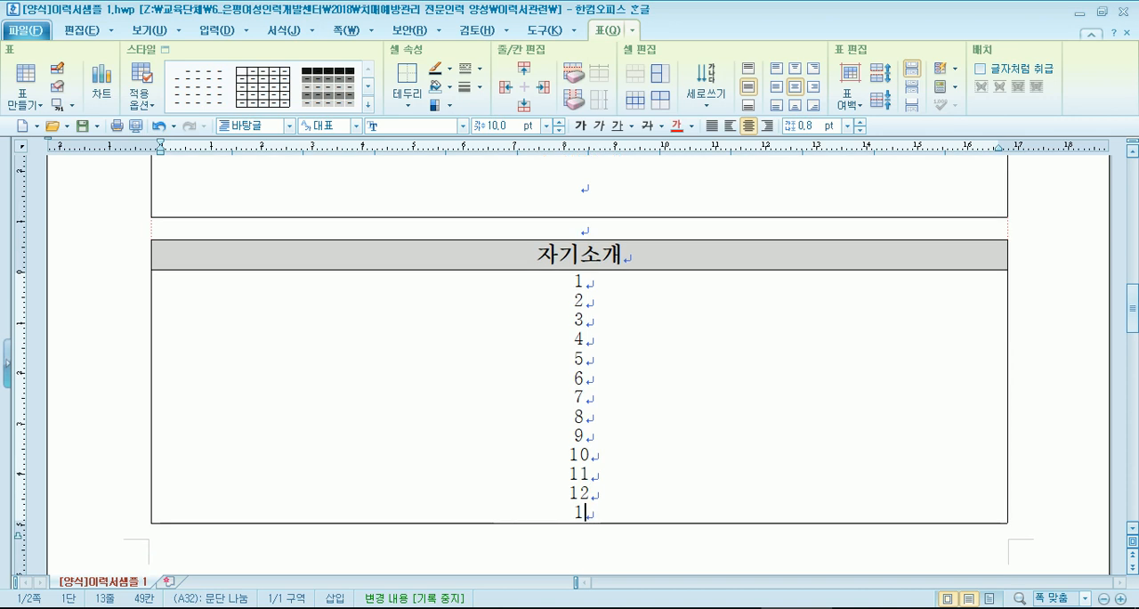
key("Return")
type("14")
key("Return")
type("15")
key("Return")
type("16")
key("Return")
type("17")
key("Return")
type("2")
key("BackSpace")
type("18")
key("Return")
type("19")
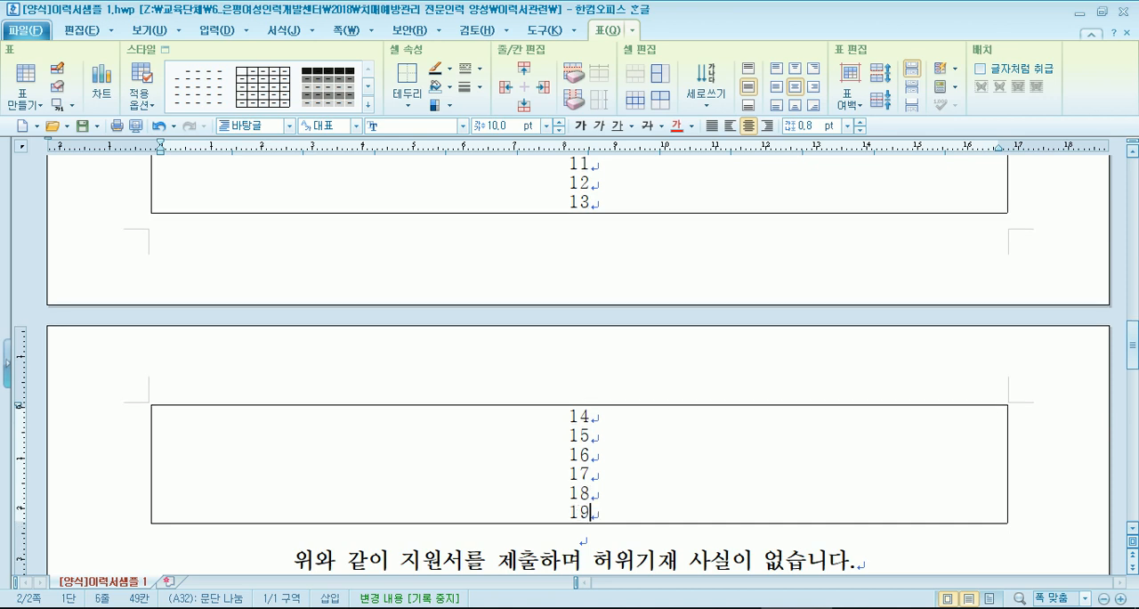
key("Return")
type("20")
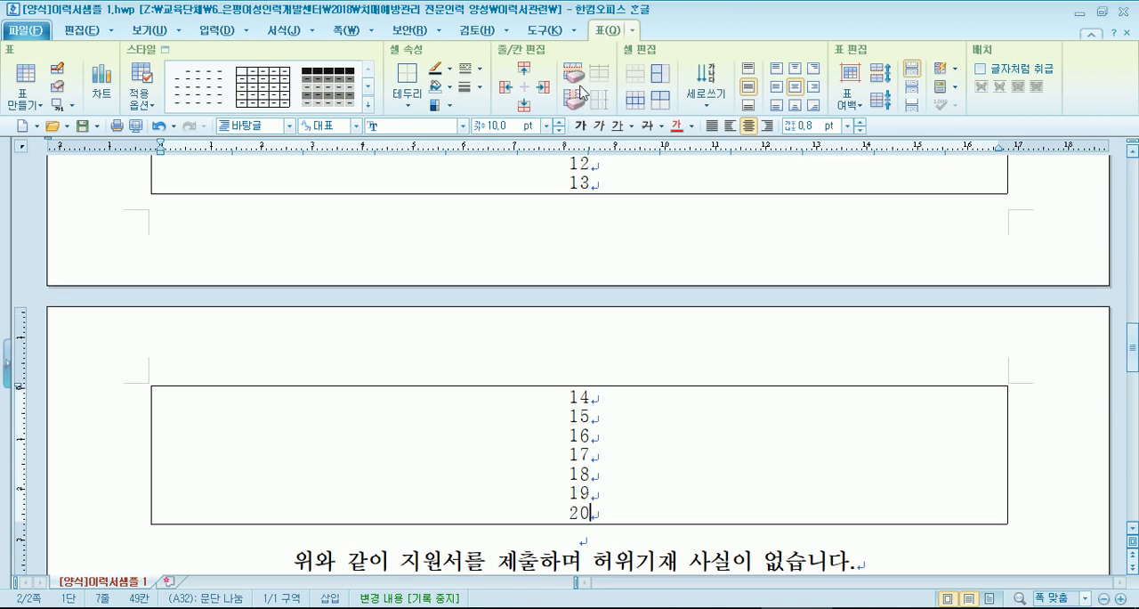
- Enter 양호함 in the empty cell below the 건강상태 heading
scroll(561, 187, "down", 3)
scroll(562, 259, "up", 8)
left_click(552, 353)
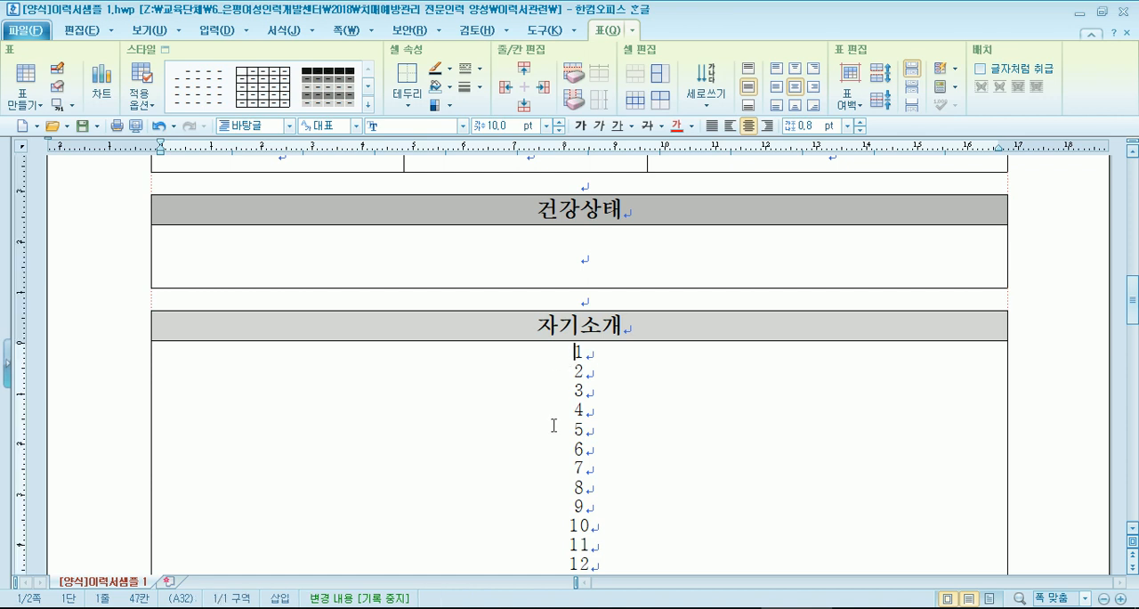
scroll(552, 425, "down", 3)
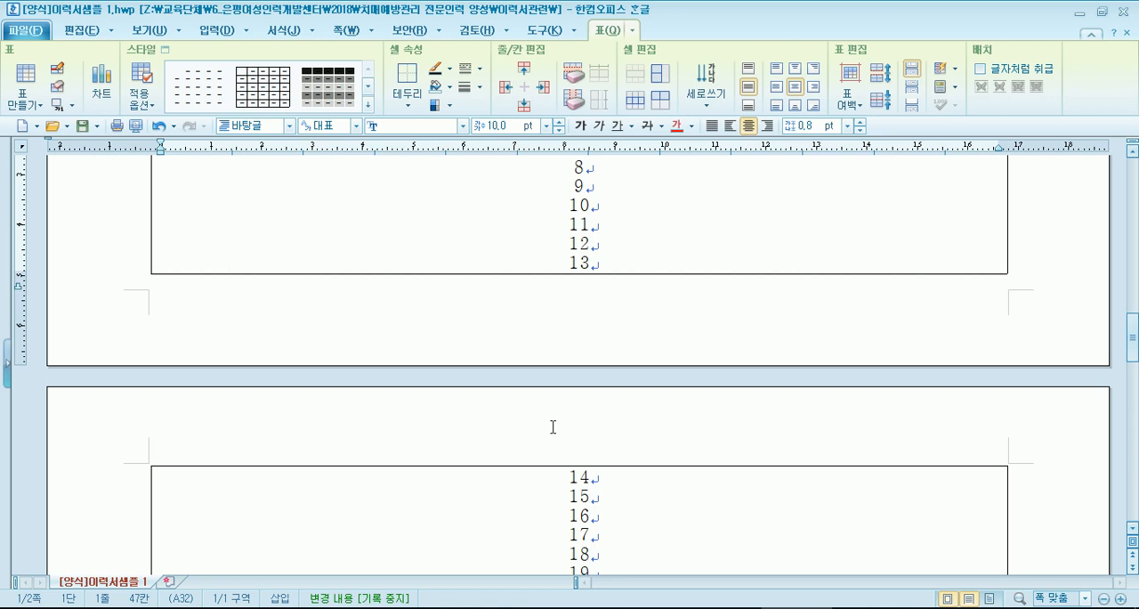
scroll(552, 427, "up", 2)
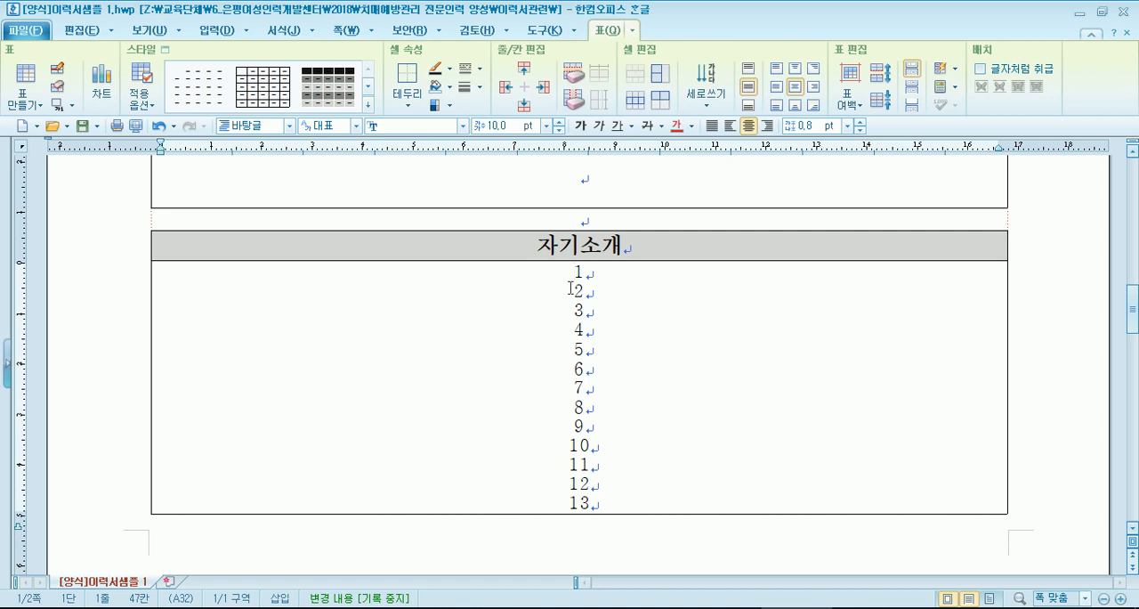
scroll(533, 369, "up", 2)
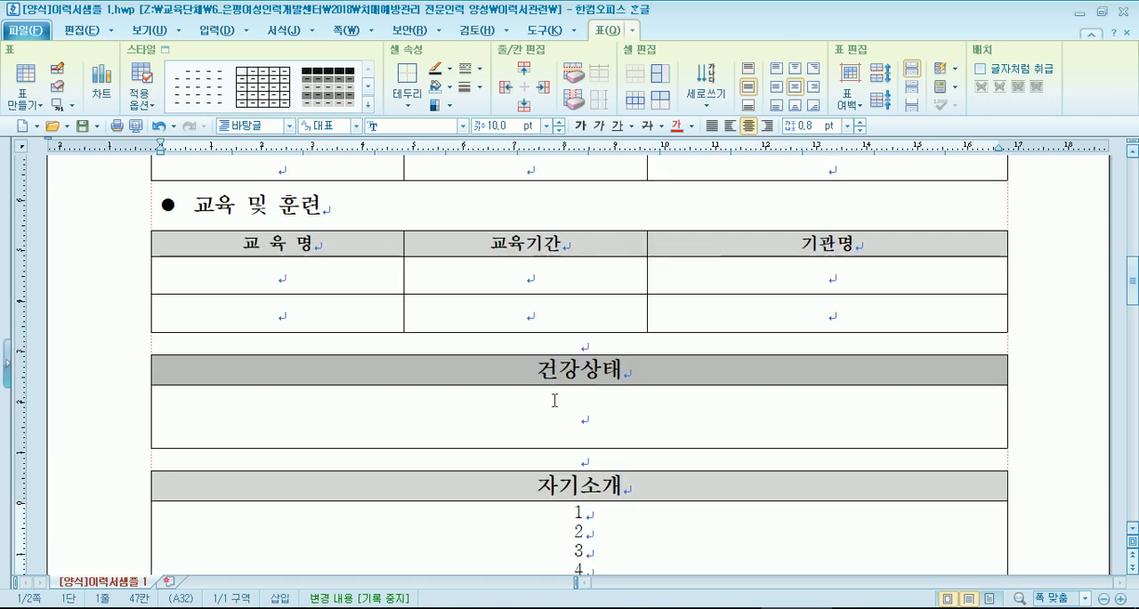
left_click(574, 406)
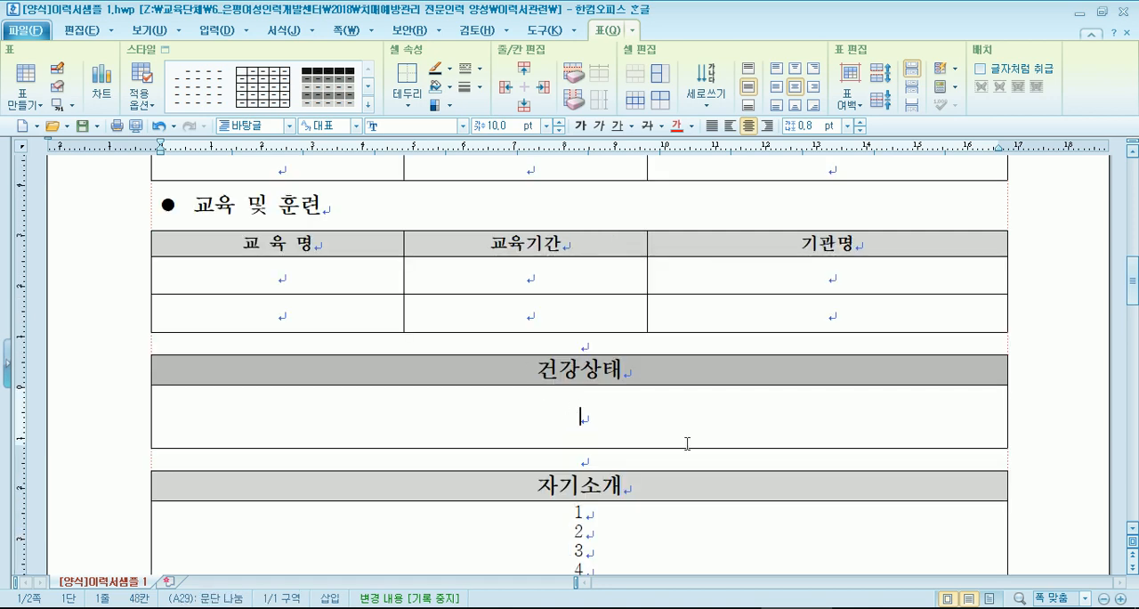
type("양호함")
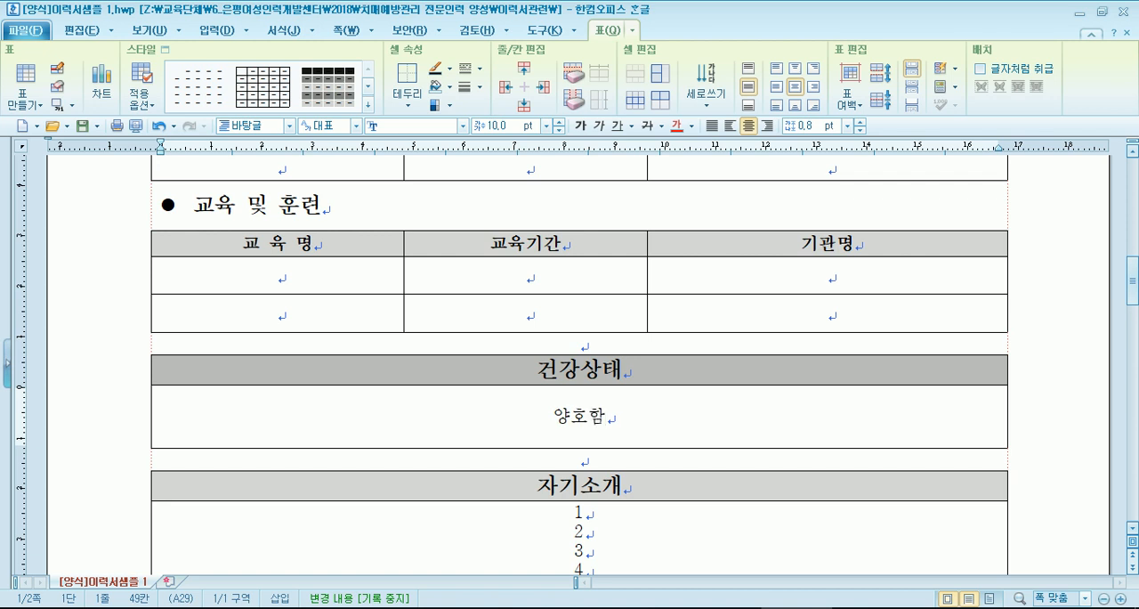
scroll(602, 433, "down", 10)
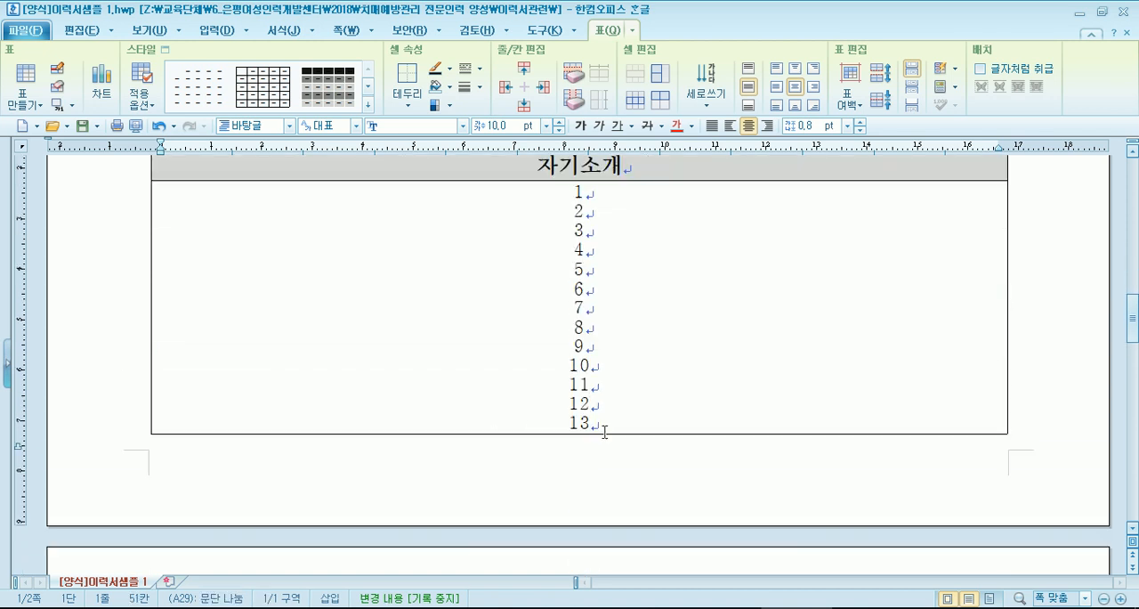
scroll(605, 435, "up", 10)
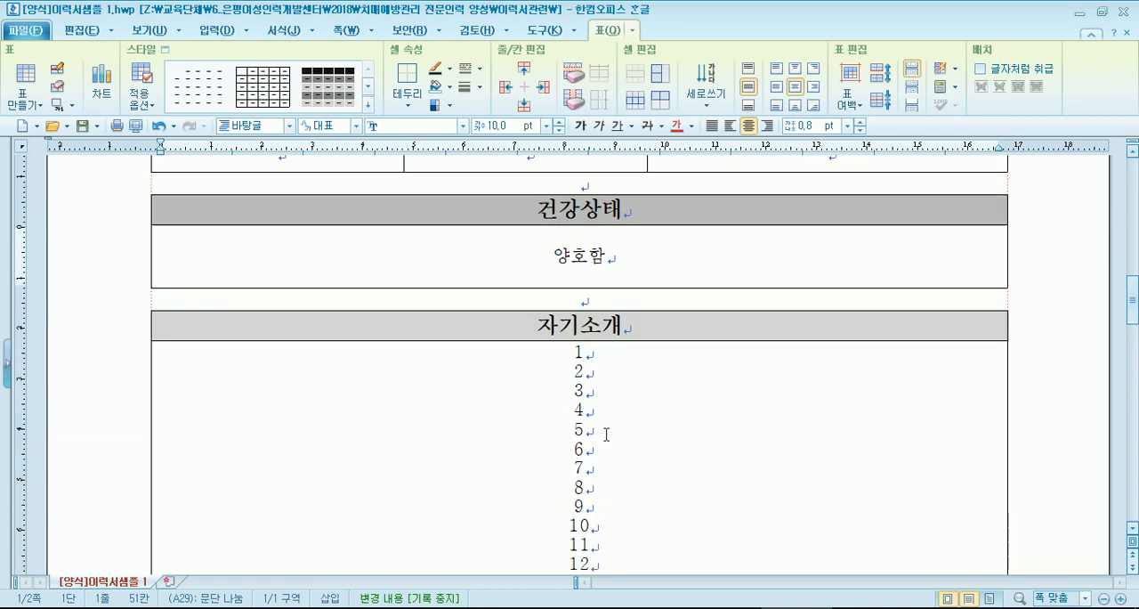
- Check how the numbered lines in the 자기소개 cell run across the page break
left_click(554, 360)
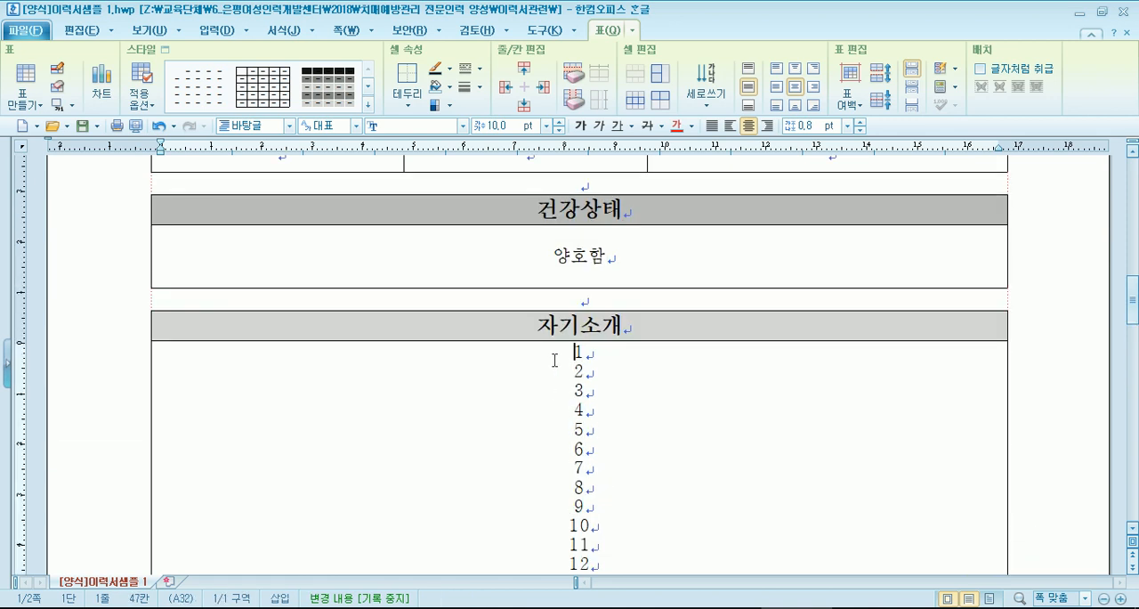
scroll(554, 361, "down", 3)
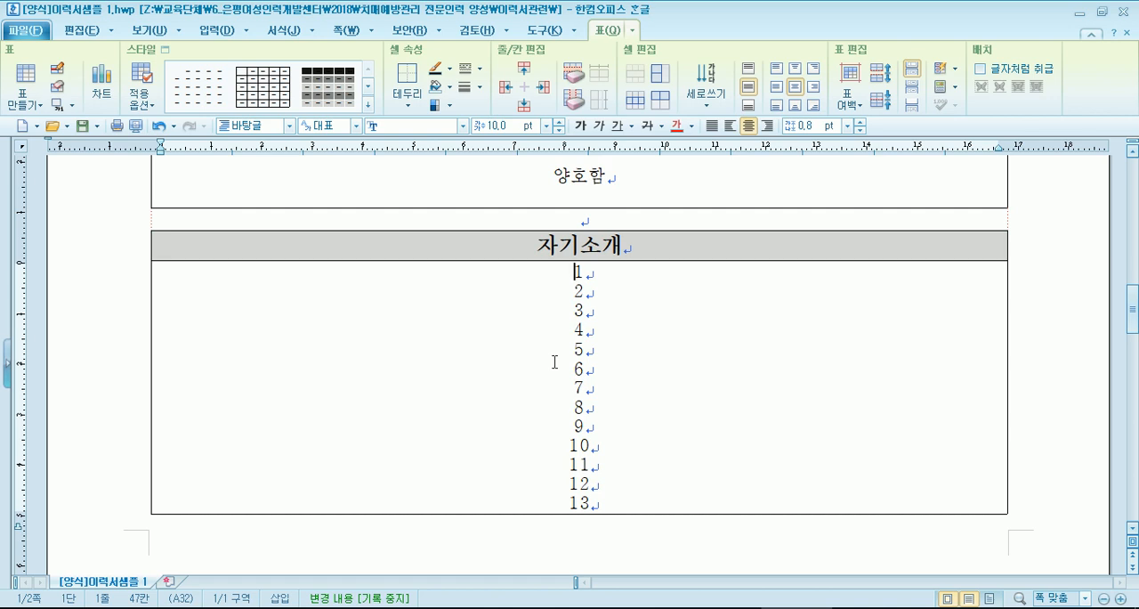
scroll(642, 351, "down", 3)
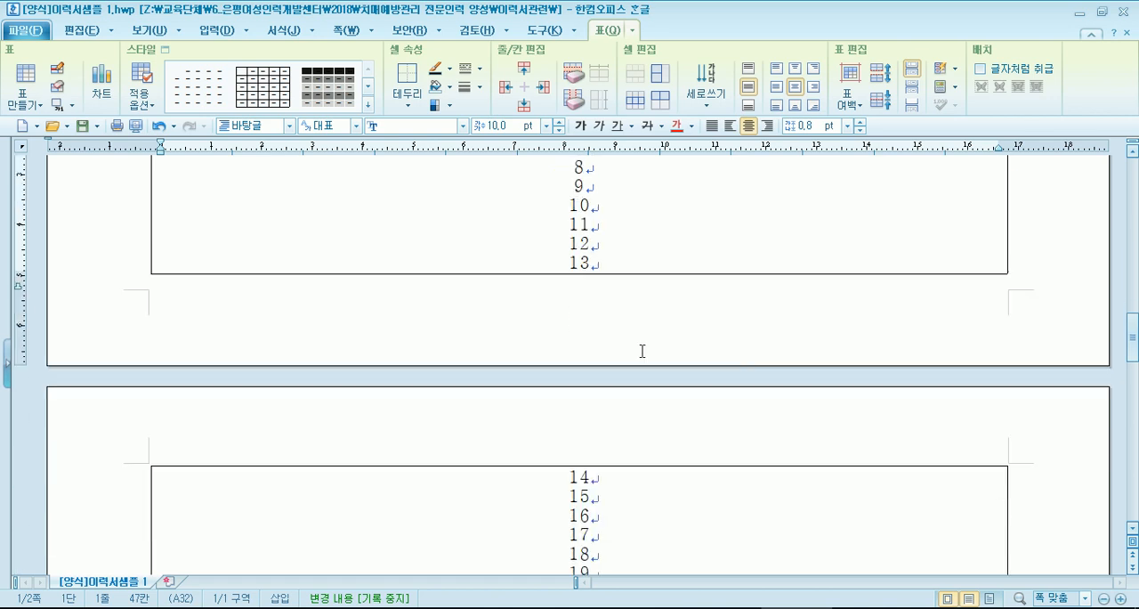
- Switch to (샘플)이력서.txt in Notepad and copy the first paragraph under 나만의 수강생관리 Know-how
left_click(513, 608)
scroll(249, 387, "down", 5)
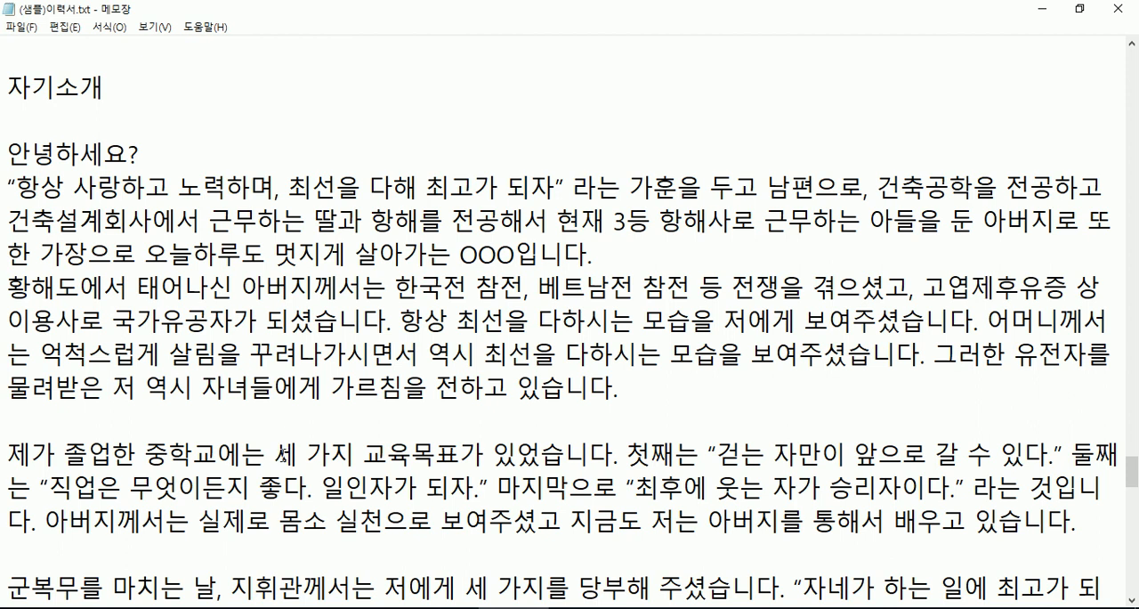
scroll(249, 387, "down", 4)
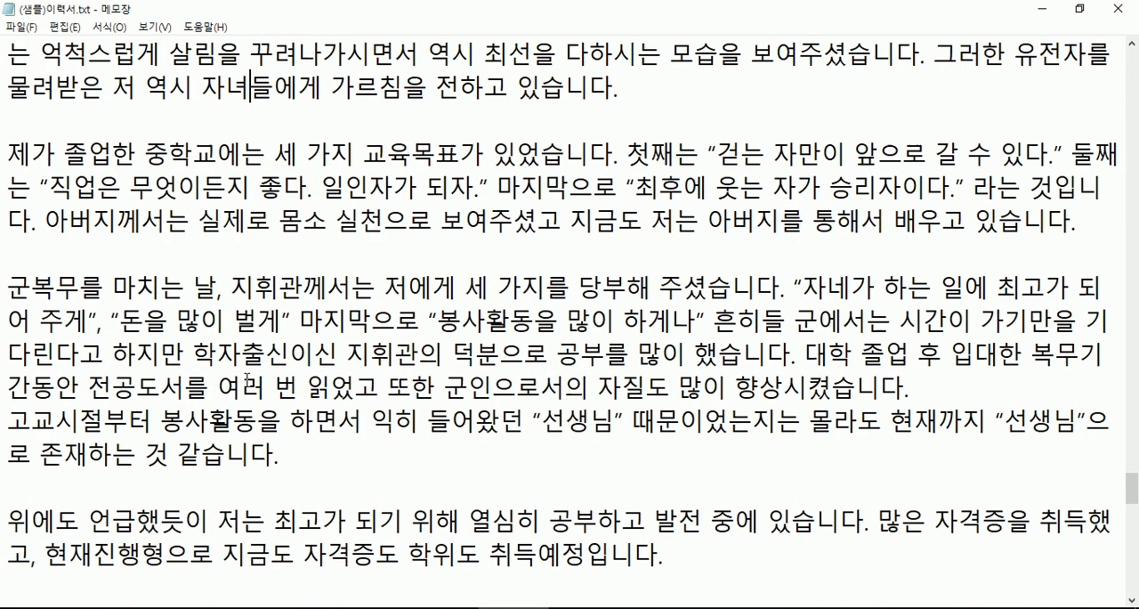
scroll(246, 379, "down", 4)
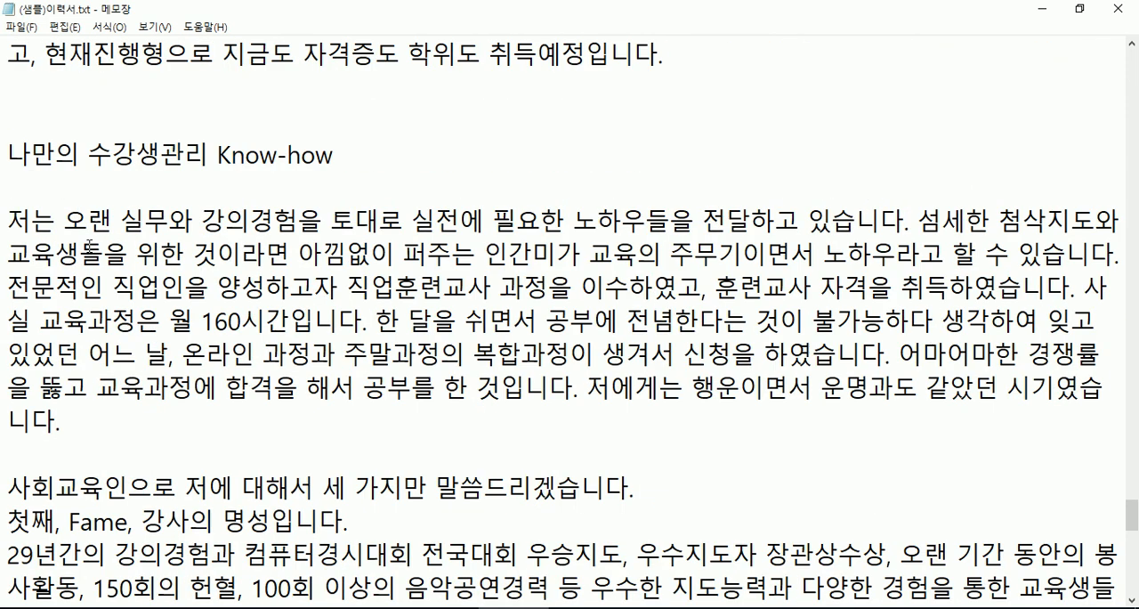
left_click_drag(10, 218, 89, 411)
key("ctrl+c")
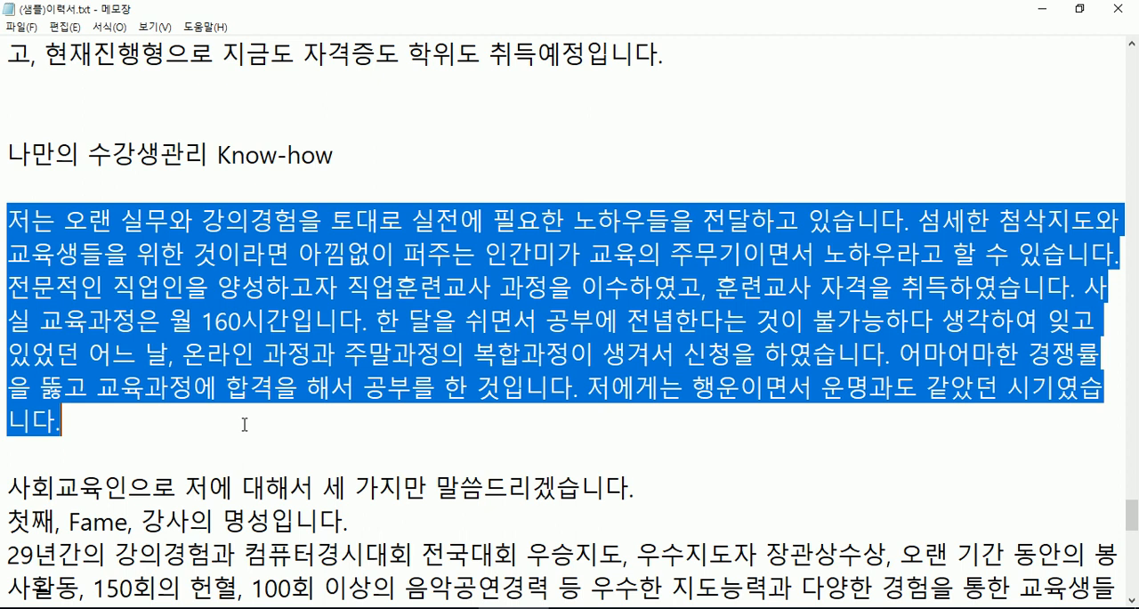
right_click(247, 233)
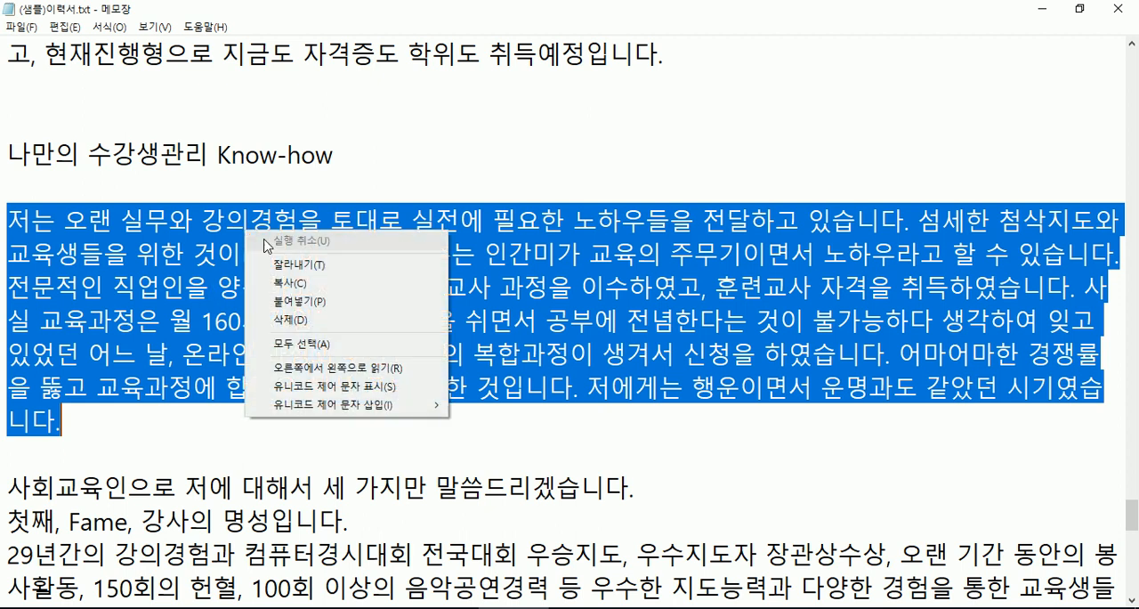
left_click(289, 282)
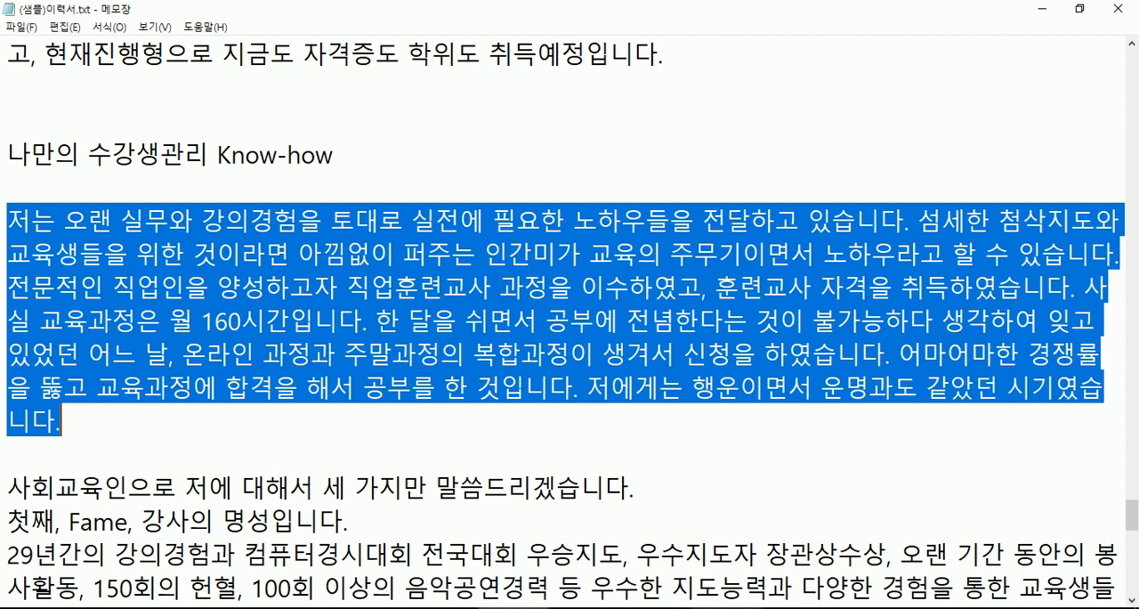
- Switch to the Chrome browser and open the 맞춤법&문법검사 link from the 사이트모음 section of the host.new21.net home page
mouse_move(760, 607)
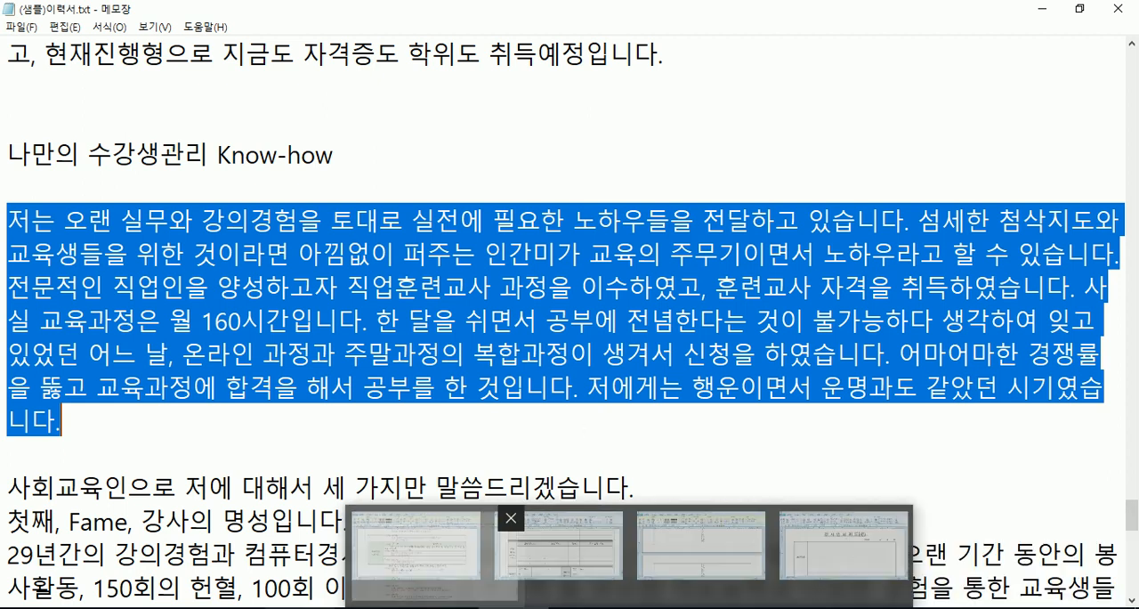
left_click(230, 606)
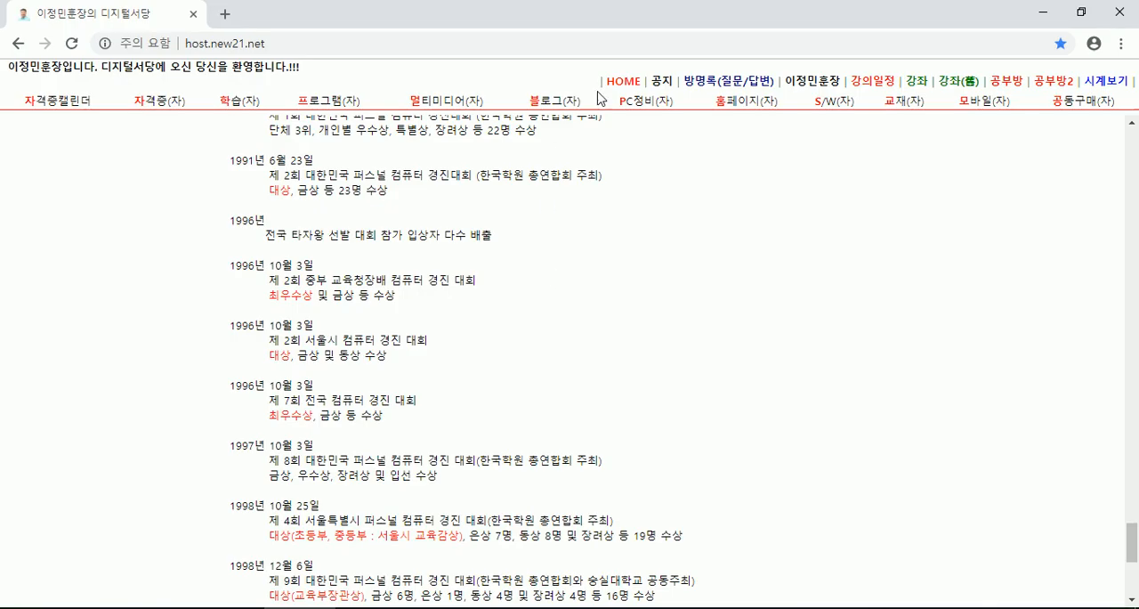
left_click(623, 81)
scroll(999, 280, "down", 5)
scroll(998, 280, "down", 6)
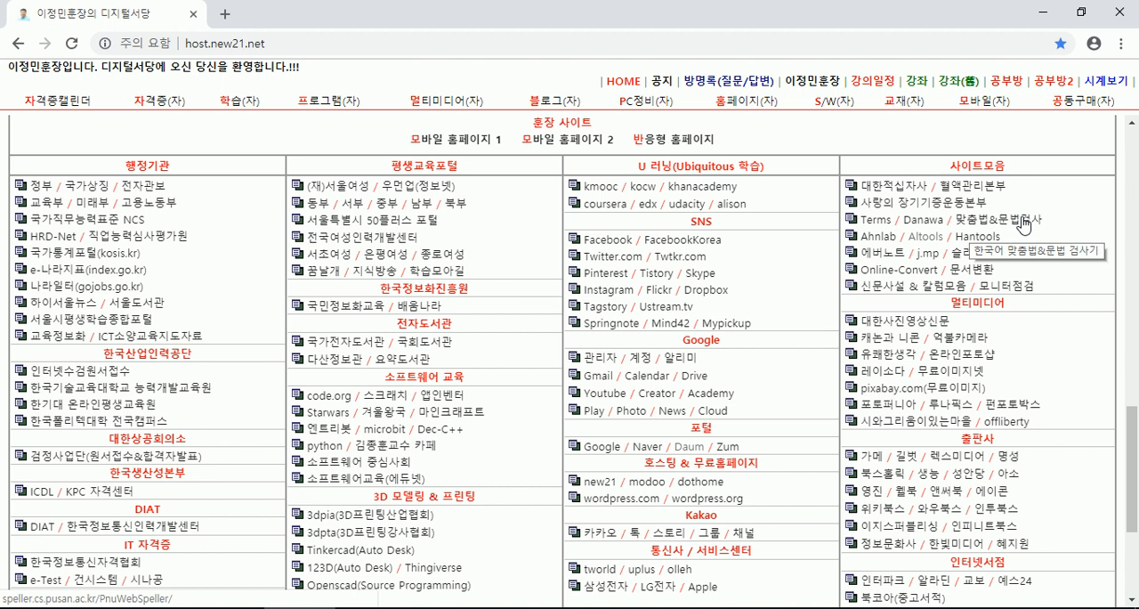
scroll(1023, 223, "up", 4)
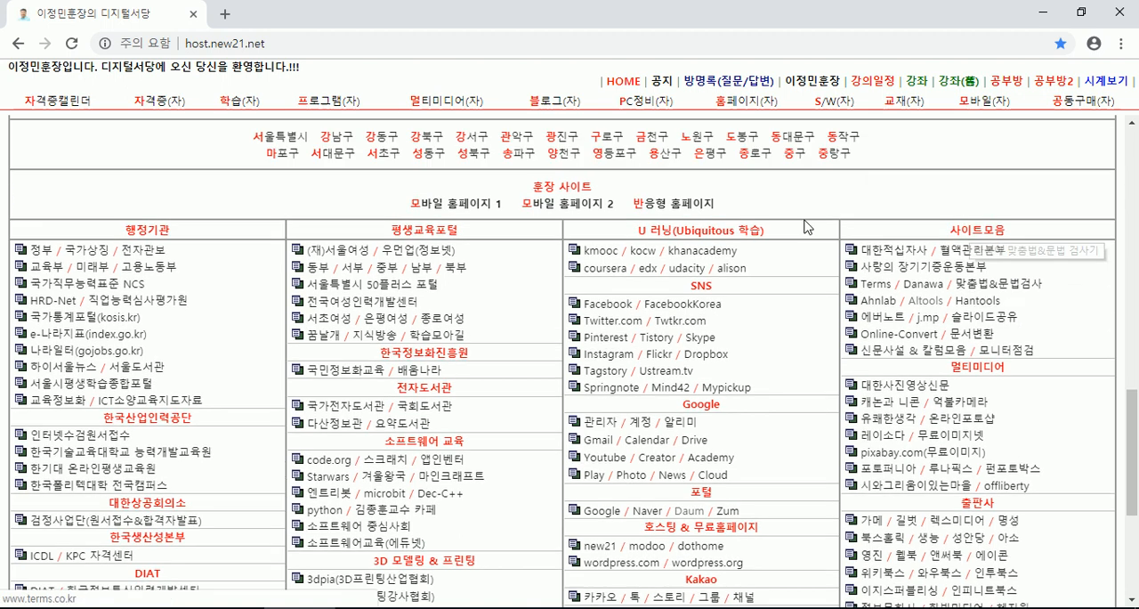
scroll(799, 316, "up", 3)
scroll(636, 323, "down", 6)
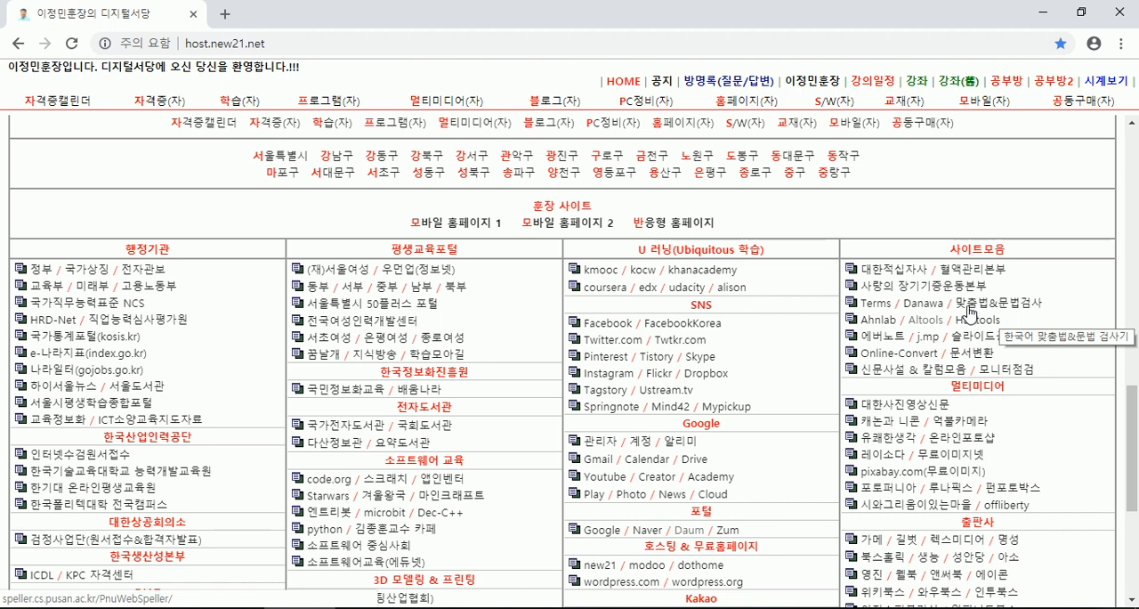
left_click(968, 311)
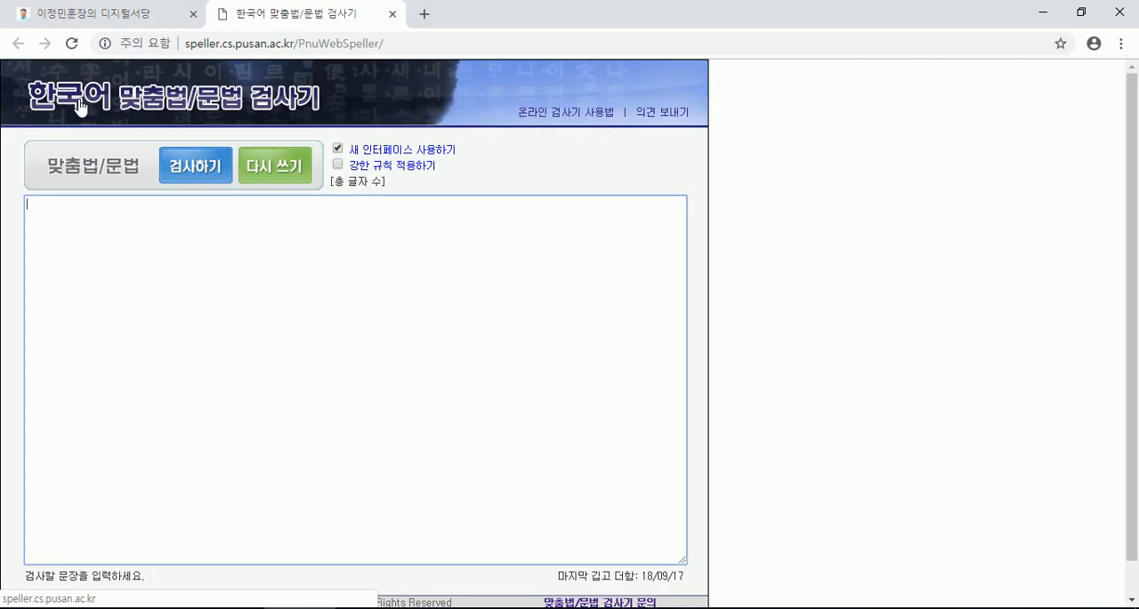
- Paste the copied Know-how paragraph into the text box of the Korean spelling and grammar checker
left_click(253, 241)
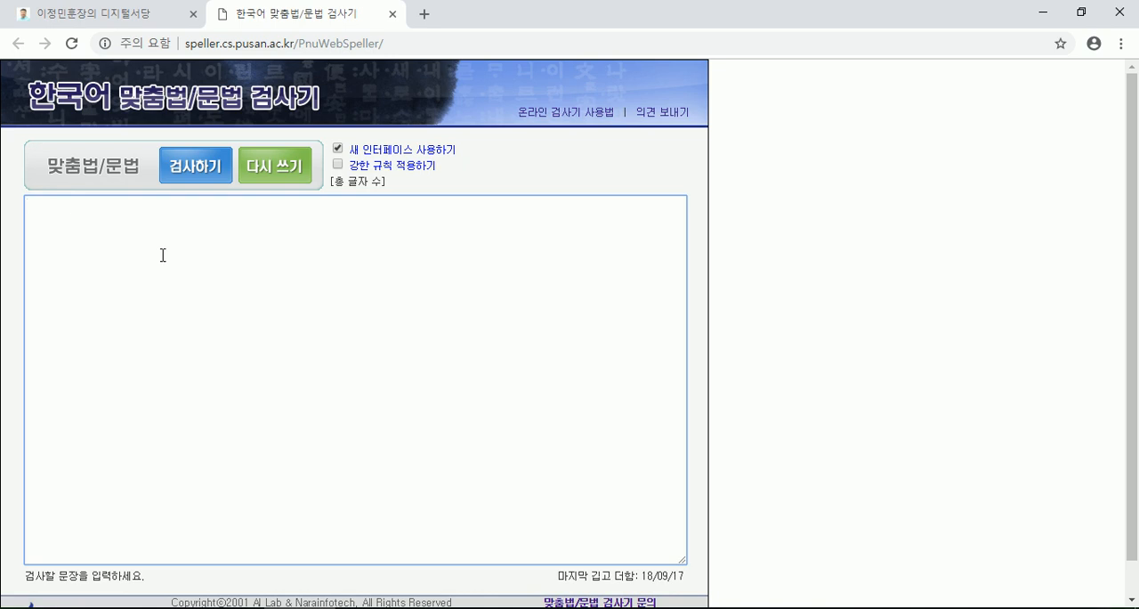
right_click(108, 215)
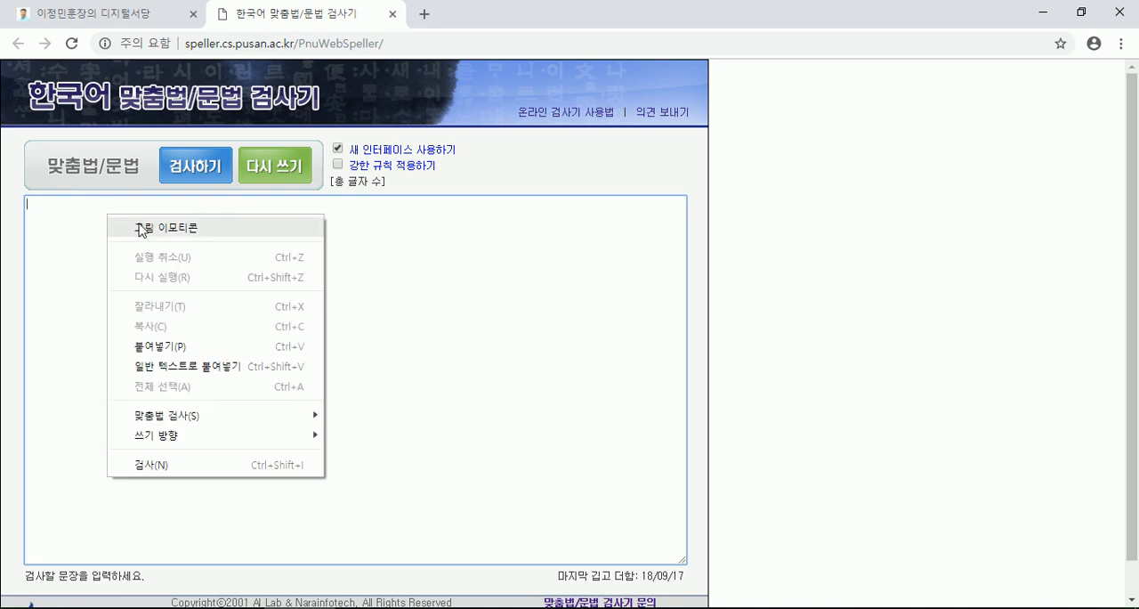
left_click(163, 347)
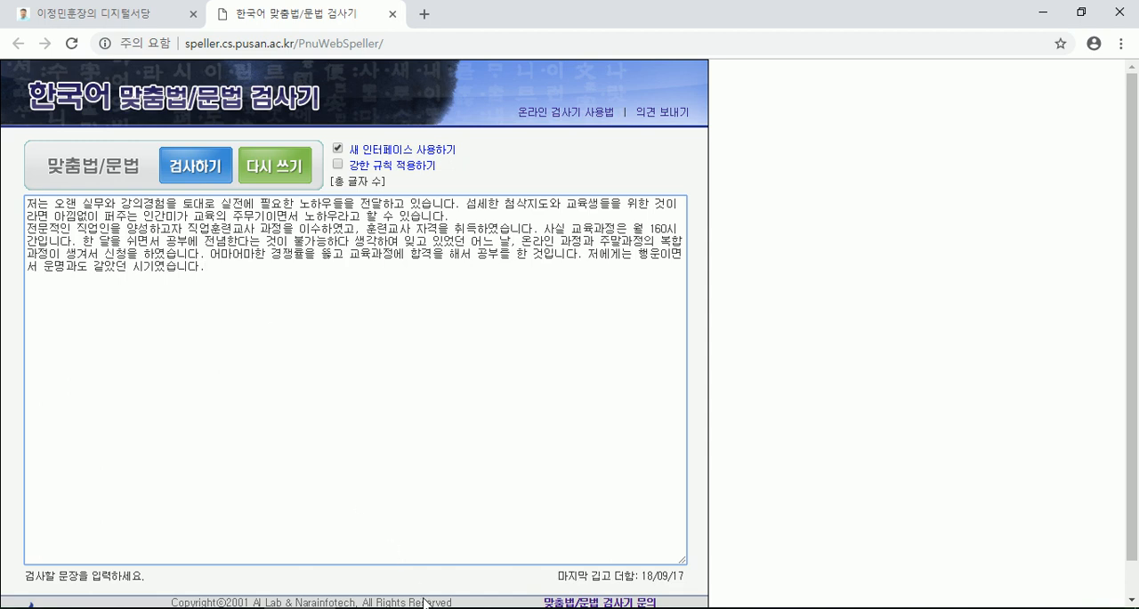
- Return to (샘플)이력서.txt in Notepad and look through the remaining text up to the end of the 자유 발언대 section
left_click(513, 607)
scroll(272, 408, "down", 3)
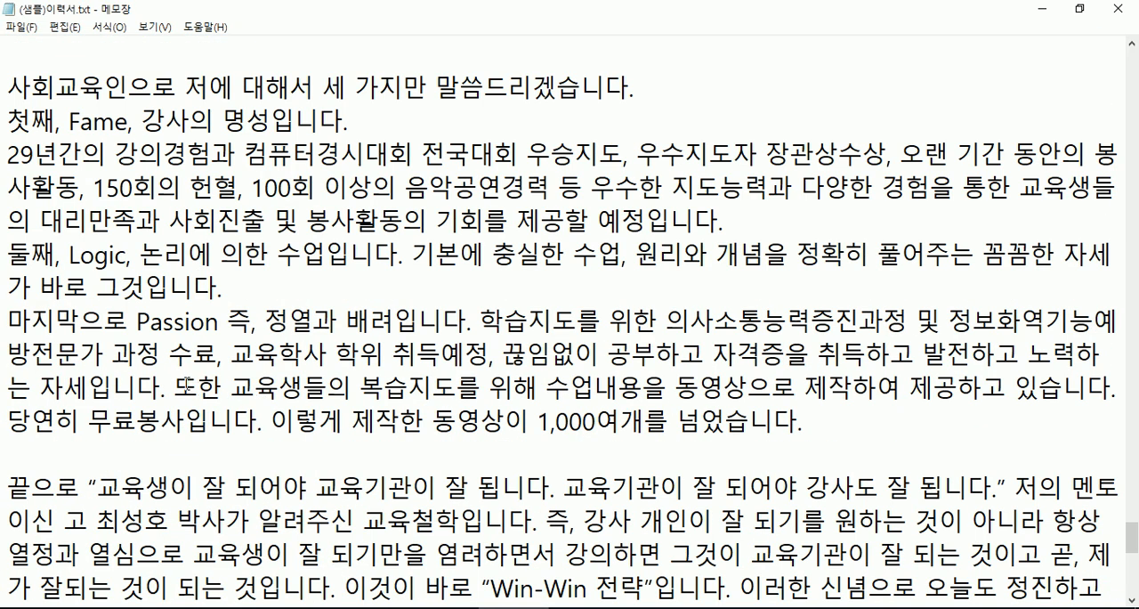
scroll(273, 407, "down", 7)
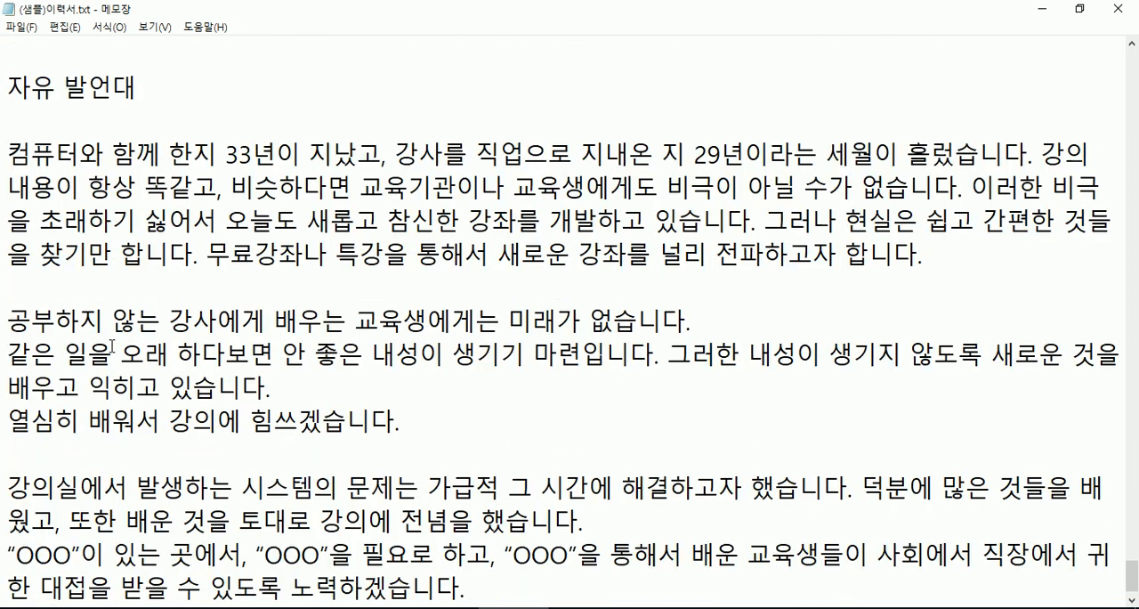
scroll(134, 360, "down", 1)
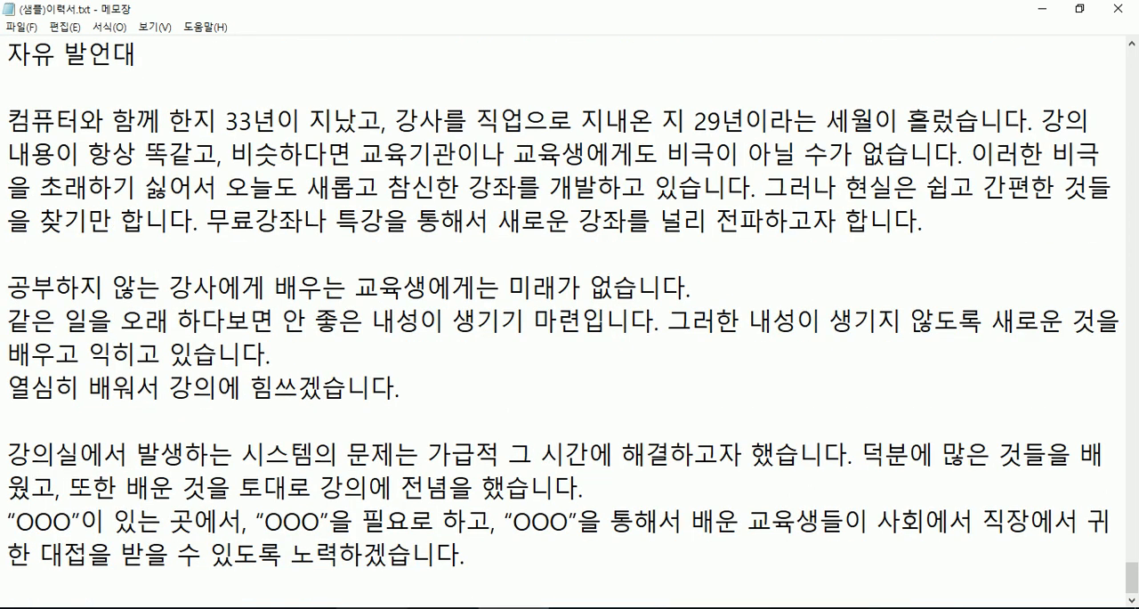
- Go back to the 한국어 맞춤법/문법 검사기 page in the browser and run the check on the pasted paragraph
left_click(301, 608)
left_click(124, 18)
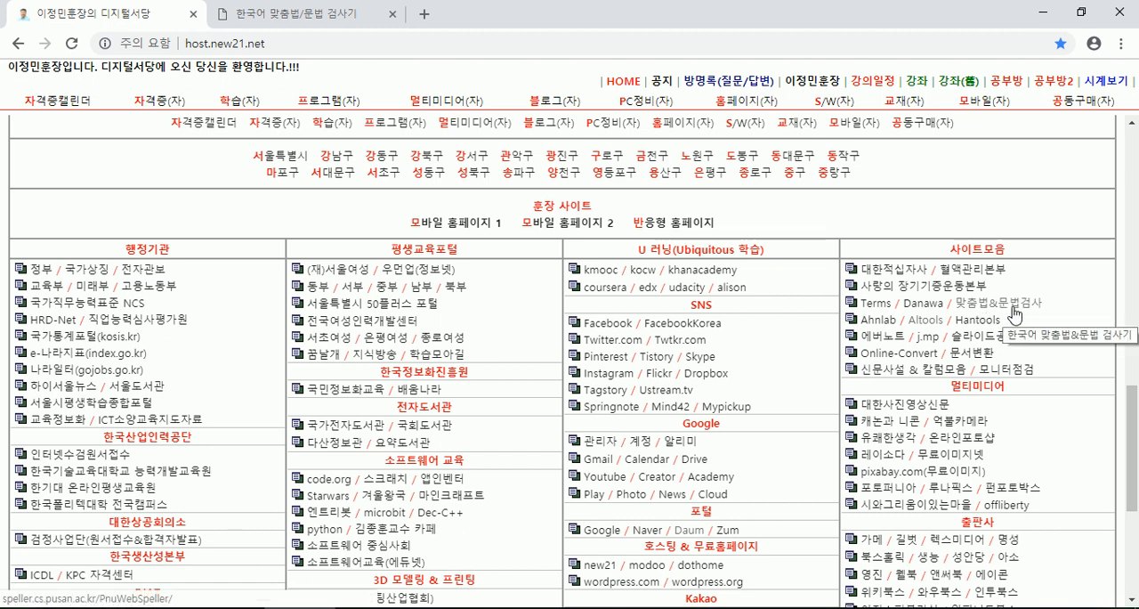
left_click(285, 14)
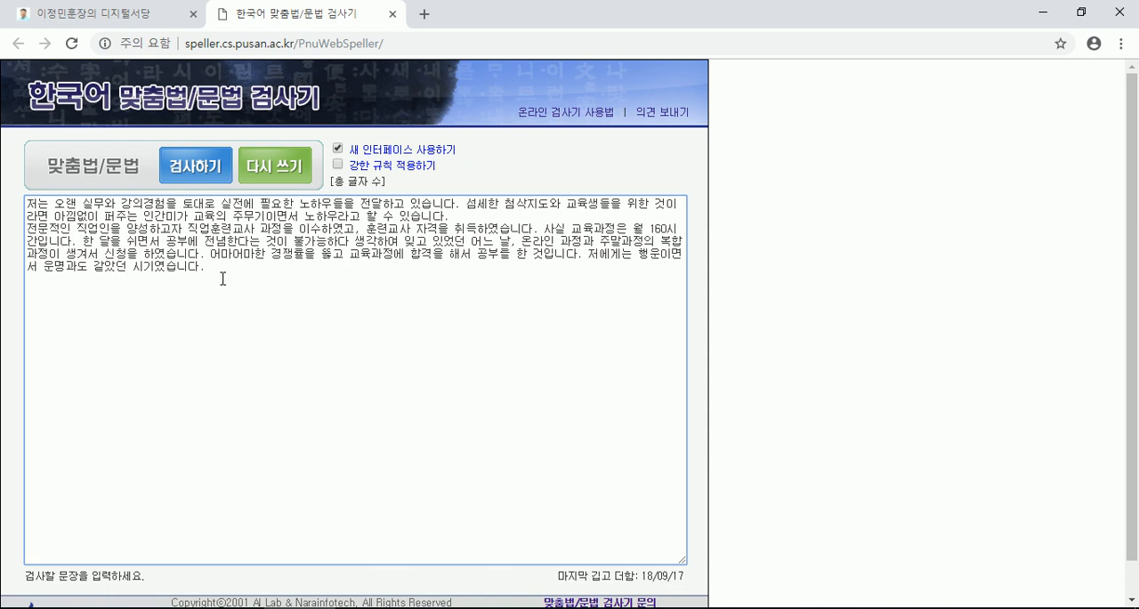
left_click(201, 166)
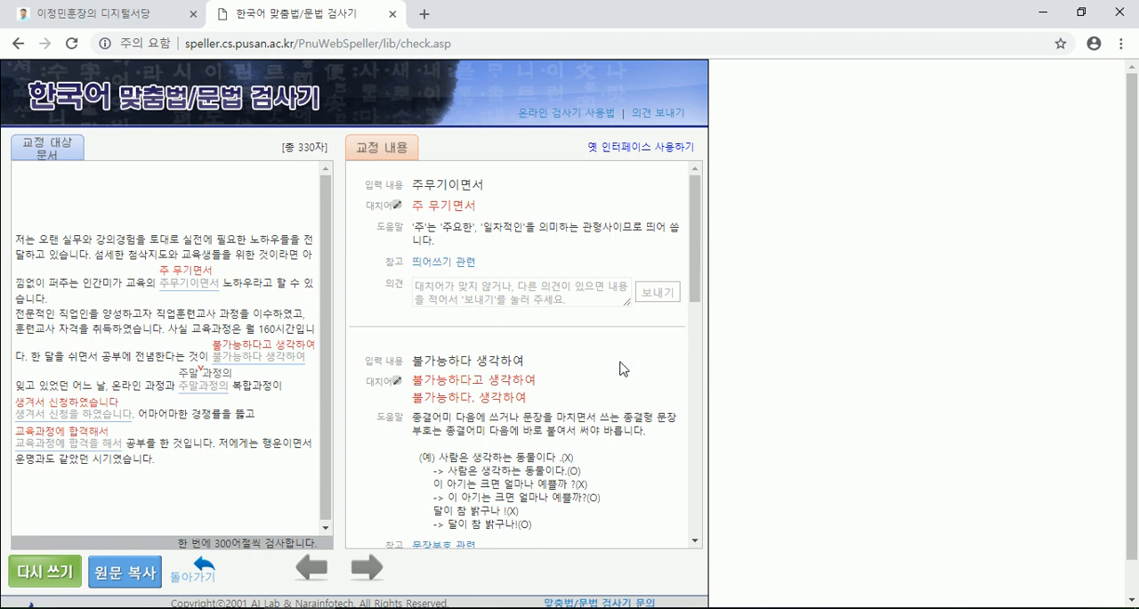
- Review the suggested replacements and explanations for the marked phrases in the checked paragraph
scroll(598, 369, "down", 4)
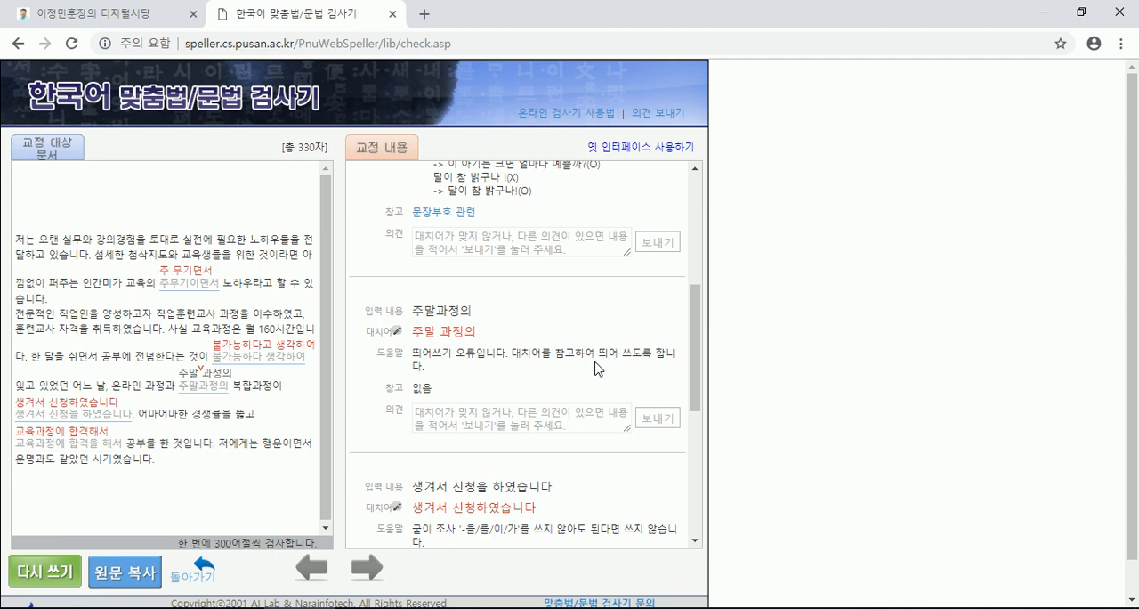
scroll(596, 369, "up", 4)
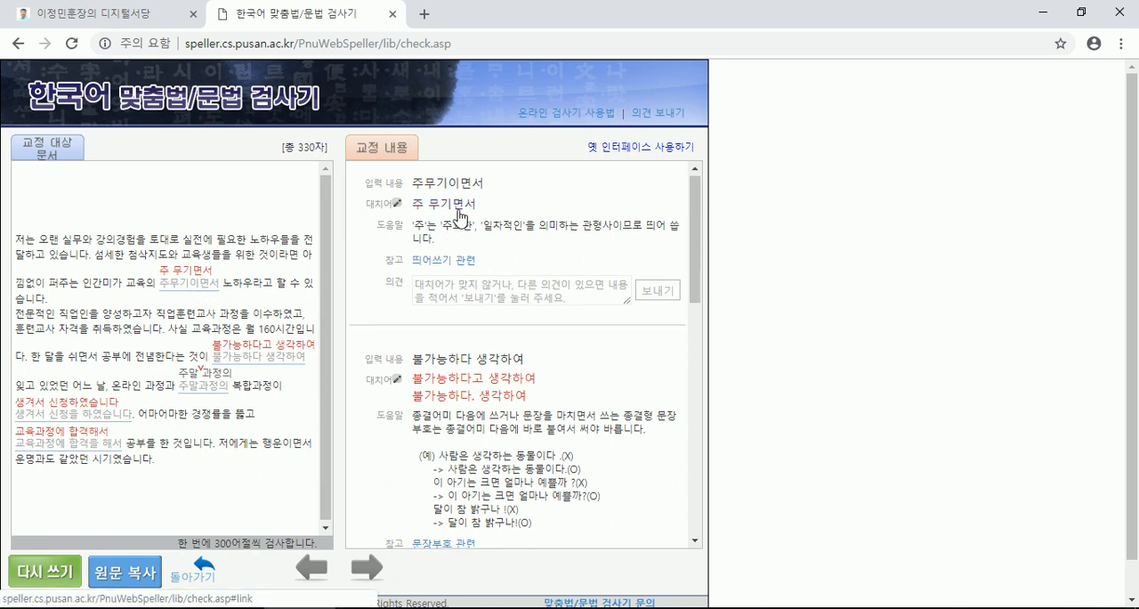
mouse_move(269, 353)
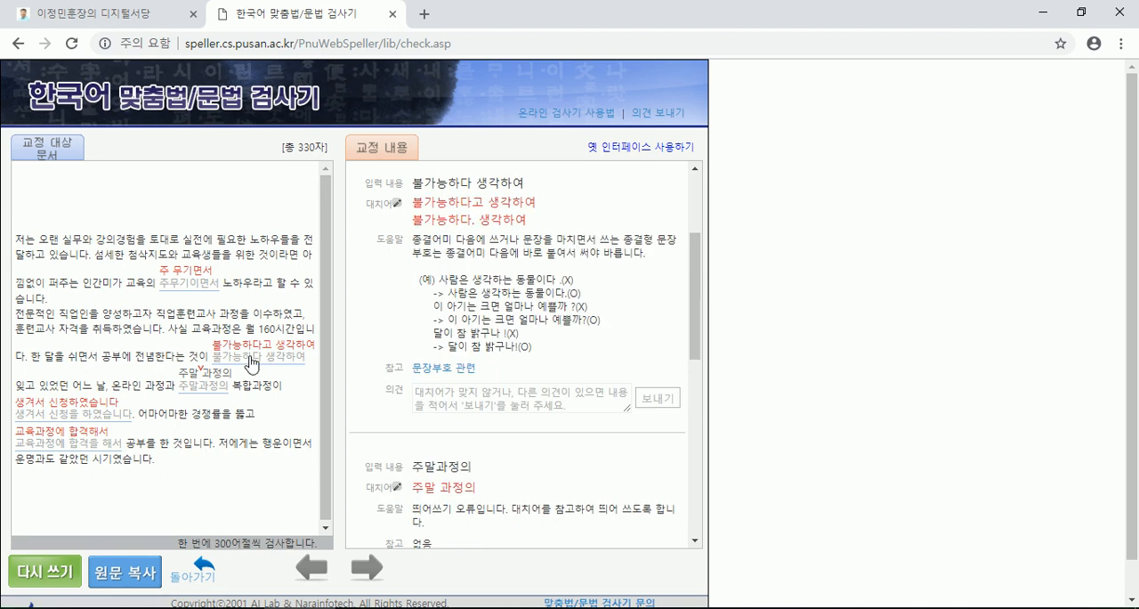
mouse_move(197, 368)
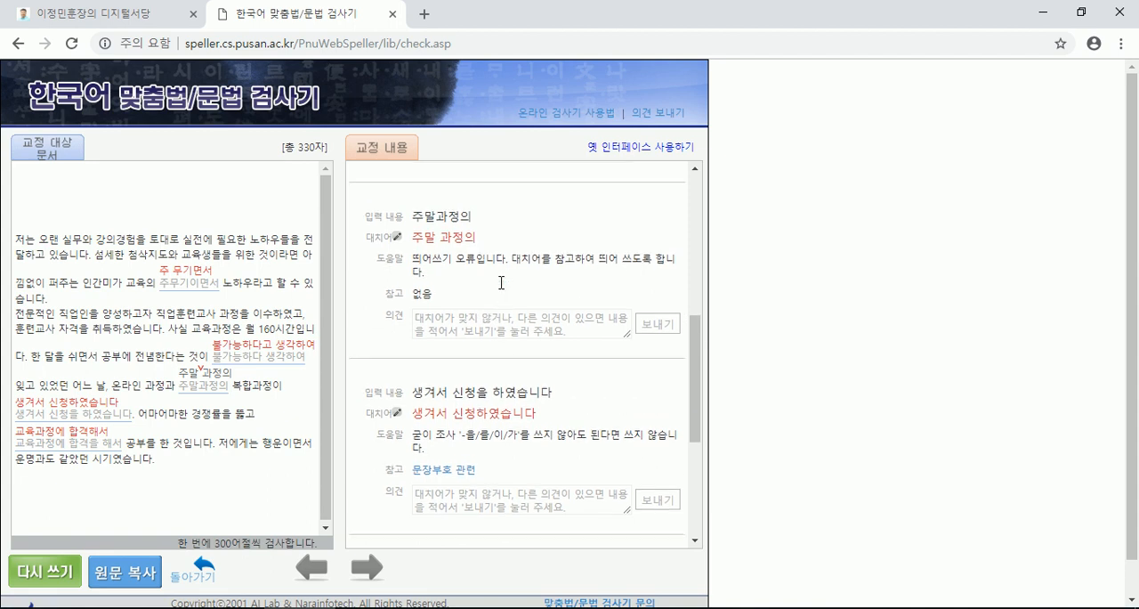
scroll(493, 294, "up", 5)
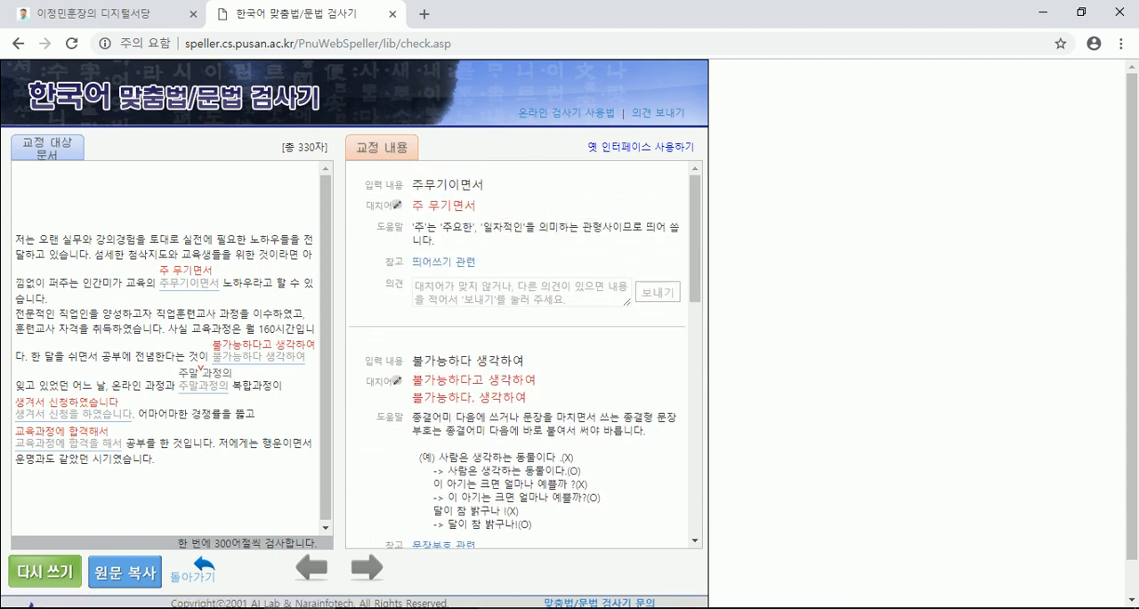
- Switch to (샘플)이력서.txt and correct the Know-how paragraph: change 불가능하다 to 불가능하다고 and add a space after 주 in 주무기이면서
key("alt+Tab")
scroll(467, 267, "up", 4)
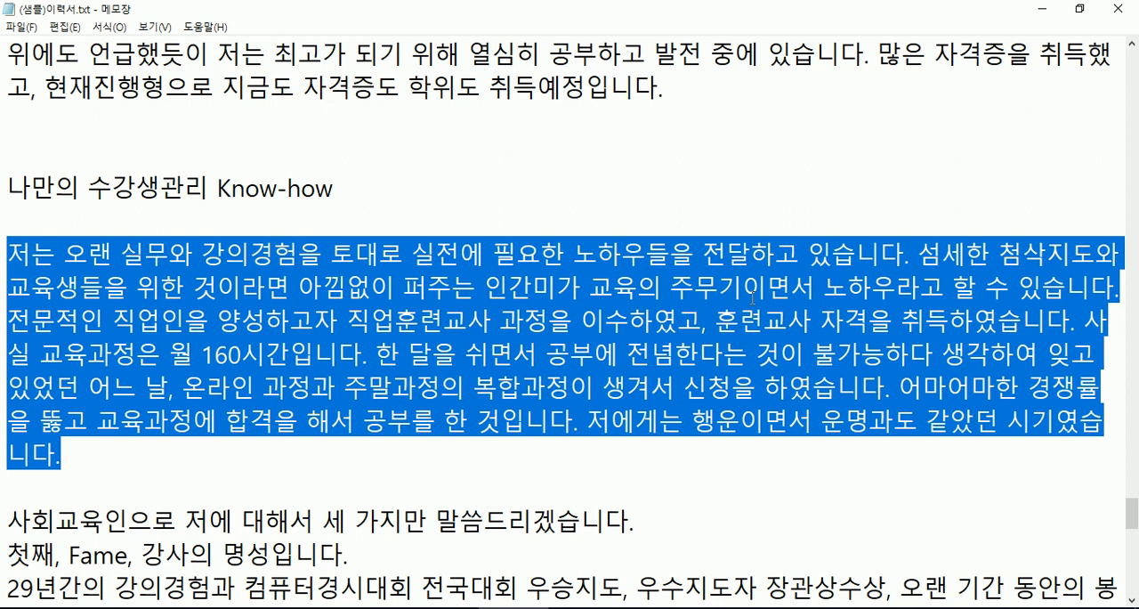
left_click(758, 313)
left_click(931, 354)
type("rh")
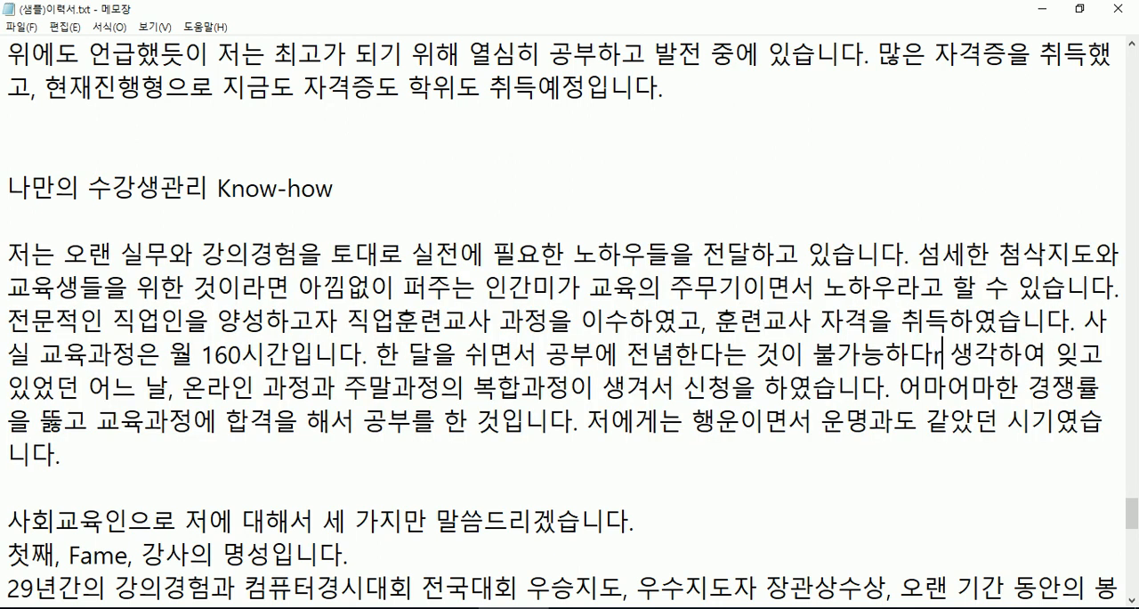
key("BackSpace")
key("BackSpace")
key("Hangul")
type("거ㅗ")
key("BackSpace")
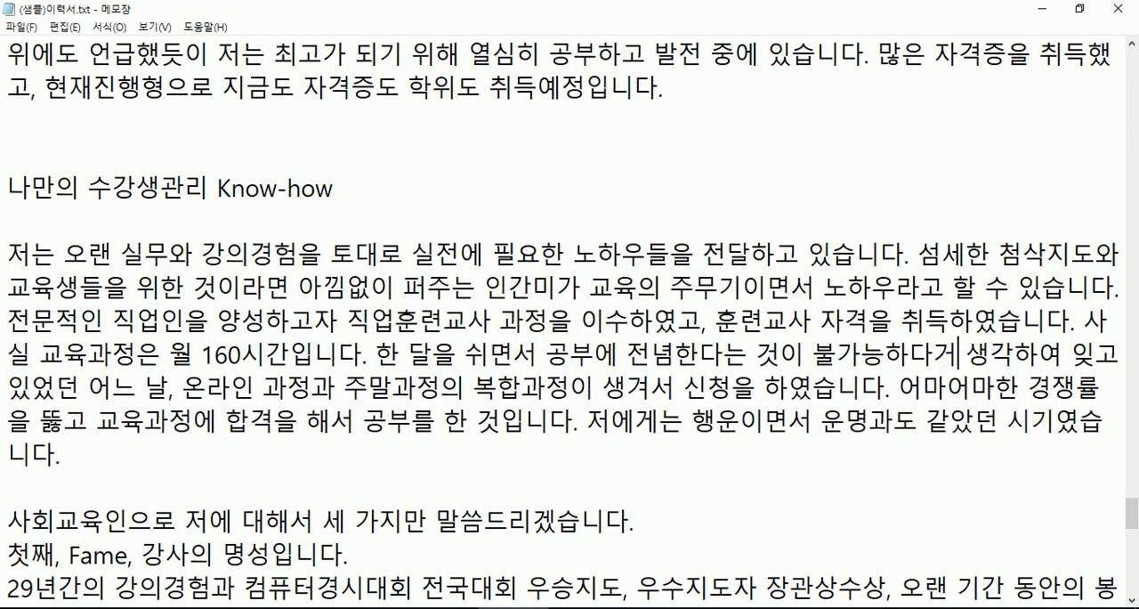
key("BackSpace")
type("고")
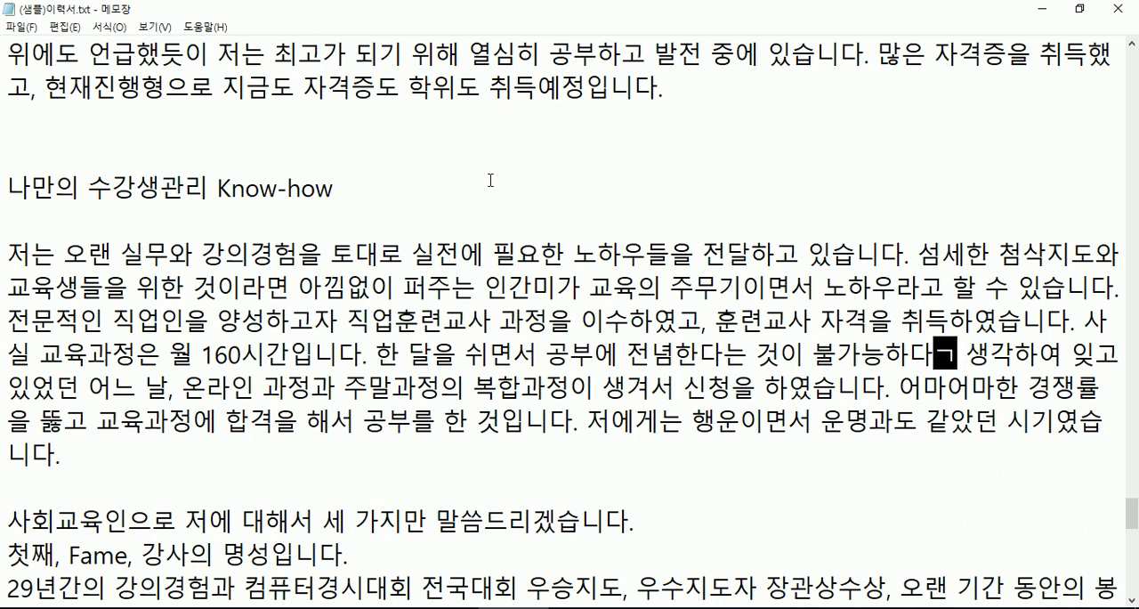
left_click(699, 292)
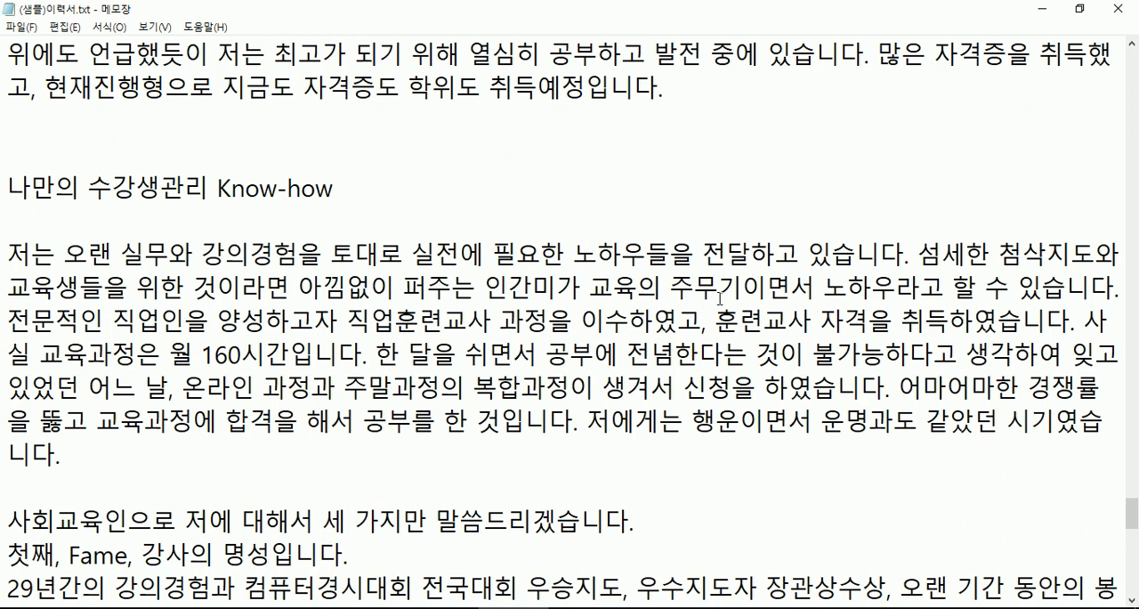
key("space")
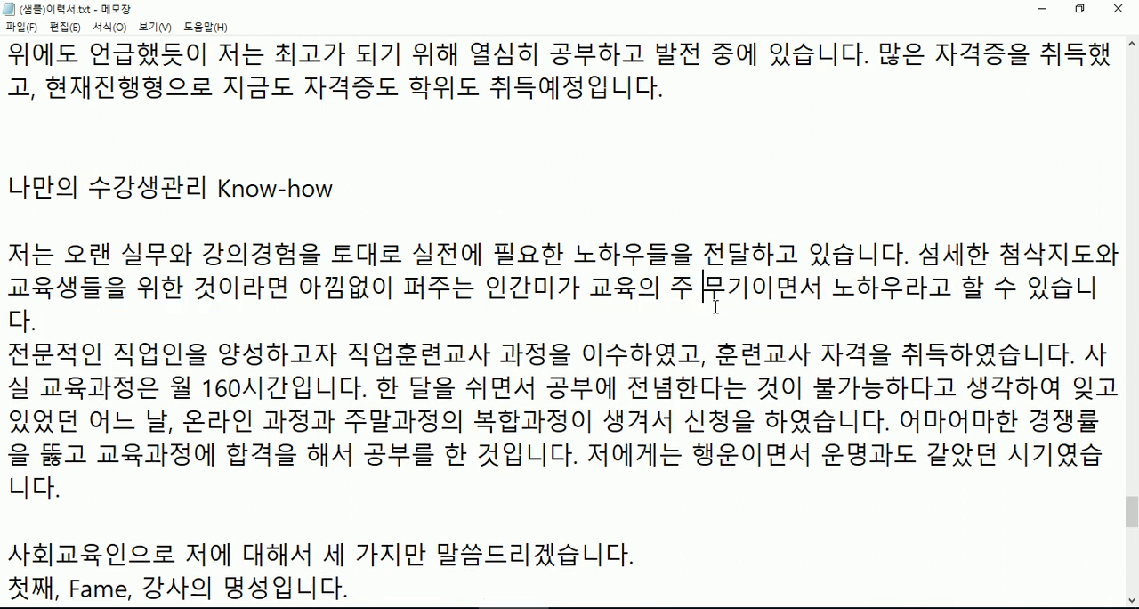
- Look up the next spacing suggestion in the spell checker and separate 주말과정의 into 주말 과정의 in (샘플)이력서.txt
key("alt+Tab")
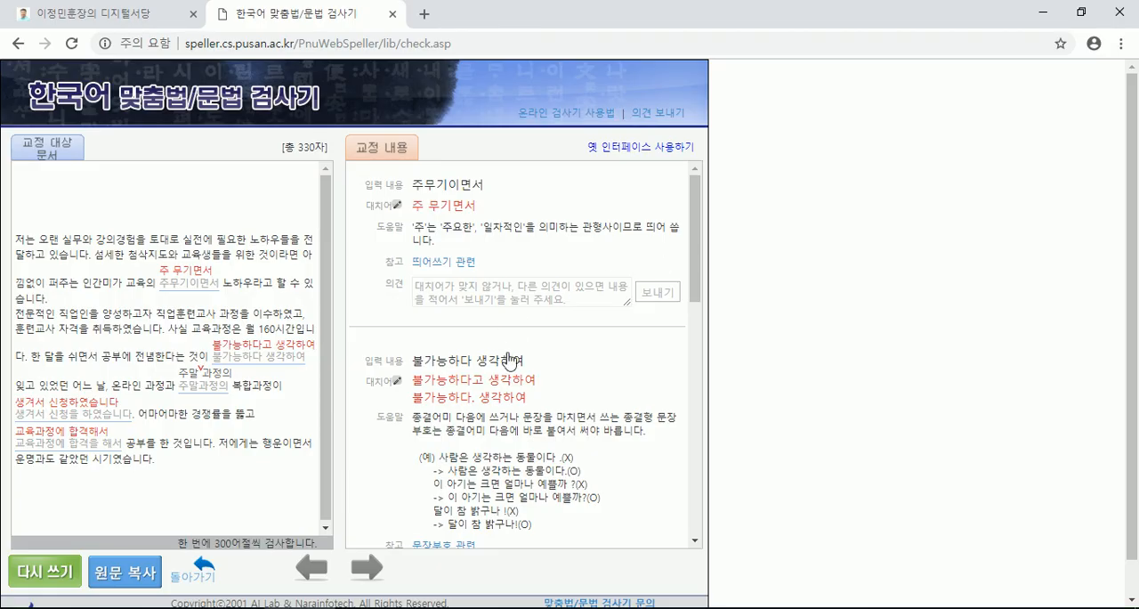
scroll(523, 359, "down", 4)
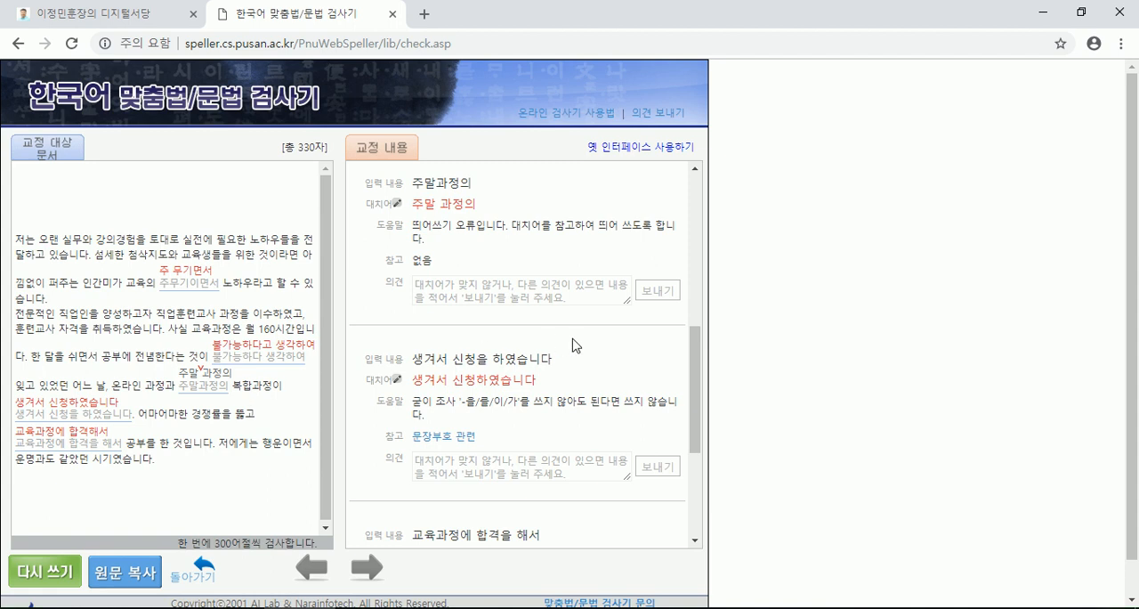
key("alt+Tab")
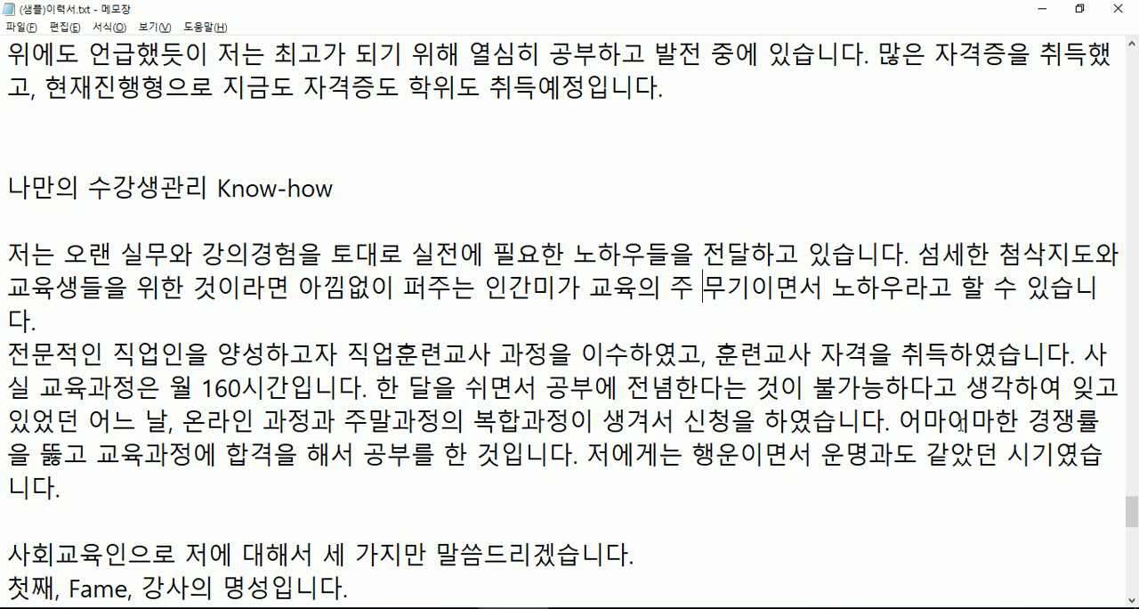
left_click(396, 419)
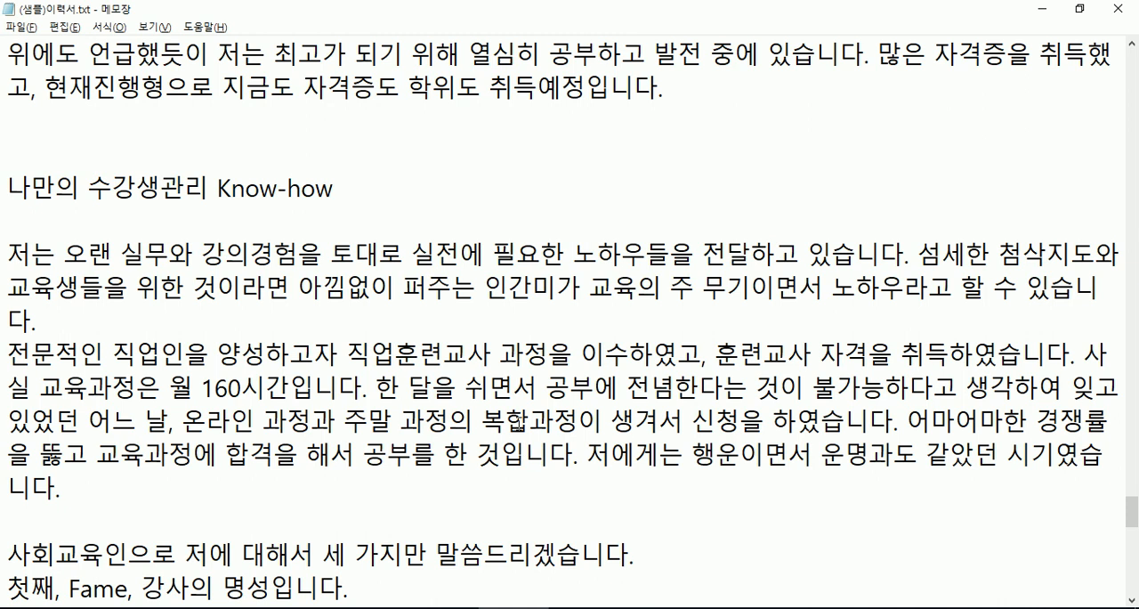
- Compare the Know-how paragraph with the checker's next suggestion and shorten 신청을 하였습니다 to 신청하였습니다 in the text file
scroll(429, 420, "down", 2)
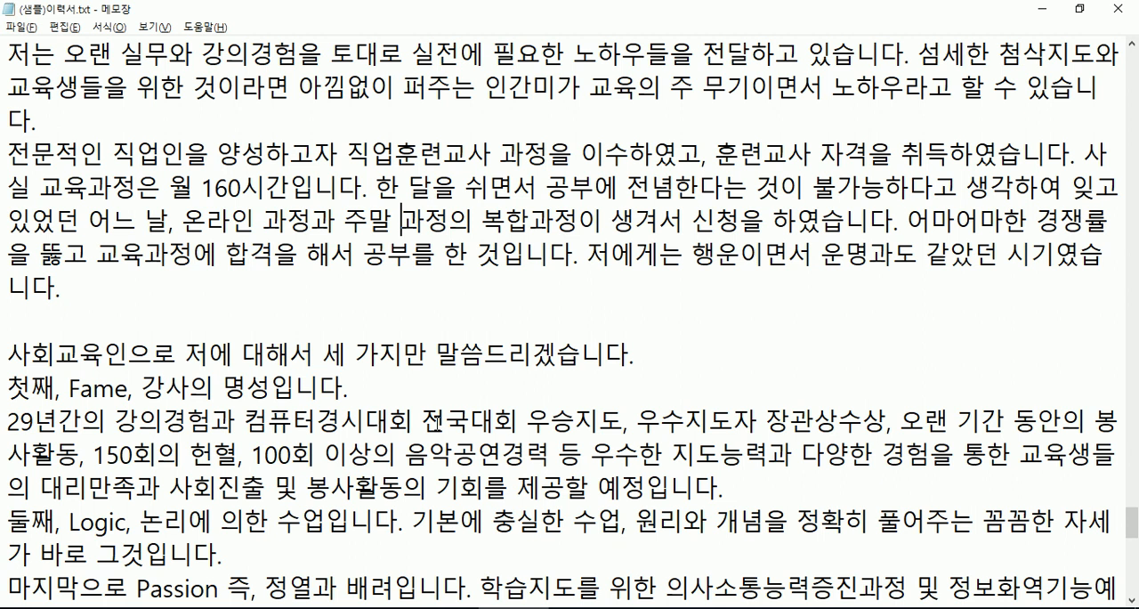
key("alt+Tab")
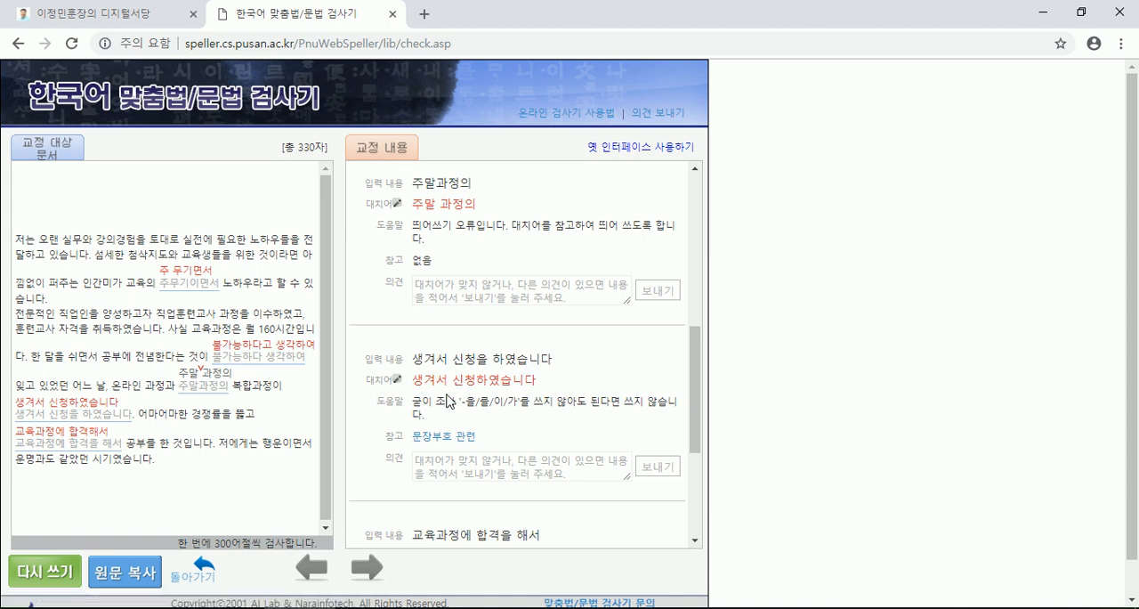
key("alt+Tab")
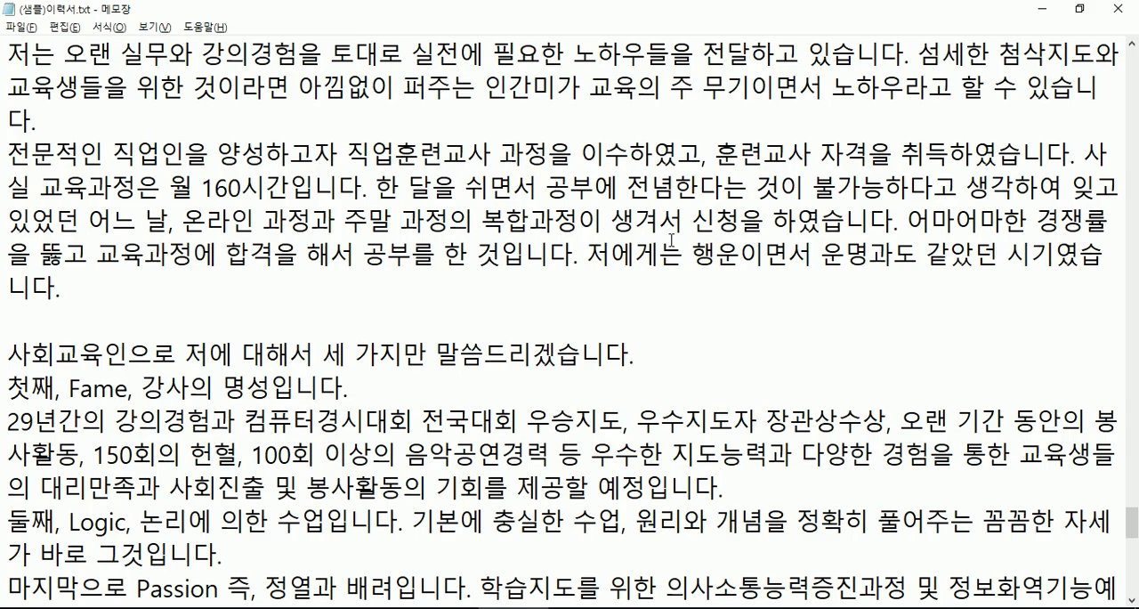
left_click(744, 228)
key("Delete")
key("Delete")
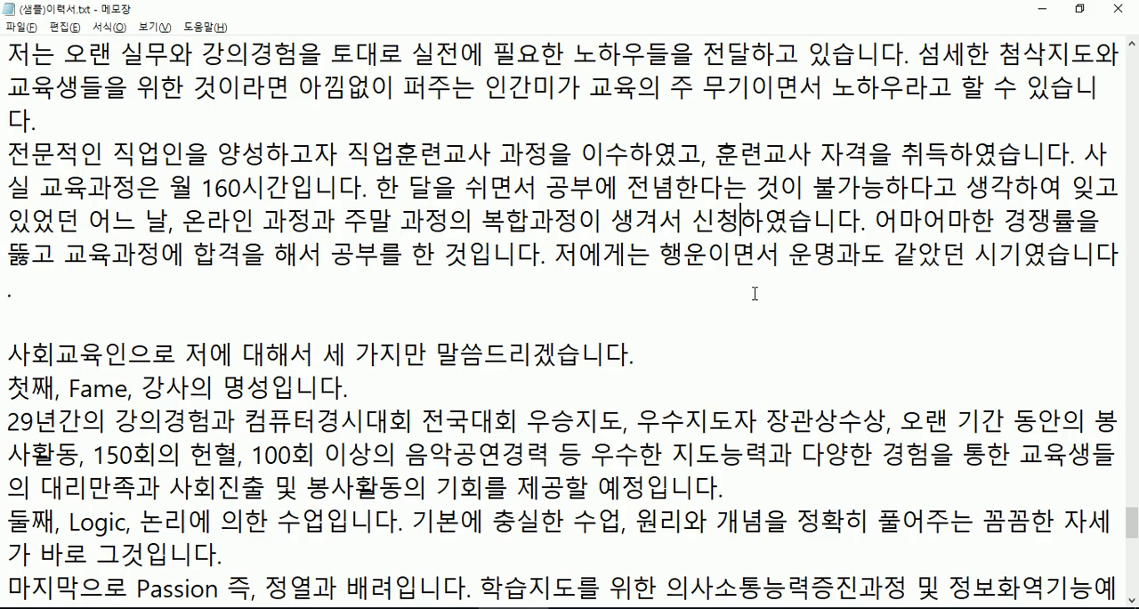
- Read the checker's last suggestion and change 합격을 해서 to 합격해서 in the Know-how paragraph of (샘플)이력서.txt
key("alt+Tab")
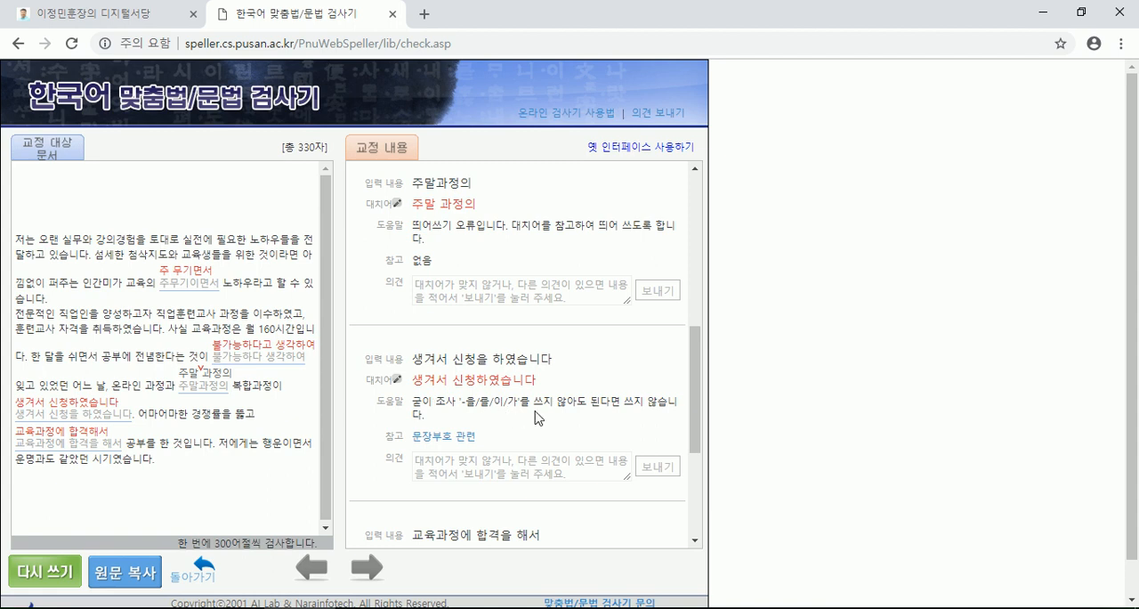
scroll(534, 417, "down", 3)
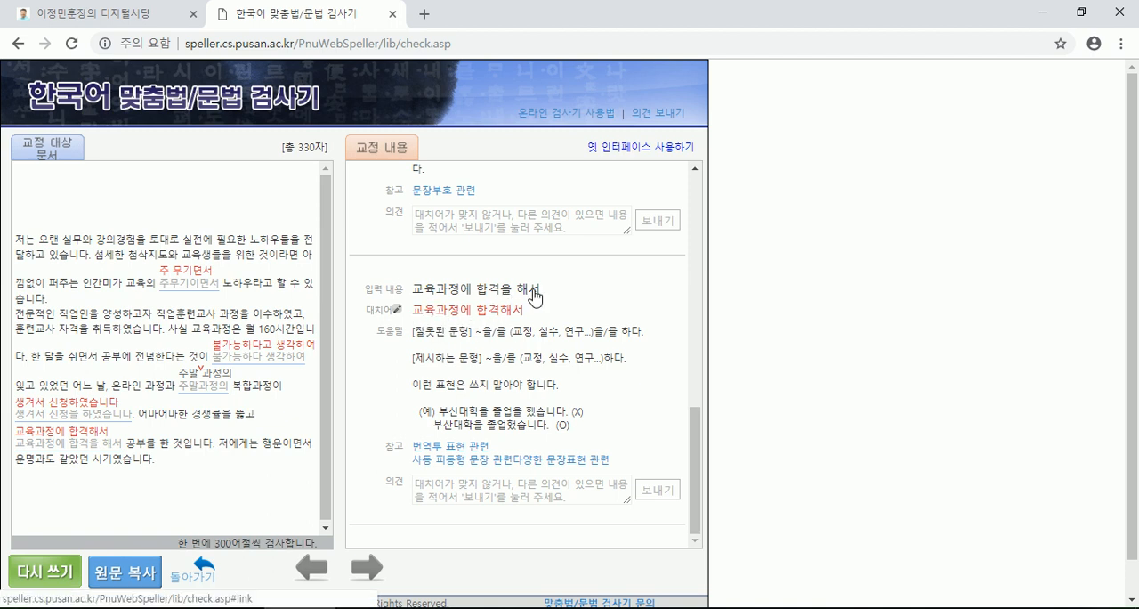
key("alt+Tab")
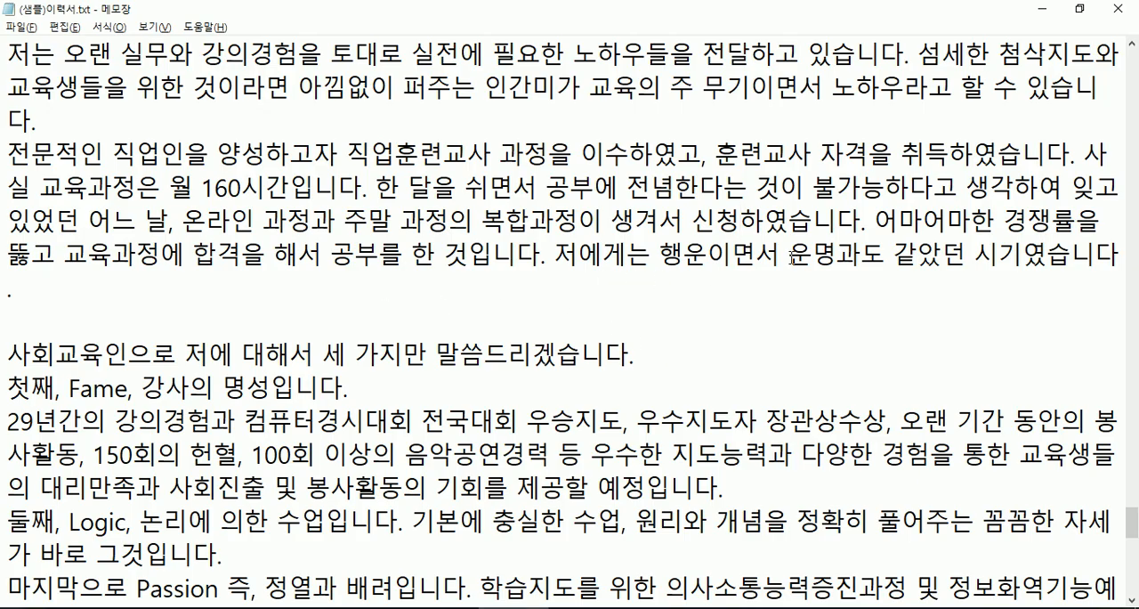
left_click(246, 258)
key("Delete")
key("Delete")
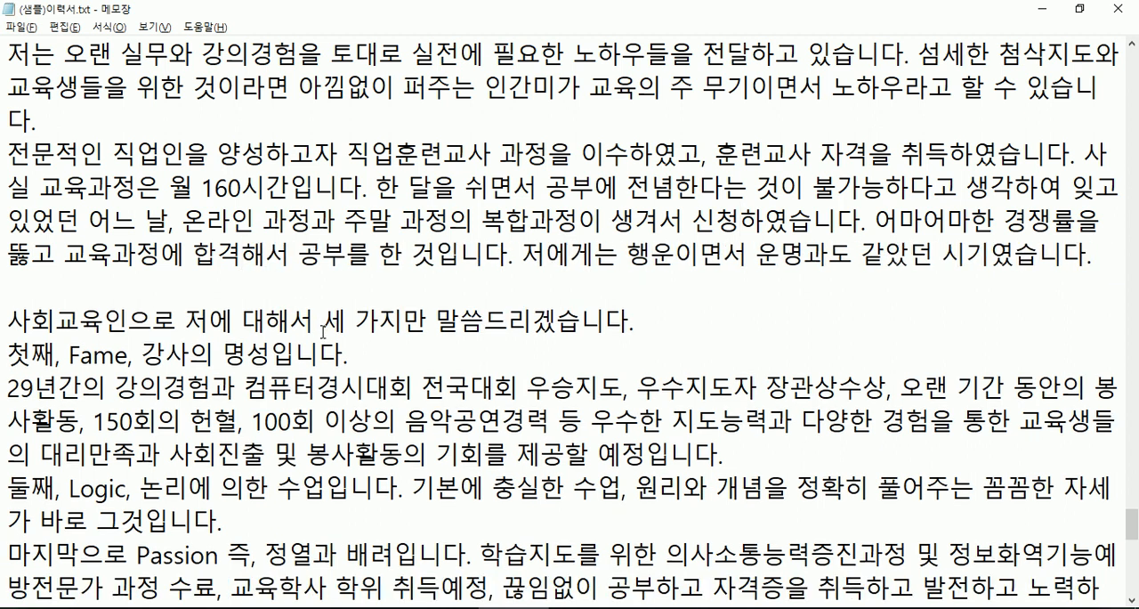
- Return to the 한국어 맞춤법/문법 검사기 results in the browser and look over the end of the correction list
key("alt+Tab")
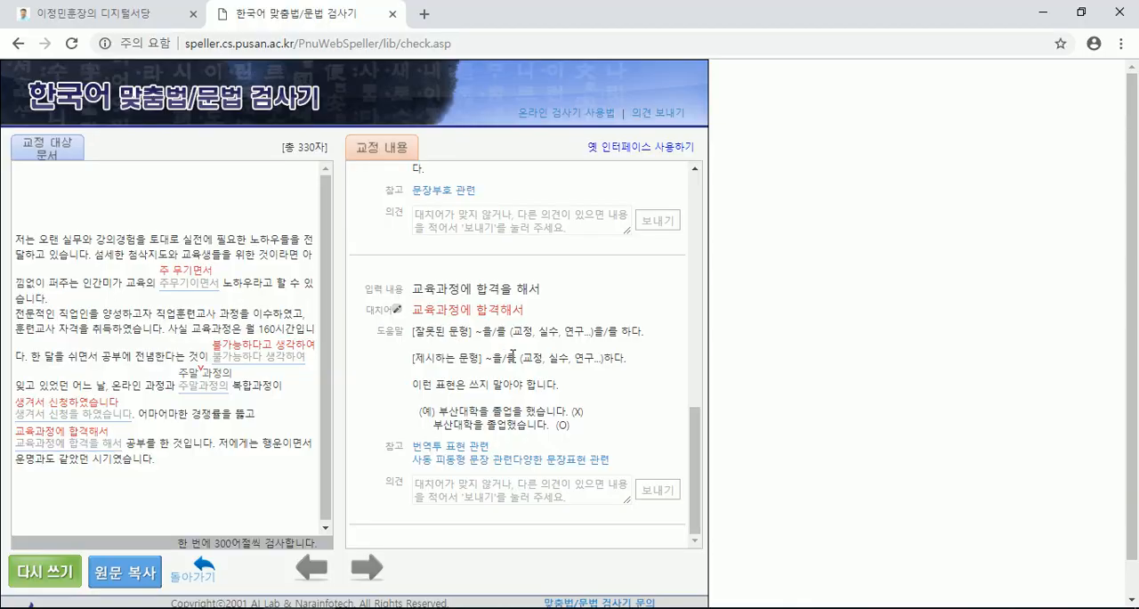
scroll(529, 364, "down", 1)
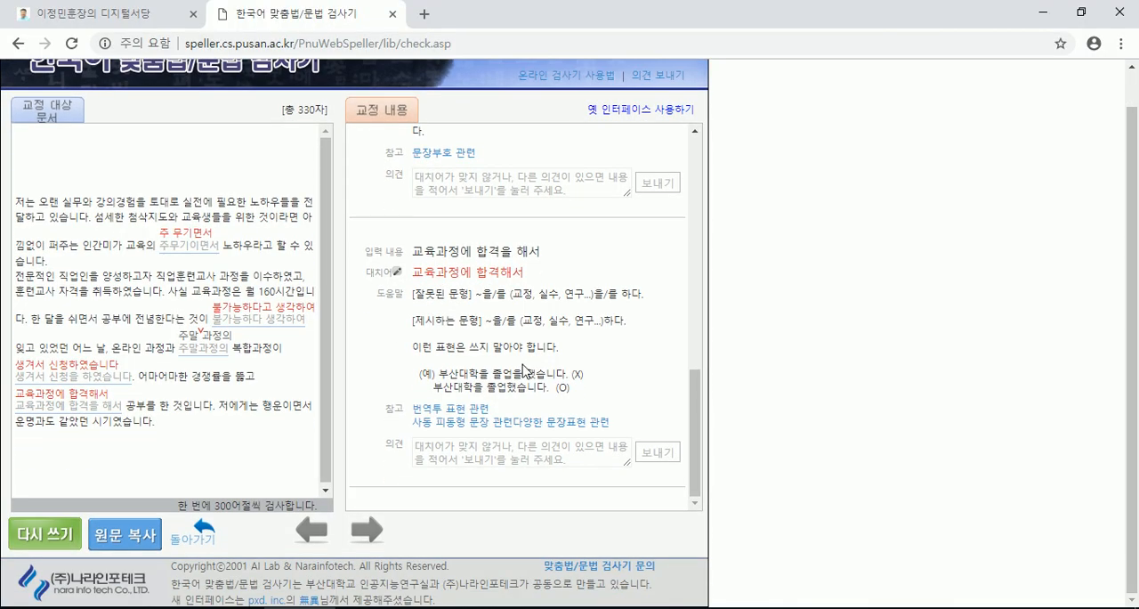
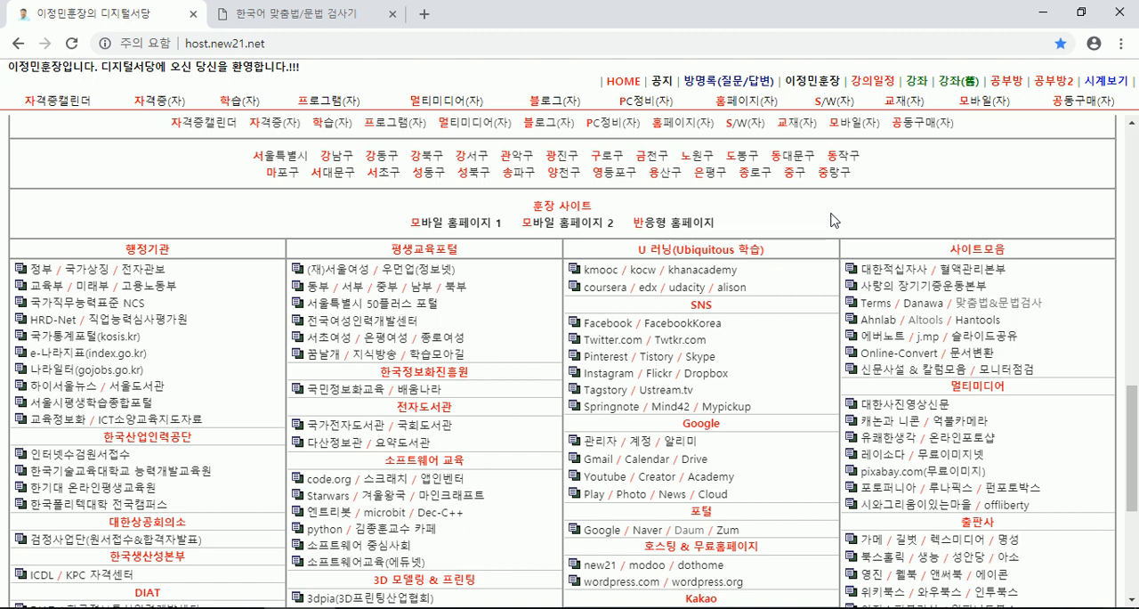
- Select and copy the passage of (샘플)이력서.txt in Notepad from 사회교육인으로 through the sentence ending in 넘었습니다
key("alt+Tab")
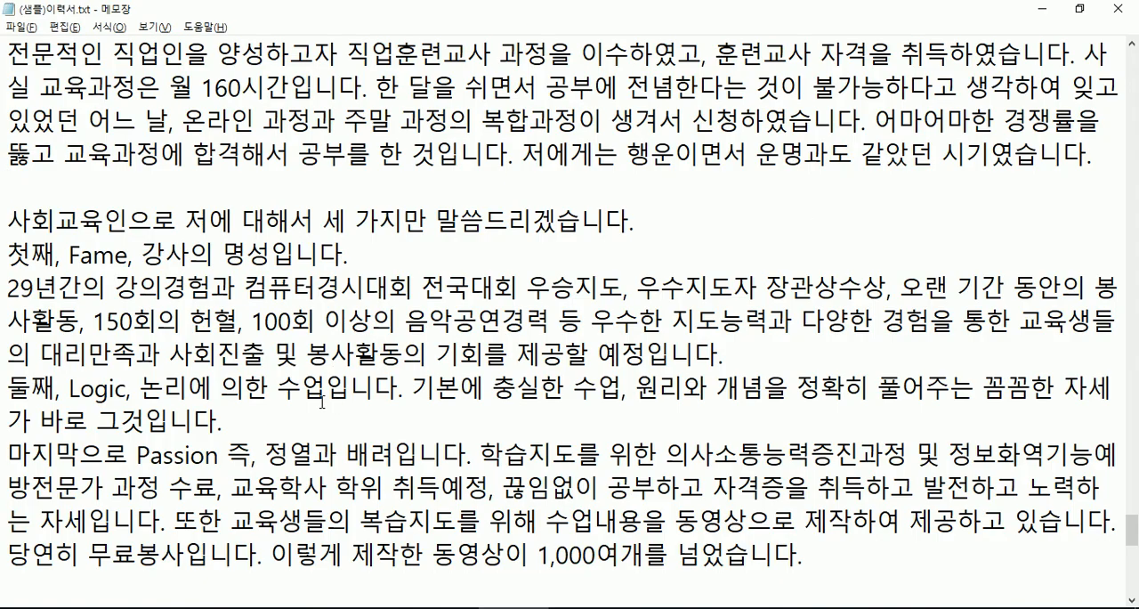
scroll(322, 402, "down", 3)
scroll(136, 365, "up", 6)
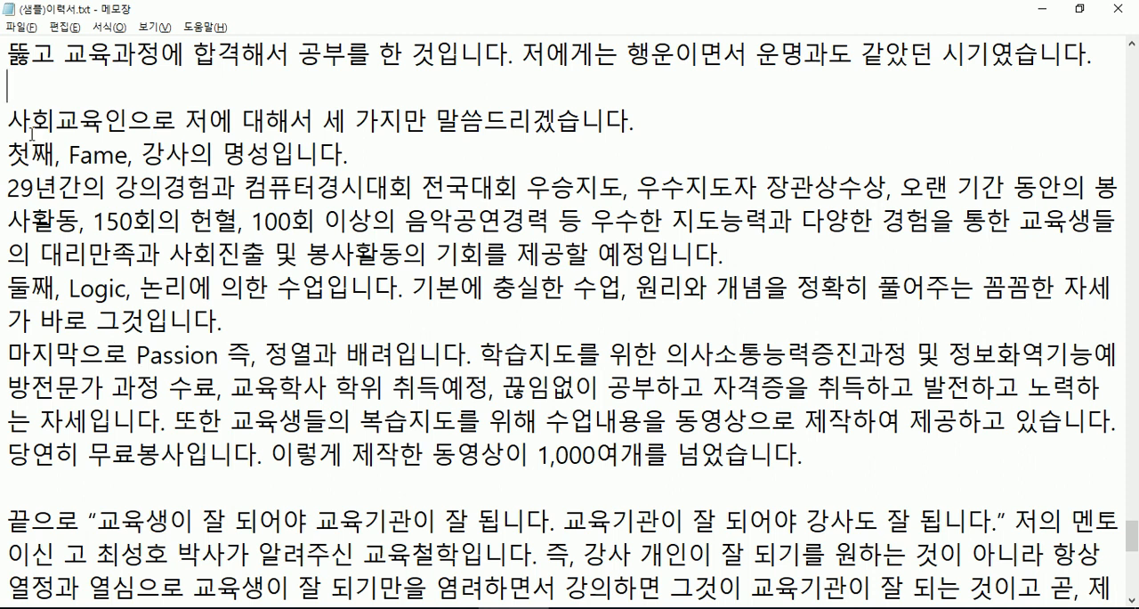
left_click_drag(10, 119, 808, 460)
key("ctrl+c")
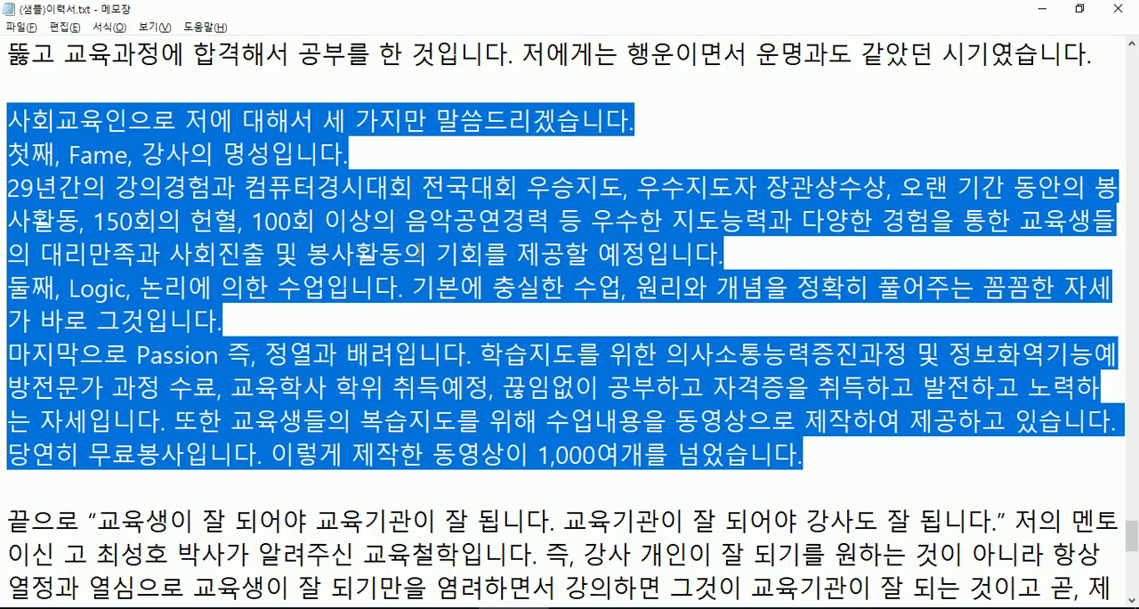
- Return to the 한국어 맞춤법/문법 검사기 in the browser, clear the previous check and run a new one on the copied passage
key("alt+Tab")
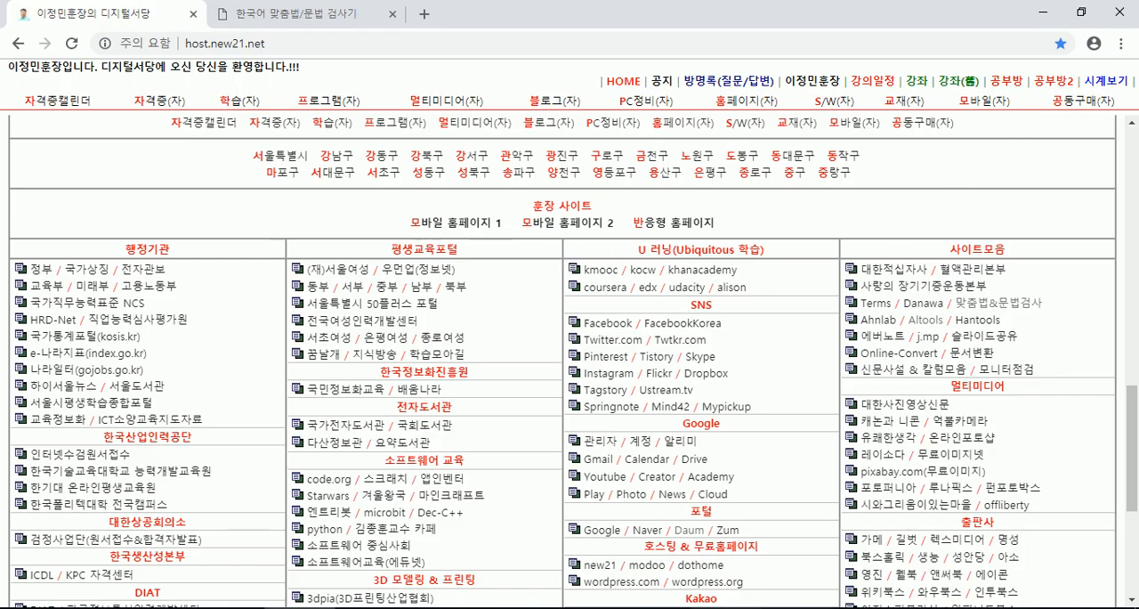
left_click(300, 607)
left_click(299, 607)
left_click(302, 13)
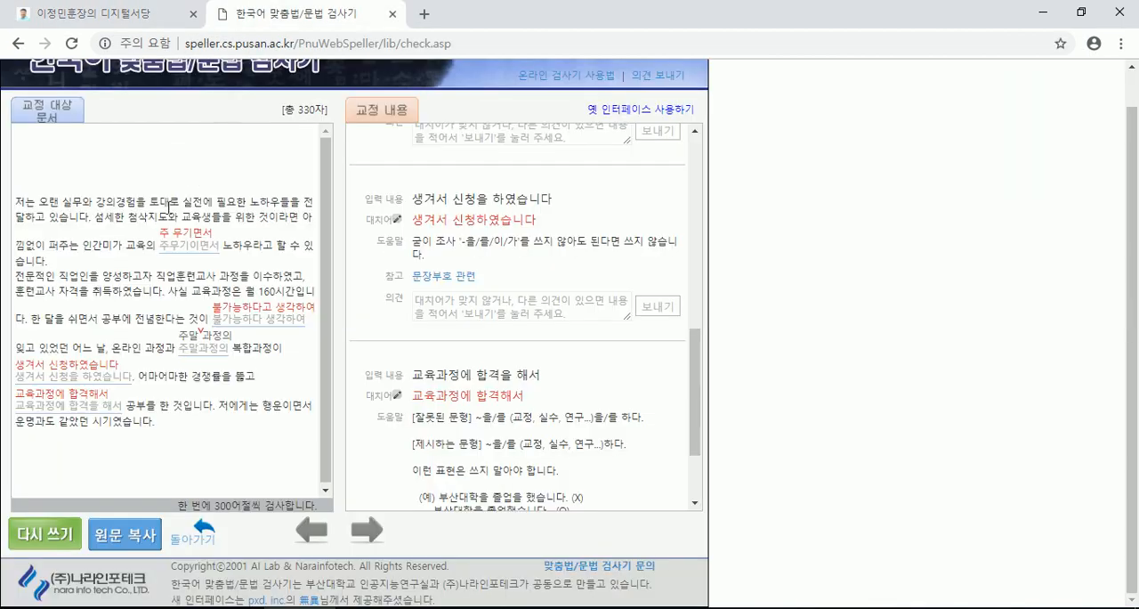
scroll(76, 218, "up", 1)
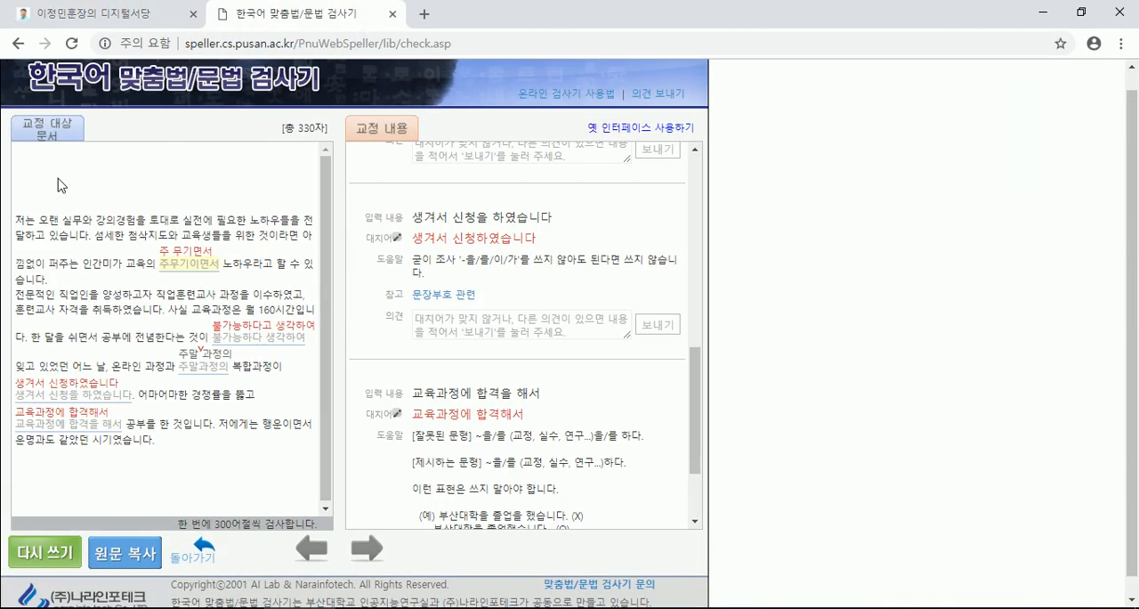
left_click(54, 571)
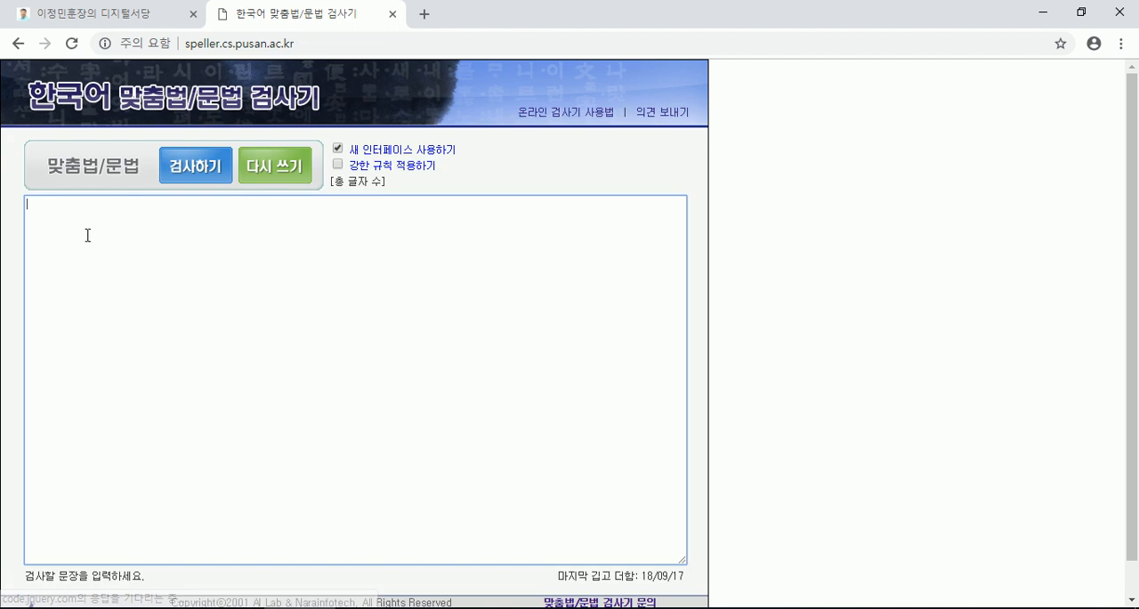
key("ctrl+v")
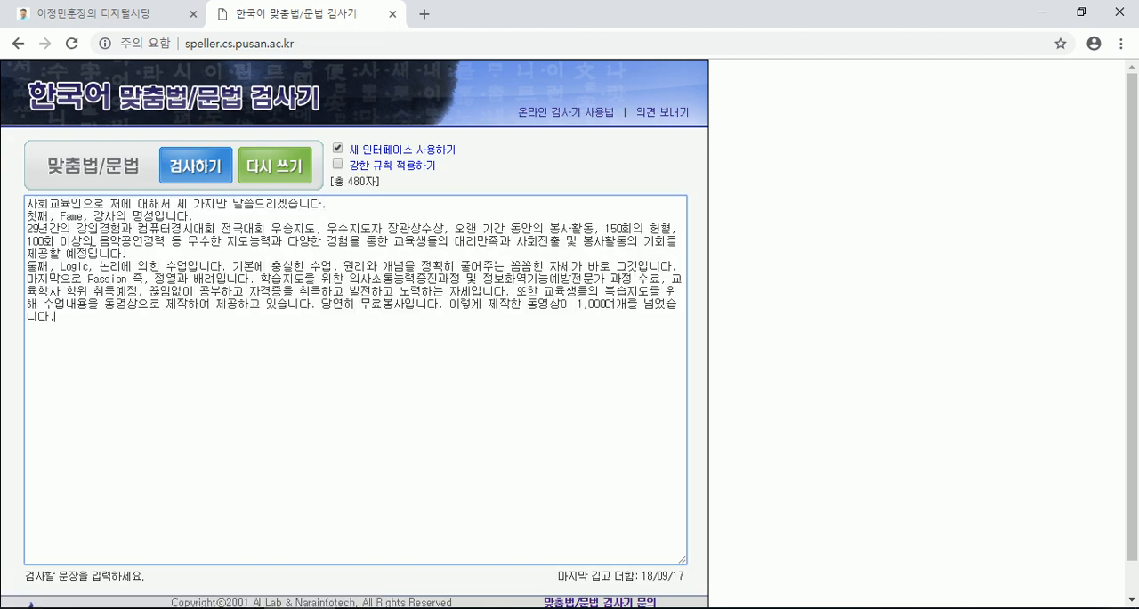
left_click(199, 169)
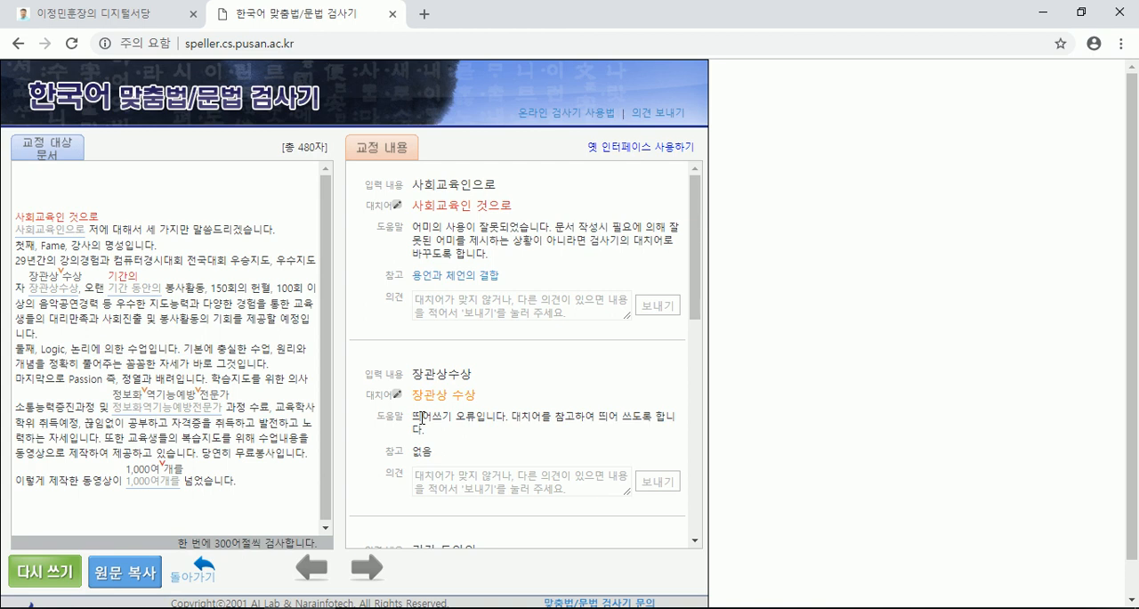
- Read through the checker's suggestions for the passage and separate 1,000여개를 into 1,000여 개를 in (샘플)이력서.txt
left_click(151, 287)
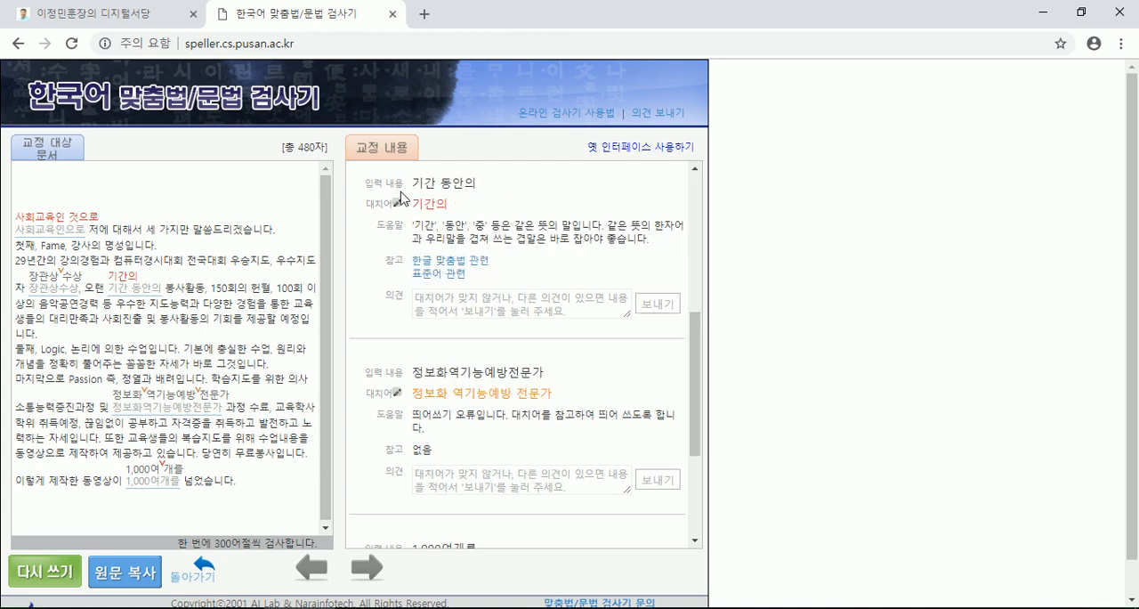
left_click(59, 228)
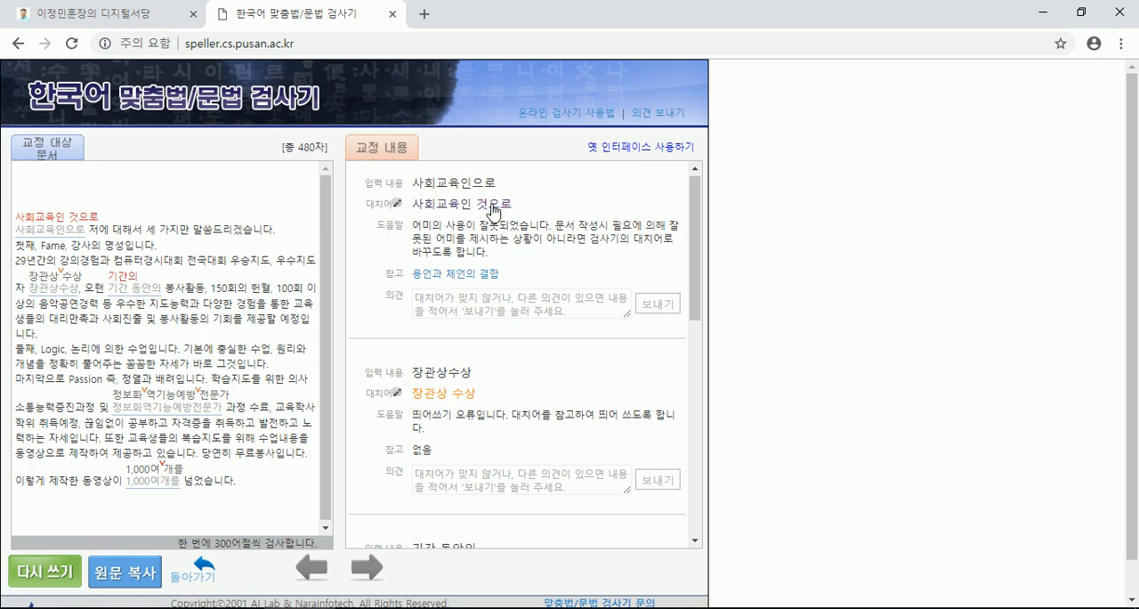
scroll(501, 210, "down", 2)
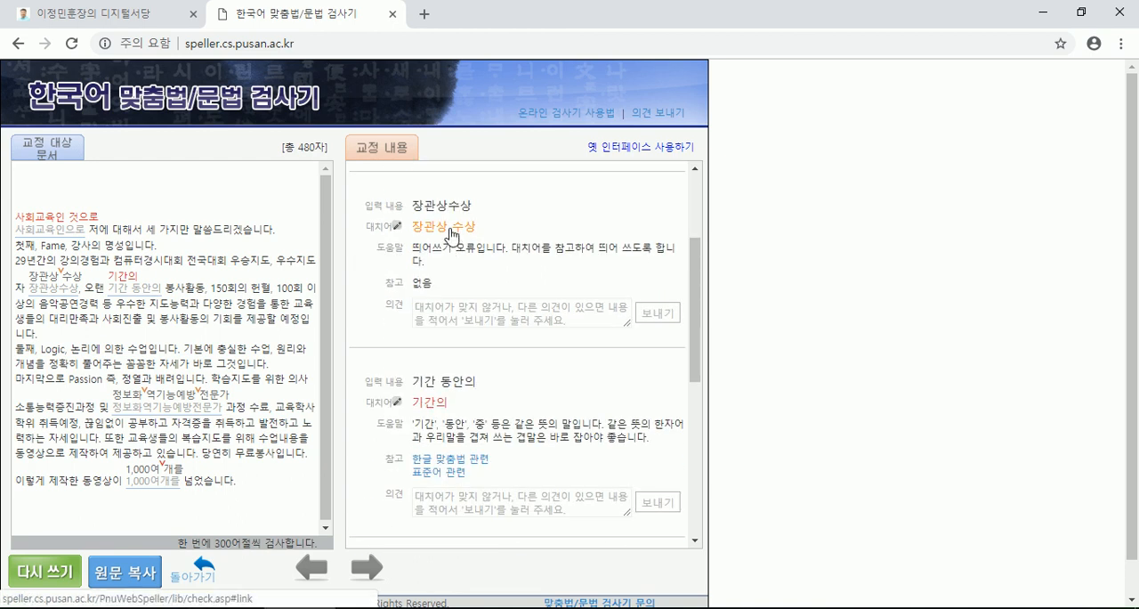
scroll(451, 235, "down", 2)
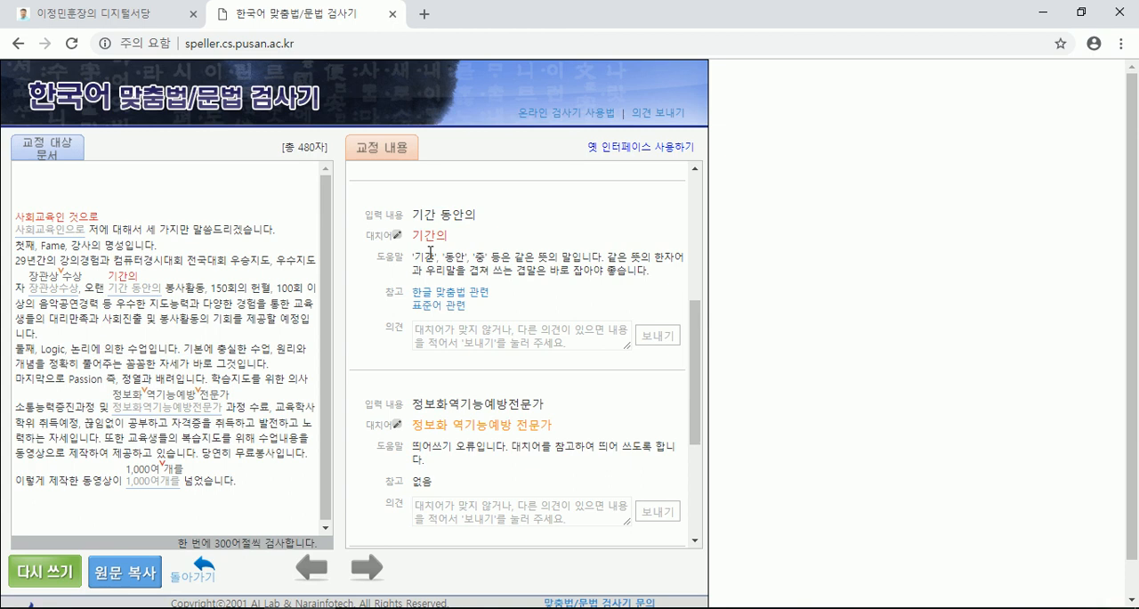
scroll(431, 255, "down", 1)
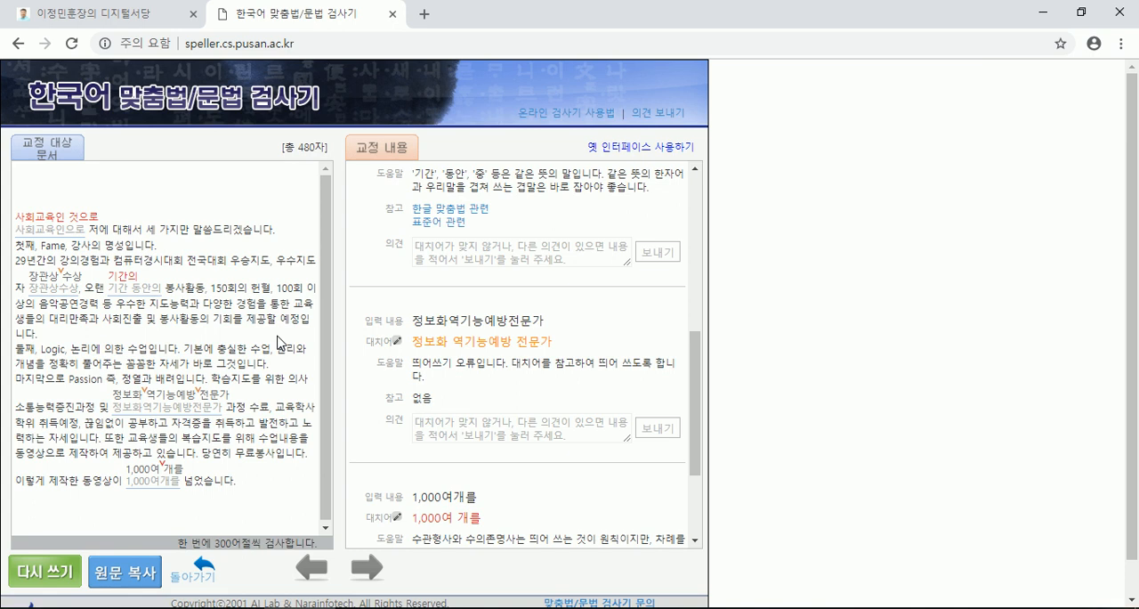
scroll(378, 347, "down", 2)
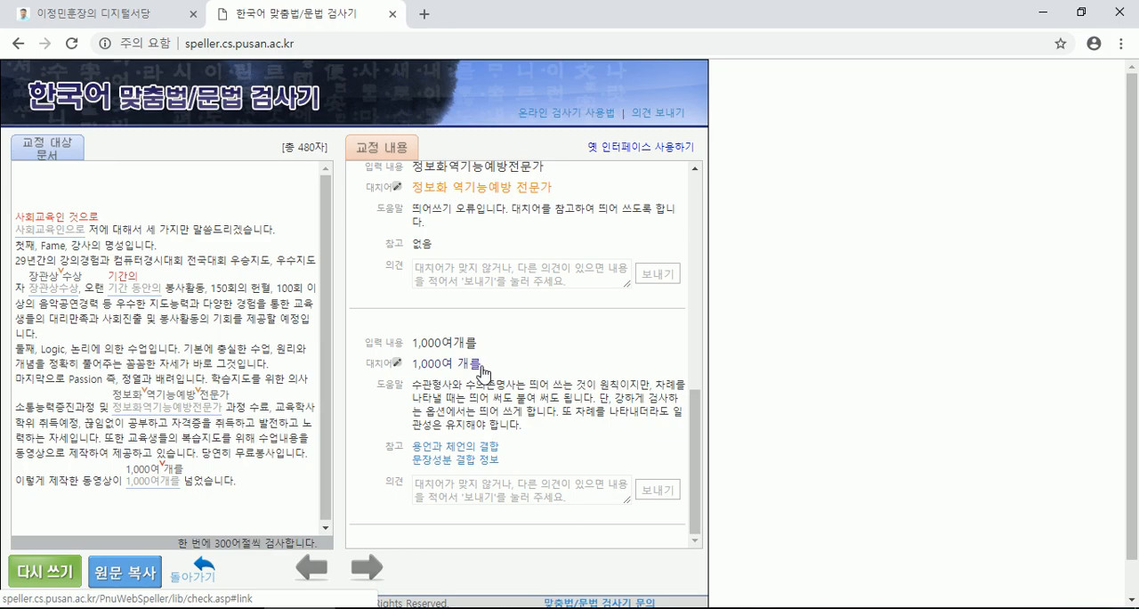
key("alt+Tab")
left_click(350, 316)
scroll(345, 248, "down", 1)
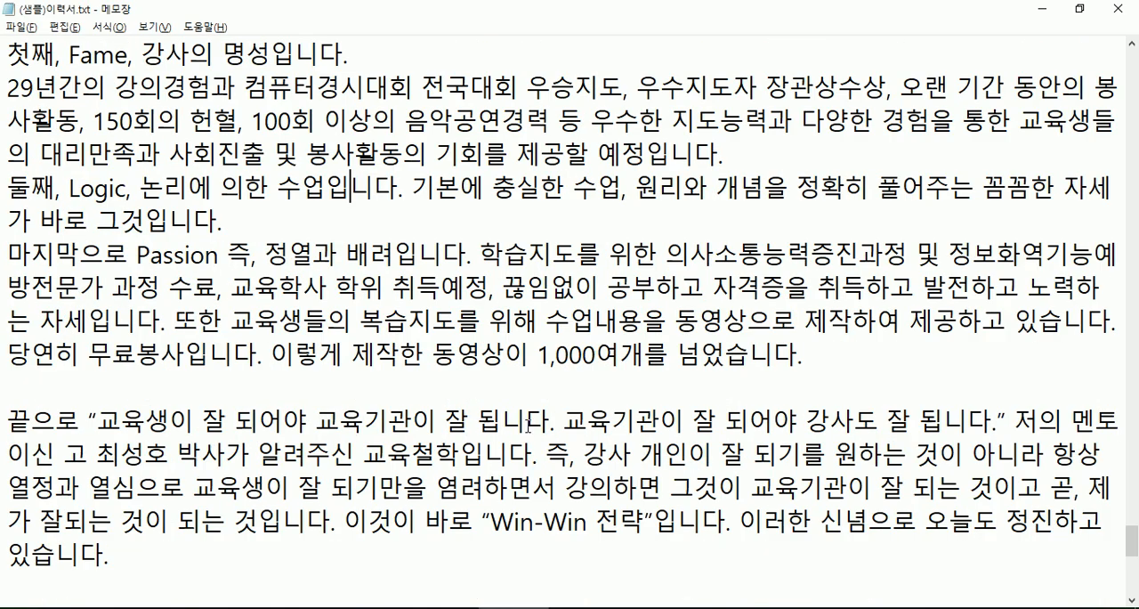
left_click(623, 355)
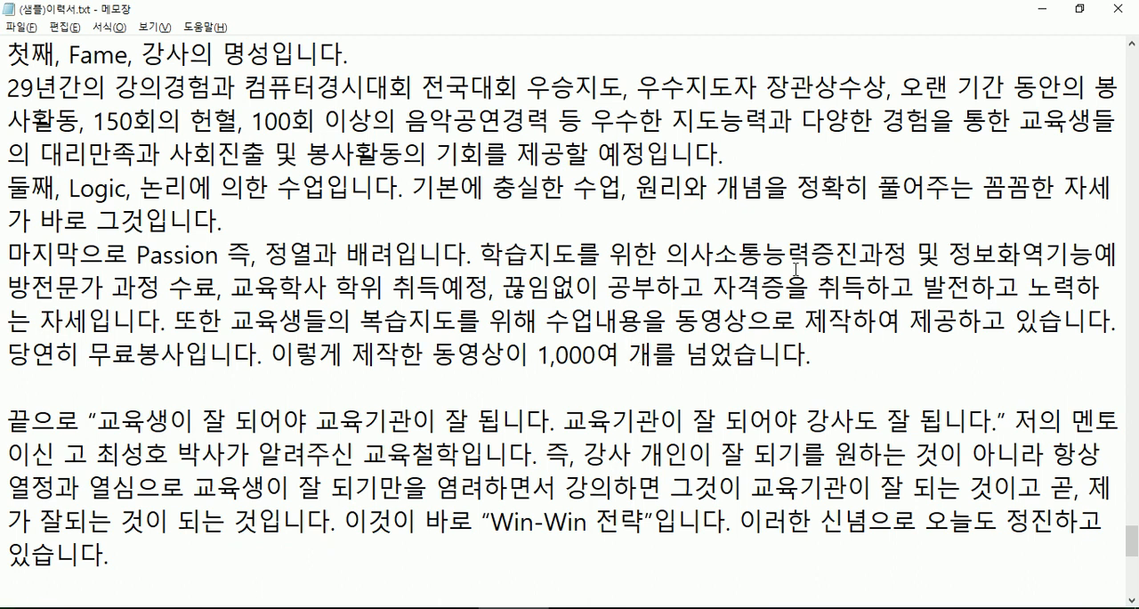
- Enclose the course names 의사소통능력증진과정 and 정보화역기능예방전문가 in single quotation marks in the Passion paragraph
left_click(675, 255)
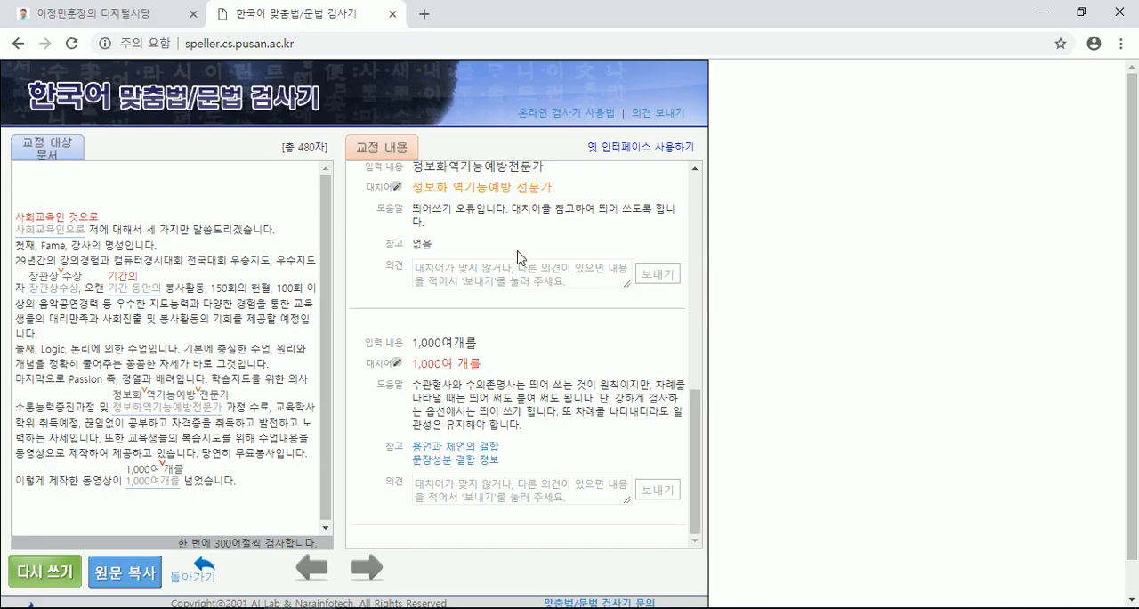
scroll(511, 254, "down", 1)
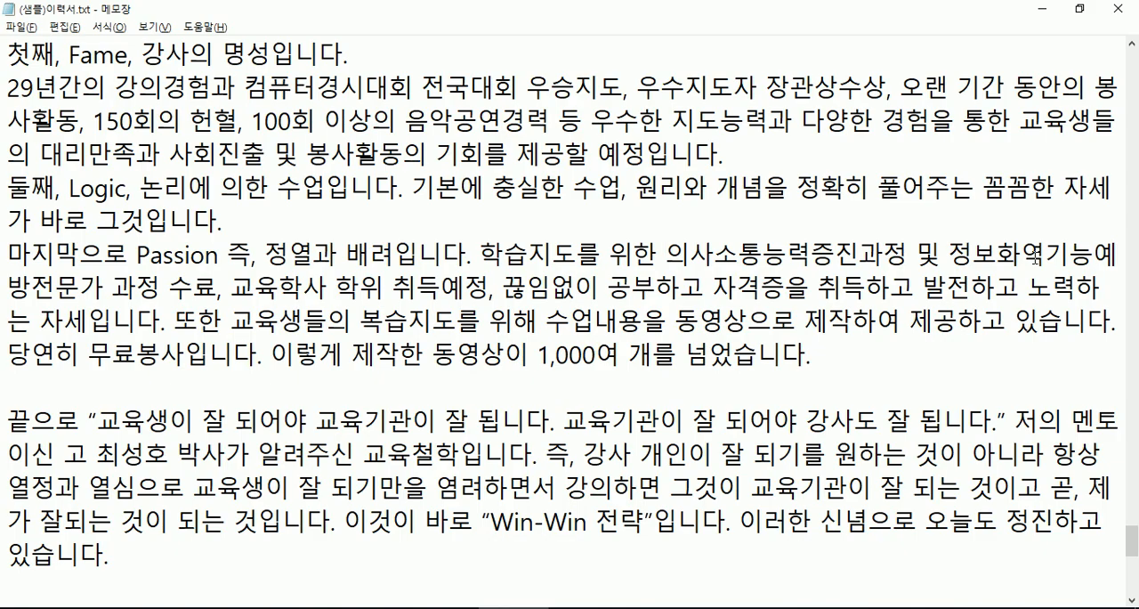
left_click(950, 254)
type("'")
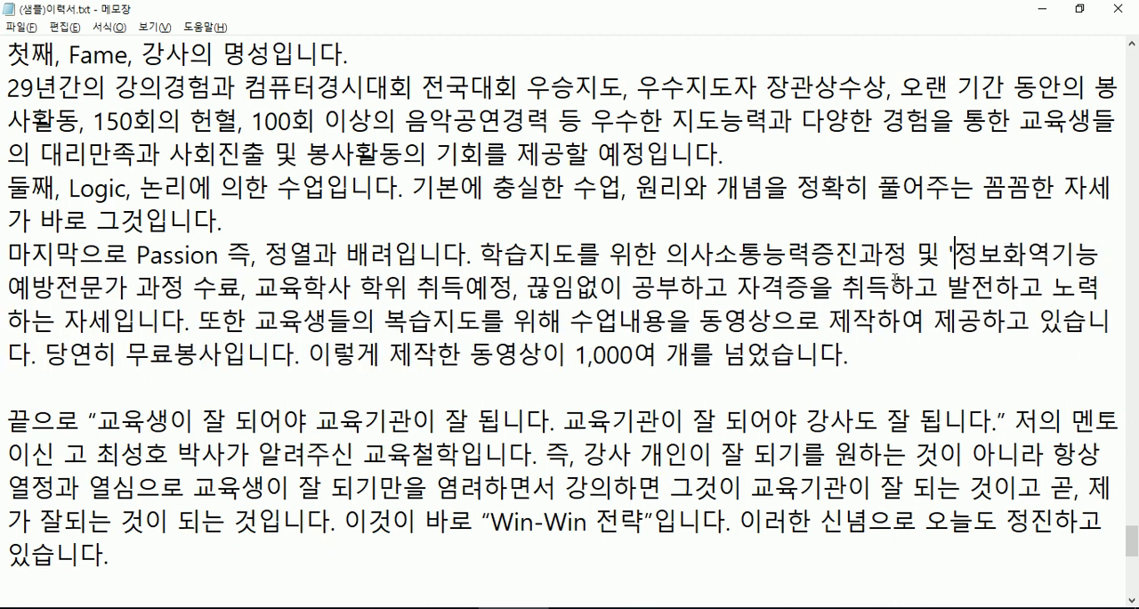
left_click(131, 286)
type("'")
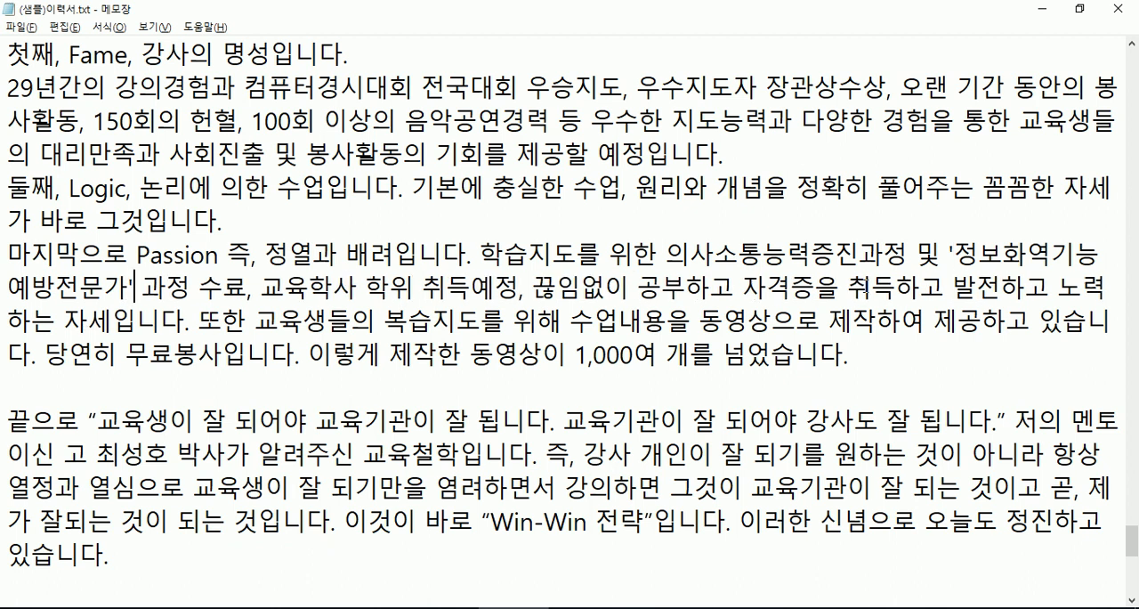
left_click(669, 254)
type("'")
left_click(914, 255)
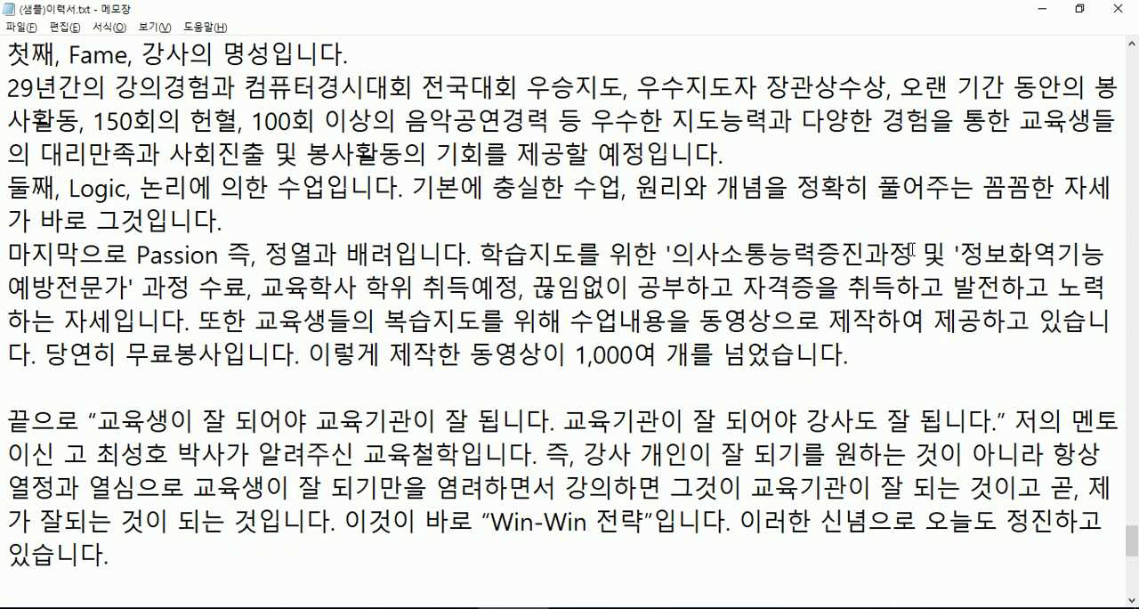
type("'")
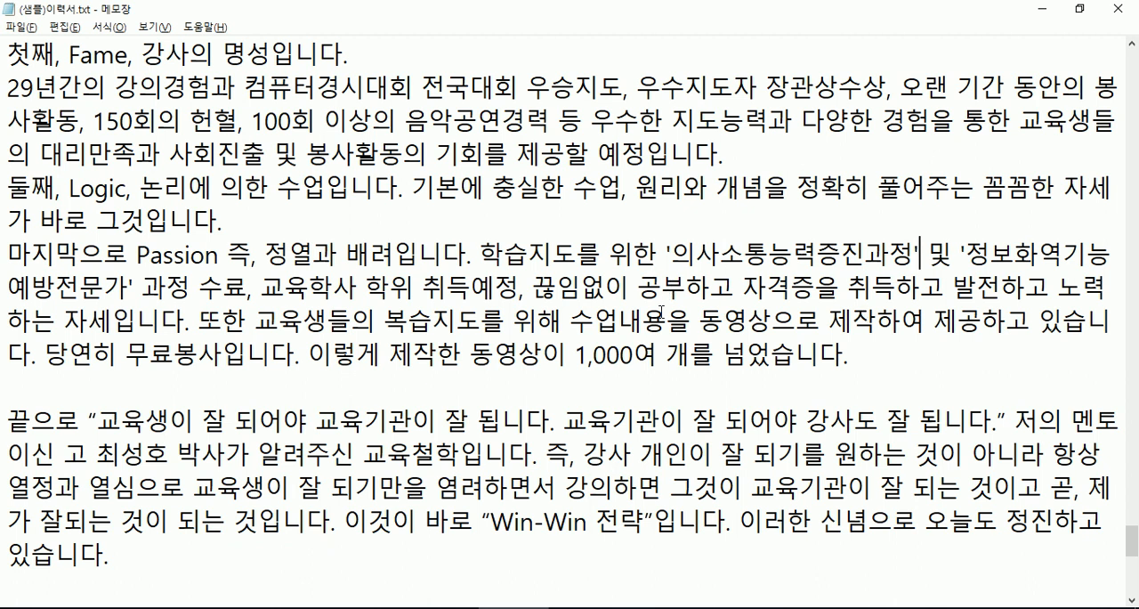
- Switch back to the browser, look over the correction list once more from end to start and close the spell checker page
key("alt+Tab")
scroll(495, 347, "down", 1)
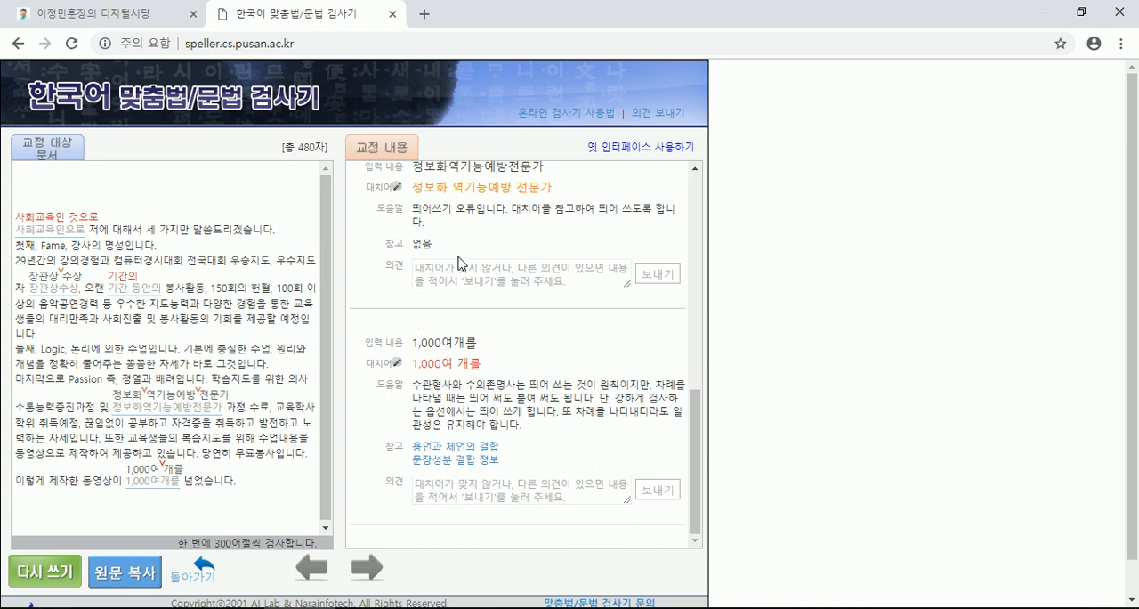
scroll(459, 253, "up", 1)
scroll(459, 258, "up", 5)
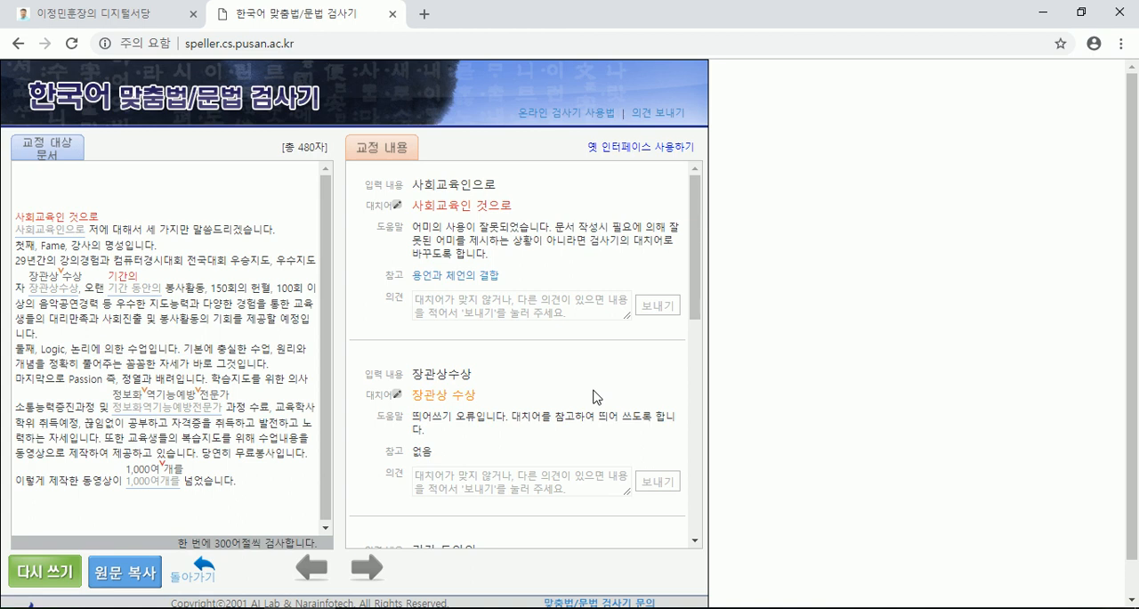
left_click(392, 14)
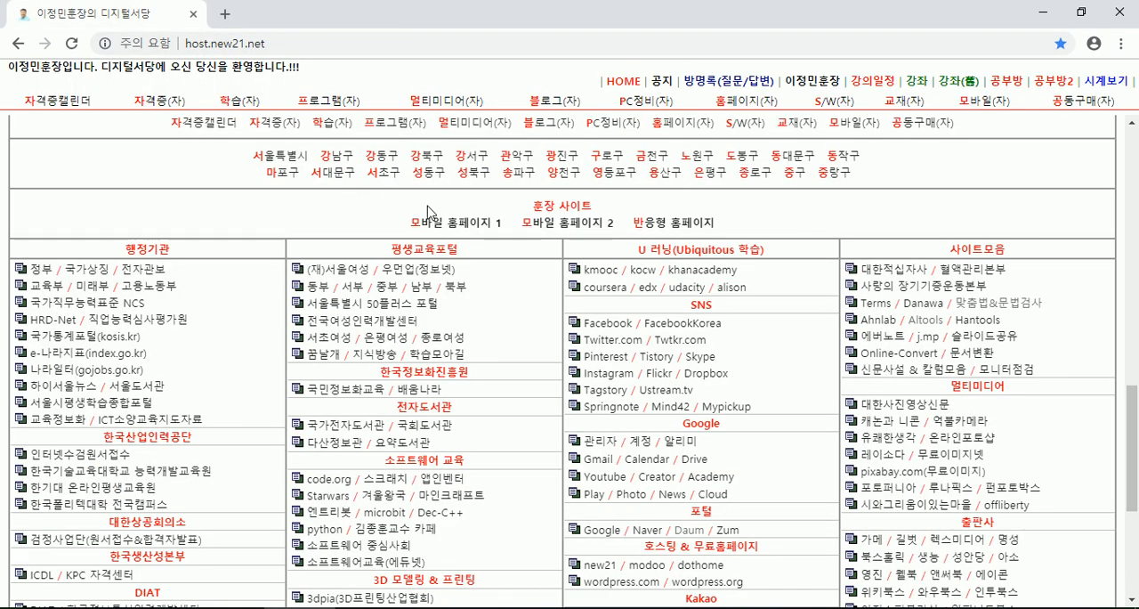
- Reopen the spell checker from the 맞춤법&문법검사 link and check the copied passage with 강한 규칙 적용하기 enabled
left_click(1007, 312)
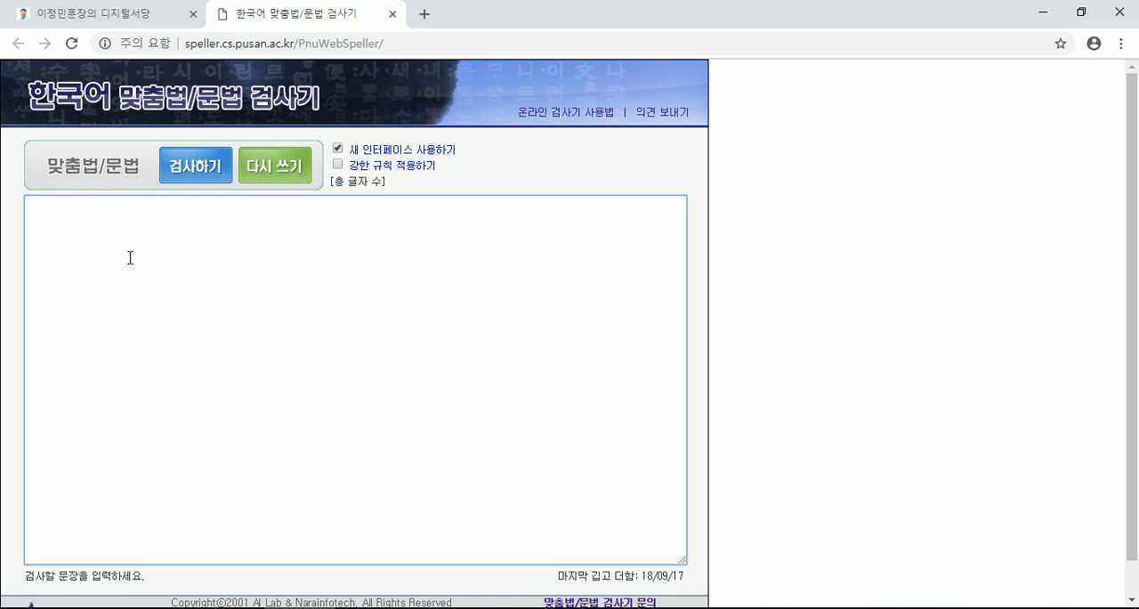
left_click(338, 165)
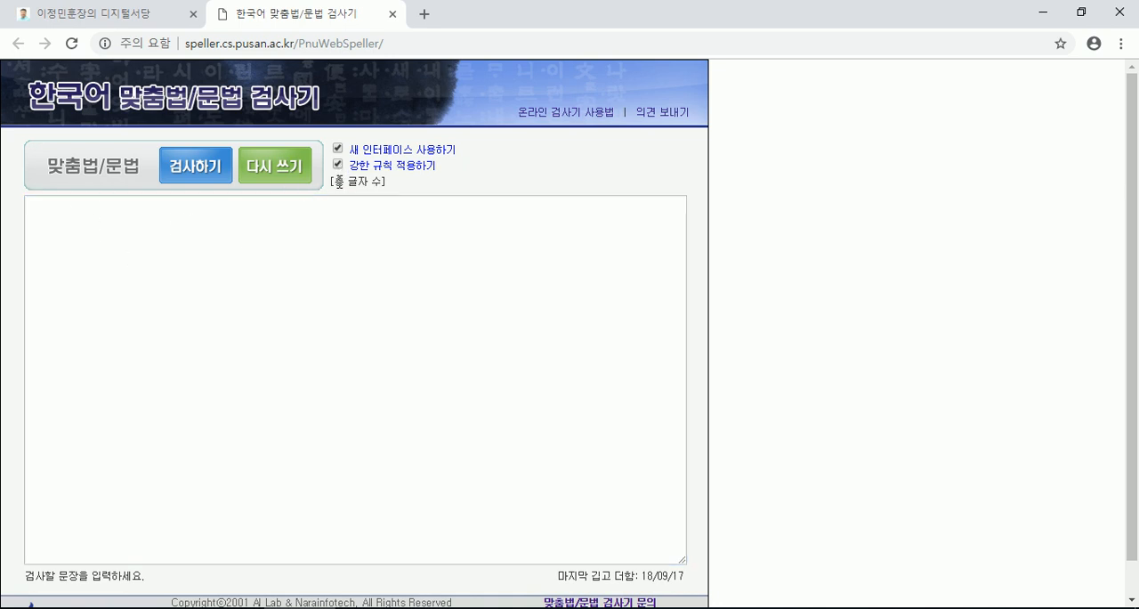
left_click(308, 240)
type("사회교육인으로 저에 대해서 세 가지만 말씀드리겠습니다. 첫째, Fame, 강사의 명성입니다. 29년간의 강의경험과 컴퓨터경시대회 전국대회 우승지도, 우수지도자 장관상수상, 오랜 기간 동안의 봉사활동, 150회의 헌혈, 100회 이상의 음악공연경력 등 우수한 지도능력과 다양한 경험을 통한 교육생들의 대리만족과 사회진출 및 봉사활동의 기회를 제공할 예정입니다. 둘째, Logic, 논리에 의한 수업입니다. 기본에 충실한 수업, 원리와 개념을 정확히 풀어주는 꼼꼼한 자세가 바로 그것입니다. 마지막으로 Passion 즉, 정열과 배려입니다. 학습지도를 위한 의사소통능력증진과정 및 정보화역기능예방전문가 과정 수료, 교육학사 학위 취득예정, 끊임없이 공부하고 자격증을 취득하고 발전하고 노력하는 자세입니다. 또한 교육생들의 복습지도를 위해 수업내용을 동영상으로 제작하여 제공하고 있습니다. 당연히 무료봉사입니다. 이렇게 제작한 동영상이 1,000여개를 넘었습니다.")
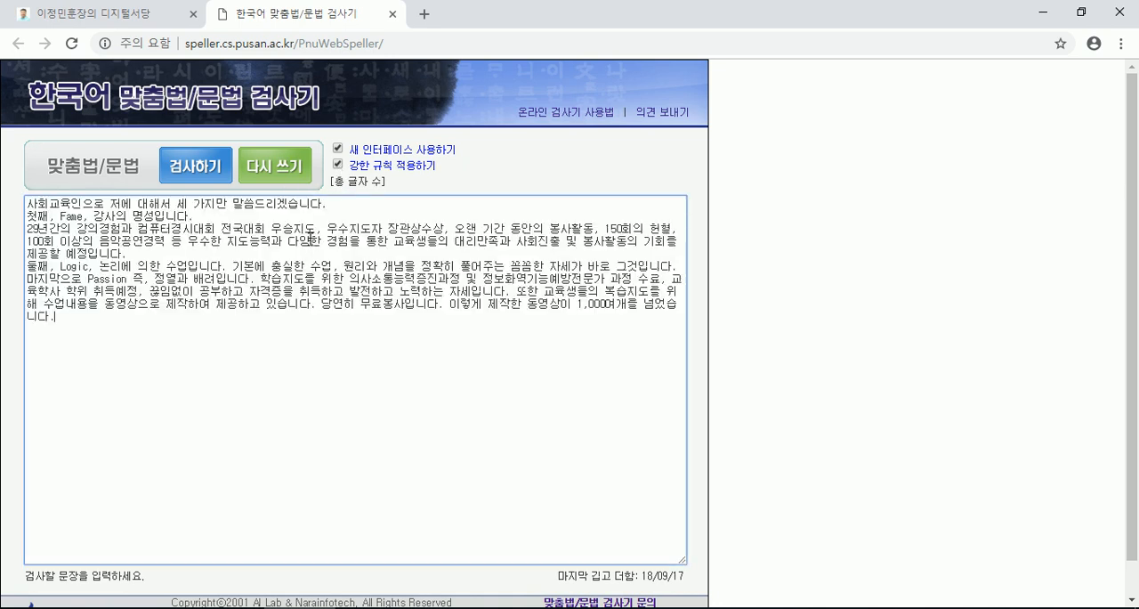
left_click(222, 175)
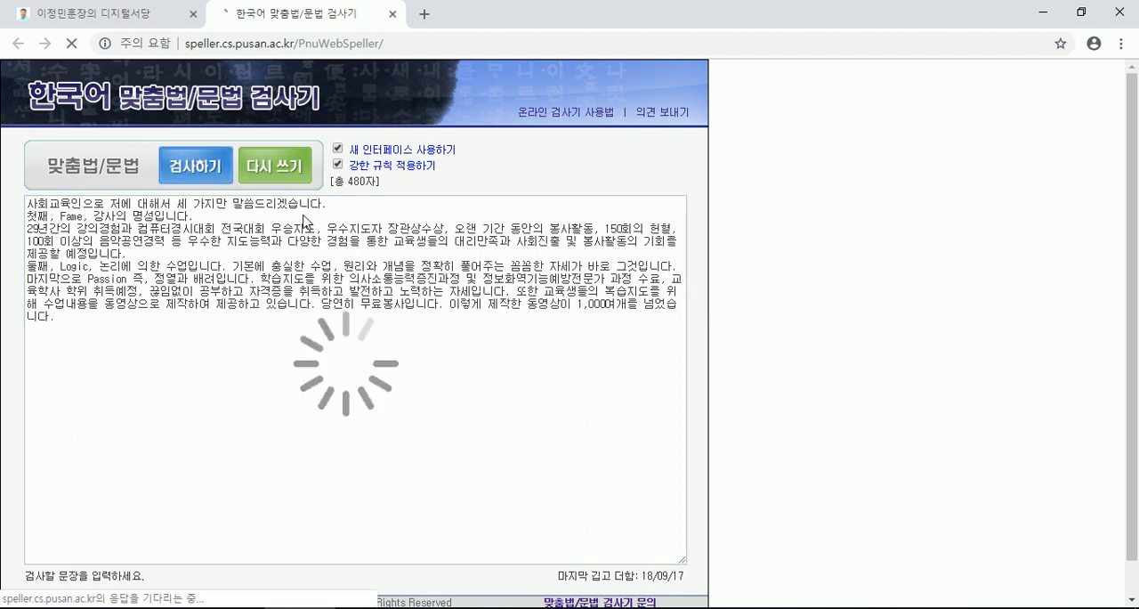
- Examine the strict-rule corrections, including those for 오랜 기간 동안의, 정보화역기능예방전문가, 또한 교육생들의 and 1,000여개를
scroll(531, 307, "down", 5)
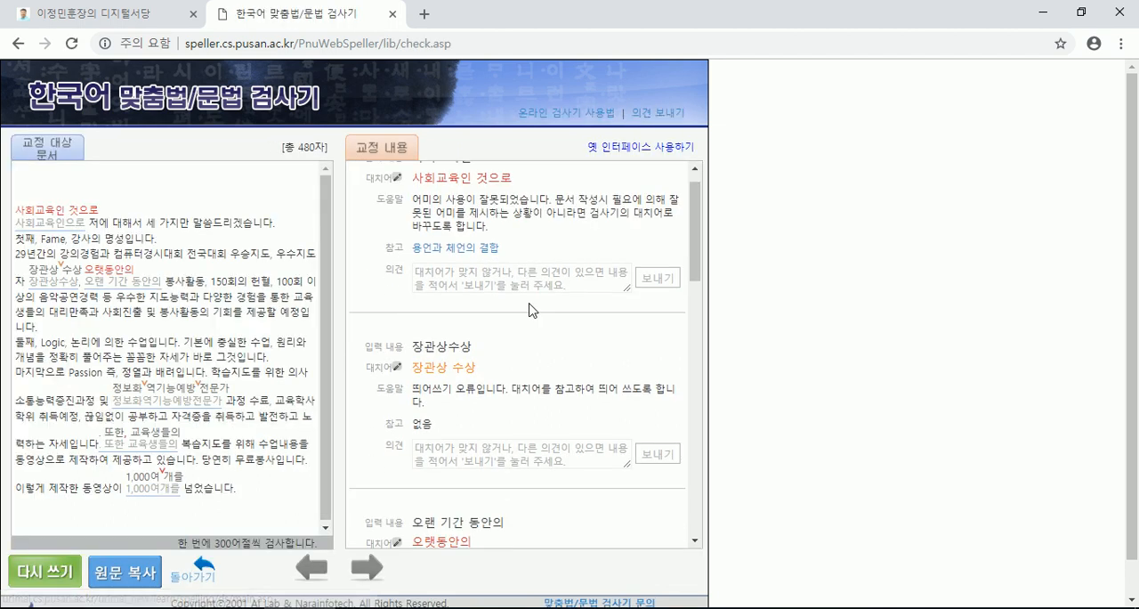
scroll(531, 312, "down", 1)
scroll(531, 311, "down", 4)
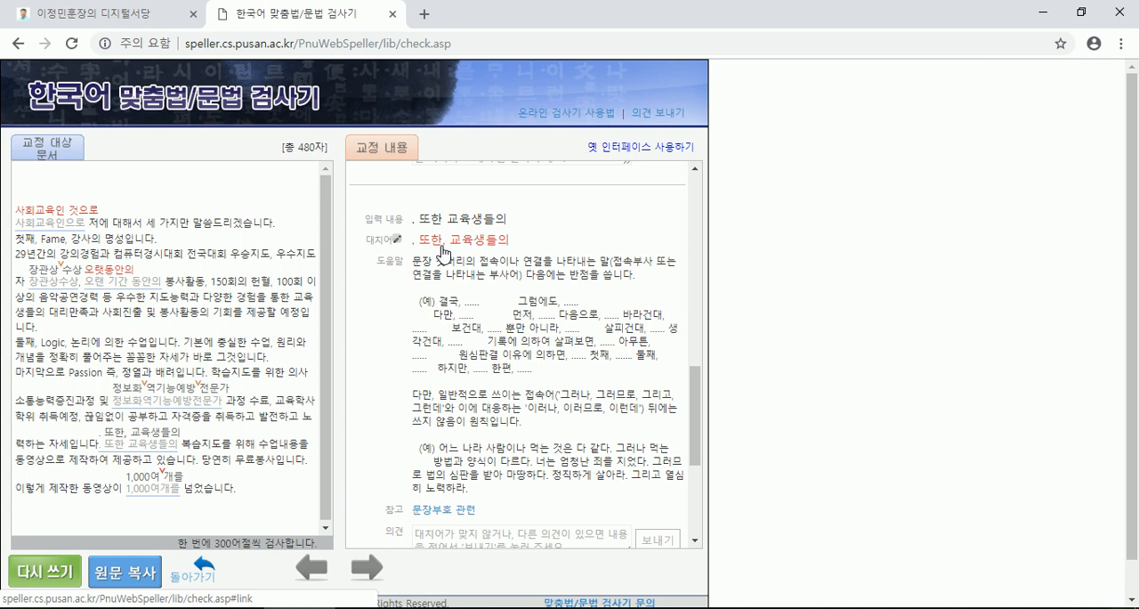
scroll(442, 252, "down", 3)
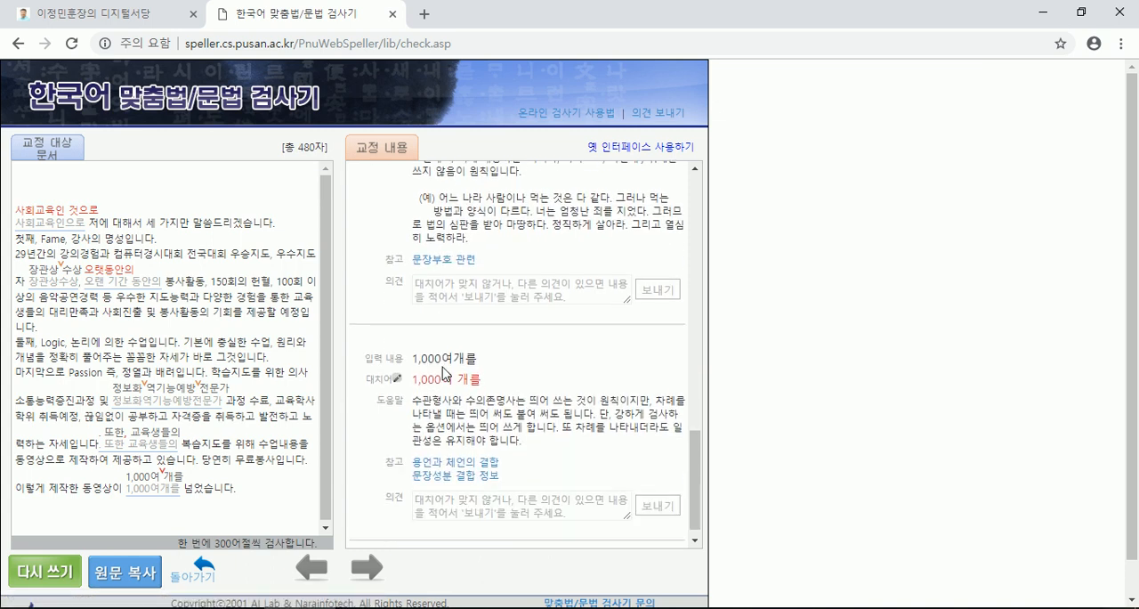
scroll(445, 372, "up", 1)
scroll(442, 371, "up", 10)
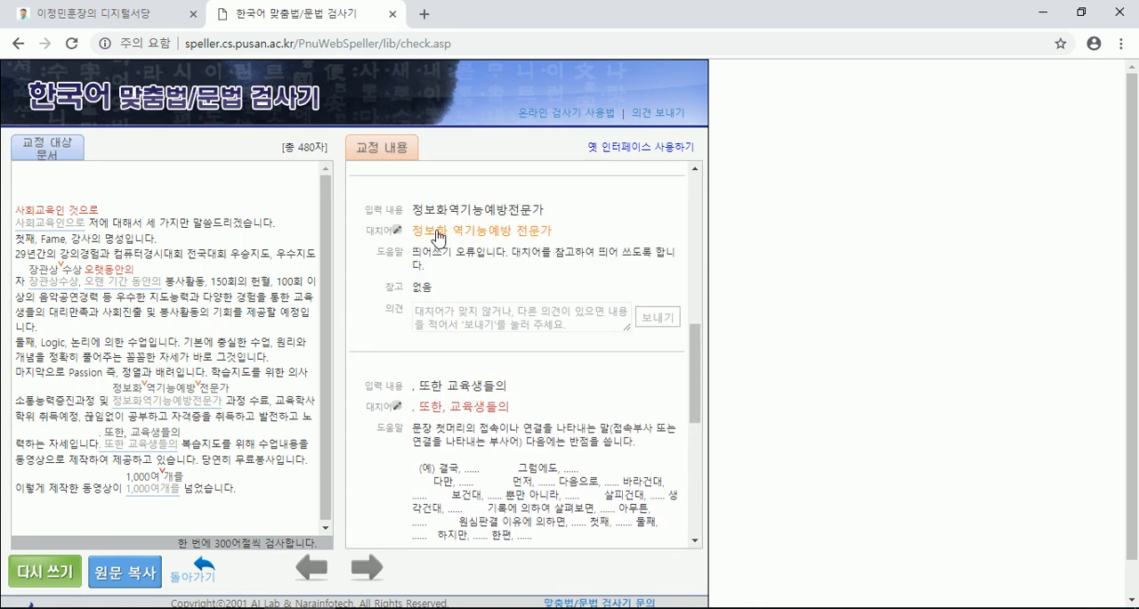
scroll(442, 267, "down", 4)
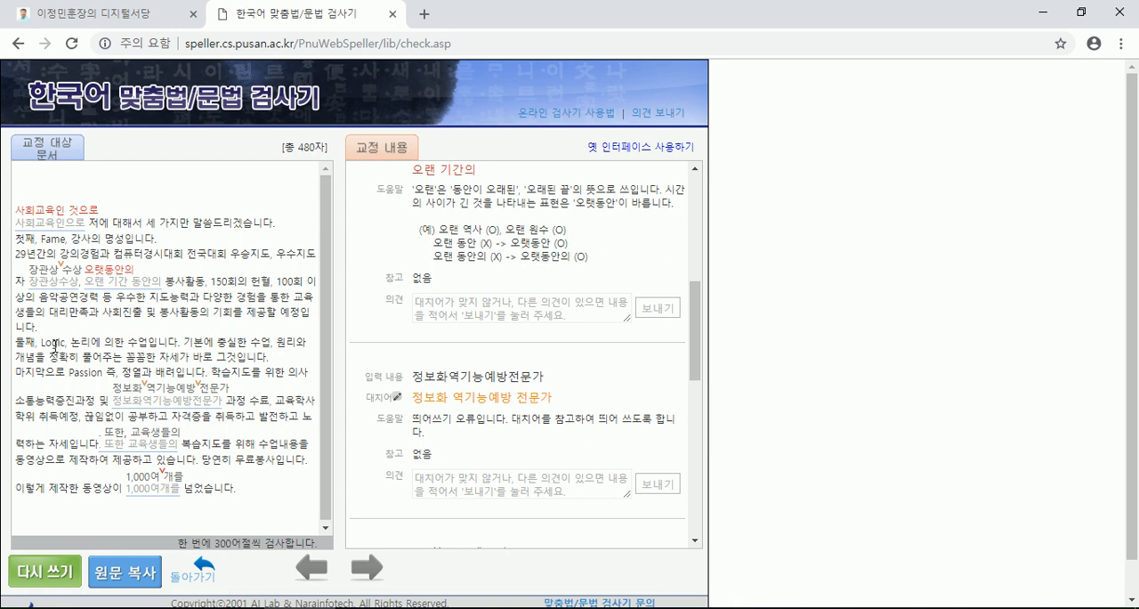
left_click(136, 271)
left_click(125, 401)
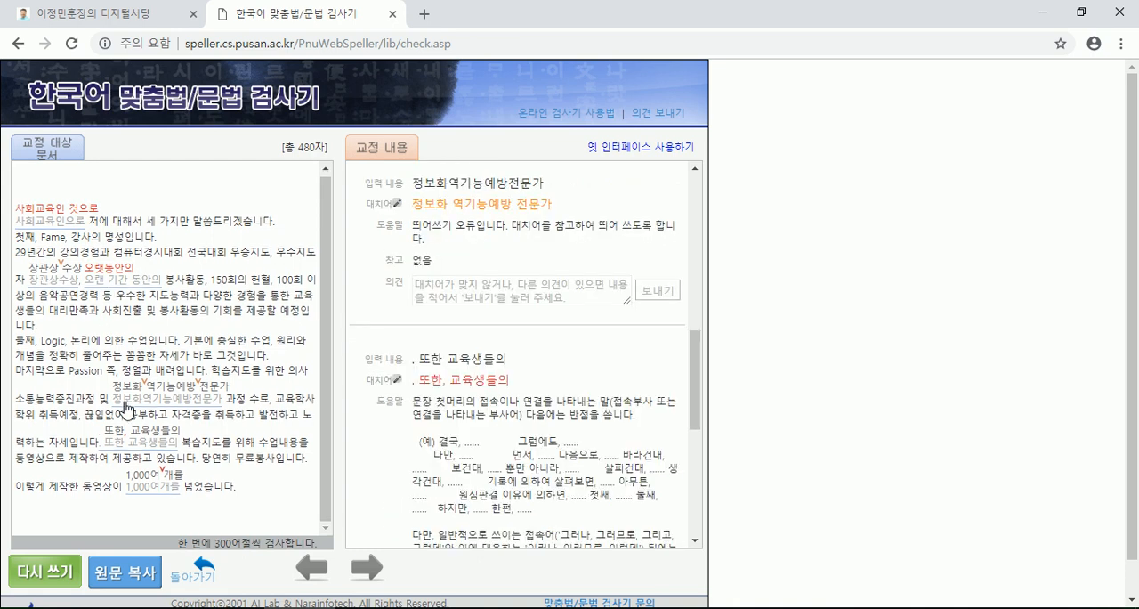
left_click(138, 487)
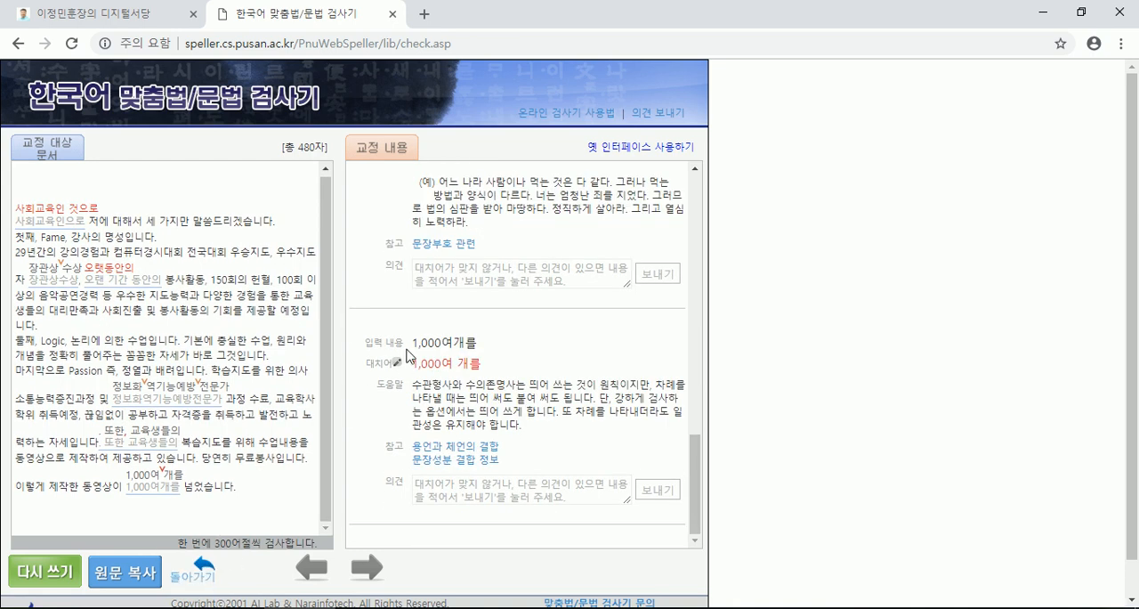
- Switch to the 이력서 sample text in Notepad and insert a comma after 또한 in the Passion paragraph
scroll(423, 350, "up", 4)
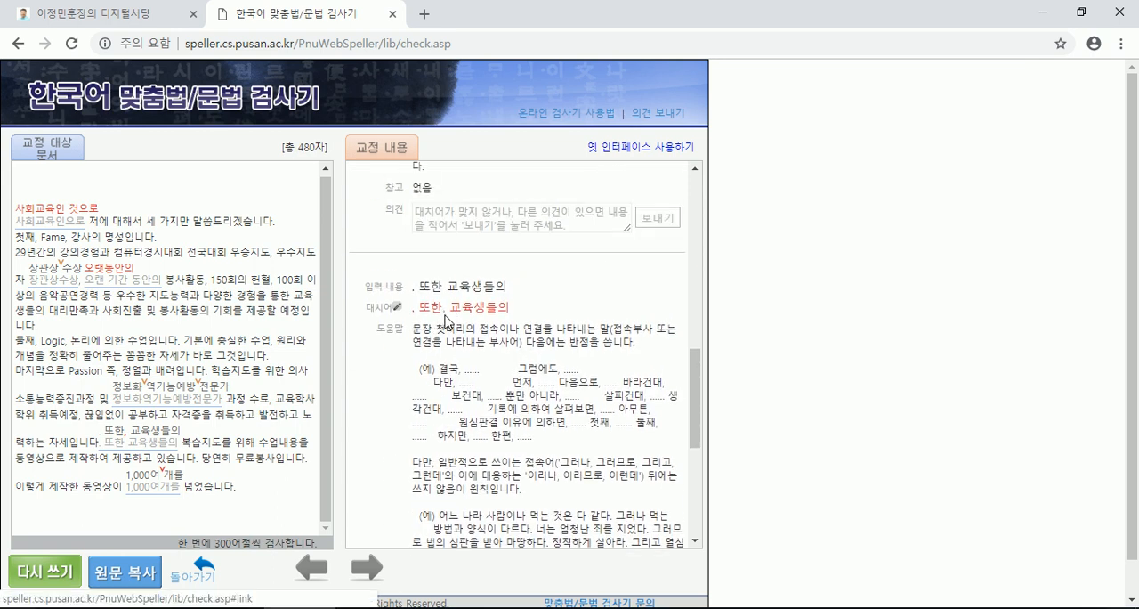
key("alt+Tab")
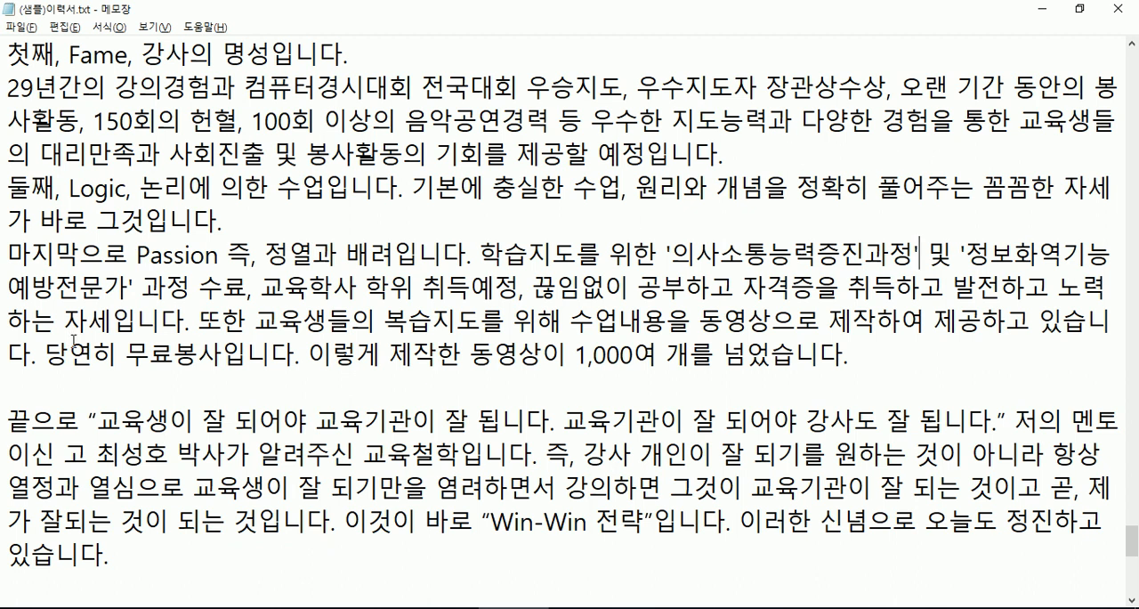
left_click(257, 316)
type(",")
left_click_drag(197, 318, 246, 319)
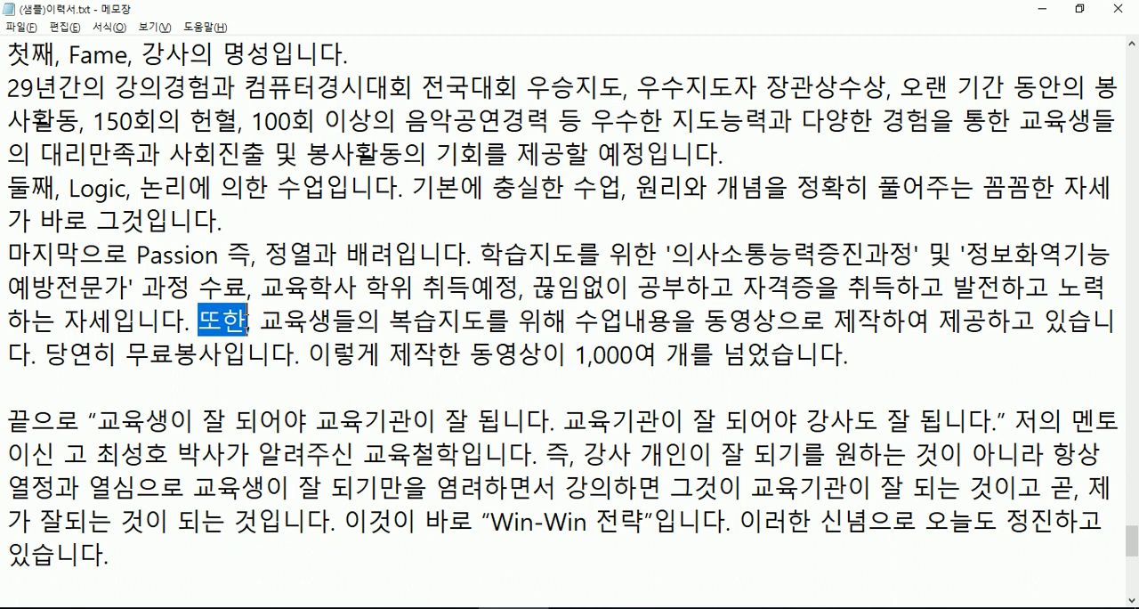
left_click(247, 319)
- Change the number of produced videos at the end of the Passion paragraph to 2,000여 개
scroll(293, 351, "down", 2)
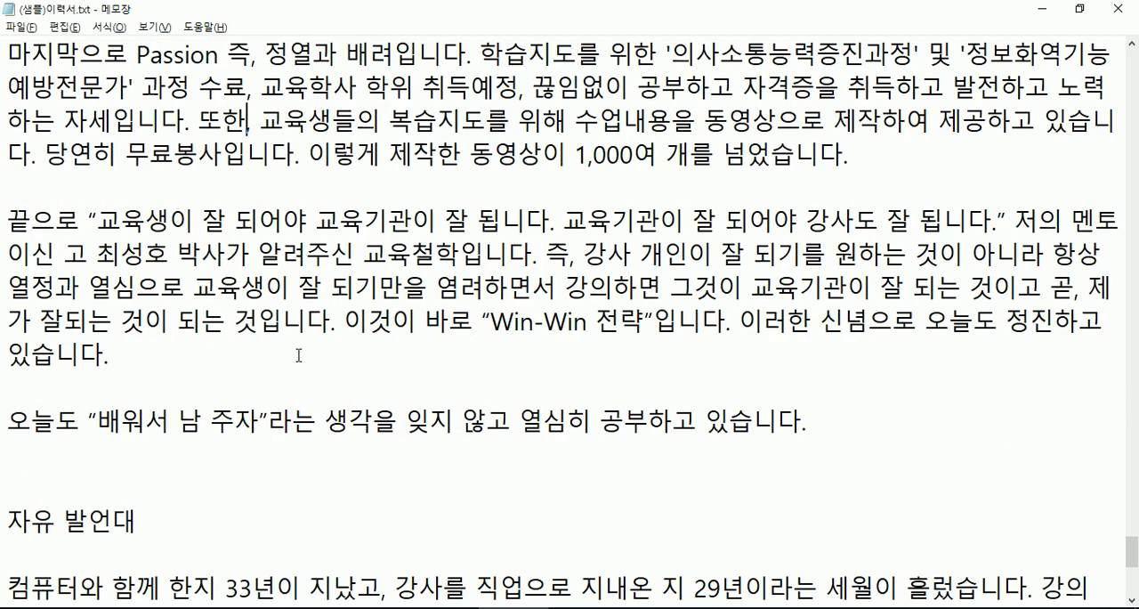
scroll(302, 356, "up", 1)
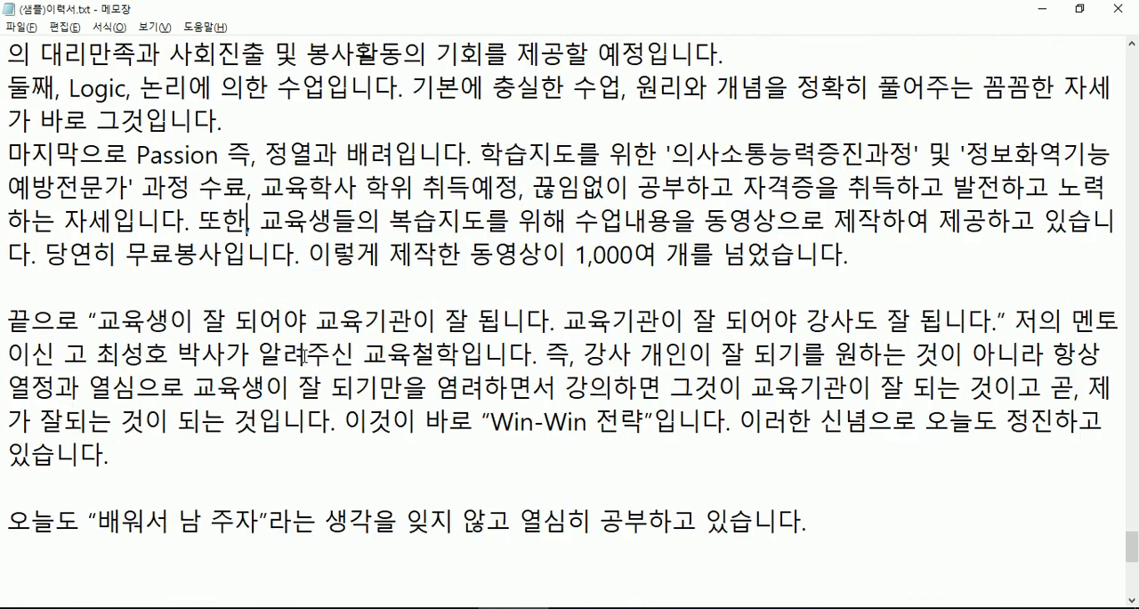
left_click_drag(575, 256, 584, 255)
type("2")
scroll(584, 296, "down", 2)
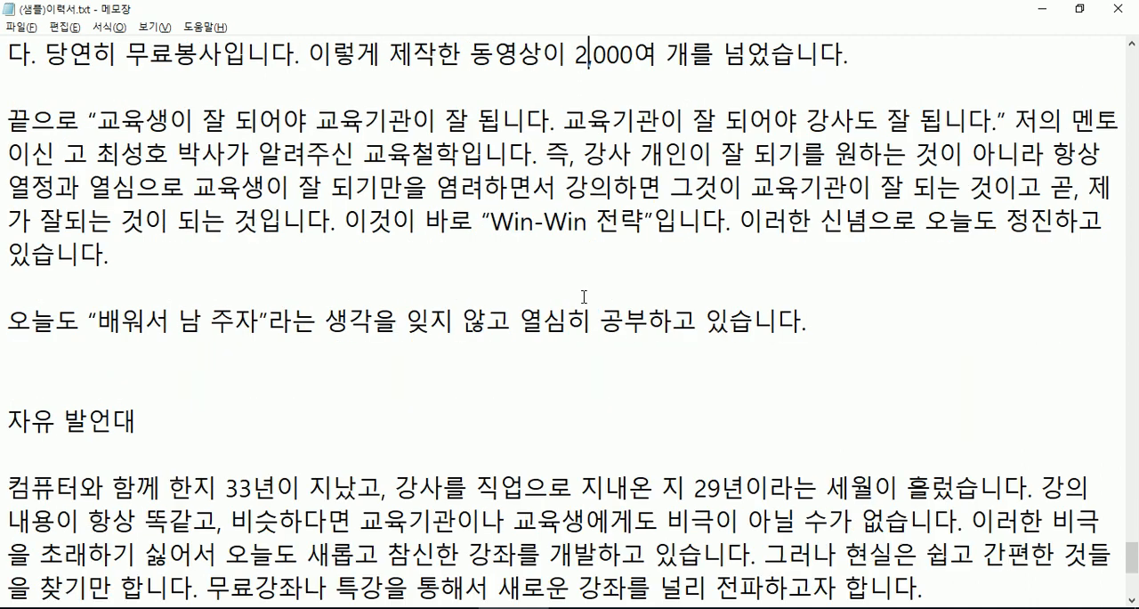
- Return to the browser, check the end of the correction list and close the spell checker page
key("alt+Tab")
scroll(414, 304, "down", 3)
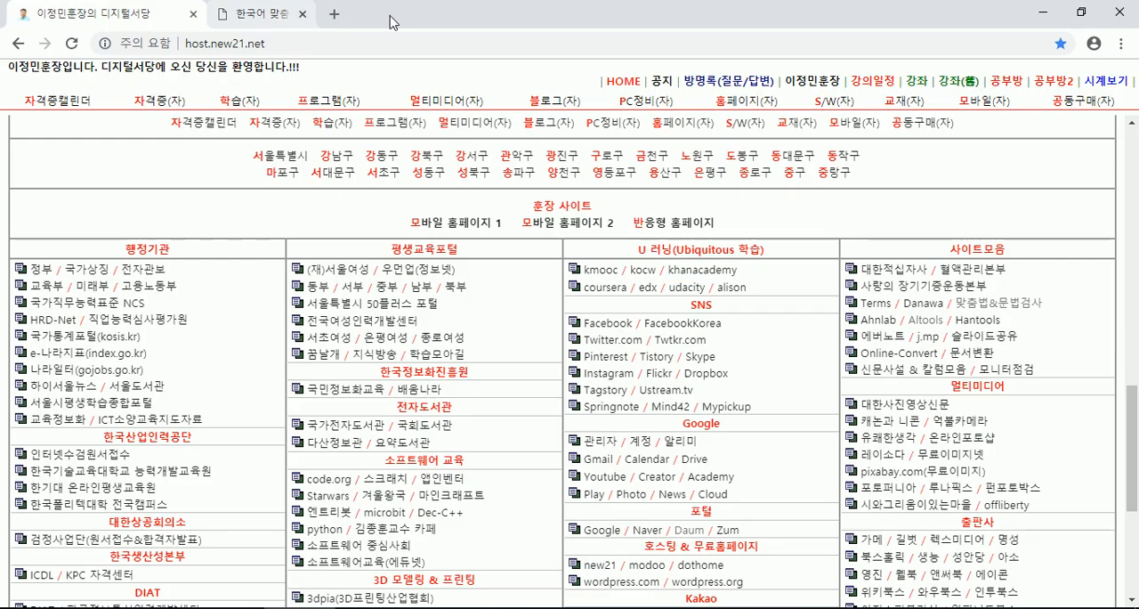
left_click(392, 14)
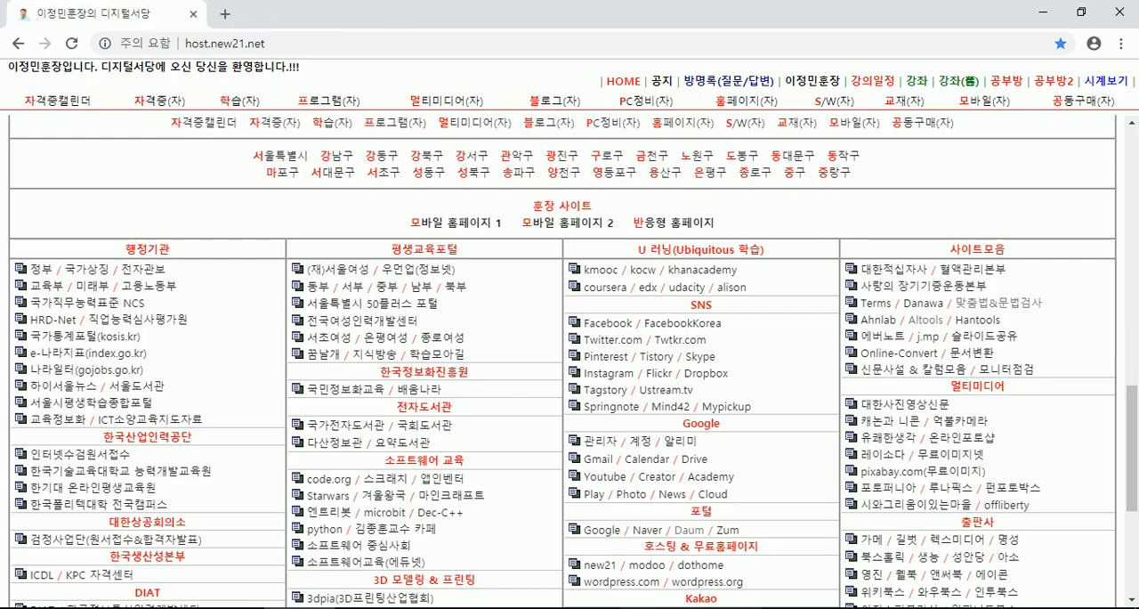
- Switch to the 강사인사카드 form in Hangul and examine its 자유 발언대 and 수강생 취업·창업 sections
key("alt+Tab")
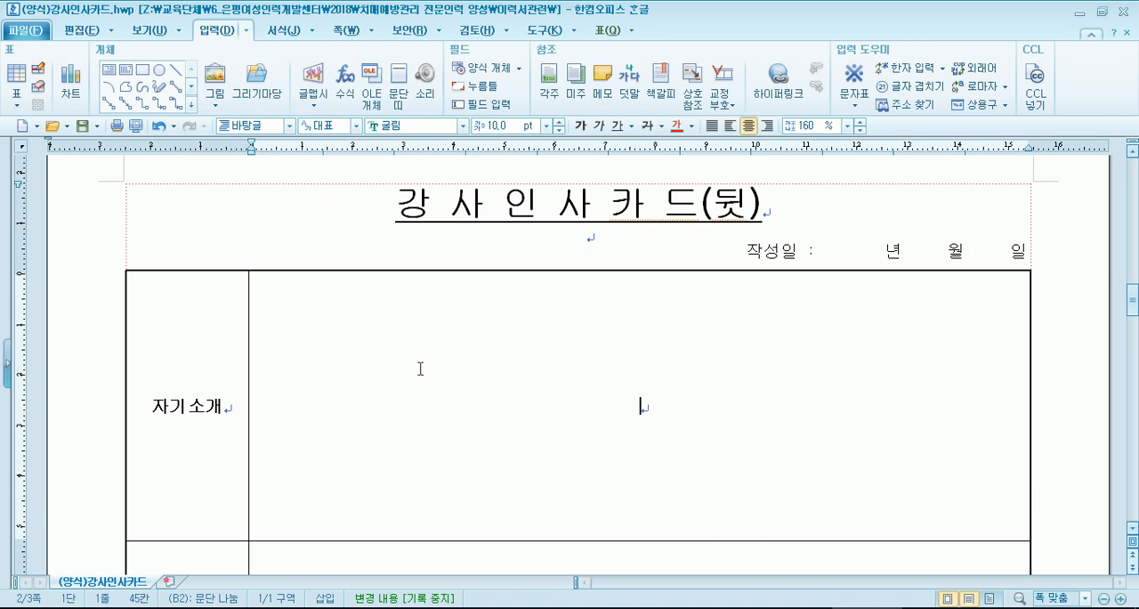
scroll(419, 383, "down", 5)
scroll(425, 386, "down", 6)
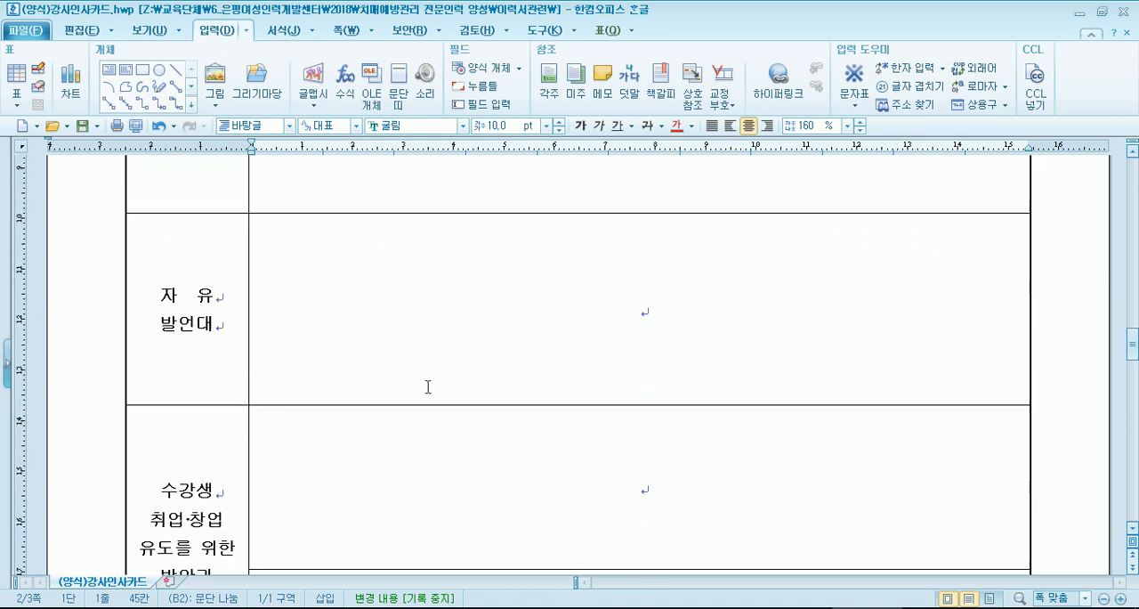
scroll(428, 386, "down", 3)
left_click(658, 327)
scroll(615, 347, "up", 6)
scroll(613, 350, "down", 6)
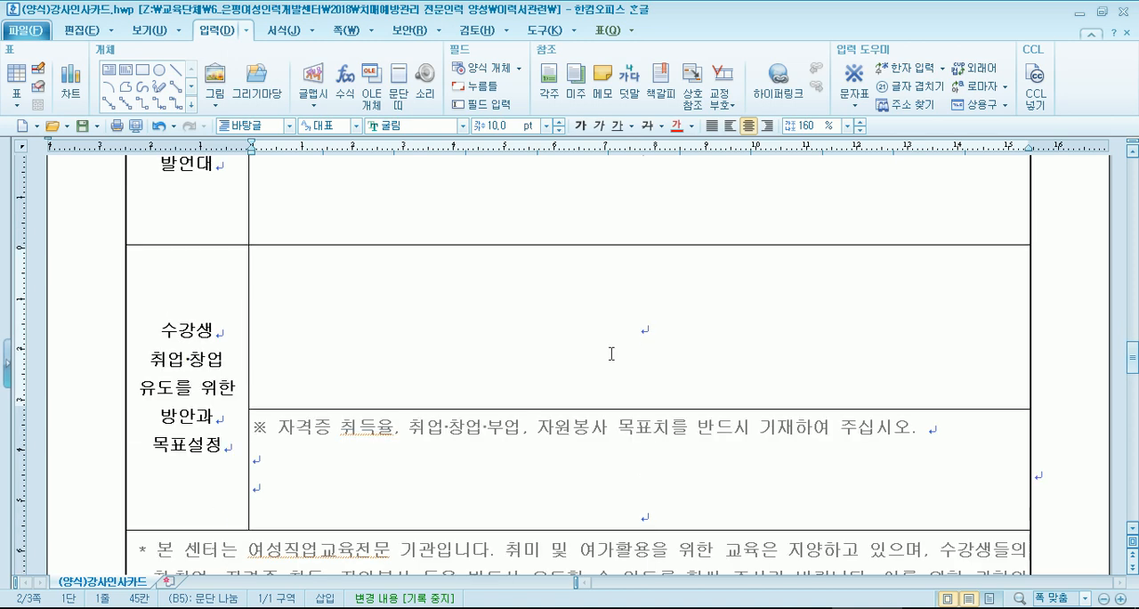
scroll(350, 326, "up", 8)
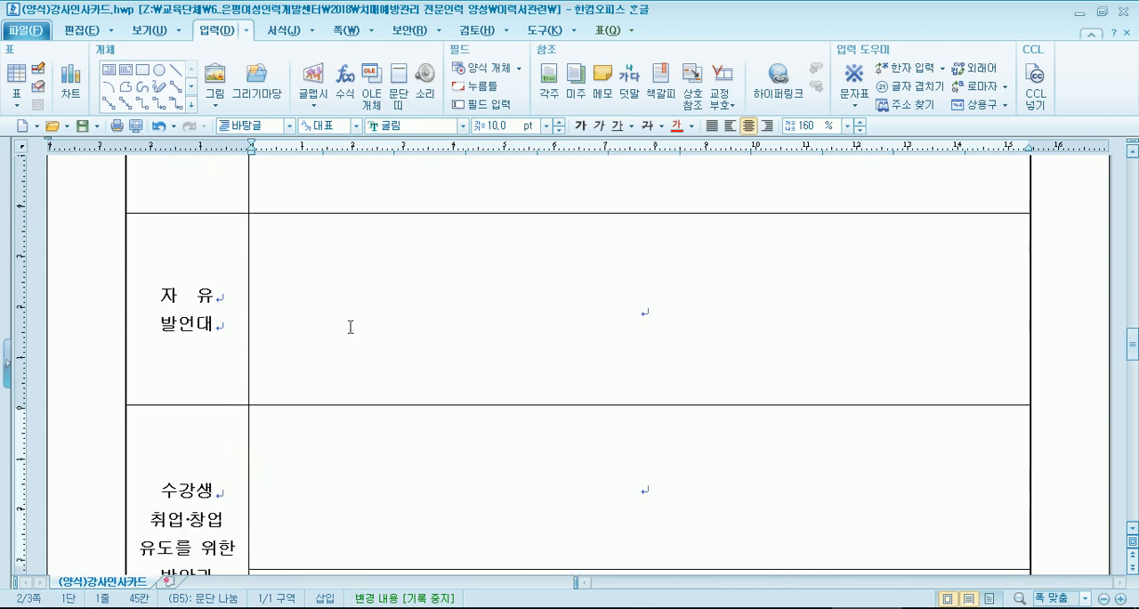
- Review the empty answer cells from 나만의 수강생관리 Know-how to the student employment and target-setting section
left_click(641, 345)
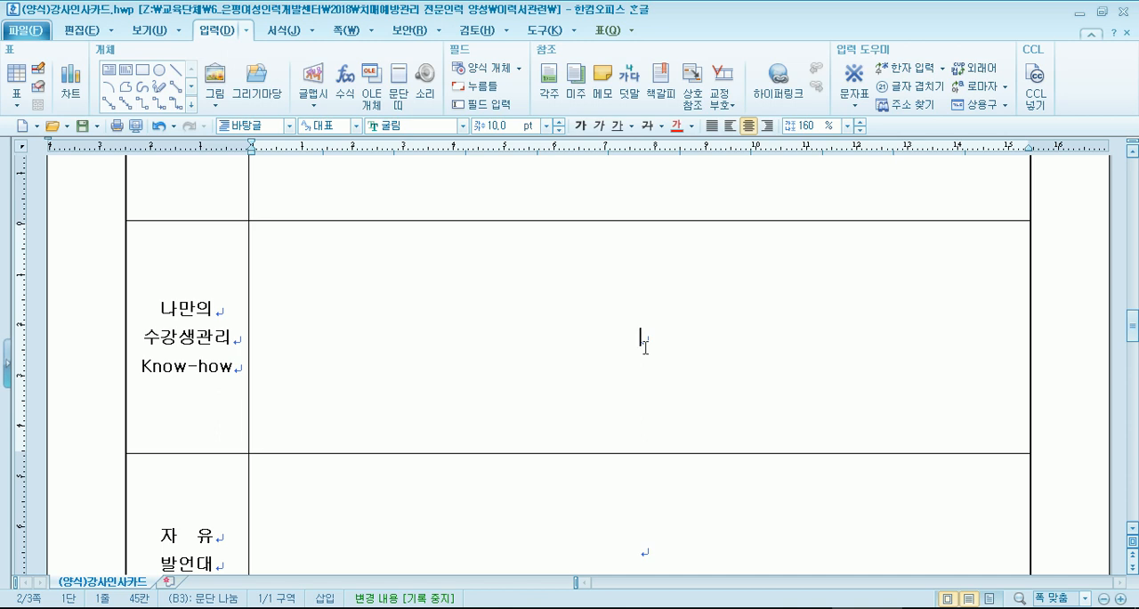
scroll(645, 346, "down", 2)
scroll(587, 371, "up", 2)
scroll(614, 374, "down", 3)
scroll(584, 398, "down", 3)
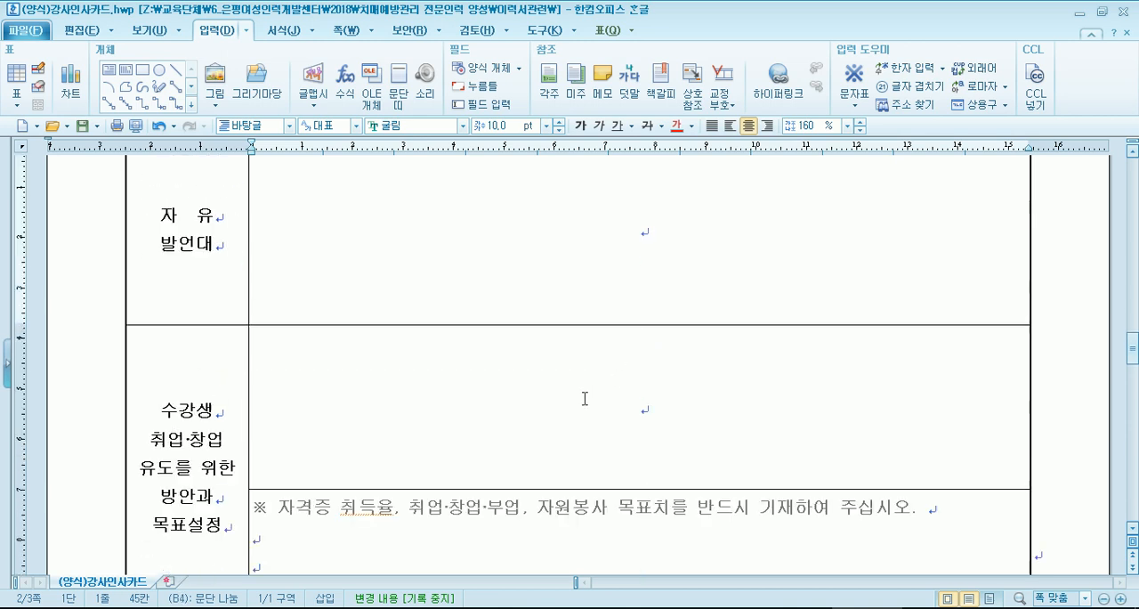
left_click(624, 424)
scroll(625, 424, "up", 10)
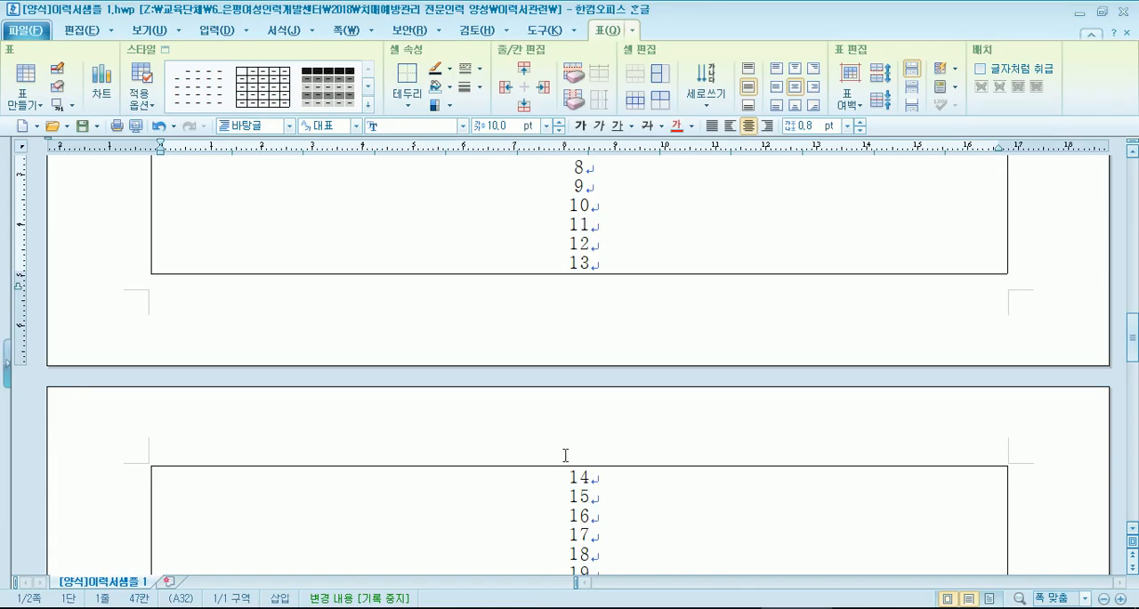
- Look at the 자기소개 section in the 이력서샘플 1 document and in the back page of the 강사인사카드 form
scroll(565, 454, "up", 5)
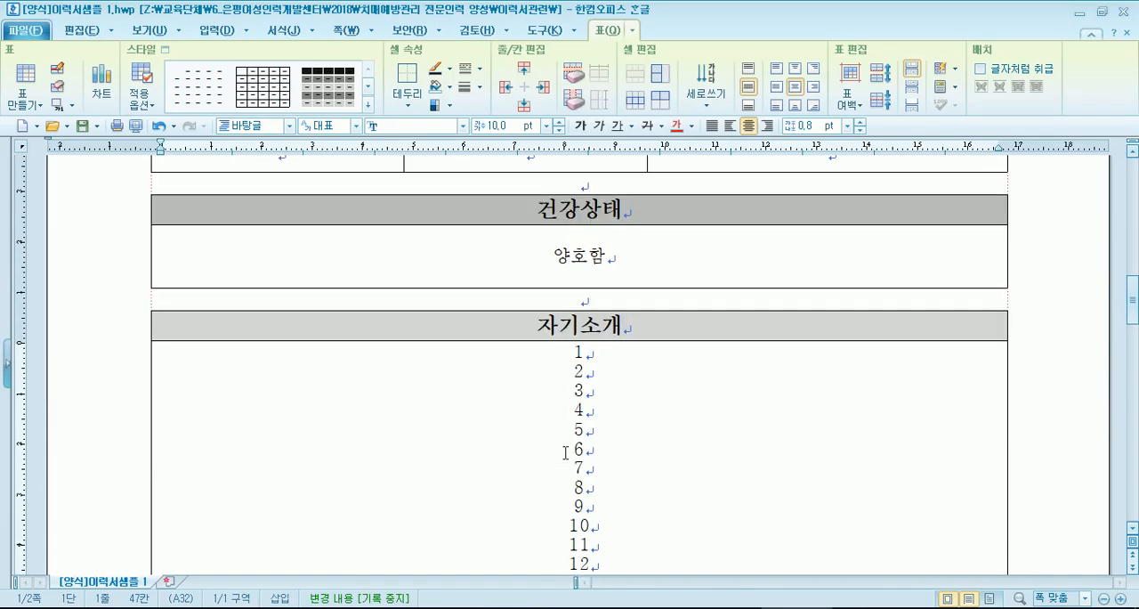
left_click(567, 368)
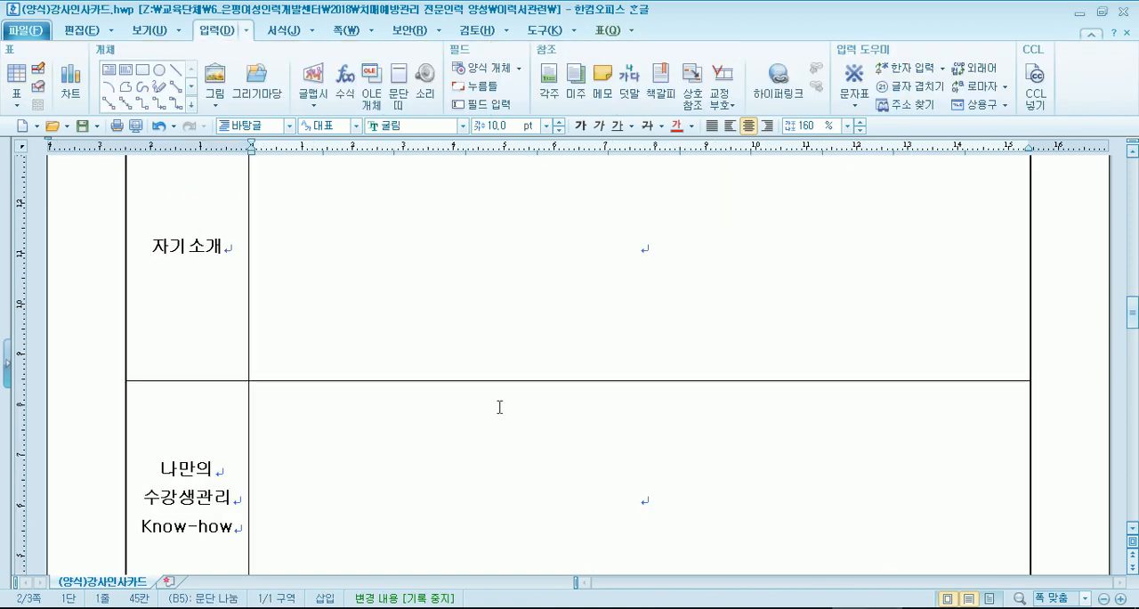
scroll(498, 404, "up", 3)
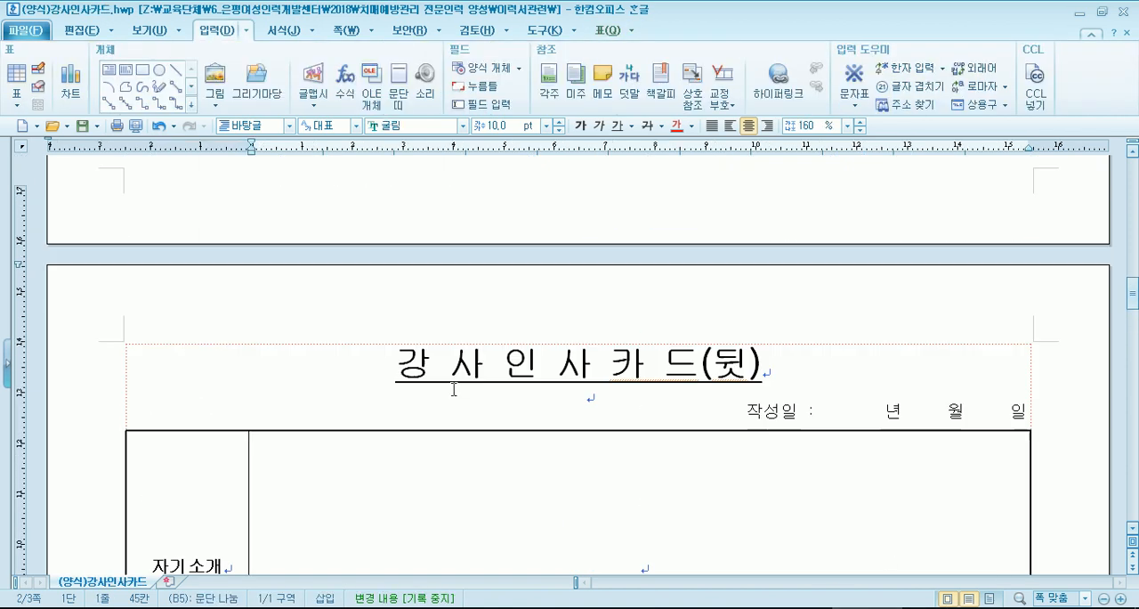
scroll(455, 387, "down", 3)
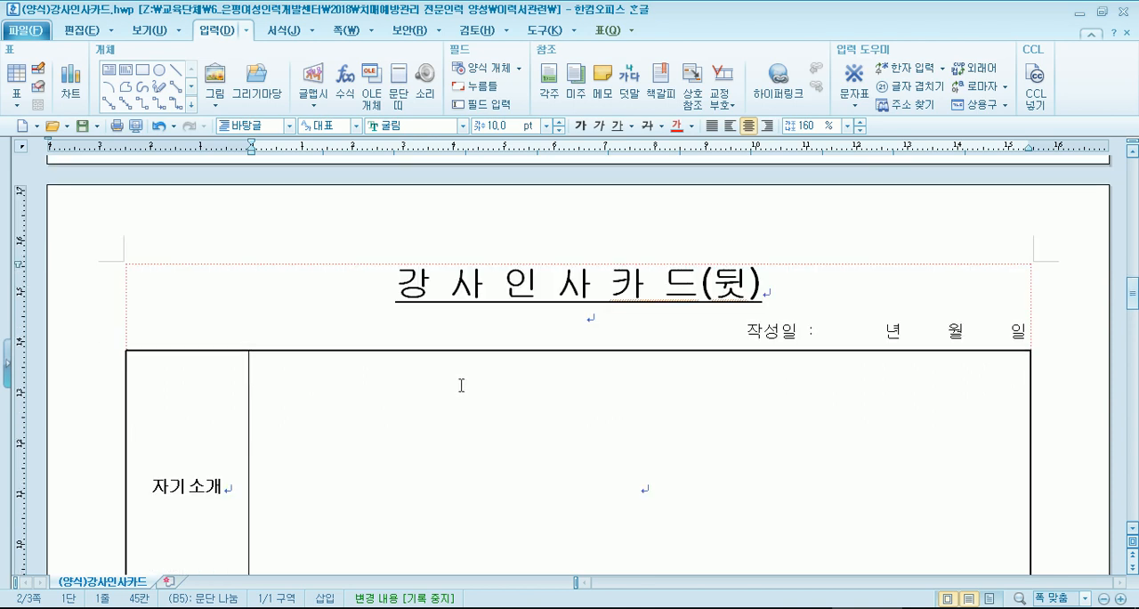
scroll(560, 418, "down", 3)
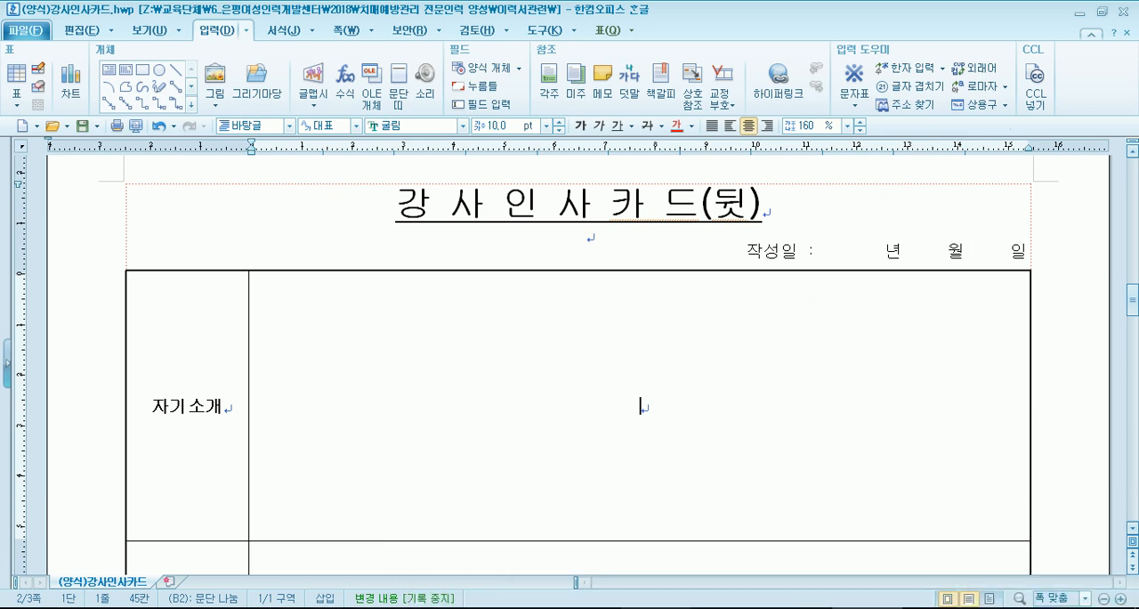
- Switch to File Explorer and look over the form files in the 이력서관련 folder
mouse_move(623, 607)
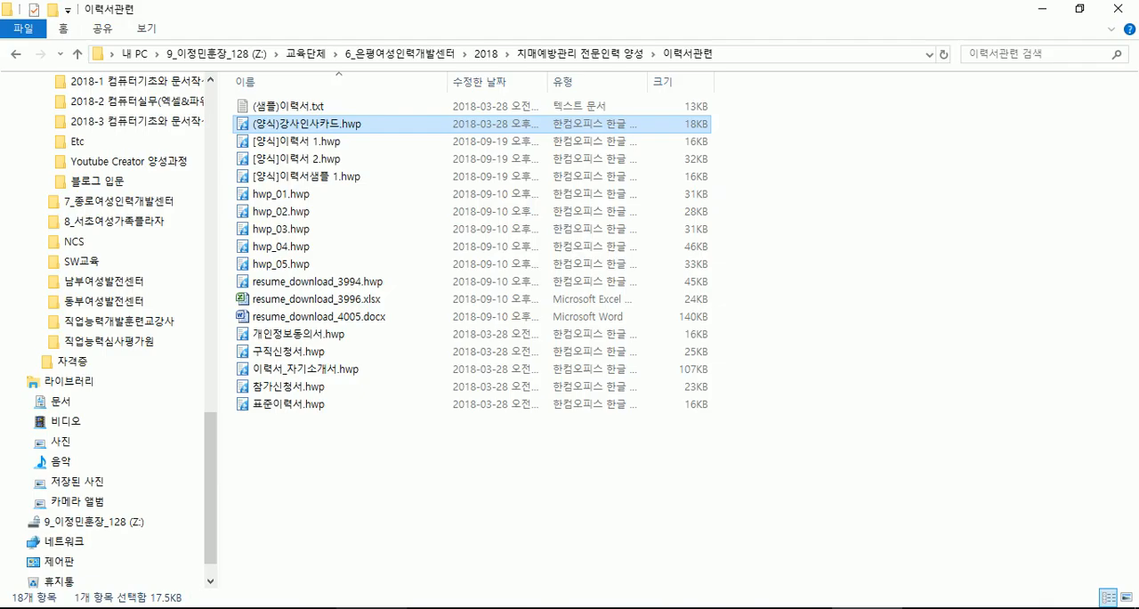
left_click(371, 608)
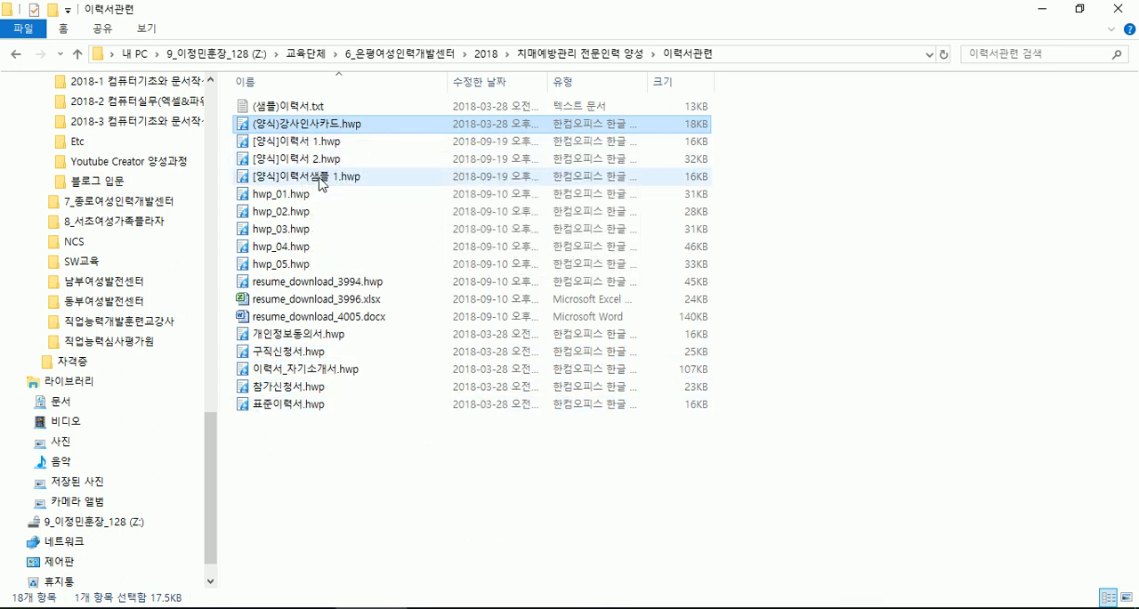
left_click(360, 474)
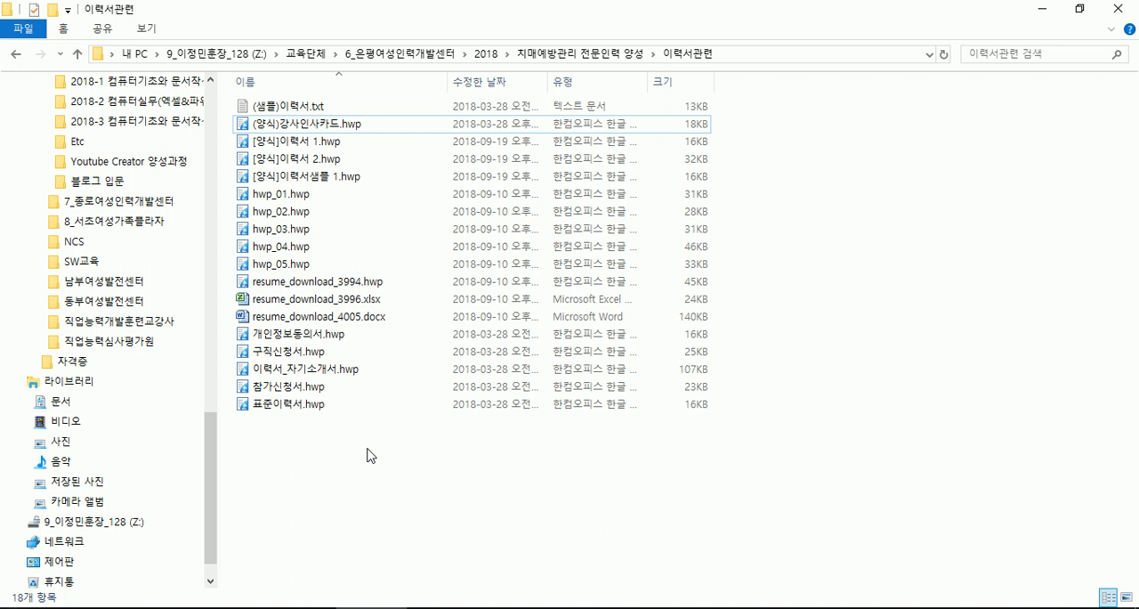
- Switch to the 이력서 2 form in Hangul and examine the 주요활동 table from its first 활동단체명 cell
key("alt+Tab")
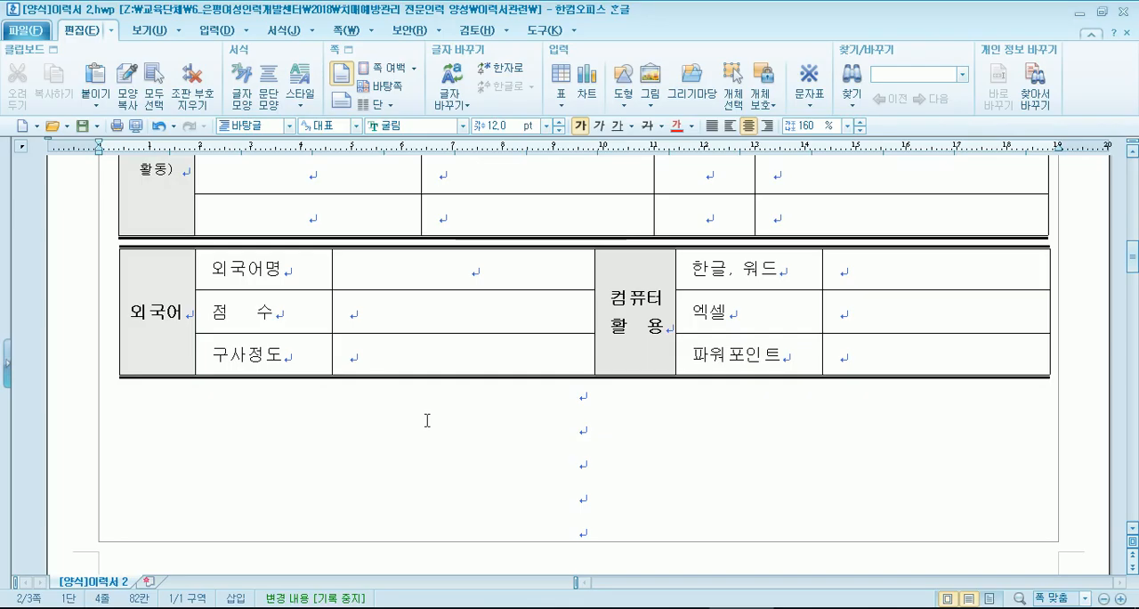
scroll(413, 418, "up", 3)
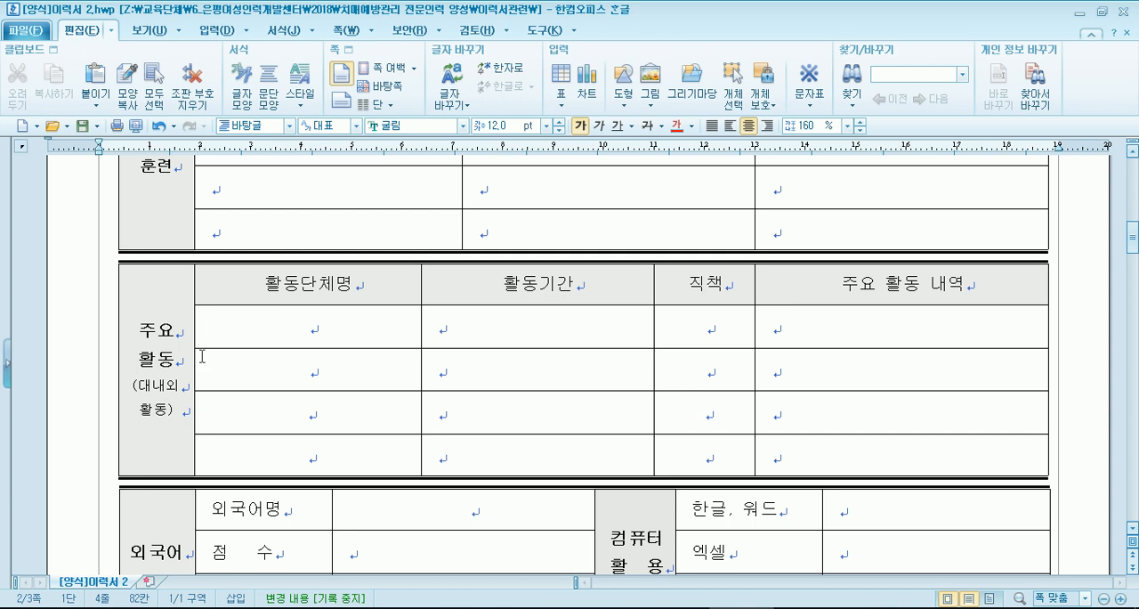
scroll(286, 456, "down", 1)
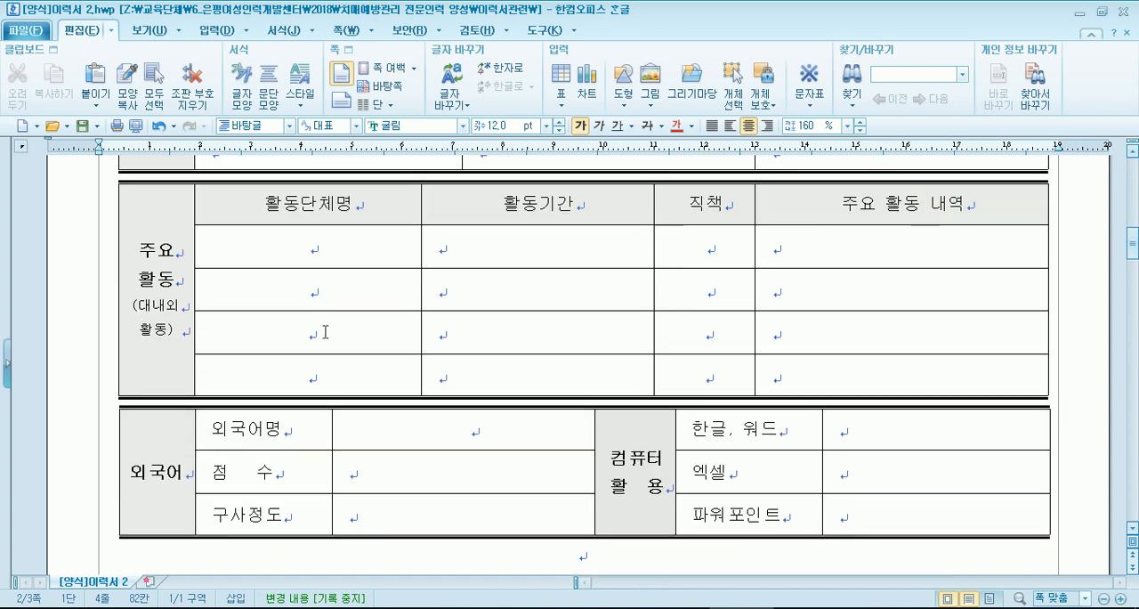
left_click(311, 250)
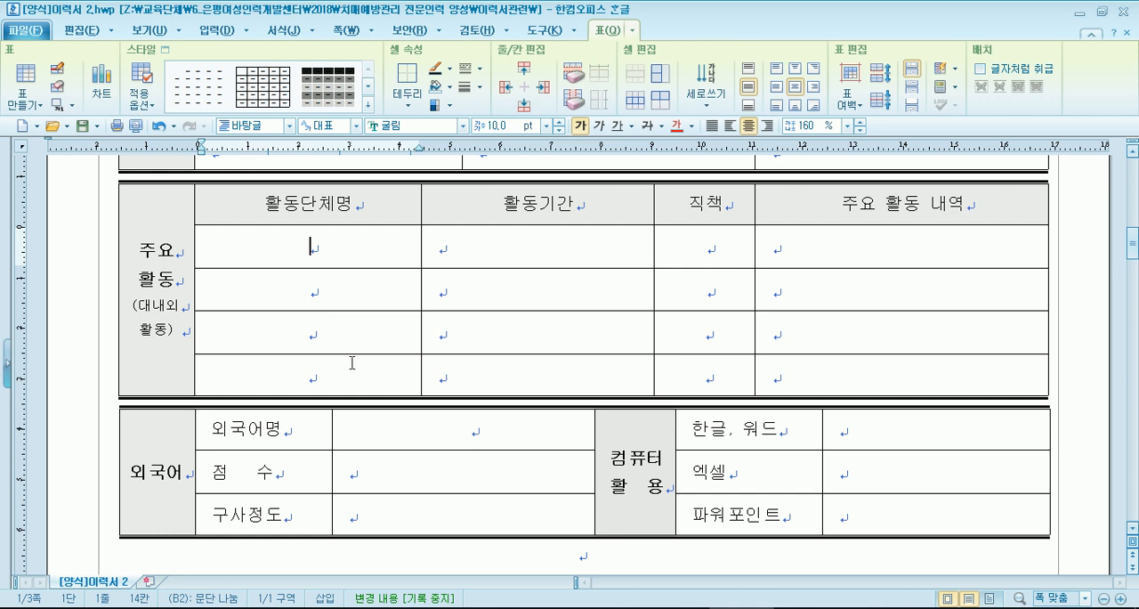
- Enter 영어 as the 외국어명 in the foreign language table
scroll(311, 247, "down", 3)
left_click(417, 271)
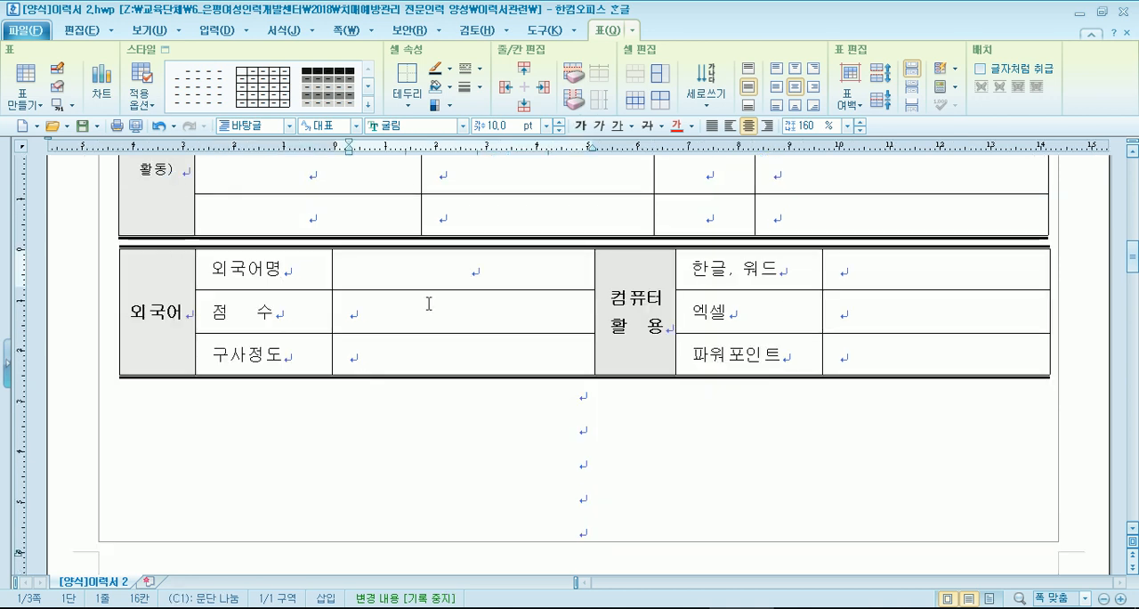
type("영어")
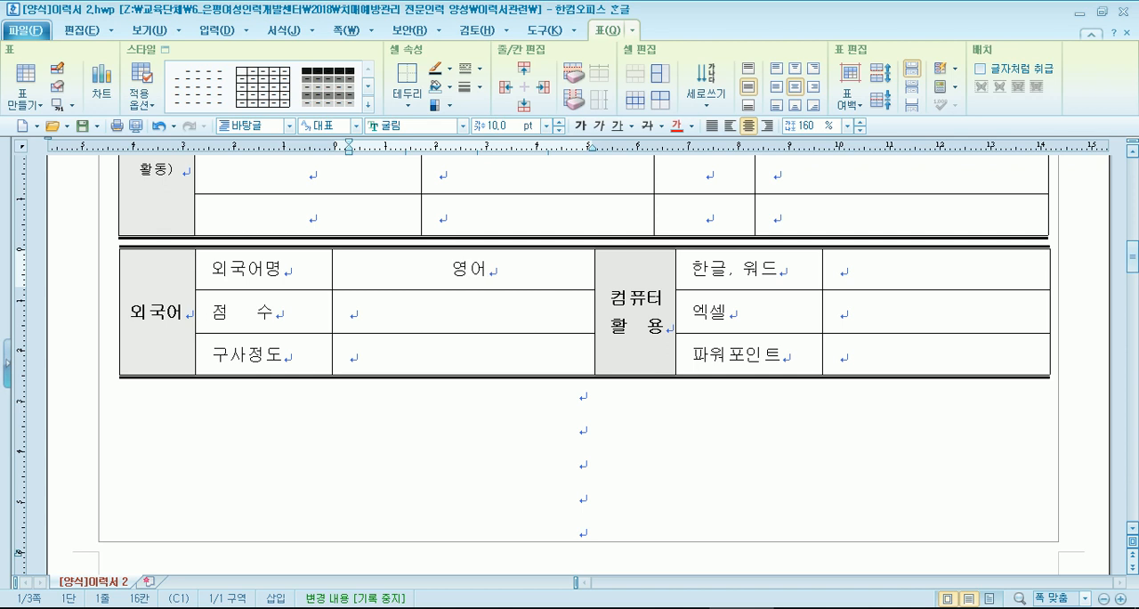
type("(저급)")
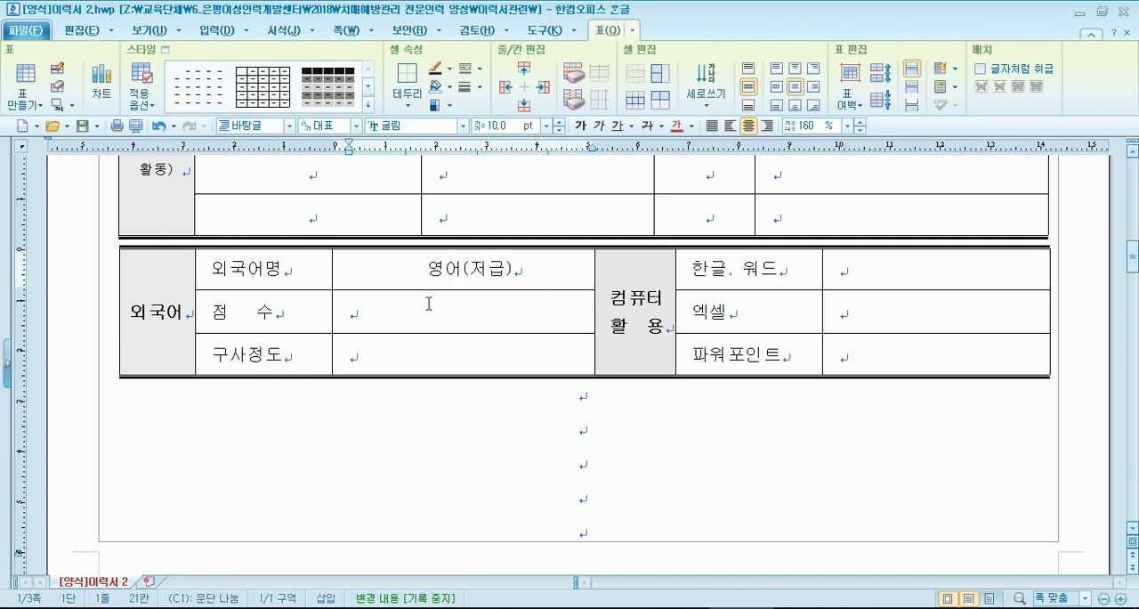
key("shift+Left")
key("shift+Left")
key("shift+Left")
key("shift+Left")
key("BackSpace")
- Enter 저급 as the 구사정도 in the foreign language table and go back to the 점수 cell
left_click(428, 303)
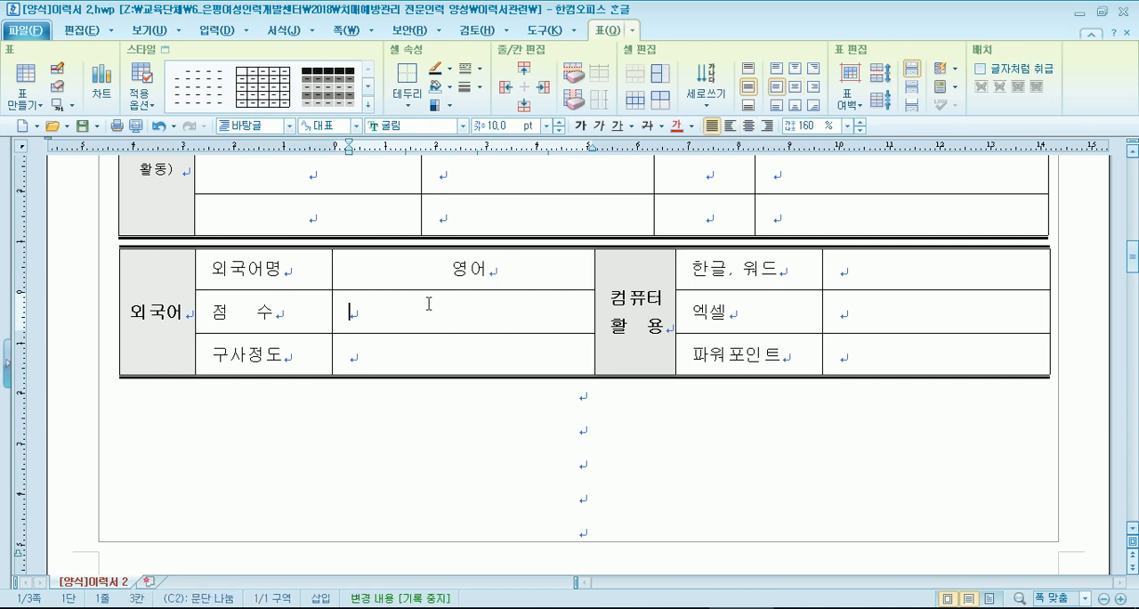
key("Down")
type("저급")
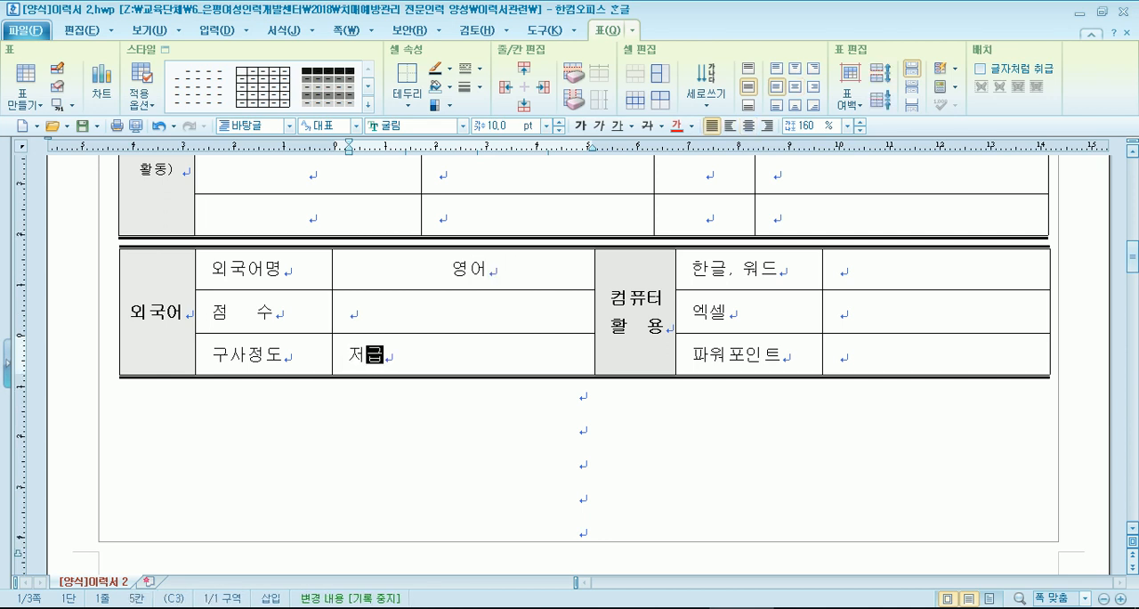
key("Up")
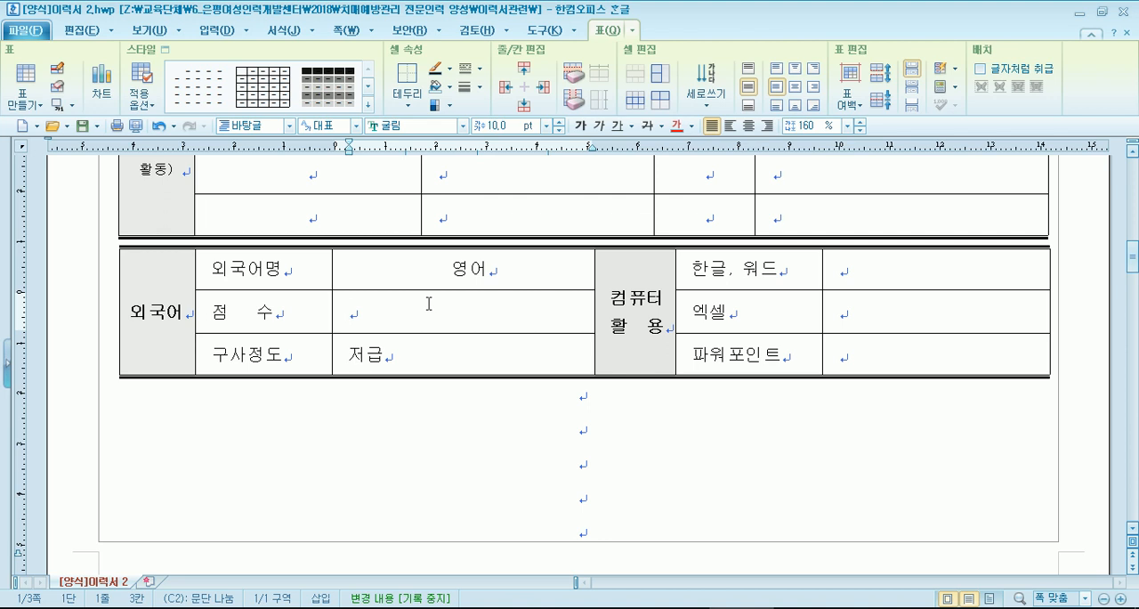
- Examine the 컴퓨터 활용 cells and the rest of the form, ending at the first row of the 자격 면허 table
left_click(929, 268)
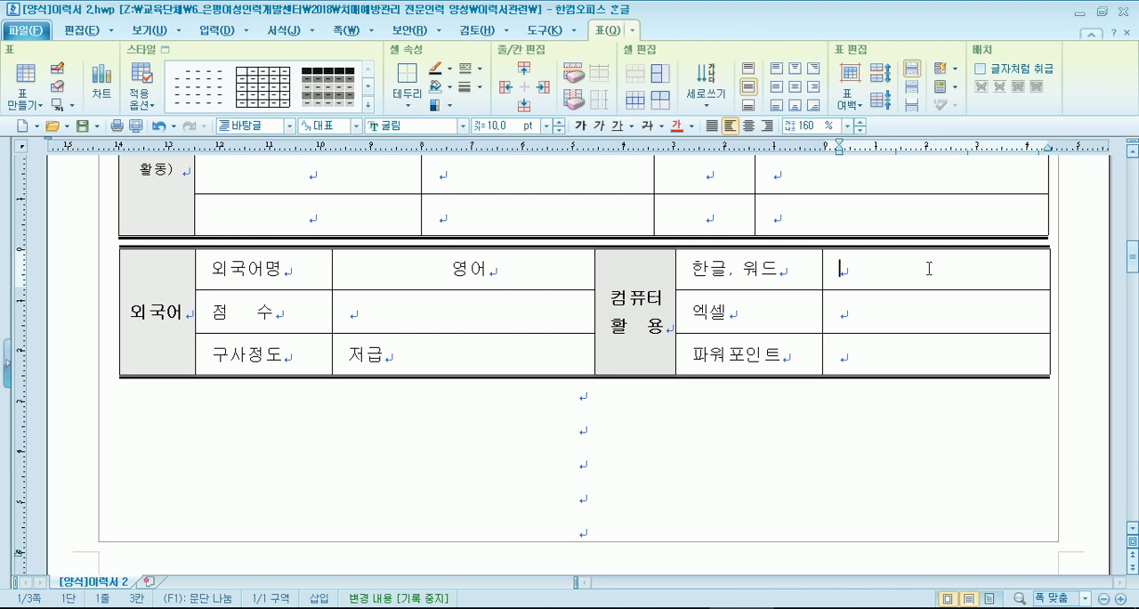
scroll(543, 392, "up", 10)
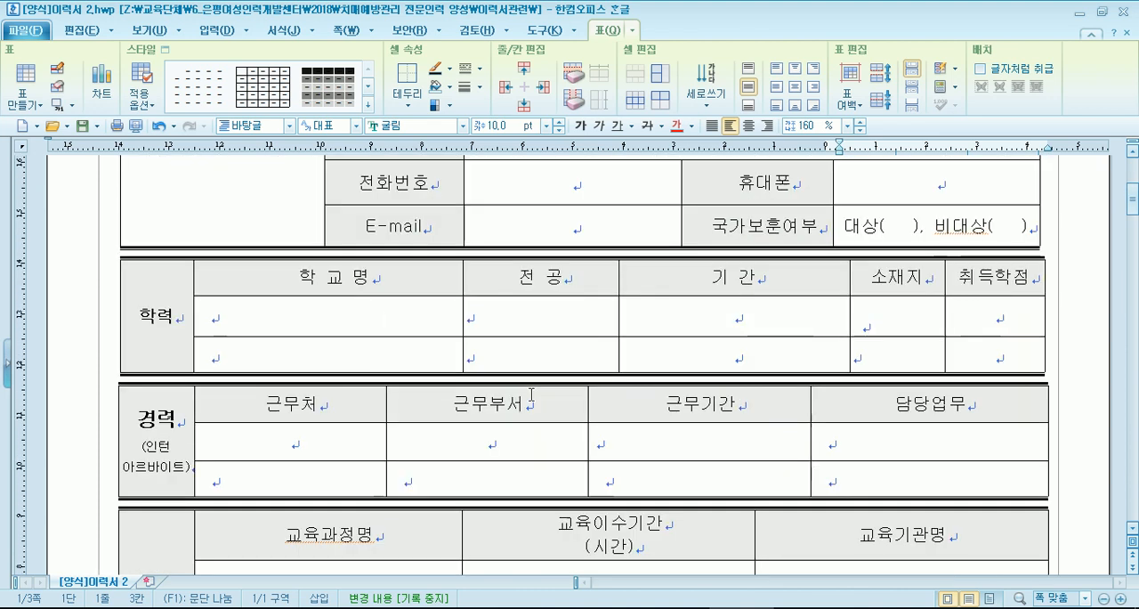
scroll(532, 394, "down", 10)
scroll(533, 396, "up", 2)
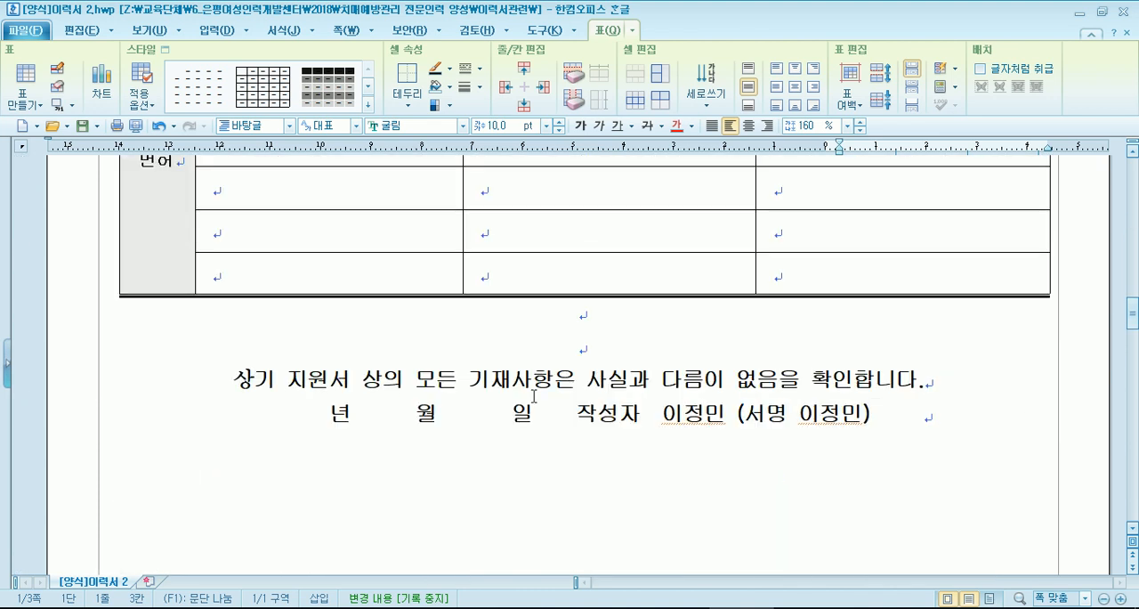
scroll(533, 396, "down", 2)
scroll(534, 396, "down", 3)
left_click(358, 223)
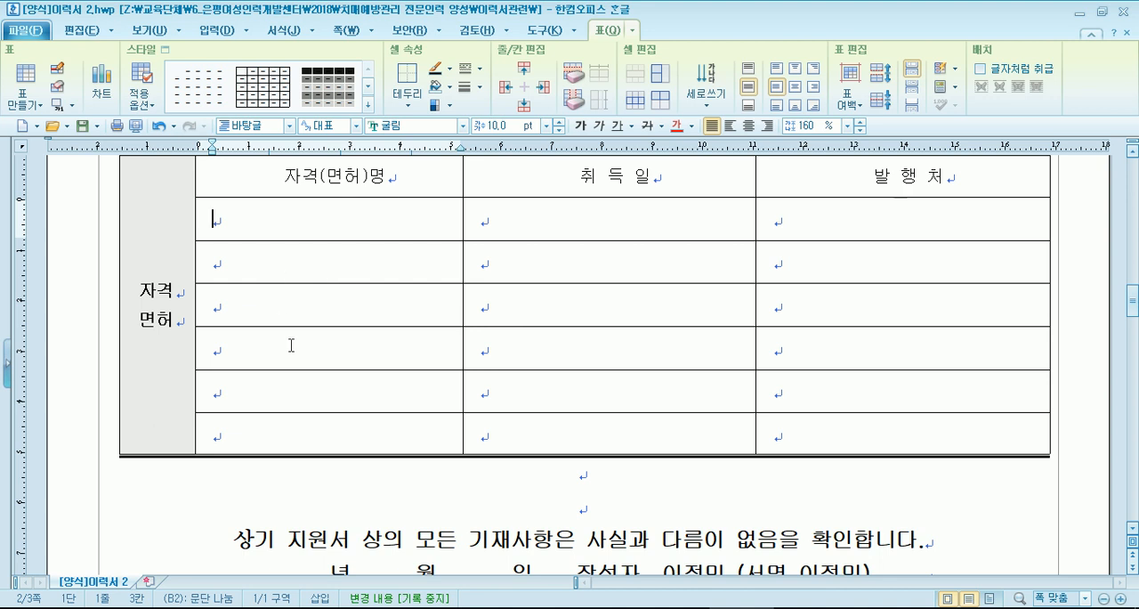
- Switch to the 이력서샘플 1 form and then the 강사인사카드 form, and look through the sections on the card's back page
scroll(303, 360, "down", 3)
left_click(805, 608)
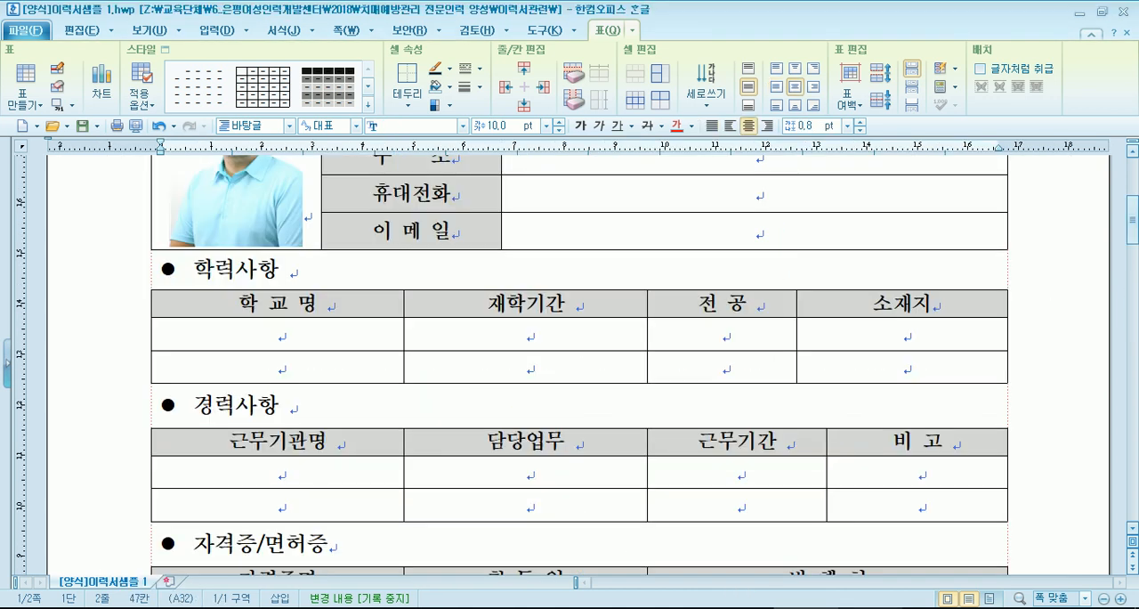
scroll(496, 382, "down", 4)
scroll(495, 382, "up", 5)
scroll(494, 382, "down", 2)
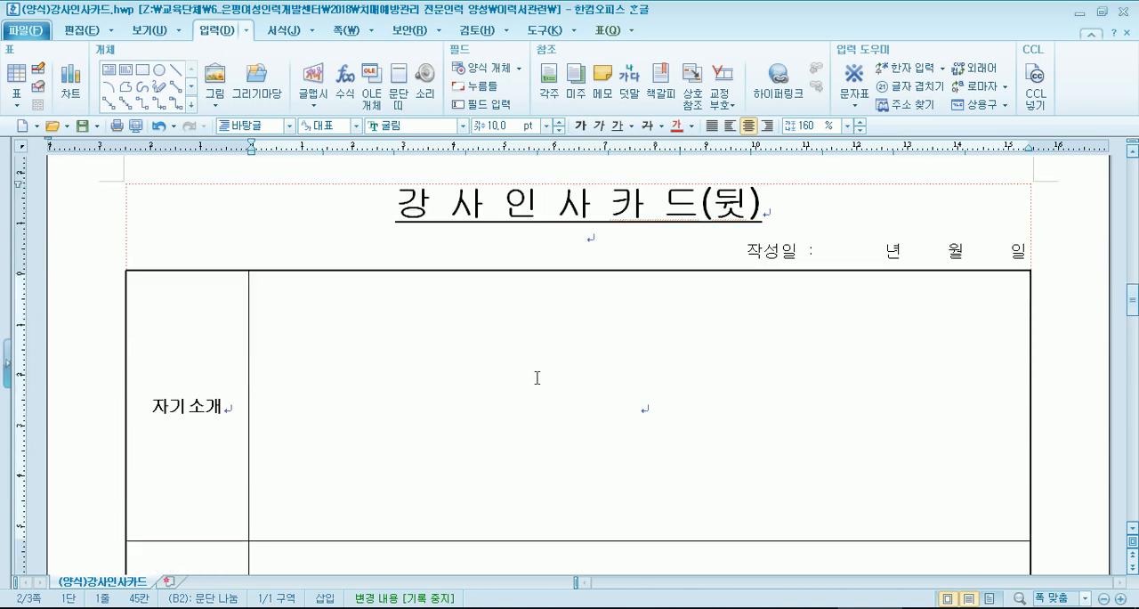
scroll(491, 396, "down", 7)
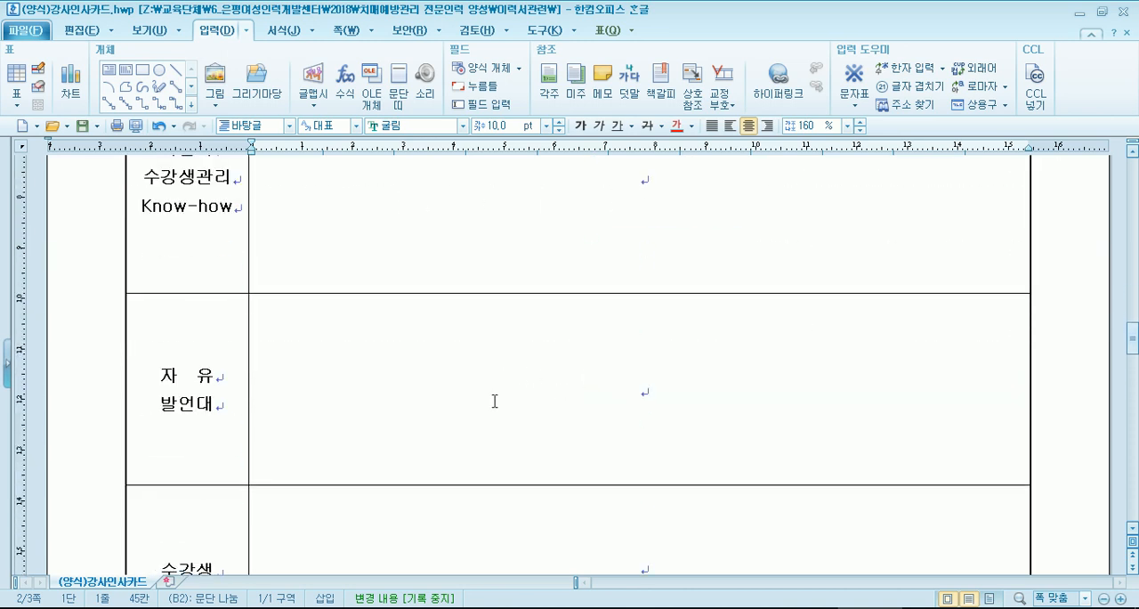
- Add twelve blank lines in the 자기소개 answer cell of the 강사인사카드 back page
scroll(491, 400, "up", 6)
key("Return")
key("Return")
key("Return")
key("Return")
key("Return")
key("Return")
key("Return")
key("Return")
key("Return")
key("Return")
key("Return")
key("Return")
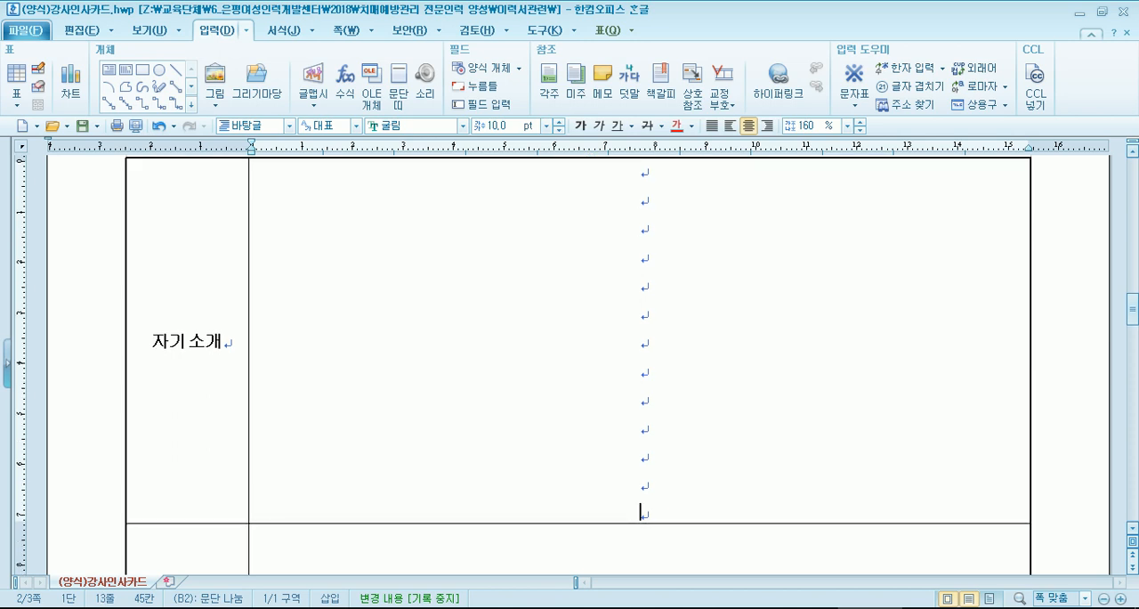
- Add eleven blank lines in the answer cell for 나만의 수강생관리 Know-how
scroll(666, 284, "down", 12)
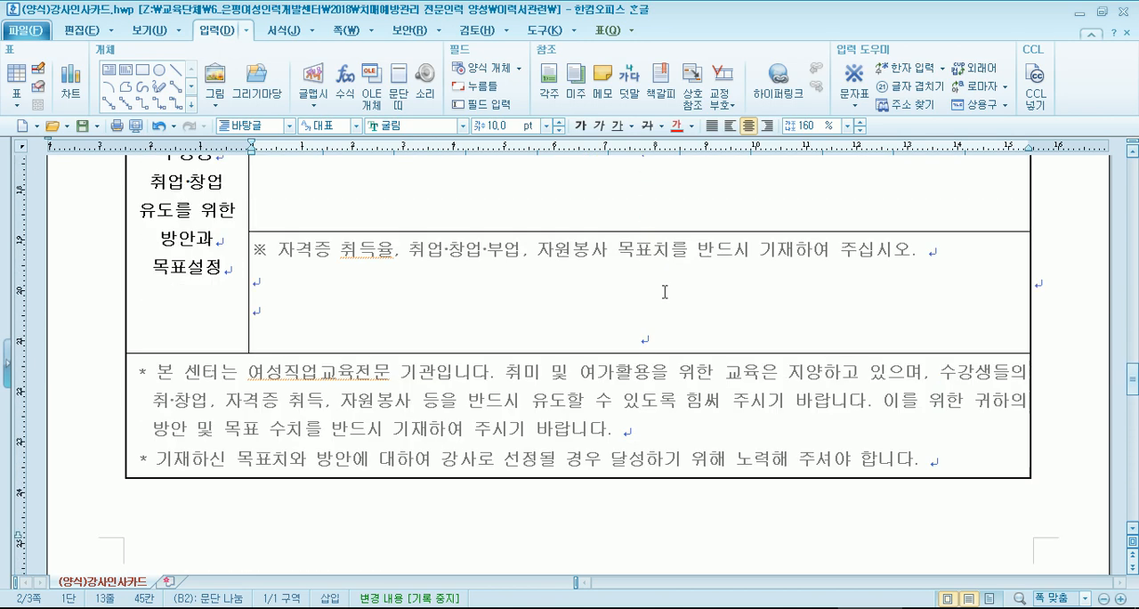
scroll(665, 292, "down", 1)
scroll(663, 290, "up", 8)
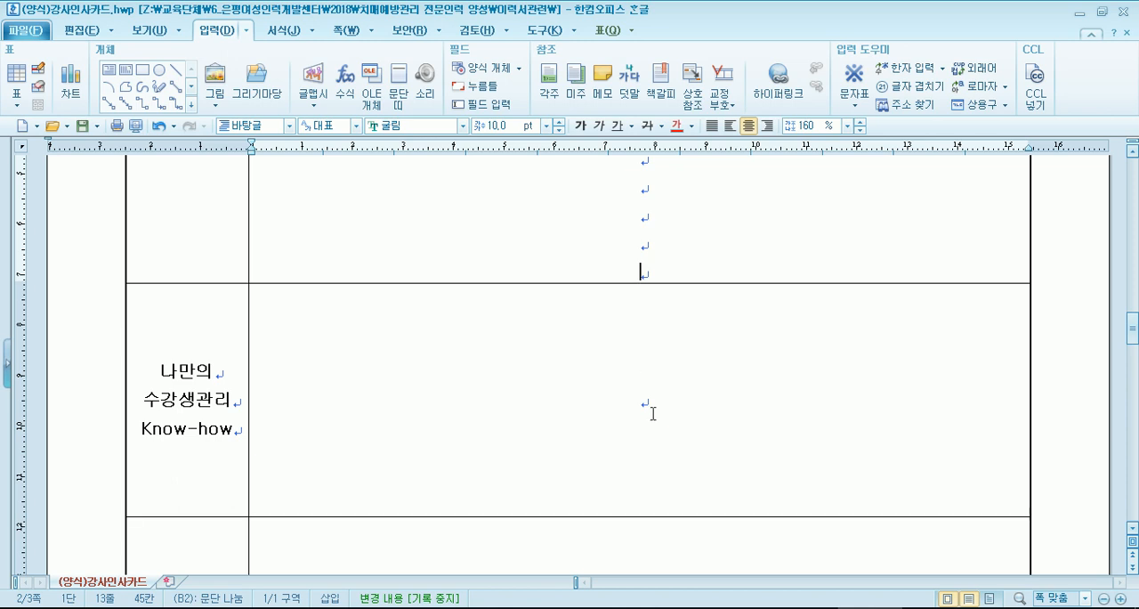
left_click(653, 413)
key("Return")
key("Return")
key("Return")
key("Return")
key("Return")
key("Return")
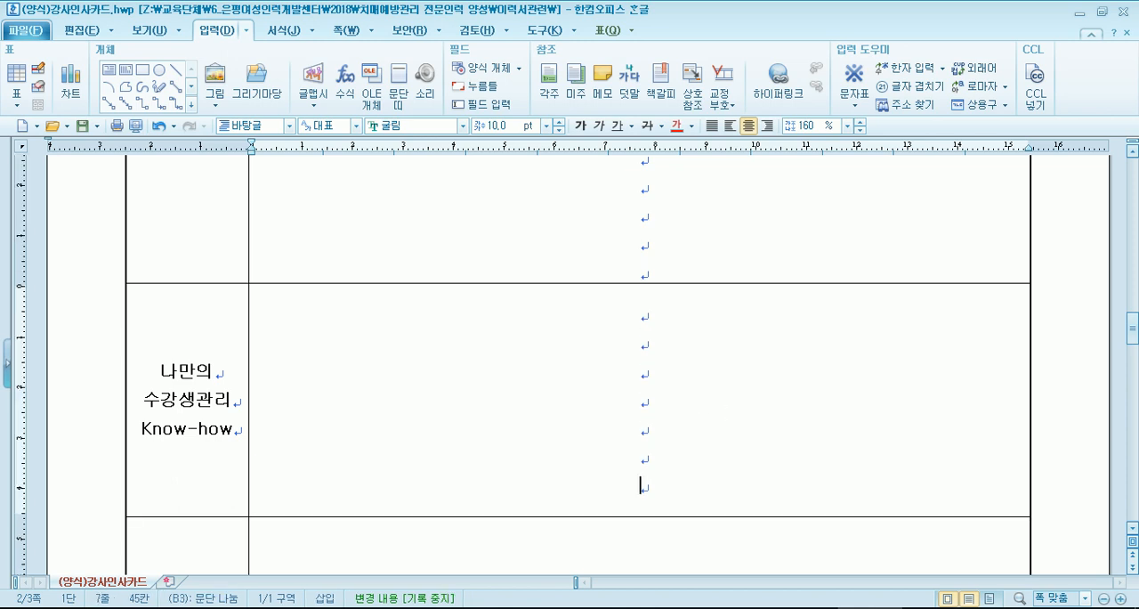
key("Return")
key("Return")
key("Return")
key("Return")
key("Return")
- Add seven blank lines in the 자유발언대 answer cell
scroll(698, 399, "down", 5)
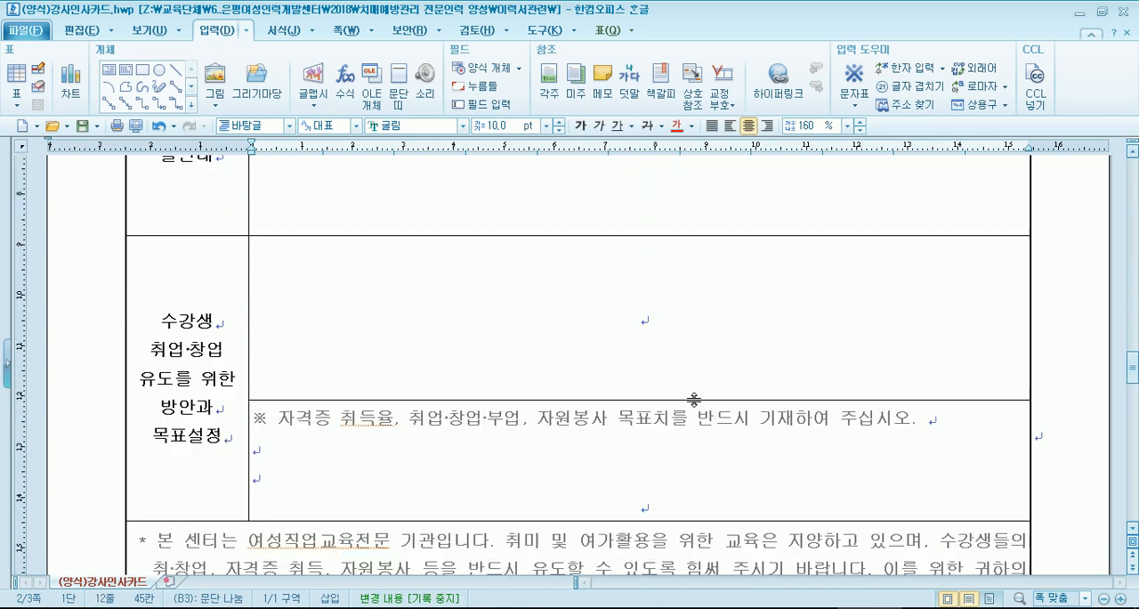
scroll(693, 399, "down", 5)
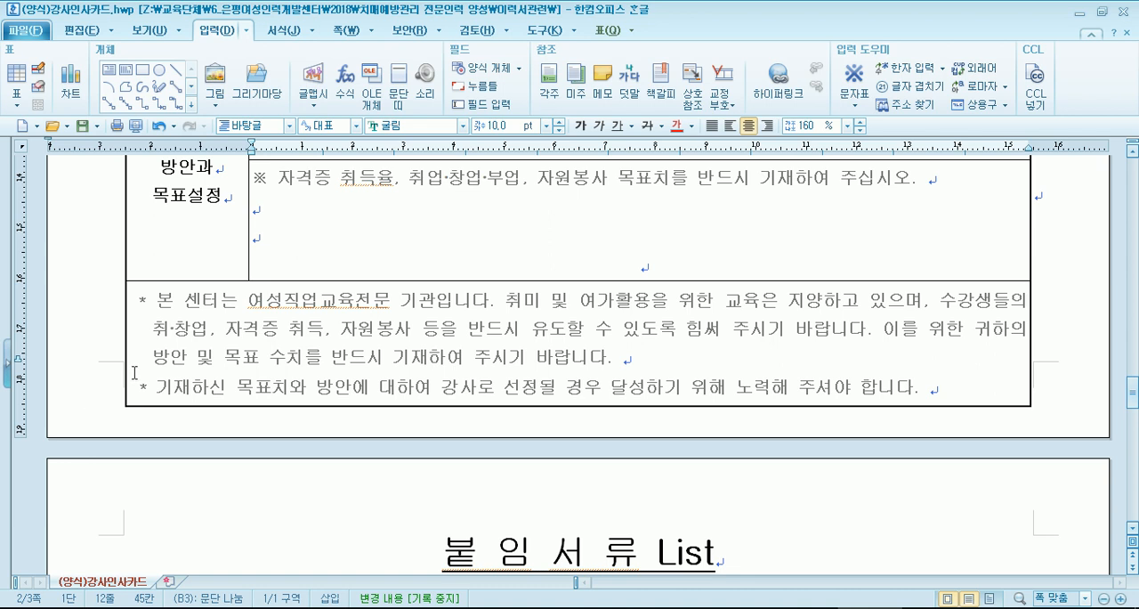
scroll(135, 372, "up", 10)
left_click(657, 468)
key("Return")
key("Return")
key("Return")
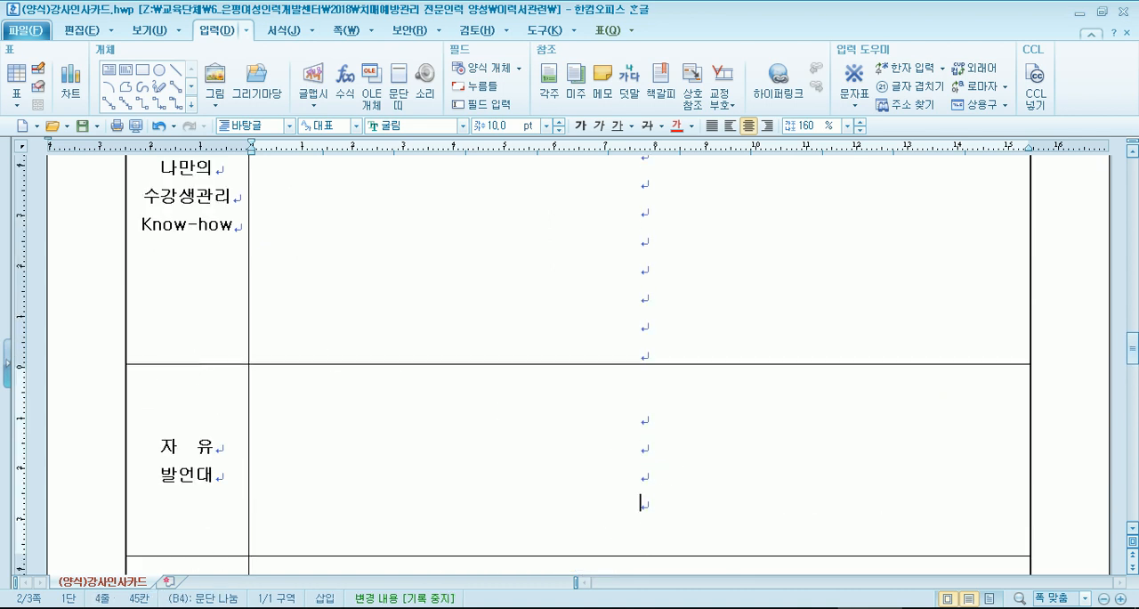
key("Return")
key("Return")
key("Return")
key("Return")
- Add six blank lines beneath the ※ 목표치 note in the 목표설정 row to extend that cell past the page end
scroll(692, 465, "down", 8)
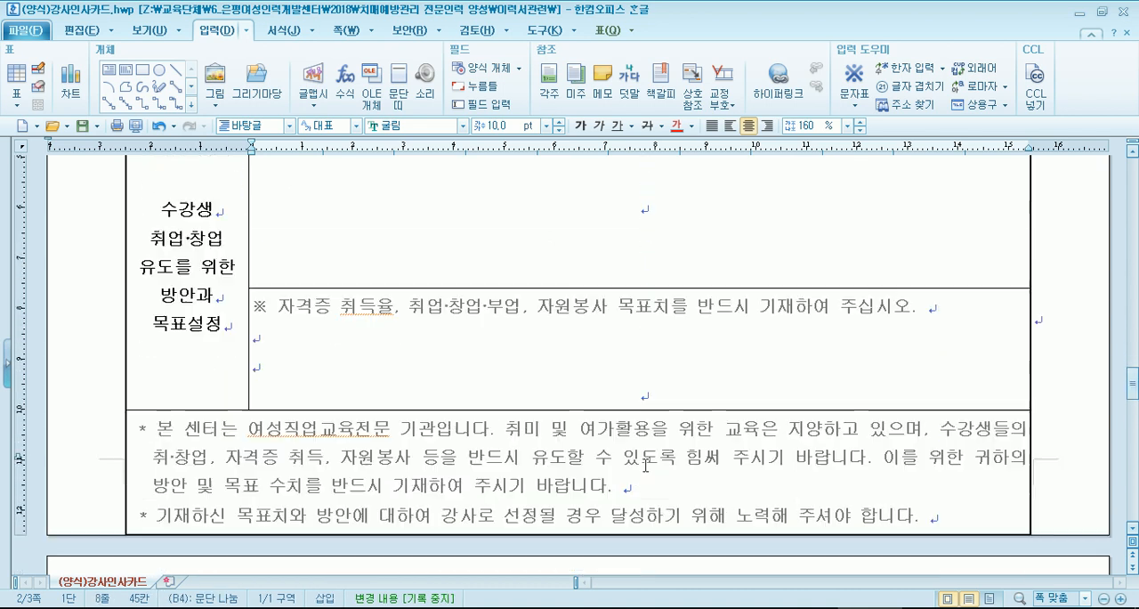
scroll(645, 465, "down", 3)
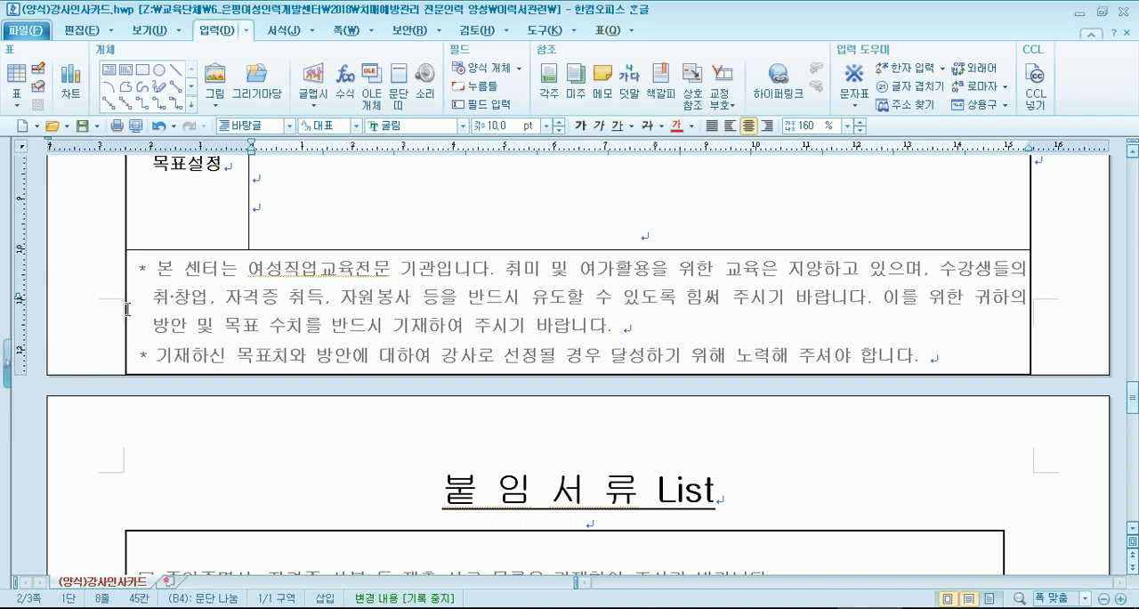
scroll(397, 322, "up", 3)
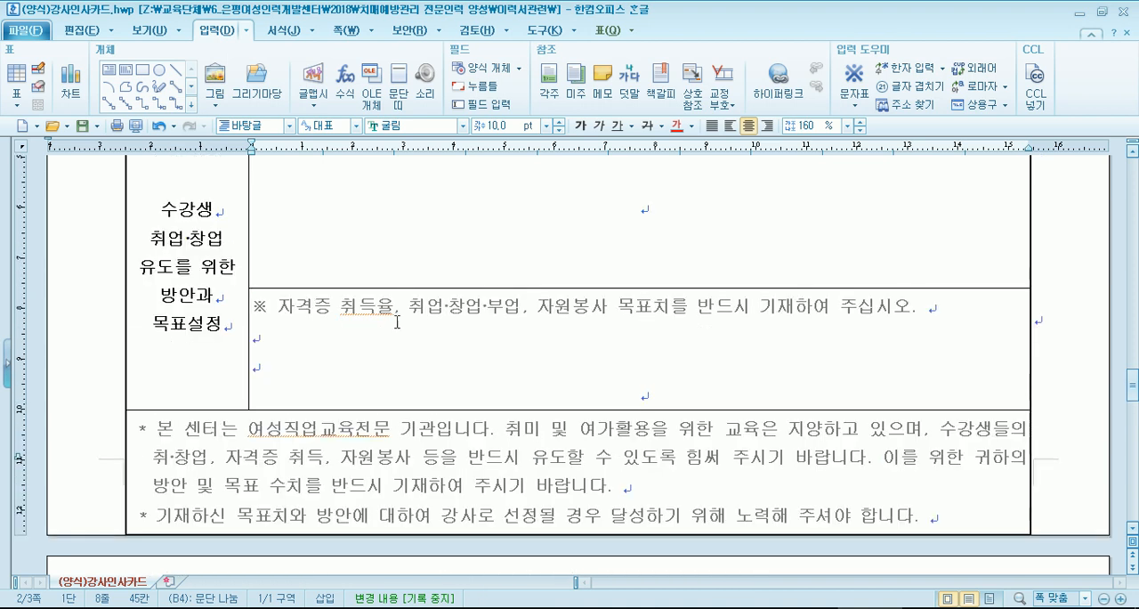
left_click(679, 389)
key("Return")
key("Return")
key("Return")
key("Return")
key("Return")
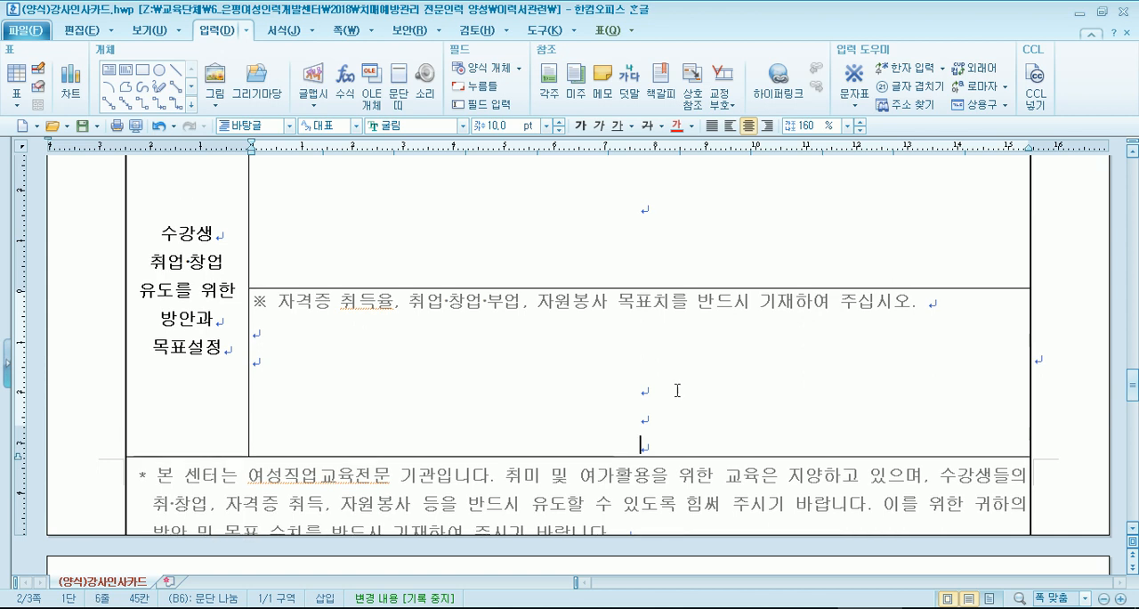
key("Return")
- Check the page break before 붙임서류 List, view the 이력서관련 folder in File Explorer, and return to the 강사인사카드 form
scroll(491, 373, "down", 3)
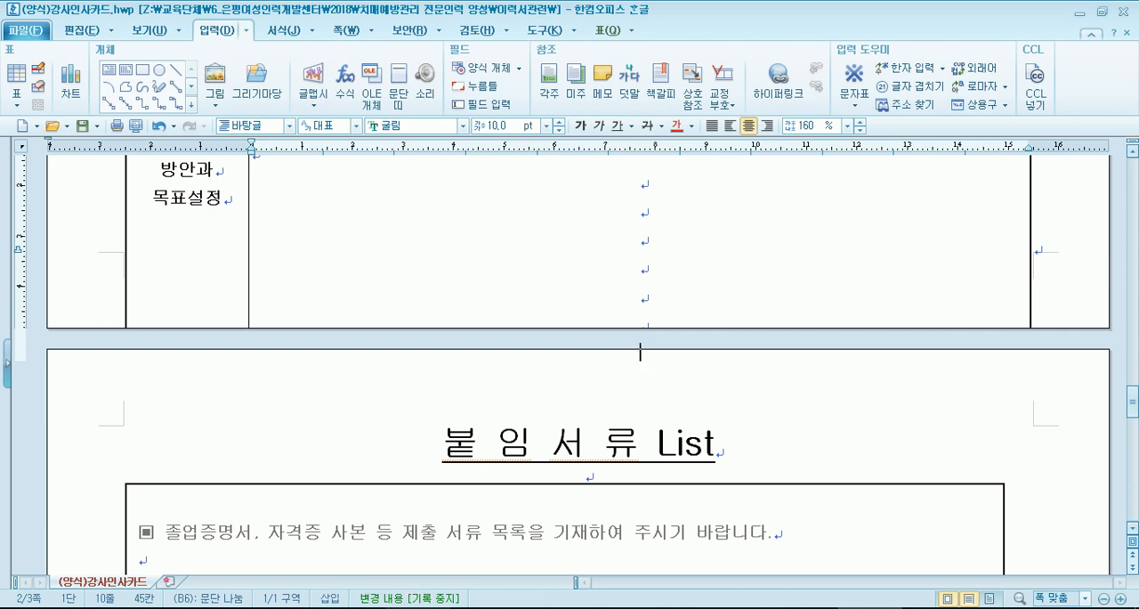
left_click(358, 608)
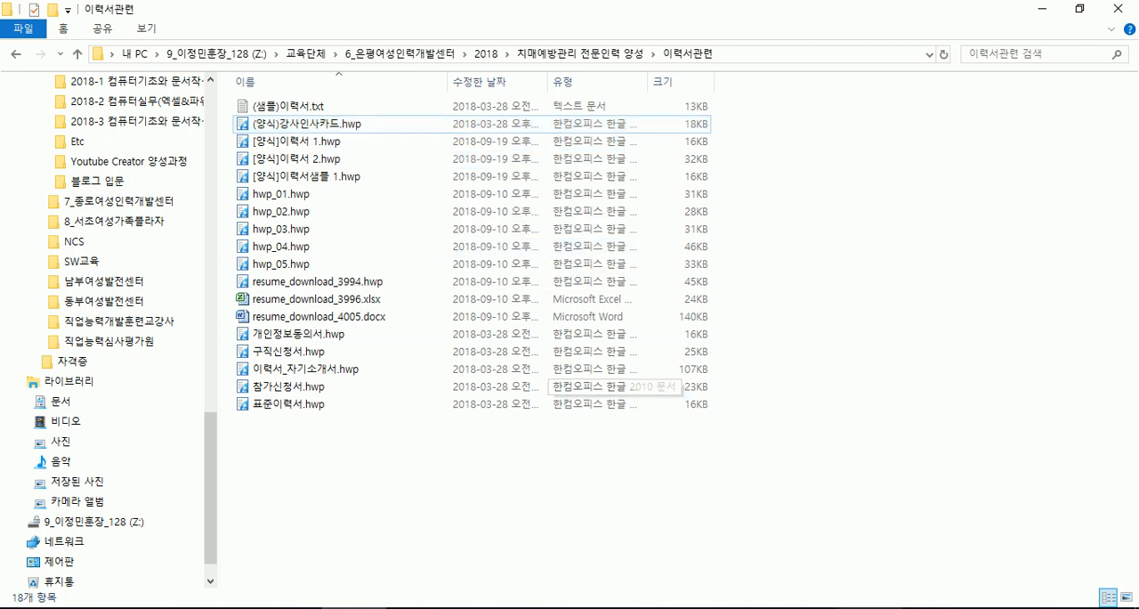
left_click(863, 608)
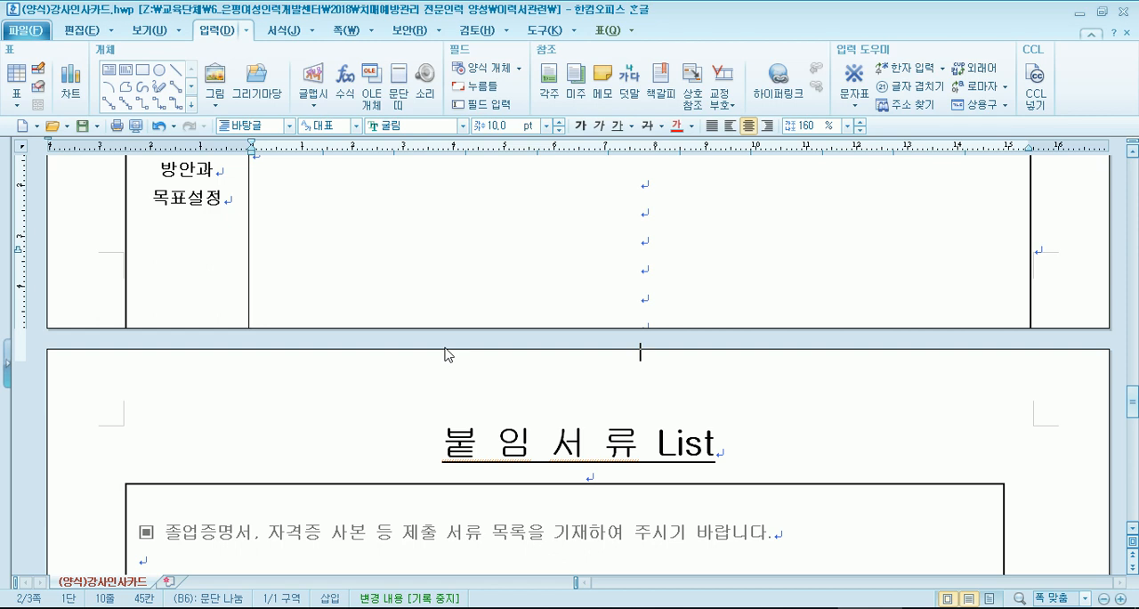
- Delete the extra blank lines beneath the ※ 목표치 note in the 목표설정 row
scroll(570, 325, "up", 10)
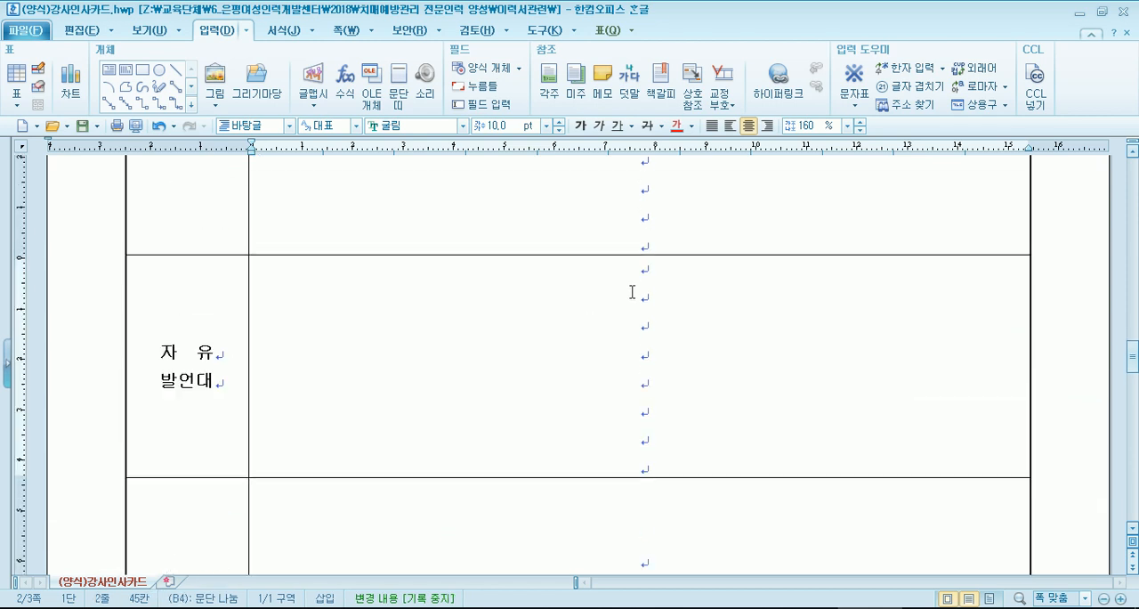
scroll(632, 292, "down", 5)
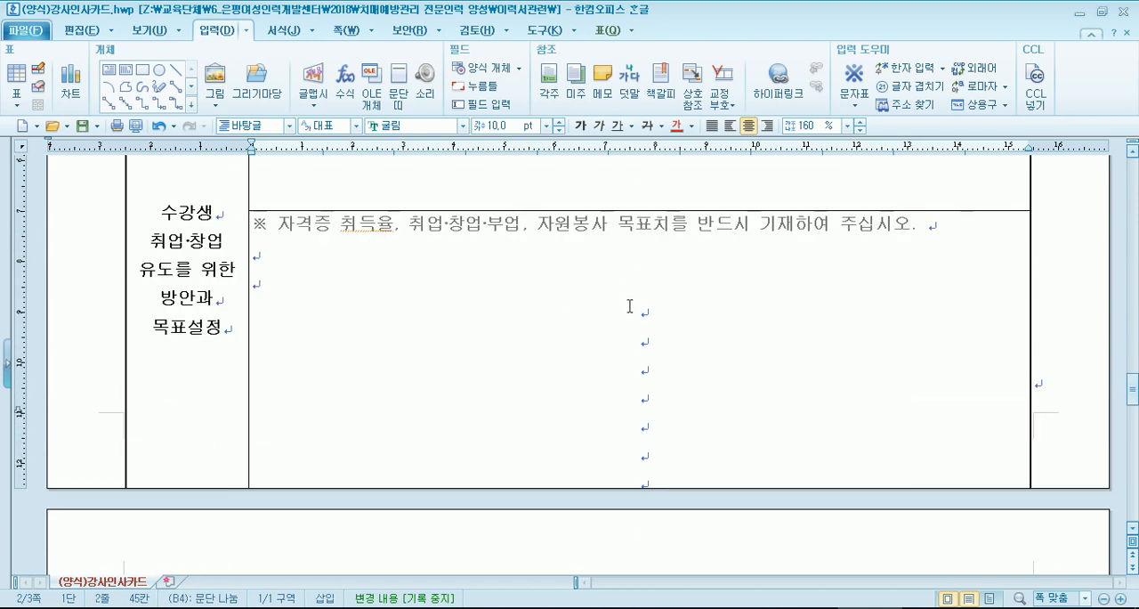
left_click(629, 307)
key("Delete")
key("Delete")
key("Delete")
key("Delete")
key("Delete")
key("Delete")
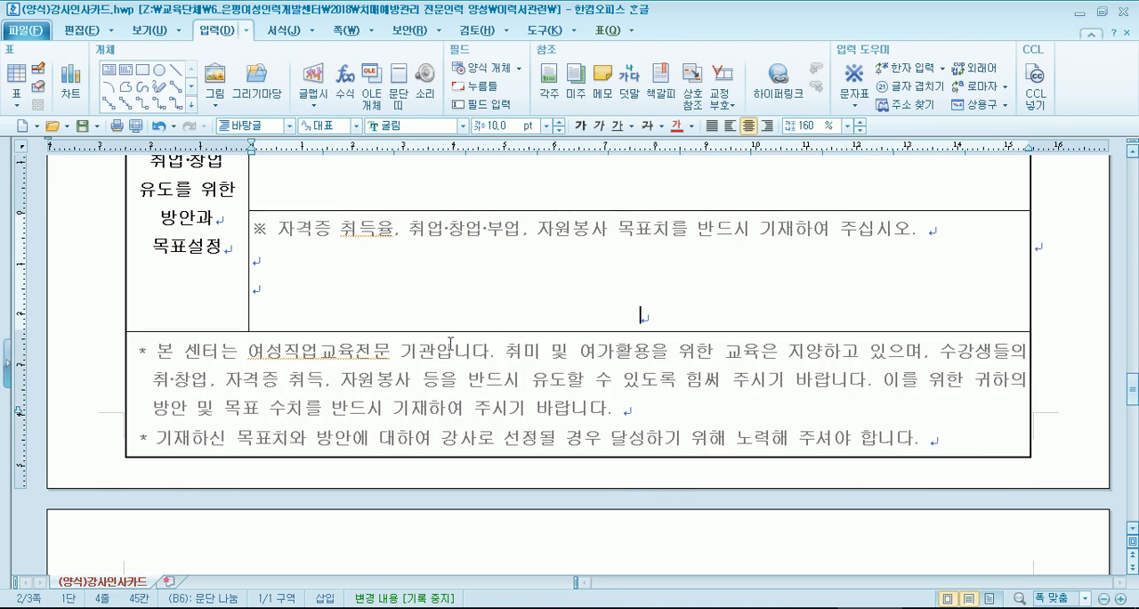
- Delete the added blank lines in the 자유발언대 cell and reduce the 수강생관리 Know-how cell to four lines
scroll(499, 338, "up", 10)
left_click(641, 276)
key("Delete")
key("Delete")
key("Delete")
key("Delete")
key("Delete")
key("Delete")
key("Delete")
key("Delete")
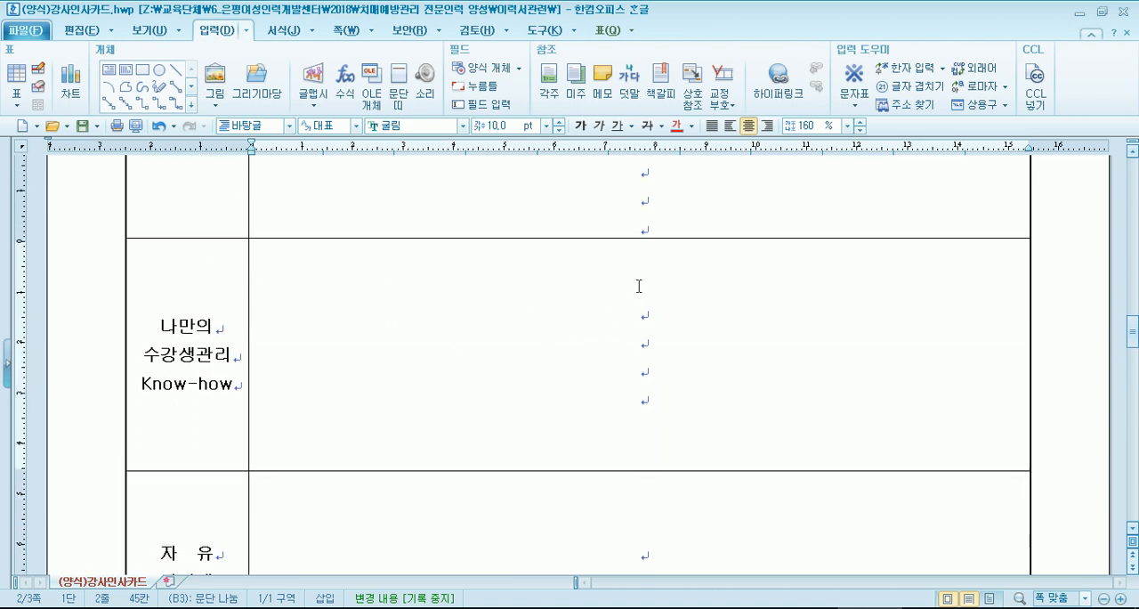
- Preview the 강사인사카드 back page for printing with its page margins shown, and return to editing
scroll(578, 302, "down", 10)
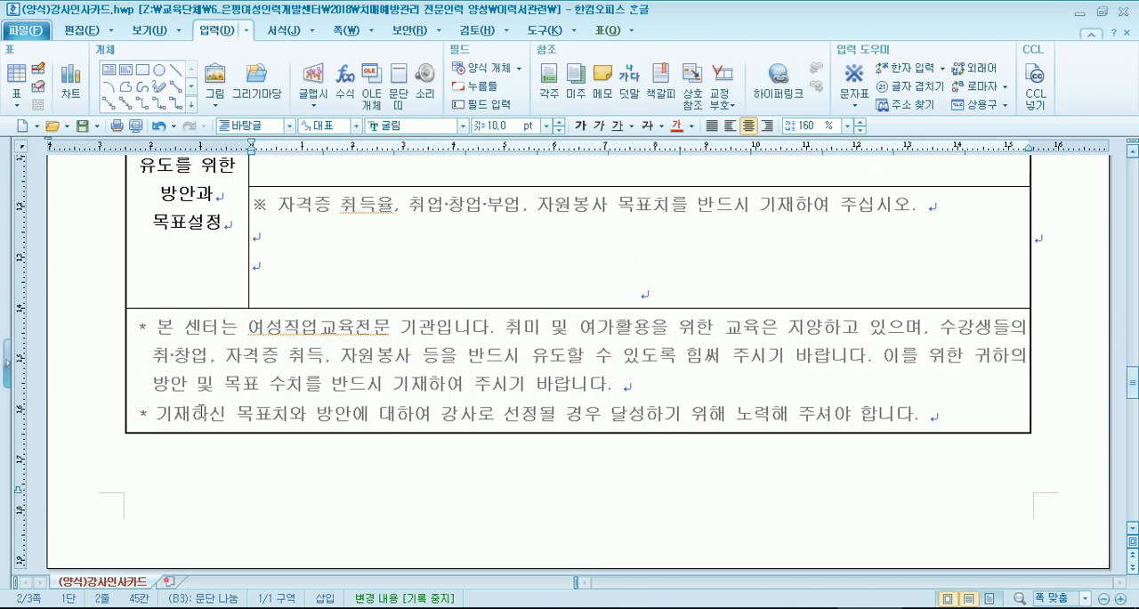
left_click(135, 125)
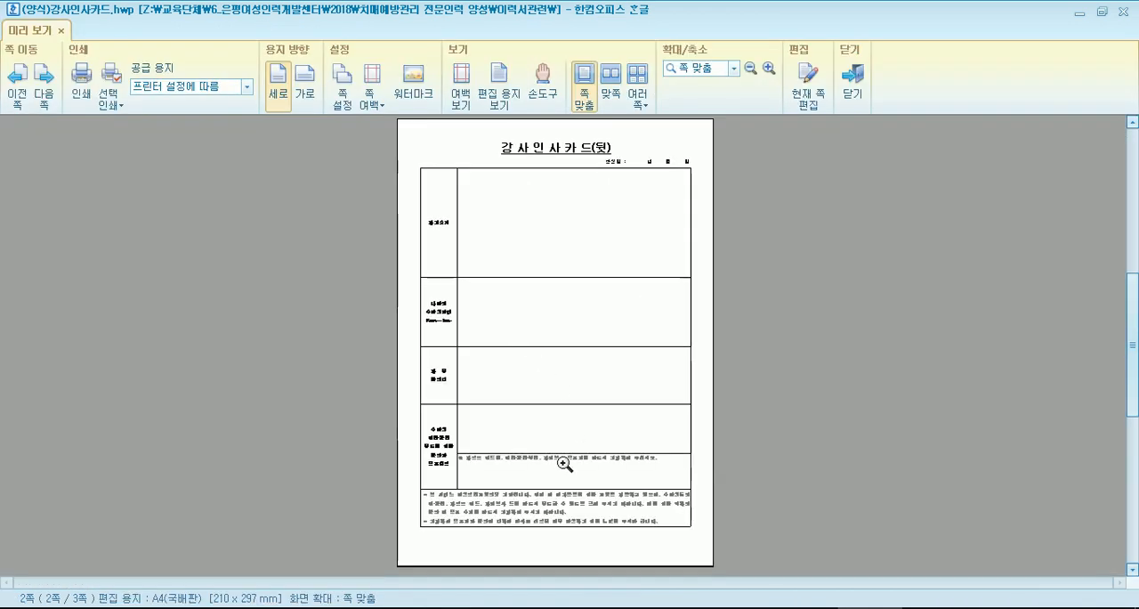
left_click(460, 85)
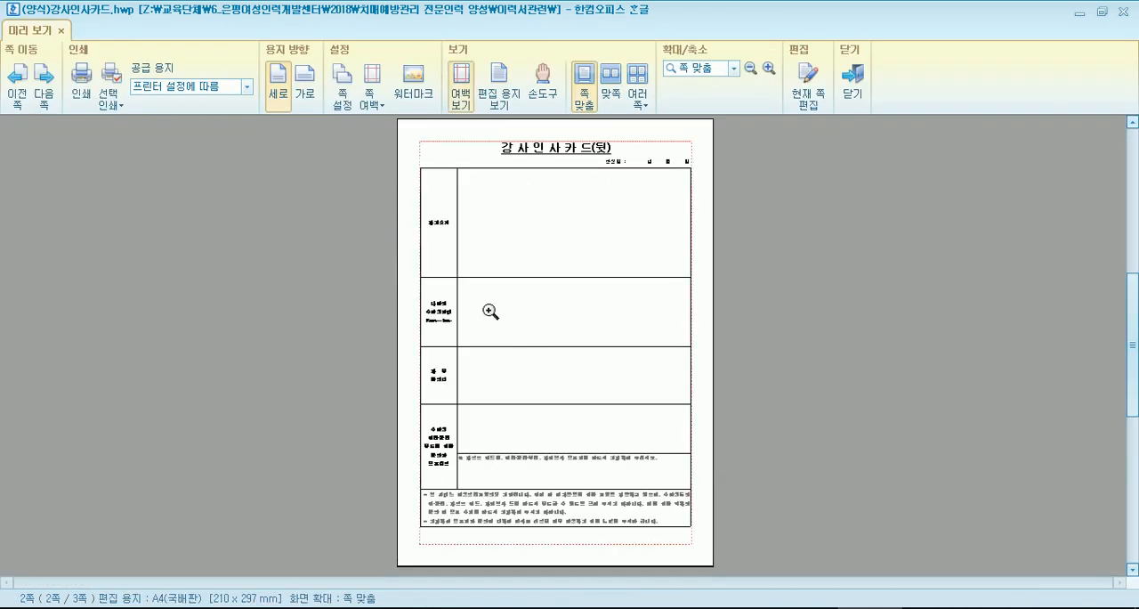
key("Escape")
- Fill the 자유발언대 answer cell with nine added blank lines to make its row taller
scroll(534, 298, "up", 6)
scroll(674, 308, "down", 3)
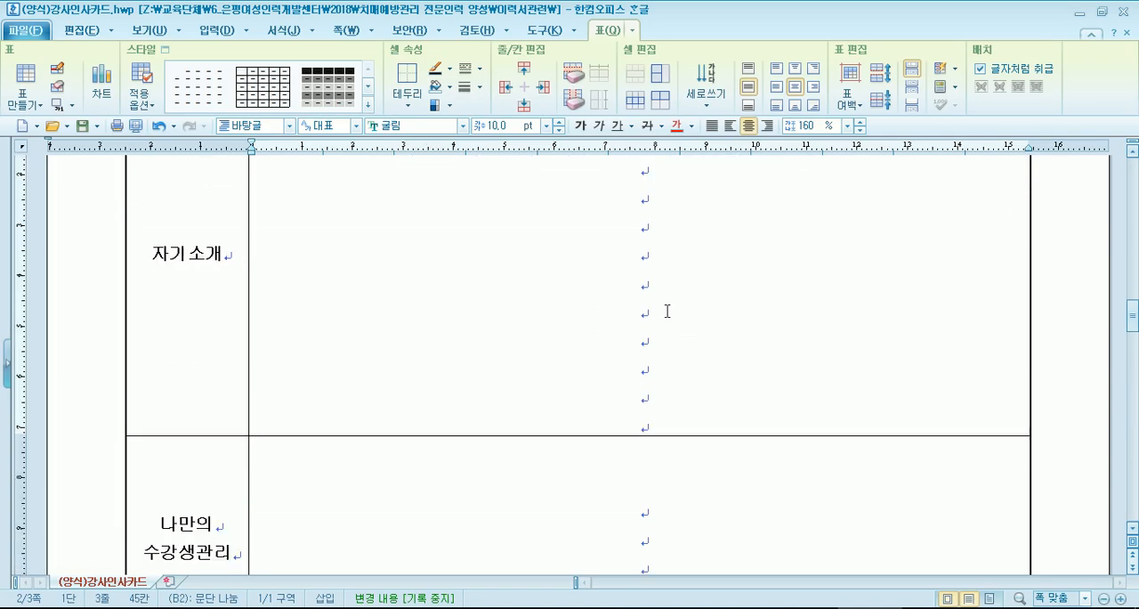
scroll(642, 309, "down", 3)
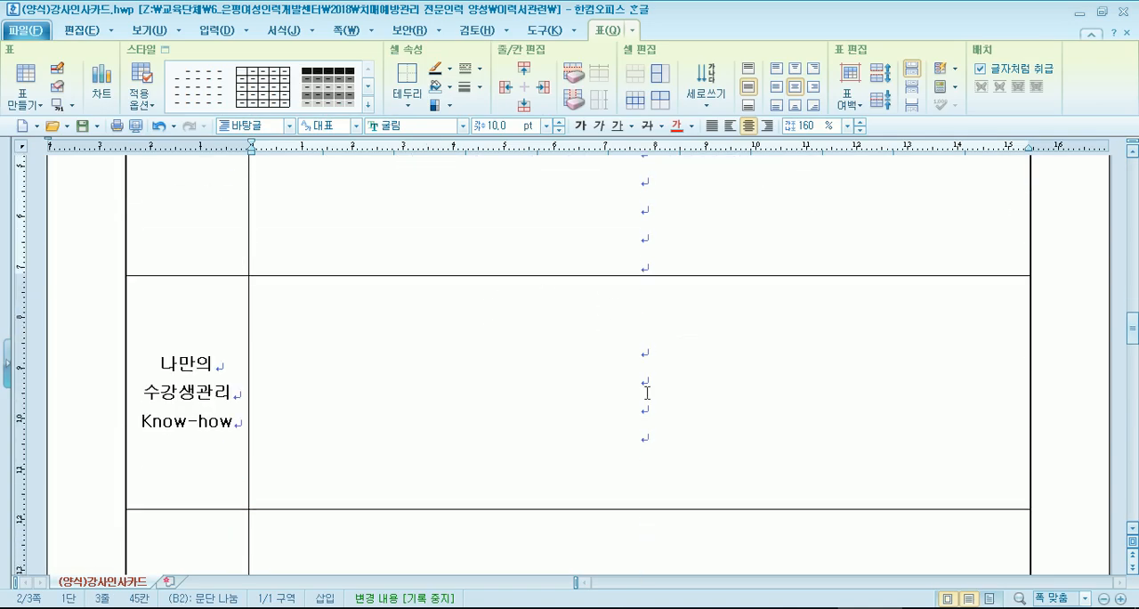
scroll(644, 378, "down", 4)
key("Return")
key("Return")
key("Return")
key("Return")
key("Return")
key("Return")
key("Return")
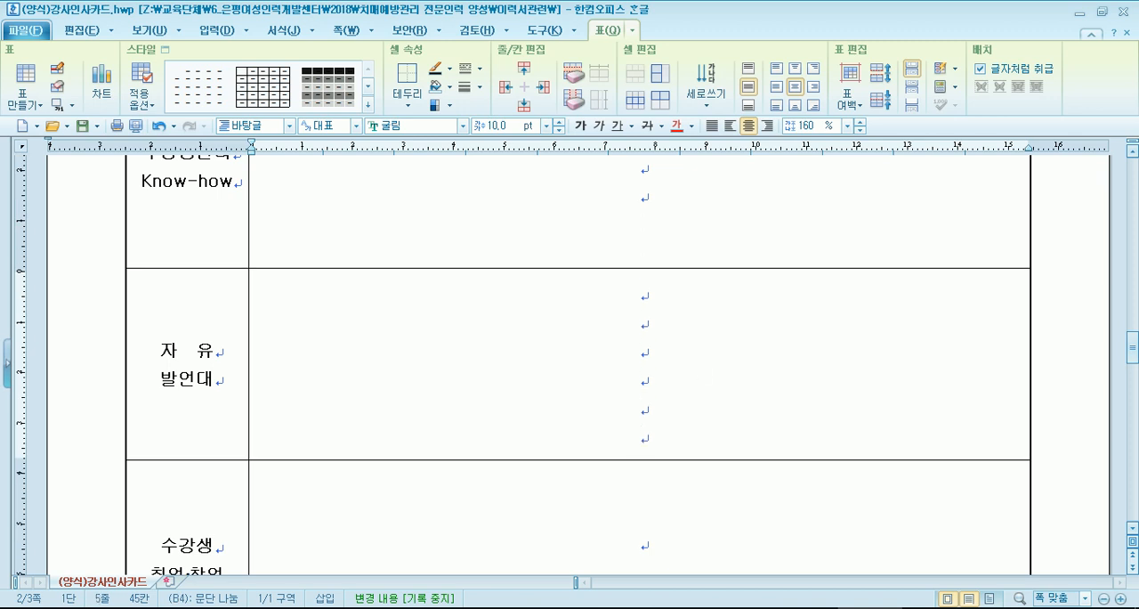
- Add seven blank lines in the upper answer cell of the 수강생 취업·창업 유도 row
scroll(652, 366, "down", 3)
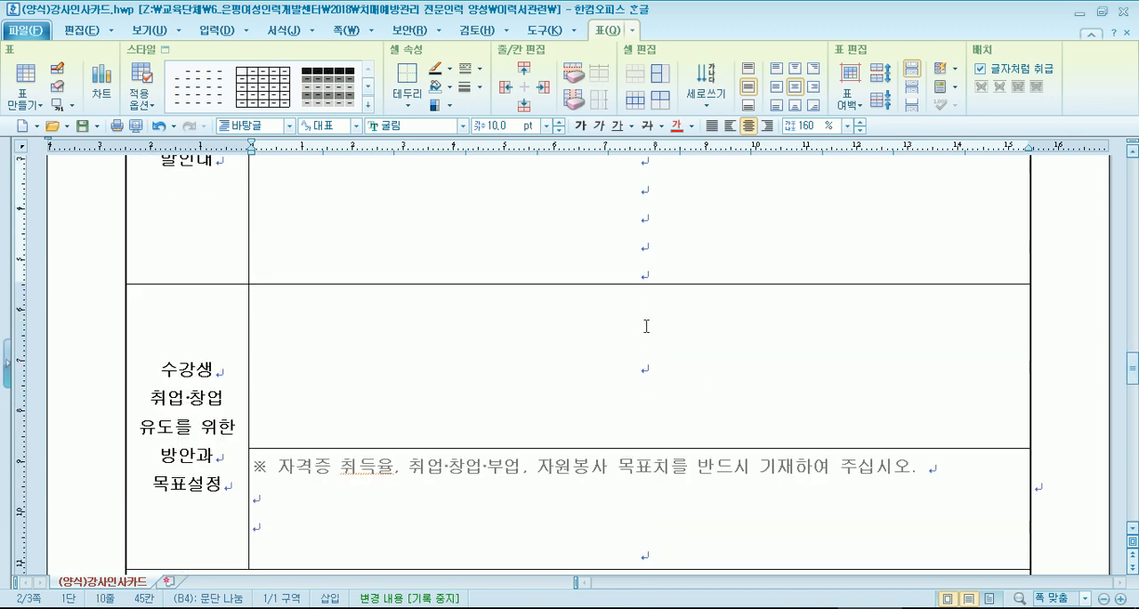
left_click(646, 355)
key("Return")
key("Return")
key("Return")
key("Return")
key("Return")
key("Return")
key("Return")
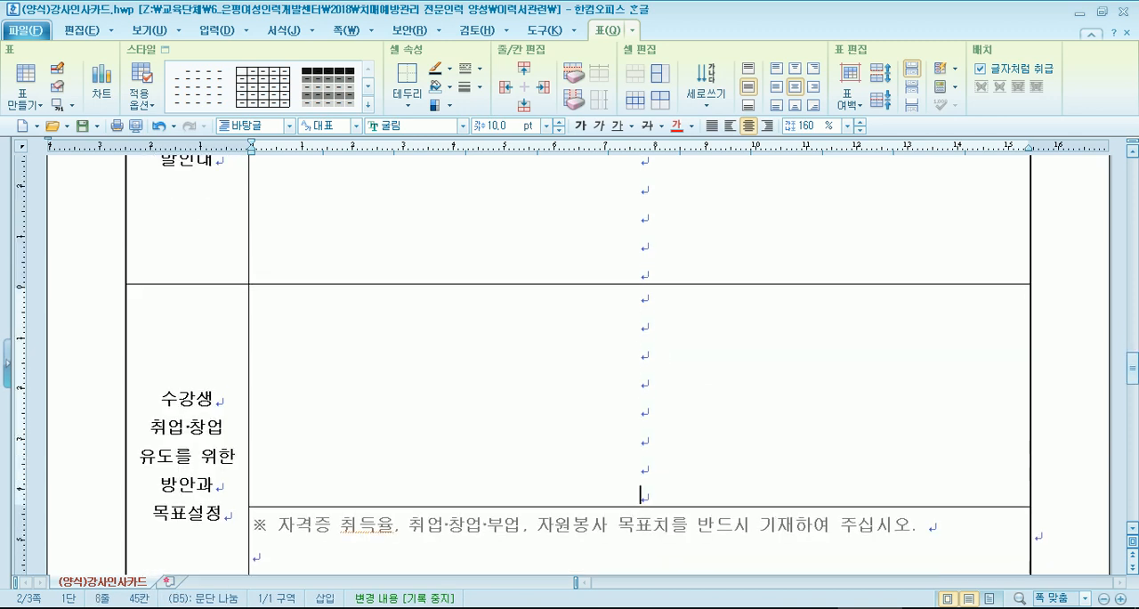
- Add five blank lines at the end of the cell containing the ※ 목표치 note, above the center's notice text
scroll(65, 263, "down", 6)
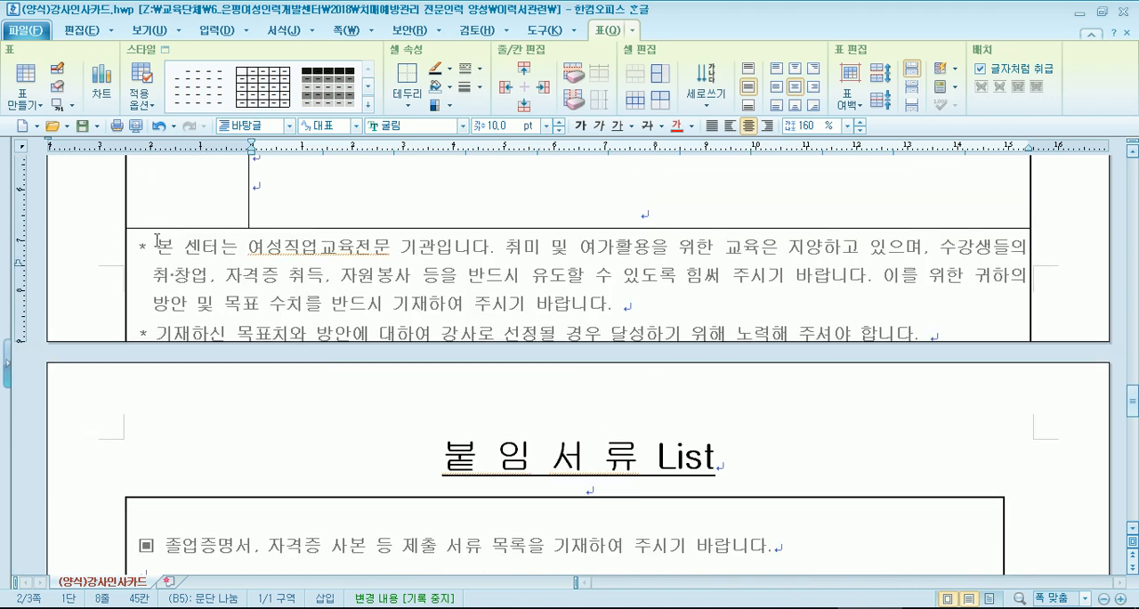
left_click_drag(157, 242, 245, 278)
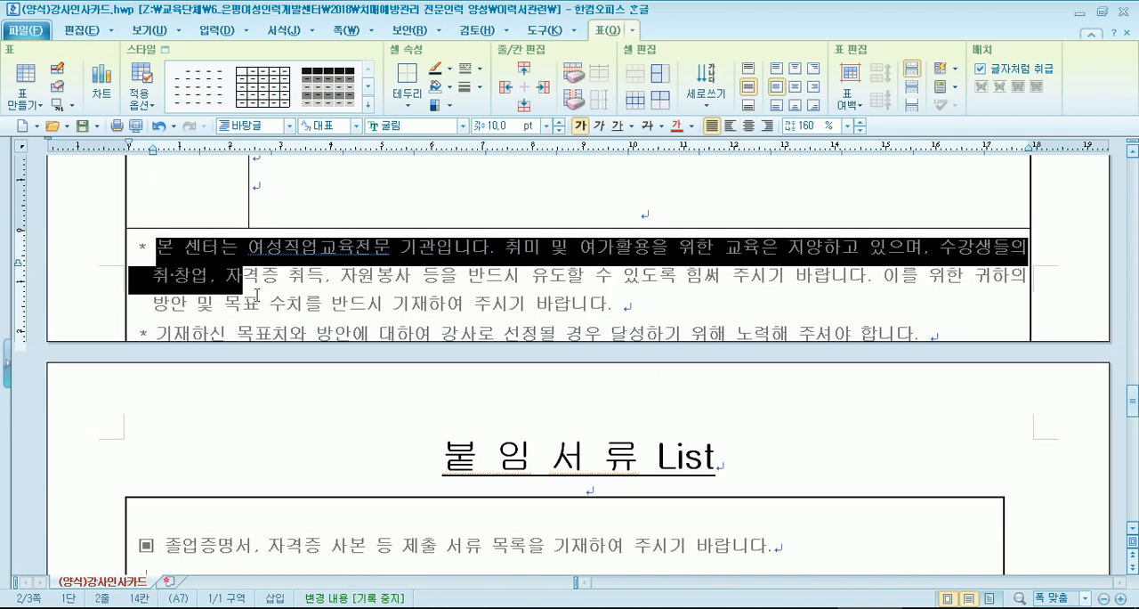
scroll(494, 329, "up", 2)
left_click(636, 355)
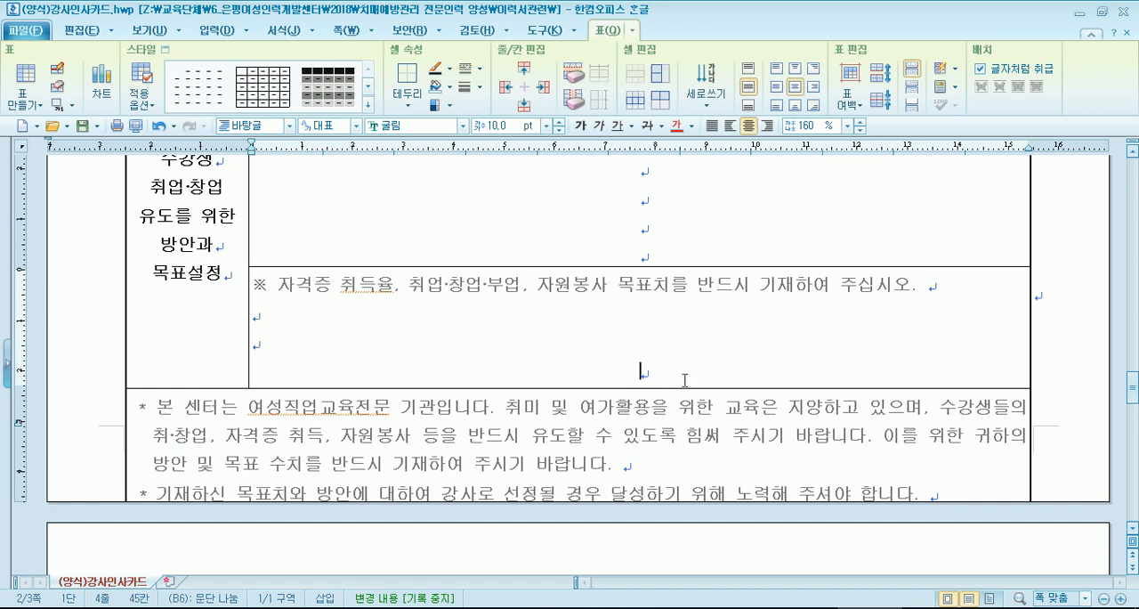
key("Return")
key("Return")
key("Return")
key("Return")
key("Return")
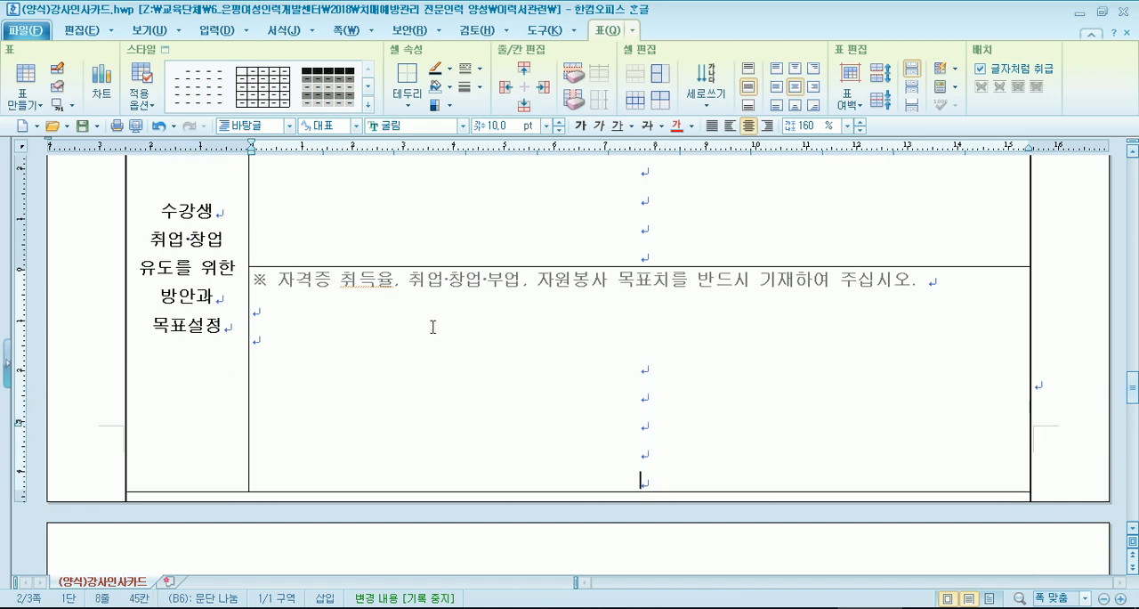
- Check in print preview how the lengthened table fits within the page margins
scroll(356, 341, "down", 1)
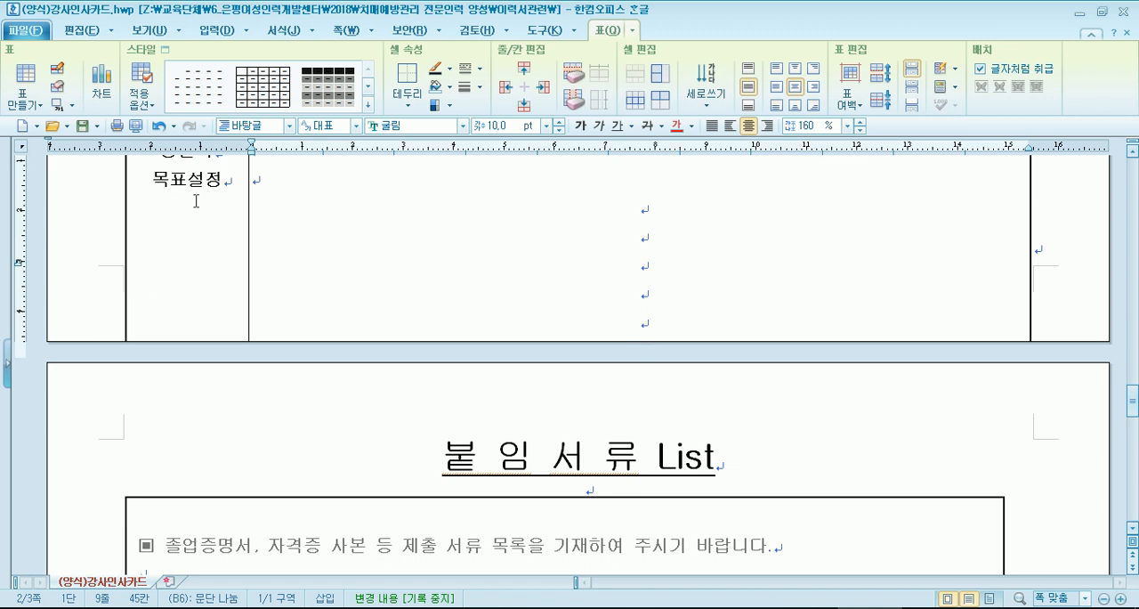
left_click(135, 126)
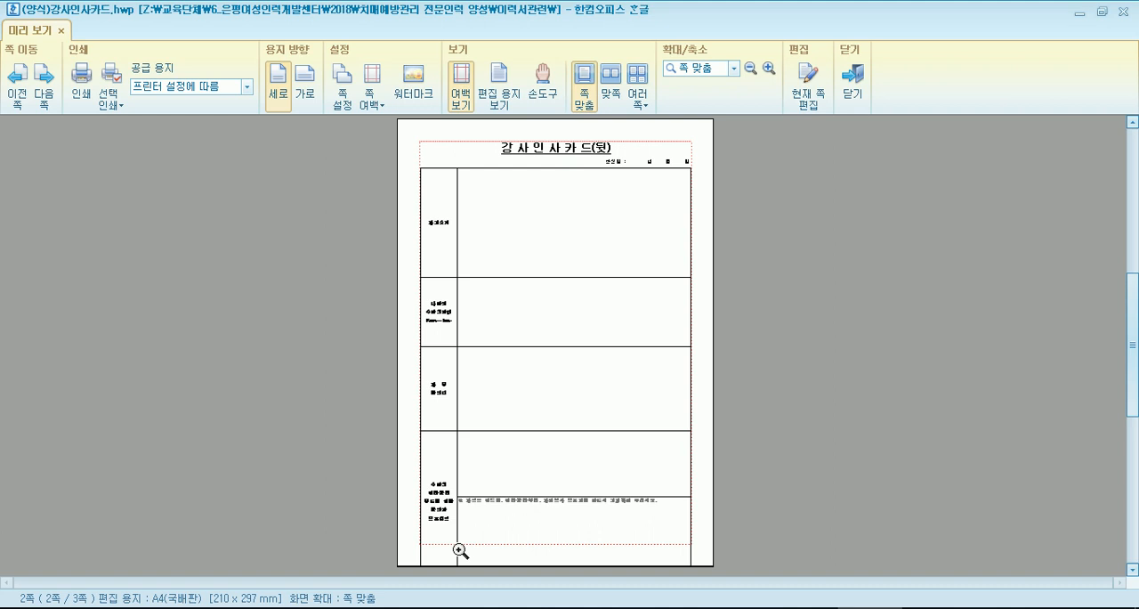
- Close the print preview and place the cursor in the 자기소개 answer cell of the 강사인사카드(뒷) page
key("Escape")
scroll(463, 531, "up", 5)
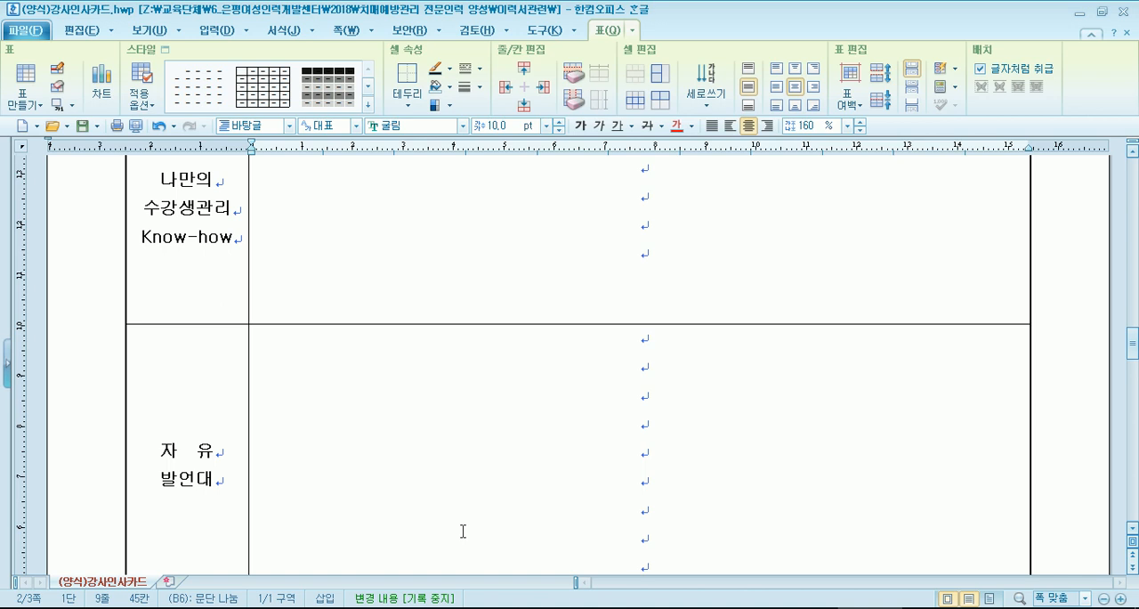
scroll(463, 531, "up", 5)
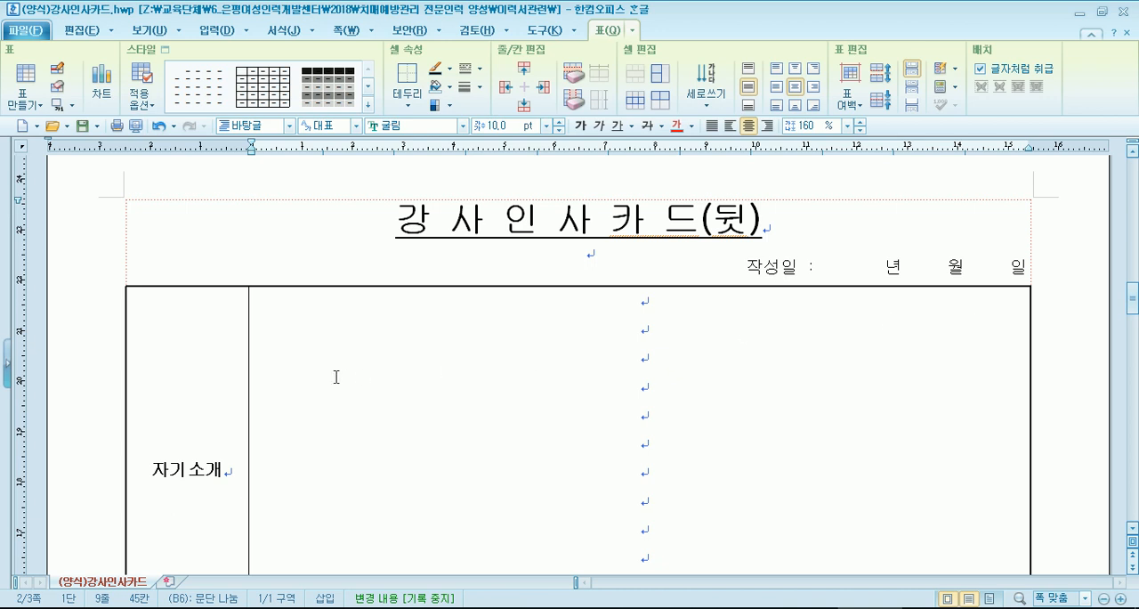
triple_click(103, 225)
left_click(109, 231)
scroll(451, 331, "down", 1)
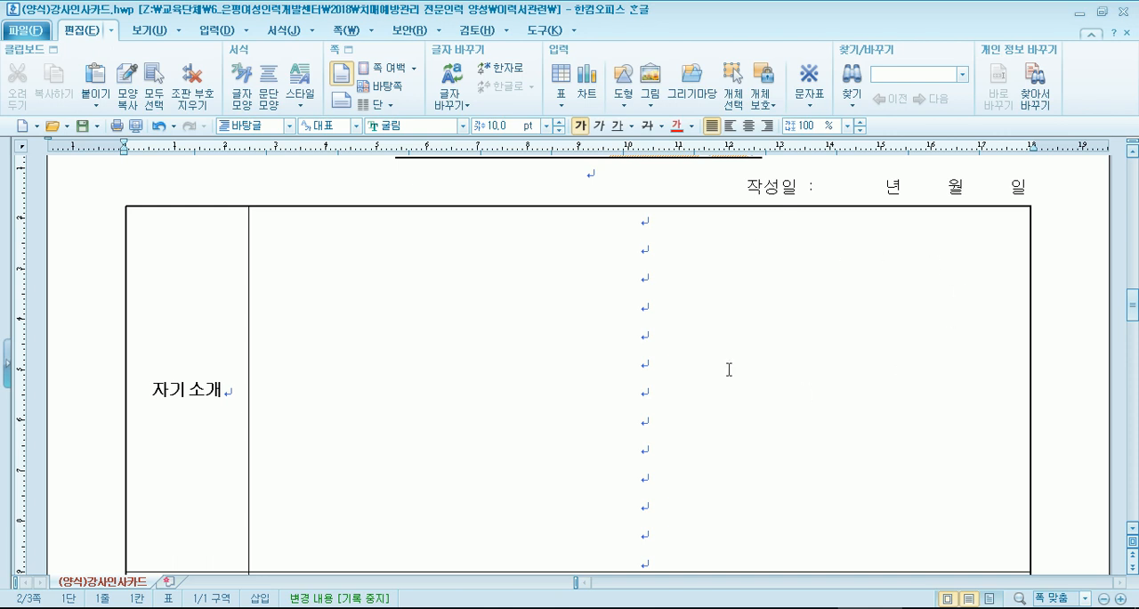
scroll(728, 368, "up", 2)
left_click(559, 417)
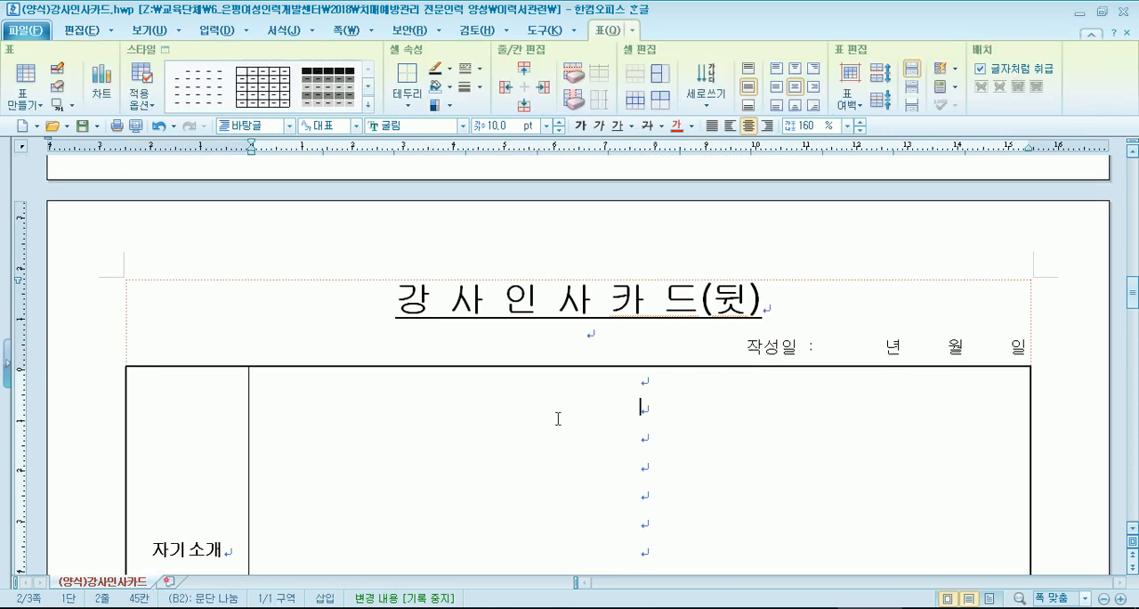
scroll(480, 363, "down", 1)
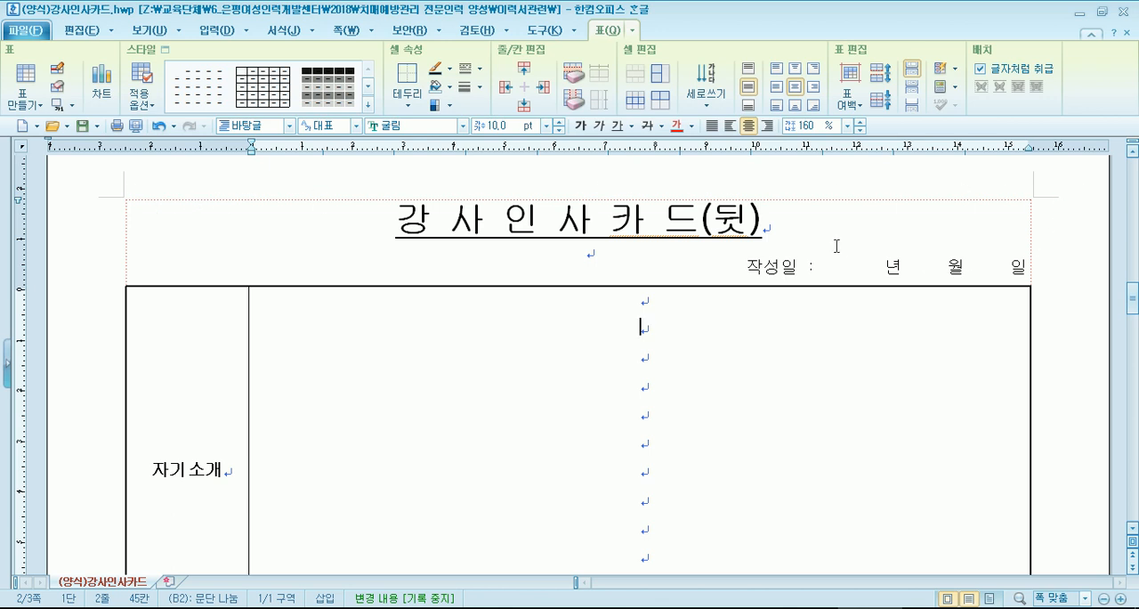
- Open the table/cell properties of the outer table that encloses the 강사인사카드(뒷) title
left_click(809, 229)
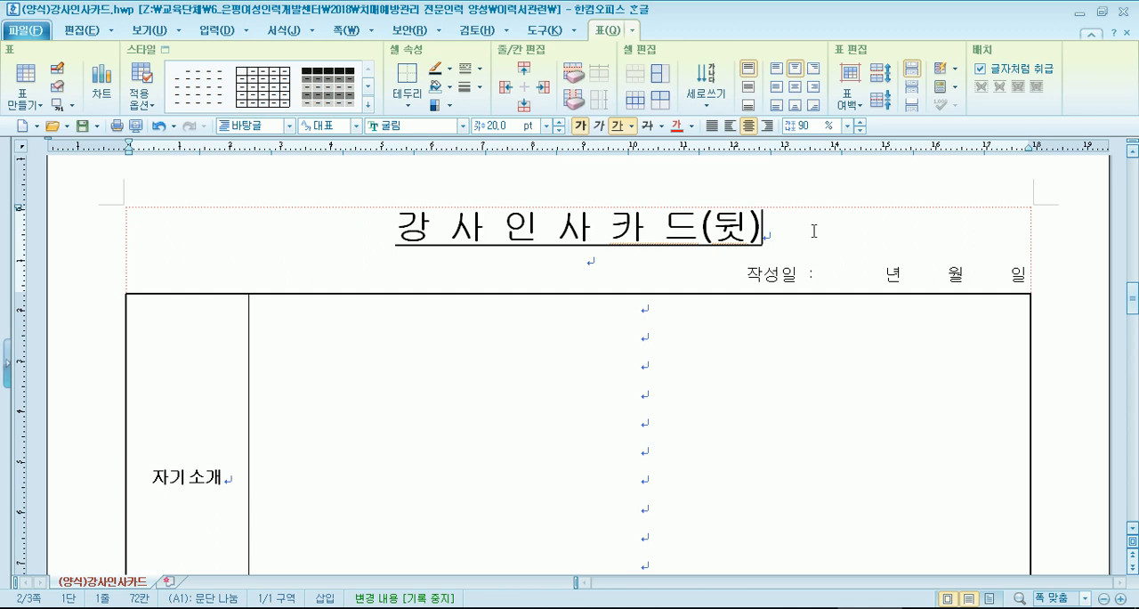
left_click_drag(741, 293, 740, 294)
left_click(859, 233)
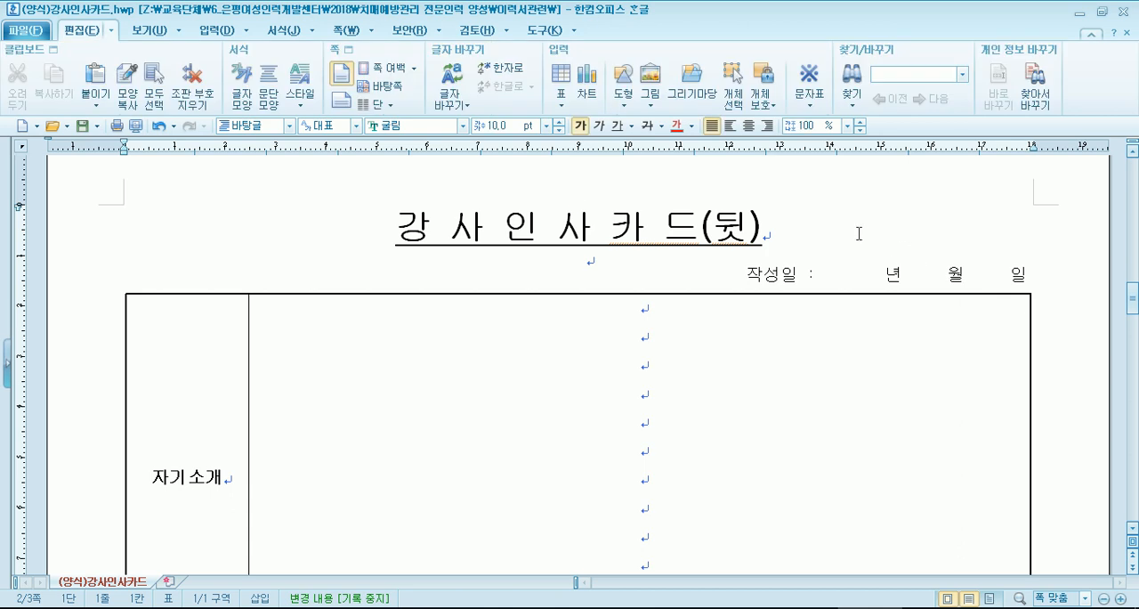
left_click(826, 211)
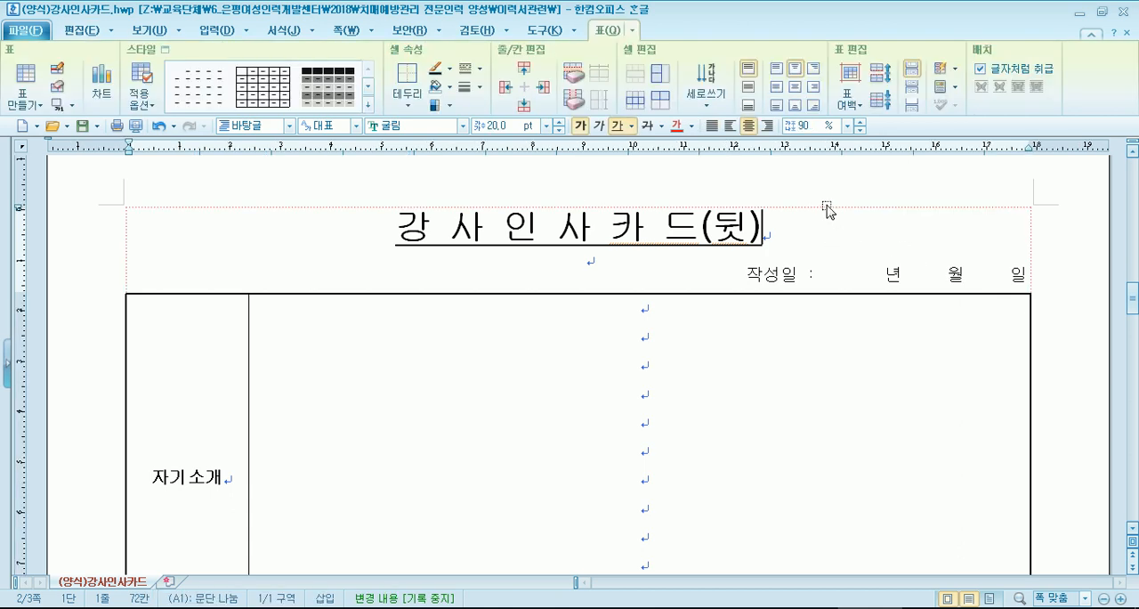
double_click(826, 204)
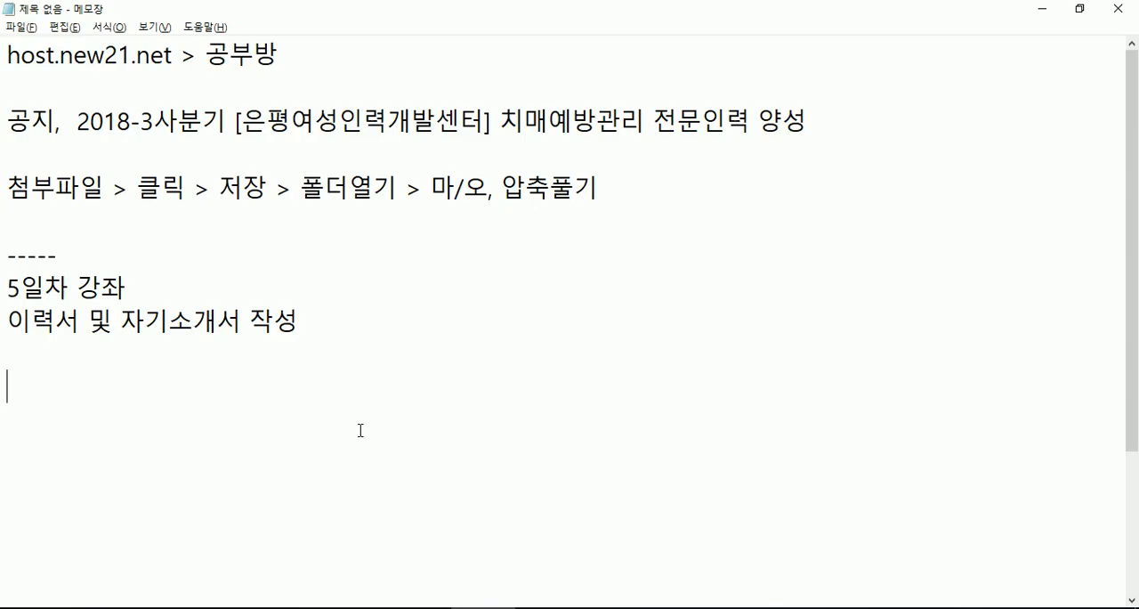
- Switch to Notepad and add the line "표로 작성된 양식지에 입력 > 양이 많아서 아래로 내려갈 때" beneath the 5일차 강좌 notes
scroll(277, 382, "down", 2)
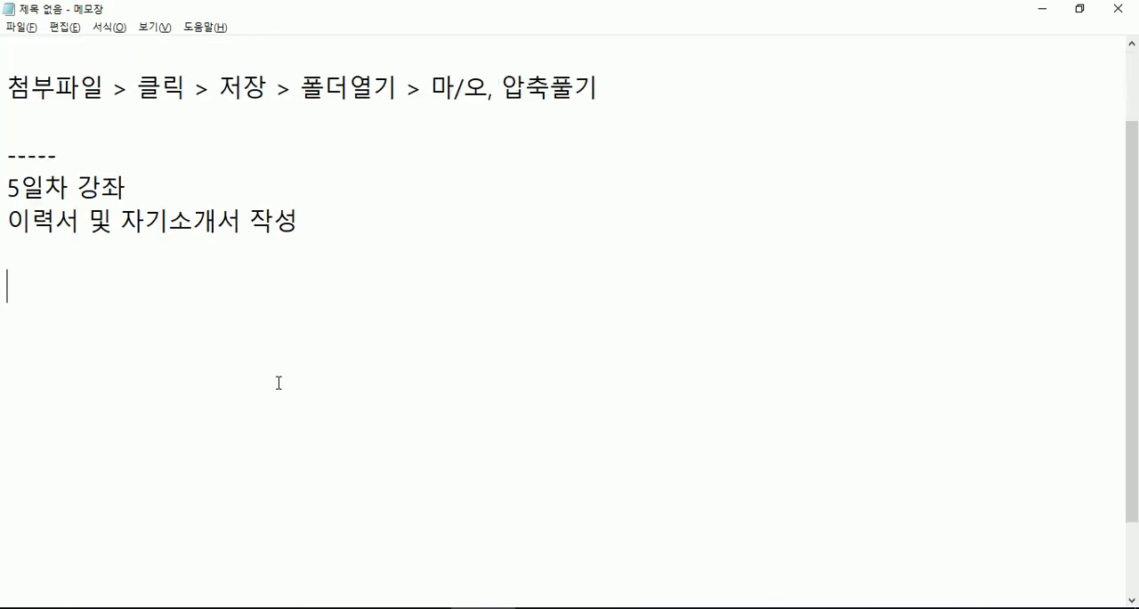
type("표로 자ㅣ")
key("BackSpace")
type("작성된 야")
type("ㅇ식지에 ")
type("입력")
type(" > ㅁ")
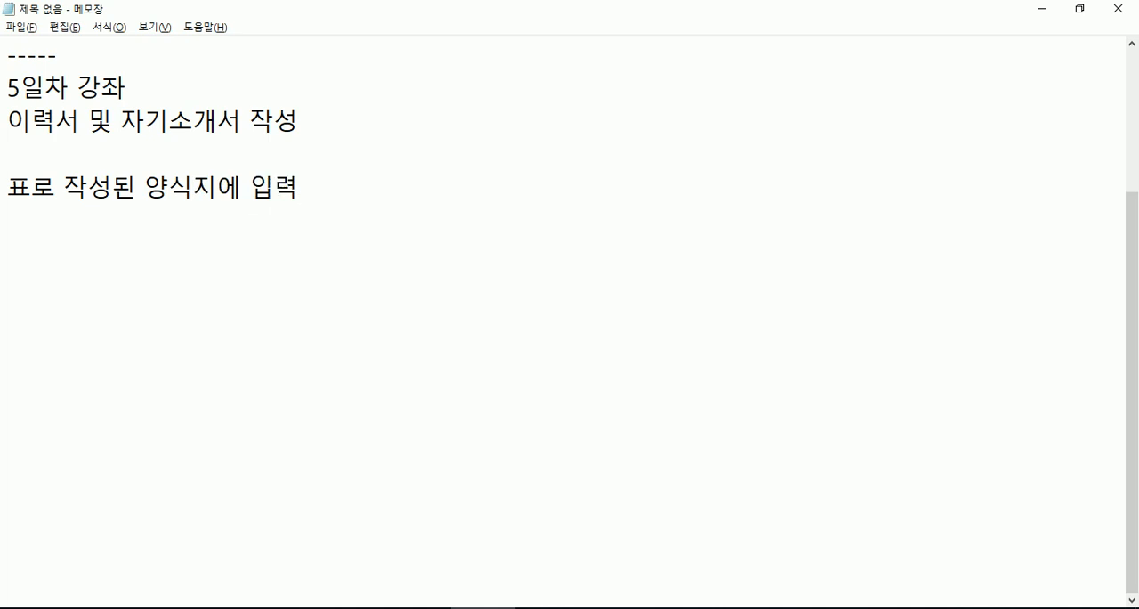
type("ㅏㅇ이 ㄴㅇ")
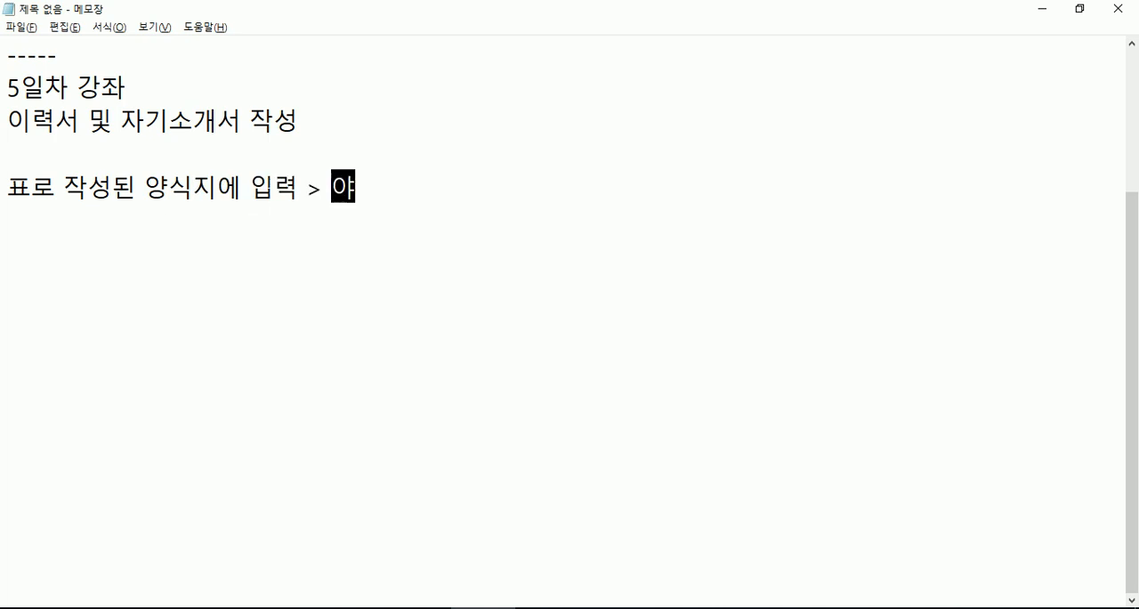
key("BackSpace")
key("BackSpace")
type("많아서 알")
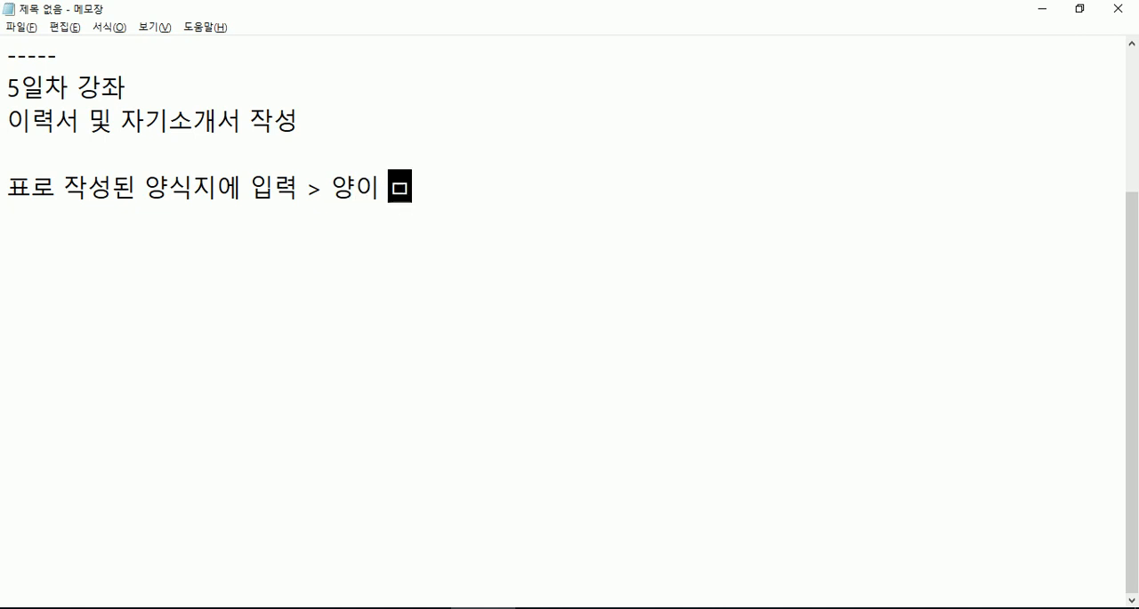
type("래로")
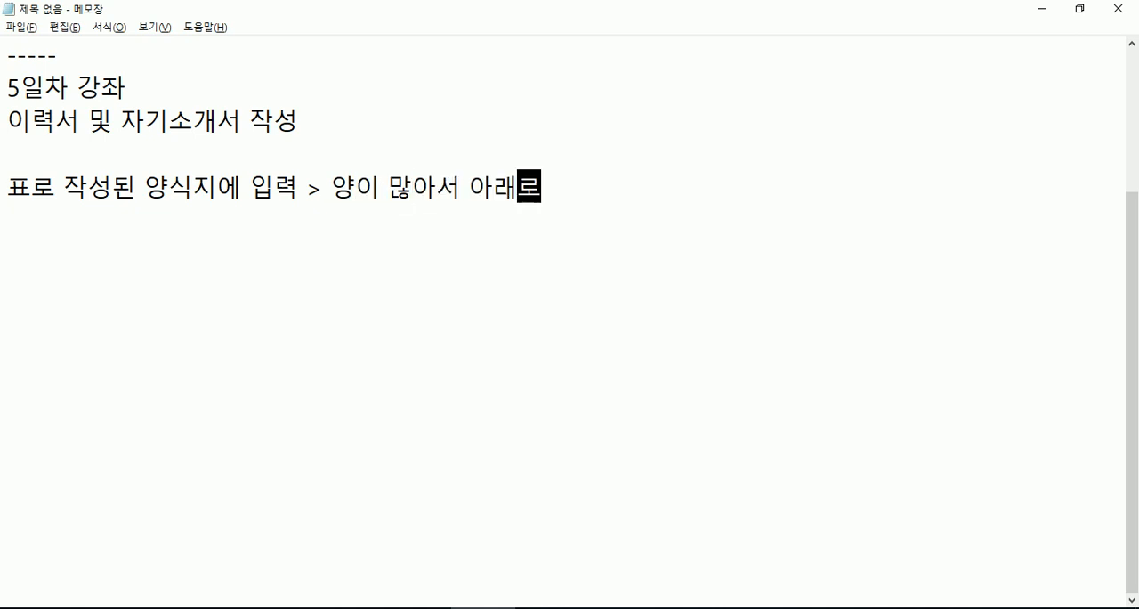
type(" 내려갈 때,")
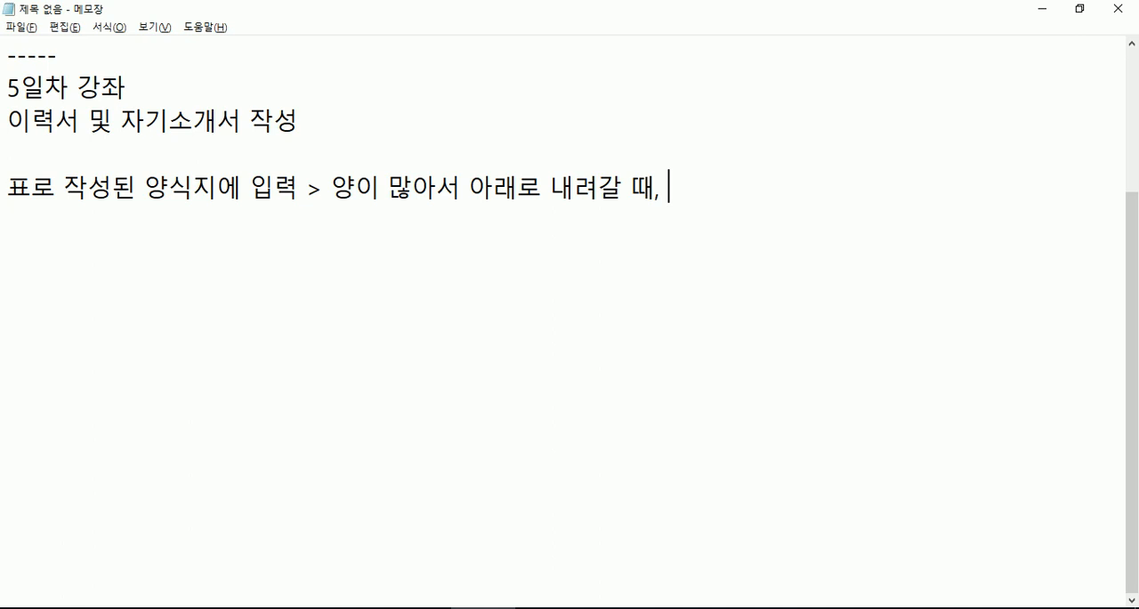
key("BackSpace")
key("BackSpace")
- Add the numbered item "1. 표 안을 클릭" under the heading line and start item 2
key("Return")
type("1. 표으")
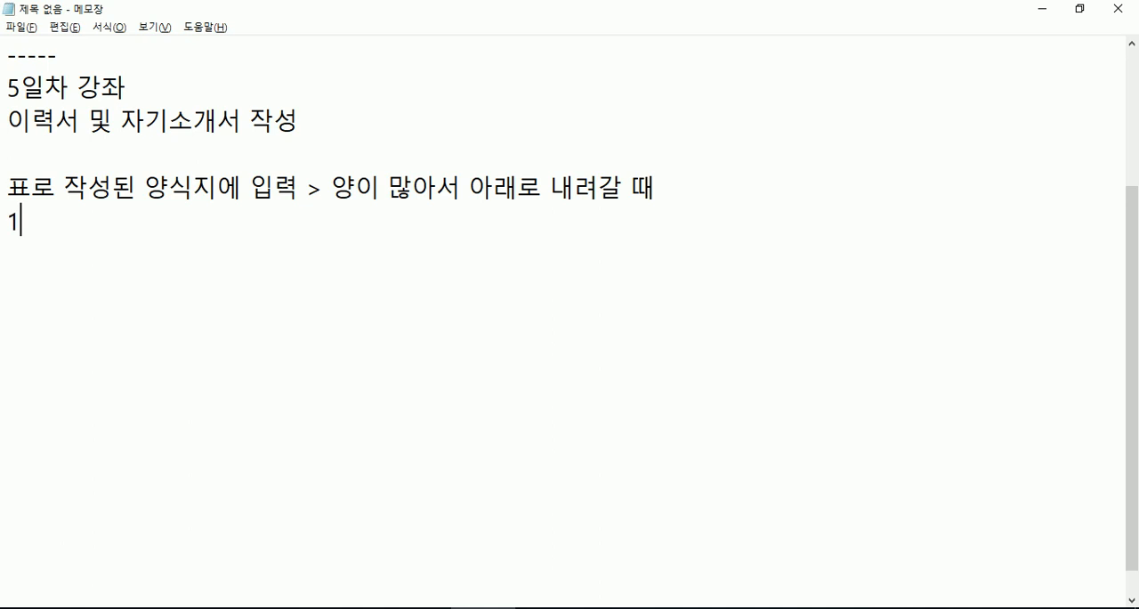
key("BackSpace")
key("BackSpace")
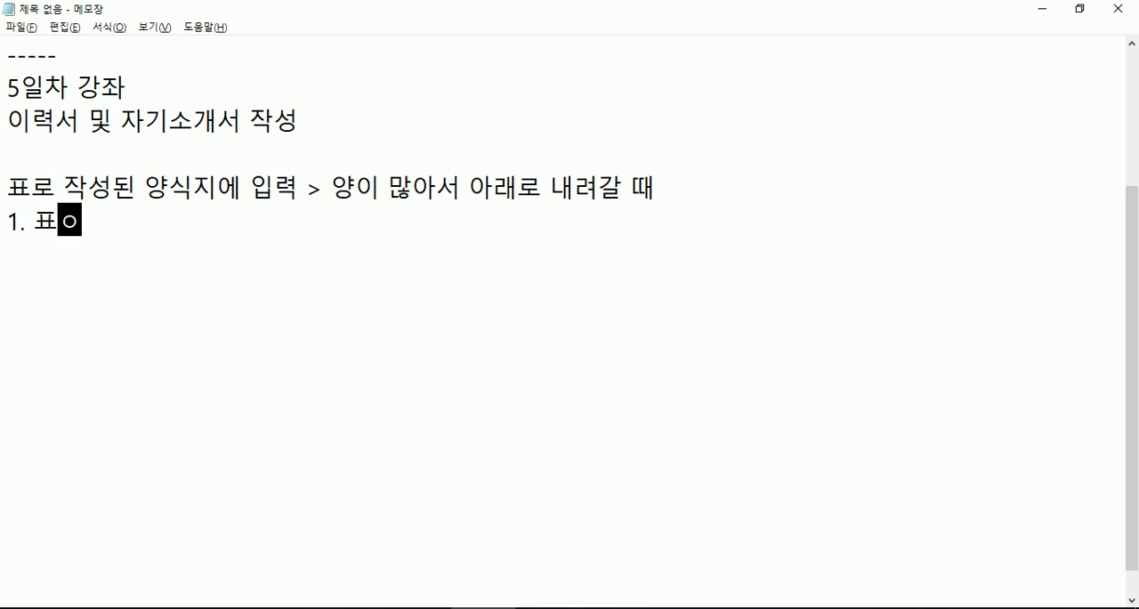
type("안을 ")
type("클릭")
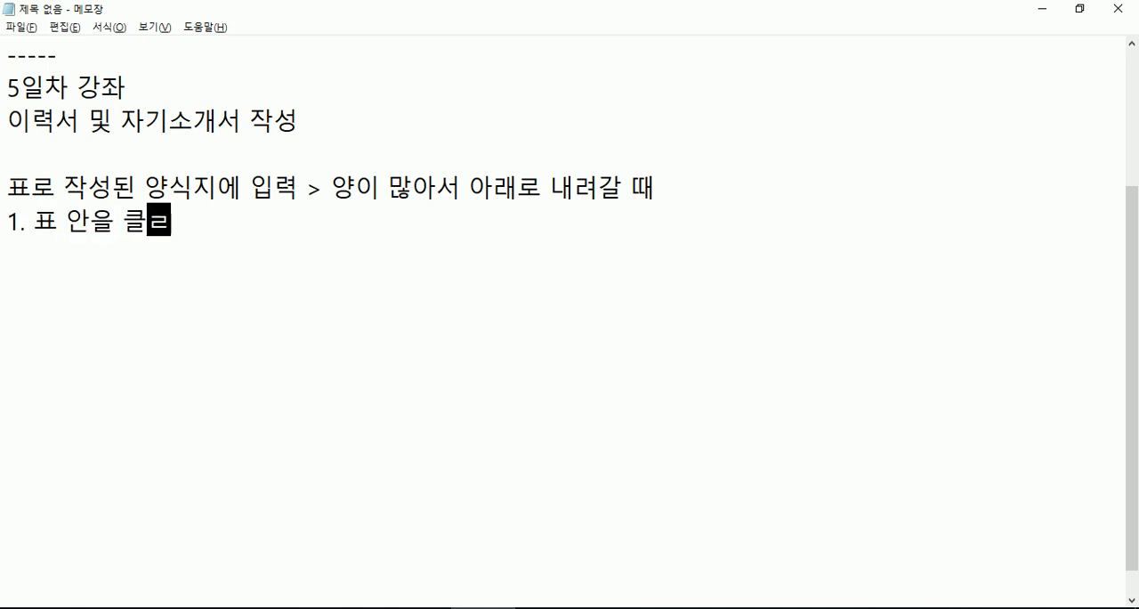
key("Return")
type("2.")
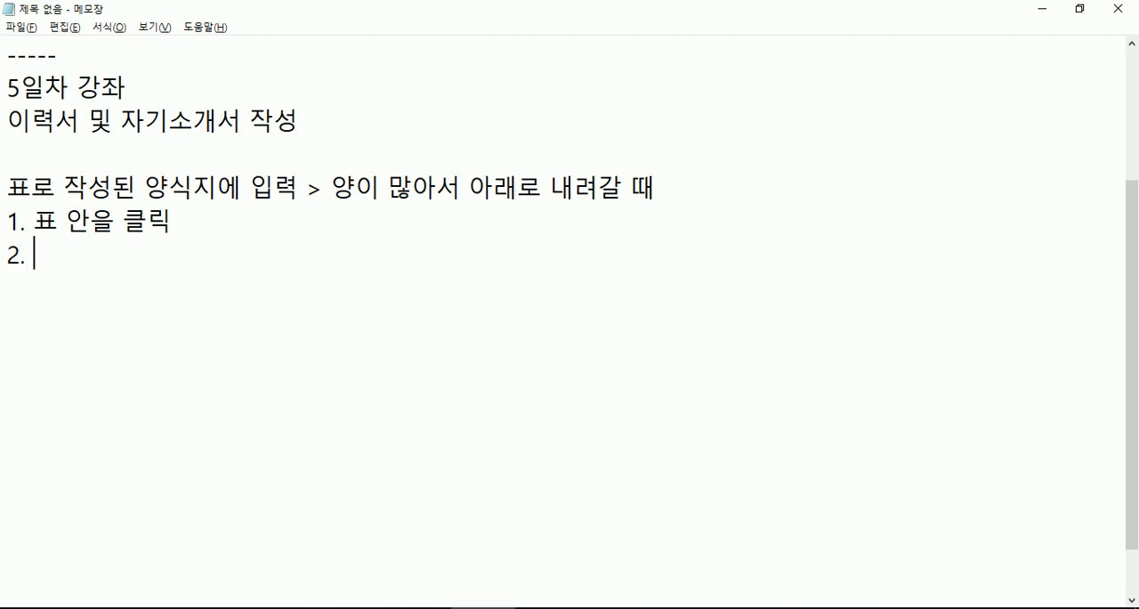
- Switch back to Hangul, cancel the table properties, and place the cursor before the 강사인사카드(뒷) title inside the outer table
key("alt+Tab")
left_click(755, 161)
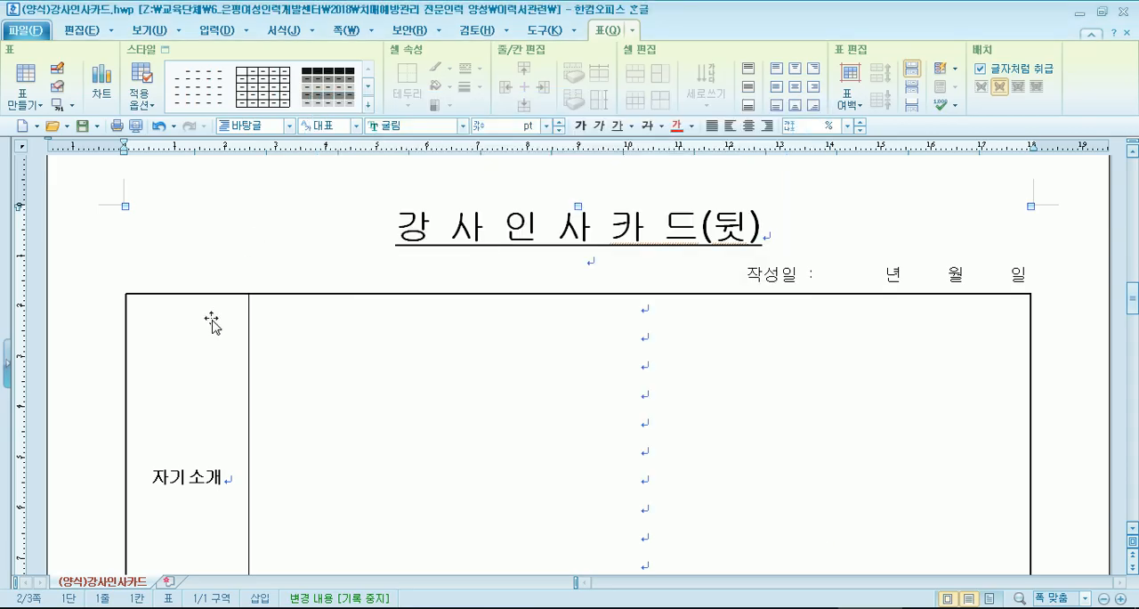
left_click(80, 376)
left_click(1066, 394)
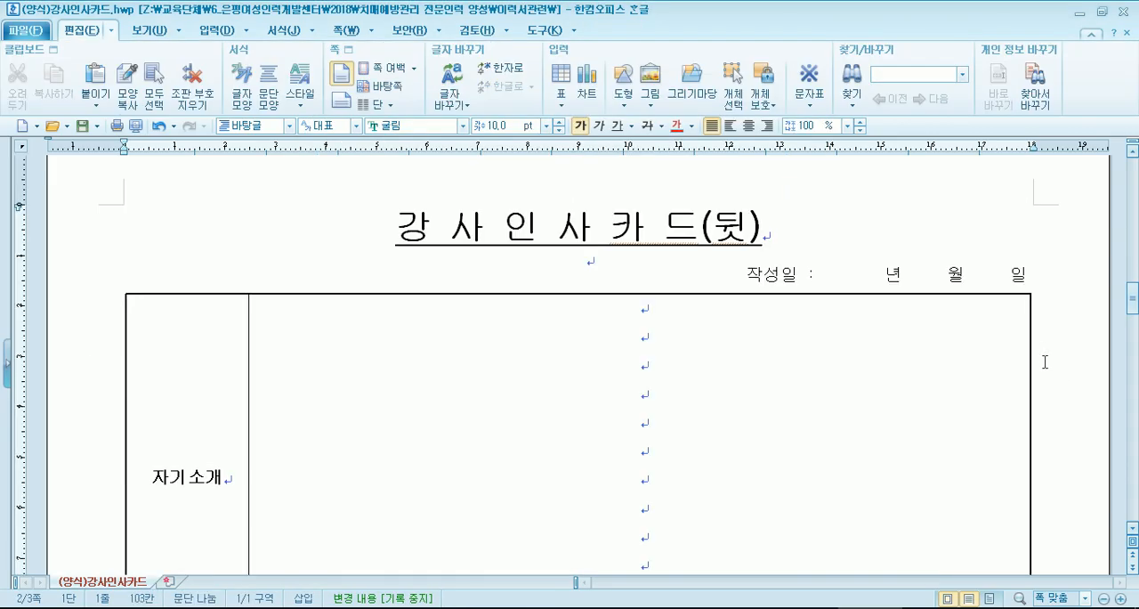
left_click(1032, 353)
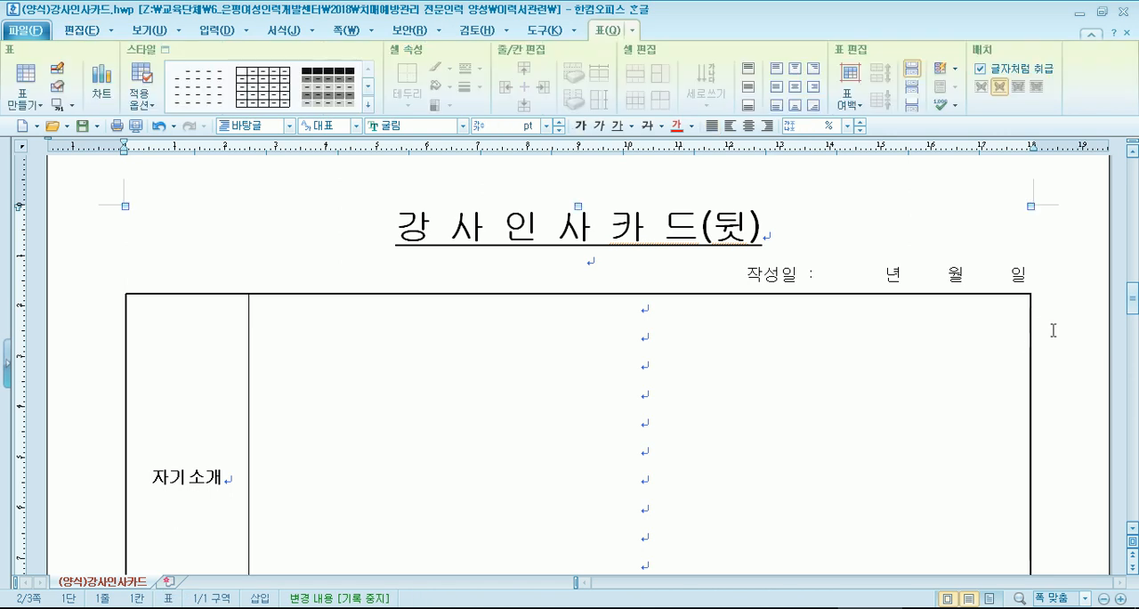
left_click(1054, 330)
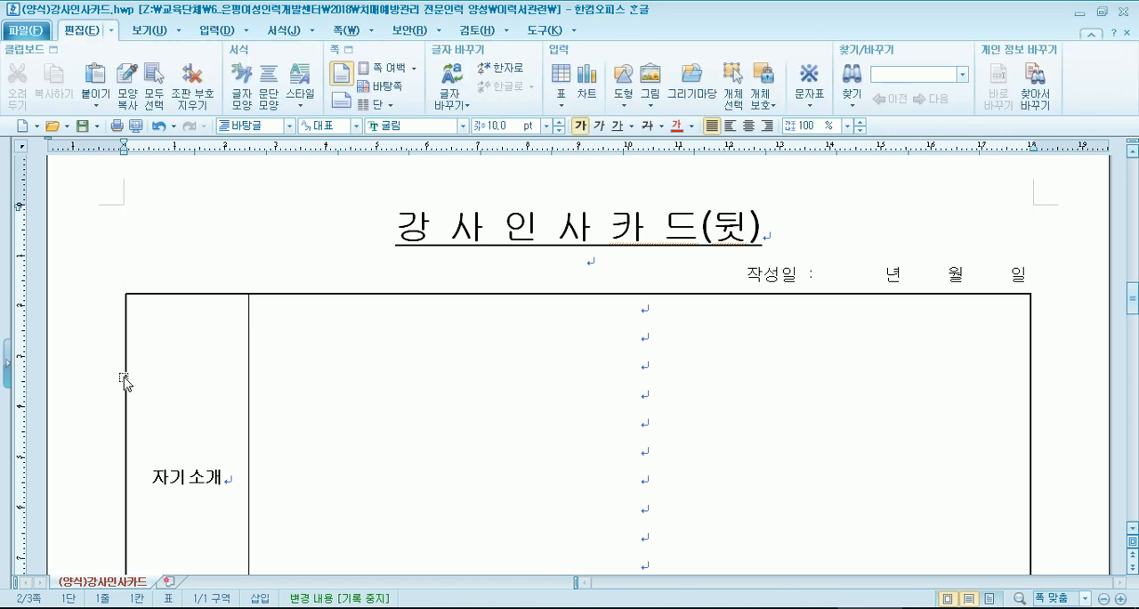
left_click(309, 234)
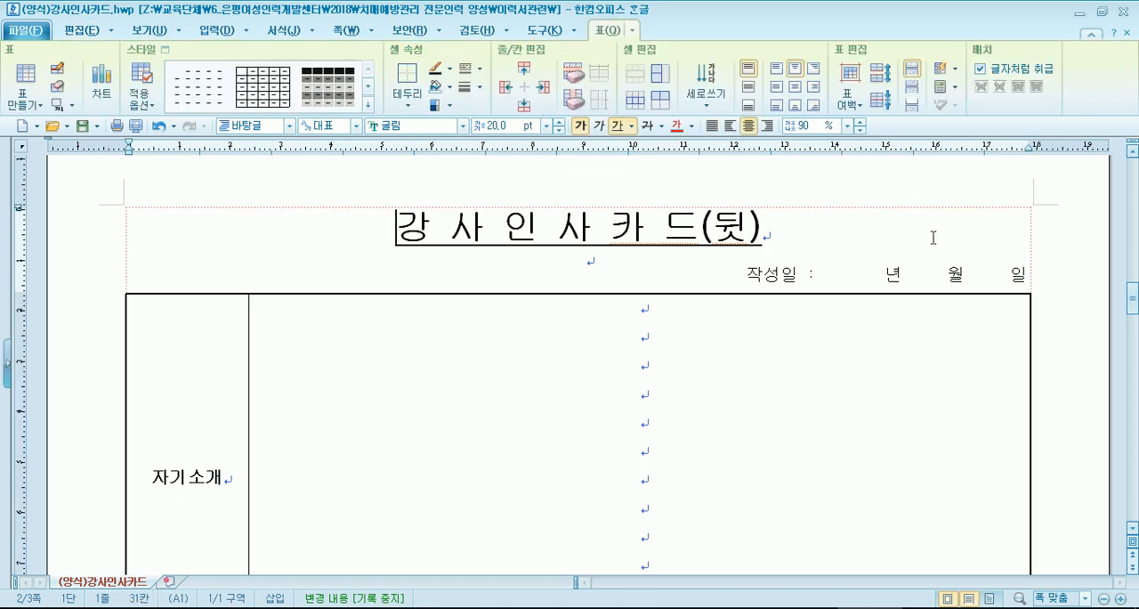
- Switch to Notepad, complete item 2 as "표의 겉 테두리를 더블 클릭", and start item 3
key("alt+Tab")
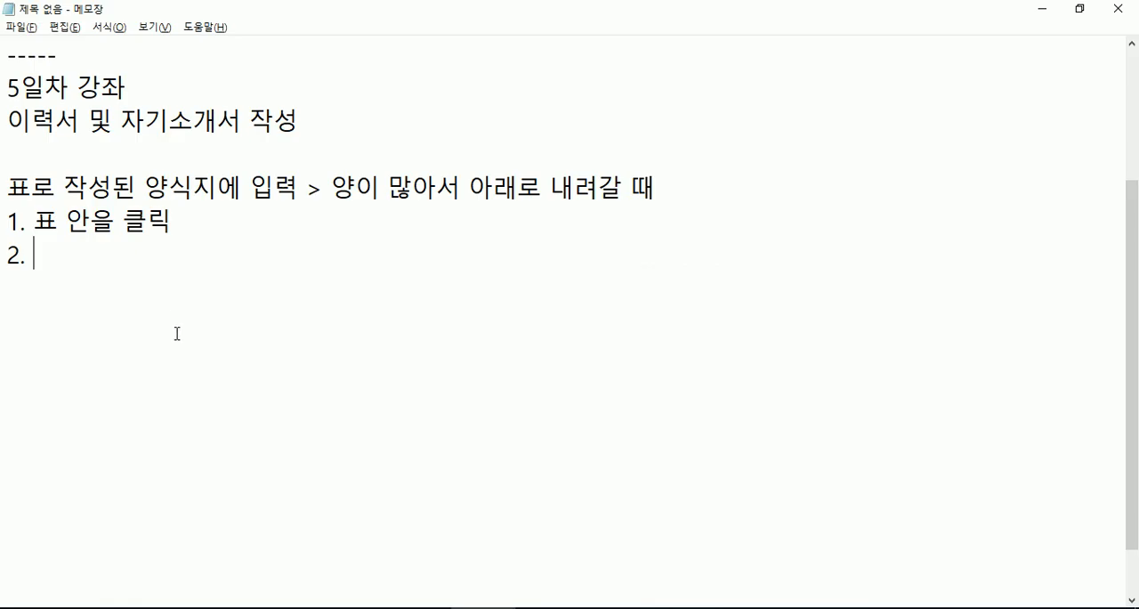
type("표의 ")
type("겉 테두리")
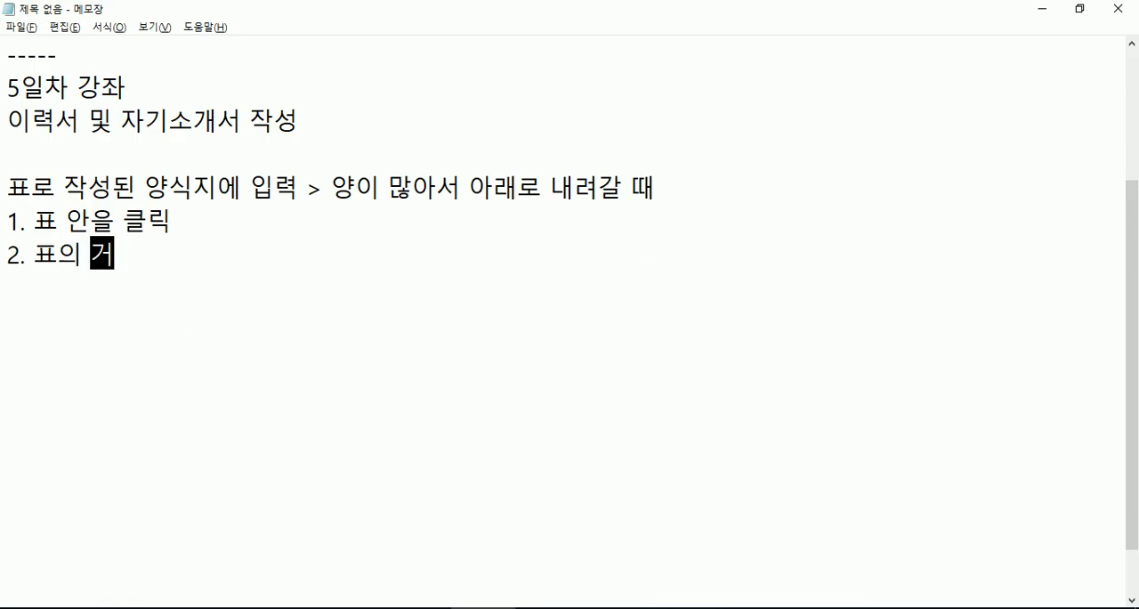
type("를")
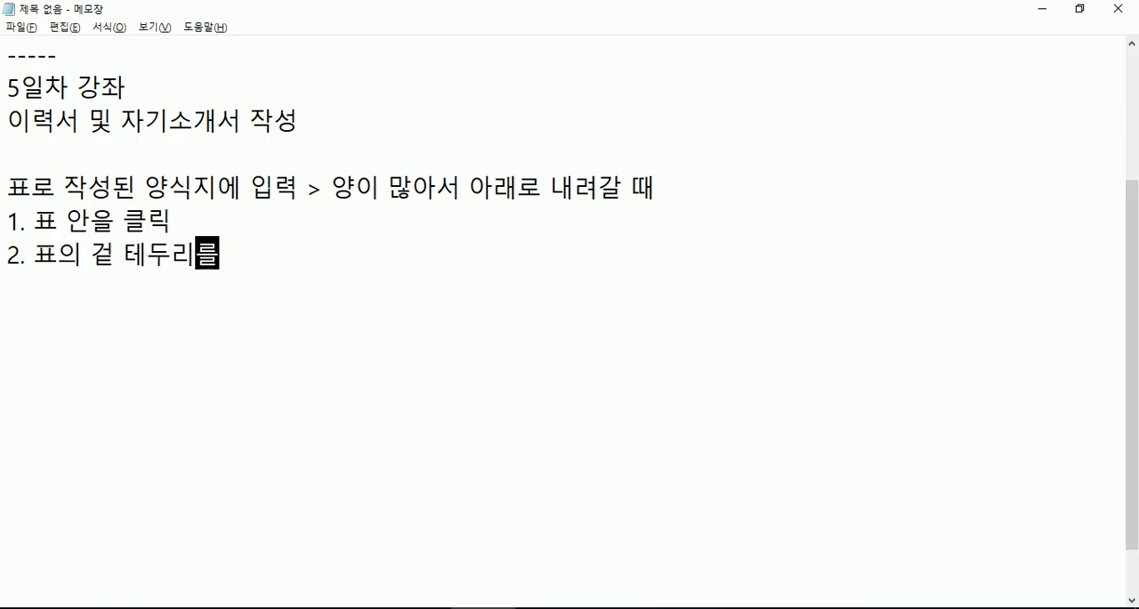
type(" 더블 ㅋ클릭")
key("Return")
type("3.")
- Open the outer table's properties in Hangul and append "> 표/셀 속성" to item 2 in Notepad
key("alt+Tab")
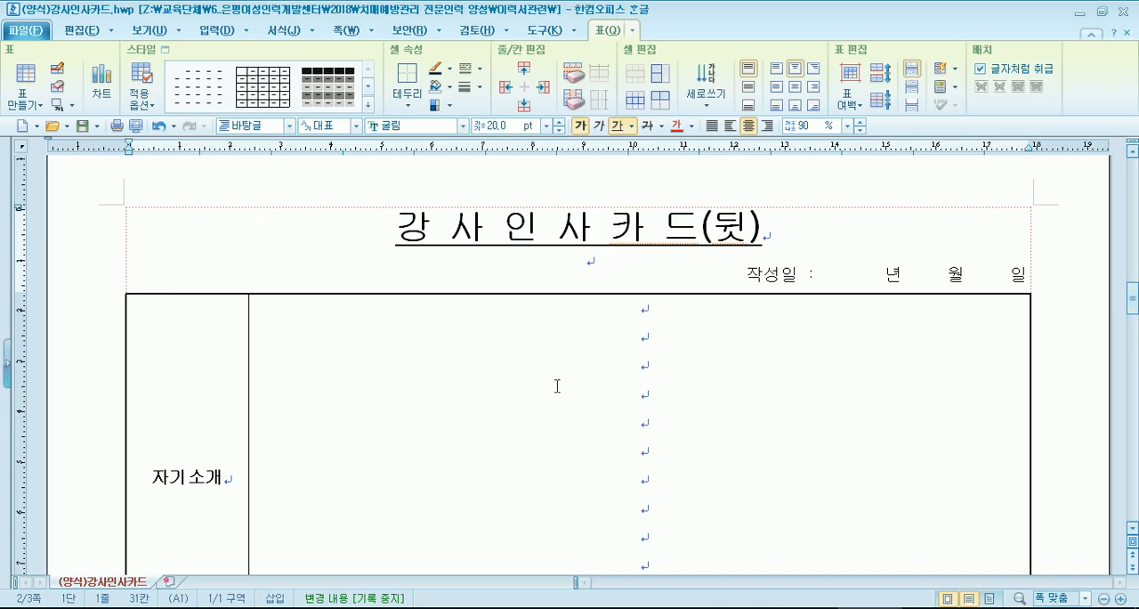
double_click(437, 206)
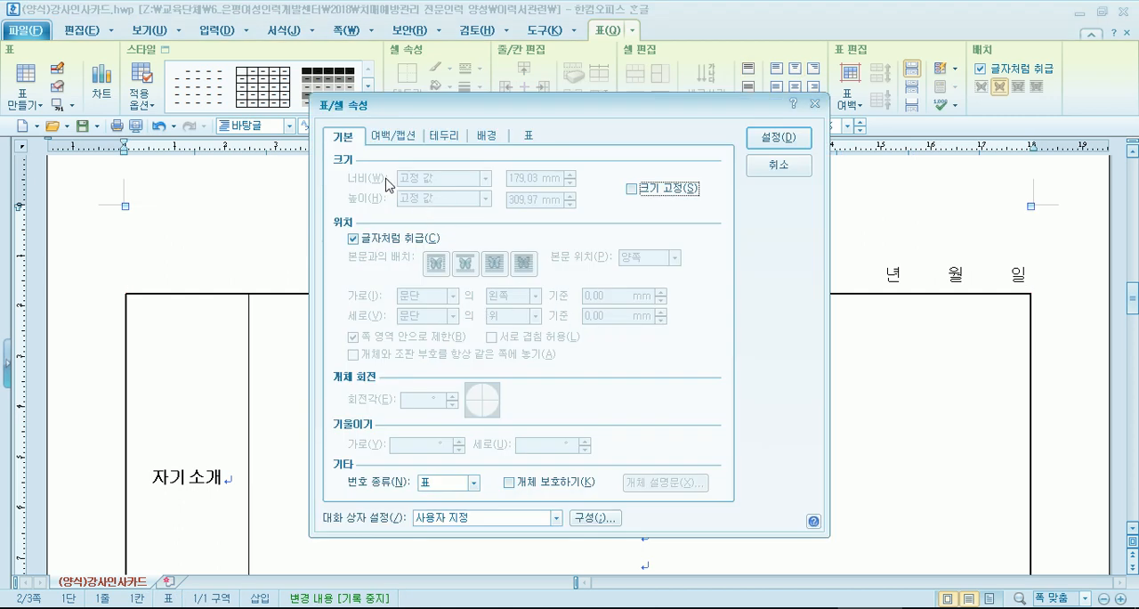
key("alt+Tab")
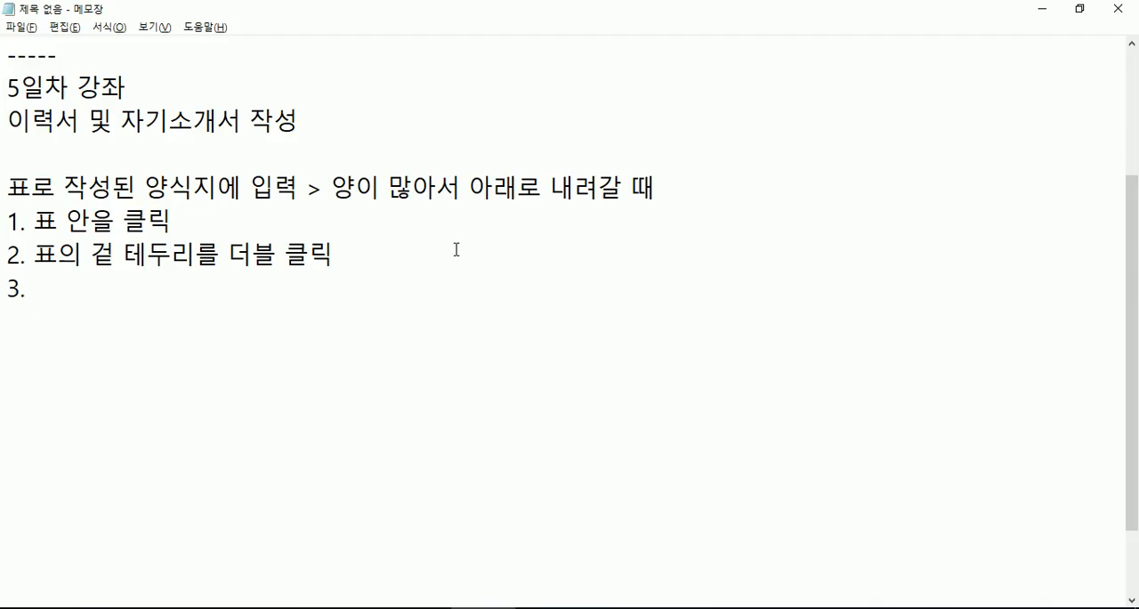
type("> 표/셀 ㅅ")
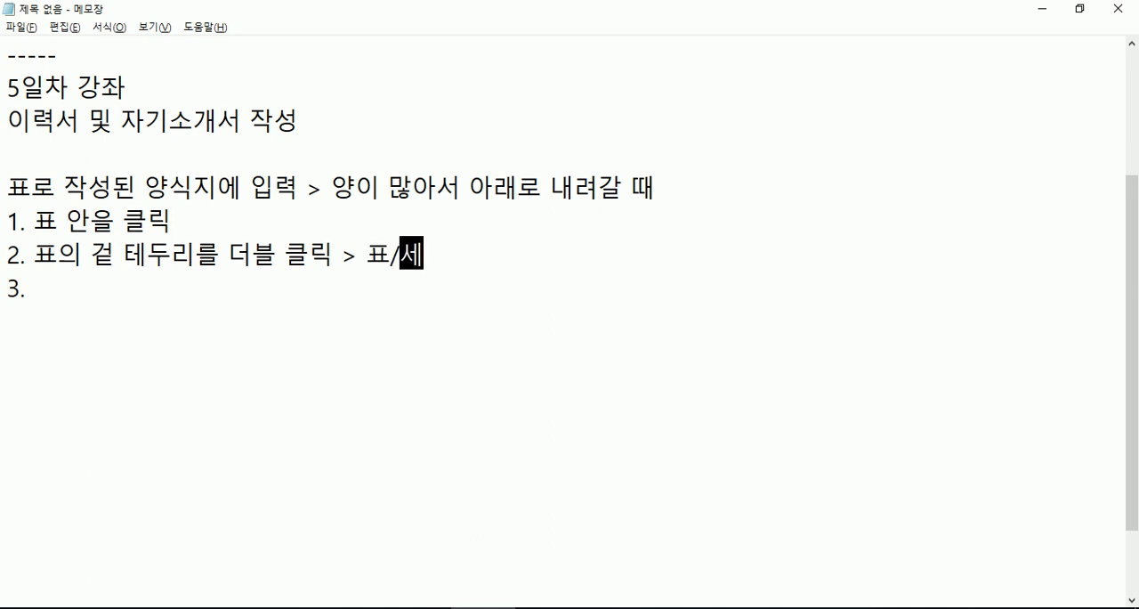
type("ㅗㄱㅅㅓㅇ")
key("Down")
- Switch to Hangul and turn off 글자처럼 취급 in the outer table's properties
key("alt+Tab")
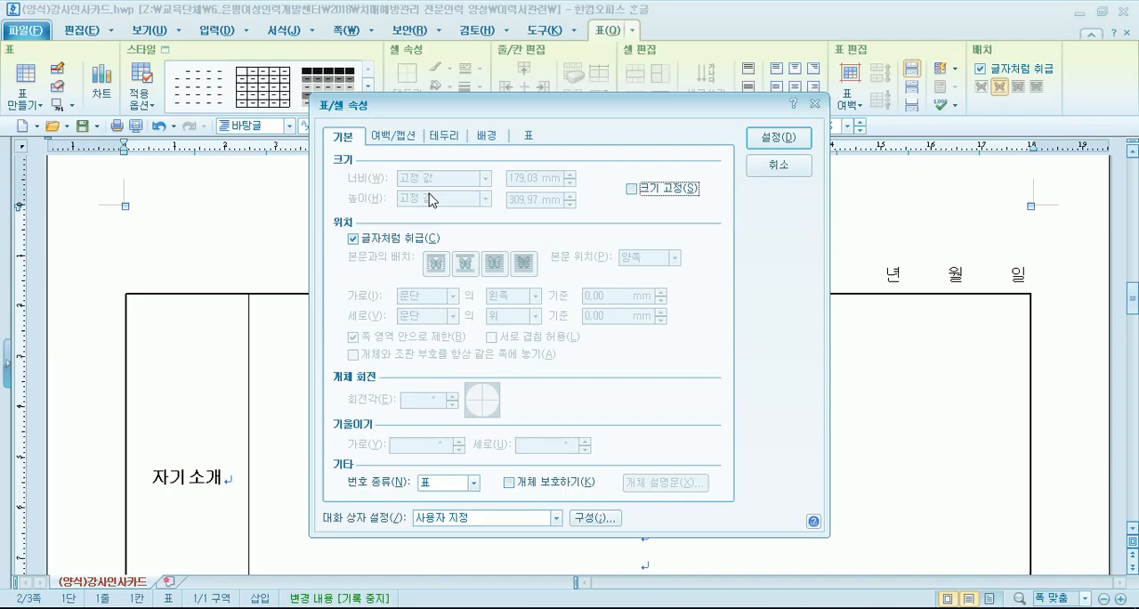
left_click(380, 239)
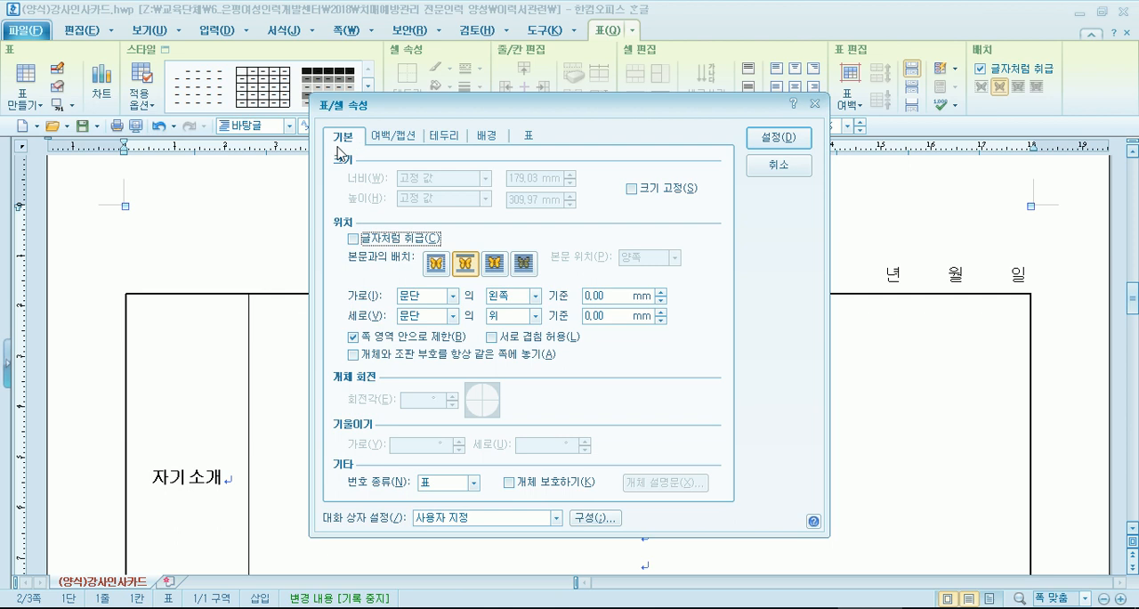
- Switch to Notepad and complete item 3 as "기본 탭 > 글자처럼 취급 항목을 해제"
key("alt+Tab")
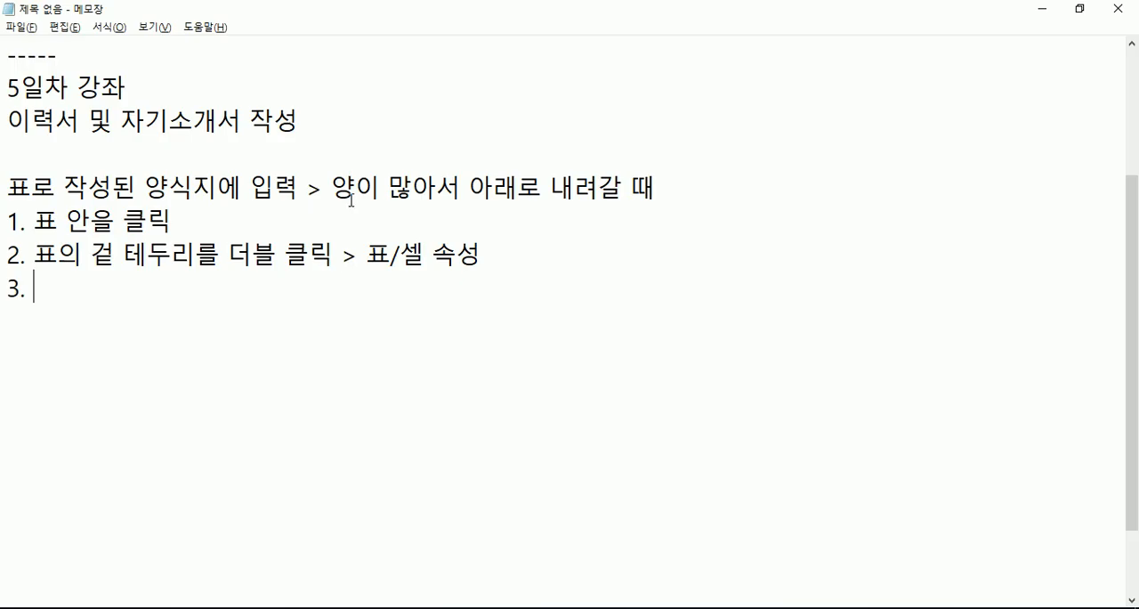
type("기본 탭 ")
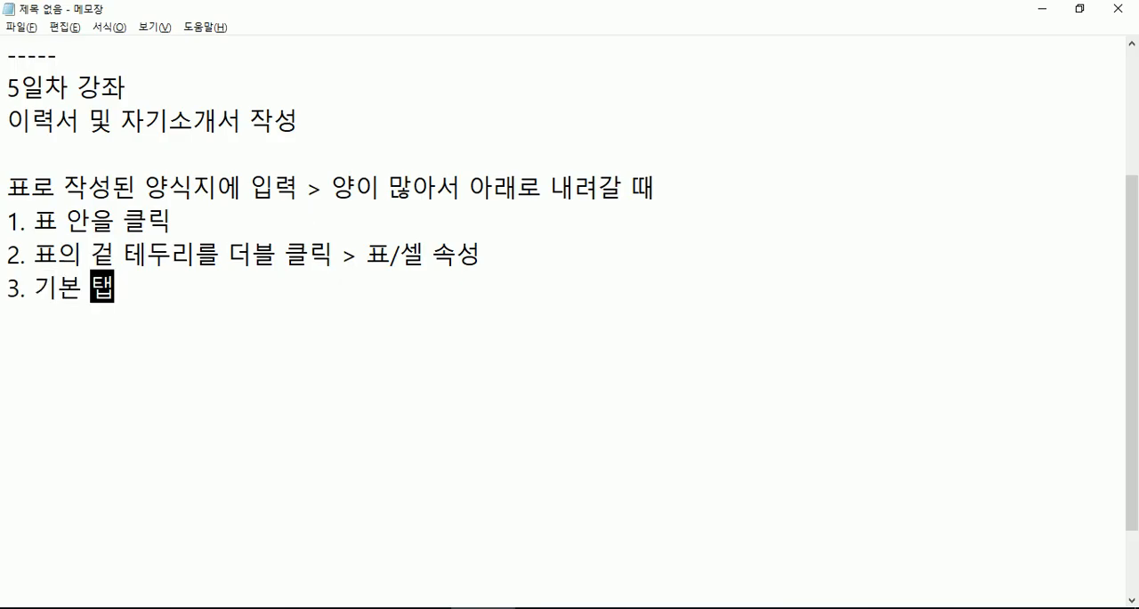
type(">")
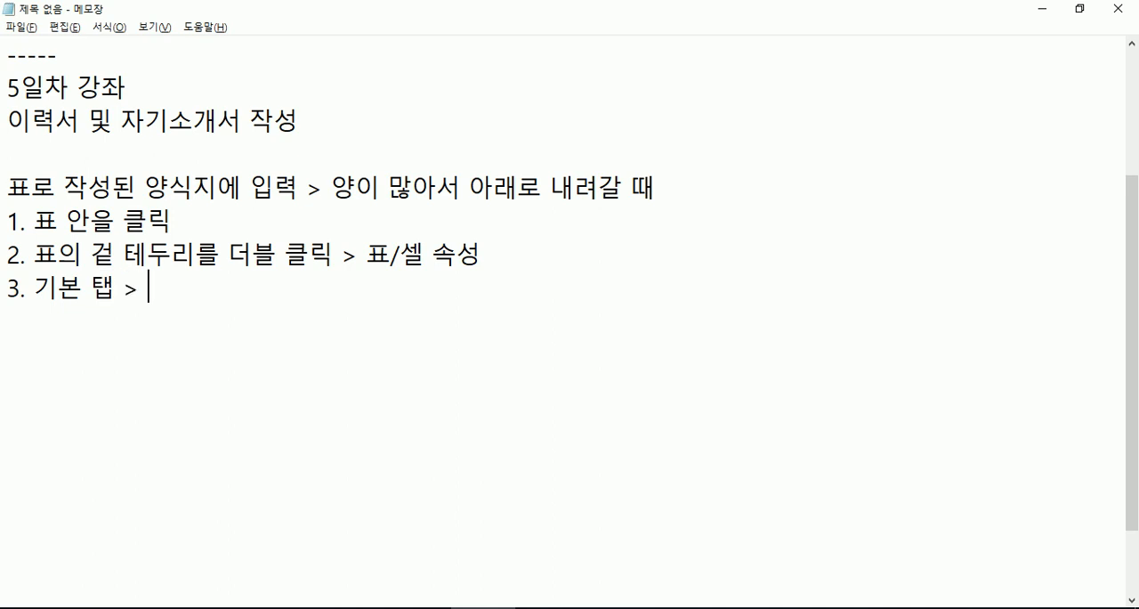
key("alt+Tab")
key("alt+Tab")
type("글")
type("지")
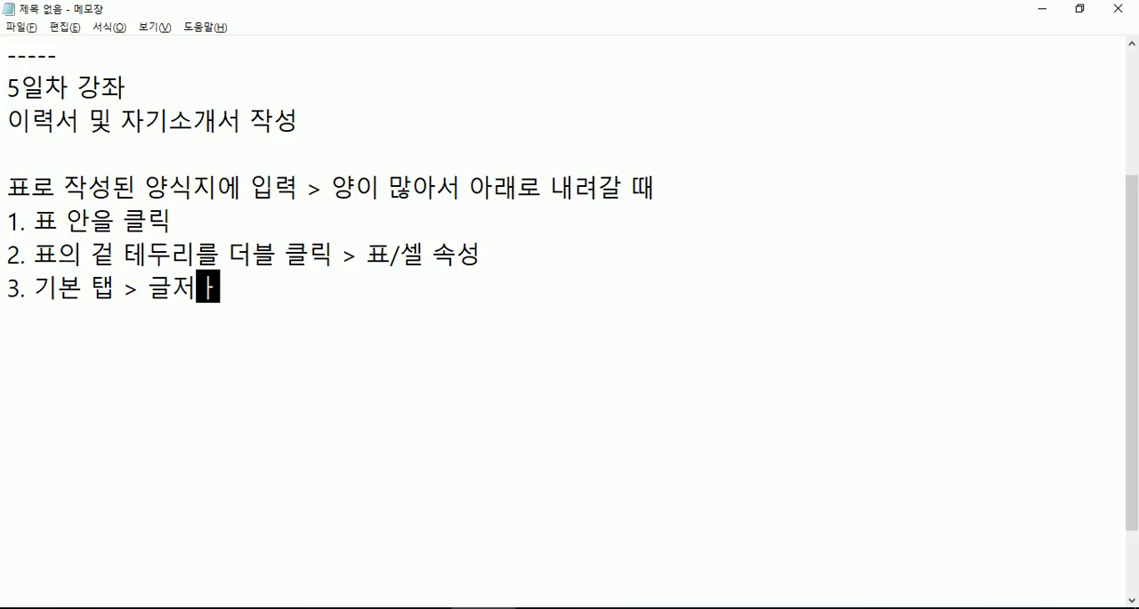
key("BackSpace")
type("자처럼 ㅊ")
type("ㅟ급 항목ㅇ")
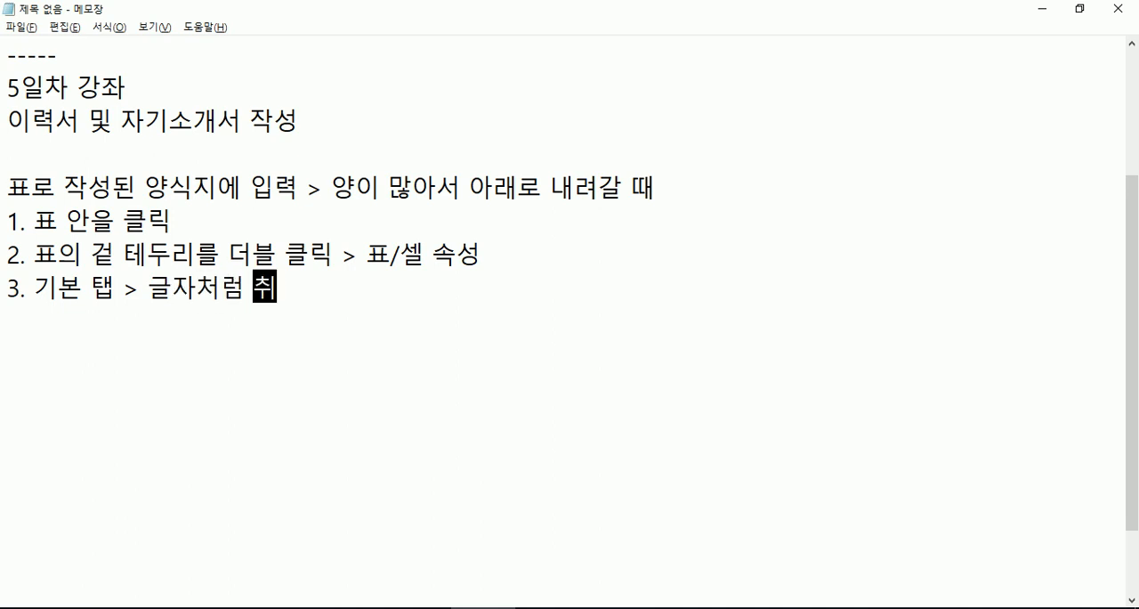
type("ㅡㄹ 해제")
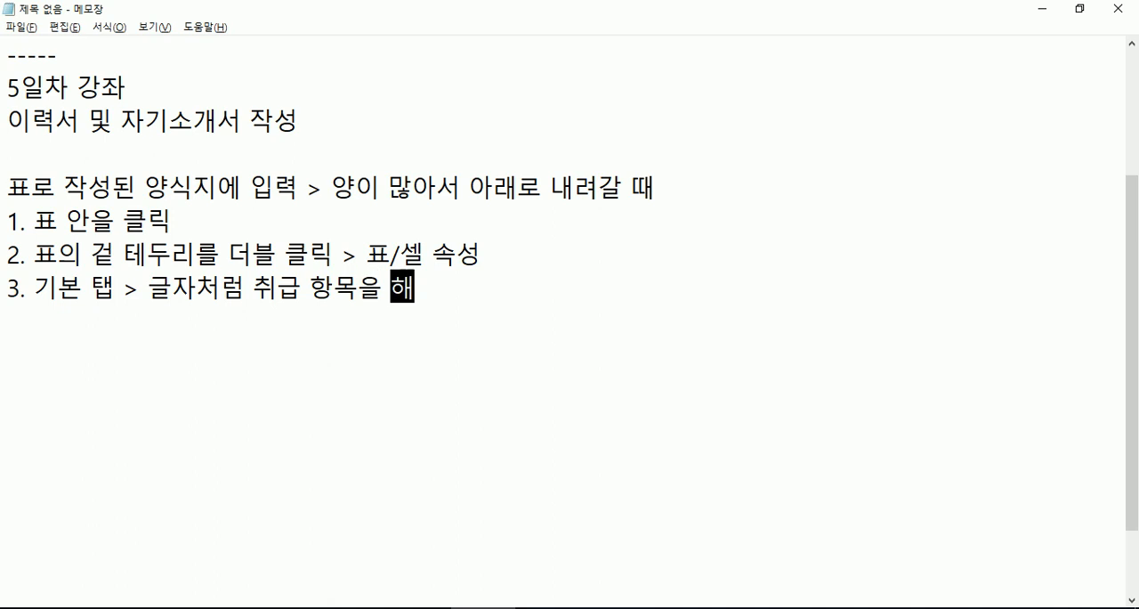
- Enclose 글자처럼 취급 in item 3 in double quotation marks and start item 4 on a new line
left_click(152, 288)
type("\"")
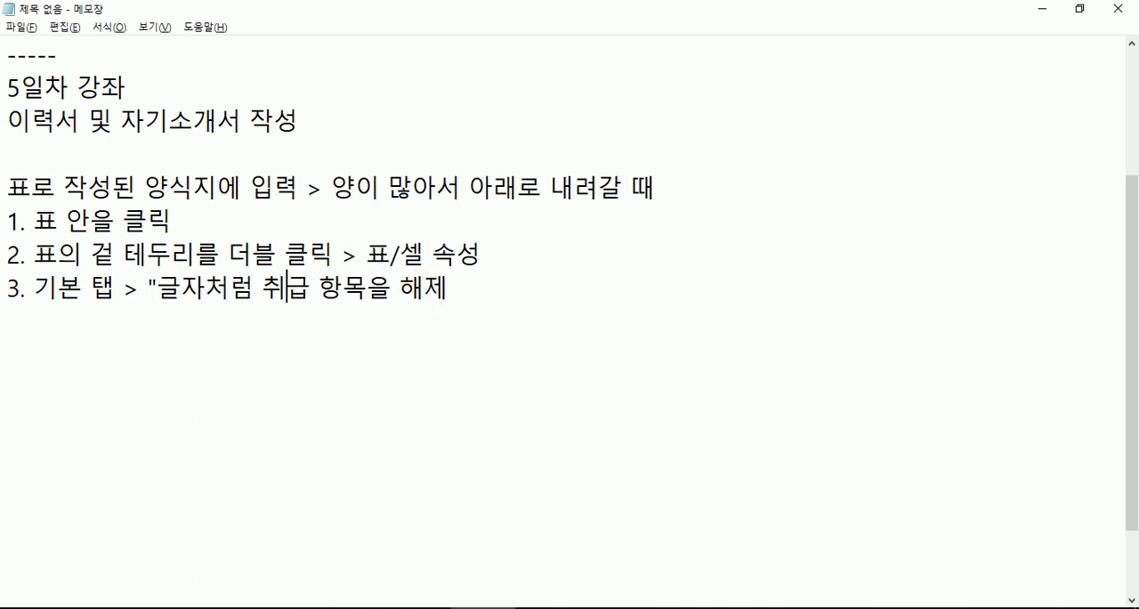
left_click(310, 287)
type("\"")
key("End")
key("Return")
type("4.")
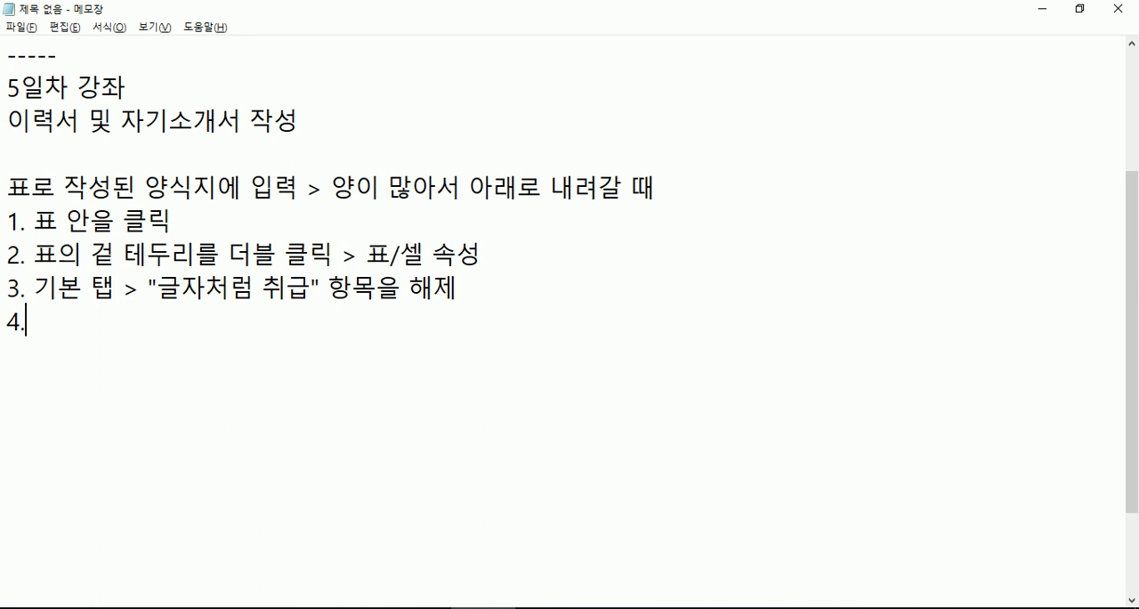
- Show the multi-page settings in Hangul's table properties, and write "표 탭 >" in item 4 in Notepad
key("alt+Tab")
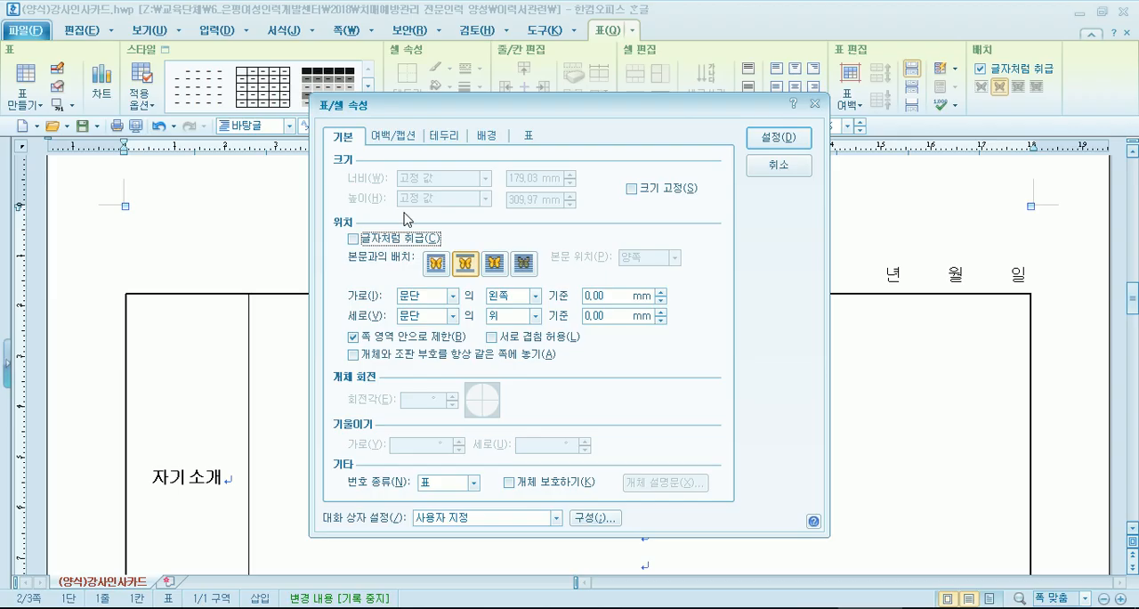
left_click(531, 137)
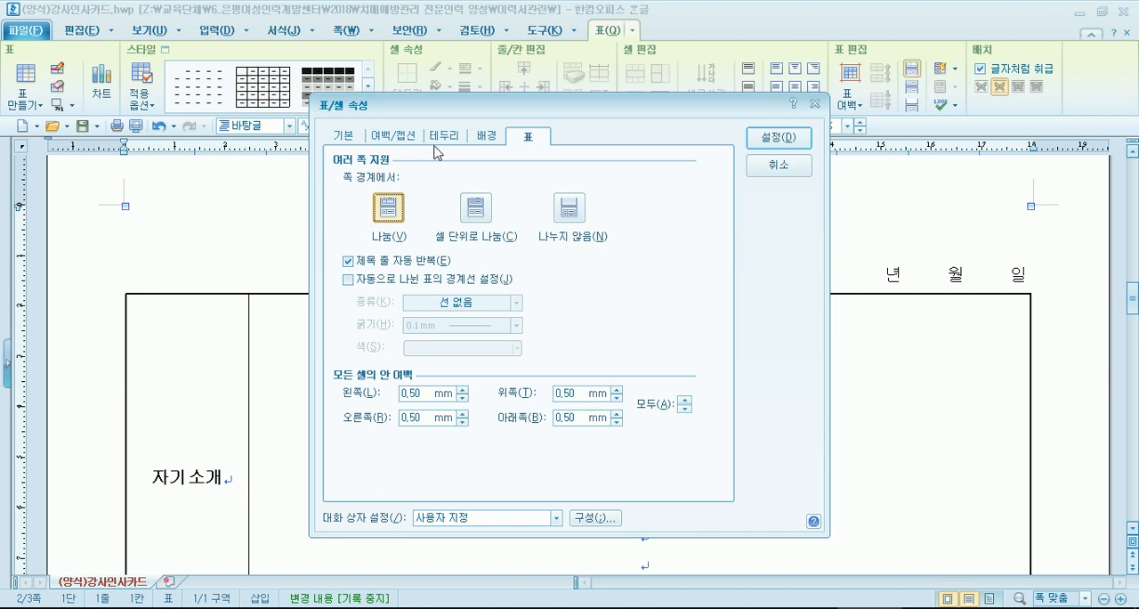
left_click(349, 138)
left_click(531, 139)
key("alt+Tab")
type("표 ")
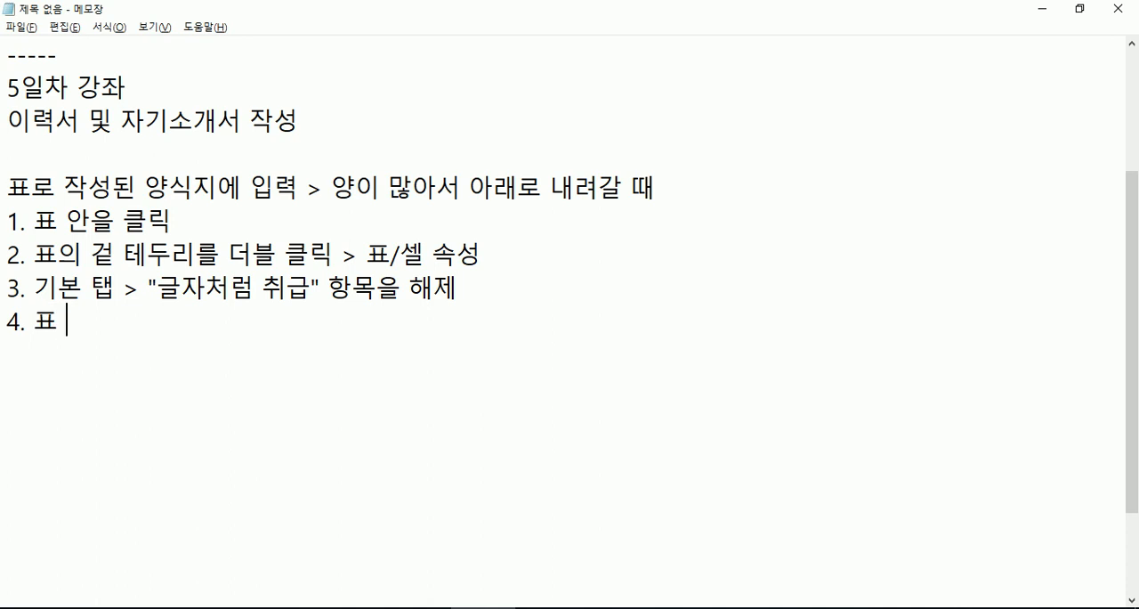
type("탭 >")
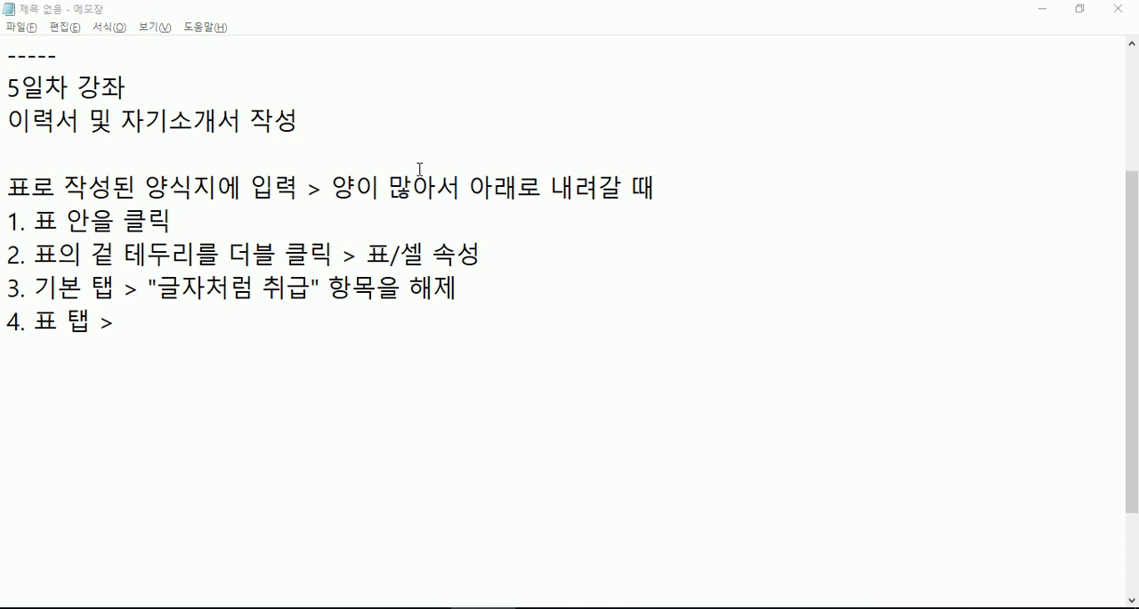
- Switch to Hangul, try 나누지 않음 for the table at page boundaries, and set it to 나눔
key("alt+Tab")
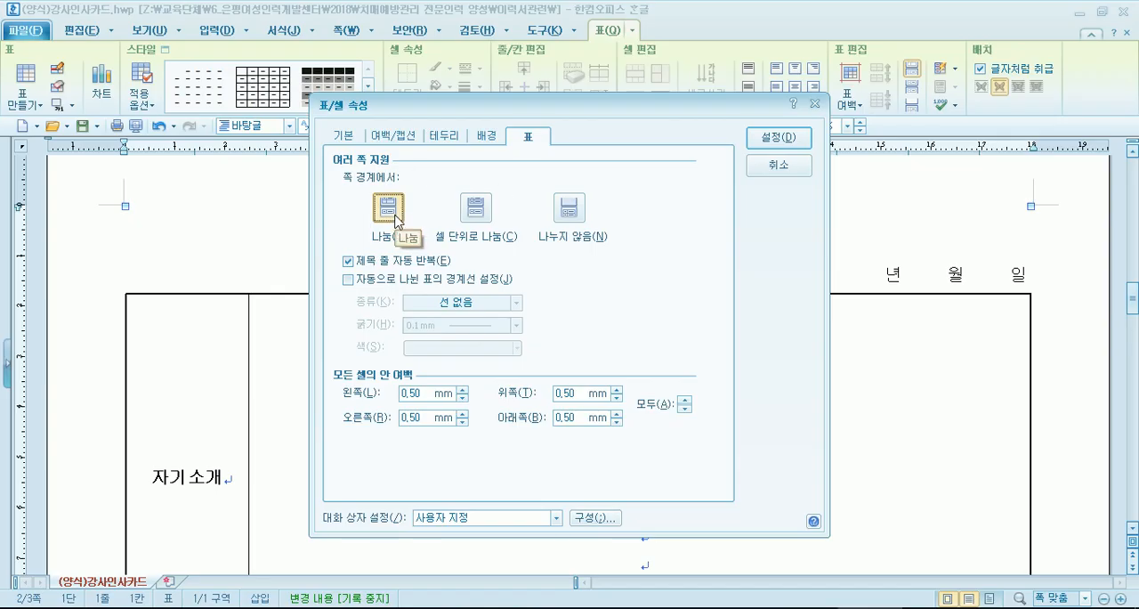
left_click(567, 209)
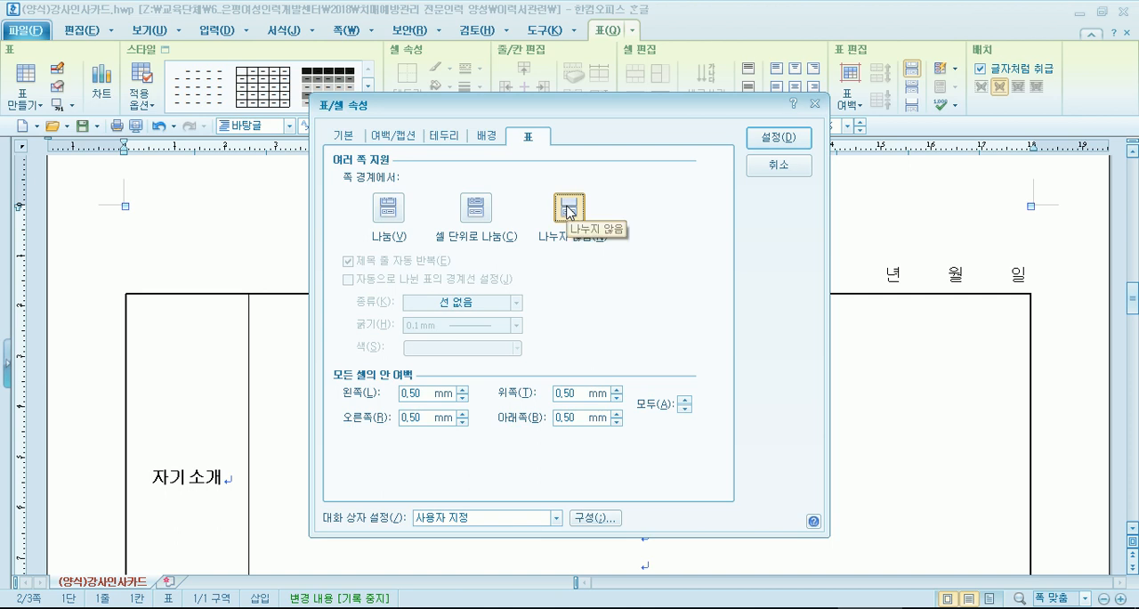
left_click(395, 217)
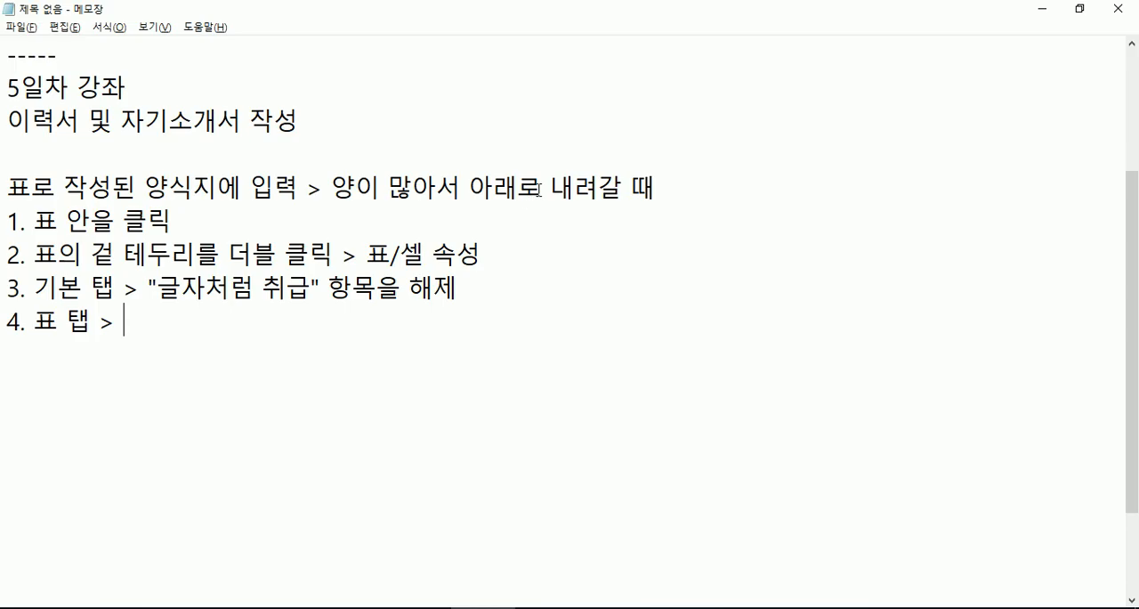
- Complete item 4 in Notepad with "나눔" 항목을 선택, enclosing 나눔 in double quotation marks
type("나")
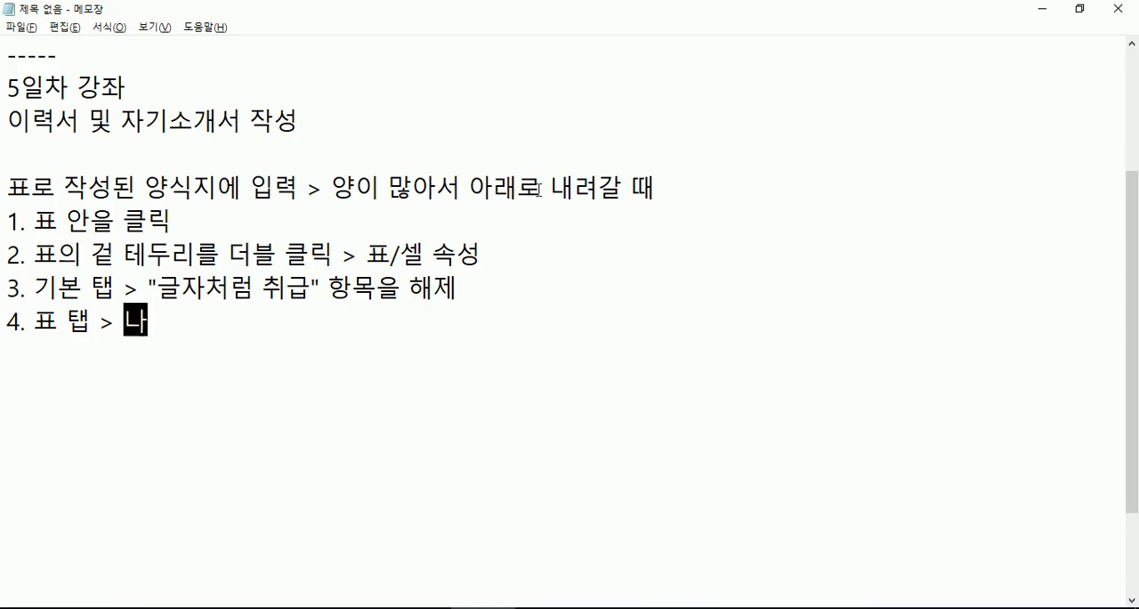
type("눔 항목을 ")
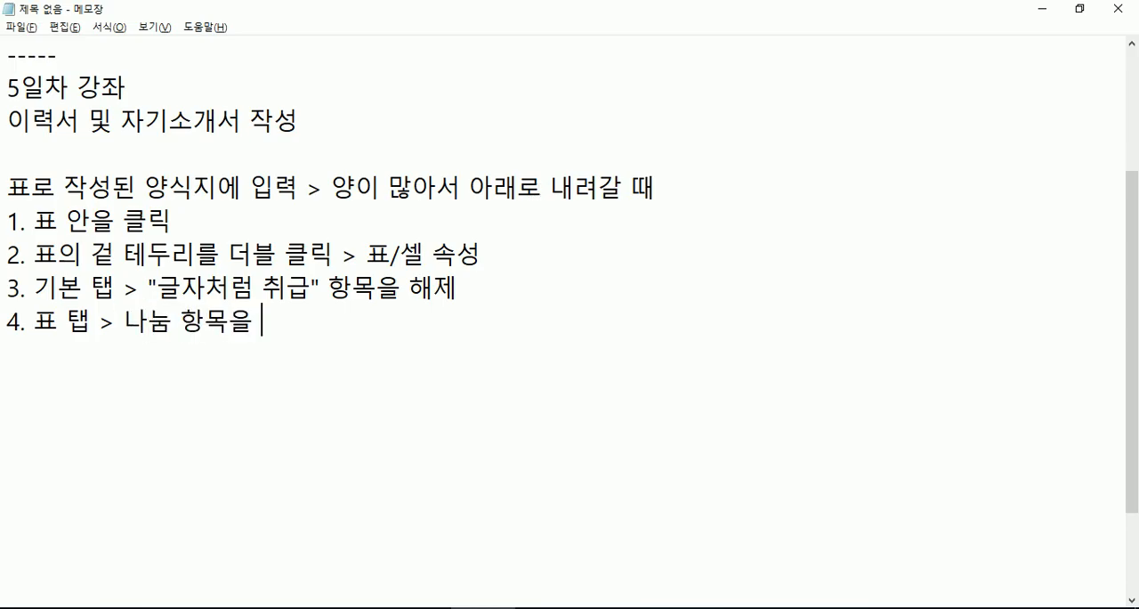
type("선택")
key("Left")
key("Left")
key("Left")
key("Left")
key("Left")
key("Left")
key("Left")
key("Left")
key("Left")
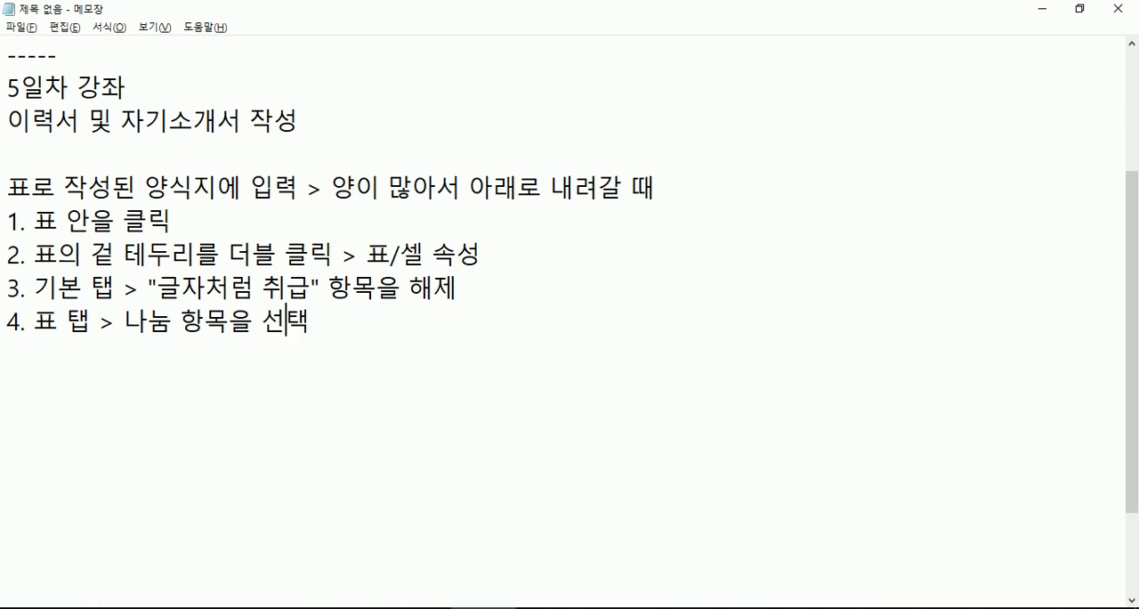
type("\"")
key("Right")
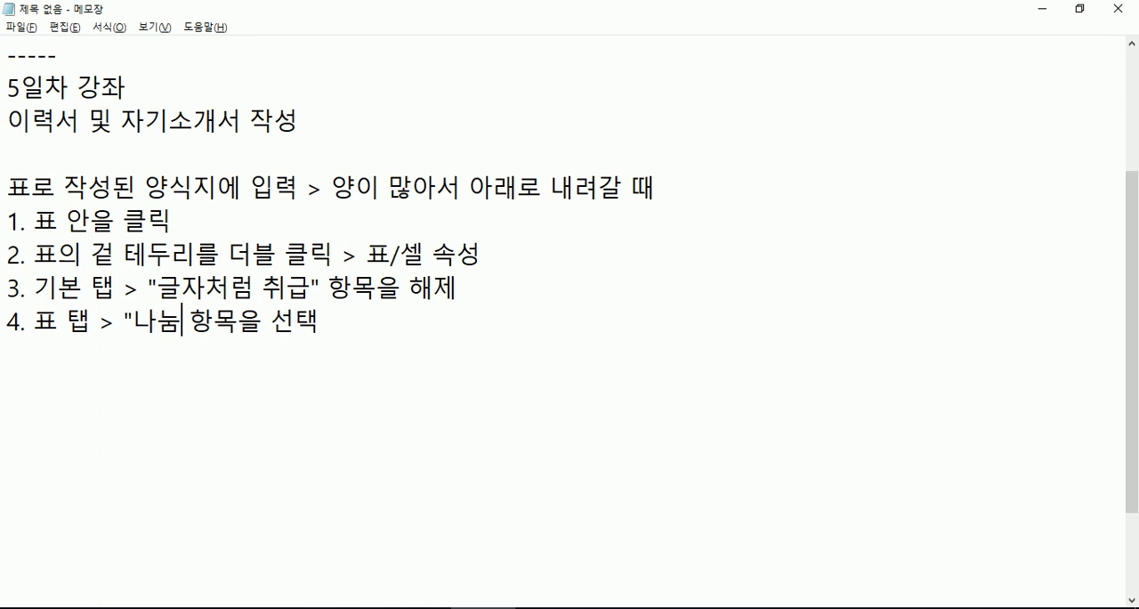
type("\"")
key("End")
- Switch to Hangul, apply the outer table's properties, and check the table's continuation through its closing notes
key("alt+Tab")
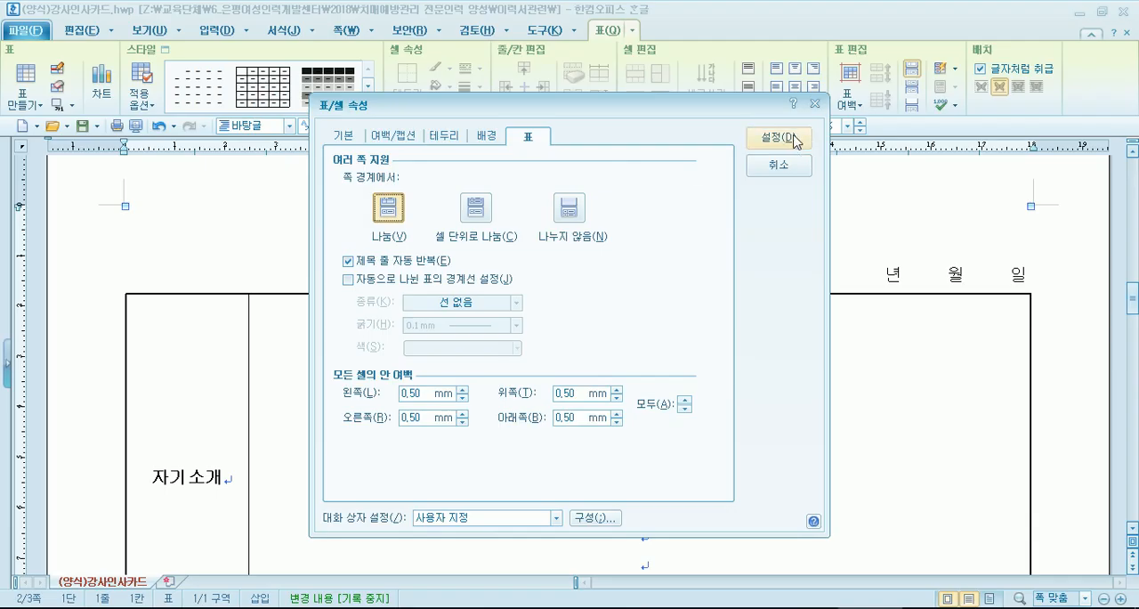
left_click(794, 140)
scroll(681, 307, "down", 3)
scroll(681, 307, "down", 10)
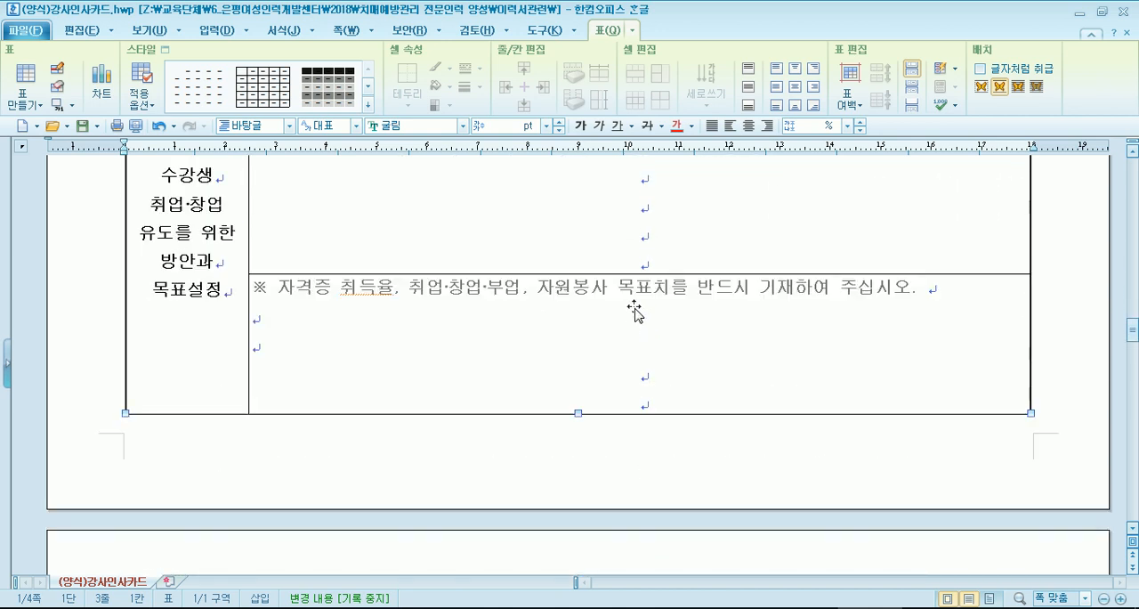
scroll(634, 311, "down", 7)
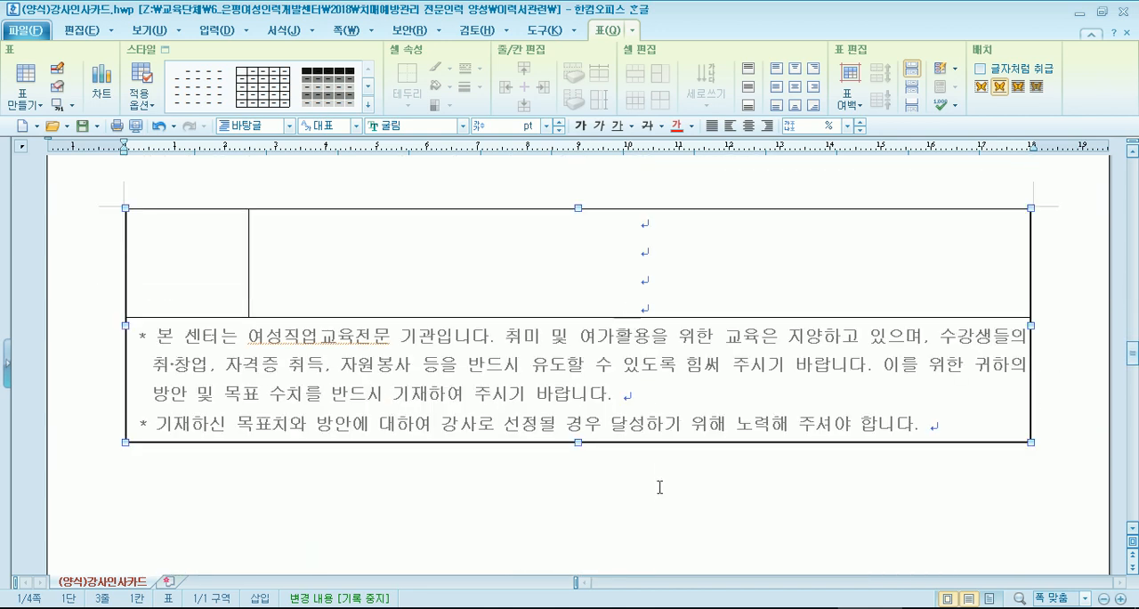
left_click(655, 495)
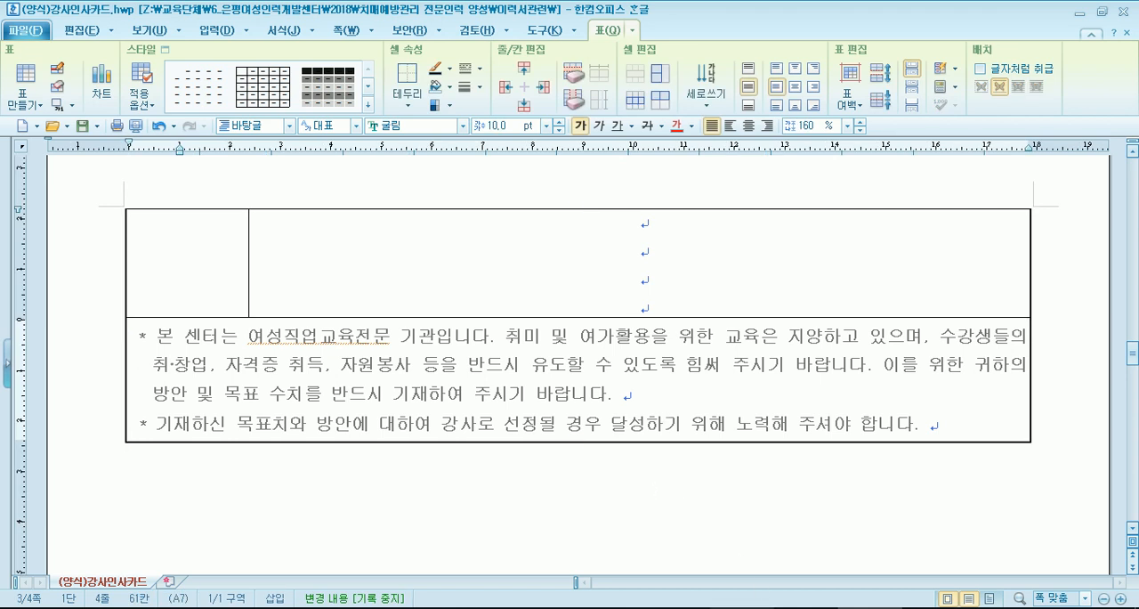
- Examine the table layouts in the [양식]이력서 2 and [양식]이력서샘플 1 documents, and return to the 강사인사카드 document
left_click(733, 607)
scroll(404, 324, "up", 5)
scroll(403, 324, "down", 6)
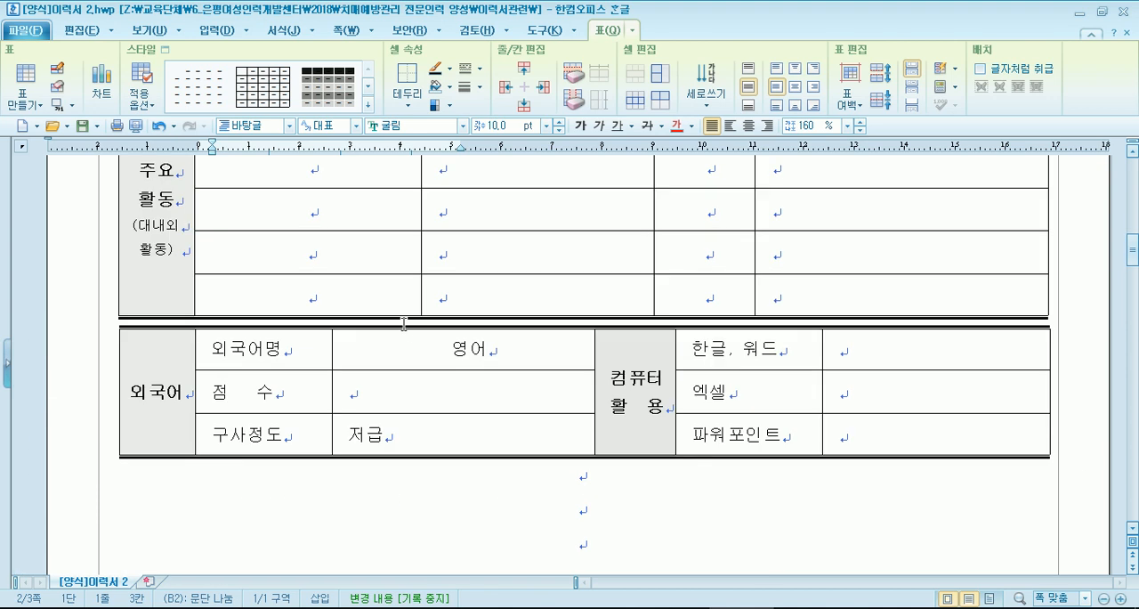
scroll(392, 312, "up", 5)
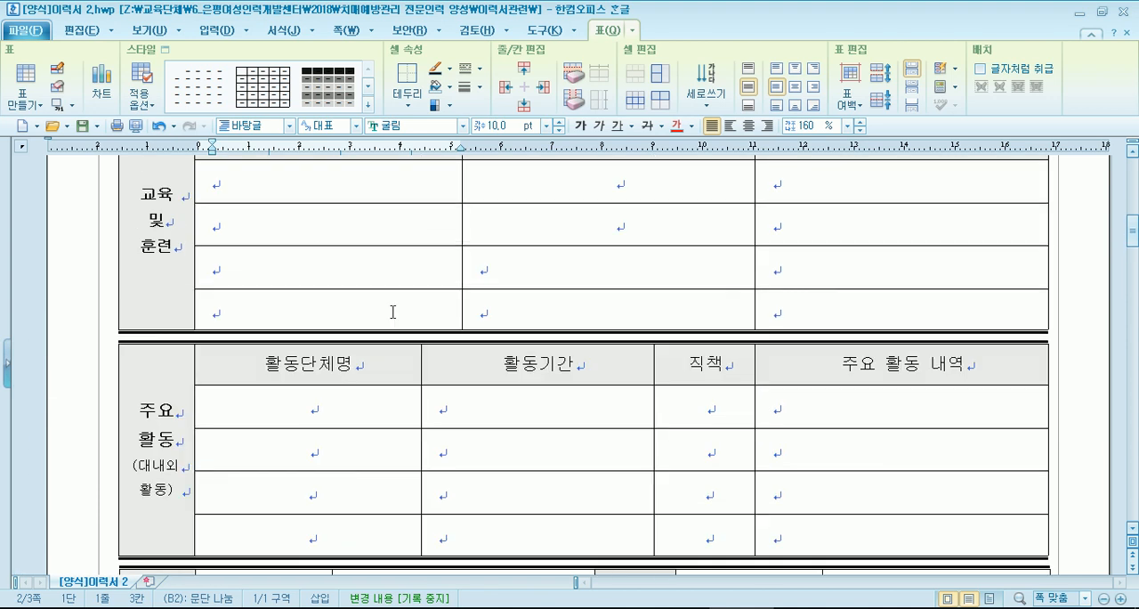
scroll(392, 312, "down", 8)
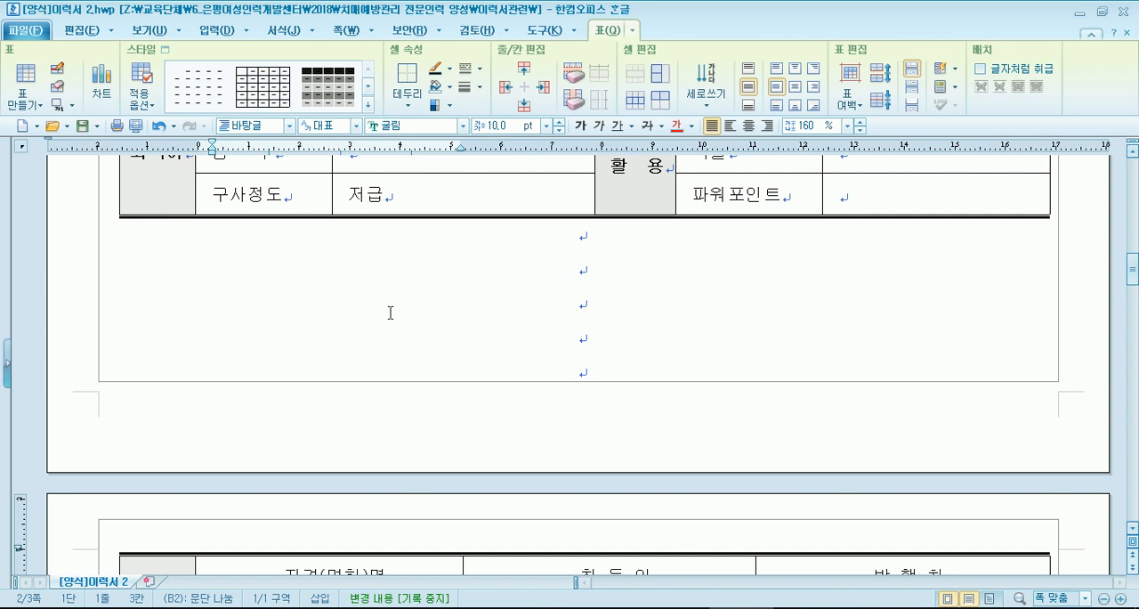
scroll(391, 312, "down", 3)
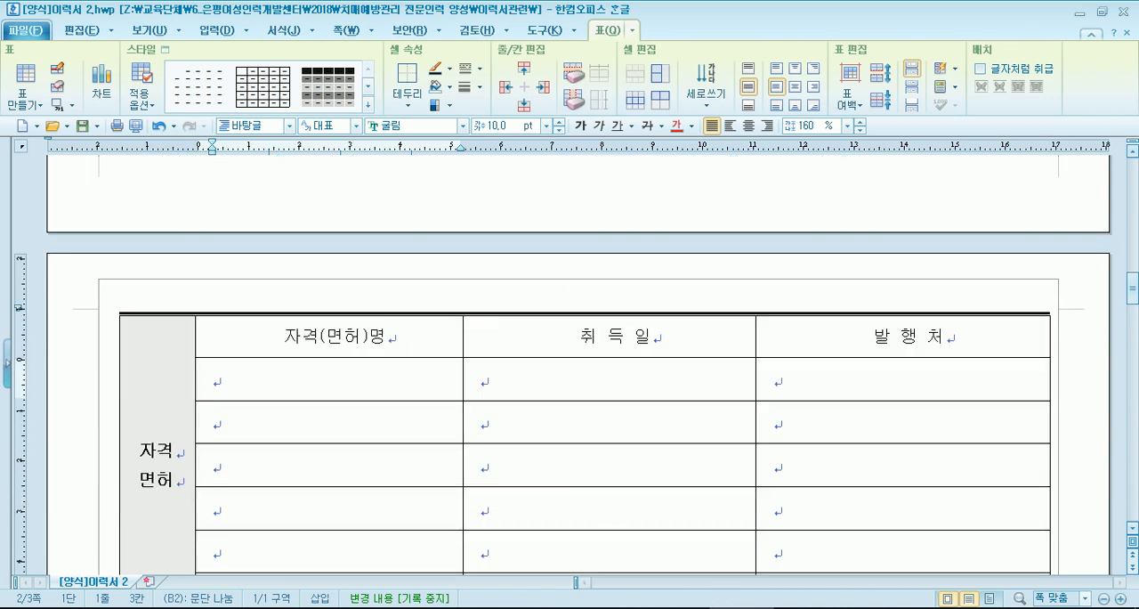
left_click(791, 608)
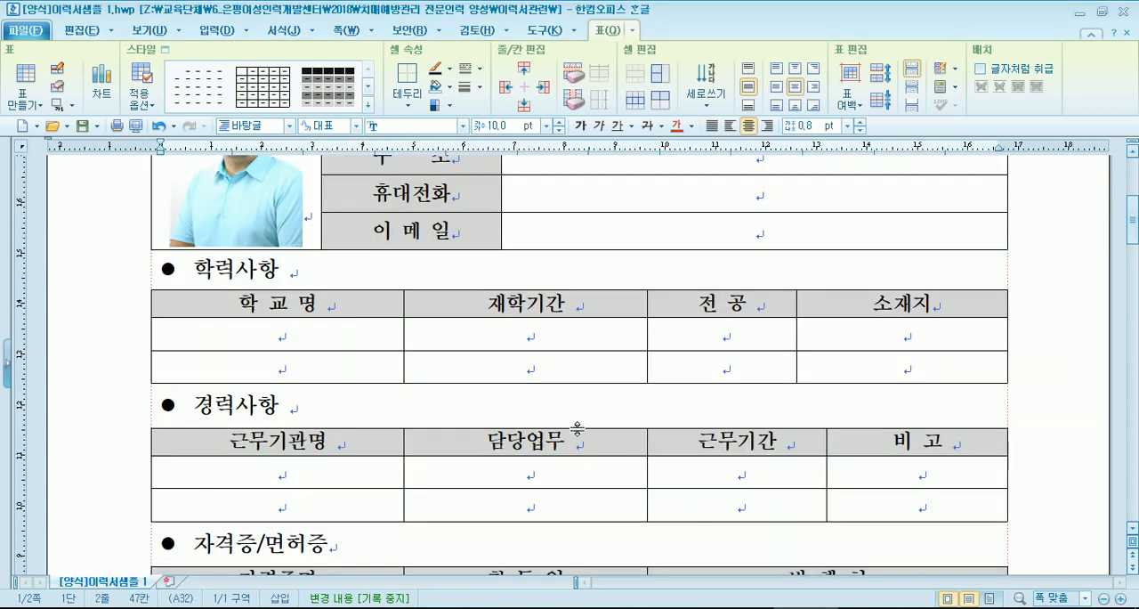
scroll(577, 429, "down", 4)
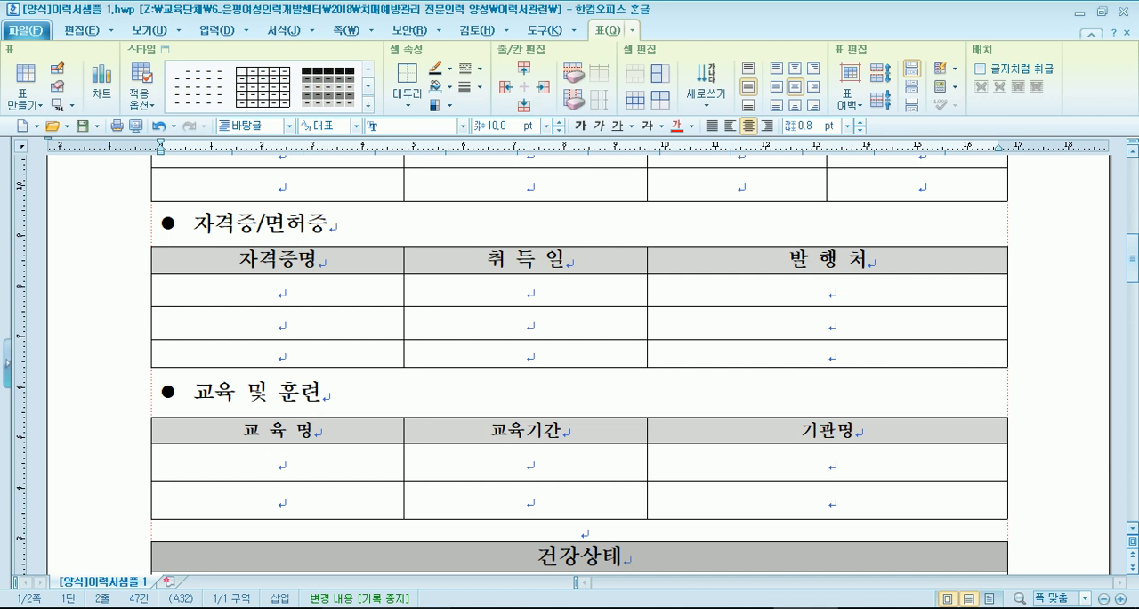
left_click(871, 607)
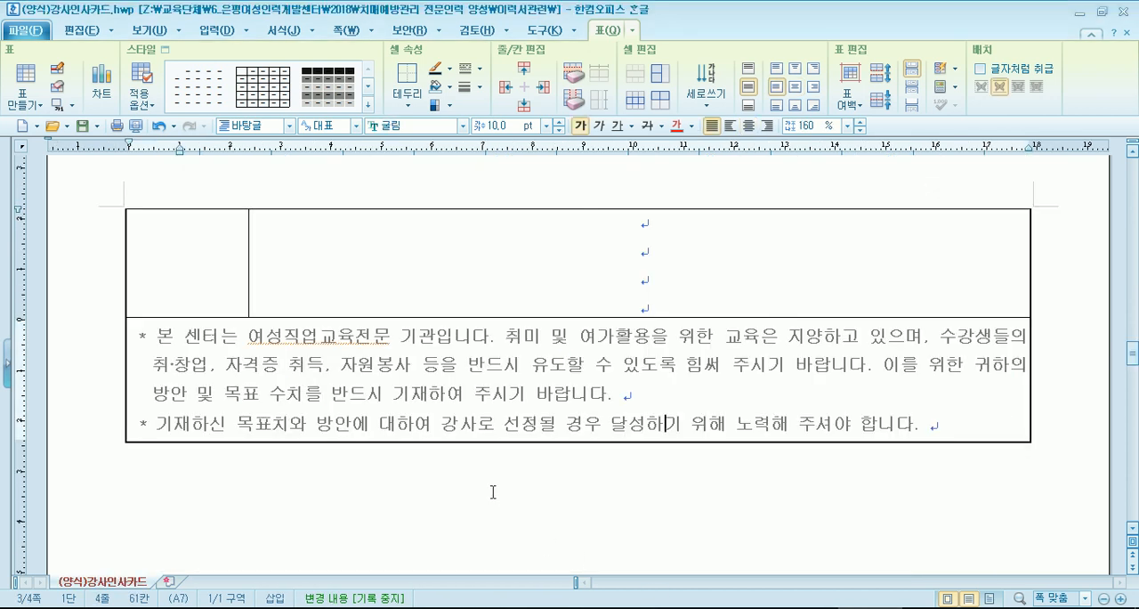
- Examine where the outer table breaks between pages, and place the cursor in the cell with the 강사인사카드(뒷) title
scroll(507, 490, "up", 5)
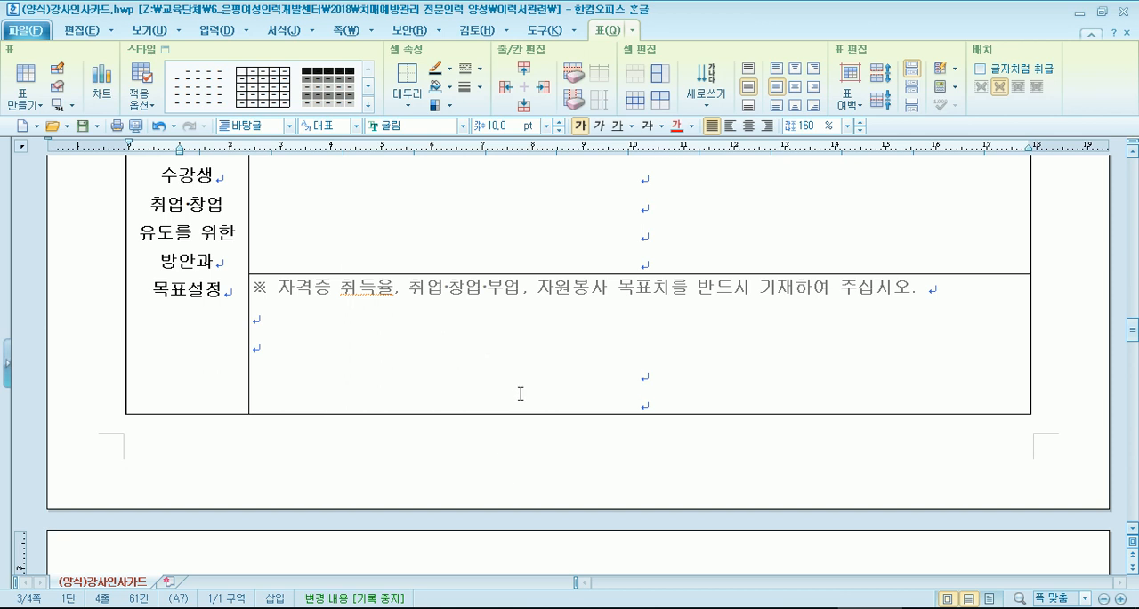
scroll(521, 393, "down", 3)
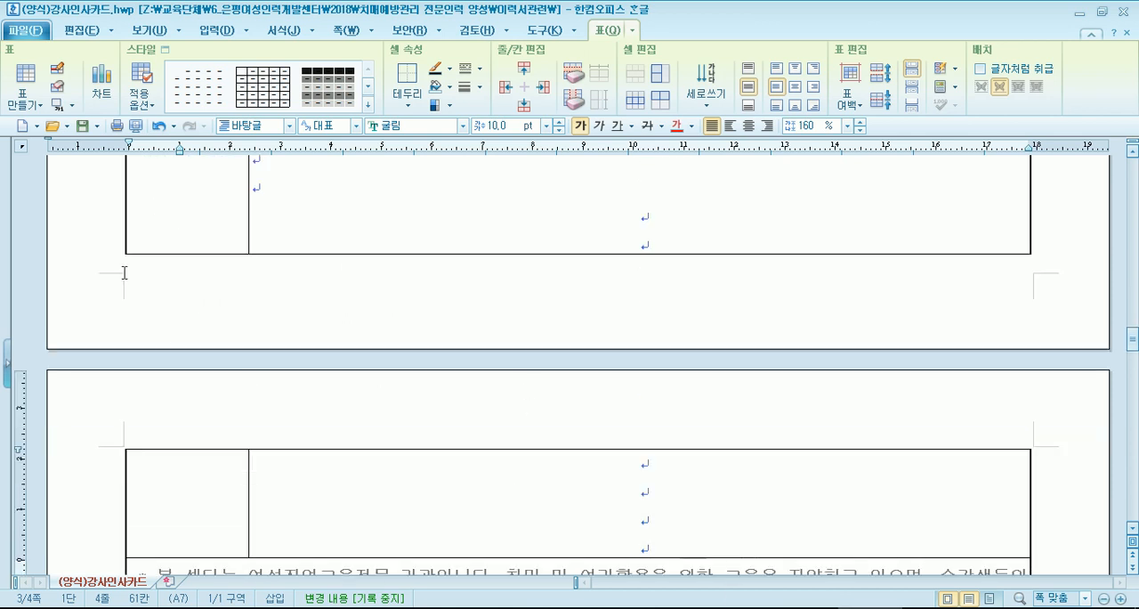
left_click(125, 212)
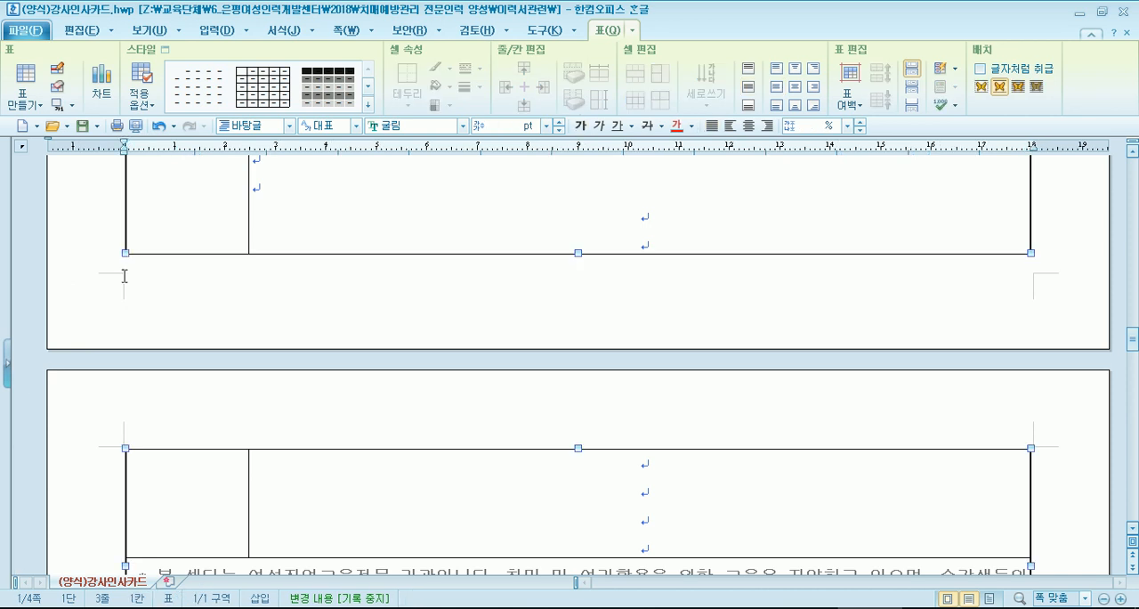
left_click(140, 307)
scroll(129, 333, "down", 3)
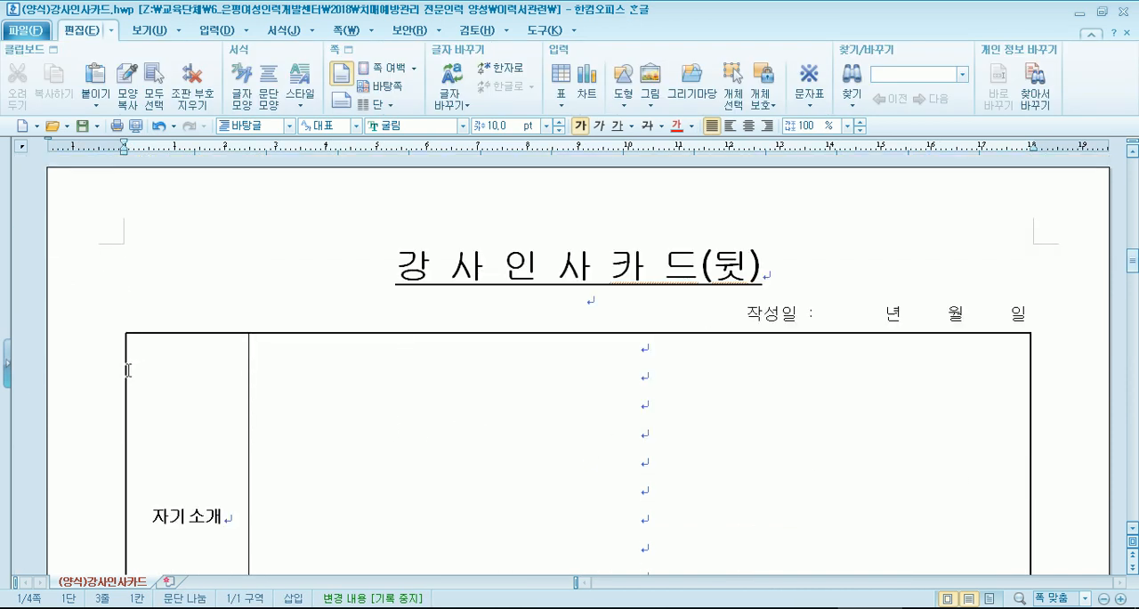
left_click(396, 281)
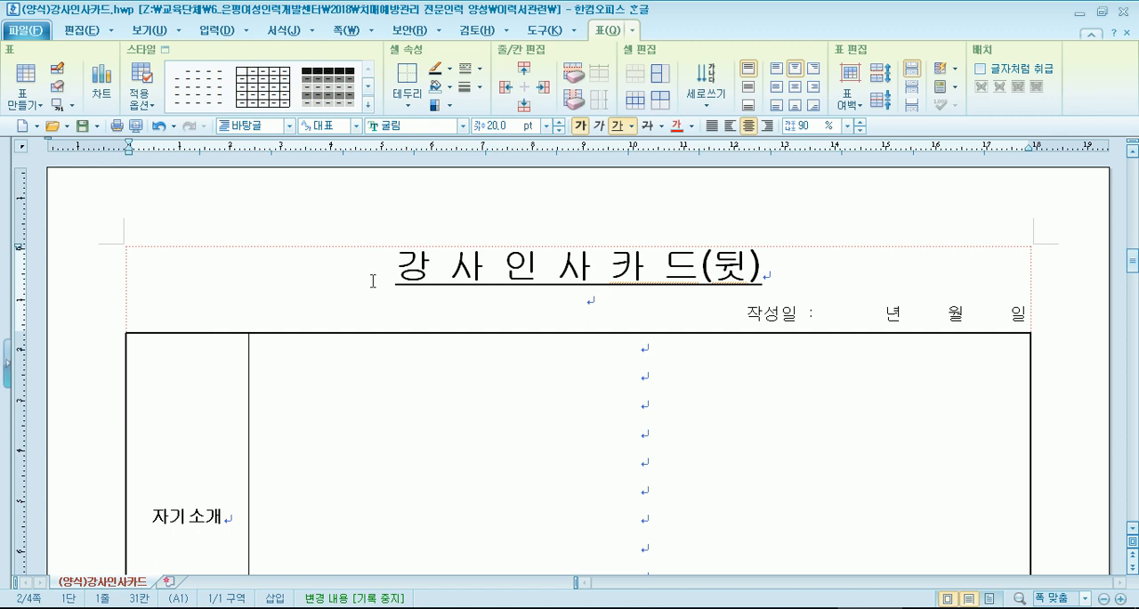
- Set the outer table to 나누지 않음 at page boundaries with 글자처럼 취급 unchecked, and check how the table ends at the page break
double_click(218, 245)
left_click(545, 210)
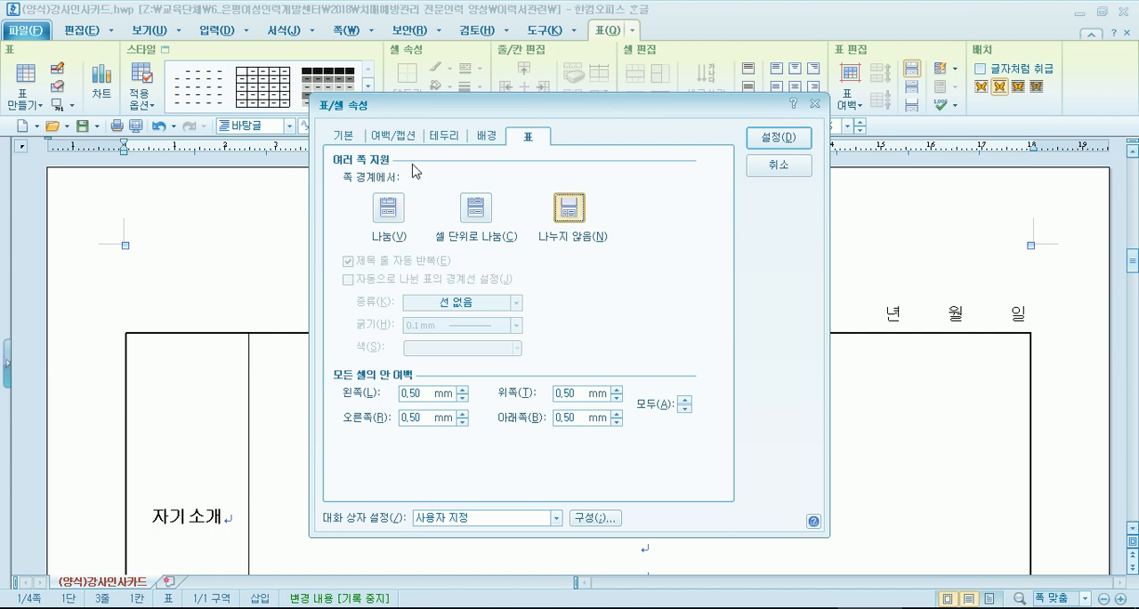
left_click(339, 140)
left_click(363, 239)
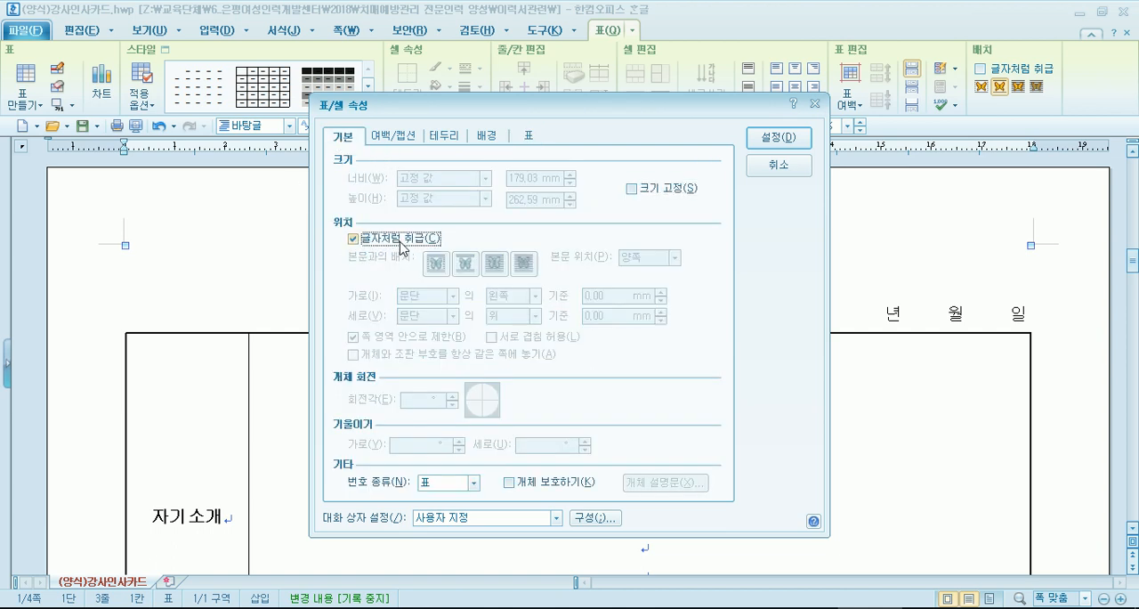
left_click(401, 242)
left_click(402, 251)
left_click(403, 250)
left_click(403, 250)
left_click(403, 250)
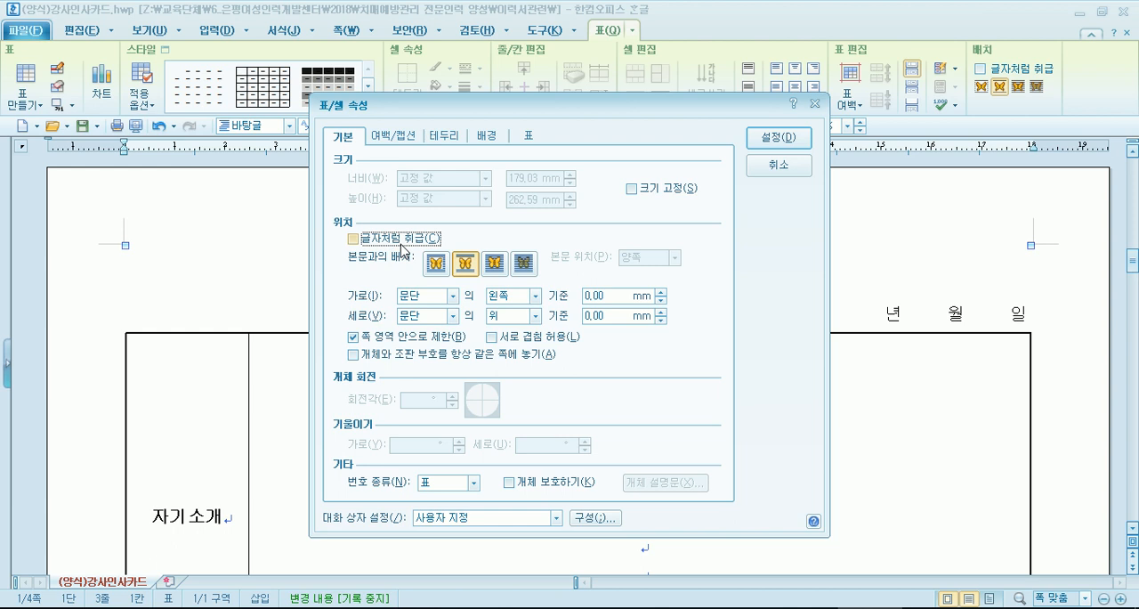
left_click(537, 140)
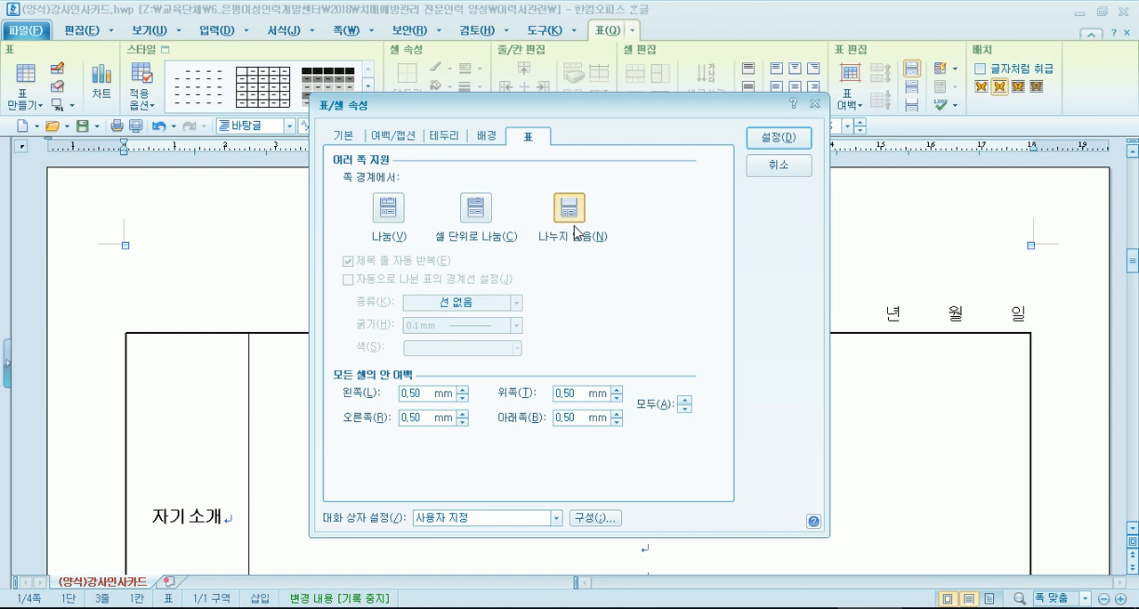
left_click(778, 137)
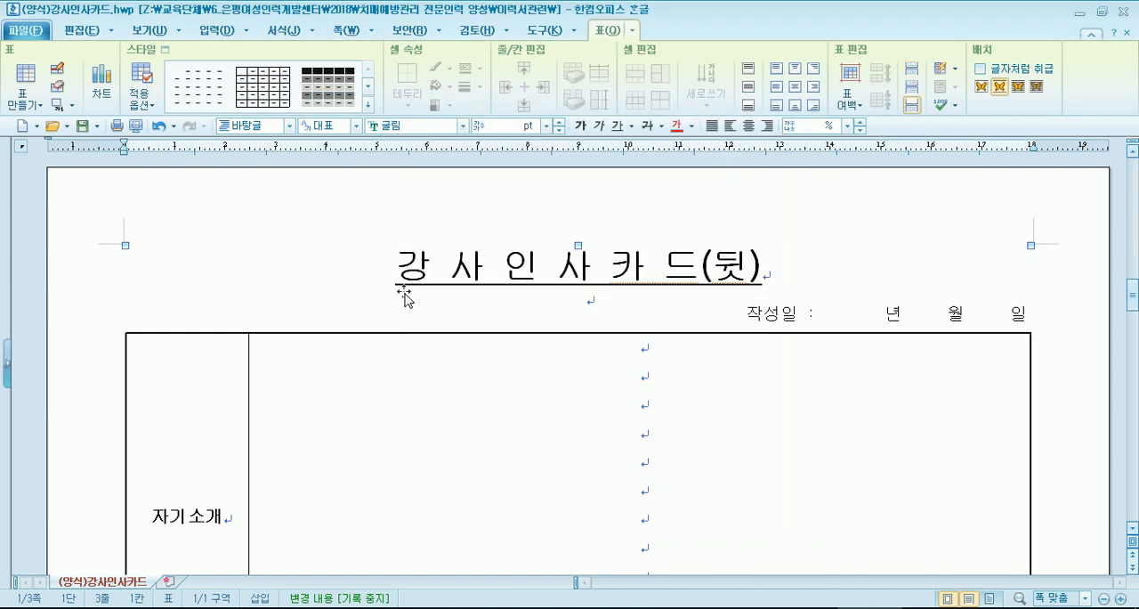
scroll(400, 292, "down", 10)
scroll(384, 312, "down", 10)
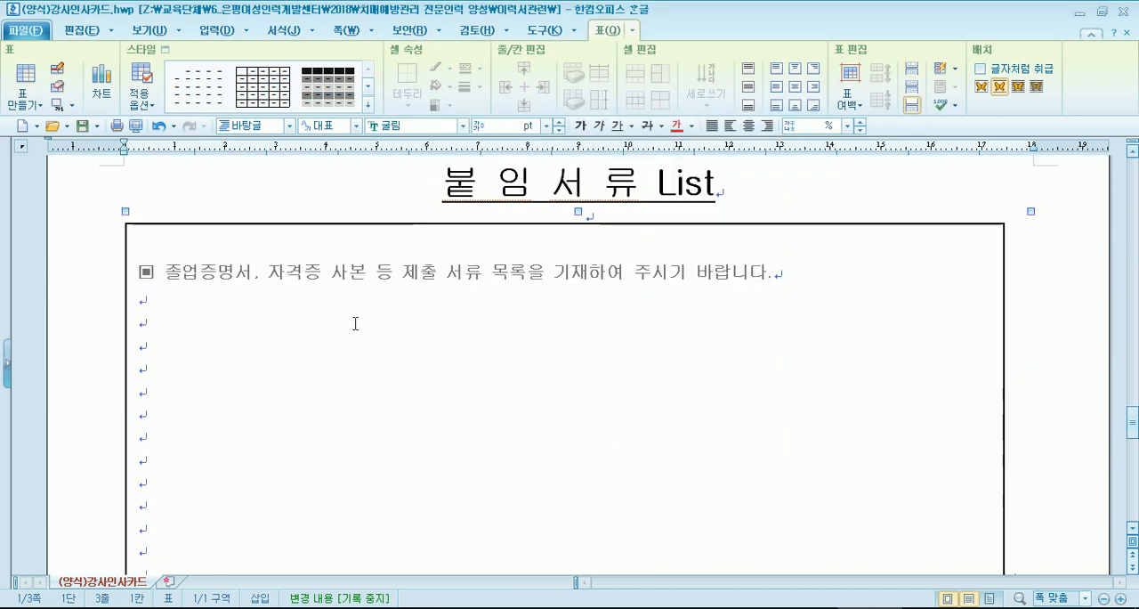
scroll(354, 322, "up", 15)
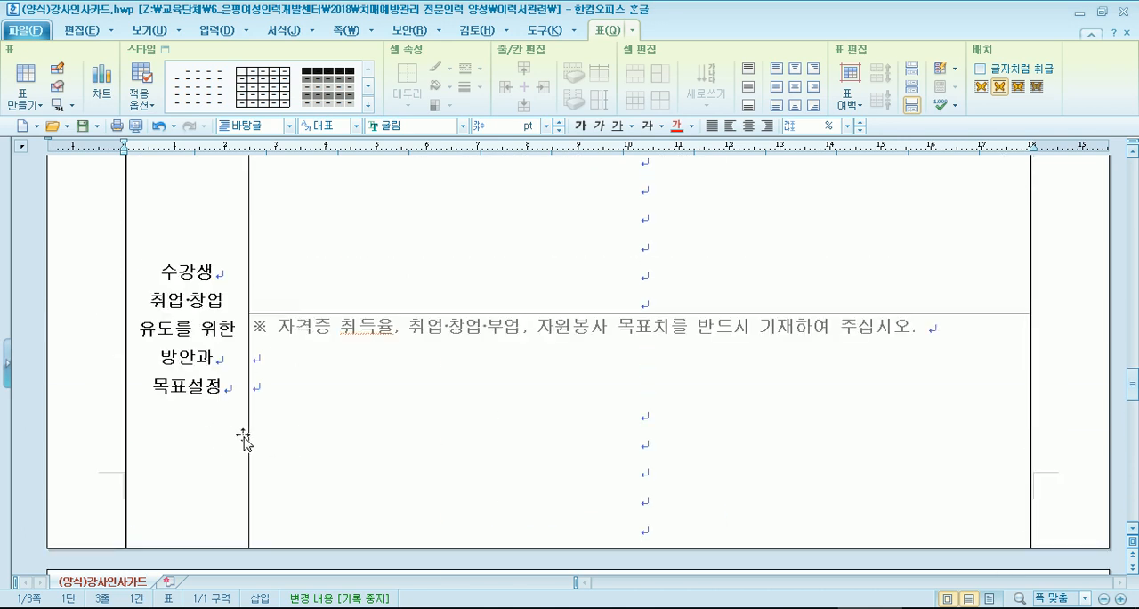
- Set the outer table to 나눔 at page boundaries and check its continuation through to the 붙임서류 List page
left_click(135, 314)
double_click(125, 260)
left_click(388, 207)
left_click(769, 142)
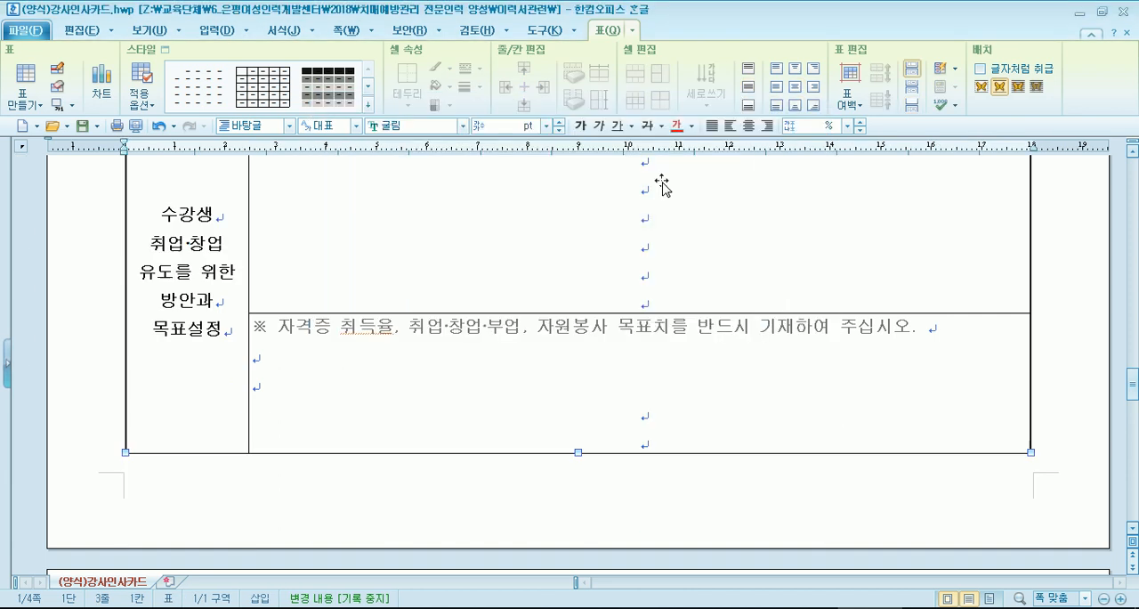
scroll(418, 273, "down", 5)
scroll(350, 347, "down", 3)
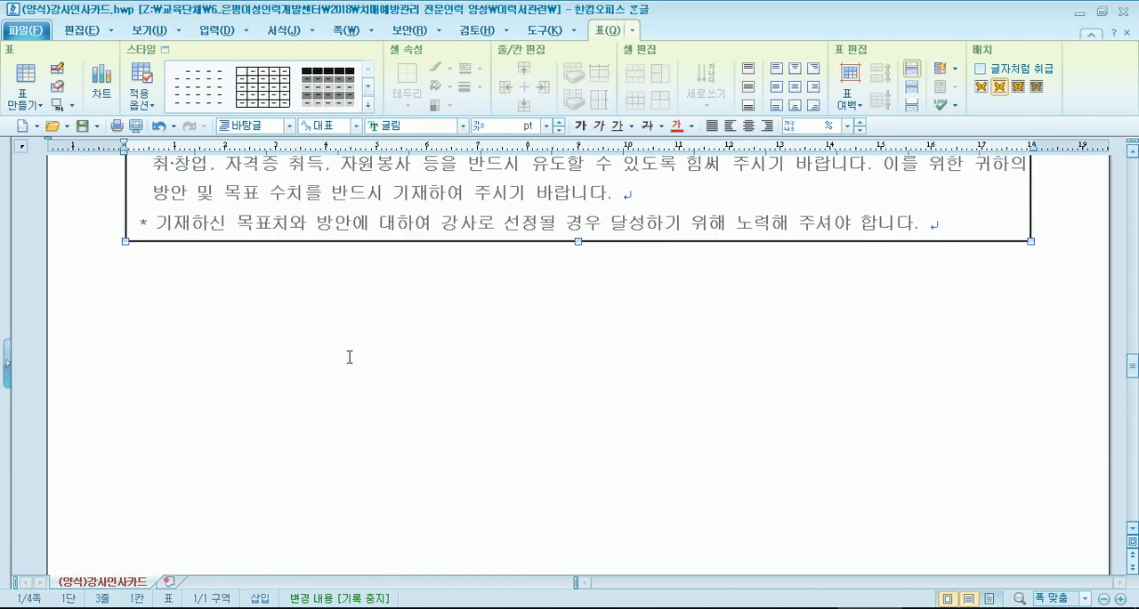
scroll(349, 356, "down", 8)
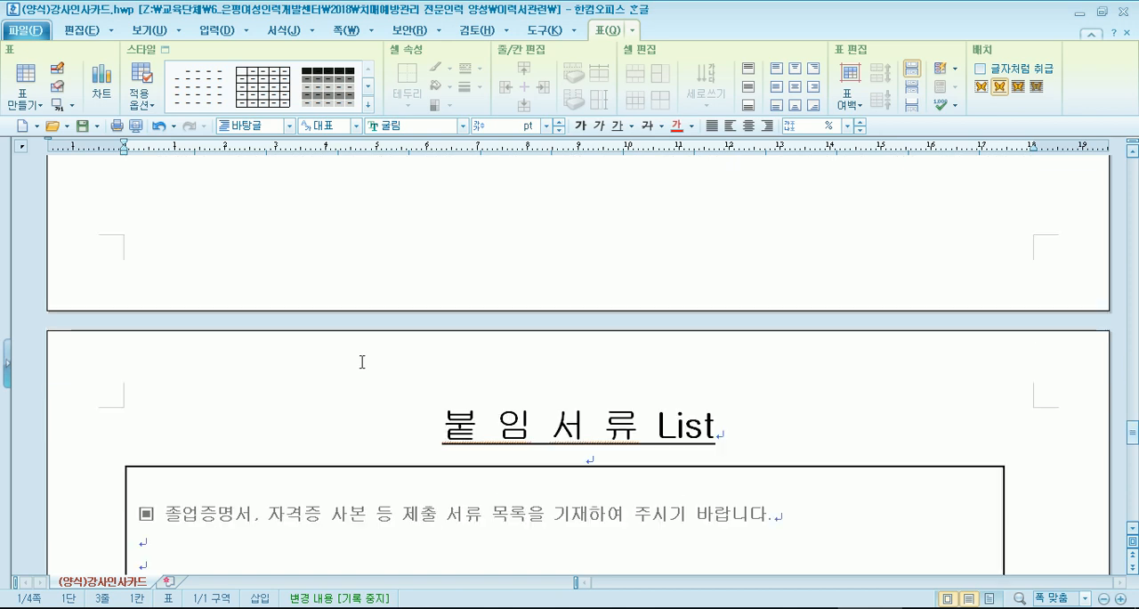
- Look through the 붙임서류 List page and place the cursor on the last blank line below the confirmation statement
left_click(423, 426)
scroll(313, 397, "down", 5)
scroll(312, 396, "up", 5)
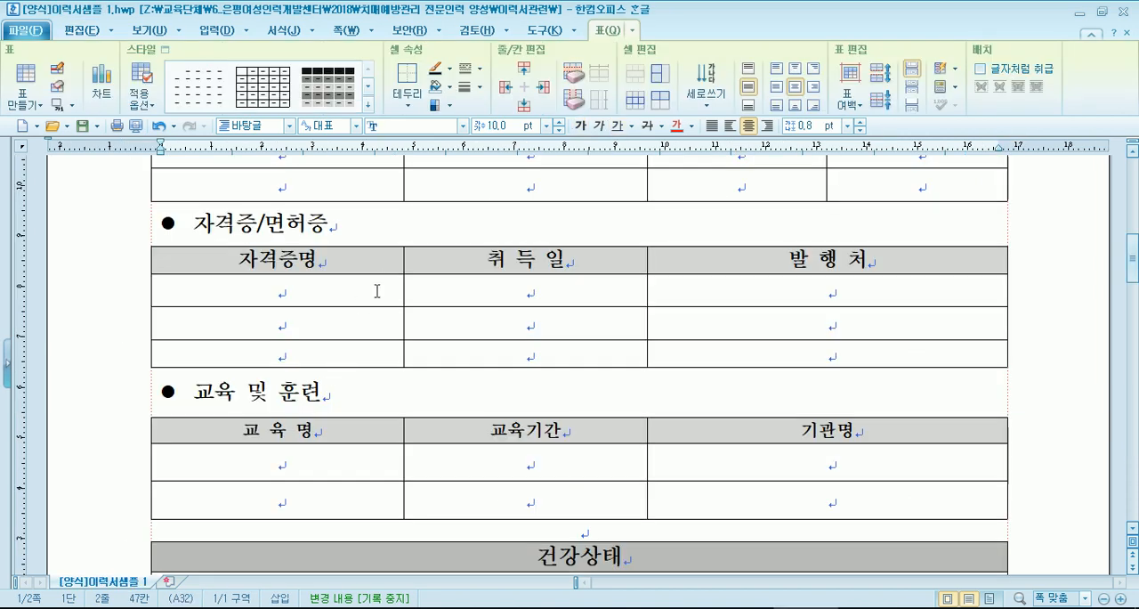
left_click(377, 291)
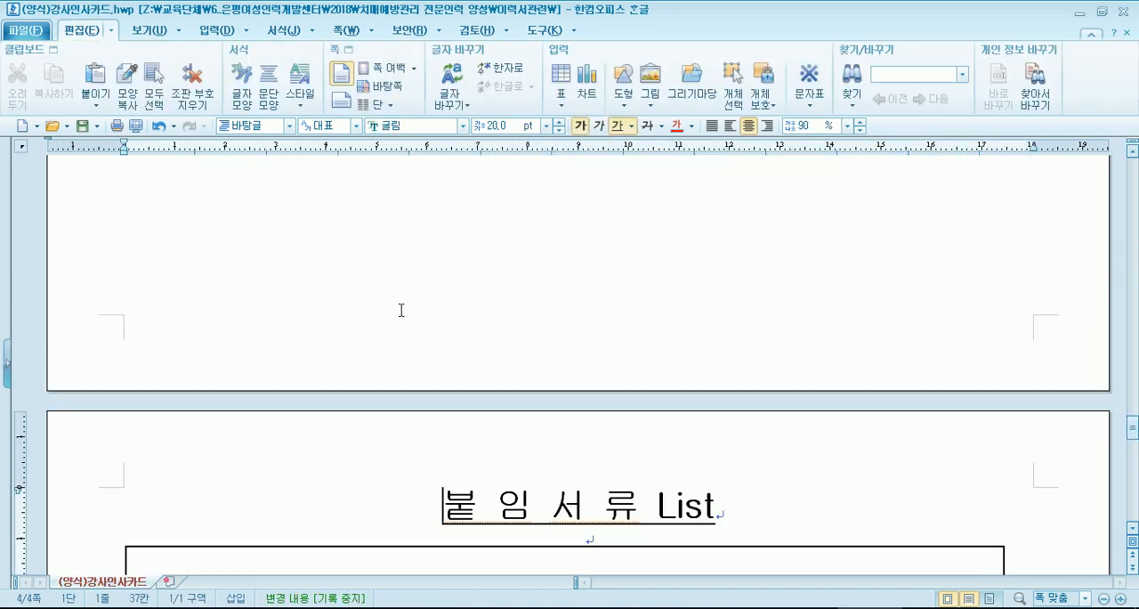
scroll(394, 311, "down", 10)
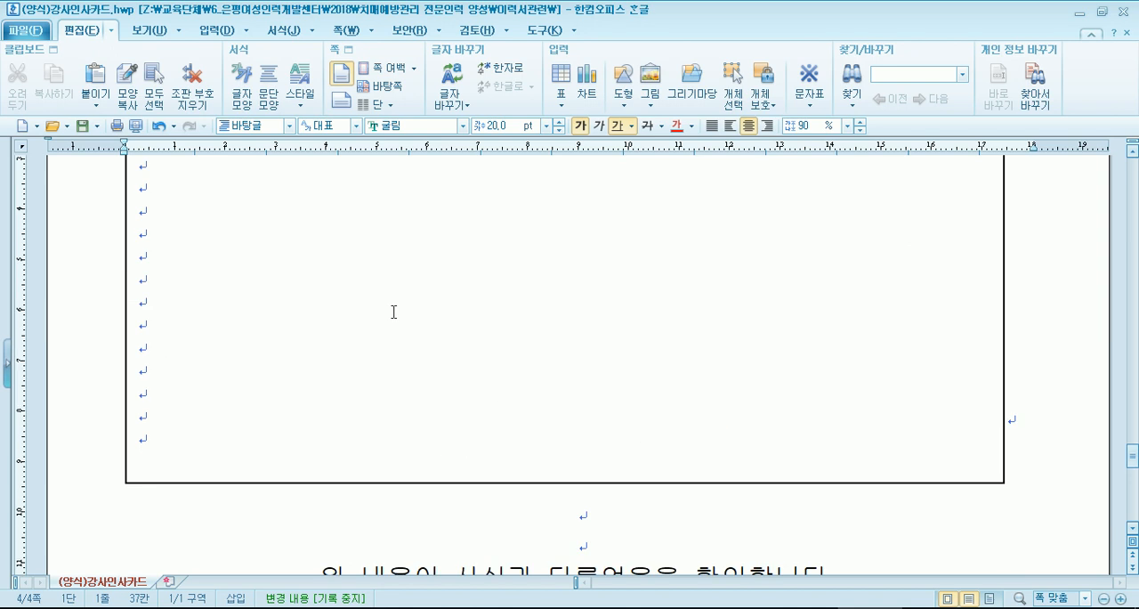
scroll(370, 308, "up", 5)
scroll(364, 307, "down", 6)
left_click(991, 410)
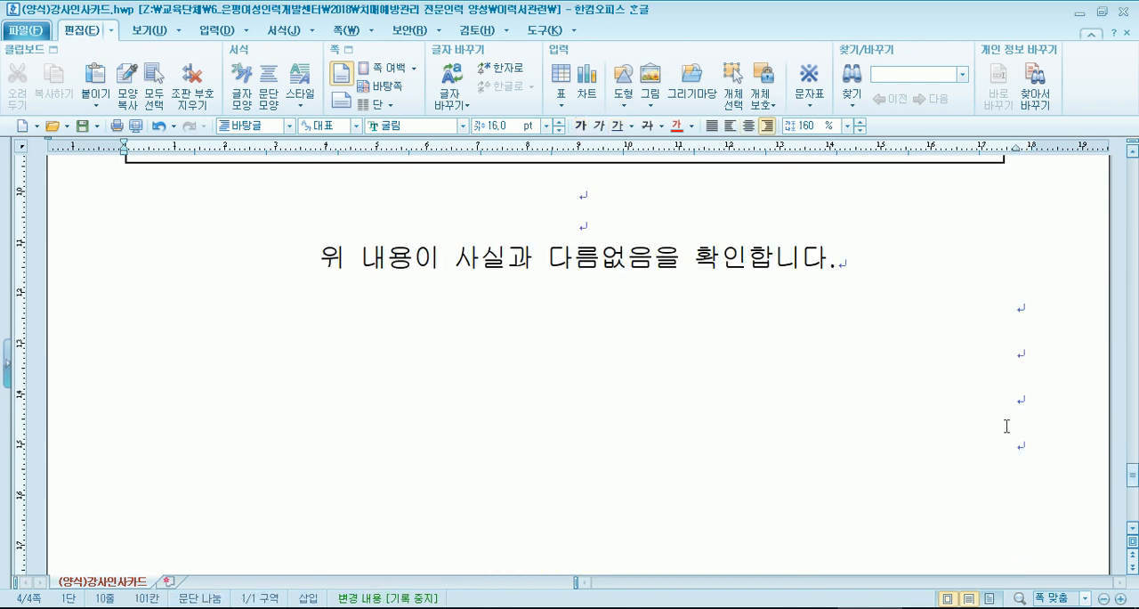
scroll(765, 428, "down", 9)
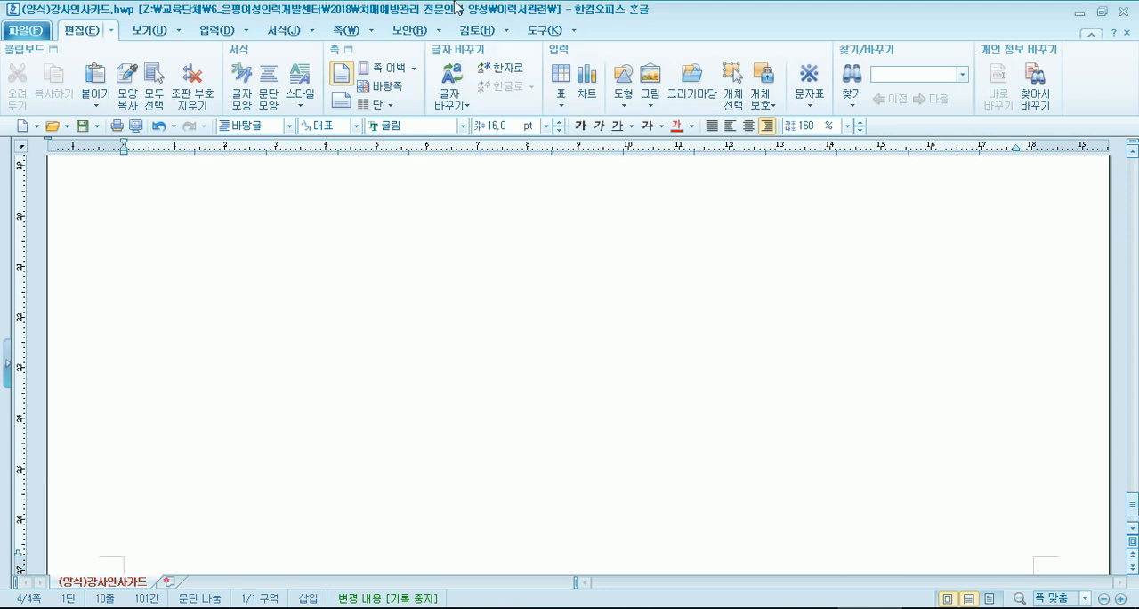
- View the photo files offered for picture insertion in the 가족 folder, and close the dialog without inserting any
left_click(212, 31)
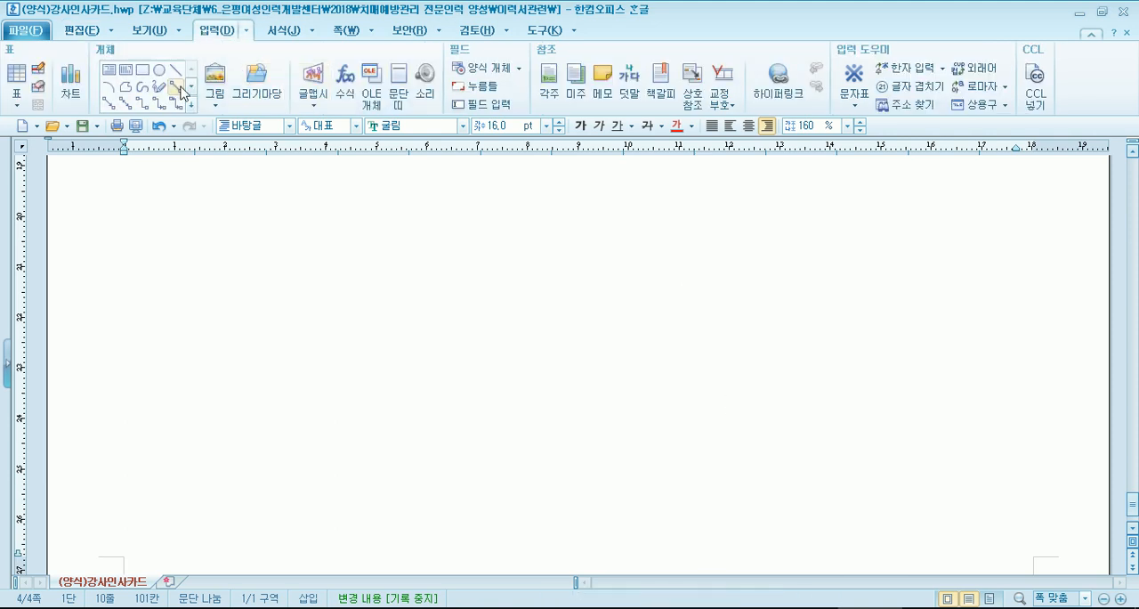
left_click(214, 84)
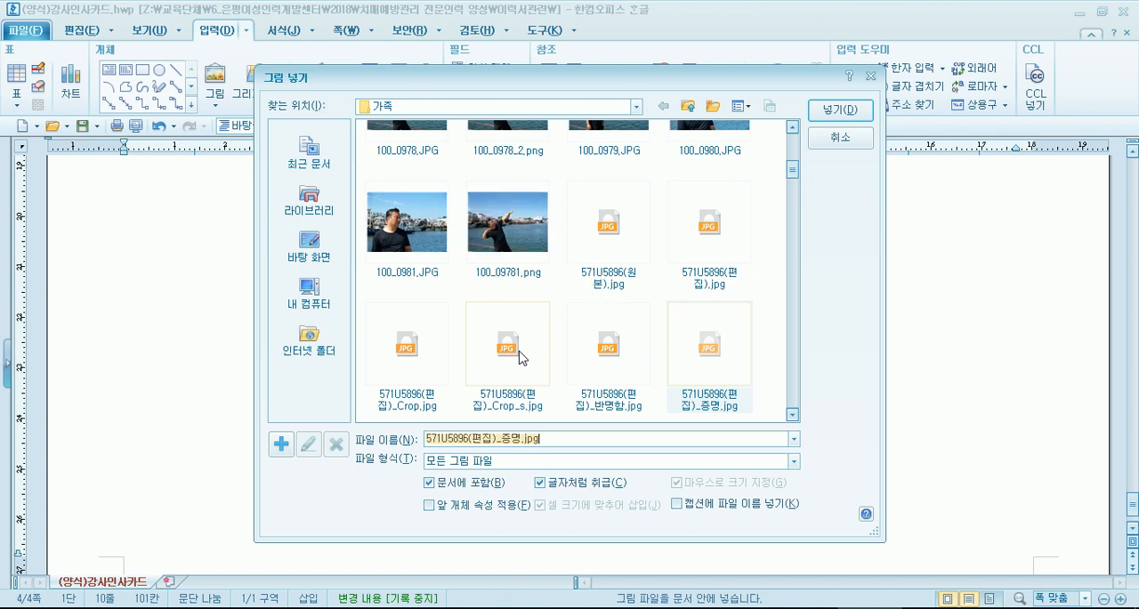
key("Escape")
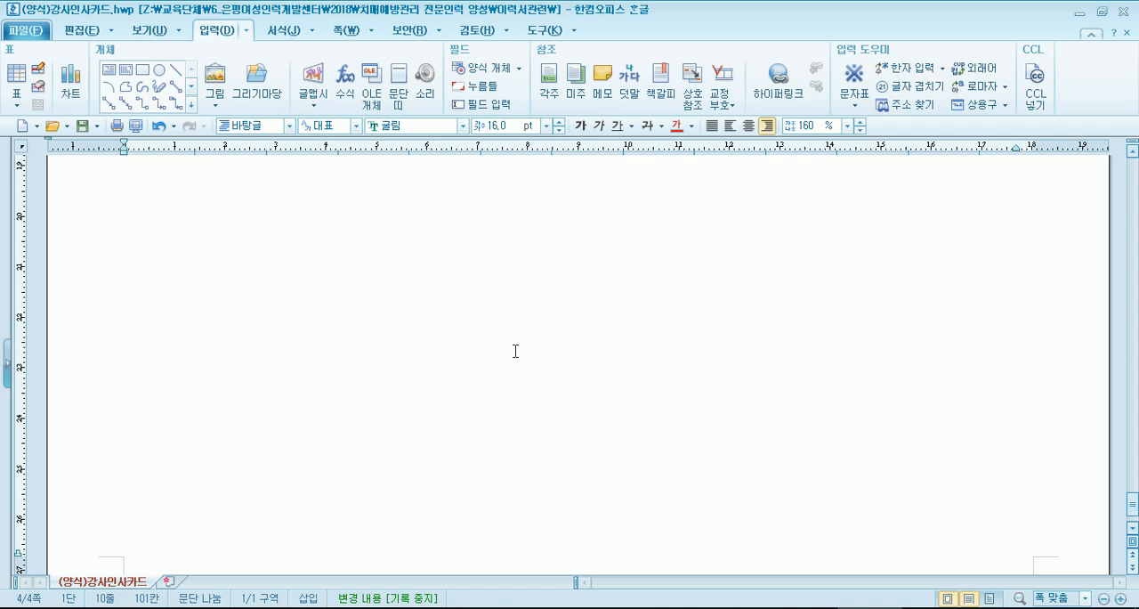
- Place the cursor on the first blank line below the confirmation statement and view the area around it
scroll(516, 351, "up", 3)
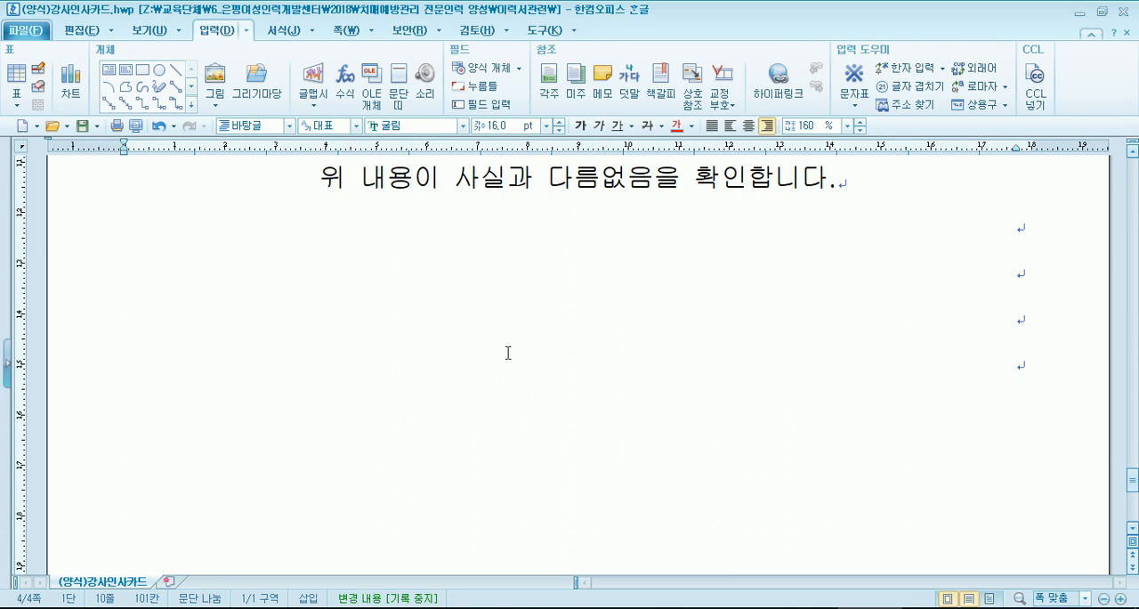
key("Up")
key("Up")
key("Up")
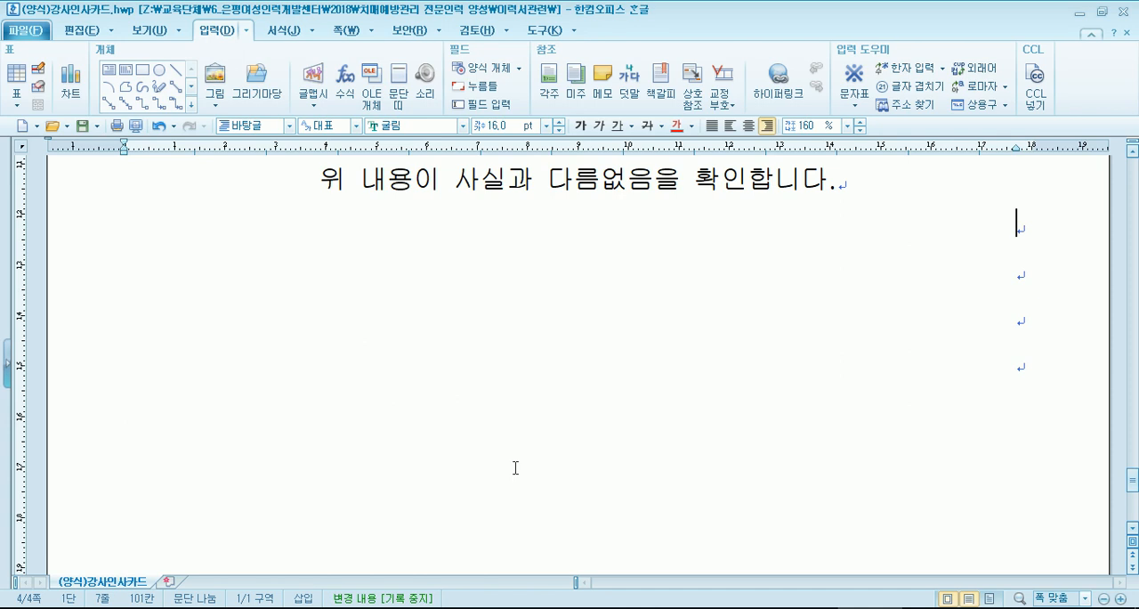
scroll(485, 372, "up", 3)
scroll(484, 372, "up", 2)
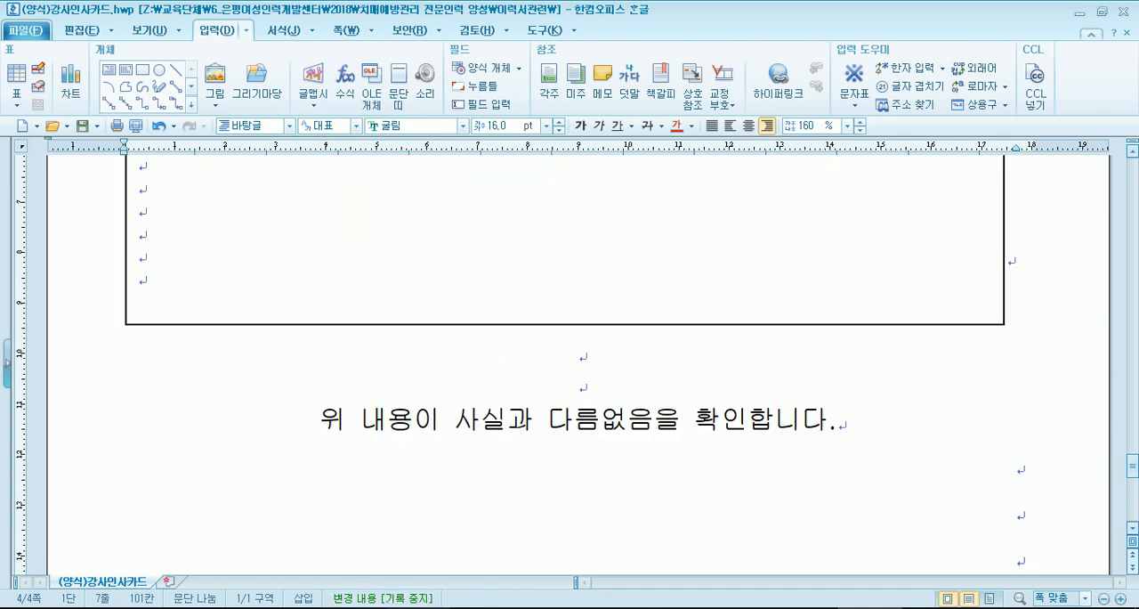
- Switch to File Explorer and open 개인정보동의서.hwp from the 이력서관련 folder
right_click(389, 607)
left_click(392, 589)
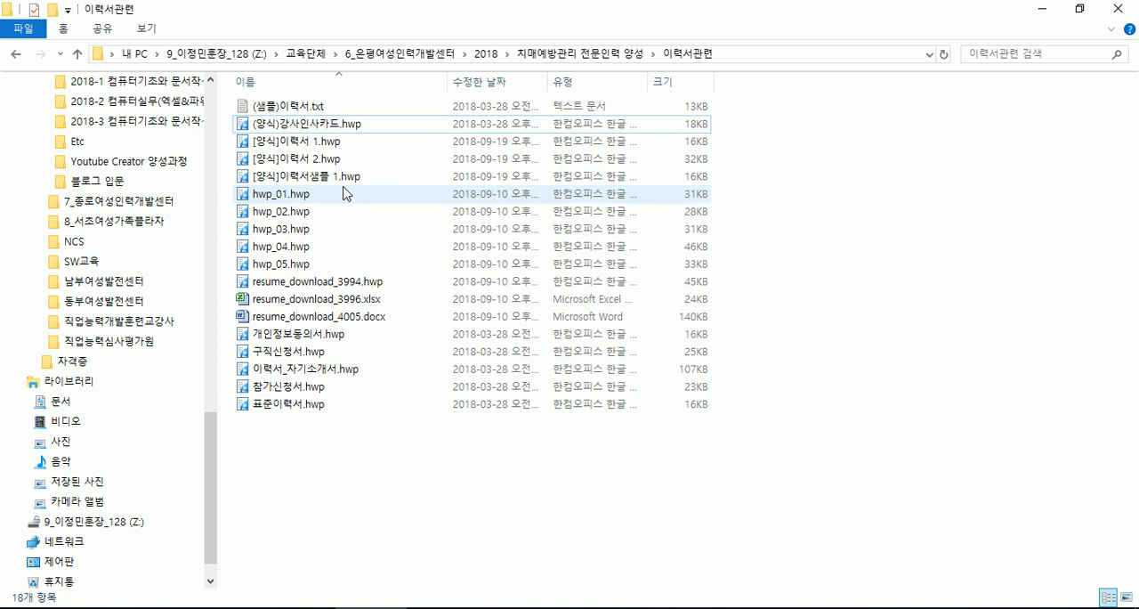
left_click(302, 176)
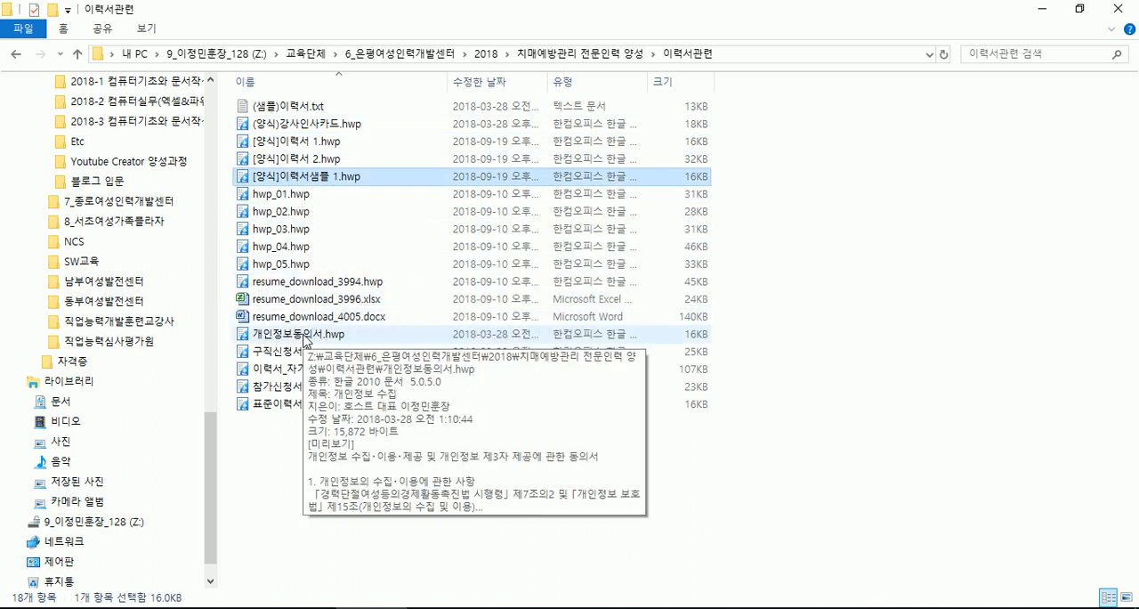
left_click(306, 336)
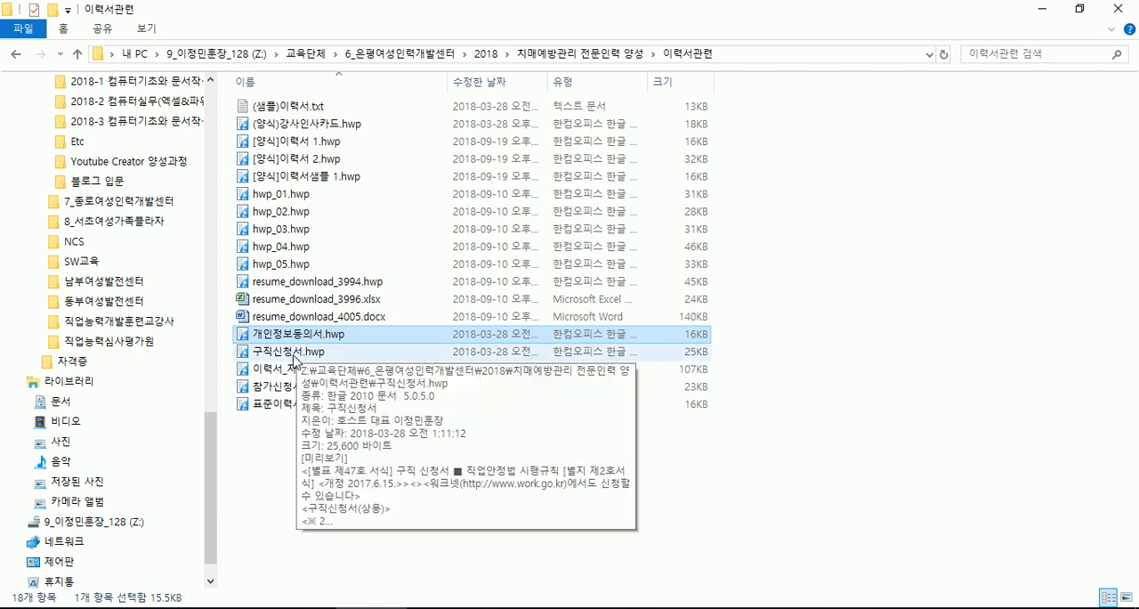
left_click(295, 353)
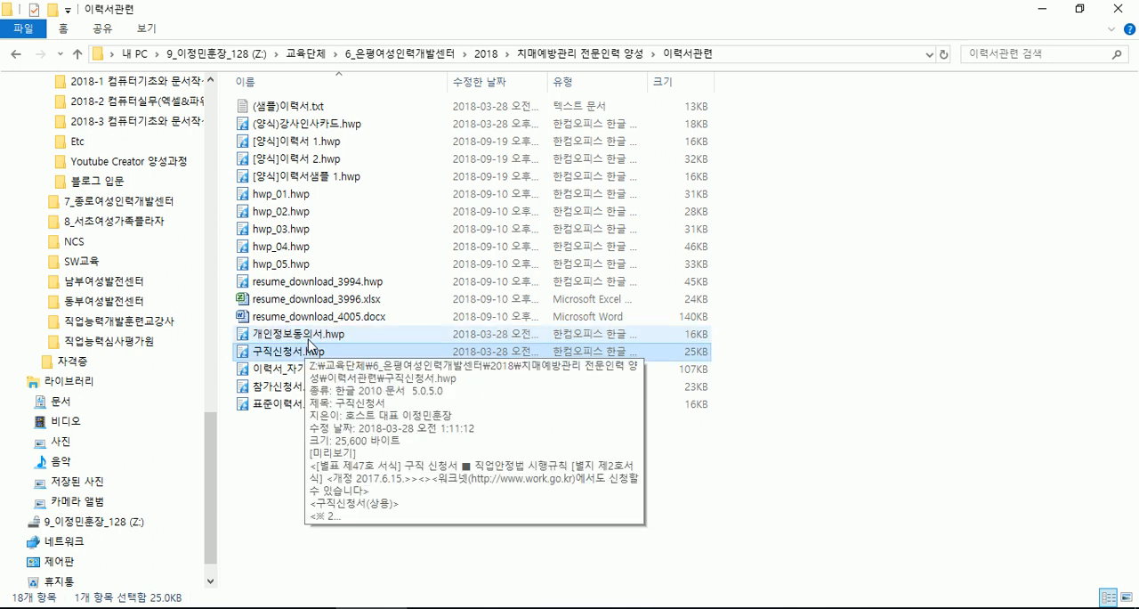
double_click(310, 335)
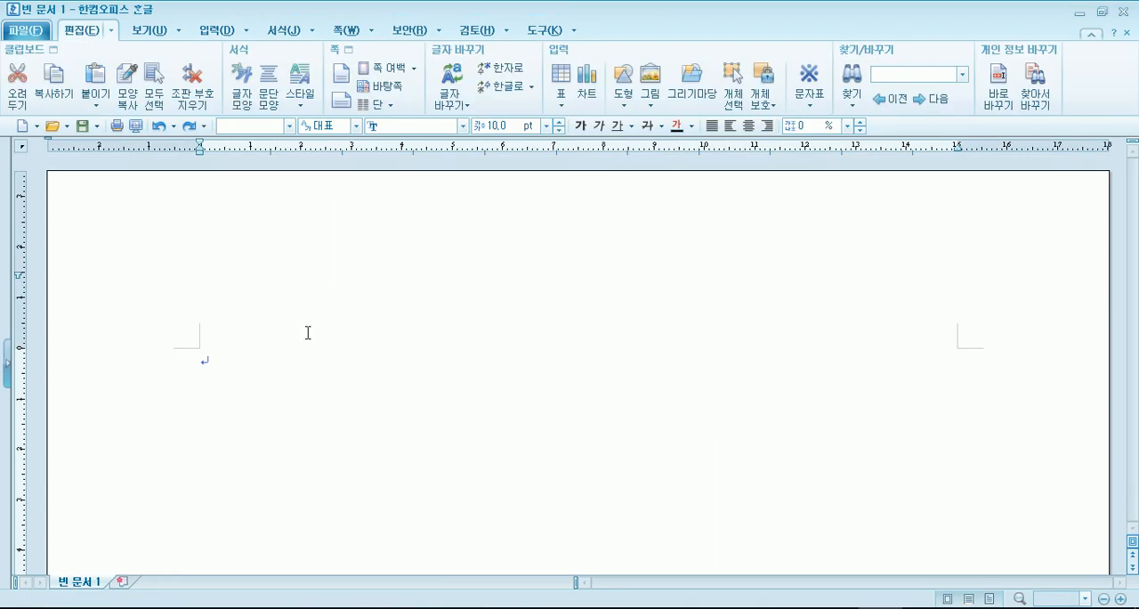
- Examine the 개인정보동의서 form's collection and third-party provision clauses, the handwritten signature table, and the date and recipient lines
left_click(570, 336)
scroll(347, 358, "down", 3)
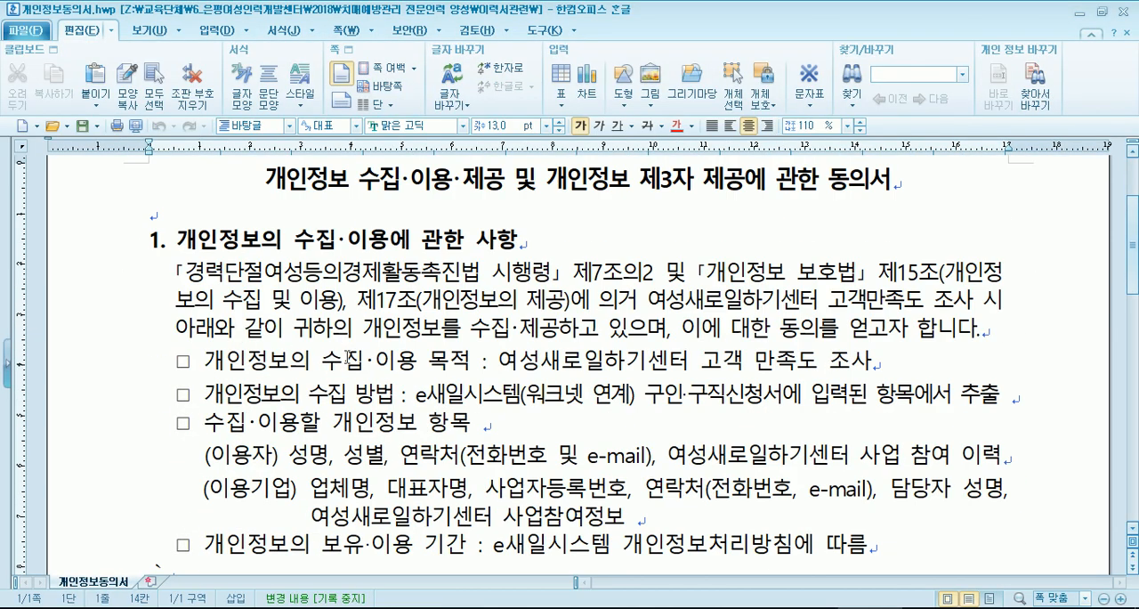
scroll(347, 358, "down", 3)
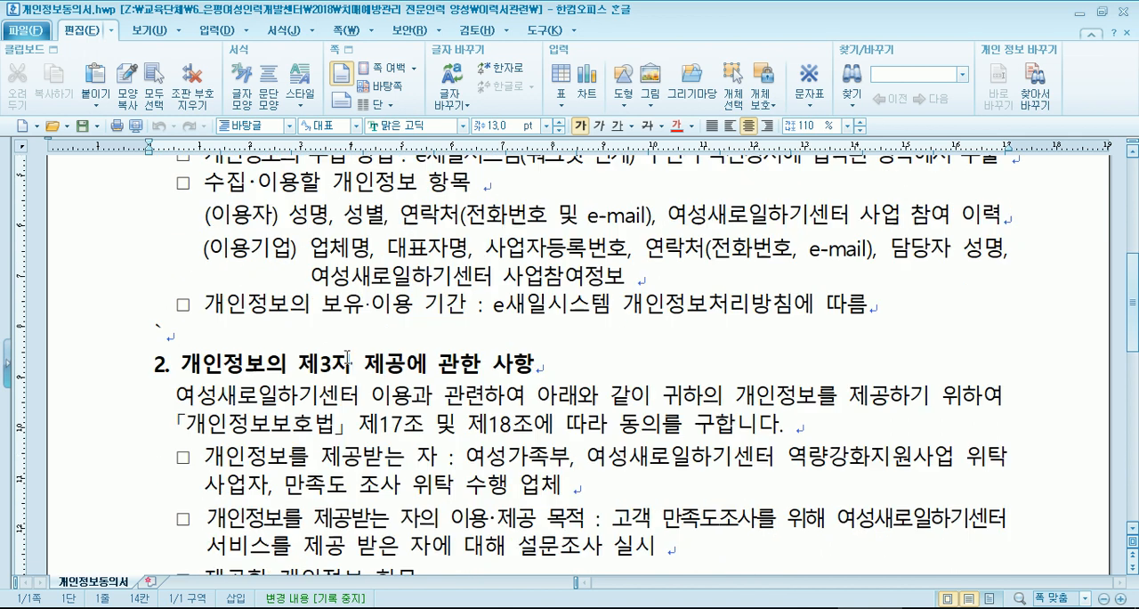
scroll(347, 357, "down", 8)
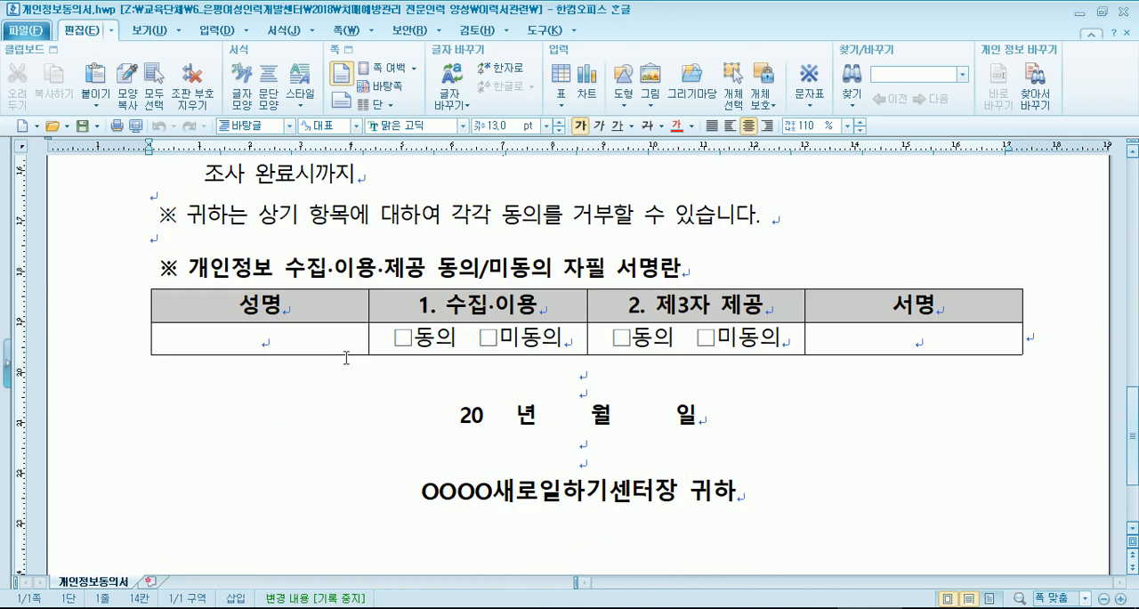
scroll(347, 357, "down", 3)
scroll(347, 357, "up", 8)
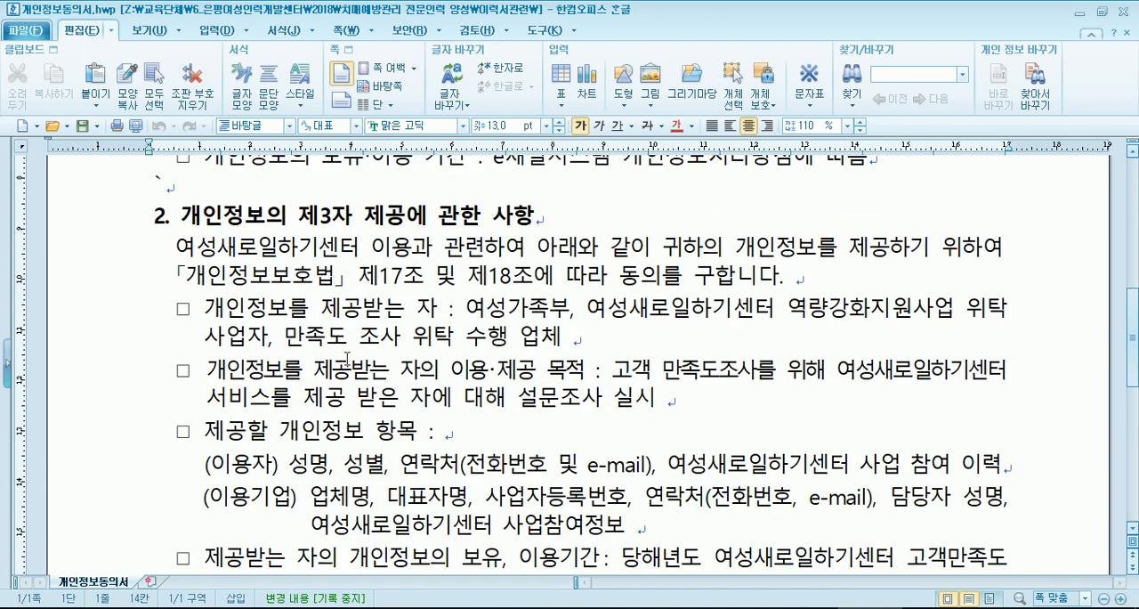
scroll(347, 358, "down", 10)
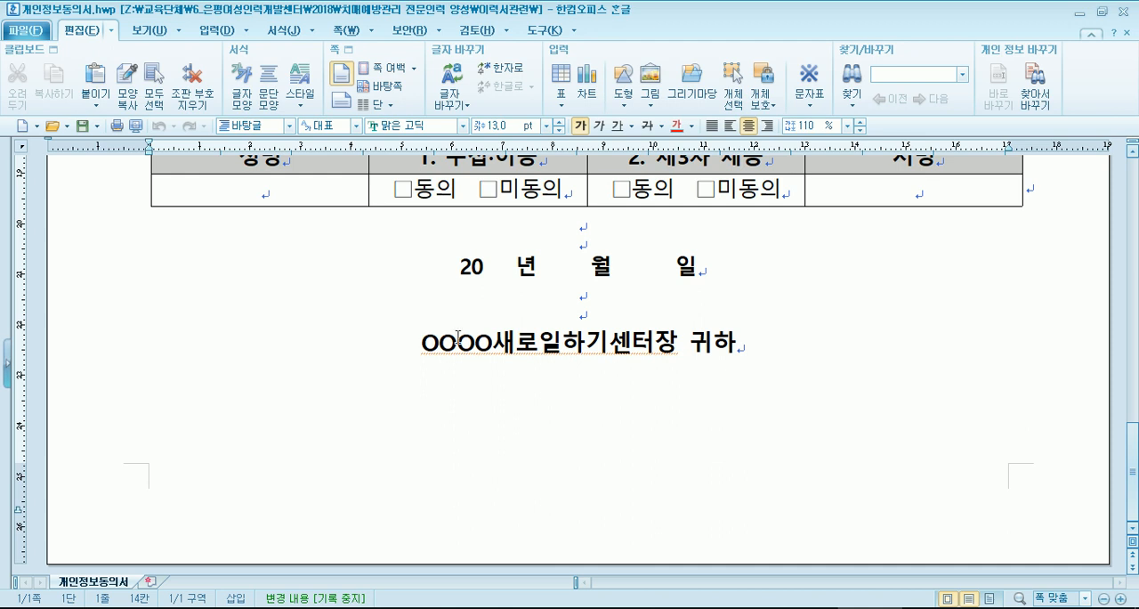
scroll(436, 334, "up", 5)
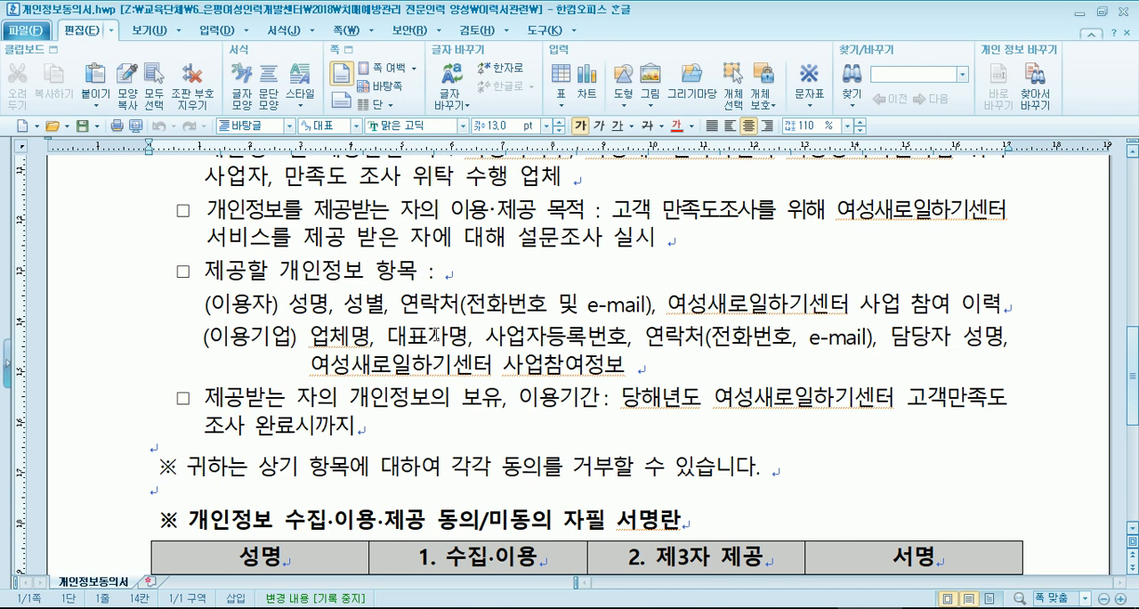
scroll(391, 330, "down", 2)
scroll(391, 365, "down", 4)
scroll(396, 369, "up", 3)
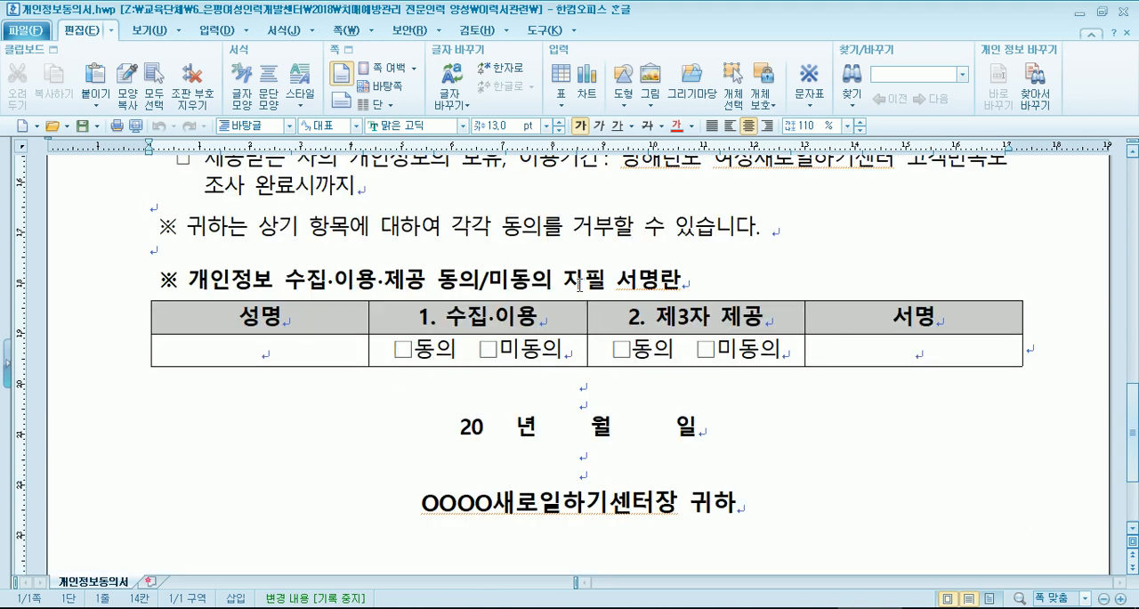
scroll(383, 359, "up", 3)
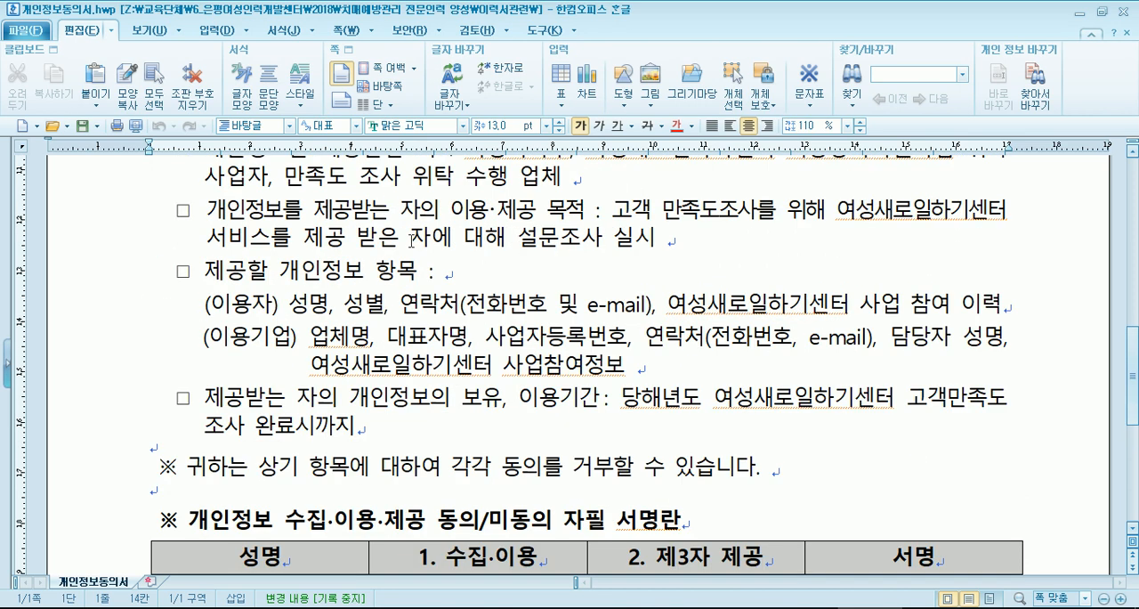
left_click(336, 278)
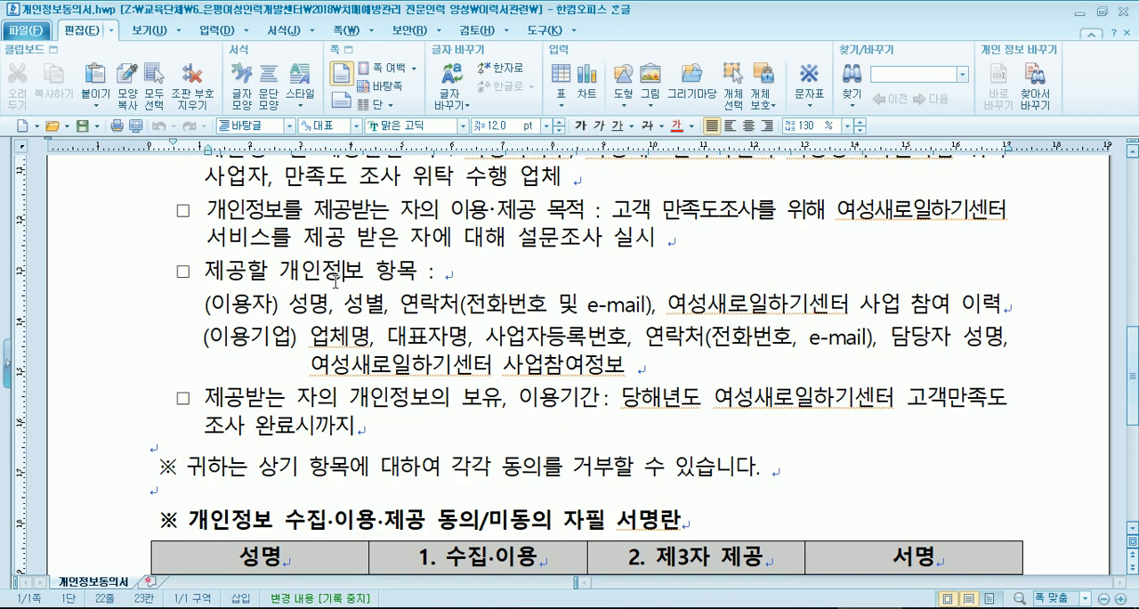
scroll(336, 281, "up", 10)
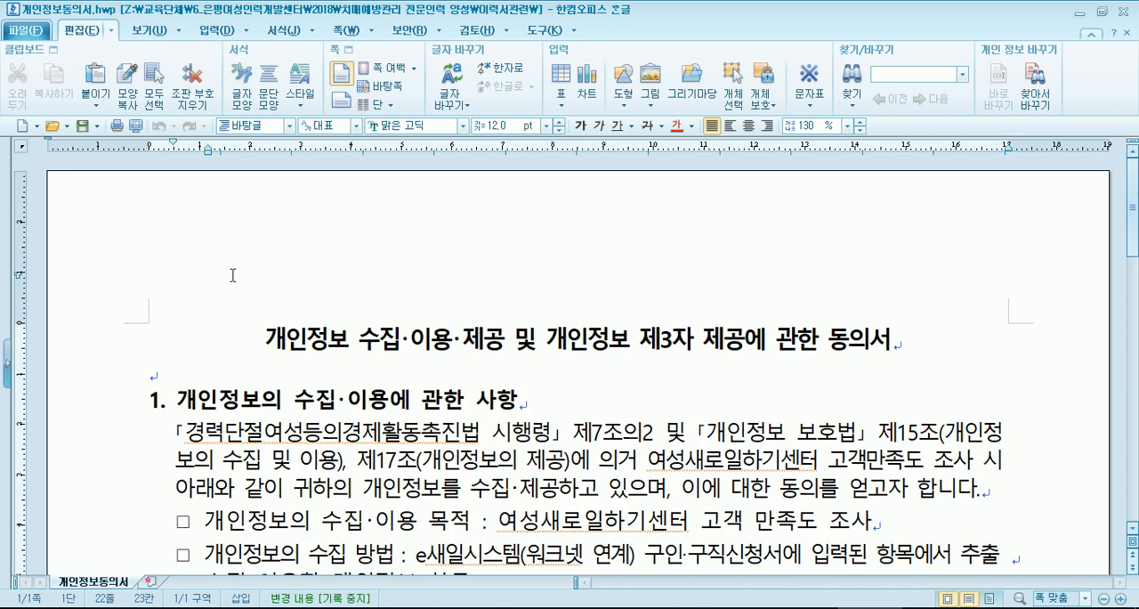
- Examine the consent form's title, the 수집·이용 clause of section 1, and the start of the third-party provision section
left_click_drag(259, 337, 889, 349)
left_click(514, 401)
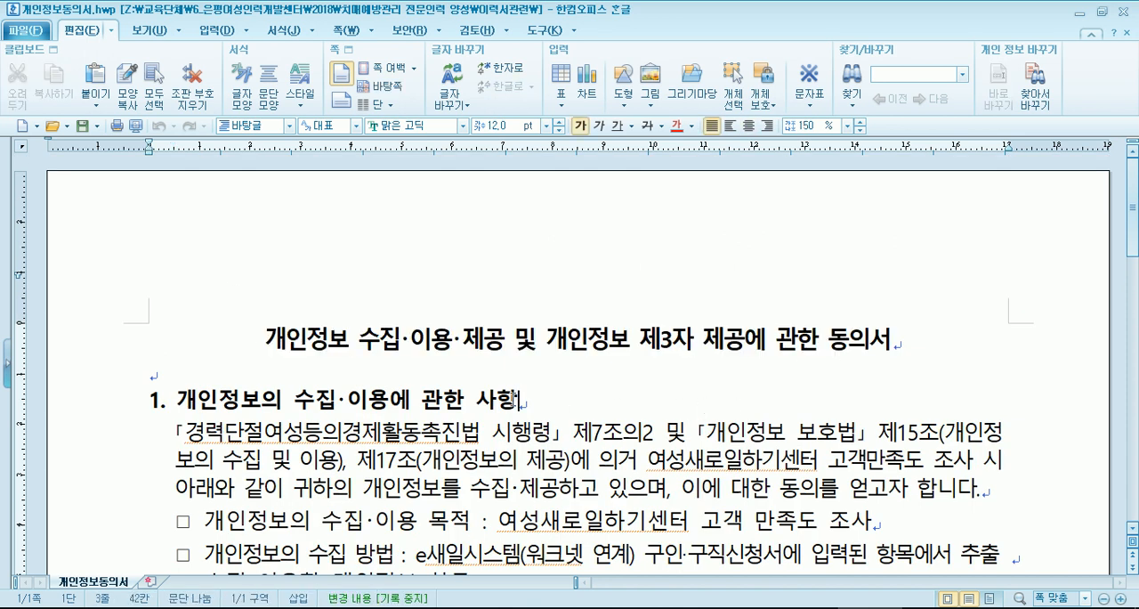
scroll(500, 401, "down", 3)
scroll(500, 401, "up", 1)
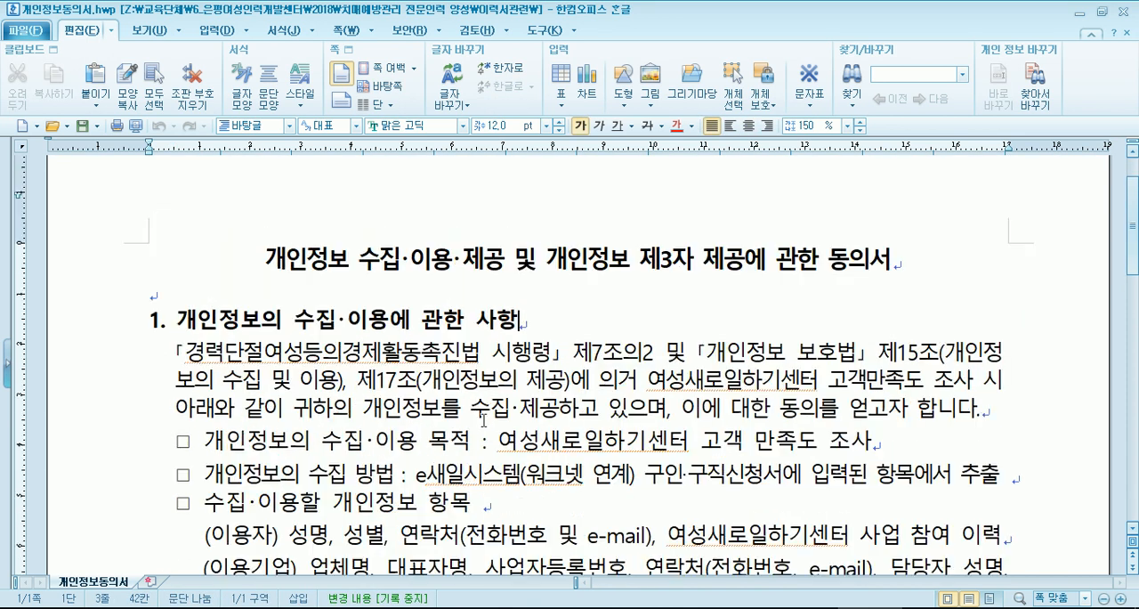
left_click(500, 439)
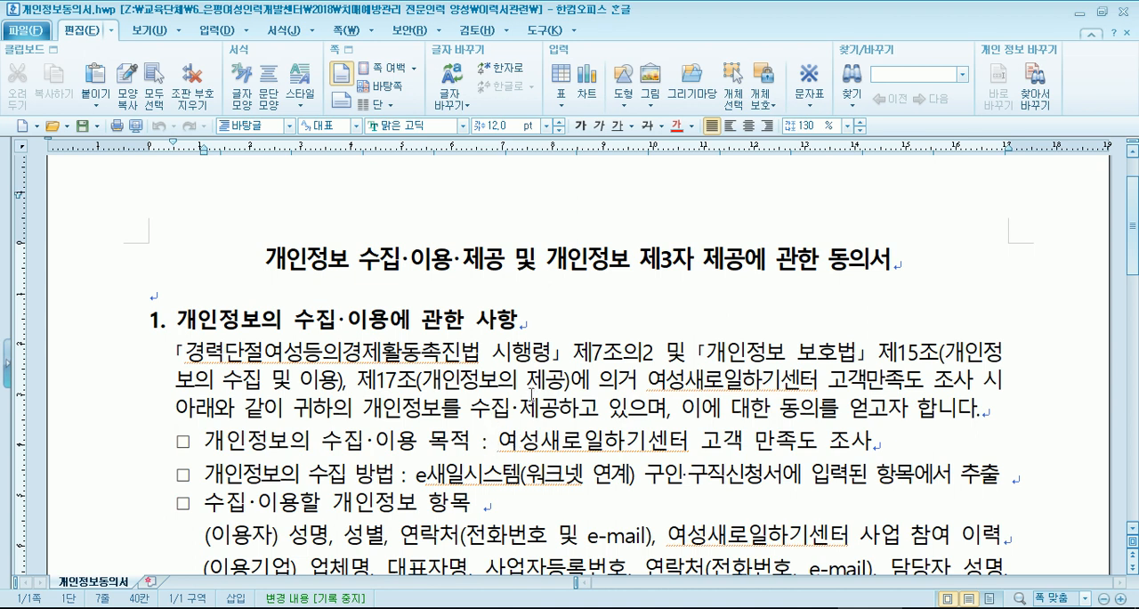
scroll(528, 394, "down", 5)
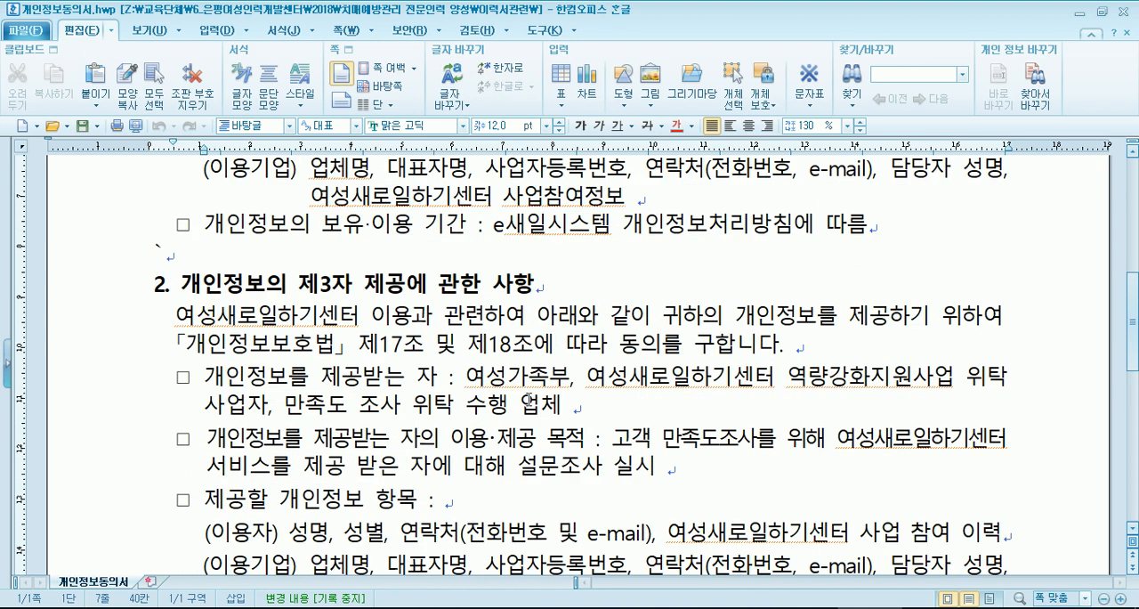
- Remove the stray backtick from the blank line above section 2, 개인정보의 제3자 제공에 관한 사항
left_click(539, 283)
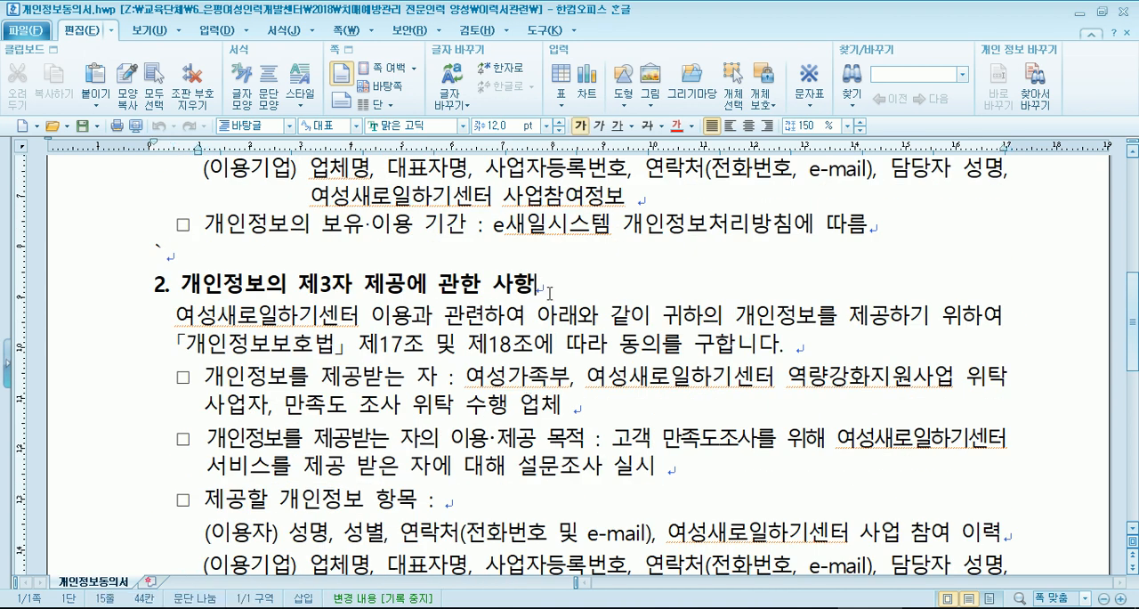
left_click(152, 251)
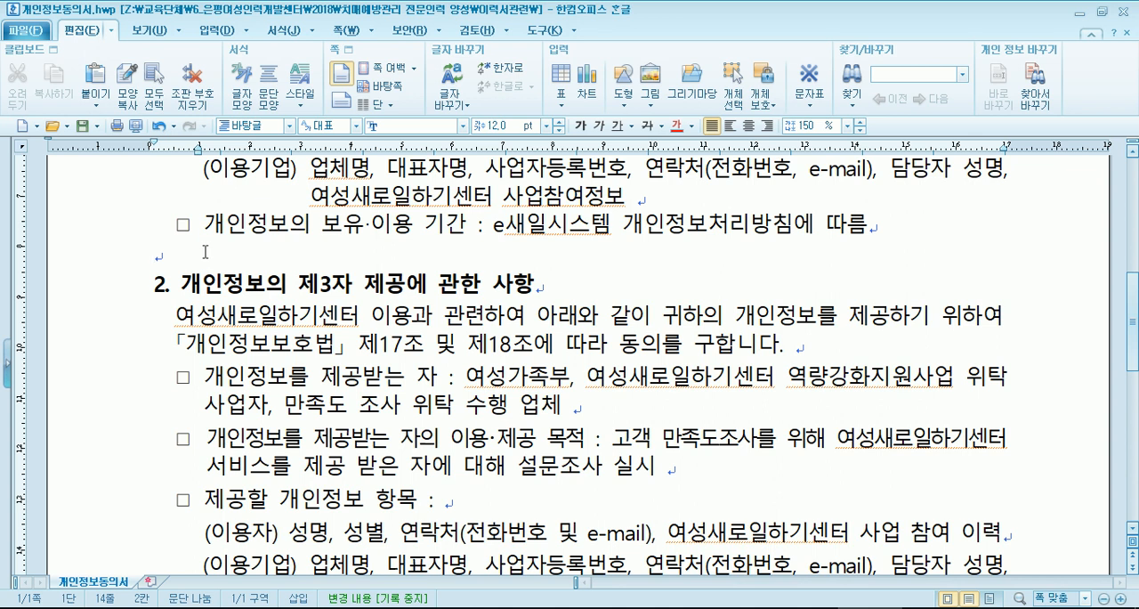
- Enter the applicant's full name in both the 성명 and 서명 cells of the handwritten signature table
scroll(203, 258, "down", 5)
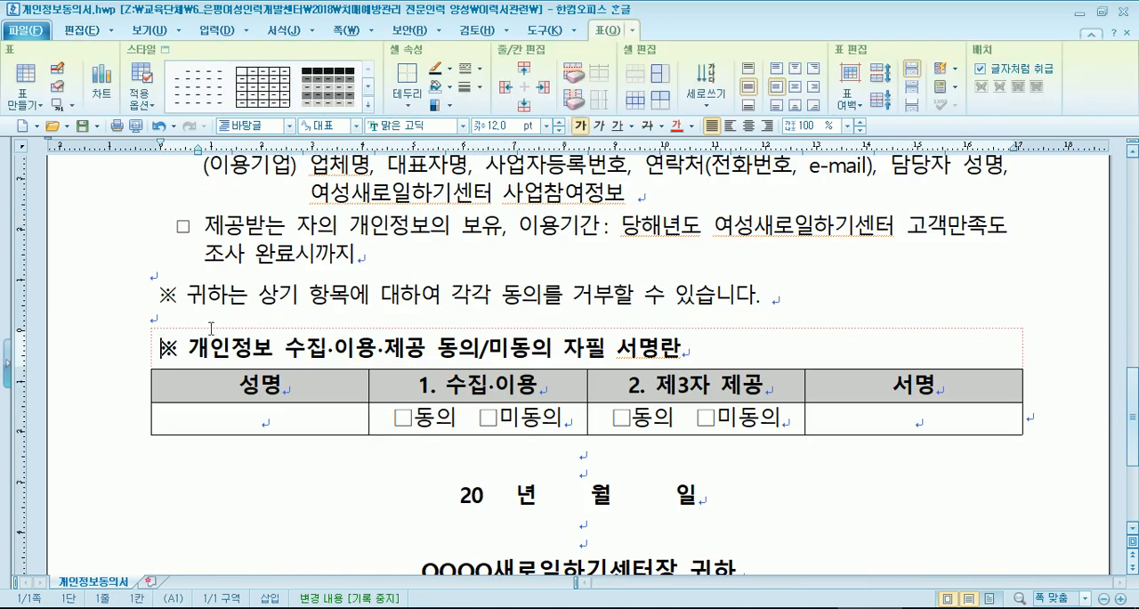
left_click(175, 300)
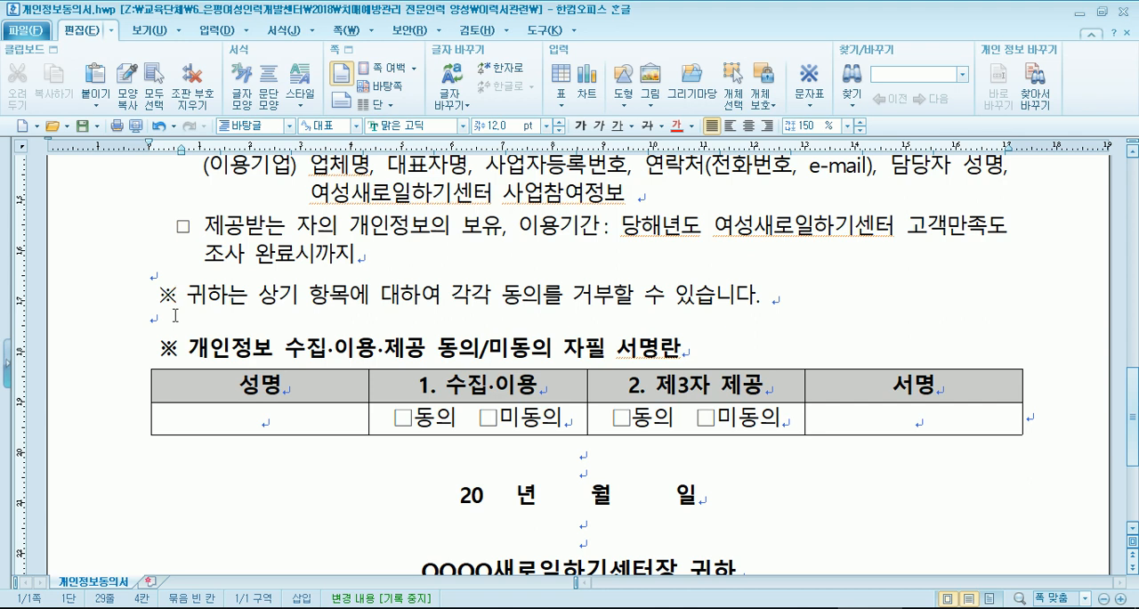
left_click(176, 277)
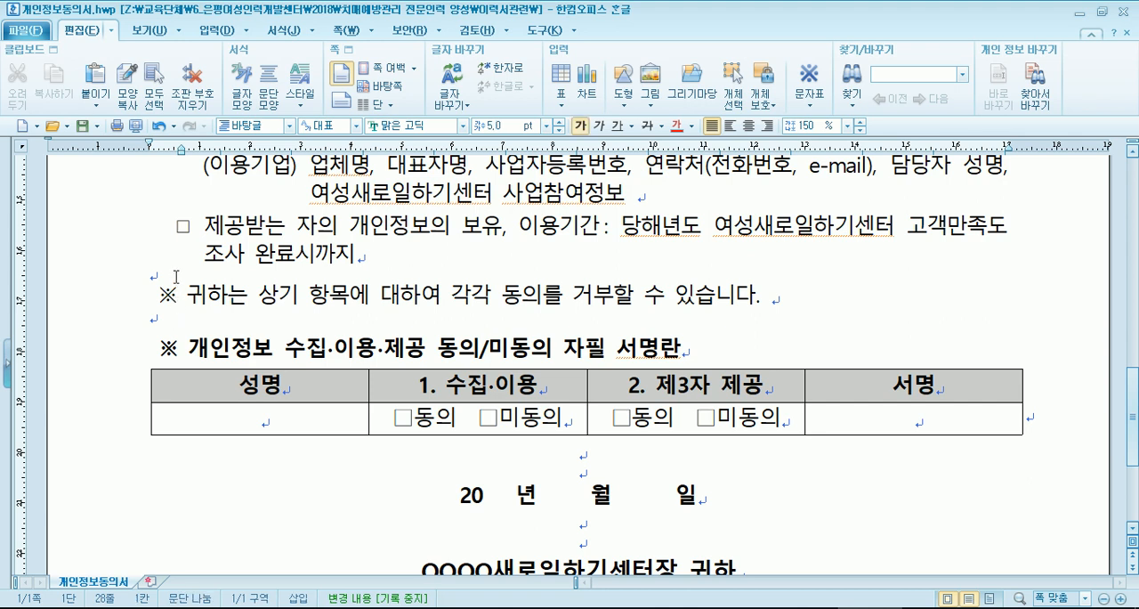
left_click(256, 428)
scroll(379, 370, "down", 1)
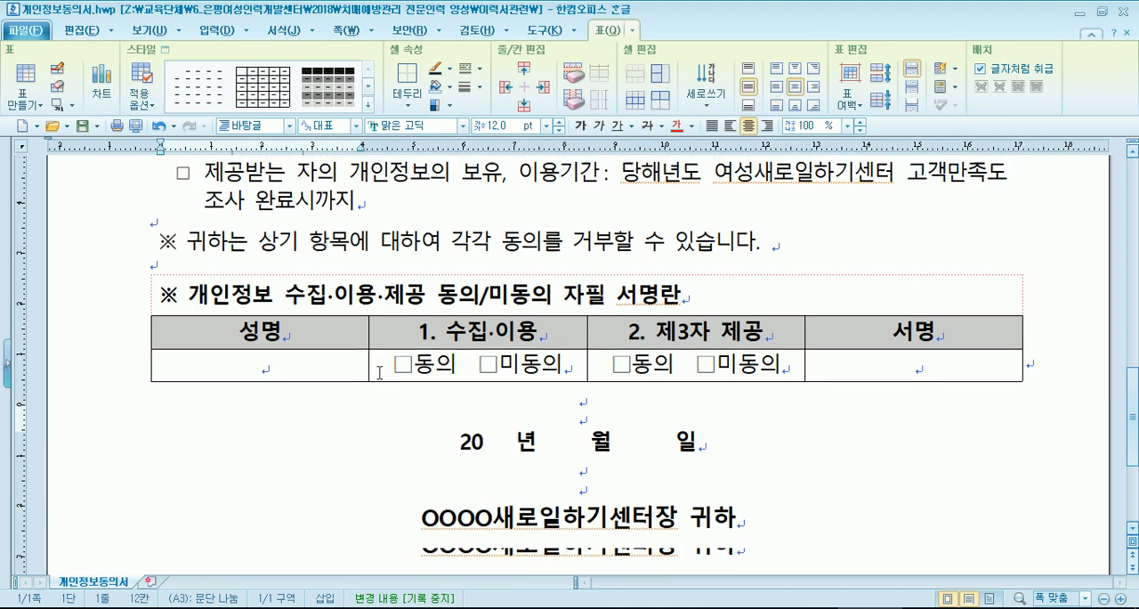
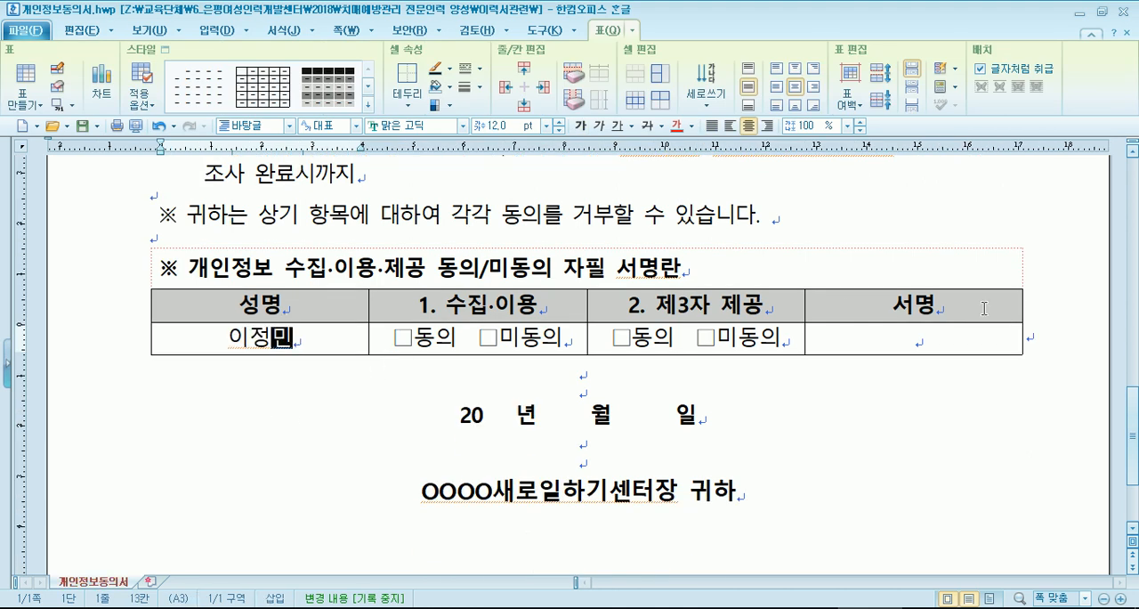
left_click(935, 345)
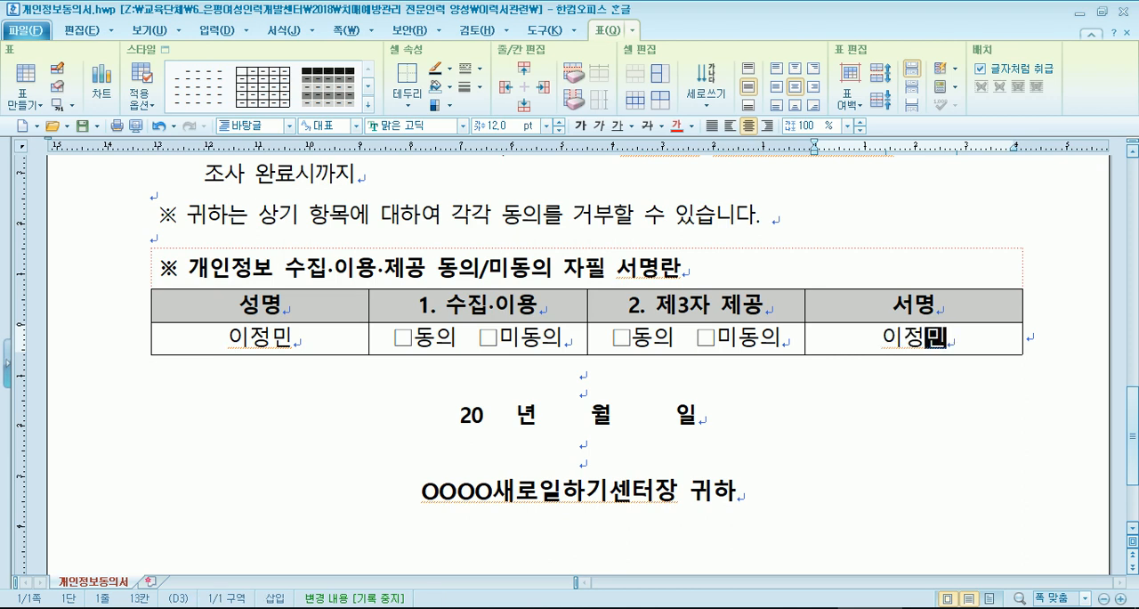
- Try to delete the □미동의 option from the 수집·이용 cell, and undo the deletion
left_click(415, 344)
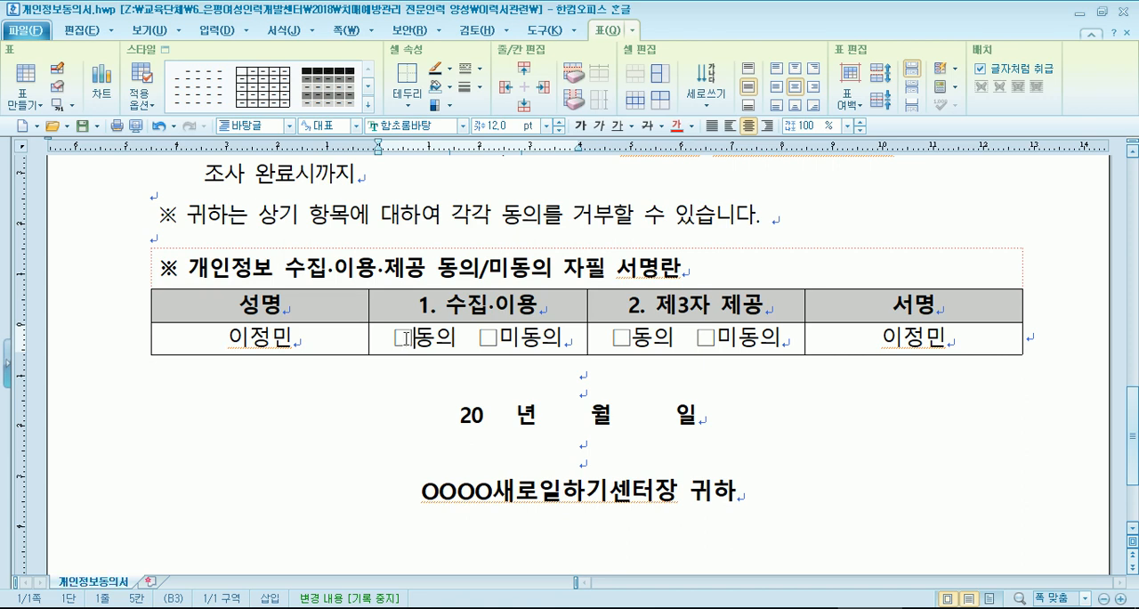
left_click_drag(468, 337, 578, 338)
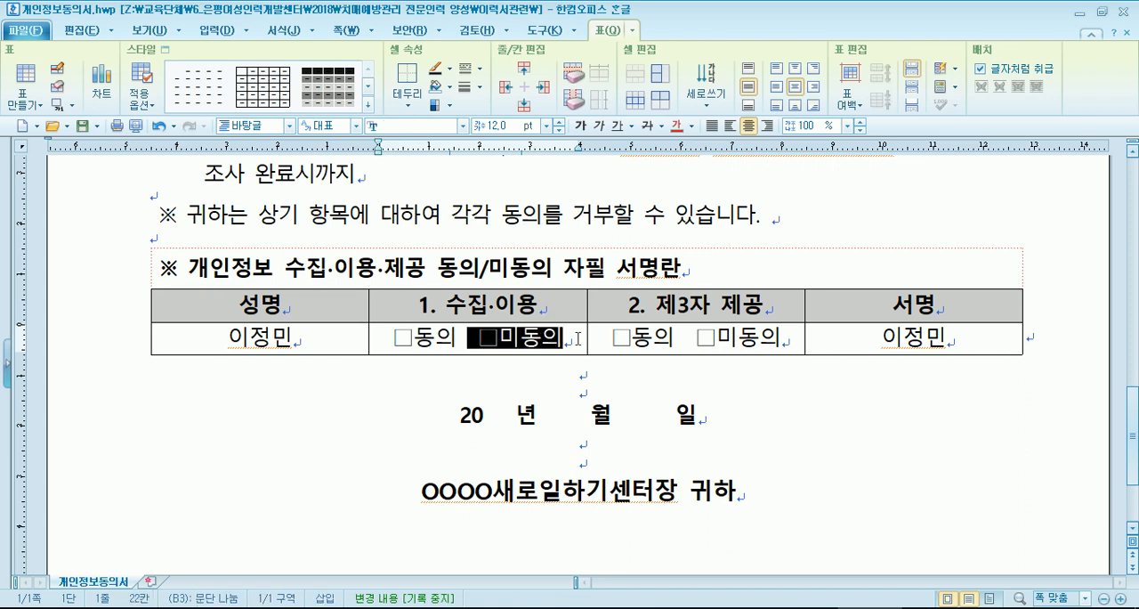
key("Delete")
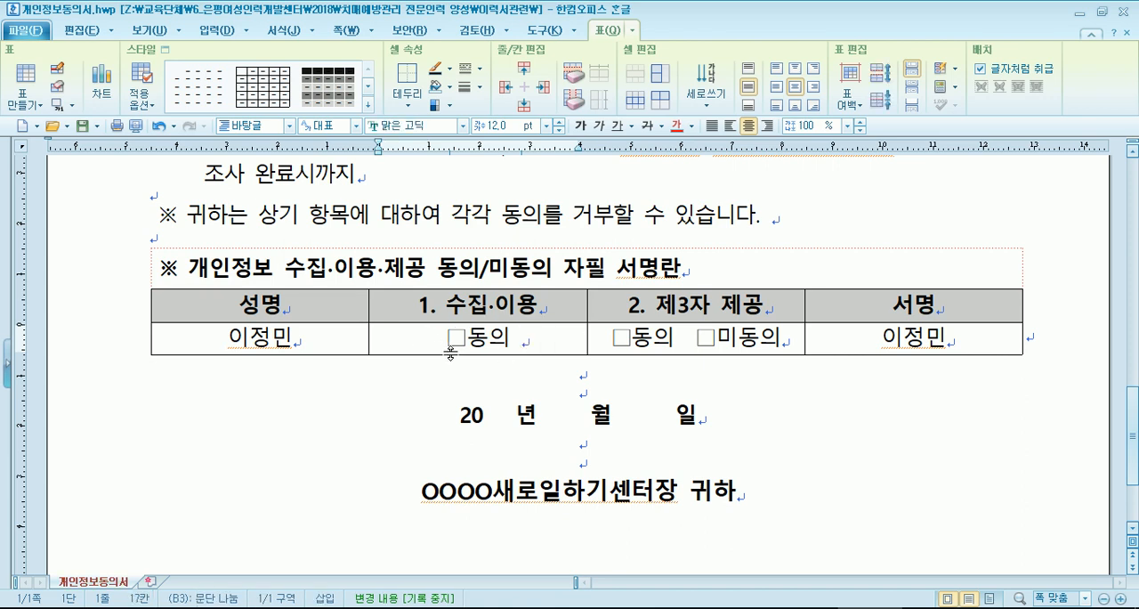
key("ctrl+z")
- Remove the empty box before 동의 in the 수집·이용 cell, trying a plain V in its place
left_click(427, 340)
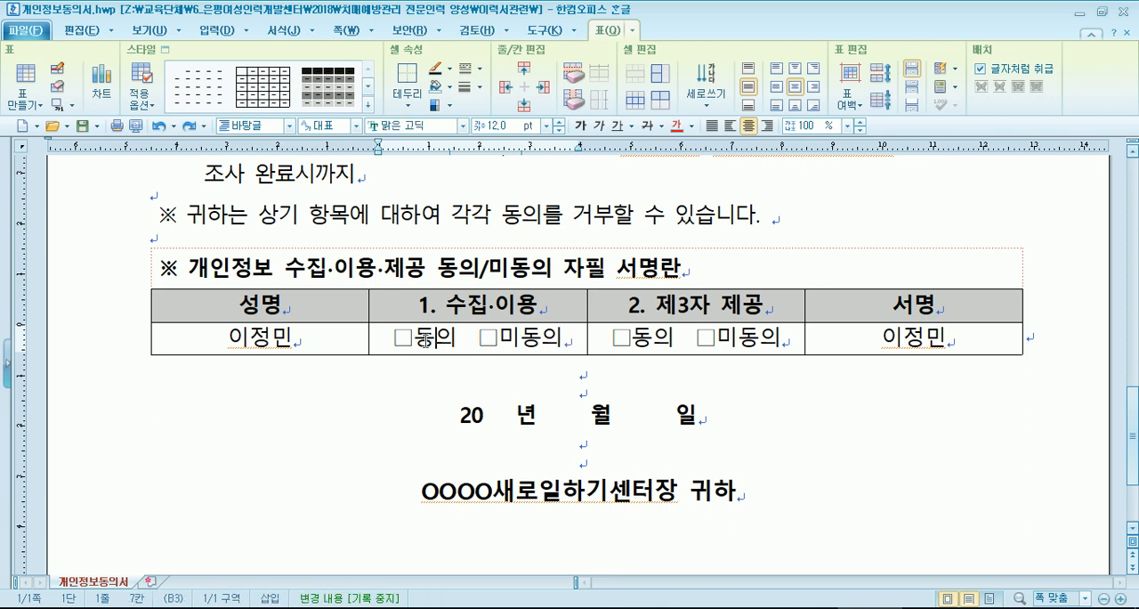
left_click(396, 340)
left_click(420, 336)
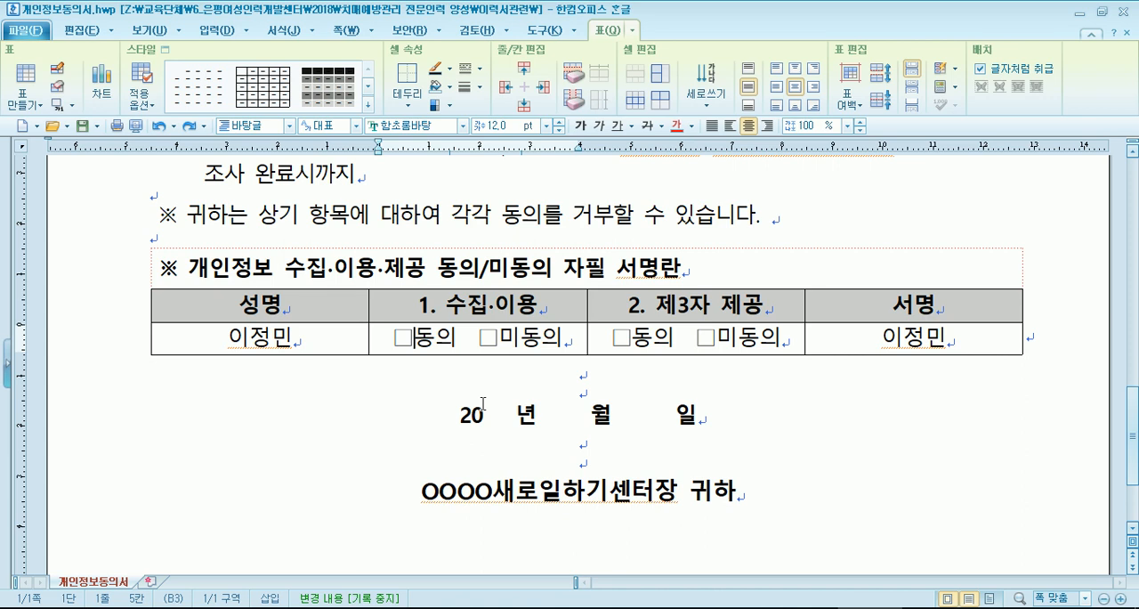
key("BackSpace")
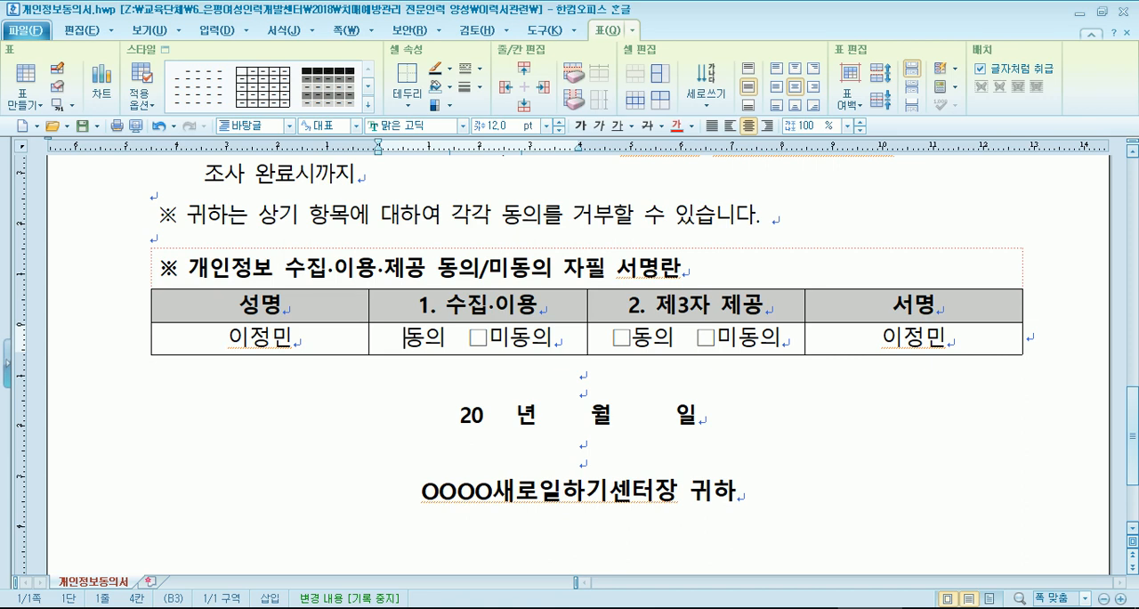
type("V")
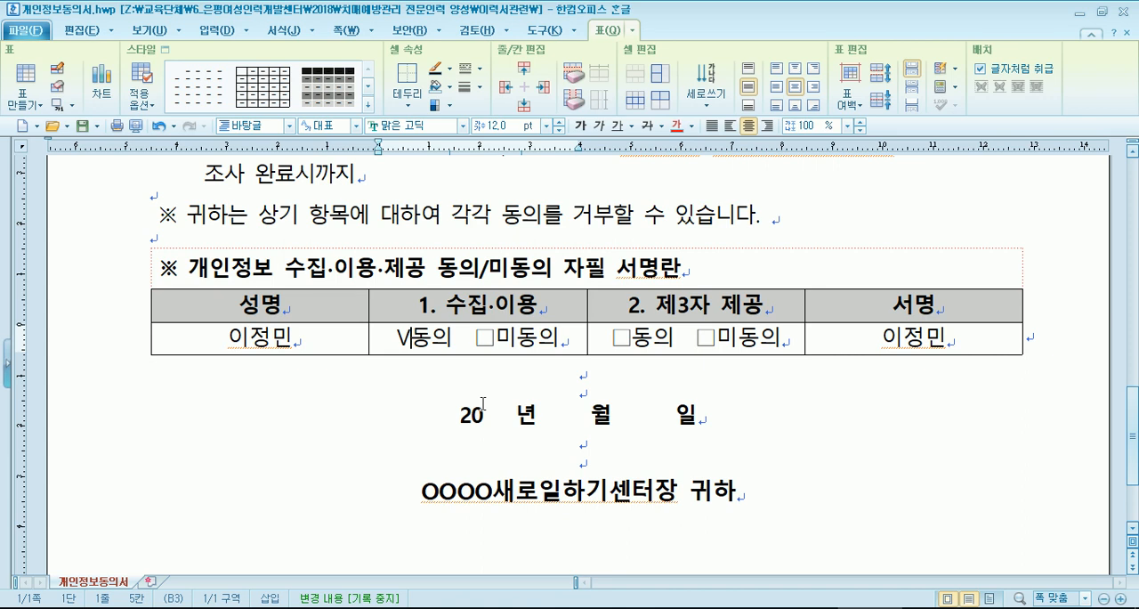
key("BackSpace")
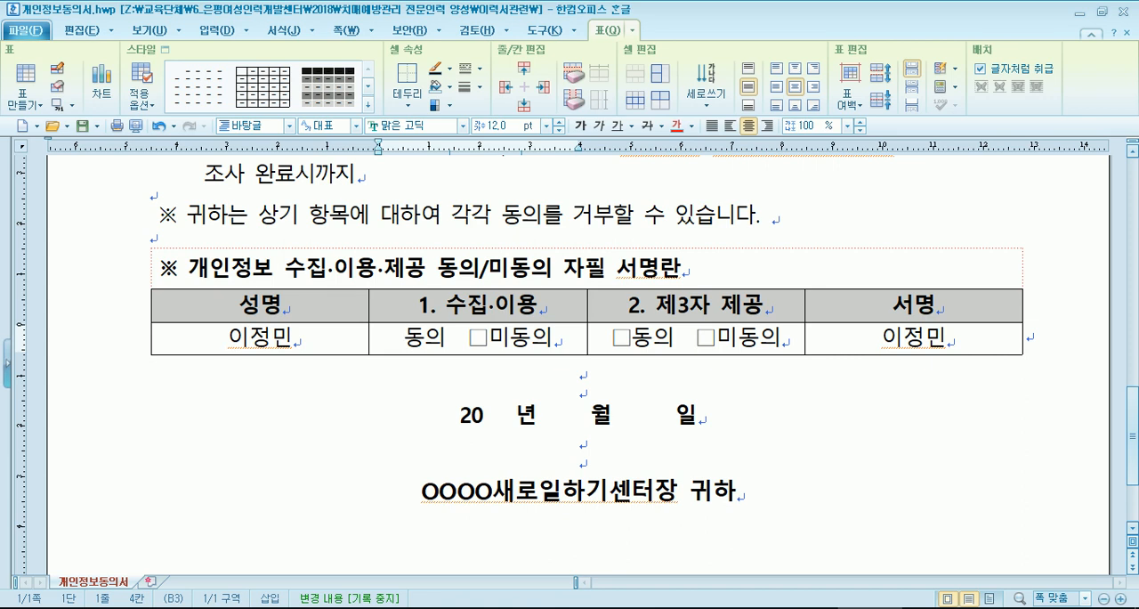
- Set up a character overlap (글자 겹치기) of the letter V with the square shape for the 수집·이용 cell
left_click(206, 31)
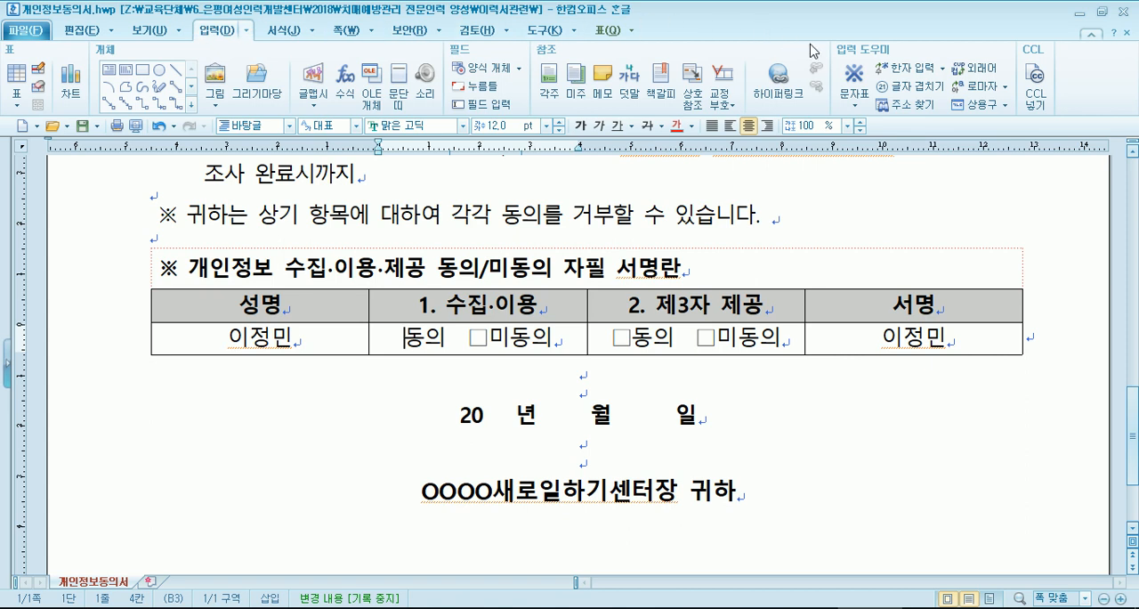
left_click(914, 93)
left_click_drag(663, 136, 770, 135)
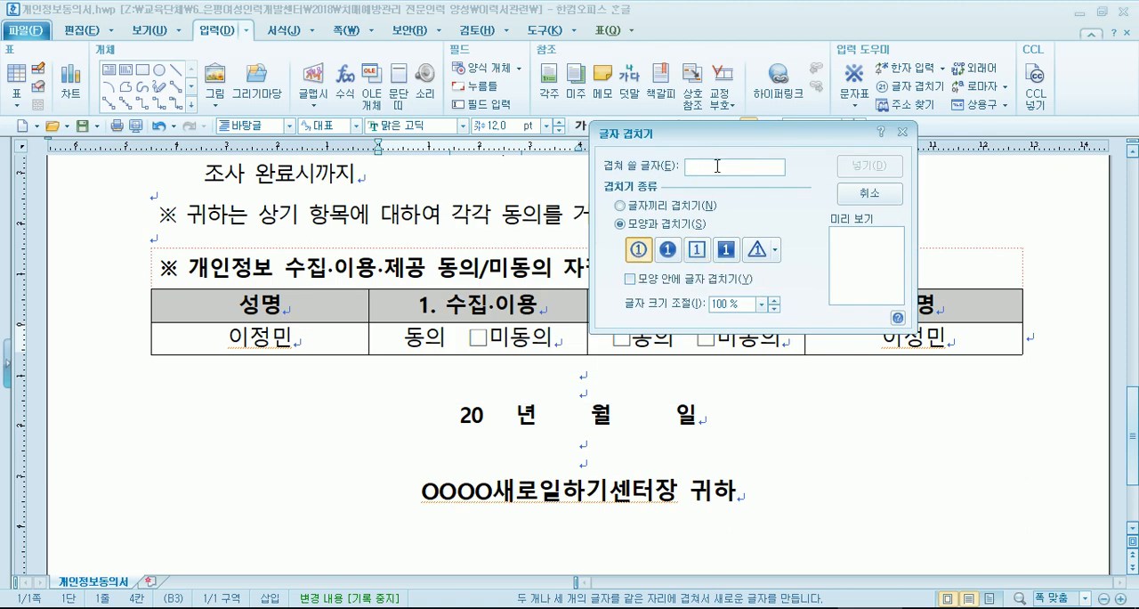
type("V")
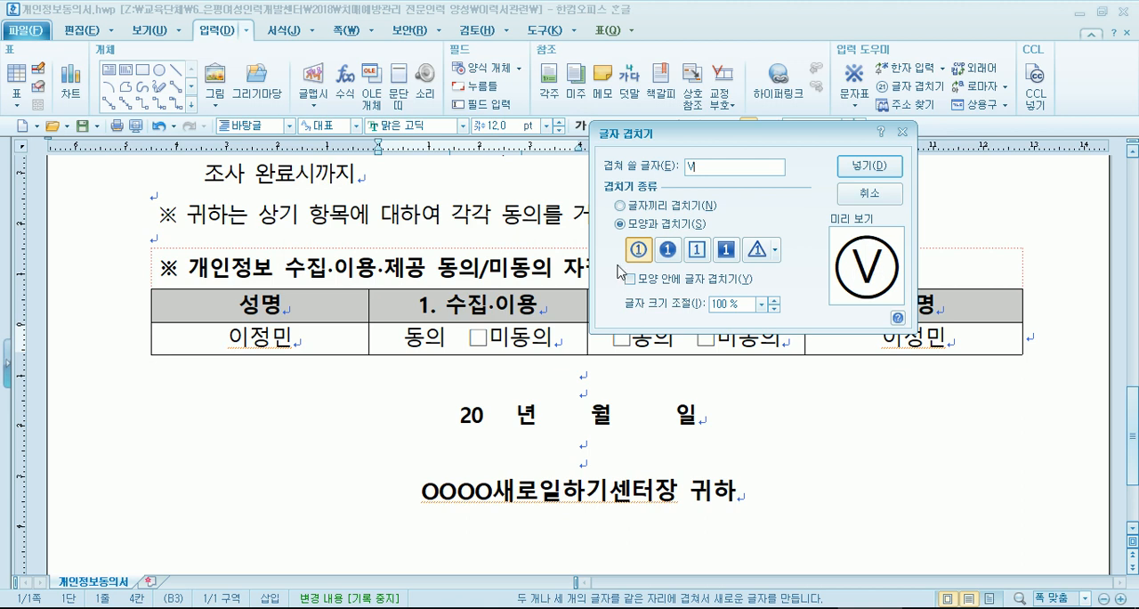
left_click(706, 257)
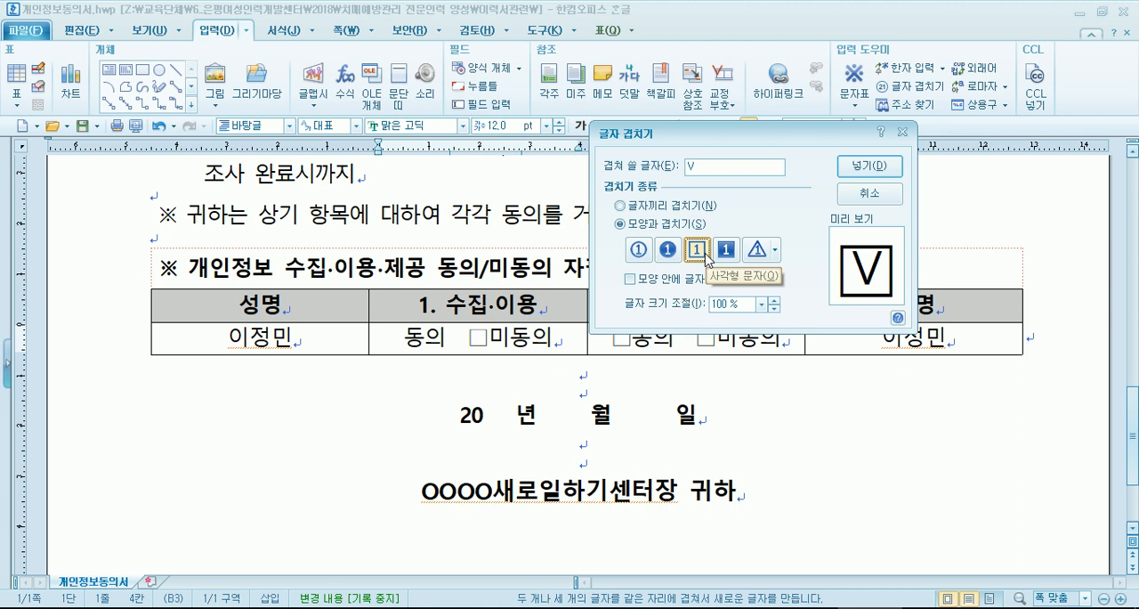
left_click(638, 250)
left_click(696, 256)
left_click(700, 254)
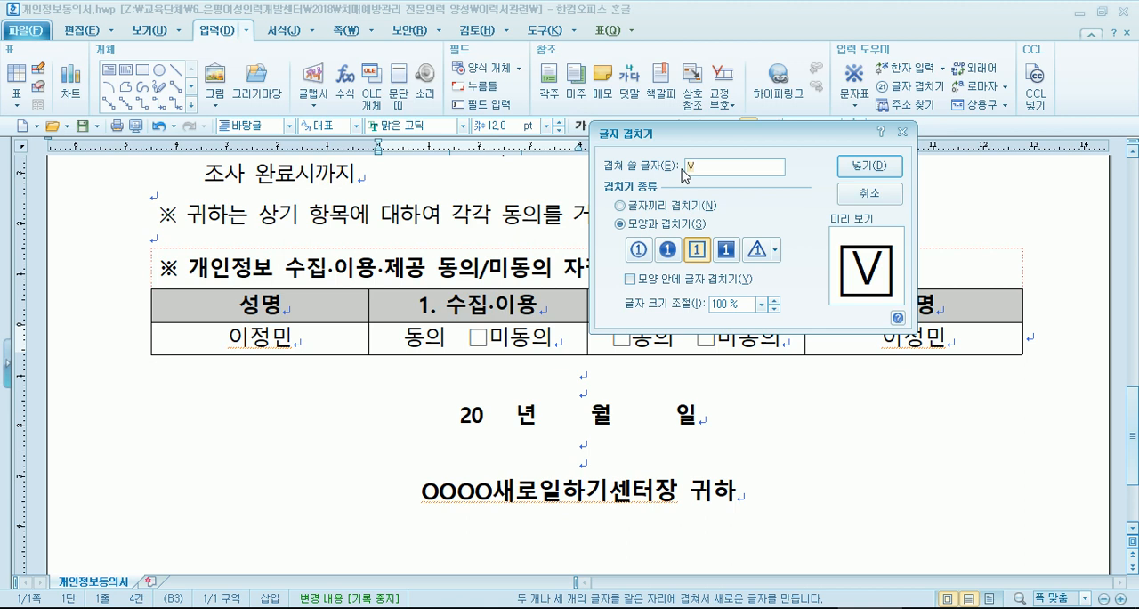
- Change the overlapped letter to lowercase v and insert the boxed character before 동의 in the 수집·이용 cell
type("v")
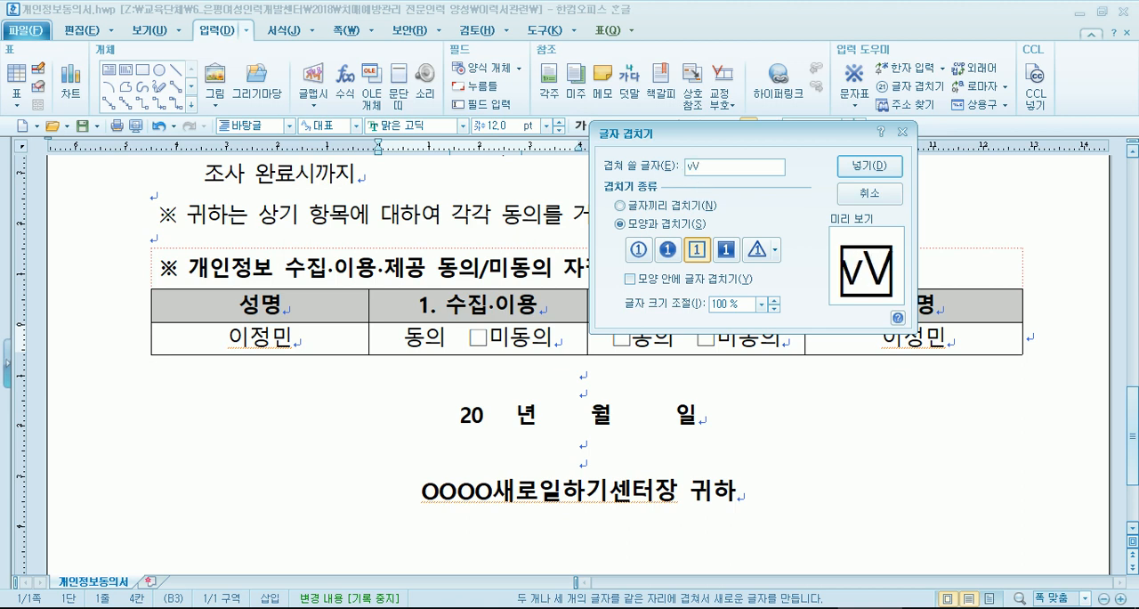
key("BackSpace")
key("Delete")
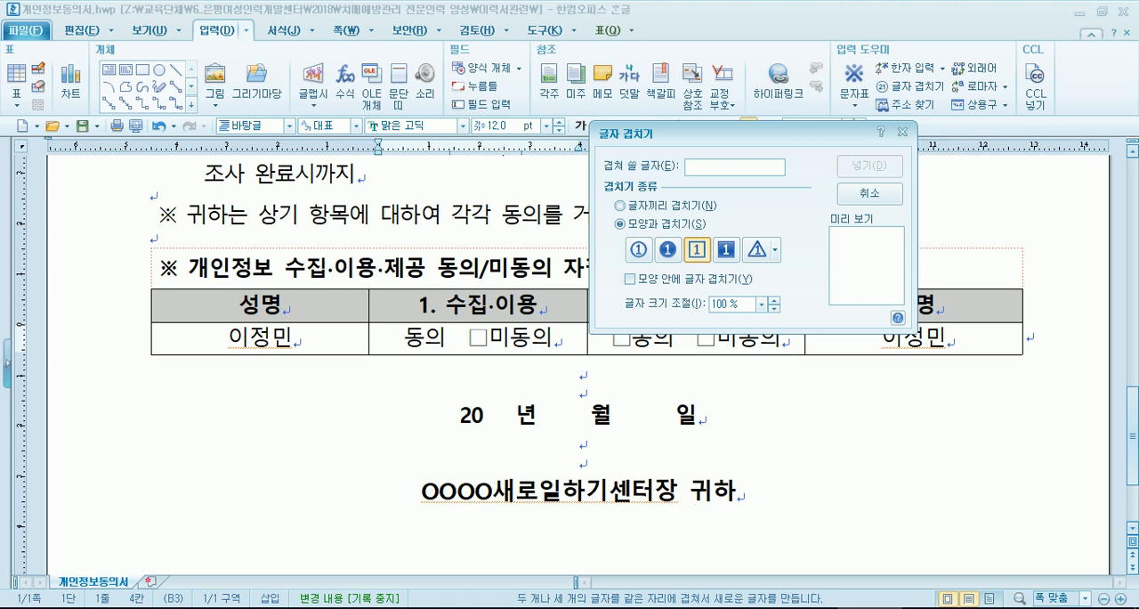
type("V")
key("BackSpace")
type("v")
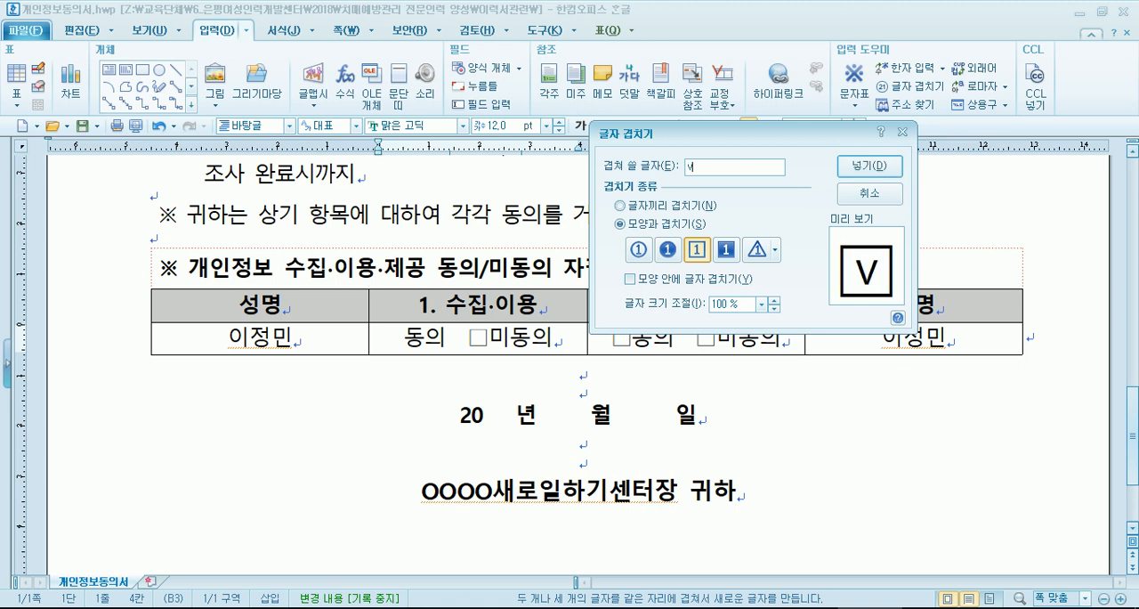
left_click(890, 172)
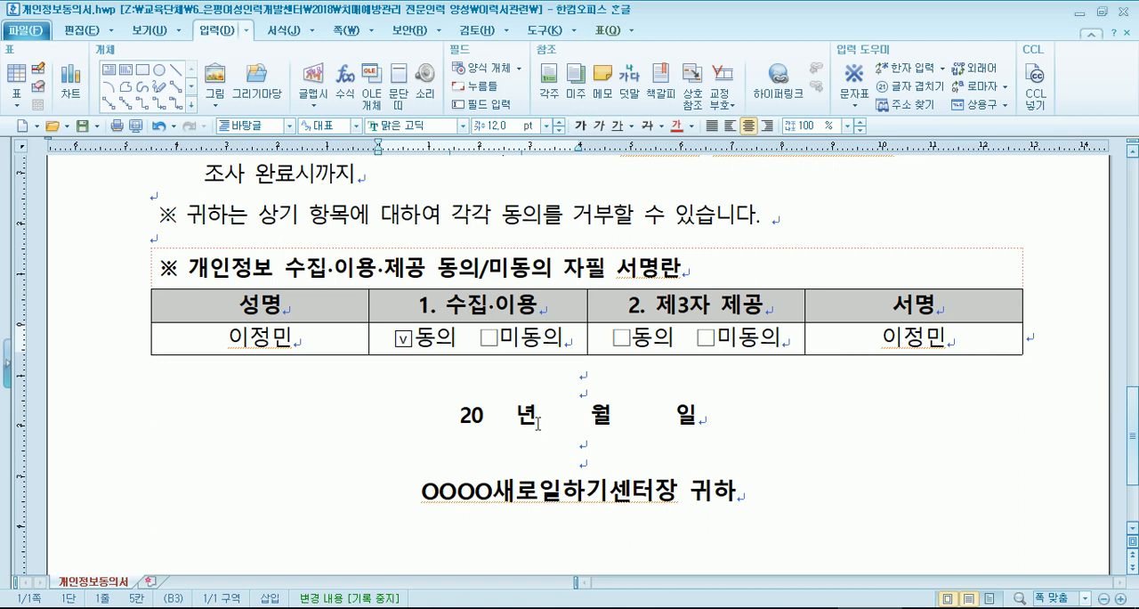
- Insert a lowercase v overlapped with a square before 동의 in the 제3자 제공 cell, and delete the original empty box
left_click(614, 338)
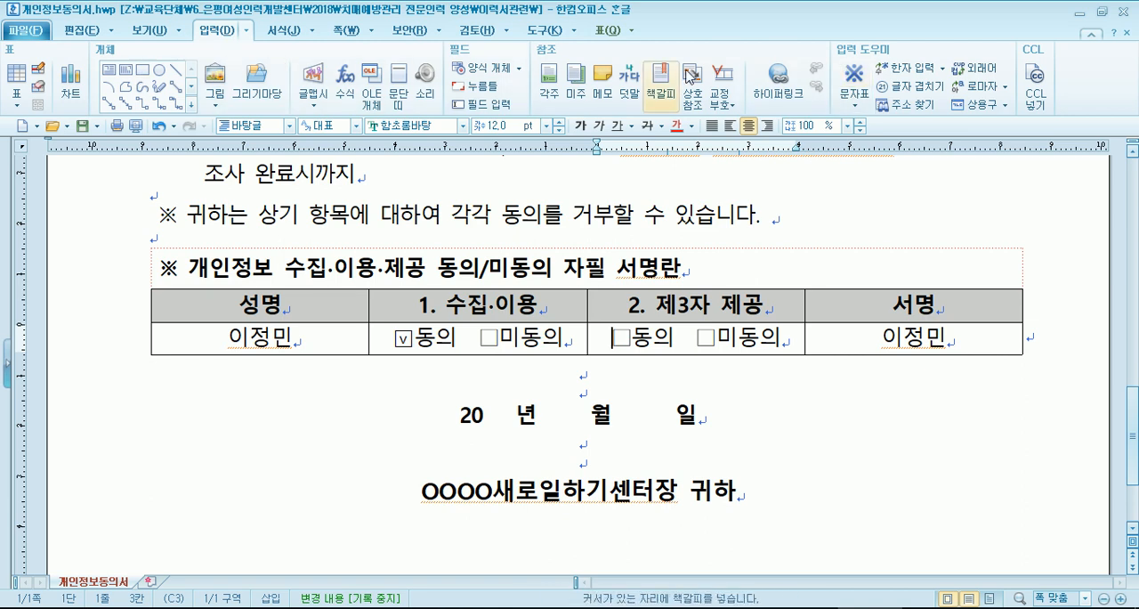
left_click(937, 89)
left_click(505, 244)
type("v")
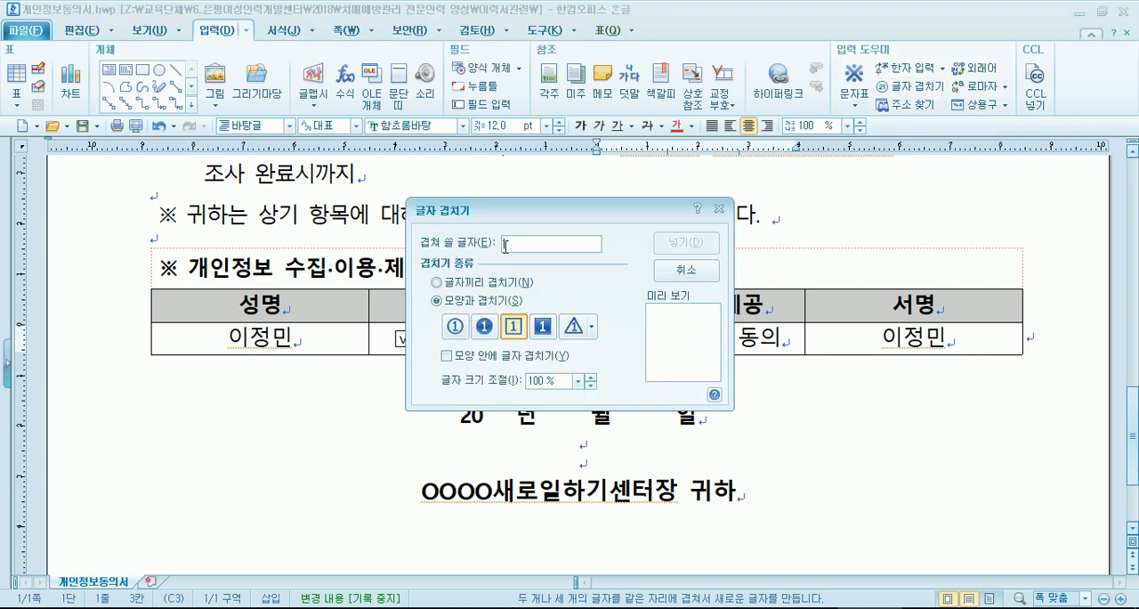
left_click(455, 326)
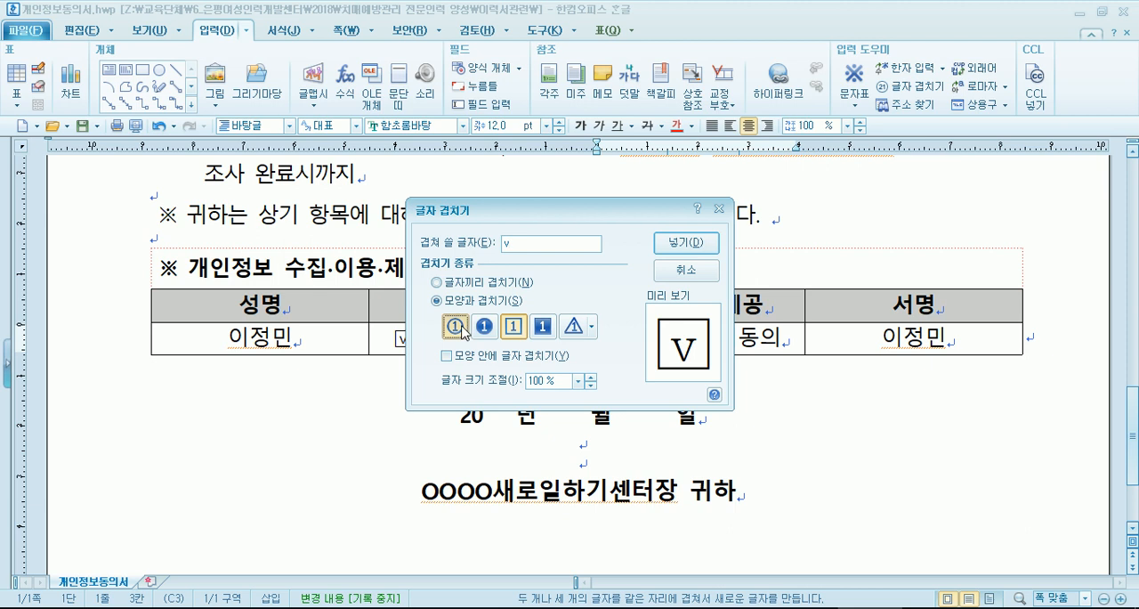
left_click(516, 328)
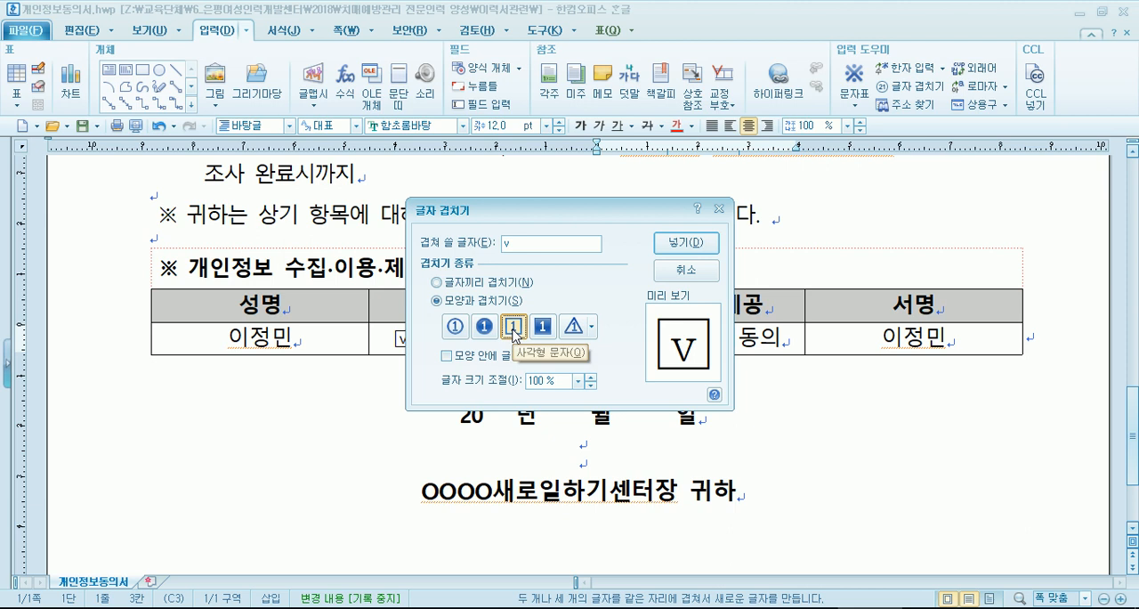
left_click_drag(570, 210, 428, 105)
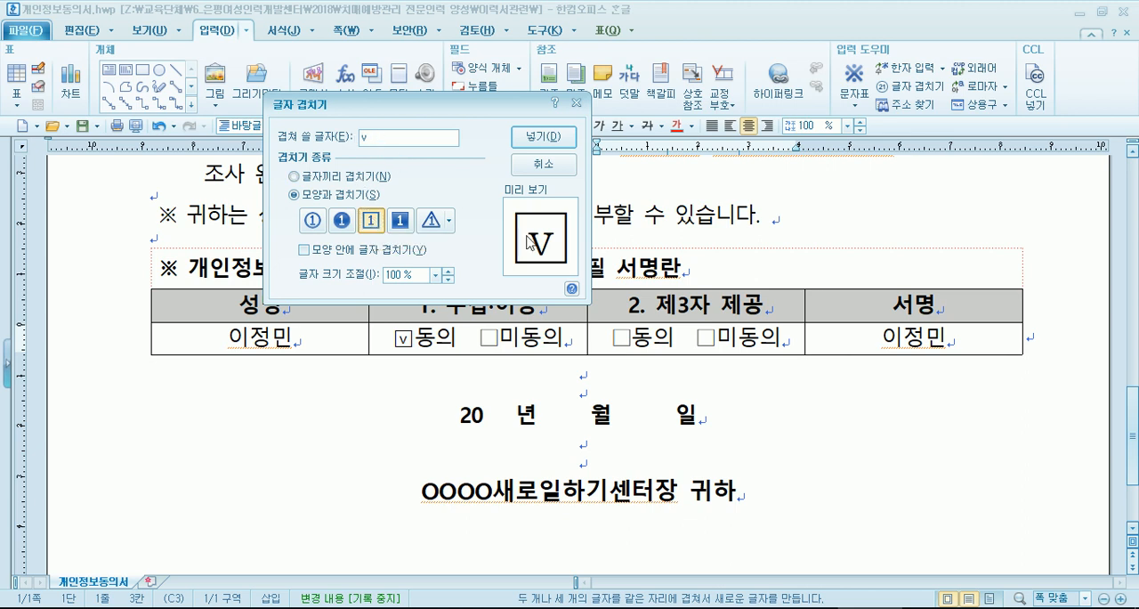
left_click(556, 138)
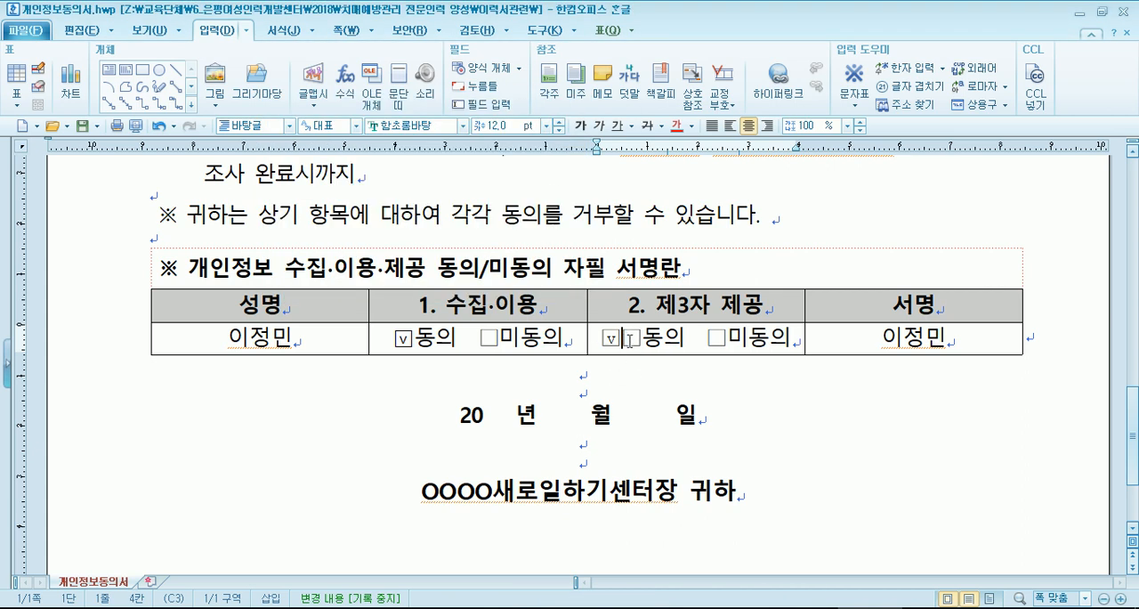
key("shift+Right")
key("Delete")
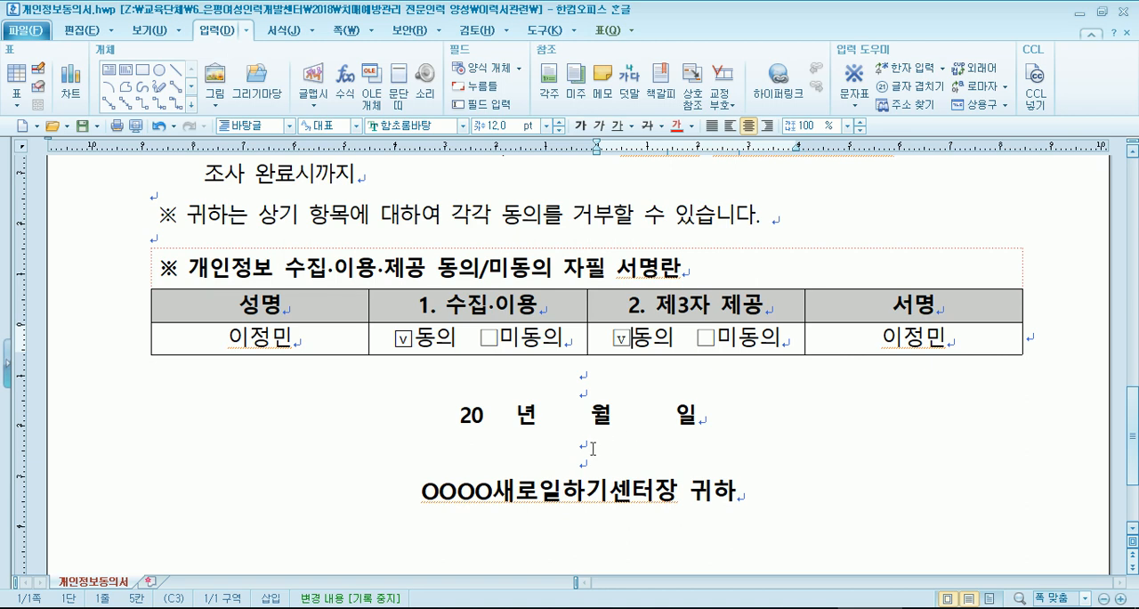
- Review the date line and recipient line below the signature table
left_click(483, 413)
left_click(585, 416)
left_click(657, 416)
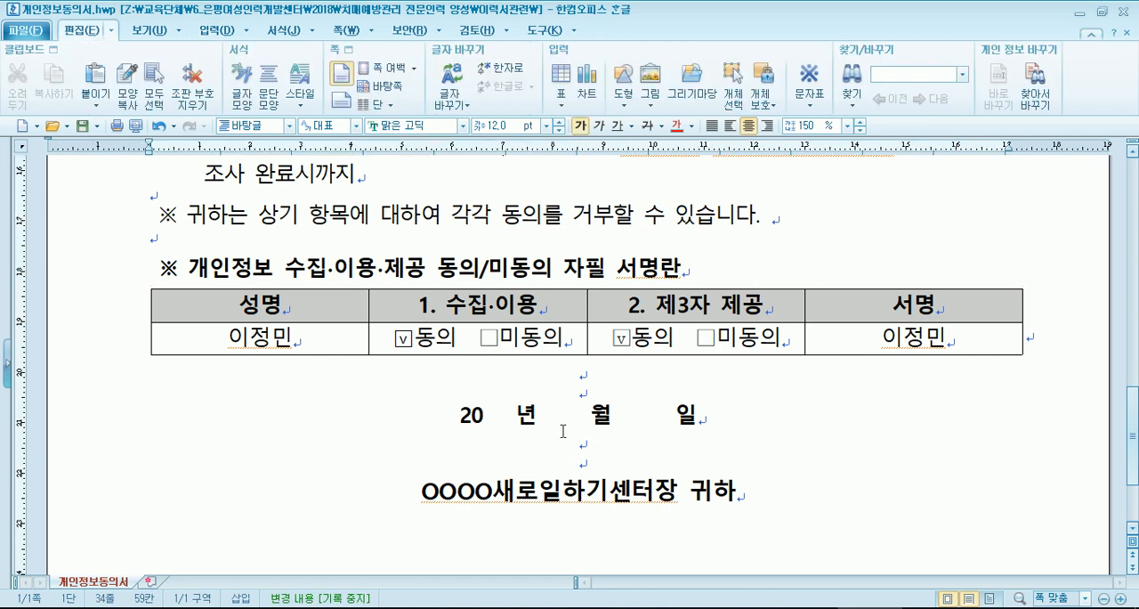
scroll(562, 431, "up", 2)
scroll(562, 430, "down", 2)
scroll(555, 430, "down", 2)
scroll(555, 431, "up", 1)
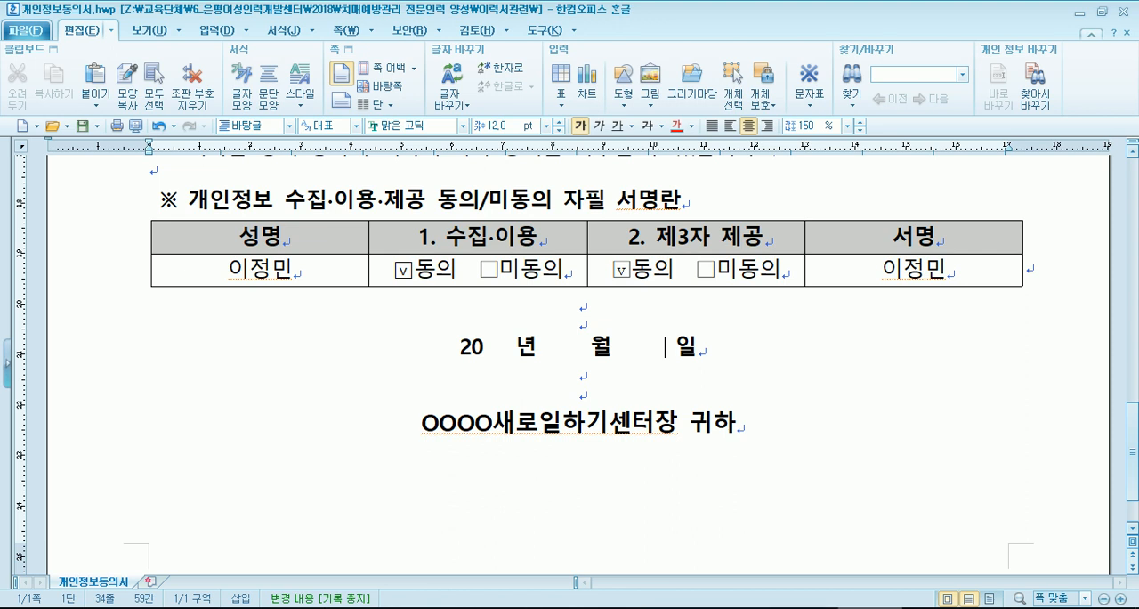
- Open the document template gallery (문서마당) and show its template packages (문서마당 꾸러미)
left_click(27, 30)
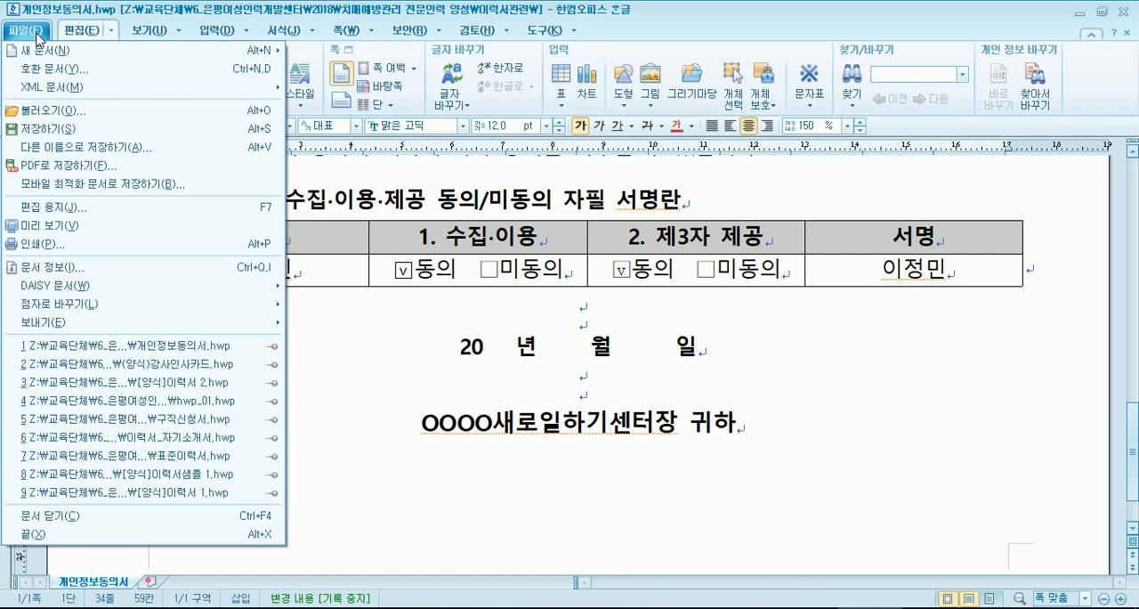
mouse_move(40, 55)
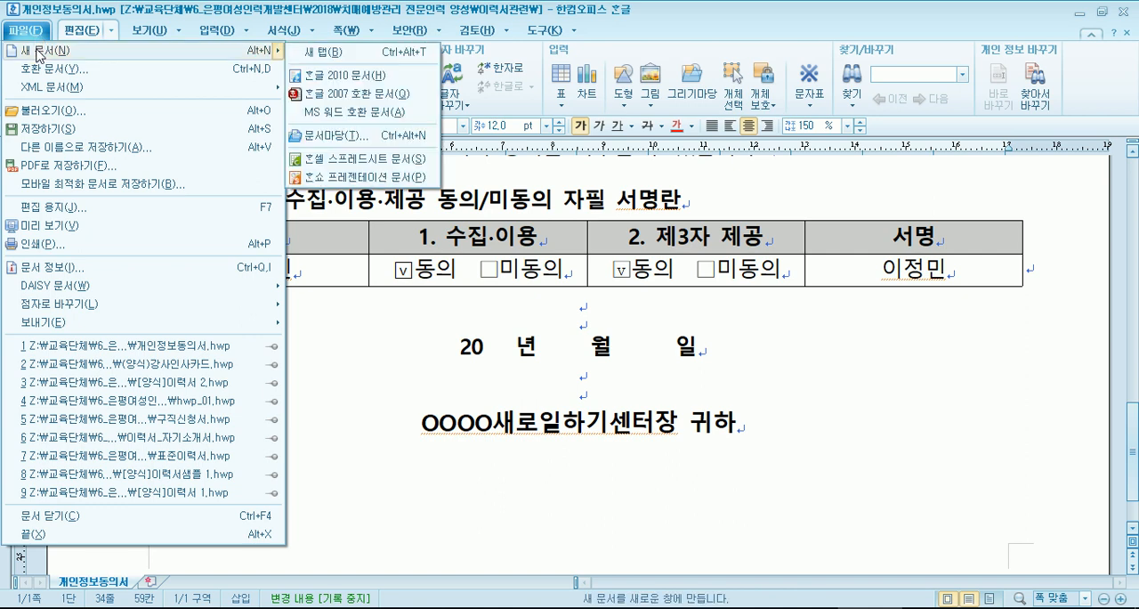
left_click(37, 34)
left_click(37, 34)
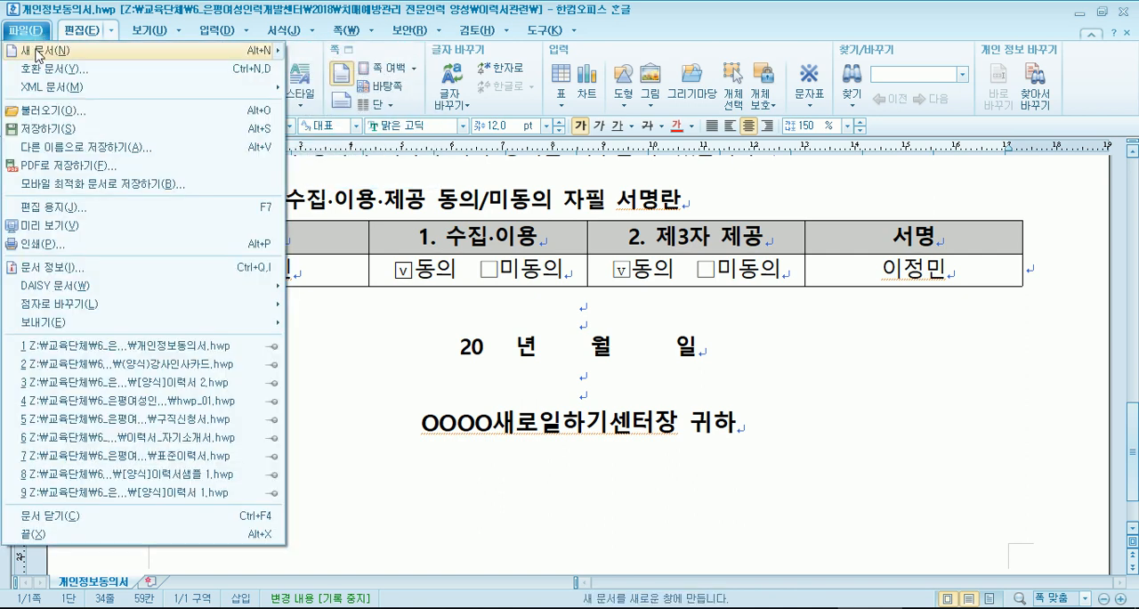
mouse_move(39, 55)
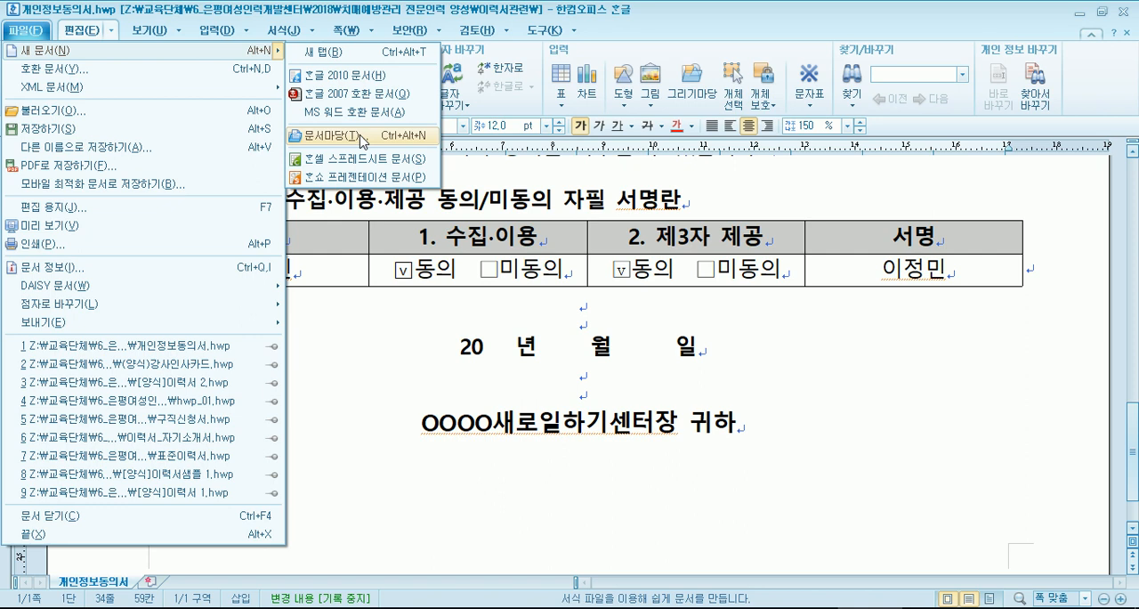
left_click(27, 34)
left_click(26, 35)
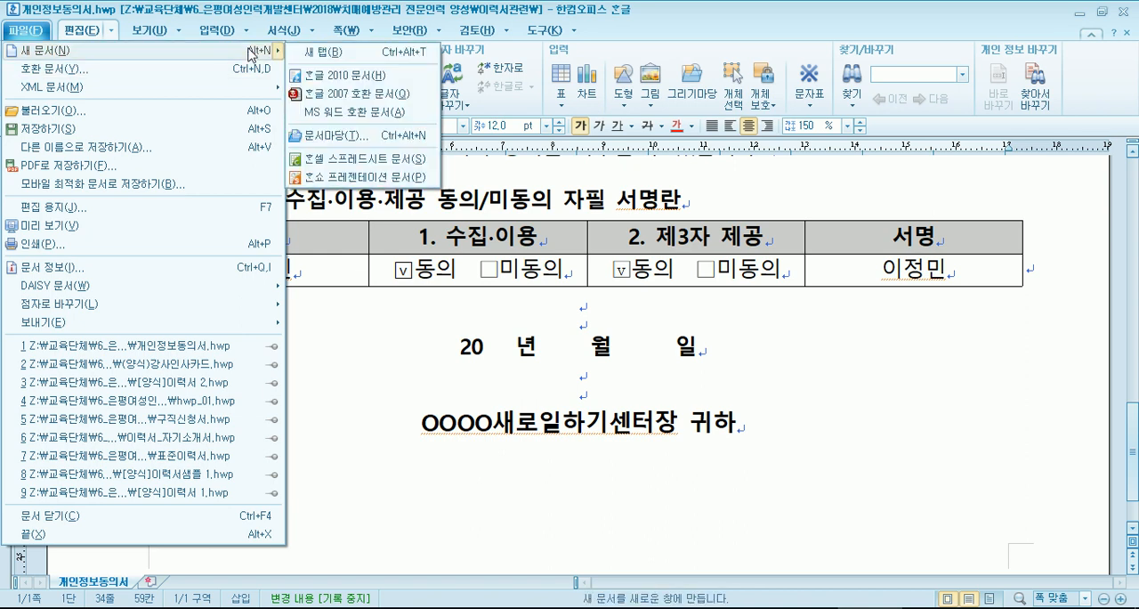
left_click(328, 136)
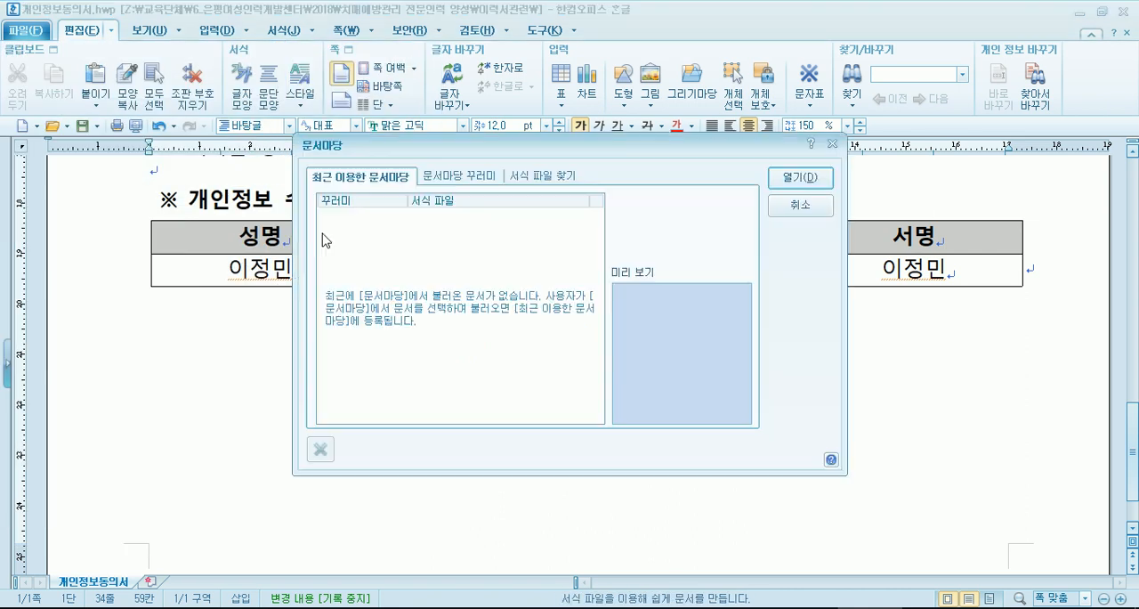
left_click(455, 182)
left_click_drag(429, 148, 384, 44)
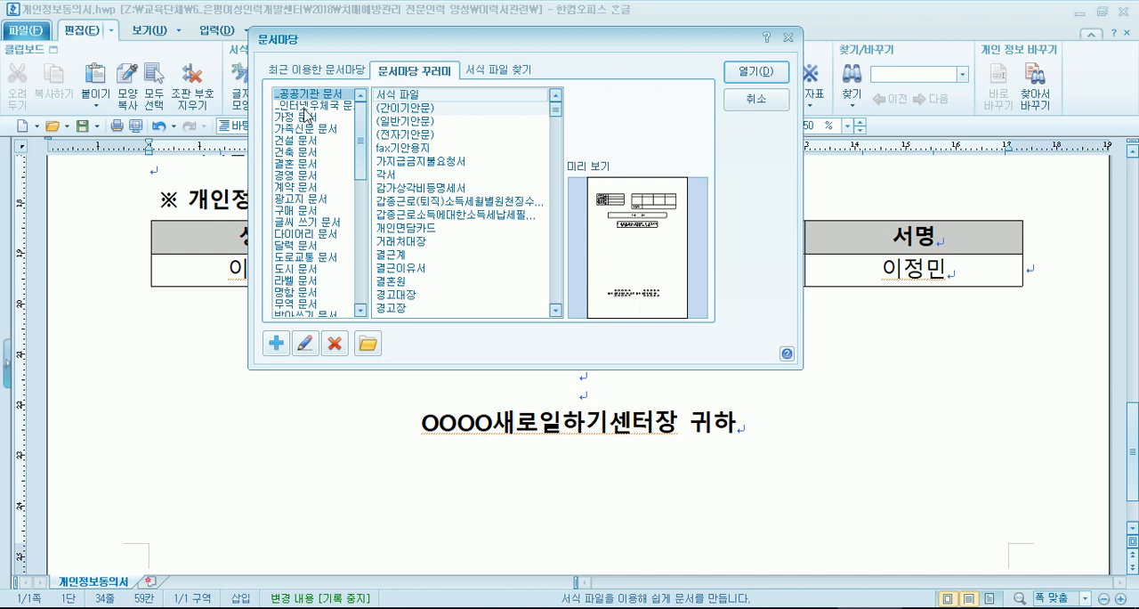
- Preview the public institution templates (간이기안문), (일반기안문), (전자기안문) and 각서
left_click(410, 108)
left_click(404, 122)
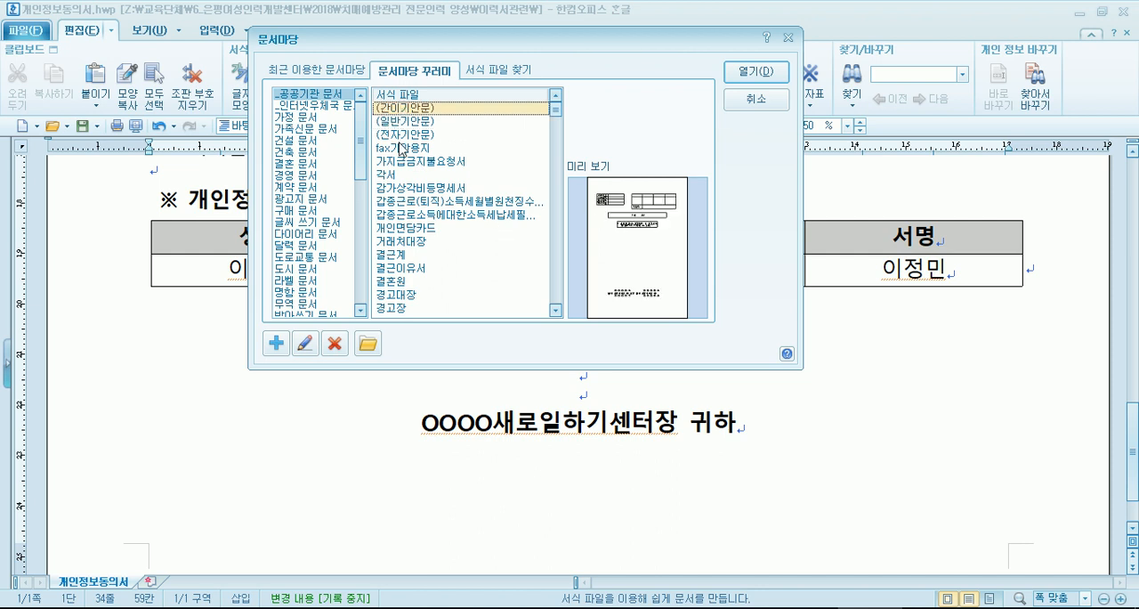
left_click(400, 137)
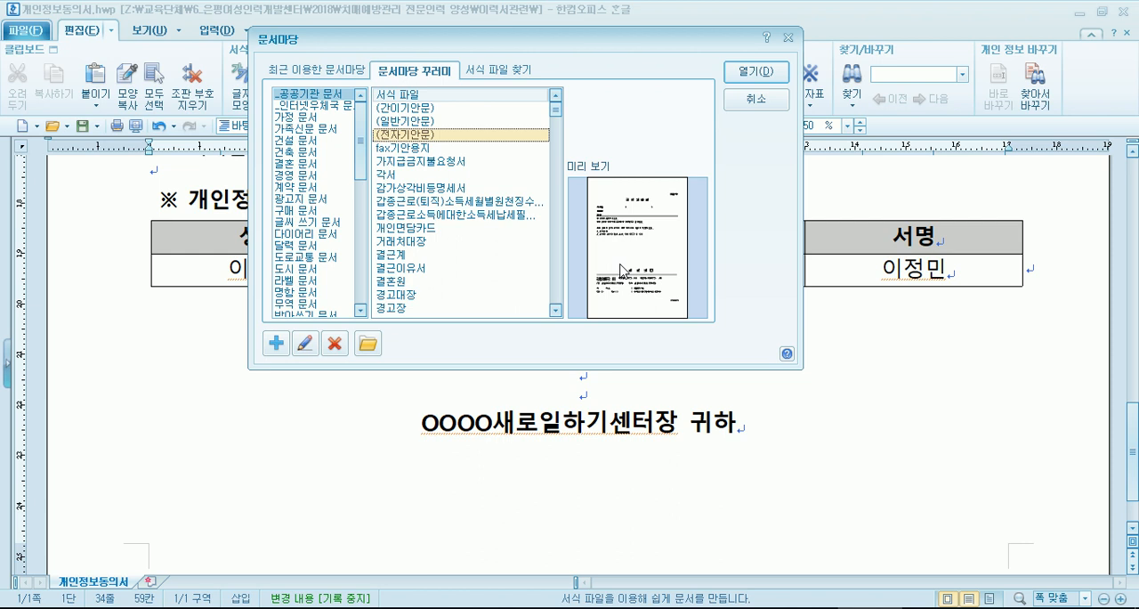
left_click(395, 176)
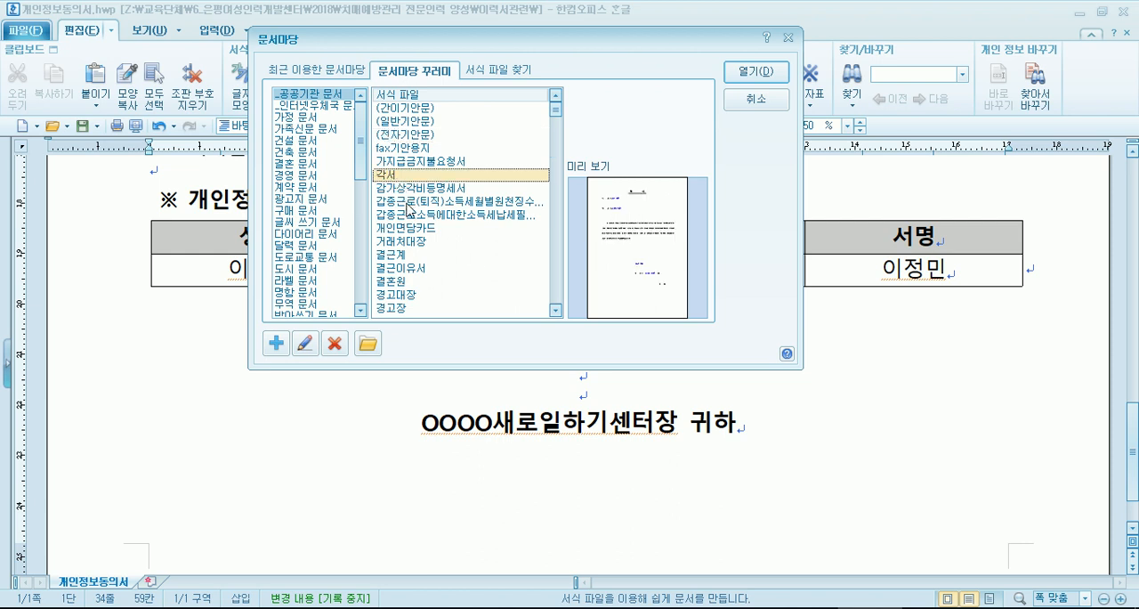
- Compare the résumé templates among the public institution documents and create a new document from 이력서(앞)
left_click_drag(552, 121, 555, 256)
left_click(540, 248)
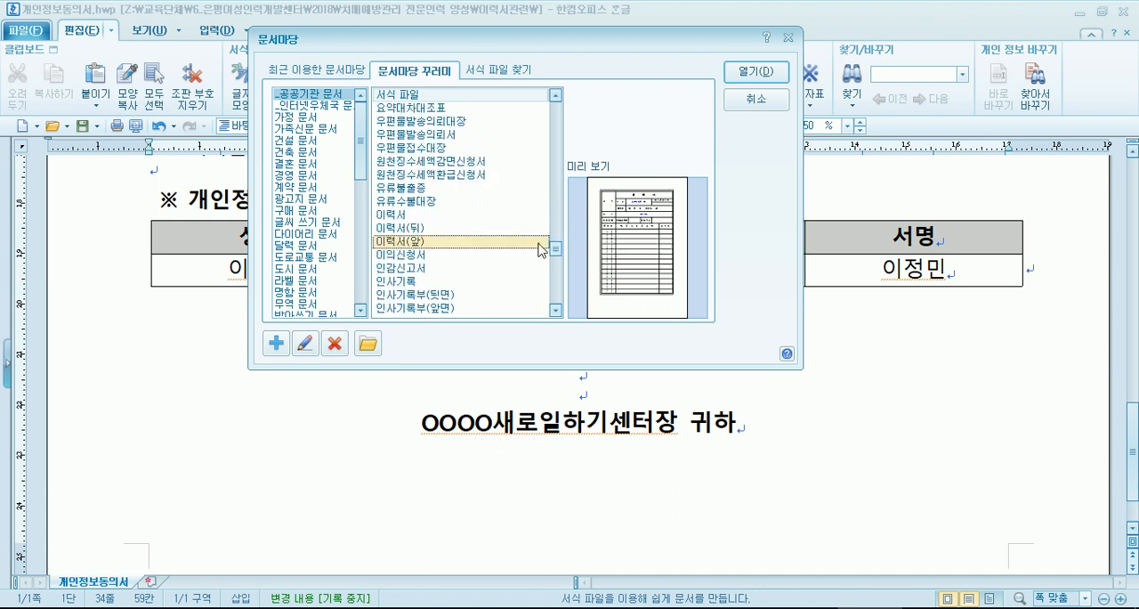
left_click(425, 229)
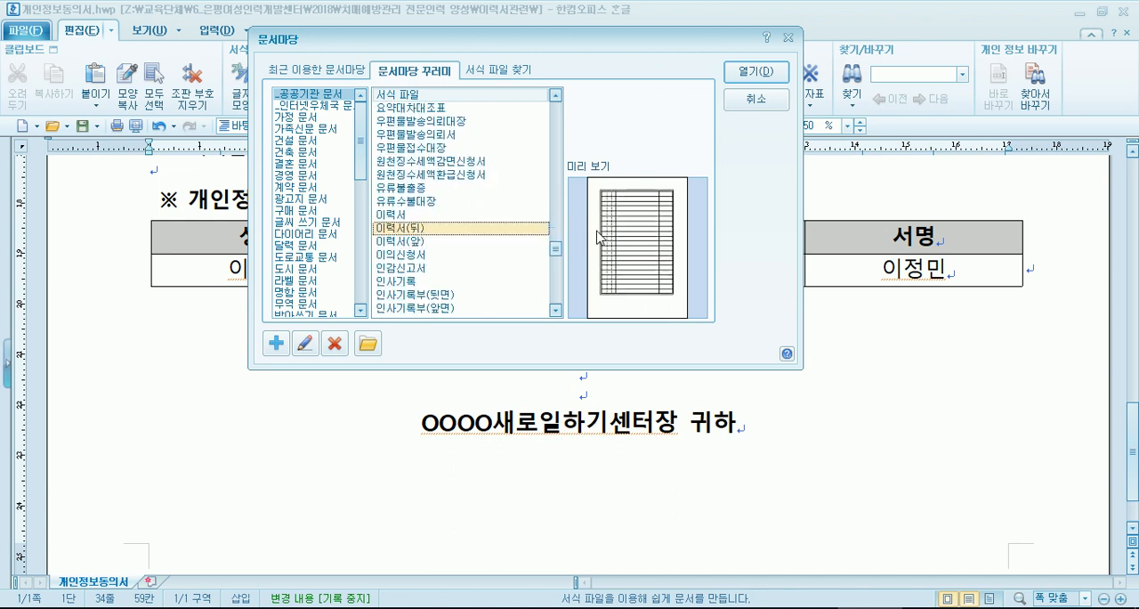
left_click(400, 217)
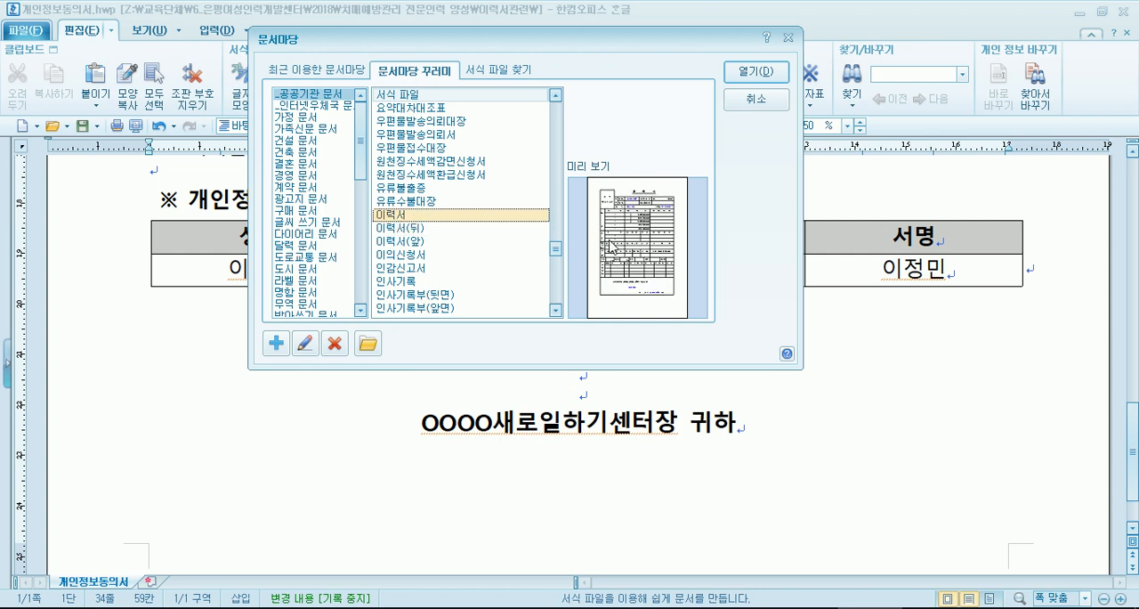
left_click(394, 241)
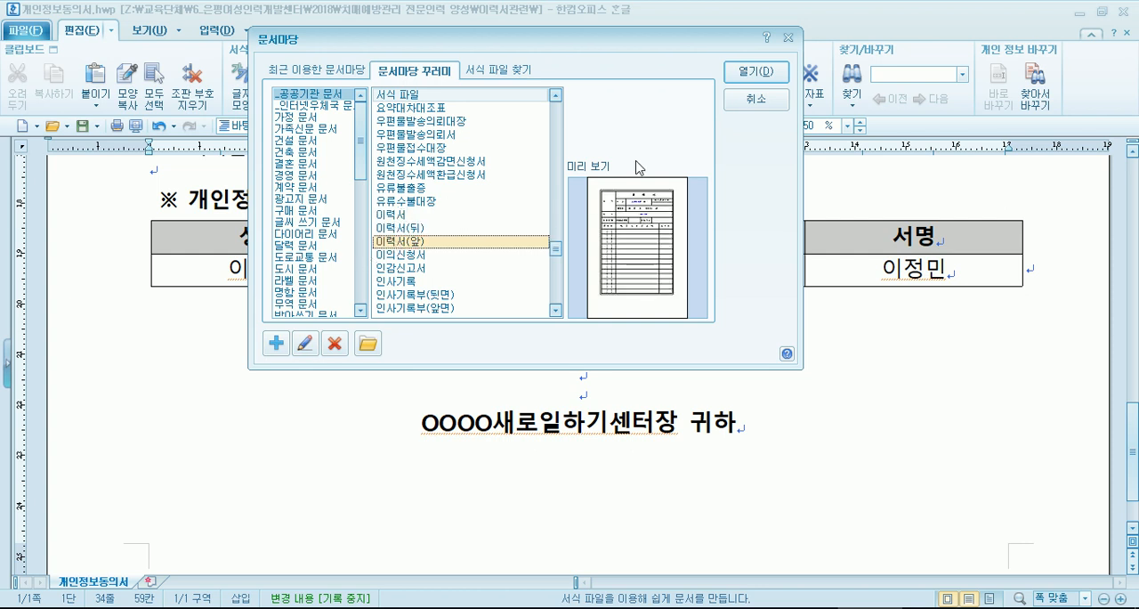
left_click(752, 72)
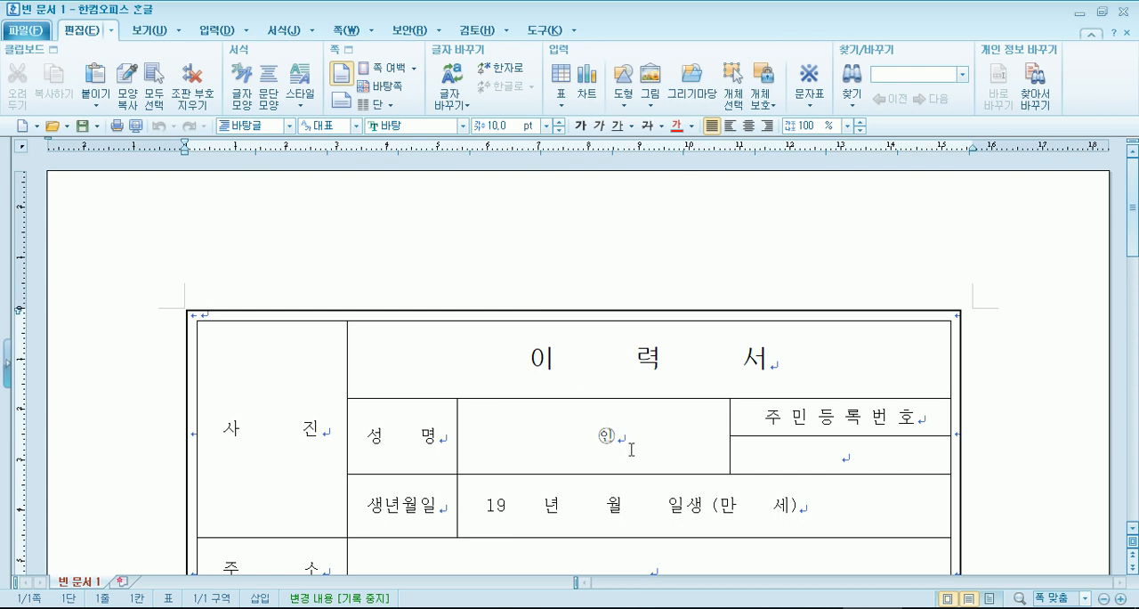
- Enter the applicant's full name in the 성명 cell of the résumé, before the seal mark
left_click(631, 448)
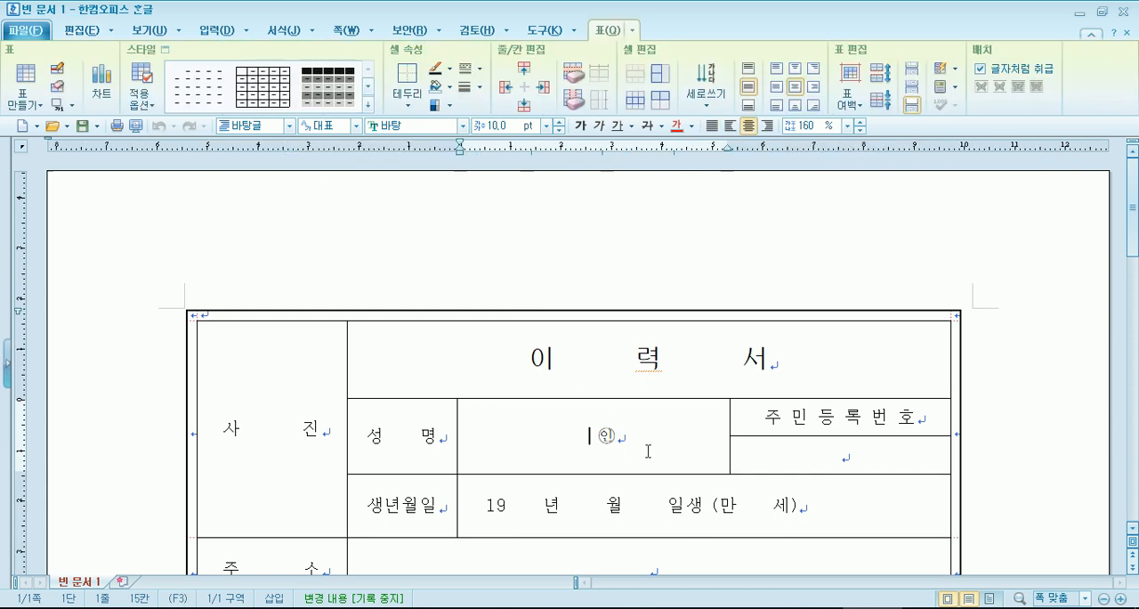
left_click_drag(470, 442, 590, 458)
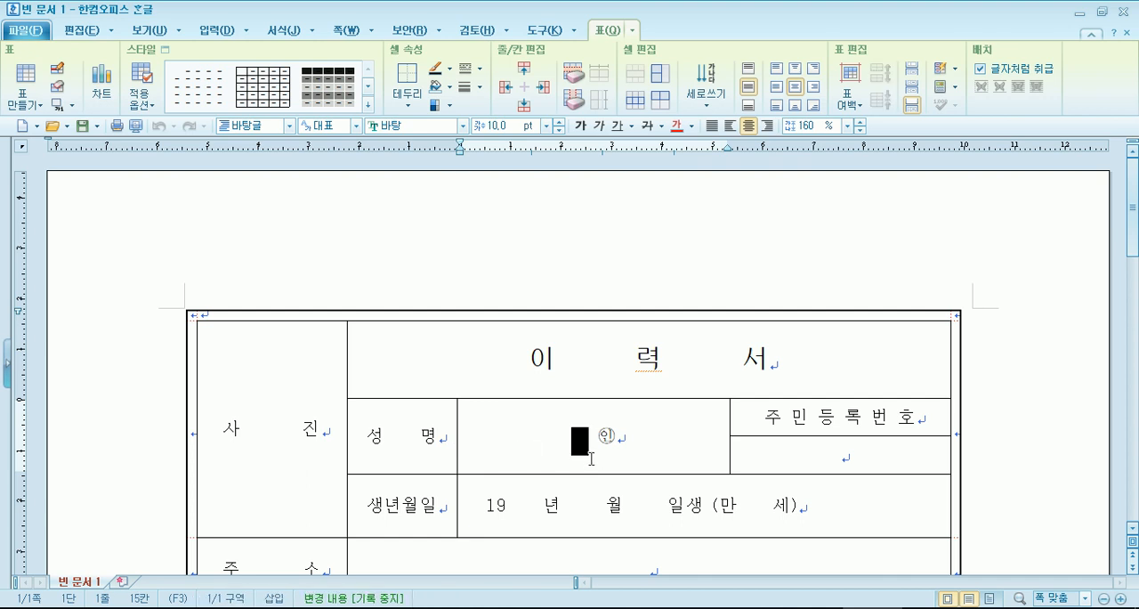
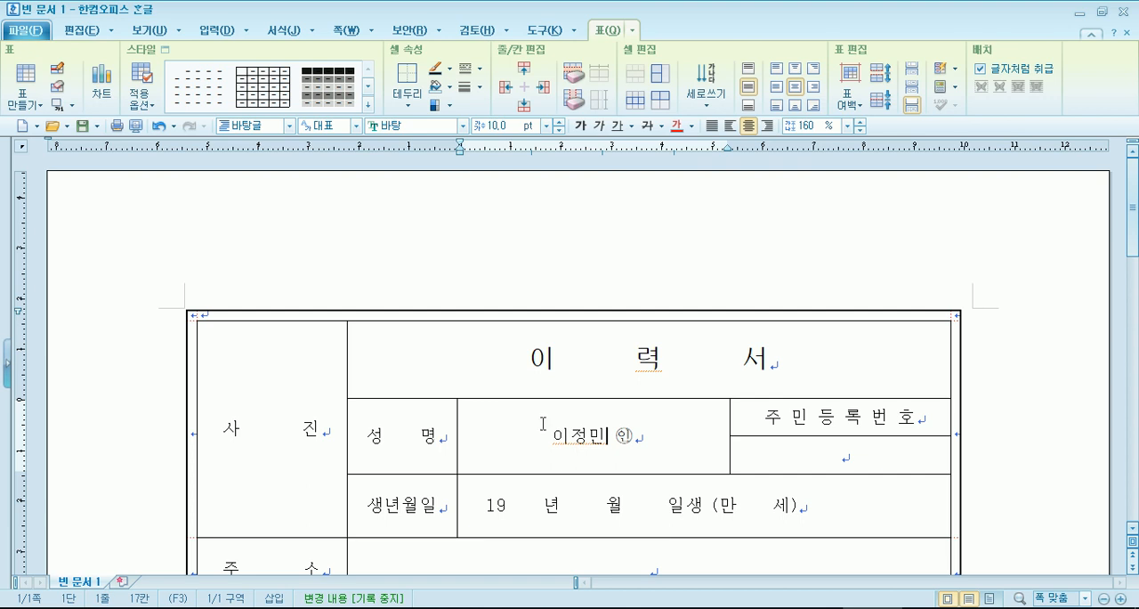
- Delete the 호적관계 row from the résumé table
scroll(661, 466, "down", 3)
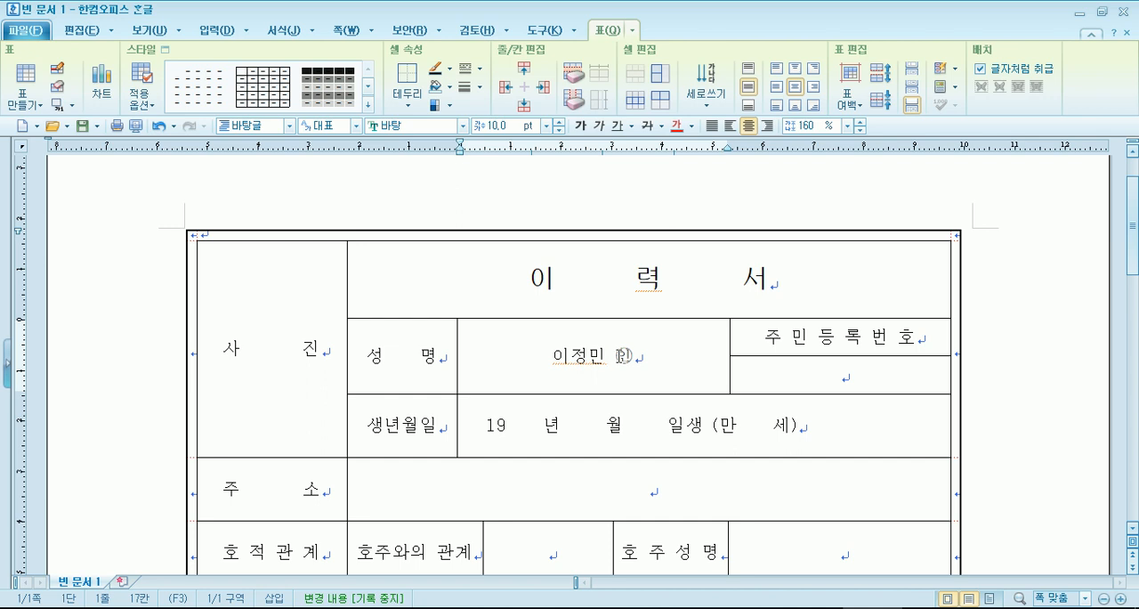
scroll(465, 450, "down", 10)
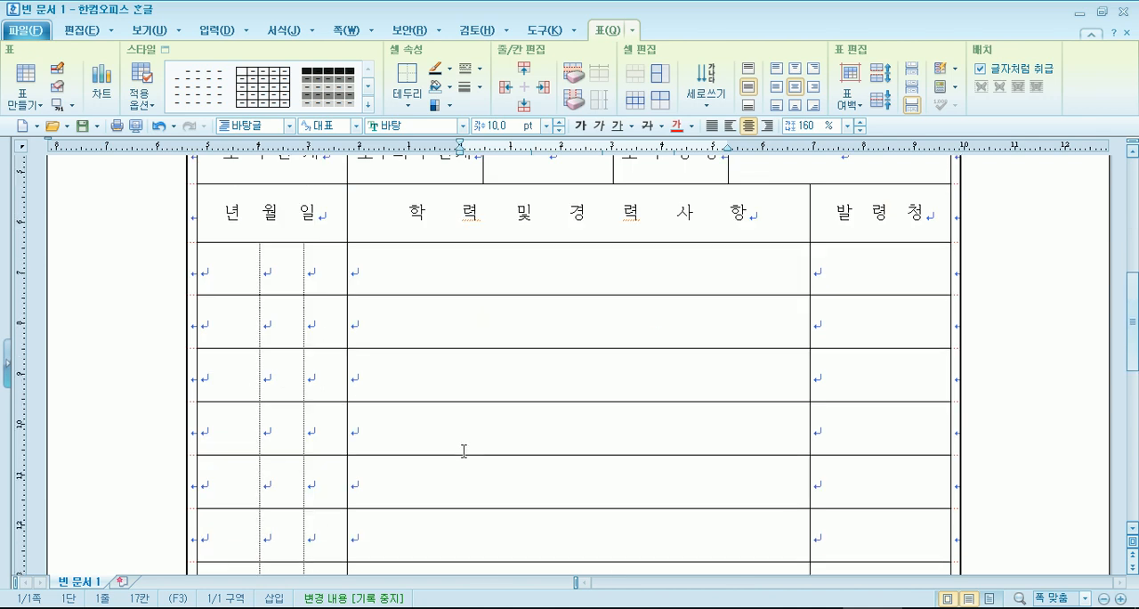
scroll(467, 460, "up", 10)
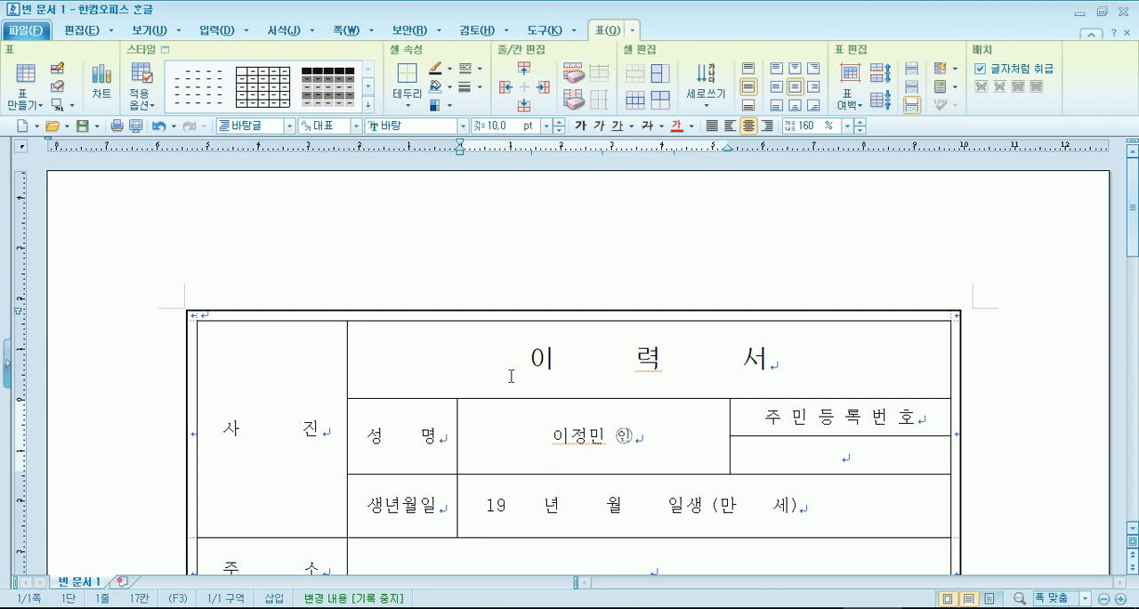
scroll(534, 383, "down", 3)
left_click(808, 295)
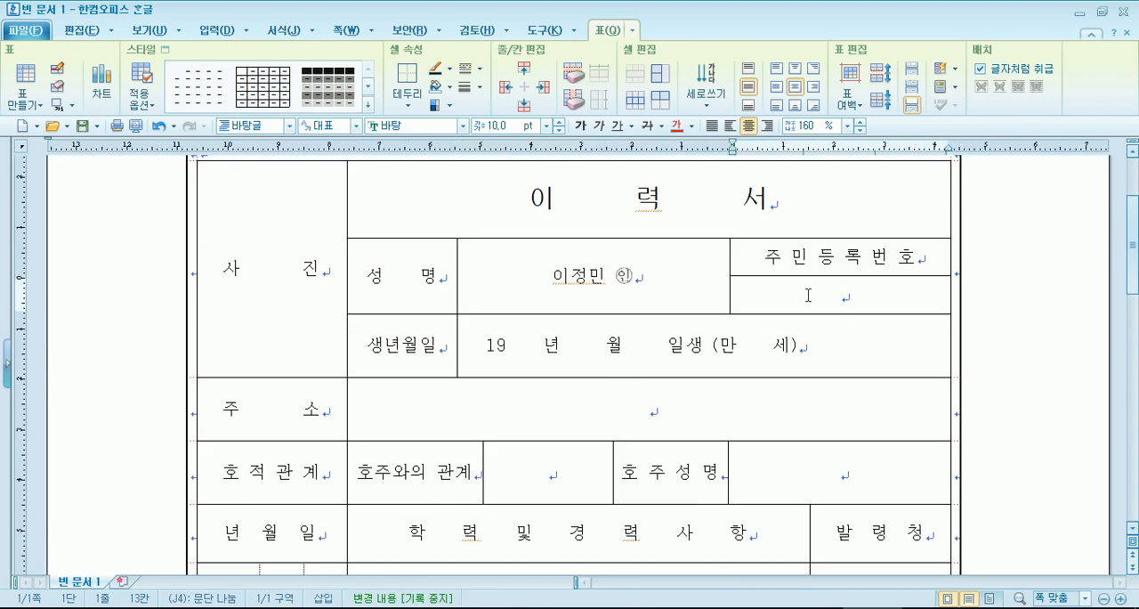
scroll(666, 320, "down", 3)
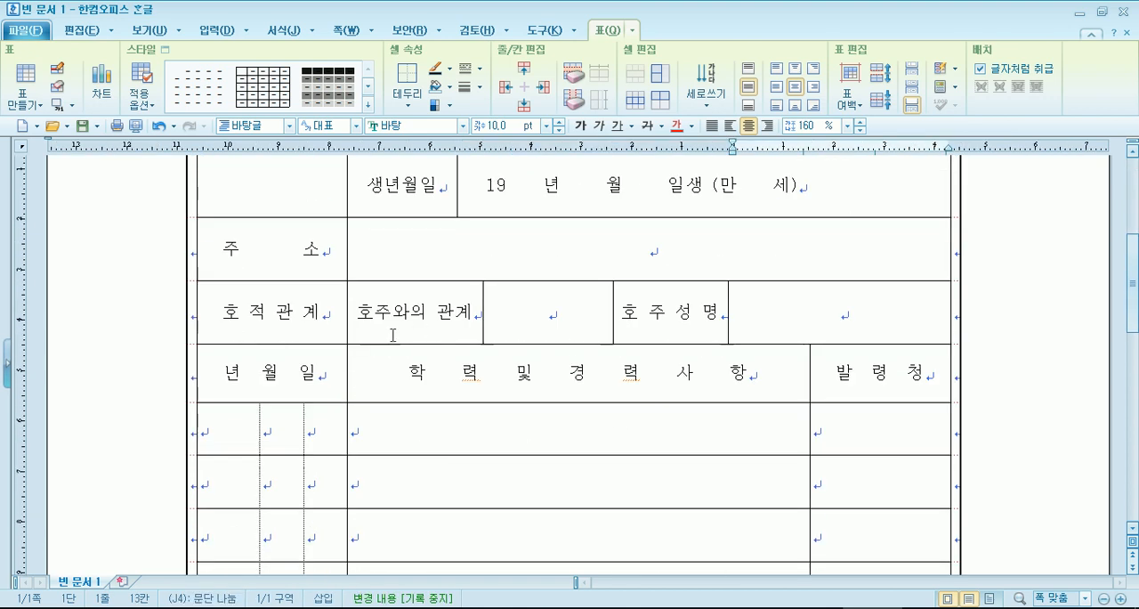
left_click(575, 309)
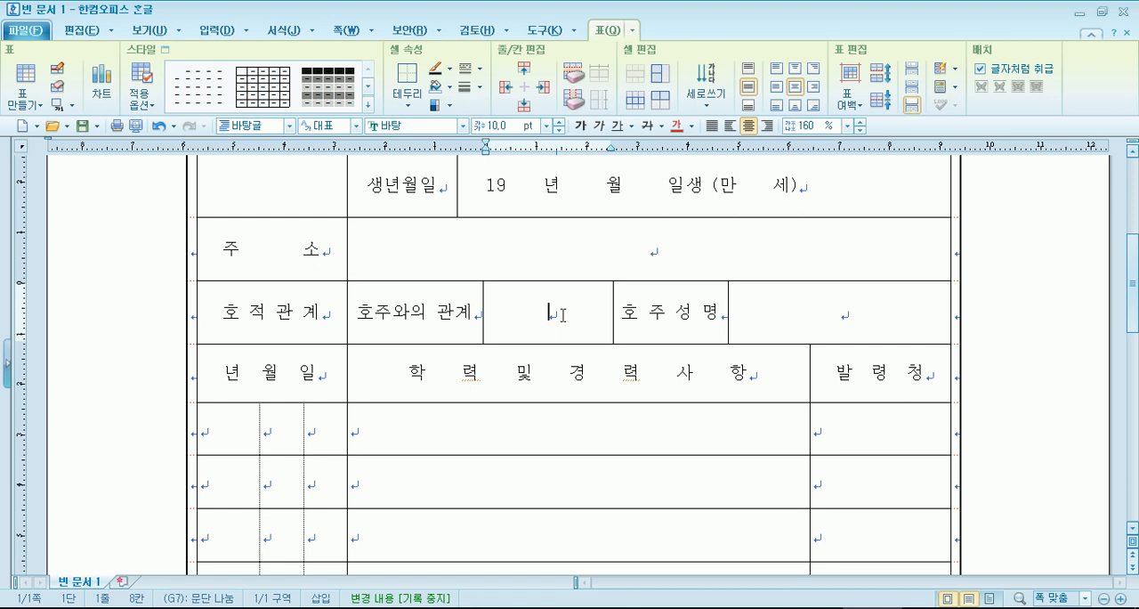
left_click(574, 82)
- Replace the 주민등록번호 label in the résumé table with 생년월일
scroll(514, 356, "down", 5)
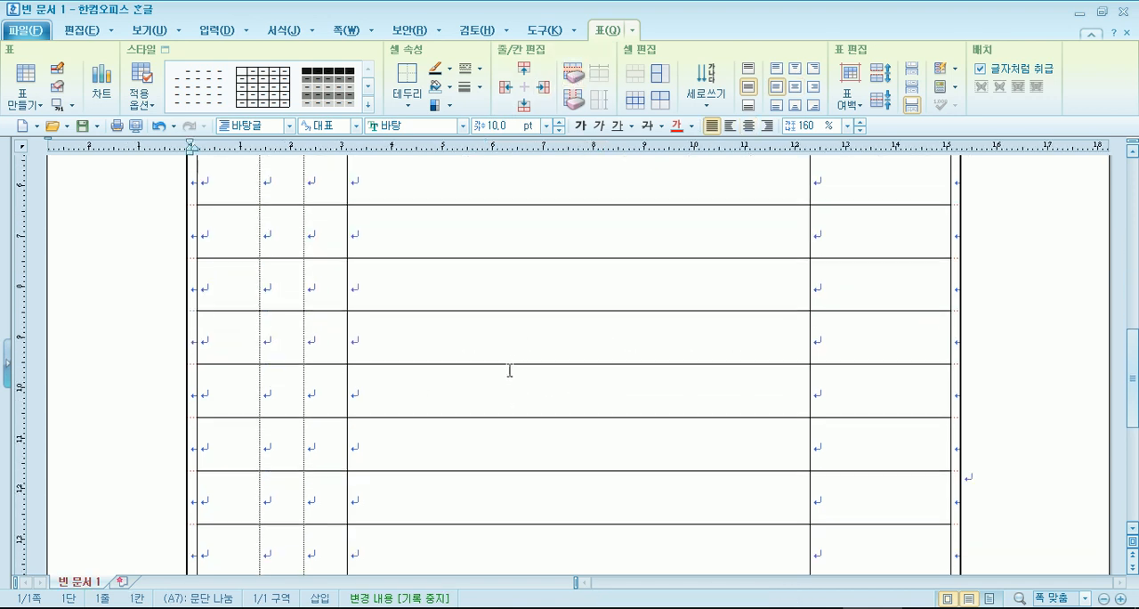
scroll(510, 370, "down", 3)
scroll(505, 379, "up", 3)
left_click(532, 318)
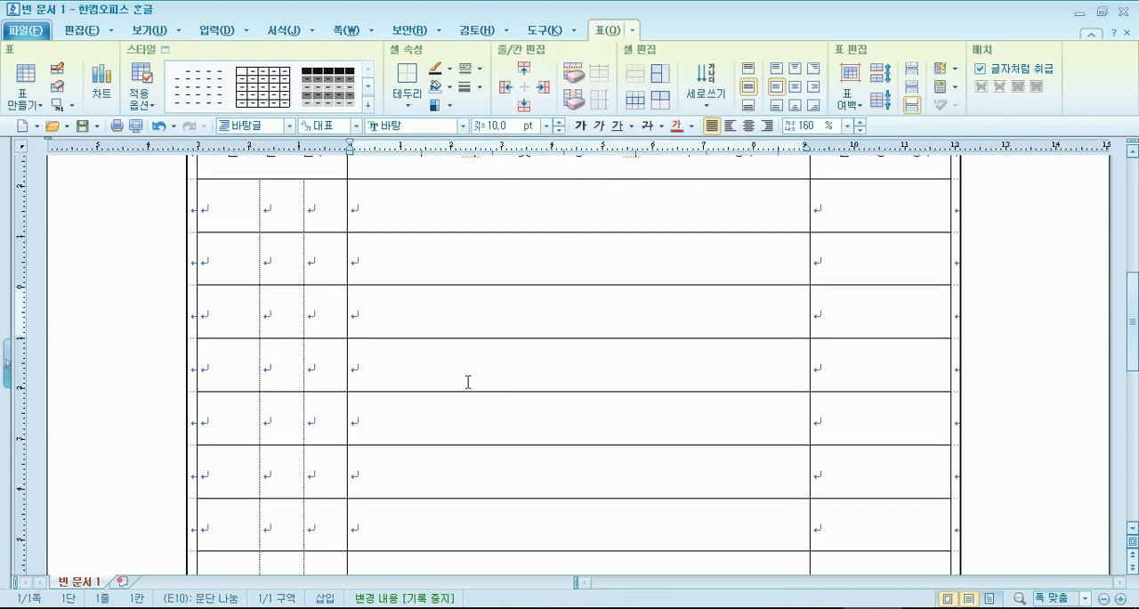
scroll(468, 380, "down", 2)
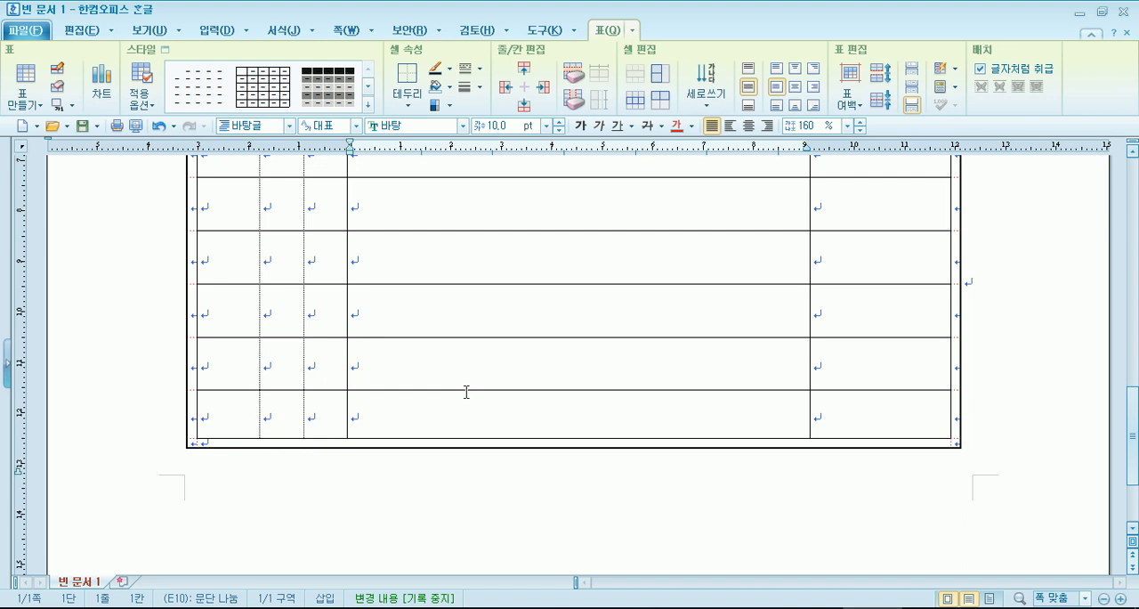
scroll(466, 391, "up", 6)
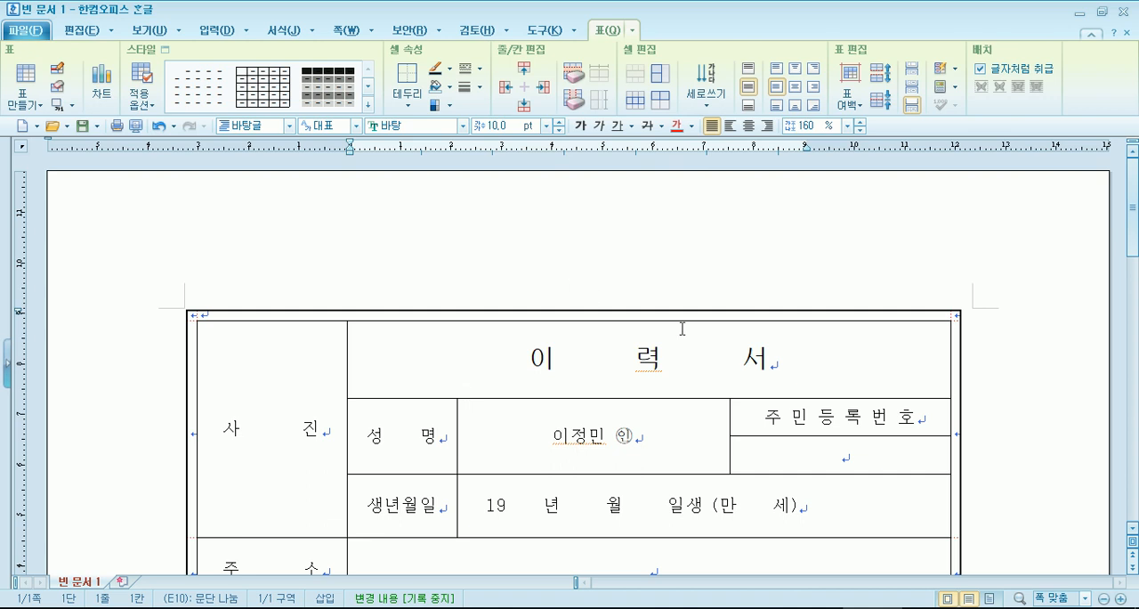
scroll(682, 328, "down", 3)
left_click_drag(758, 257, 924, 250)
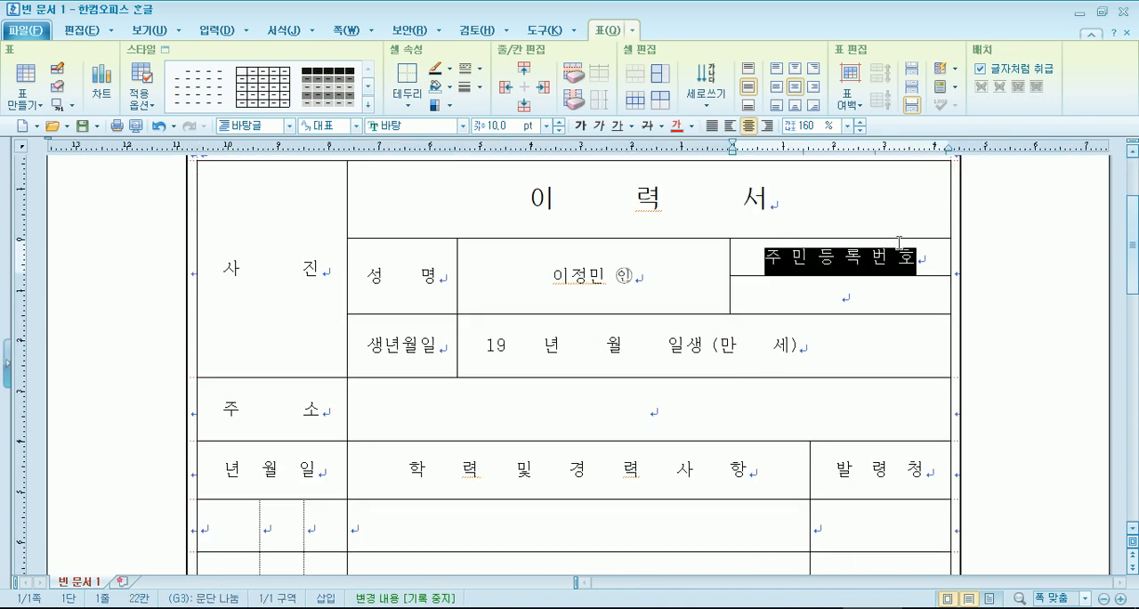
type("생년우ㄹ일")
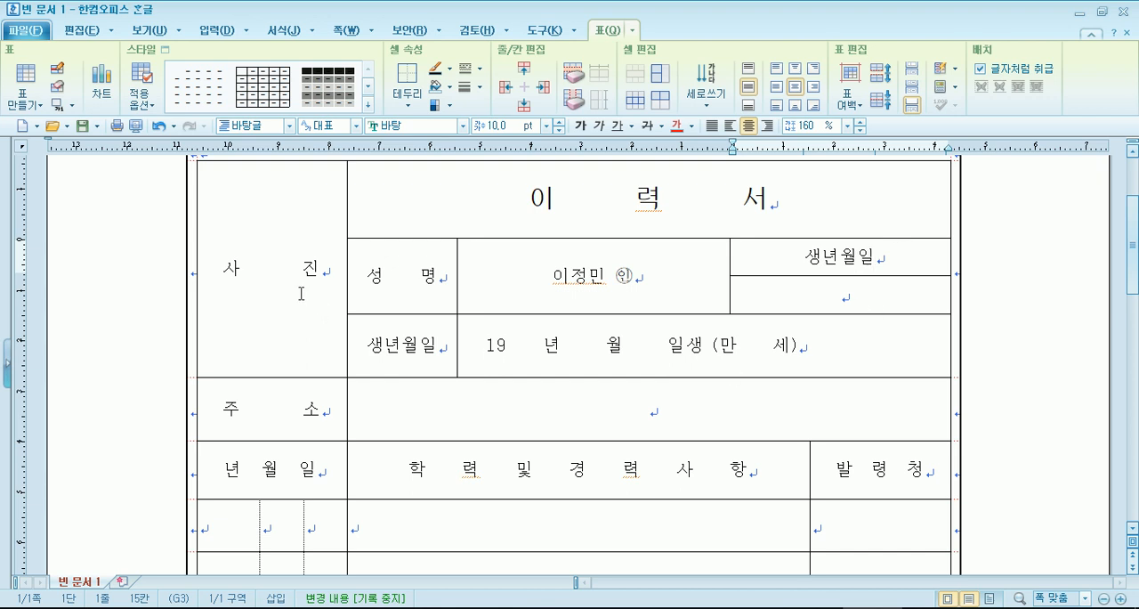
left_click(275, 276)
left_click(407, 419)
scroll(399, 429, "down", 8)
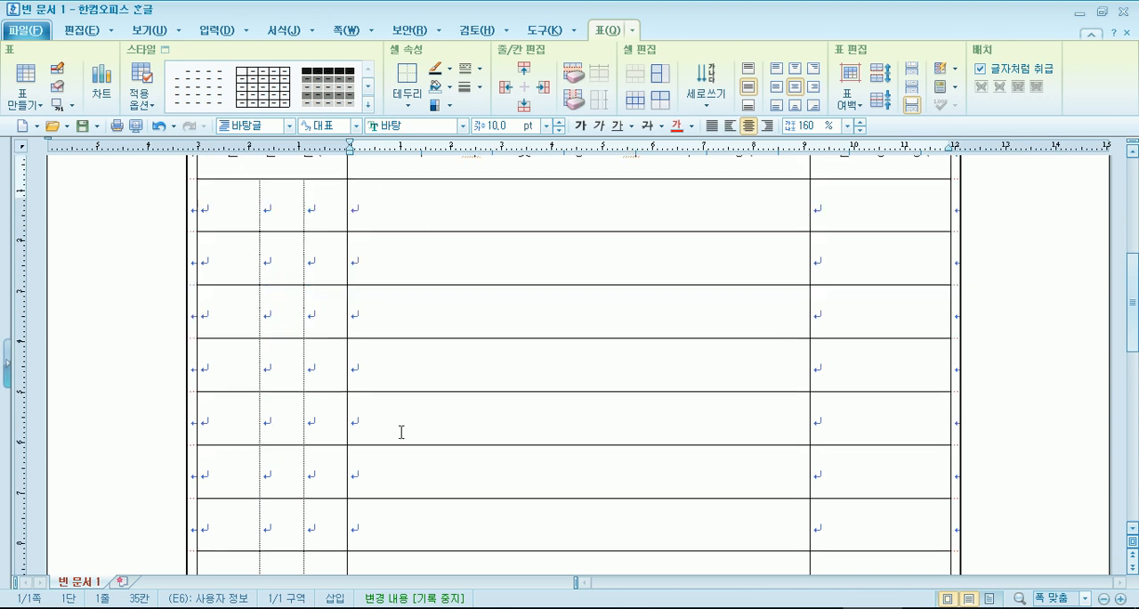
scroll(382, 411, "up", 1)
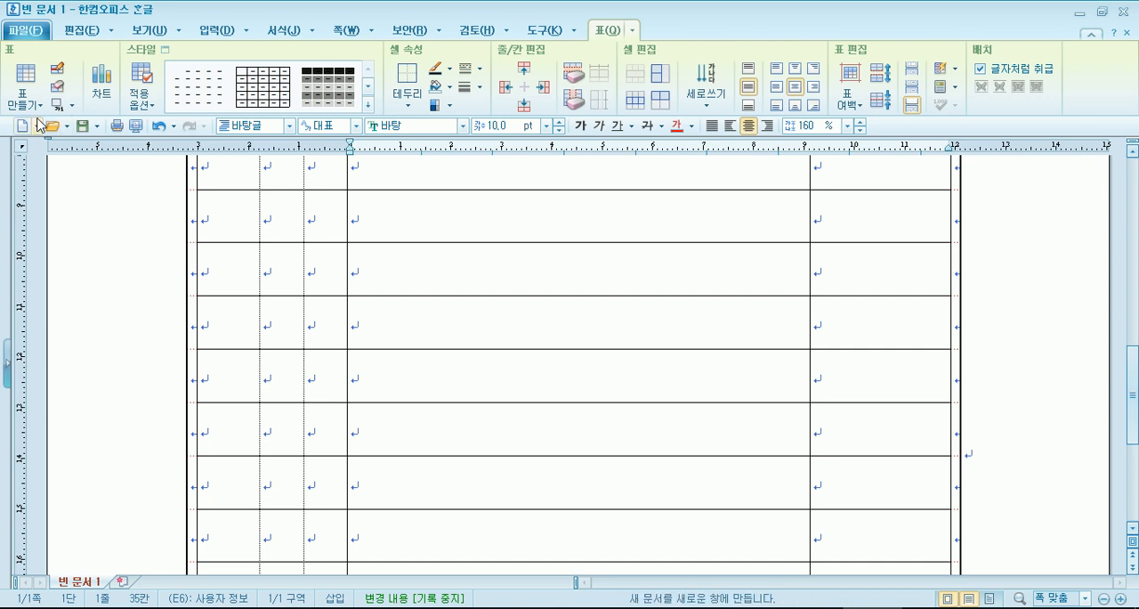
- Create a new document from the public institution template 이력서(뒤) and look over its blank table
left_click(25, 30)
mouse_move(81, 56)
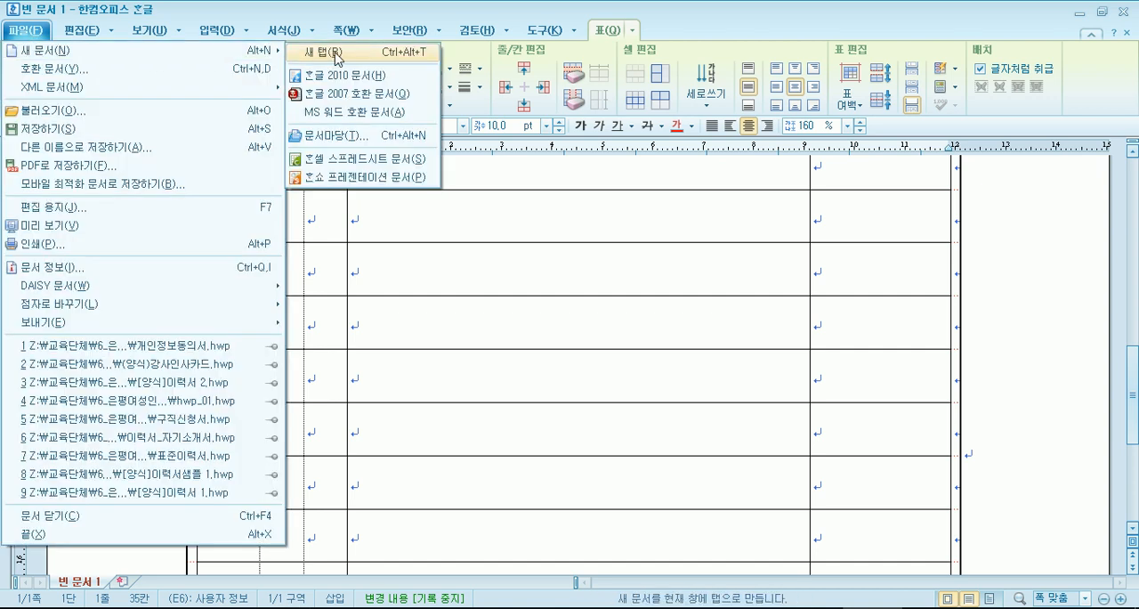
left_click(349, 136)
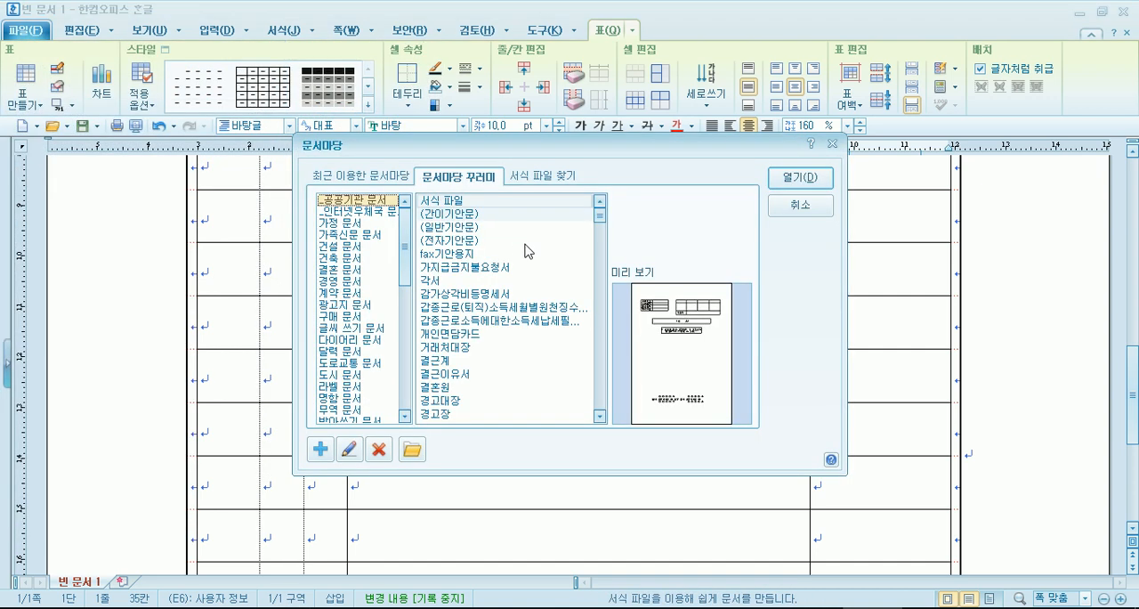
left_click_drag(601, 211, 601, 359)
left_click(457, 374)
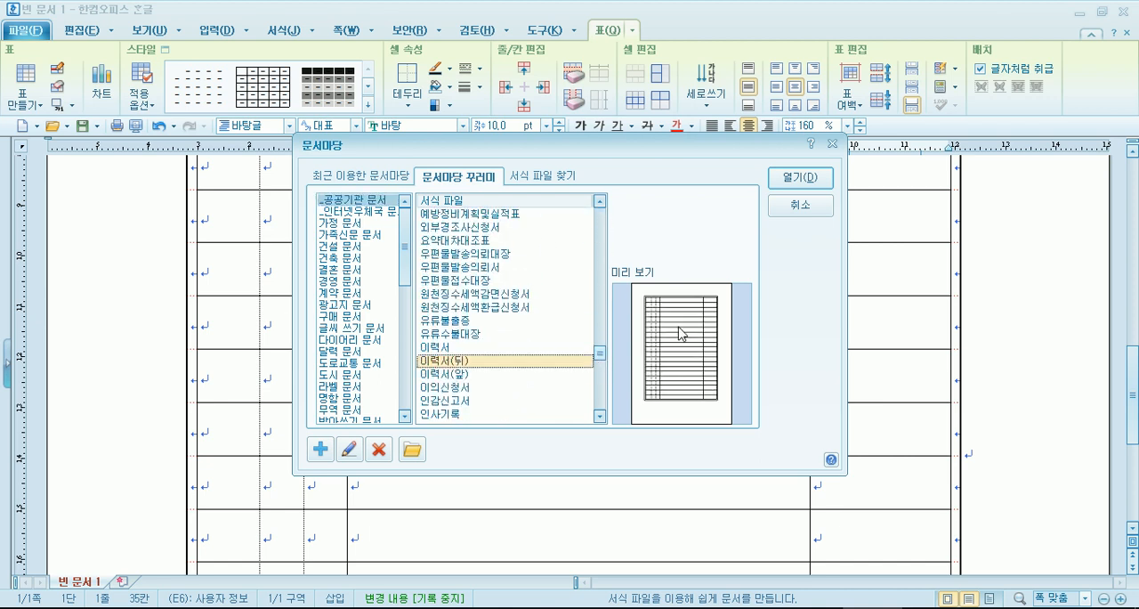
left_click(811, 180)
scroll(667, 360, "down", 8)
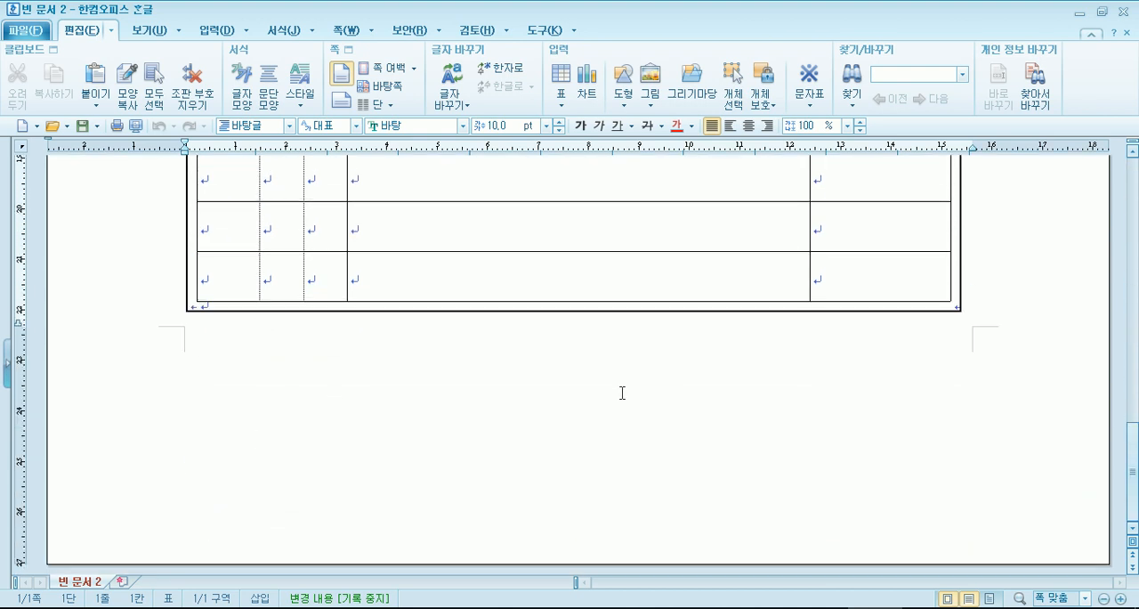
scroll(625, 389, "up", 8)
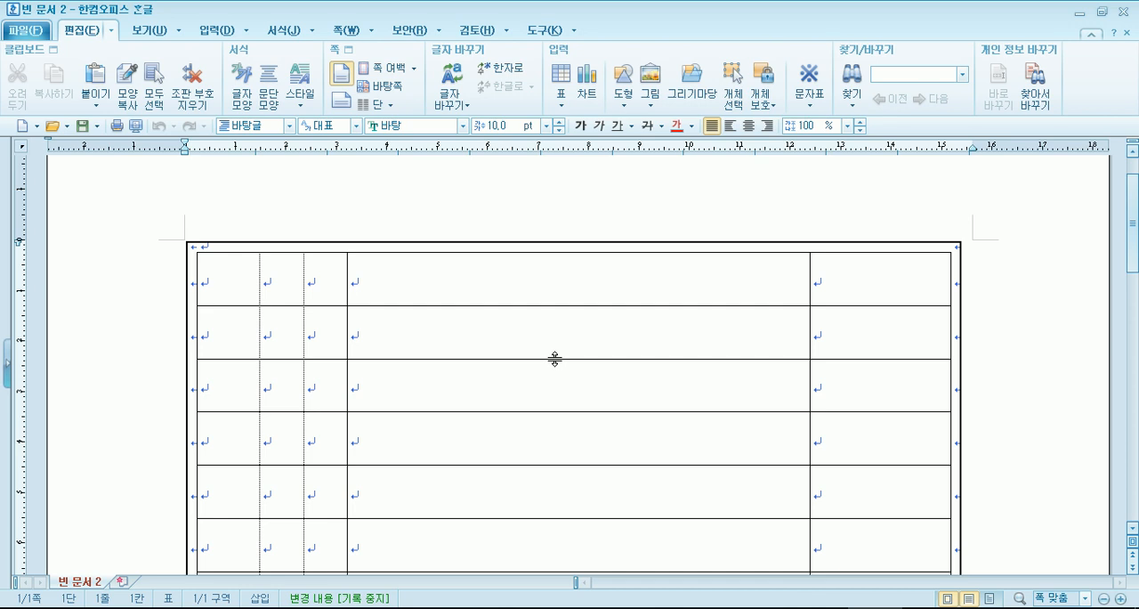
- Create another new document from the public institution template 이력서
left_click(36, 125)
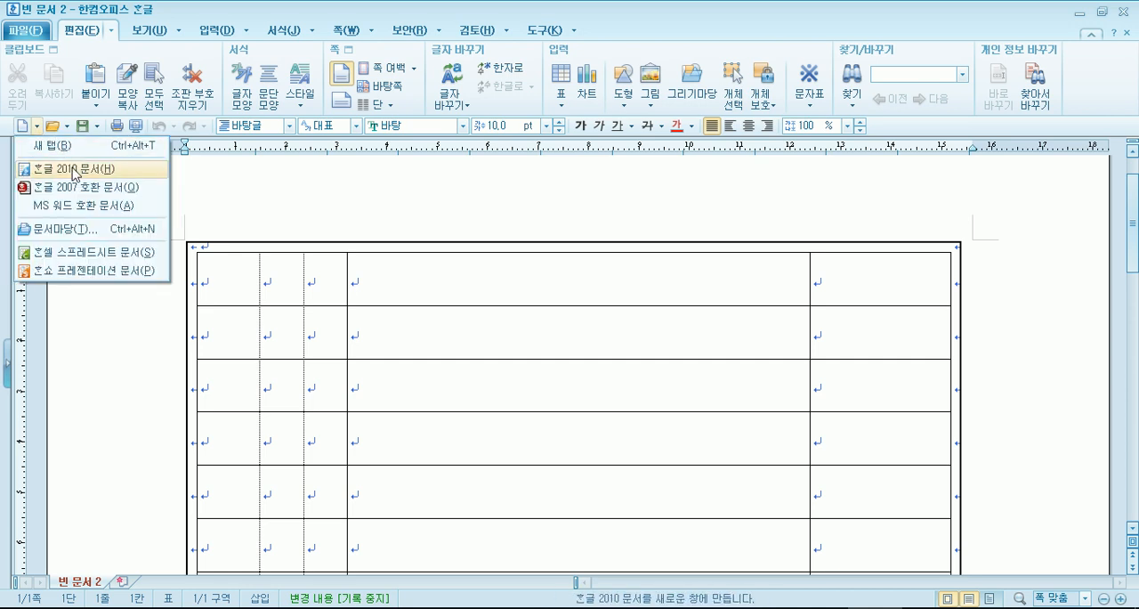
left_click(53, 229)
left_click_drag(602, 247, 601, 360)
left_click(447, 295)
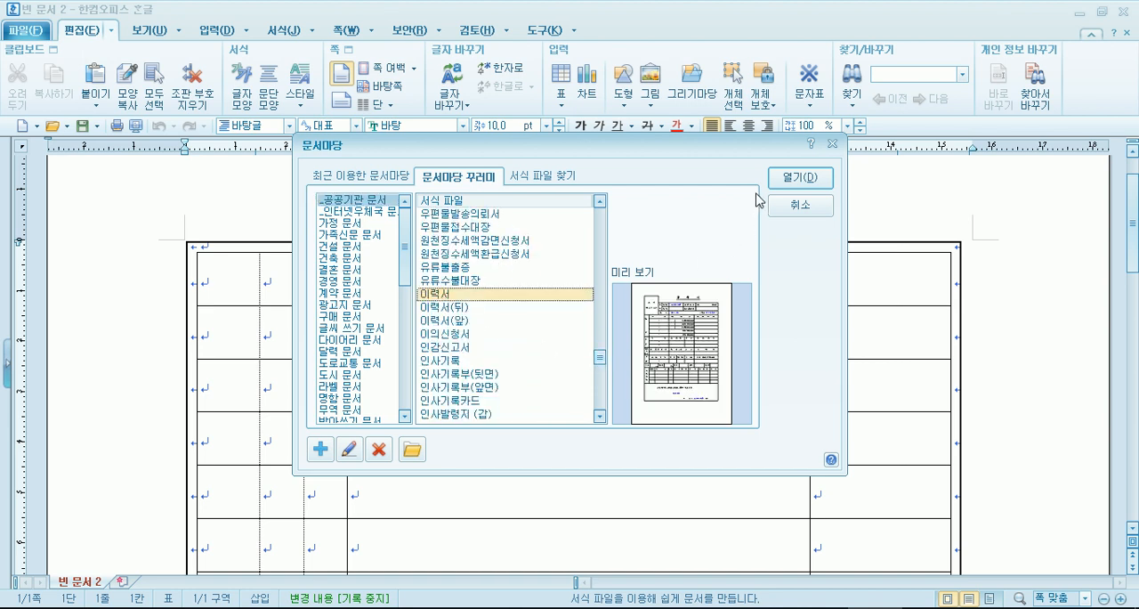
left_click(798, 178)
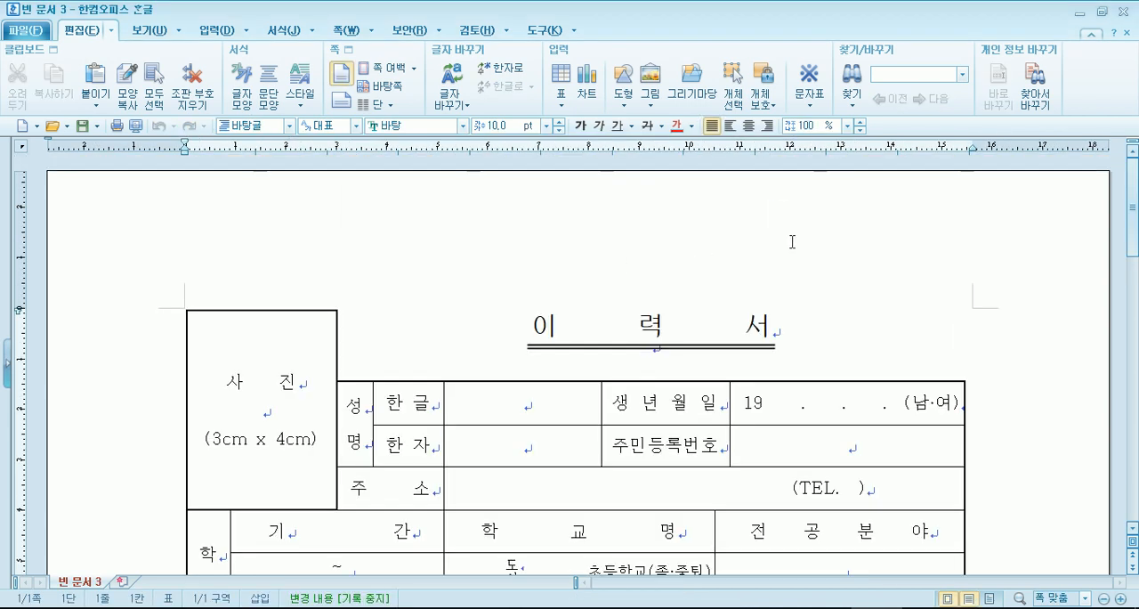
- Examine the new résumé's sections from personal details to family, including the 초등학교 and 중학교 rows under 학력
scroll(791, 242, "down", 3)
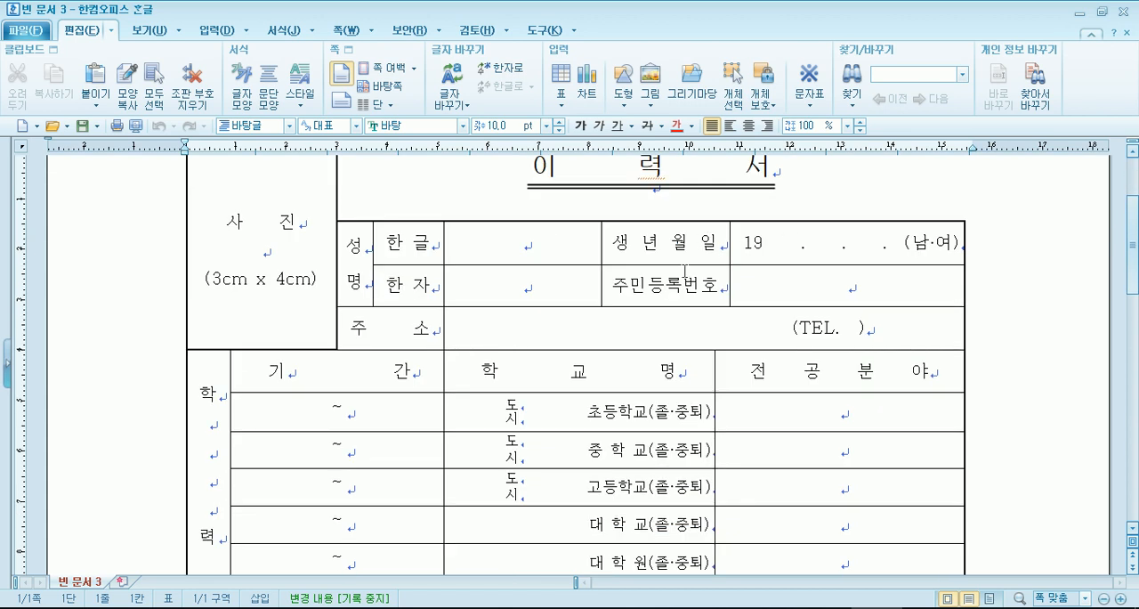
scroll(684, 272, "down", 3)
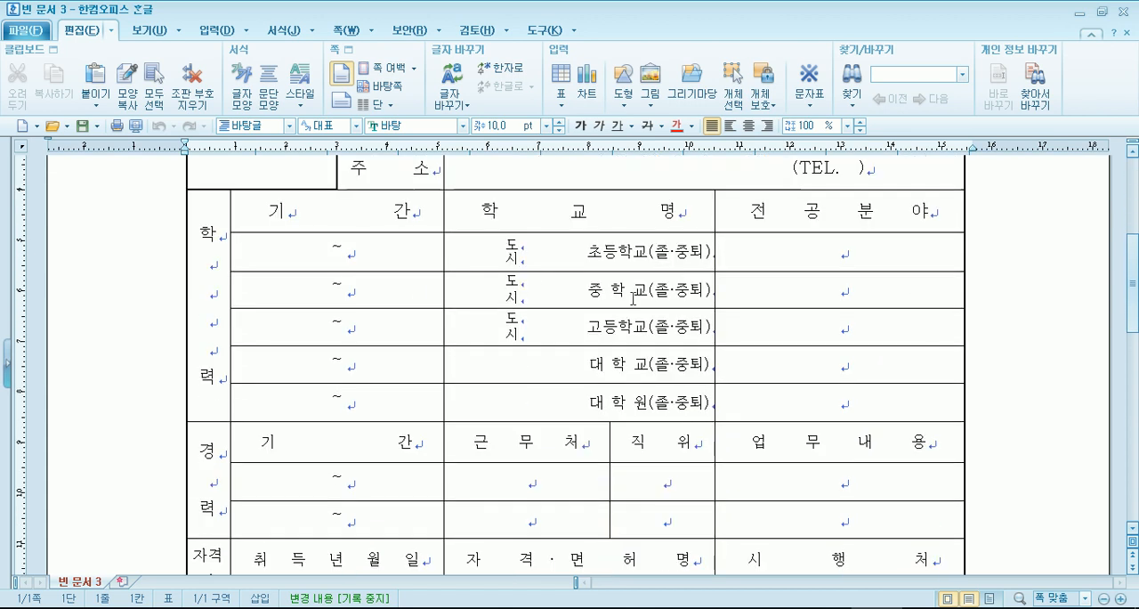
scroll(612, 305, "down", 2)
scroll(611, 305, "up", 2)
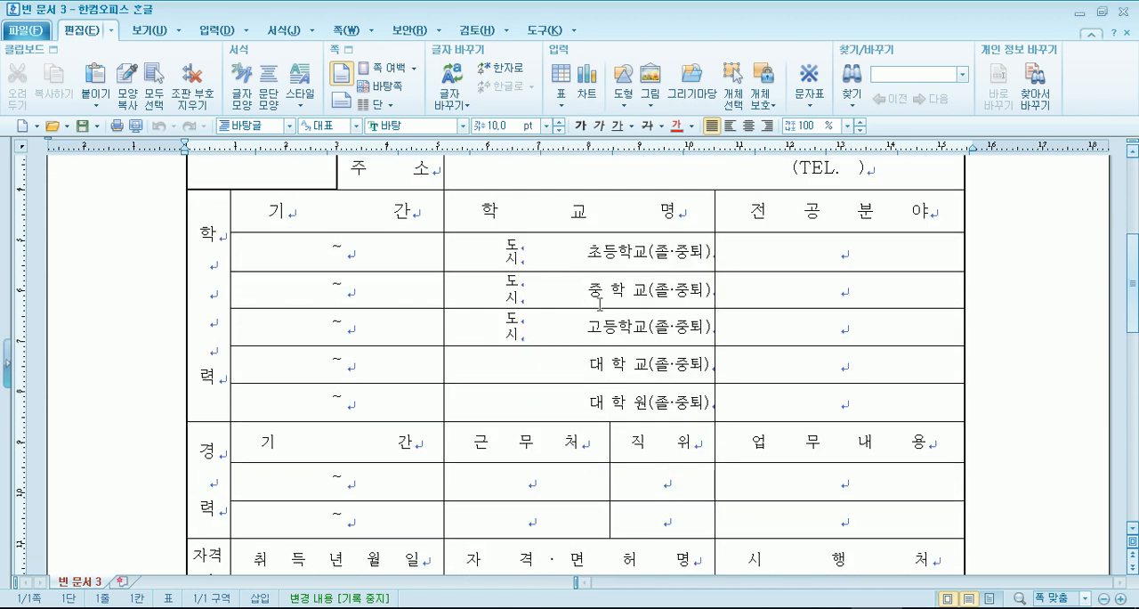
left_click(557, 256)
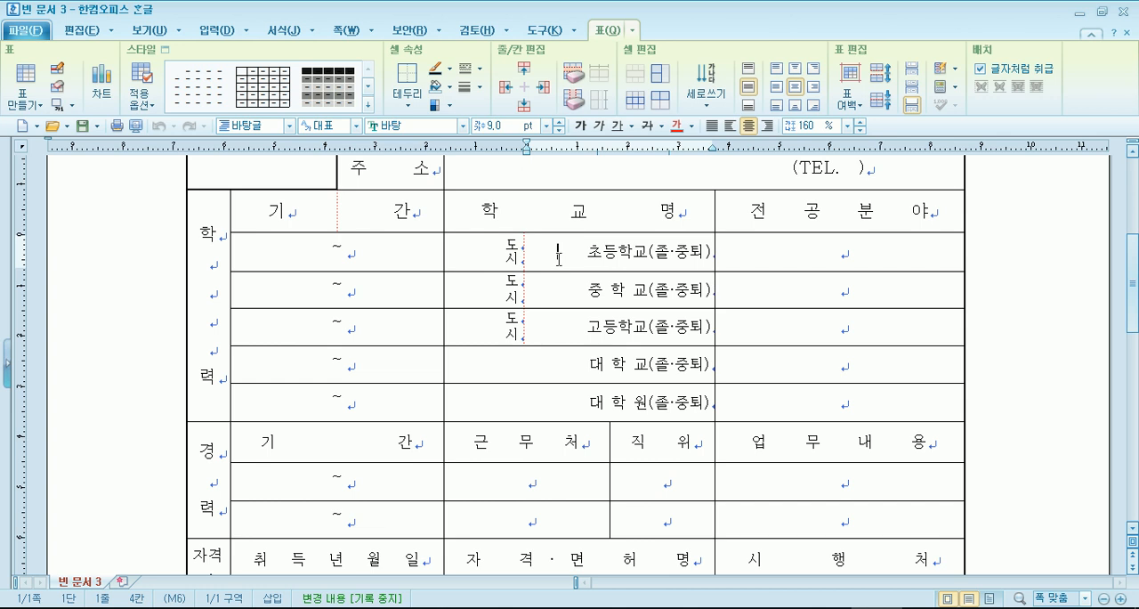
left_click_drag(302, 251, 809, 302)
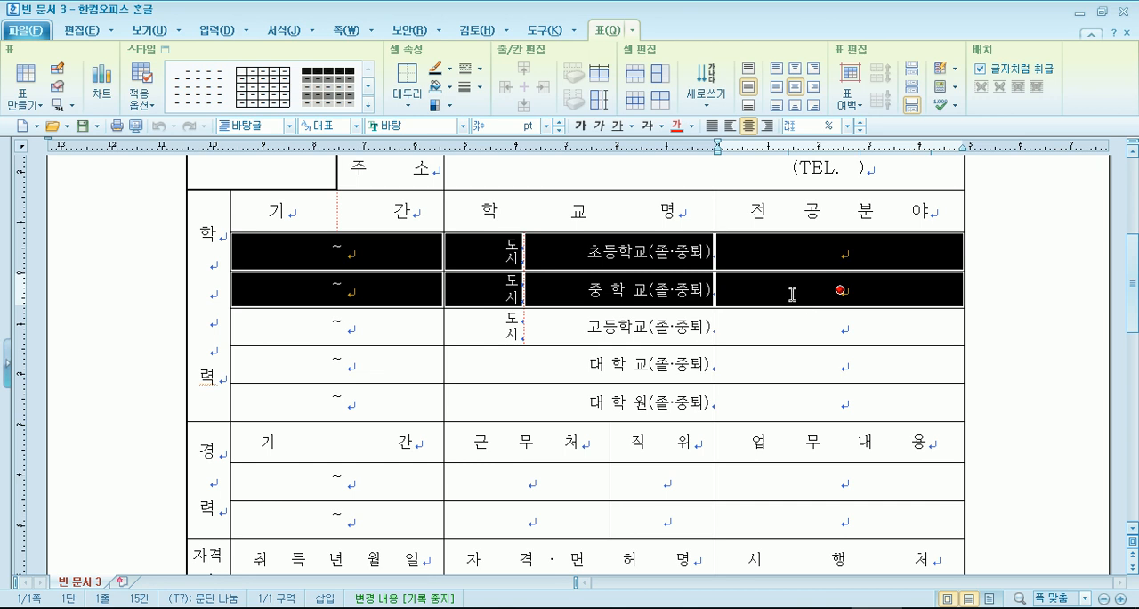
scroll(791, 287, "down", 10)
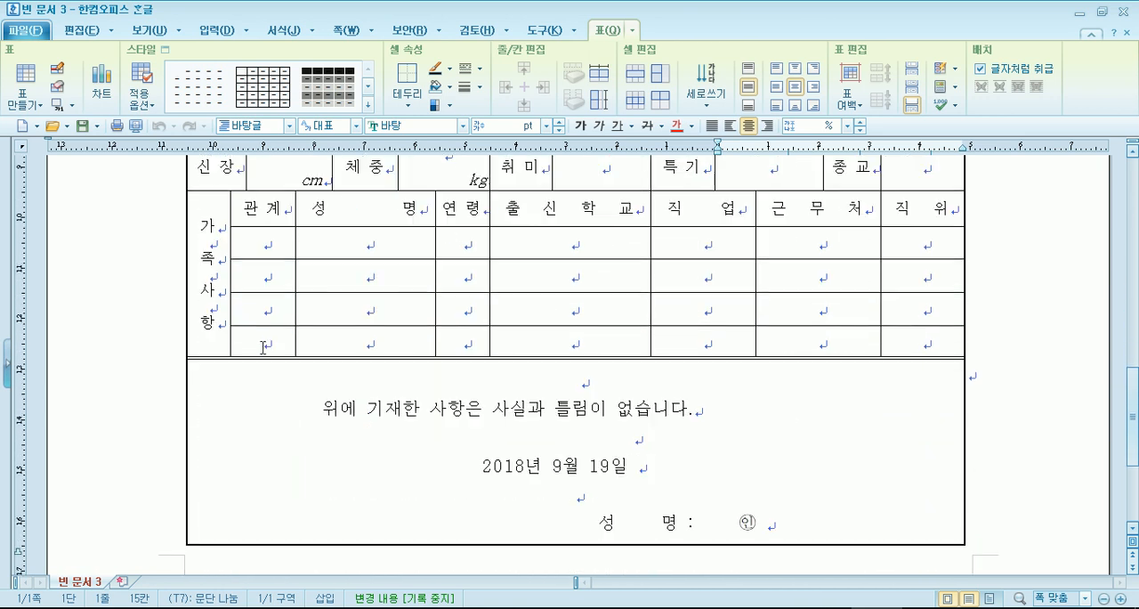
scroll(266, 350, "up", 6)
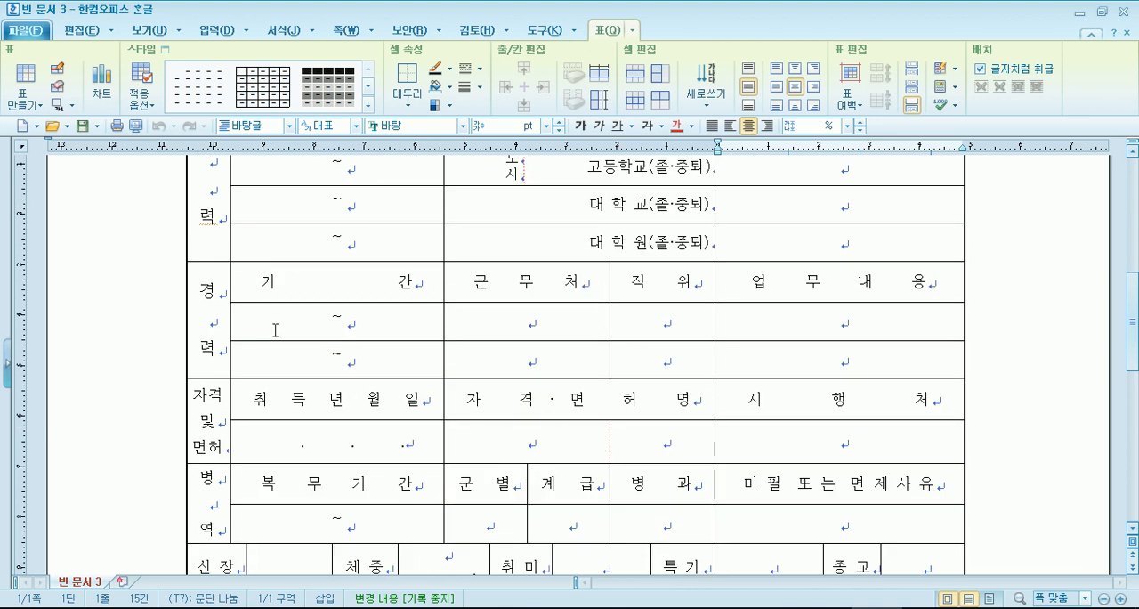
- Replace the 주민등록번호 label in the résumé's personal details with 연락처
scroll(323, 330, "up", 8)
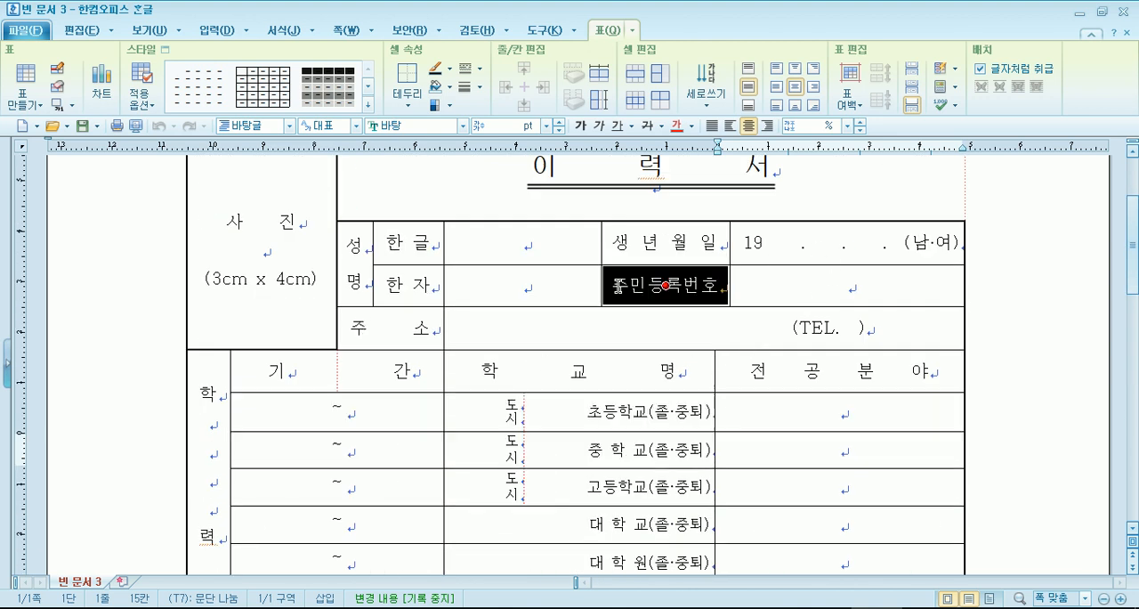
left_click_drag(665, 284, 705, 285)
left_click(709, 298)
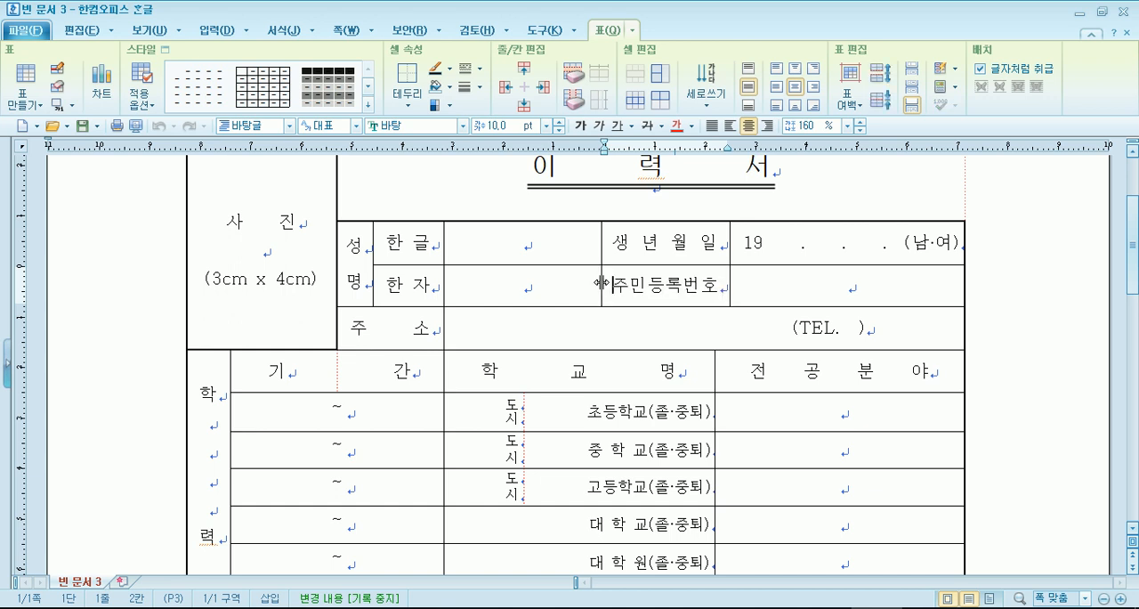
left_click_drag(612, 285, 750, 270)
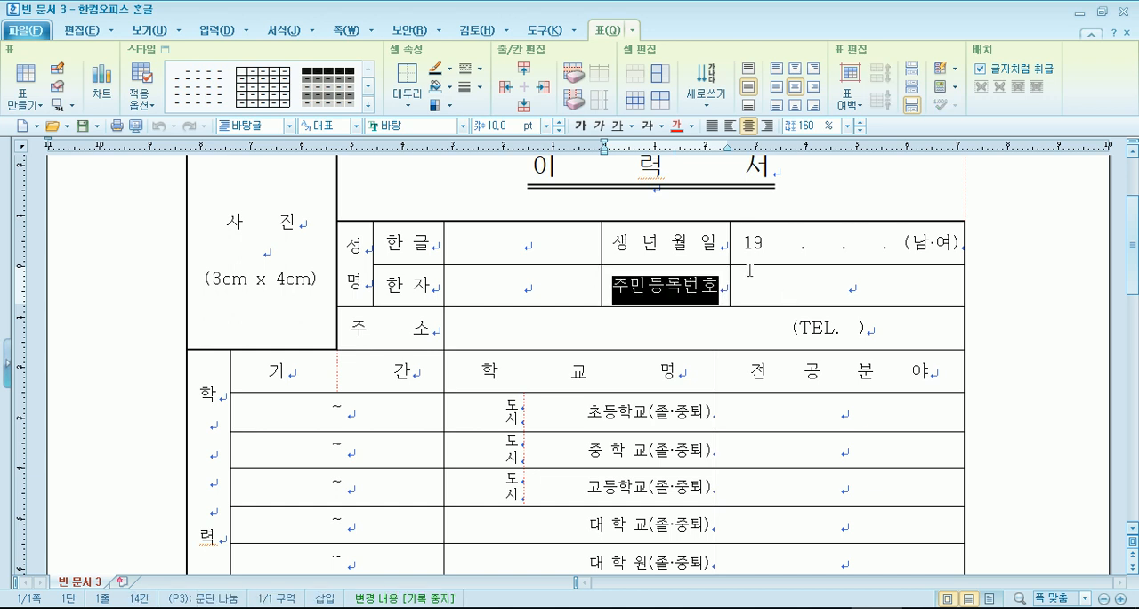
type("연락처")
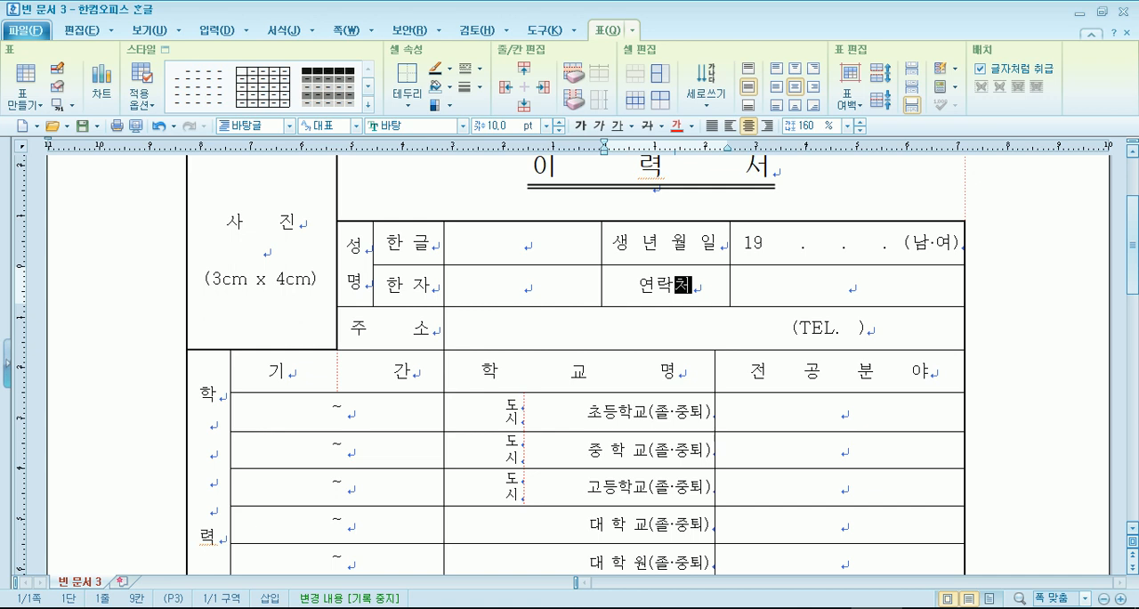
left_click(750, 269)
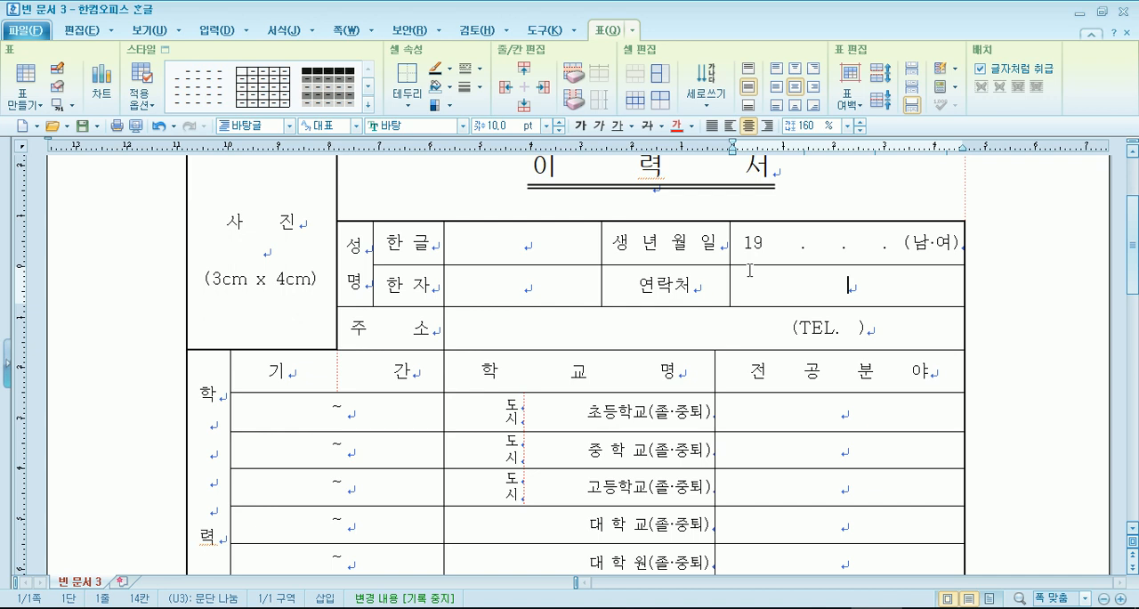
- Examine the 신장, 체중, 취미 and 특기 cells of the résumé and the closing statement below the table
scroll(741, 302, "down", 5)
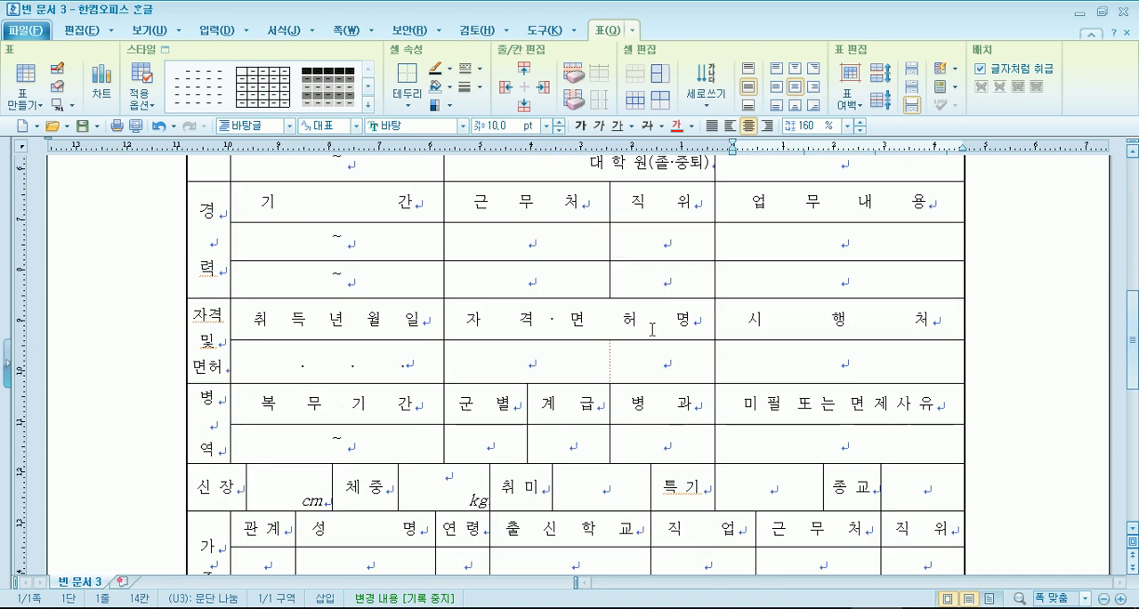
scroll(617, 331, "down", 2)
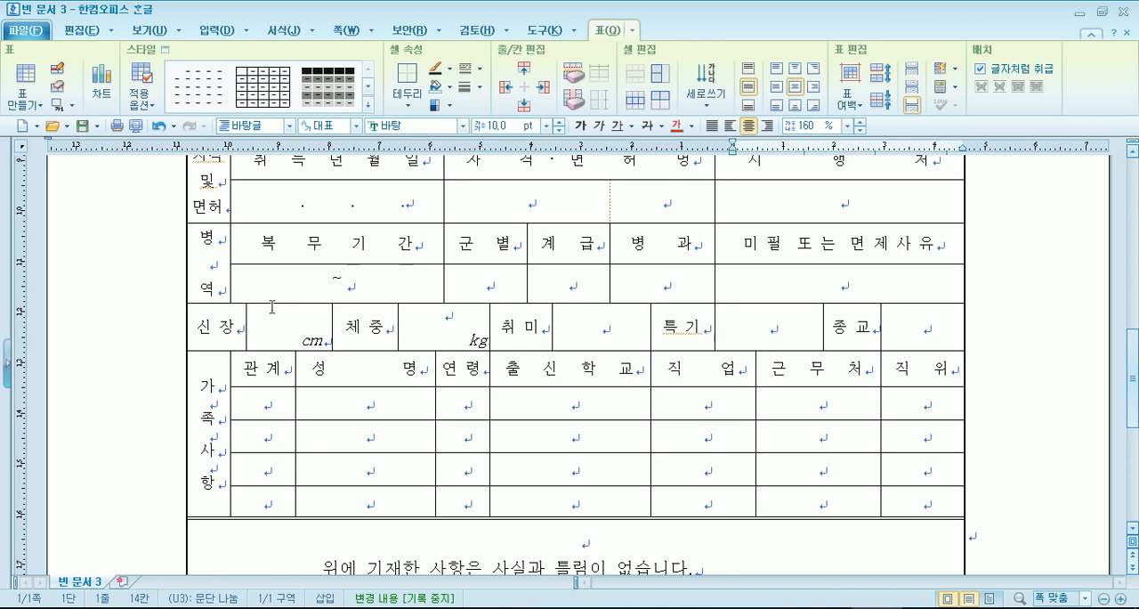
left_click_drag(278, 312, 358, 334)
left_click(352, 333)
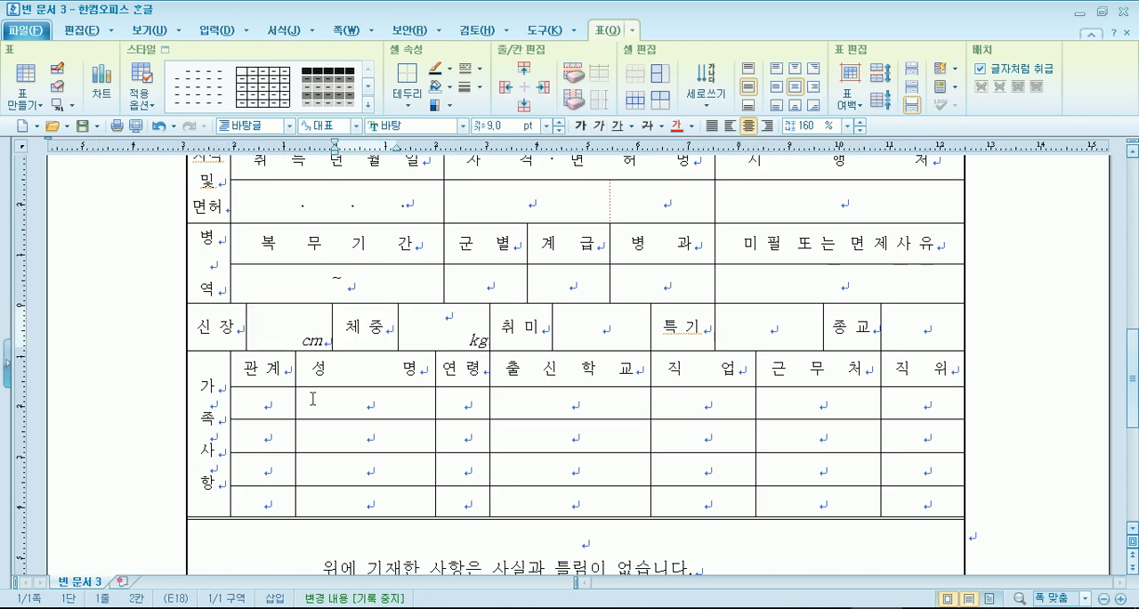
left_click(441, 318)
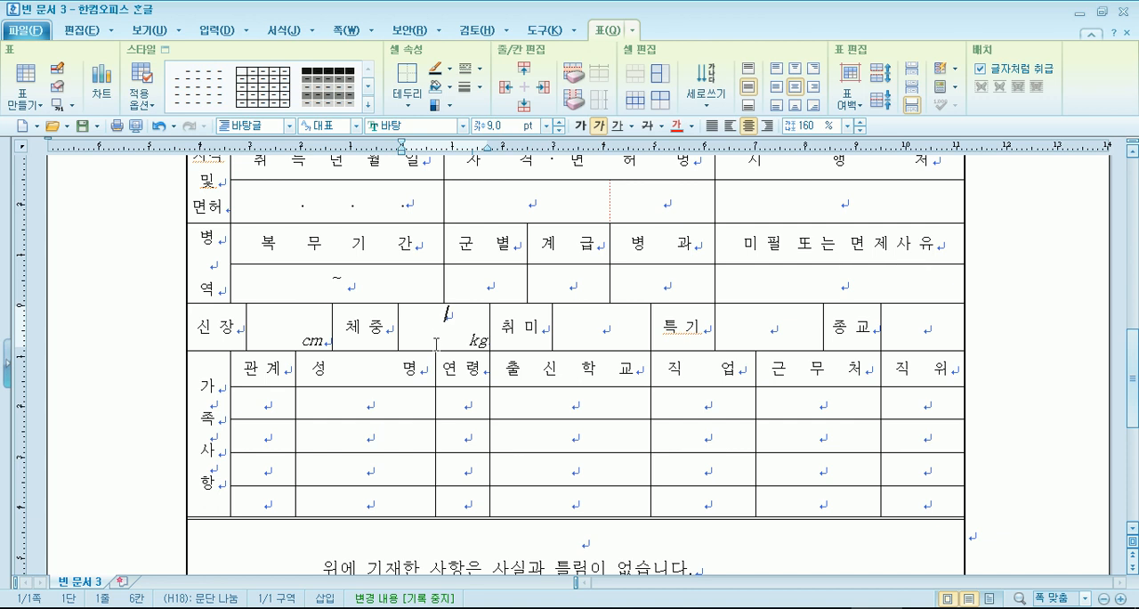
left_click(720, 336)
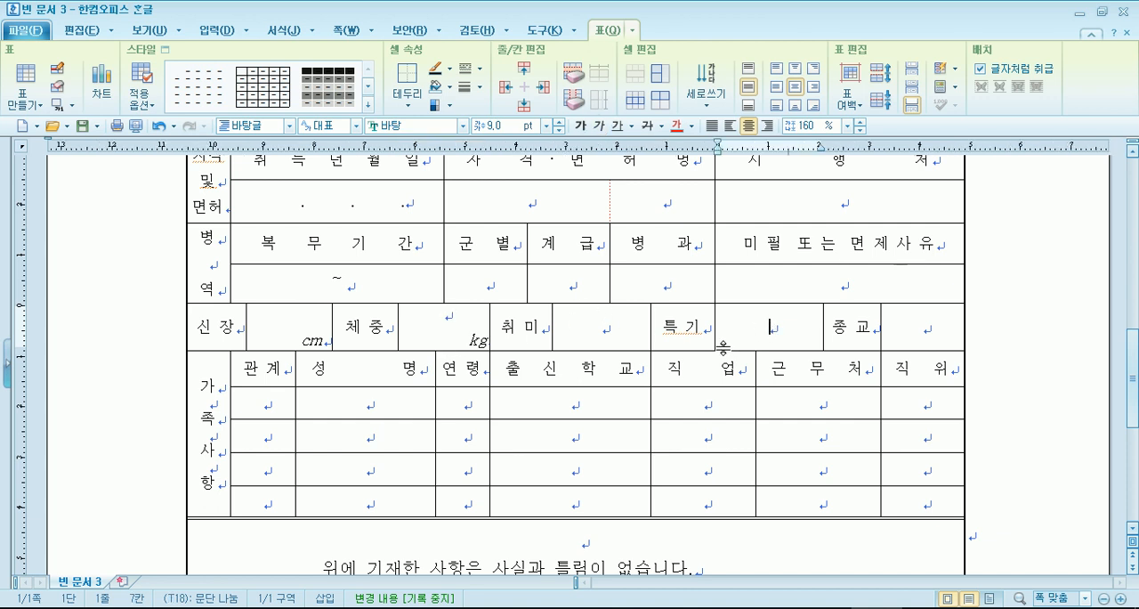
left_click(602, 335)
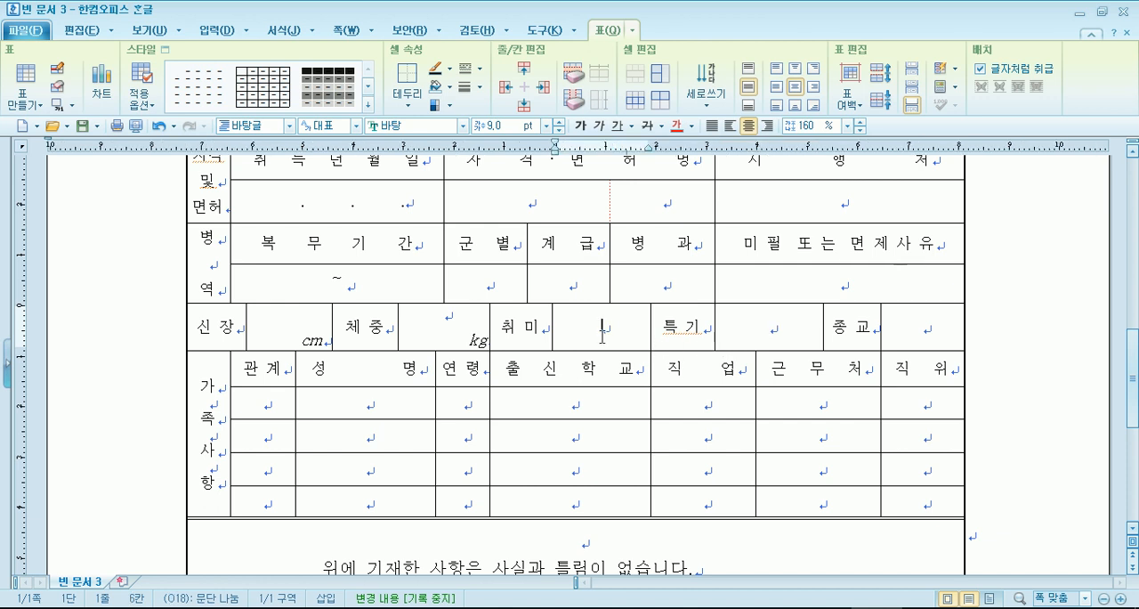
scroll(603, 336, "down", 3)
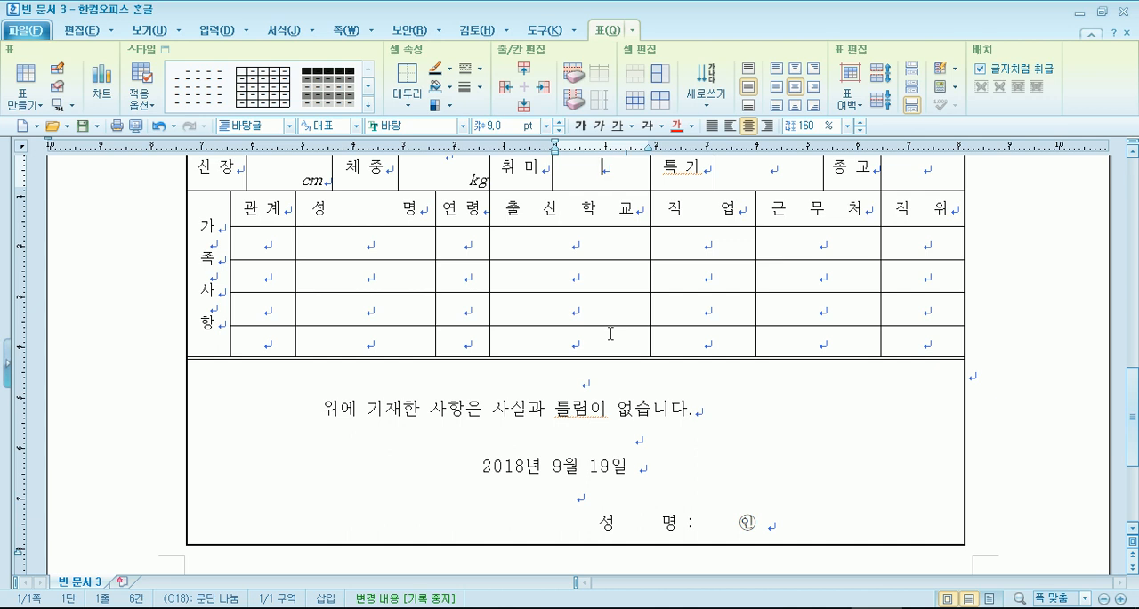
scroll(541, 257, "up", 3)
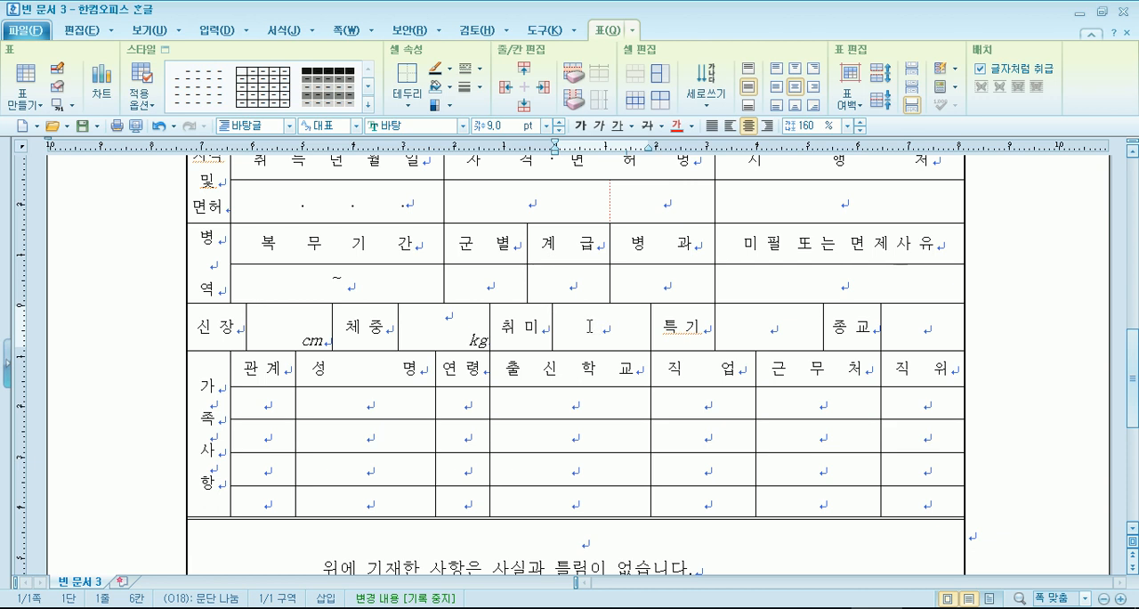
- Review the résumé's 가족사항 block, the row from 신장 to 종교, and the 병역 entry cells
left_click_drag(214, 384, 837, 427)
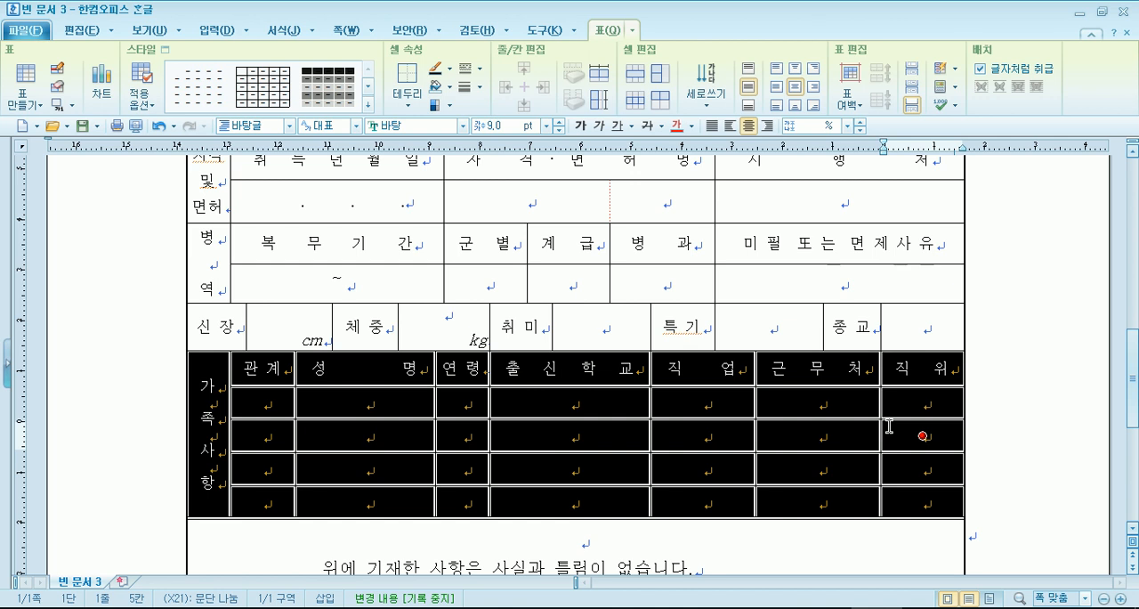
left_click_drag(227, 318, 782, 335)
left_click(782, 335)
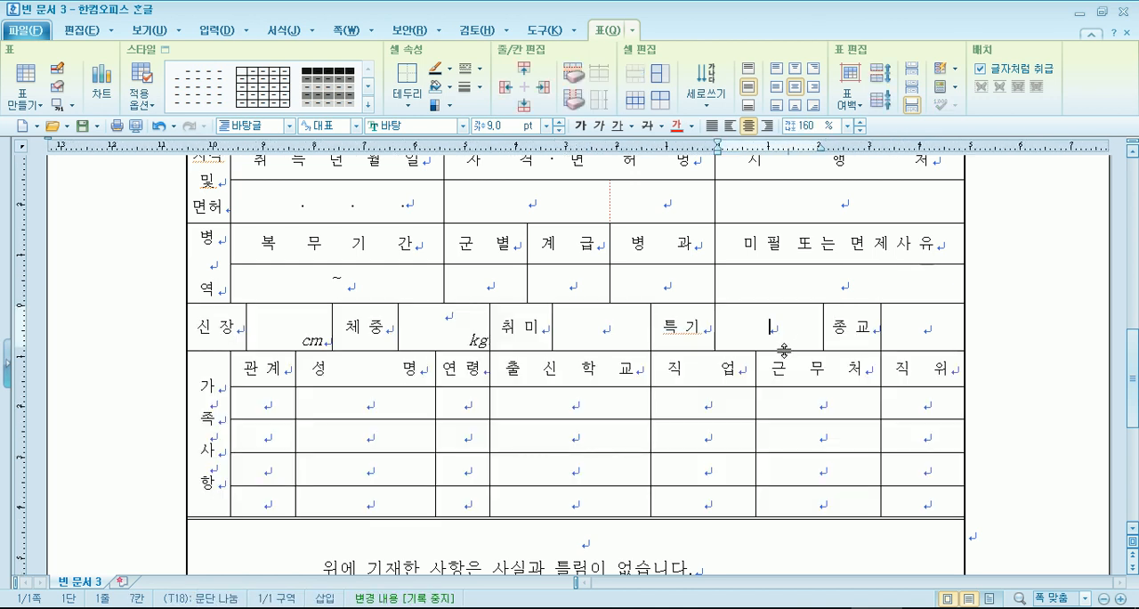
scroll(784, 349, "up", 3)
left_click(852, 436)
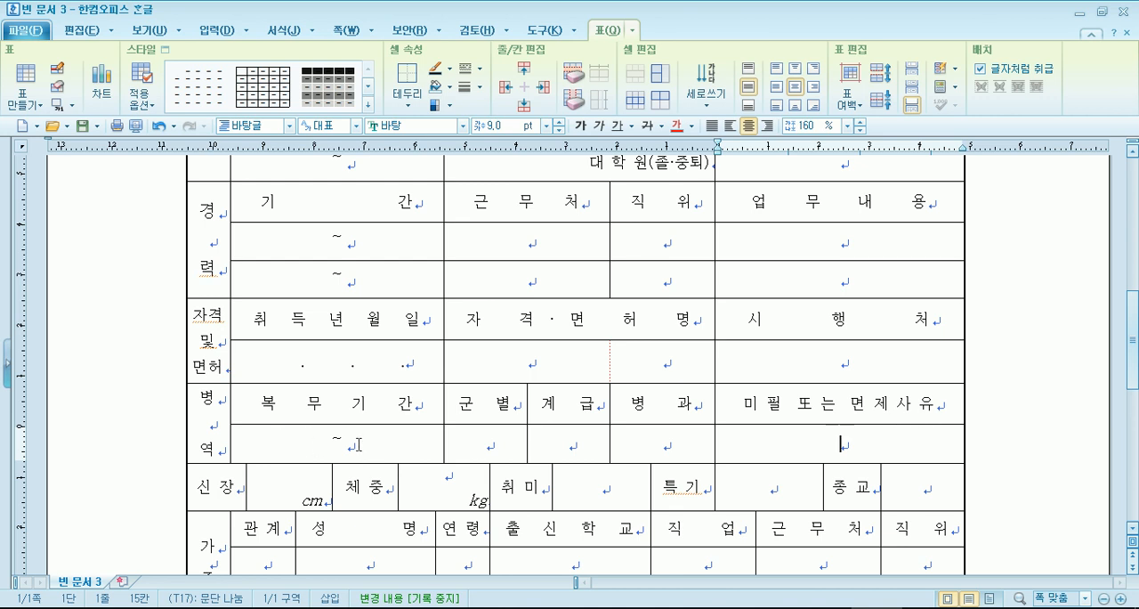
left_click_drag(307, 434, 366, 437)
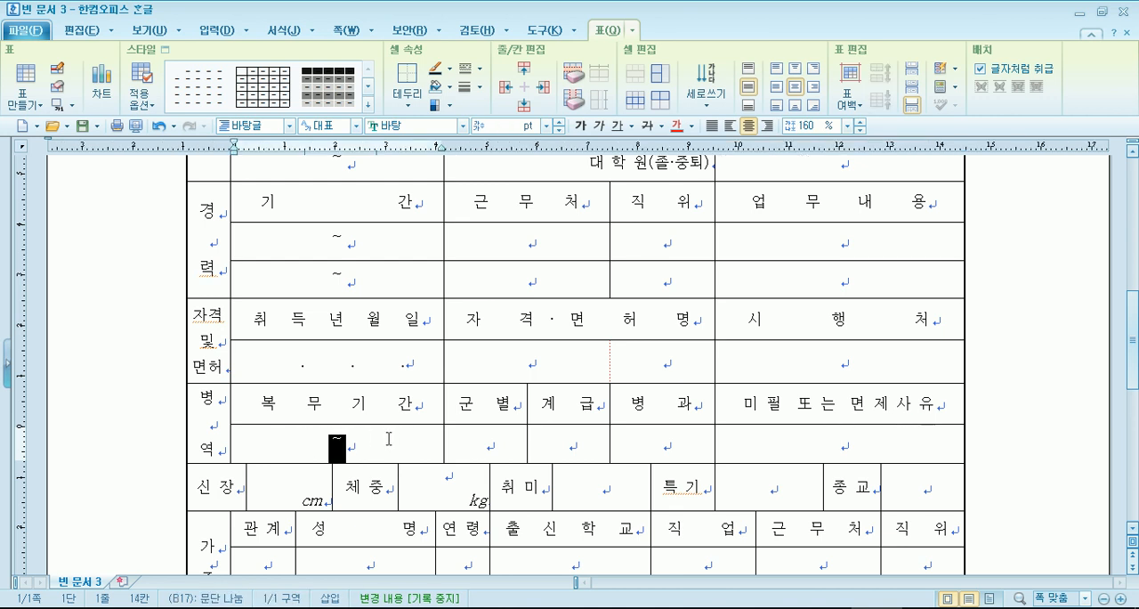
scroll(388, 437, "down", 3)
left_click(483, 287)
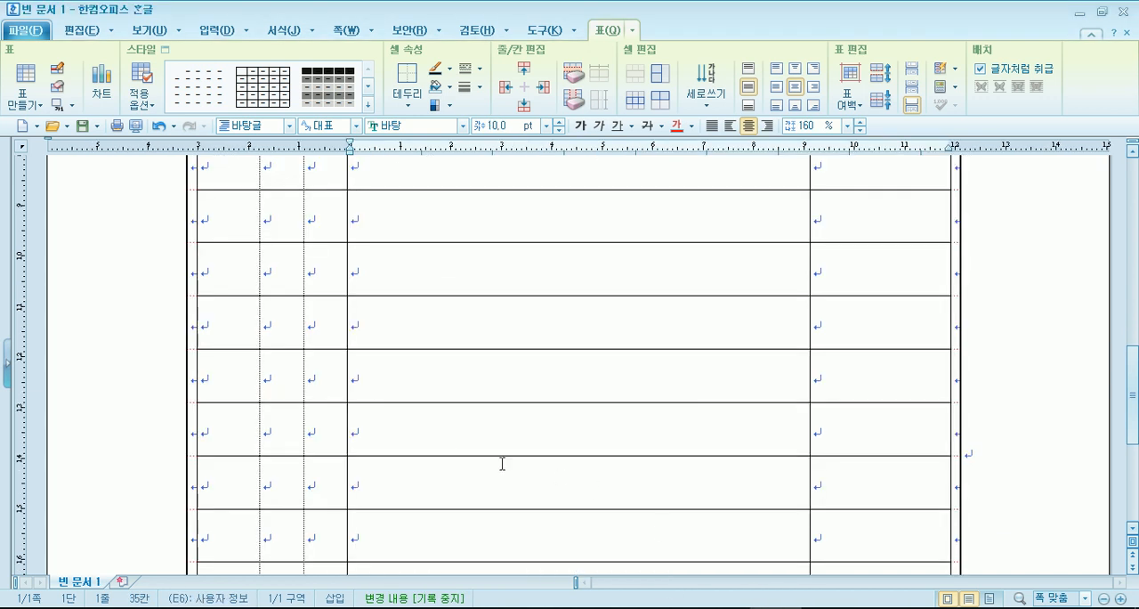
- Return to the first résumé document, 빈 문서 1, and view the beginning of its form
scroll(501, 460, "up", 10)
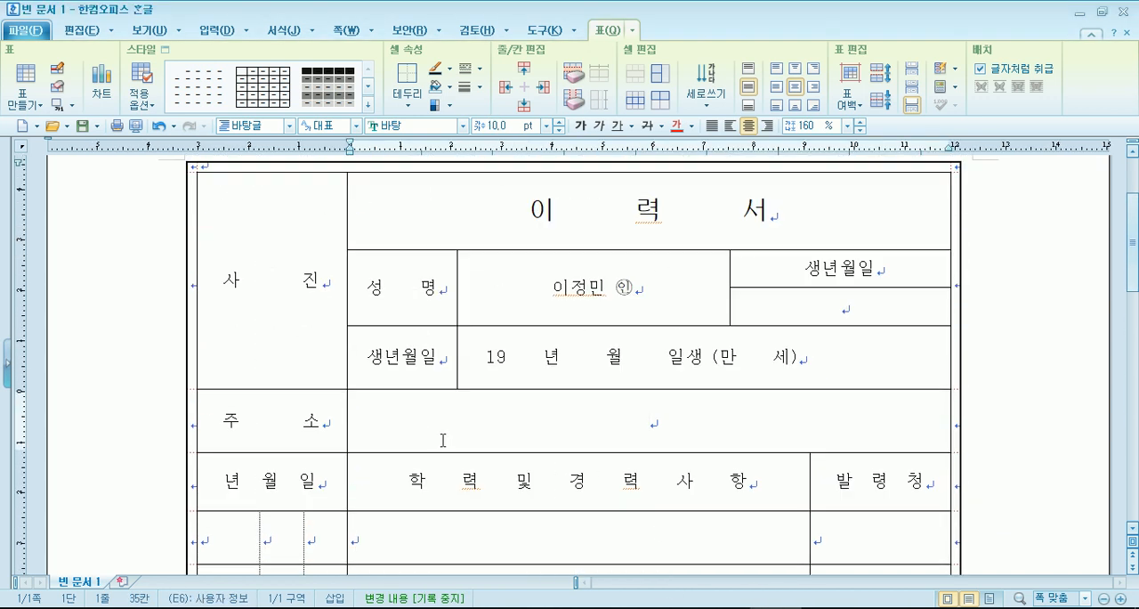
scroll(442, 440, "up", 3)
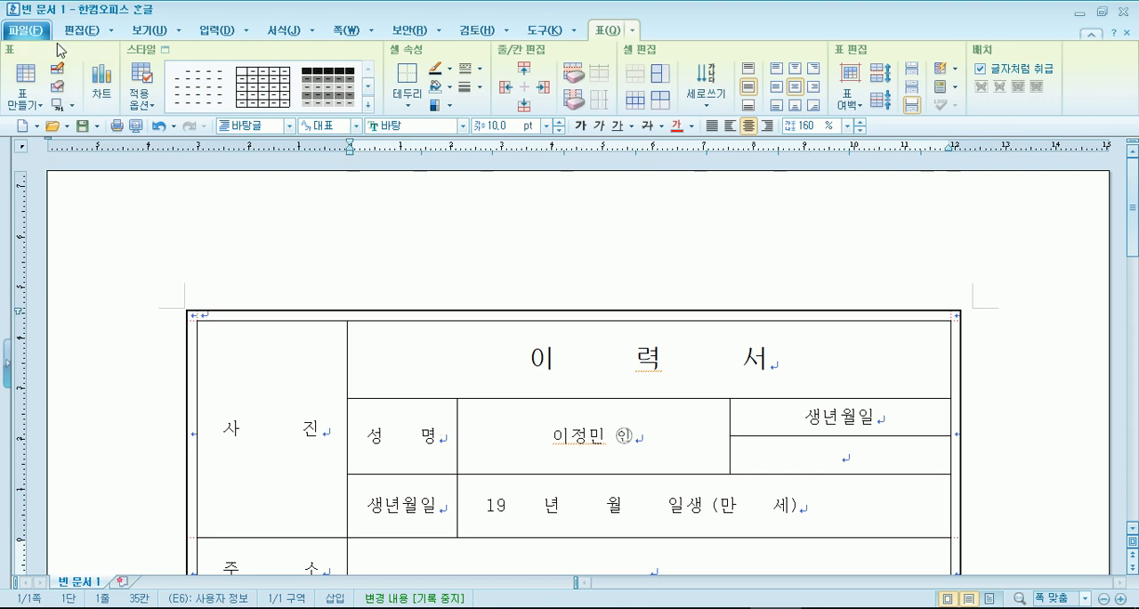
- Preview the printed page of the résumé in 빈 문서 1 and return to editing
left_click(135, 125)
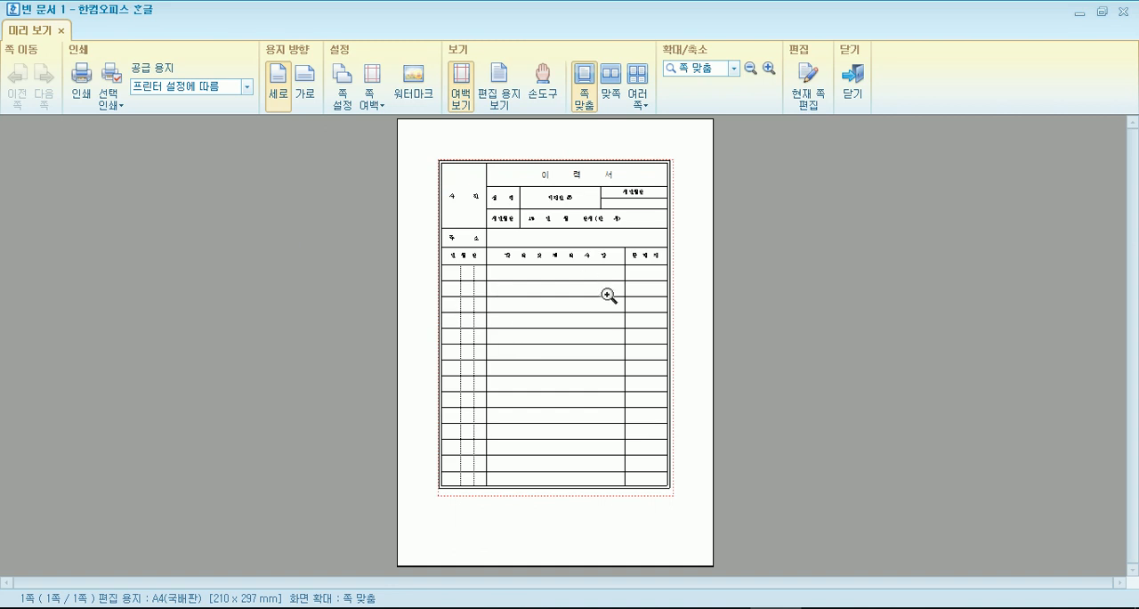
key("Escape")
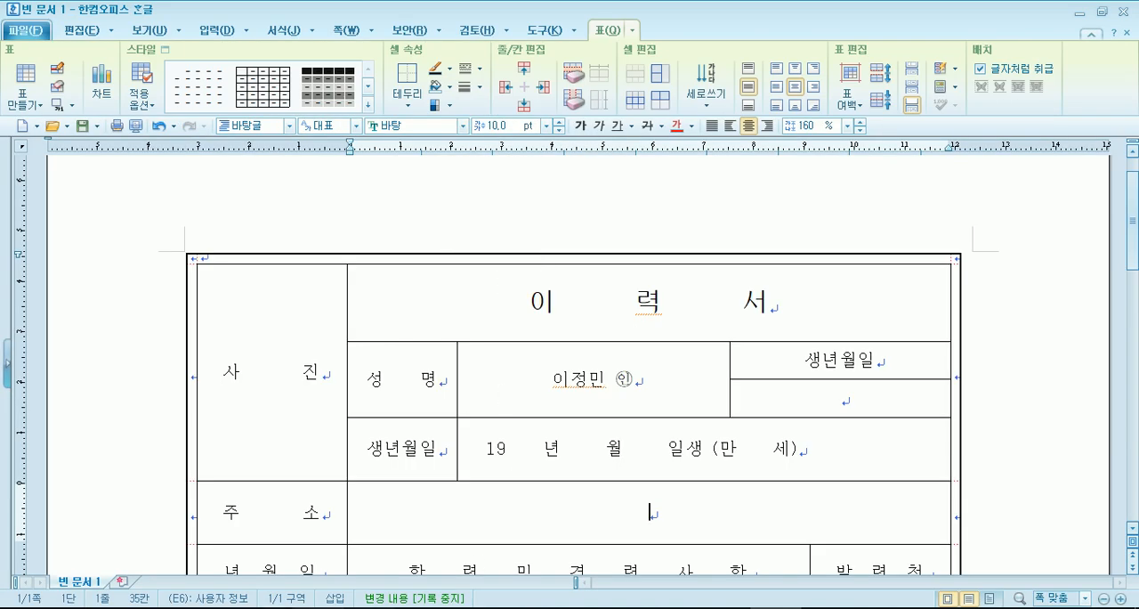
- Open 구직신청서.hwp from the 이력서관련 folder and look over the beginning of its form
left_click(317, 607)
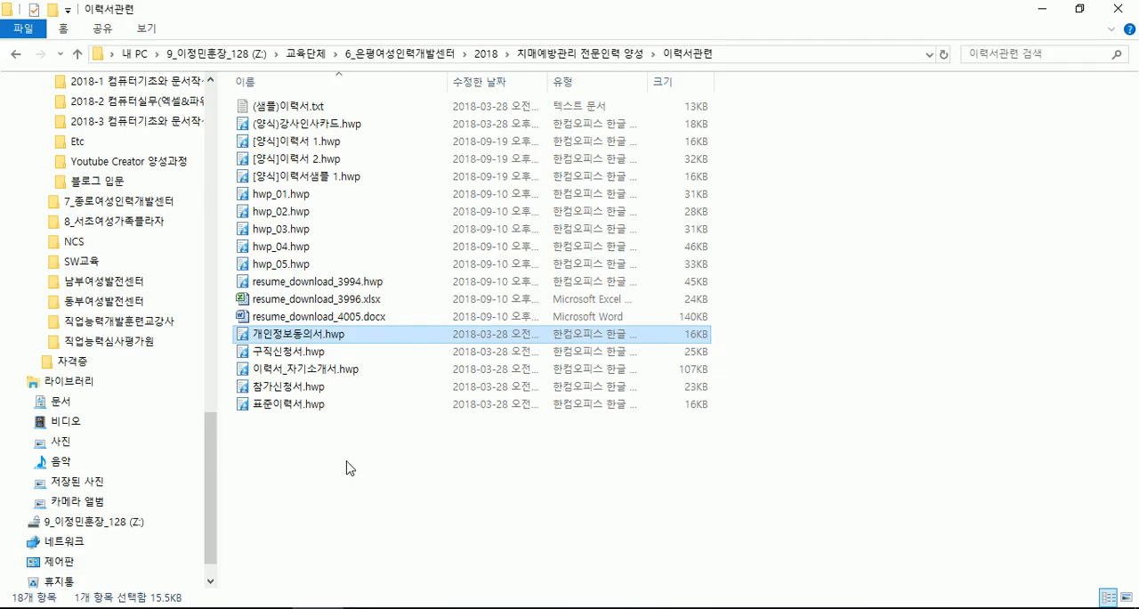
left_click(291, 352)
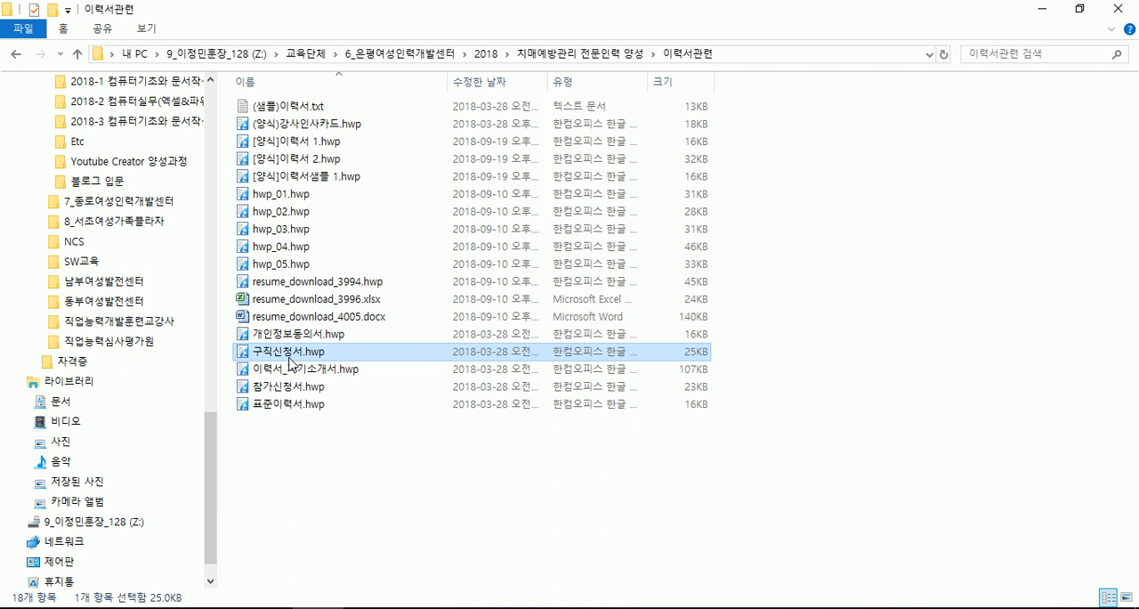
double_click(290, 354)
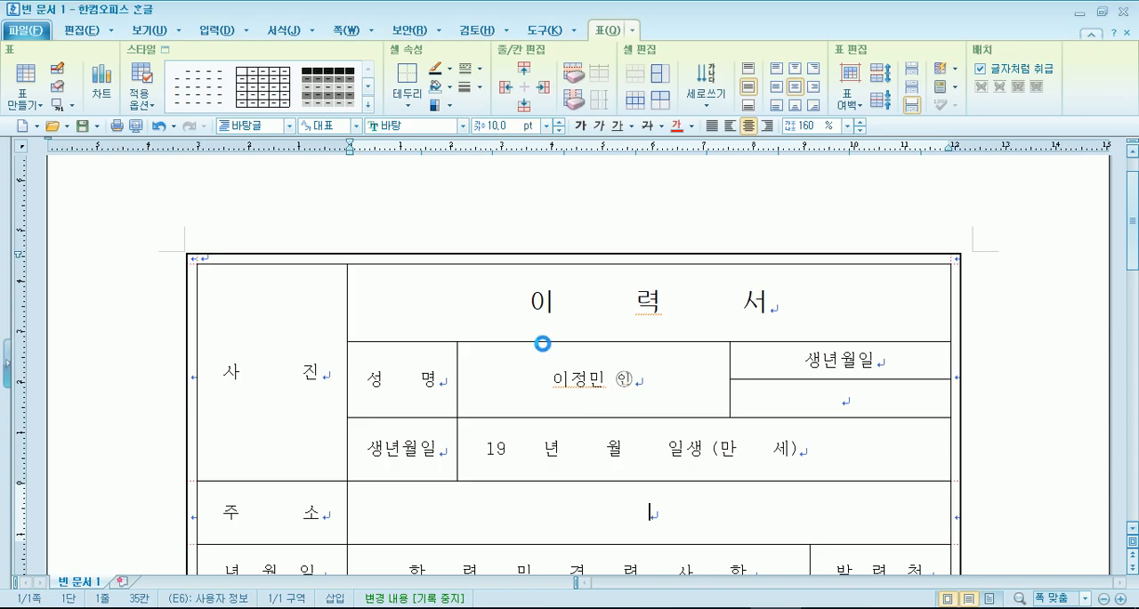
left_click(578, 343)
scroll(586, 351, "down", 5)
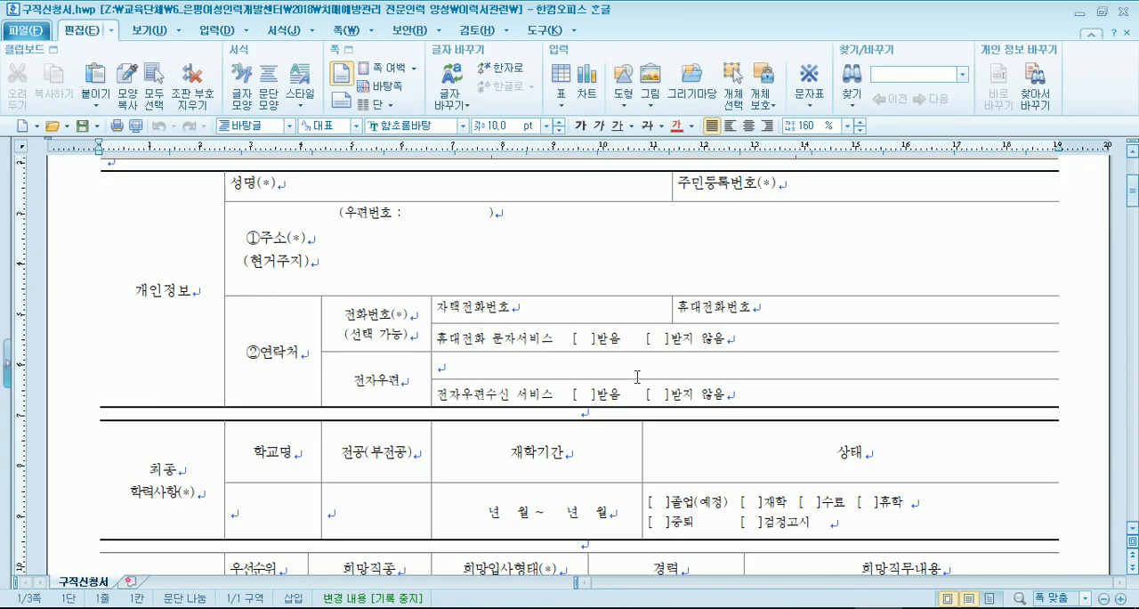
scroll(585, 351, "up", 3)
- Preview the printed pages of 구직신청서.hwp and 빈 문서 2 to compare their layouts
left_click(137, 125)
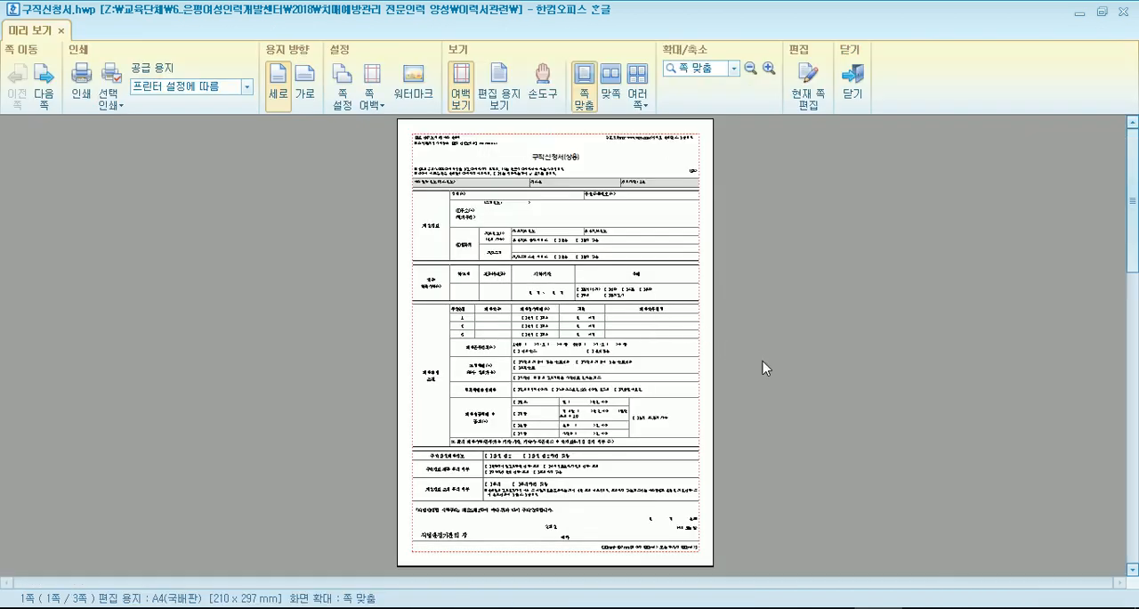
key("Escape")
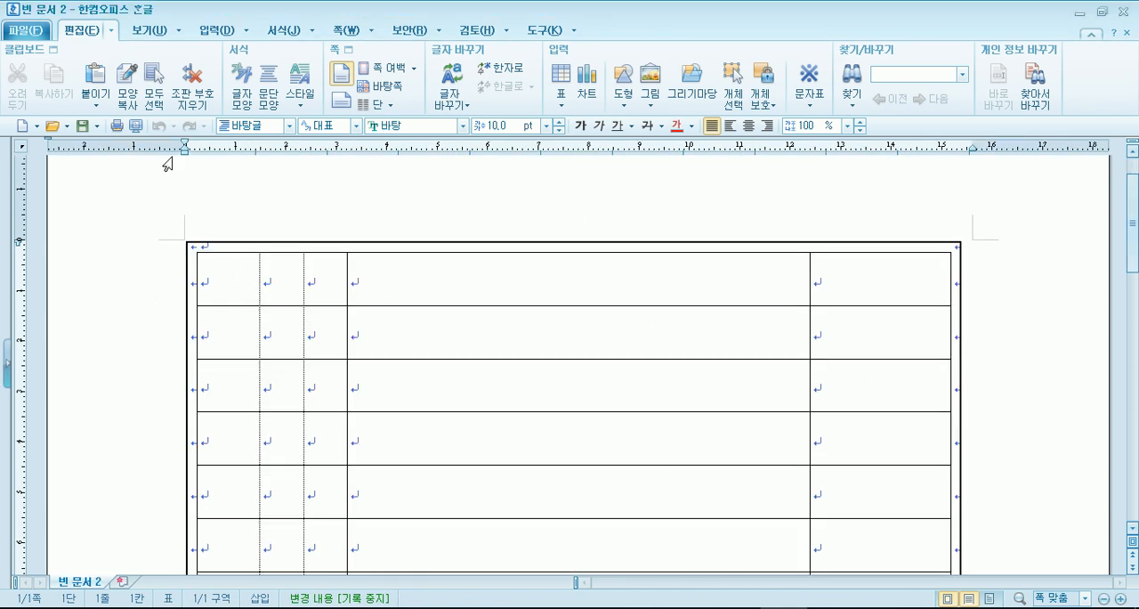
left_click(137, 126)
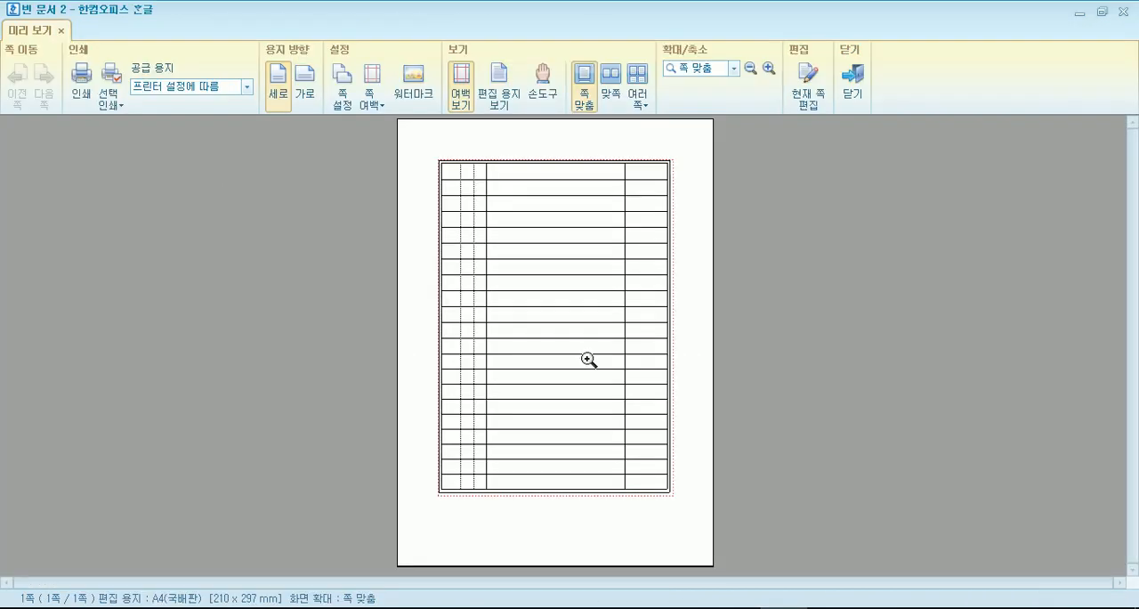
key("Escape")
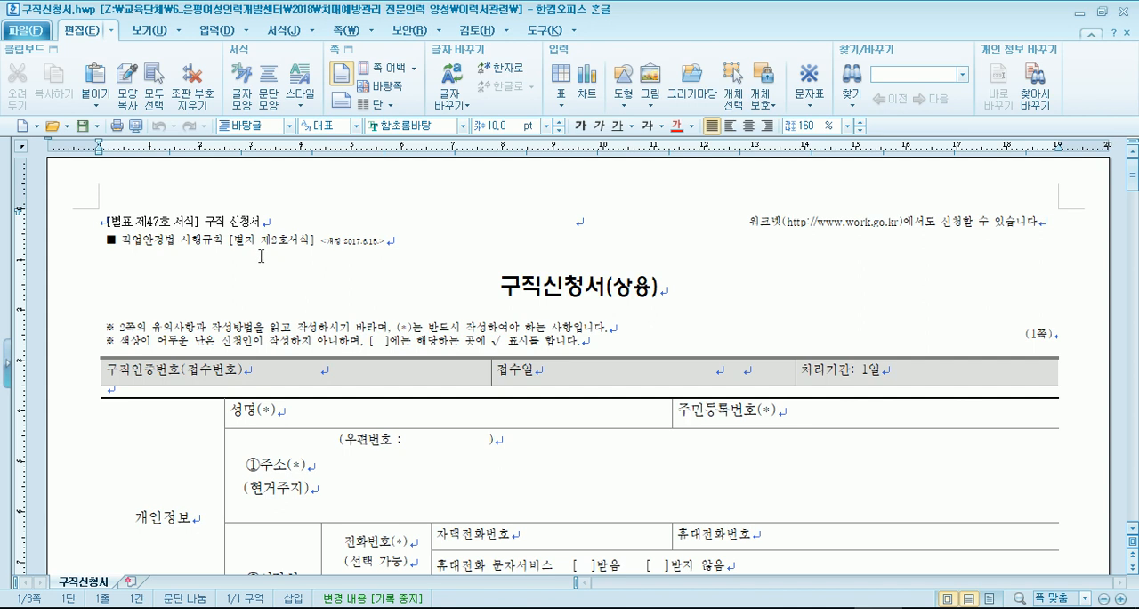
- Examine the 구직신청서(상용) title, the instructions, the 워크넷 note and the 개인정보 and 최종 학력사항 sections
left_click(427, 258)
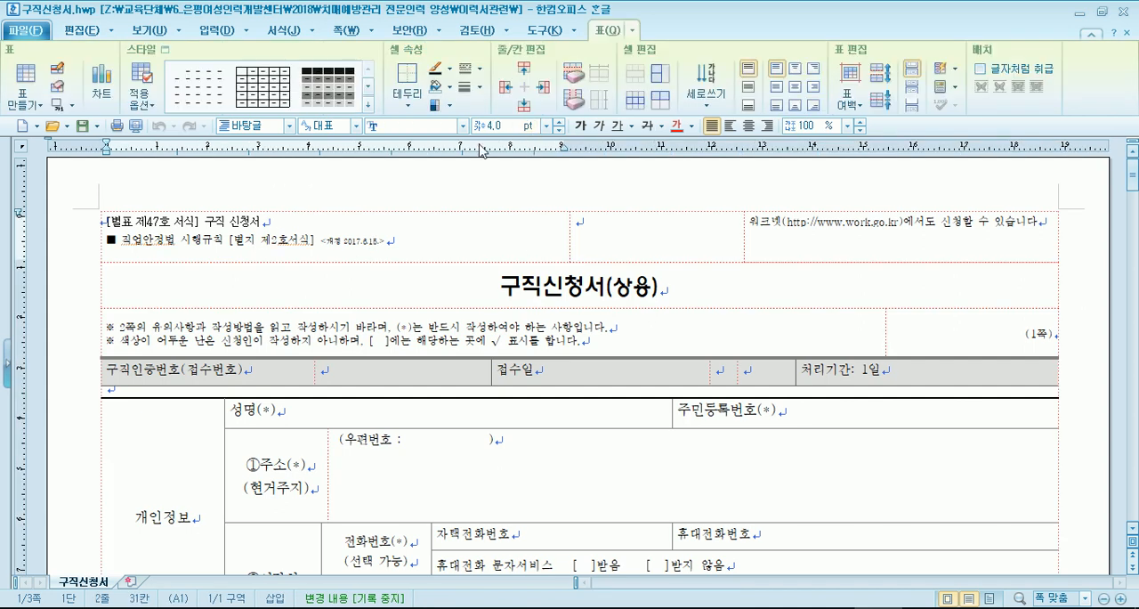
left_click(343, 240)
left_click(368, 339)
scroll(369, 339, "down", 6)
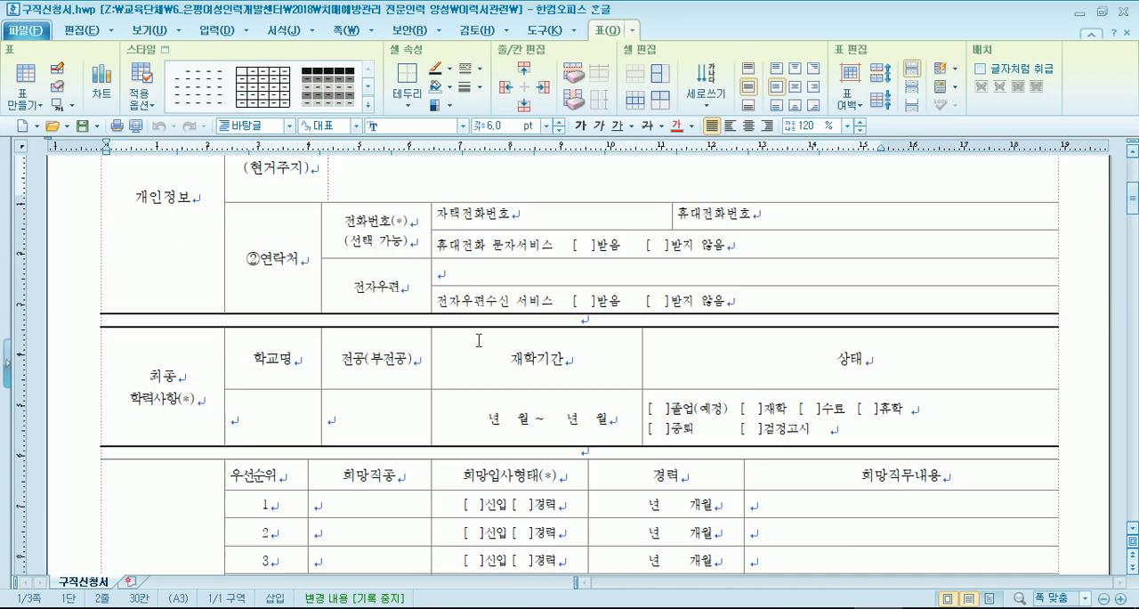
scroll(368, 339, "up", 6)
left_click(461, 287)
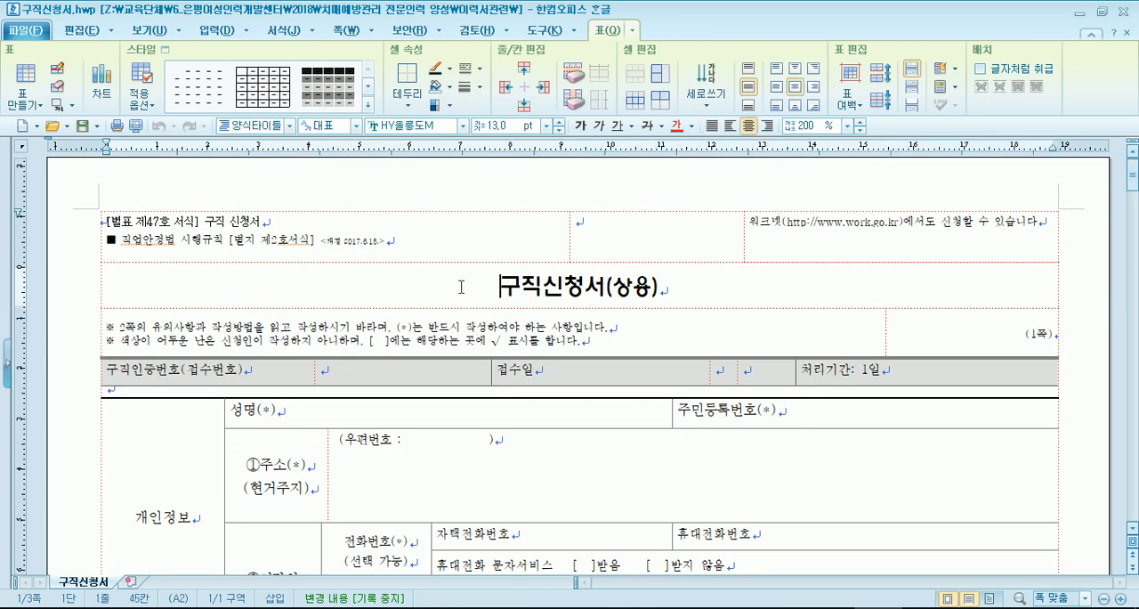
scroll(460, 286, "down", 3)
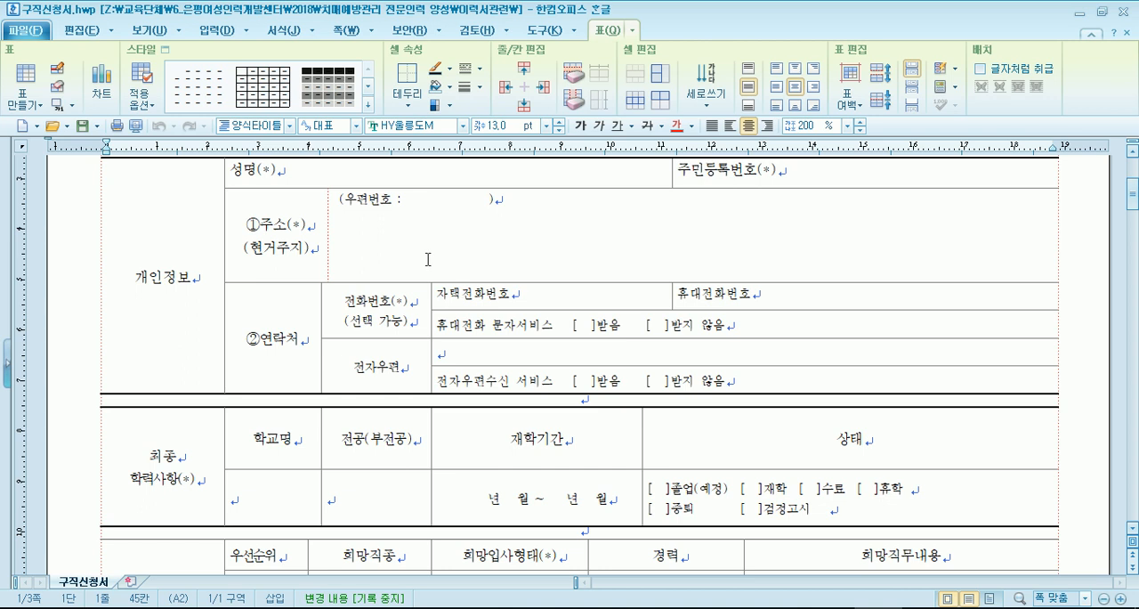
scroll(427, 259, "up", 3)
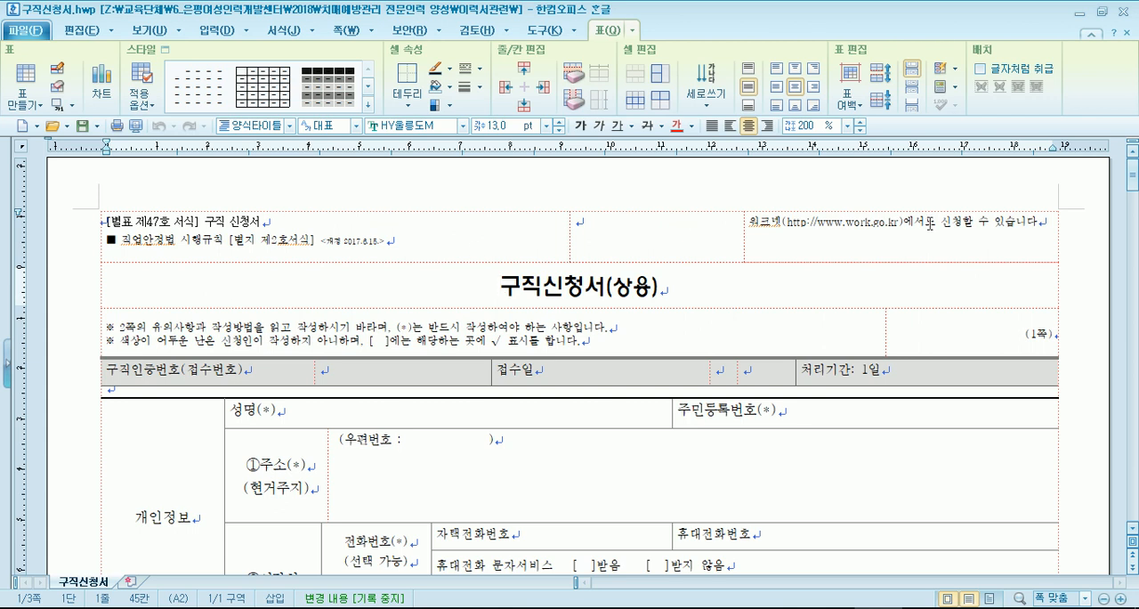
scroll(890, 232, "down", 2)
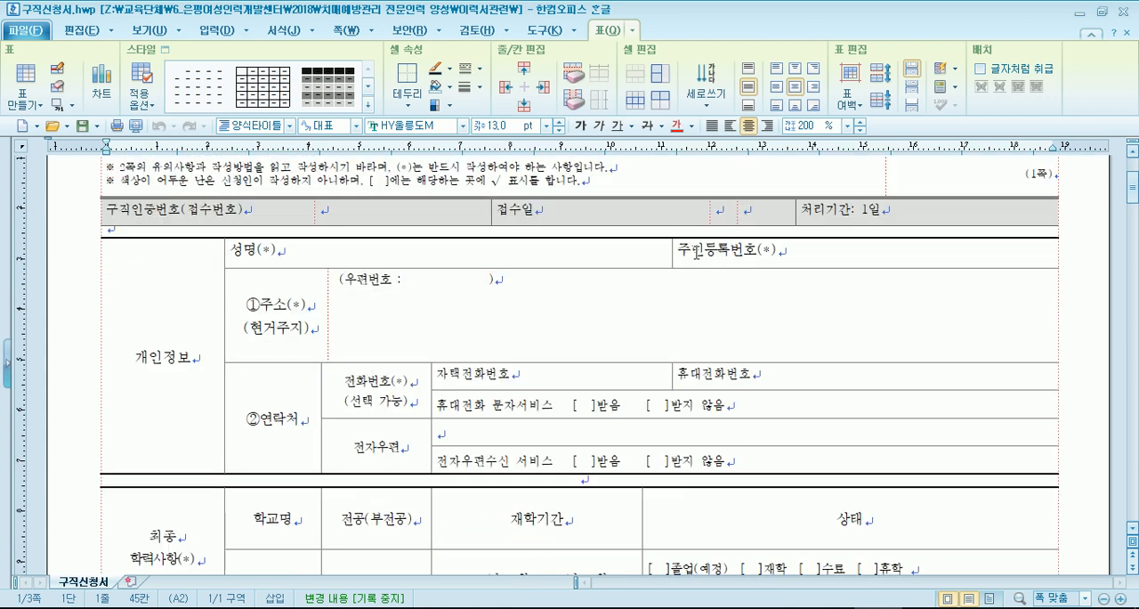
- Examine the 성명, 주민등록번호 and 주소 cells in 개인정보, including the blank space for the 우편번호
left_click(314, 250)
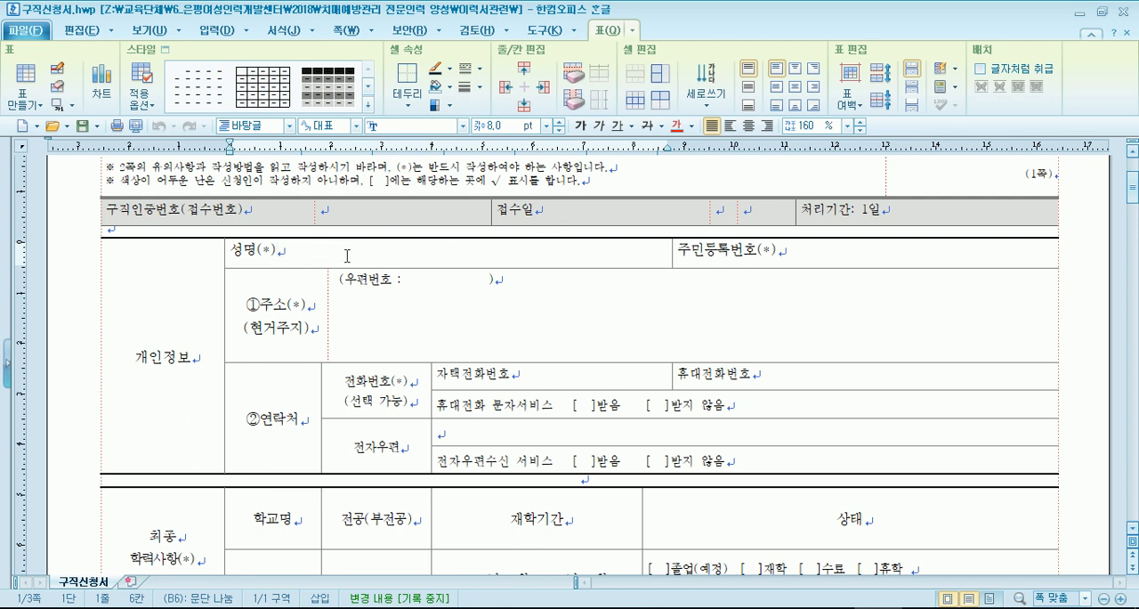
left_click(837, 251)
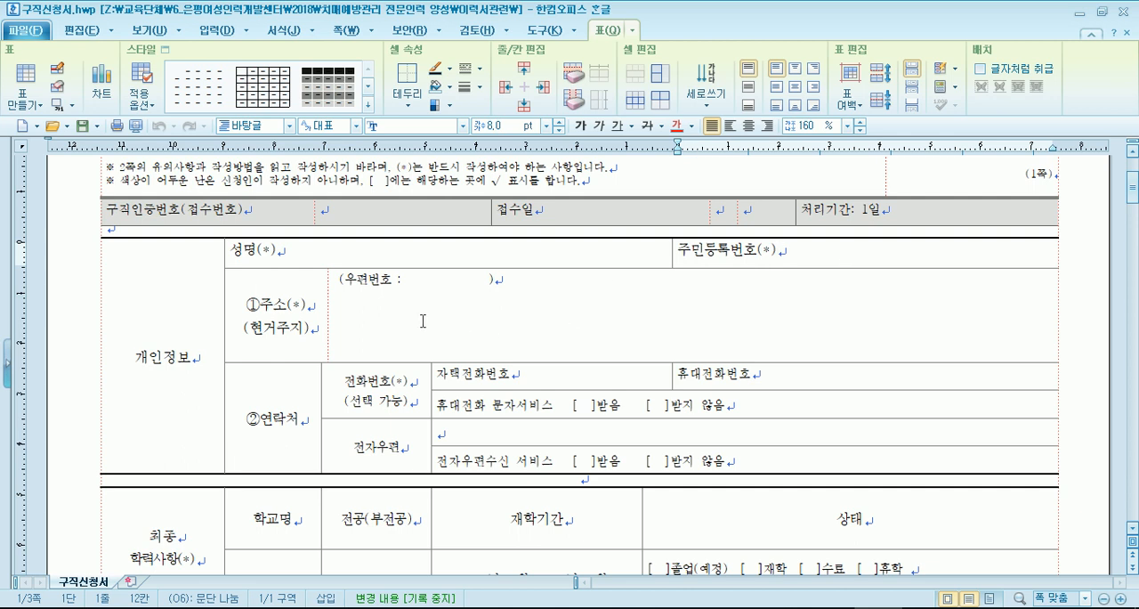
left_click(495, 280)
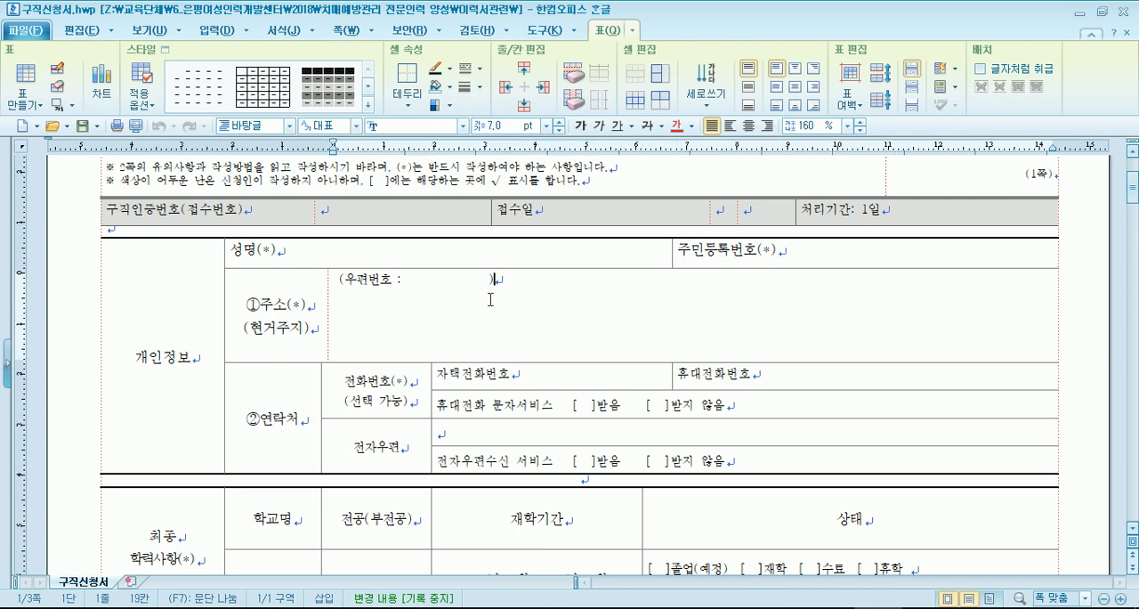
left_click_drag(412, 280, 480, 279)
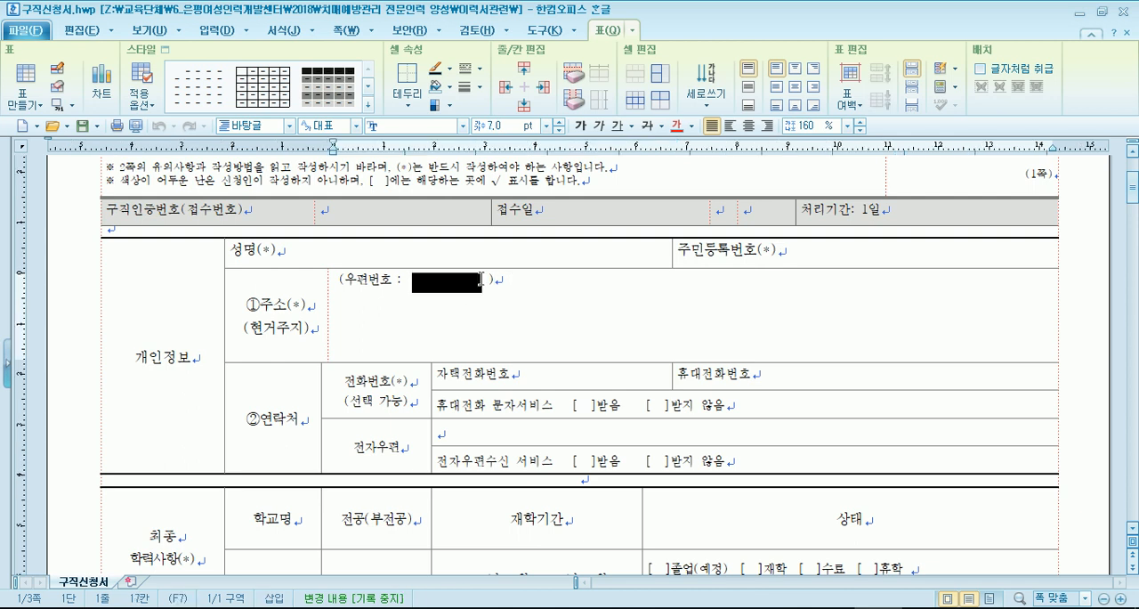
left_click(519, 281)
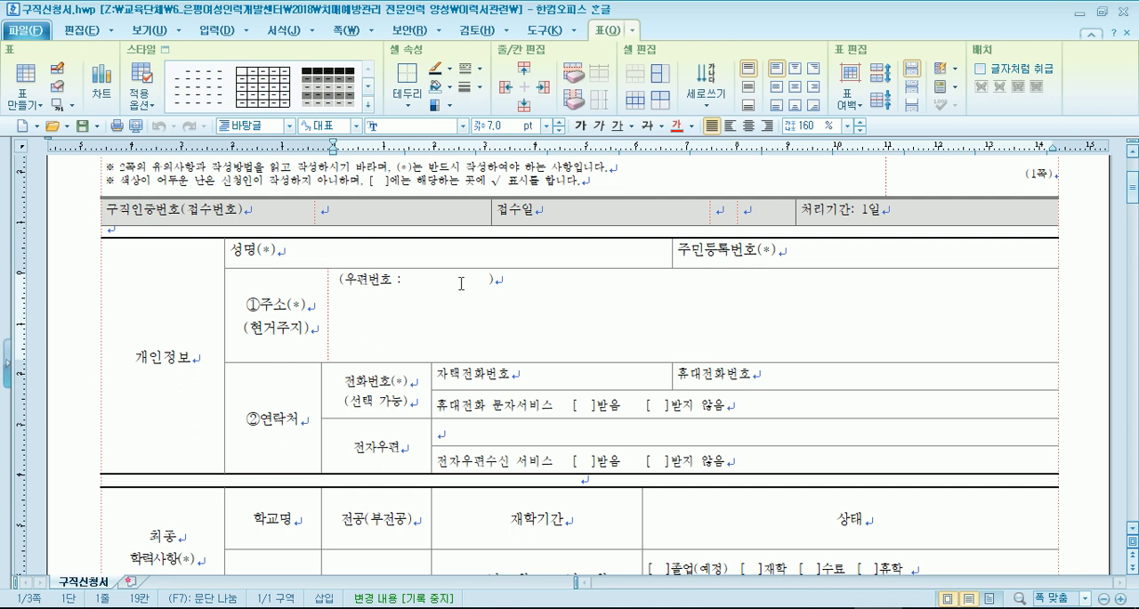
left_click(365, 331)
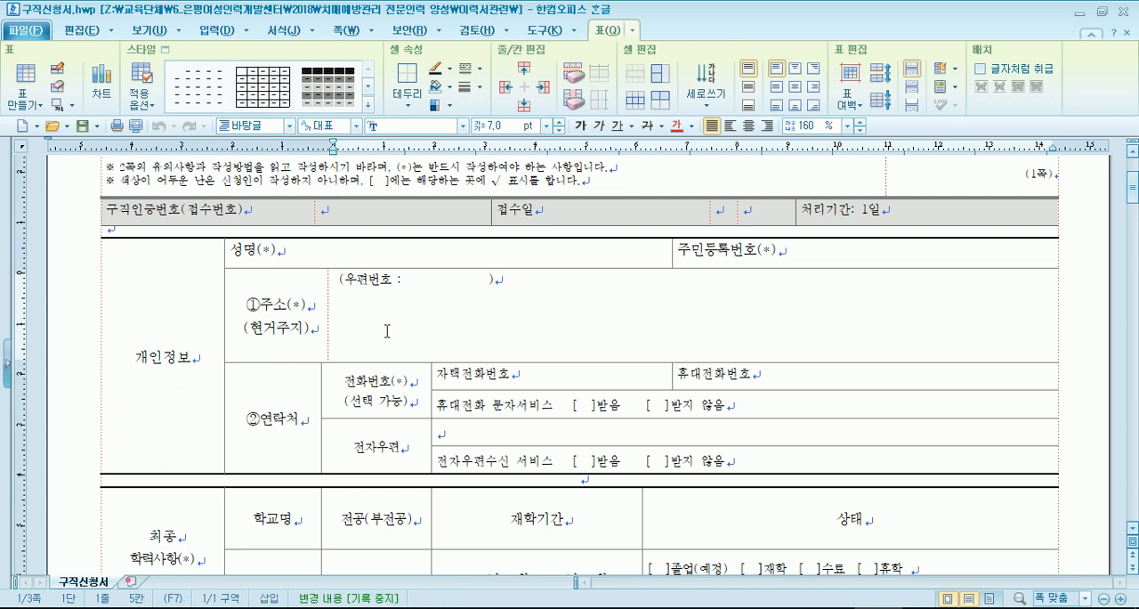
- Enter the applicant's city and district in the 주소 cell, two lines below the 우편번호 line
left_click(527, 283)
key("Return")
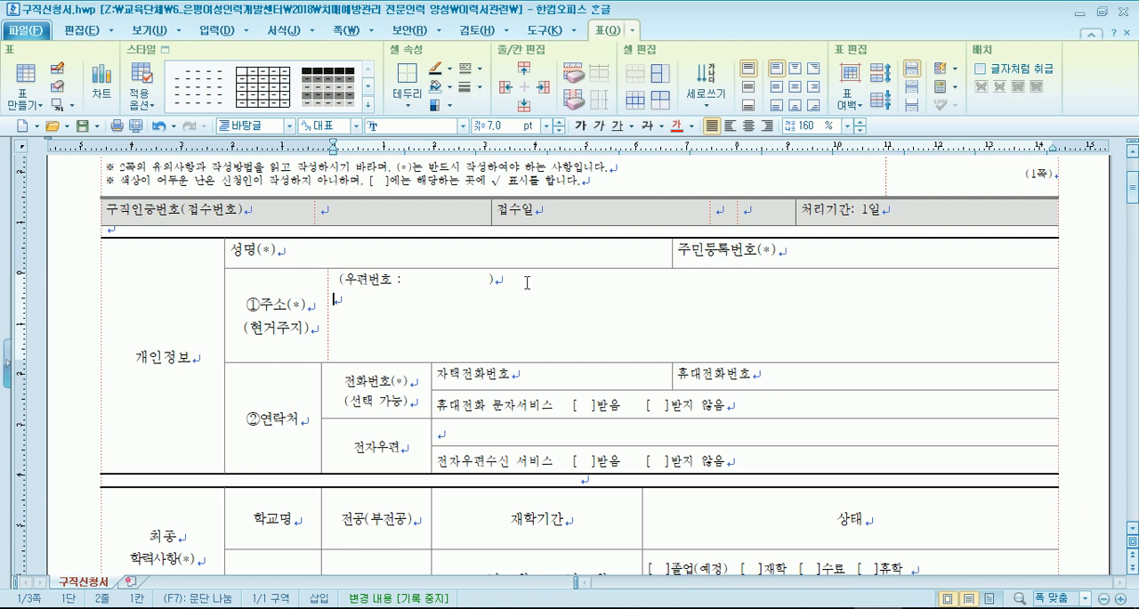
key("Return")
type("서울특별시 ")
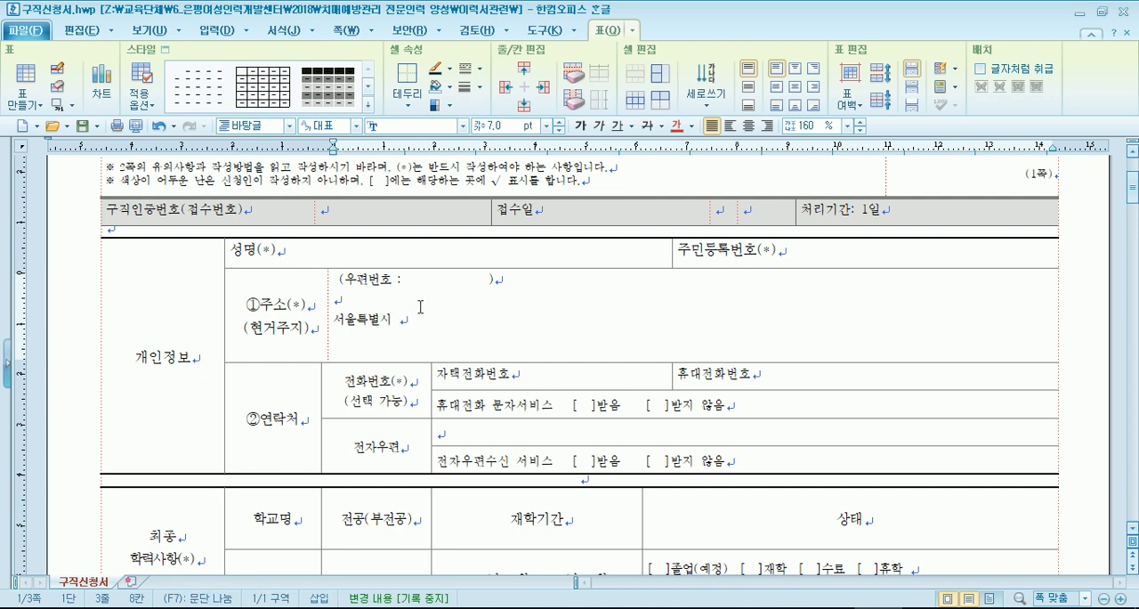
type("양천구")
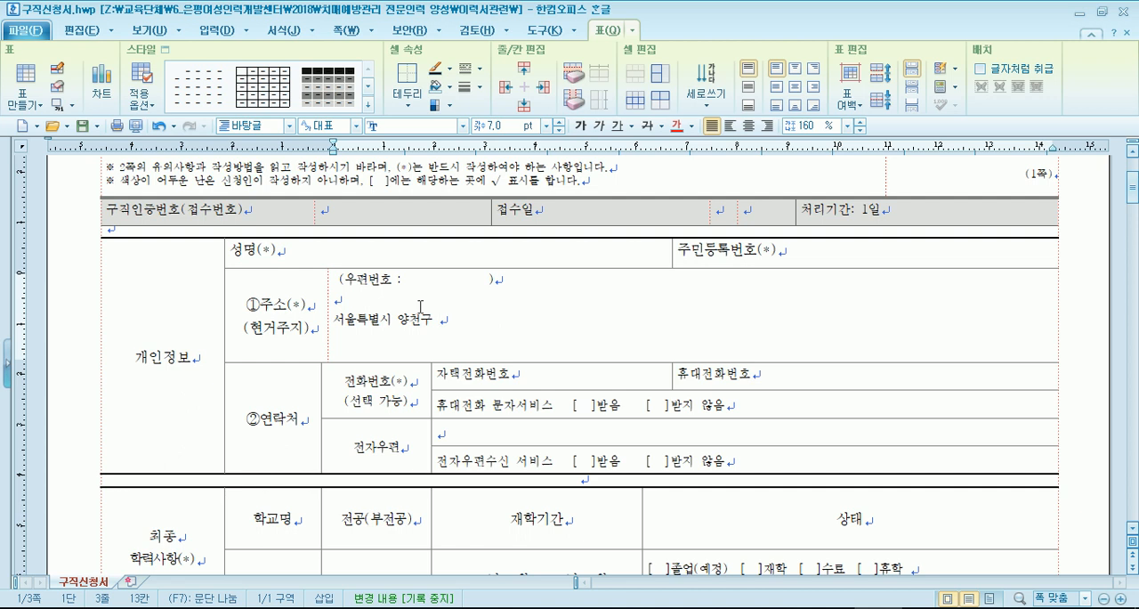
- Try the 굵은안상수체 font on the cells from 성명 to 휴대전화 문자서비스, and undo the font change
left_click_drag(318, 256, 744, 404)
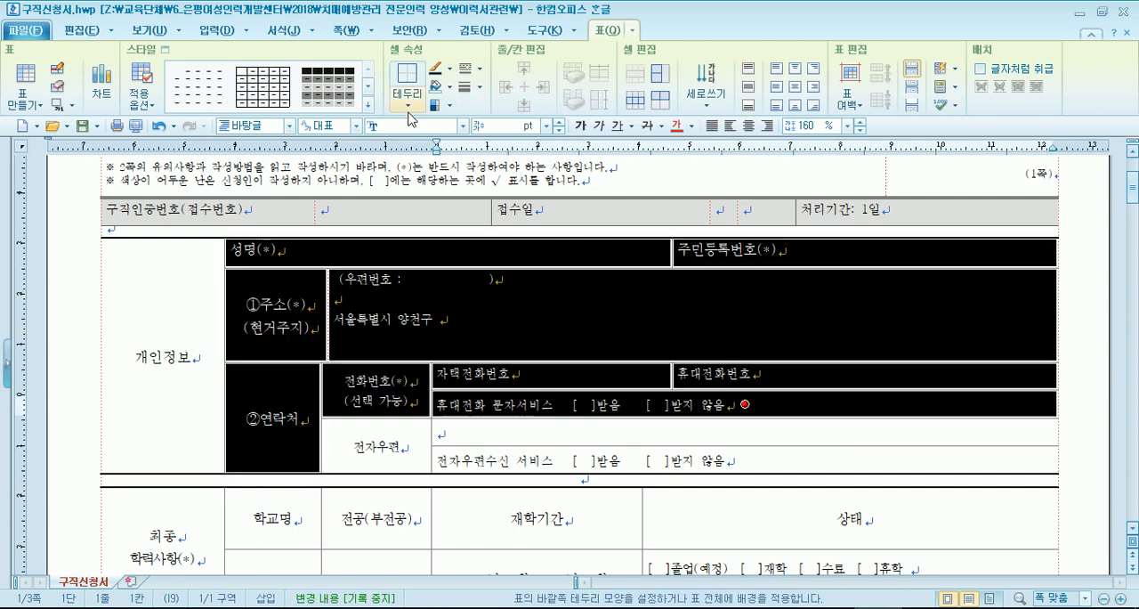
left_click(462, 125)
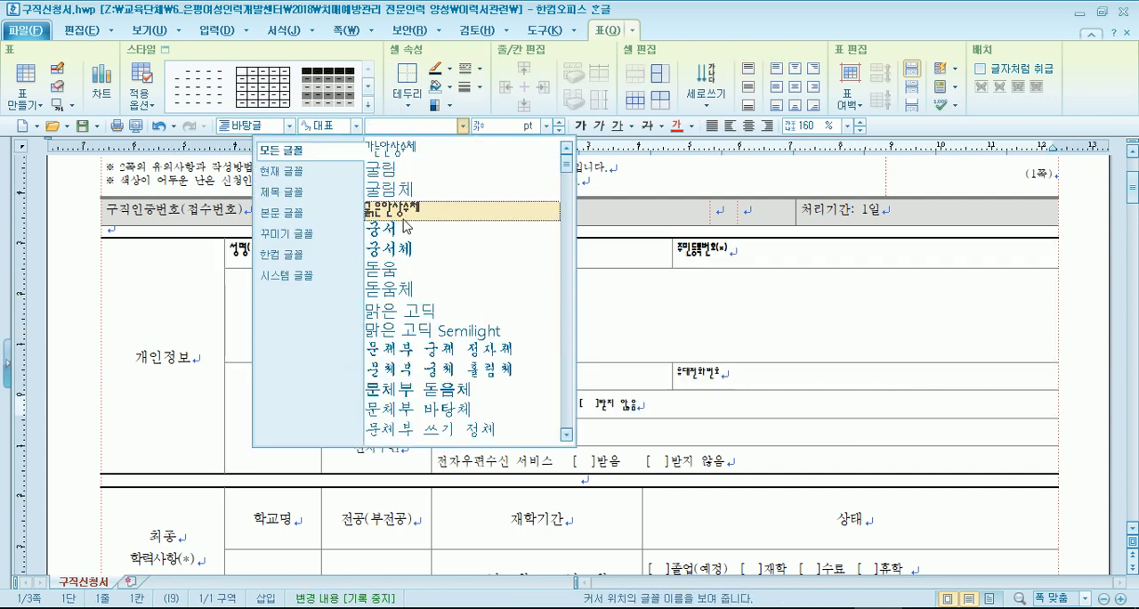
left_click(405, 211)
left_click(516, 378)
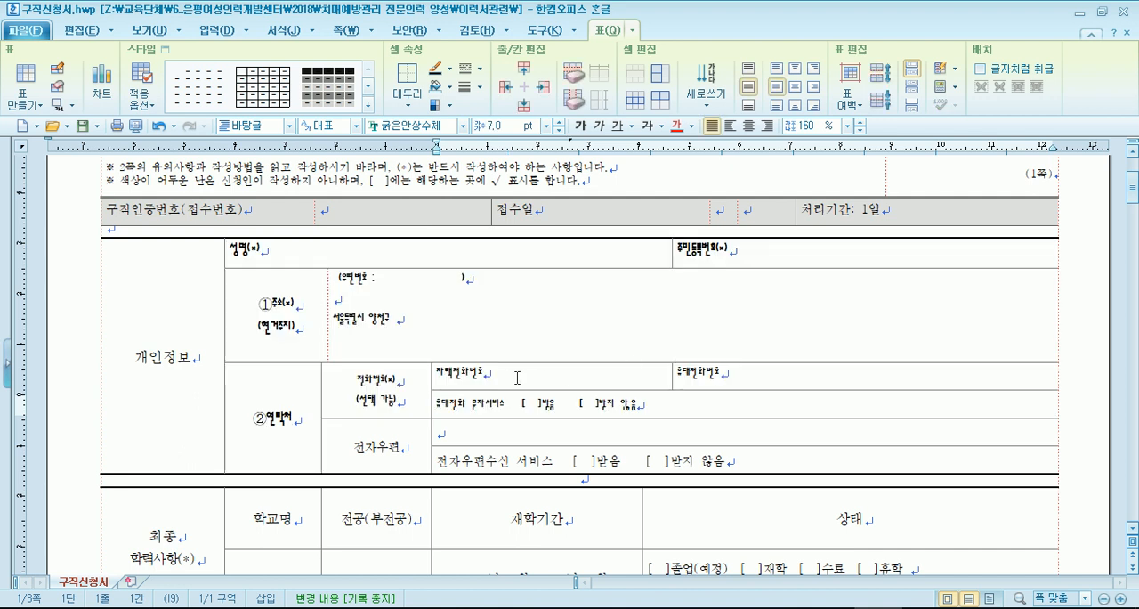
key("ctrl+z")
key("ctrl+z")
key("ctrl+z")
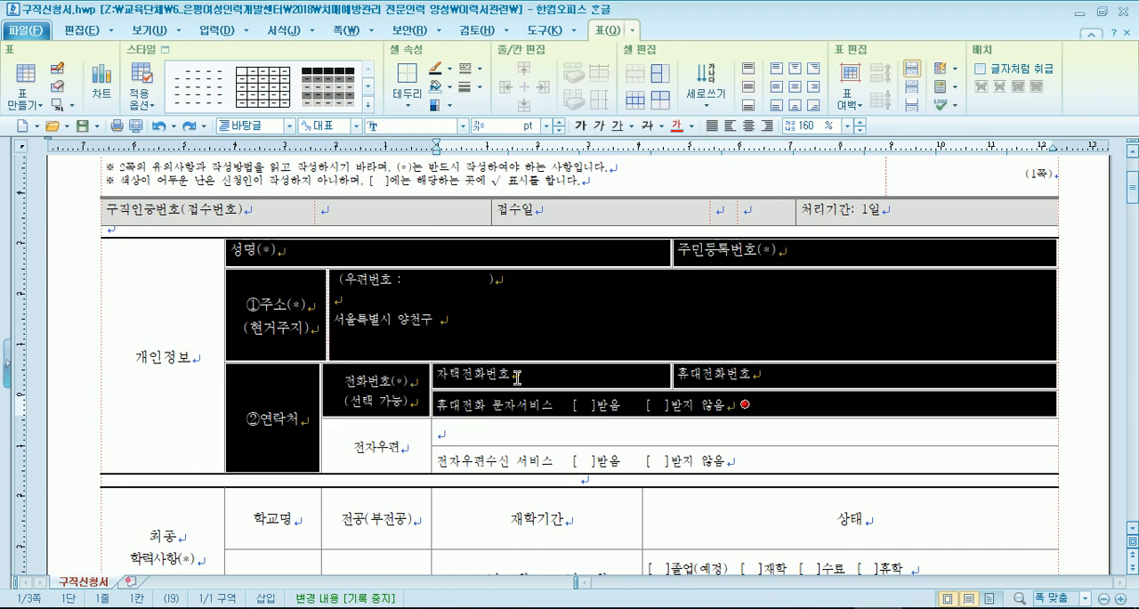
left_click(488, 322)
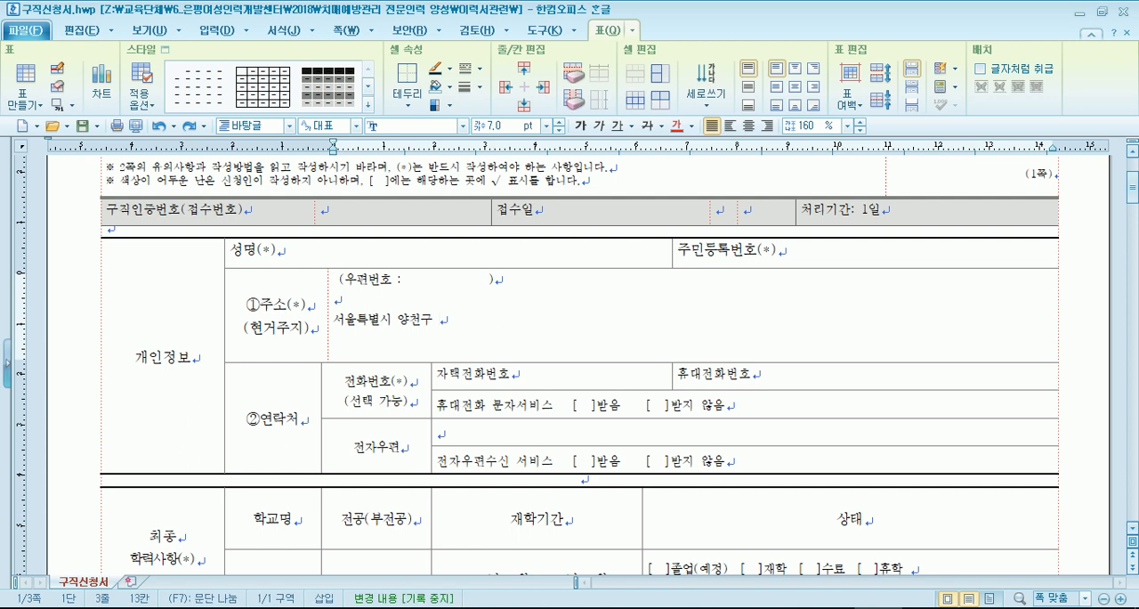
- Switch to 빈 문서 1 to view its form, and bring up (양식)강사인사카드.hwp
left_click(736, 608)
scroll(534, 446, "down", 2)
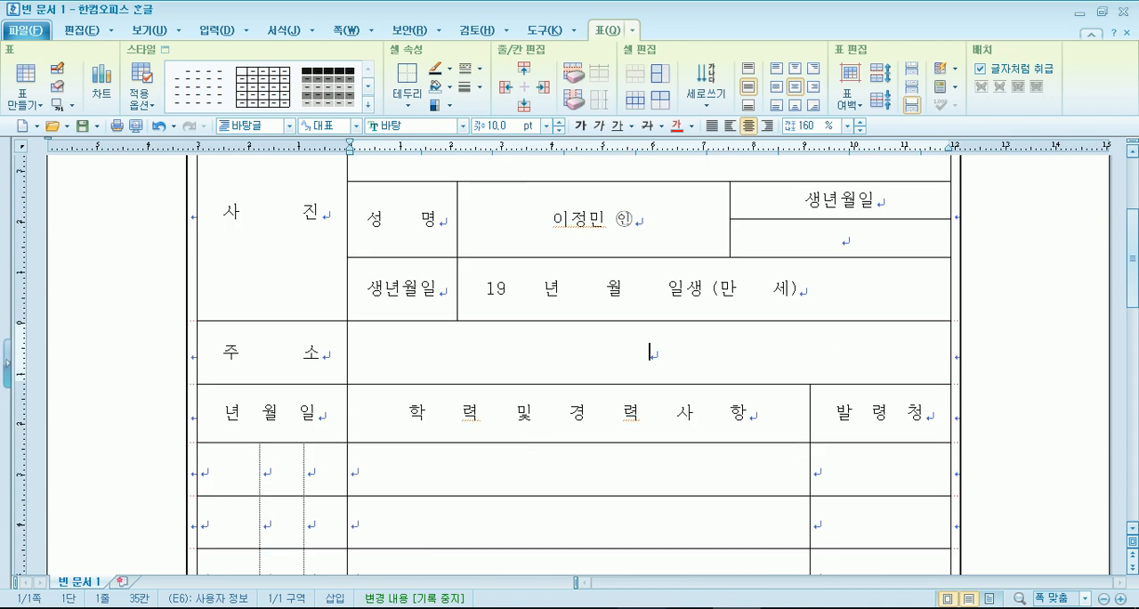
left_click(636, 607)
scroll(542, 490, "up", 6)
scroll(459, 442, "down", 3)
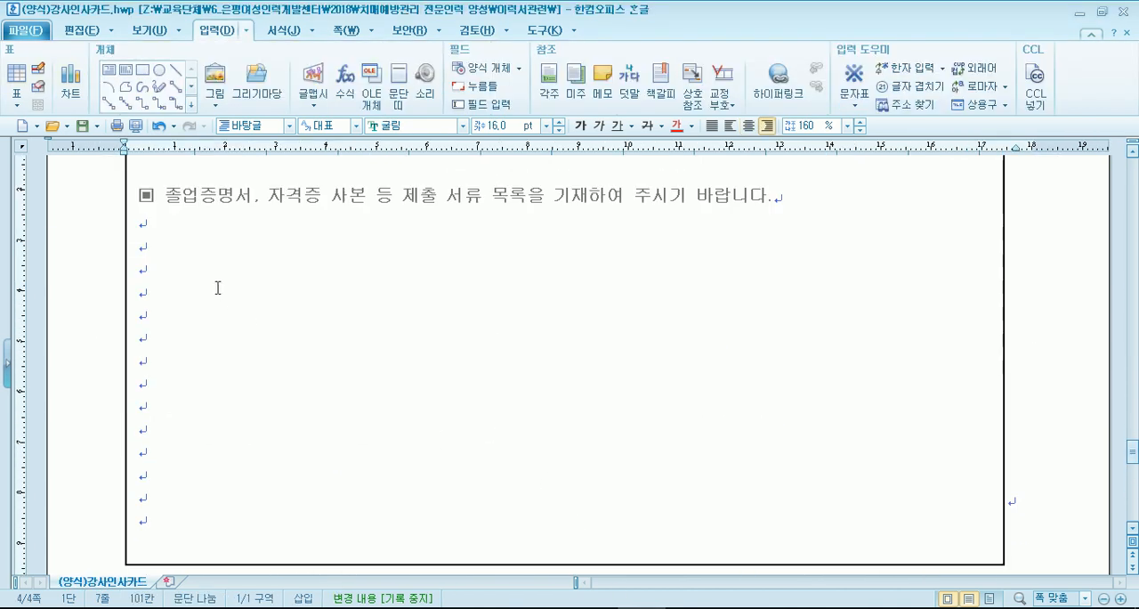
- Reduce the font size in the 자기소개 entry cell on the 강사인사카드(뒷) page
scroll(217, 288, "up", 15)
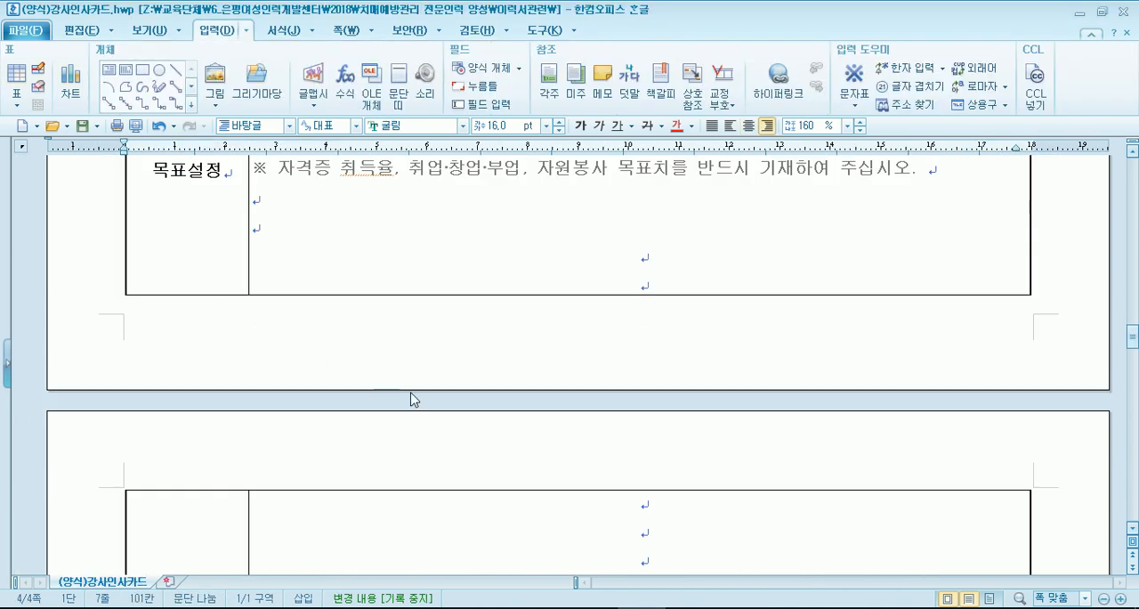
double_click(411, 399)
scroll(412, 397, "up", 20)
scroll(463, 394, "down", 3)
left_click(640, 362)
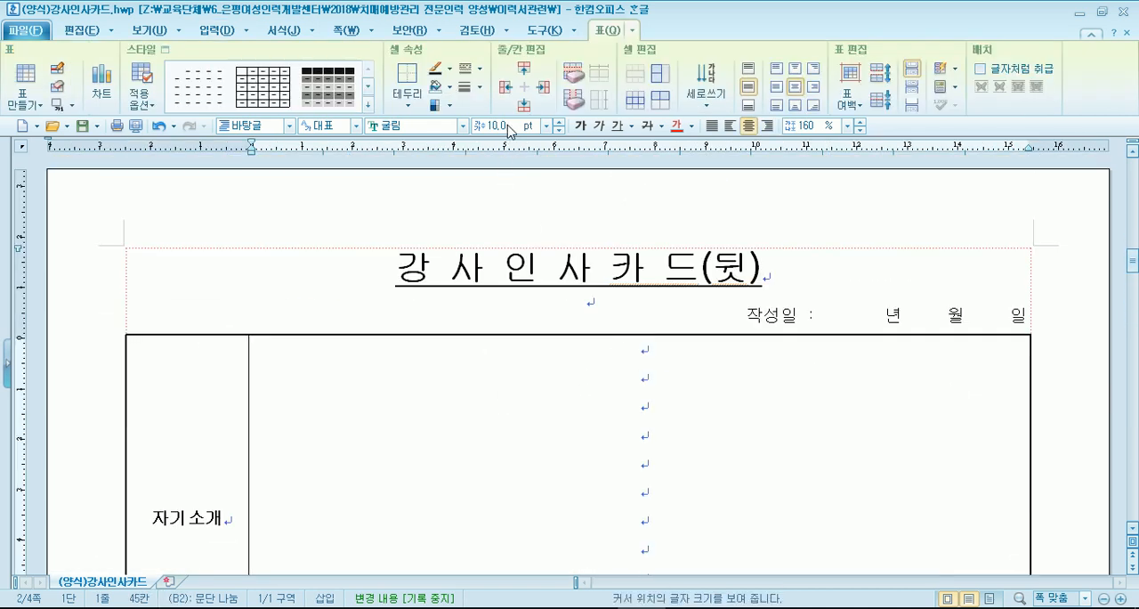
left_click(559, 130)
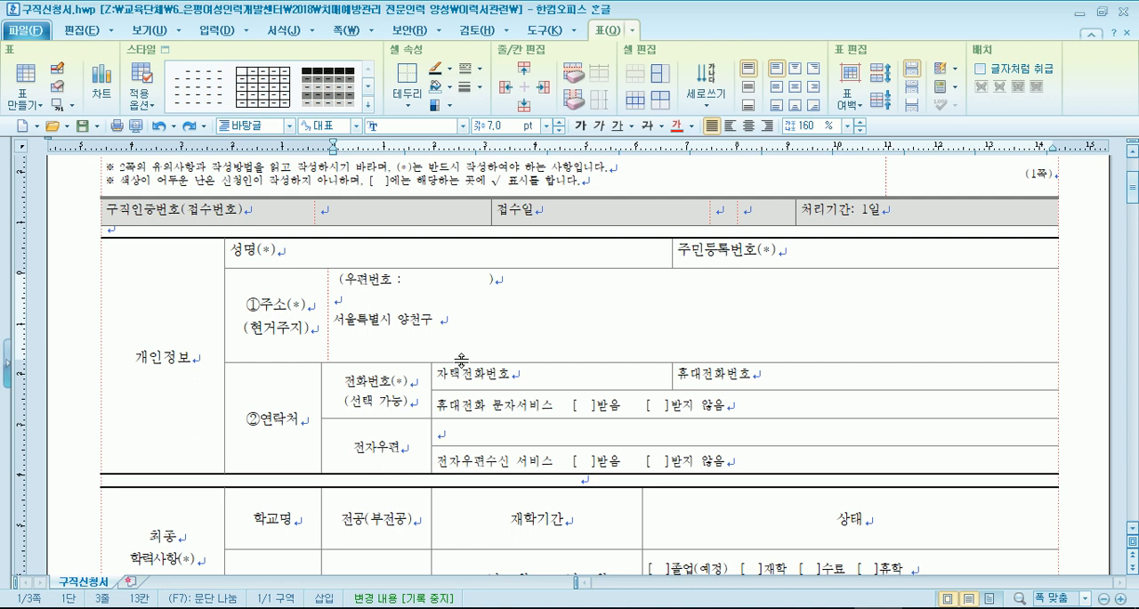
- Enter the applicant's home phone number after 자택전화번호 in the 연락처 section
scroll(461, 361, "down", 3)
left_click(537, 219)
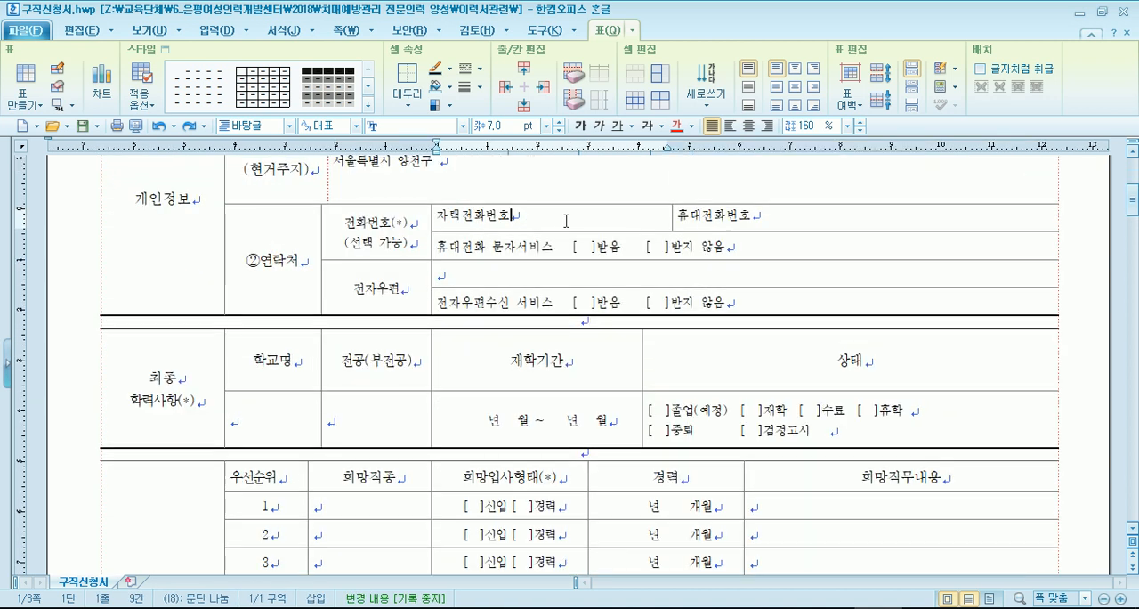
type("02")
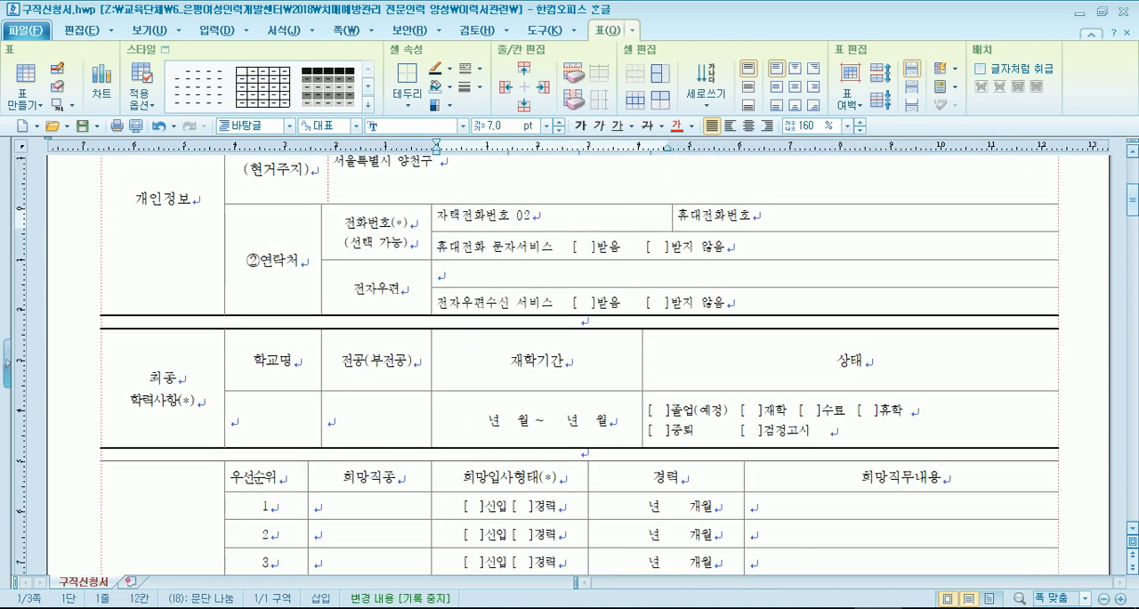
type("-1234-57")
type("5678")
key("BackSpace")
key("BackSpace")
key("BackSpace")
key("BackSpace")
type("678")
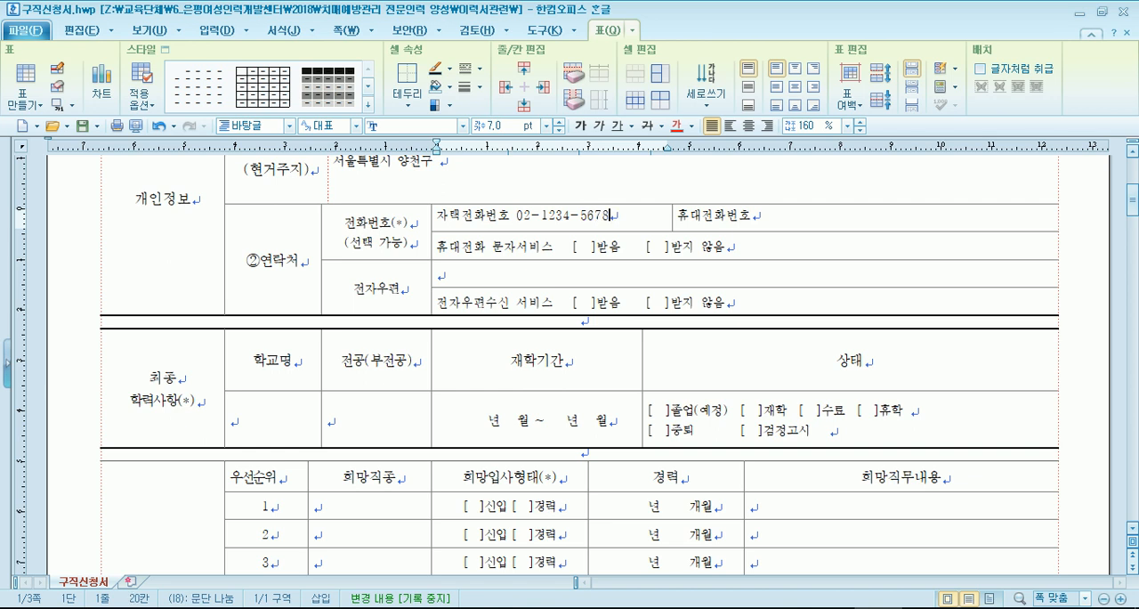
- Enter the applicant's mobile number after 휴대전화번호, and mark 받음 for 휴대전화 문자서비스 with 0
key("Right")
key("Right")
key("Right")
key("Right")
key("Right")
key("Right")
key("Right")
key("Right")
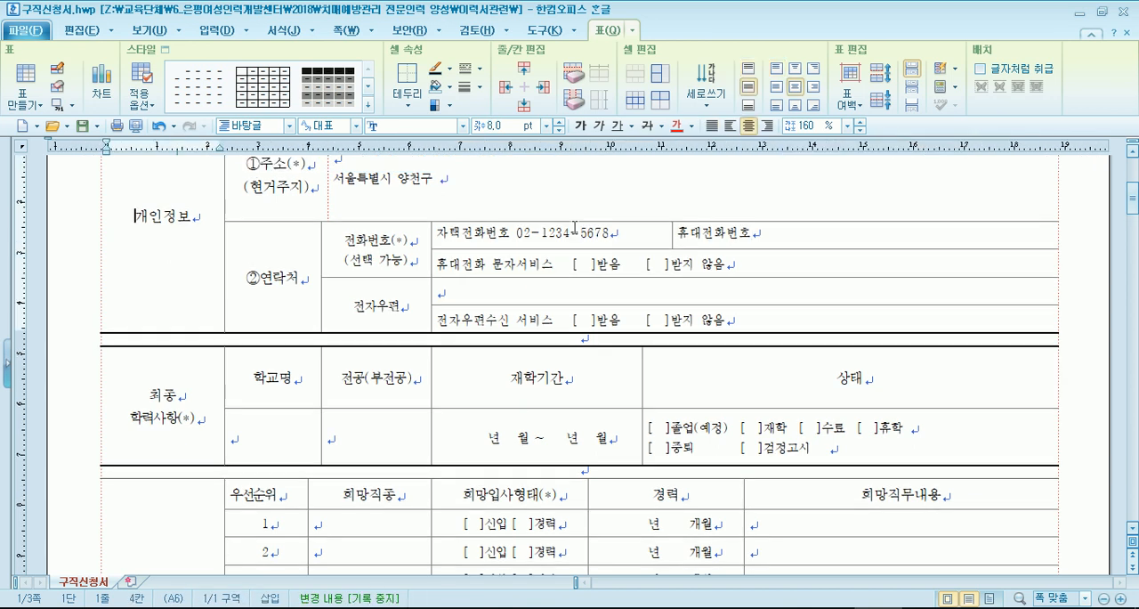
left_click(847, 234)
type("010-")
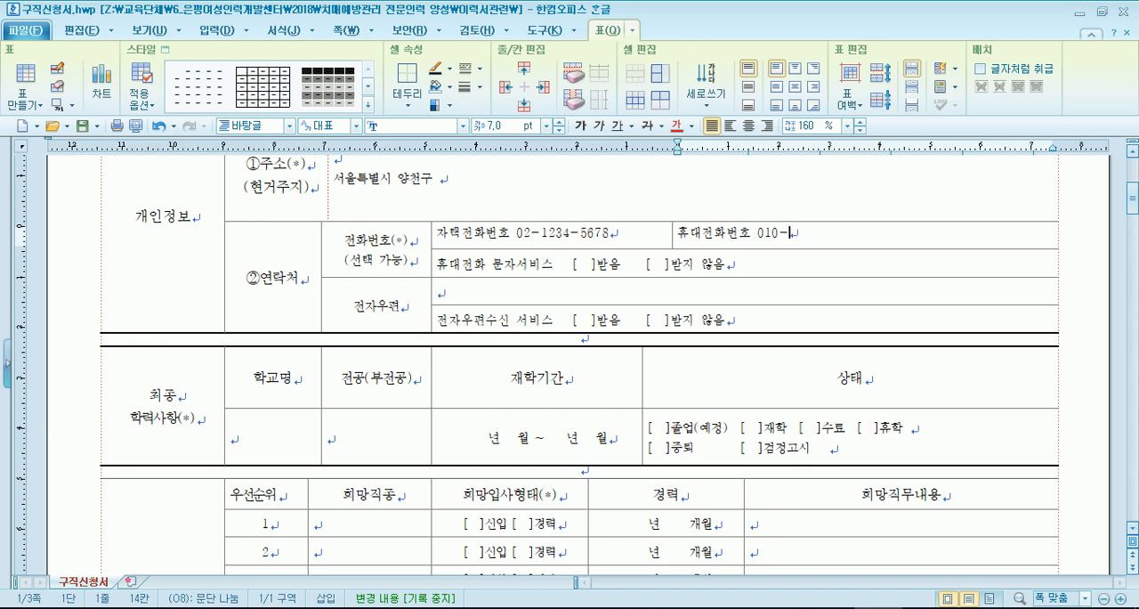
type("0000-0000")
left_click(587, 267)
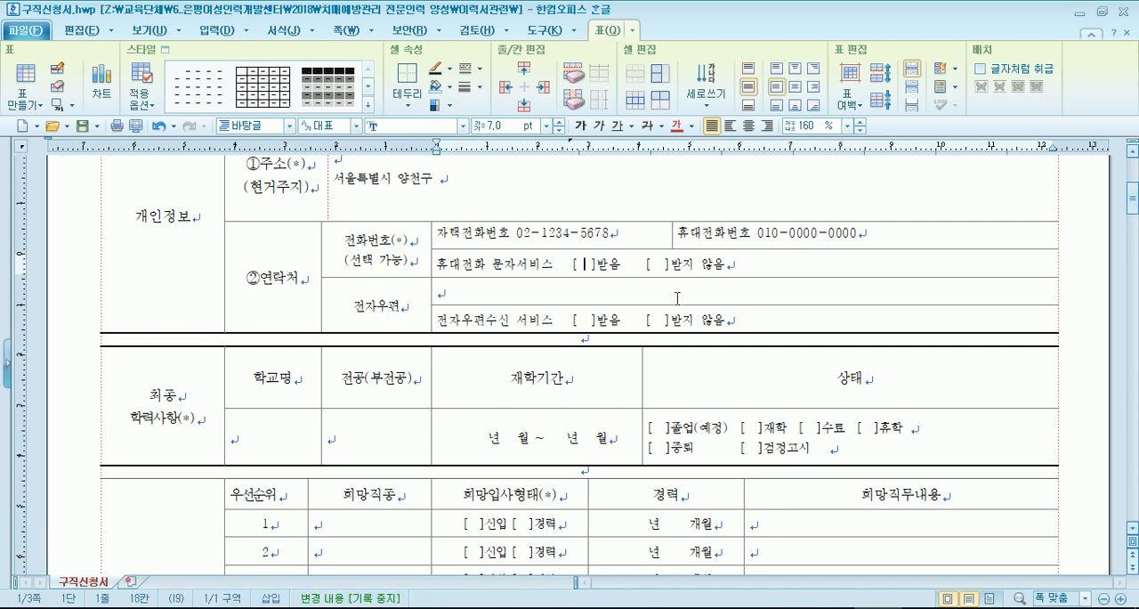
type("0")
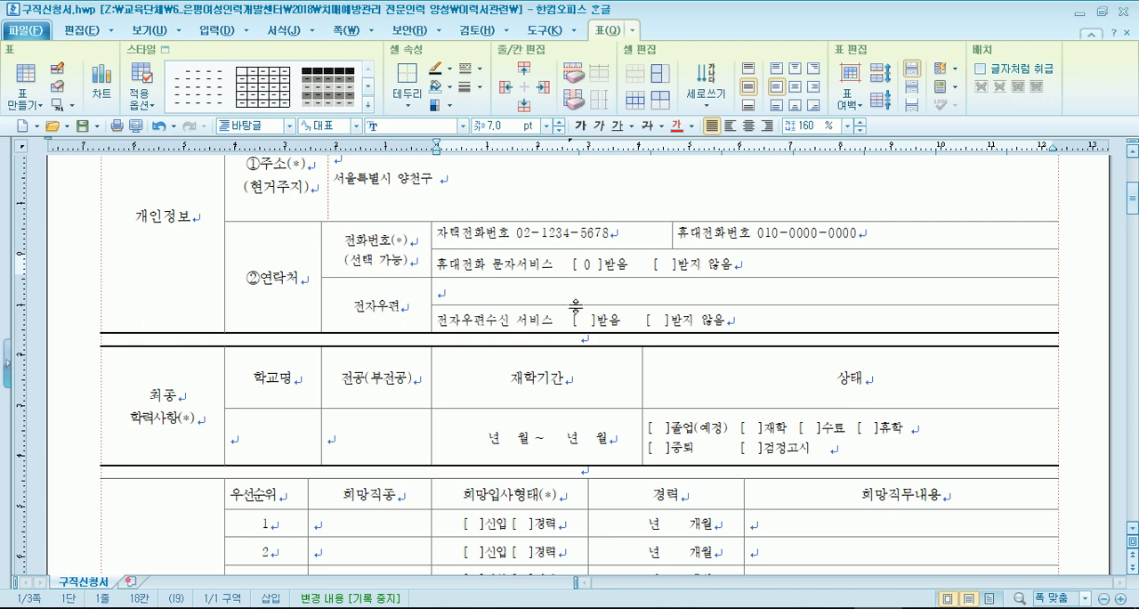
- Examine the empty 학교명 and 전공(부전공) cells of 최종 학력사항 and the first-priority 희망직종 cell
scroll(576, 308, "down", 1)
left_click(241, 356)
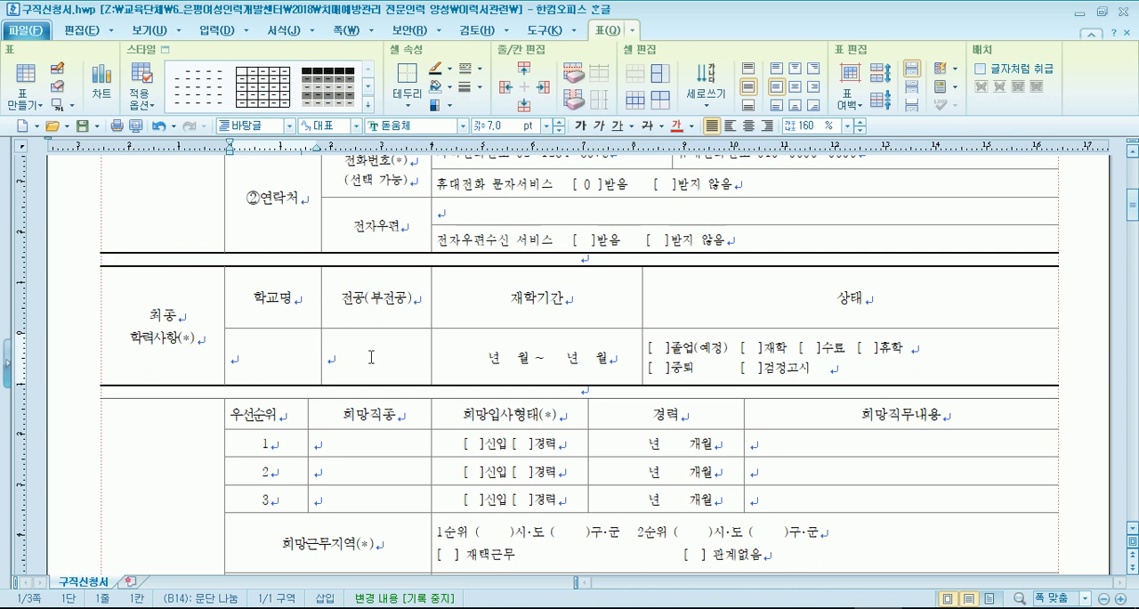
key("Tab")
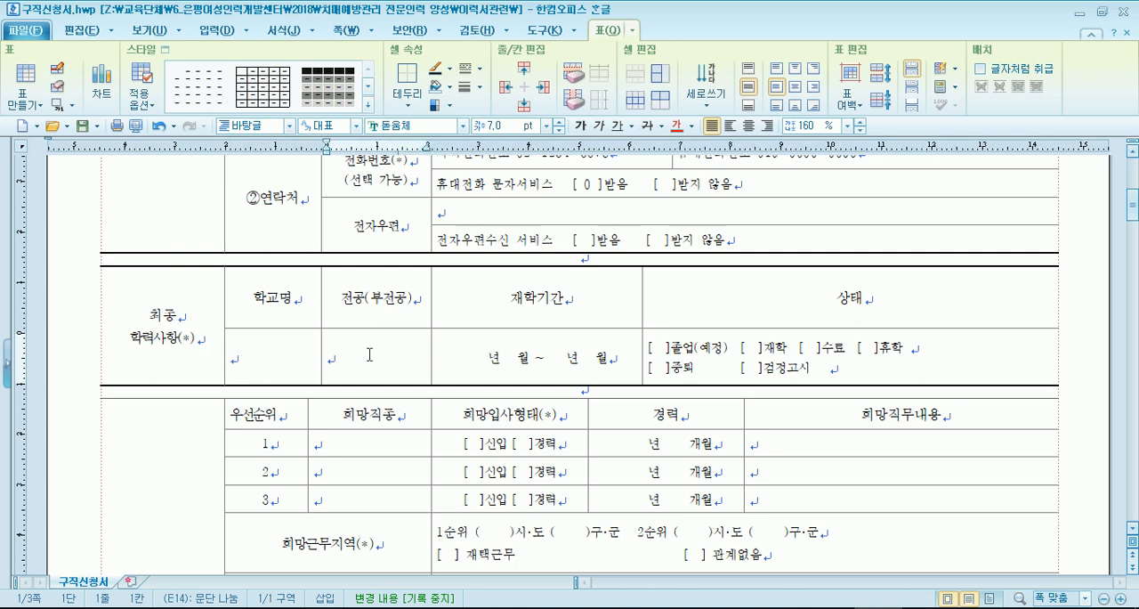
left_click(297, 354)
left_click(361, 359)
left_click(283, 360)
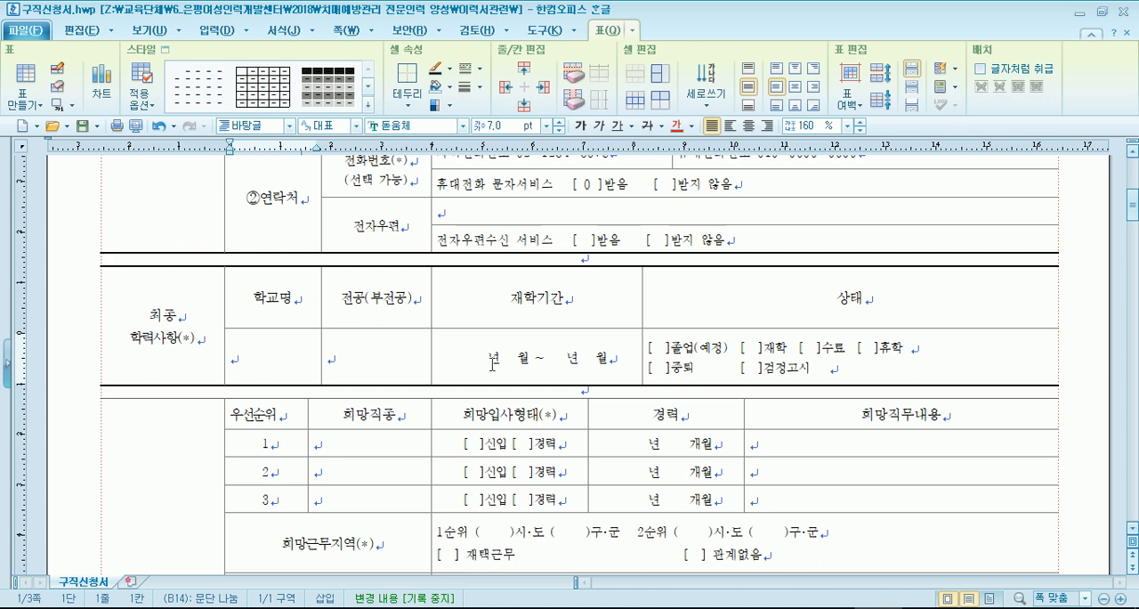
scroll(444, 363, "down", 3)
left_click(357, 214)
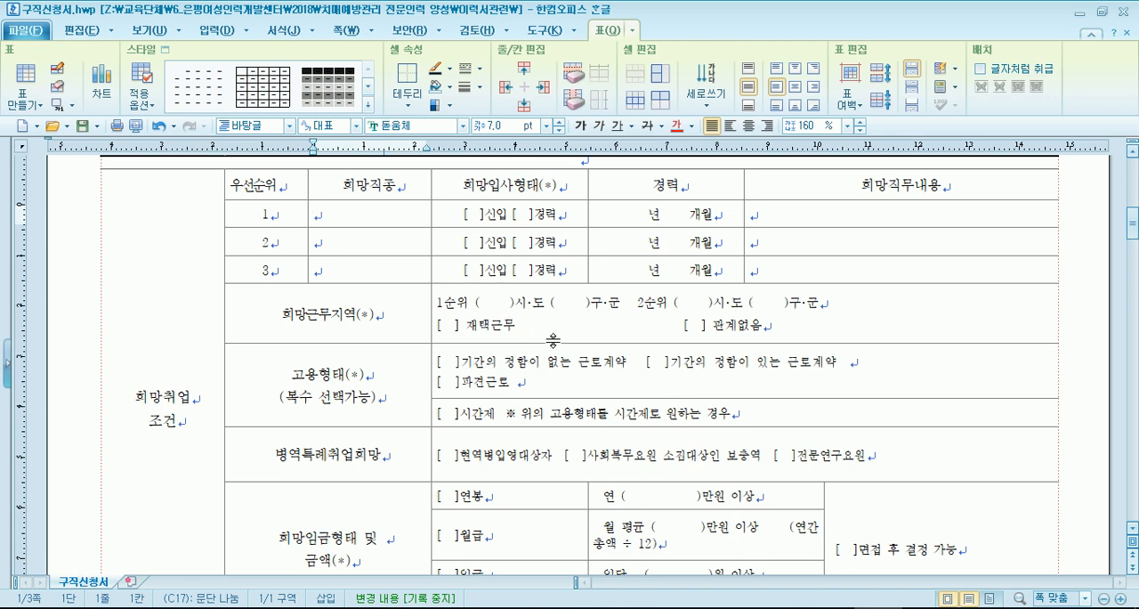
- Mark 재택근무 with 0 in the 희망근무지역 cell
scroll(531, 335, "down", 3)
left_click(448, 240)
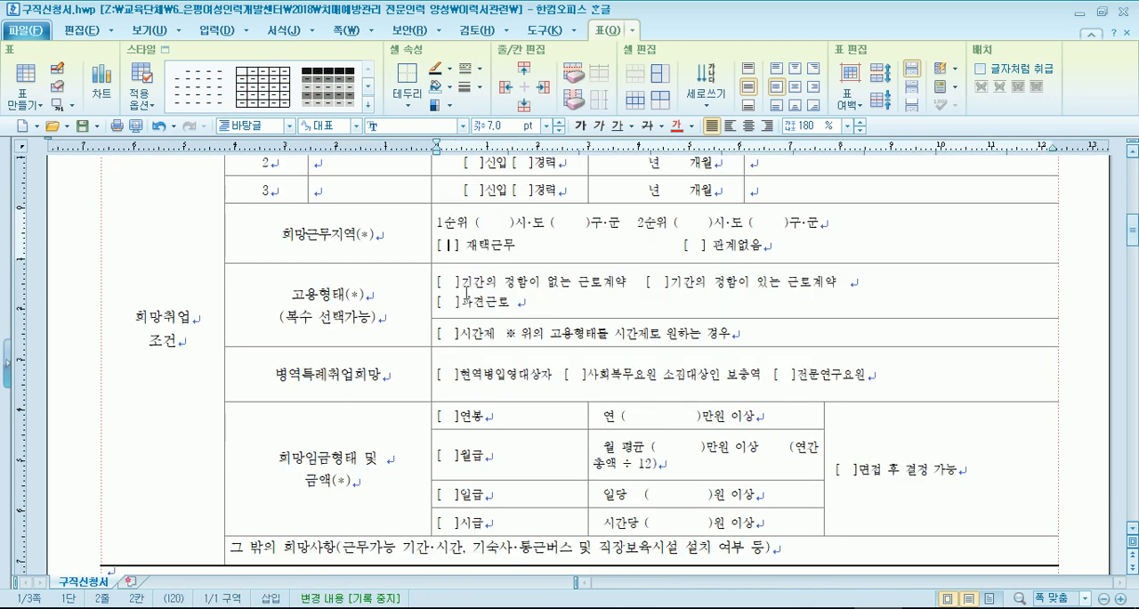
type("o")
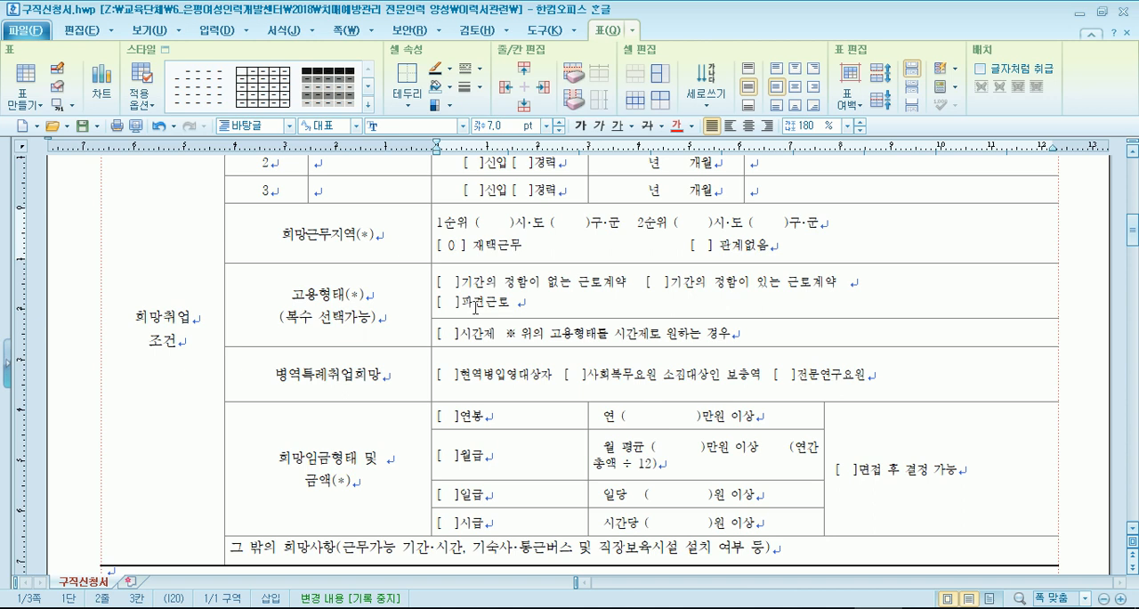
- Fill in the 1순위 희망근무지역 with 서울 for 시·도 and 은평 for 구·군, removing surplus spaces
left_click(489, 221)
type("서울")
left_click(574, 222)
type("은평")
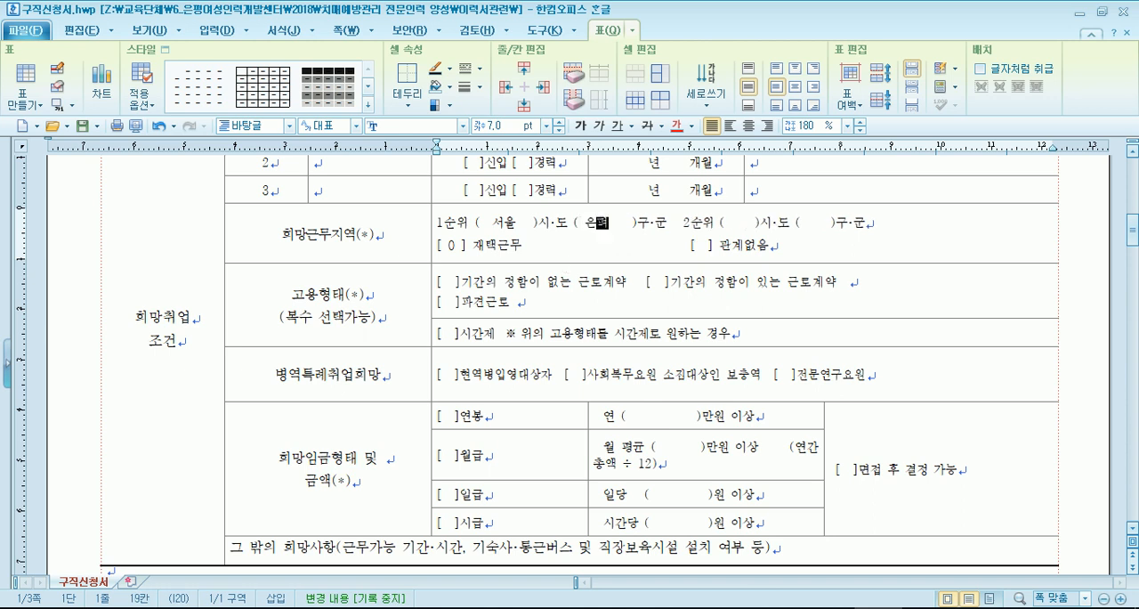
key("Delete")
key("Delete")
- Fill in the 2순위 희망근무지역 with 서울 for 시·도 and 종로 for 구·군, removing surplus spaces
key("Right")
key("Right")
key("Right")
key("Right")
key("Right")
key("Right")
key("Right")
key("Right")
key("Right")
key("Right")
key("Right")
key("Right")
key("Right")
type("서울")
key("Right")
key("Right")
key("Right")
key("Right")
key("Right")
key("Right")
key("Right")
key("Right")
key("Right")
type("종로")
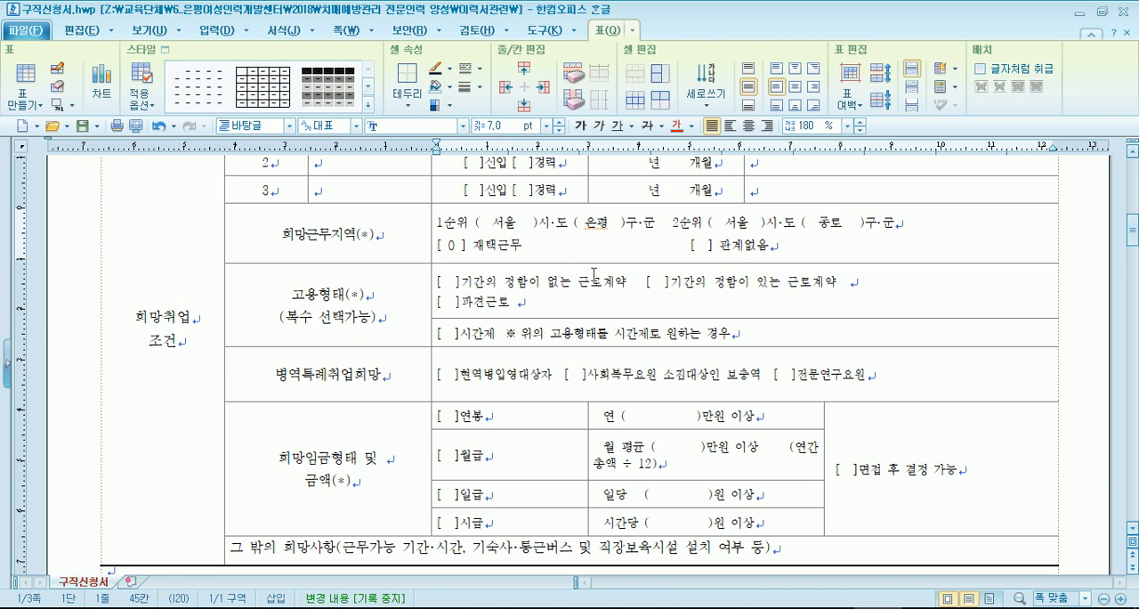
key("Delete")
key("Delete")
left_click(501, 223)
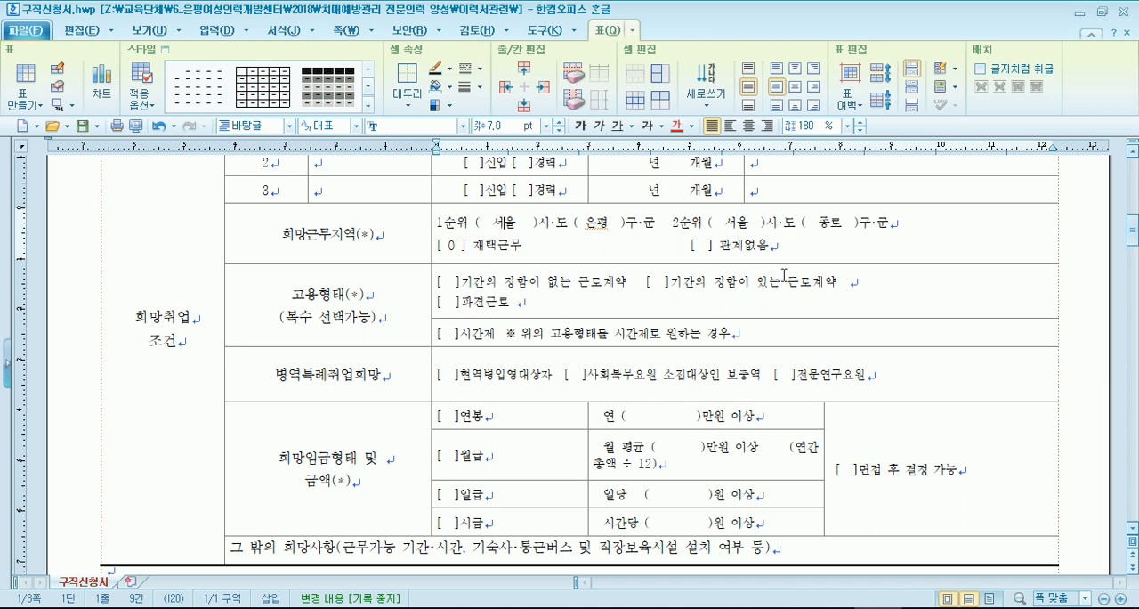
- Examine the 연봉, 월급 and 시급 entry fields in the 희망임금형태 및 금액 section
scroll(784, 276, "down", 2)
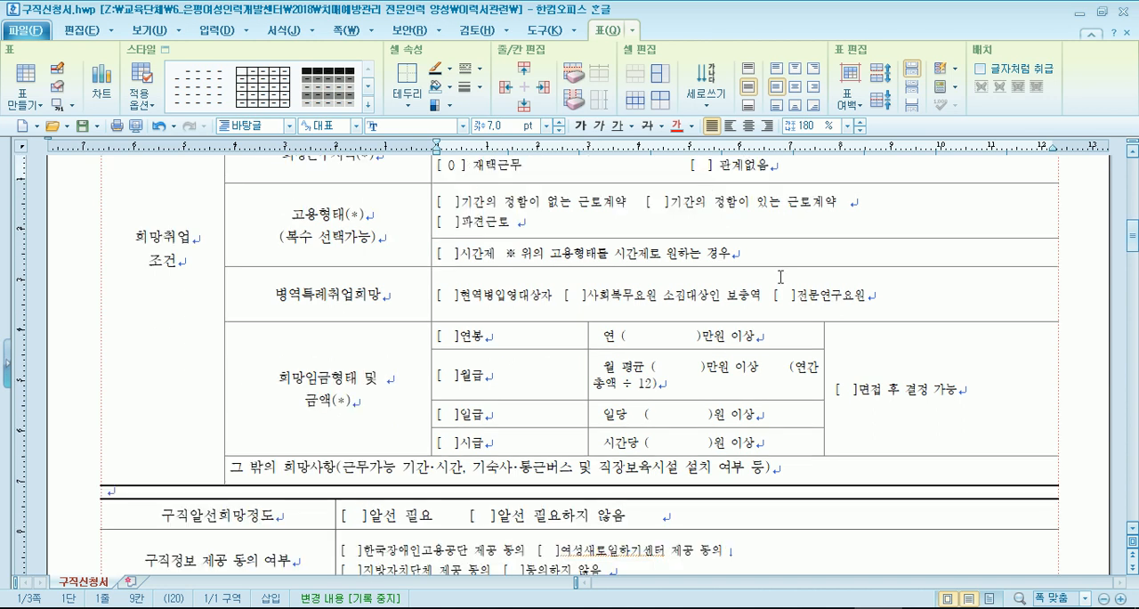
left_click(509, 339)
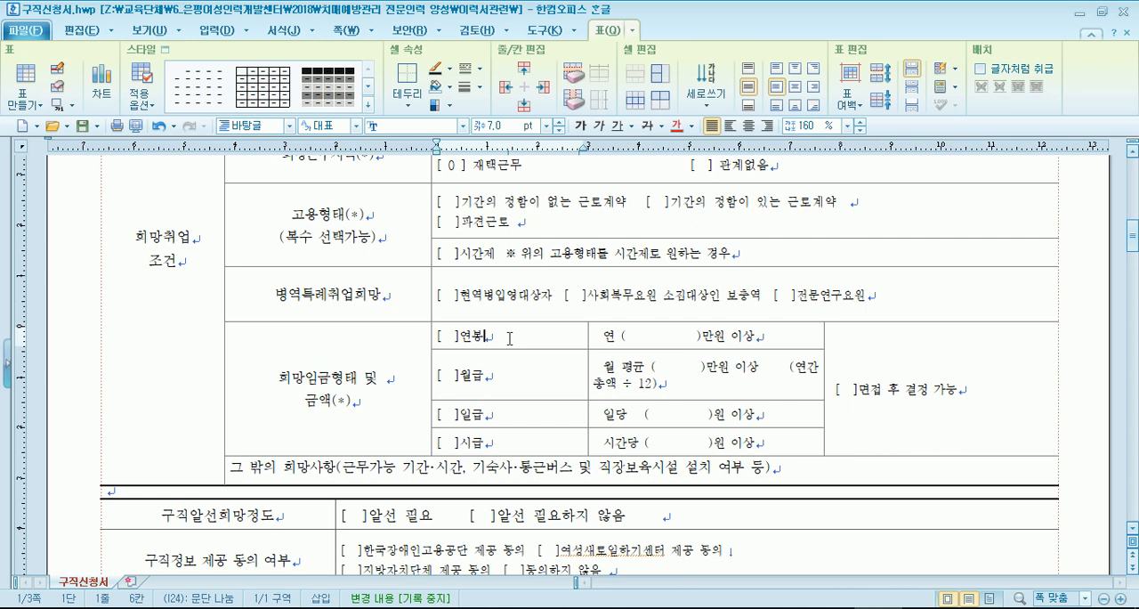
left_click(454, 375)
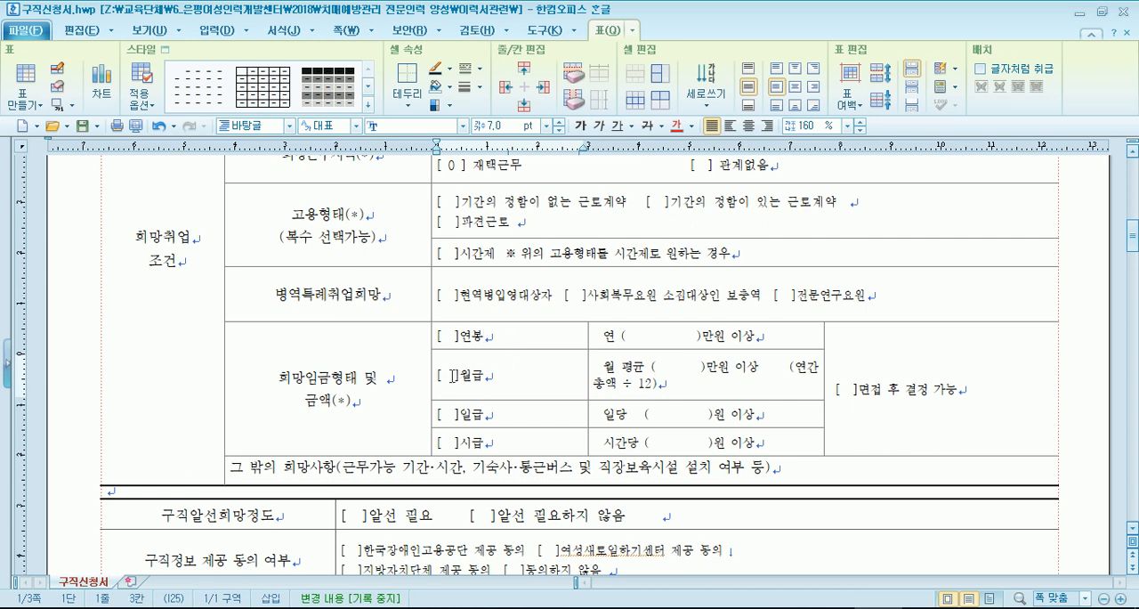
left_click(446, 340)
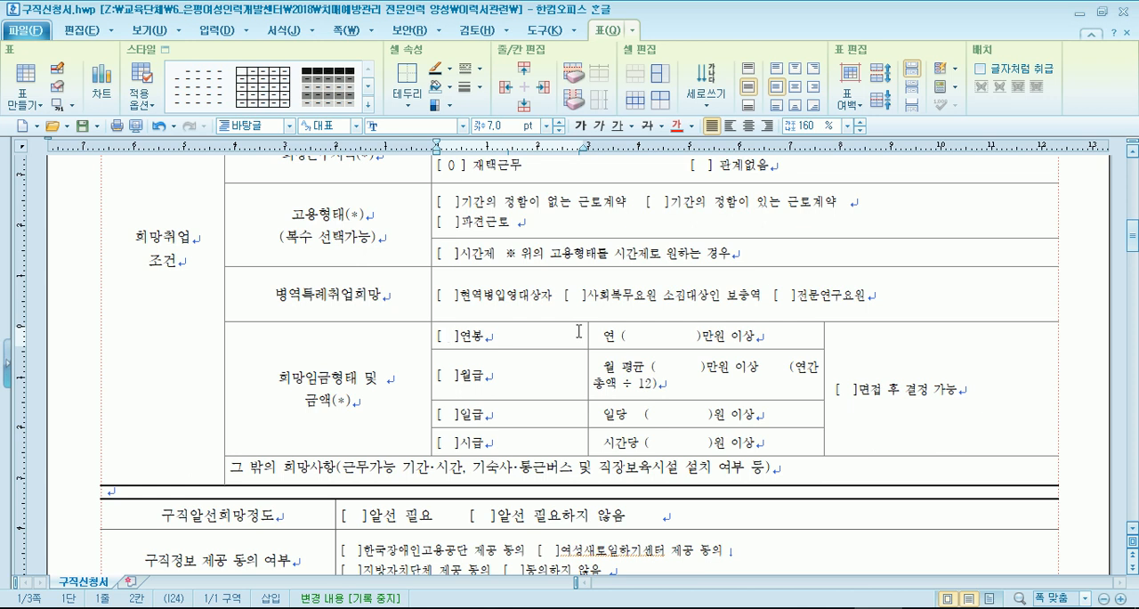
scroll(797, 353, "down", 3)
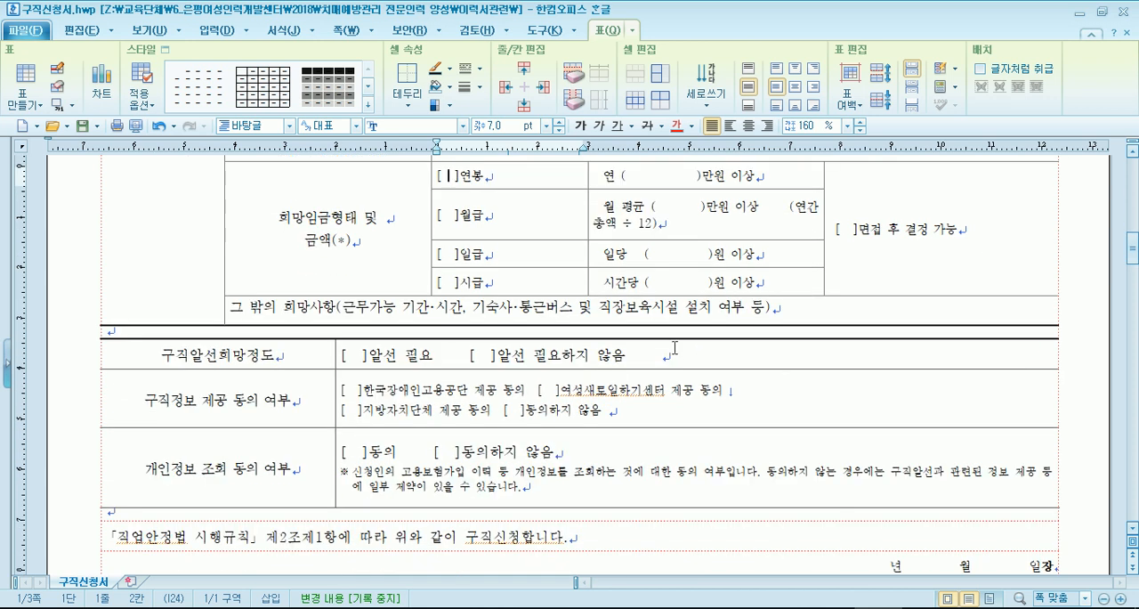
left_click(663, 282)
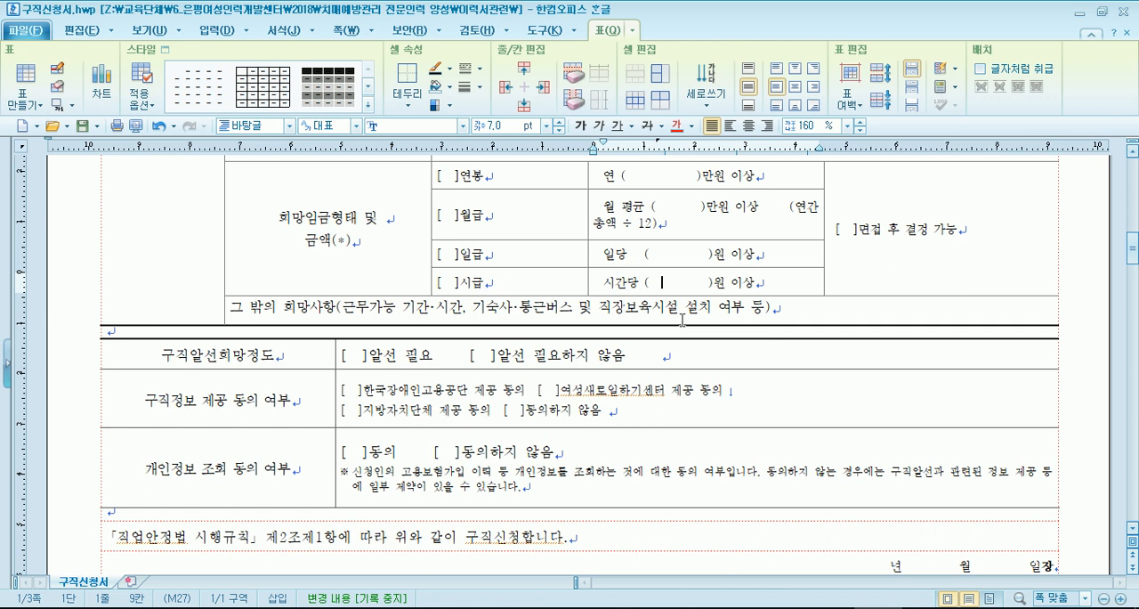
- Enter the applicant's name both before and after (서명 또는 인) in the 신청인 row
scroll(782, 330, "down", 6)
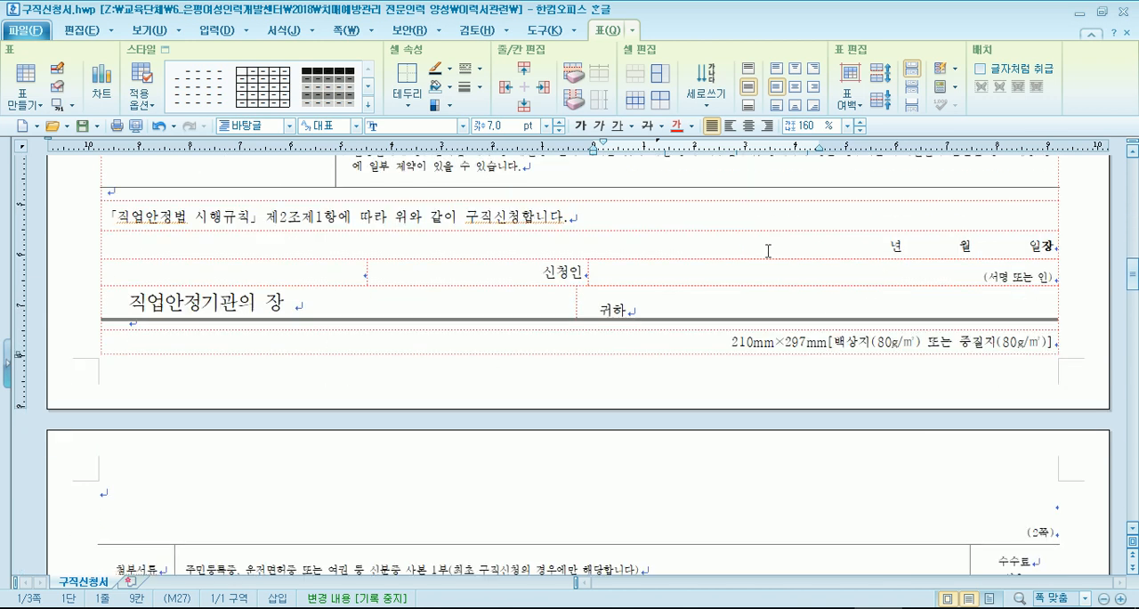
left_click(624, 270)
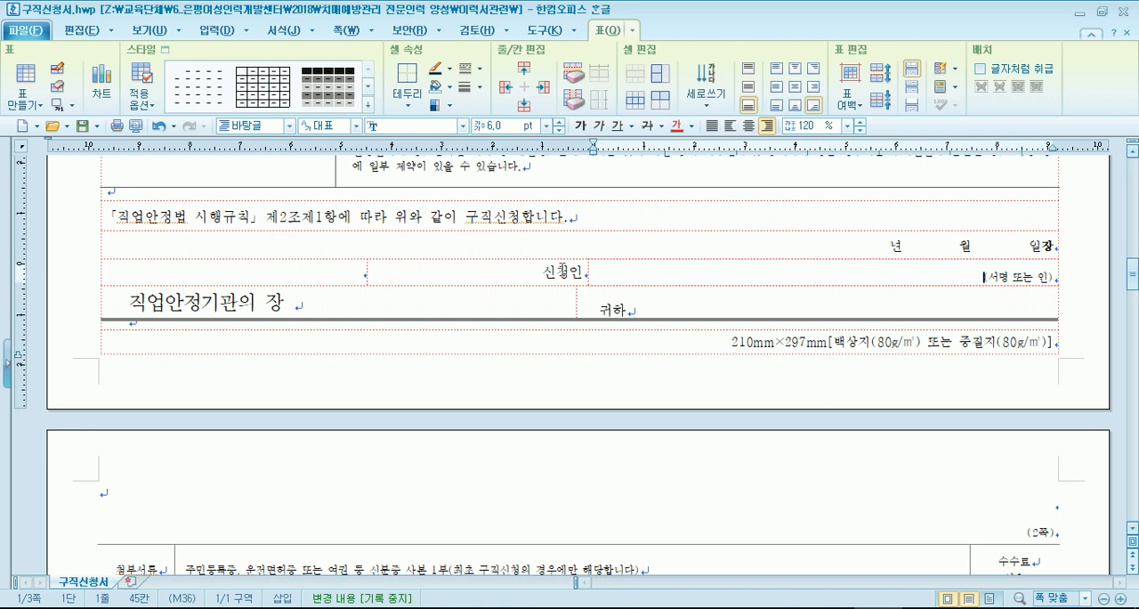
type("익")
key("BackSpace")
key("BackSpace")
key("Right")
key("Right")
key("Right")
key("Right")
key("Right")
key("Right")
key("Right")
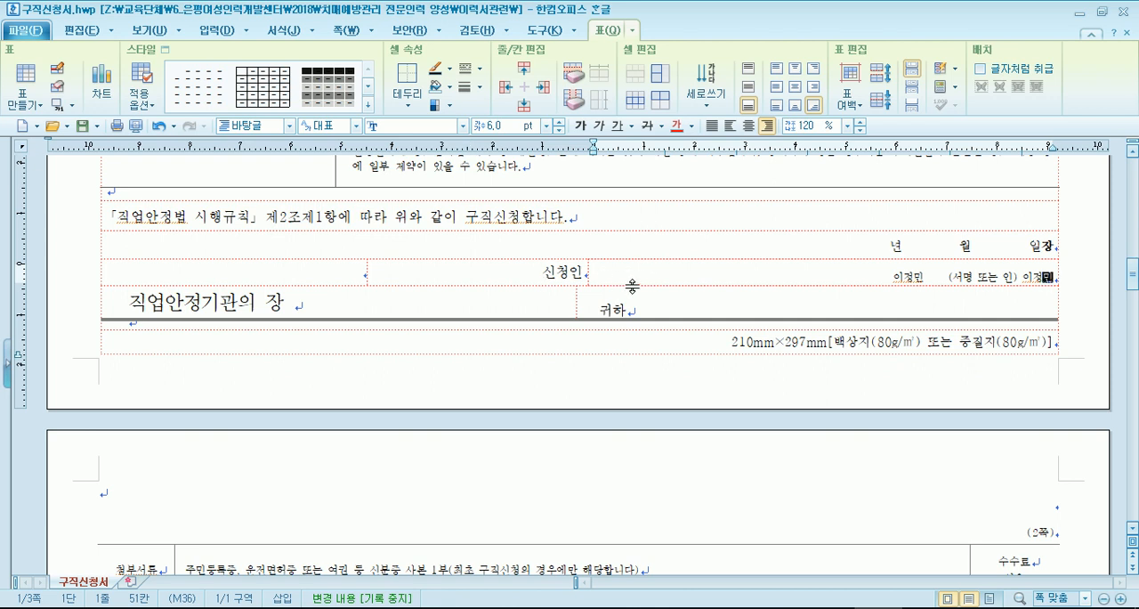
- Split the signature cell beside 신청인 with a drawn vertical line, and place the signature text in the right-hand cell
left_click(892, 281)
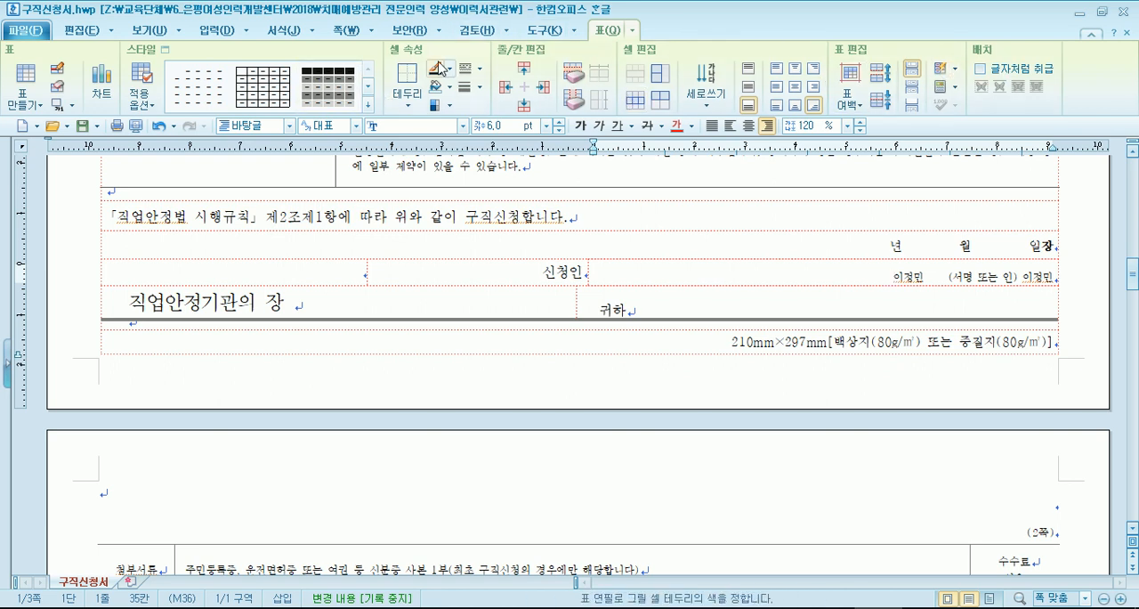
left_click(59, 69)
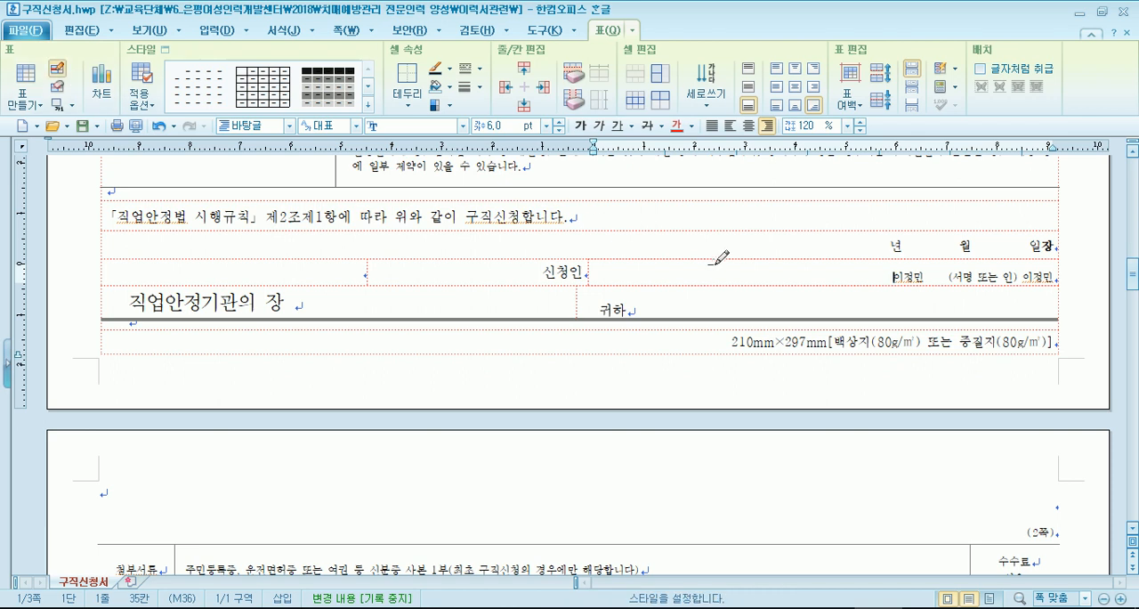
left_click_drag(716, 259, 717, 286)
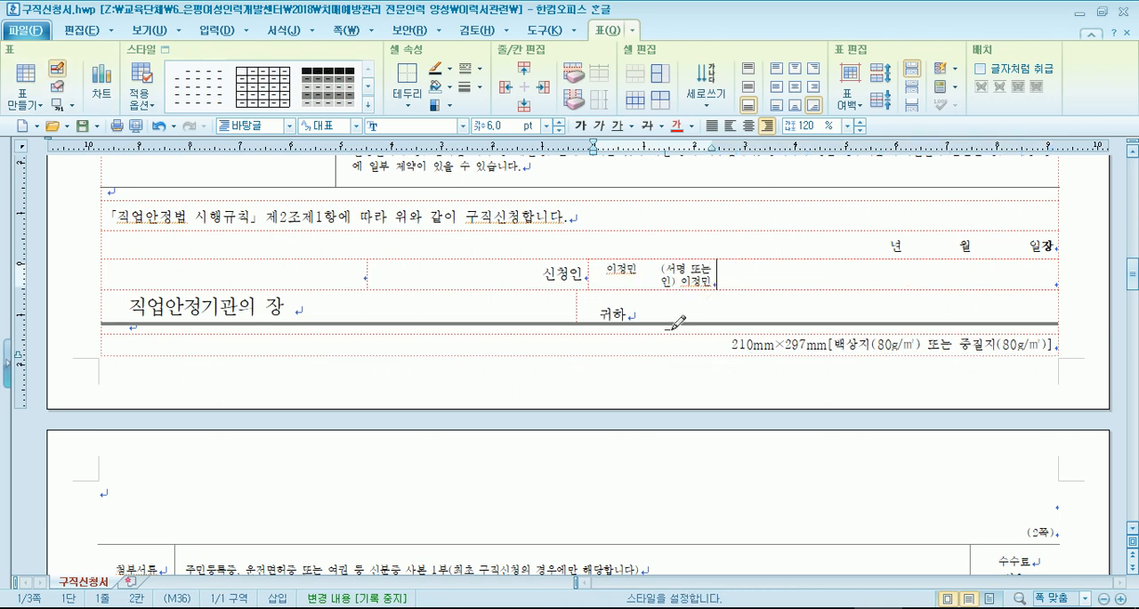
key("Escape")
left_click_drag(607, 267, 711, 286)
key("Delete")
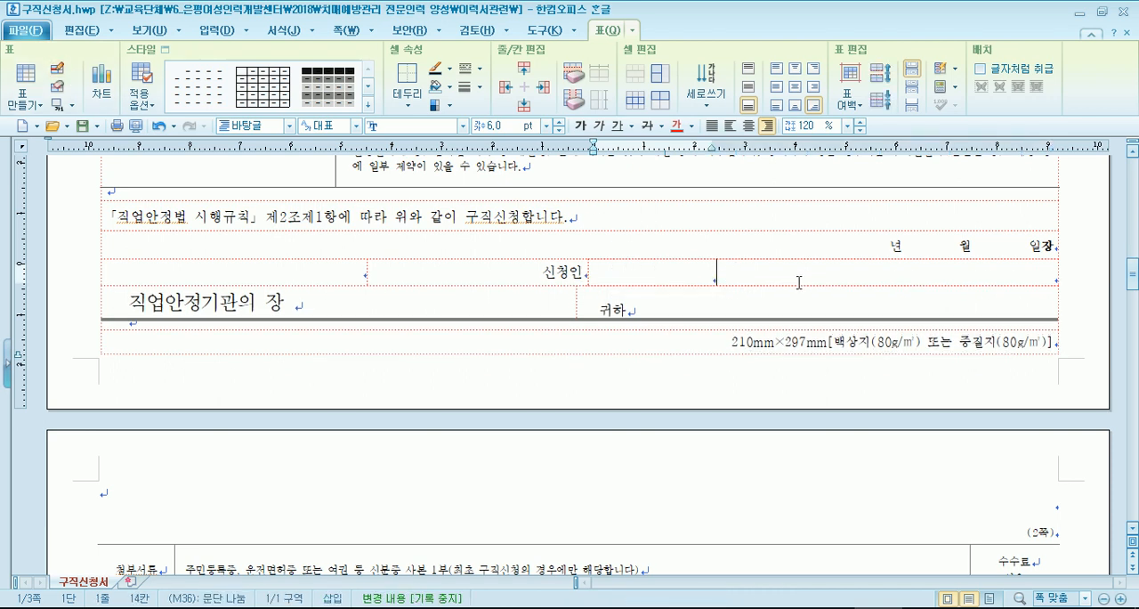
key("ctrl+z")
left_click(651, 275)
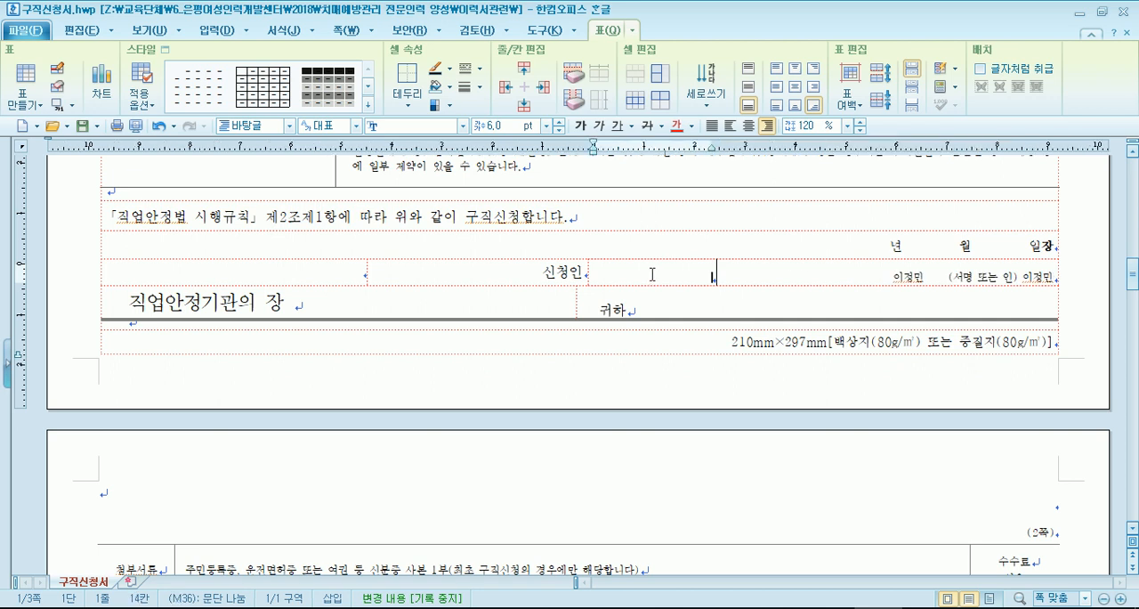
- Enter the applicant's name in the narrow new cell directly beside 신청인
type("이경")
key("BackSpace")
key("BackSpace")
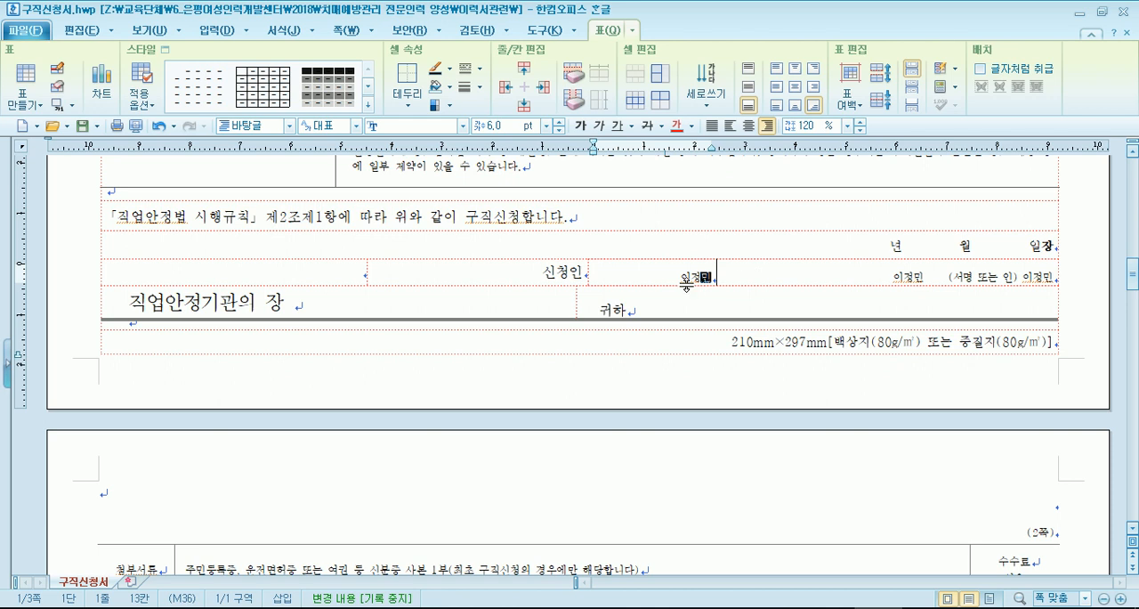
- Undo the name entry, the signature text move and the cell split in the 신청인 row
key("ctrl+z")
key("ctrl+z")
key("ctrl+z")
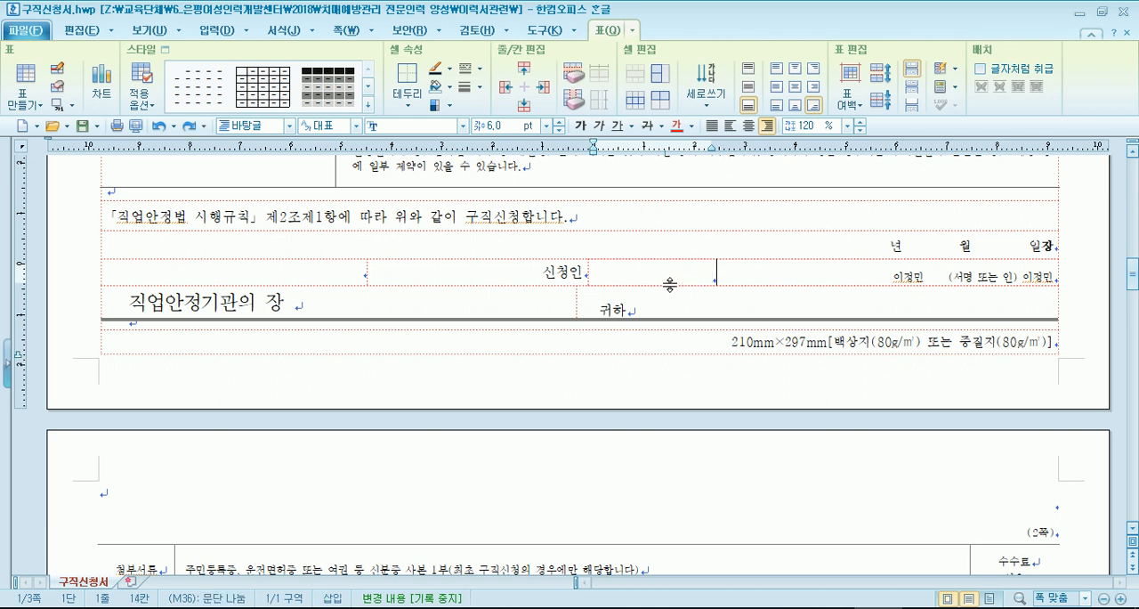
key("ctrl+z")
key("ctrl+z")
key("ctrl+z")
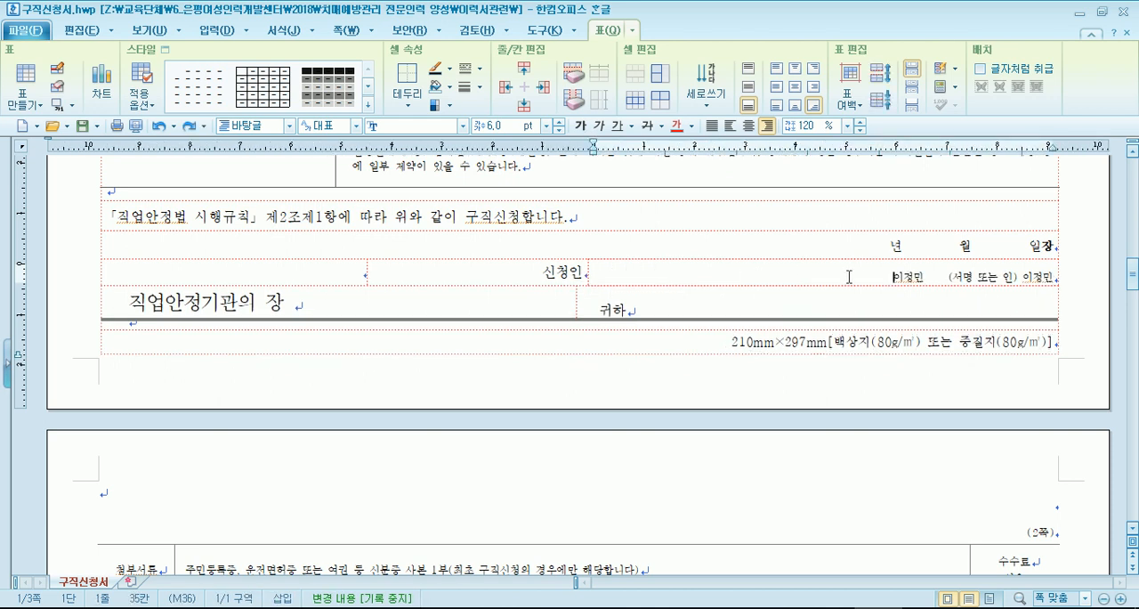
- Space the applicant's first name entry away from (서명 또는 인) so it sits near the 신청인 label
left_click(931, 277)
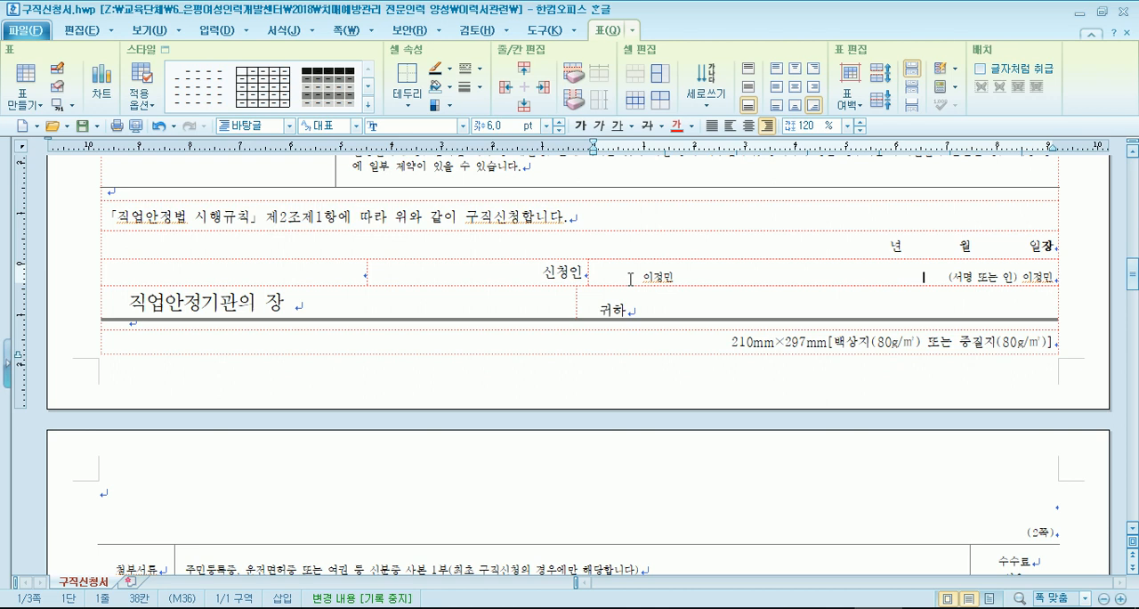
scroll(630, 278, "down", 5)
scroll(628, 279, "down", 15)
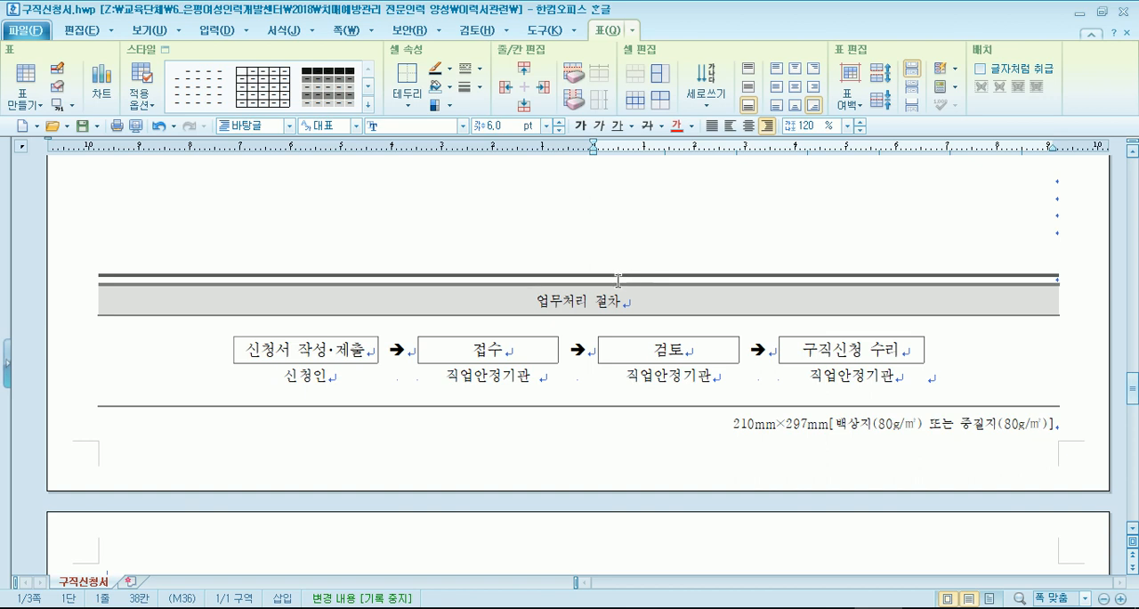
- Look through the rest of 구직신청서.hwp, checking the 추가 정보 입력 사항 page and the cells of its 주요 경력사항 table
scroll(587, 277, "up", 6)
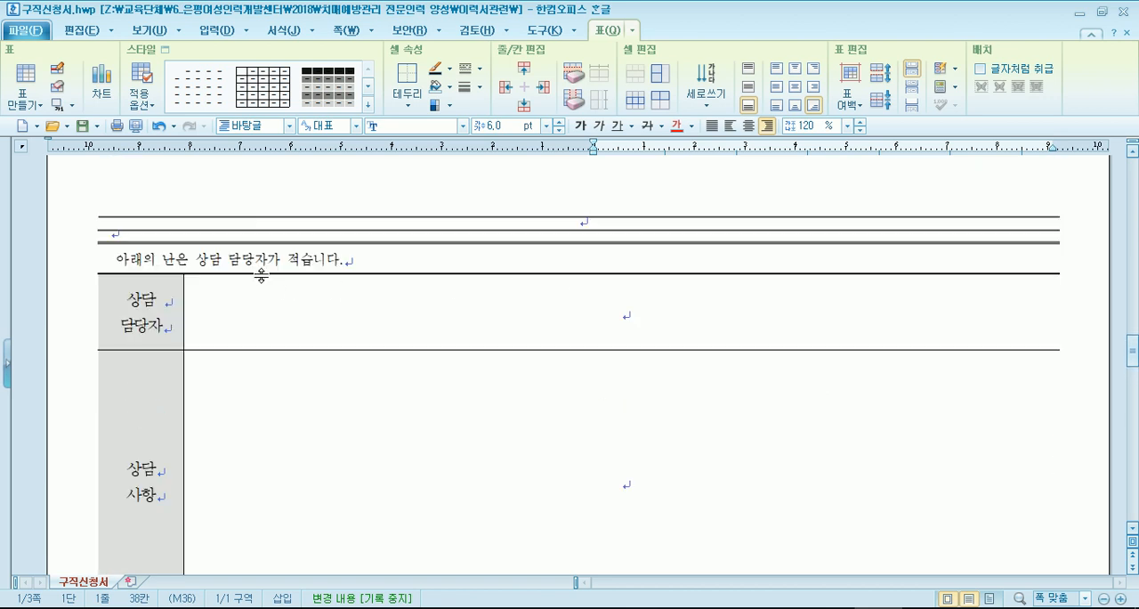
scroll(551, 318, "down", 6)
scroll(550, 323, "down", 9)
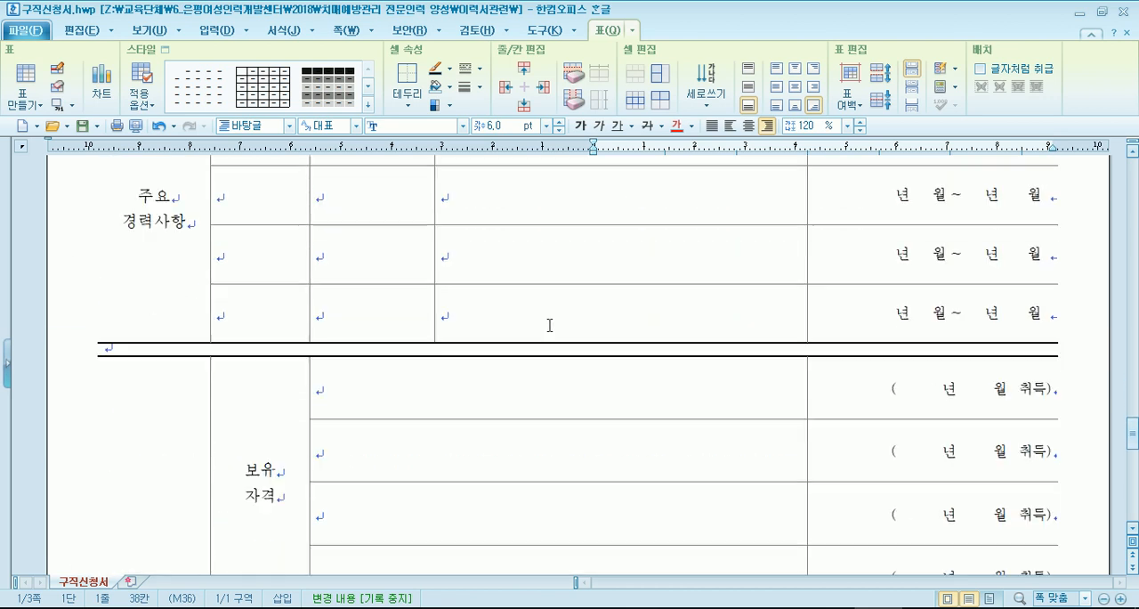
scroll(536, 320, "up", 3)
scroll(537, 320, "up", 5)
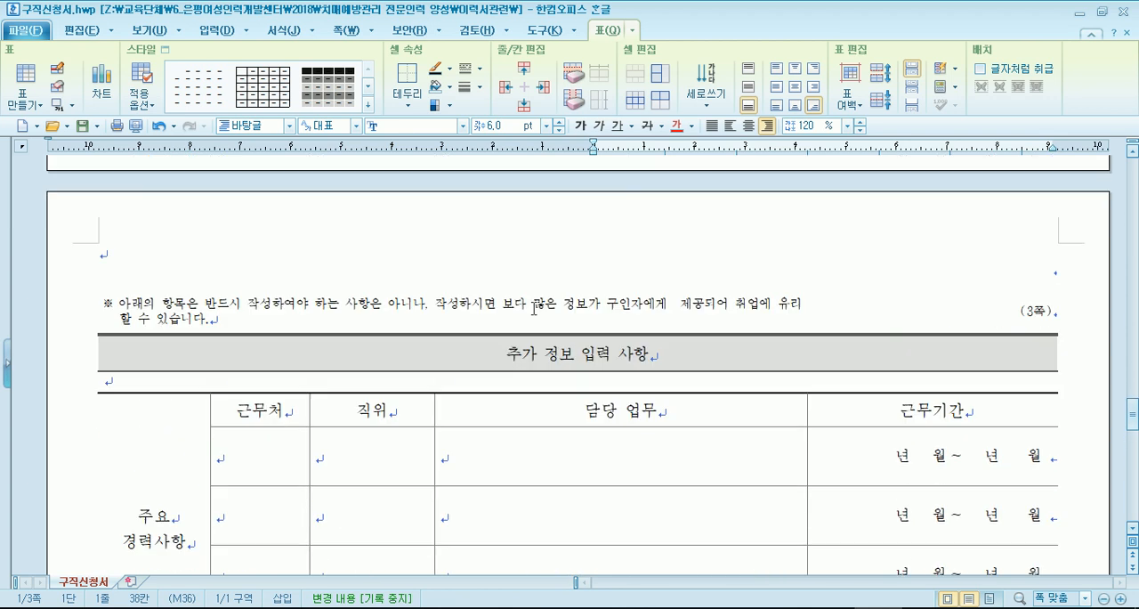
scroll(574, 429, "down", 1)
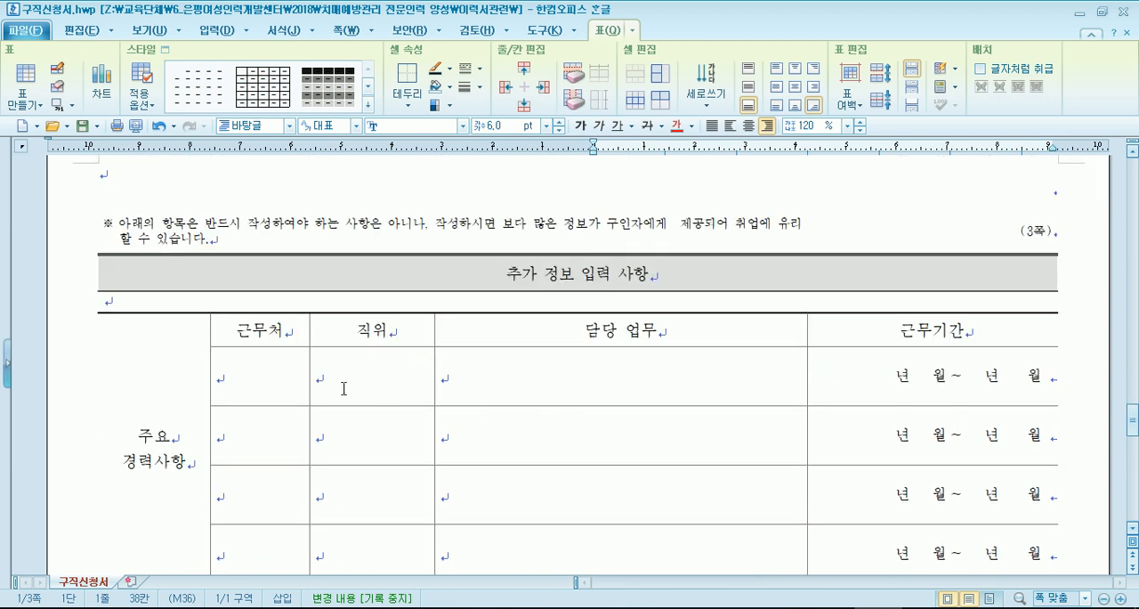
left_click(271, 385)
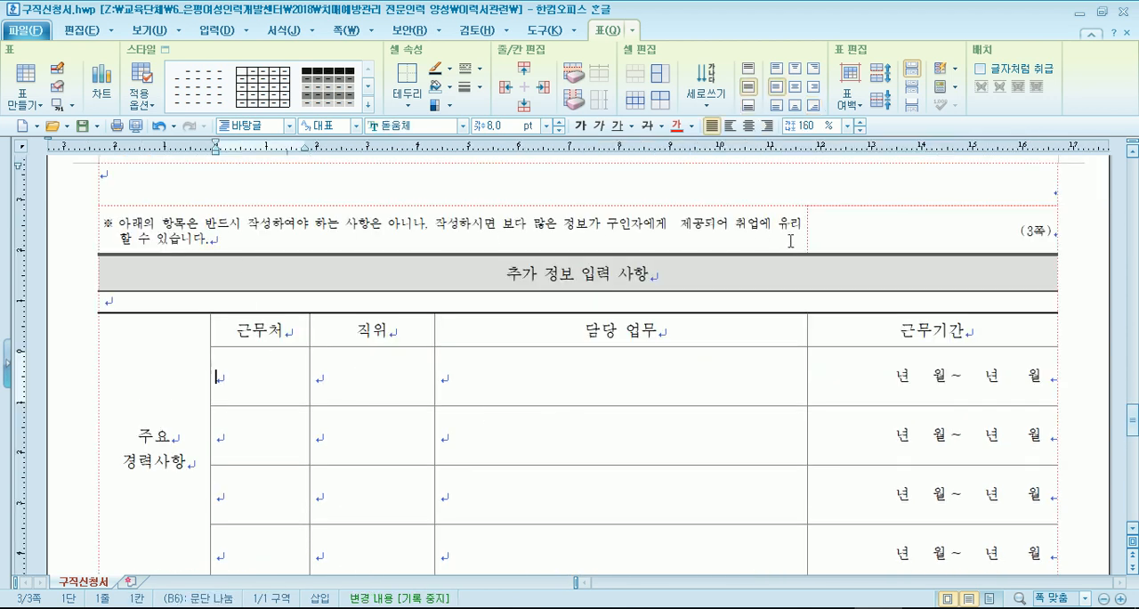
scroll(561, 284, "down", 2)
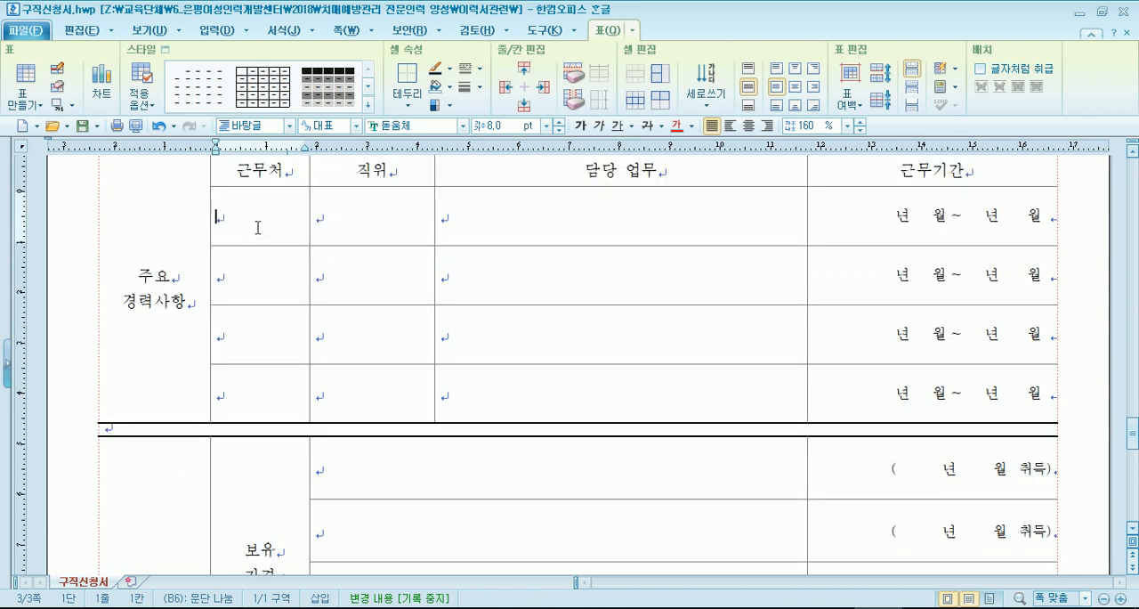
left_click(326, 222)
left_click(737, 220)
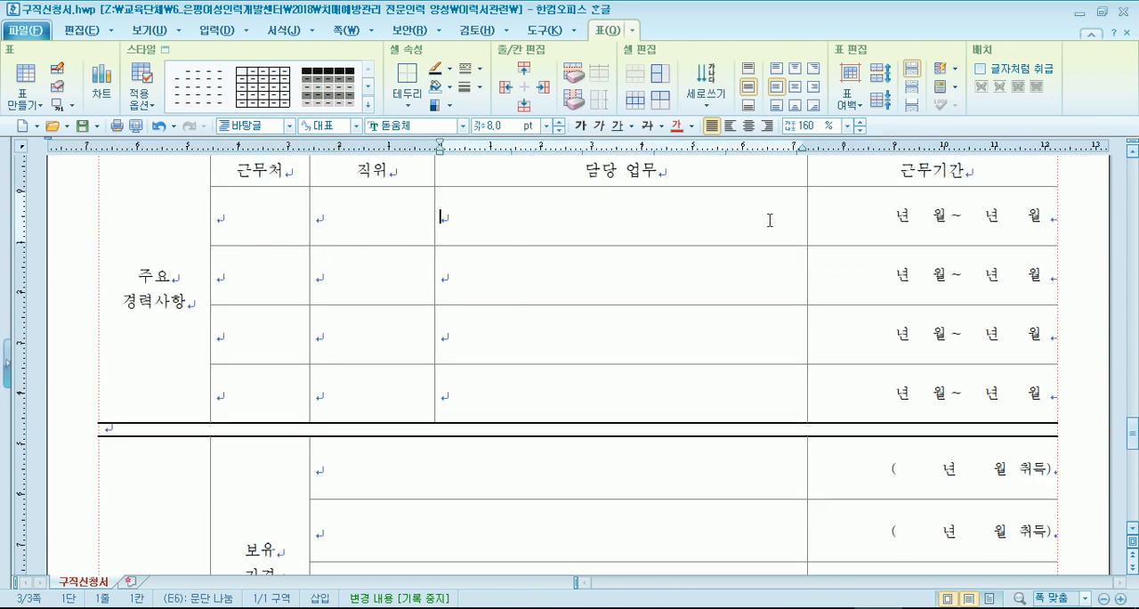
left_click(270, 281)
left_click(384, 292)
left_click(551, 293)
scroll(550, 293, "up", 1)
scroll(550, 293, "up", 2)
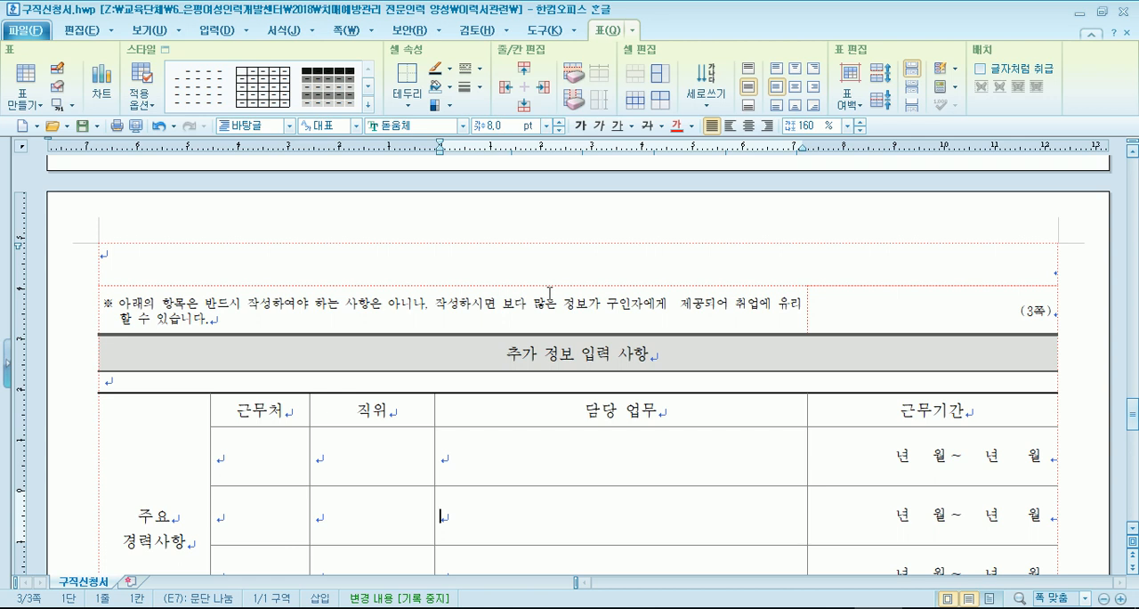
- Open 이력서_자기소개서.hwp from the 이력서관련 folder in File Explorer
left_click(310, 608)
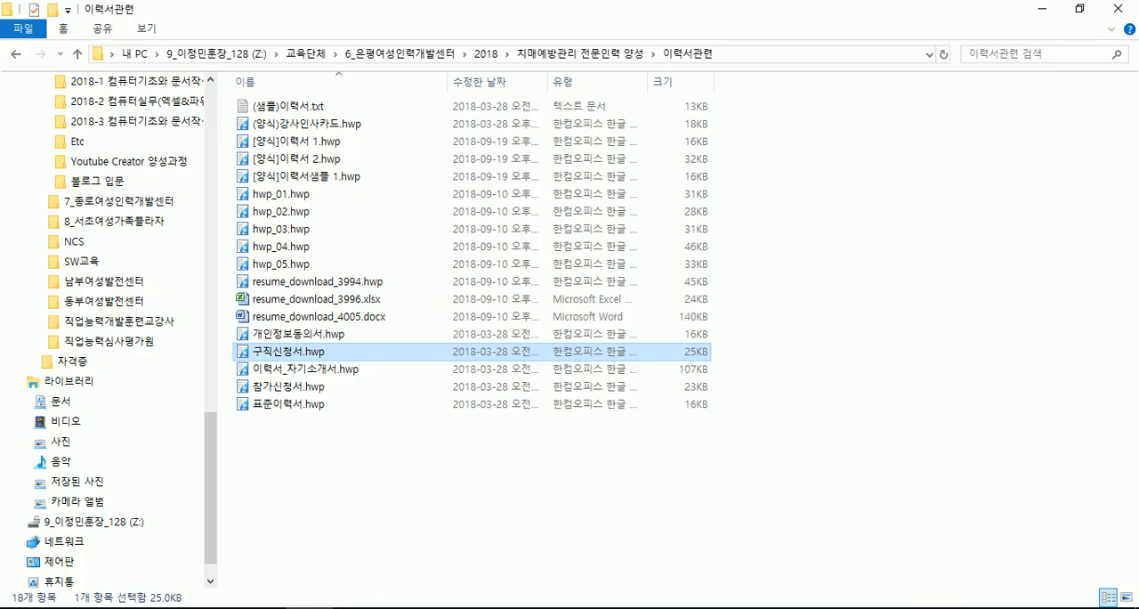
double_click(294, 371)
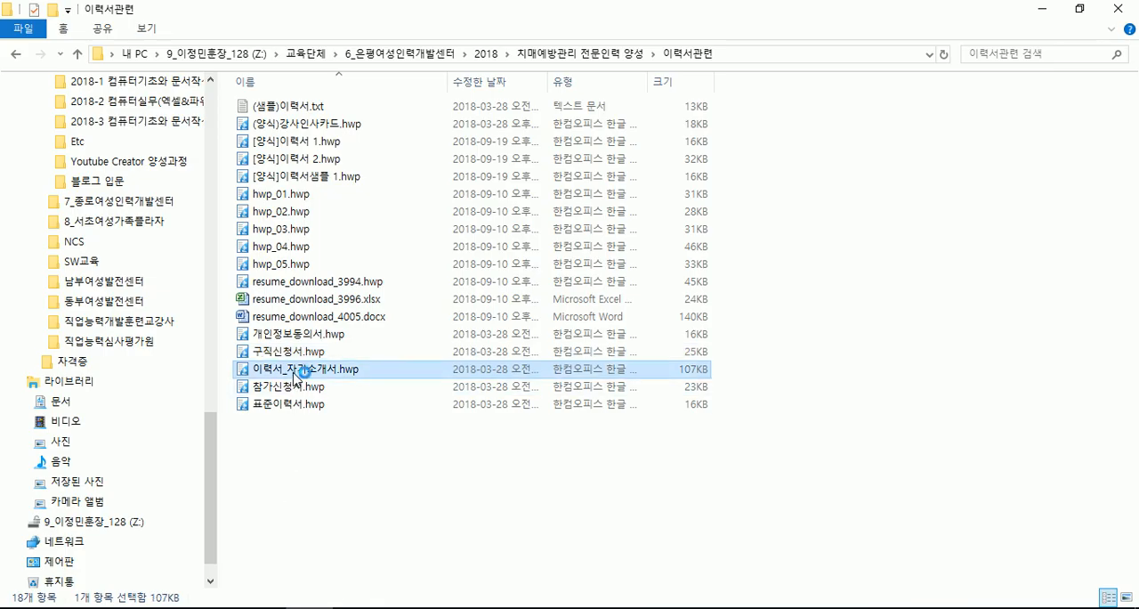
left_click(591, 337)
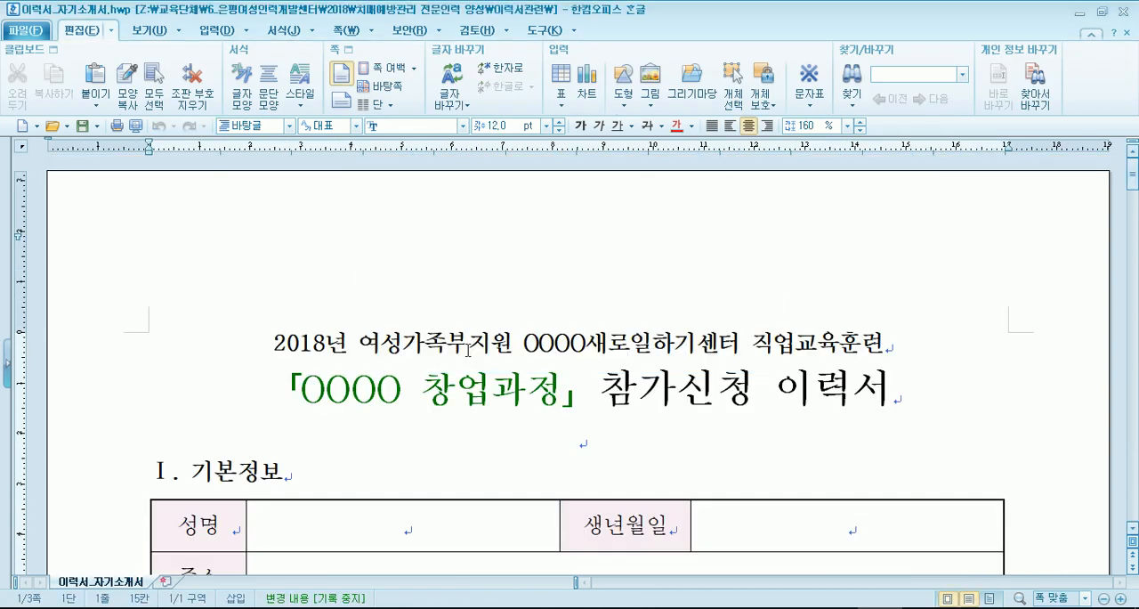
- Review the 기본정보, 학력사항 and 경력사항 sections of the participation résumé and the entry cells of their tables
scroll(438, 356, "down", 4)
scroll(440, 363, "up", 2)
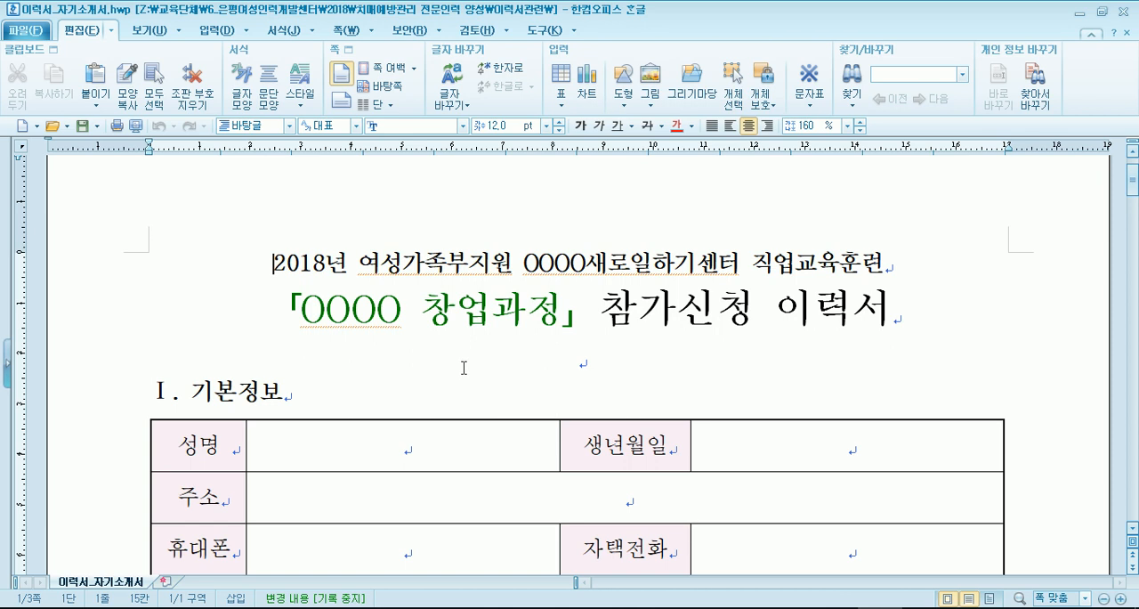
scroll(404, 376, "down", 3)
left_click(331, 344)
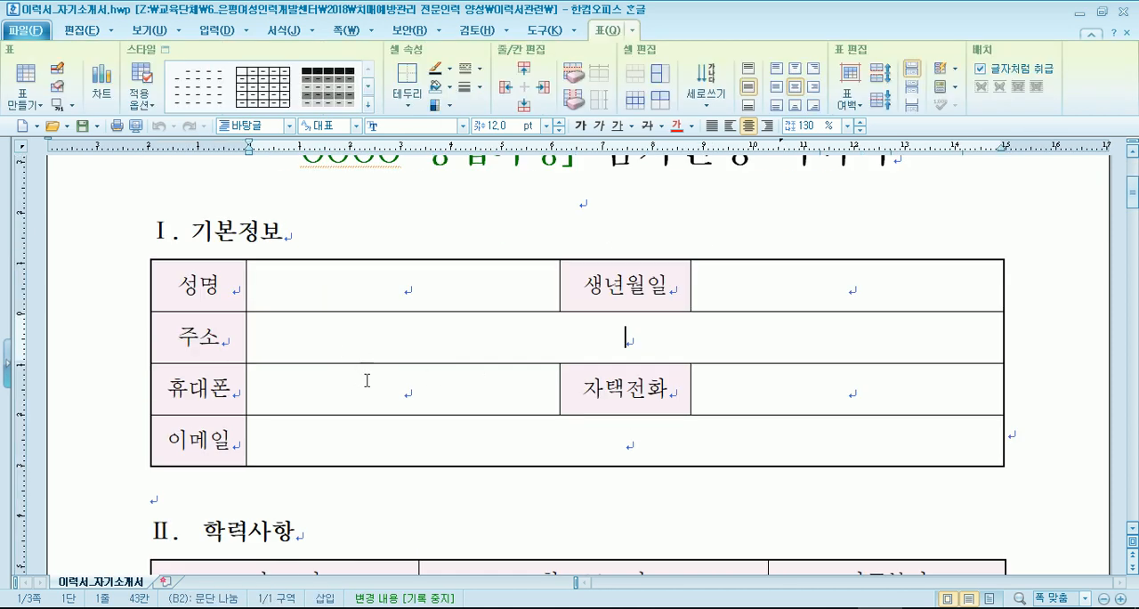
left_click(372, 381)
scroll(374, 393, "down", 3)
scroll(373, 391, "down", 3)
left_click(338, 318)
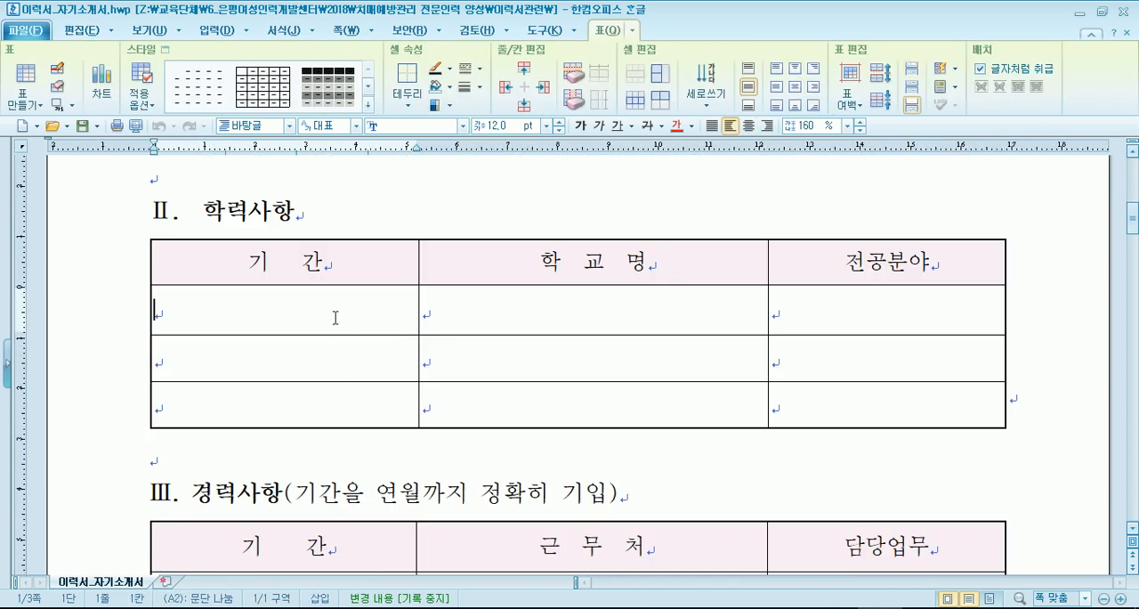
scroll(326, 376, "down", 4)
scroll(327, 380, "down", 4)
scroll(325, 381, "up", 4)
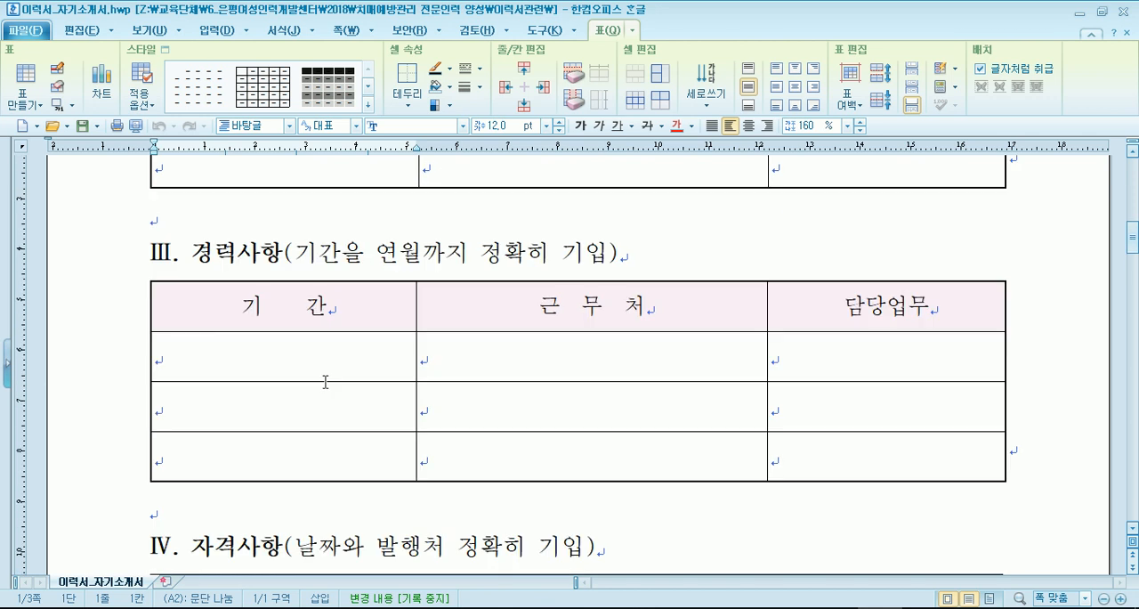
scroll(326, 380, "up", 3)
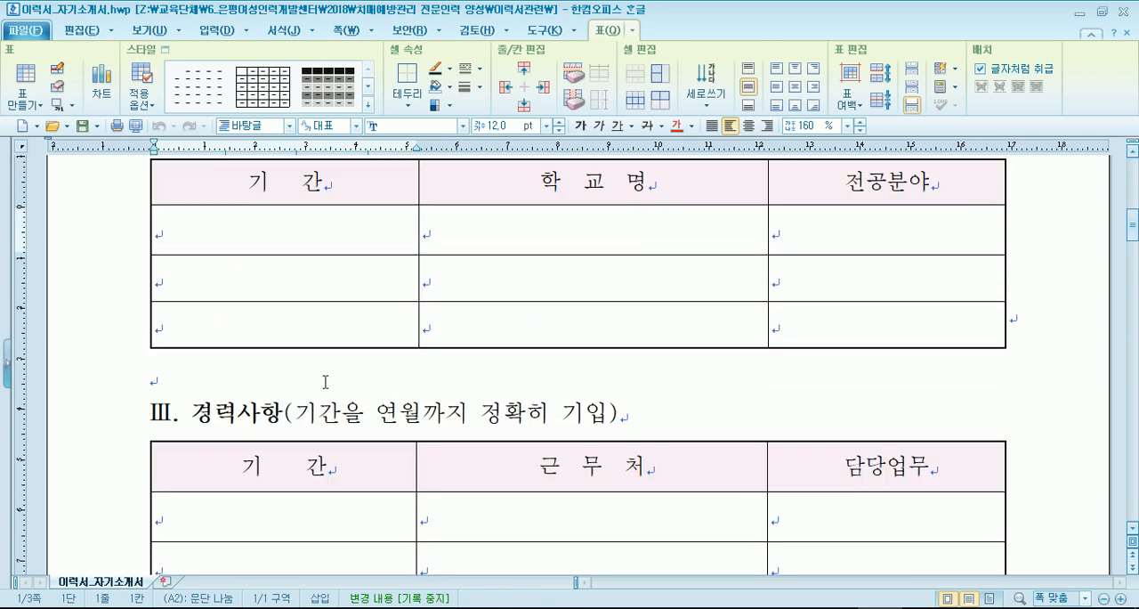
scroll(326, 380, "down", 3)
- Narrow the 근무처 column of the 경력사항 table to give the 담당업무 column more width
left_click(535, 356)
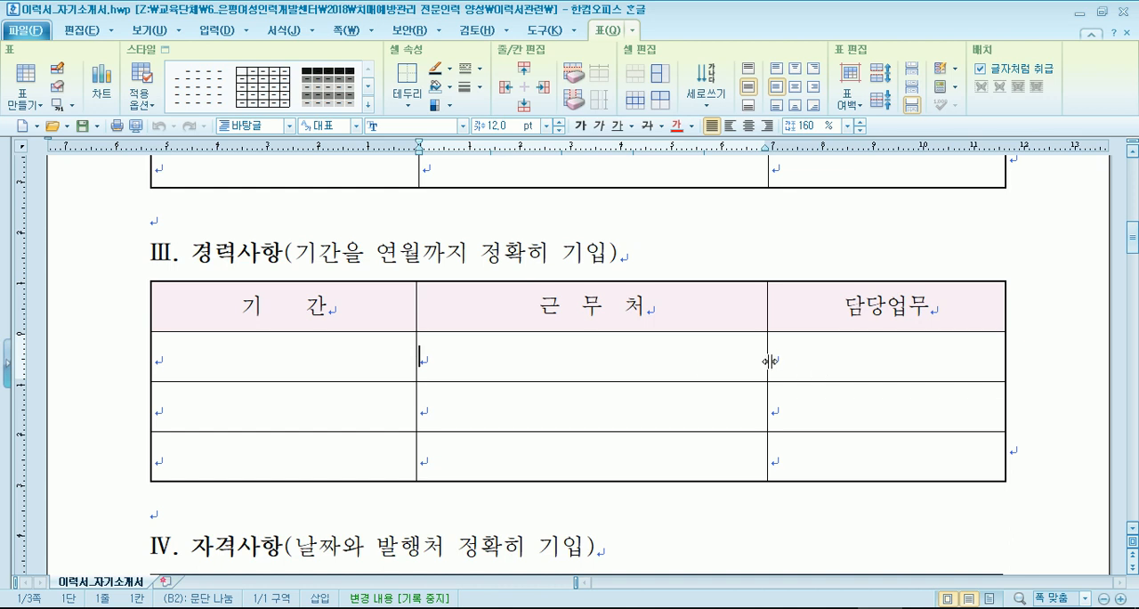
left_click_drag(768, 360, 687, 360)
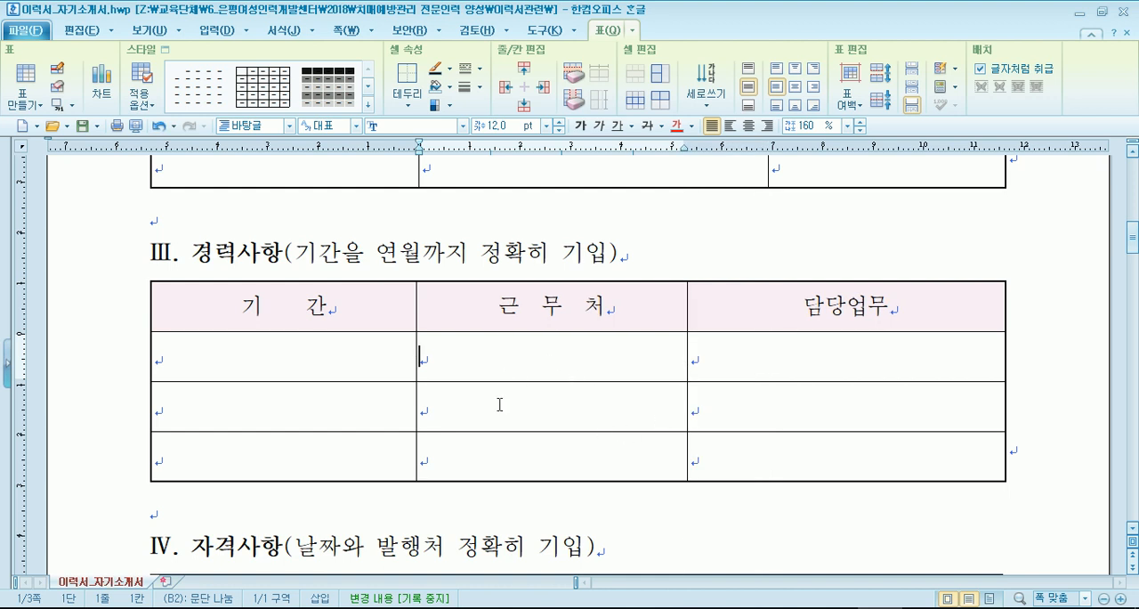
left_click(756, 365)
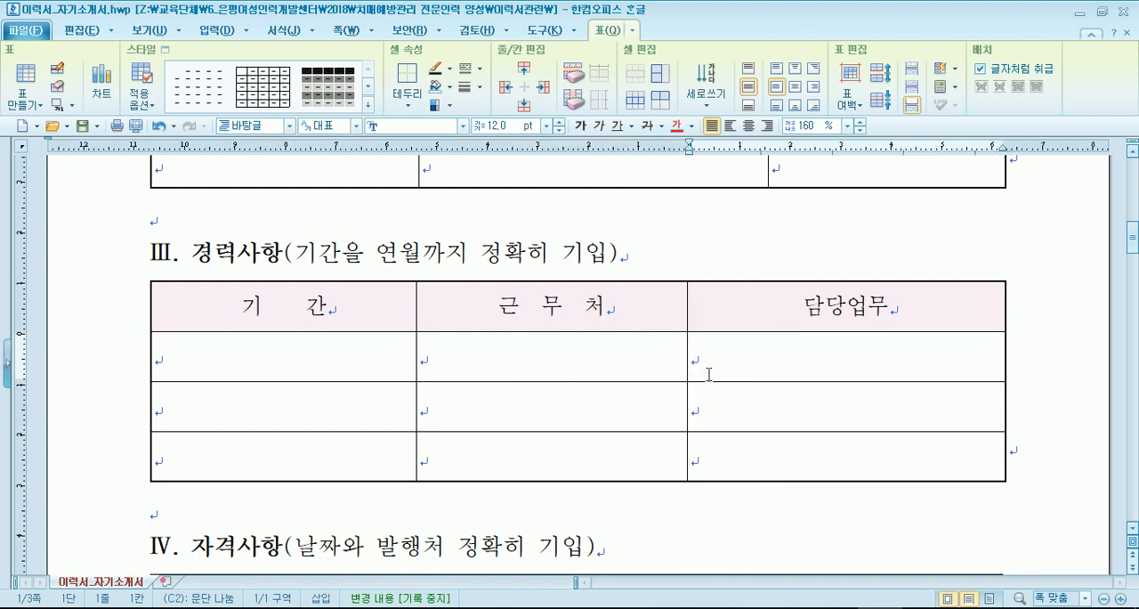
- Widen the 전공분야 column of the 학력사항 table so its divider lines up with the one in the 경력사항 table
scroll(705, 374, "up", 3)
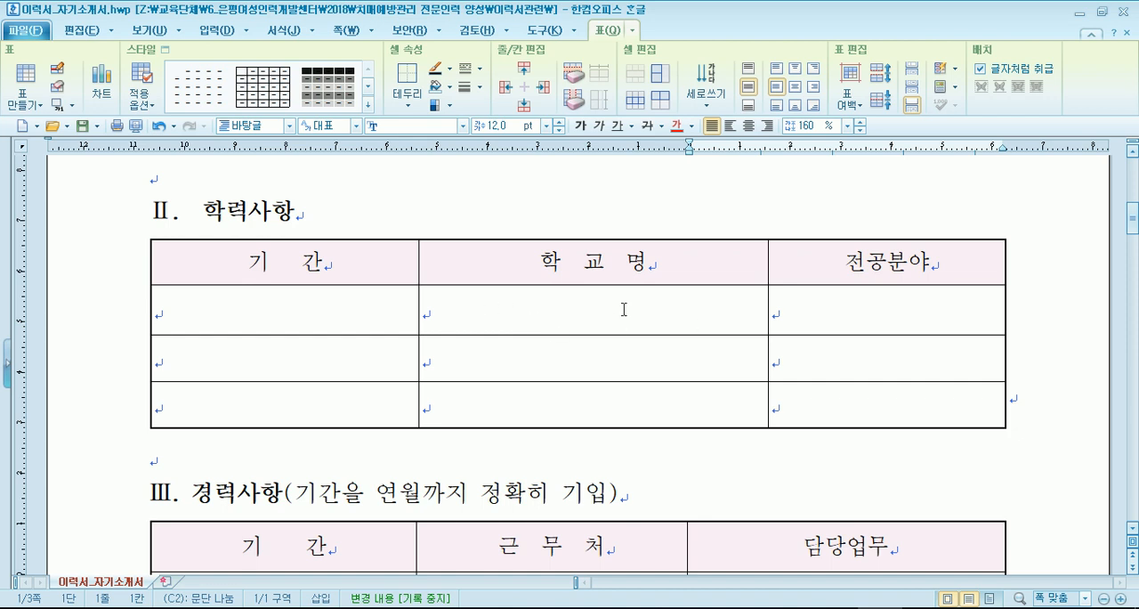
left_click_drag(763, 310, 686, 313)
scroll(625, 354, "down", 5)
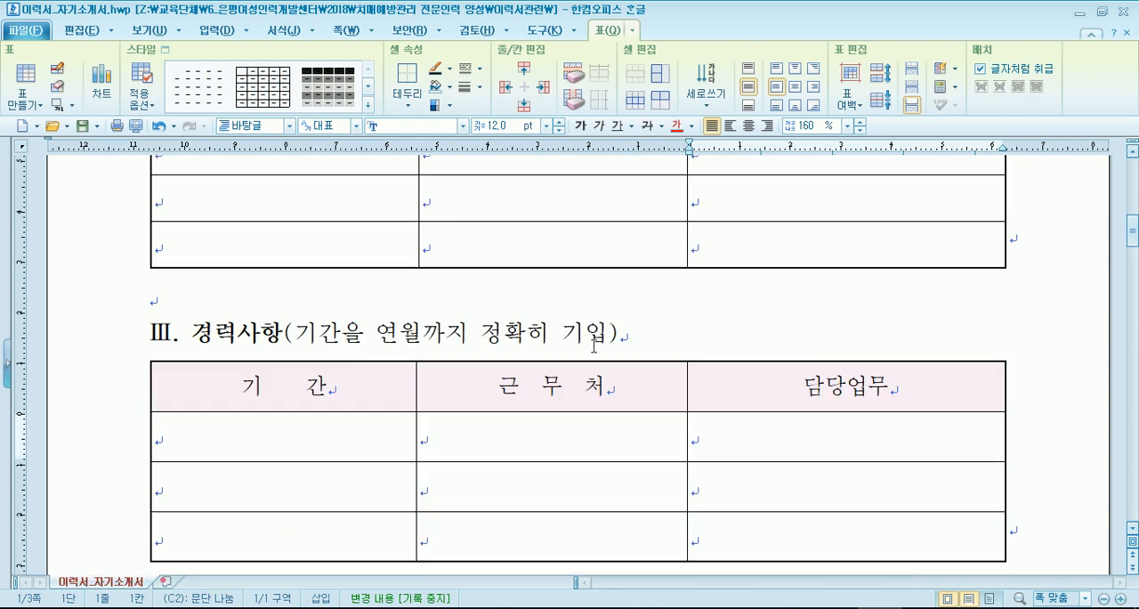
- Examine the 자격사항 table and the page footer, comparing them with the top of the résumé
scroll(592, 353, "down", 2)
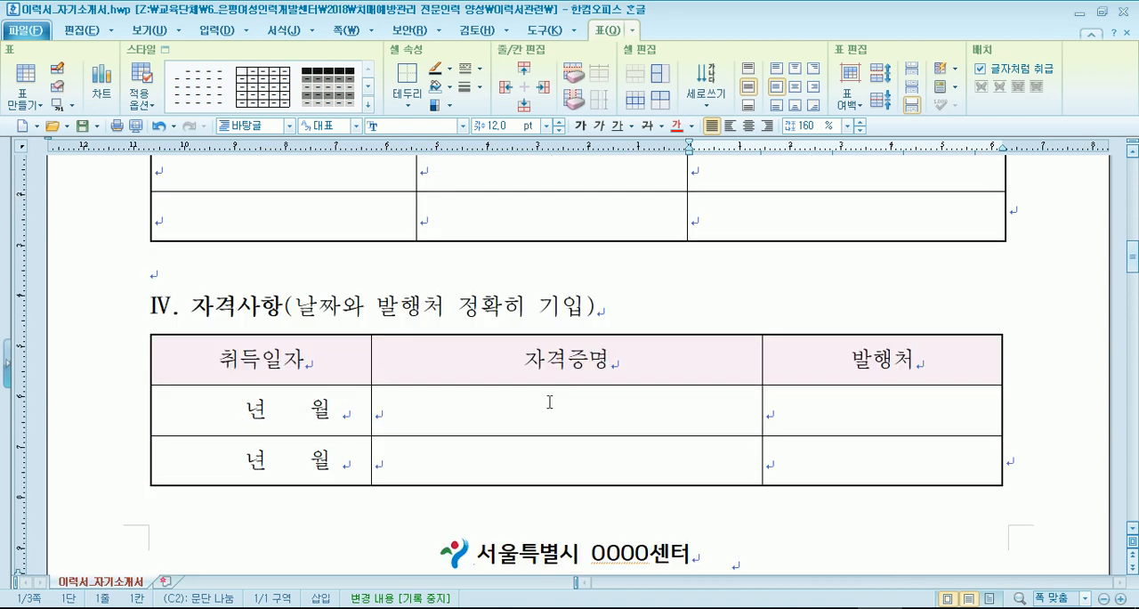
scroll(572, 397, "down", 2)
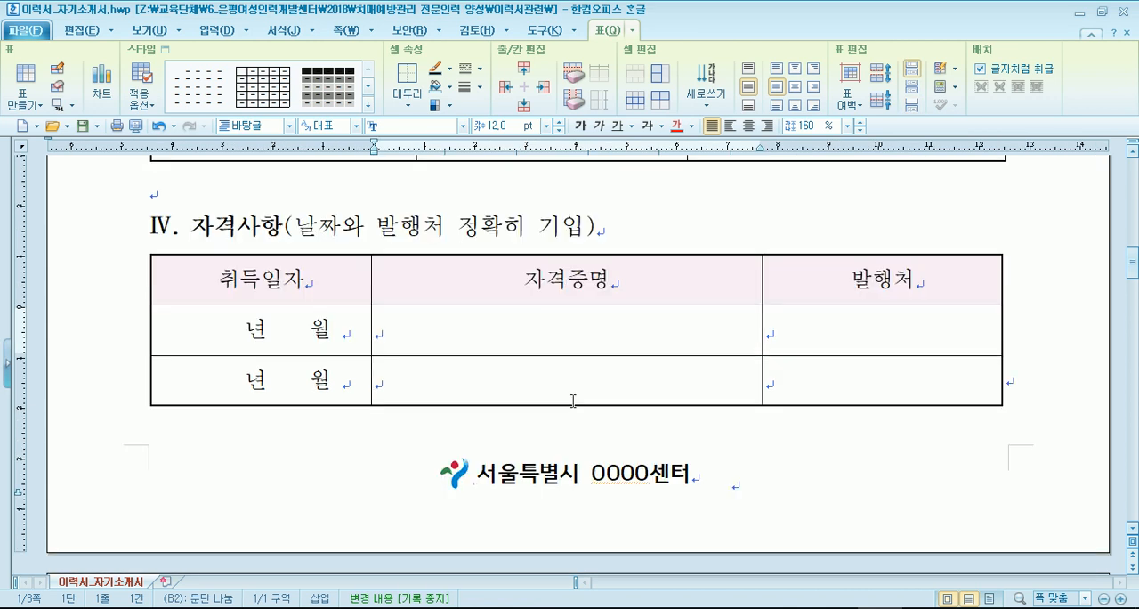
scroll(573, 401, "up", 15)
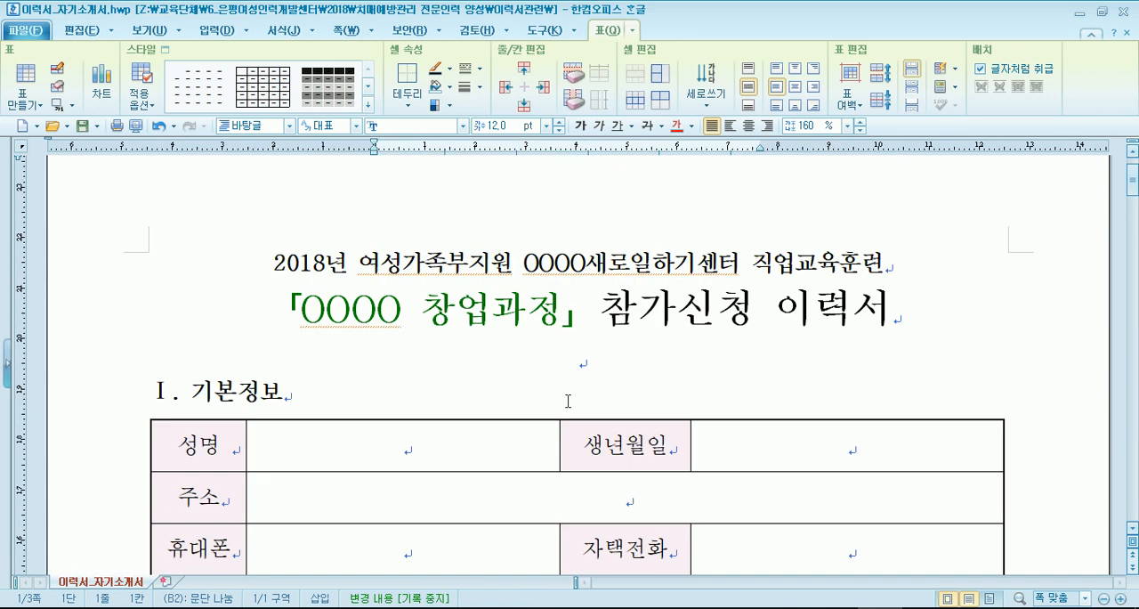
scroll(567, 401, "down", 15)
scroll(468, 338, "down", 6)
left_click(456, 264)
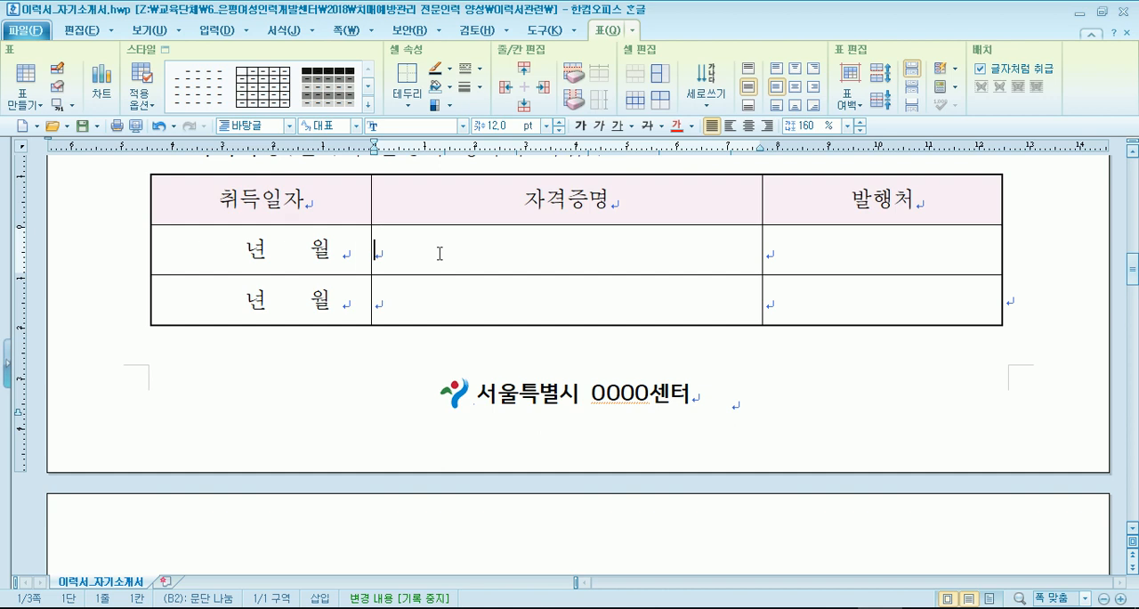
scroll(440, 252, "down", 7)
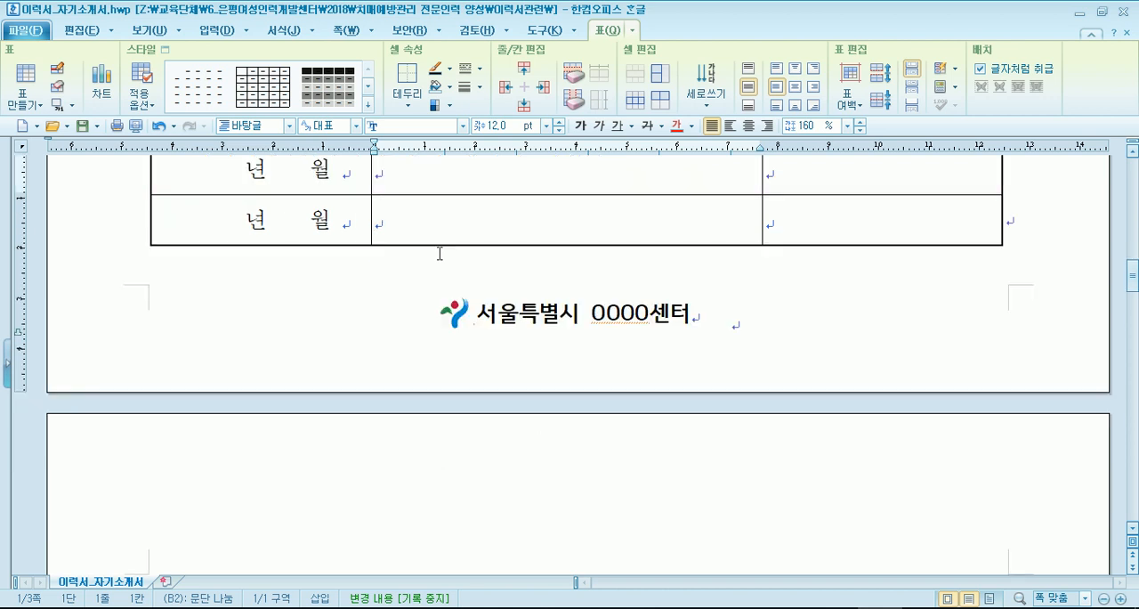
- Replace the empty box before 취업중 in the 현재 사업여부 row with a character overlap of v inside a square
left_click(356, 241)
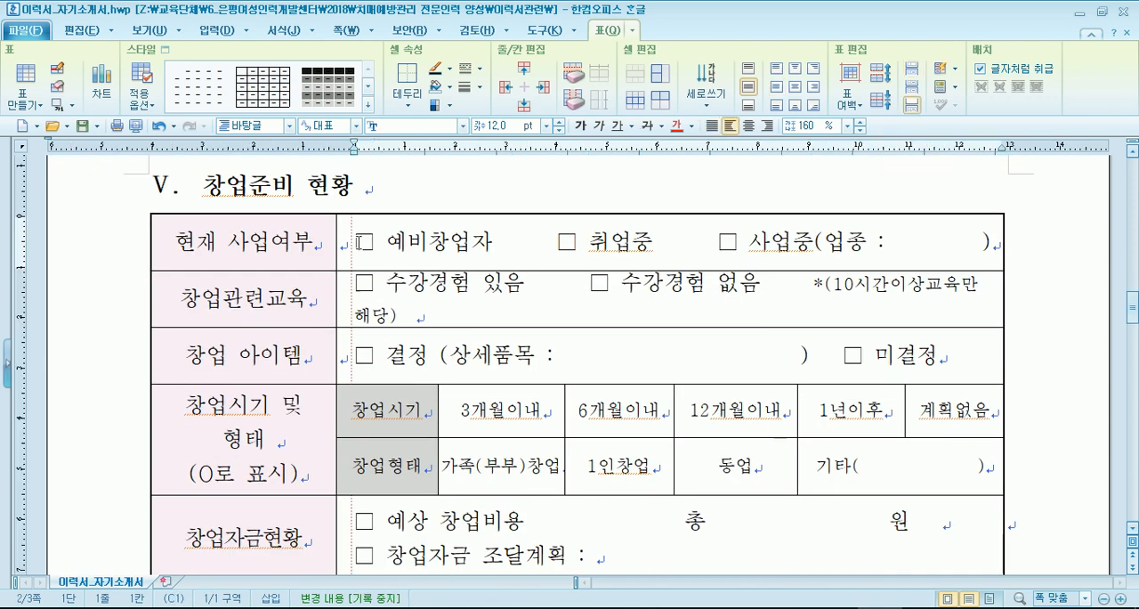
left_click(504, 241)
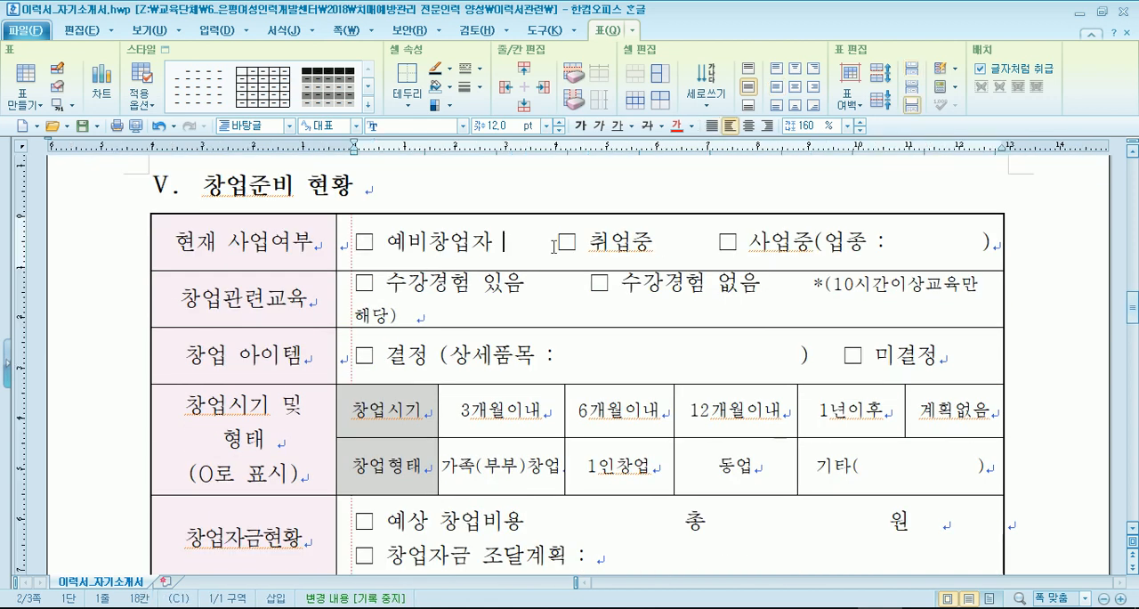
left_click(213, 30)
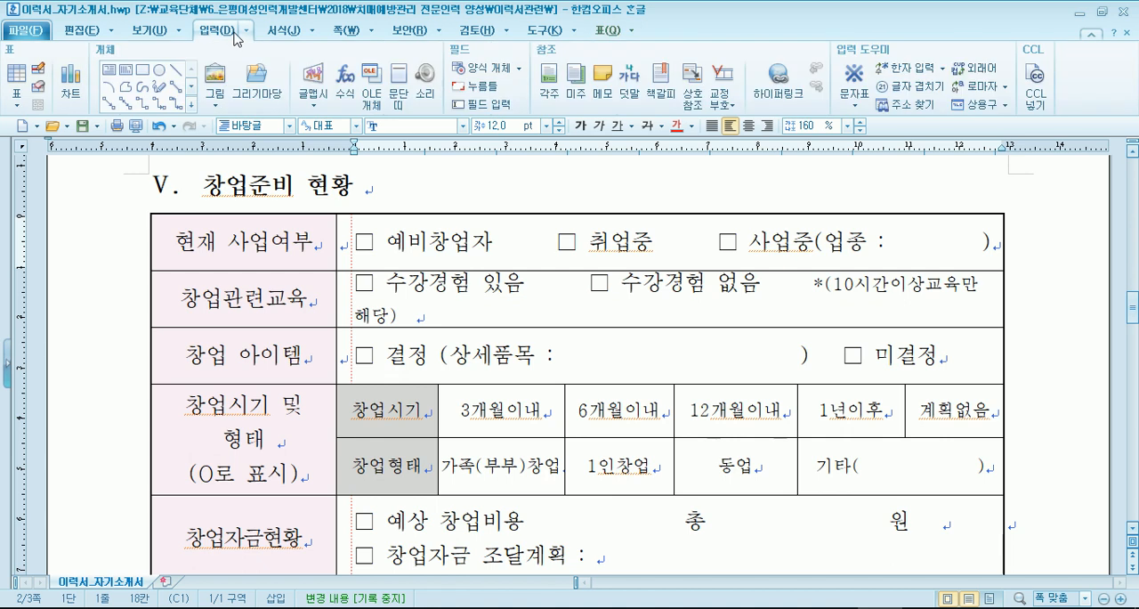
left_click(557, 241)
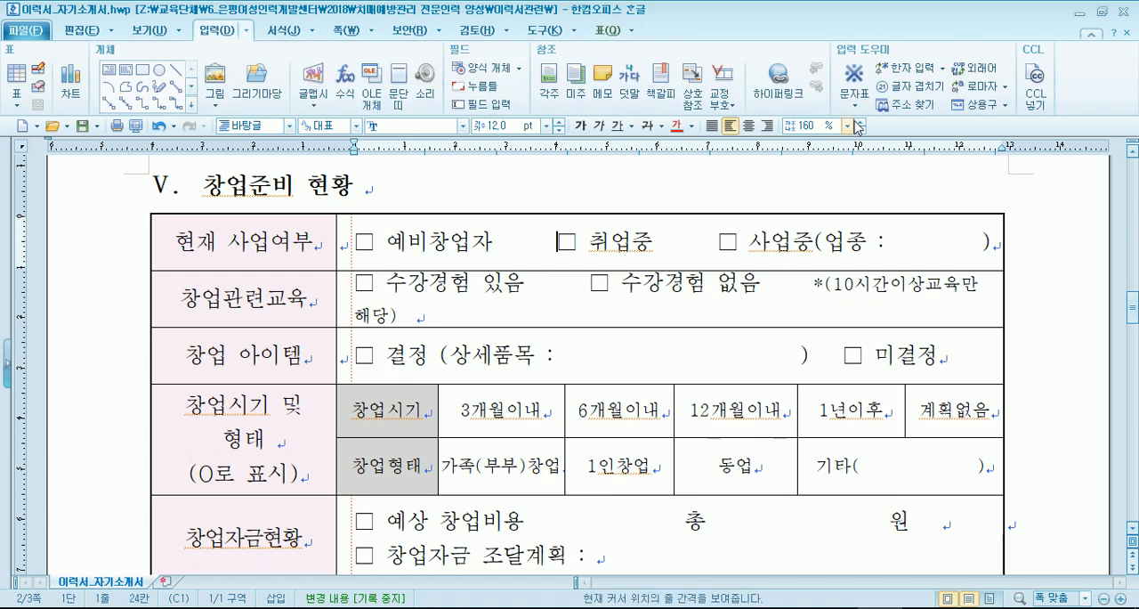
left_click(910, 86)
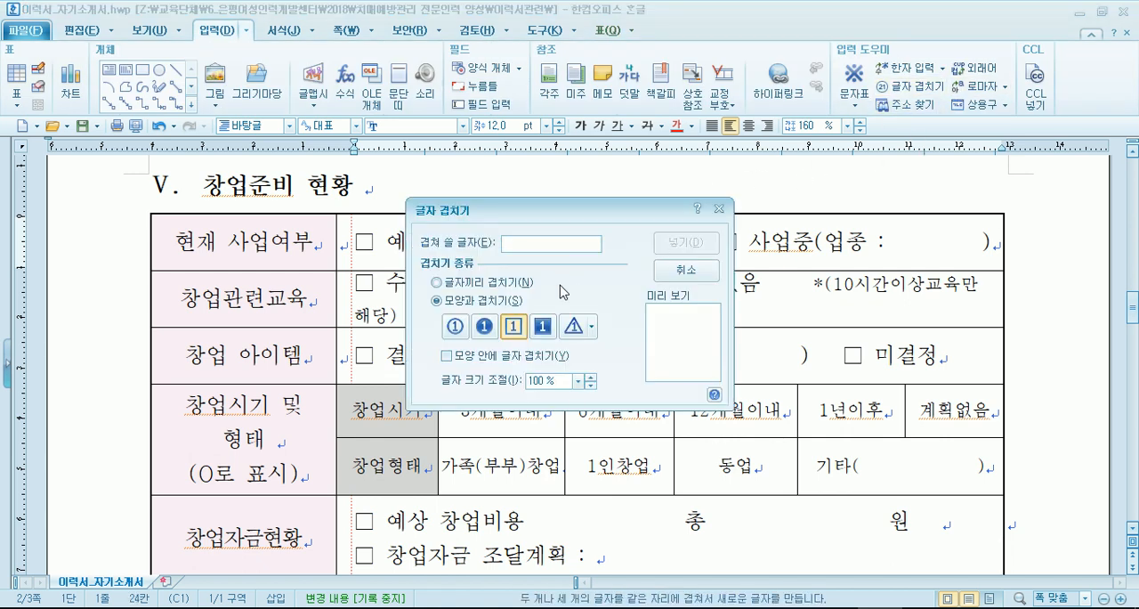
type("ㅍ")
key("BackSpace")
type("v")
left_click(678, 242)
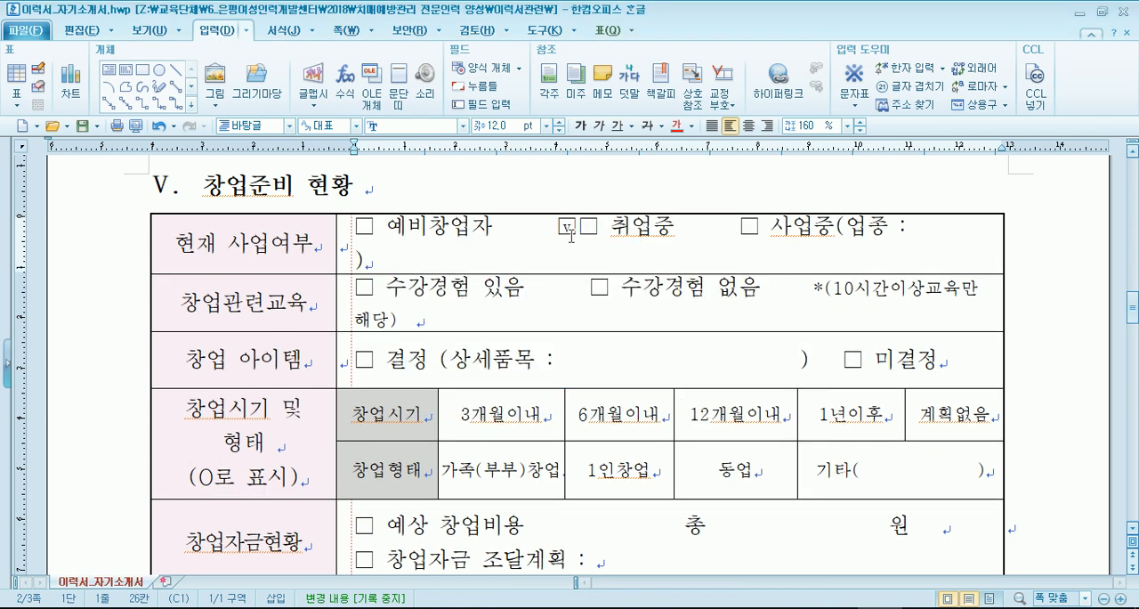
key("Delete")
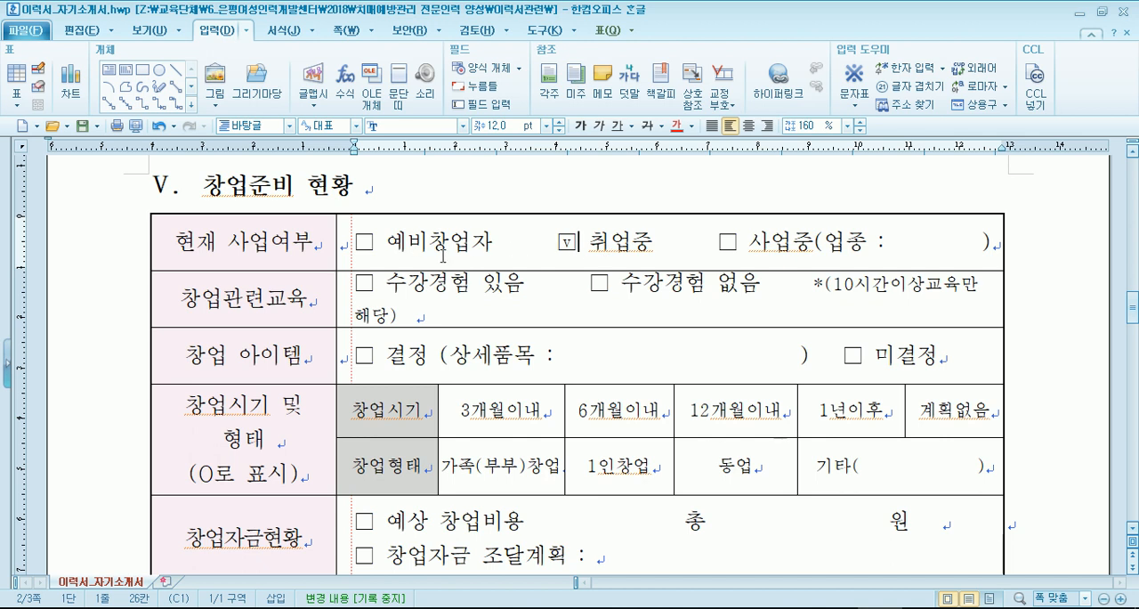
- Check the 창업자금현황 row and the free-text box under 본 과정 수강동기 및 사업계획
scroll(443, 334, "down", 2)
scroll(443, 334, "down", 15)
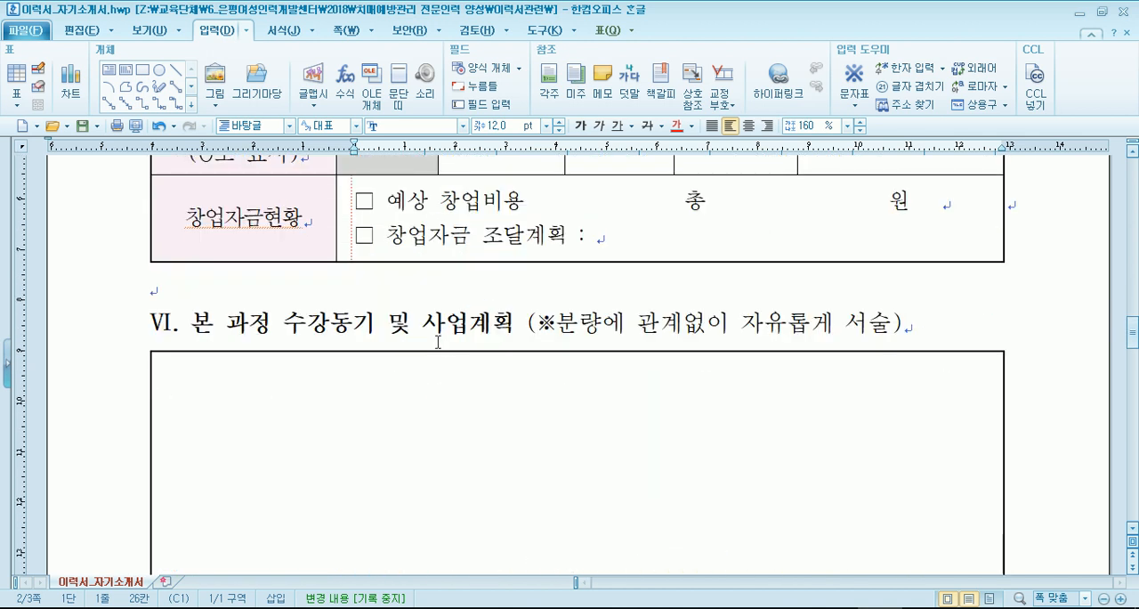
left_click(428, 370)
scroll(425, 373, "up", 5)
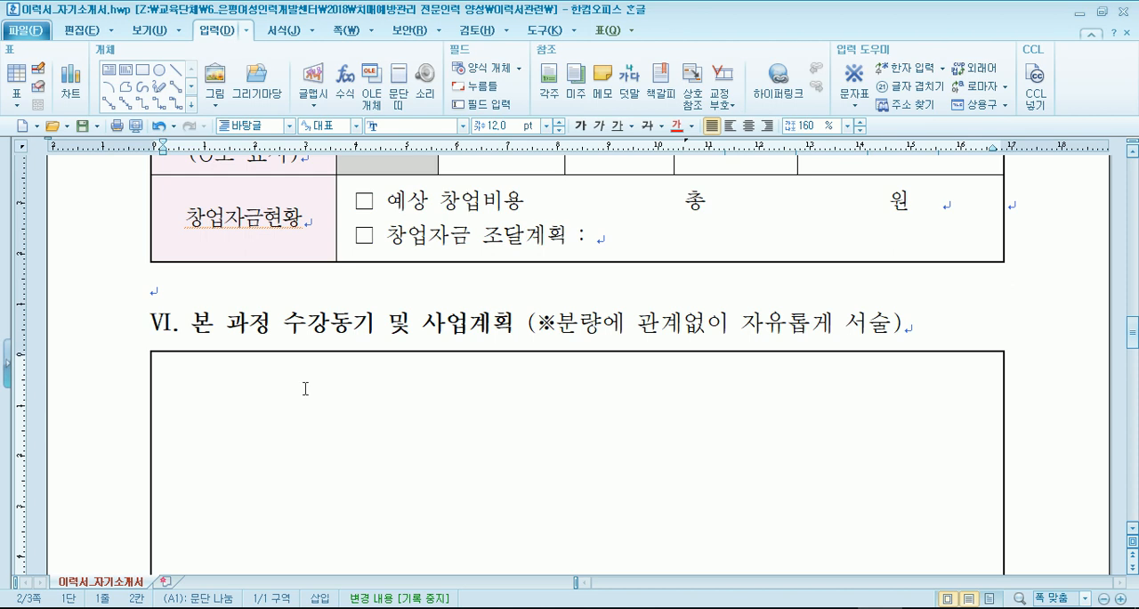
- Look through the 사업계획 box and the 자기소개서 page down to the consent statement and signature lines
scroll(305, 388, "down", 5)
scroll(228, 427, "up", 5)
scroll(226, 428, "down", 8)
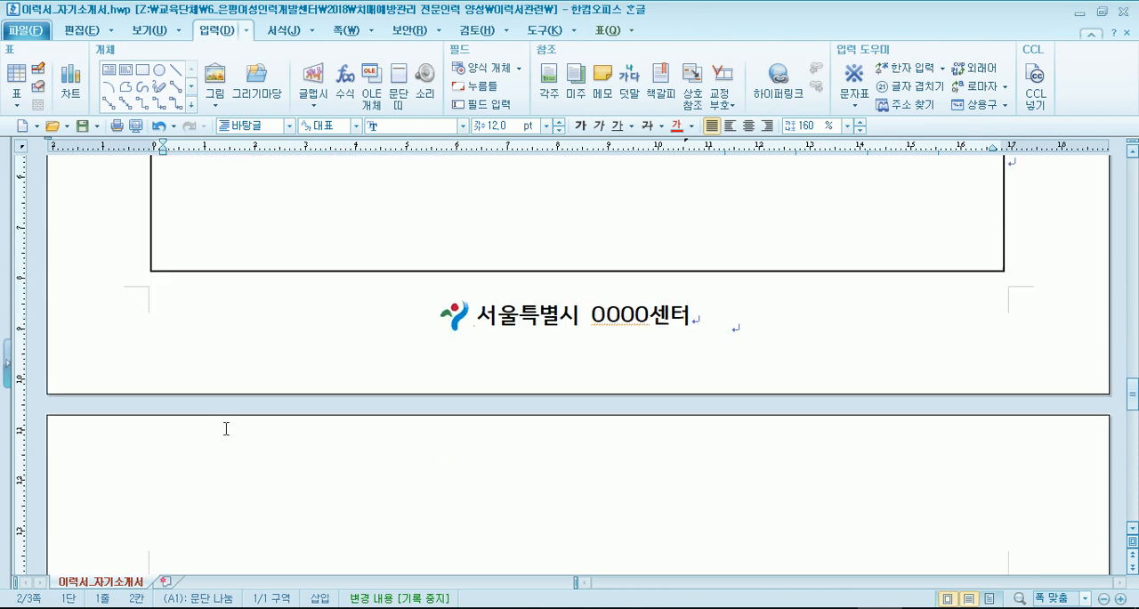
scroll(228, 428, "up", 1)
scroll(556, 384, "down", 4)
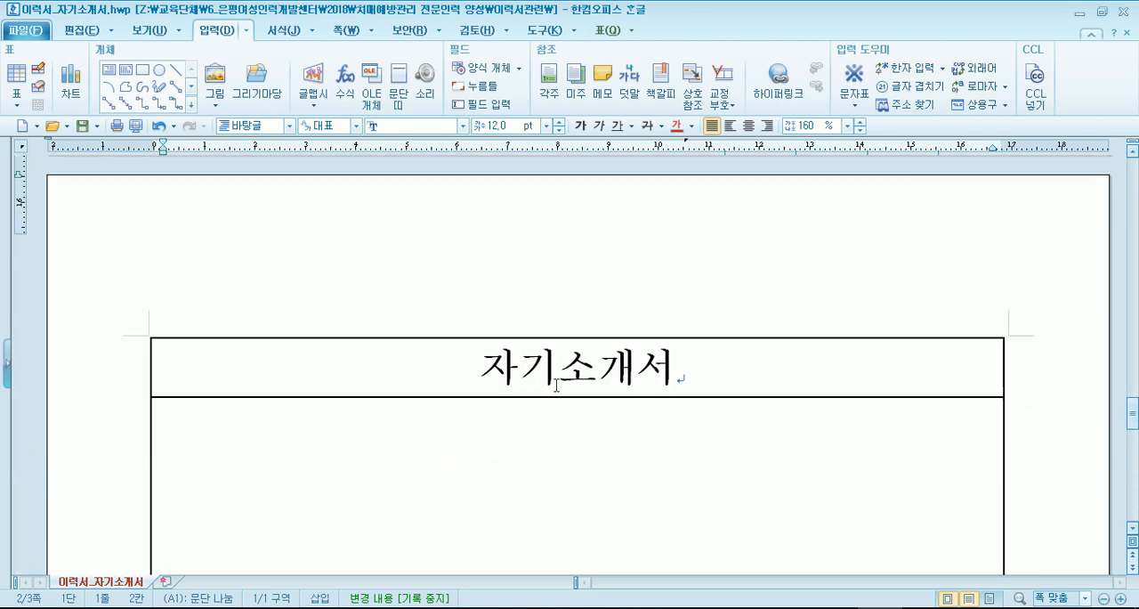
scroll(533, 386, "down", 8)
scroll(505, 390, "down", 3)
scroll(505, 391, "up", 6)
scroll(505, 391, "up", 6)
scroll(491, 396, "down", 6)
scroll(491, 396, "down", 5)
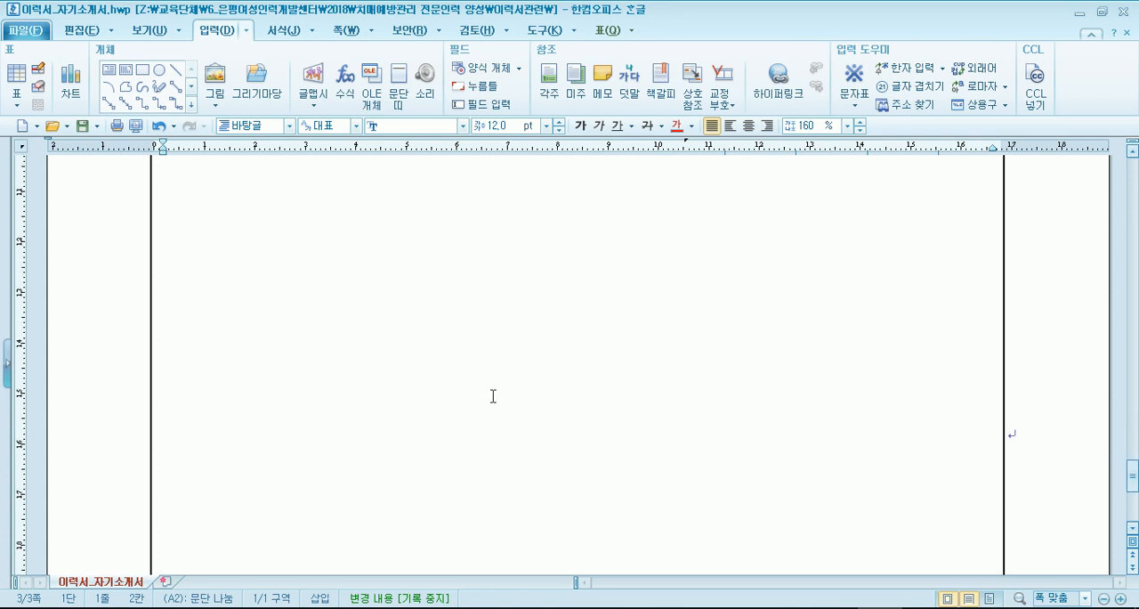
scroll(493, 396, "up", 3)
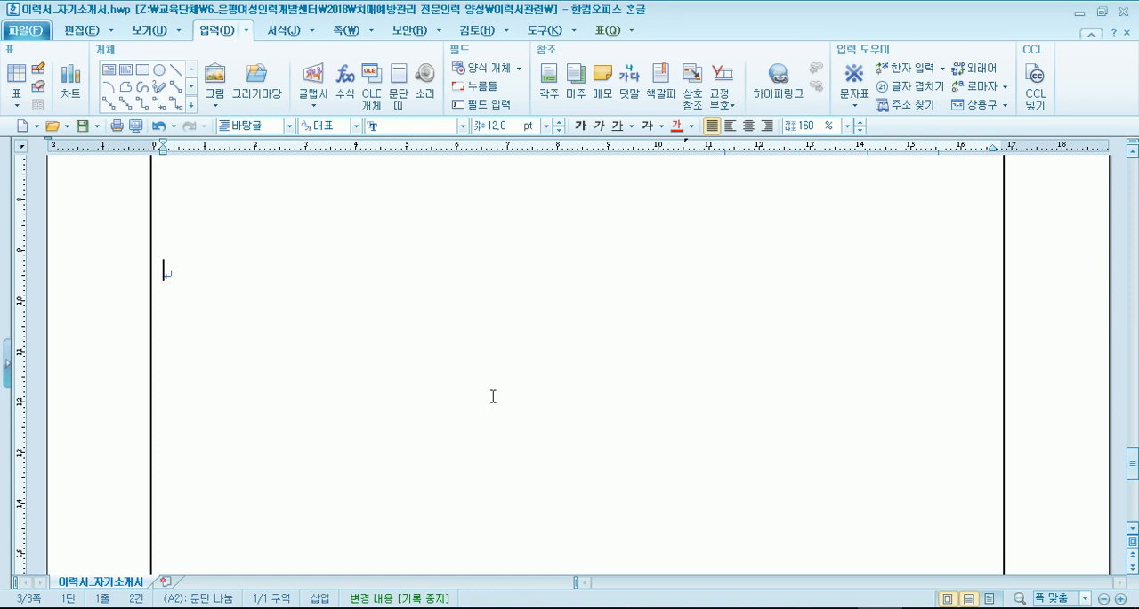
scroll(493, 396, "down", 5)
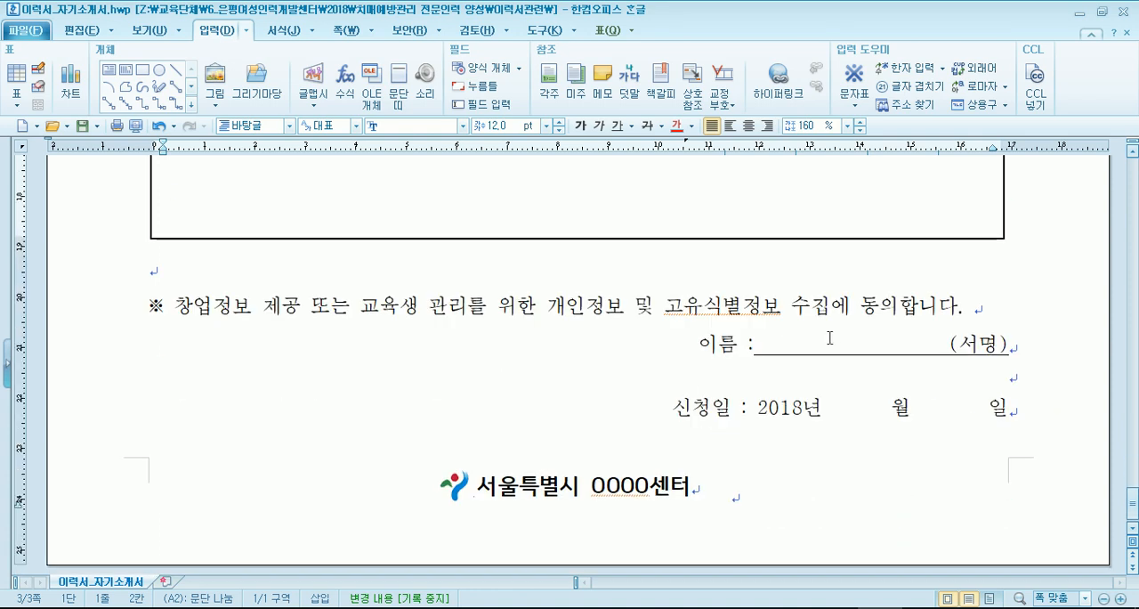
- Enter the applicant's name after 서명 inside the parentheses on the signature line
left_click_drag(785, 344, 906, 342)
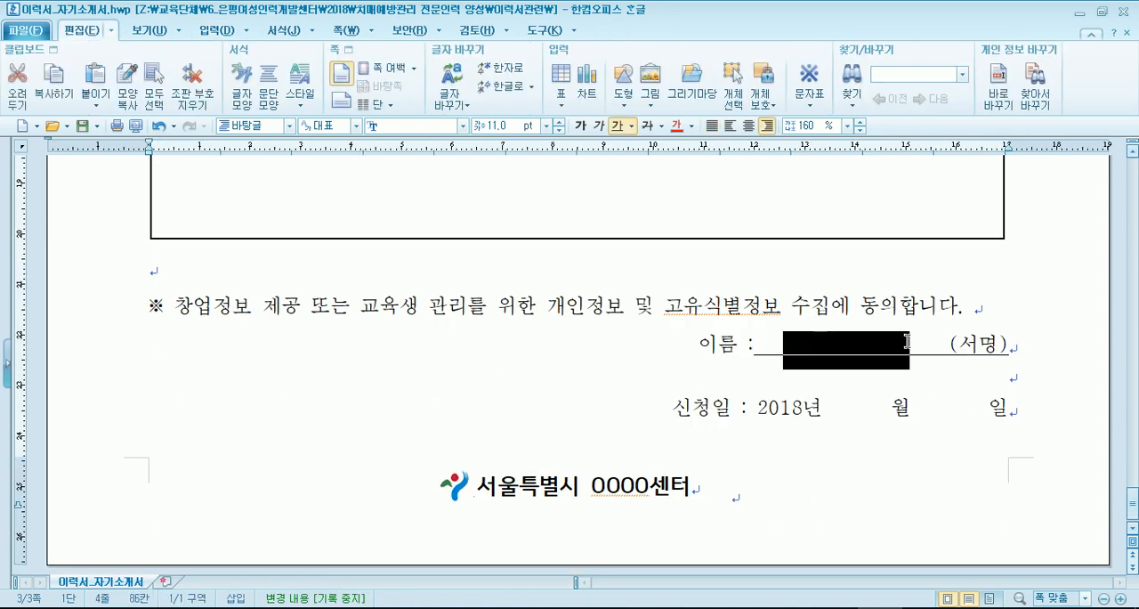
left_click(997, 343)
type("dlw")
type("jwjdasl")
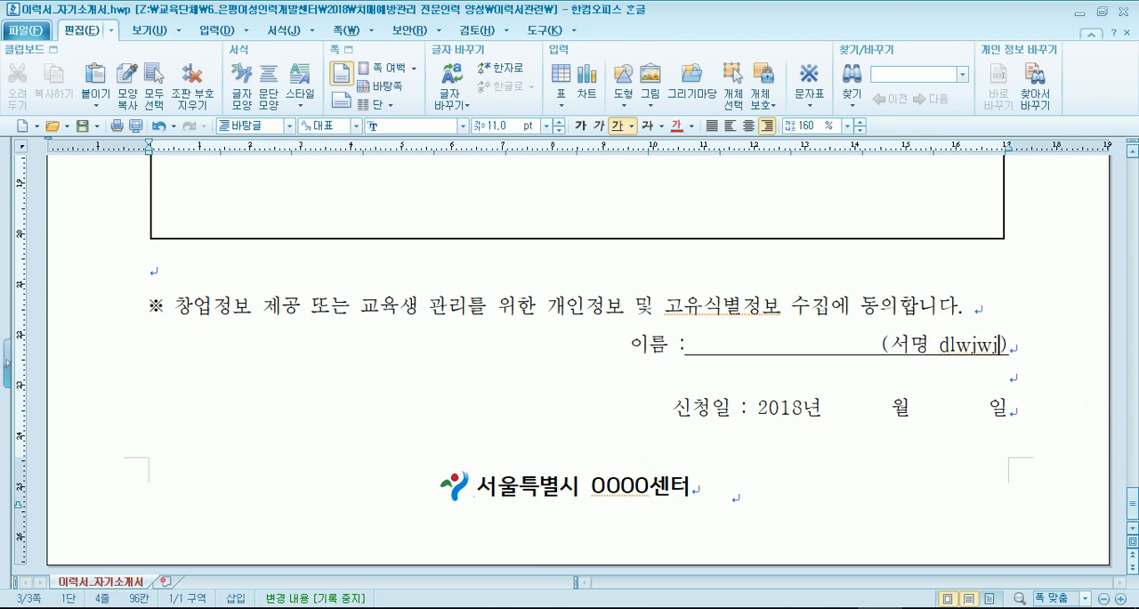
key("BackSpace")
key("BackSpace")
key("BackSpace")
key("BackSpace")
key("BackSpace")
key("BackSpace")
type("dlwdj")
key("BackSpace")
key("BackSpace")
key("BackSpace")
key("BackSpace")
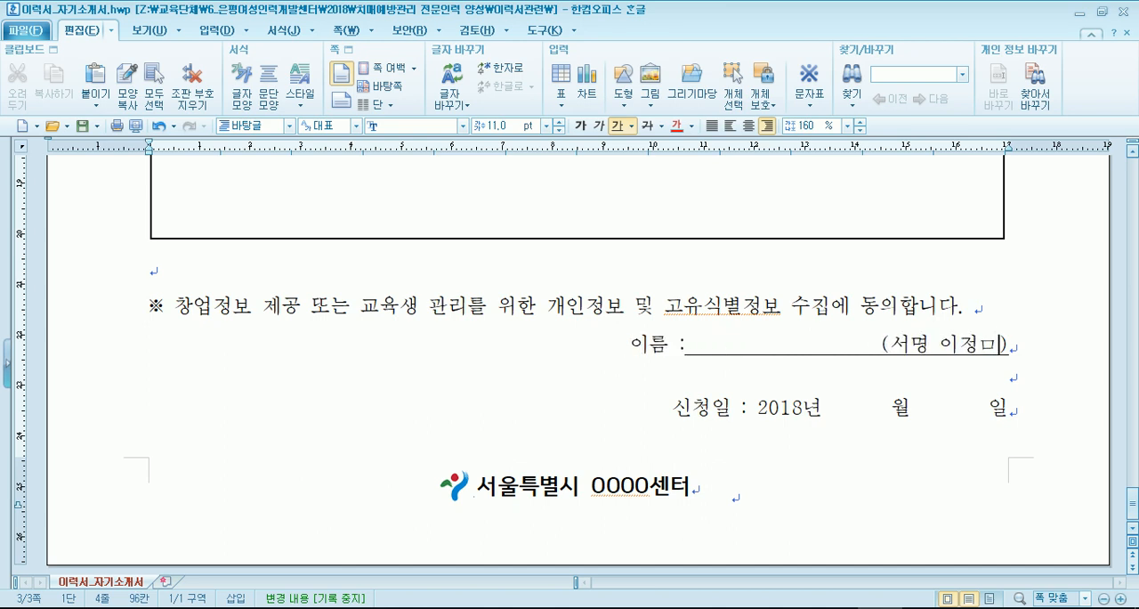
- Enter the applicant's name on the underlined 이름 blank and delete the surplus spaces before the signature
left_click(774, 344)
type("잊어")
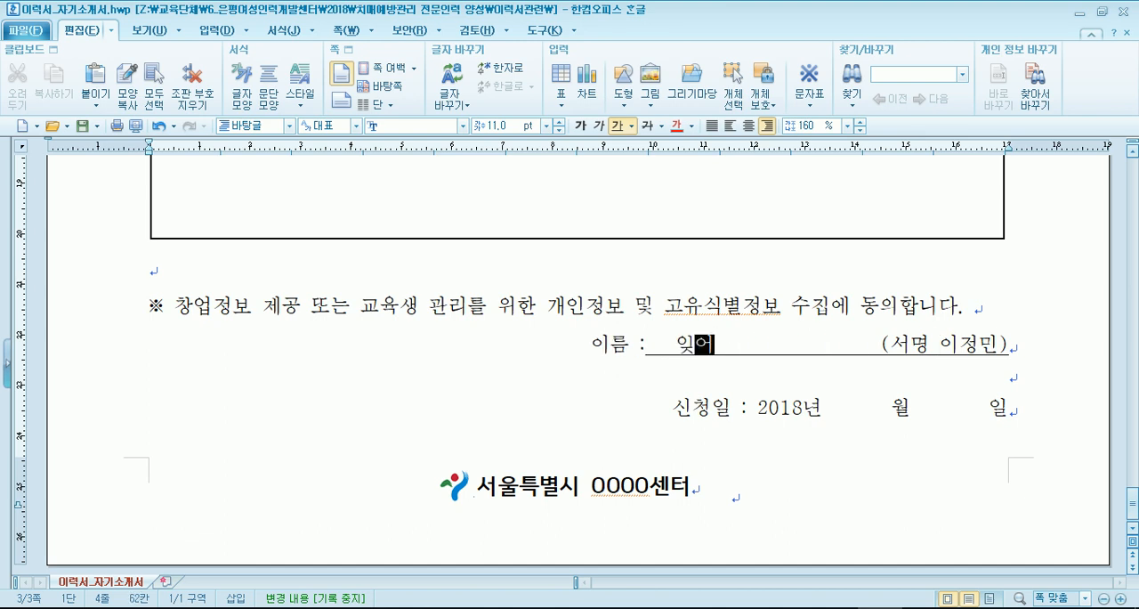
key("BackSpace")
key("BackSpace")
key("BackSpace")
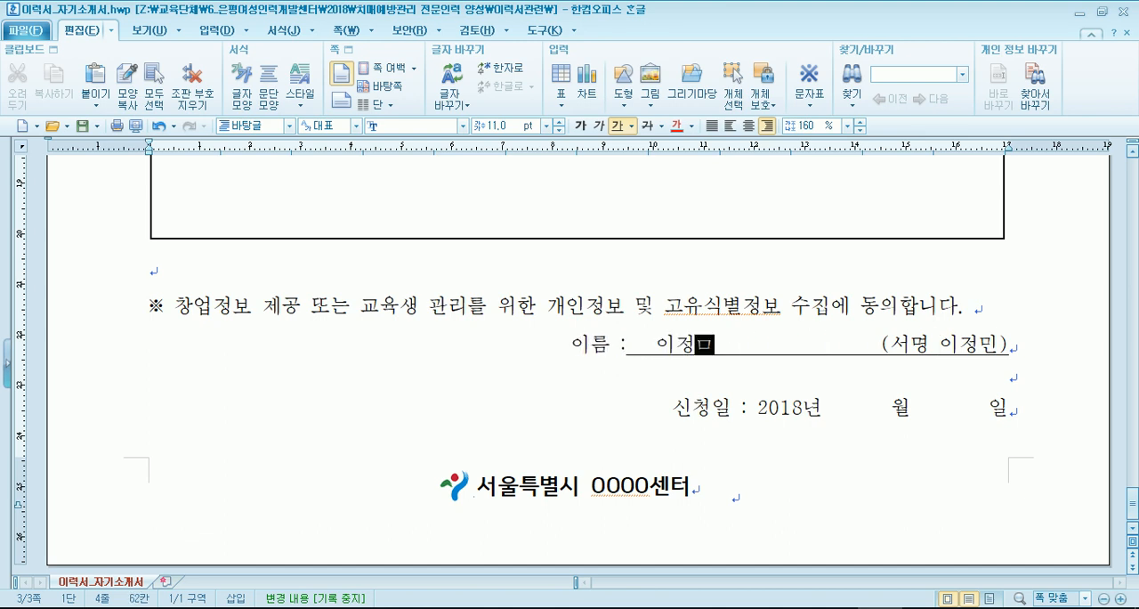
key("Delete")
key("Delete")
key("Delete")
key("Delete")
key("Delete")
key("Delete")
key("Delete")
key("Delete")
key("Delete")
key("Delete")
key("Delete")
key("Delete")
key("Delete")
key("Delete")
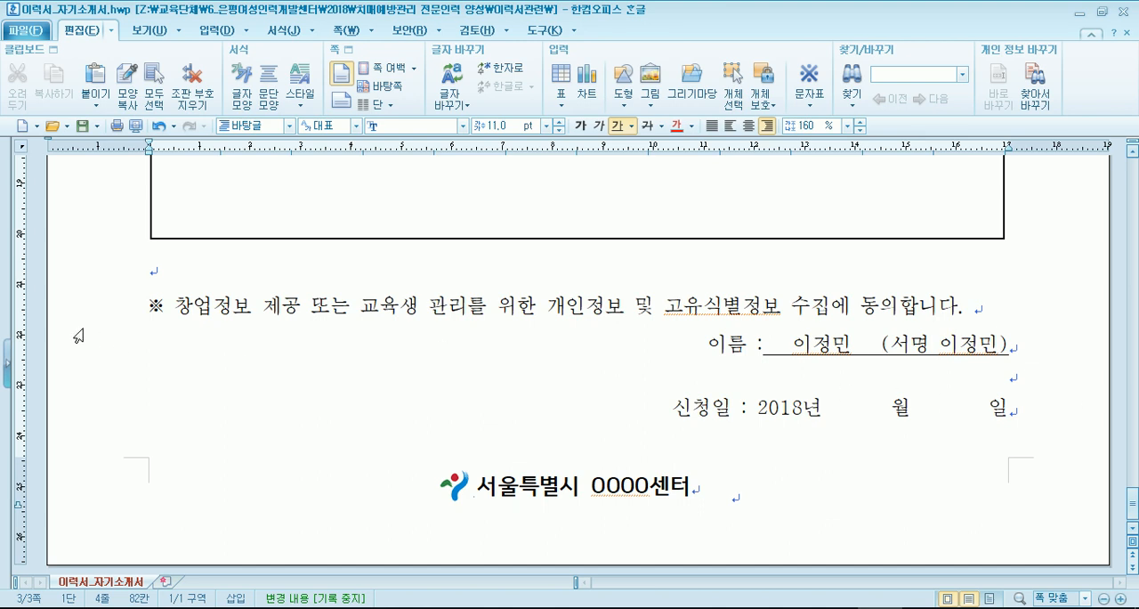
- Review the personal information consent statement, the empty 사업계획 box and the page footer of the form
left_click(147, 305)
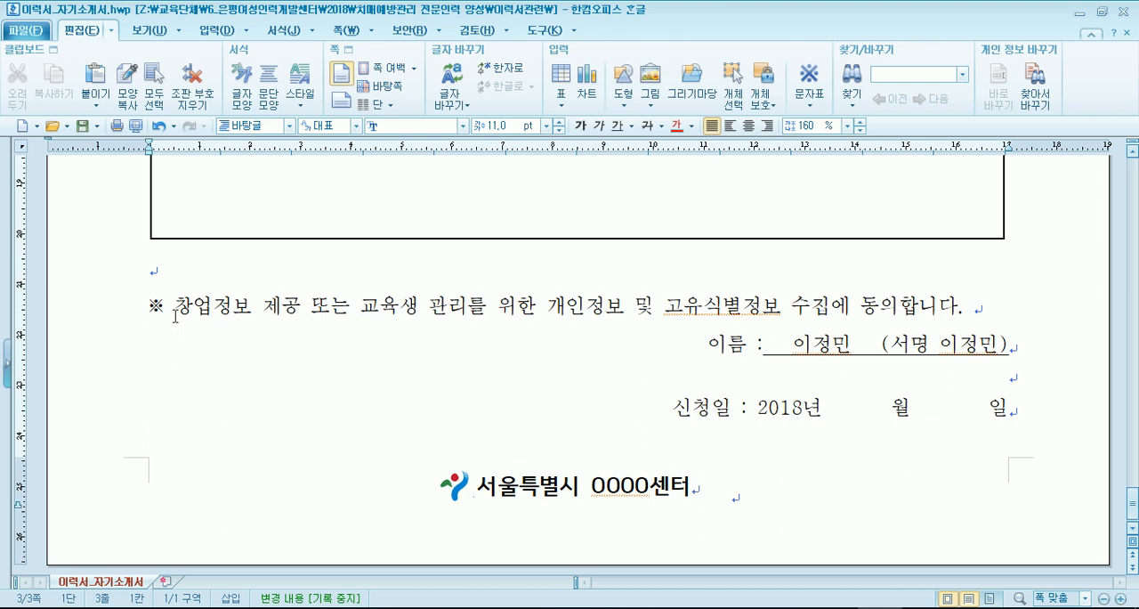
scroll(148, 311, "down", 5)
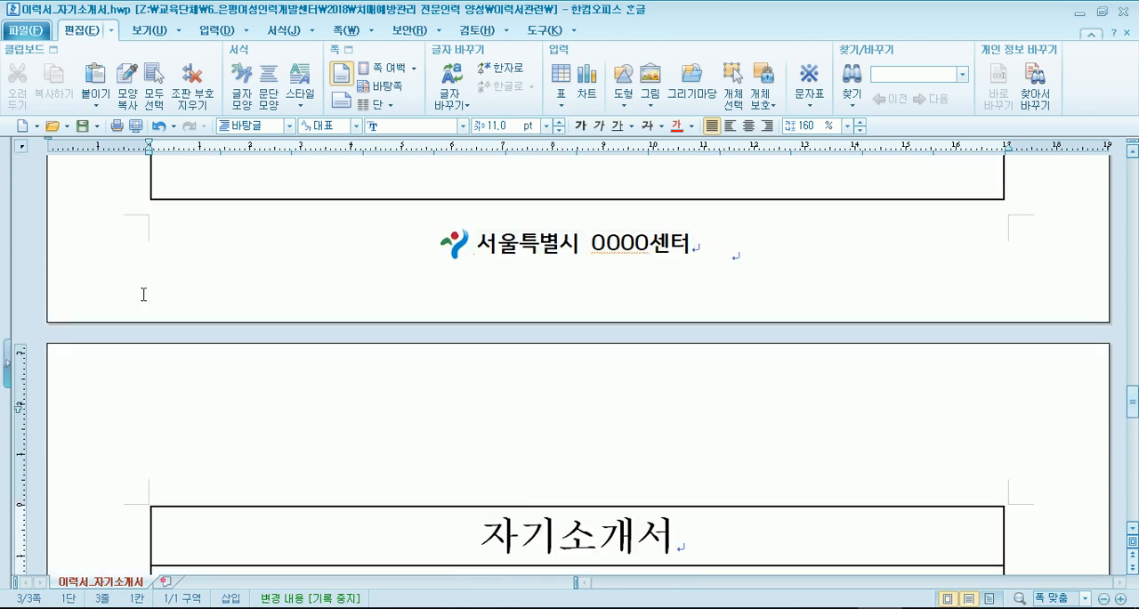
scroll(144, 294, "up", 5)
scroll(144, 294, "up", 5)
scroll(350, 420, "down", 10)
left_click(322, 373)
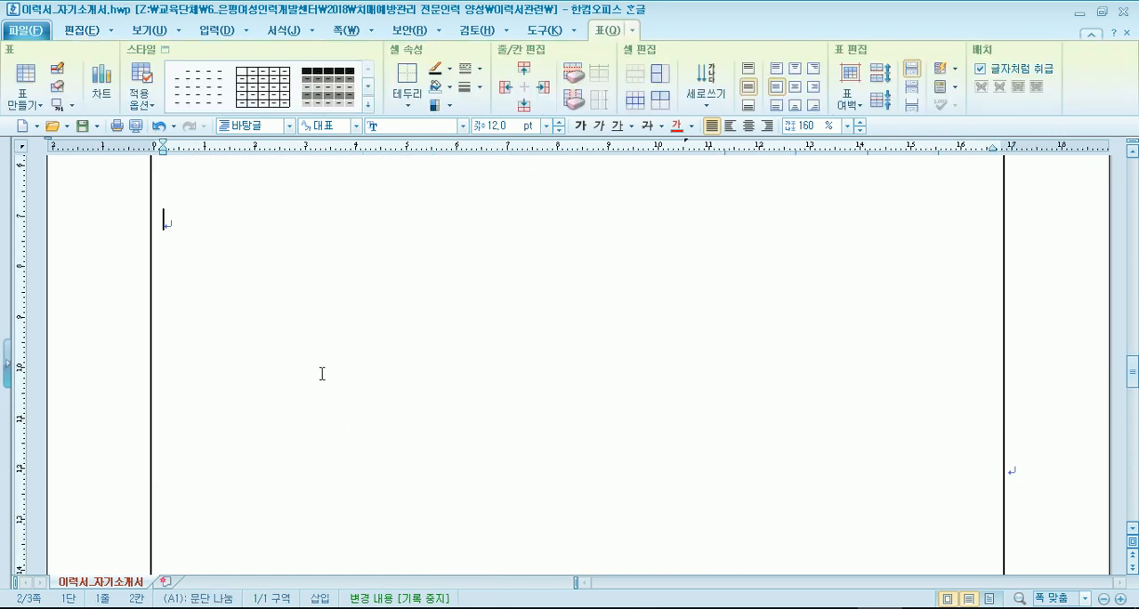
scroll(322, 372, "down", 8)
scroll(580, 399, "up", 4)
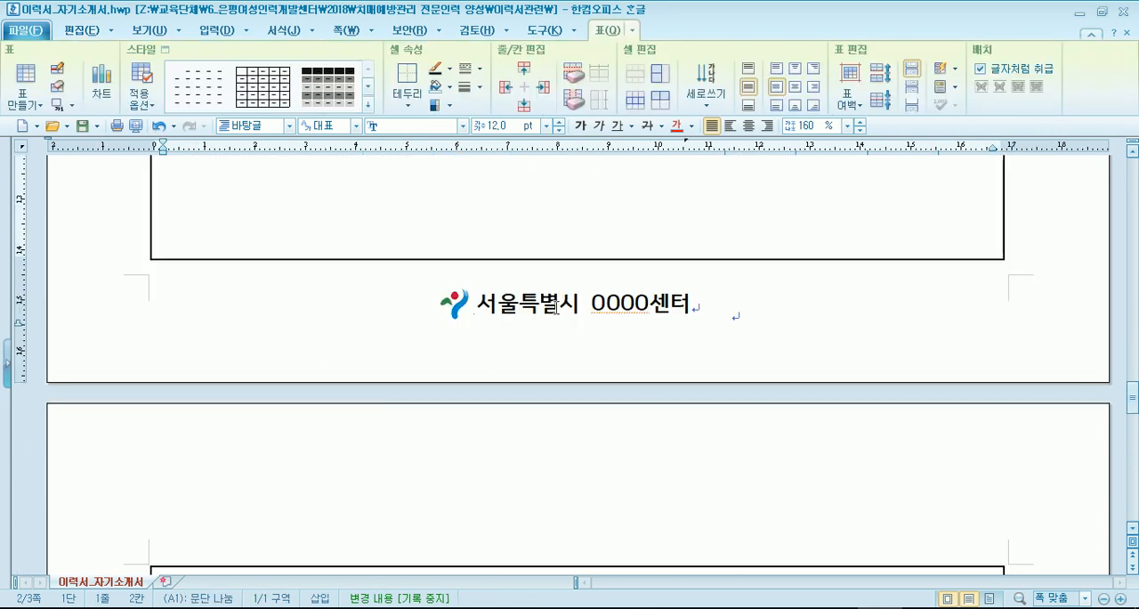
scroll(584, 330, "up", 3)
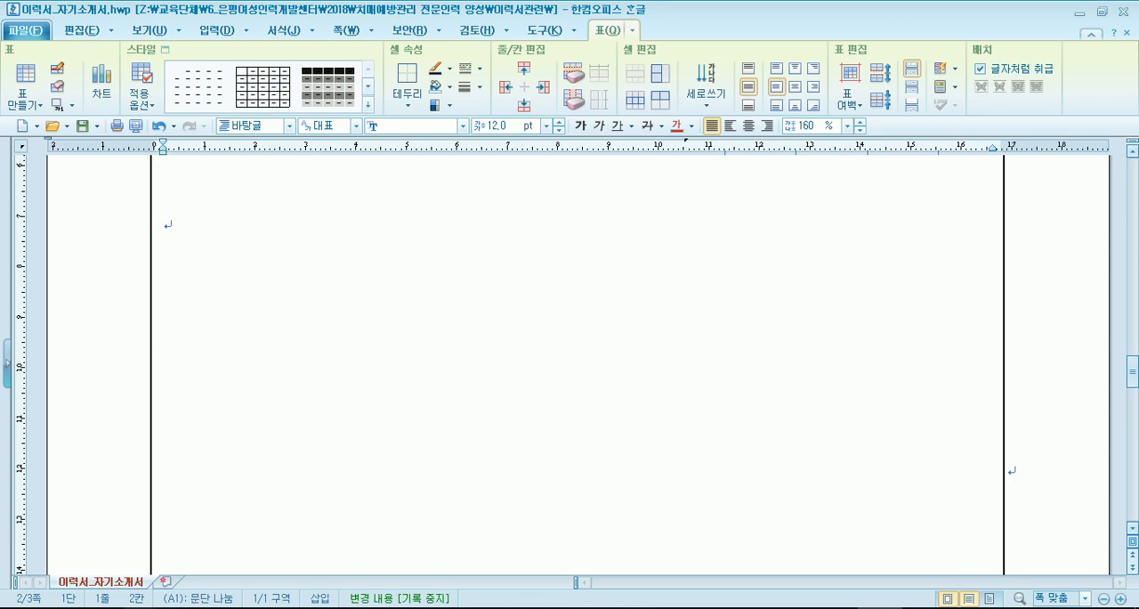
- Open 참가신청서.hwp from the 이력서관련 folder
left_click(302, 607)
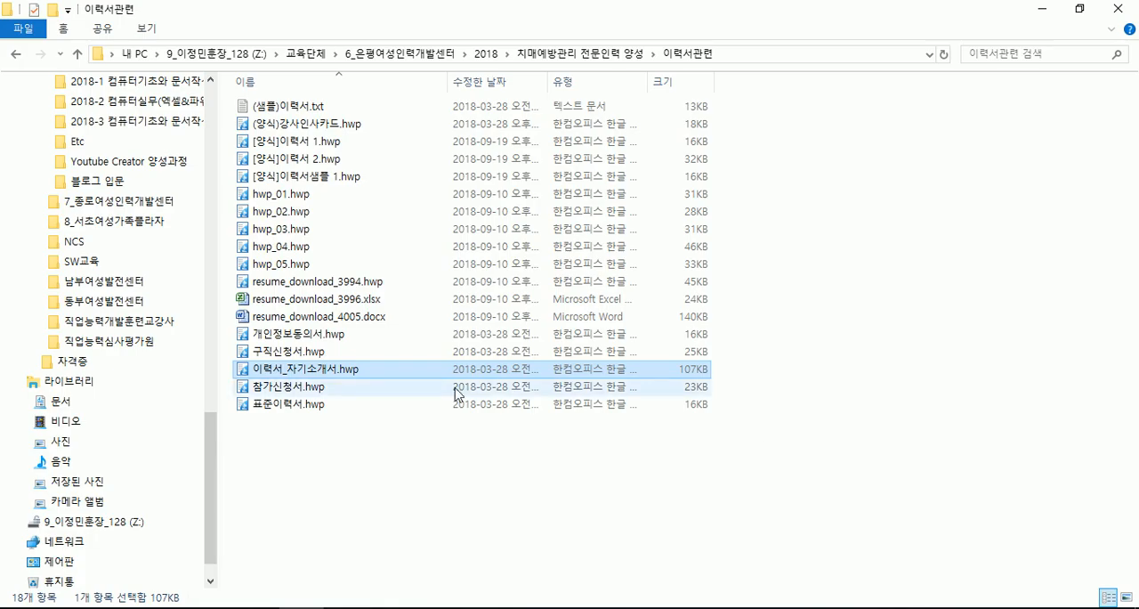
double_click(286, 389)
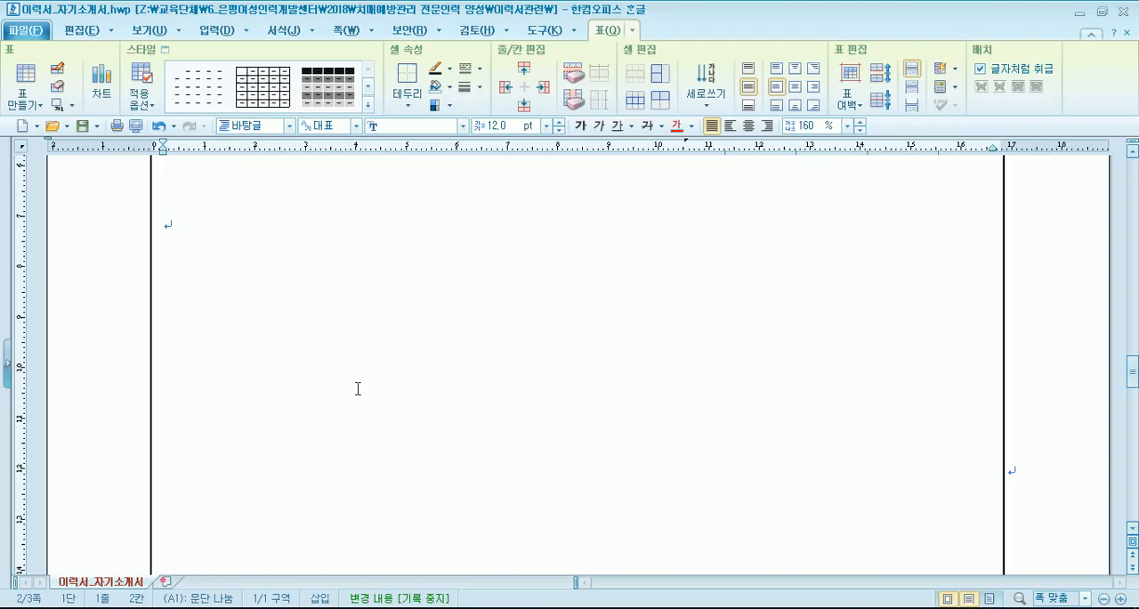
left_click(569, 336)
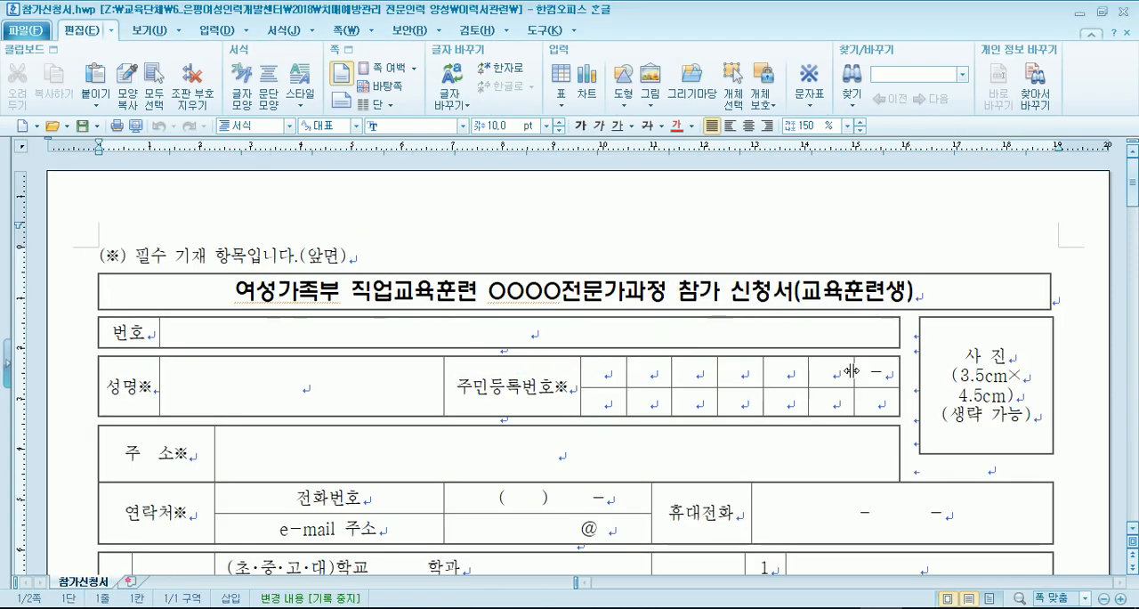
- Clear the placeholder text from the 사진 cell of the application form
left_click_drag(949, 379, 941, 423)
left_click(940, 426)
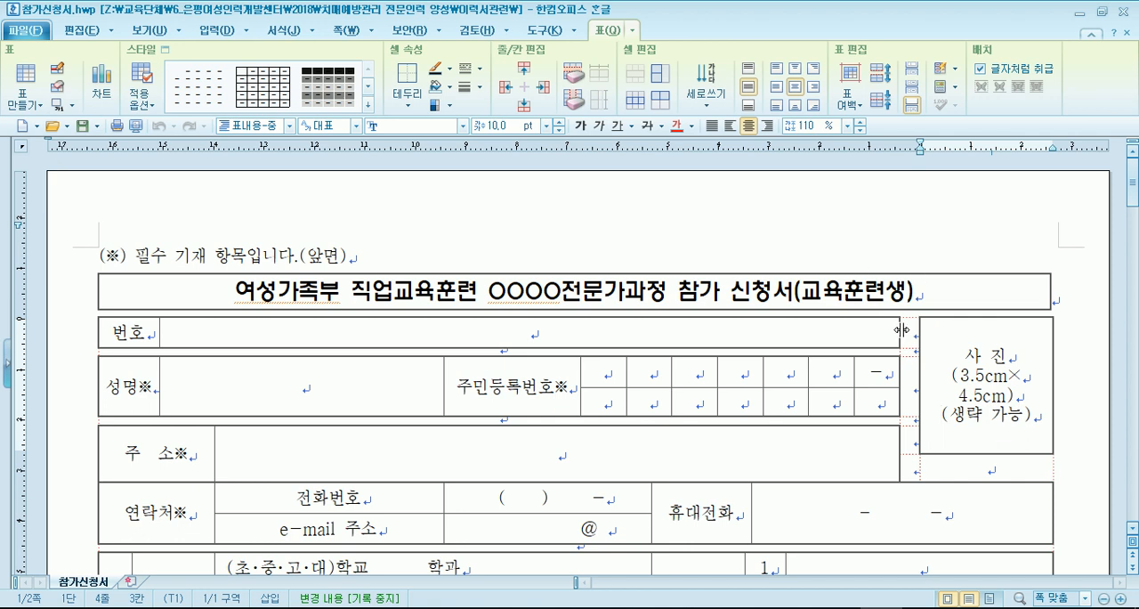
key("Delete")
key("Delete")
key("Delete")
key("Delete")
key("Delete")
key("Delete")
key("Delete")
key("Delete")
key("Delete")
key("Delete")
key("Delete")
key("Delete")
key("Delete")
key("Delete")
key("Delete")
key("Delete")
key("Delete")
key("Delete")
key("Delete")
key("Delete")
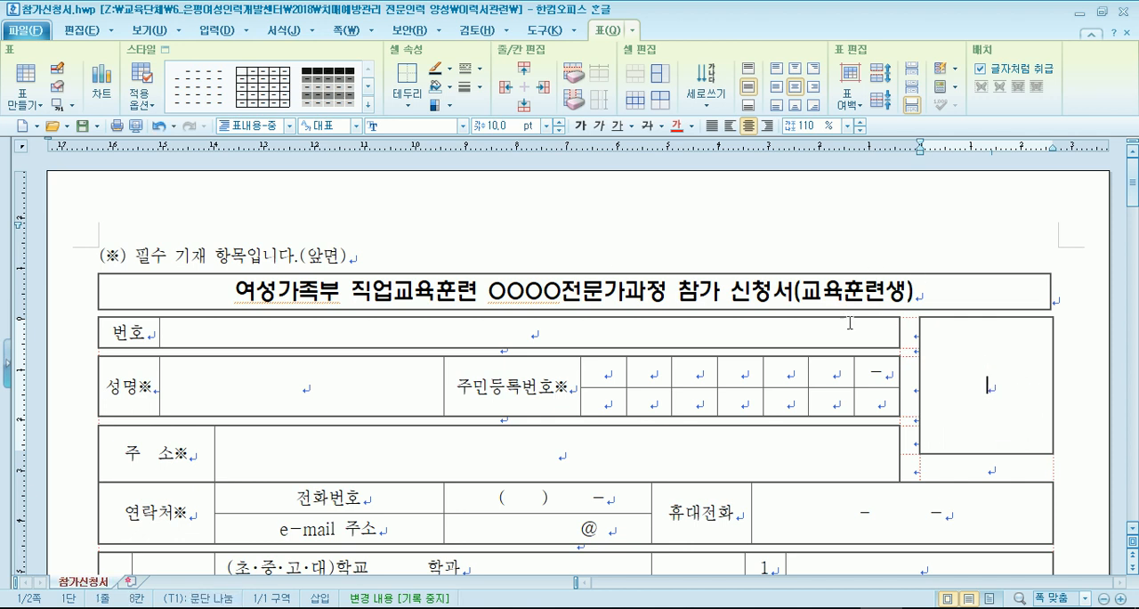
- Try inserting 571U5896(편집)_증명.jpg into the empty photo cell with 셀 크기에 맞추어 삽입 turned off
left_click(207, 30)
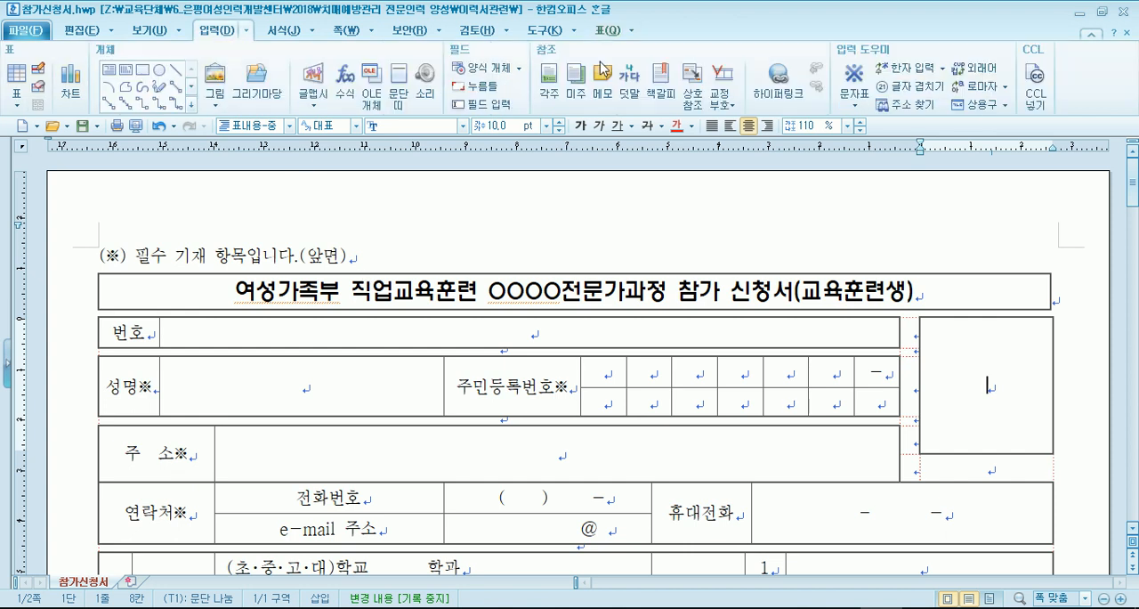
left_click(214, 78)
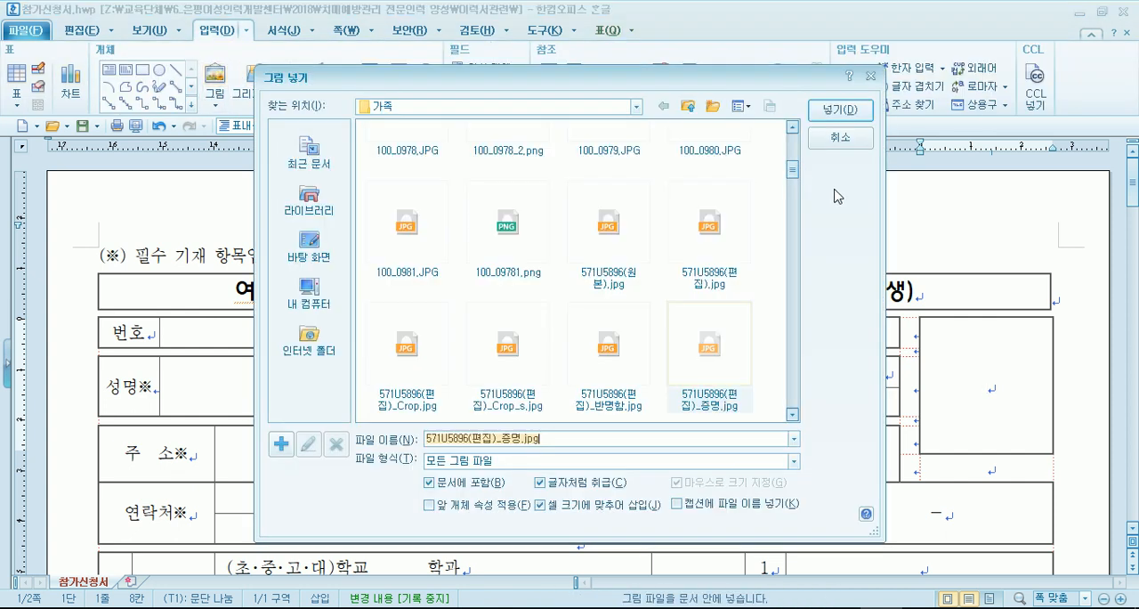
left_click(719, 356)
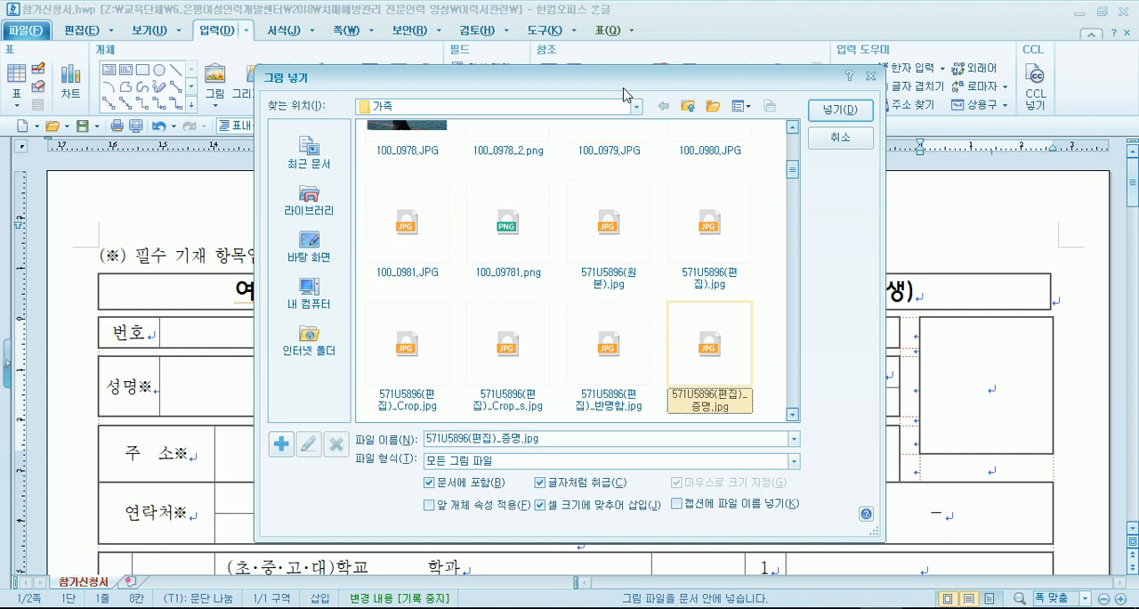
left_click_drag(623, 90, 492, 25)
left_click(409, 439)
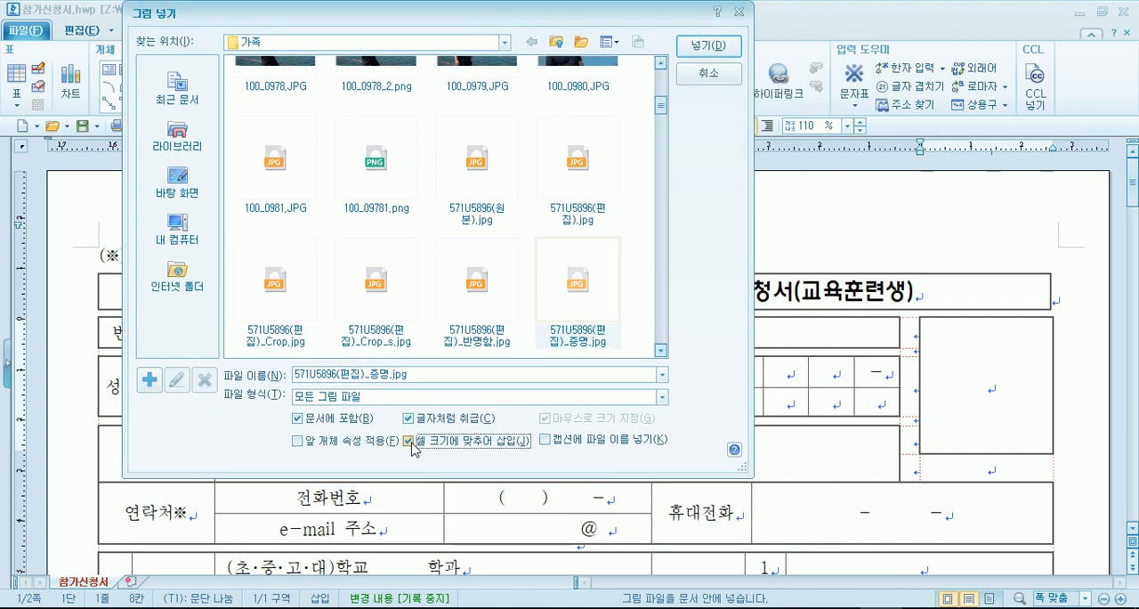
left_click(410, 441)
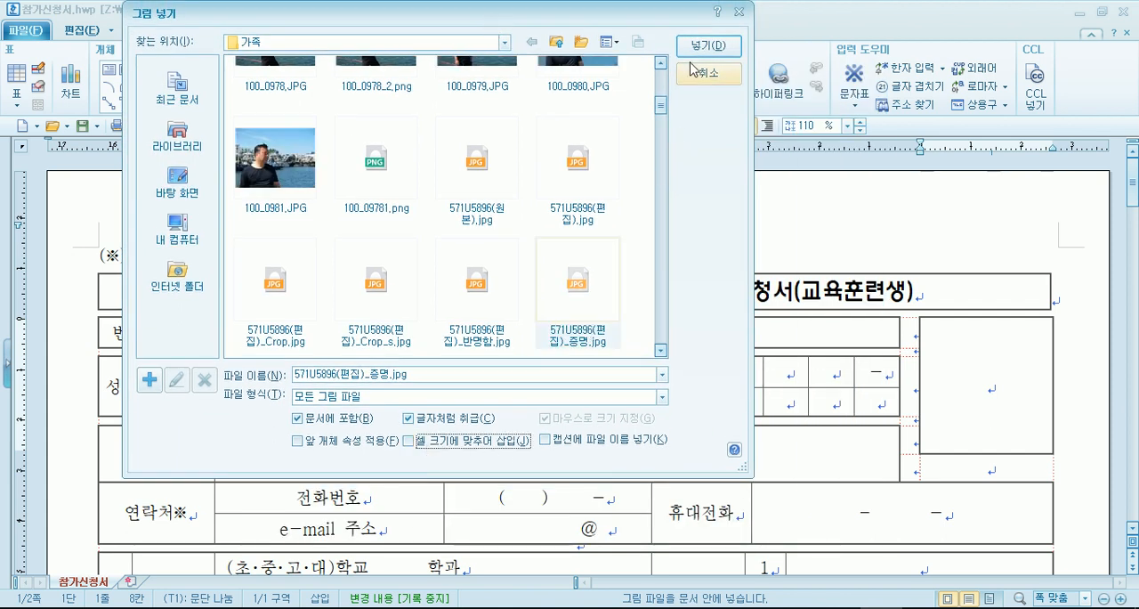
left_click(706, 44)
left_click(982, 402)
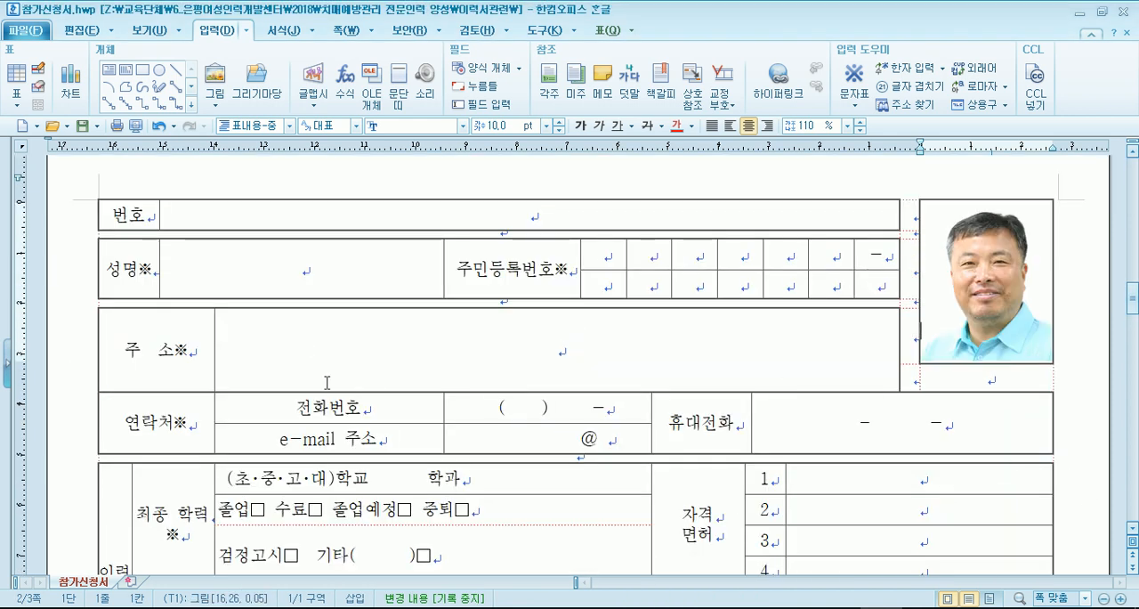
- Check how the inserted photo affects the page layout and delete it from the photo cell
scroll(379, 382, "up", 10)
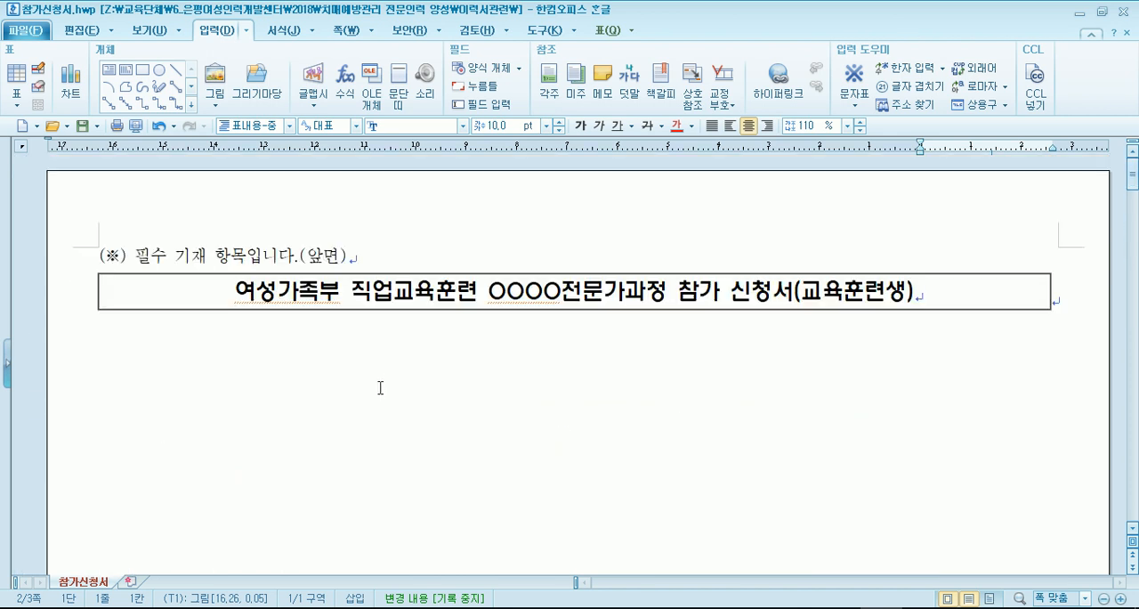
scroll(380, 388, "down", 10)
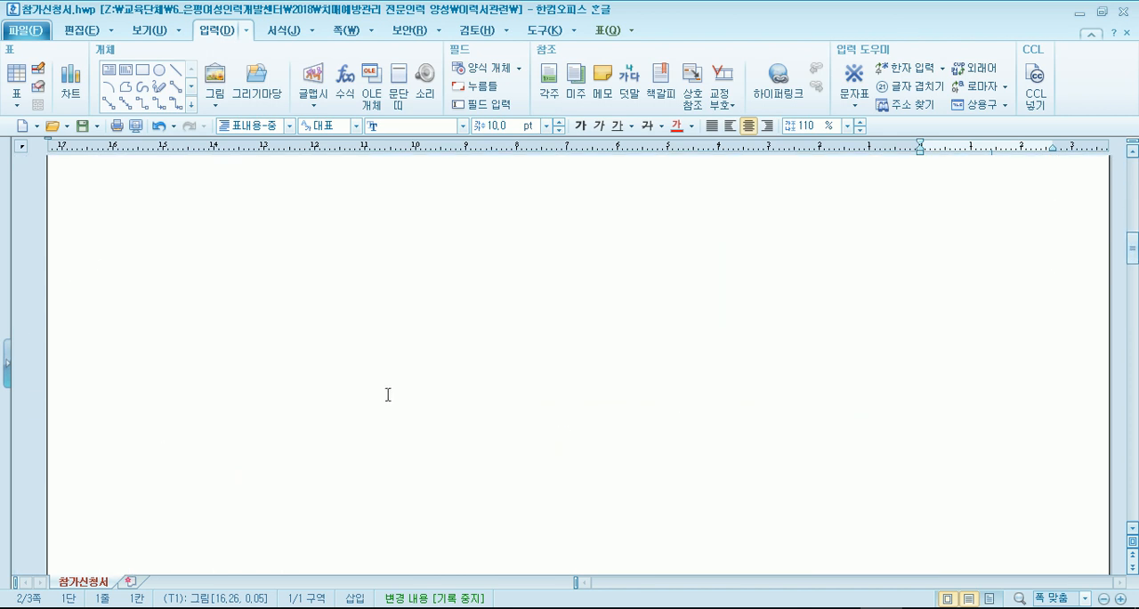
left_click(1019, 360)
key("Delete")
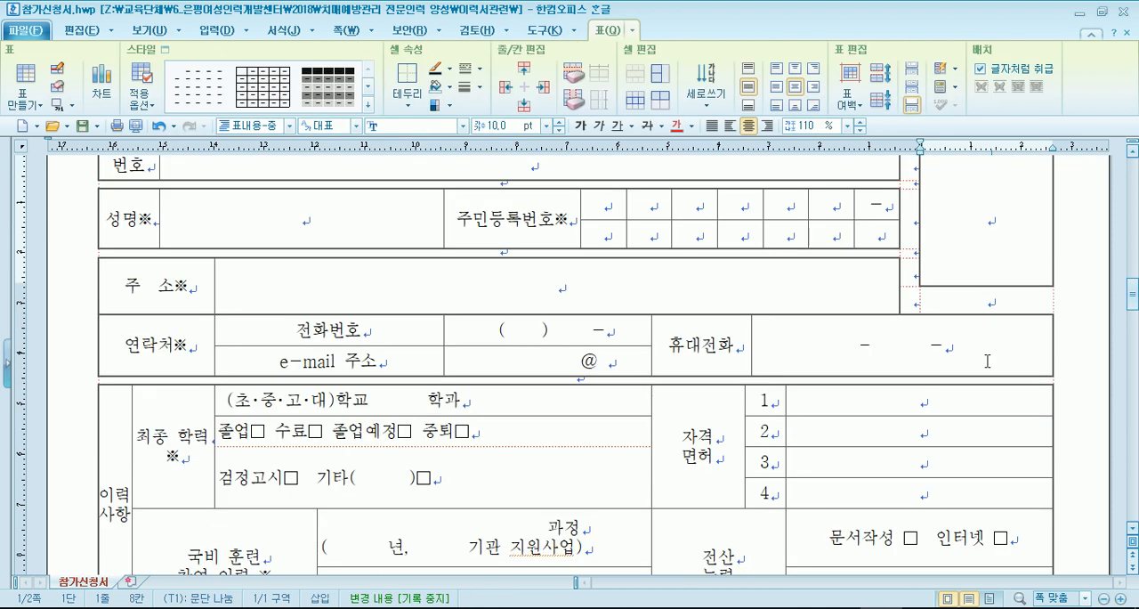
scroll(555, 308, "up", 3)
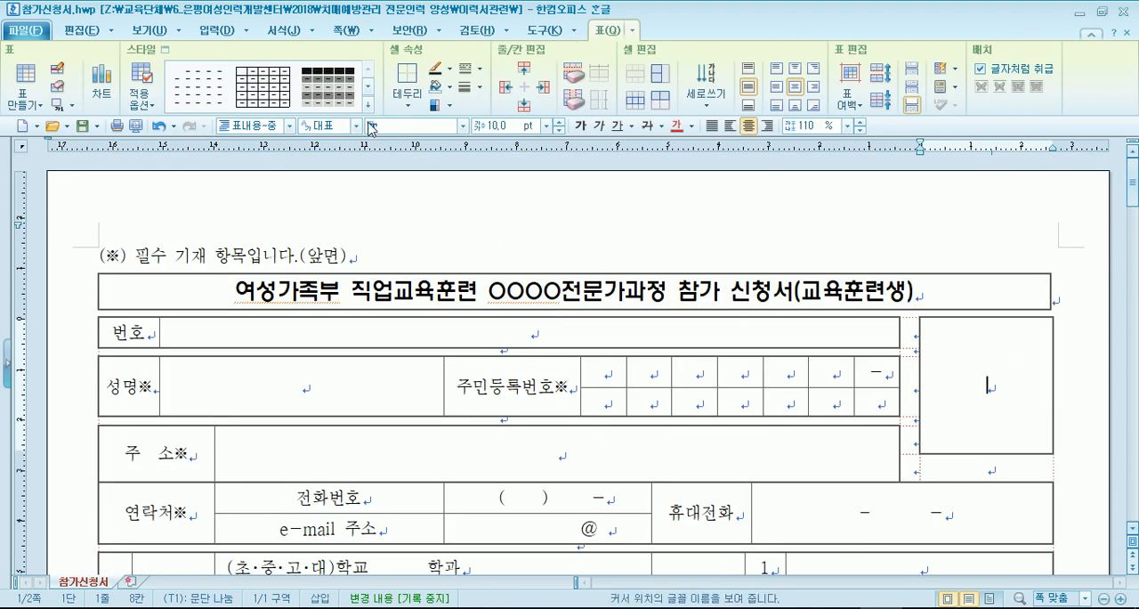
- Insert 571U5896(편집)_증명.jpg into the photo cell with 셀 크기에 맞추어 삽입 turned on
left_click(215, 29)
left_click(211, 74)
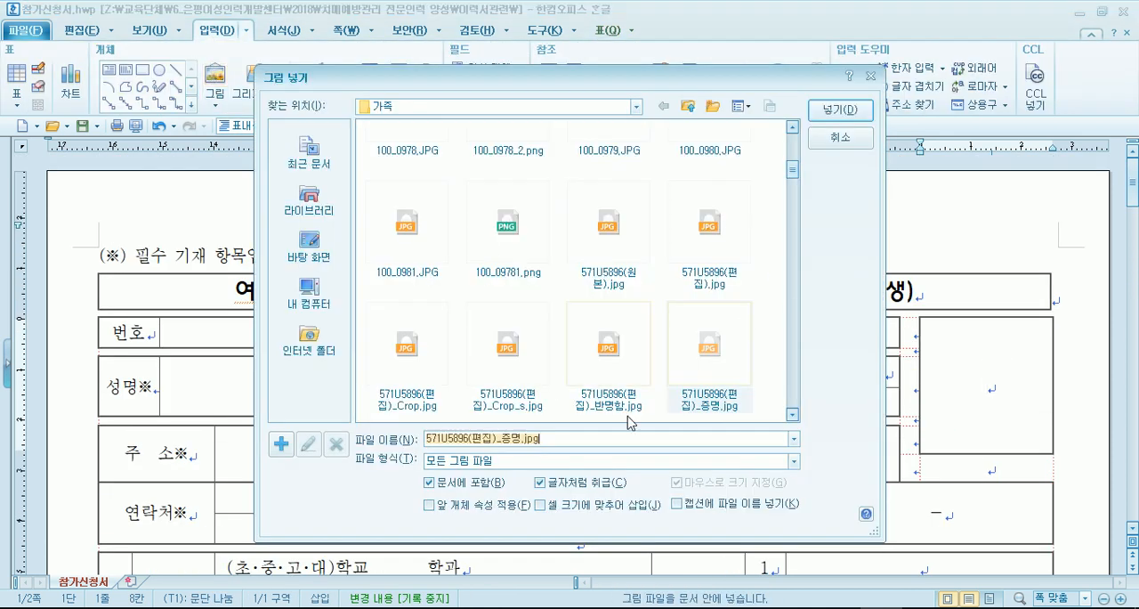
left_click(562, 512)
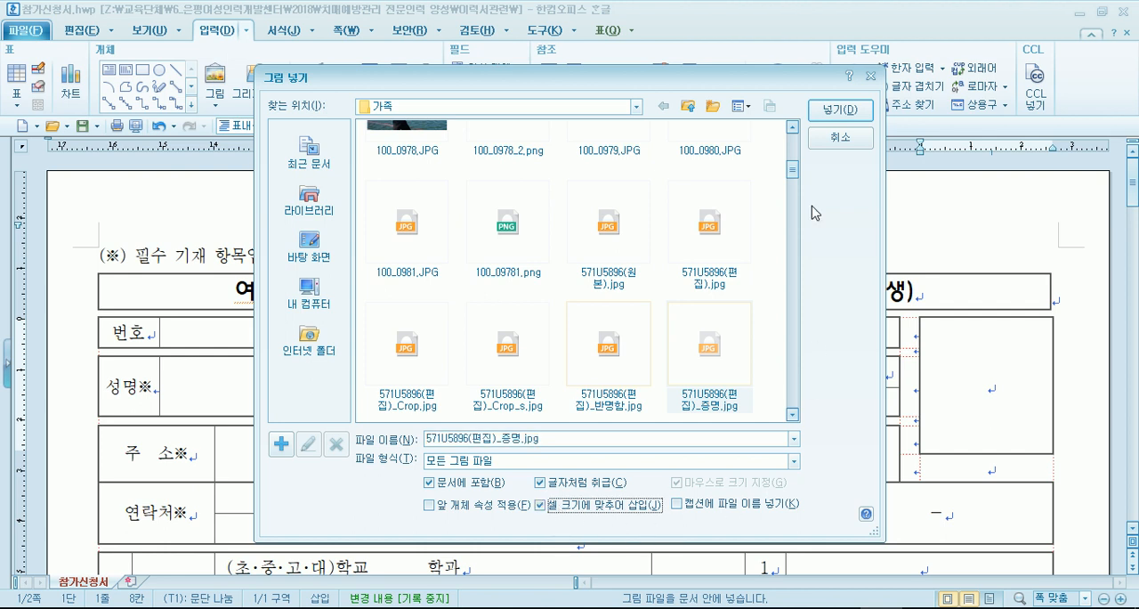
left_click_drag(737, 77, 756, 75)
left_click(822, 84)
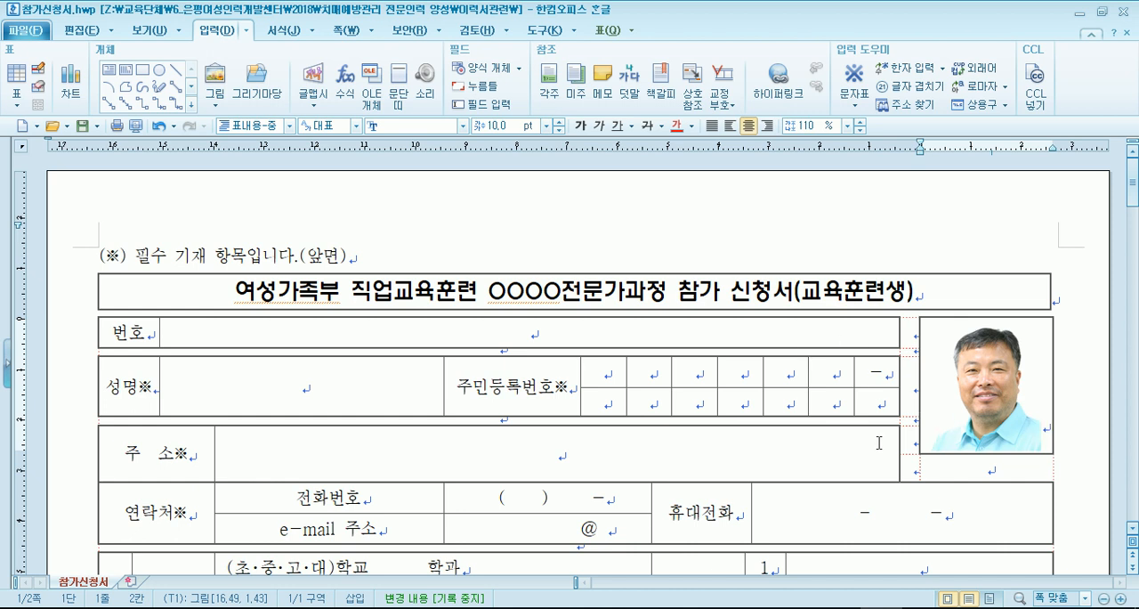
scroll(802, 444, "down", 2)
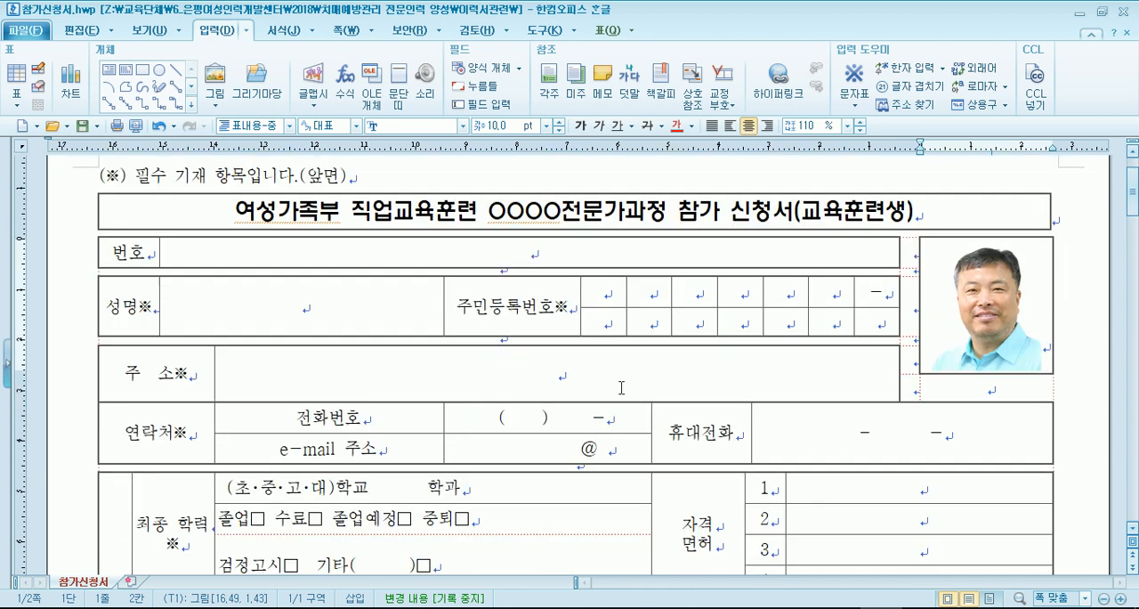
- Fill in the applicant's e-mail address in the e-mail 주소 value cell, replacing the blank space before the @ sign
left_click(593, 291)
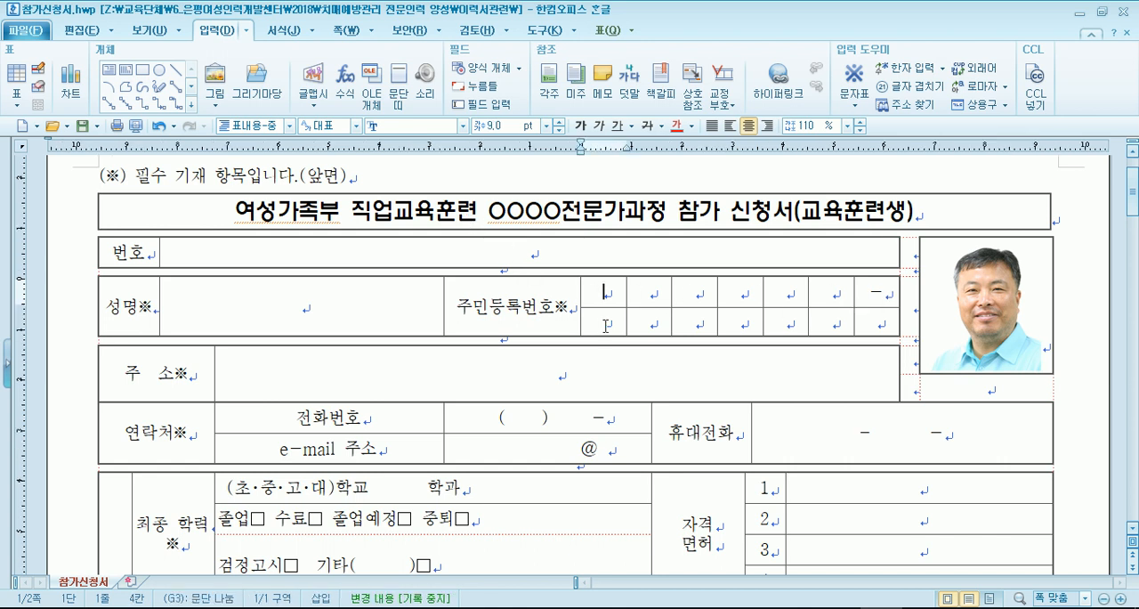
scroll(635, 338, "down", 4)
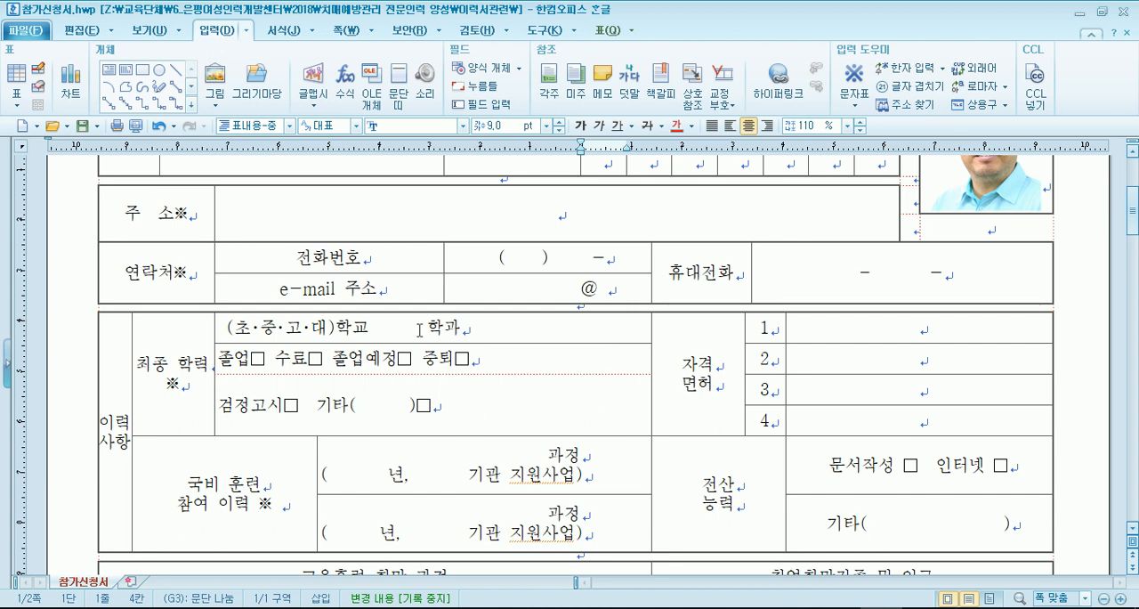
left_click(542, 284)
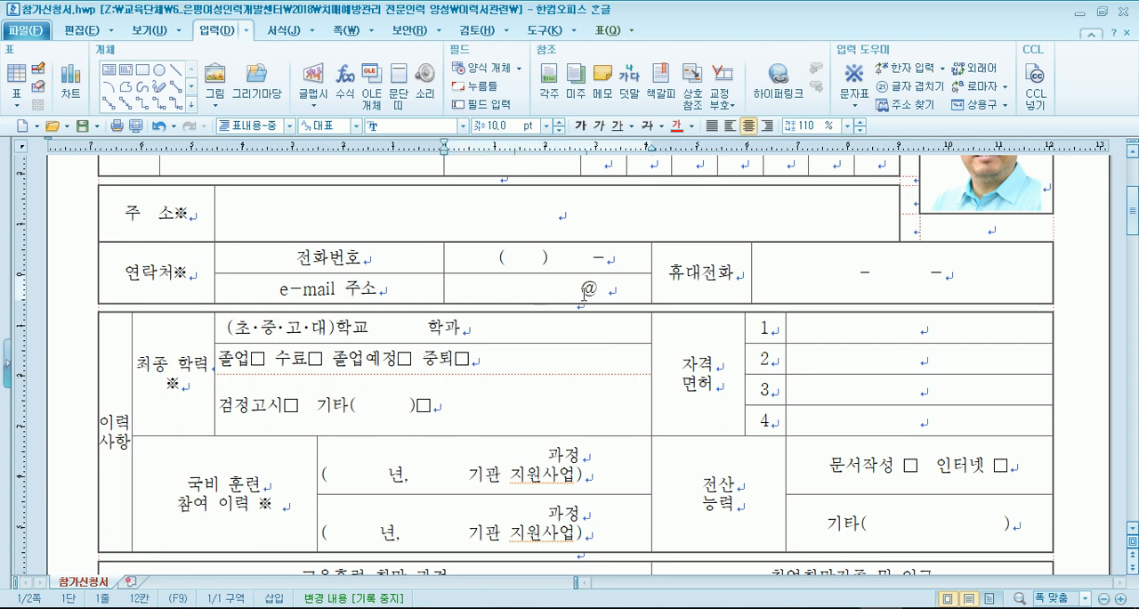
left_click_drag(584, 294, 473, 294)
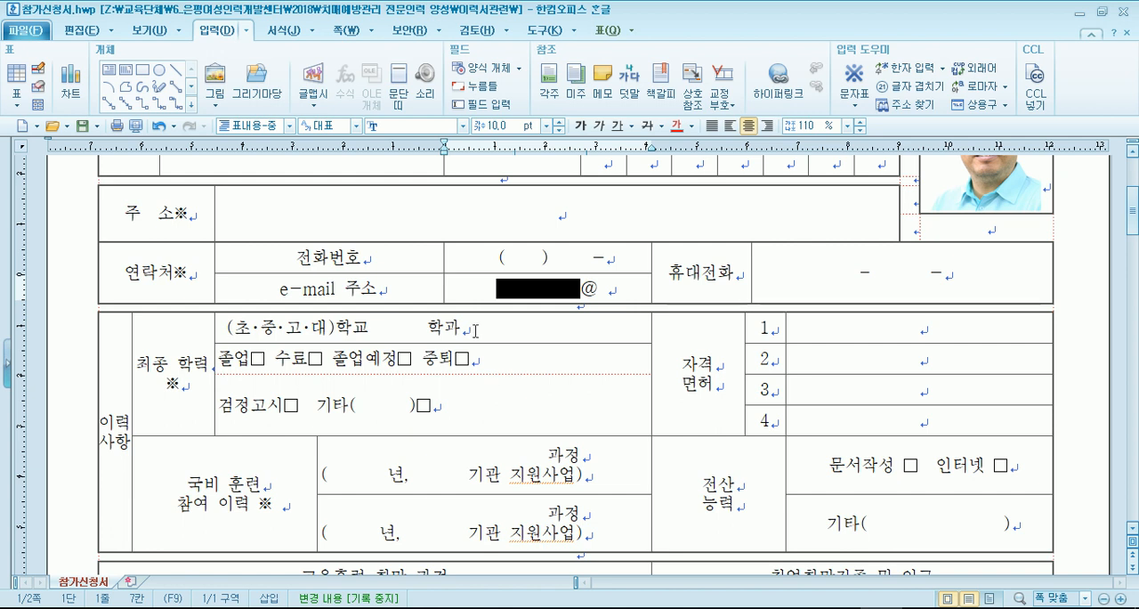
type("ㅑ ㅣ 뀨됴ㅐㅔ")
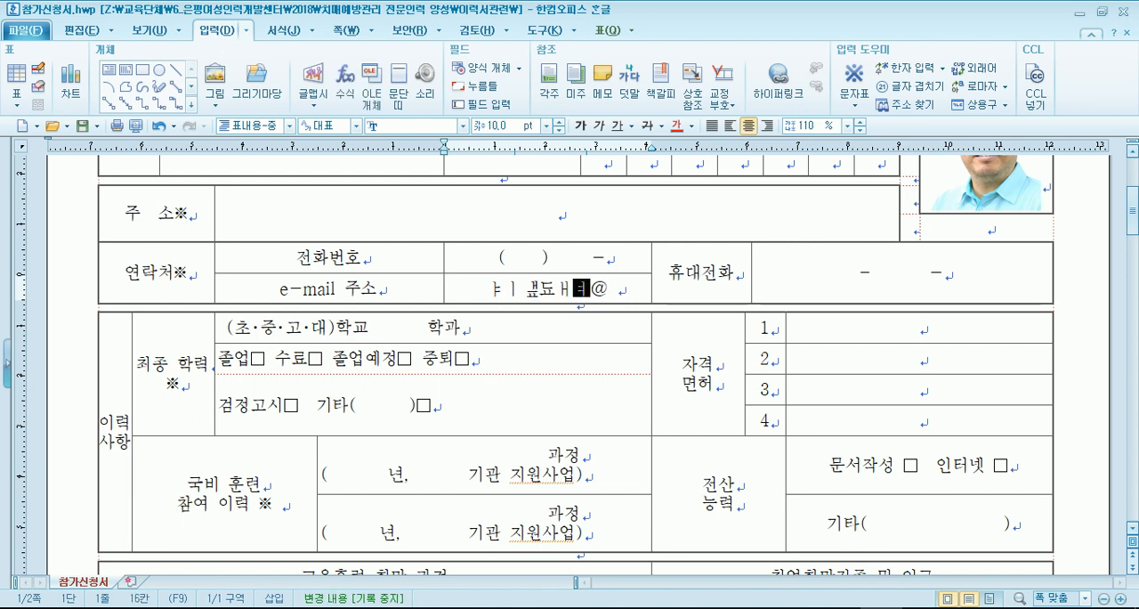
key("BackSpace")
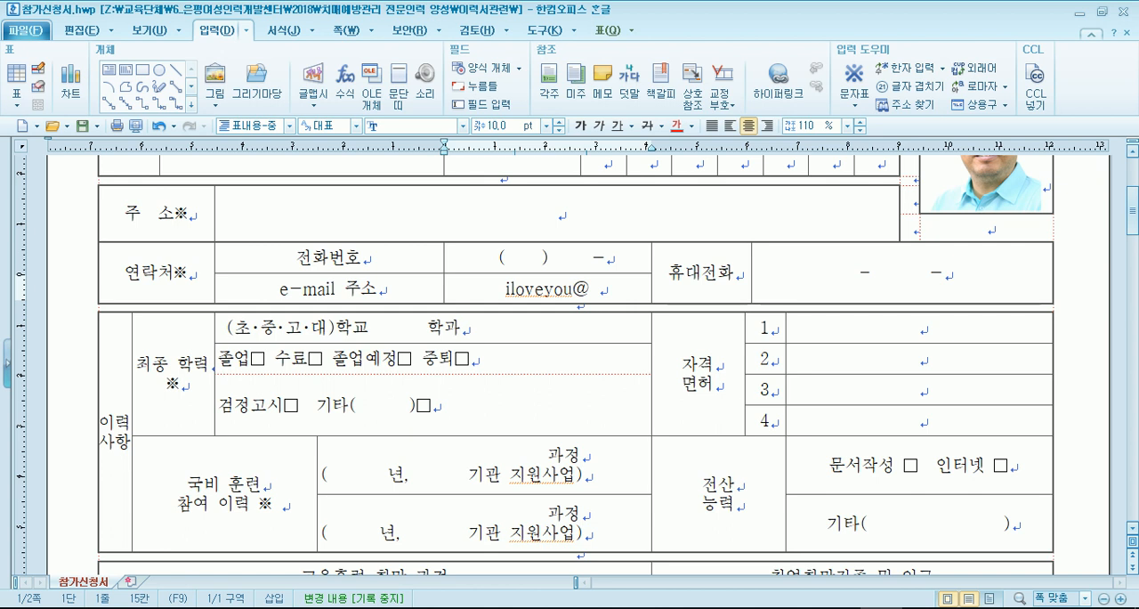
type("naver")
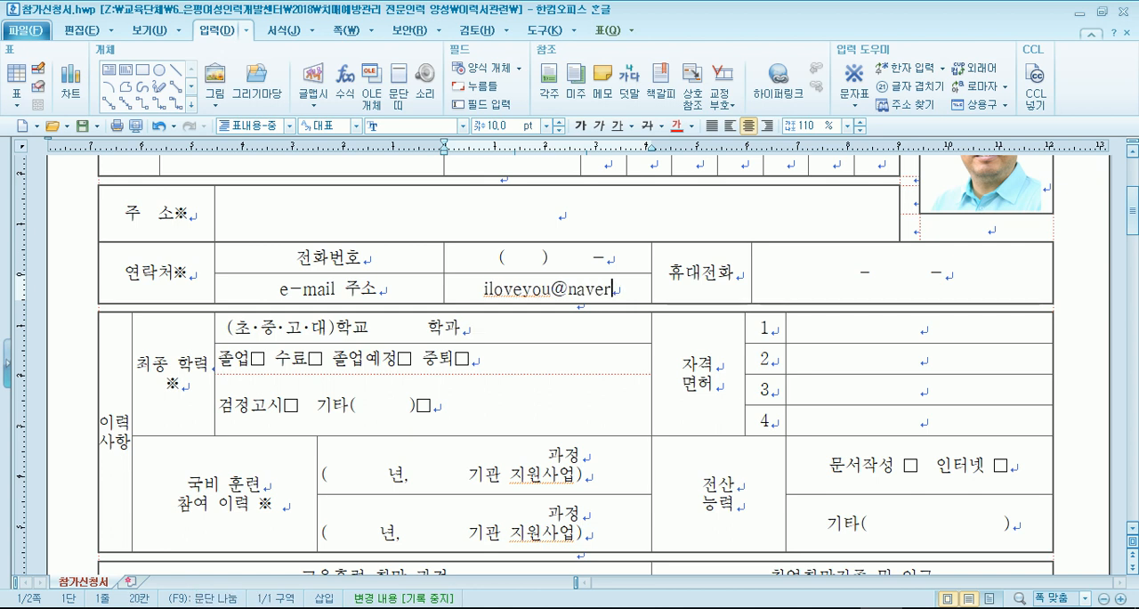
type(".com")
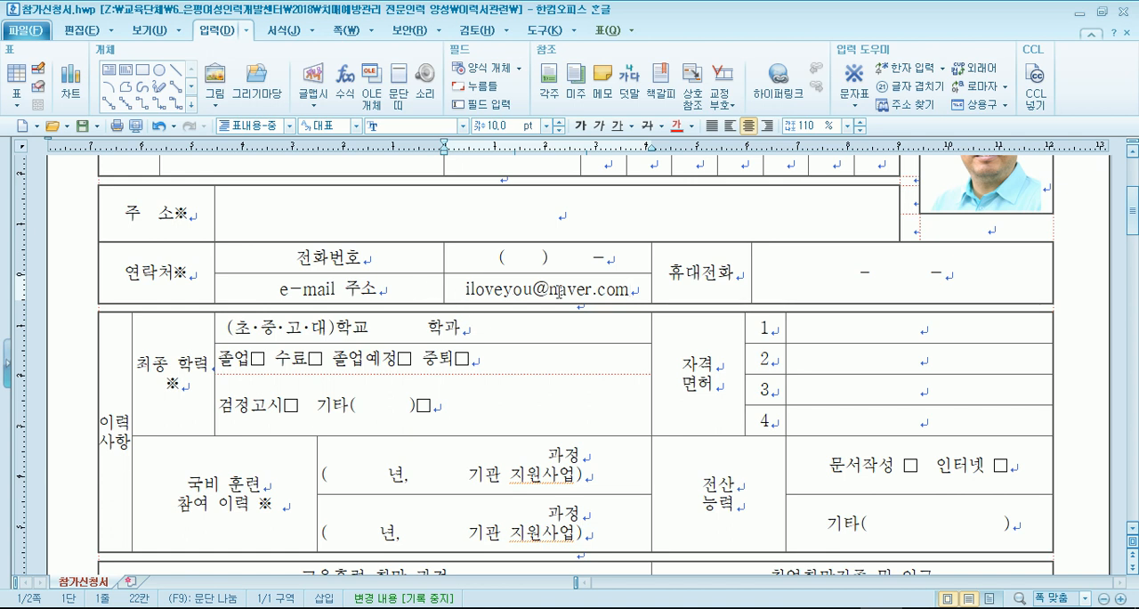
- Lengthen the e-mail address by inserting dddddd in the middle of the part before the @ sign
left_click(504, 289)
type("dddddd")
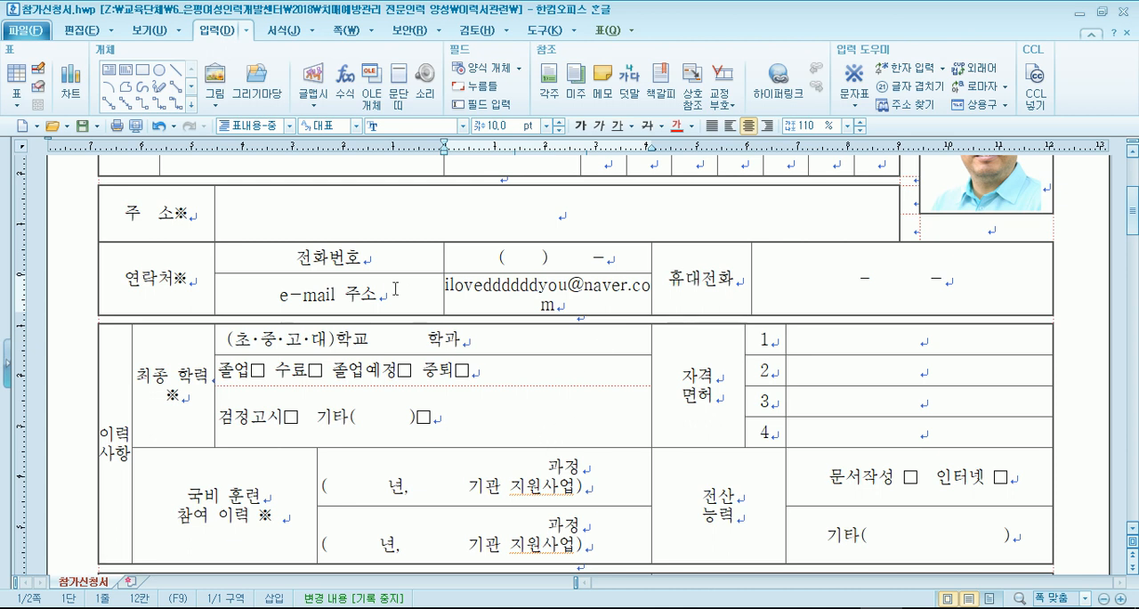
- Try widening the e-mail value cell by shifting its left border toward the label cells, and undo the change
left_click_drag(448, 258, 396, 257)
scroll(395, 264, "up", 3)
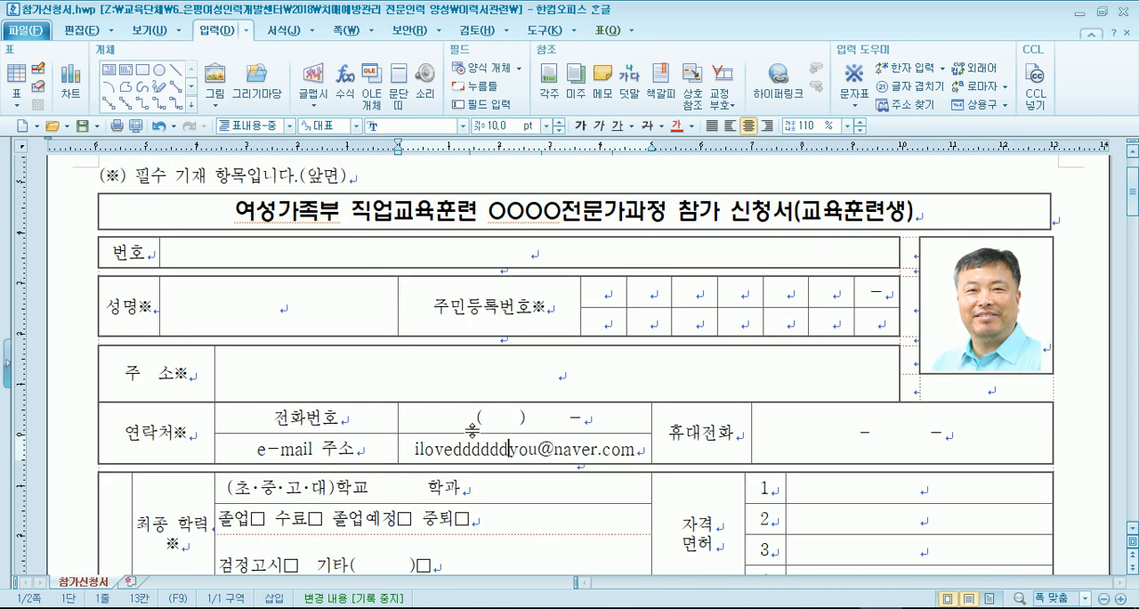
key("ctrl+z")
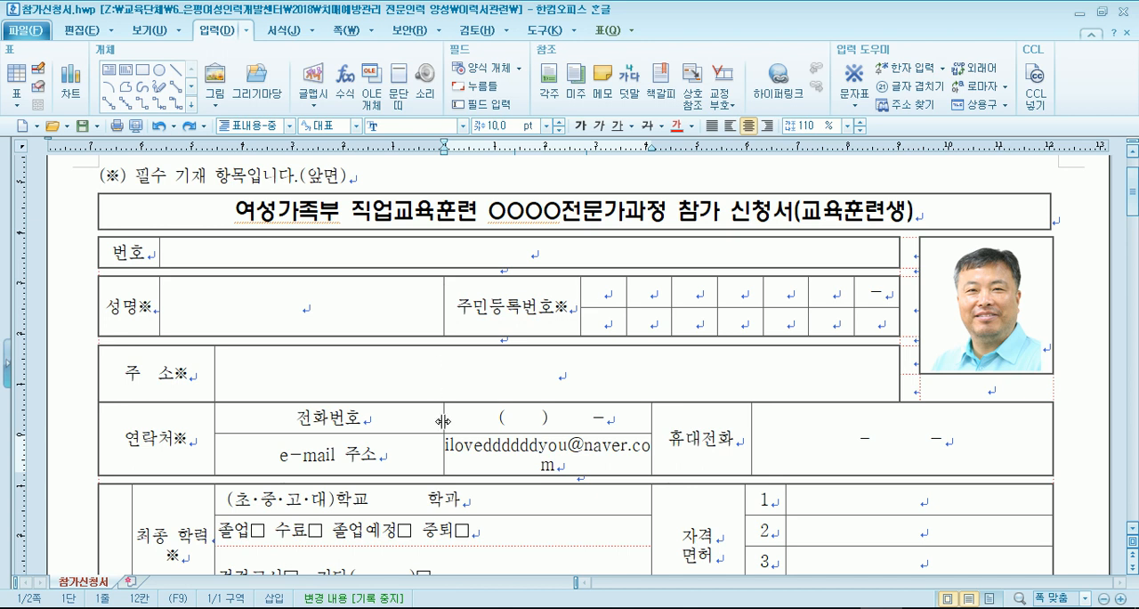
- Try shifting the e-mail cell's left border again, check its effect on the rest of the form, and undo the shift
left_click_drag(443, 420, 398, 414)
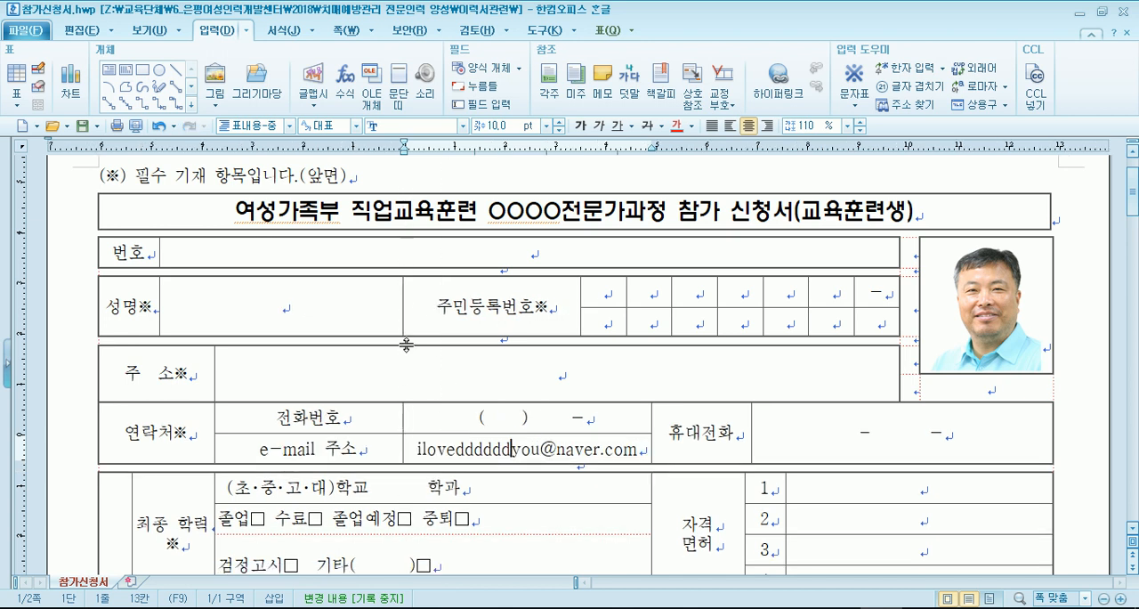
scroll(394, 402, "down", 10)
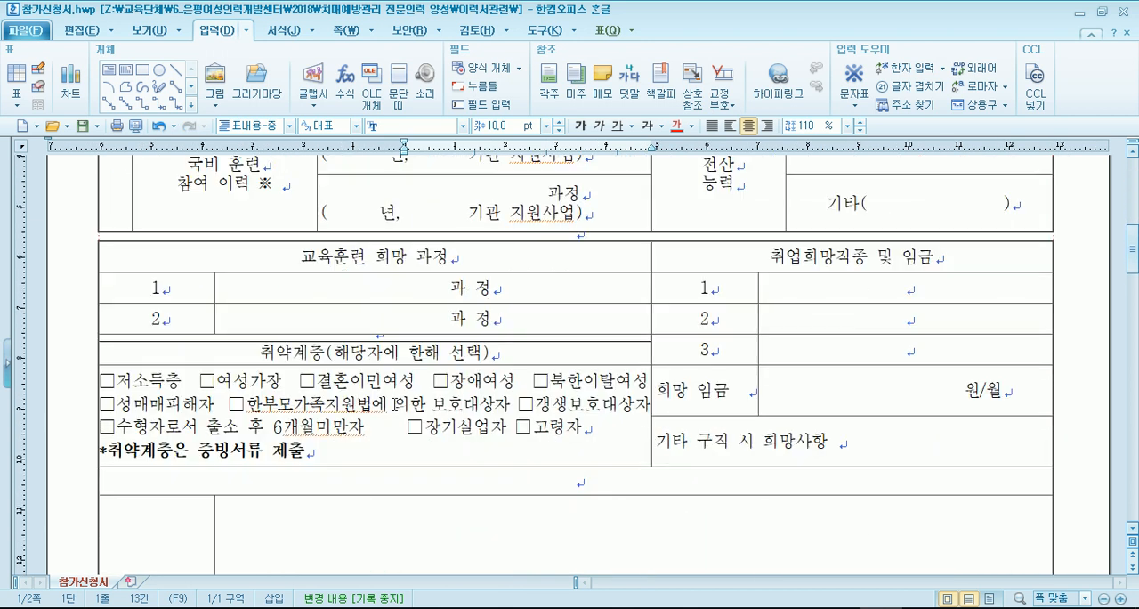
scroll(394, 402, "down", 5)
scroll(394, 403, "up", 12)
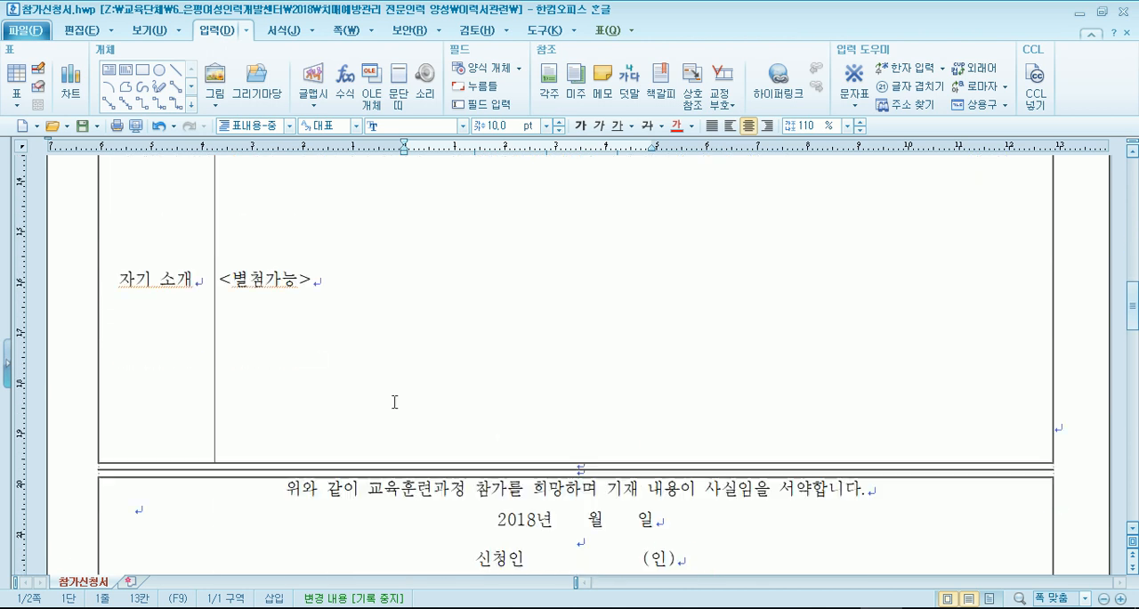
scroll(394, 402, "up", 5)
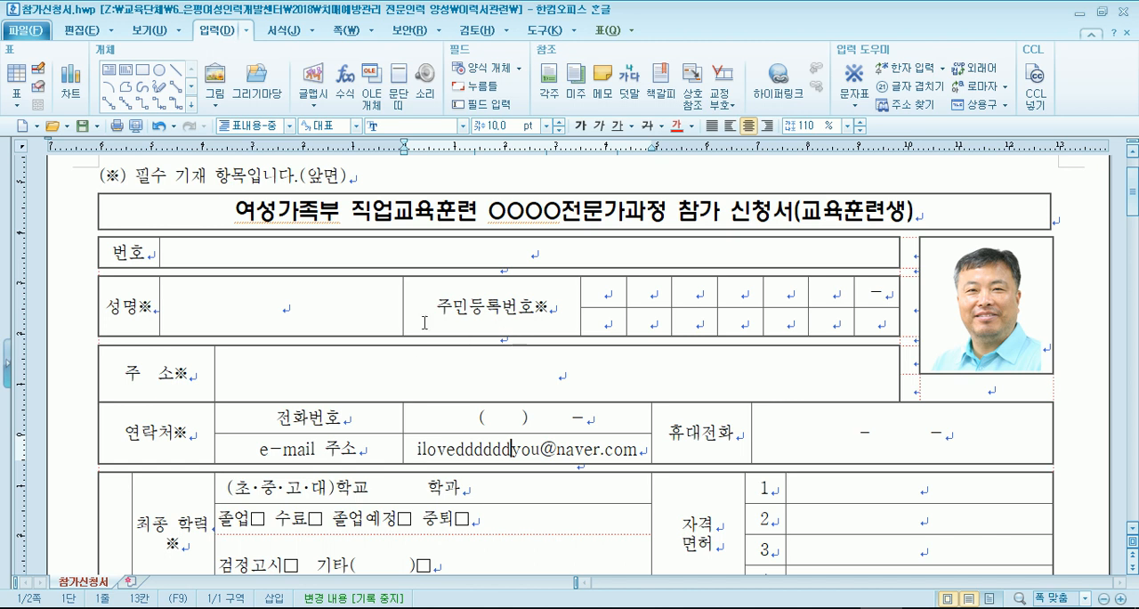
key("ctrl+z")
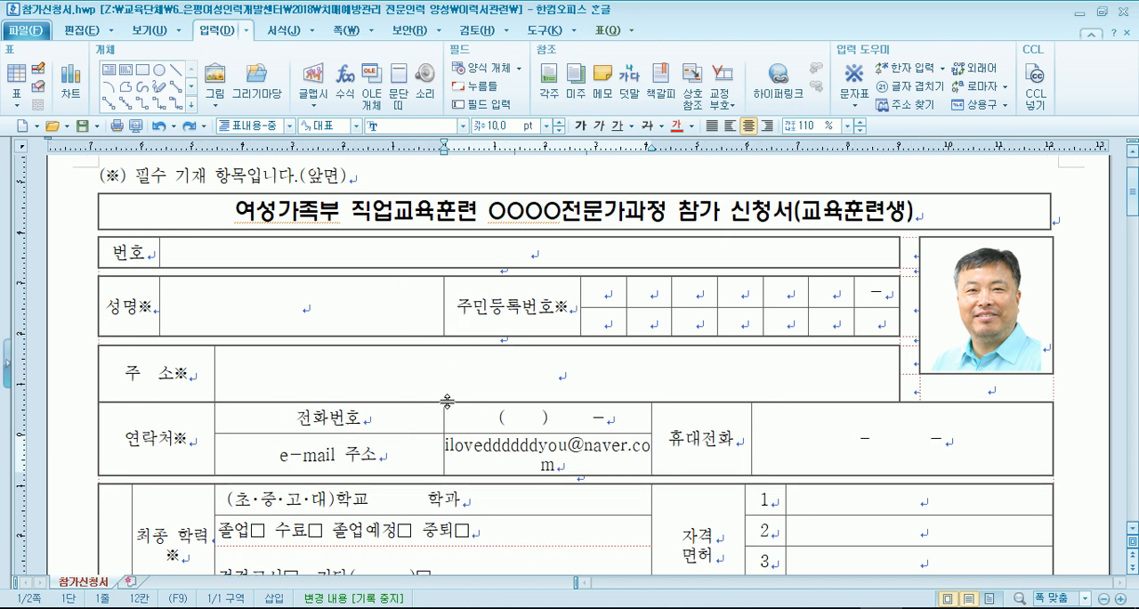
- Try narrowing only the selected 전화번호 and e-mail 주소 label cells, leaving the rows above alone, and undo the resizing
left_click_drag(436, 420, 427, 457)
key("alt+Left")
key("alt+Left")
key("alt+Left")
key("alt+Left")
key("alt+Left")
key("alt+Left")
key("alt+Left")
key("alt+Left")
key("alt+Left")
key("alt+Left")
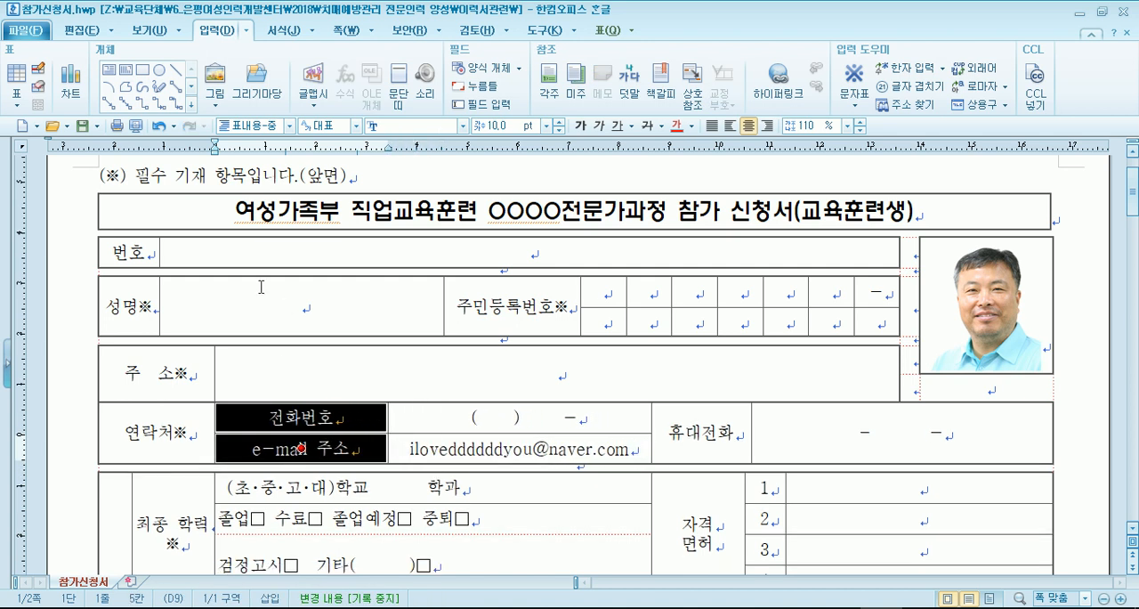
key("ctrl+z")
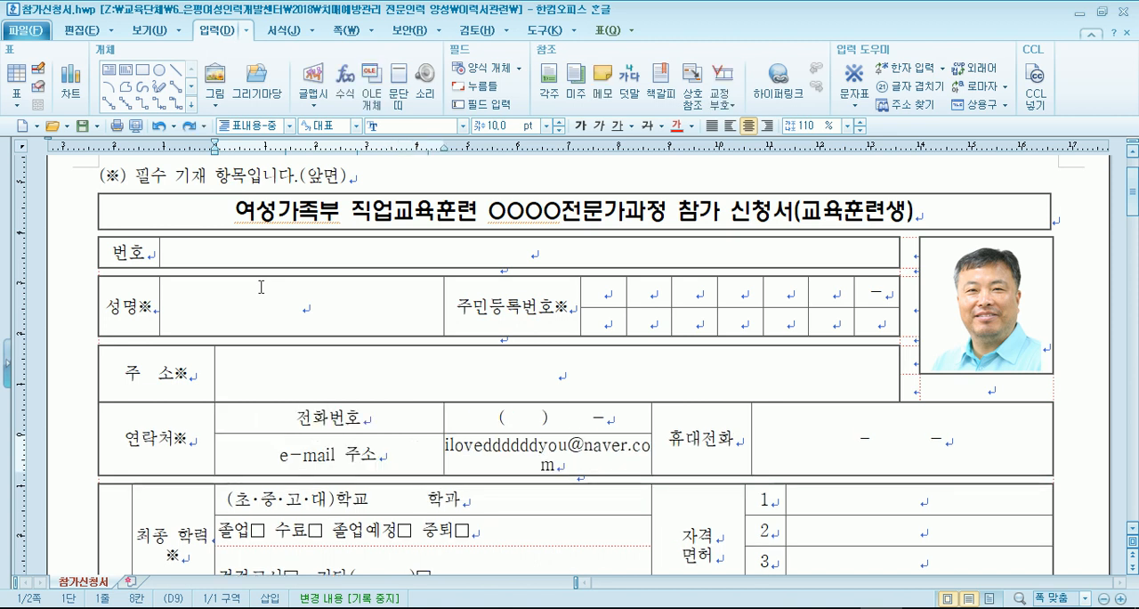
- Select the 전화번호 and e-mail 주소 label cells together as a block
left_click_drag(398, 416, 398, 454)
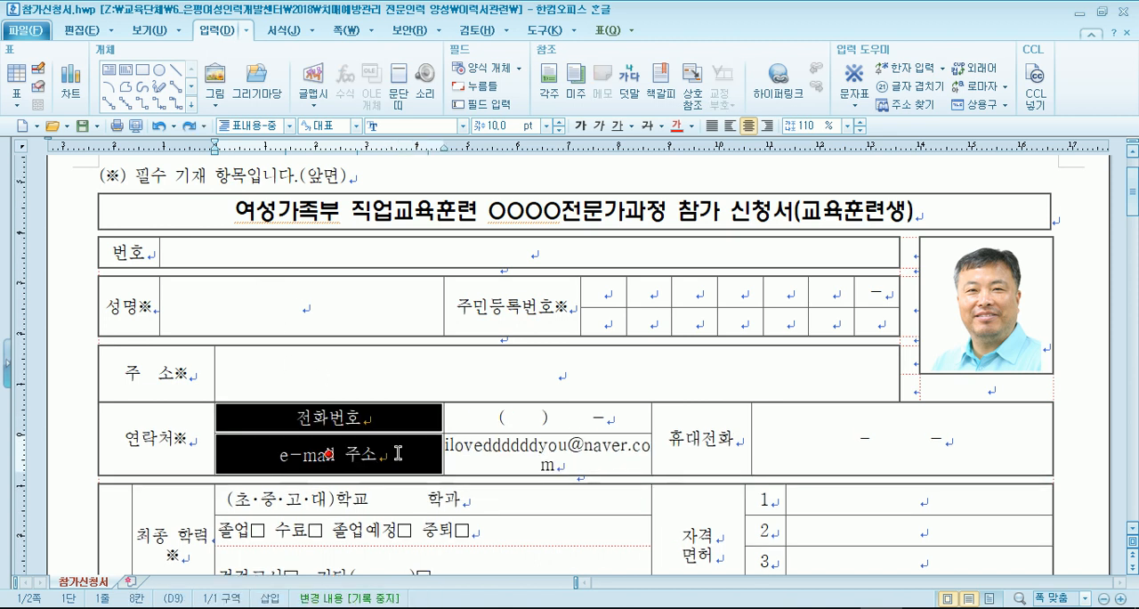
scroll(406, 207, "down", 3)
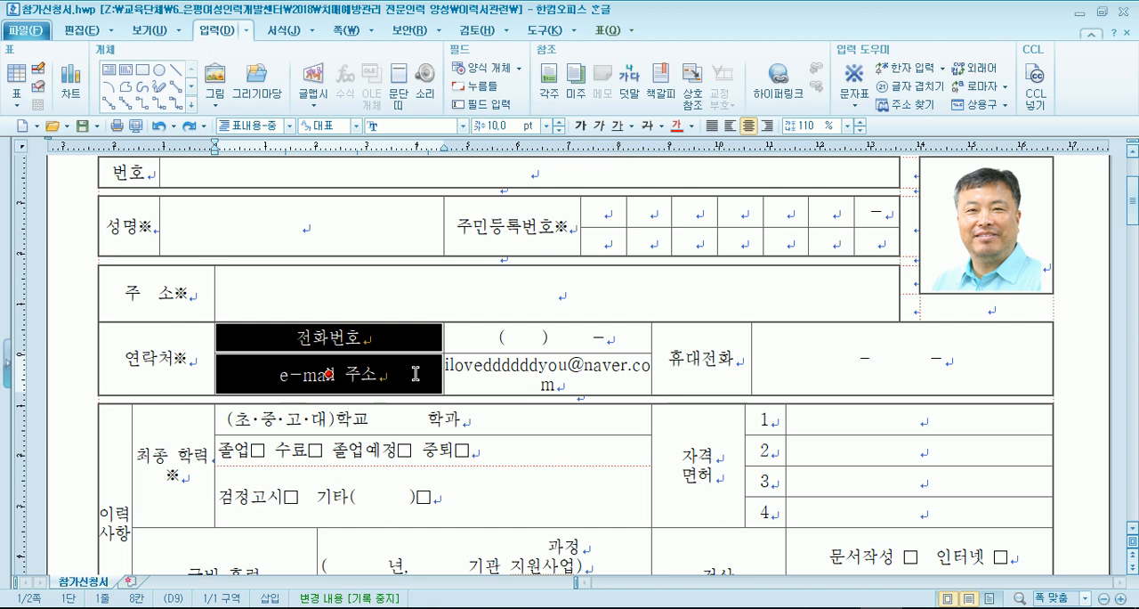
- Narrow only the selected 전화번호 and e-mail 주소 label cells until the e-mail address fits comfortably on one line
key("alt+Left")
key("alt+Left")
key("alt+Left")
key("alt+Left")
key("alt+Left")
key("alt+Left")
key("alt+Left")
key("alt+Left")
key("alt+Left")
key("alt+Left")
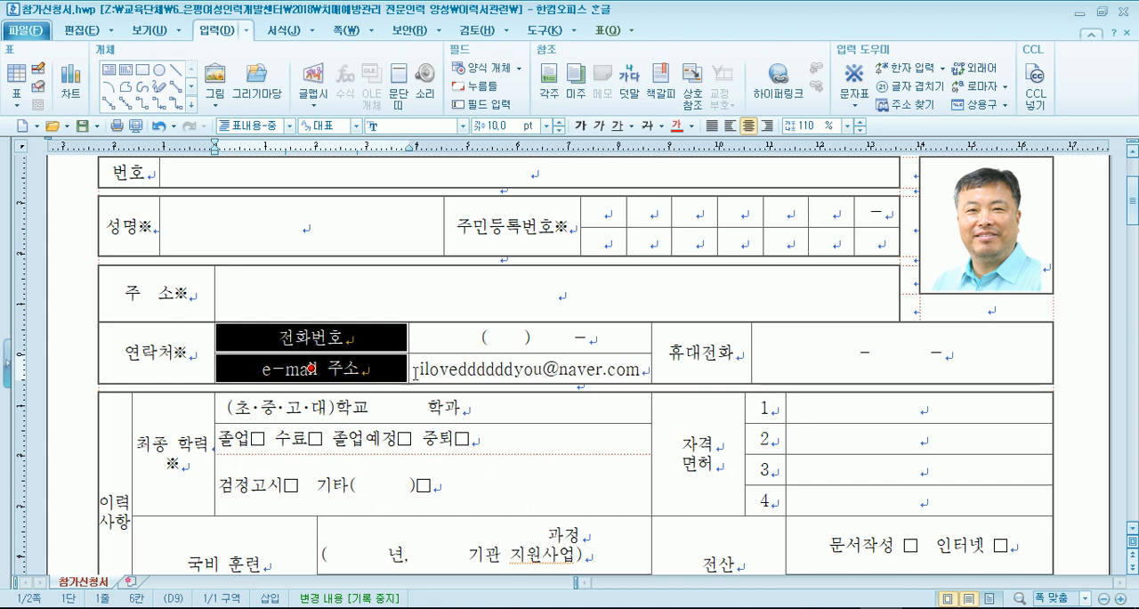
key("alt+Left")
key("alt+Left")
key("alt+Left")
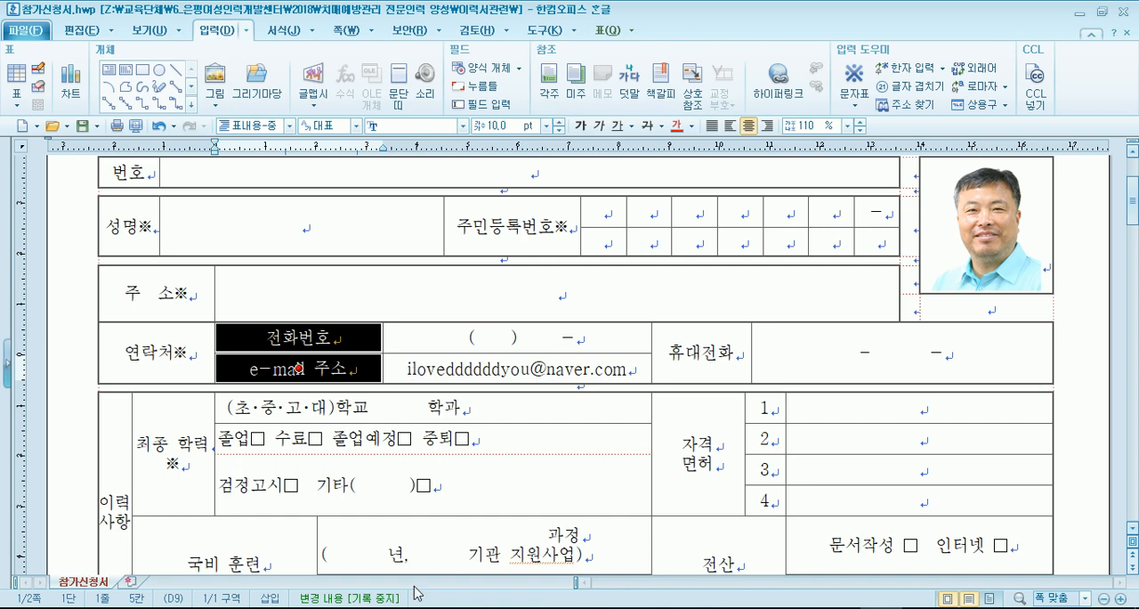
- Switch to the Notepad lecture notes and add a new line reading "표에서, 셀의 높이를 변경"
left_click(336, 607)
key("Return")
type("표에서, 셀의 높이를 높ㅇ")
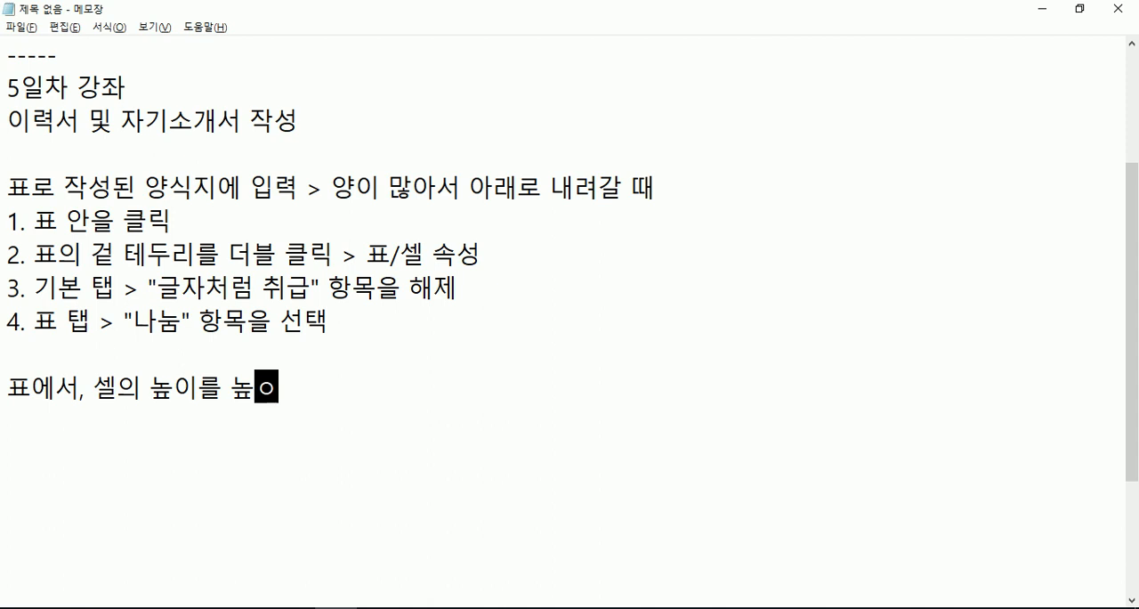
key("BackSpace")
key("BackSpace")
type("변경")
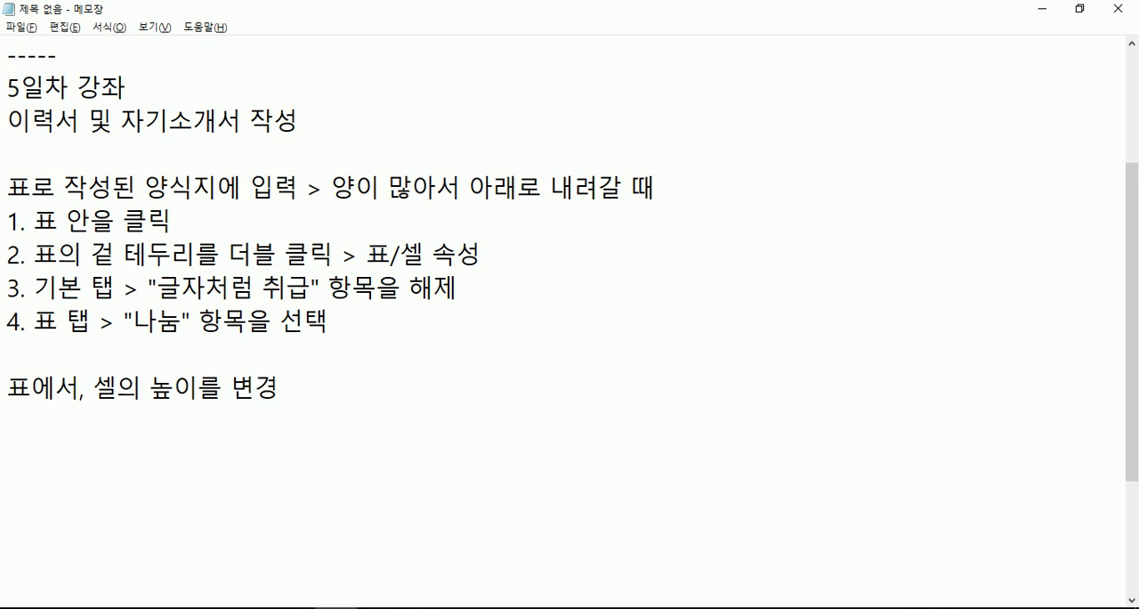
- Extend the new line into the bulleted heading "* 표에서, 셀의 높이/너비를 변경" and add an empty line under it
key("Left")
key("Left")
key("Left")
key("Left")
type("/너비")
key("End")
key("Return")
key("Up")
type("*")
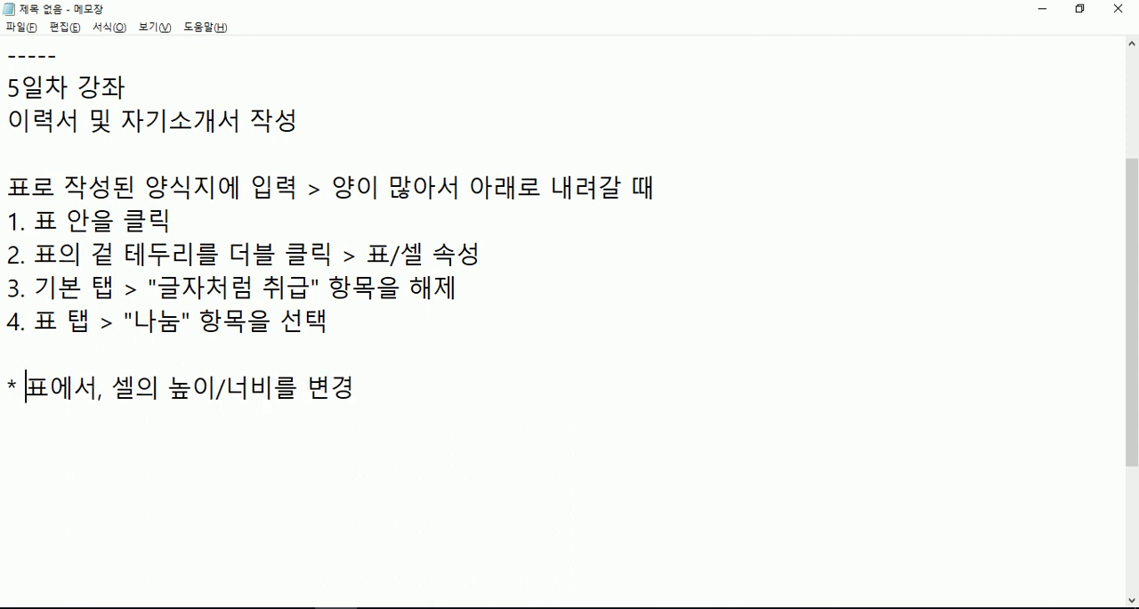
- Write the line "- 높이를 변경 : 셀 블록 > Ctrl + 위/아래" under the heading
scroll(271, 293, "down", 3)
type("- 높ㅇ")
type("이를 변경 :")
type(" 셀 블로")
type("ㄱ >")
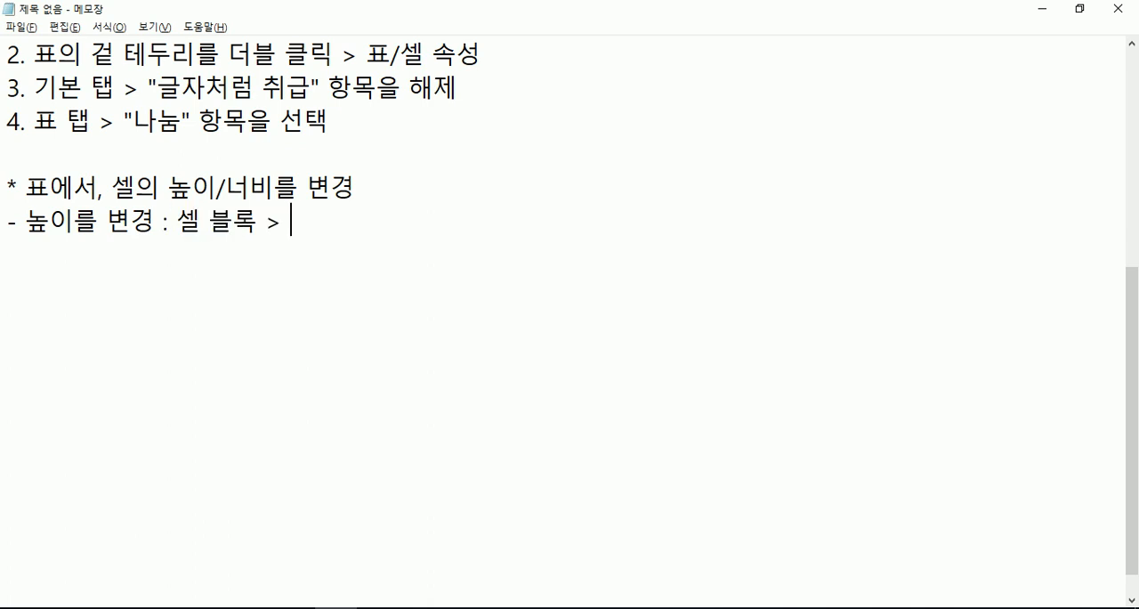
type(" Ctrl + 위")
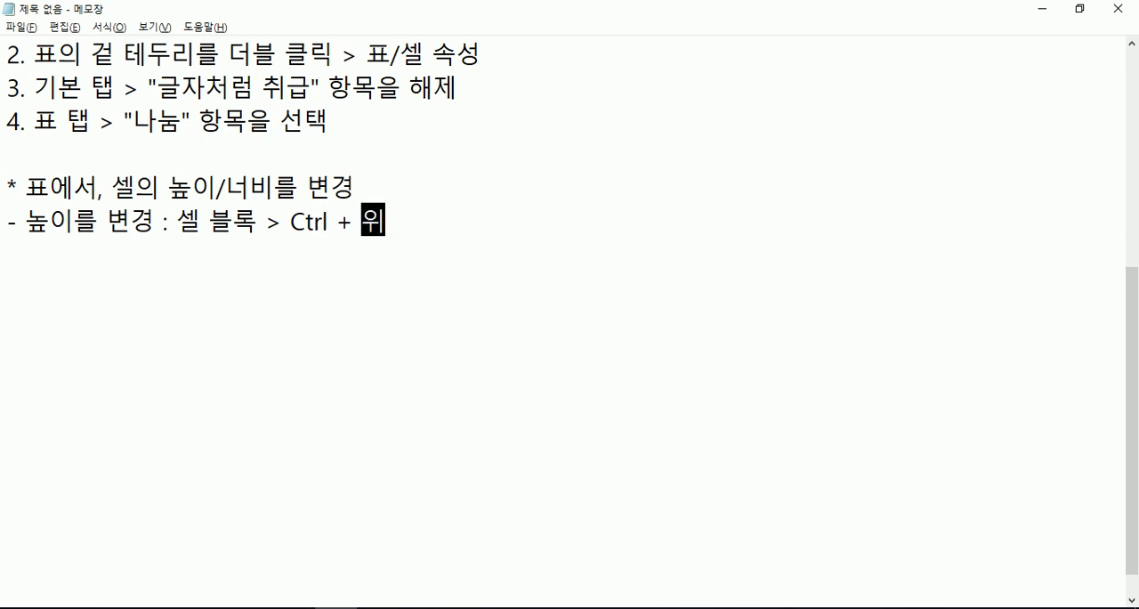
type("/아래")
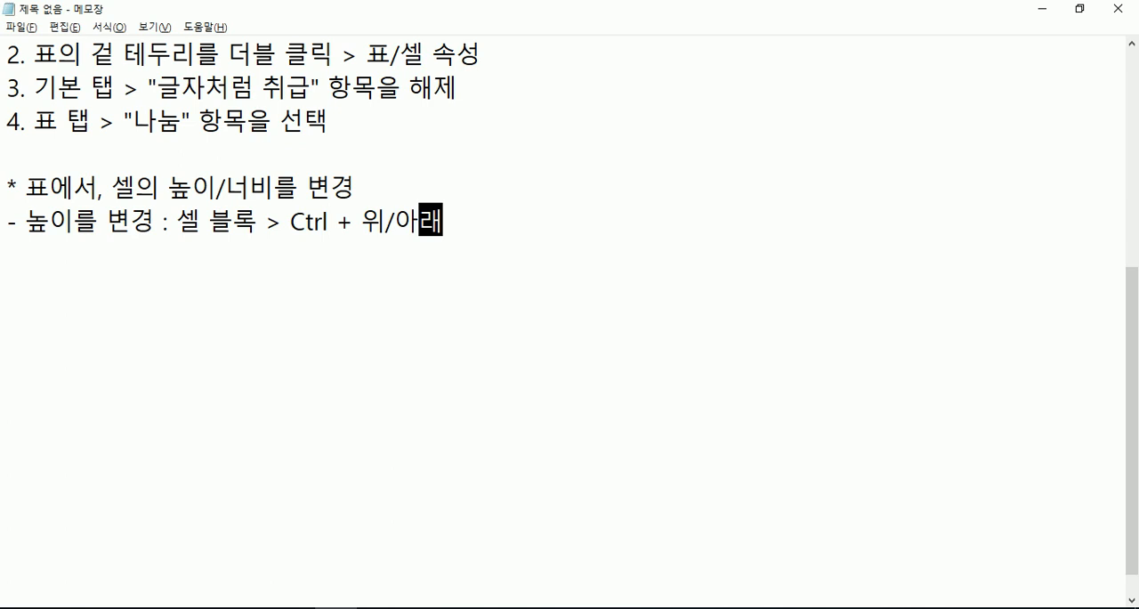
- Add an indented explanation below the height line reading "셀의 높이가 변경되면, 표 전체의 높이도 변경"
key("Return")
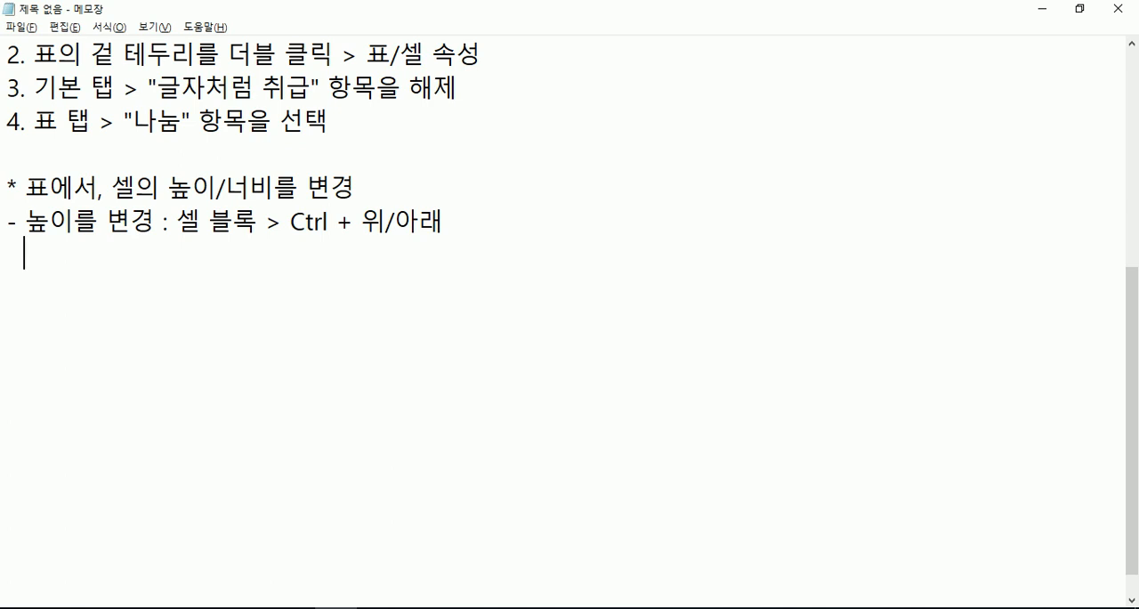
type("내")
key("BackSpace")
key("BackSpace")
type("세셀의 높이가 ")
type("변경된")
key("BackSpace")
type("면, 저전체 표")
key("Left")
key("Left")
key("Left")
type("표")
key("End")
key("BackSpace")
key("BackSpace")
type("의 높이도 ㅂ변경")
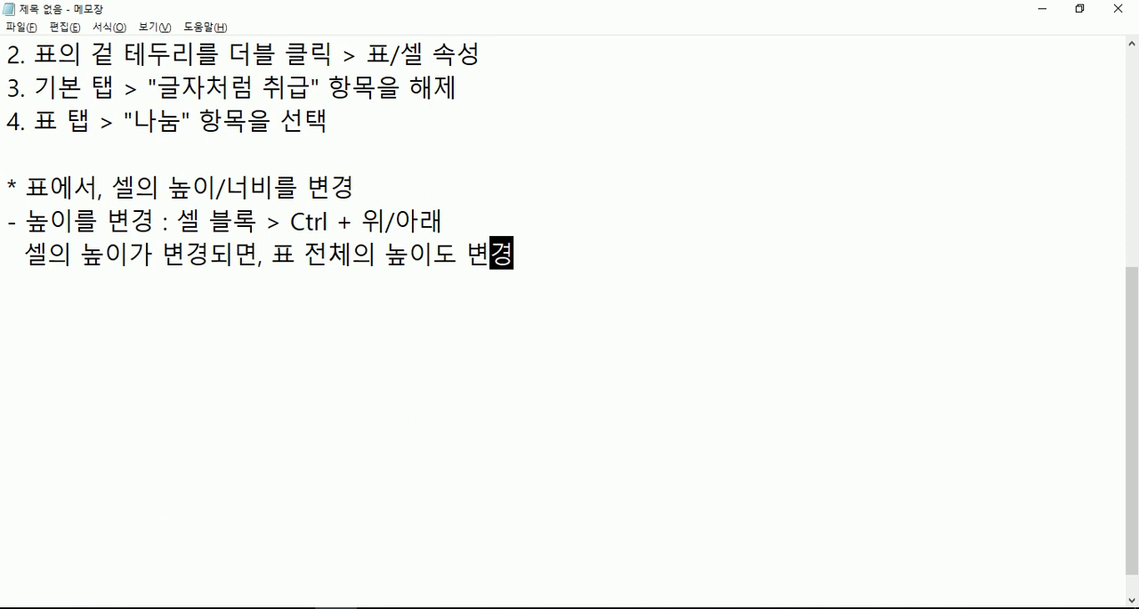
- Switch to 참가신청서.hwp and examine how the height of the selected contact cells affects the table's position across pages
key("alt+Tab")
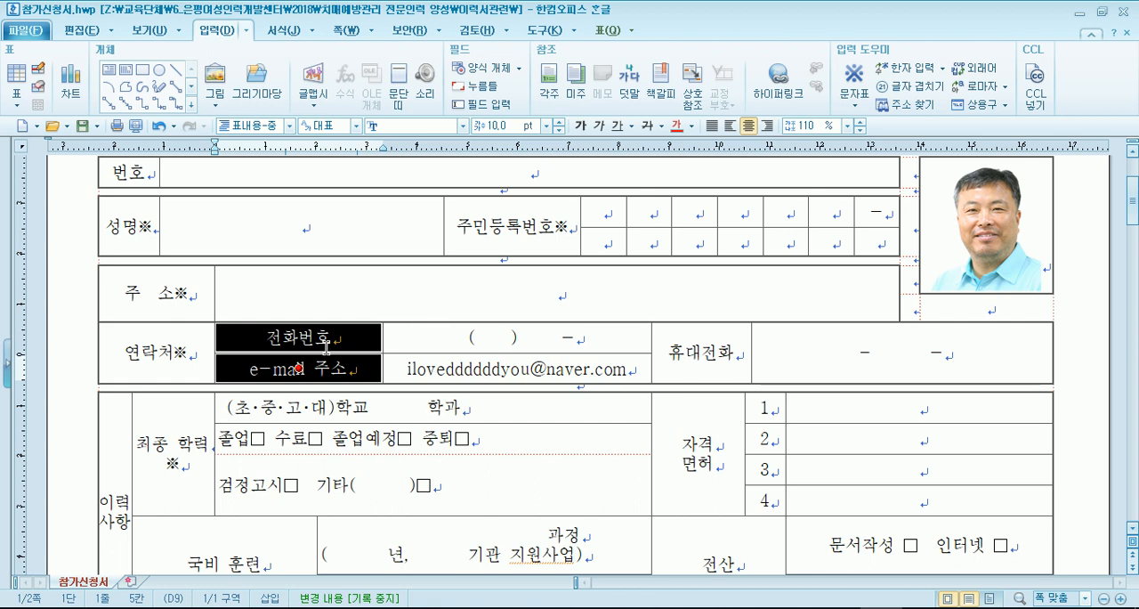
scroll(383, 340, "up", 3)
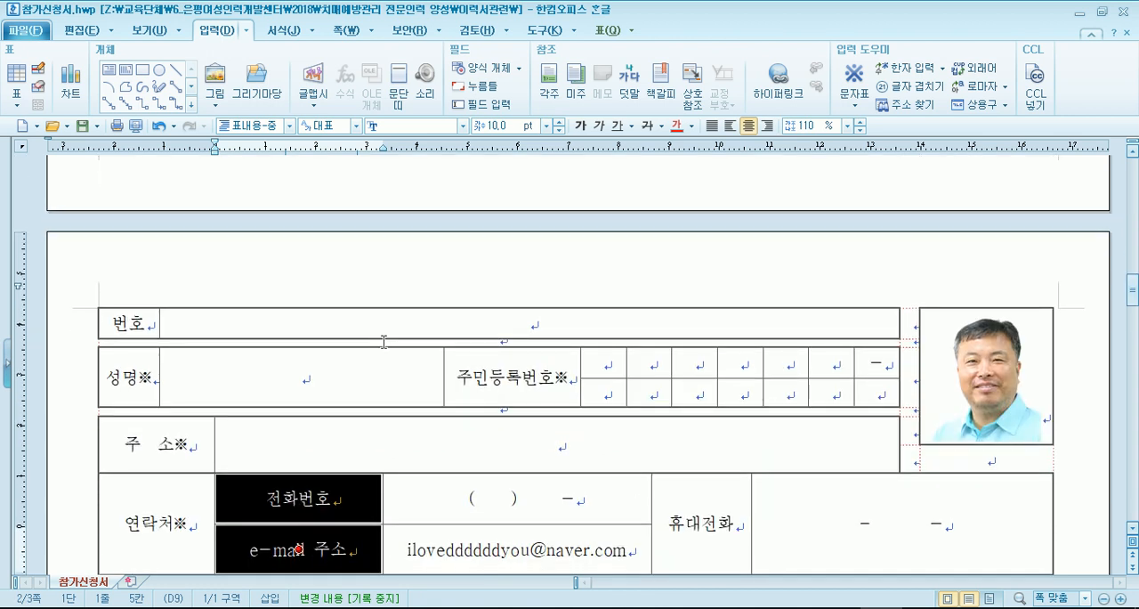
scroll(411, 318, "down", 5)
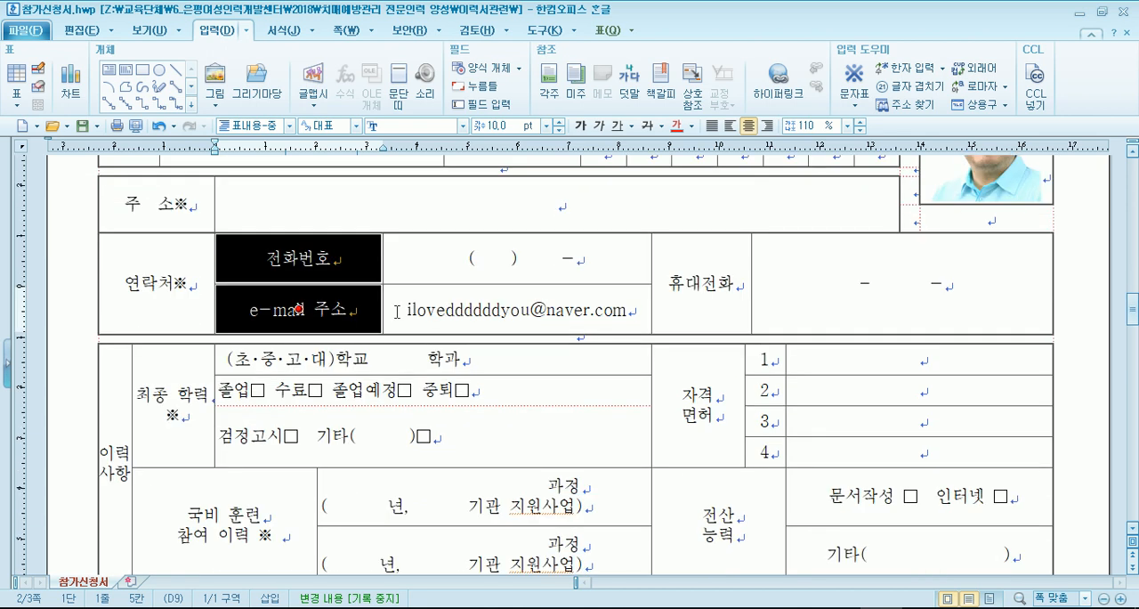
scroll(397, 312, "up", 10)
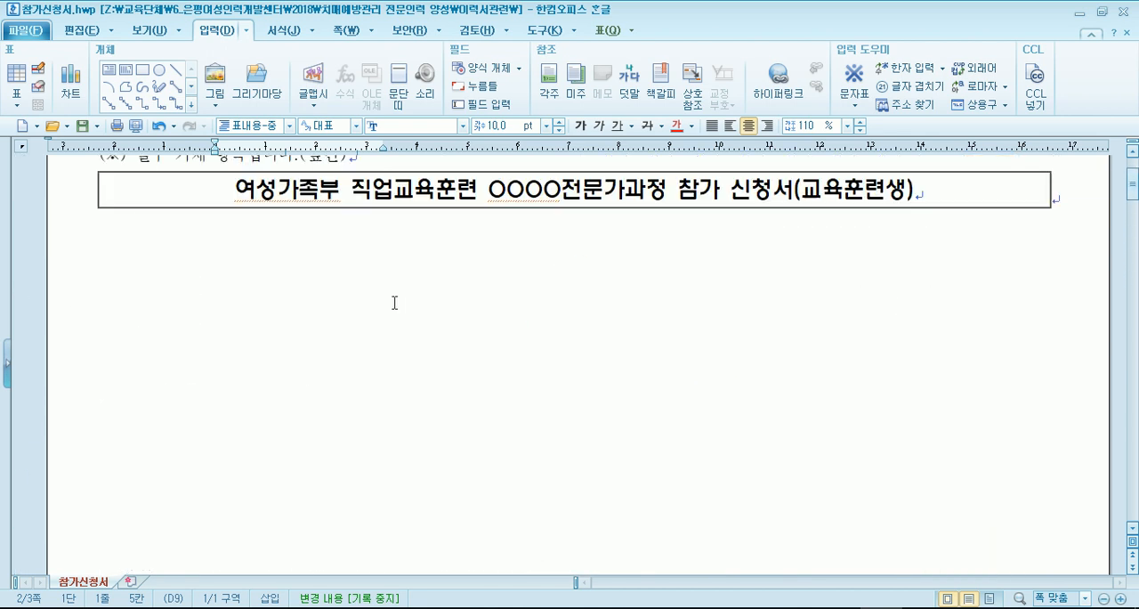
scroll(392, 302, "down", 10)
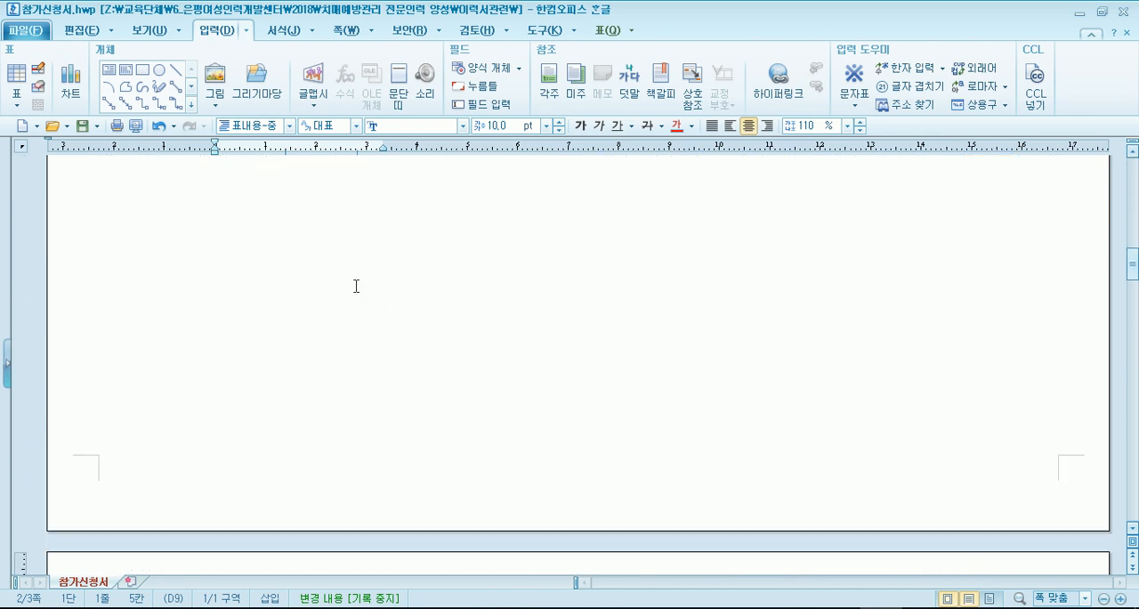
scroll(356, 286, "down", 8)
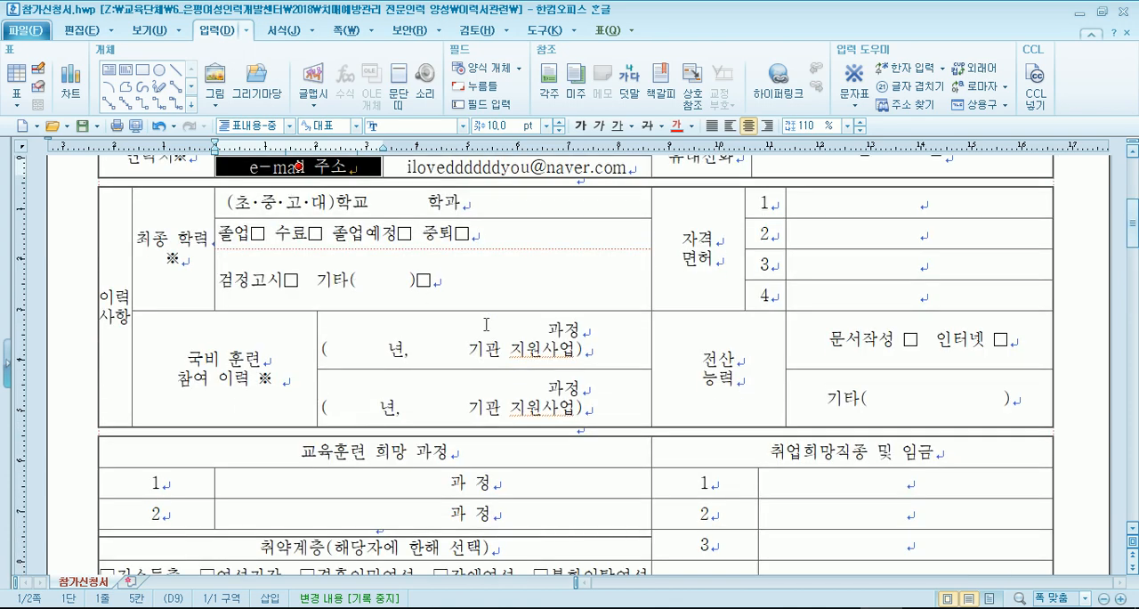
scroll(486, 324, "up", 3)
- Switch to the résumé in 빈 문서 3 and check the space below its table, including in print preview
left_click(797, 607)
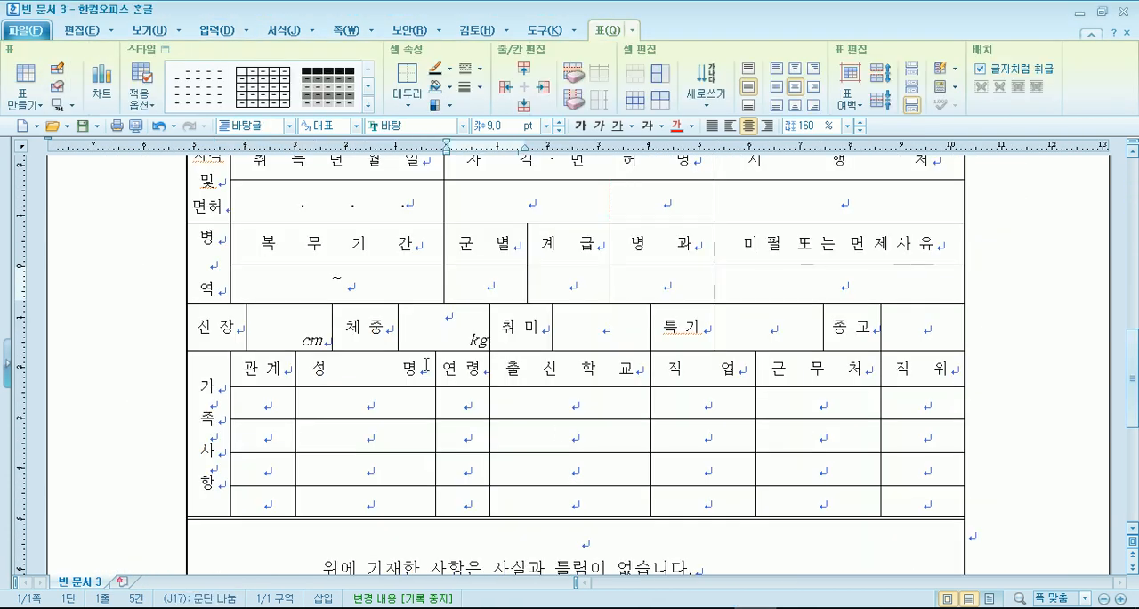
scroll(561, 434, "down", 5)
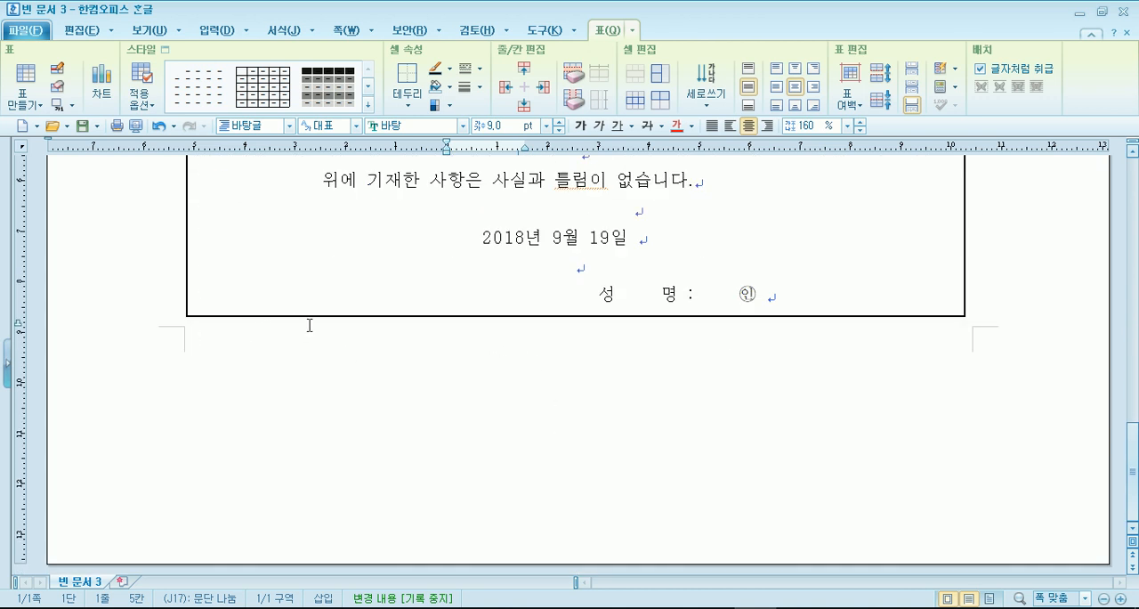
scroll(309, 326, "up", 1)
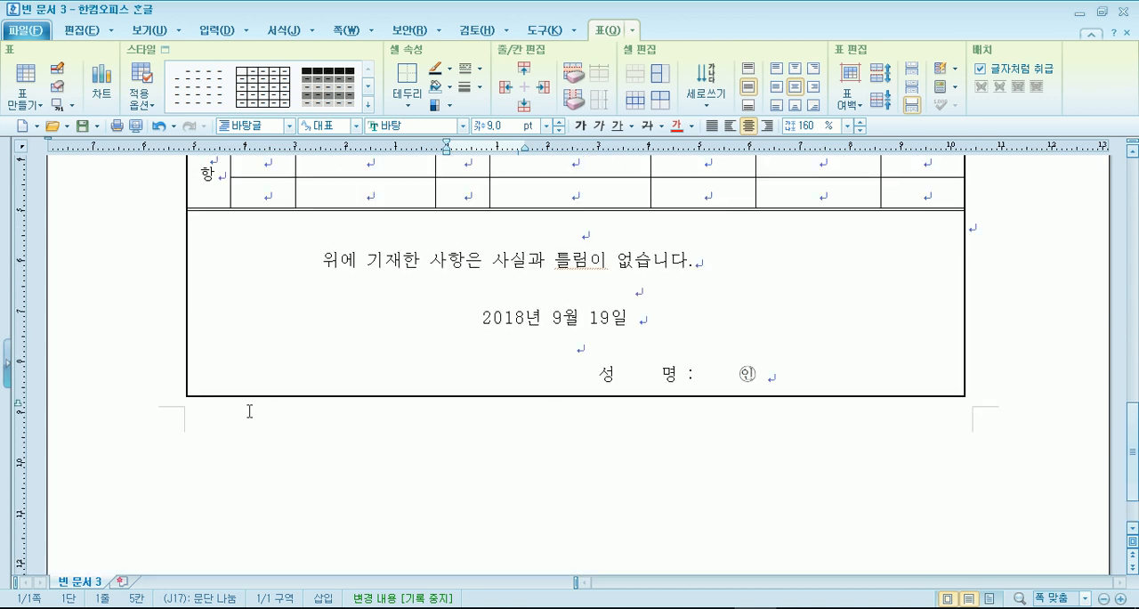
scroll(893, 421, "down", 1)
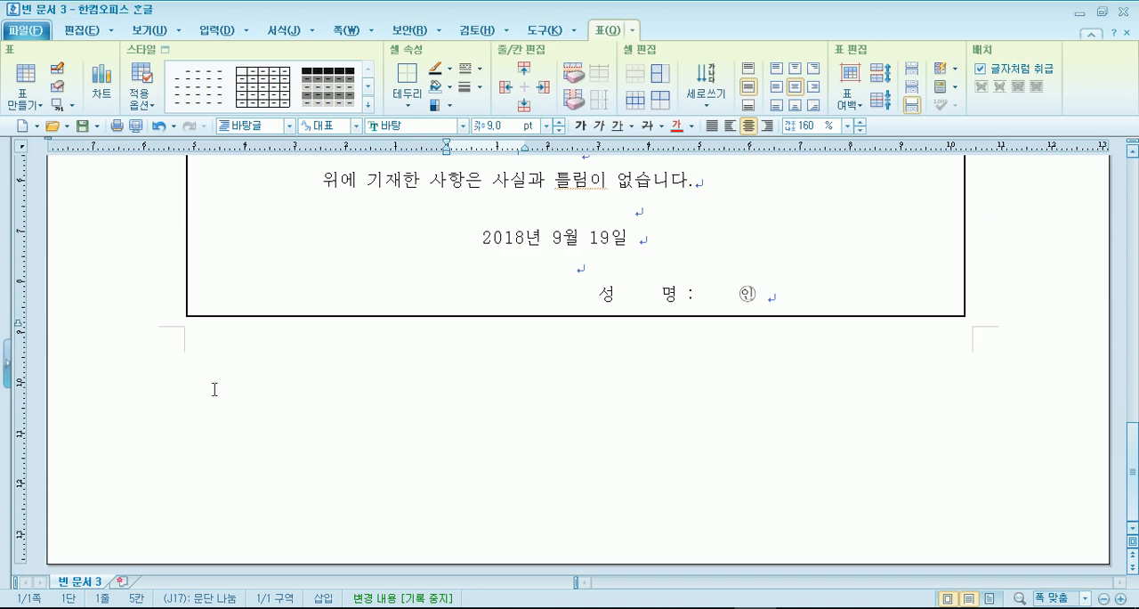
scroll(208, 384, "up", 13)
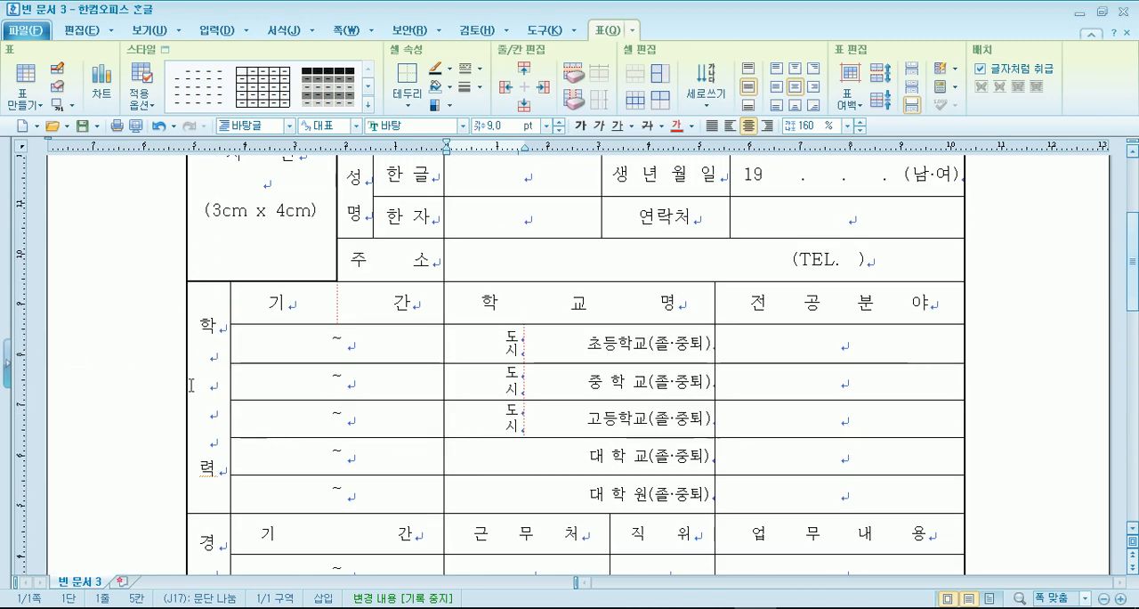
scroll(188, 378, "down", 13)
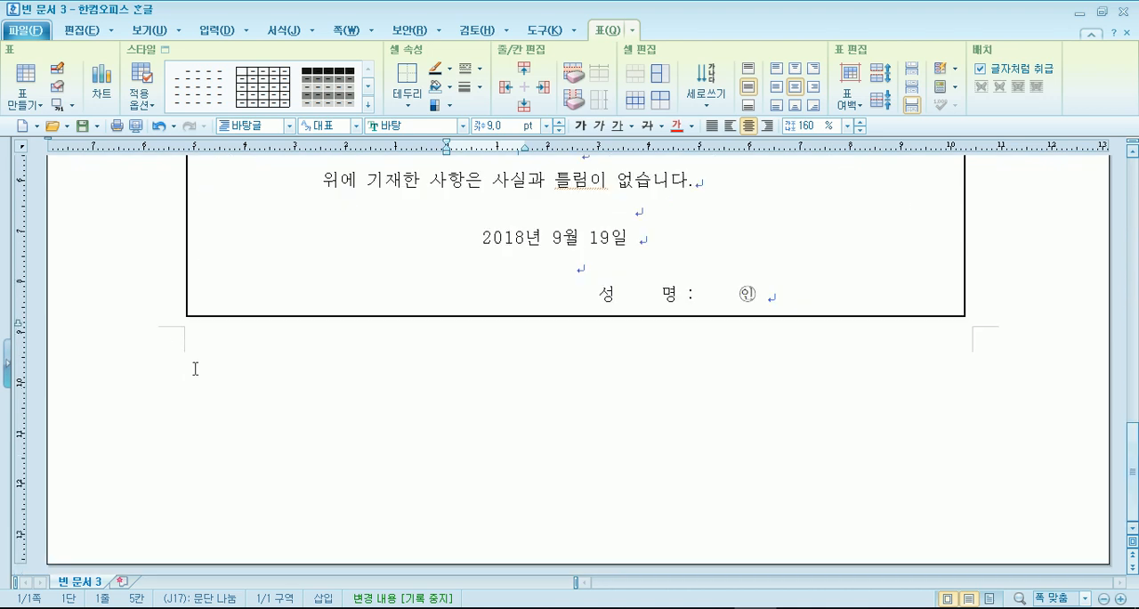
left_click(136, 125)
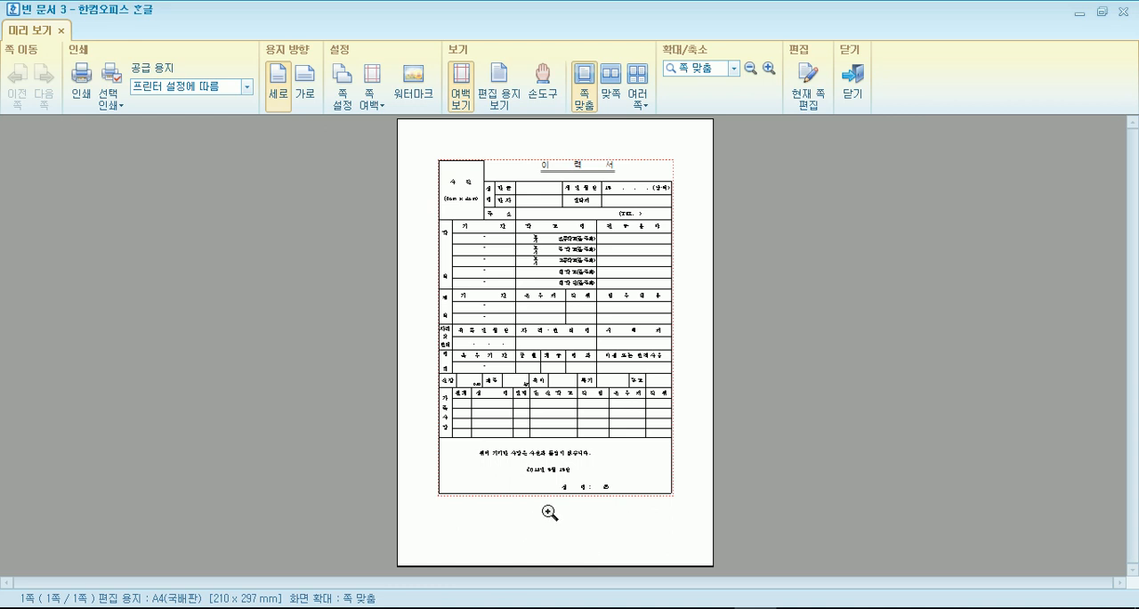
key("Escape")
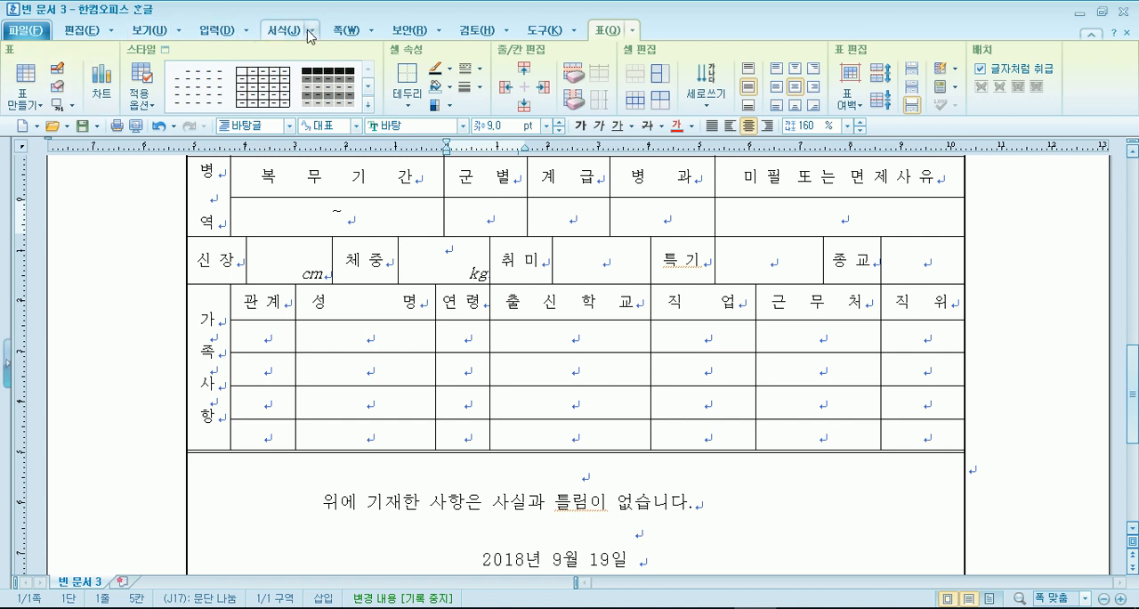
- Reduce the bottom page margin (아래쪽) for the whole résumé document to gain usable space below the table
left_click(346, 30)
left_click(59, 107)
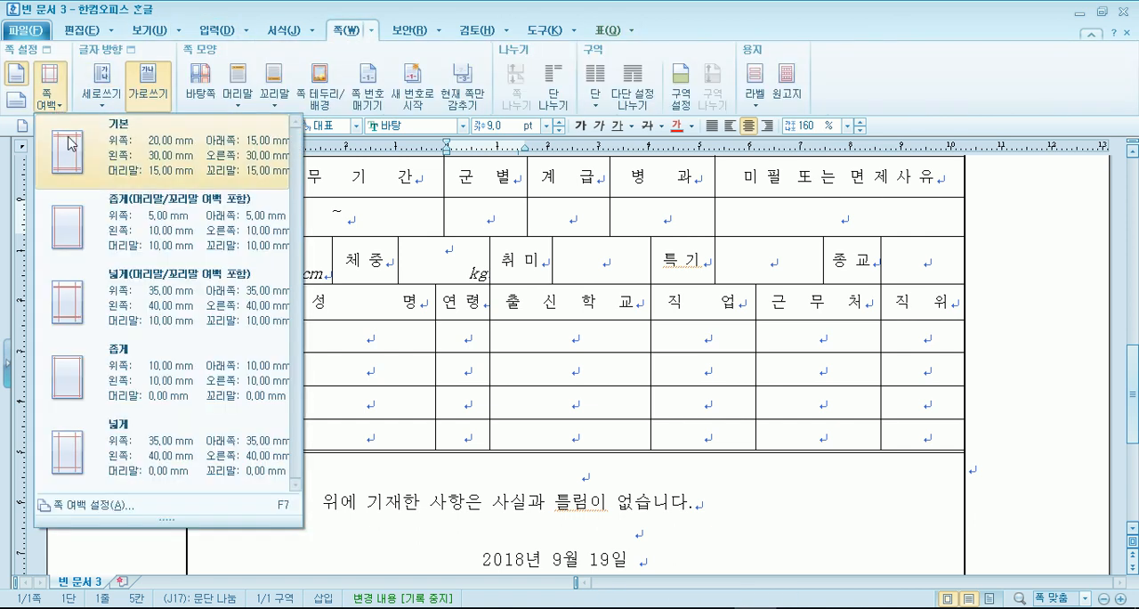
left_click(111, 507)
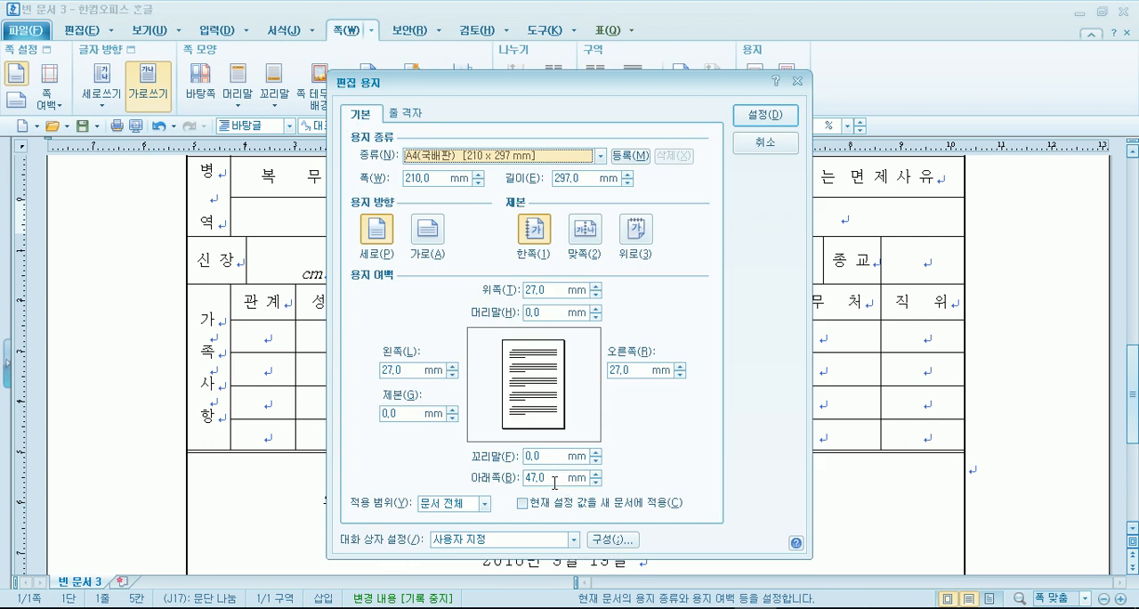
left_click(596, 482)
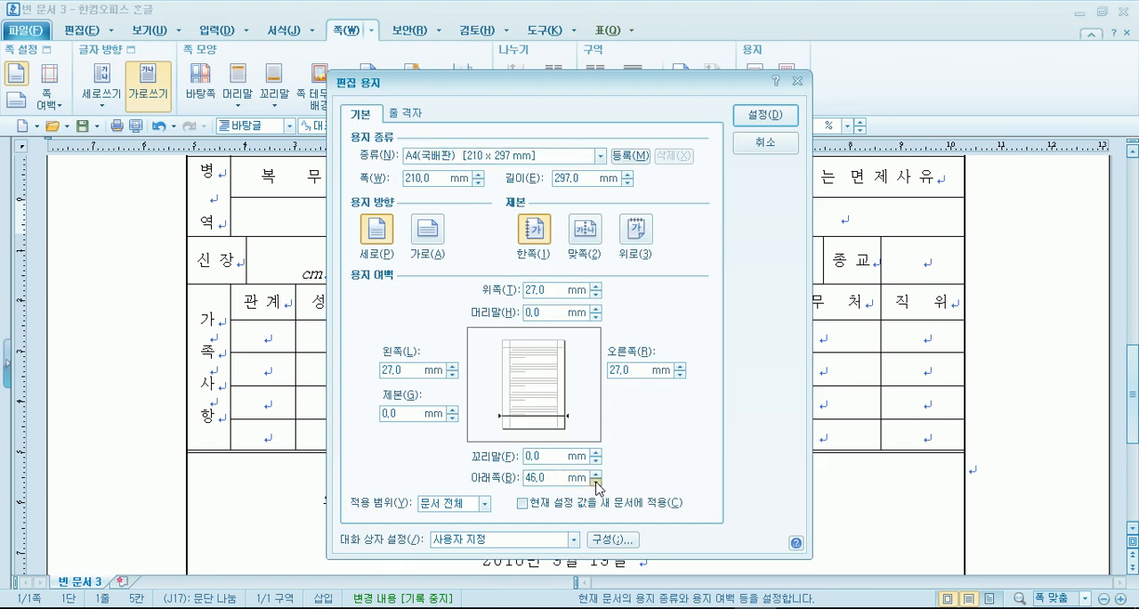
left_click(596, 482)
left_click(596, 481)
left_click(596, 481)
left_click(596, 482)
left_click(596, 482)
left_click(596, 481)
left_click(597, 481)
left_click(765, 115)
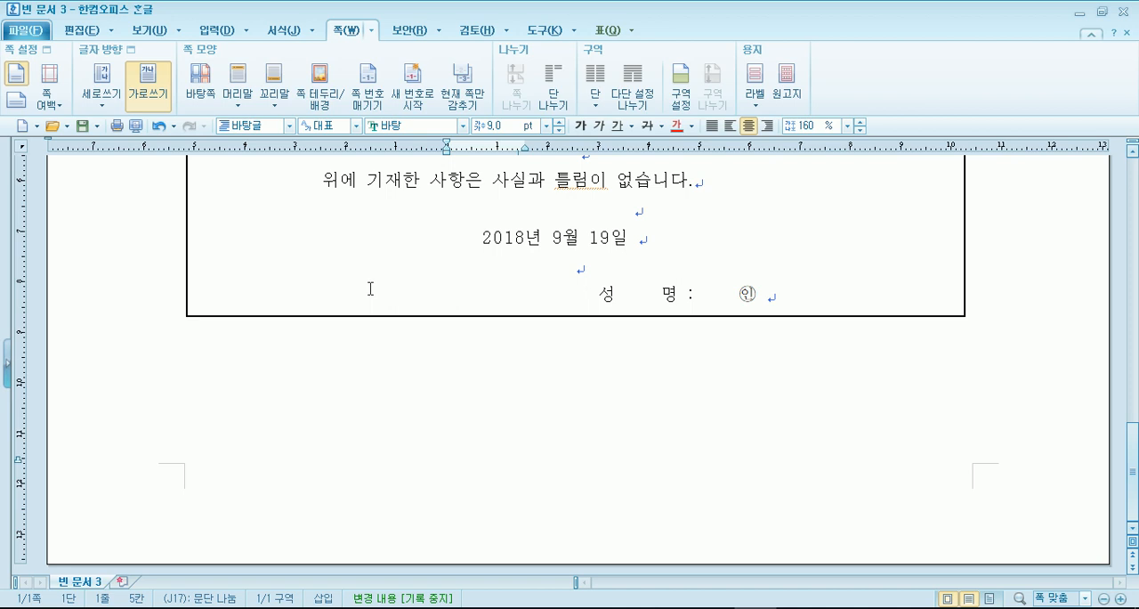
- Return to 참가신청서.hwp, release the block on the label cells, and switch back to the Notepad notes
left_click(735, 607)
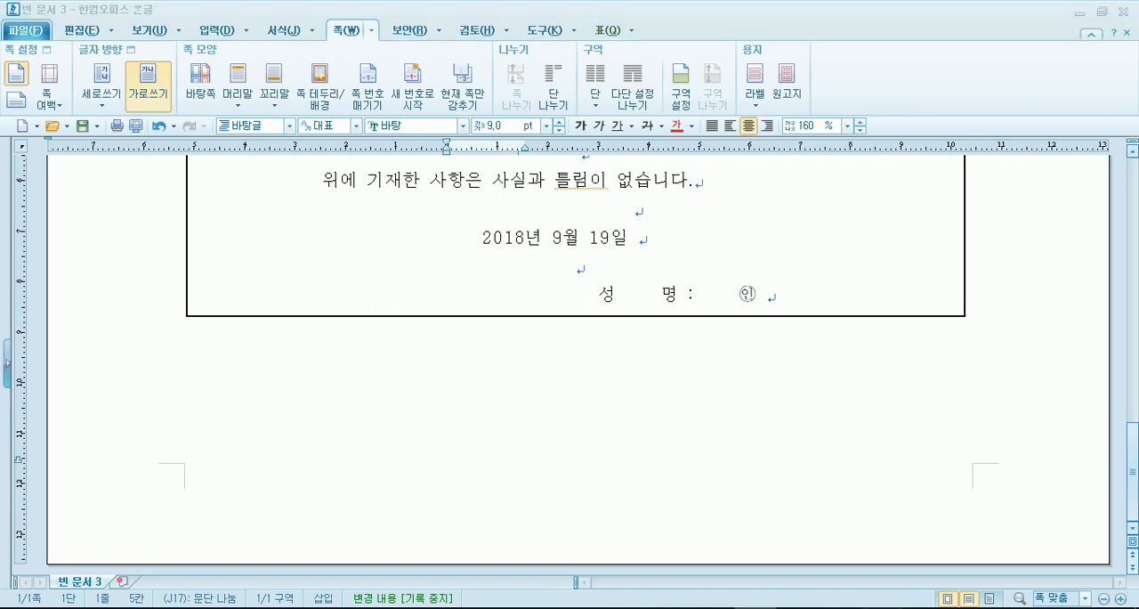
key("Escape")
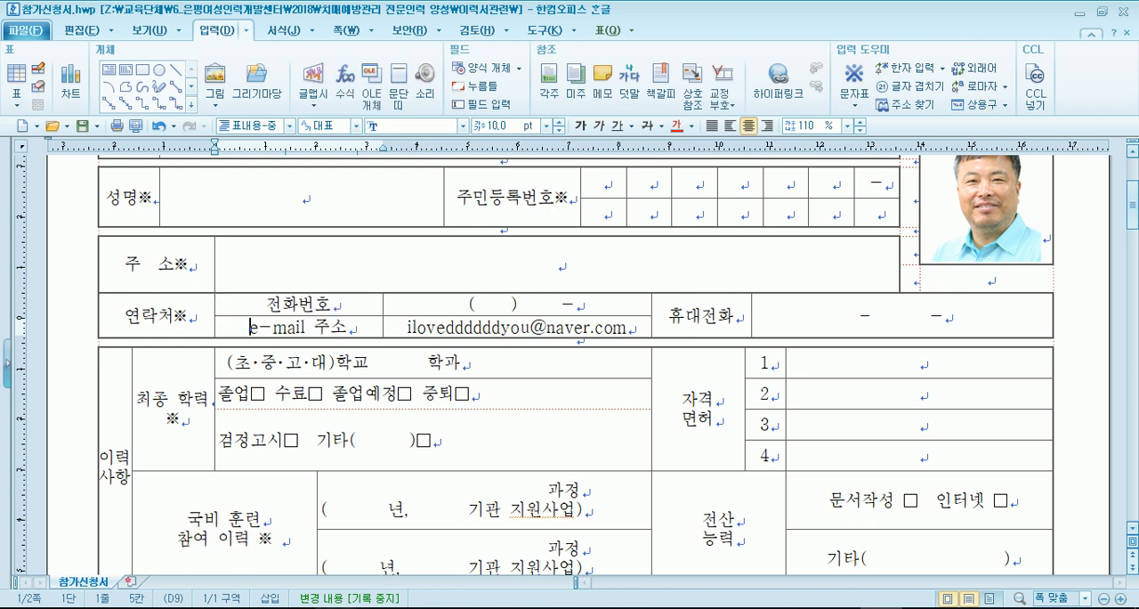
key("alt+Tab")
- Begin a line for cell width under the height explanation with the text "- 너비를 변경 : 셀 블록 >"
key("Return")
key("Return")
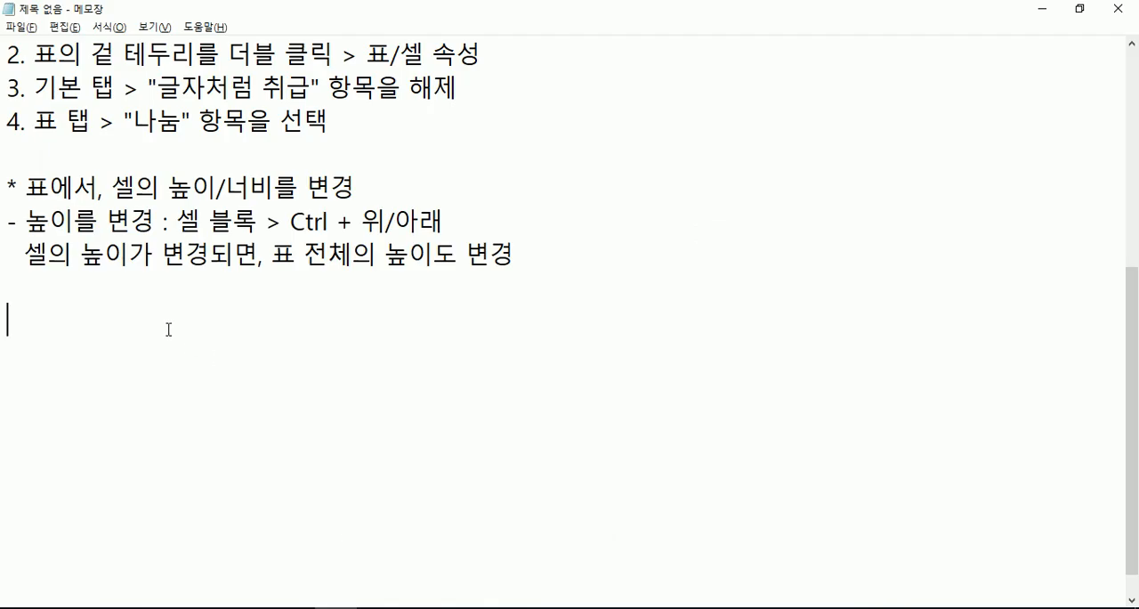
left_click(175, 289)
type("- ")
type("너비를")
type(" 변경 \":")
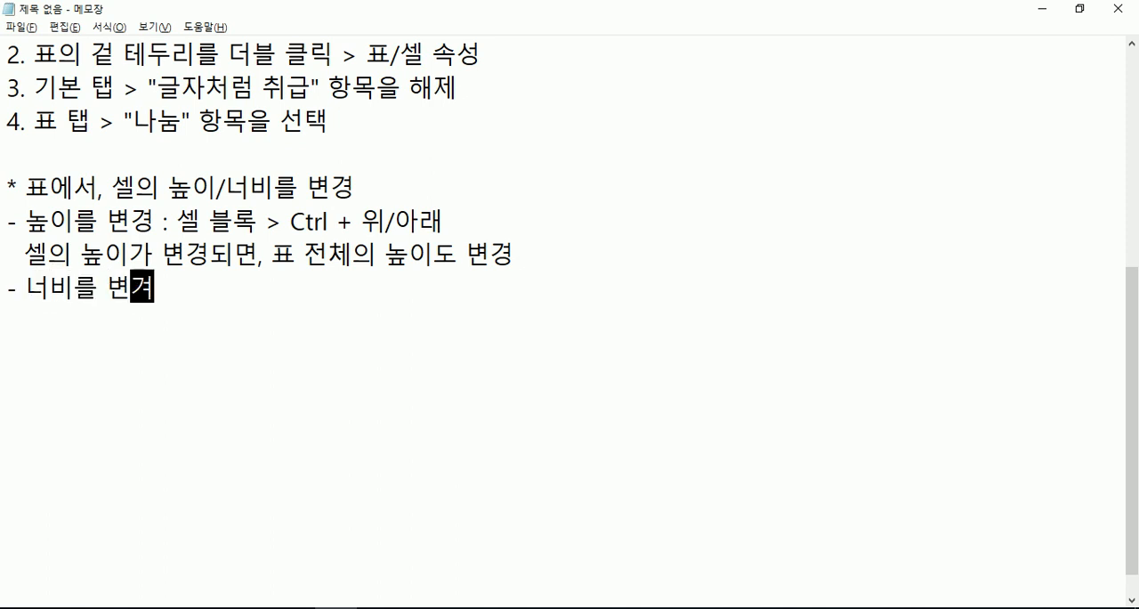
key("BackSpace")
key("BackSpace")
type(":")
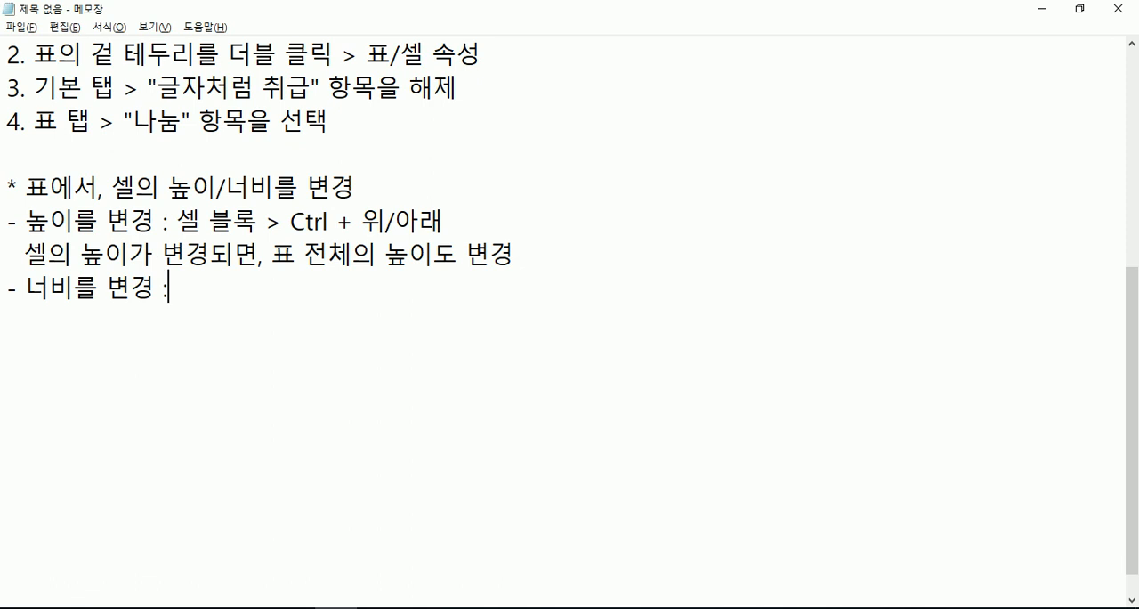
type(" 셀 블록 > ")
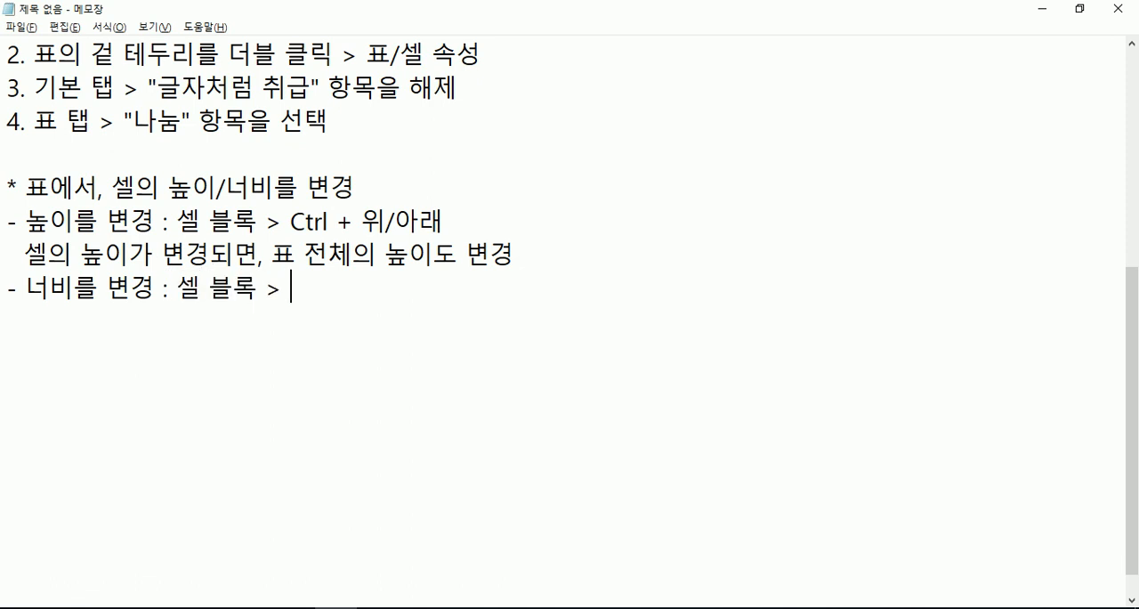
type("Shift + 좌/우")
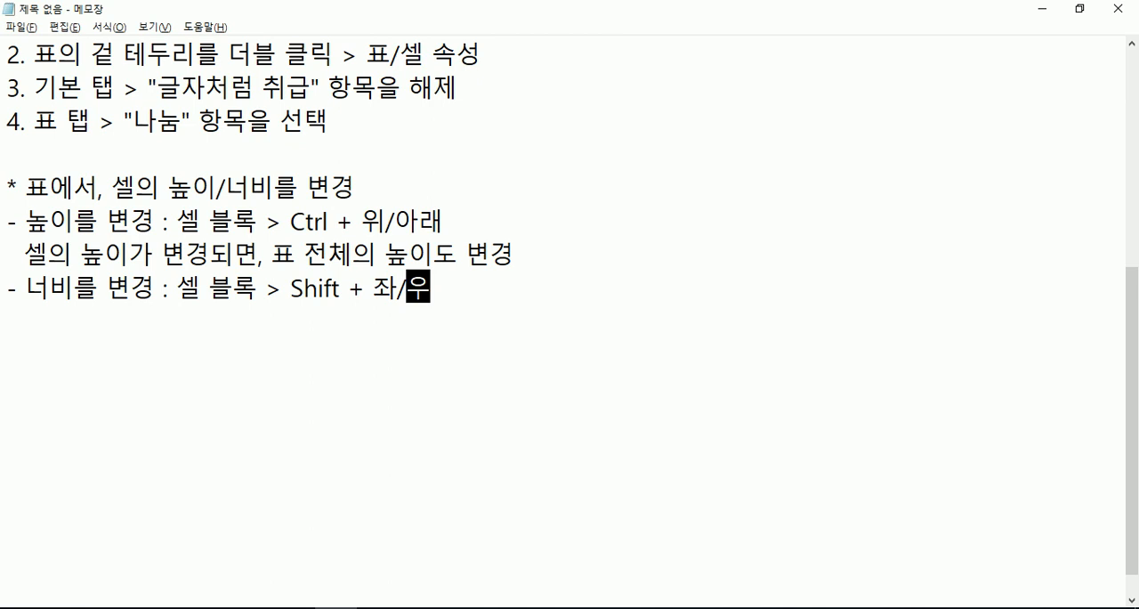
- Add the explanation line "셀의 너비가 변경되면, 표 전체와는 무관, 내 인접한 셀과 연결" under the cell width method
key("Return")
type("셀의 ")
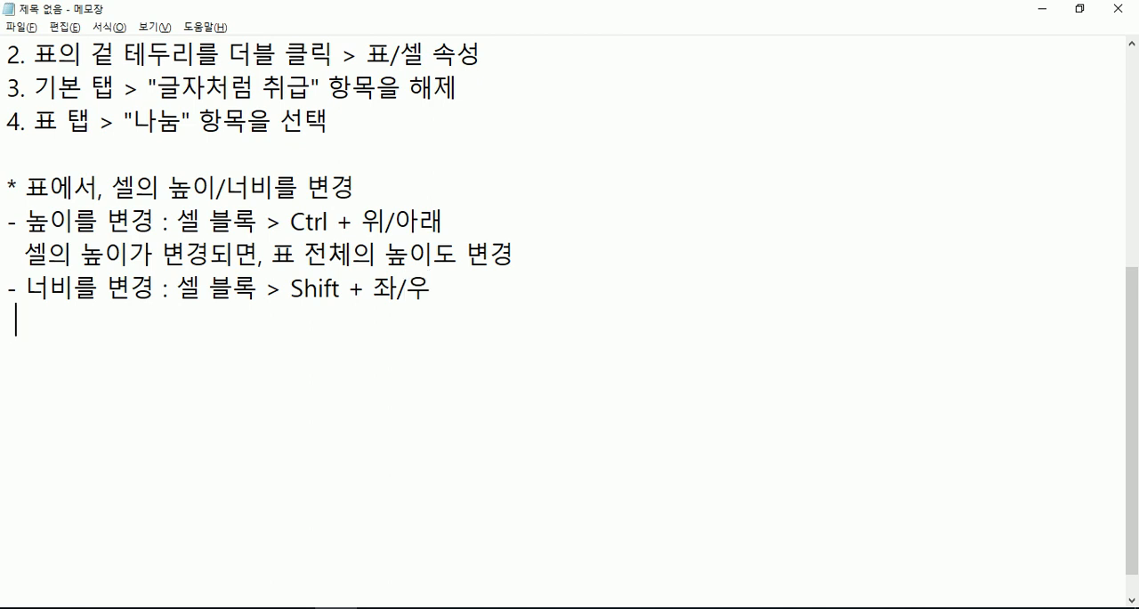
type("너")
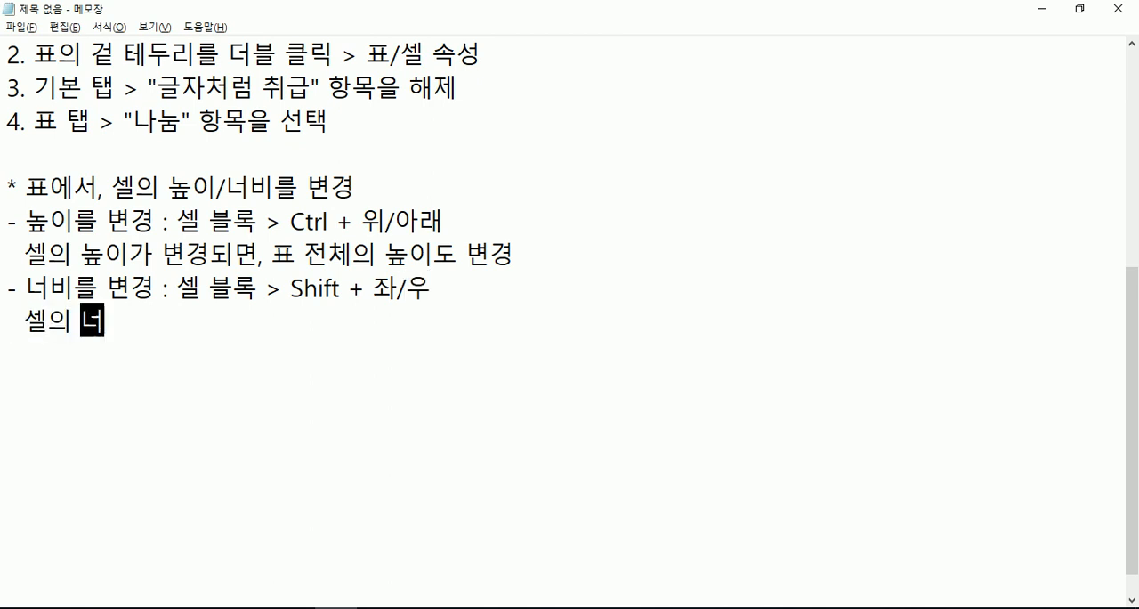
type("비가 변경되면, ")
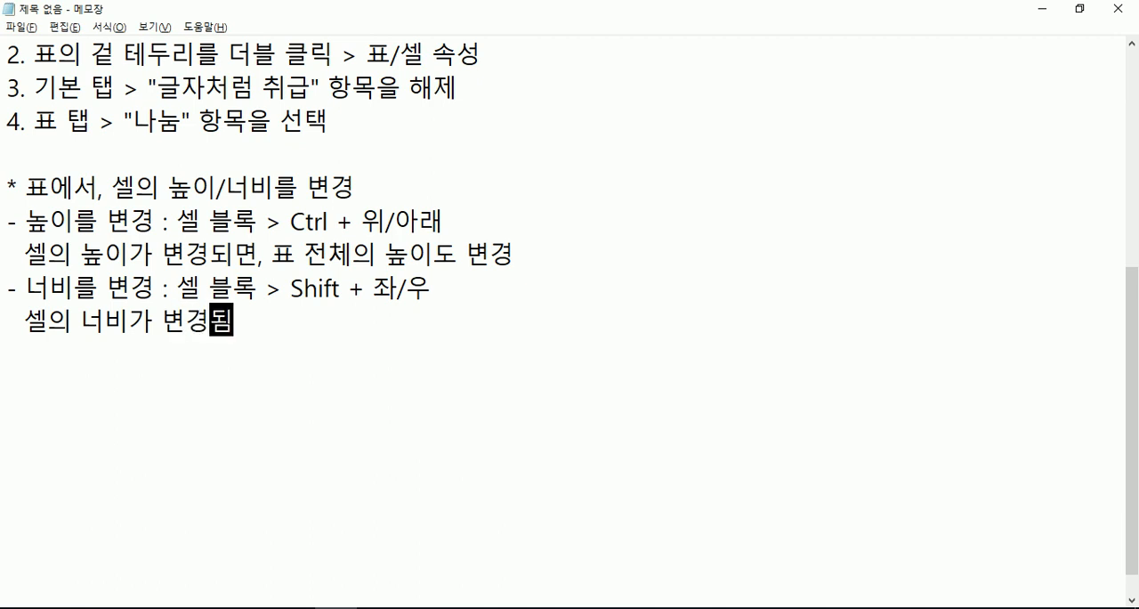
type("표 전체와")
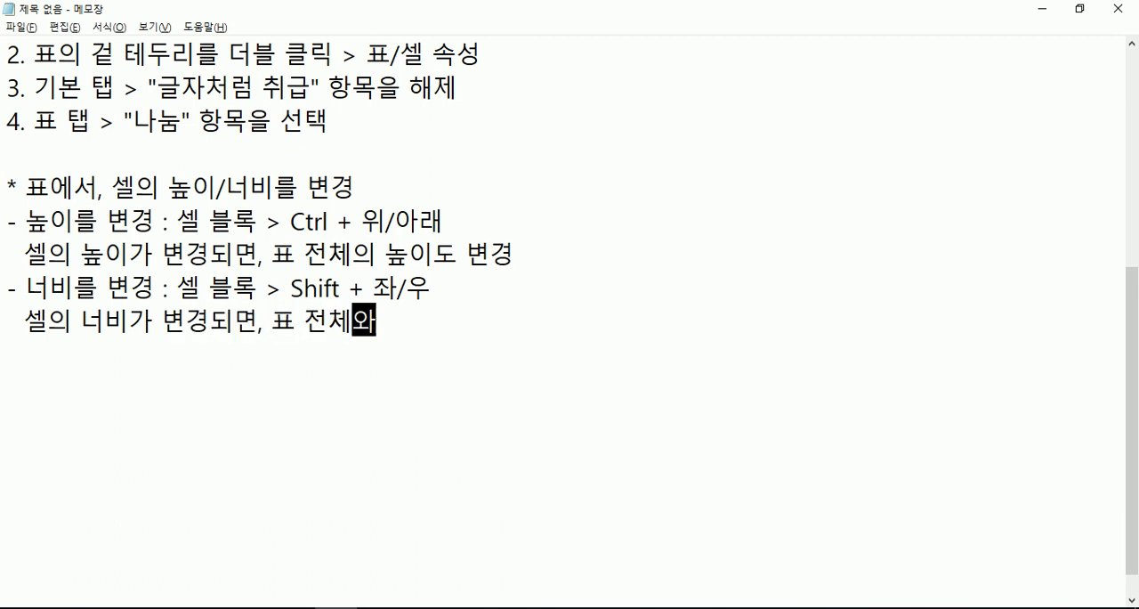
type("는 무관, 내 인접한 셀")
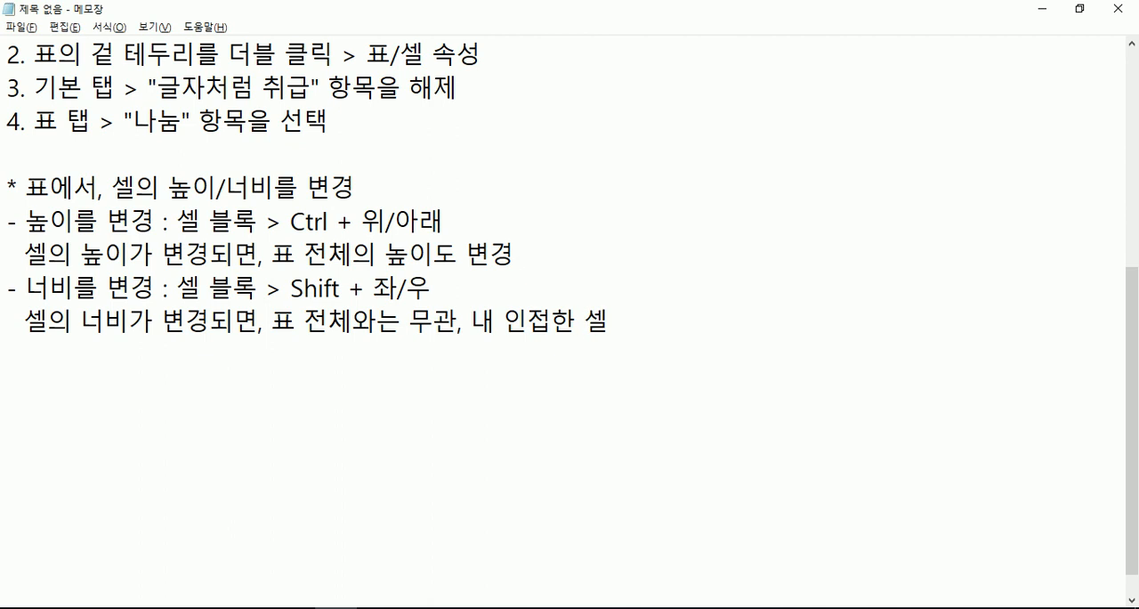
type("과 연결")
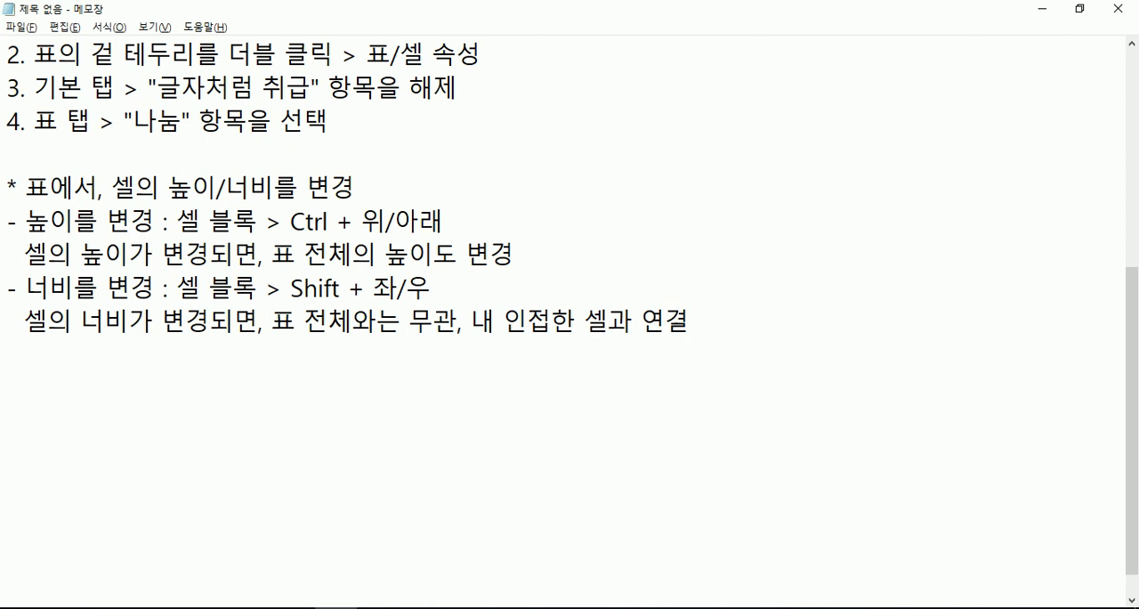
- Start a parenthetical line below it reading "(내 셀의 너비가 넓어지면, 오른쪽 셀의 너비가 좁아지고"
key("Return")
key("Return")
type("(ㄴㅐ 셀의 넓")
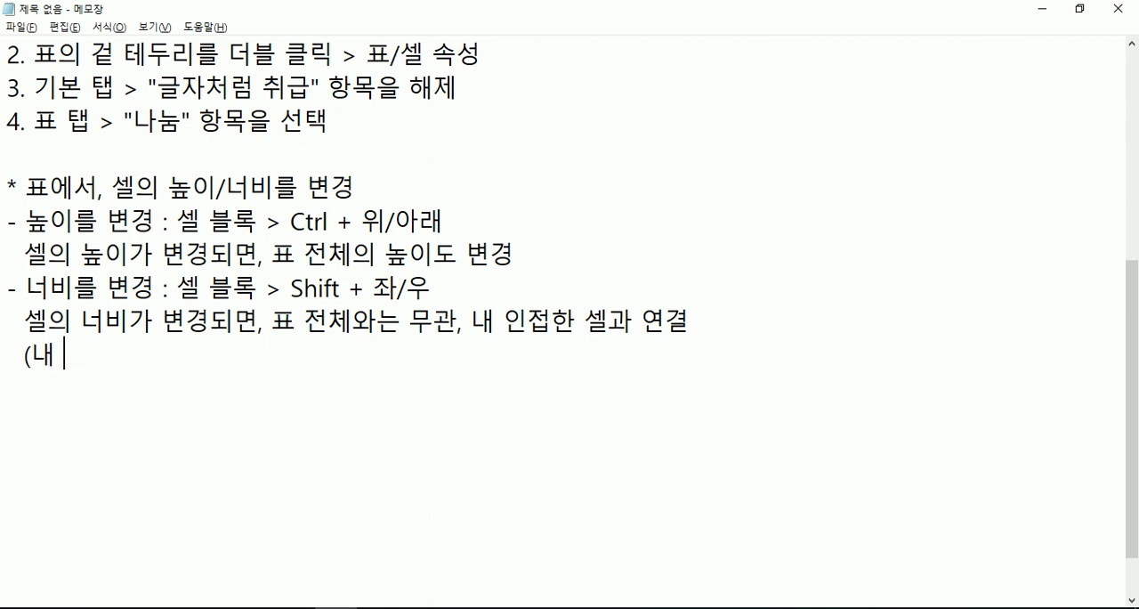
type("ㅣ가 널=ㅂ")
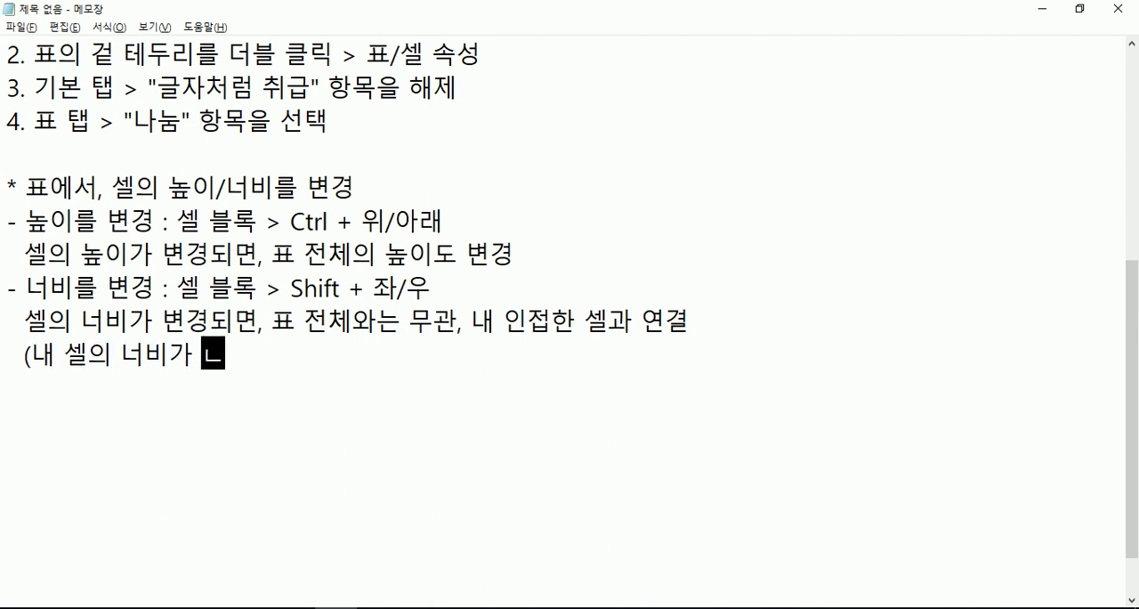
key("BackSpace")
key("BackSpace")
key("BackSpace")
type("넓어지면")
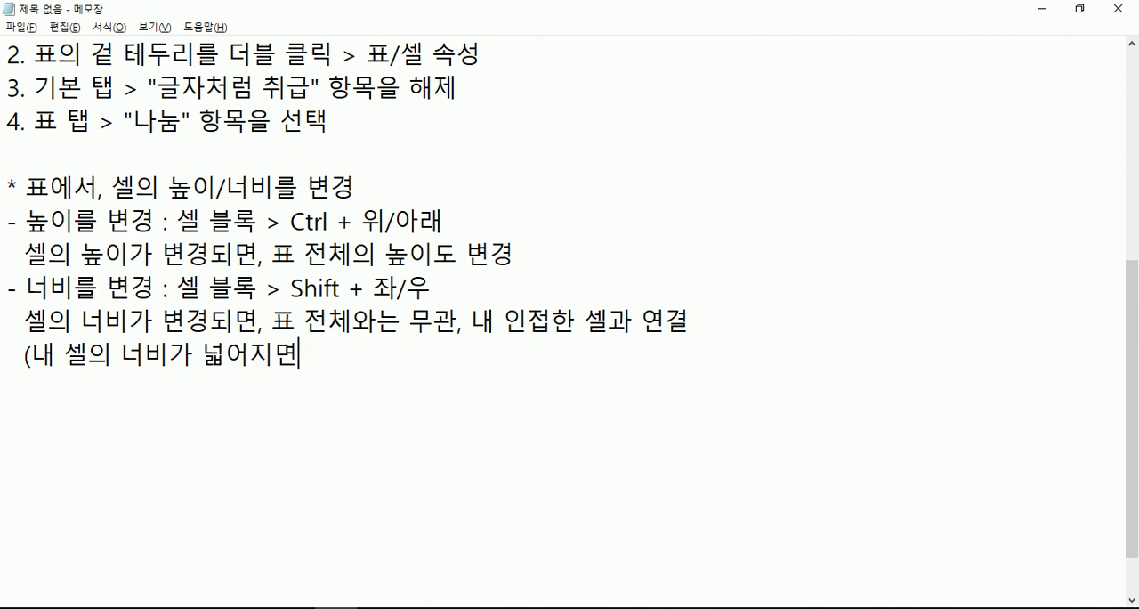
type(", 오른쪽 ")
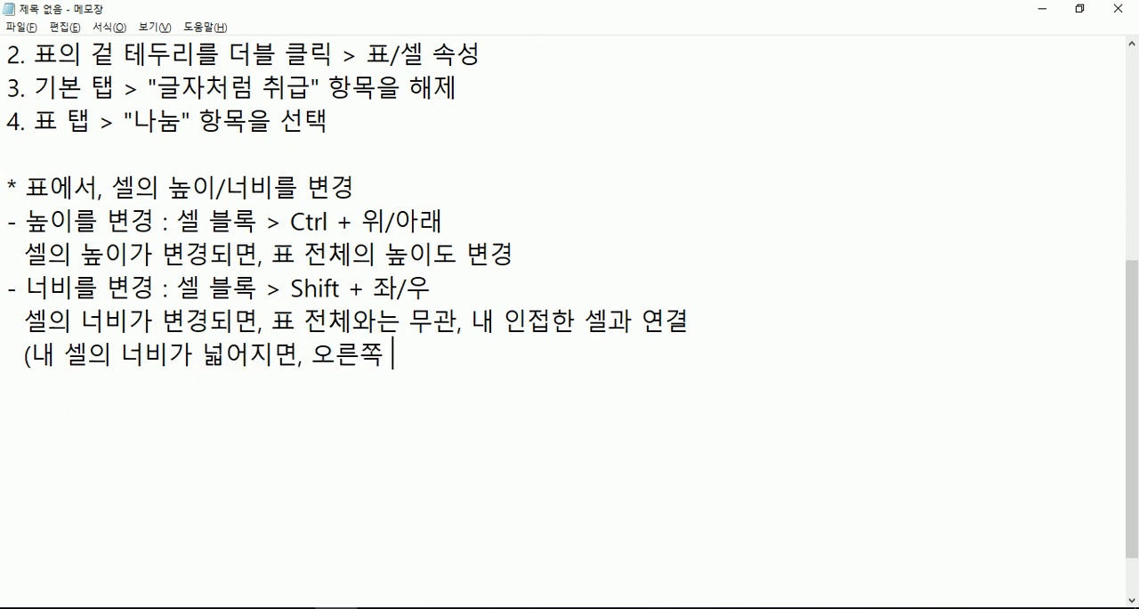
type("셀의 ㄴ너비가 좁")
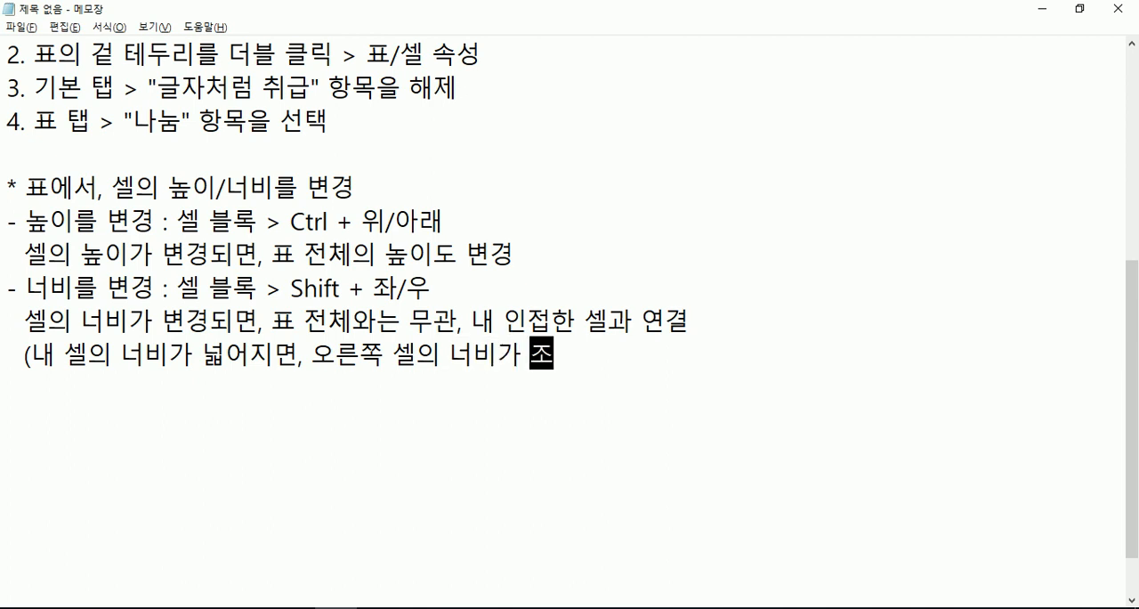
type("아지고,")
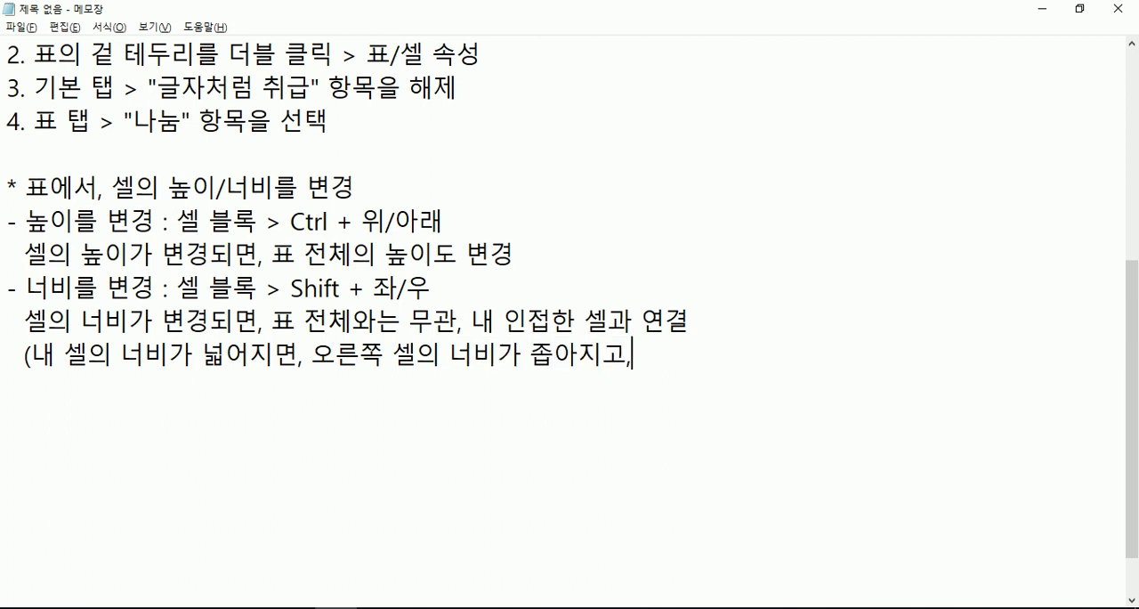
key("BackSpace")
- Continue the parenthetical on a new line with "내 셀의 너비가 좁아지면, 오른쪽 셀의 너비가 넓어진다."
key("Return")
type("내 ㅅ")
type("셀의 너비가 좋")
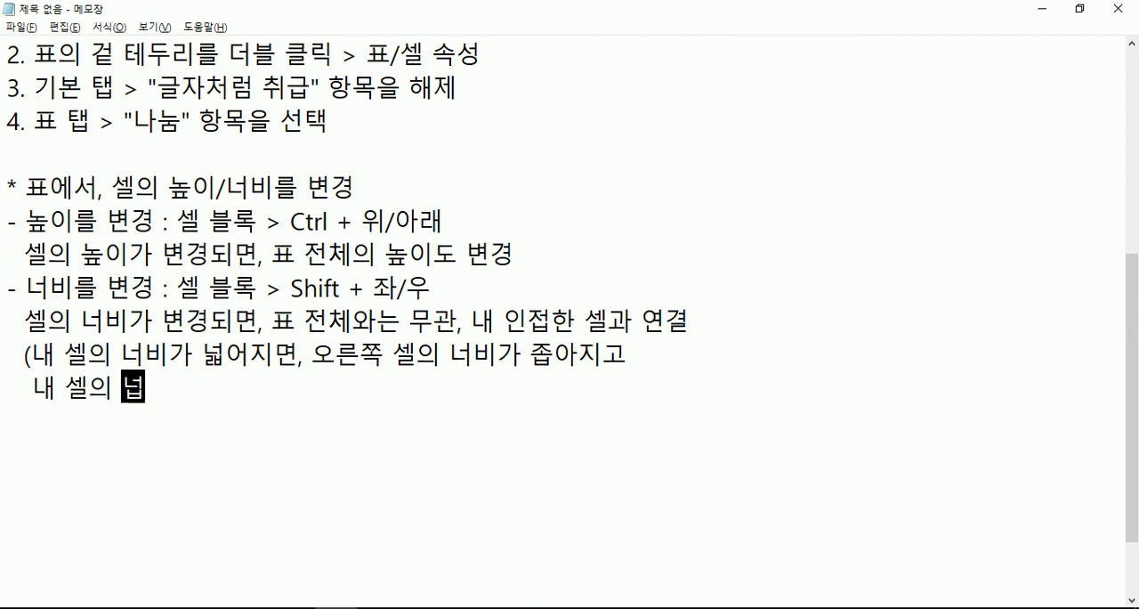
key("BackSpace")
type("좁아")
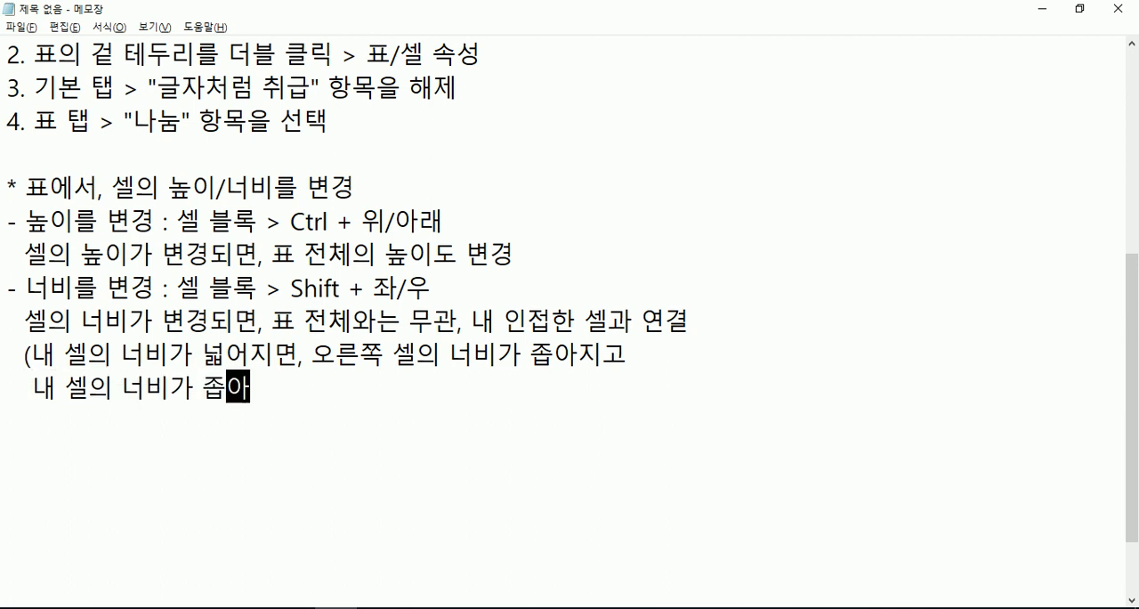
type("지면, 오른쪽")
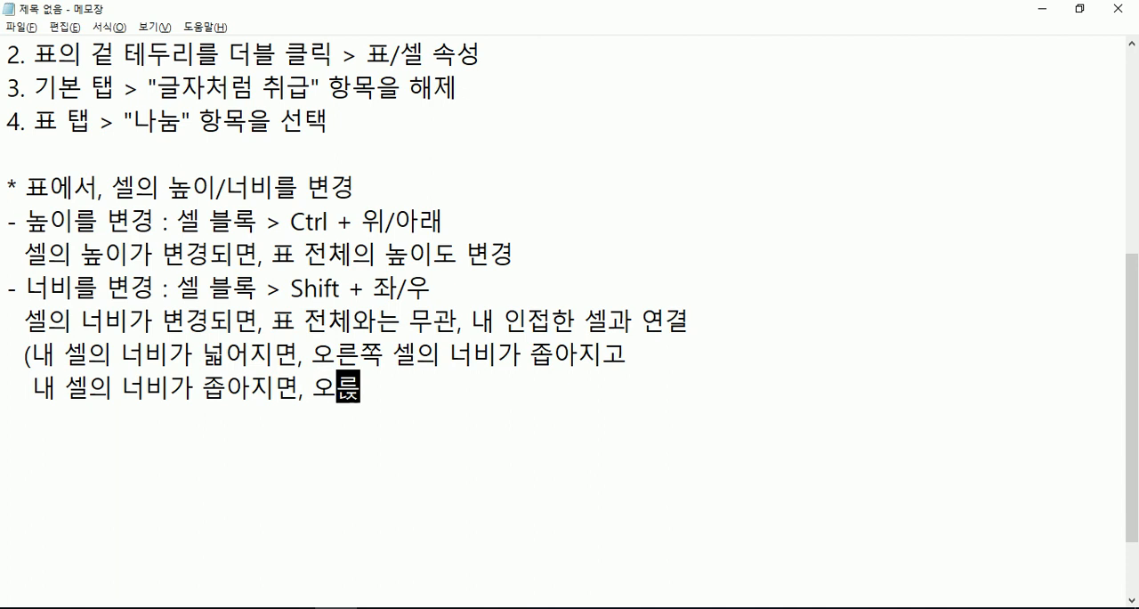
key("BackSpace")
type("쪽")
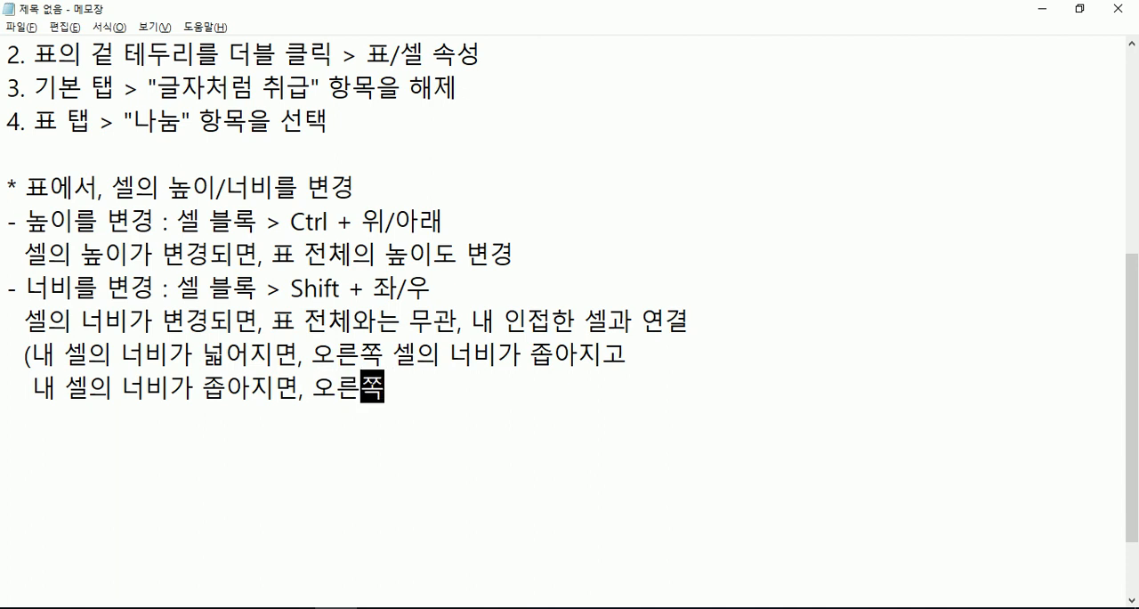
type(" 셀으의 너비가")
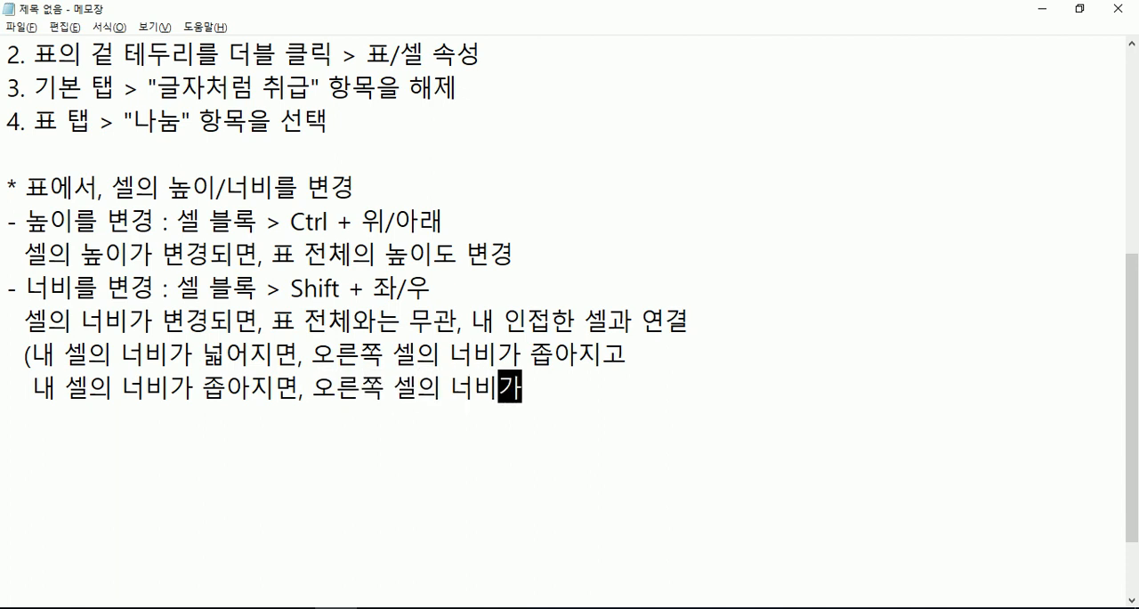
type(" 넓어진다.")
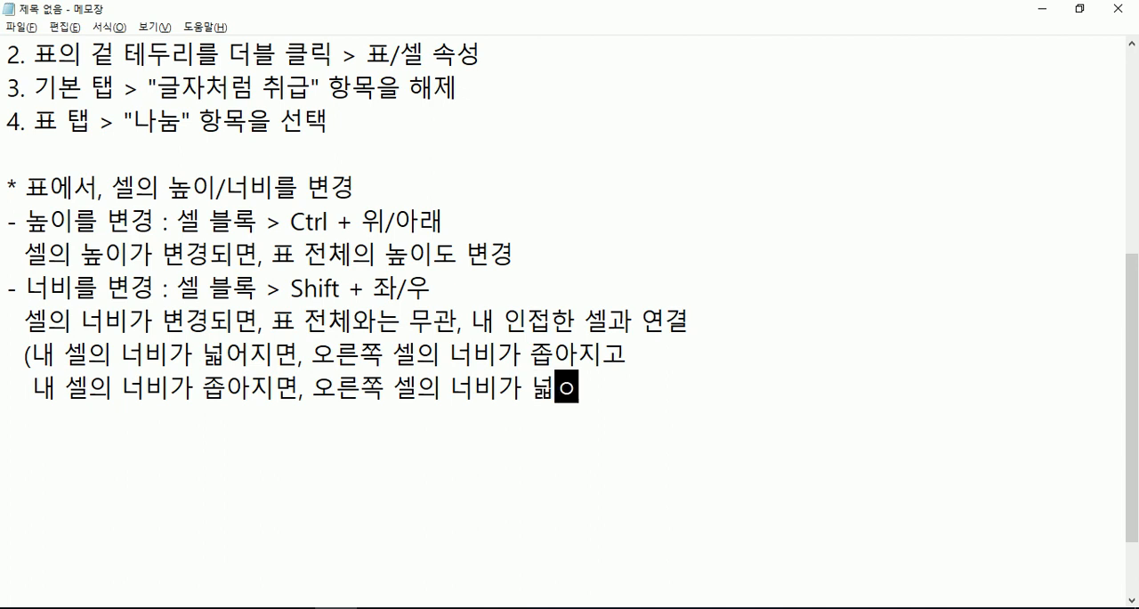
key("Return")
- Switch to 참가신청서.hwp in Hangul and widen the 전화번호 and e-mail 주소 label cells in the 연락처 row
key("alt+Tab")
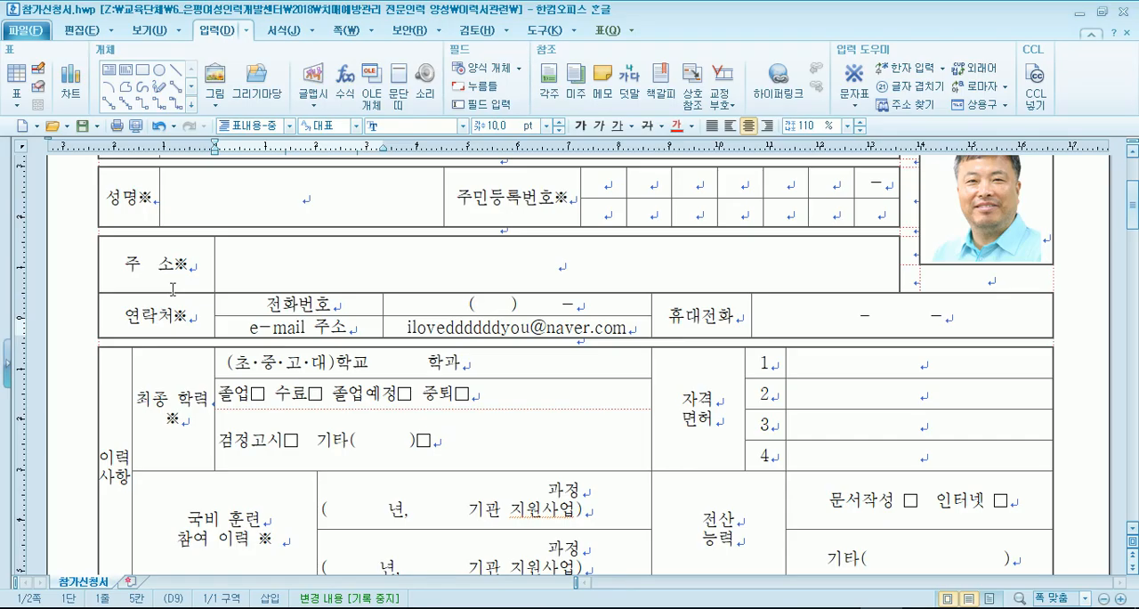
left_click_drag(352, 305, 354, 322)
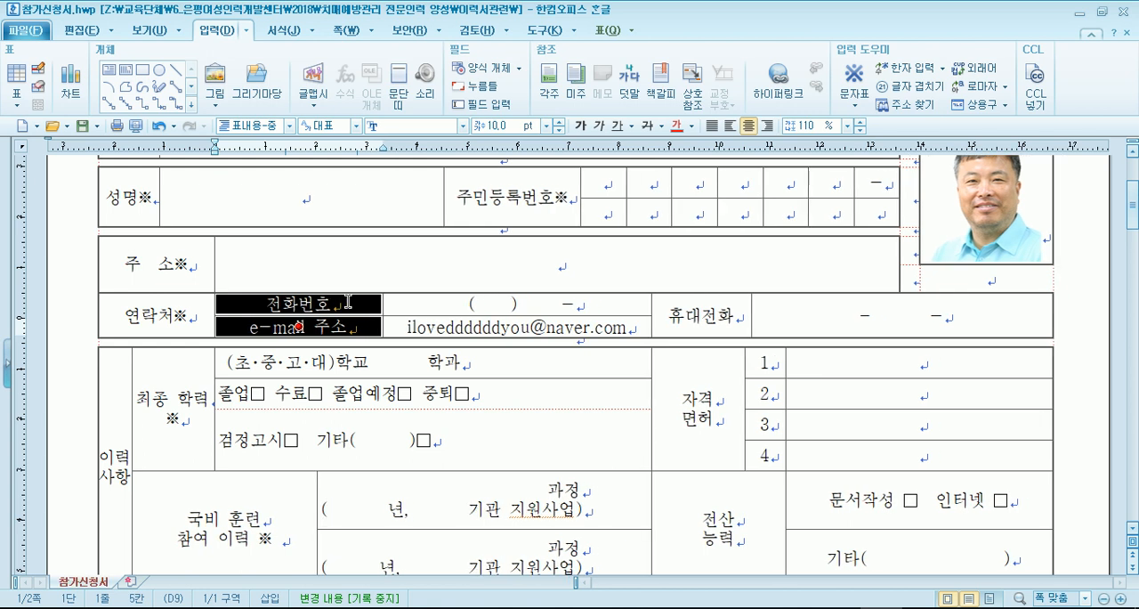
key("alt+Right")
key("alt+Right")
key("alt+Right")
key("alt+Right")
key("alt+Right")
key("alt+Right")
key("alt+Right")
key("alt+Right")
key("alt+Right")
key("alt+Right")
key("alt+Right")
key("alt+Right")
key("alt+Right")
key("alt+Right")
key("alt+Right")
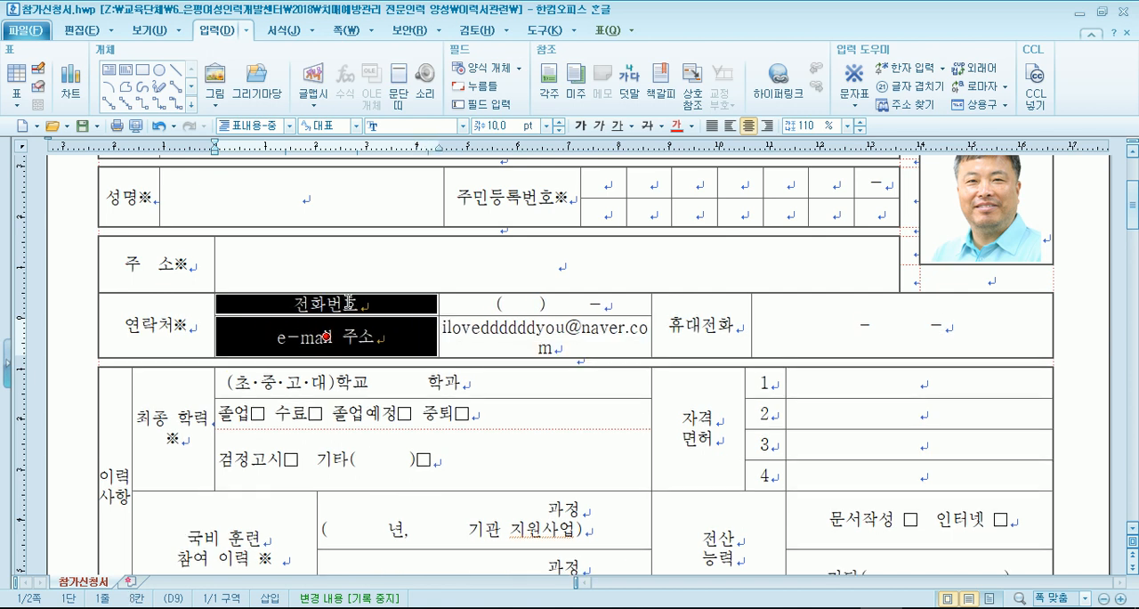
- Narrow the two label cells until the neighbouring e-mail address fits on one line, and release the cell block
key("alt+Left")
key("alt+Left")
key("alt+Left")
key("alt+Left")
key("alt+Left")
key("alt+Left")
key("alt+Left")
key("alt+Left")
key("alt+Left")
key("alt+Left")
key("alt+Left")
key("alt+Left")
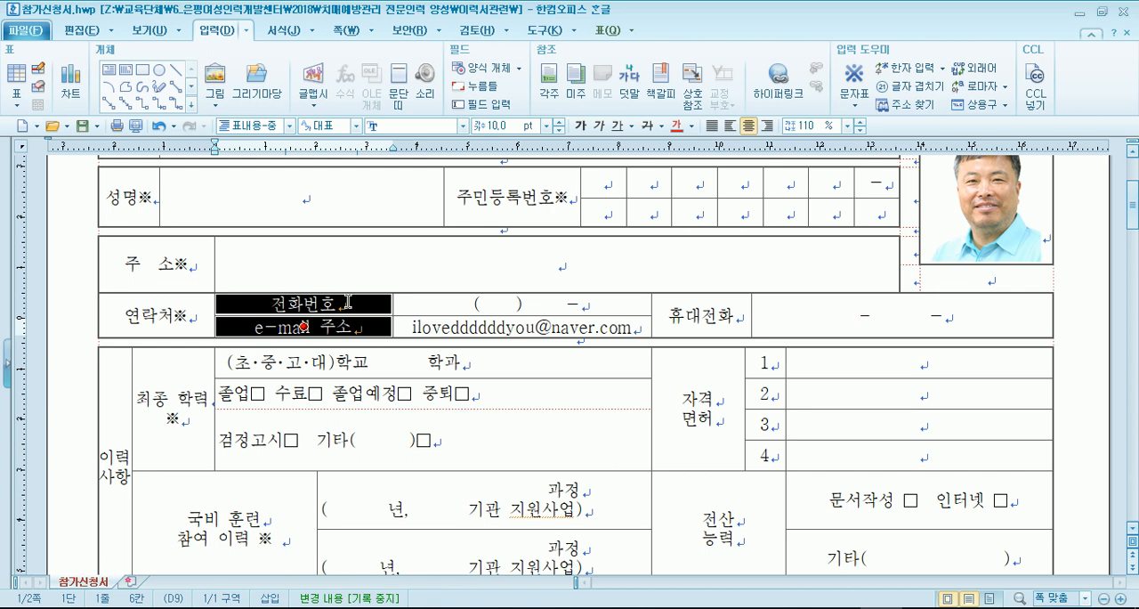
key("Escape")
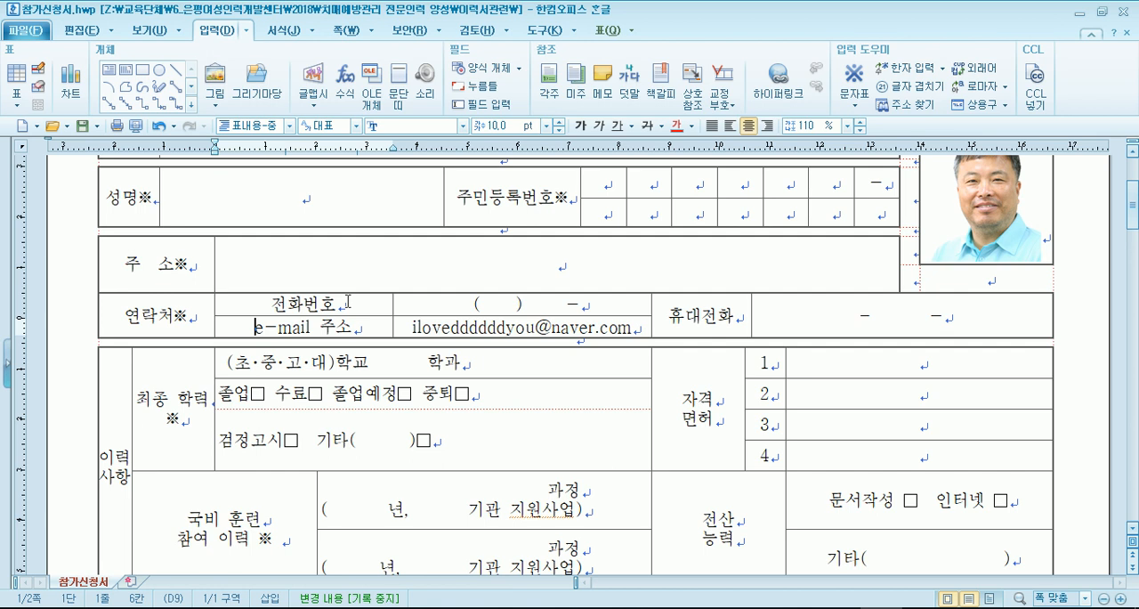
- Look through the first page of the application form down to 자기 소개 and highlight its <별첨가능> text
left_click(484, 254)
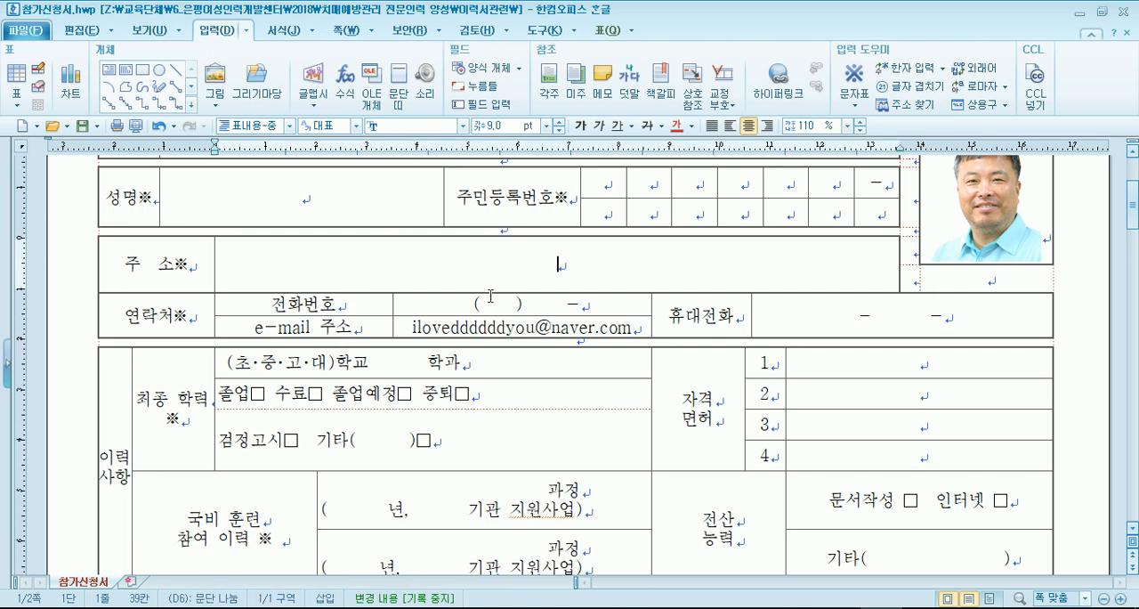
left_click(813, 325)
scroll(599, 324, "down", 2)
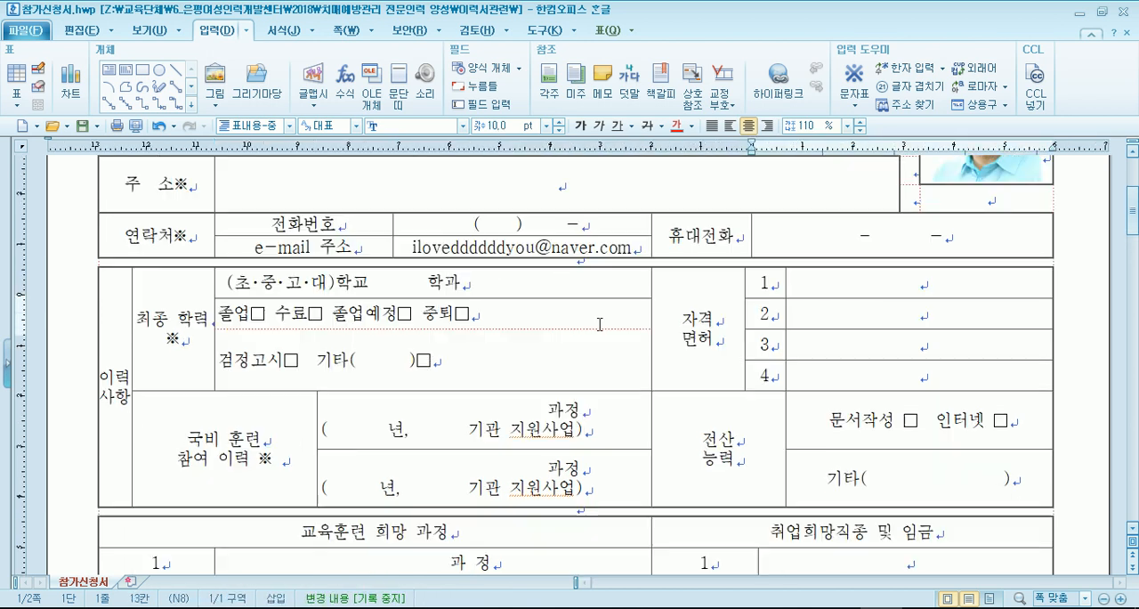
scroll(600, 324, "down", 2)
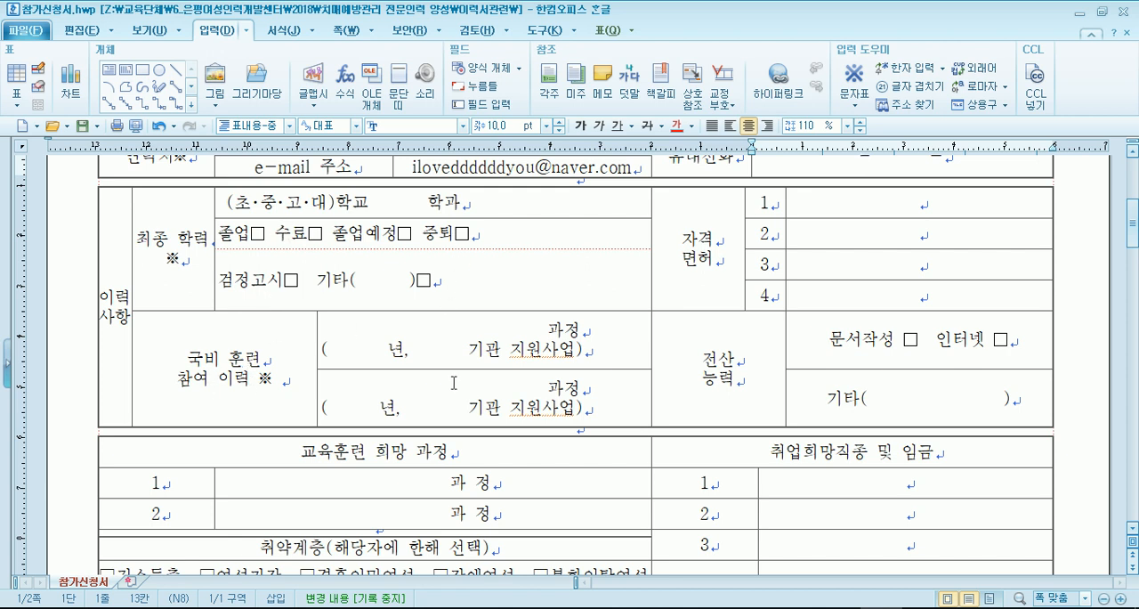
scroll(454, 382, "down", 10)
scroll(263, 355, "down", 1)
scroll(264, 352, "up", 5)
scroll(280, 273, "up", 2)
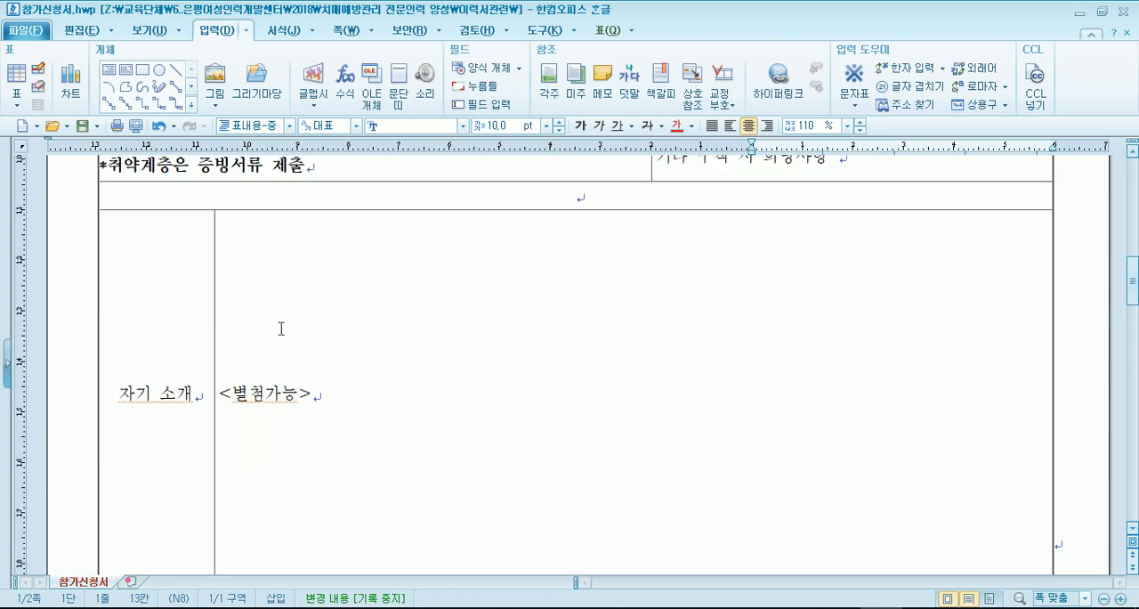
left_click_drag(221, 392, 354, 399)
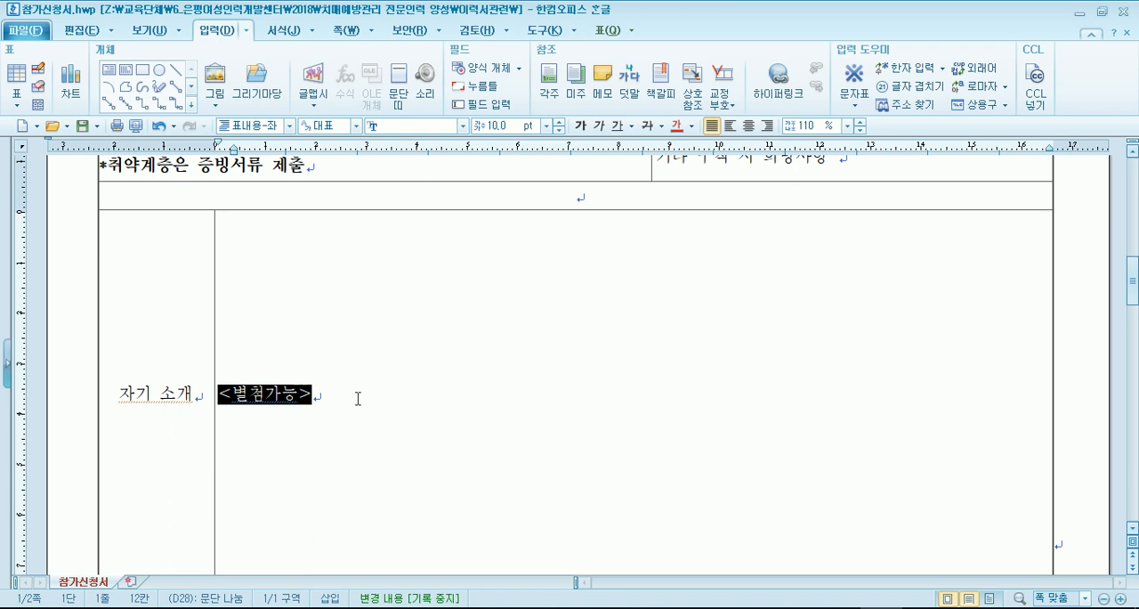
- Examine the pledge section and the personal-information consent form on page 2, and return to the form's title cell
scroll(336, 402, "down", 5)
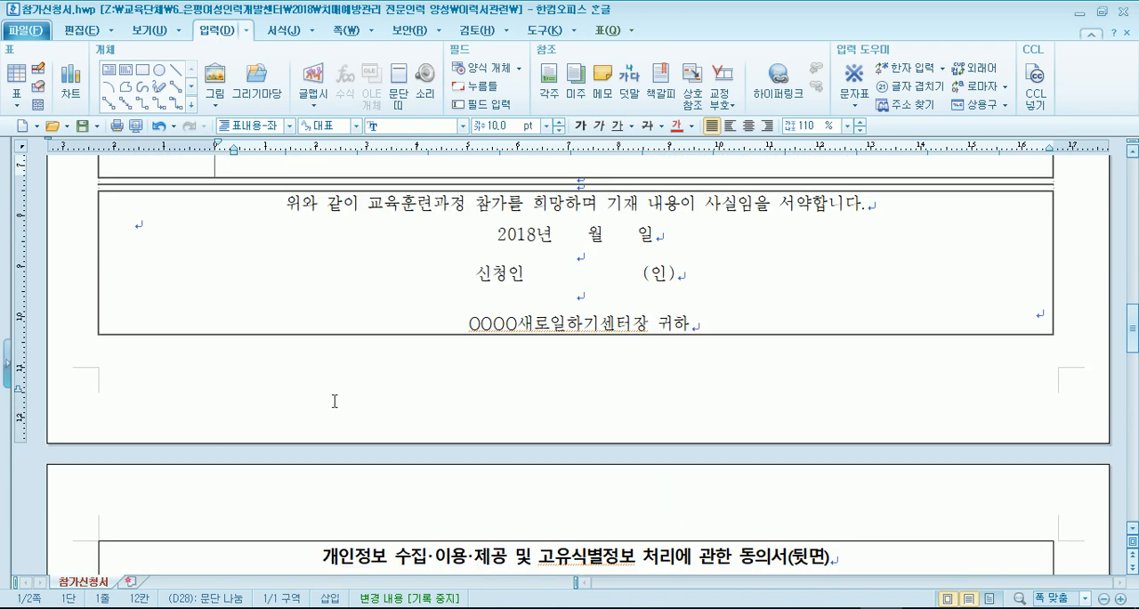
scroll(334, 400, "down", 2)
scroll(335, 400, "down", 5)
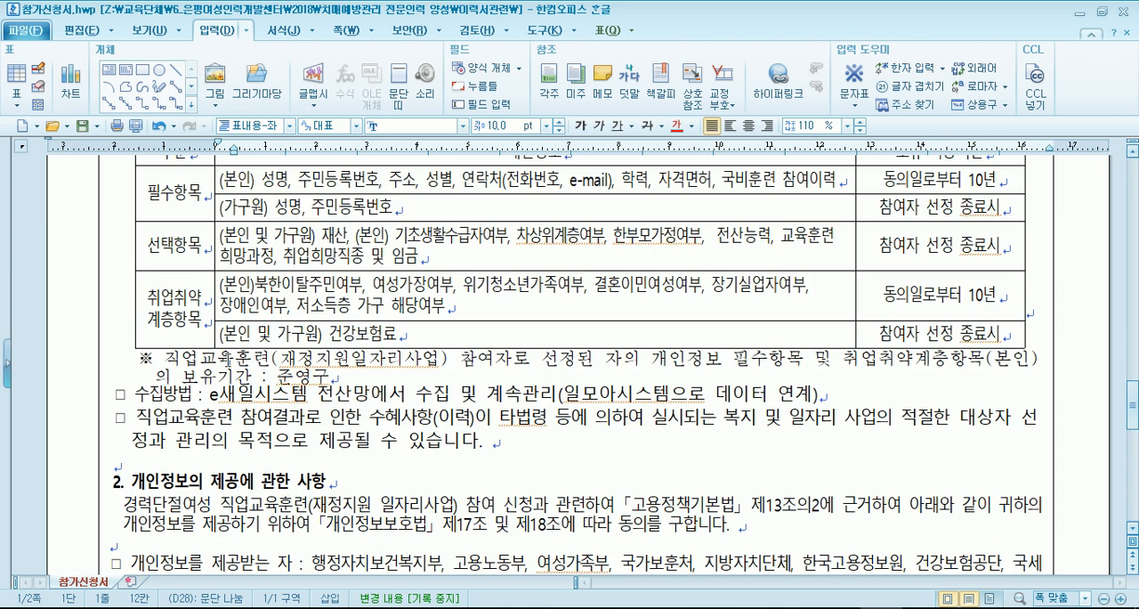
scroll(334, 383, "down", 3)
scroll(223, 373, "down", 4)
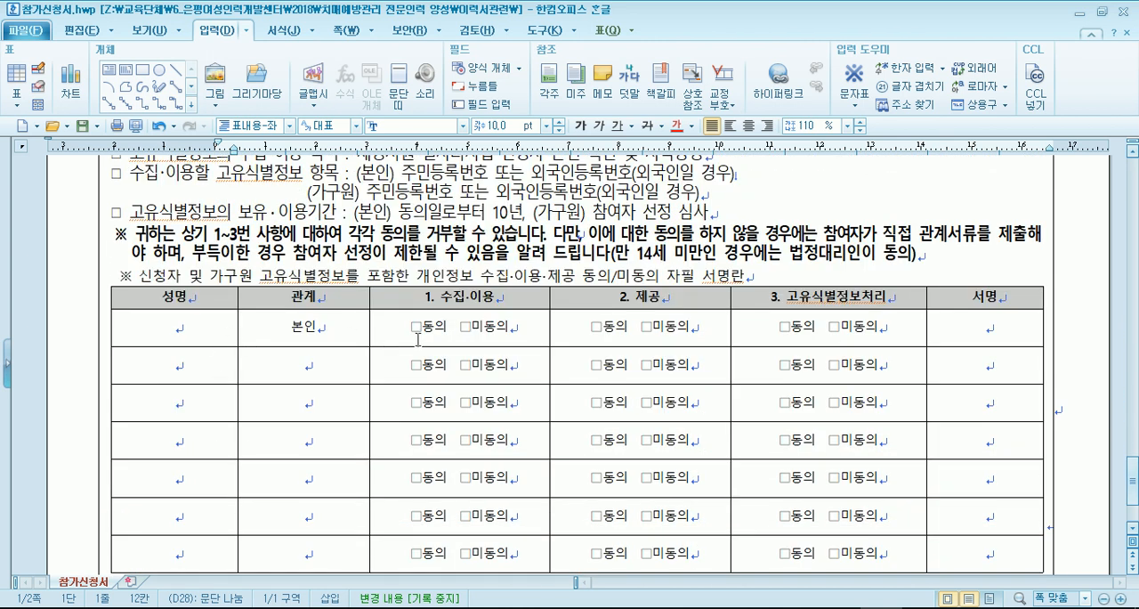
scroll(224, 360, "down", 3)
scroll(234, 401, "up", 7)
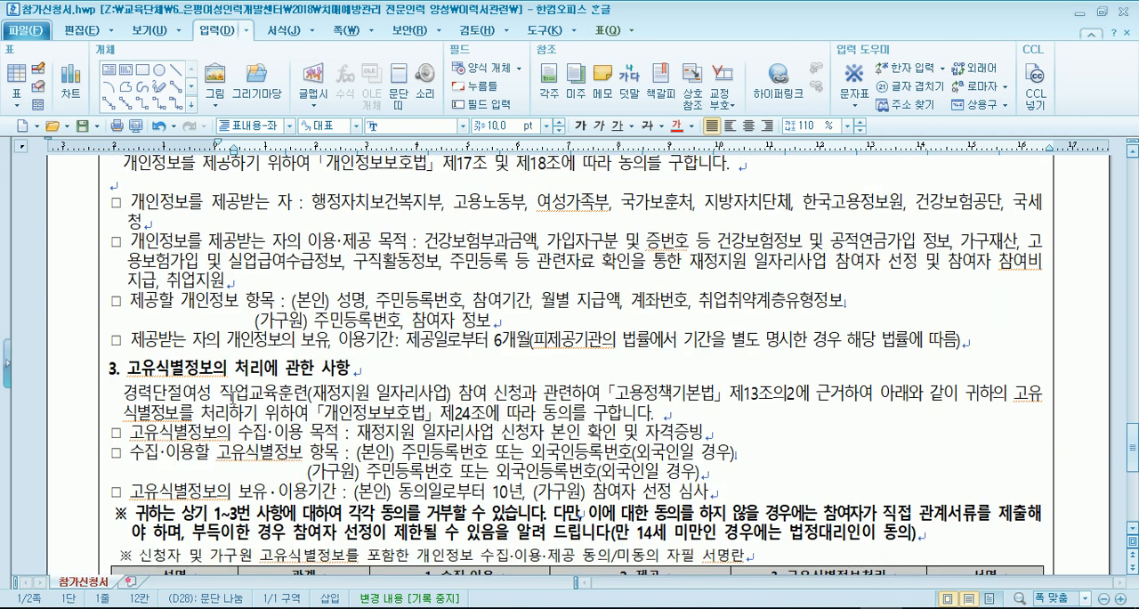
scroll(194, 348, "up", 6)
scroll(275, 342, "up", 8)
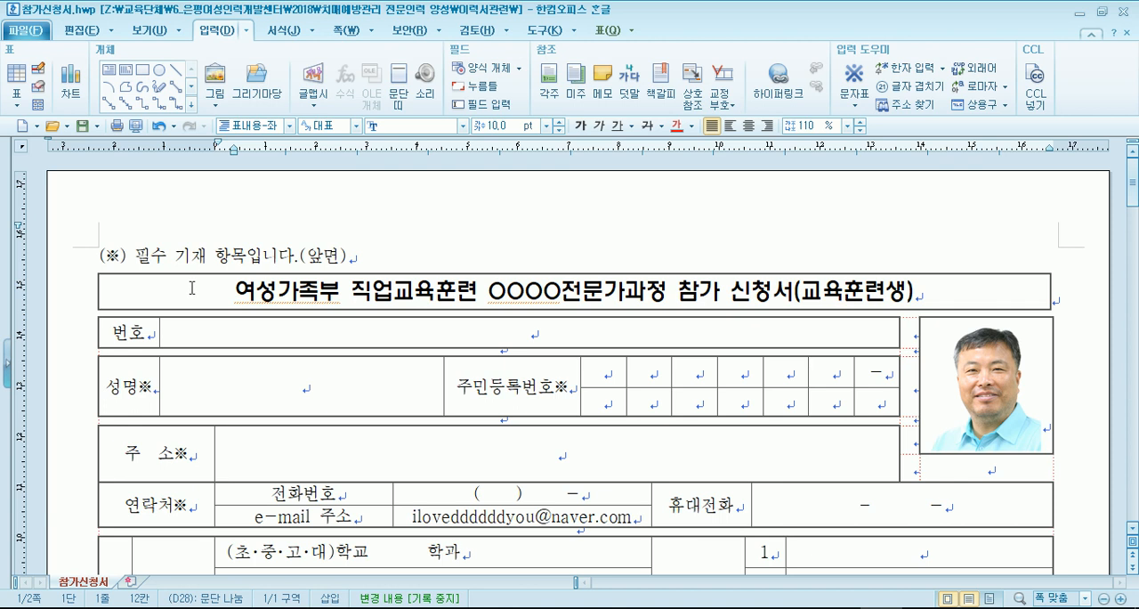
left_click(192, 287)
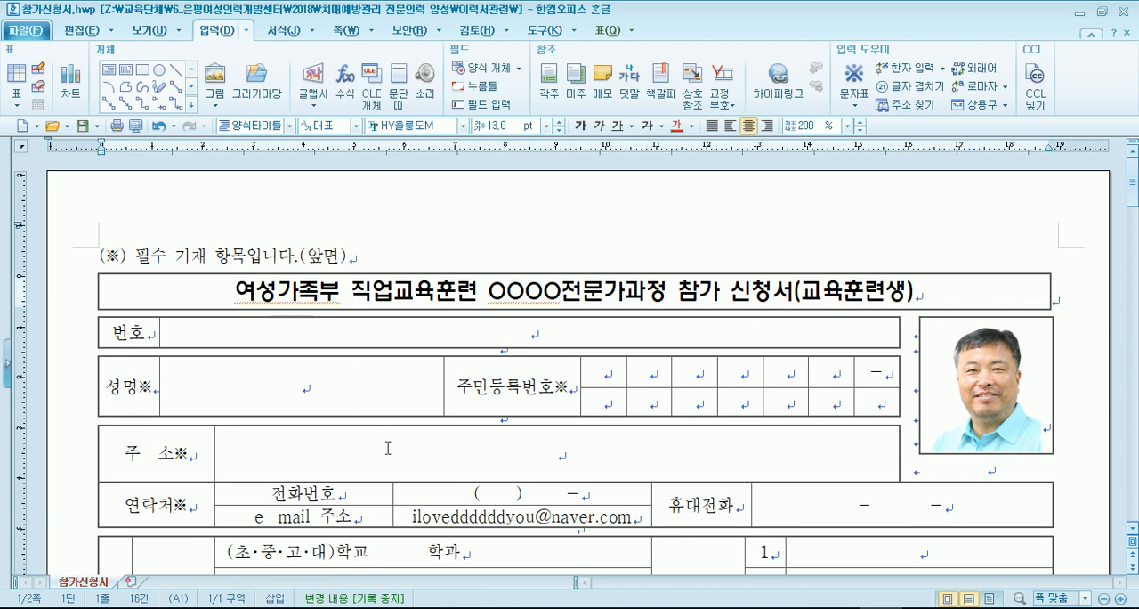
- Open 표준이력서.hwp from the 이력서관련 folder and look over the personal, education and career tables on its first page
left_click(294, 608)
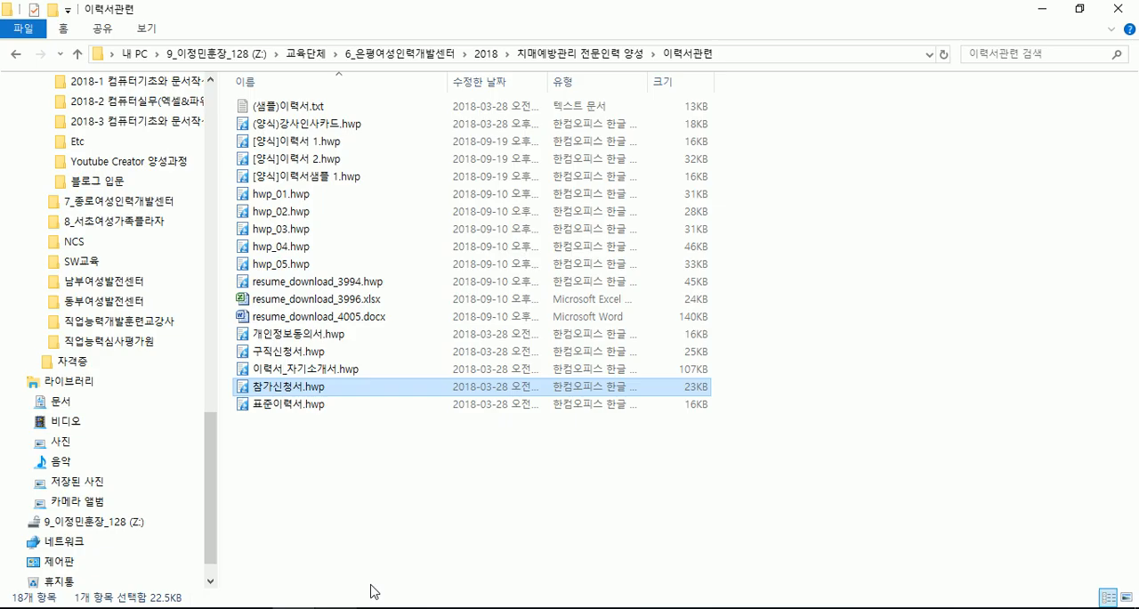
double_click(316, 405)
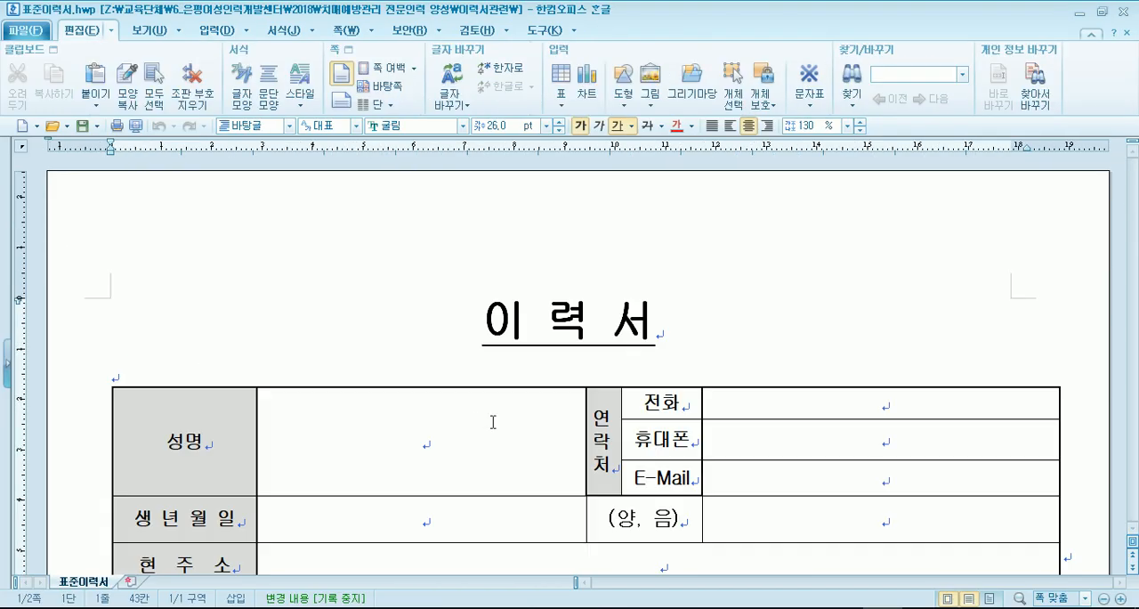
left_click(568, 337)
scroll(460, 382, "down", 3)
scroll(427, 367, "up", 2)
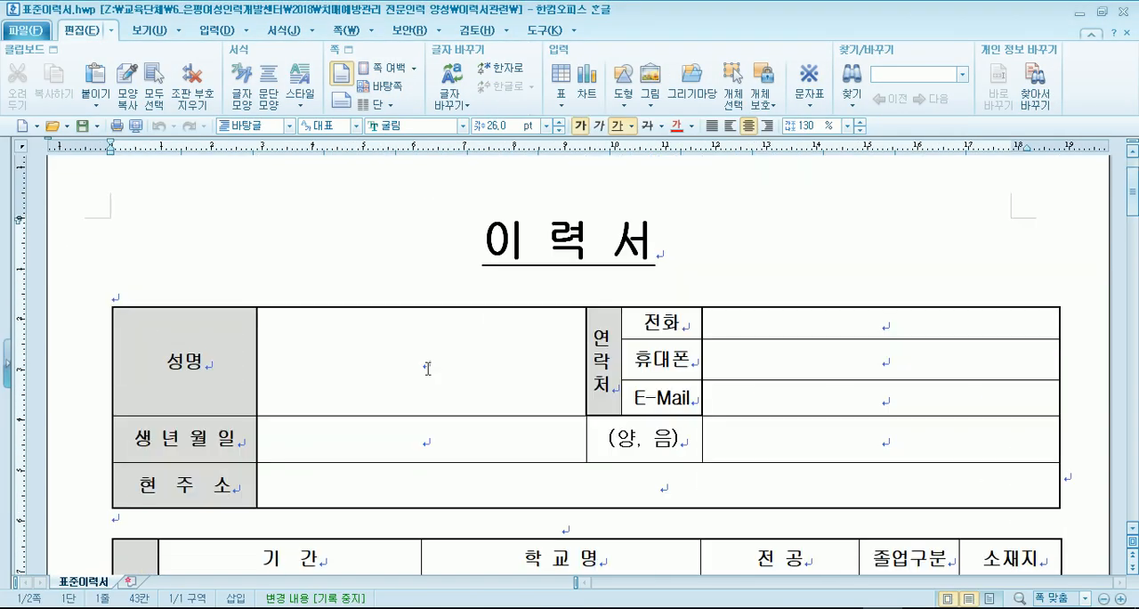
left_click(427, 368)
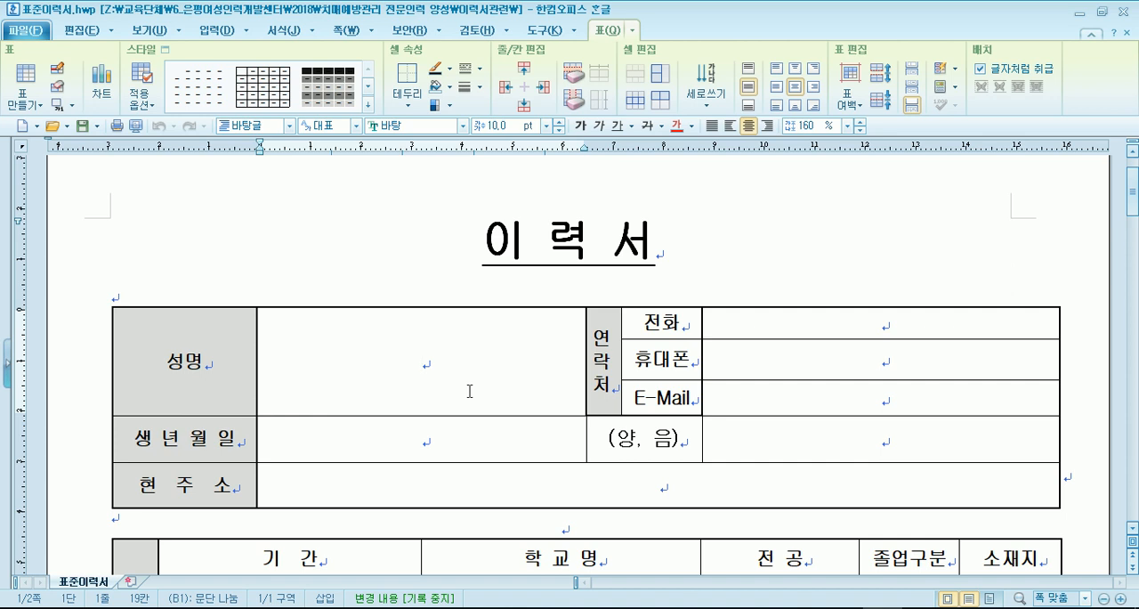
scroll(436, 389, "down", 5)
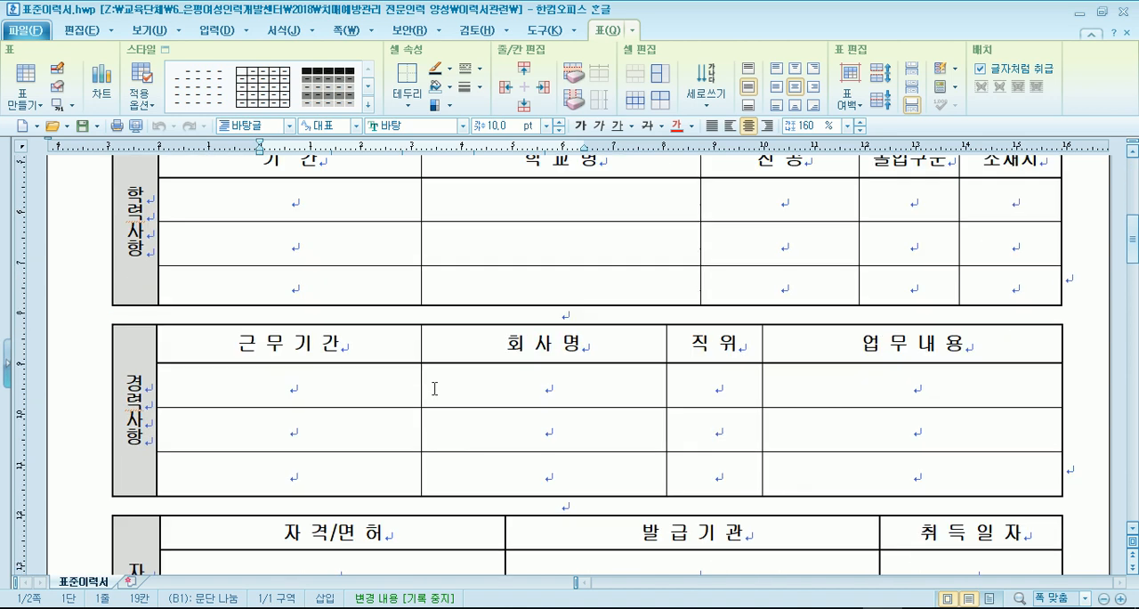
scroll(434, 388, "up", 5)
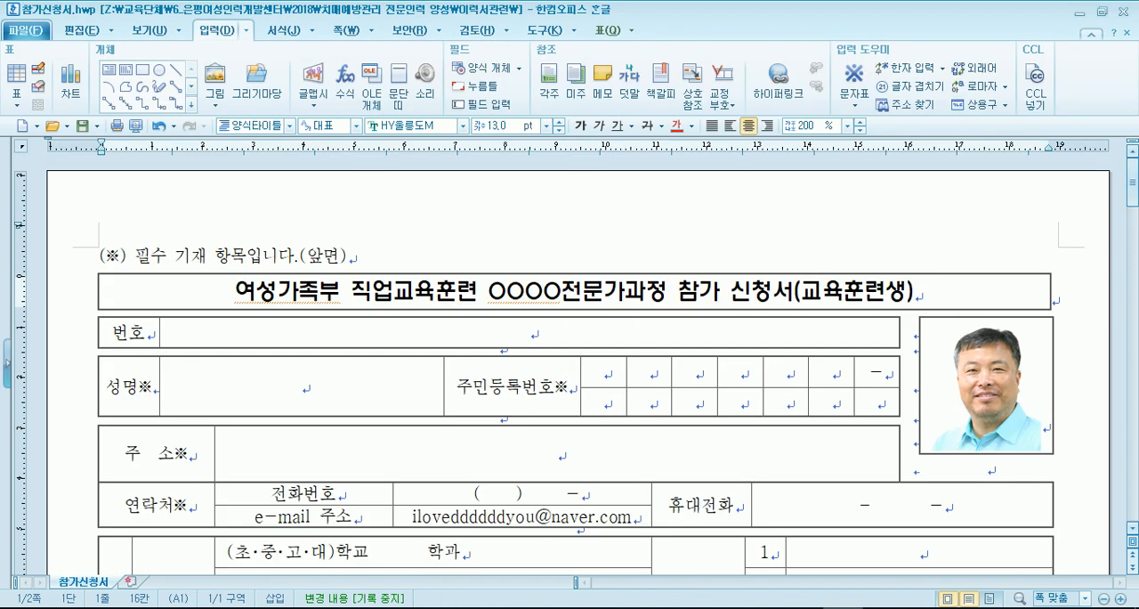
- Check the photo cell in 참가신청서.hwp, return to 표준이력서.hwp and look over page 1 down to the signature line
left_click(1015, 402)
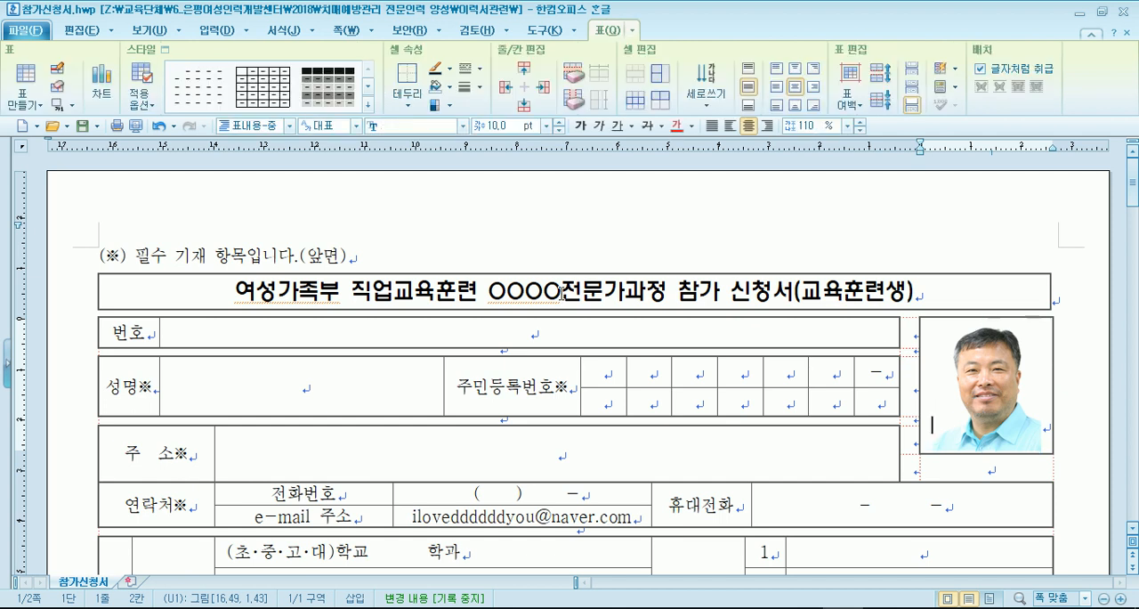
left_click(533, 255)
left_click(880, 607)
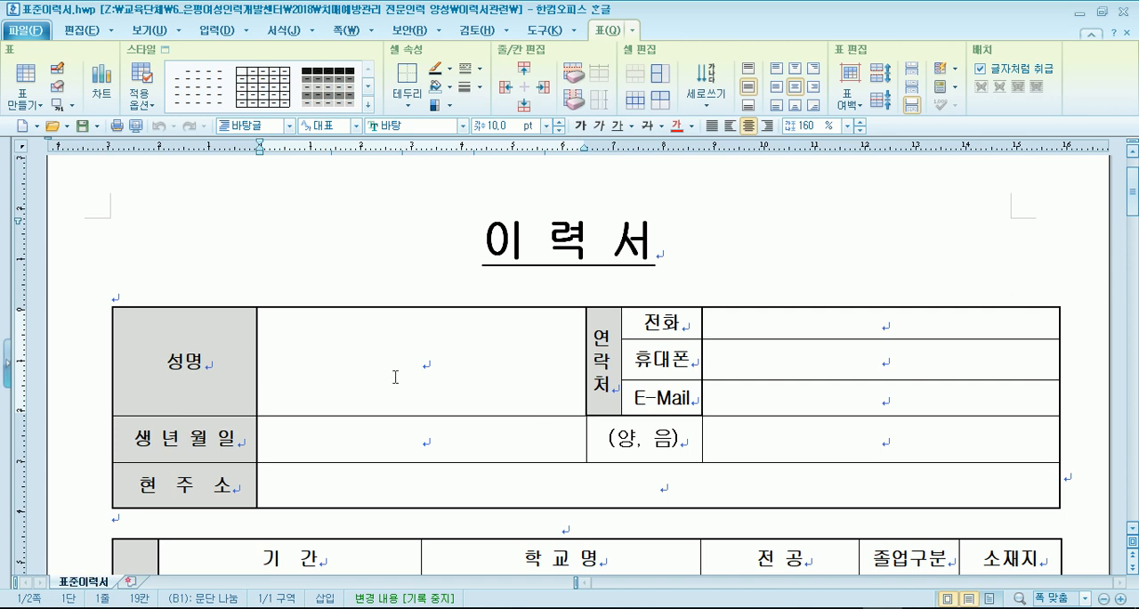
scroll(392, 379, "down", 10)
scroll(395, 385, "down", 4)
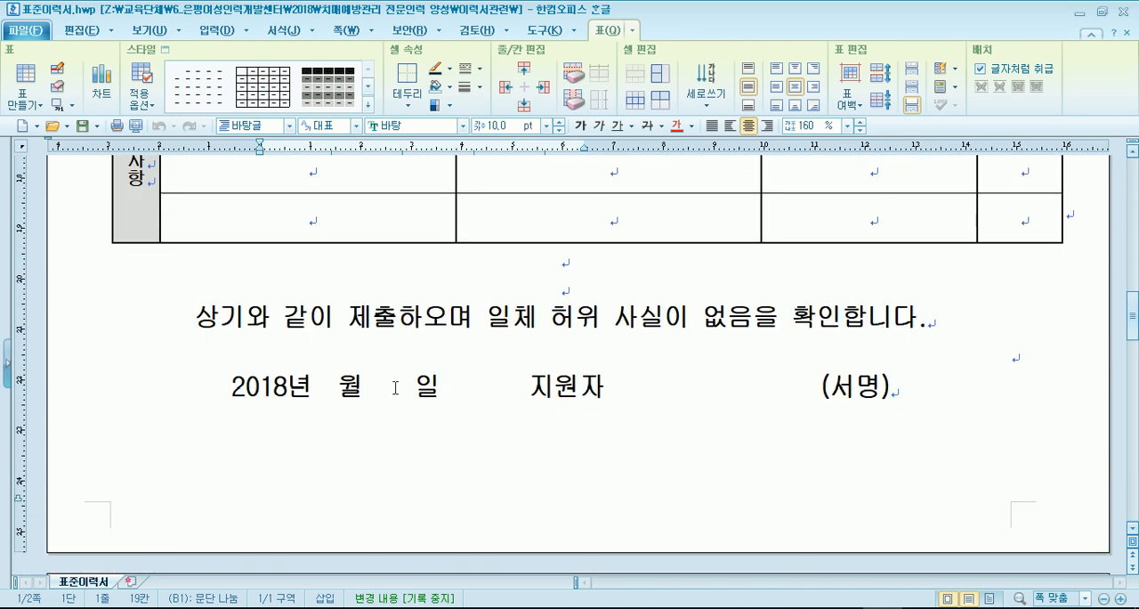
scroll(395, 385, "up", 10)
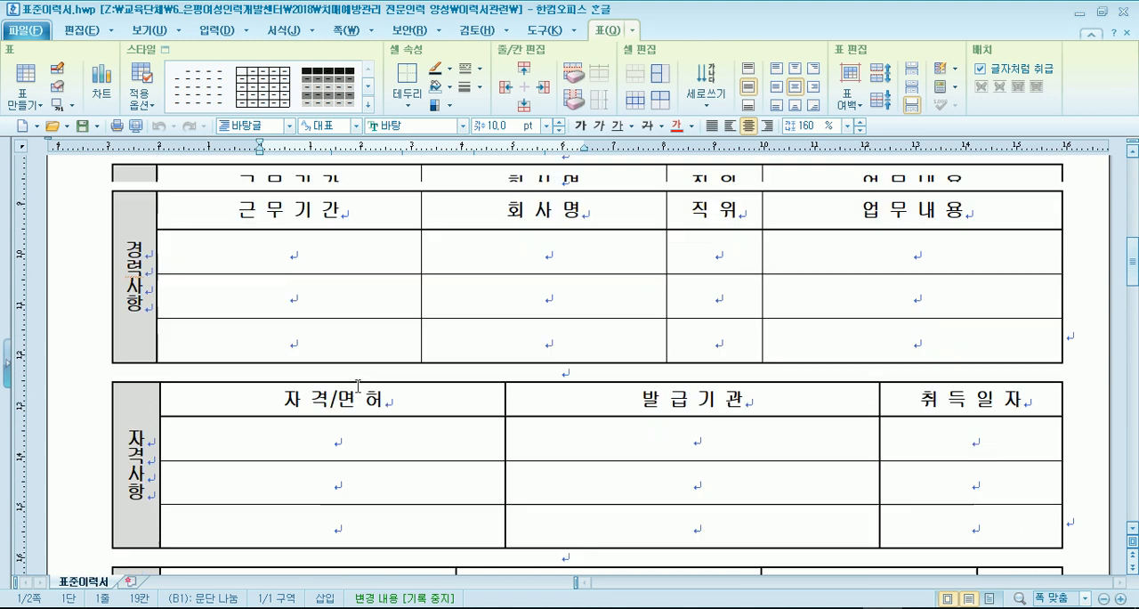
scroll(346, 412, "down", 10)
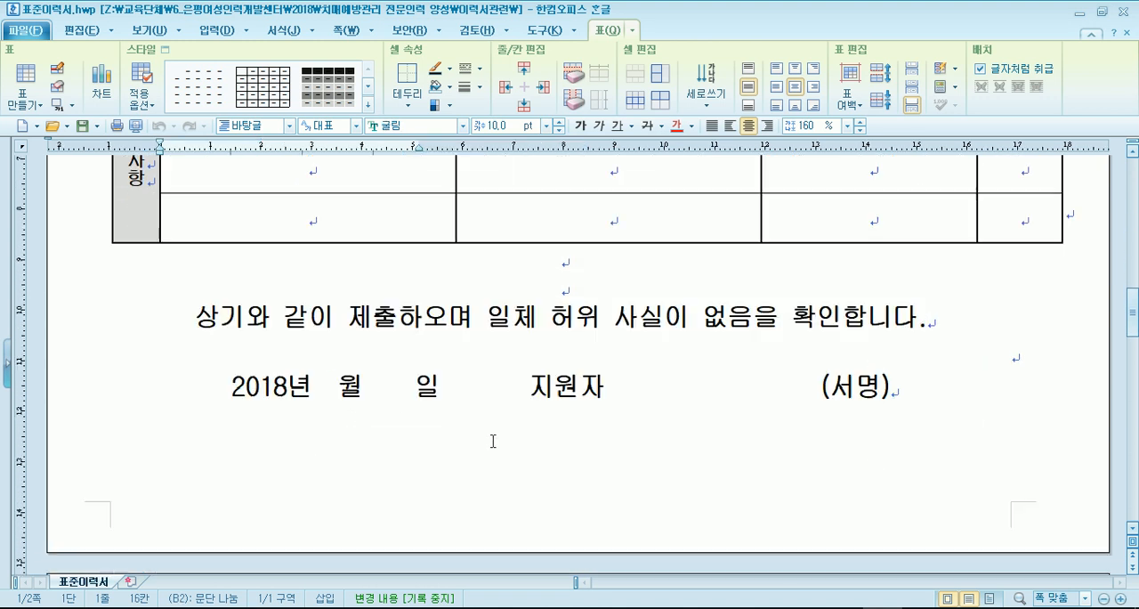
- Examine the closing statement on page 1 and the 자기소개서 sections on page 2 down to the applicant's signature
left_click(683, 313)
scroll(526, 402, "down", 12)
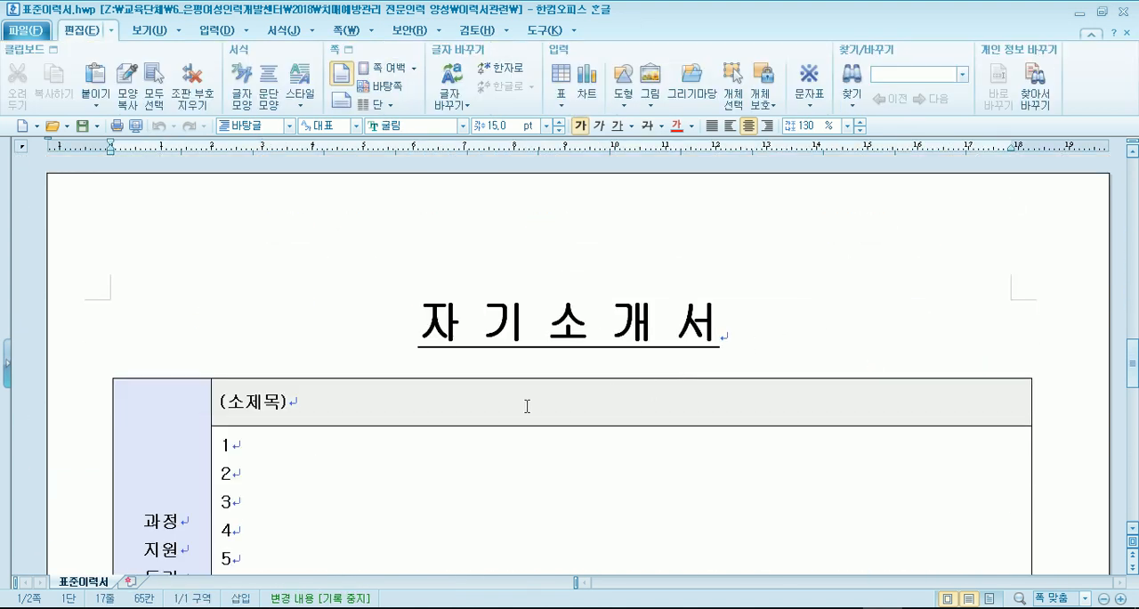
scroll(409, 418, "down", 10)
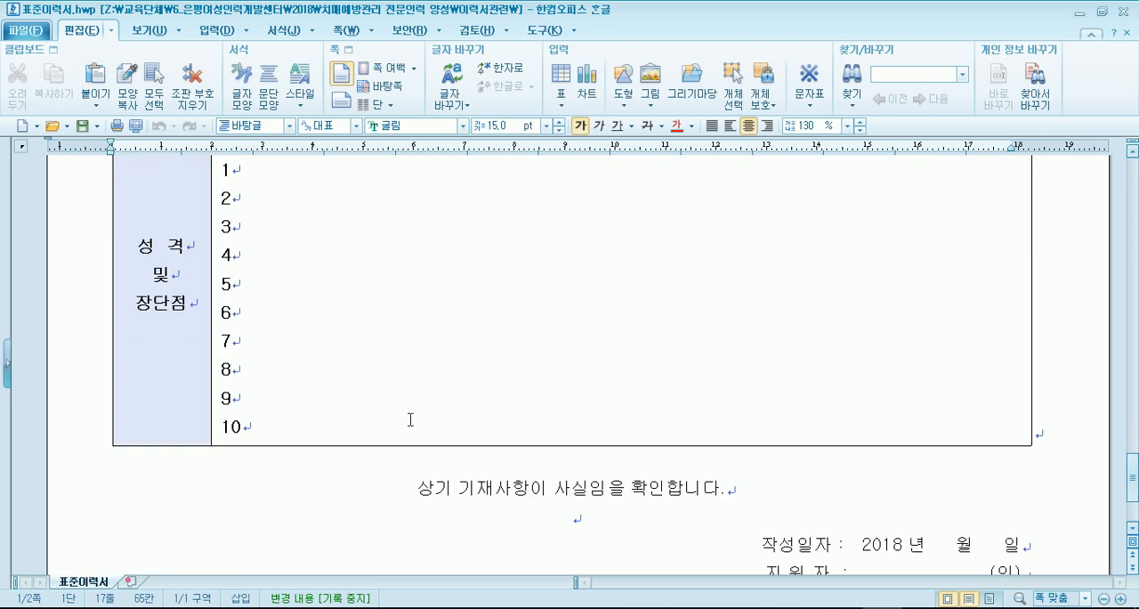
scroll(354, 409, "up", 6)
scroll(352, 402, "up", 10)
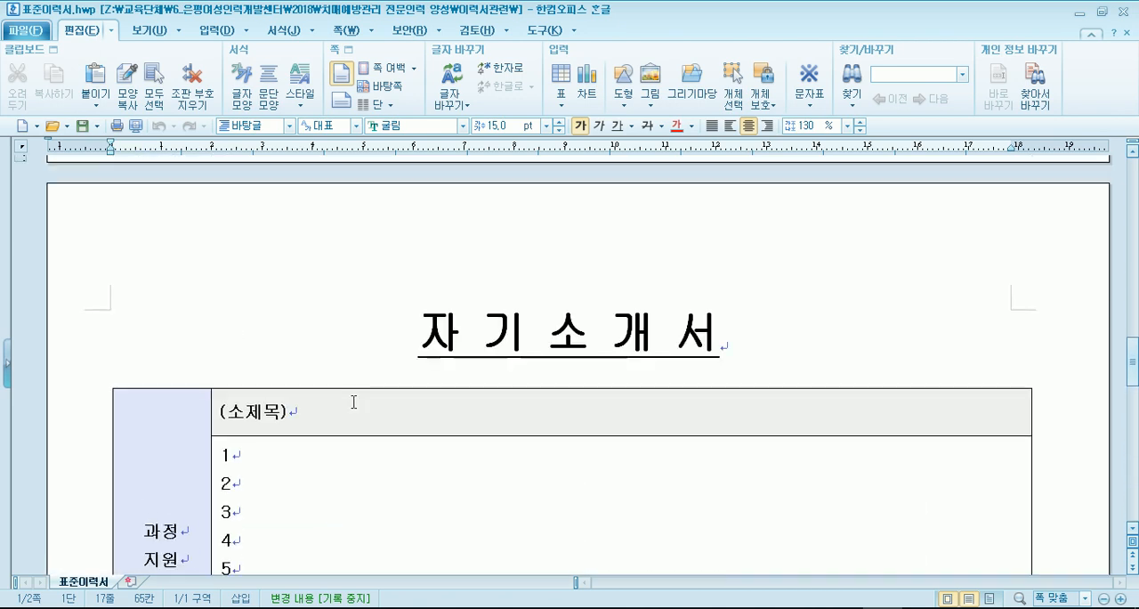
scroll(358, 407, "down", 3)
left_click(310, 457)
scroll(325, 458, "down", 1)
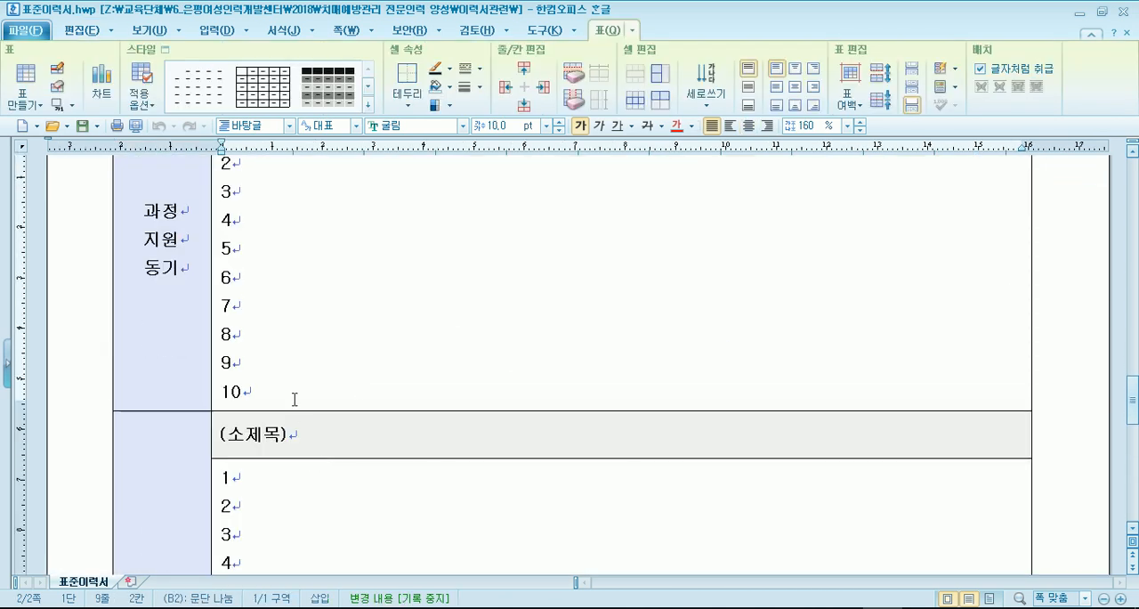
scroll(342, 393, "down", 3)
scroll(320, 391, "down", 3)
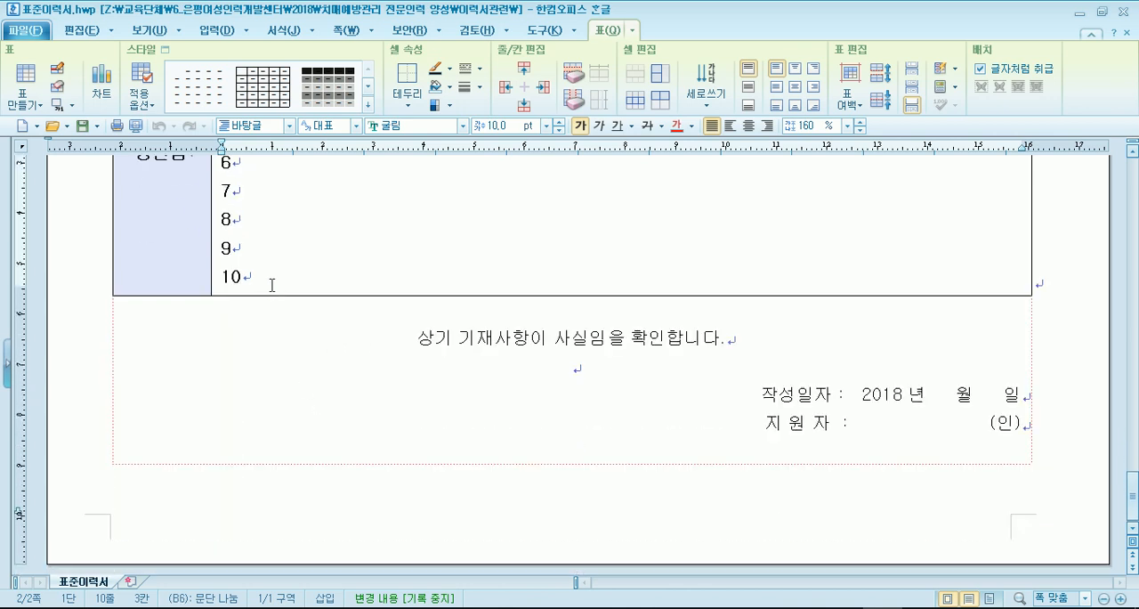
- Add three blank lines after item 10 in the 성격 및 장단점 cell and check how the table moves across pages
left_click(272, 283)
key("Return")
key("Return")
key("Return")
scroll(1042, 516, "down", 3)
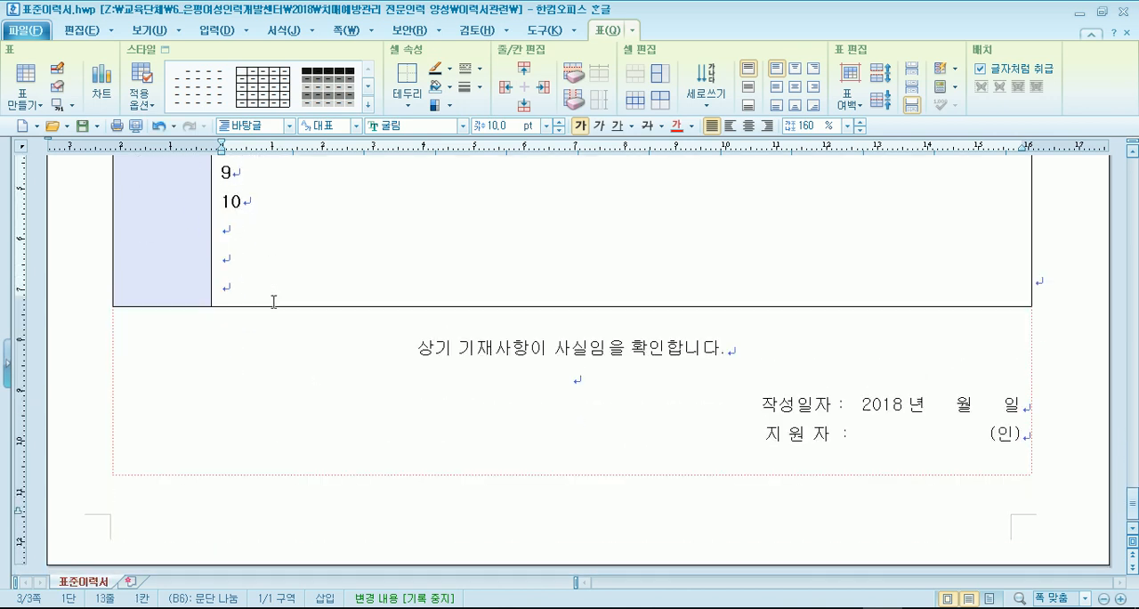
scroll(196, 481, "up", 15)
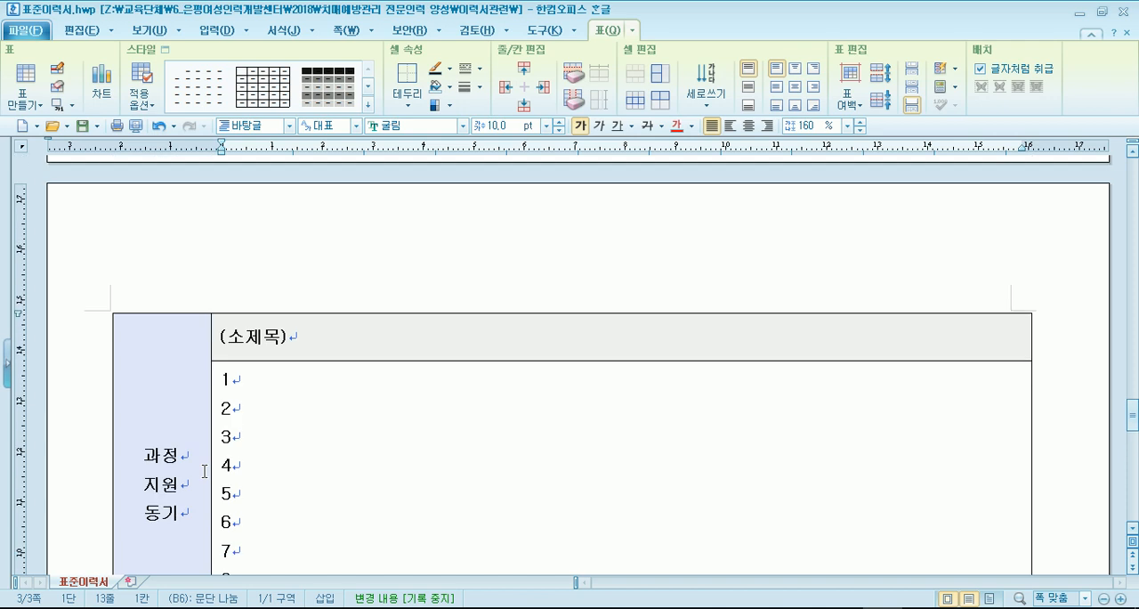
scroll(205, 471, "up", 3)
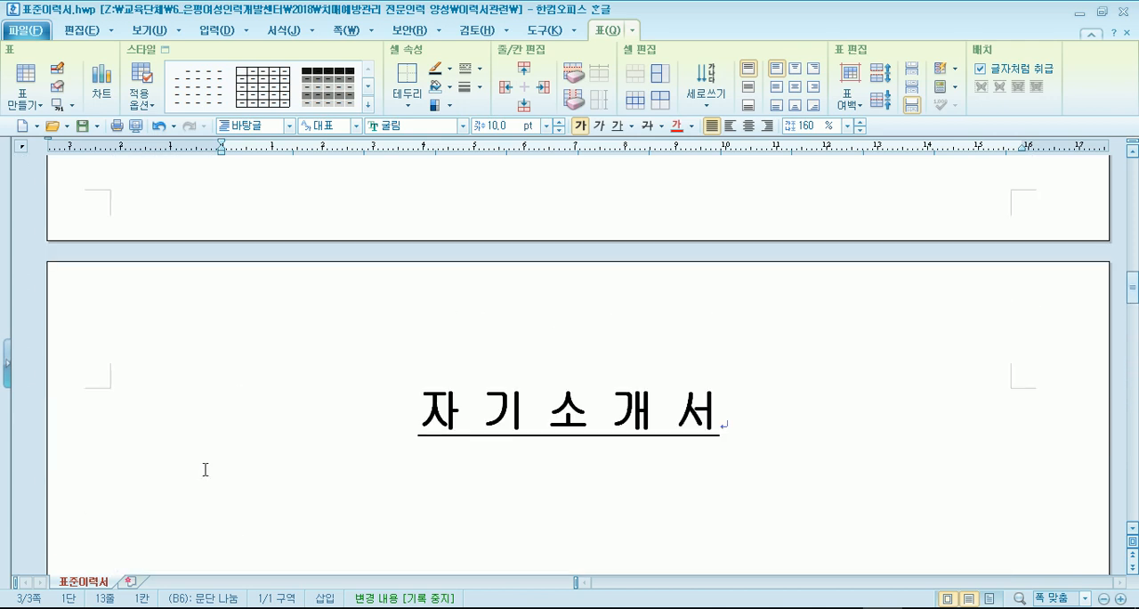
- Undo the last two blank lines in the 성격 및 장단점 cell and check the 자기소개서 page layout
key("ctrl+z")
key("ctrl+z")
scroll(209, 466, "up", 4)
scroll(210, 466, "up", 5)
scroll(440, 465, "down", 4)
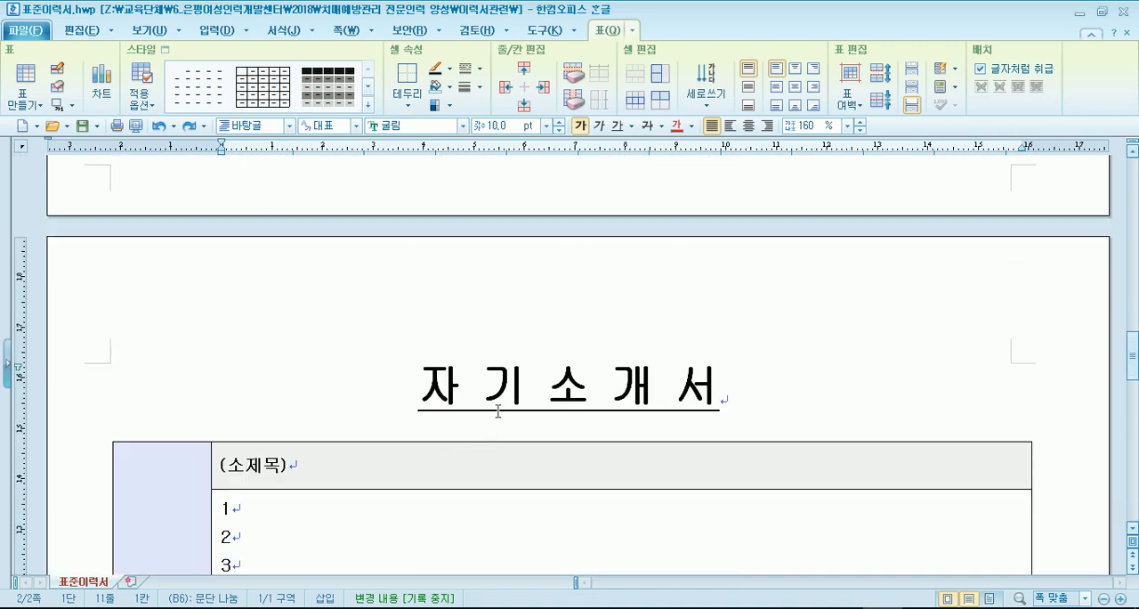
scroll(407, 427, "down", 3)
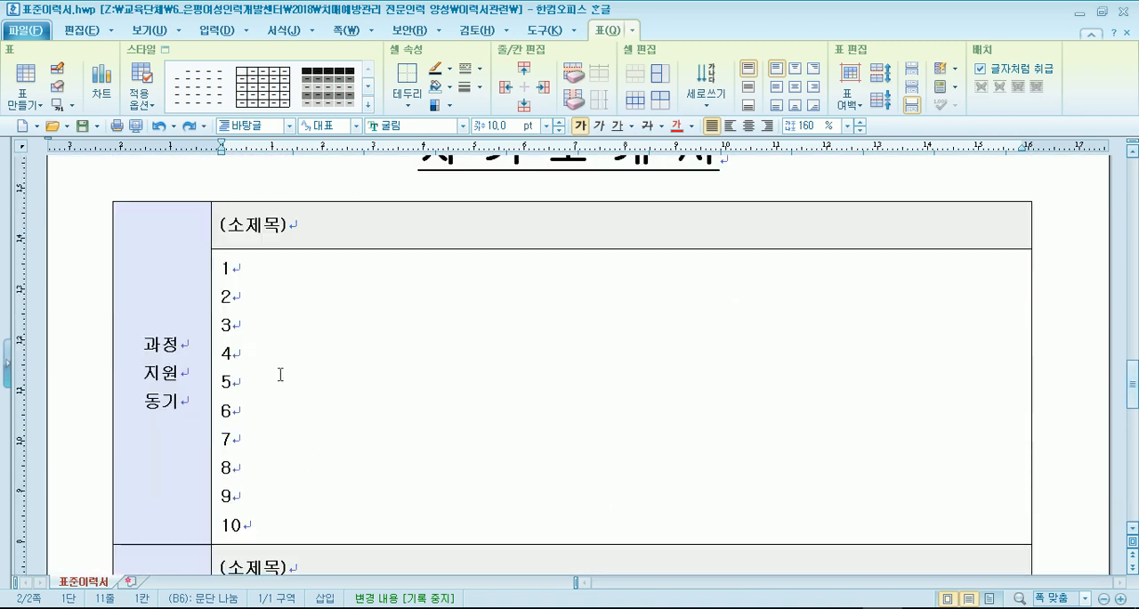
- Add one blank line after item 10 in the 과정 지원 동기 cell and check where the table falls
left_click(258, 525)
key("Return")
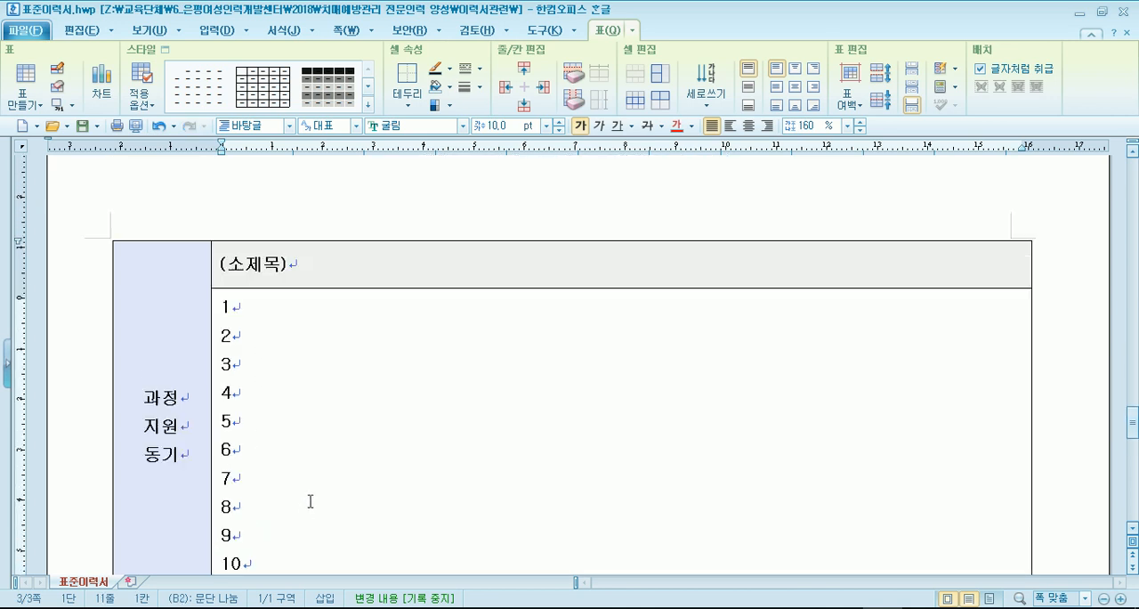
scroll(313, 480, "up", 5)
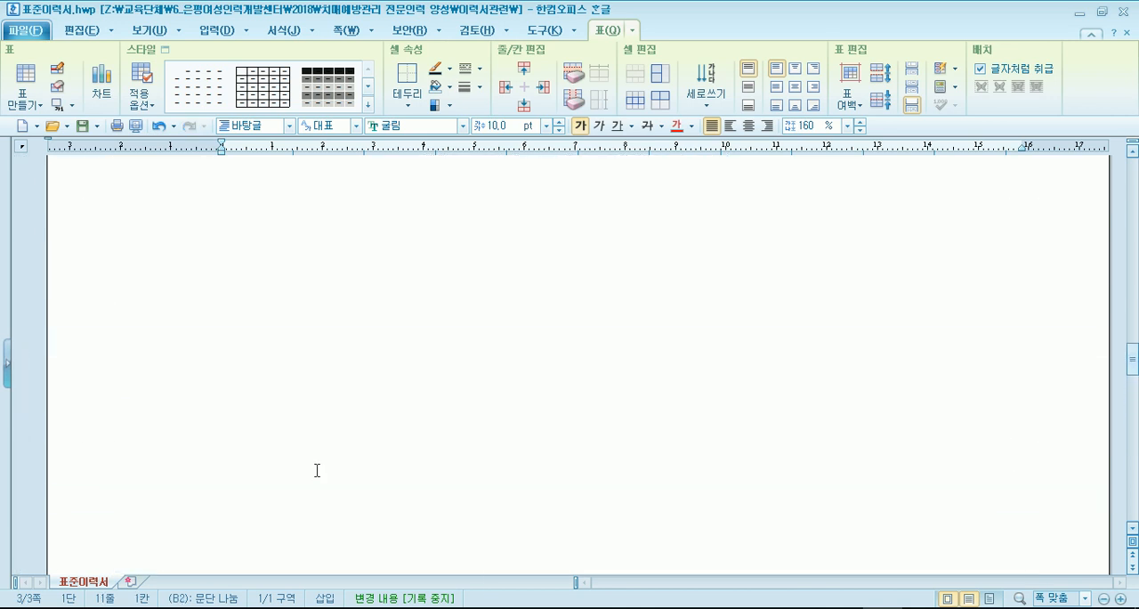
scroll(316, 469, "up", 4)
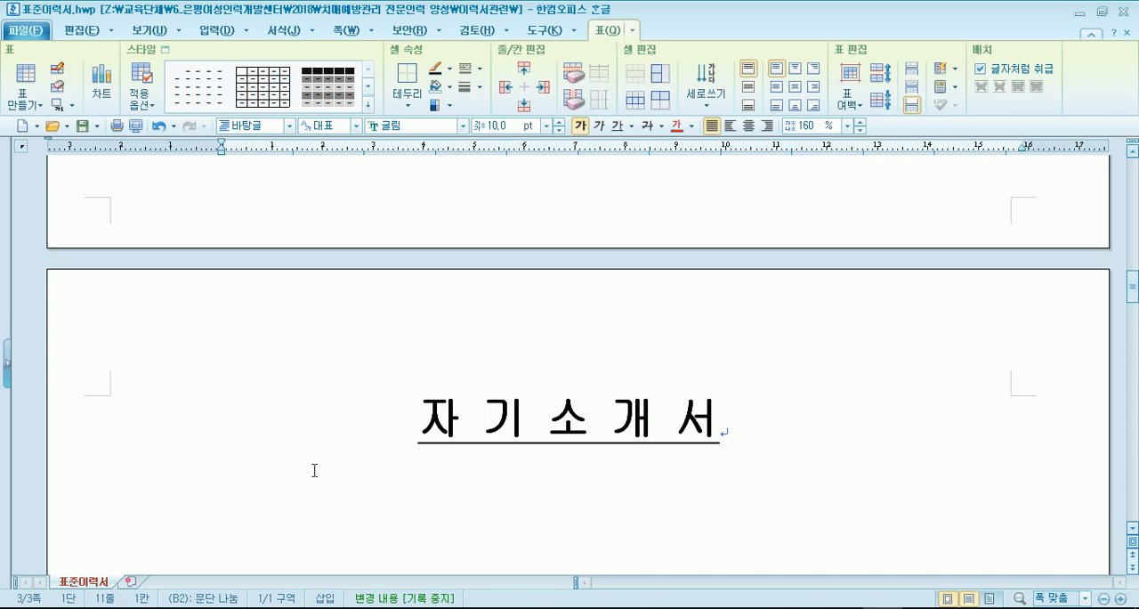
- Preview the print layout of the 자기소개서 pages and return to editing
left_click(135, 126)
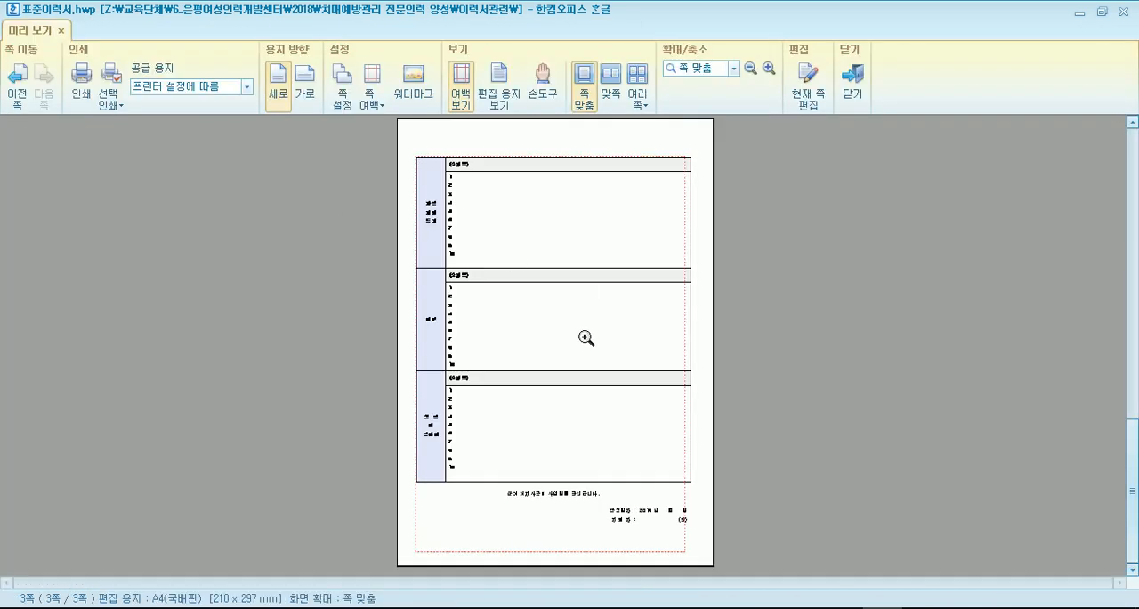
scroll(569, 316, "up", 1)
scroll(510, 240, "down", 1)
key("Escape")
scroll(317, 310, "up", 3)
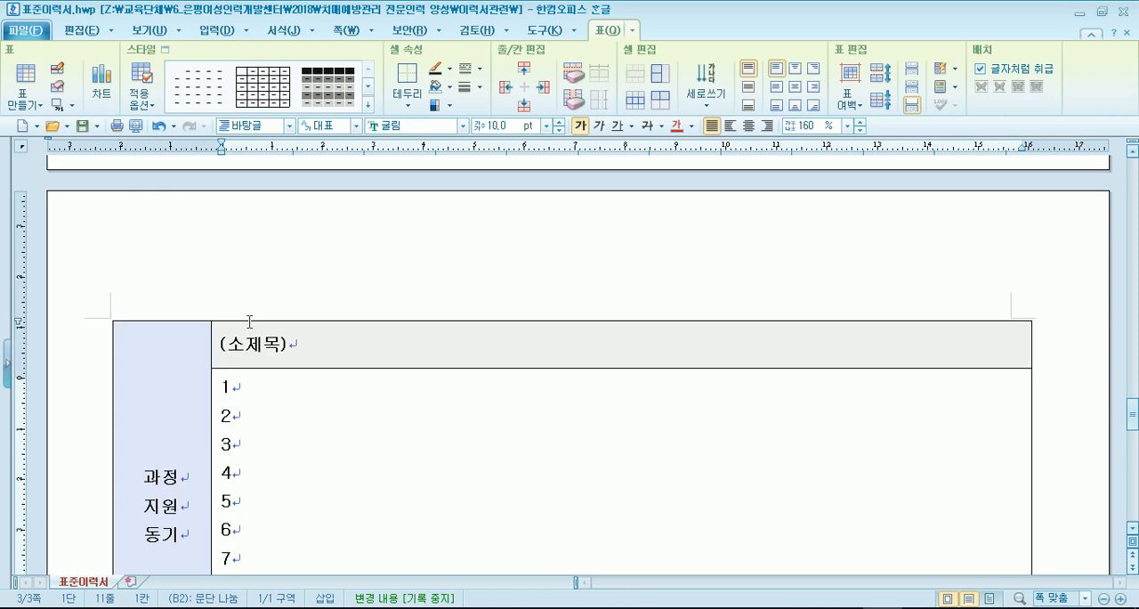
- Turn off 글자처럼 취급 for the 자기소개서 table and set it to 나눔 at page boundaries
left_click(251, 320)
left_click(458, 385)
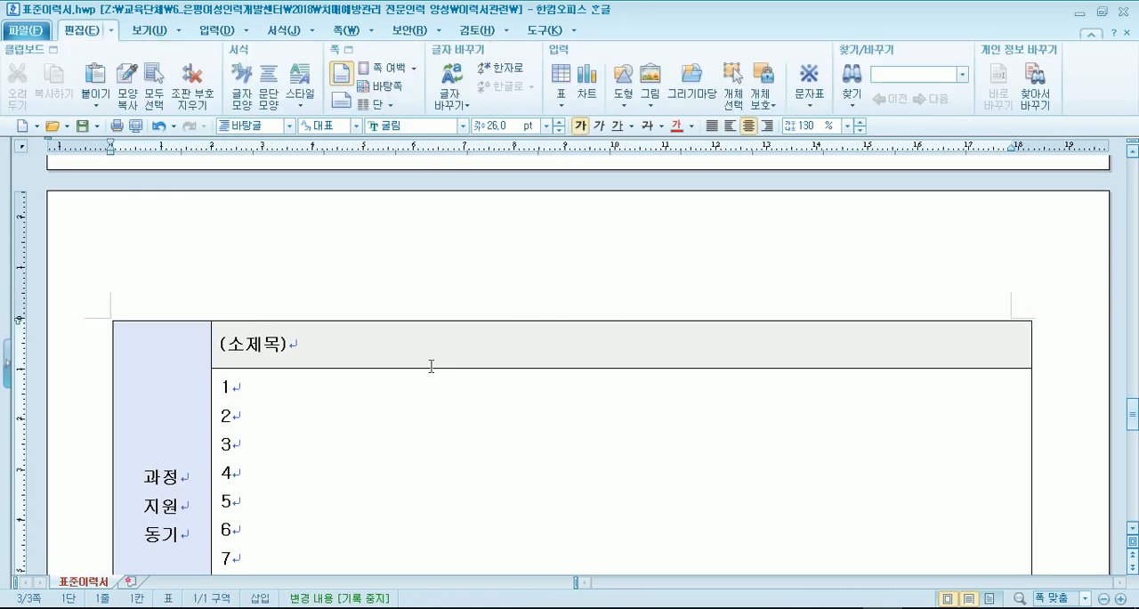
double_click(396, 321)
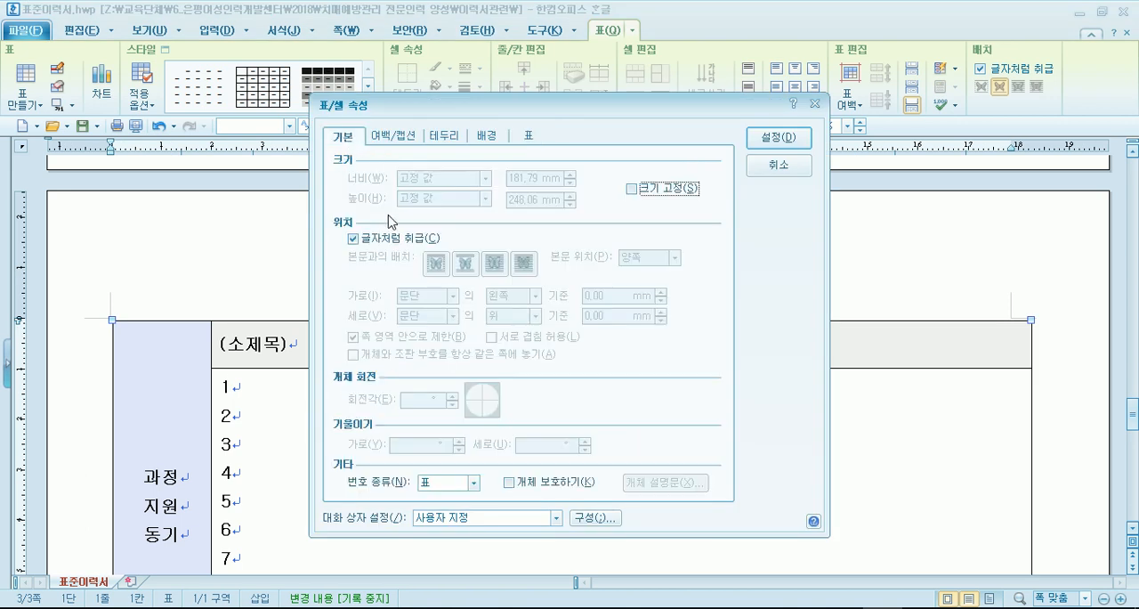
left_click(395, 242)
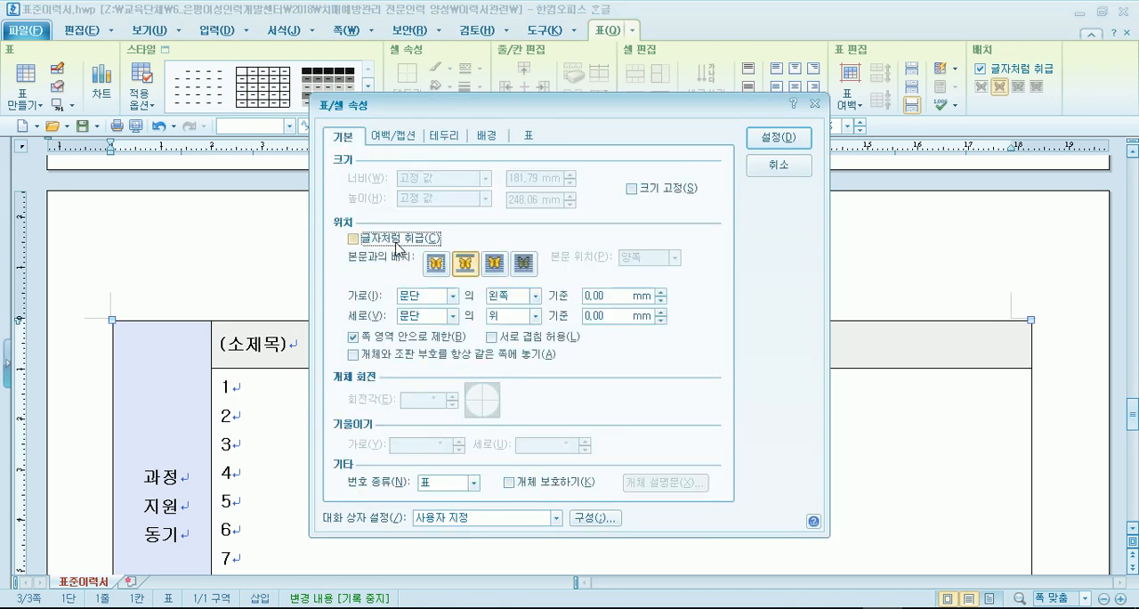
left_click(529, 137)
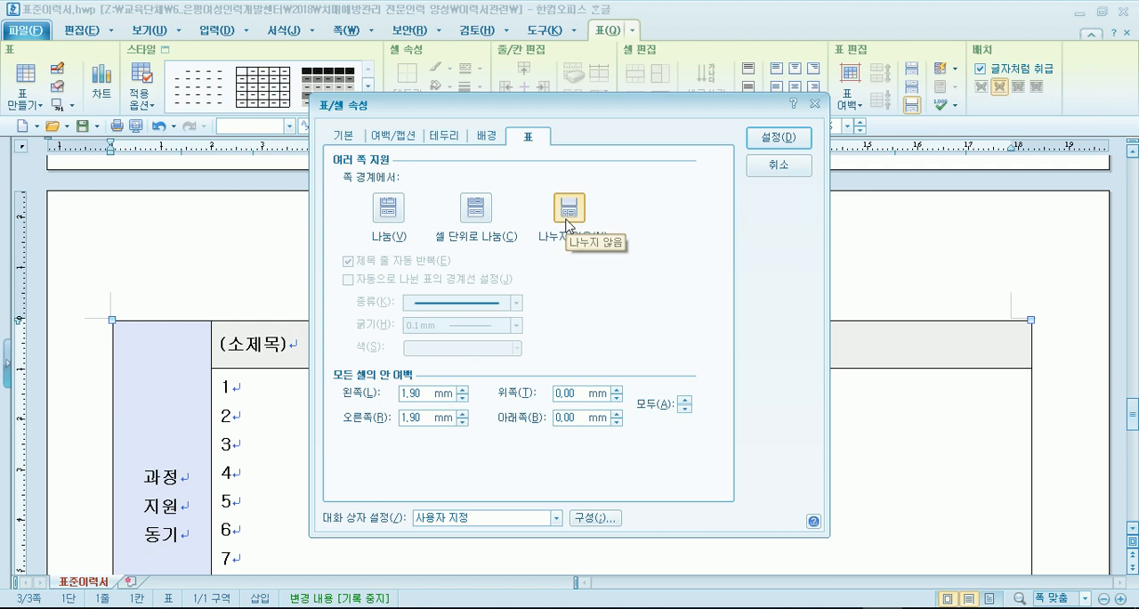
left_click(391, 211)
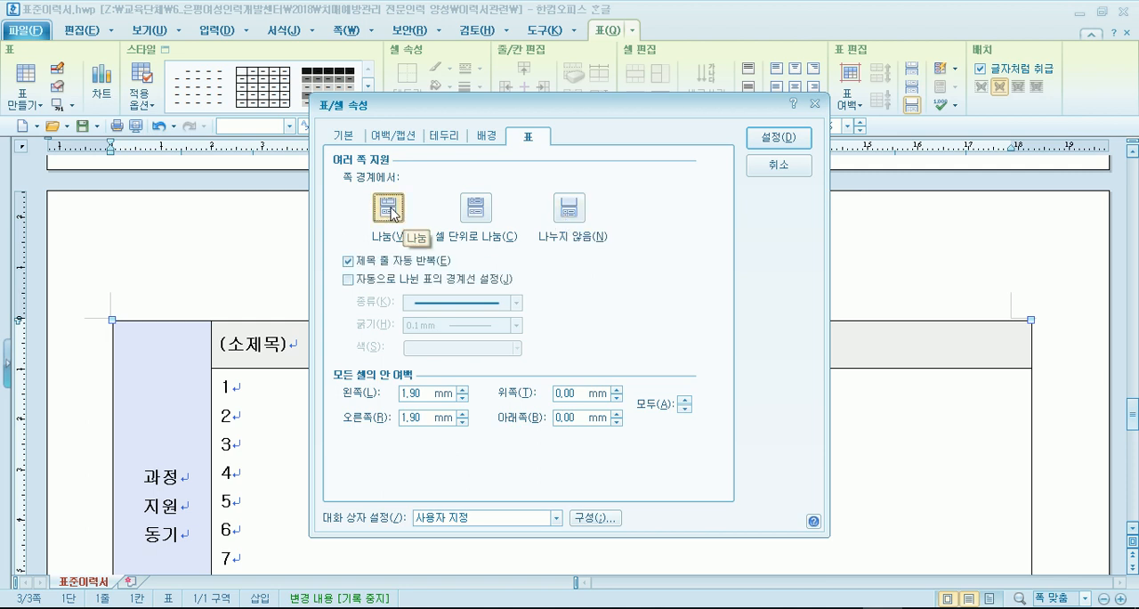
left_click(778, 139)
scroll(682, 195, "up", 5)
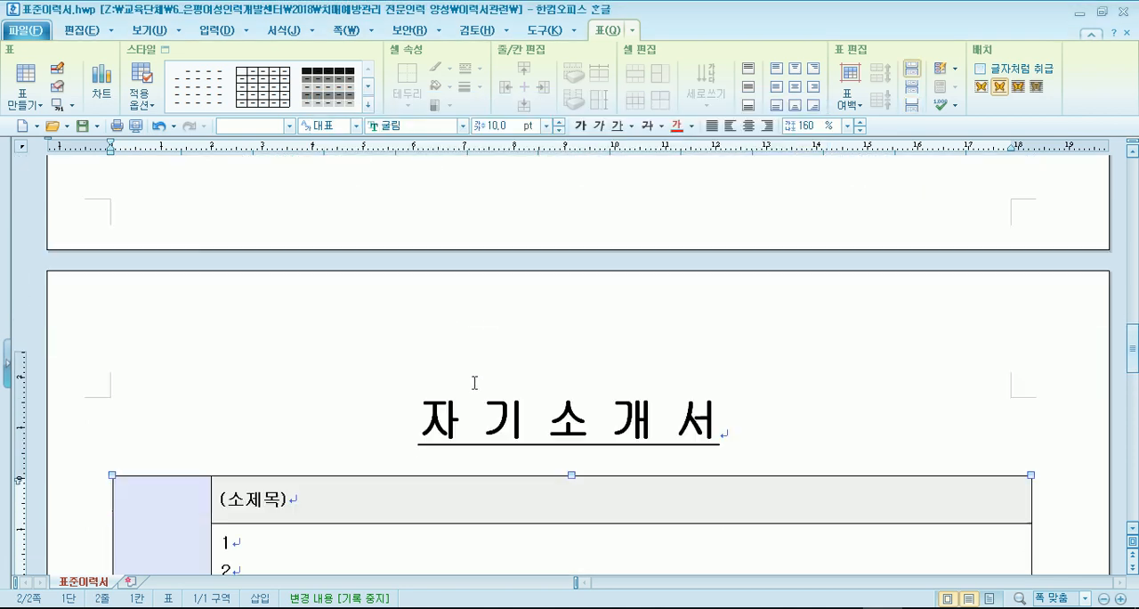
scroll(474, 382, "down", 3)
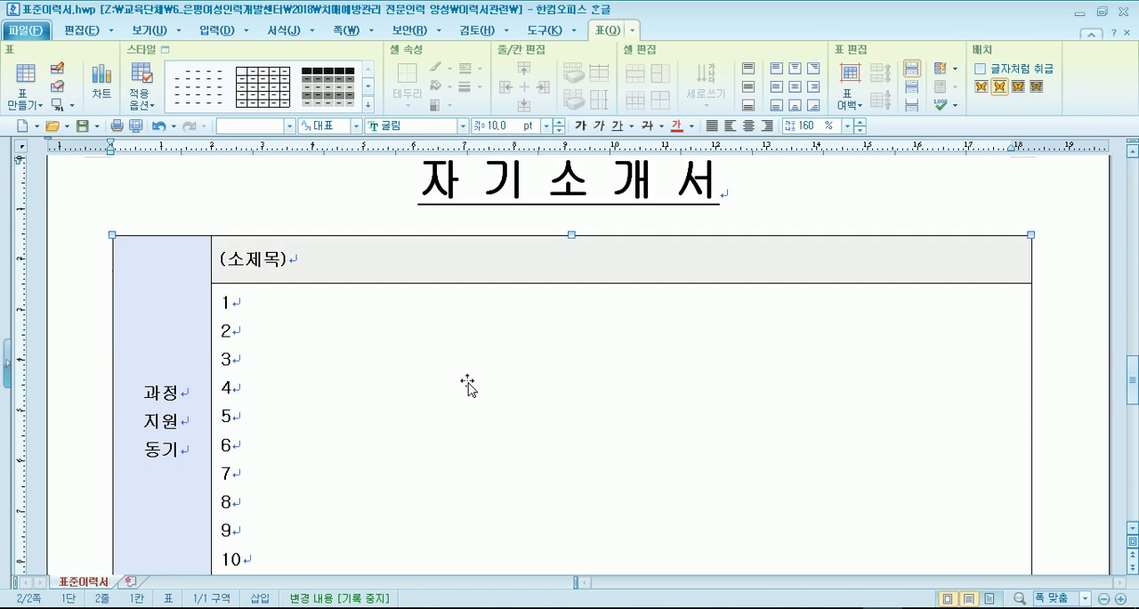
scroll(468, 383, "down", 2)
key("Escape")
- Add three more blank lines at the end of the 과정 지원 동기 cell's numbered list
scroll(326, 425, "down", 2)
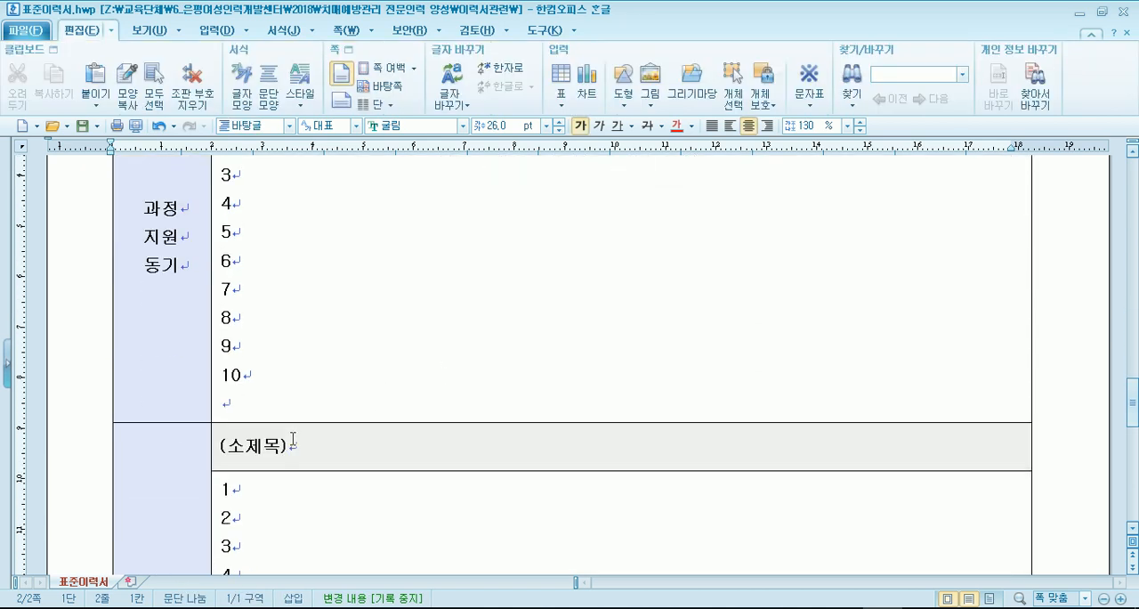
left_click(268, 406)
key("Return")
key("Return")
key("Return")
- Add three blank lines in the second 자기소개서 section's list cell and check the table's split at the page boundary
scroll(334, 405, "down", 5)
left_click(275, 433)
key("Return")
key("Return")
key("Return")
scroll(296, 406, "down", 5)
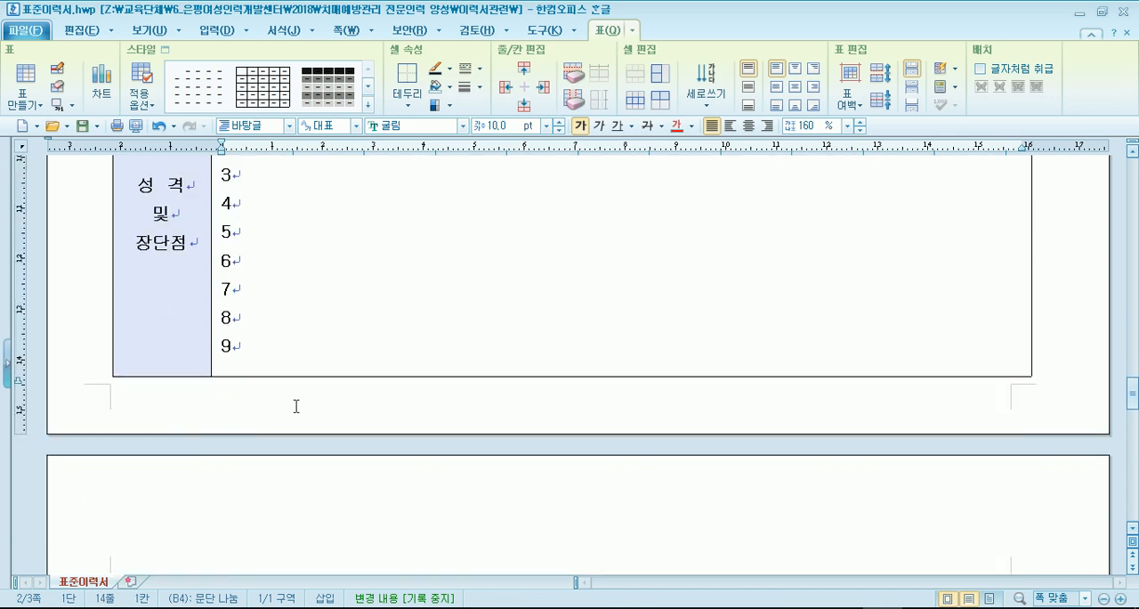
- Add three blank lines after item 9 in the 성격 및 장단점 list cell and check how the table continues on the next page
left_click(270, 344)
key("Return")
key("Return")
key("Return")
scroll(299, 373, "down", 2)
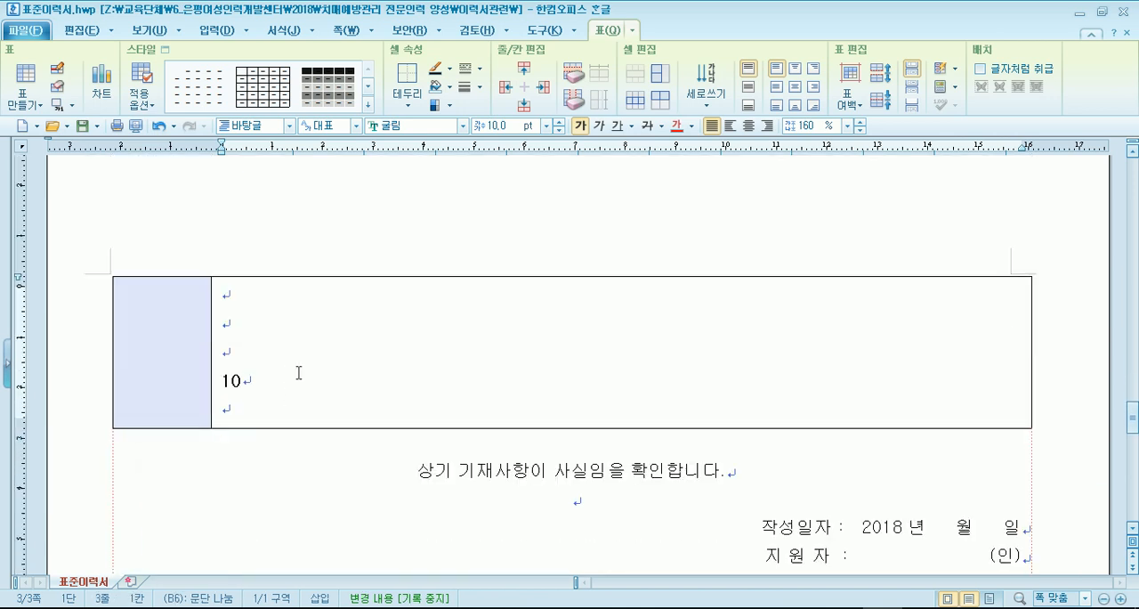
scroll(300, 381, "up", 3)
scroll(300, 381, "down", 5)
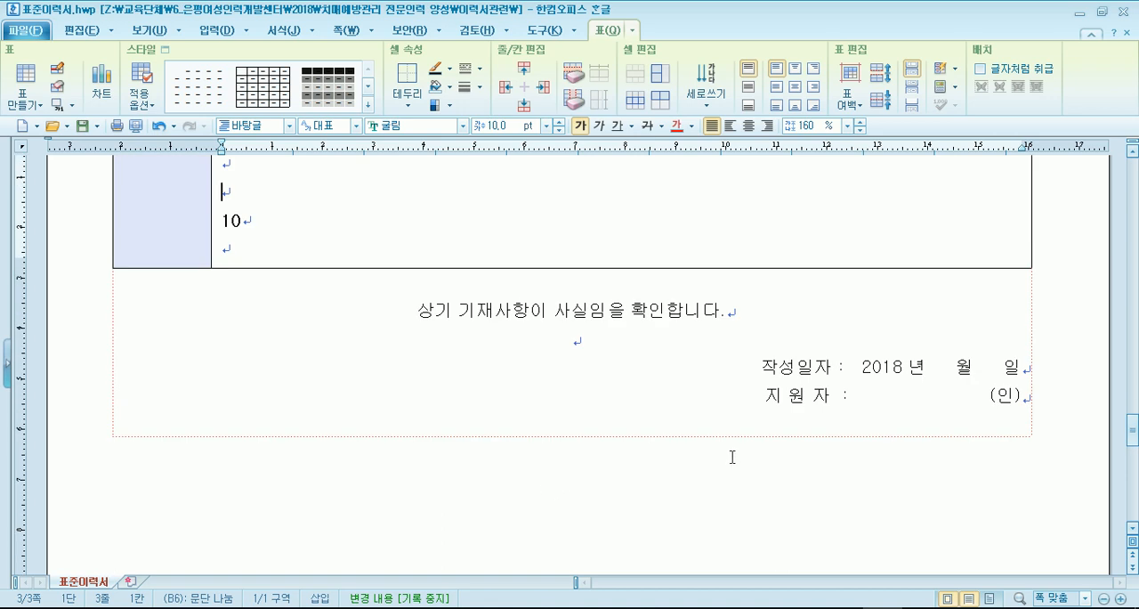
left_click(112, 293)
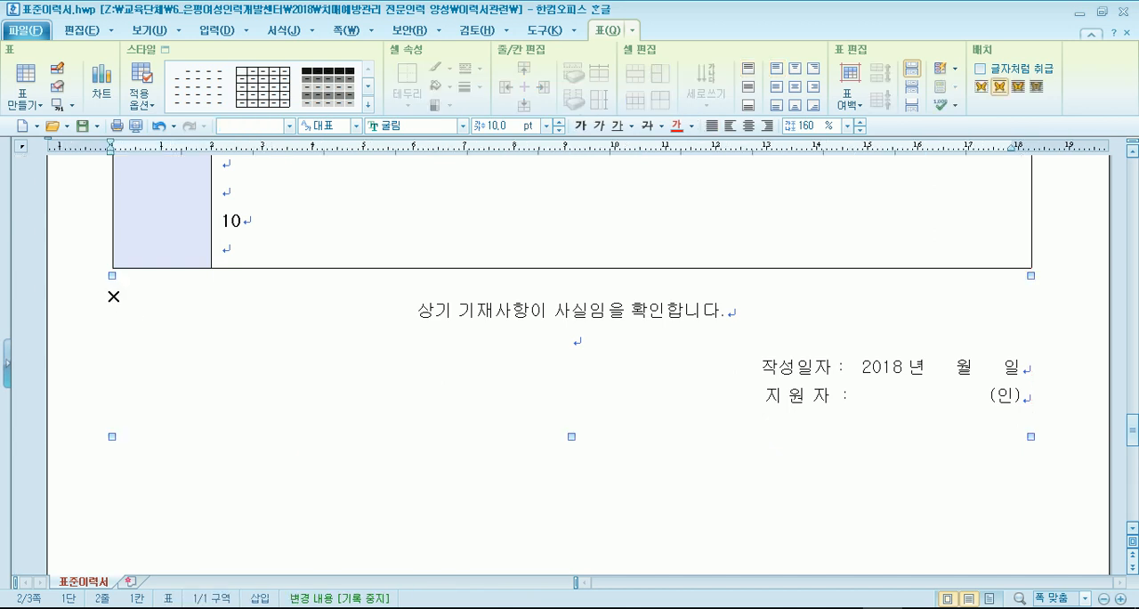
scroll(222, 347, "down", 10)
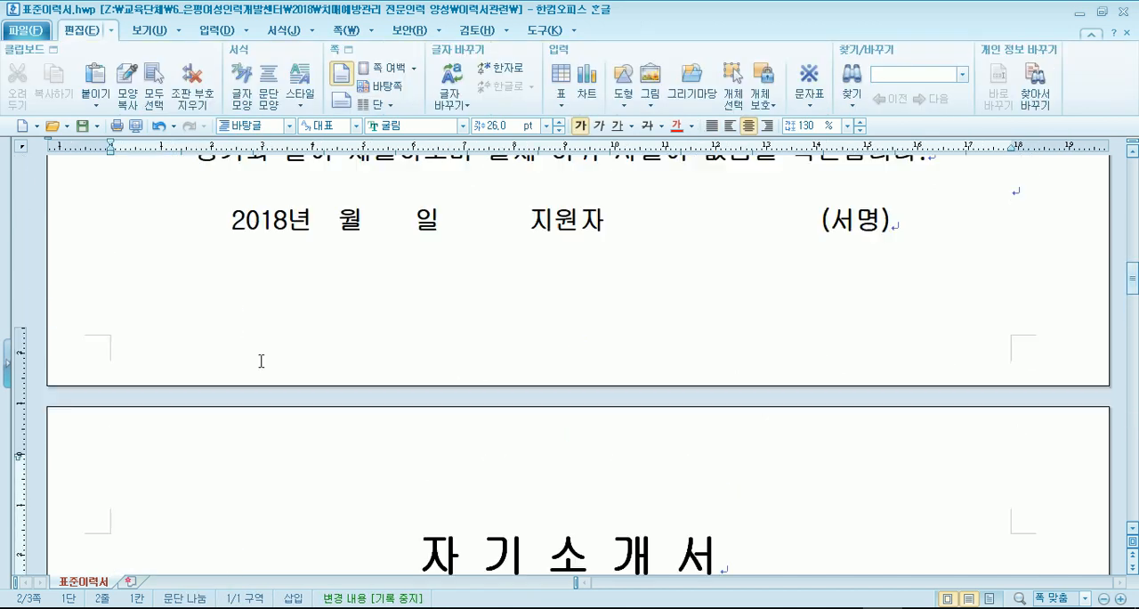
left_click(245, 372)
scroll(245, 371, "down", 3)
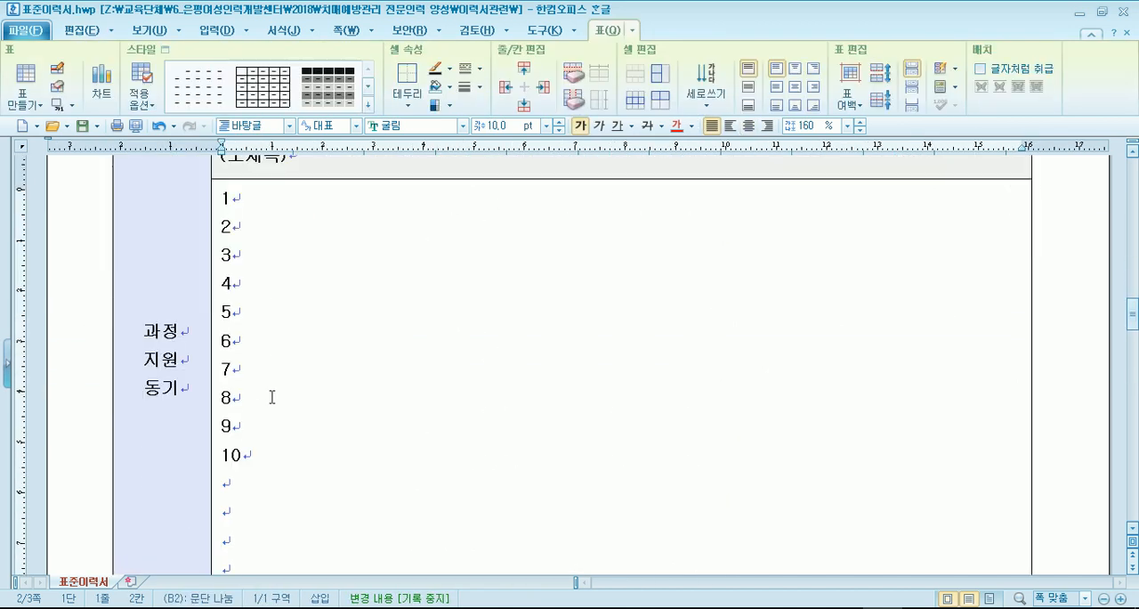
left_click(244, 485)
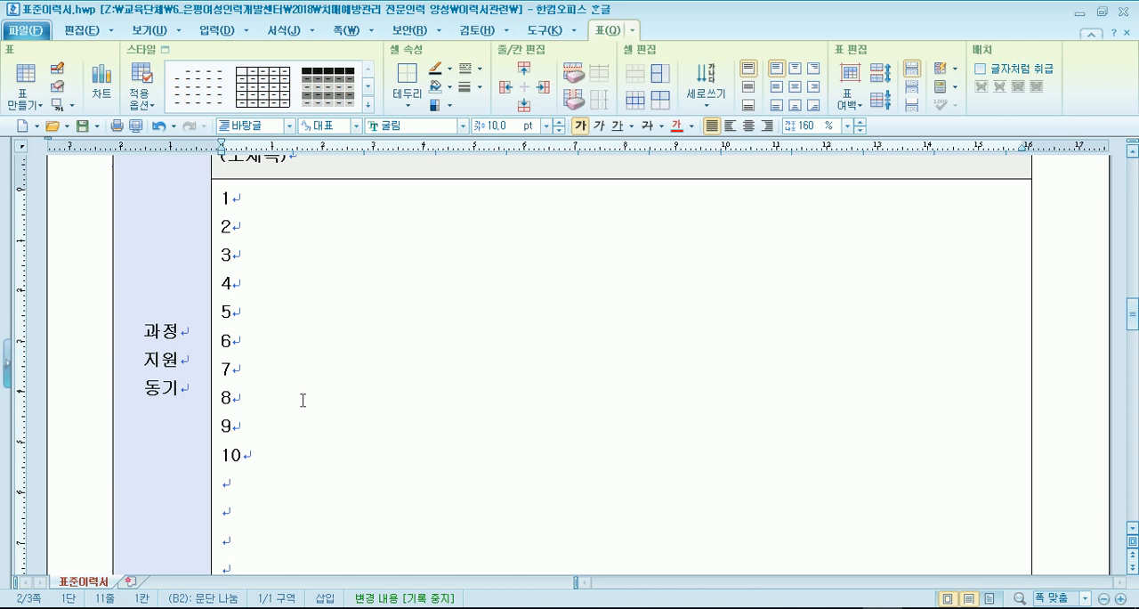
scroll(303, 400, "up", 15)
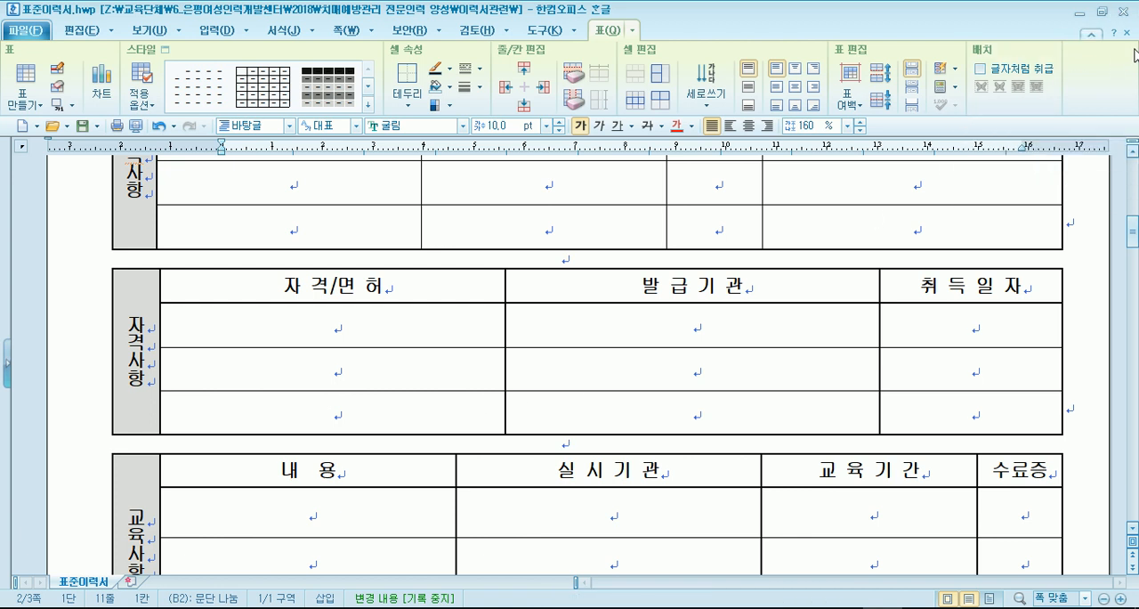
- Close the 표준이력서.hwp document and search the web for 폼텍 in a new Chrome tab
left_click(1123, 12)
left_click(526, 336)
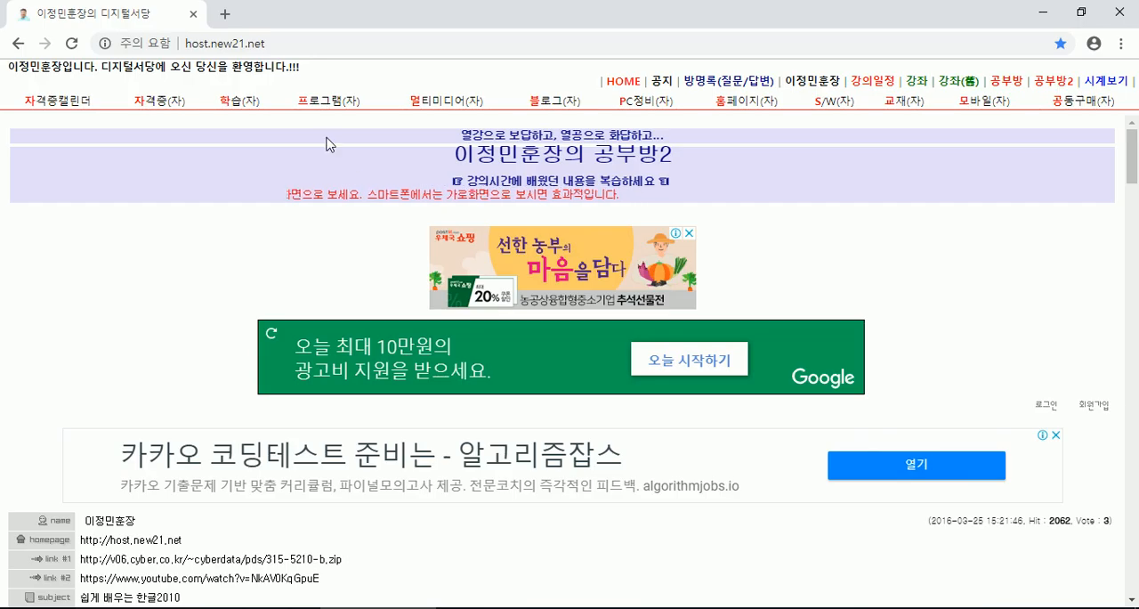
left_click(225, 15)
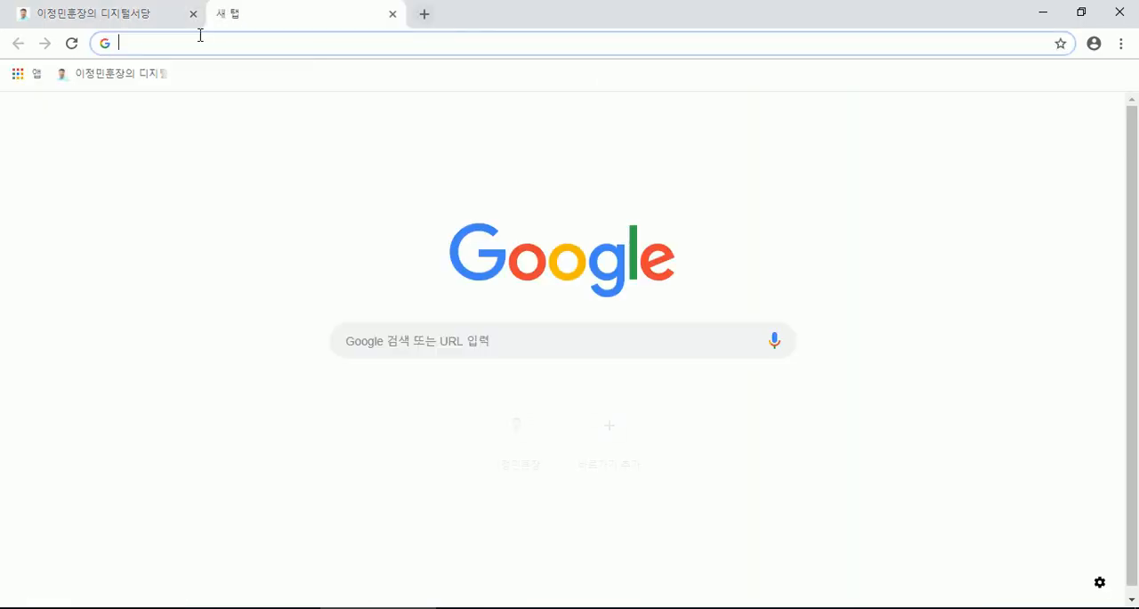
type("ㅍ")
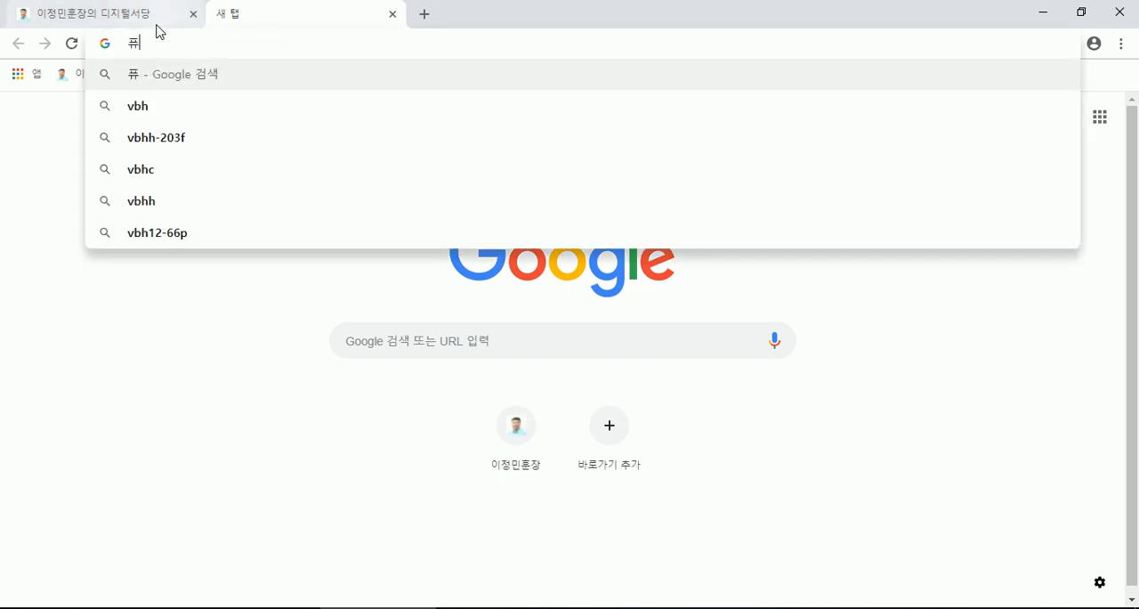
type("ㅗㅁㅌㅔㄱ")
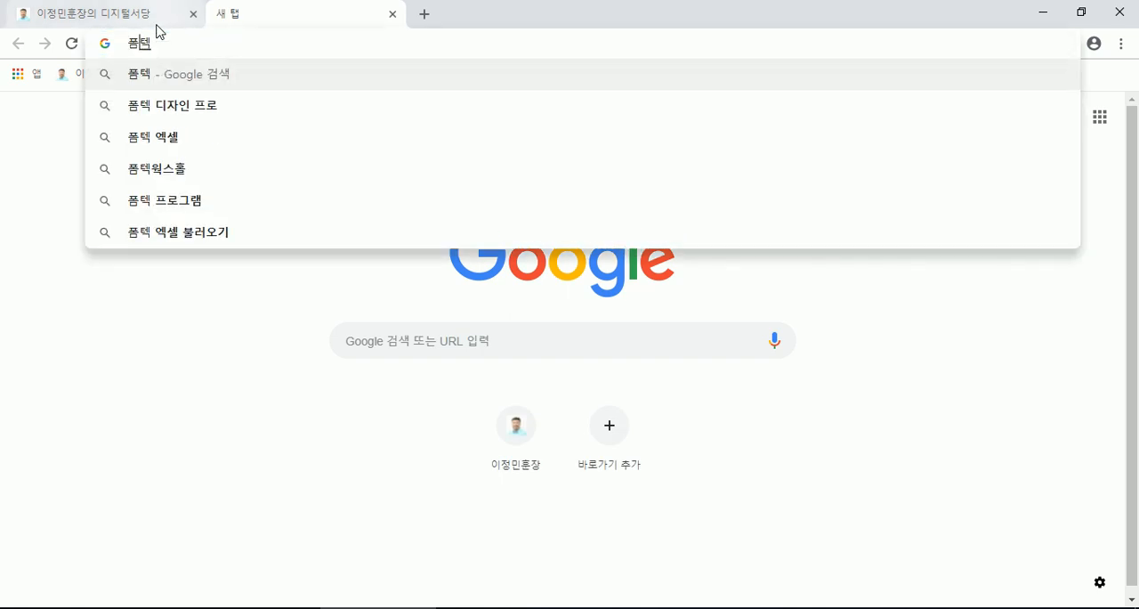
key("Return")
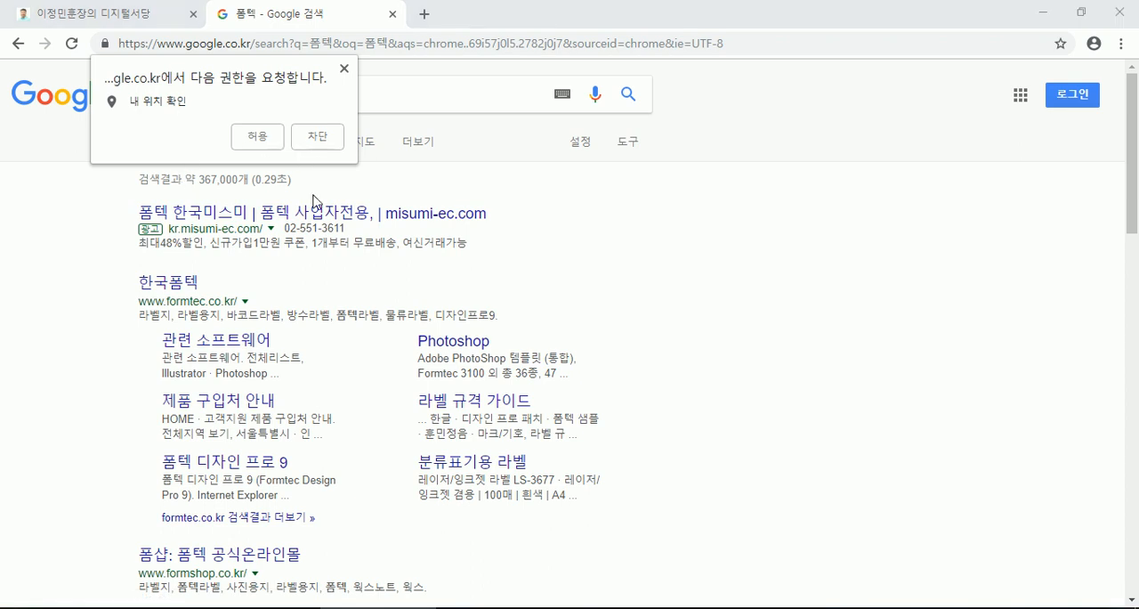
- Switch to the Notepad lecture notes and add the heading 라벨지 인쇄 below the cell width and height notes
left_click(589, 607)
scroll(173, 435, "down", 2)
key("Return")
type("라벨지")
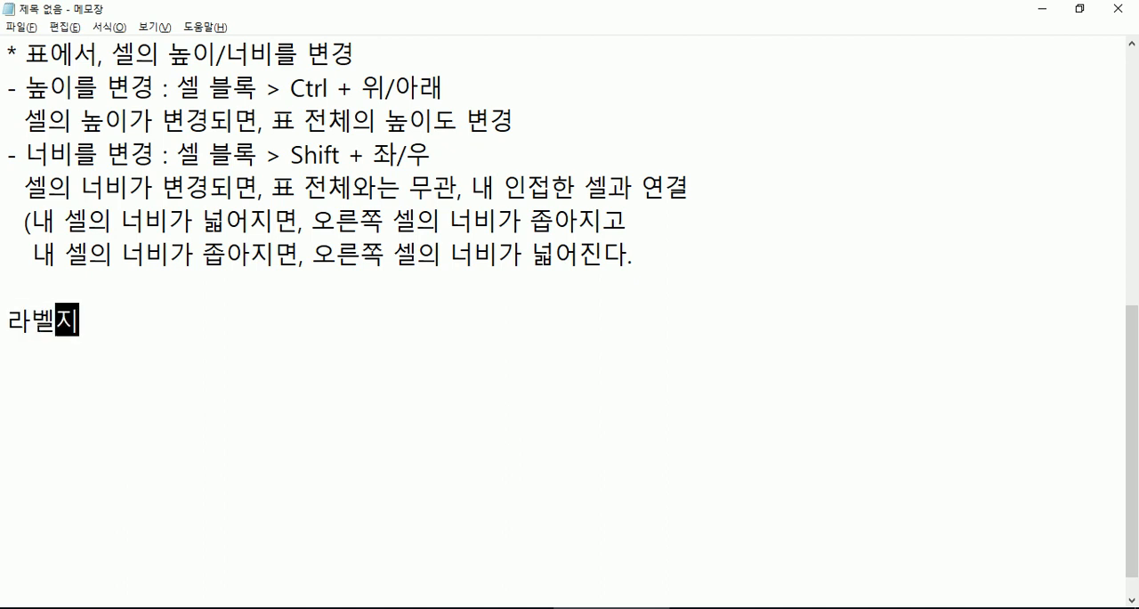
type(" 인쇄")
- Add the line 폼텍 사이트로 이동 under the 라벨지 인쇄 heading and start a new line below it
key("Return")
type("ㅍㅗㅁ테ㄱ")
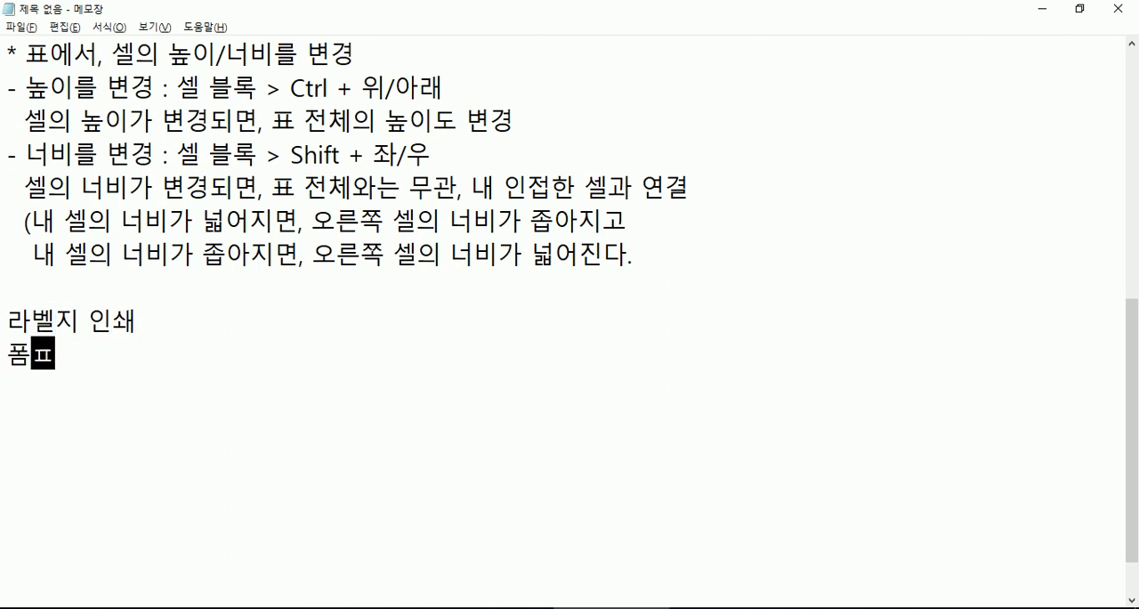
key("BackSpace")
key("BackSpace")
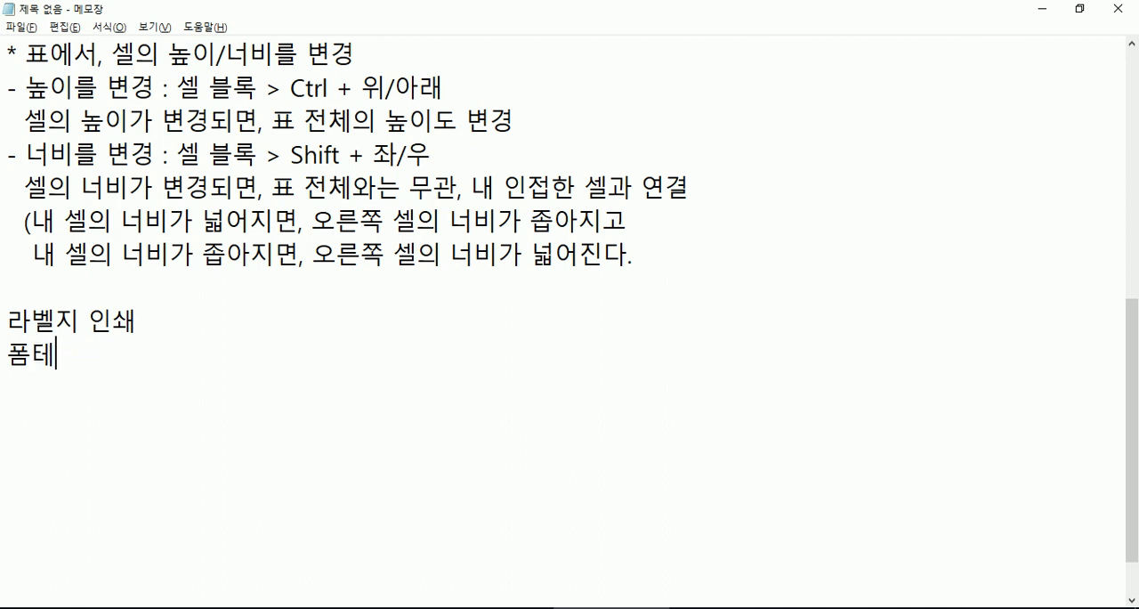
key("BackSpace")
type("텍")
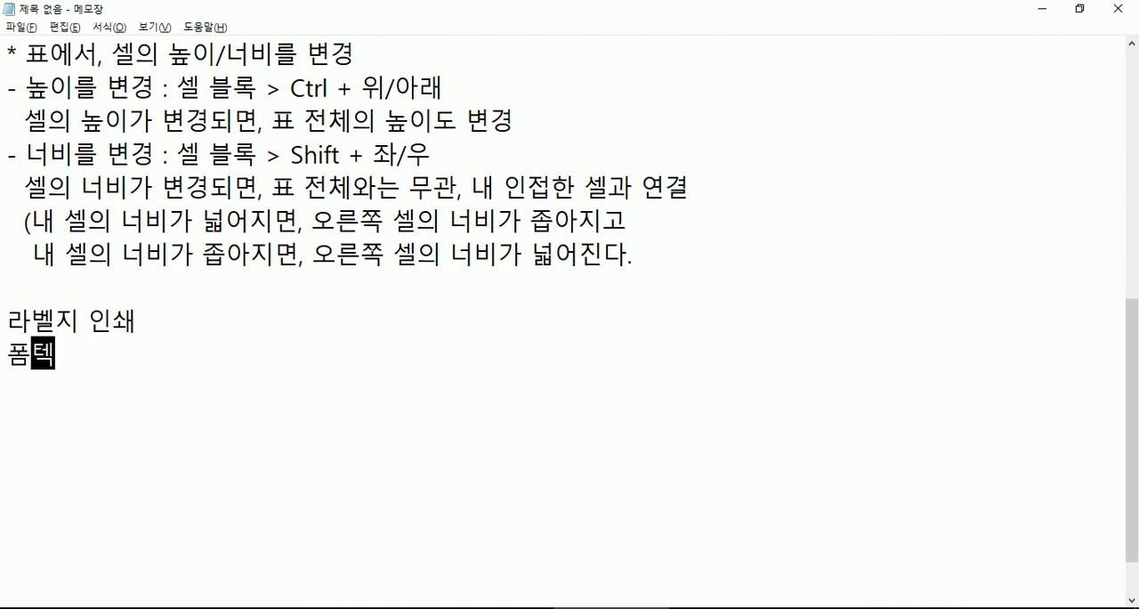
type(" 사이트로 이동")
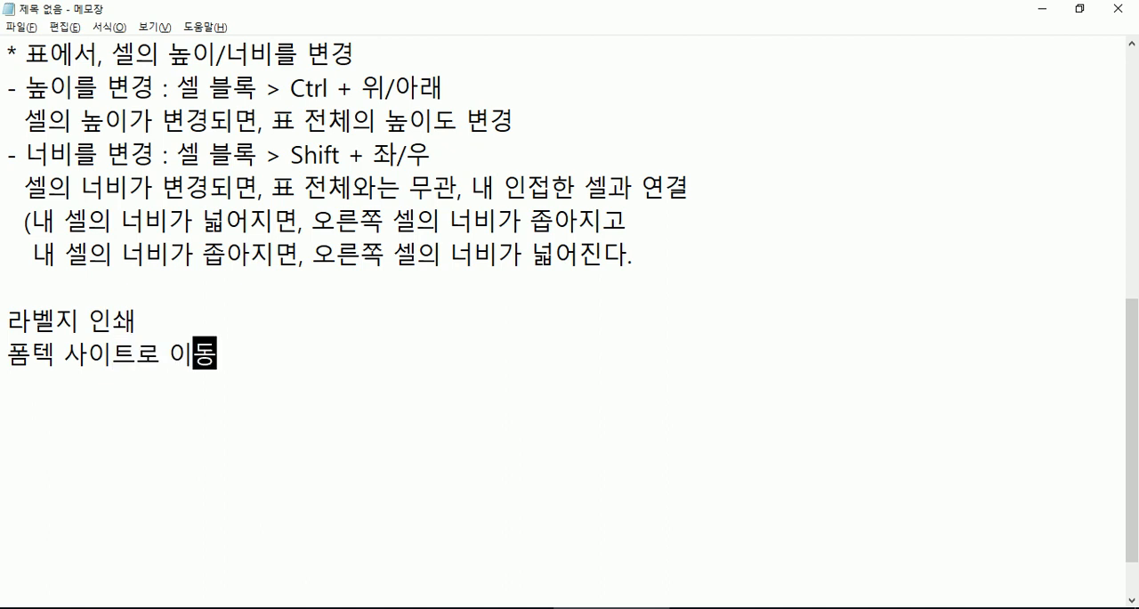
key("Return")
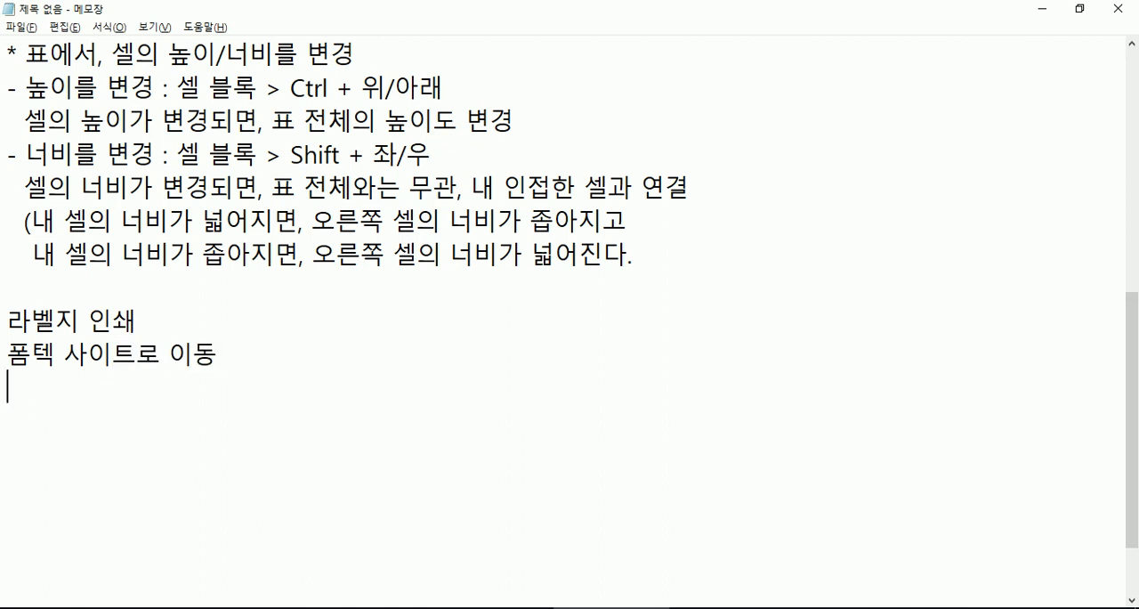
- Mark the 라벨지 인쇄 heading with an asterisk and a space in front of it
key("Up")
key("Up")
type("*")
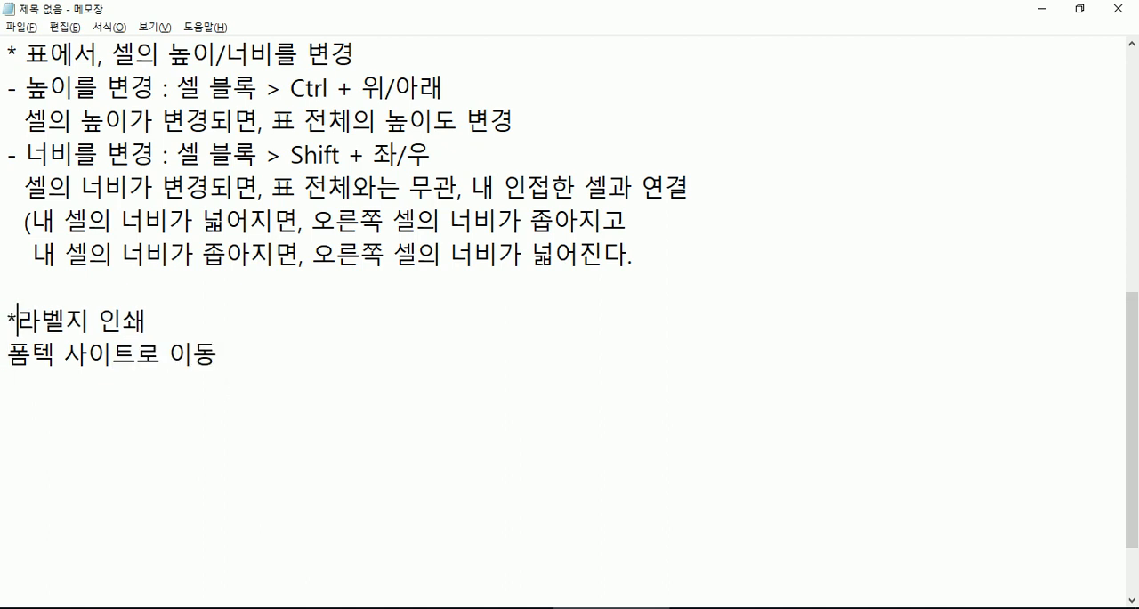
left_click(195, 387)
- Switch to Chrome, open the 한국폼텍 site from the search results and close its holiday notice popup
key("alt+Tab")
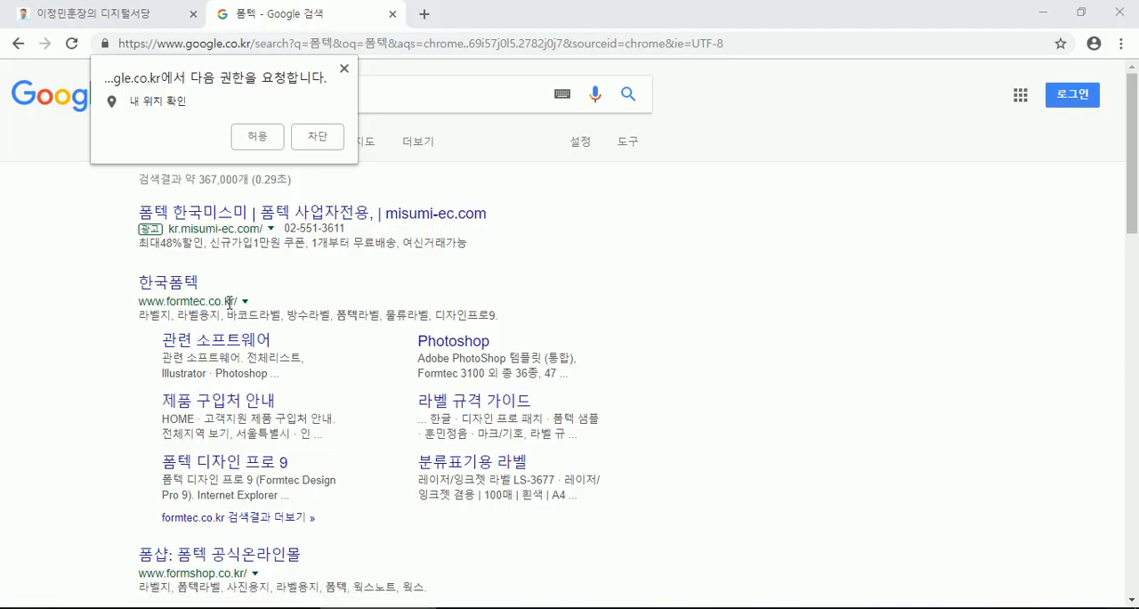
left_click(183, 285)
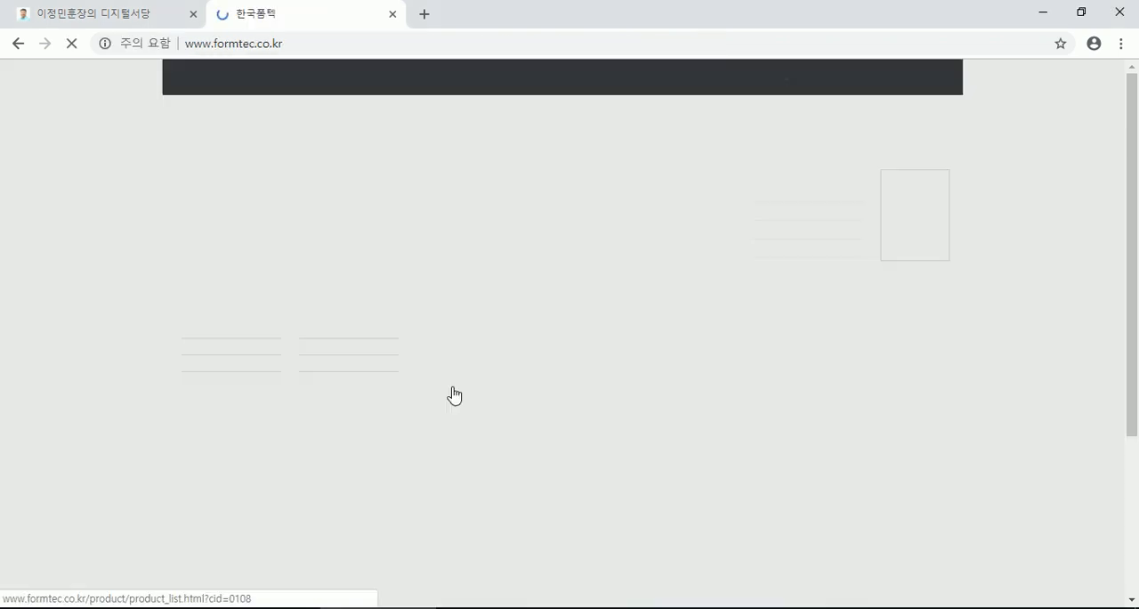
scroll(256, 335, "down", 3)
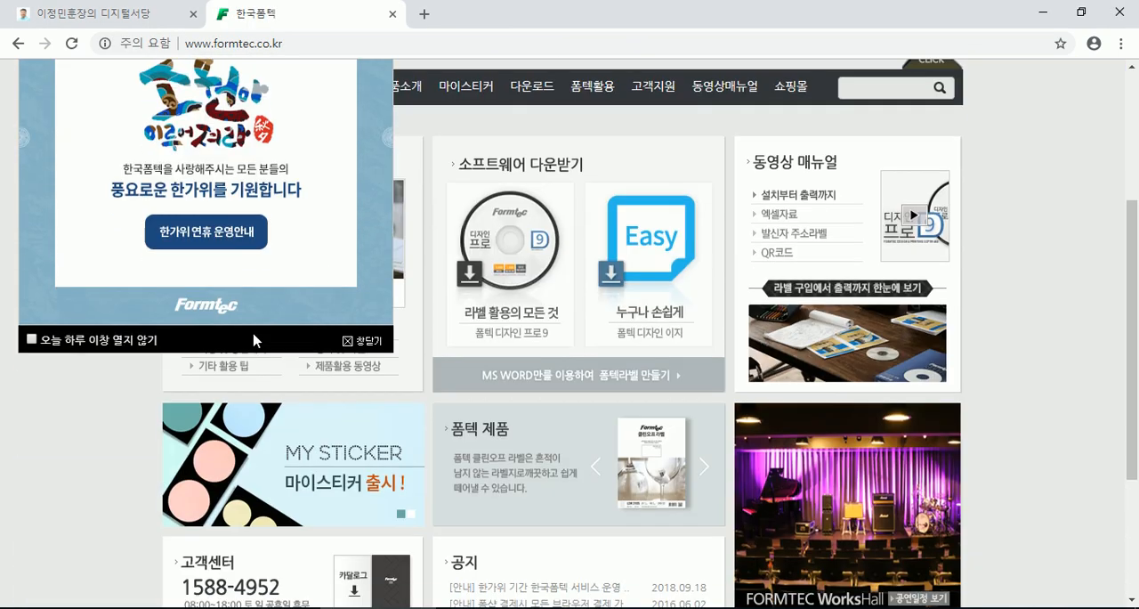
scroll(253, 337, "up", 1)
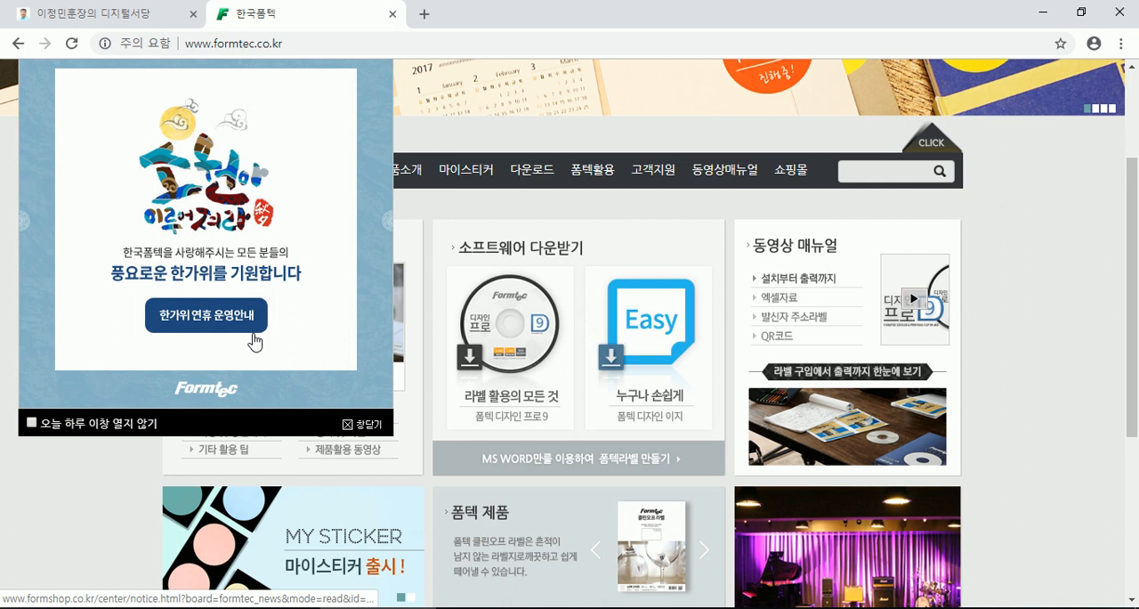
left_click(363, 425)
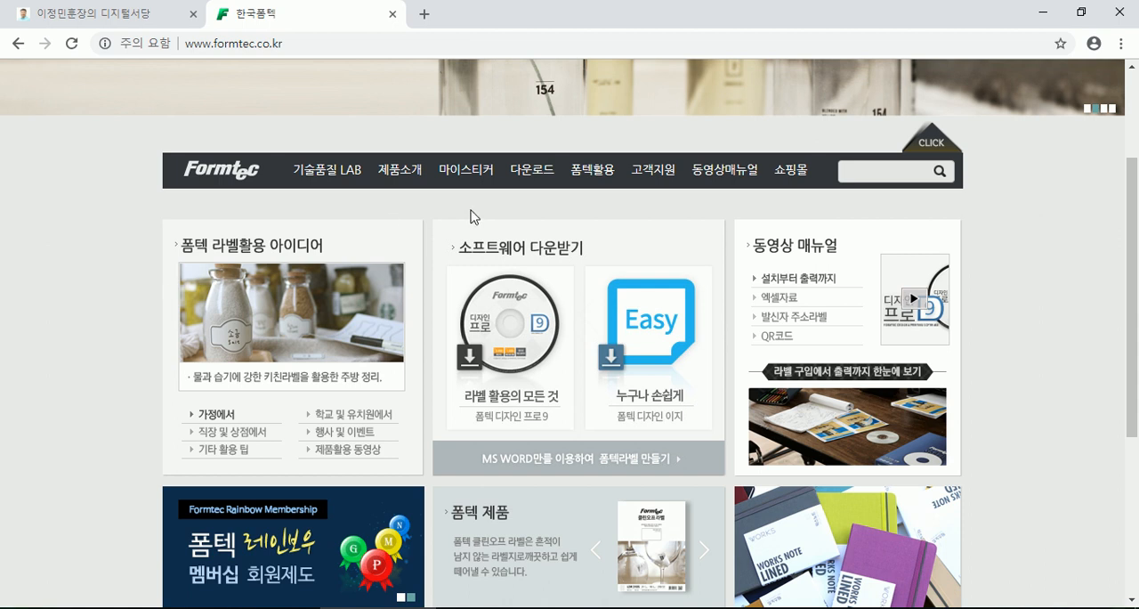
- Open the 폼텍 디자인 프로9 download page on the Formtec site and look over its description
mouse_move(534, 178)
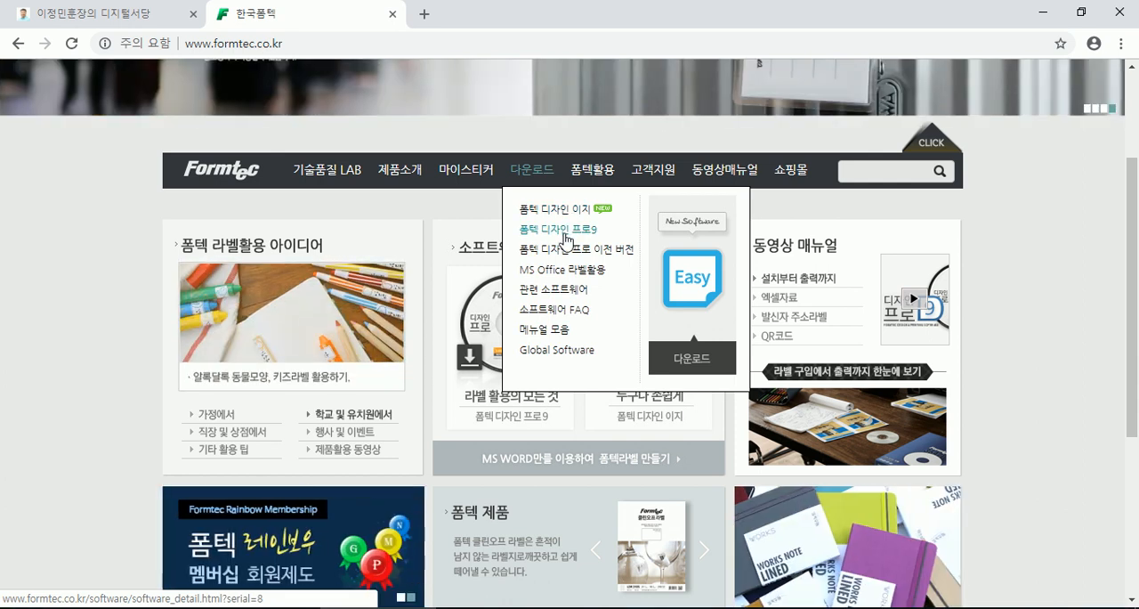
left_click(563, 233)
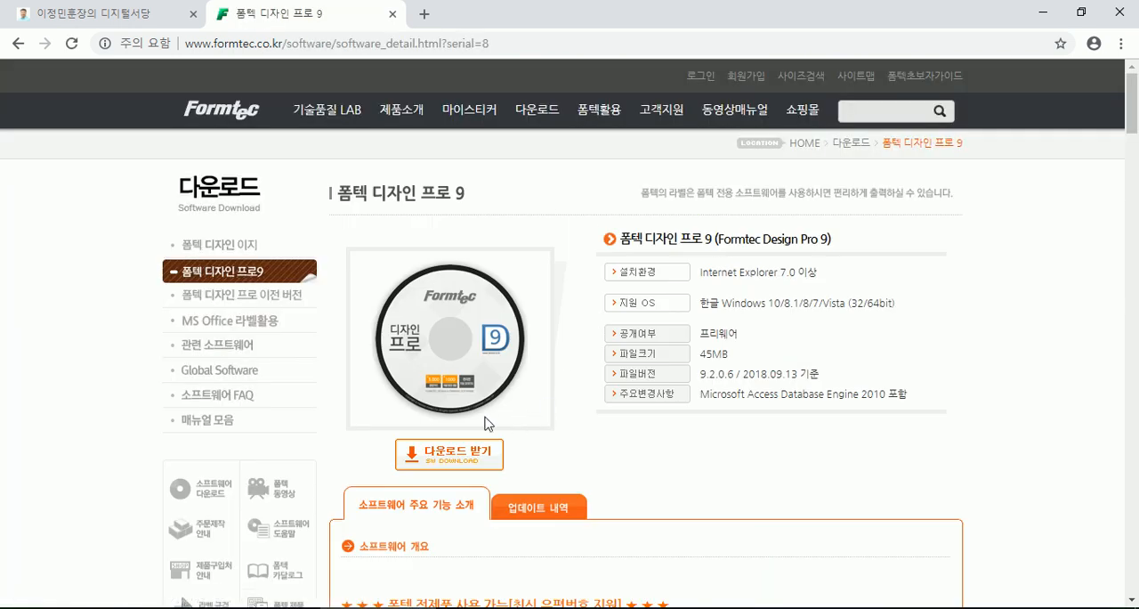
scroll(529, 395, "down", 3)
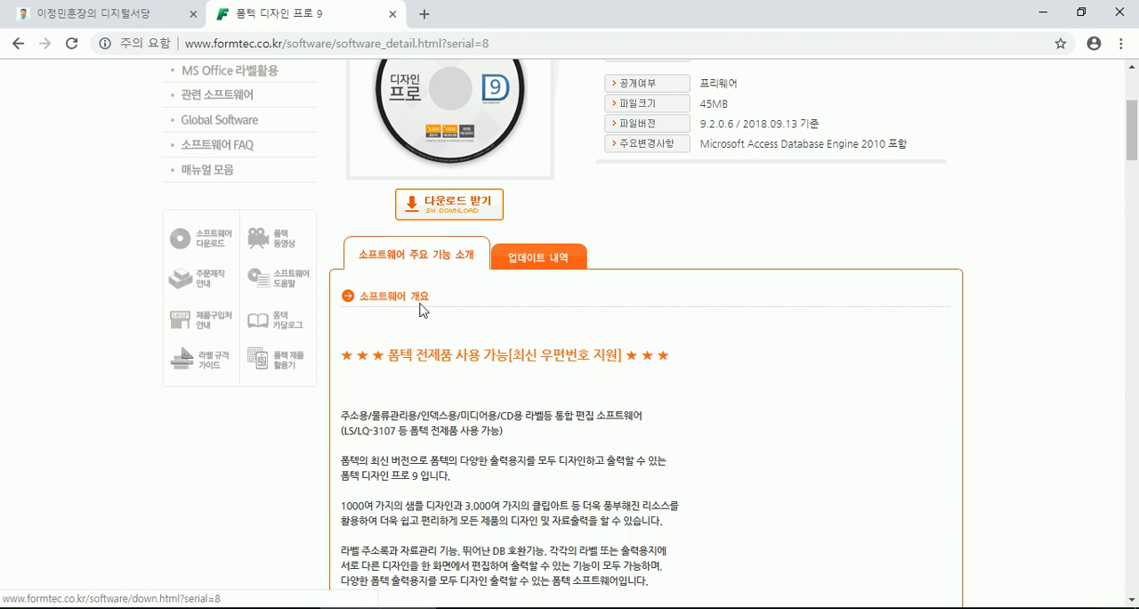
- Switch to the Notepad notes and put 한국 in front of 폼텍 in the 사이트로 이동 line
key("alt+Tab")
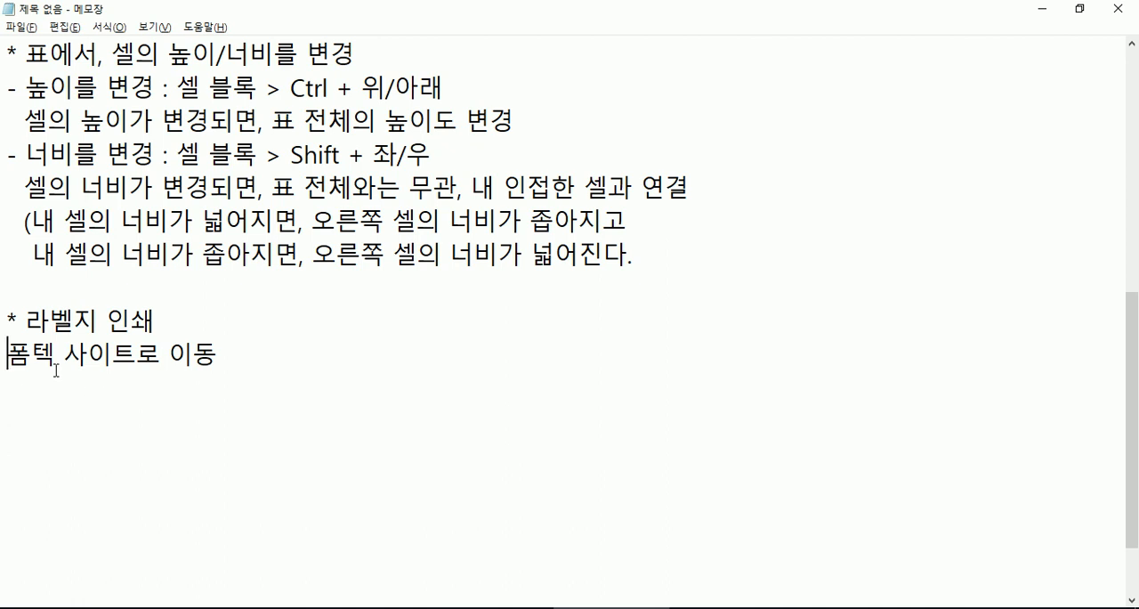
key("Down")
key("Down")
type("한ㄱㅜㄱ")
- Start the line below 한국폼텍 사이트로 이동 with 다운로드 >
key("Down")
type("다운로드")
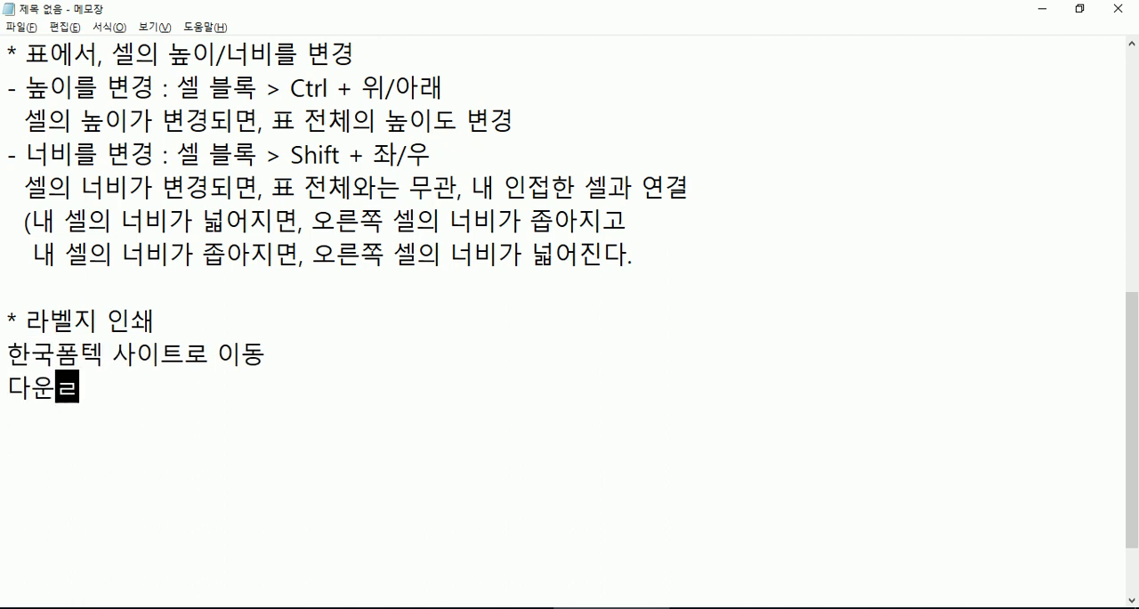
type(" > ㅍ")
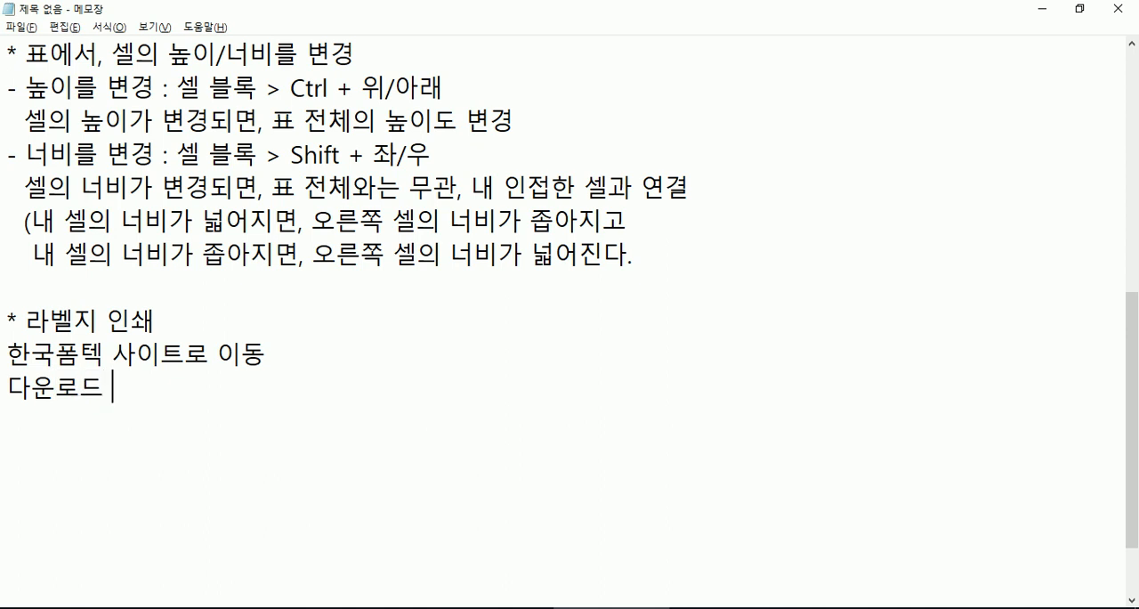
- Switch to Chrome, return to the Formtec home page and look up the Design Pro software's name among its downloads
key("alt+Tab")
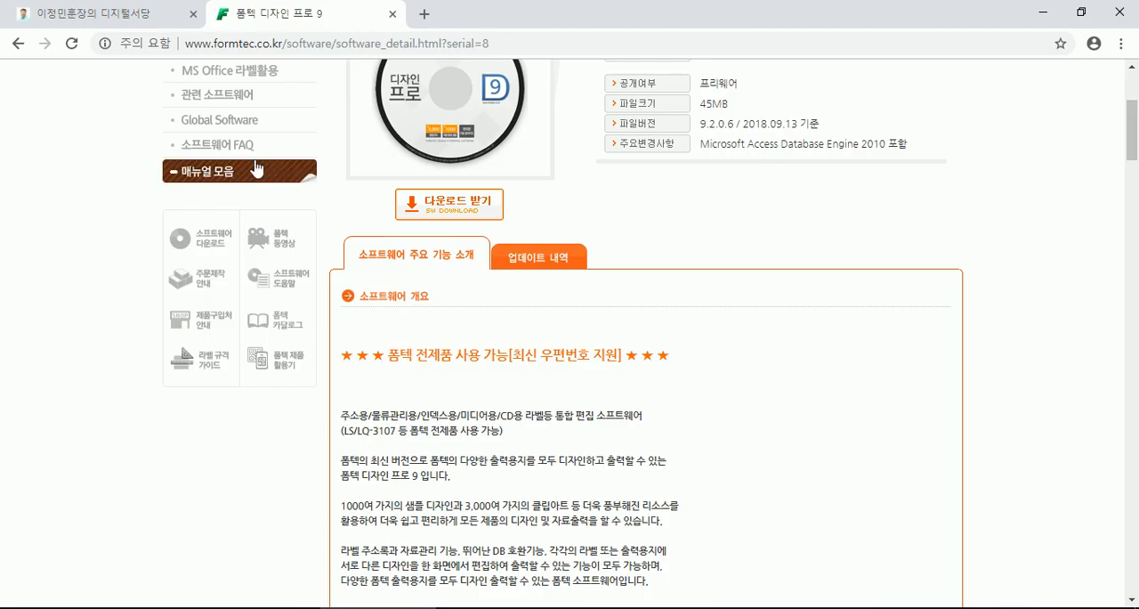
scroll(338, 178, "up", 3)
mouse_move(633, 119)
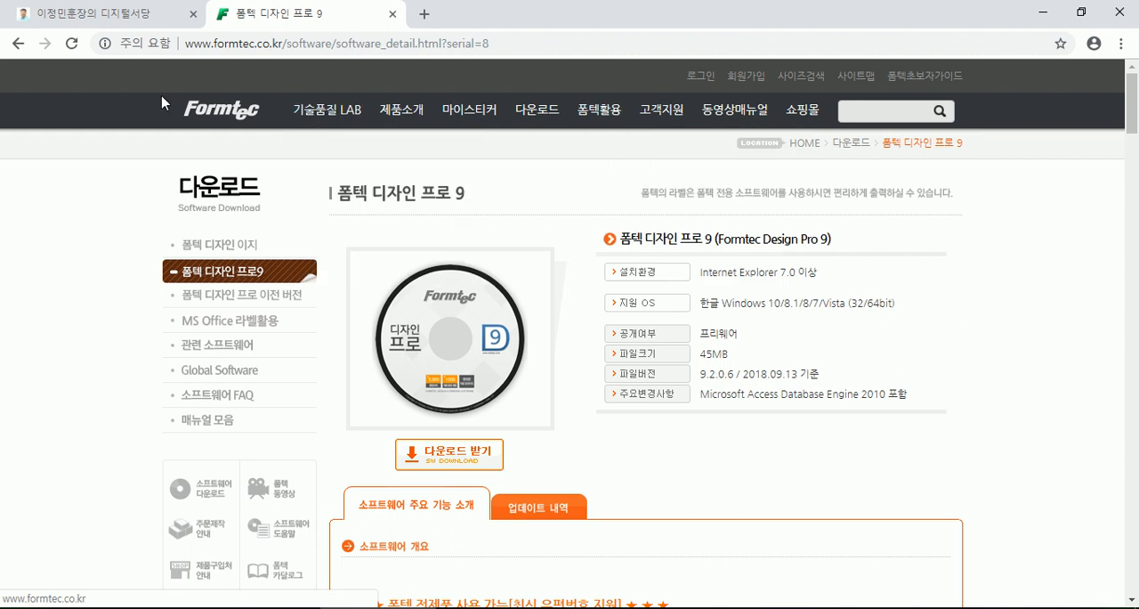
left_click(18, 42)
mouse_move(644, 169)
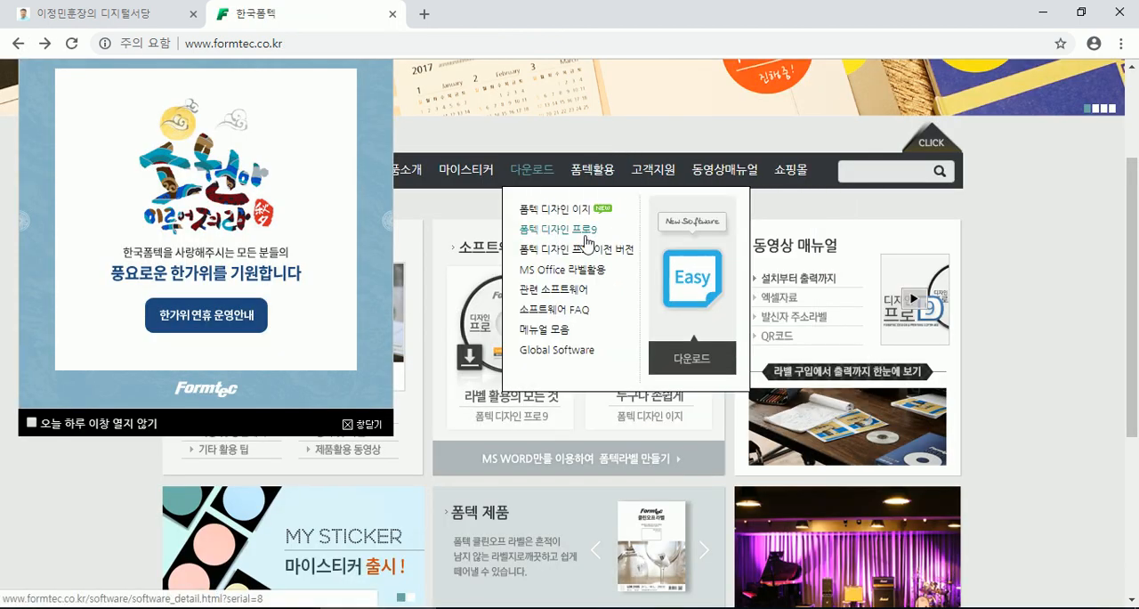
- Switch to Notepad and complete the 다운로드 > line with 폼텍 디자인 프로9
key("alt+Tab")
type("폼텍 디장")
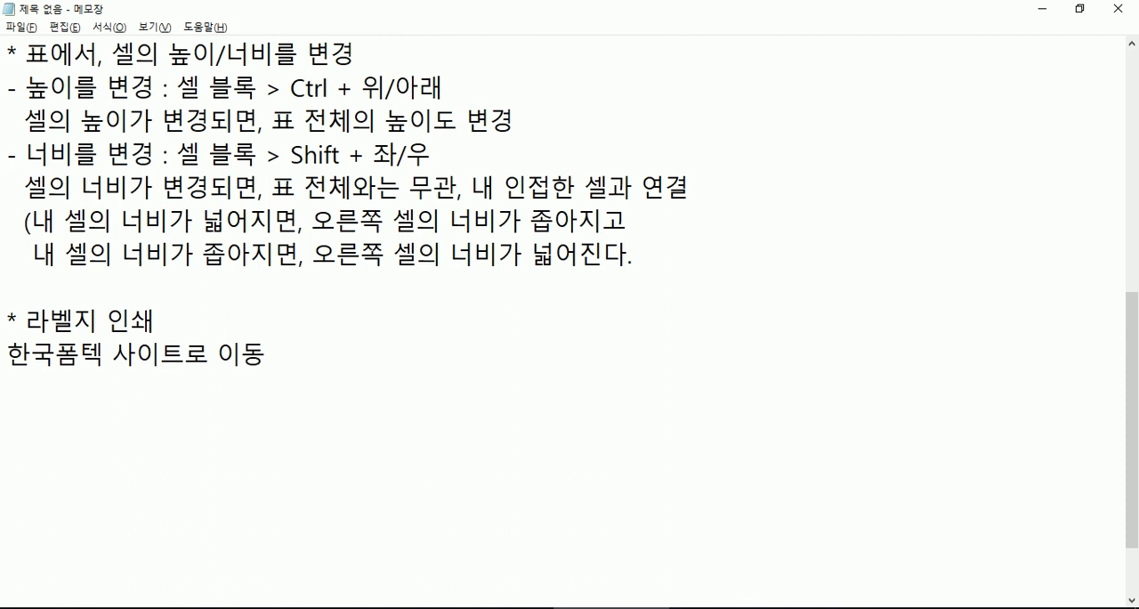
type("인 프로9")
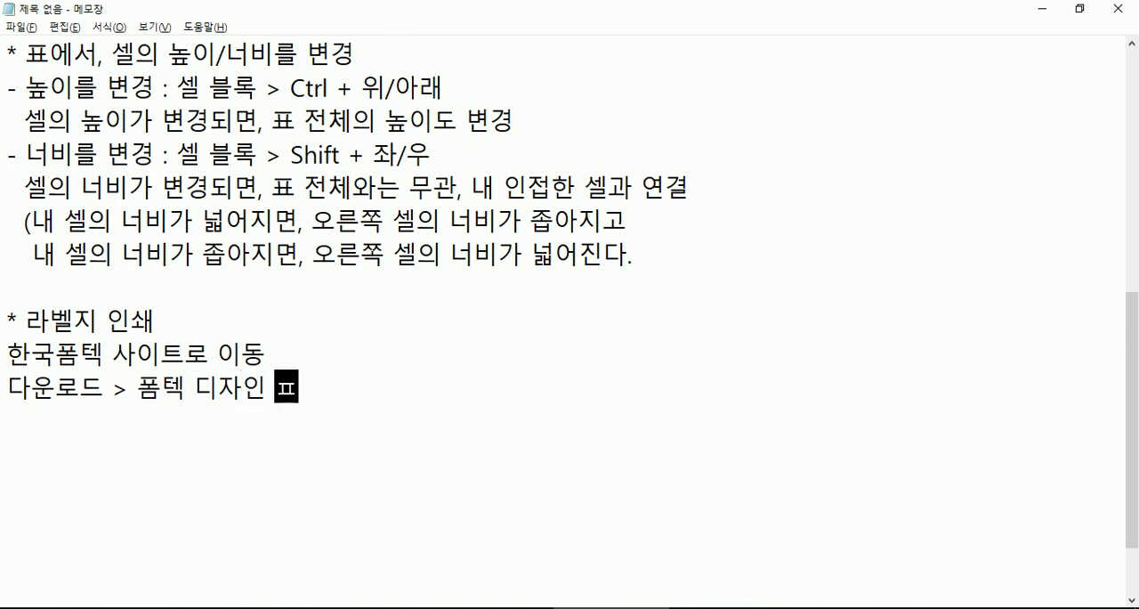
- Append > 설치 to the 다운로드 > 폼텍 디자인 프로9 line in the notes and start a new line below
key("Return")
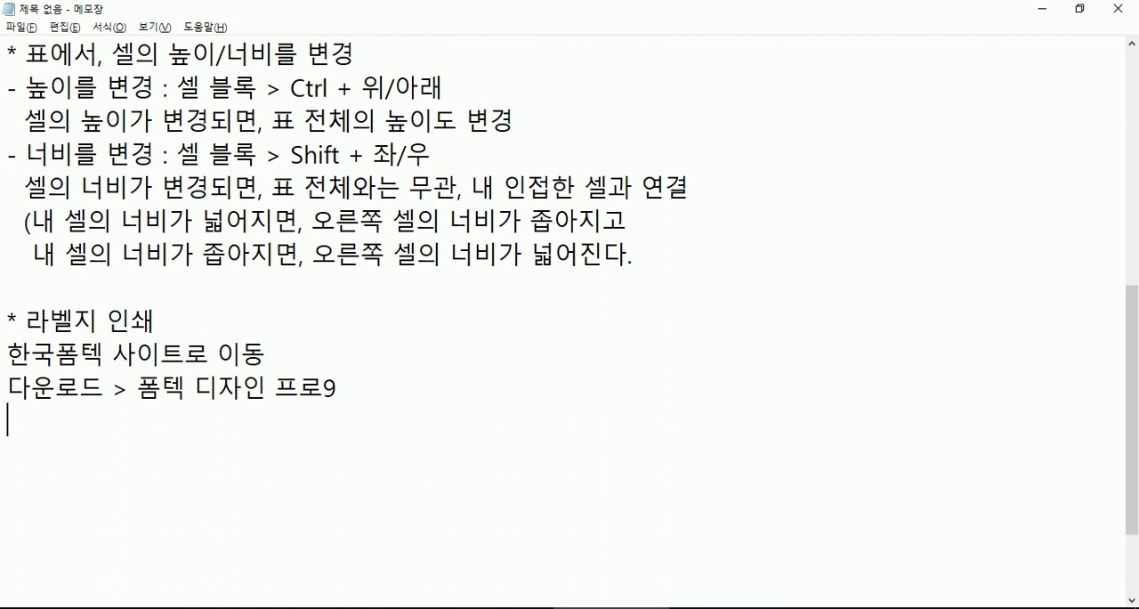
type("> 설치")
key("Return")
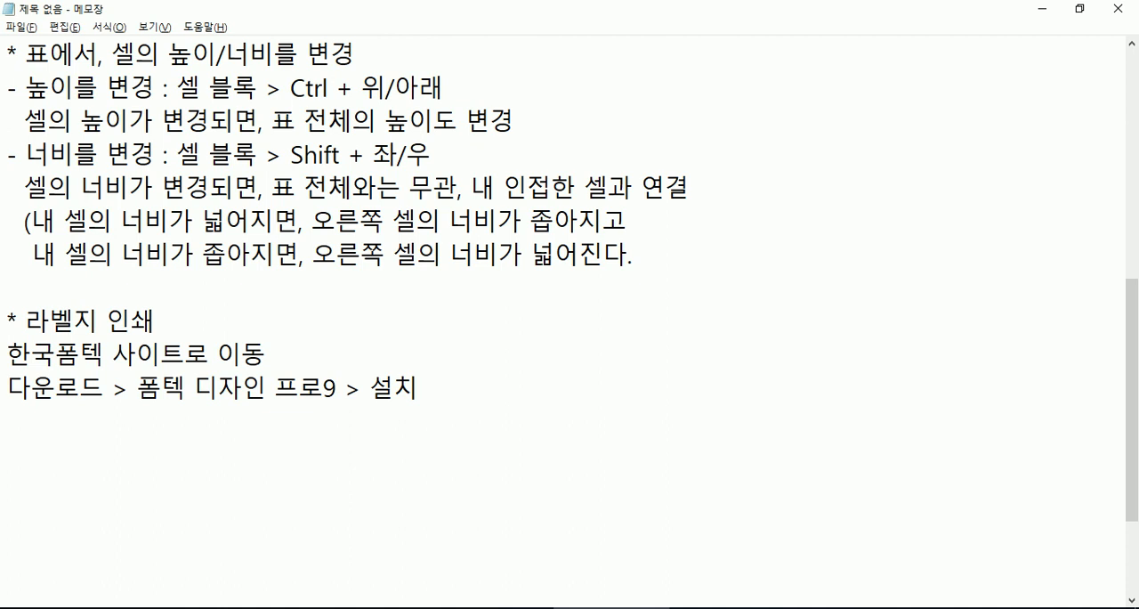
- Switch to Chrome, dismiss the holiday notice on the Formtec home page and download the 폼텍 디자인 프로9 installer
key("alt+Tab")
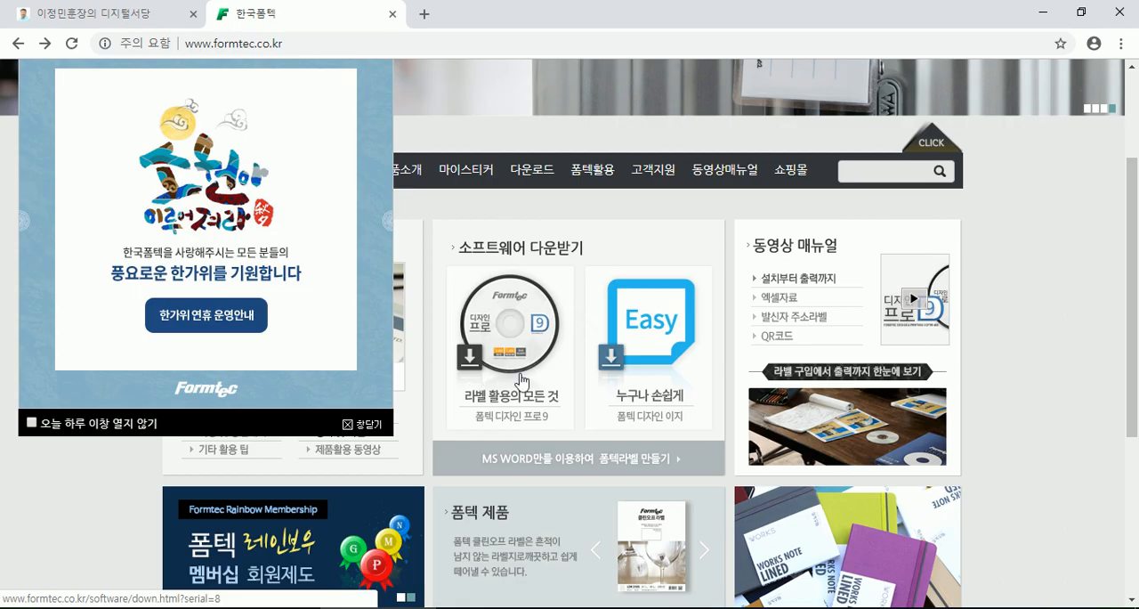
left_click(364, 426)
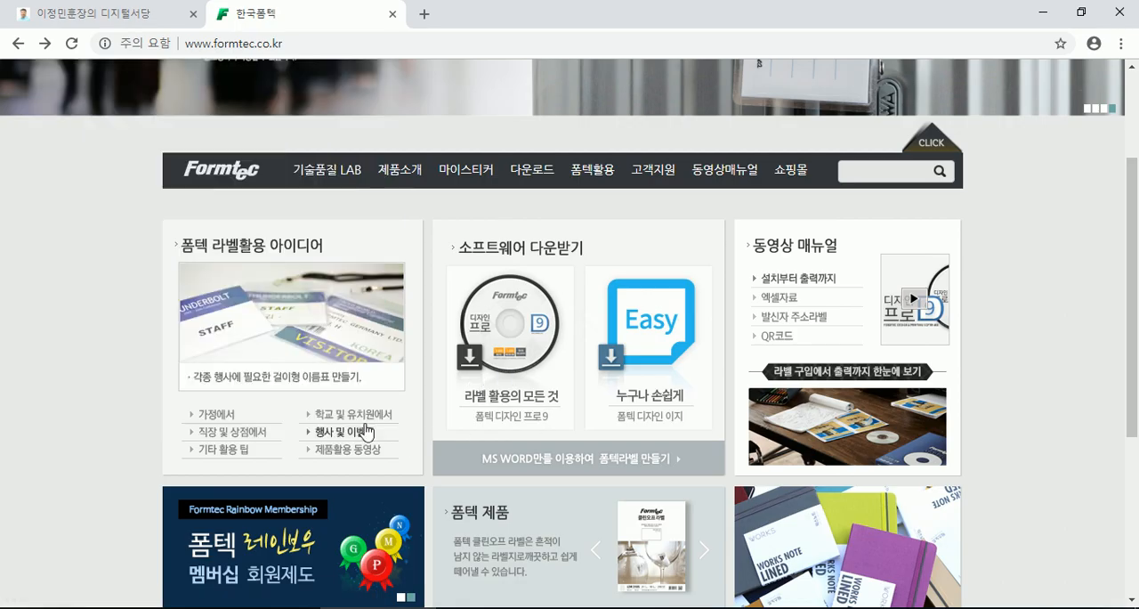
left_click(534, 335)
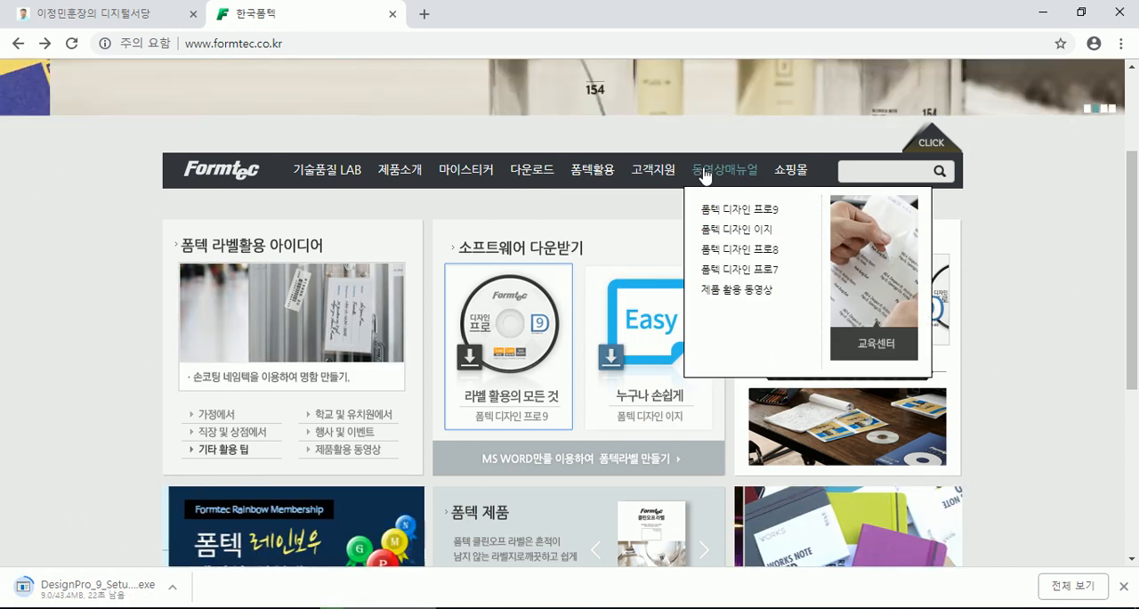
mouse_move(408, 171)
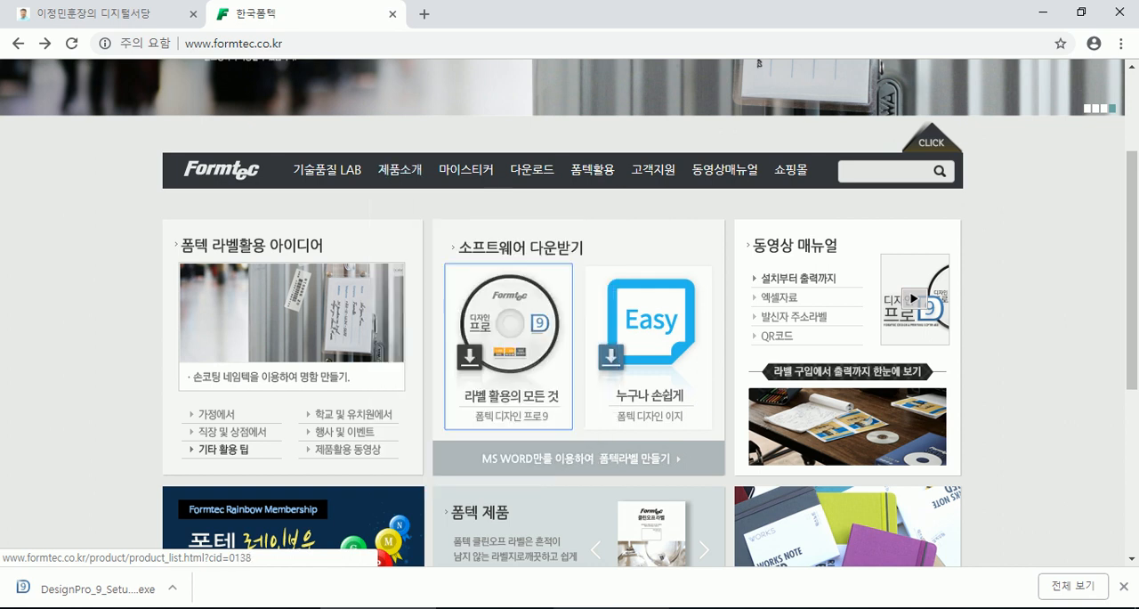
- Run DesignPro_9_Setup_UP9.exe, accept the licence agreement, install Formtec Design Pro 9 in its default folder and launch it
left_click(112, 596)
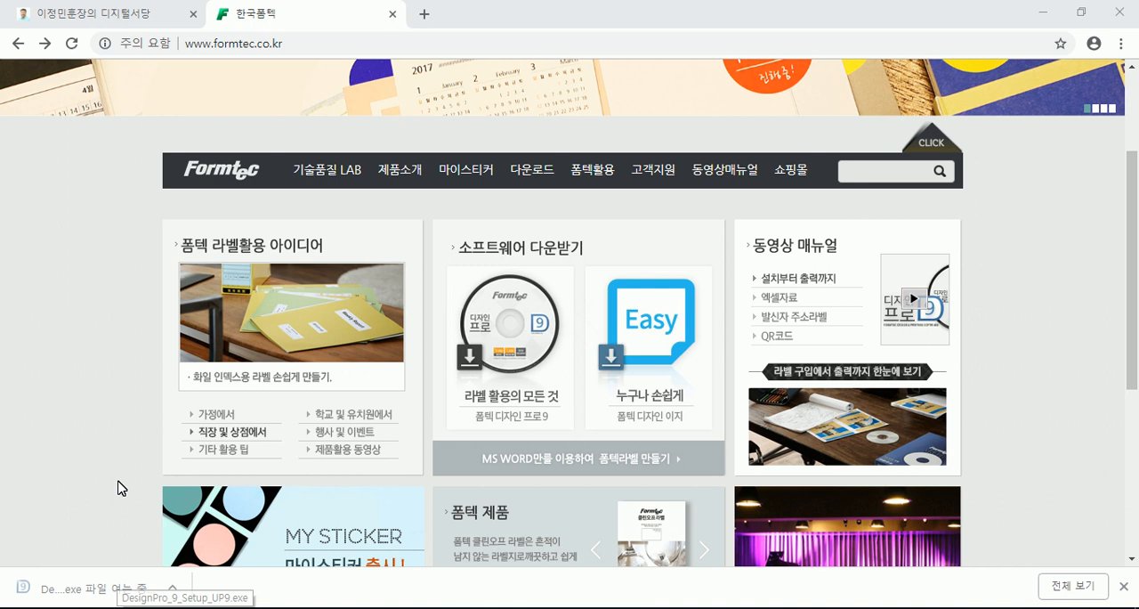
left_click(525, 347)
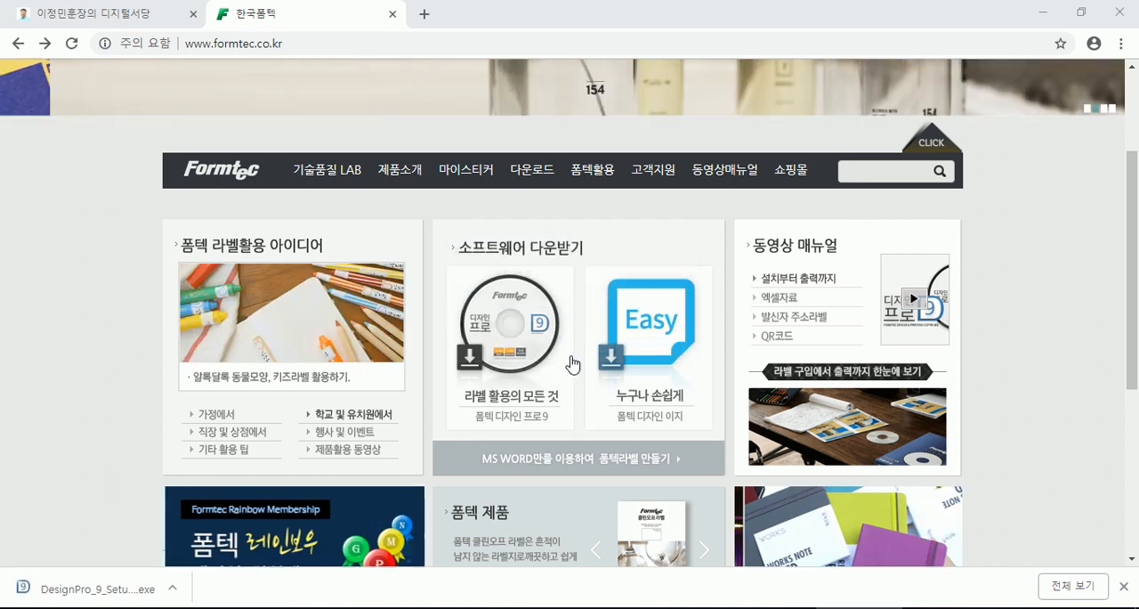
left_click(438, 392)
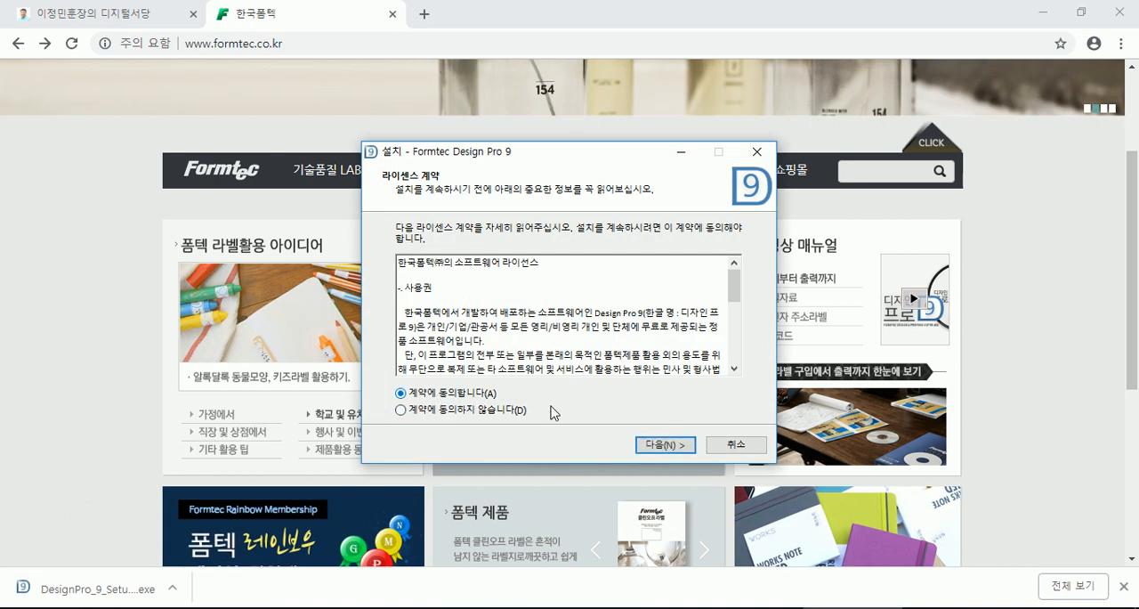
left_click(673, 451)
left_click(663, 449)
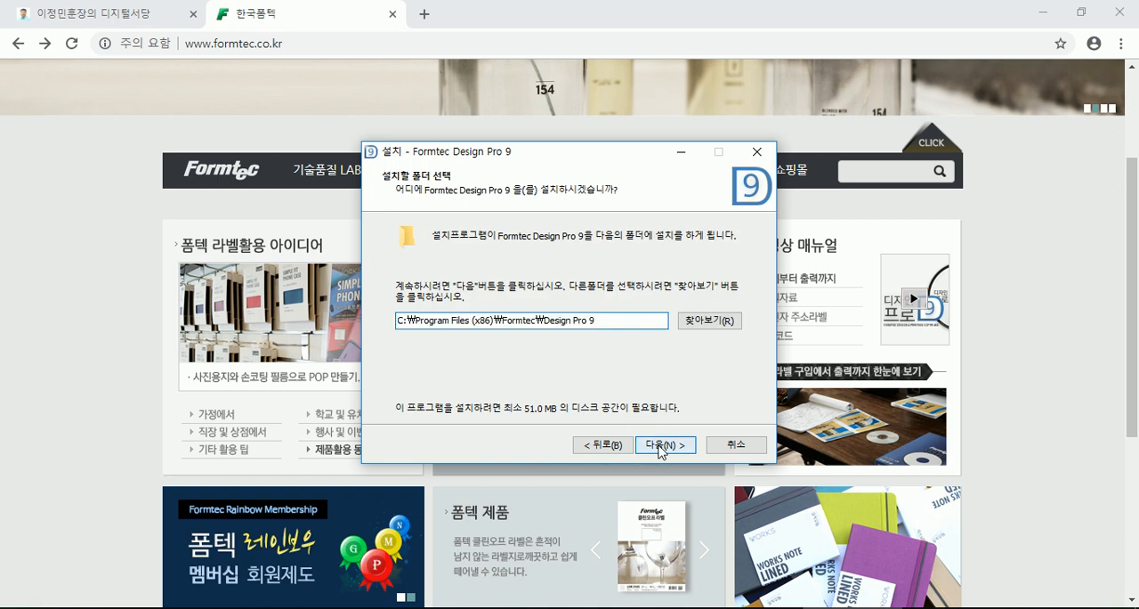
left_click(659, 449)
left_click(659, 449)
left_click(658, 449)
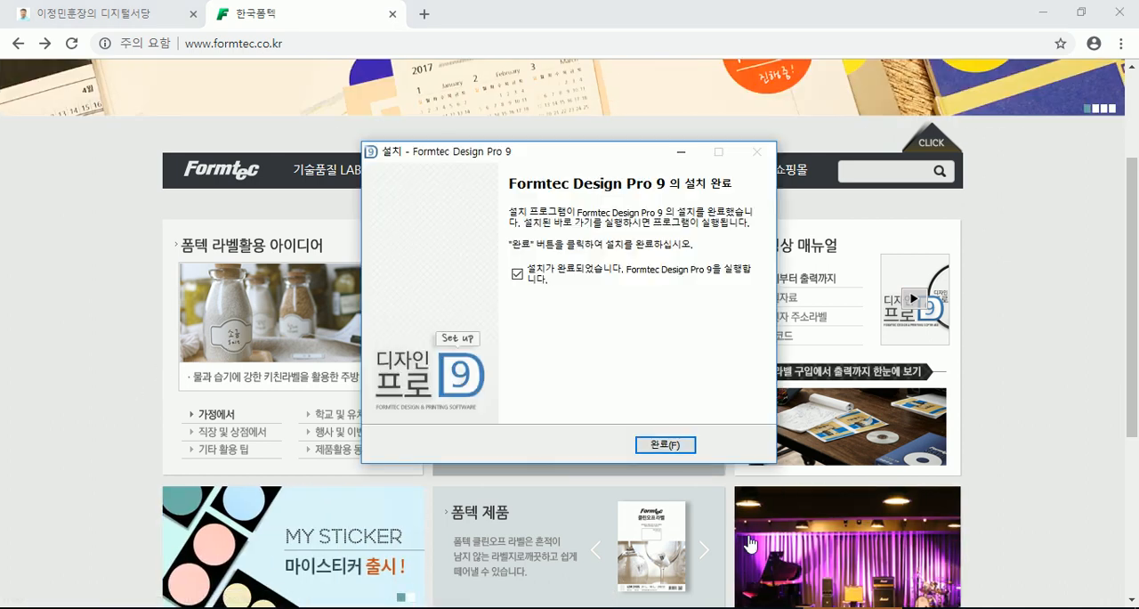
left_click(663, 445)
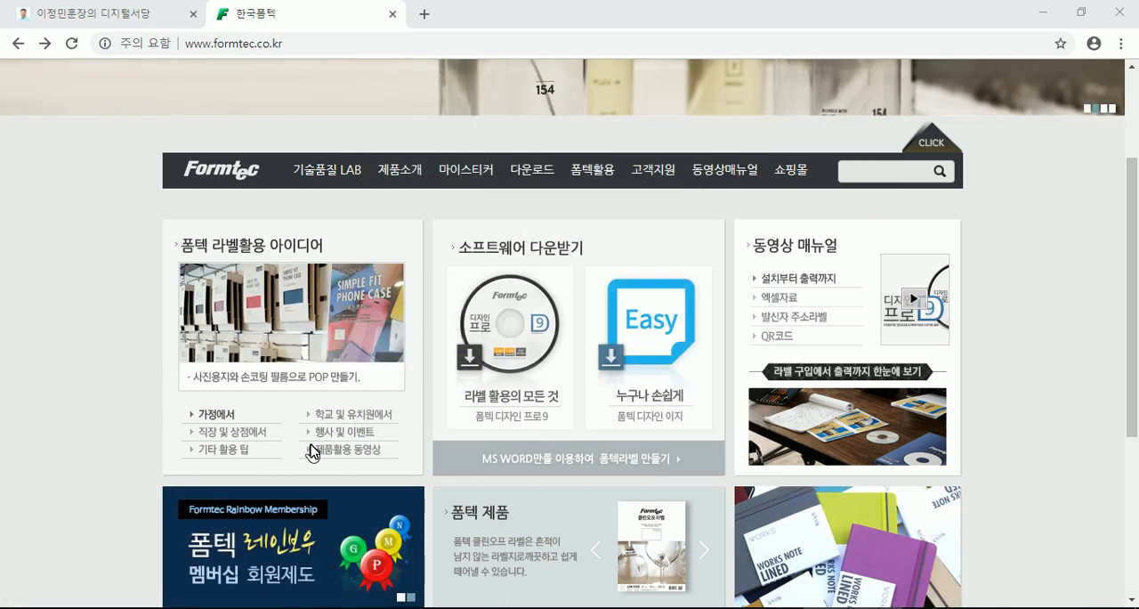
left_click(505, 383)
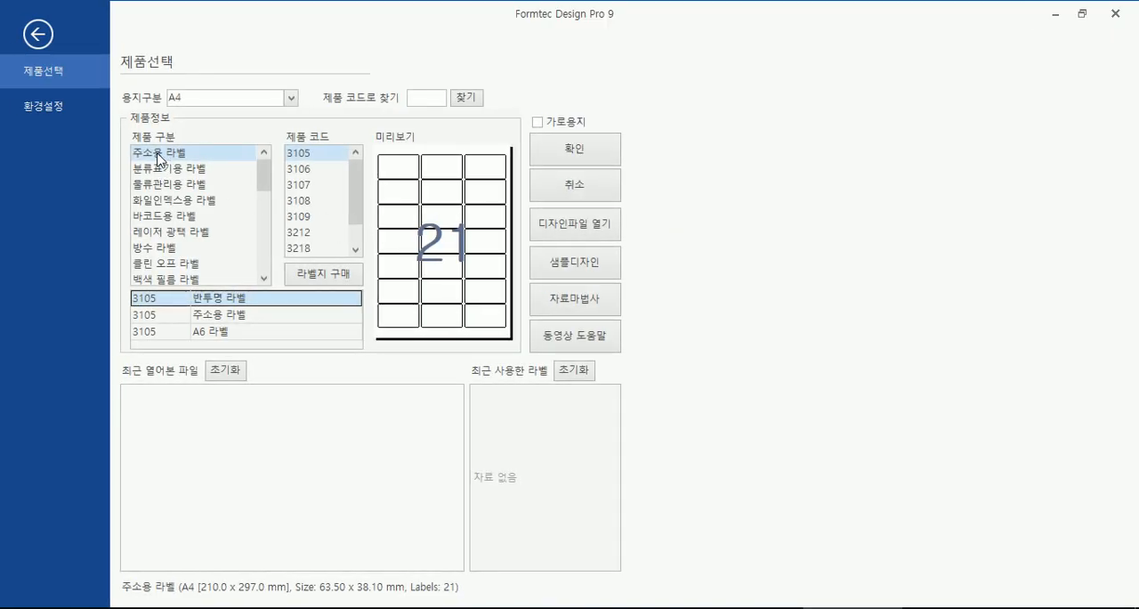
- Look through the A4 product categories, previewing address, classification, barcode, waterproof and CD labels and business card paper
left_click(159, 160)
left_click(161, 168)
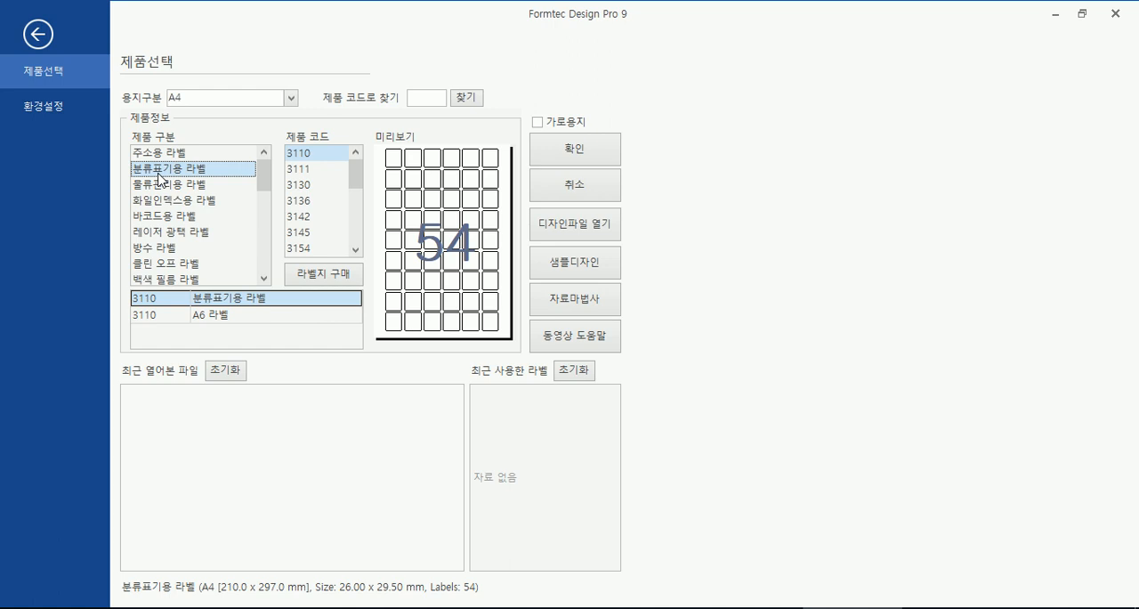
left_click(164, 217)
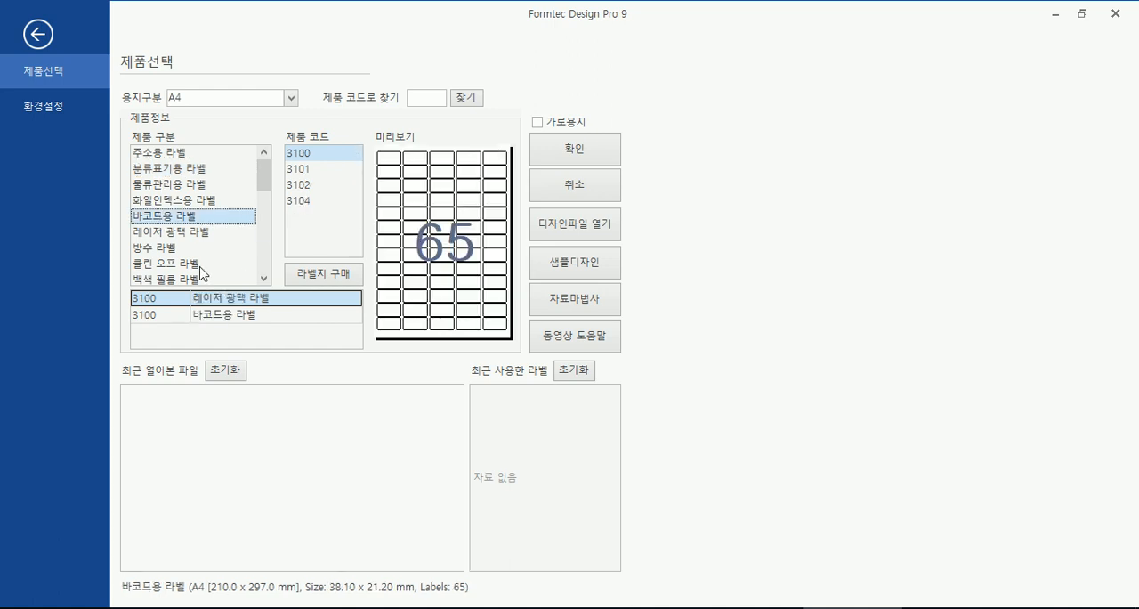
left_click(156, 251)
scroll(175, 269, "down", 2)
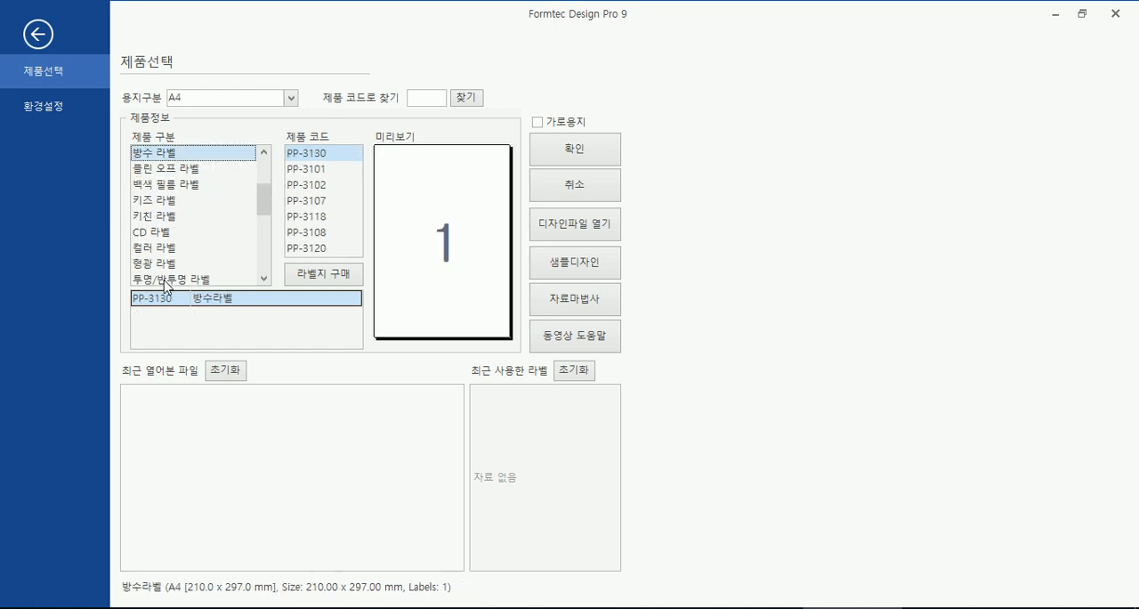
left_click(158, 248)
left_click(183, 232)
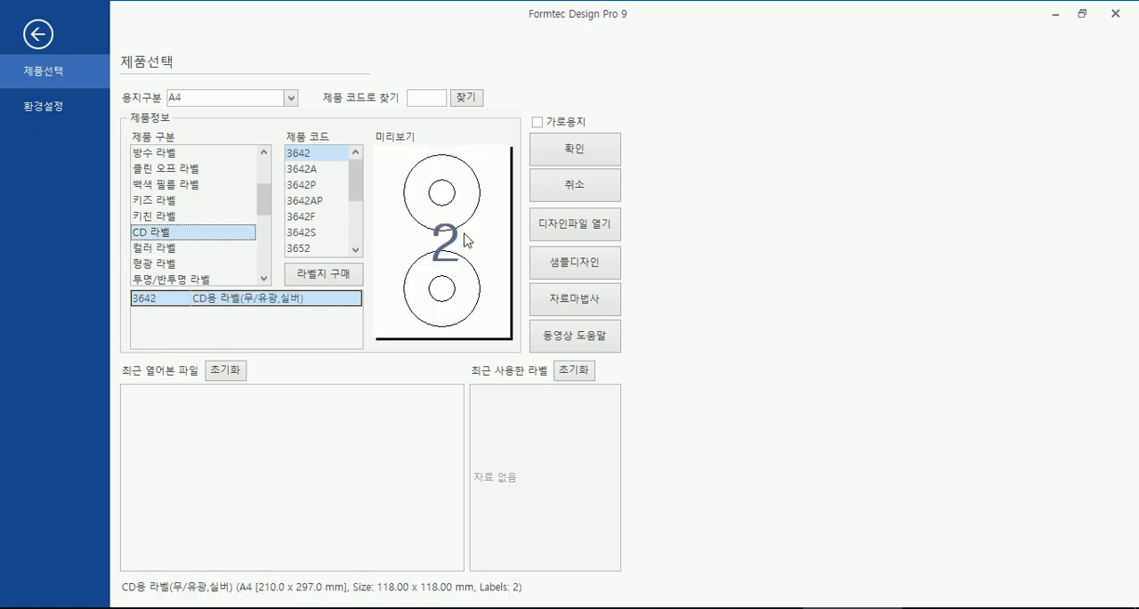
scroll(224, 253, "down", 2)
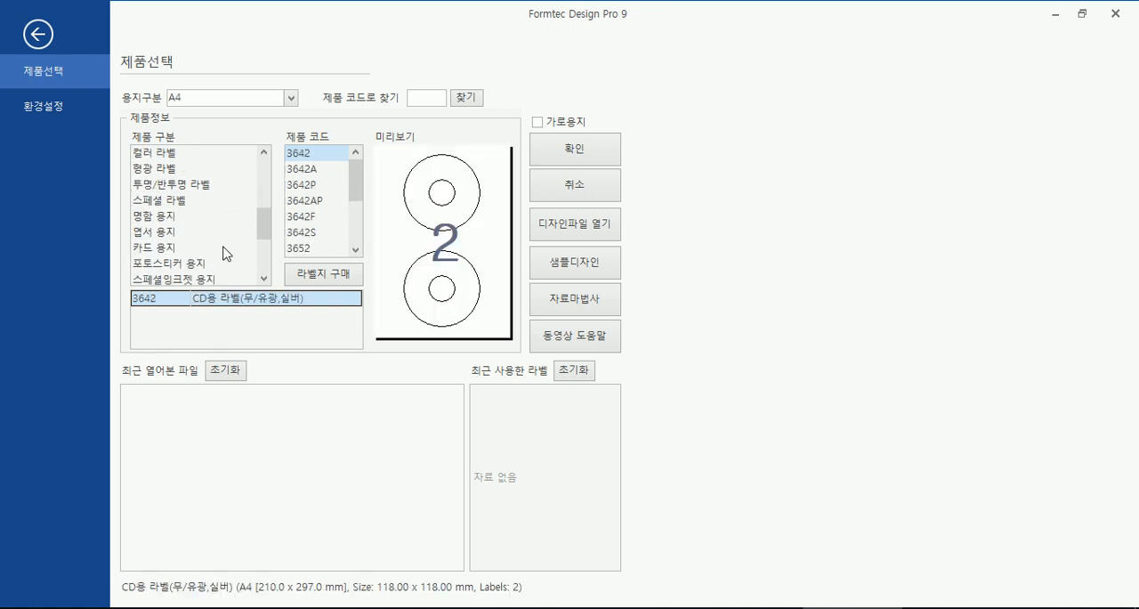
left_click(166, 218)
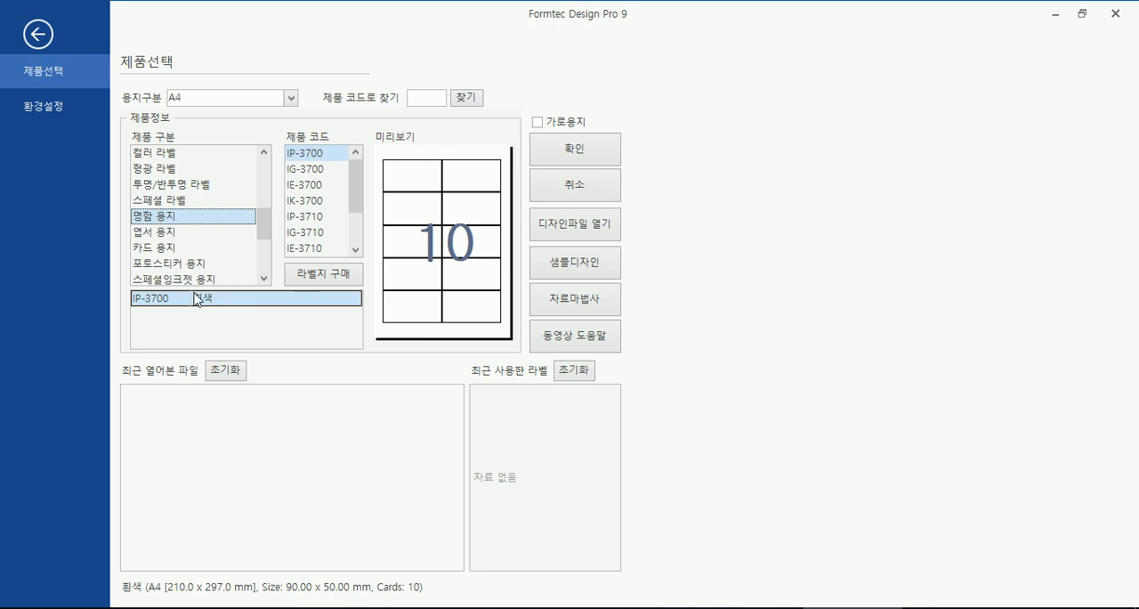
scroll(169, 285, "up", 3)
- Compare the sheet layouts of the 주소용 라벨 product codes from 3105 to 3218
left_click(173, 155)
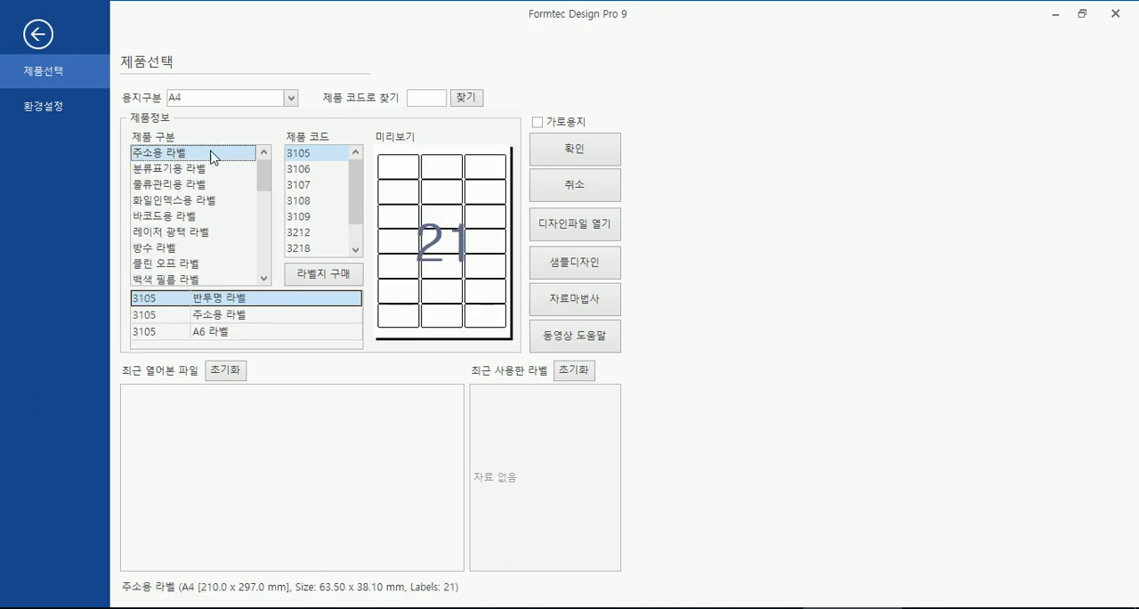
left_click(311, 169)
left_click(309, 185)
left_click(305, 202)
left_click(305, 220)
left_click(306, 249)
left_click(304, 154)
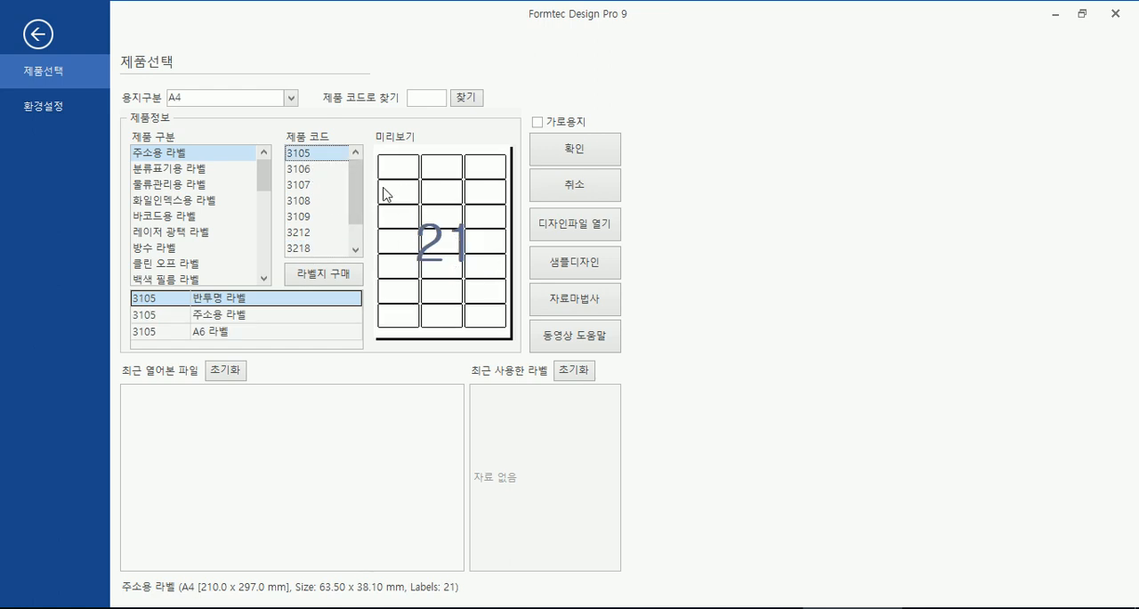
- Choose product code 3218 under 주소용 라벨 and create a new label design from it
left_click(322, 170)
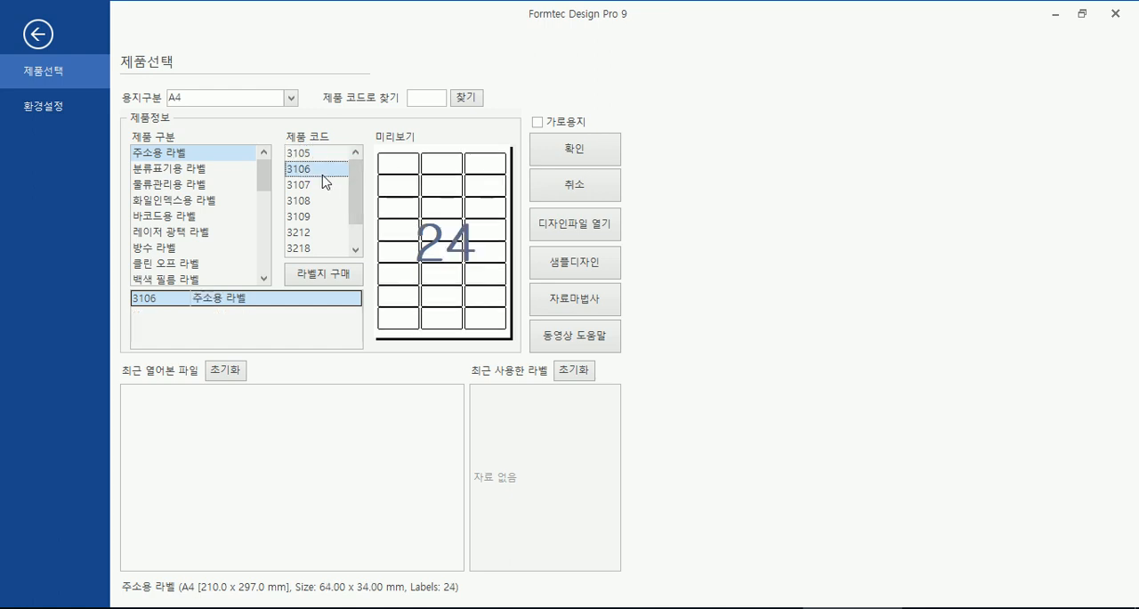
left_click(318, 249)
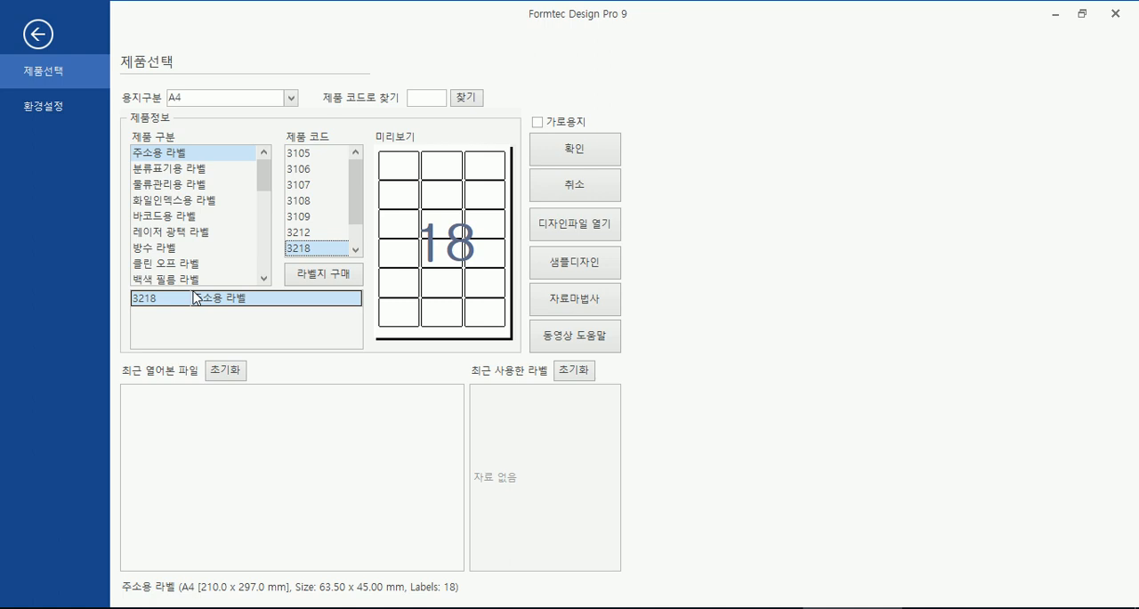
left_click(572, 161)
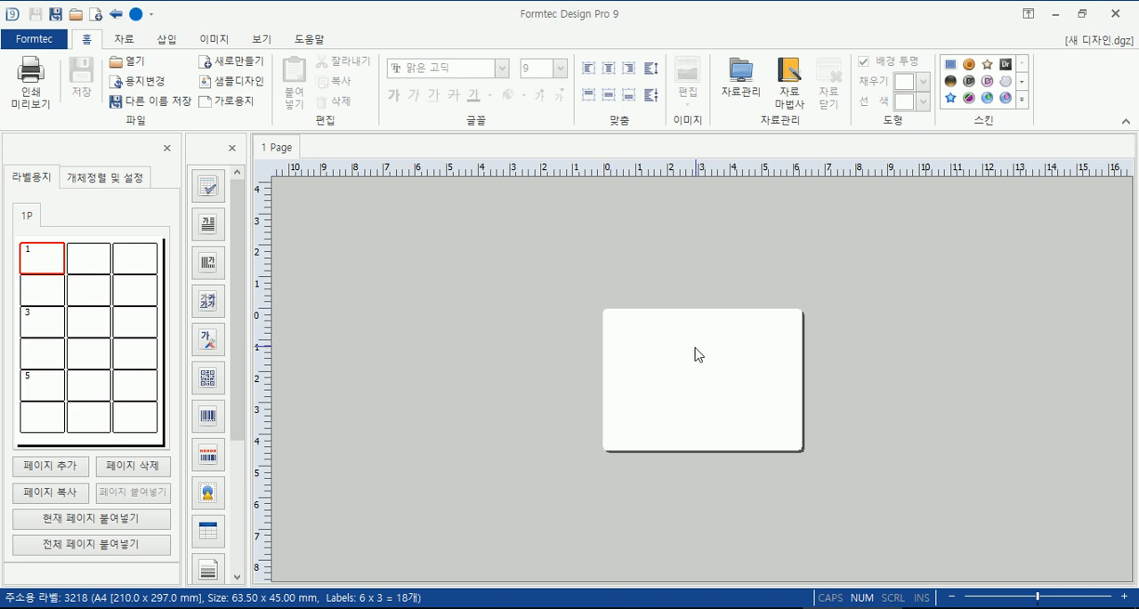
- Add a horizontal text box to the first label containing the recipient's name followed by 님 보세요
left_click(116, 263)
left_click(76, 260)
left_click(55, 258)
left_click(210, 224)
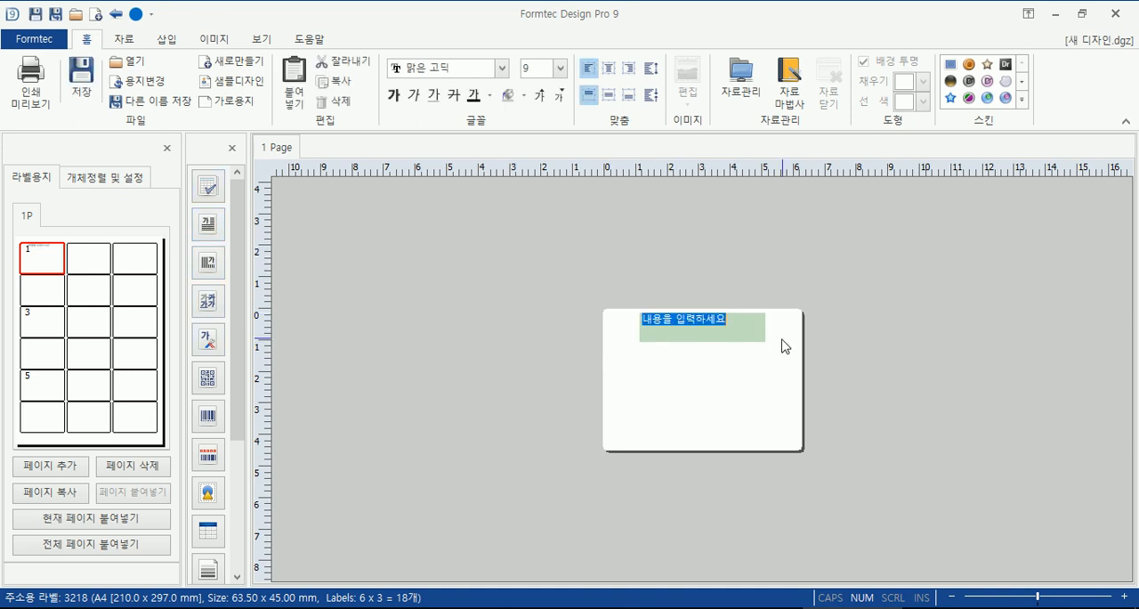
type("ghdr")
key("ctrl+a")
type("홍기")
type("동님 보세요")
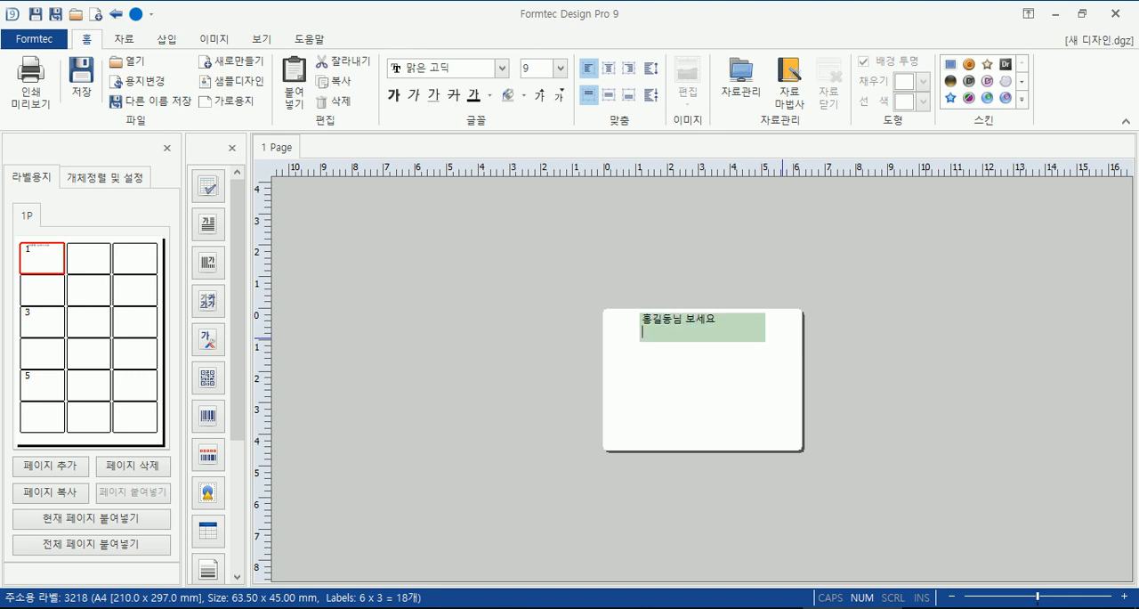
key("Return")
key("BackSpace")
left_click(300, 469)
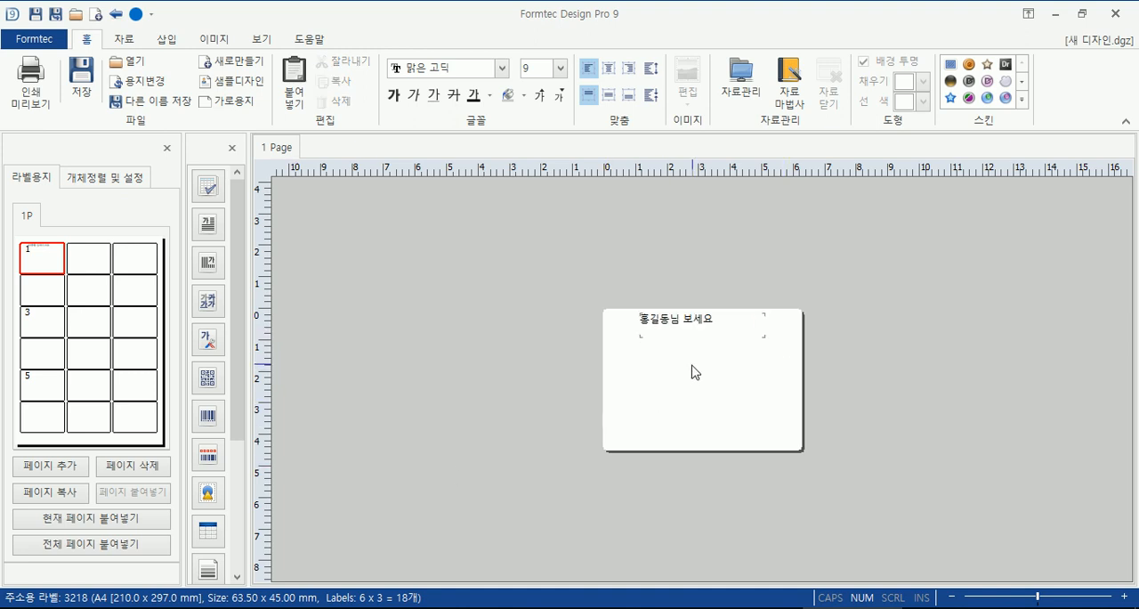
- Add a horizontal text box with another recipient's name and 님 to the second label of the first row
left_click(100, 260)
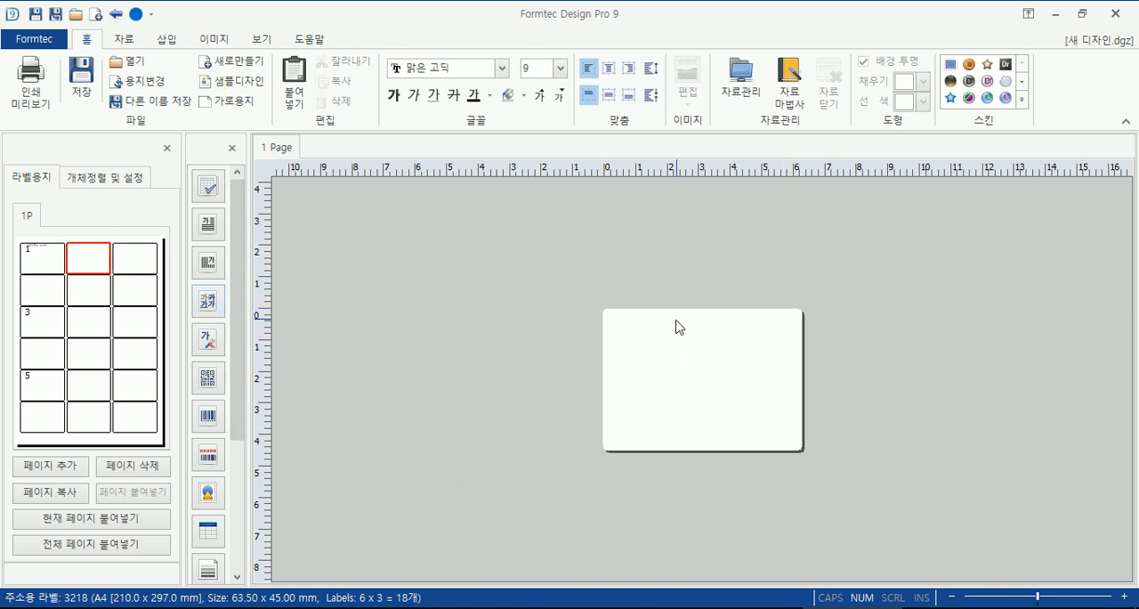
left_click(222, 226)
type("일지매 님")
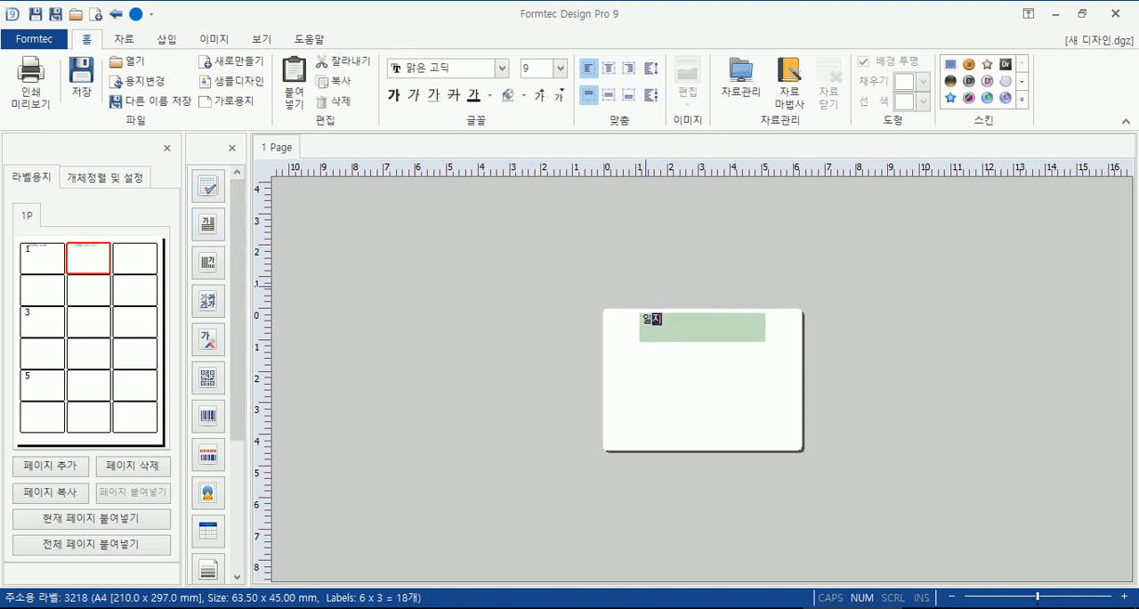
- Insert an EAN 13 barcode in the third label of the first row, place it lower on the label, and reselect the first label
left_click(133, 270)
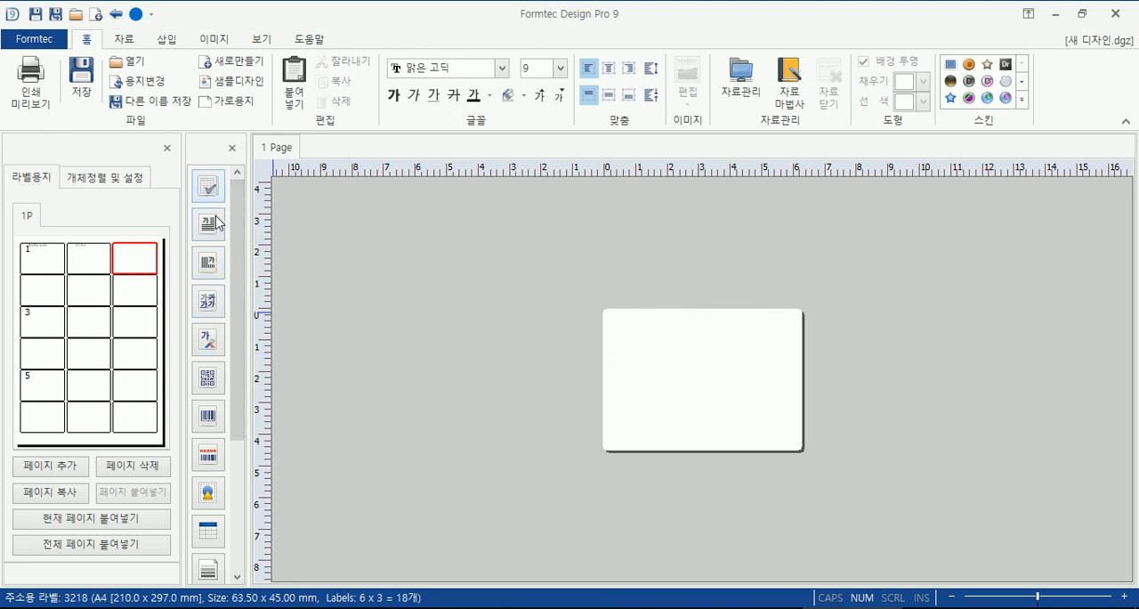
left_click(207, 417)
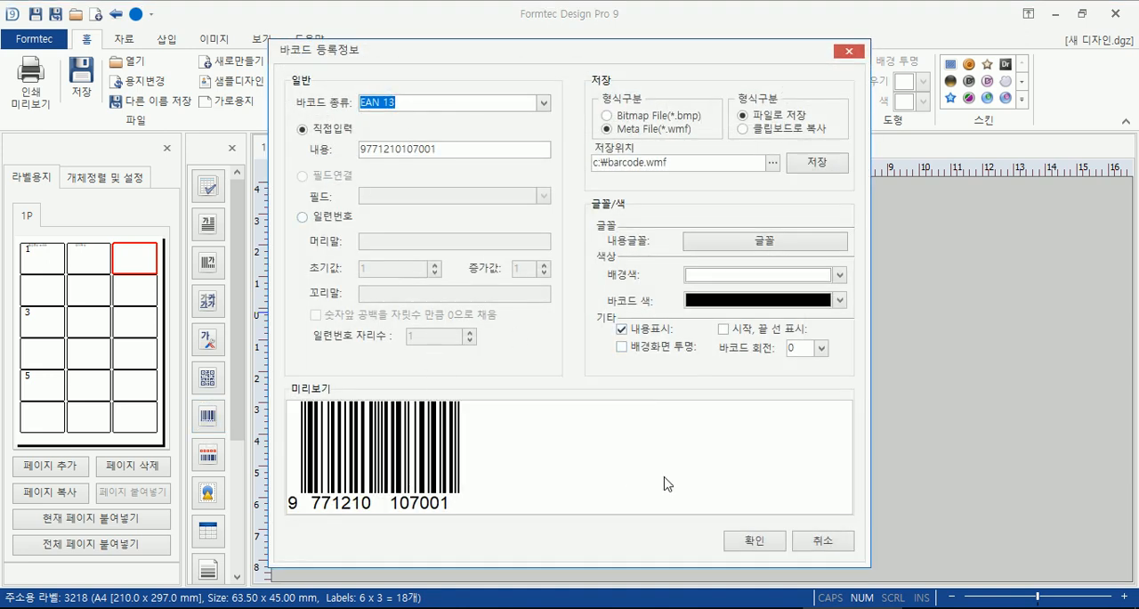
left_click(781, 540)
left_click_drag(687, 341, 700, 401)
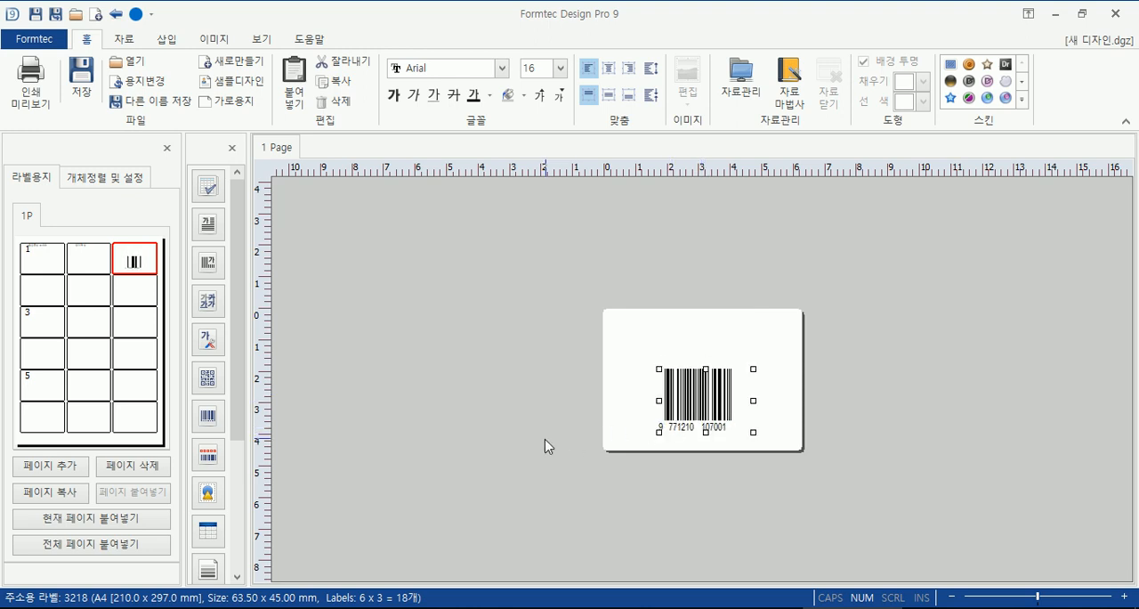
left_click(49, 265)
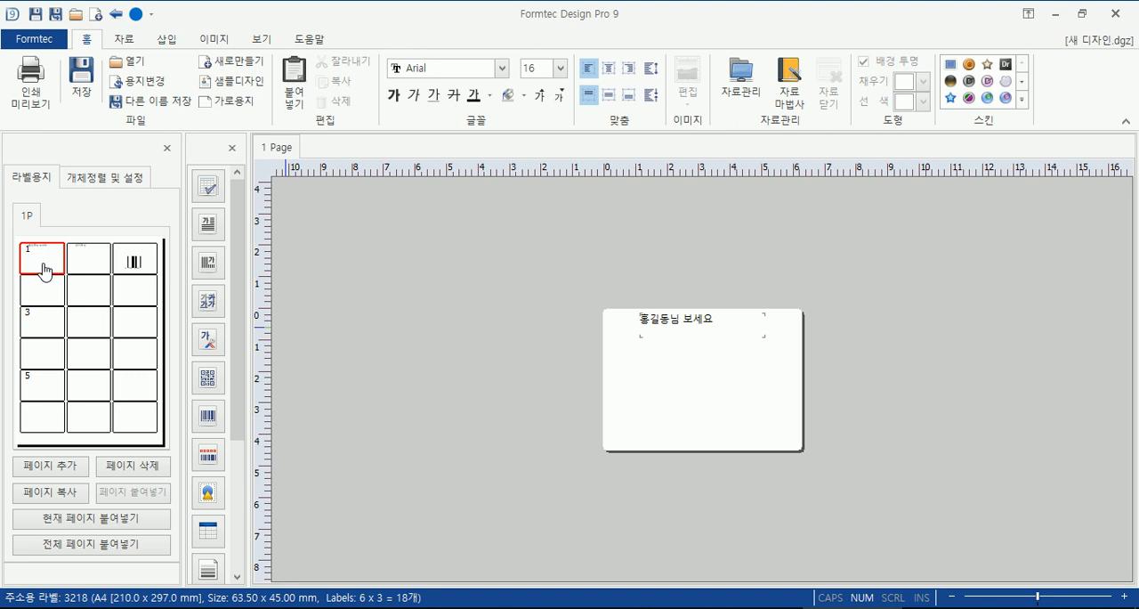
- Check the label sheet in the print preview, then close the preview
left_click(25, 94)
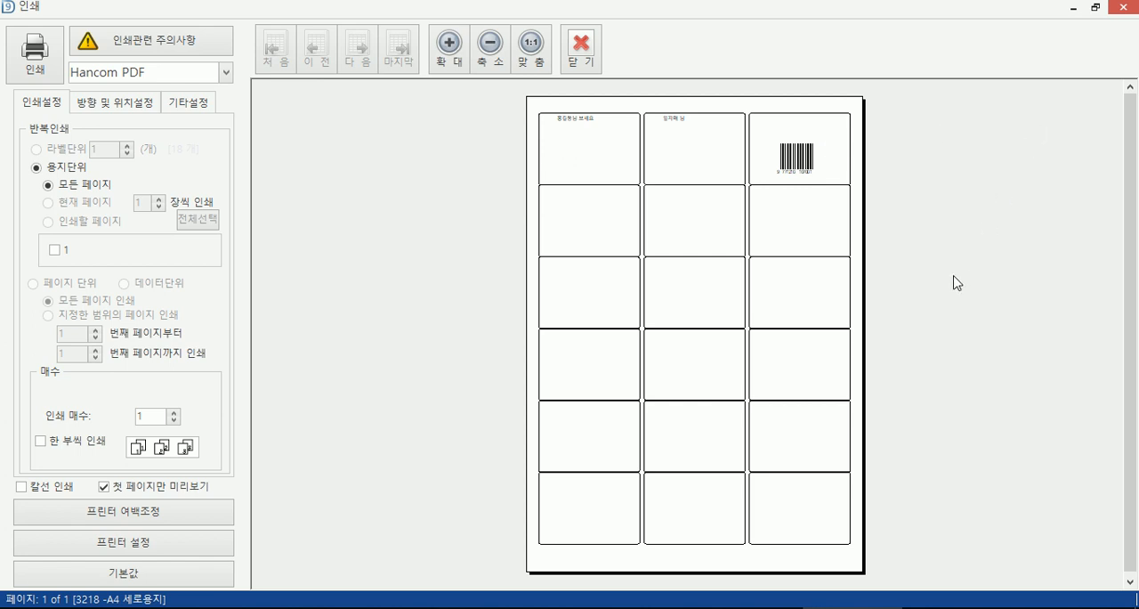
left_click(574, 73)
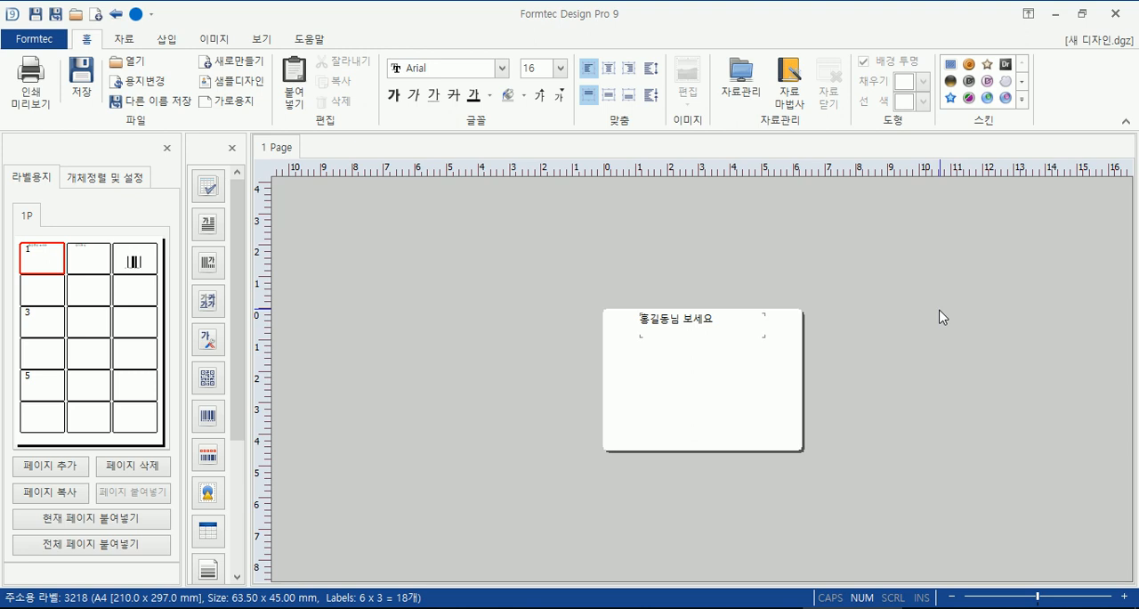
- Close Formtec Design Pro 9 and the Formtec website
left_click(1127, 16)
left_click(578, 374)
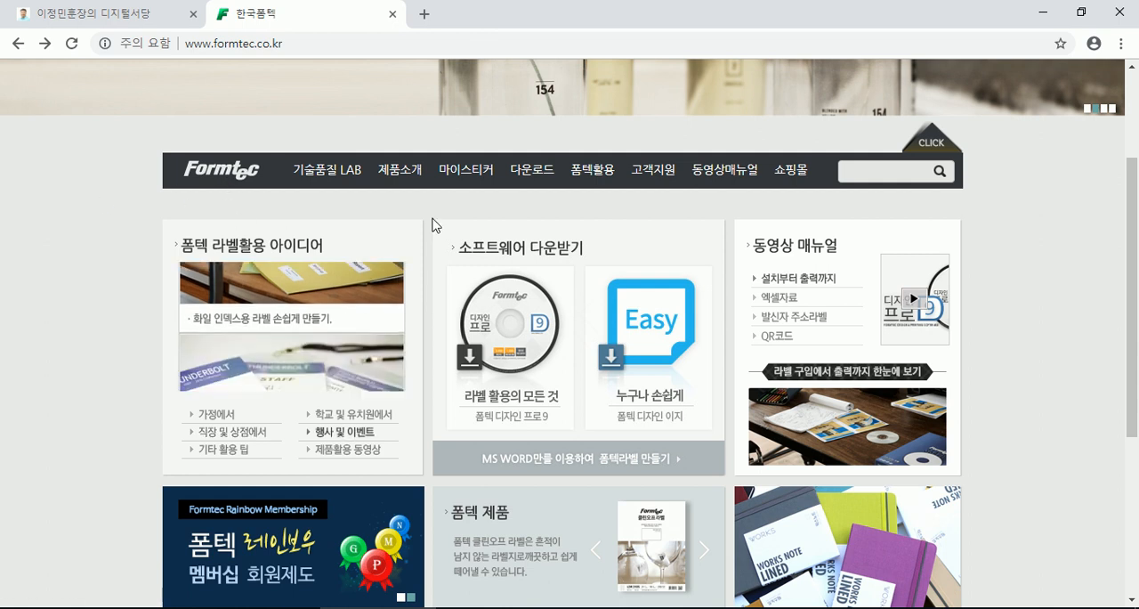
left_click(1123, 18)
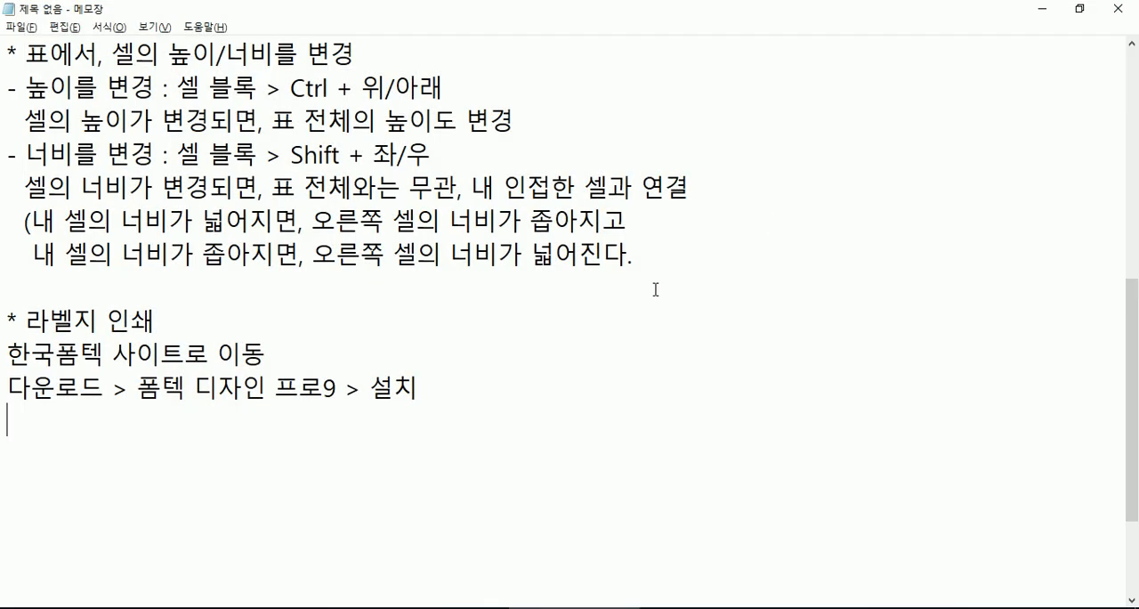
- Add the line "용지에 맞게 입력, 출력" below the installation line of the 라벨지 인쇄 notes
key("Return")
scroll(553, 417, "up", 2)
scroll(504, 388, "down", 1)
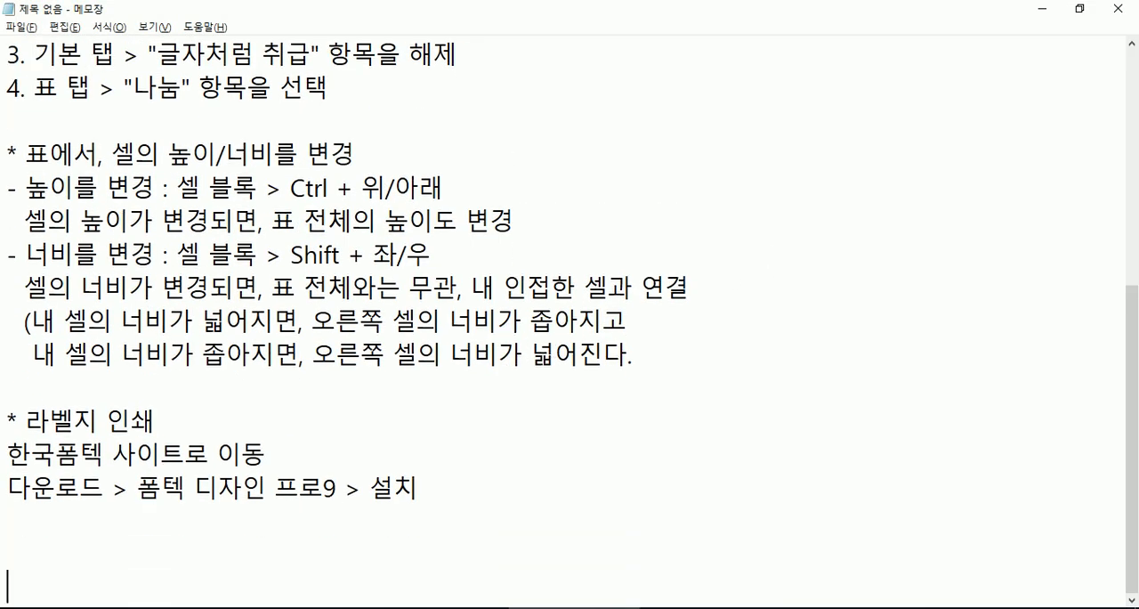
type("용")
type("지에 만")
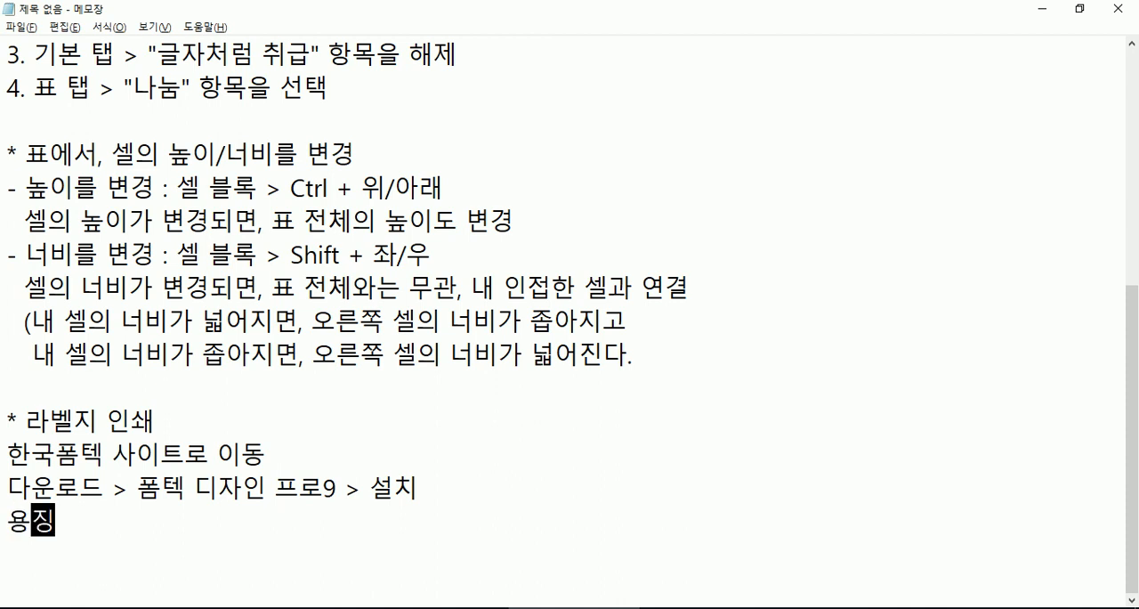
key("BackSpace")
key("BackSpace")
type("맞게 입력")
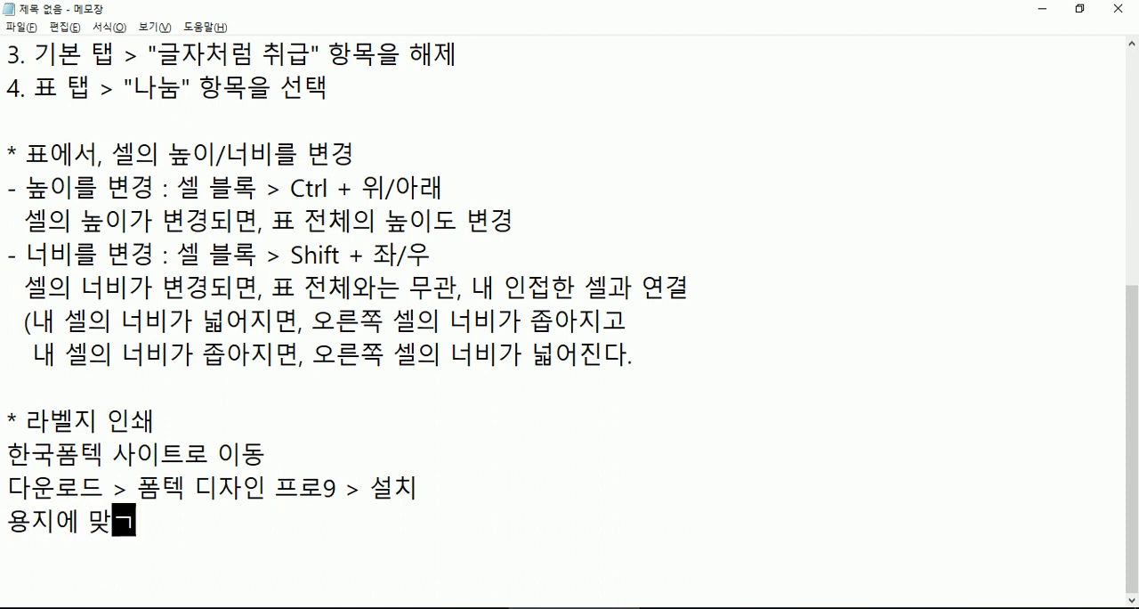
type(", 출력")
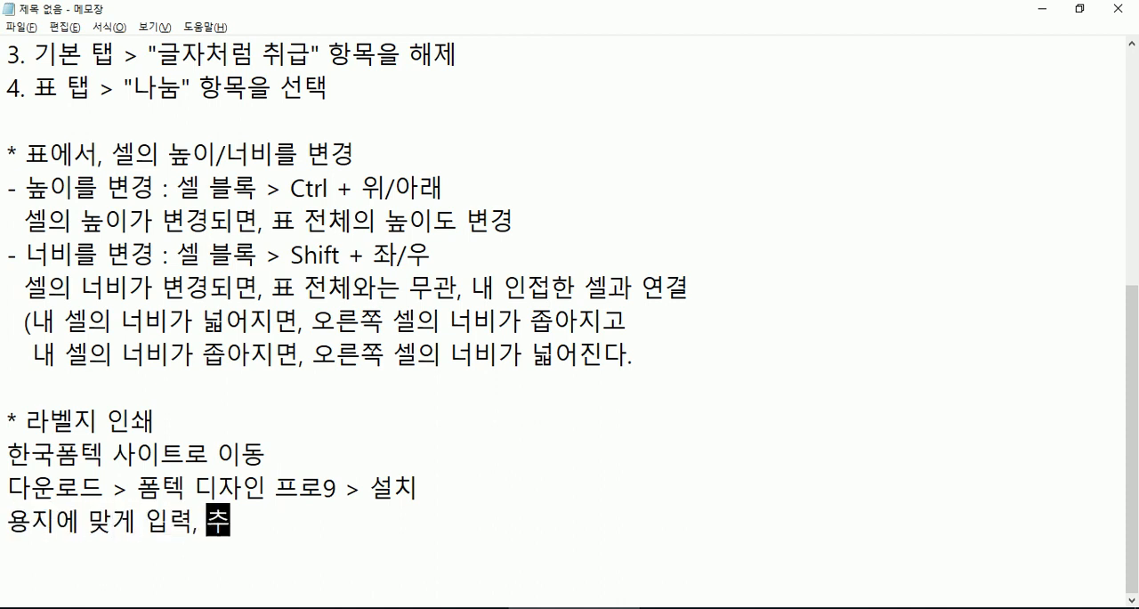
scroll(569, 305, "up", 1)
key("Return")
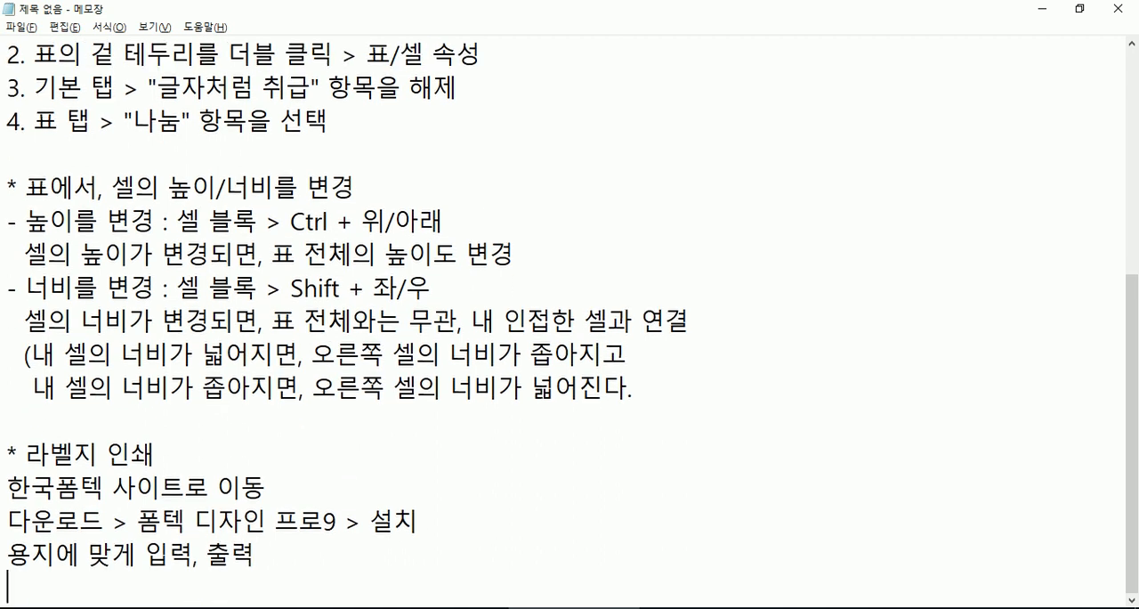
- Close the other open Notepad document without saving its changes
scroll(481, 383, "up", 4)
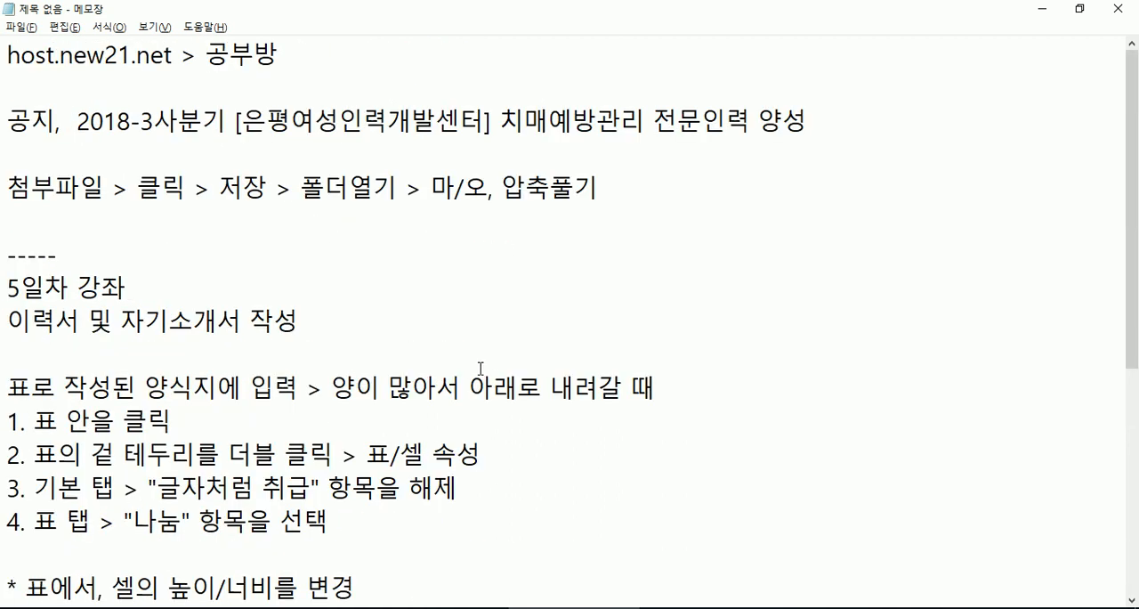
scroll(481, 367, "down", 2)
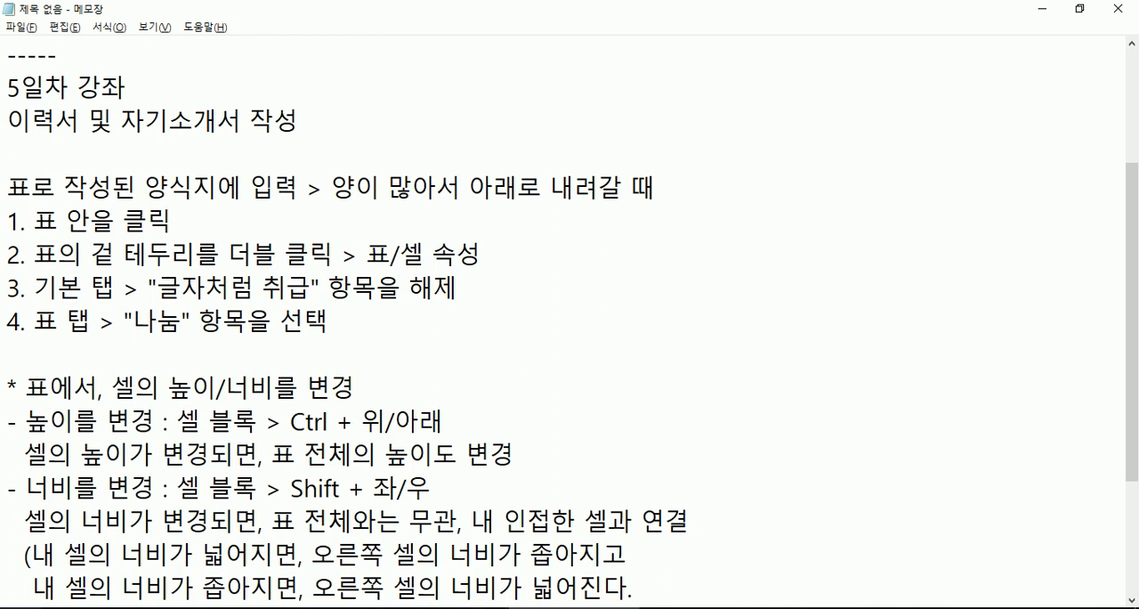
key("super")
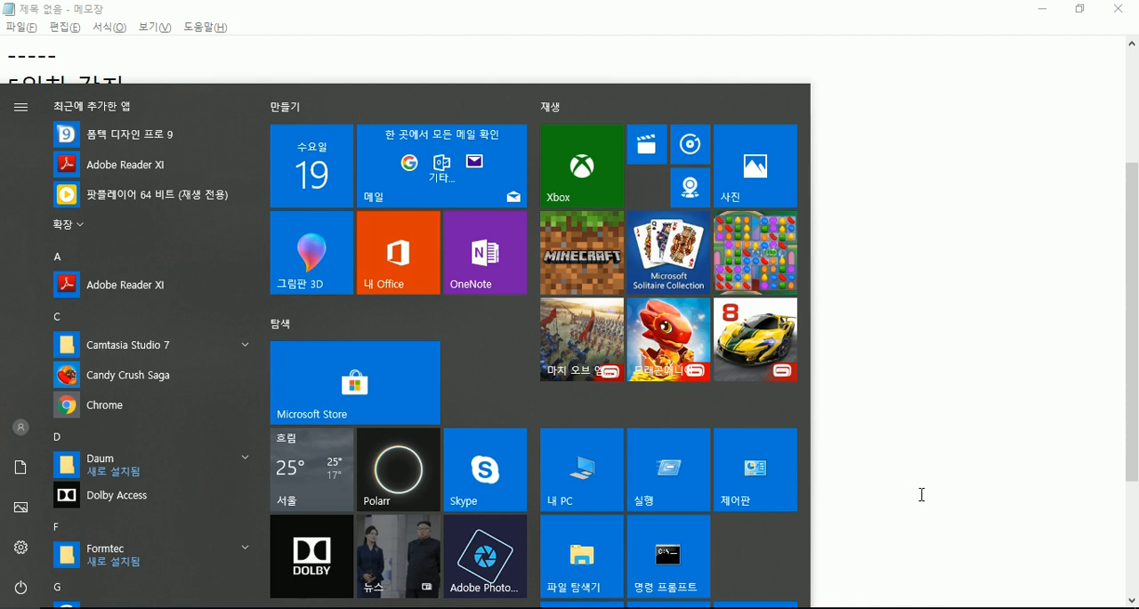
left_click(922, 481)
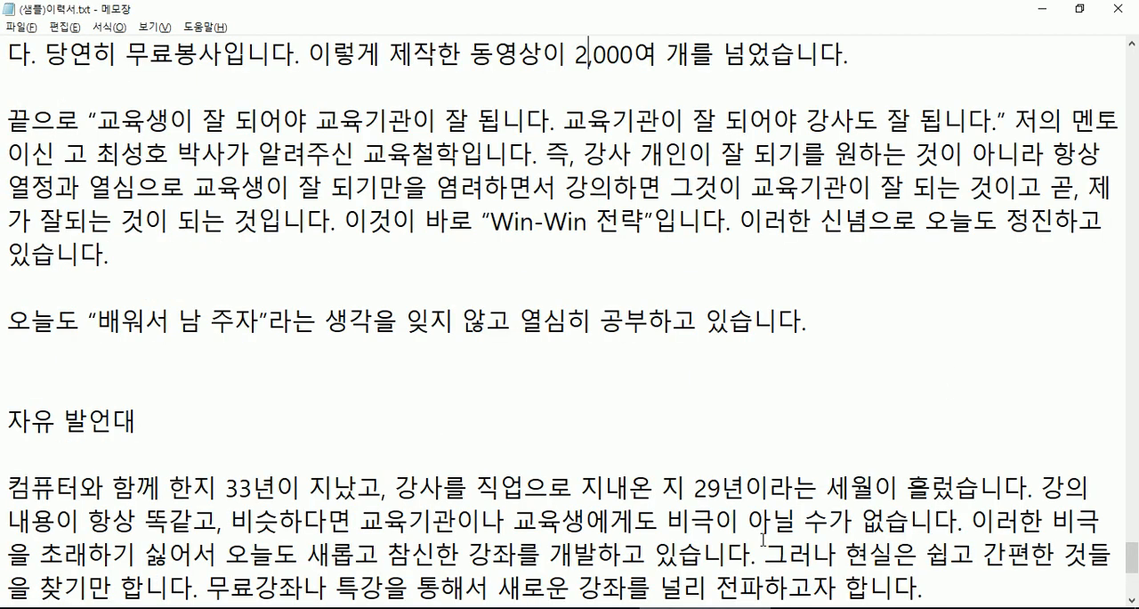
type(",")
left_click(1118, 9)
left_click(589, 343)
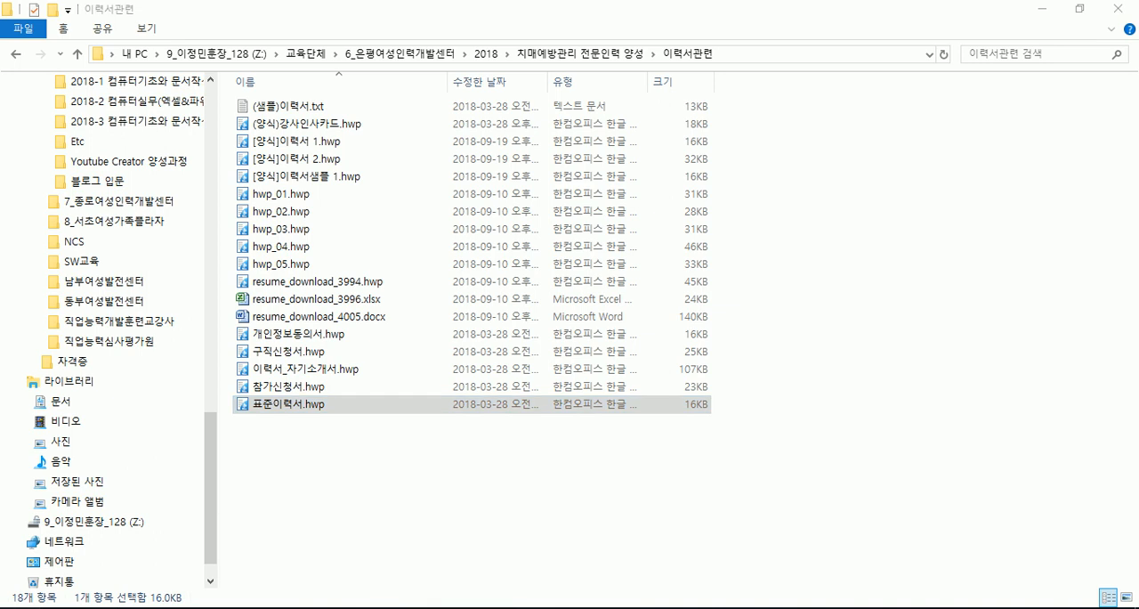
- Open PowerPoint 2010 and add a second slide with the 제목 및 내용 layout to the blank presentation
key("super")
scroll(681, 489, "down", 5)
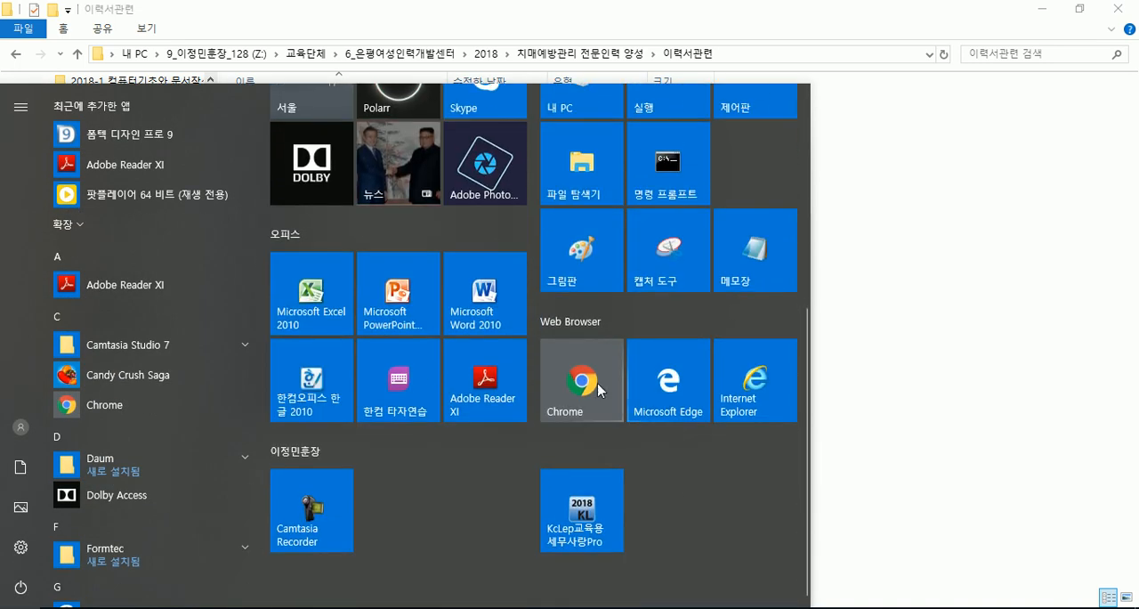
left_click(379, 308)
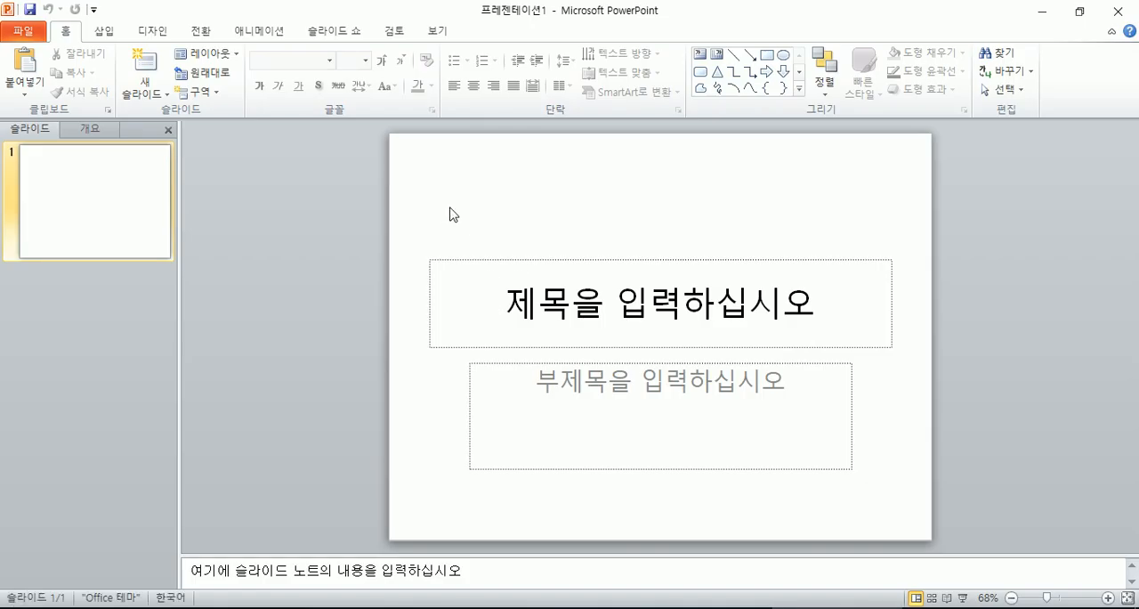
left_click(147, 93)
left_click(257, 155)
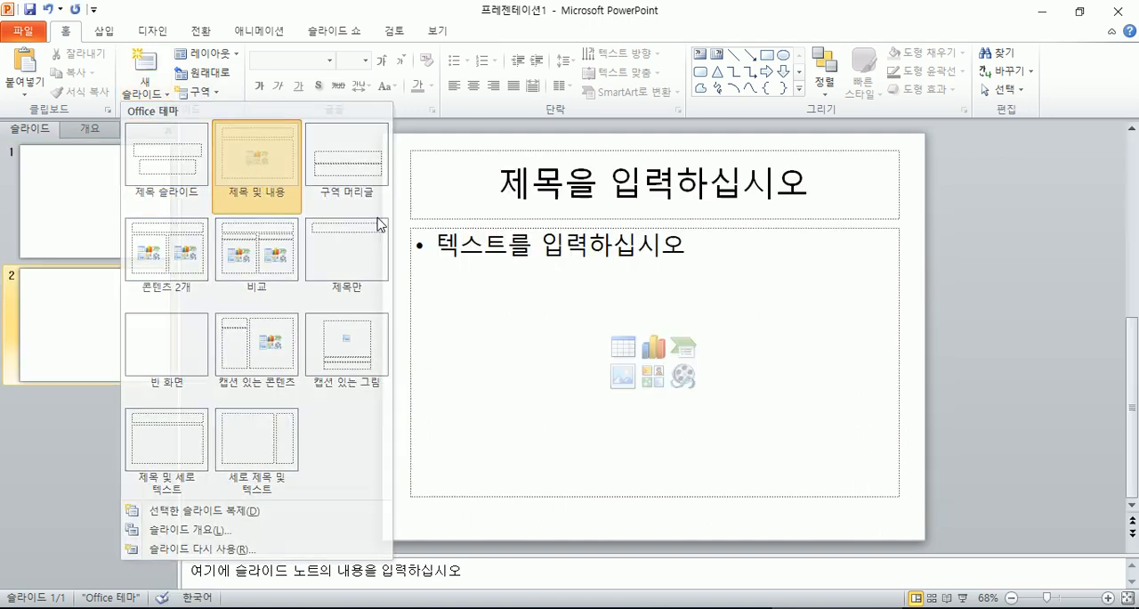
- Enter the bullets "네이버 가기" and "다음 가기" in the second slide's content placeholder
left_click(525, 244)
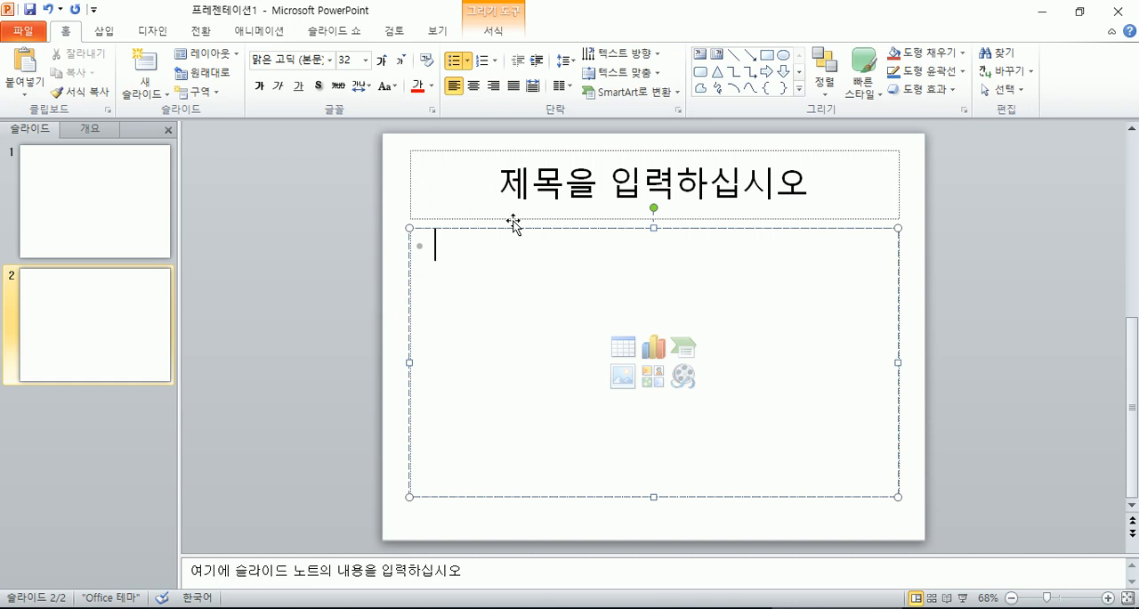
type("네이버")
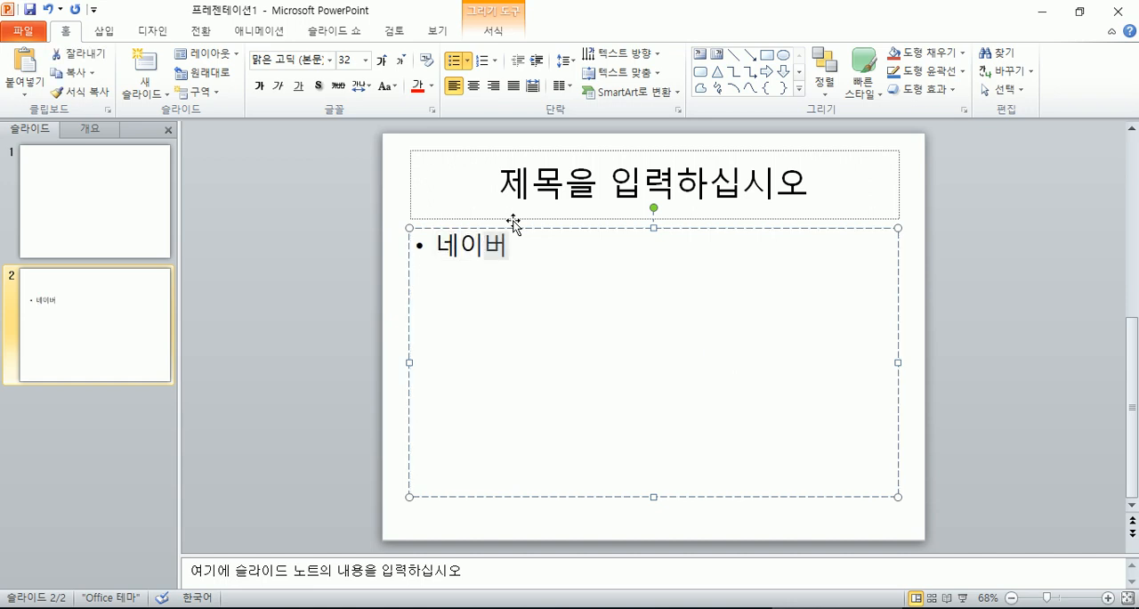
type(" 가기")
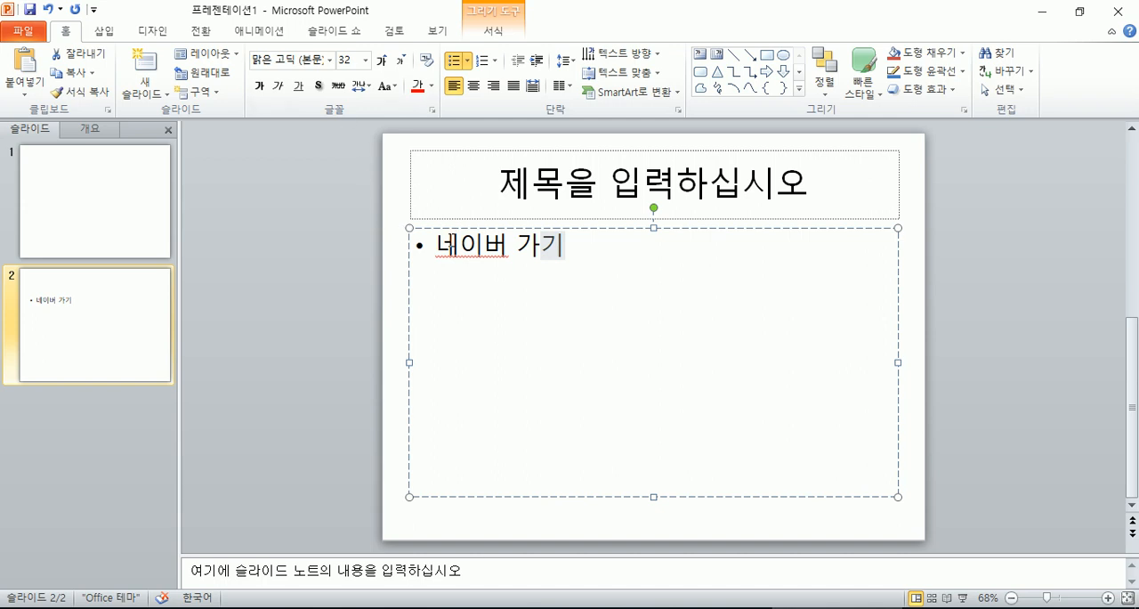
left_click_drag(436, 243, 569, 245)
left_click(577, 247)
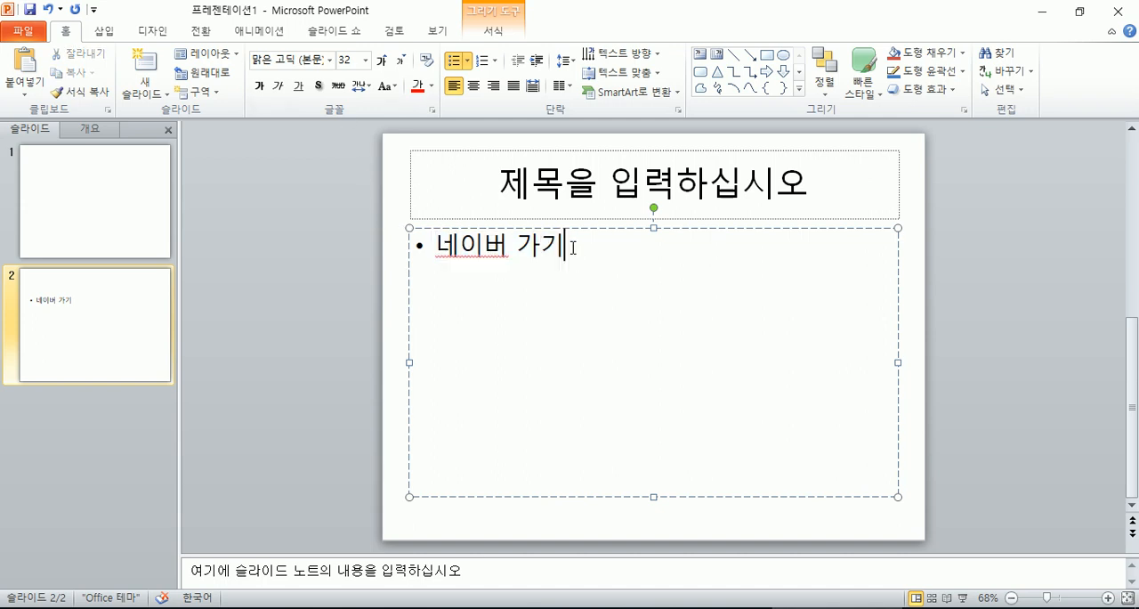
key("Return")
type("다음 ")
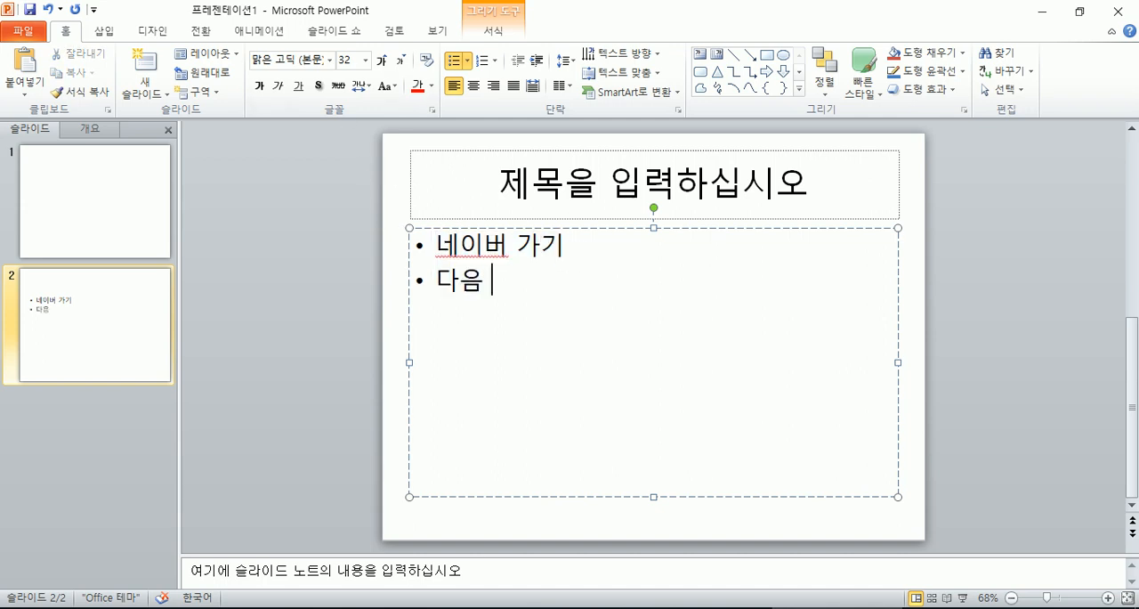
type("가기")
key("Return")
left_click_drag(436, 243, 504, 247)
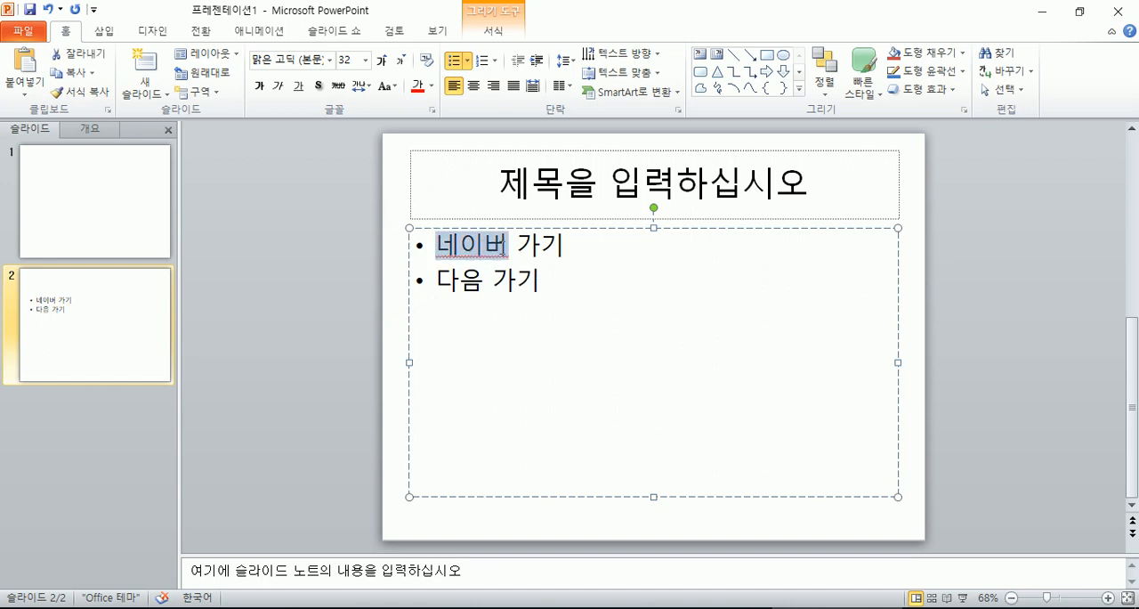
left_click(101, 32)
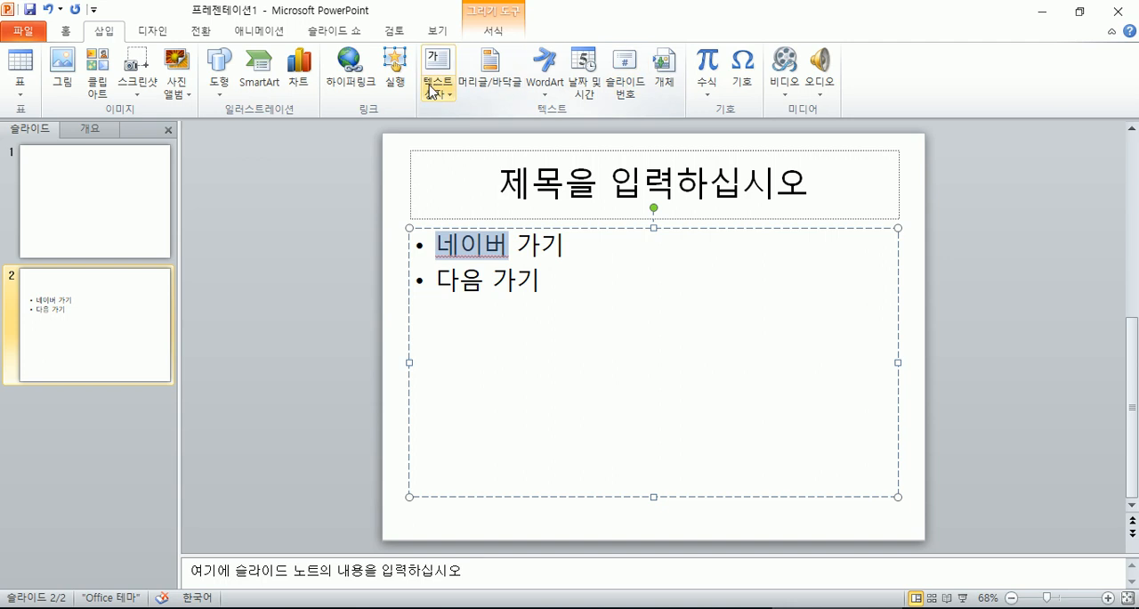
left_click(345, 82)
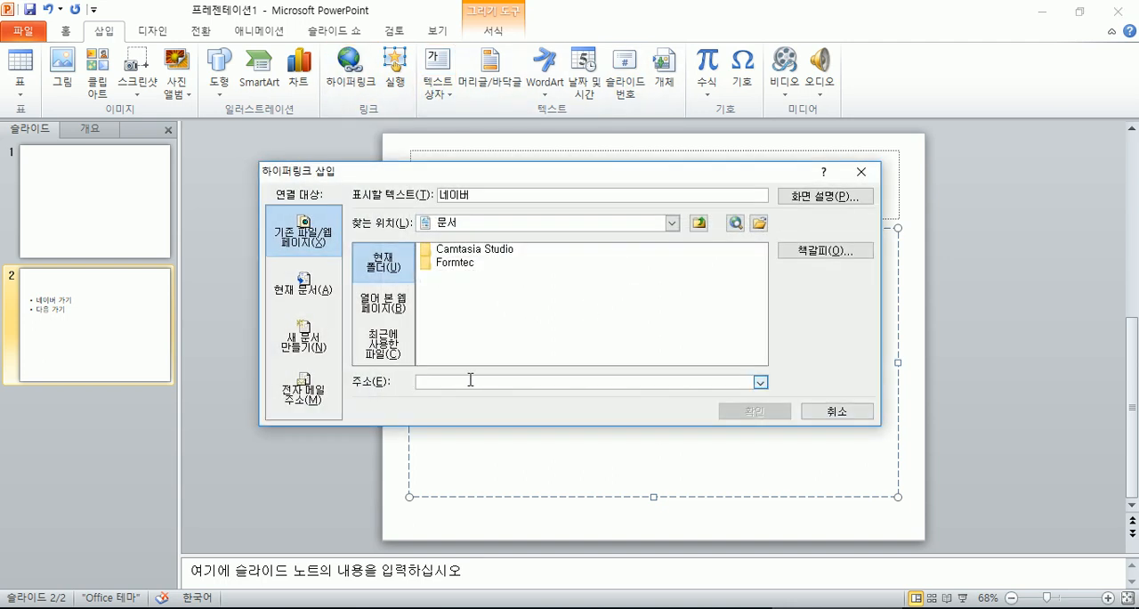
type("ㅈㅈ")
key("BackSpace")
key("BackSpace")
key("Hangul")
type("www.naver.com")
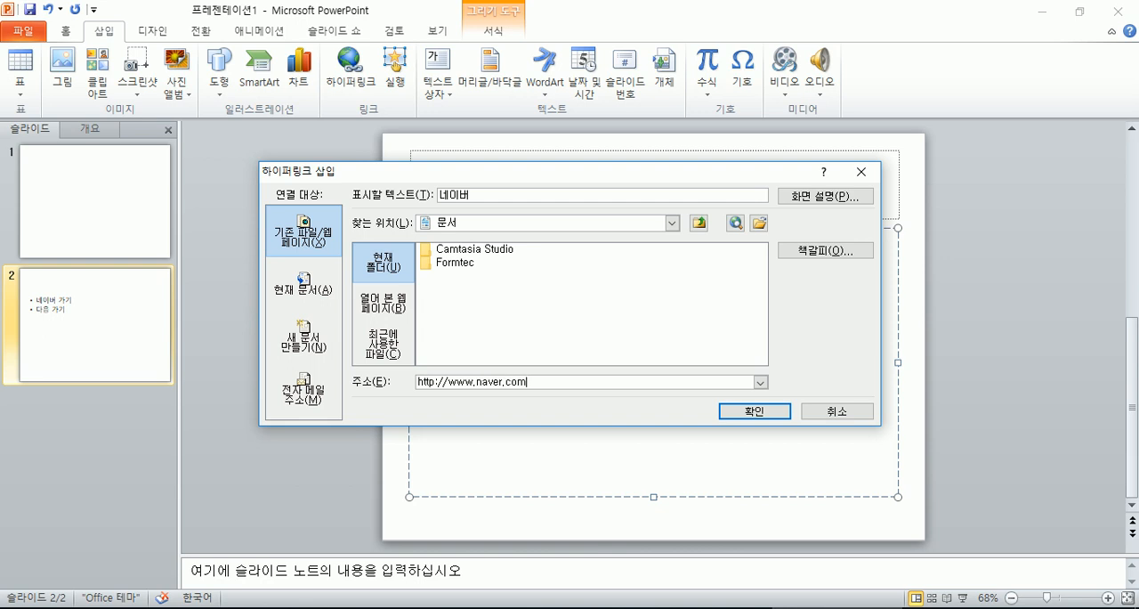
left_click(752, 411)
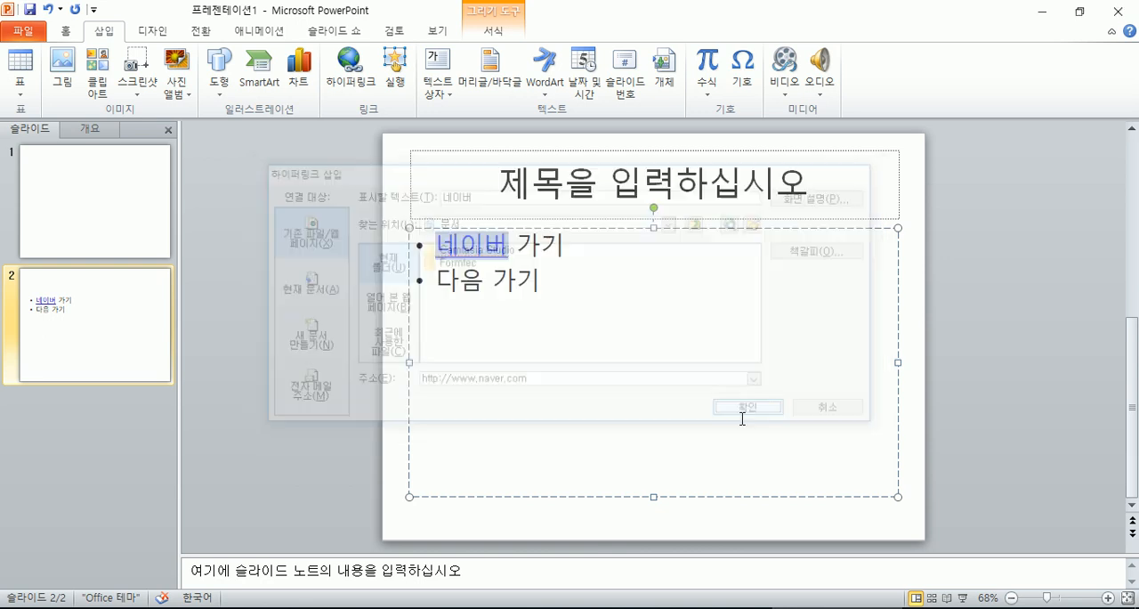
- Draw a small right block arrow beside the "다음 가기" bullet
left_click(509, 281)
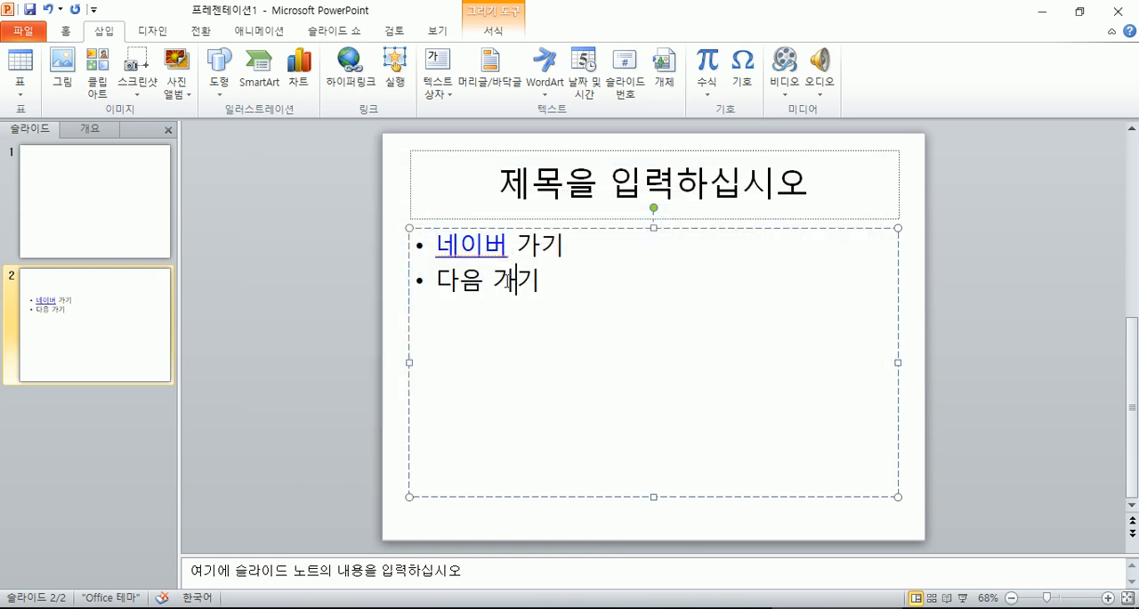
left_click(553, 283)
left_click(216, 78)
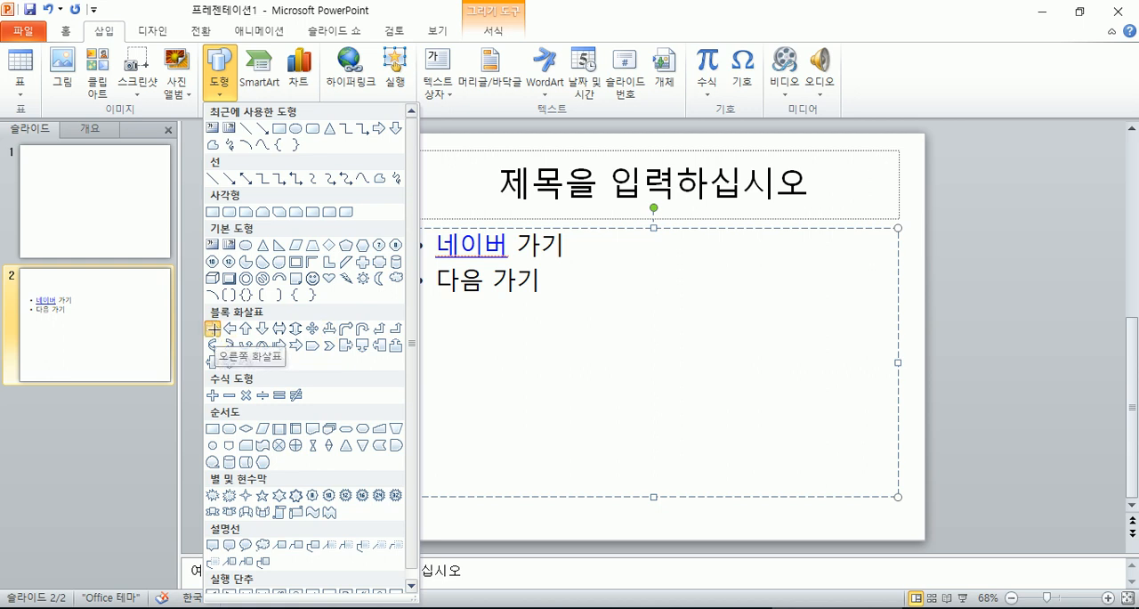
left_click(214, 329)
left_click_drag(562, 269, 607, 293)
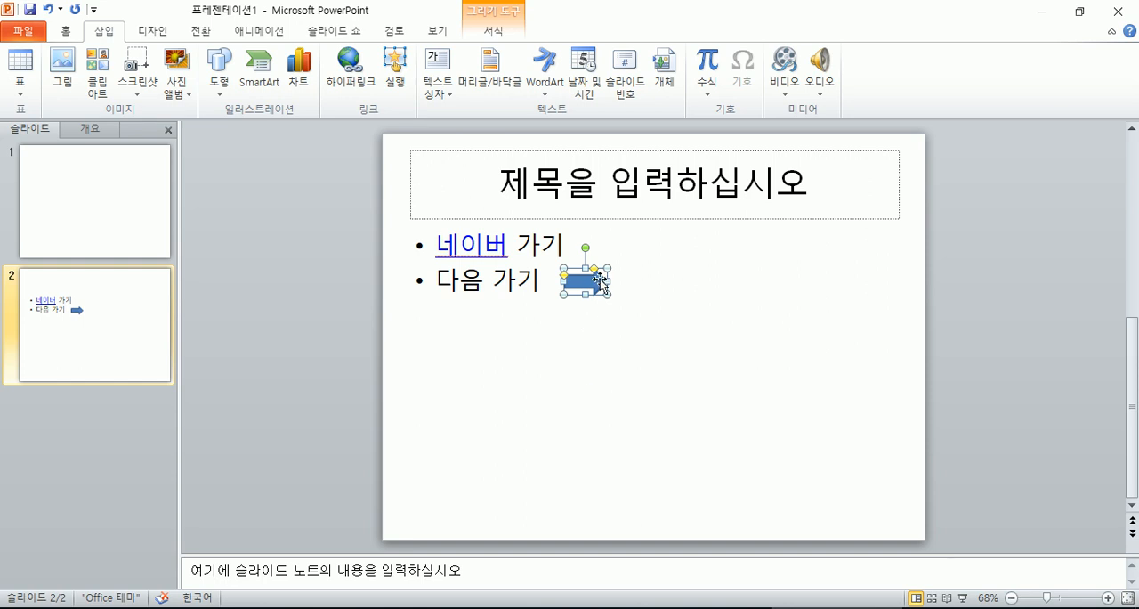
left_click(349, 65)
type("ww")
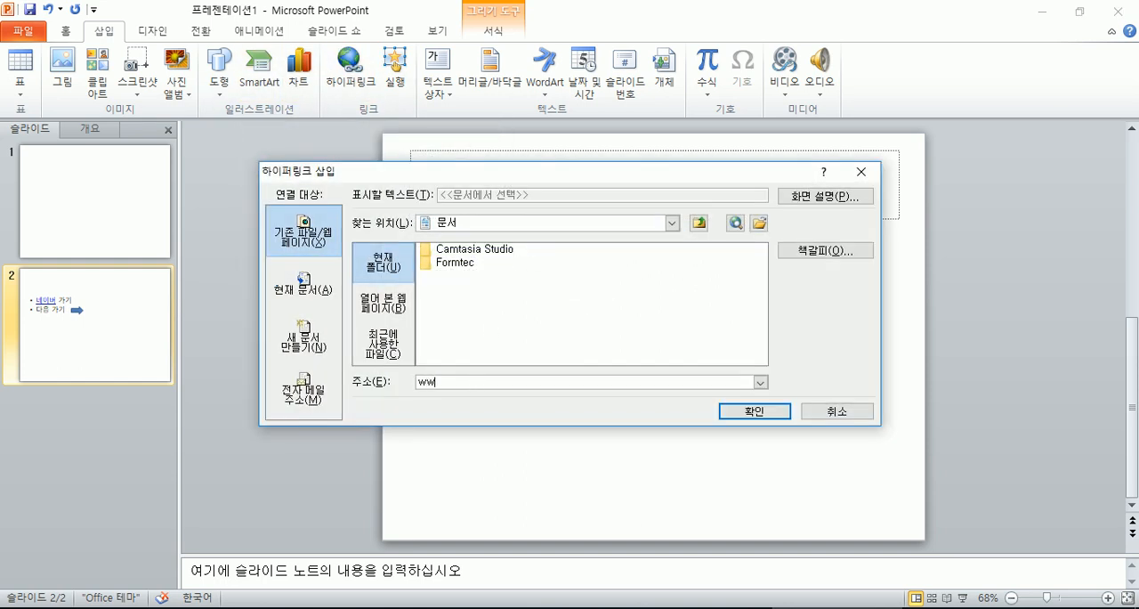
type("w.daum.net")
left_click(725, 411)
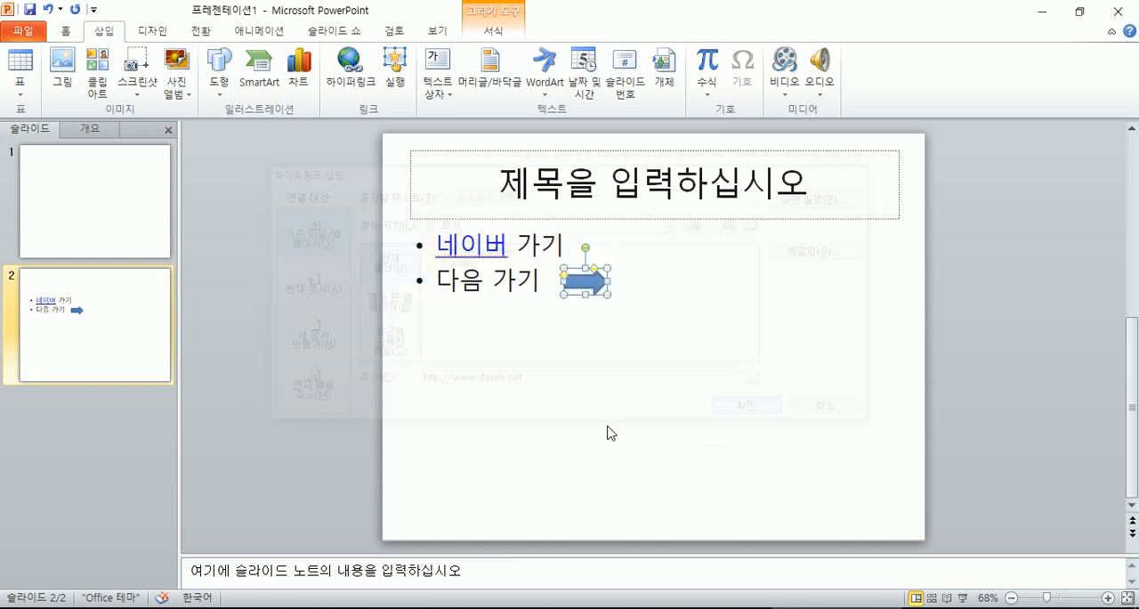
left_click(596, 327)
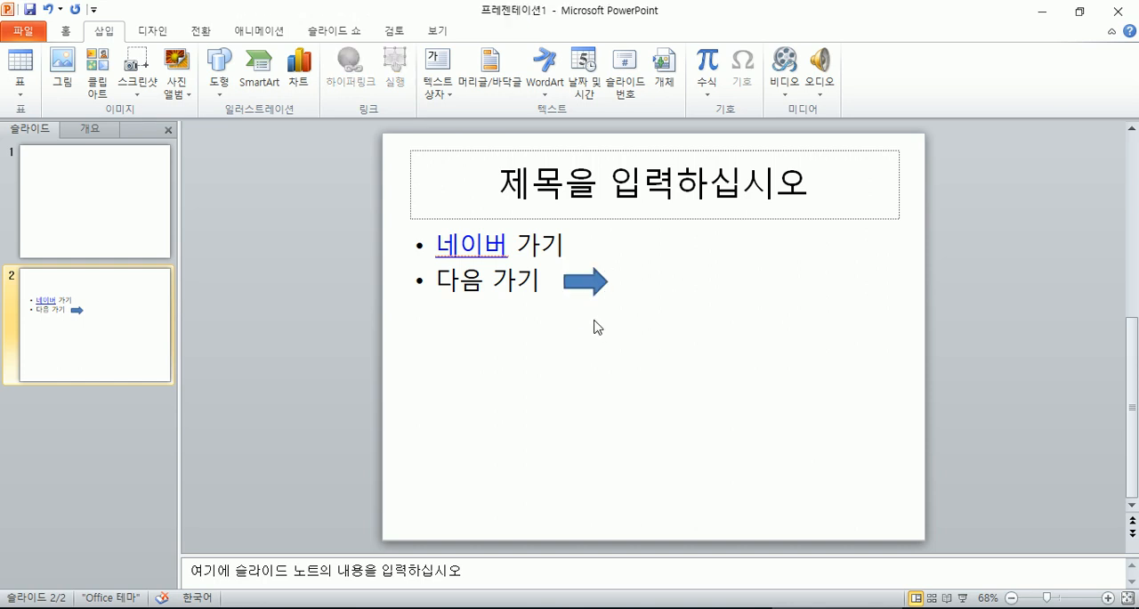
- Run the slide show from the current slide, test the 네이버 link in Microsoft Edge, and close the browser
key("shift+F5")
left_click(299, 180)
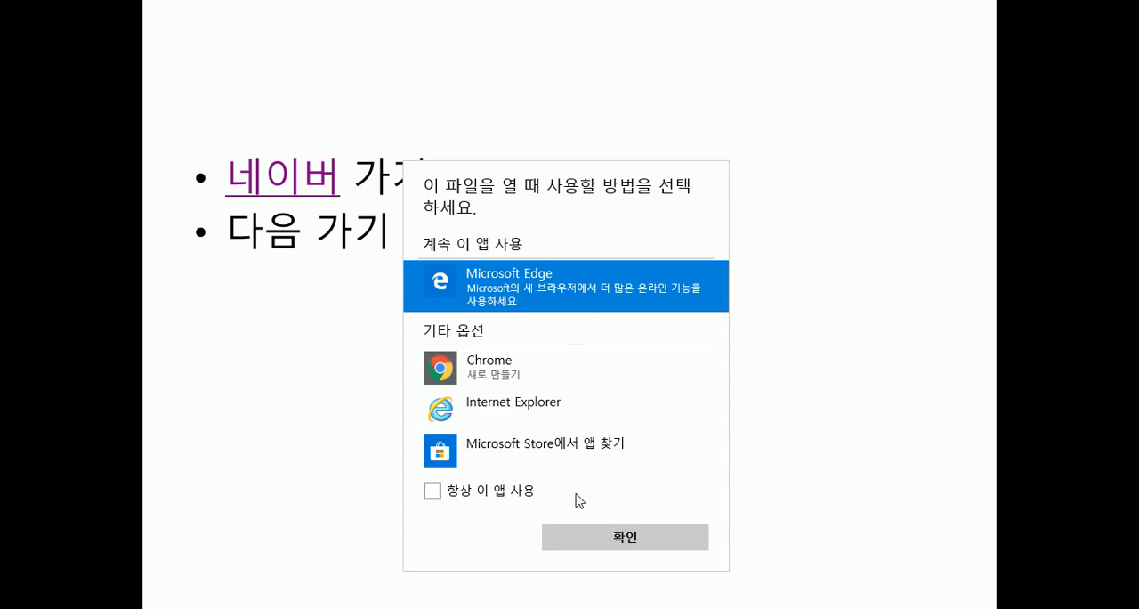
left_click(603, 537)
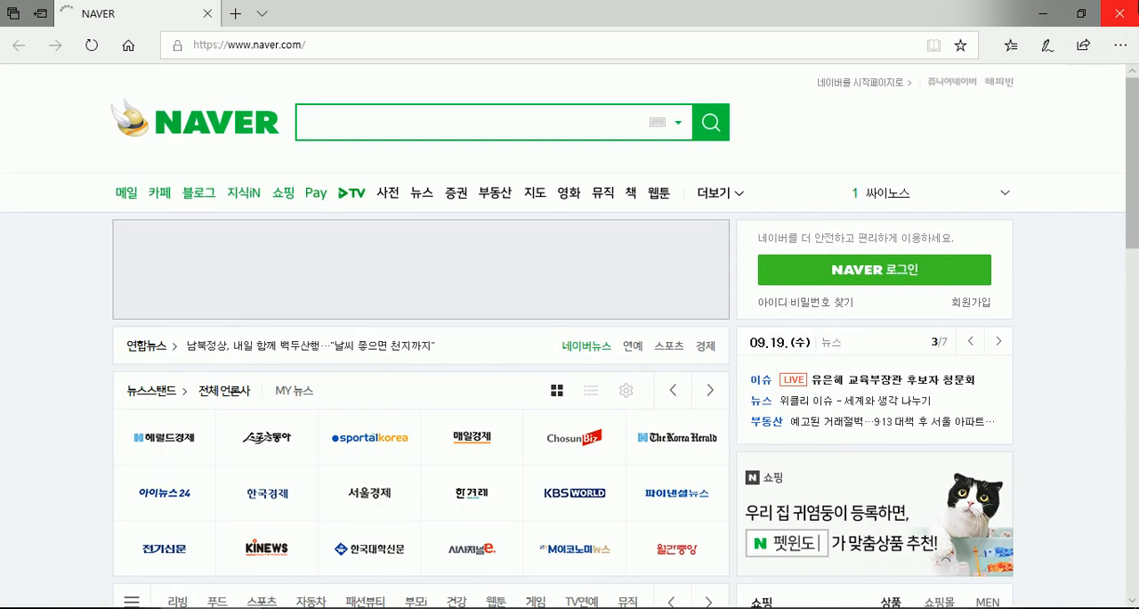
left_click(1119, 14)
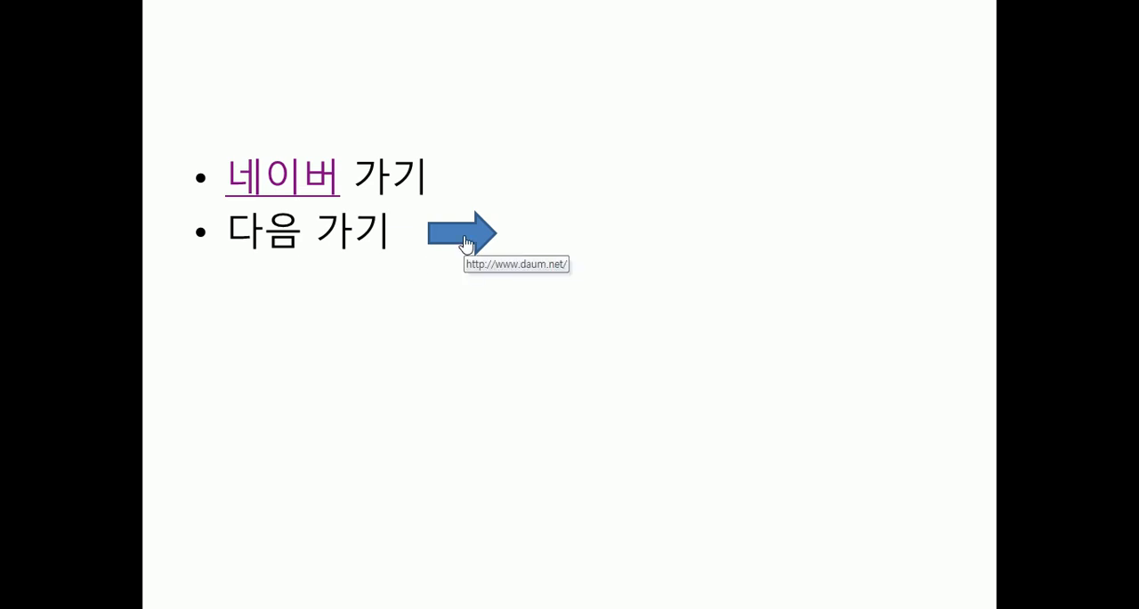
- Test the arrow's link in the slide show, close the browser, and end the show
left_click(465, 241)
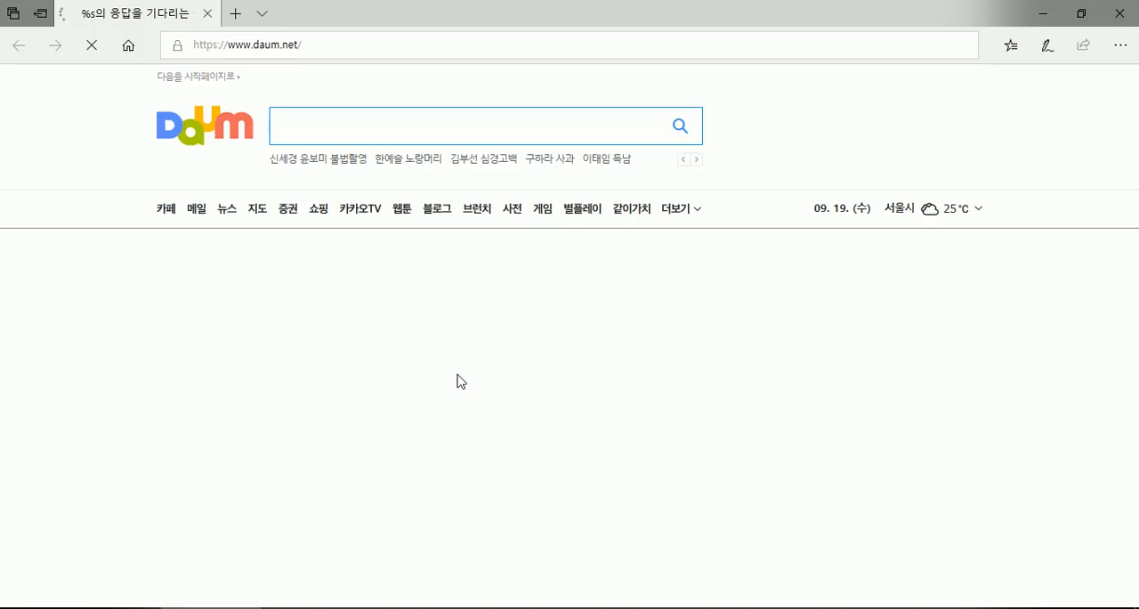
left_click(1134, 12)
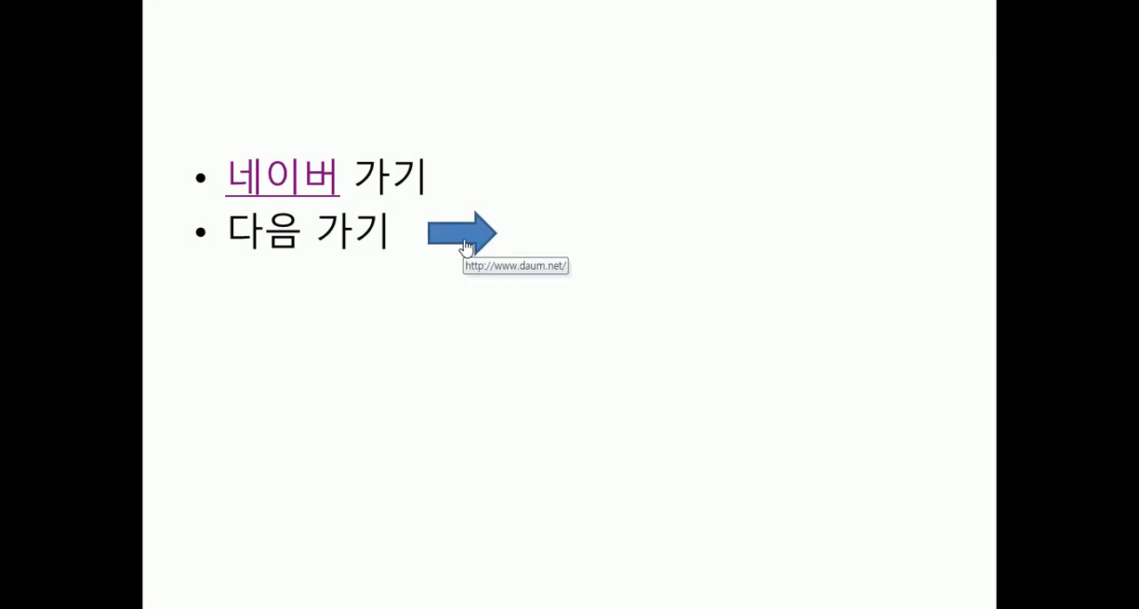
key("Escape")
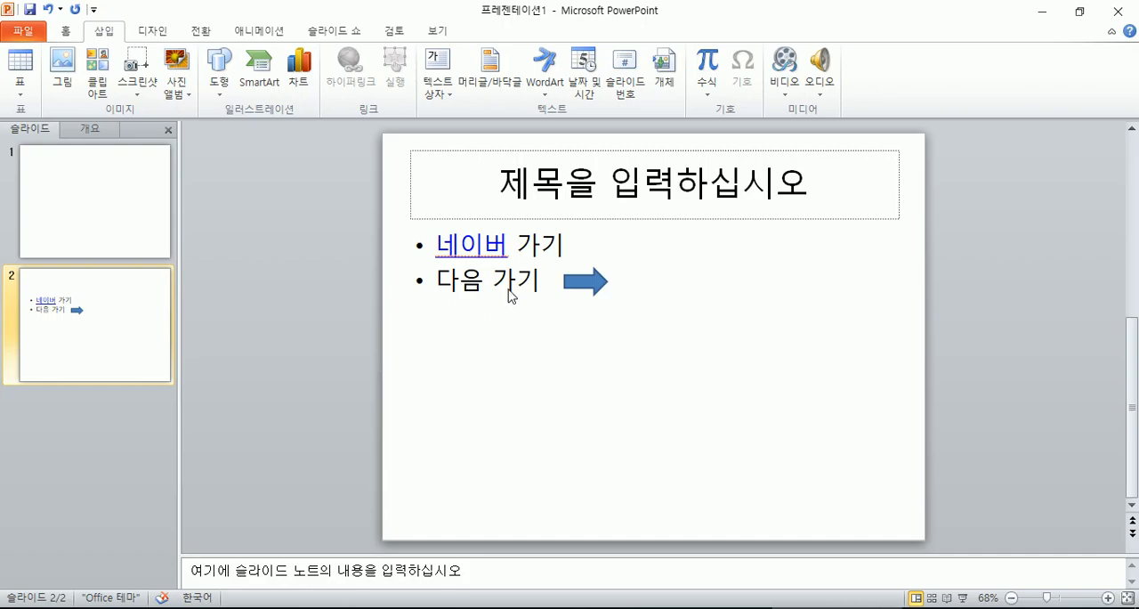
- Close the presentation without saving it and close the 이력서관련 folder window
left_click(1118, 12)
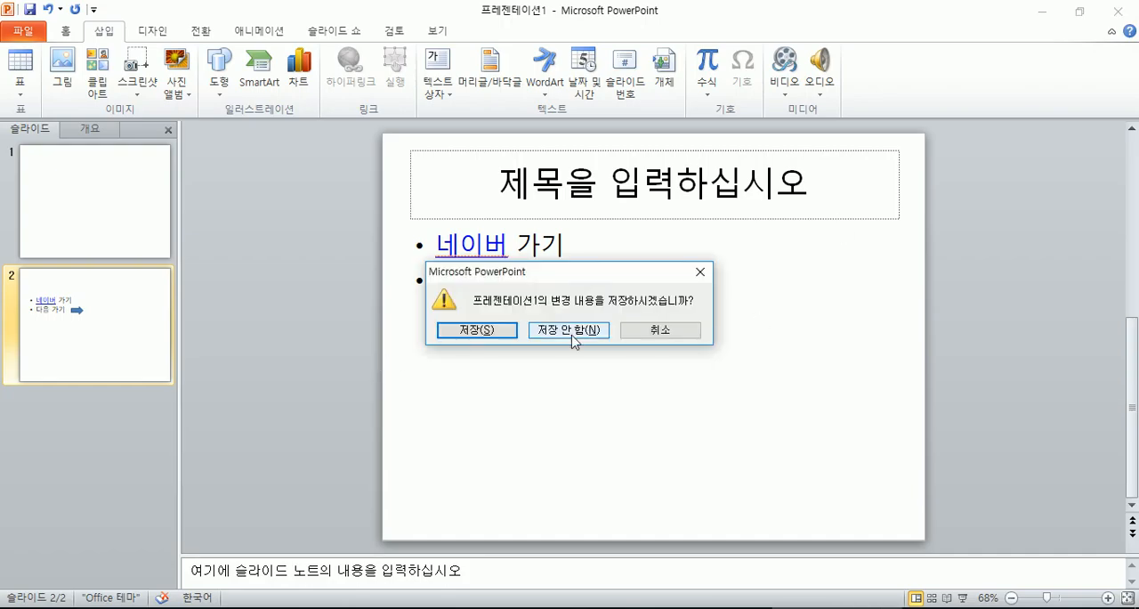
left_click(577, 334)
left_click(1117, 9)
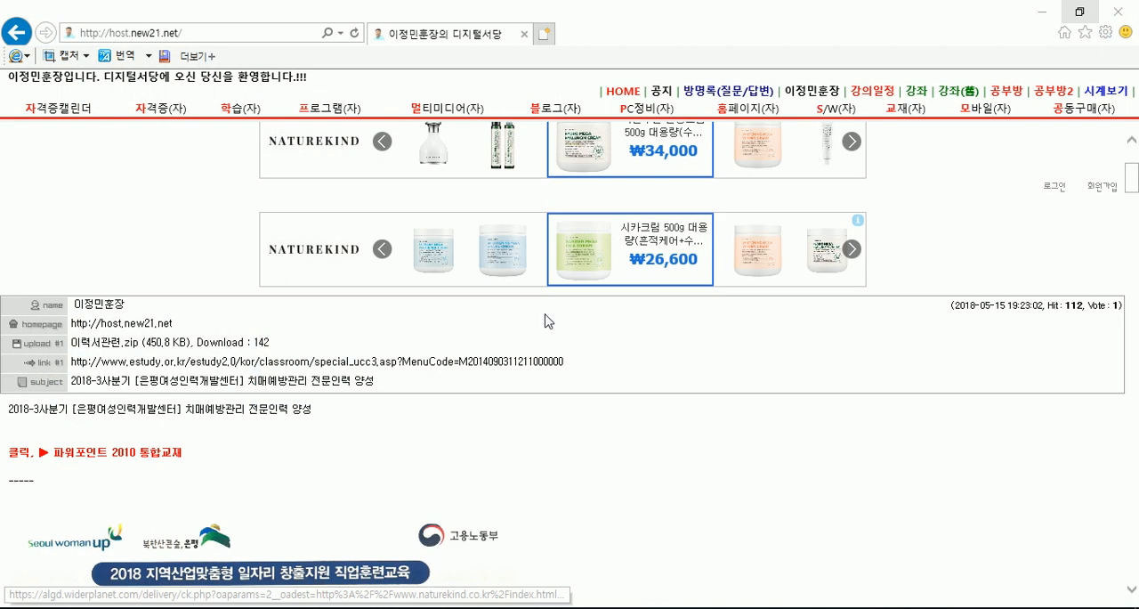